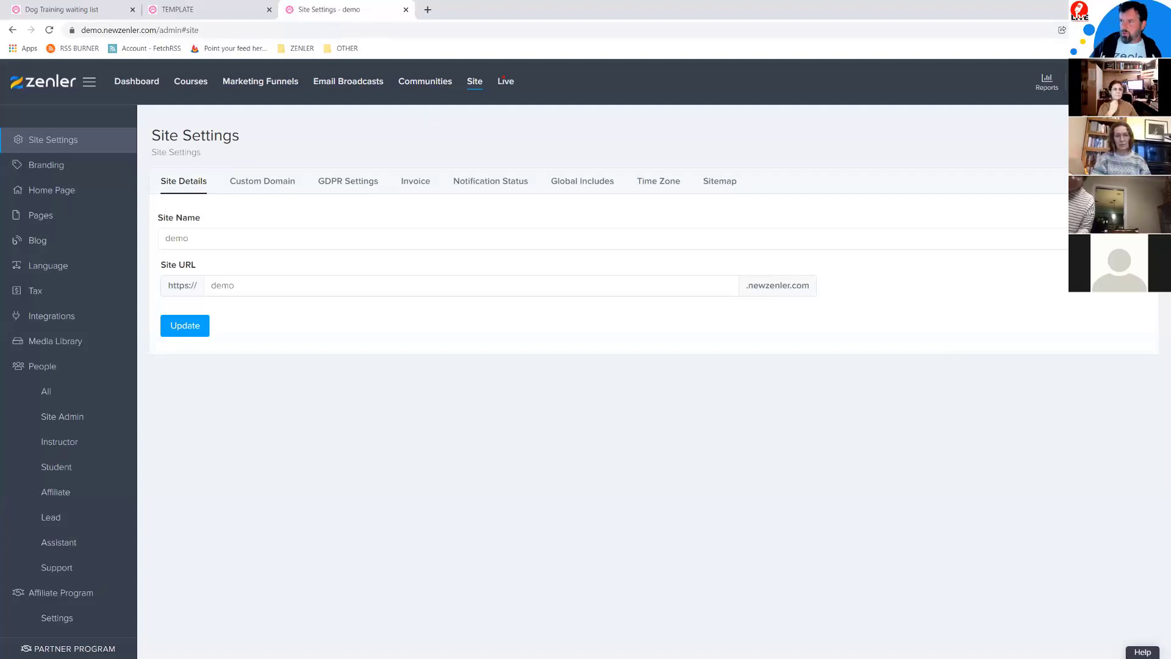
Step: Open Site Settings on Site Details, where the site name and URL both read 'demo'
click(183, 238)
click(328, 395)
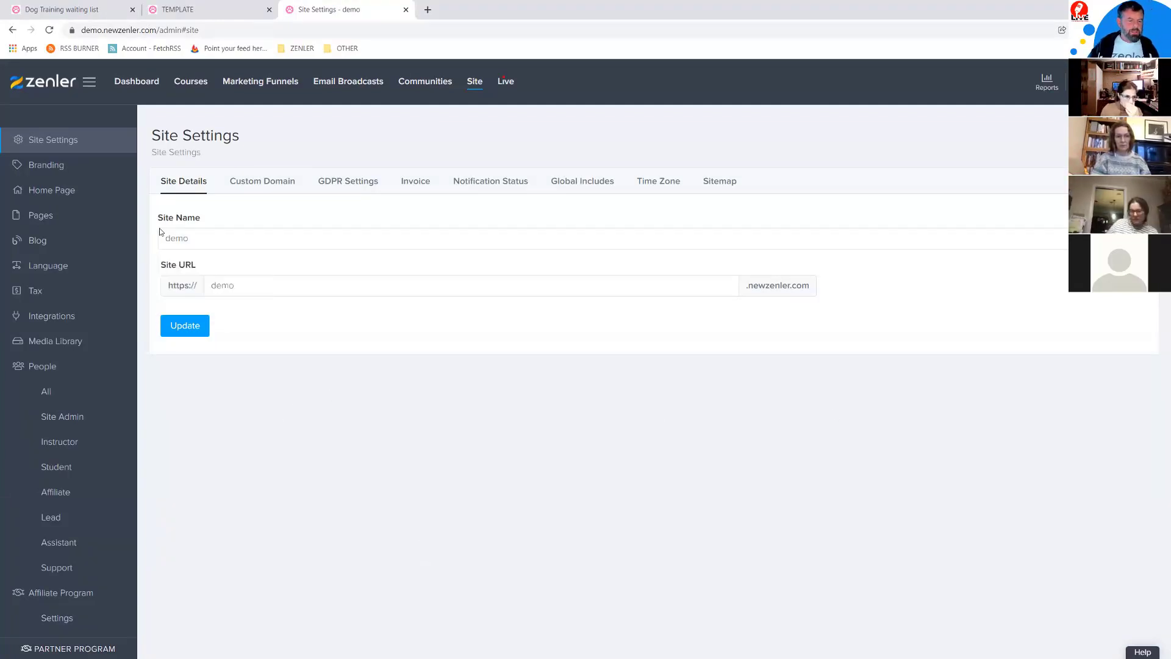
click(181, 239)
click(366, 411)
drag(238, 296, 201, 295)
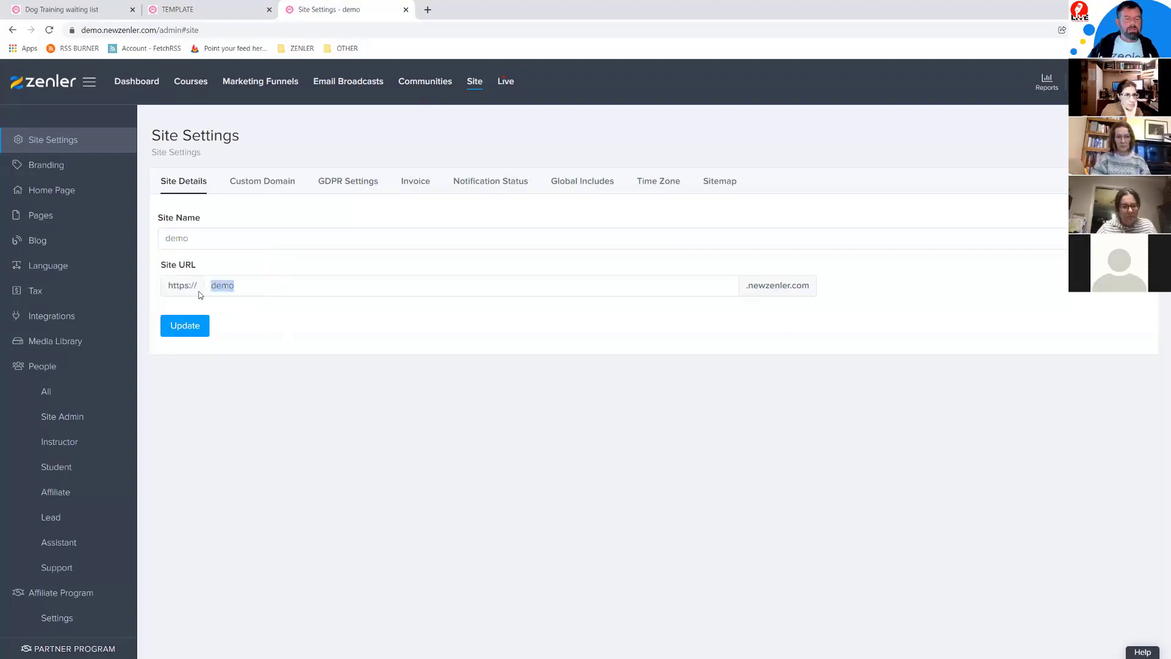
click(202, 238)
click(374, 429)
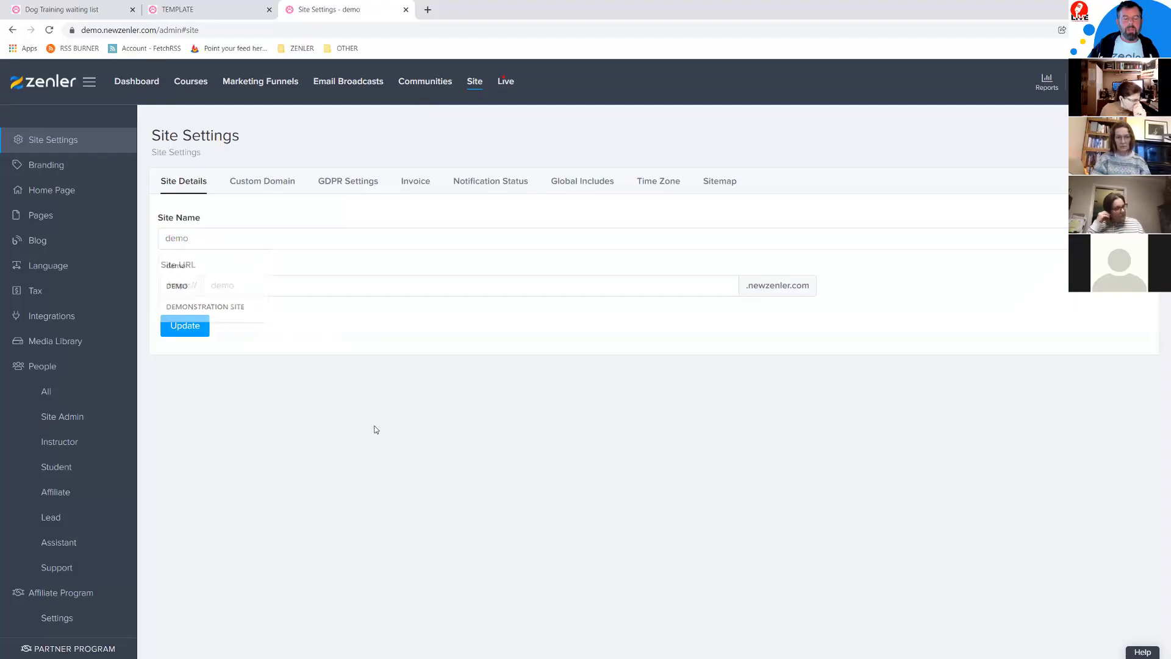
double_click(239, 284)
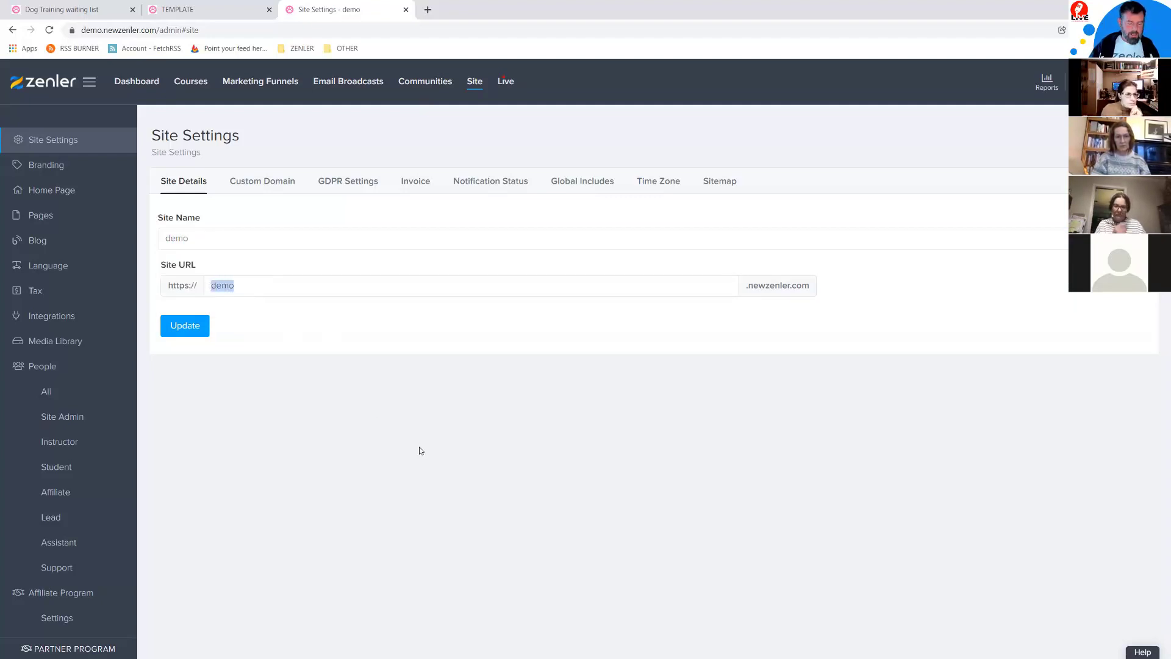
text(g)
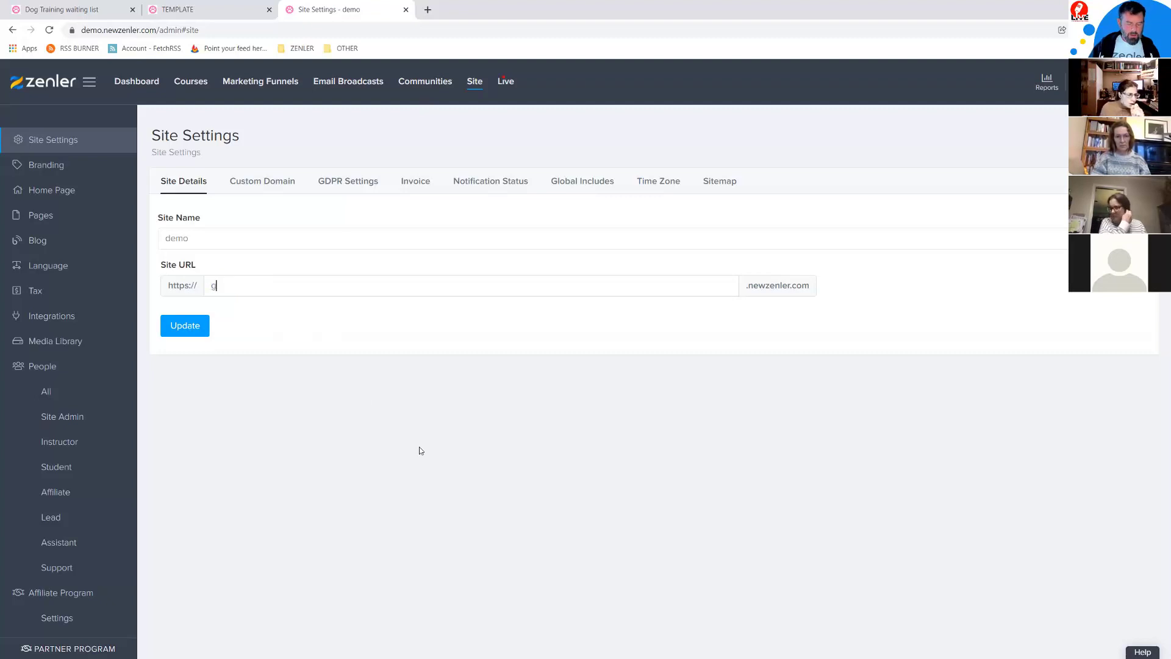
text(ooddoggy)
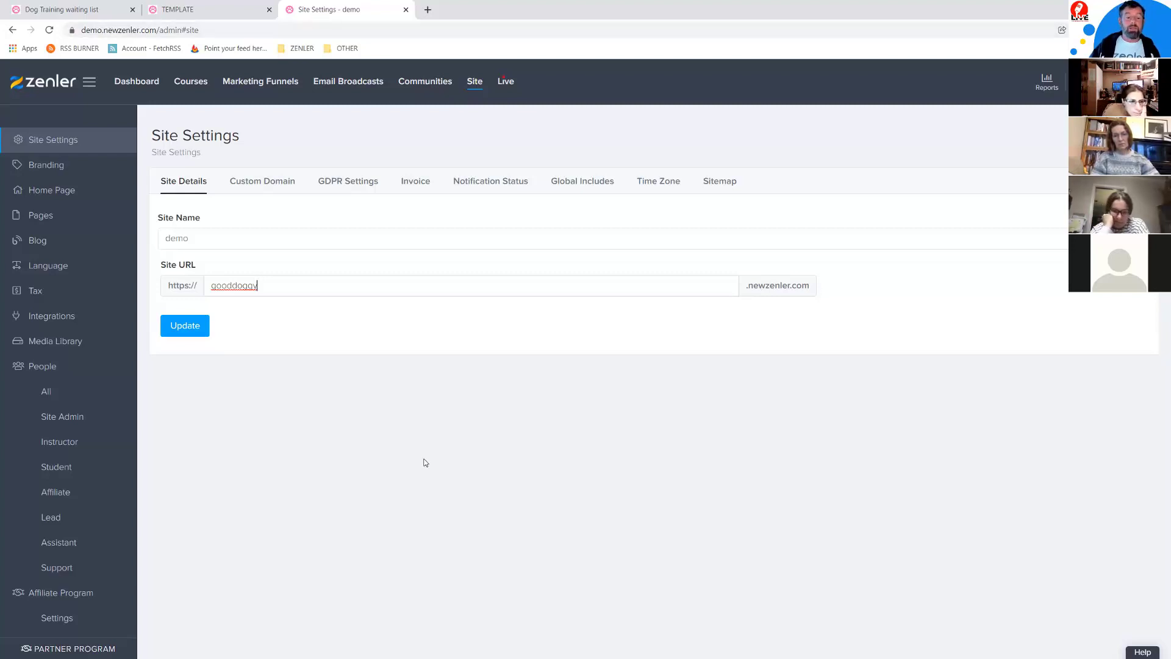
double_click(252, 287)
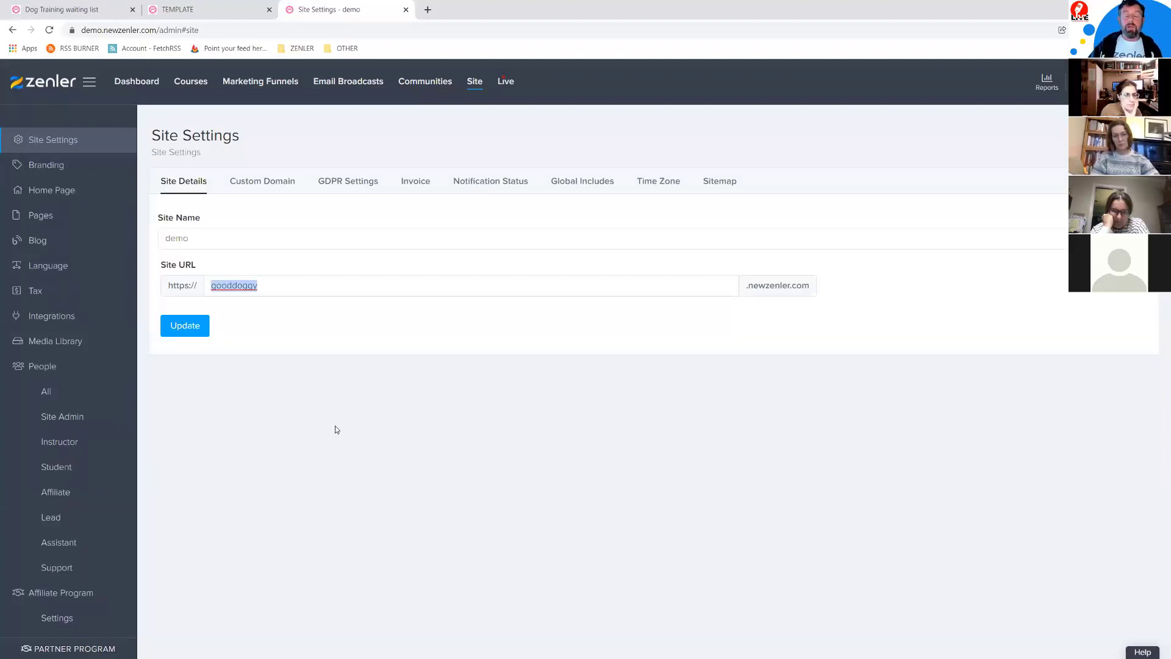
text(demo)
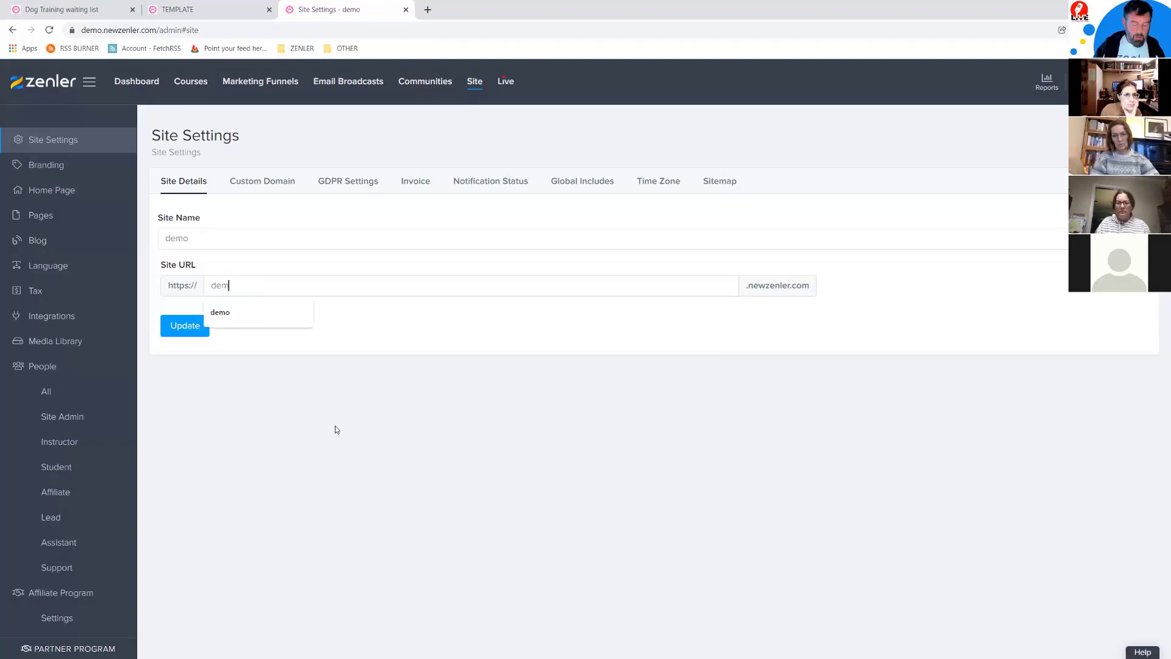
Step: Replace the site name 'demo' with 'Dog Training with Good Doggy' and update the site details
click(203, 239)
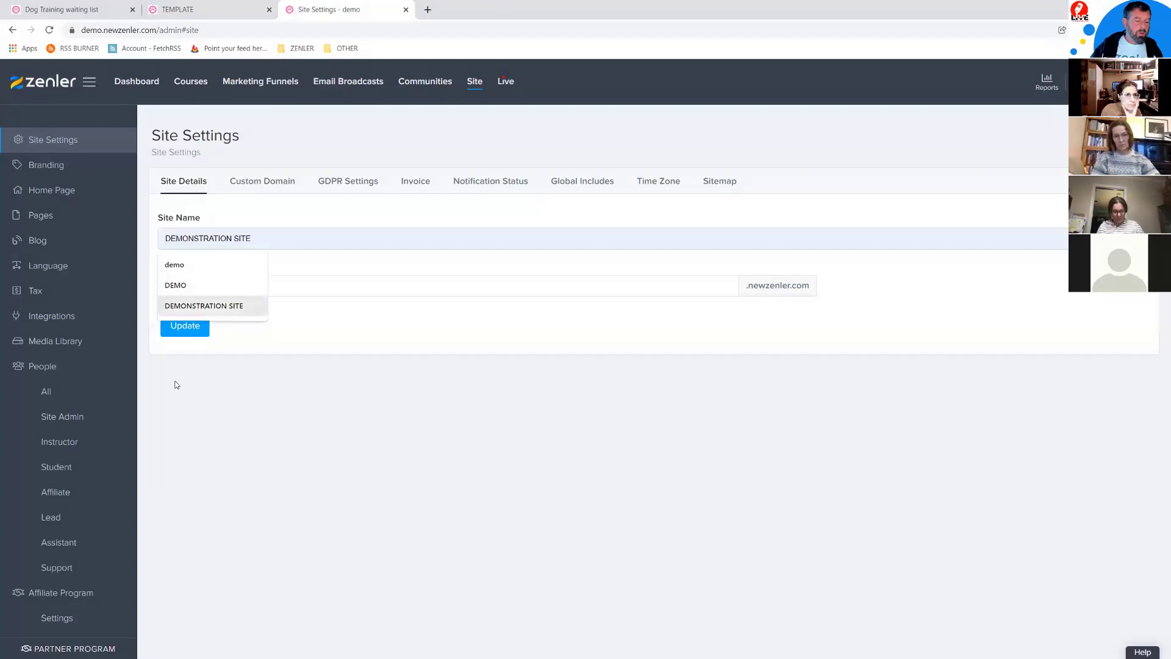
key(BackSpace)
key(BackSpace)
key(BackSpace)
key(BackSpace)
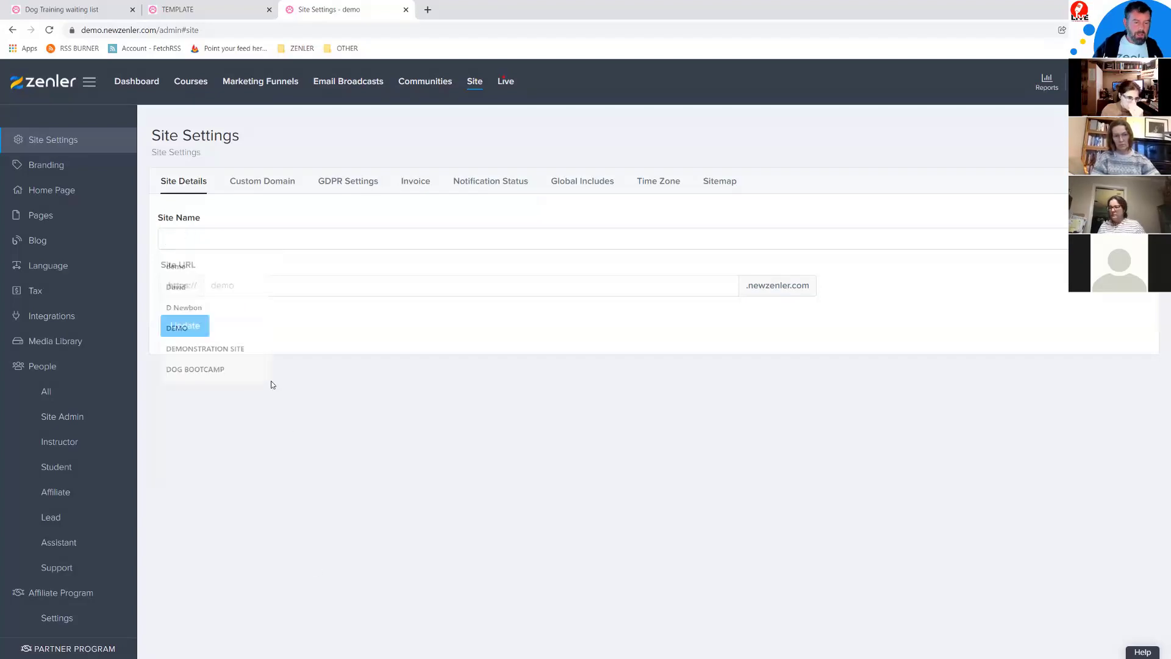
text(Dog Trai)
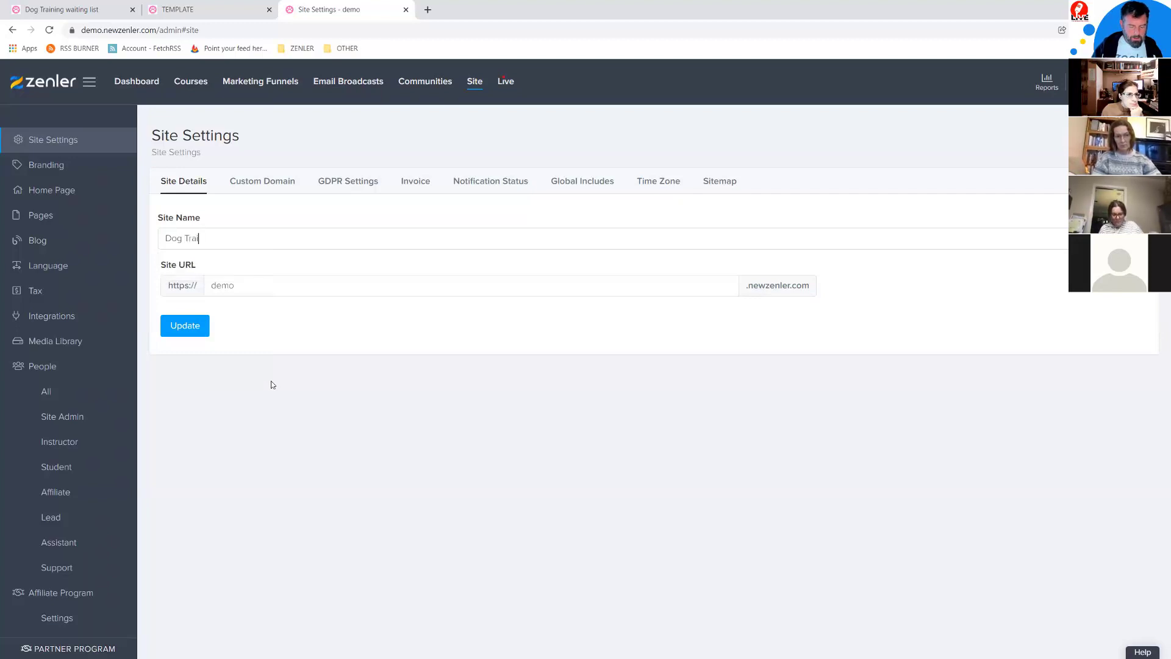
text(ning with)
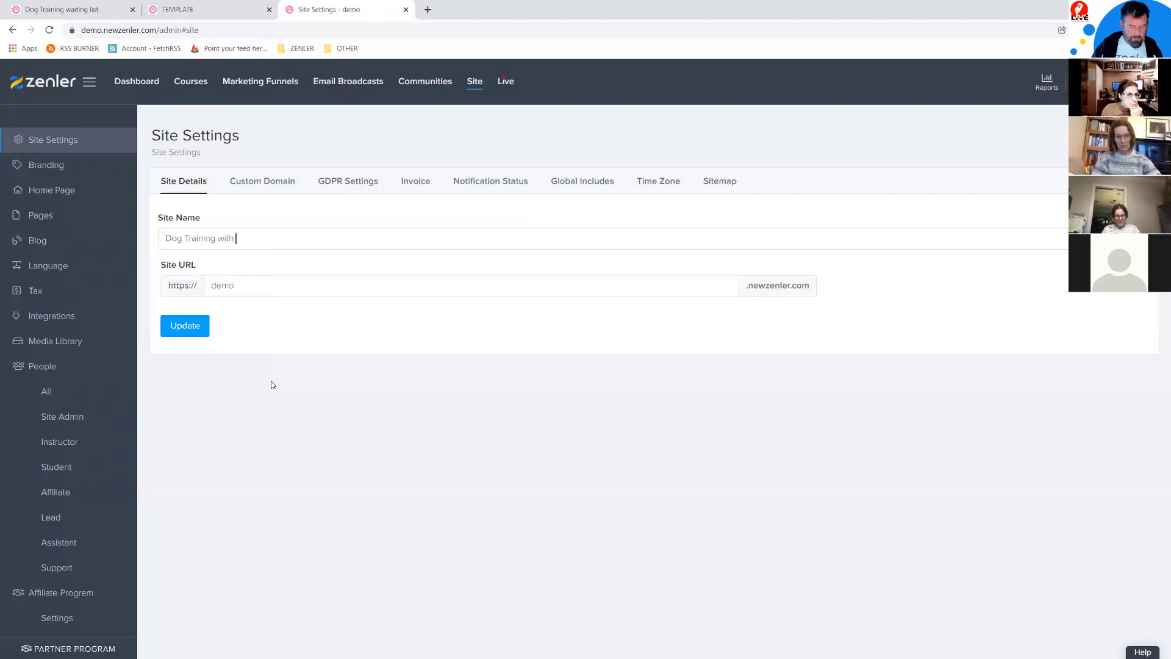
text( Good Doggy)
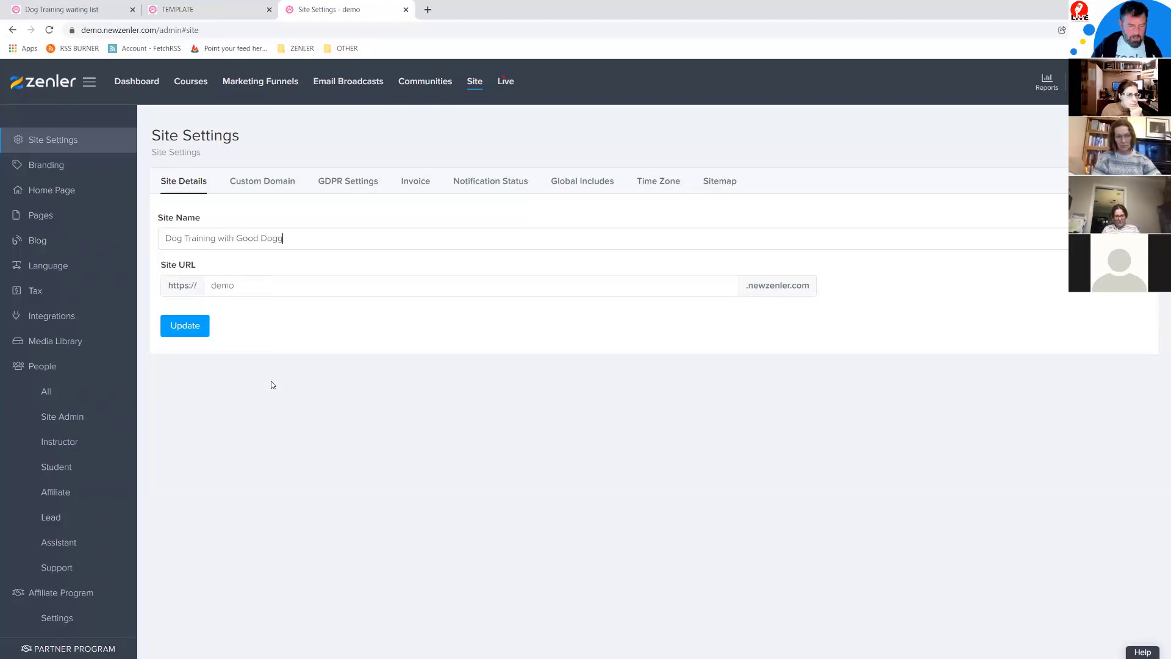
click(178, 331)
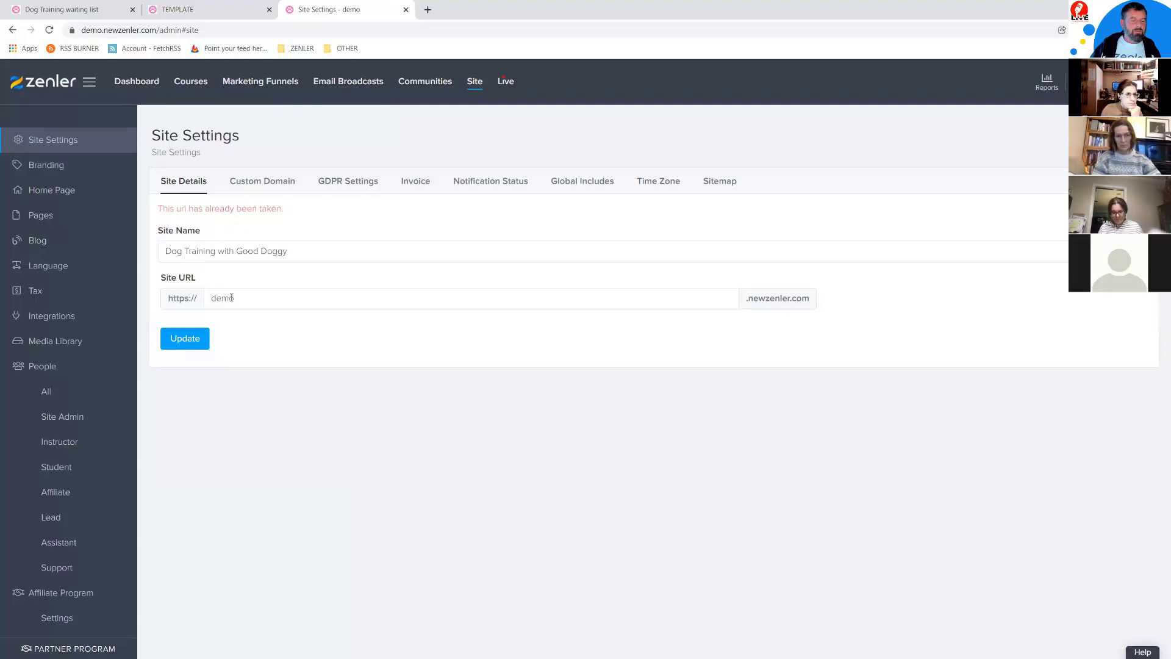
Step: Check the new site name text, then move on to the Custom Domain settings
drag(216, 251, 290, 439)
click(343, 414)
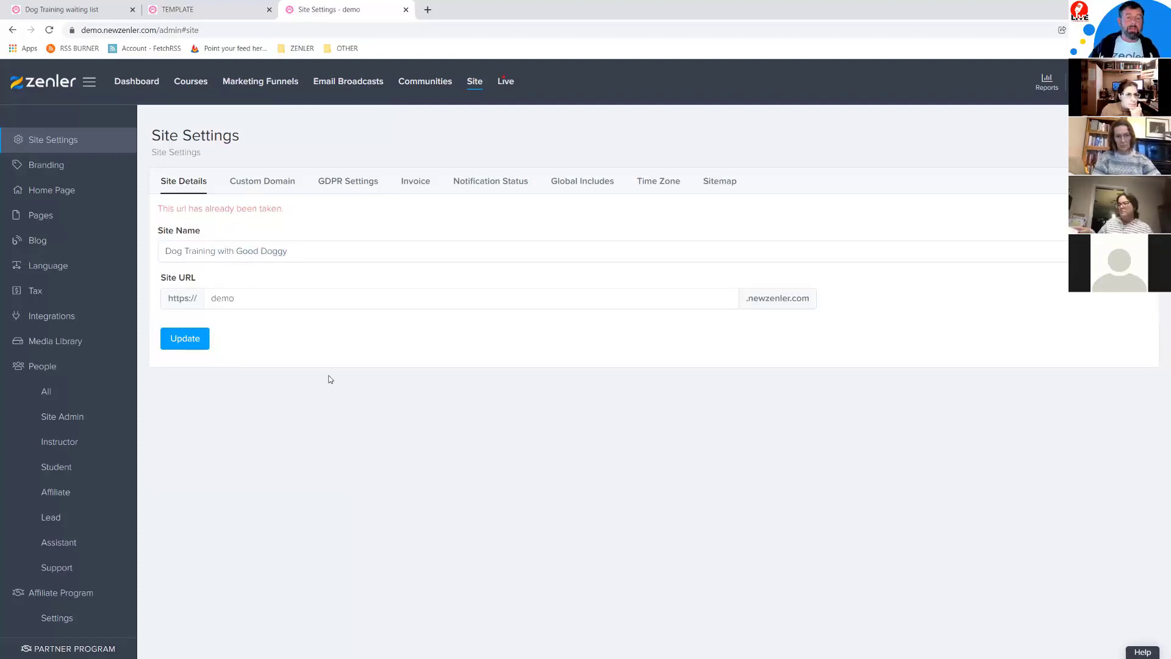
click(269, 183)
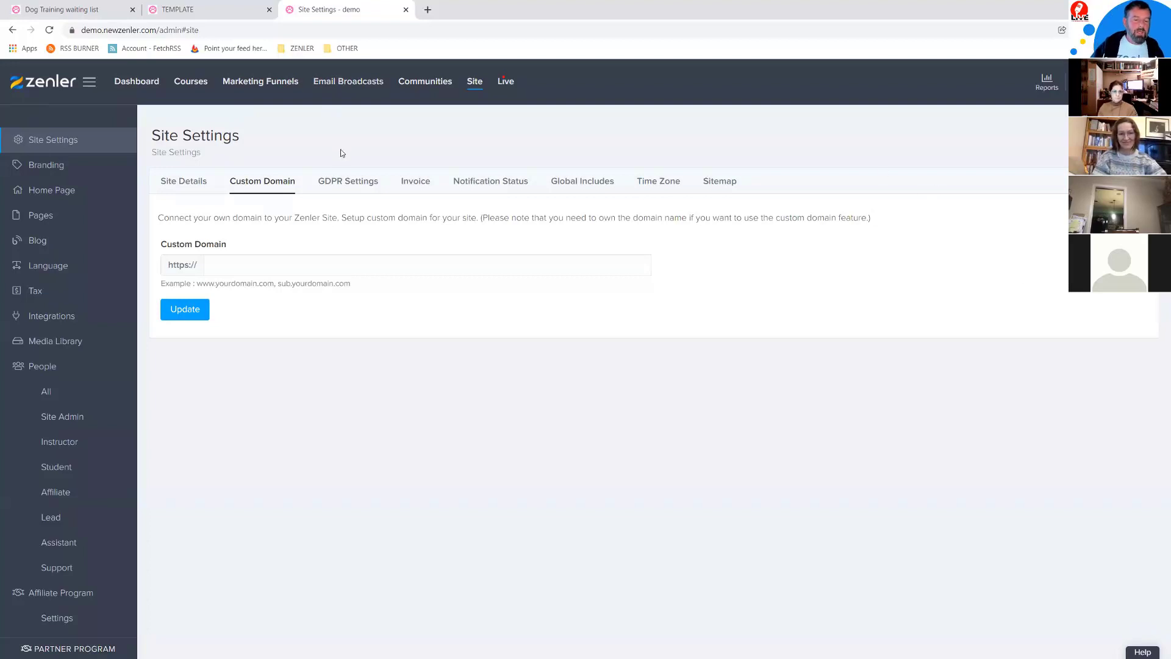
Step: Switch to GDPR Settings, showing GDPR enabled with default consent and cookie texts
click(345, 182)
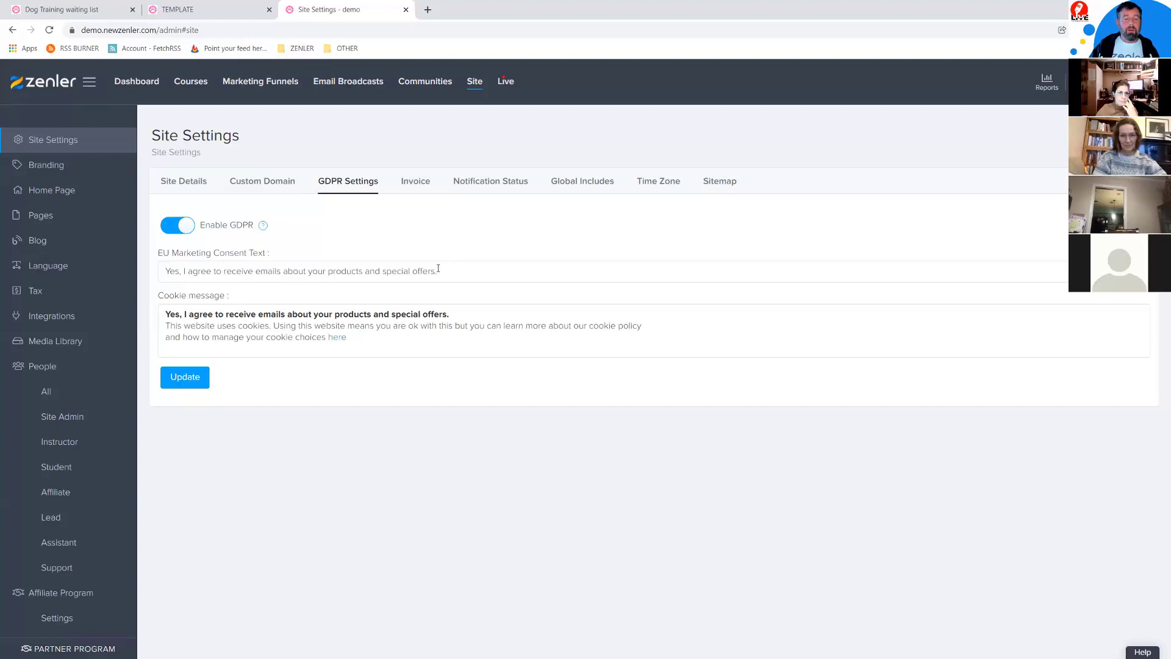
Step: Select and delete the GDPR marketing consent sentence, then reselect it
drag(414, 269, 163, 269)
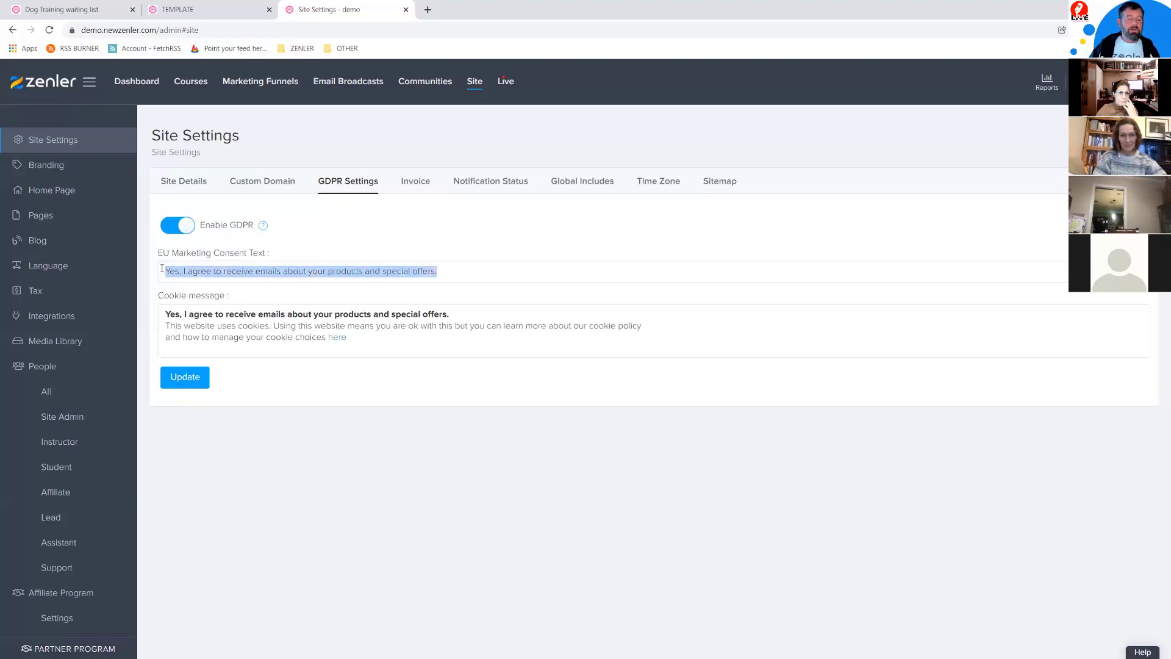
key(BackSpace)
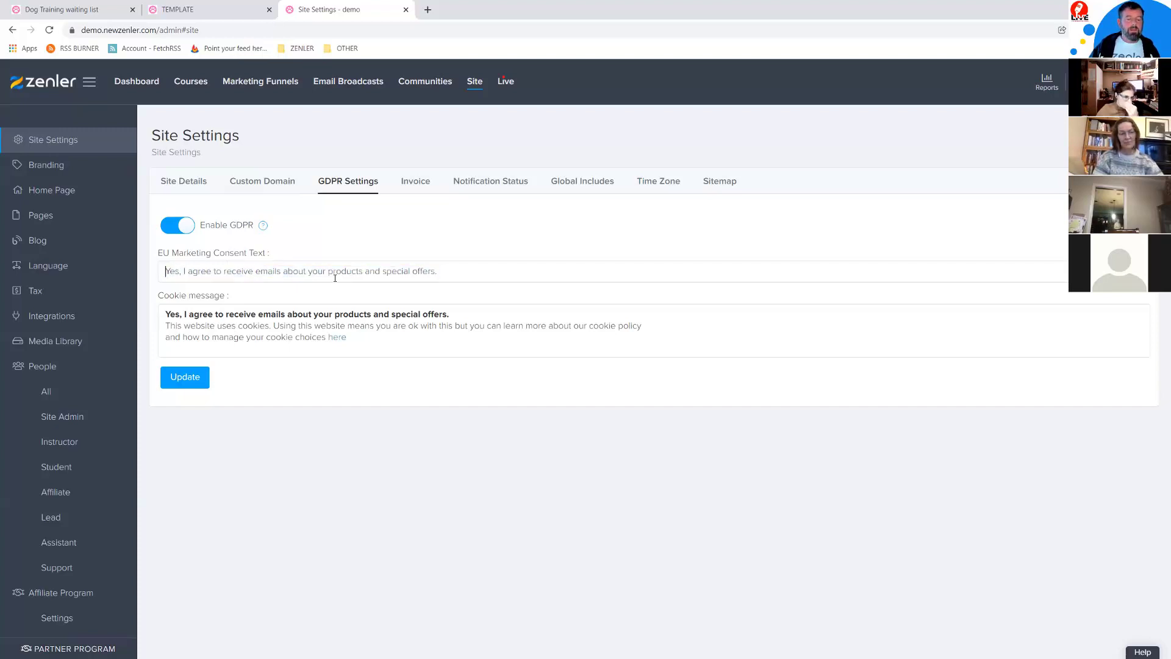
drag(436, 269, 163, 265)
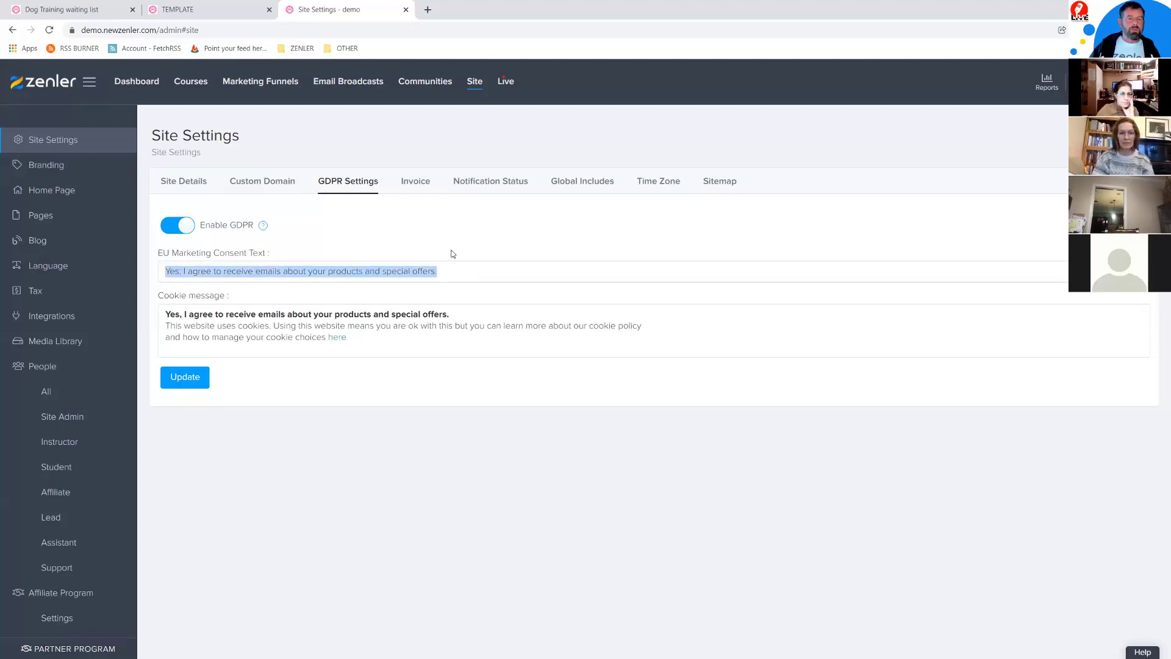
click(458, 271)
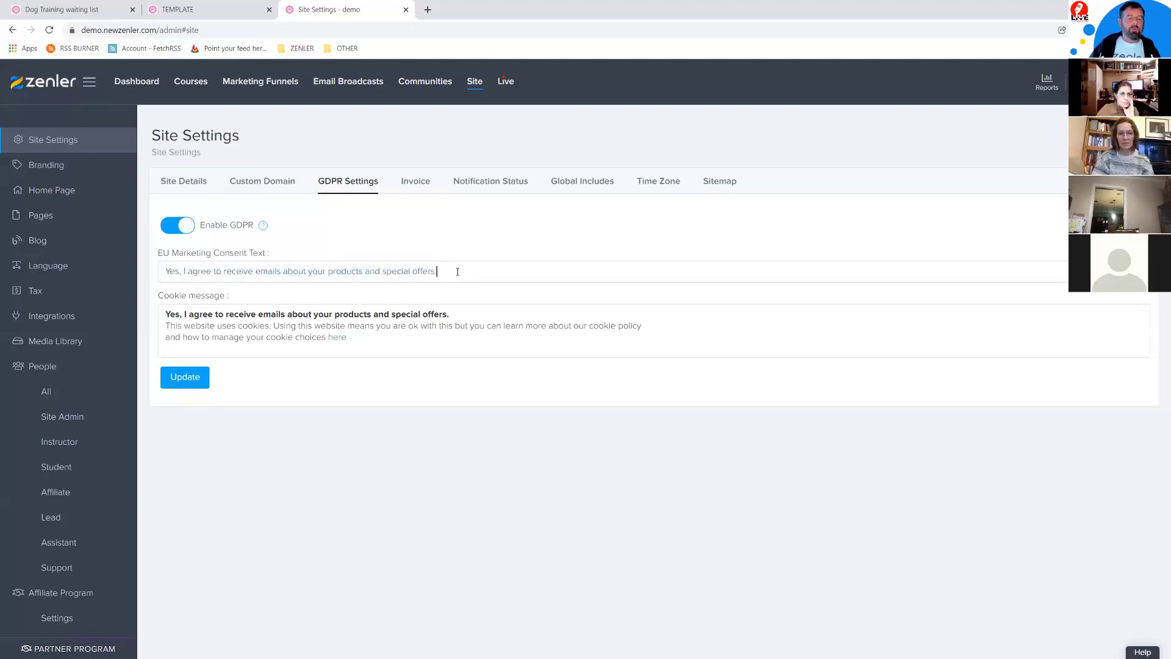
Step: Compare the live waiting list page with the GDPR consent sentence and cookie message
click(111, 14)
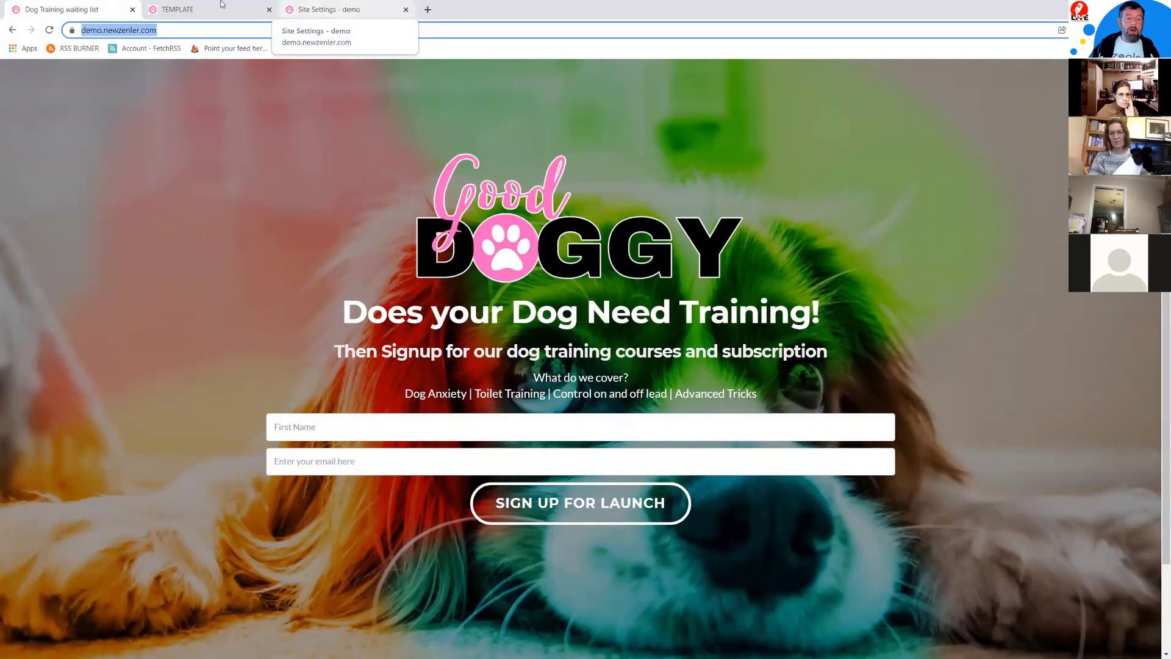
click(325, 11)
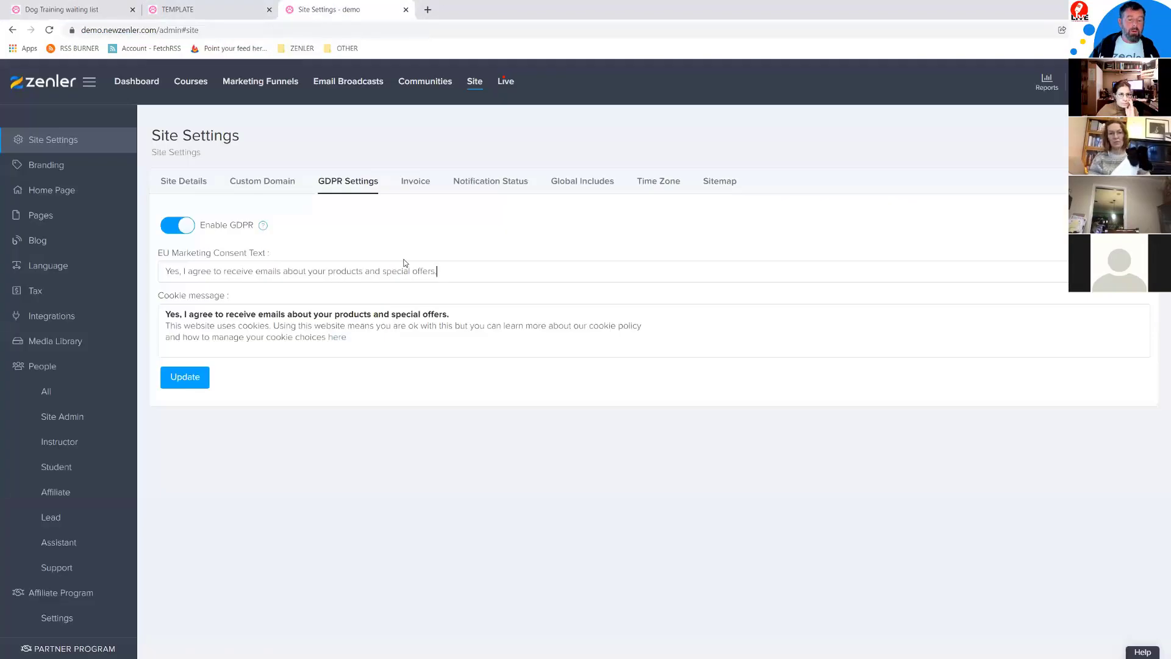
drag(438, 271, 166, 269)
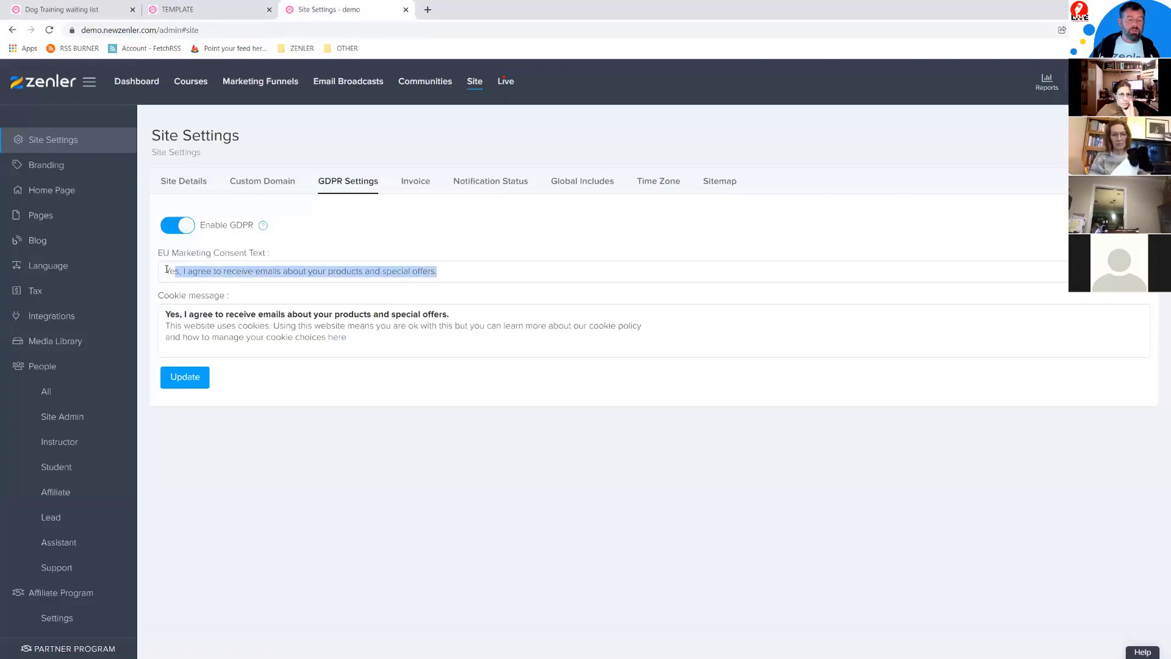
click(314, 482)
drag(360, 340, 163, 315)
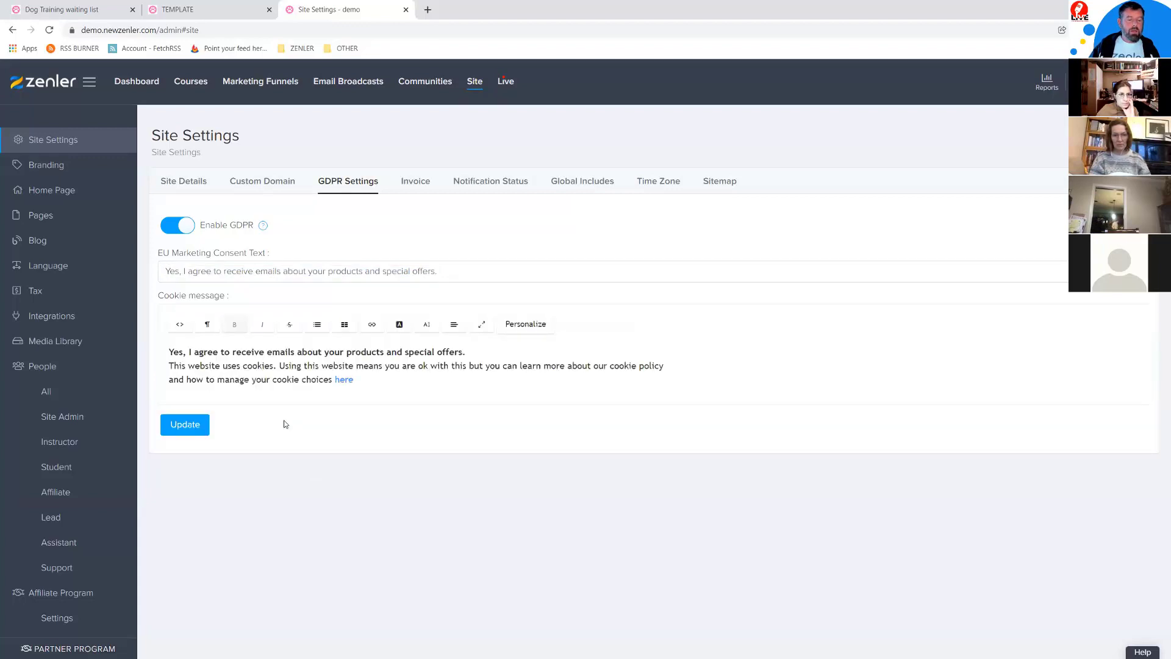
Step: Select the waiting list page's web address and open a new incognito window
click(116, 10)
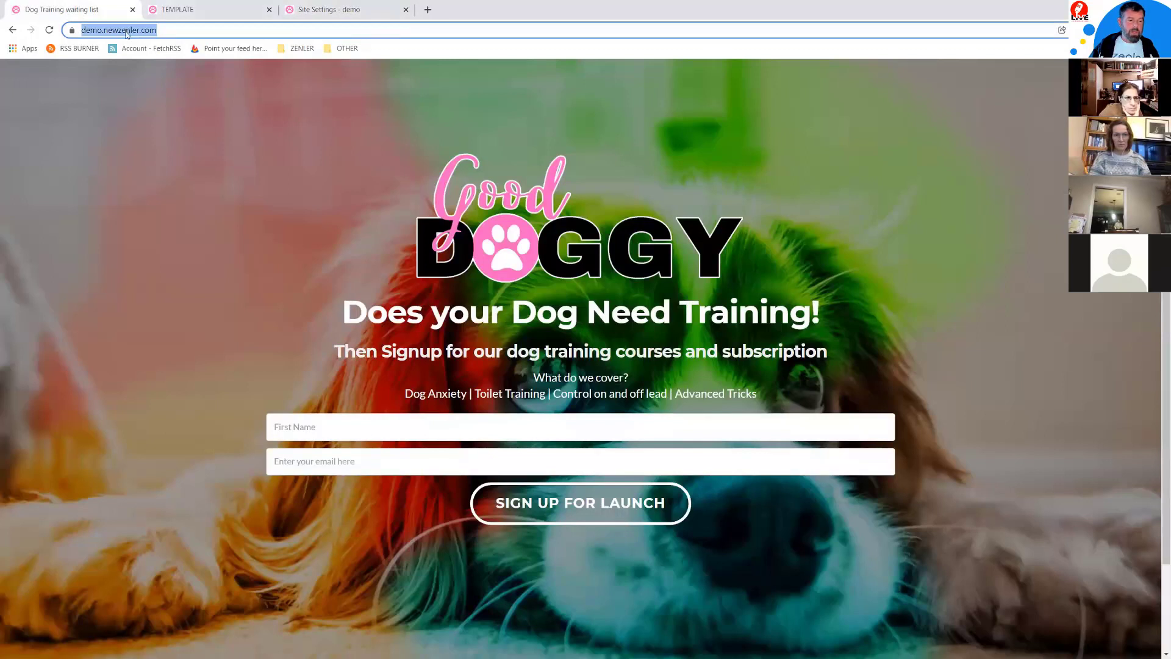
click(164, 34)
key(ctrl+a)
key(ctrl+c)
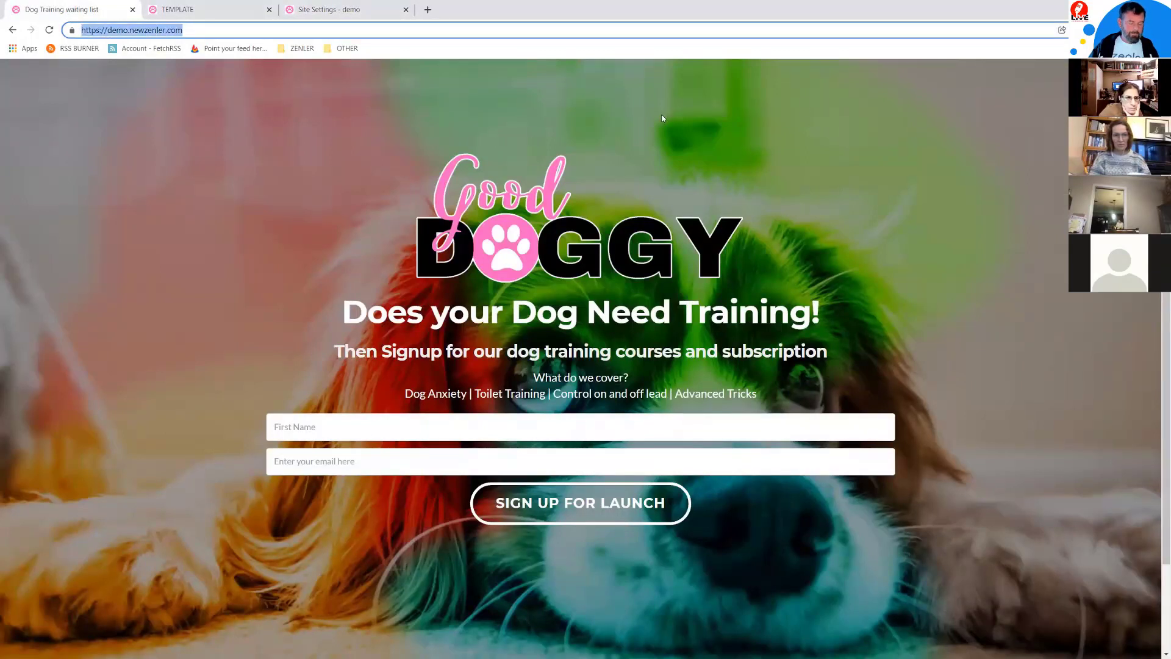
click(1160, 30)
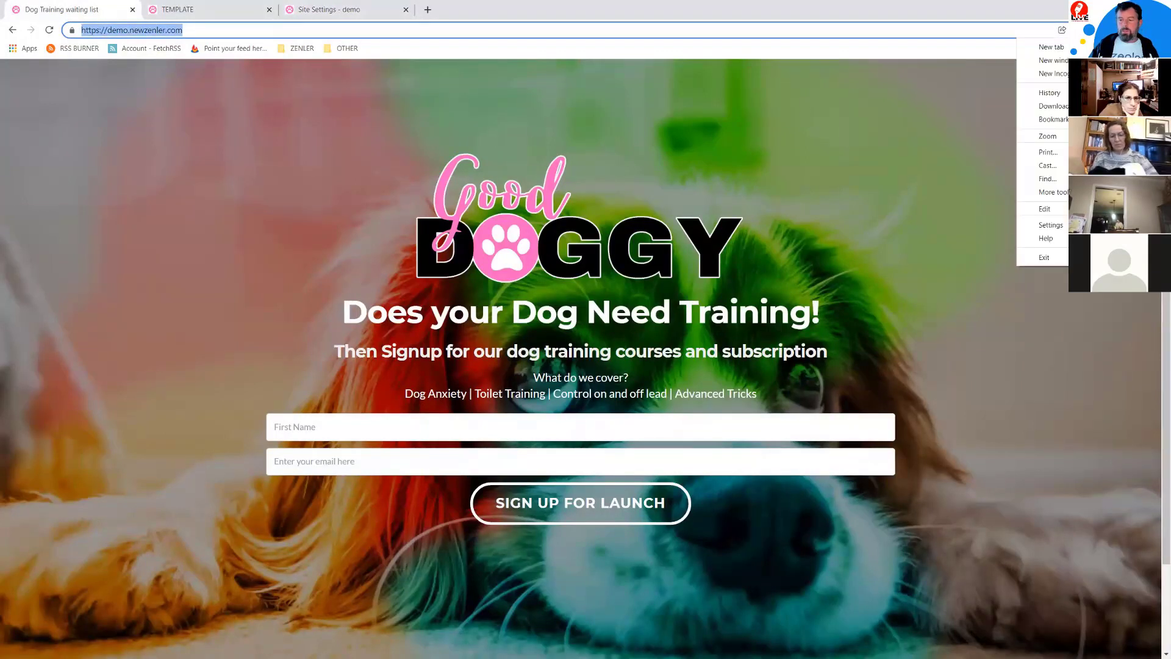
click(1053, 73)
key(ctrl+v)
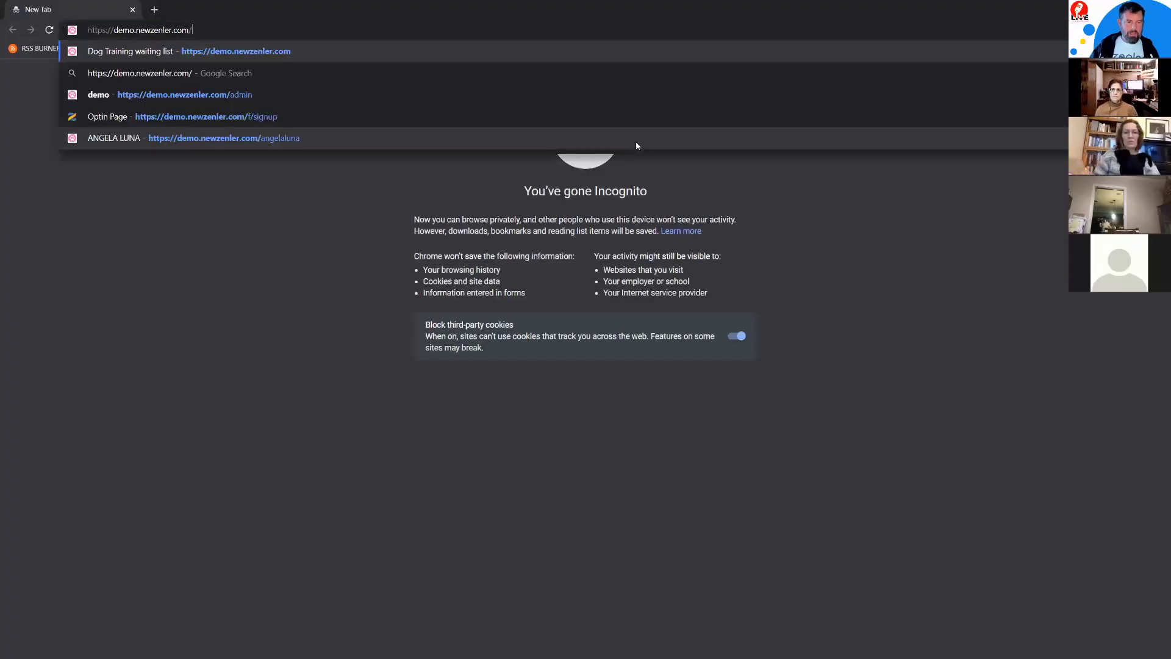
key(Return)
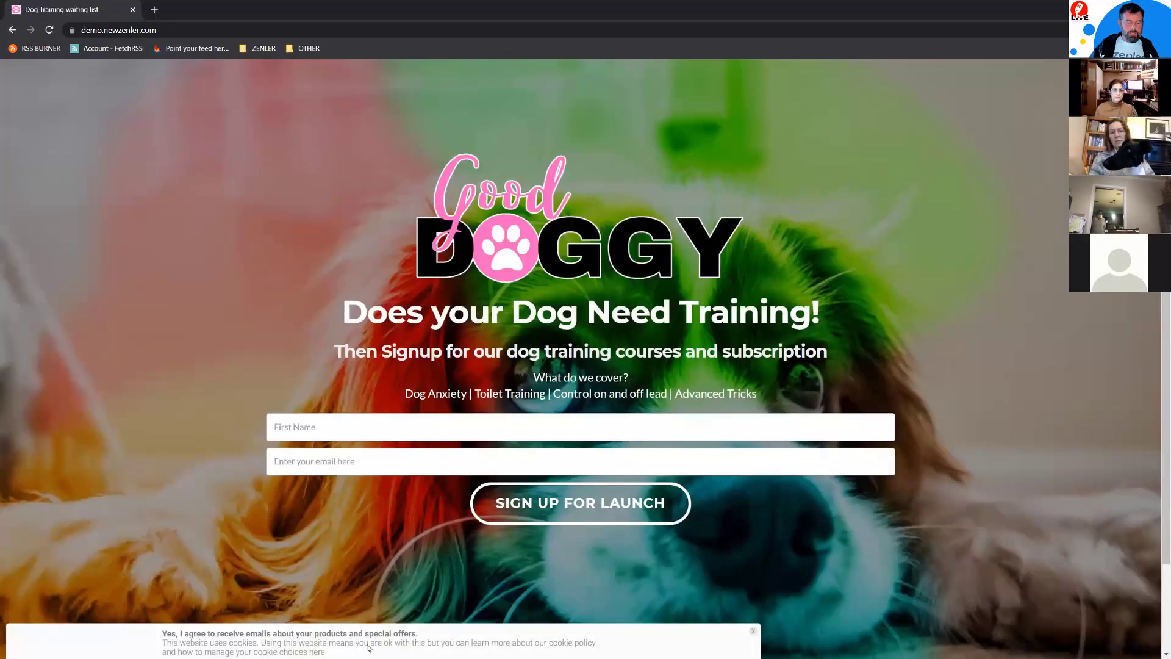
triple_click(367, 648)
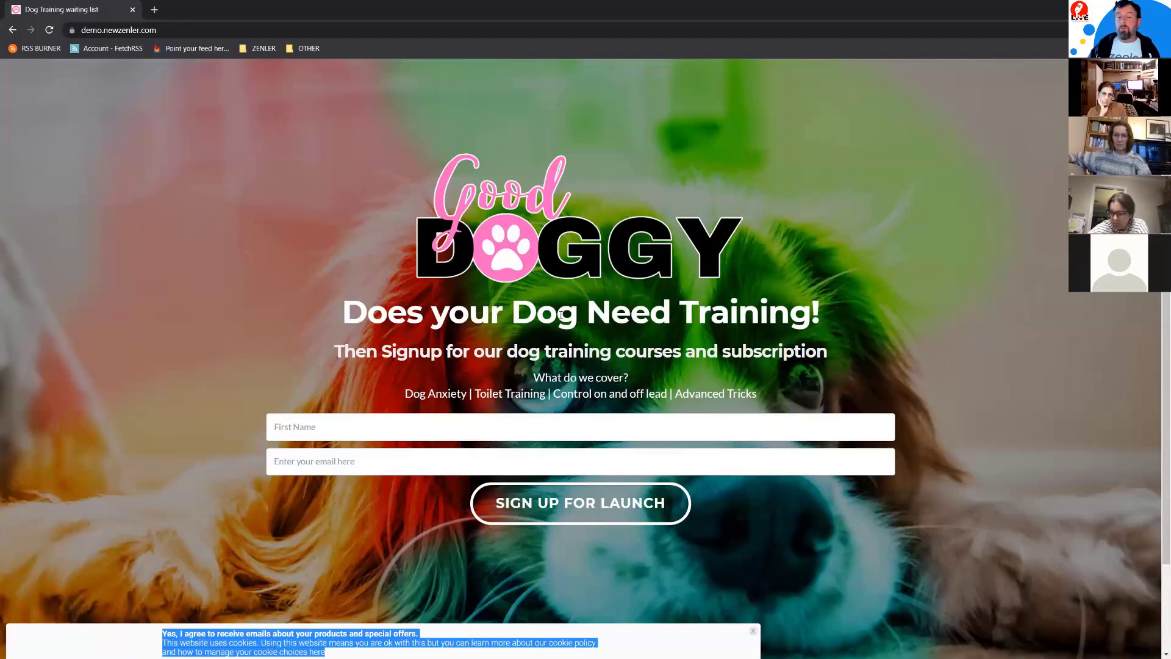
click(320, 650)
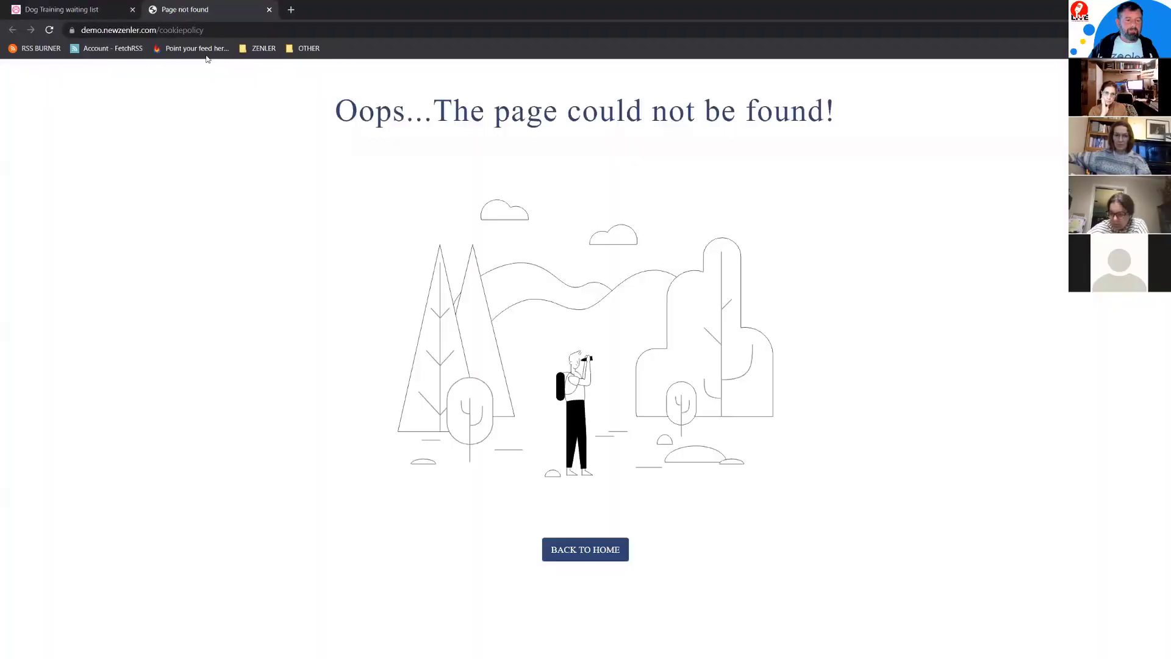
click(269, 9)
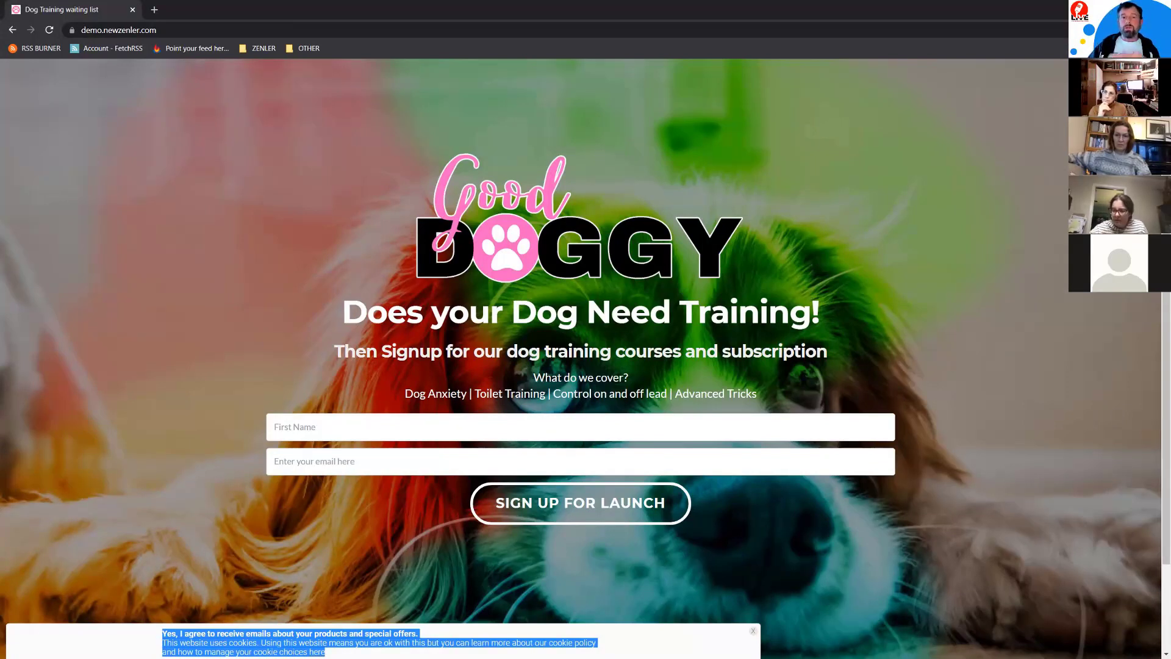
click(1157, 9)
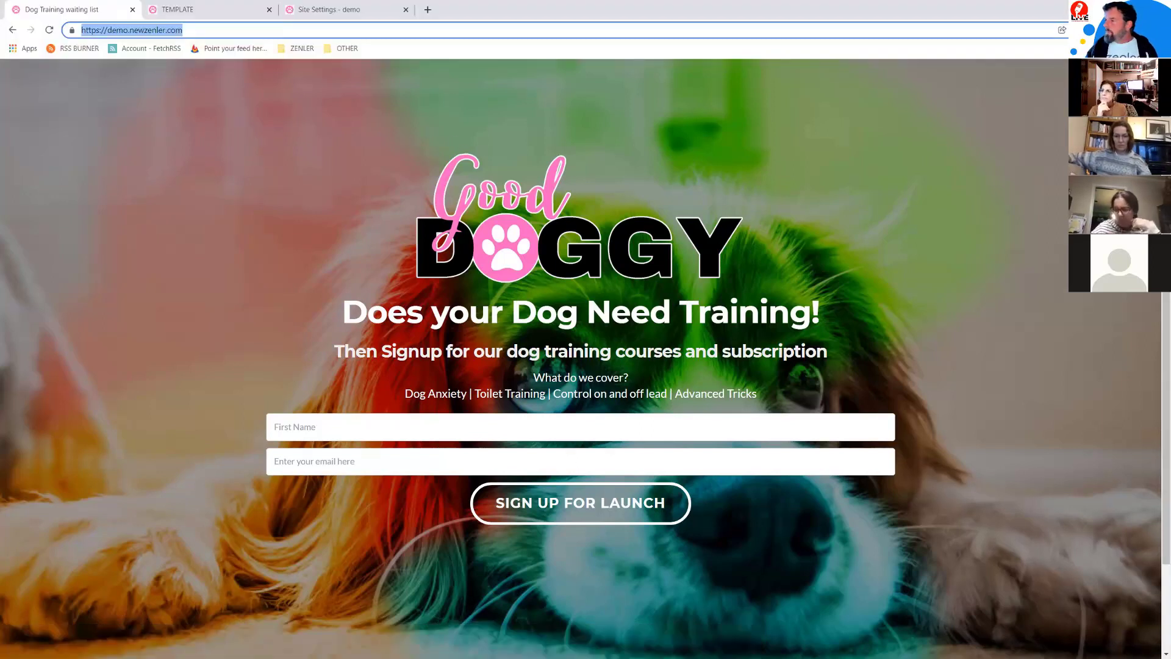
Step: Check the Invoice settings, turning downloadable invoices on and back off
click(339, 10)
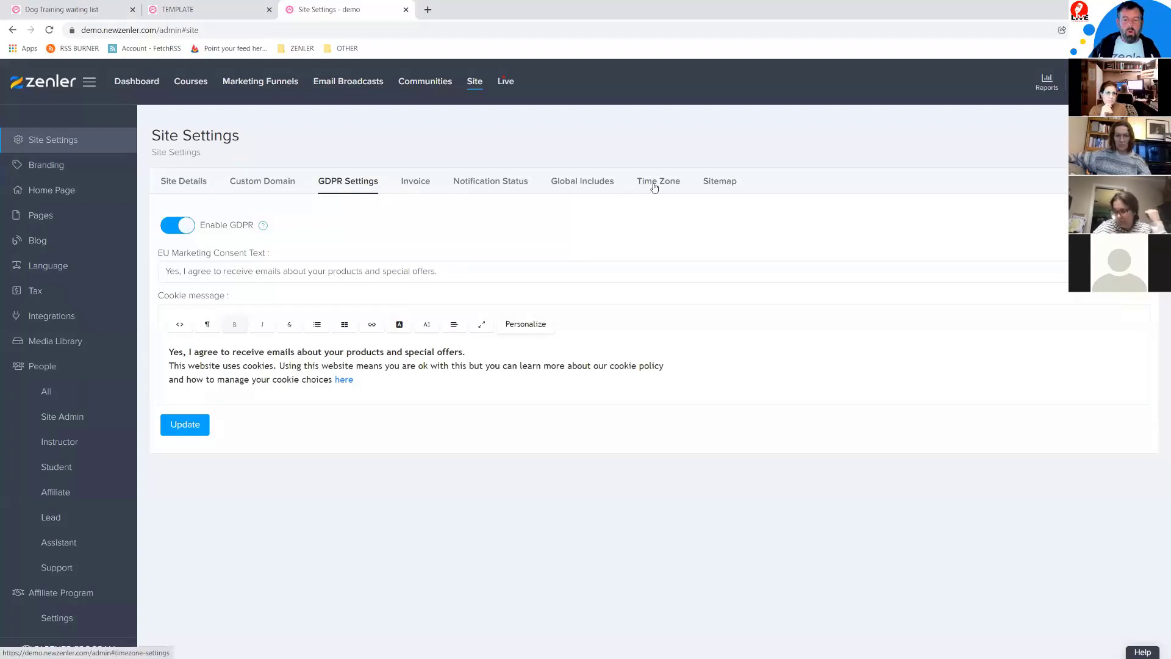
click(416, 183)
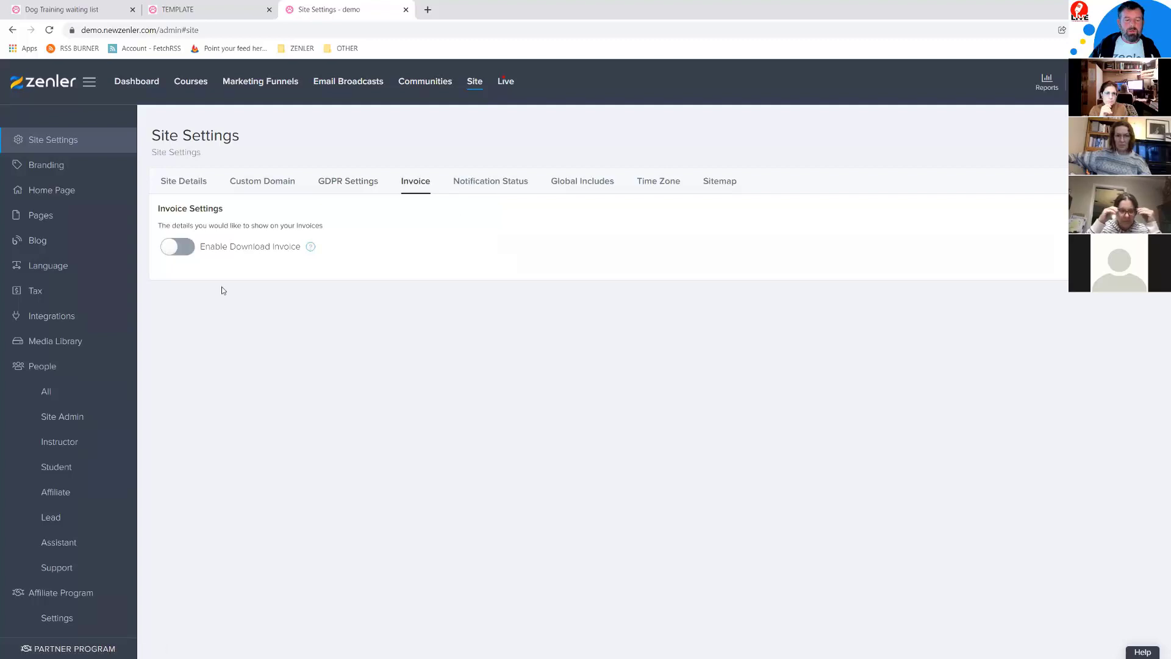
click(186, 251)
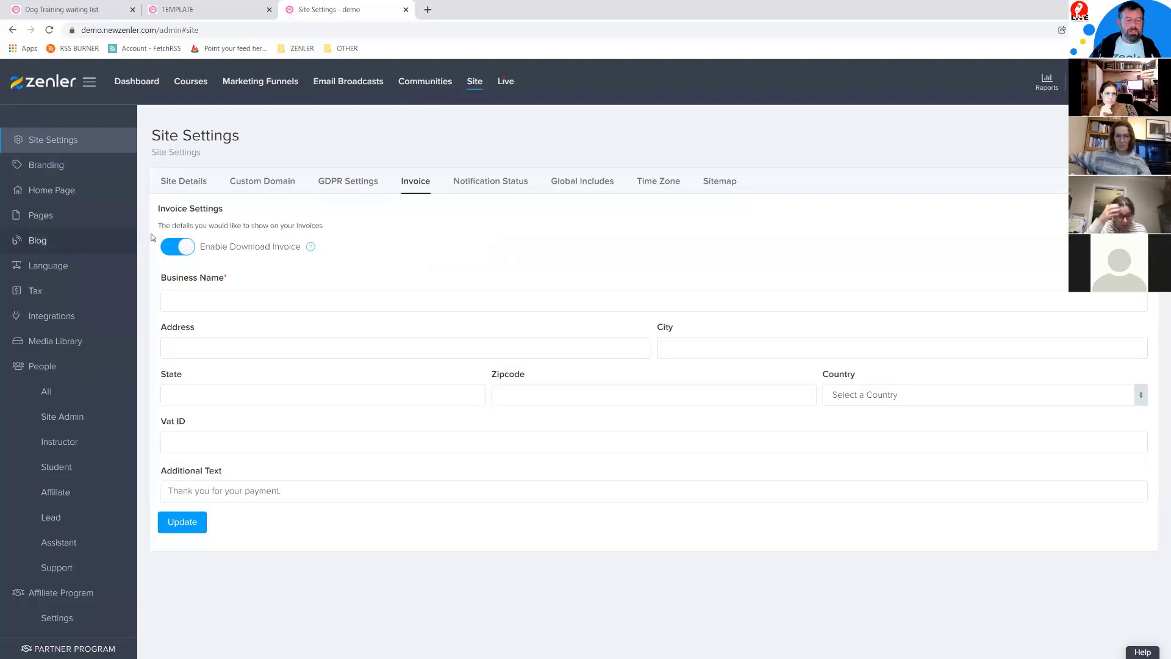
click(172, 248)
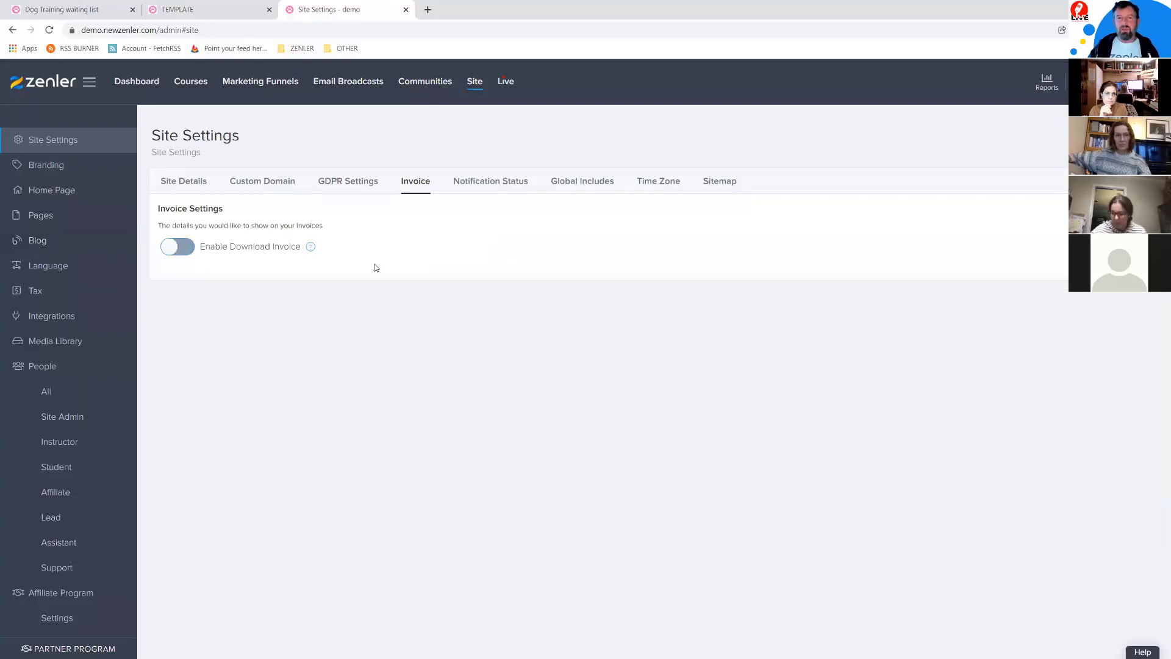
Step: Review Notification Status and Global Includes, ending on the empty Time Zone tab
click(507, 184)
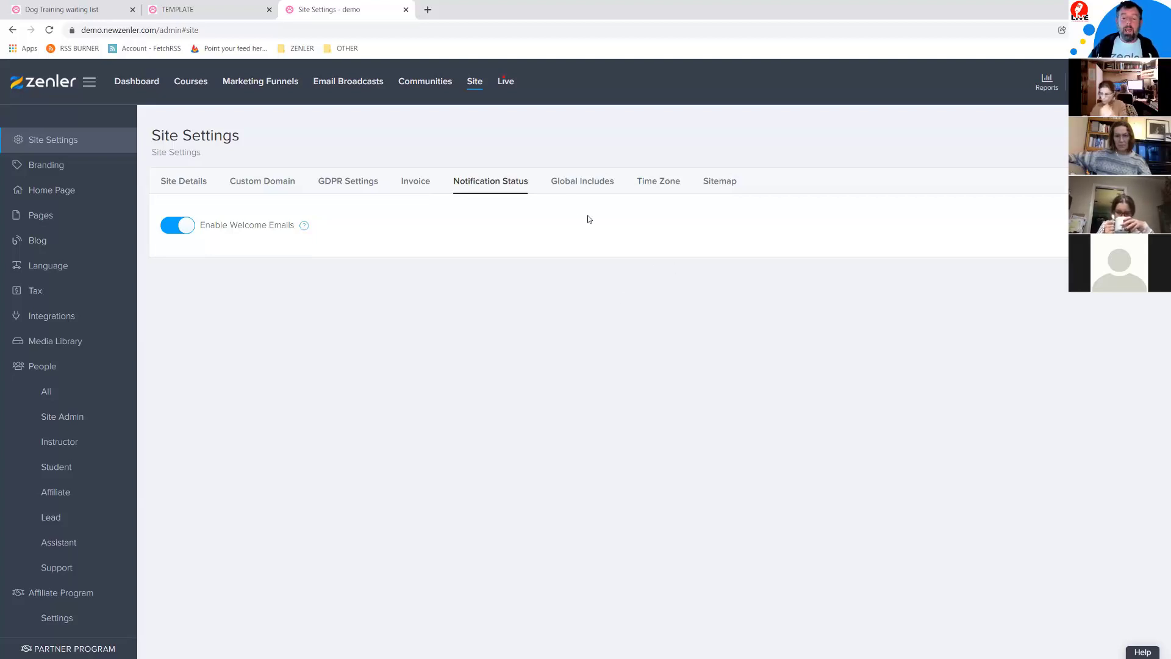
click(580, 184)
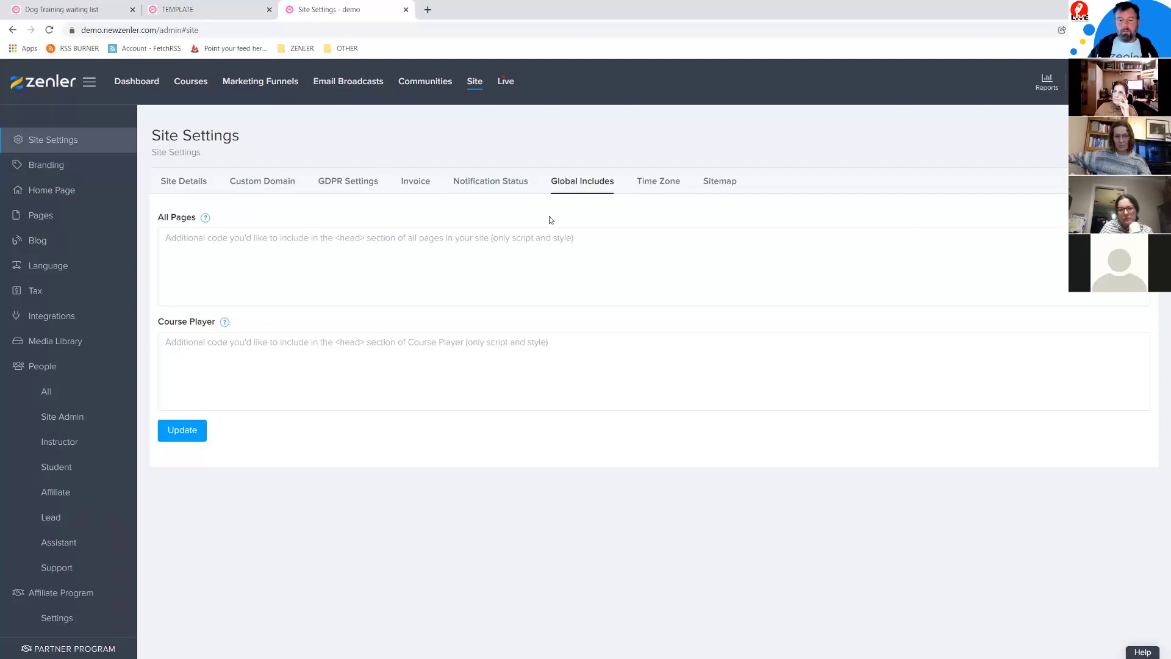
click(660, 183)
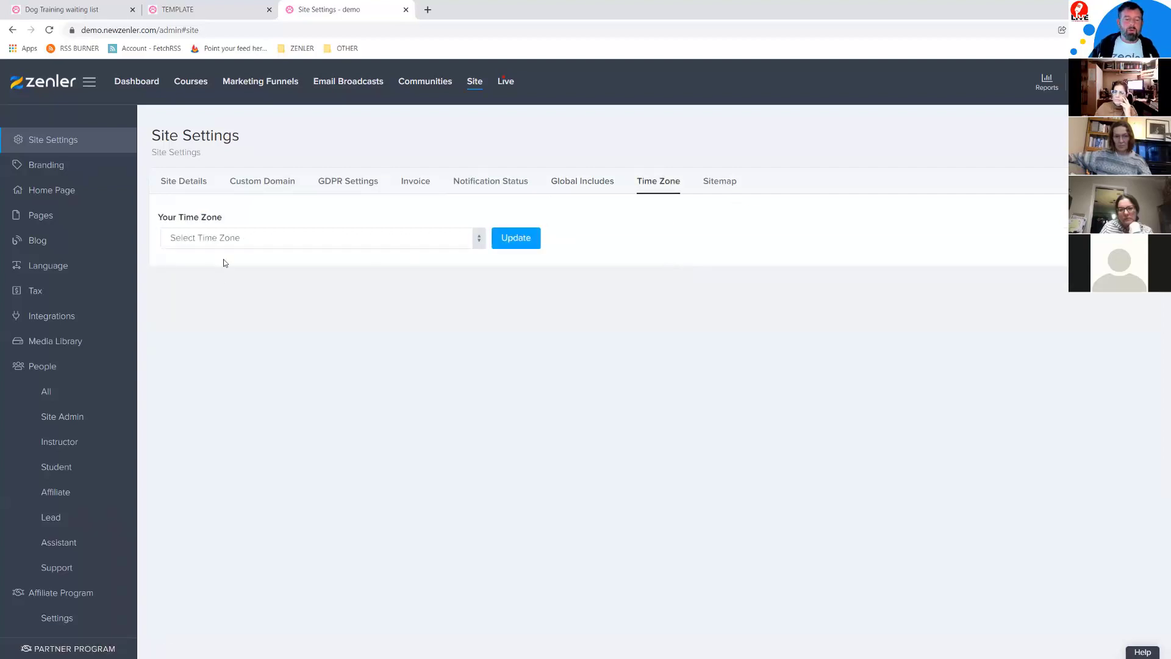
Step: Set the time zone to Europe/London, then select the URL on the Sitemap tab
click(427, 242)
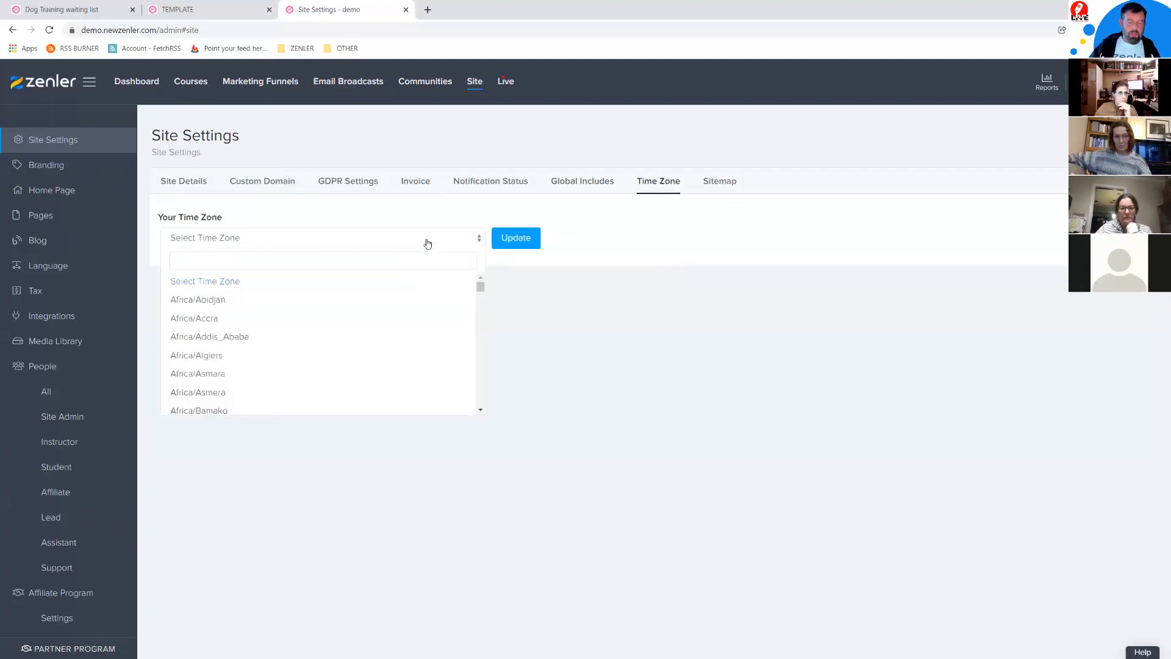
text(lon)
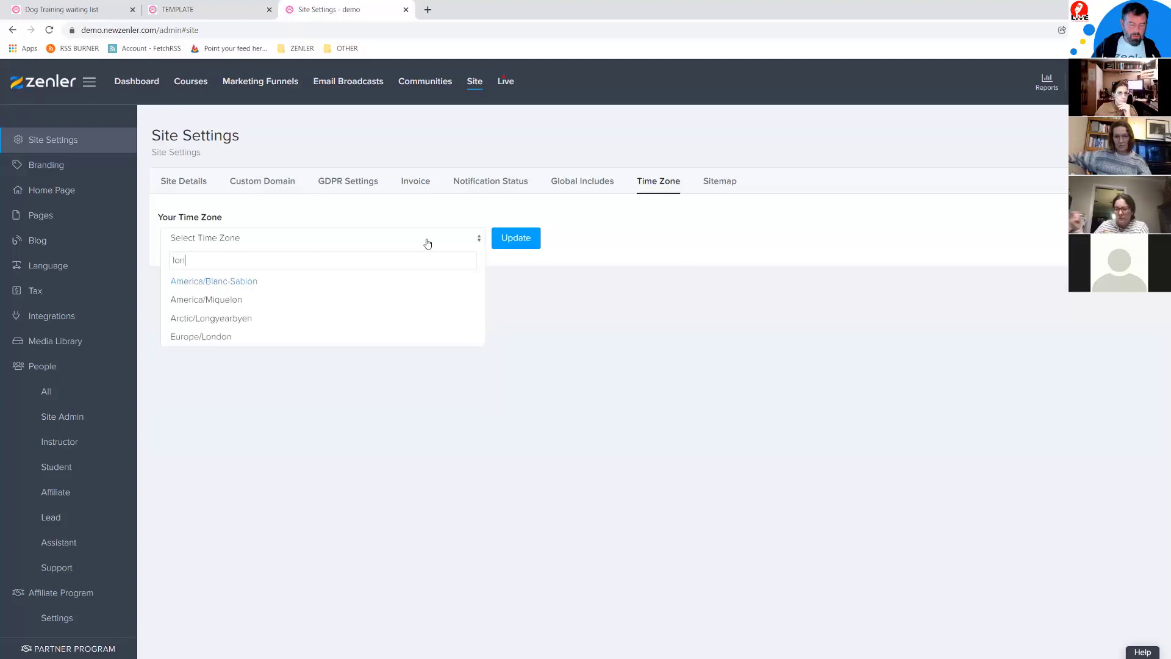
click(201, 343)
click(516, 238)
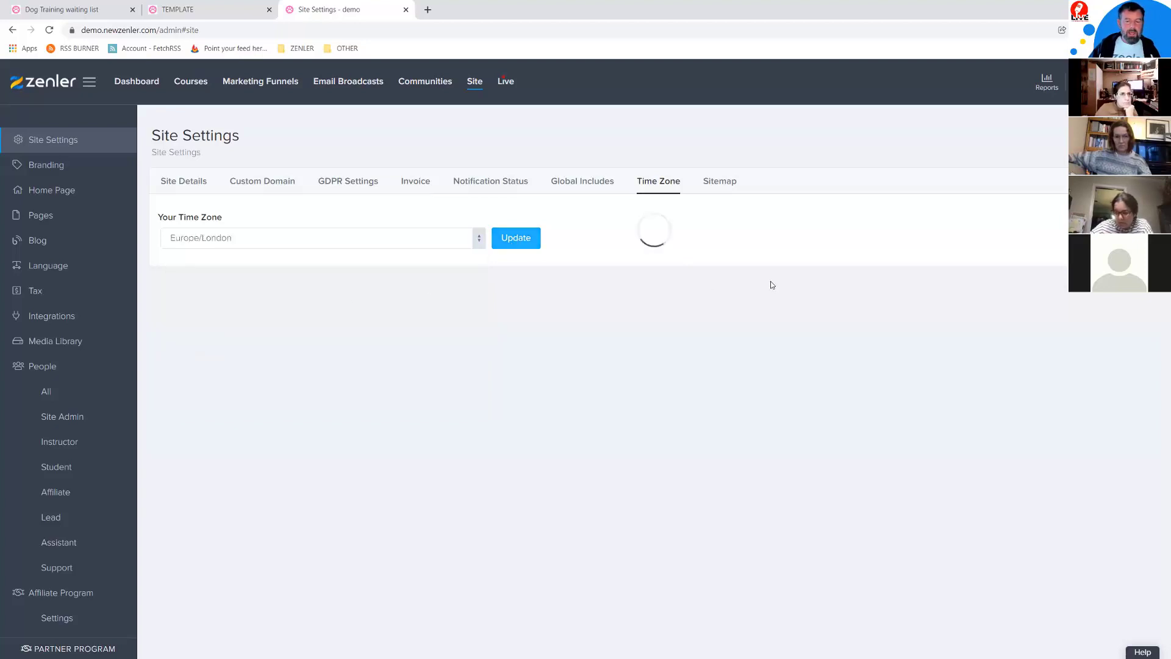
click(726, 184)
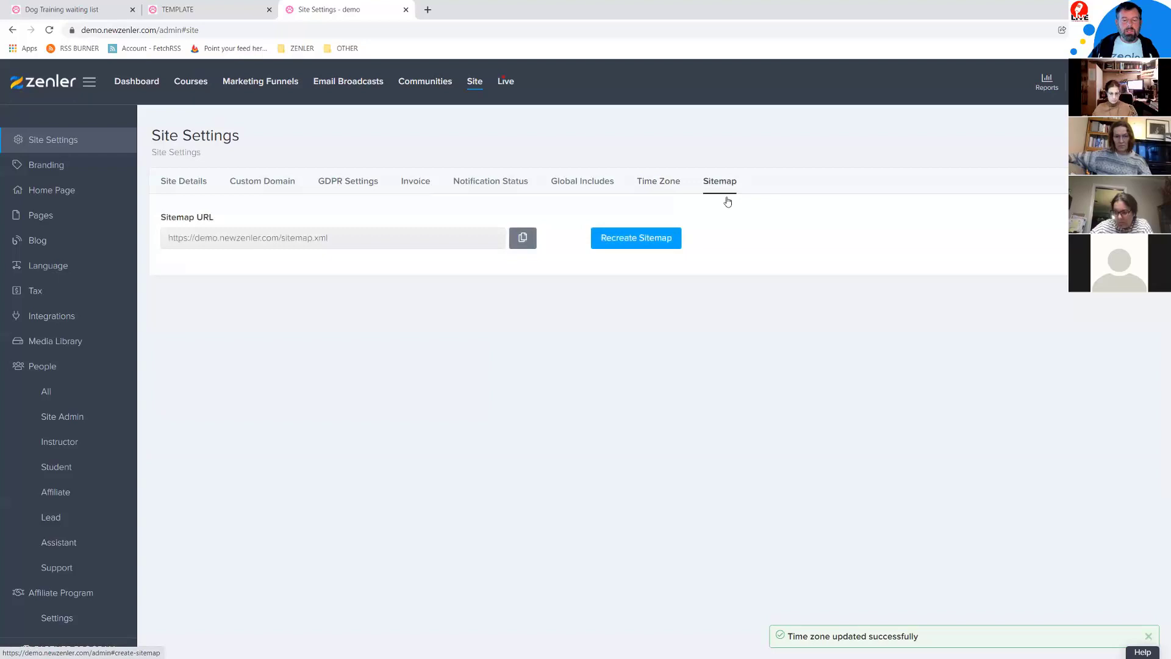
drag(350, 237, 147, 240)
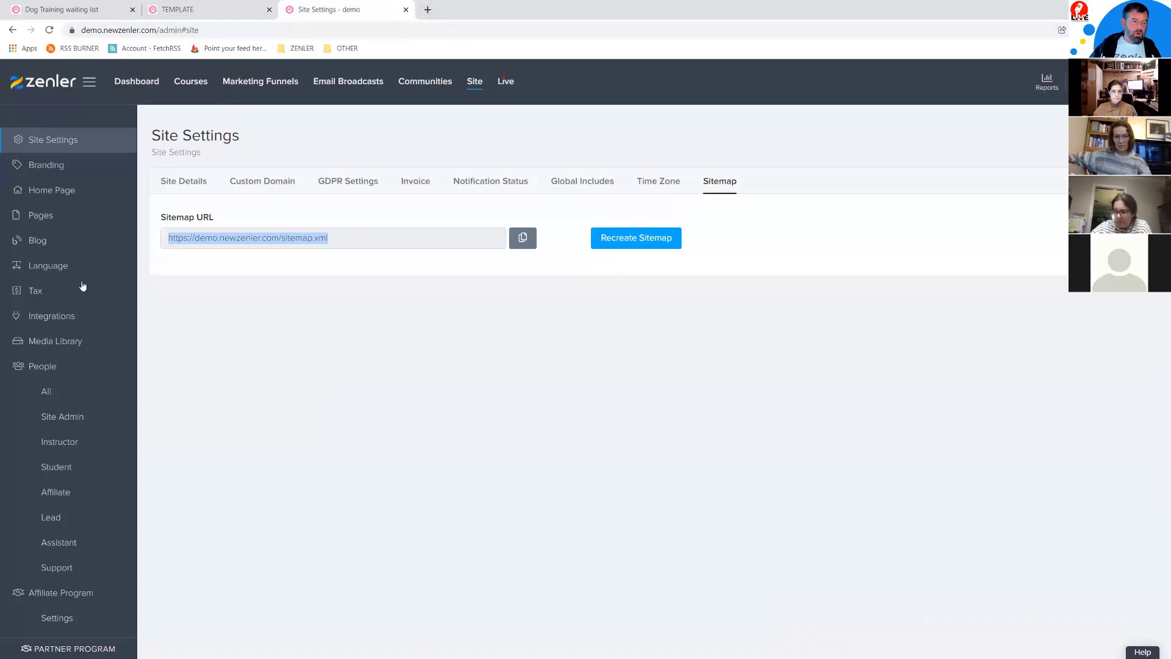
click(53, 221)
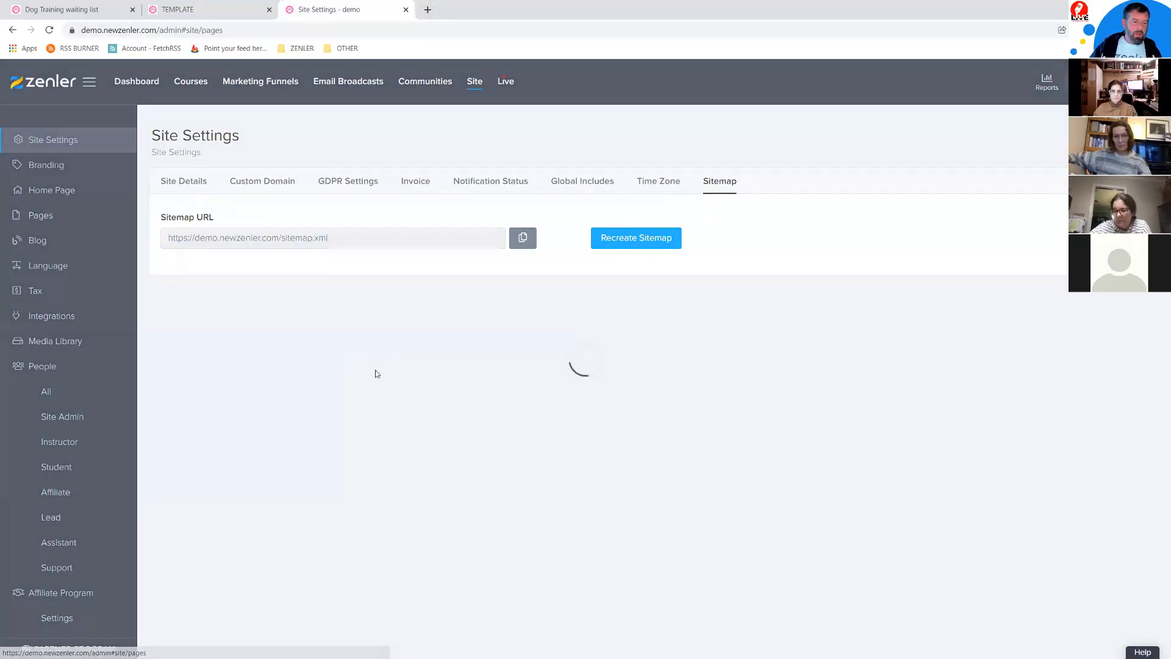
scroll(734, 380, down, 5)
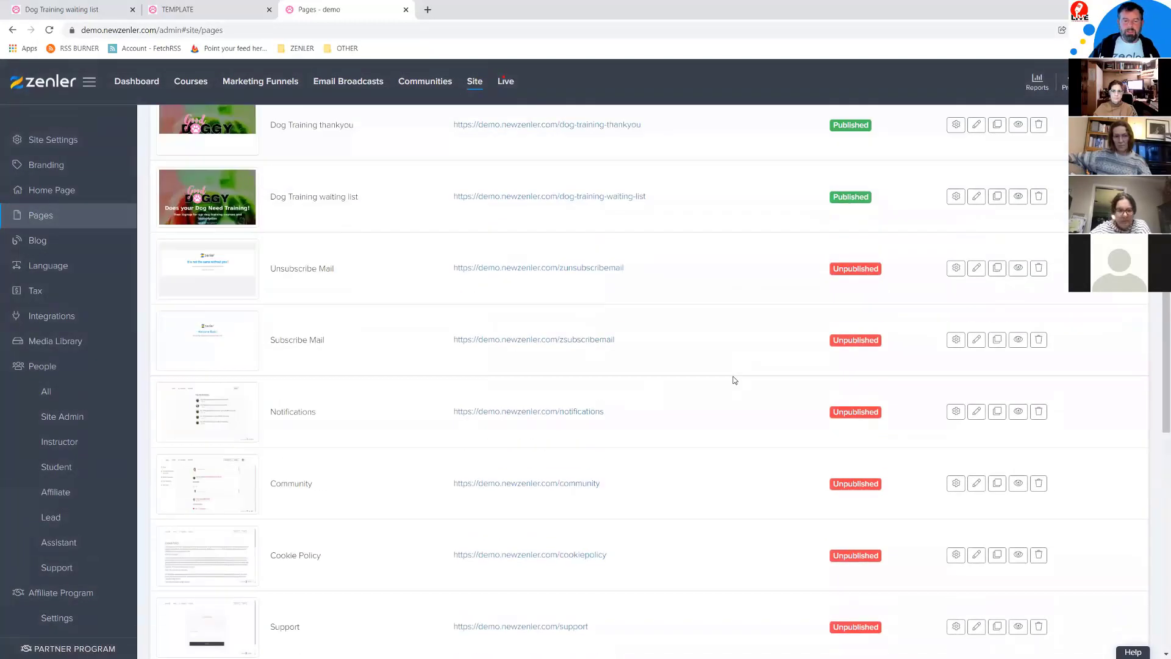
scroll(735, 380, up, 4)
scroll(735, 380, down, 9)
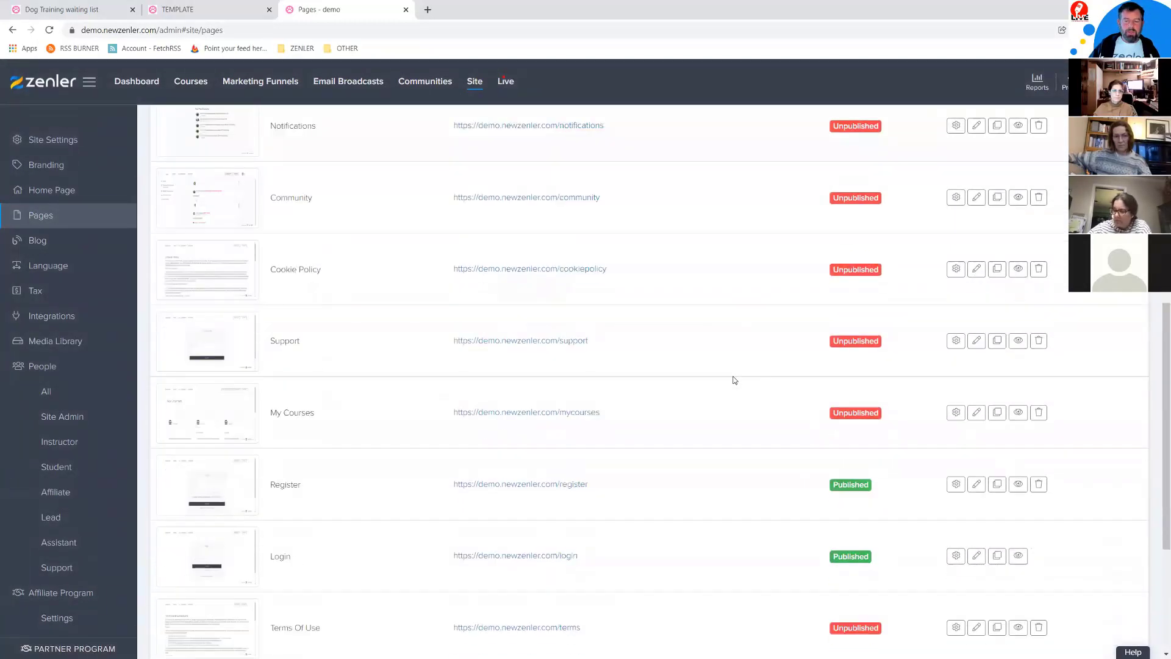
scroll(734, 380, down, 2)
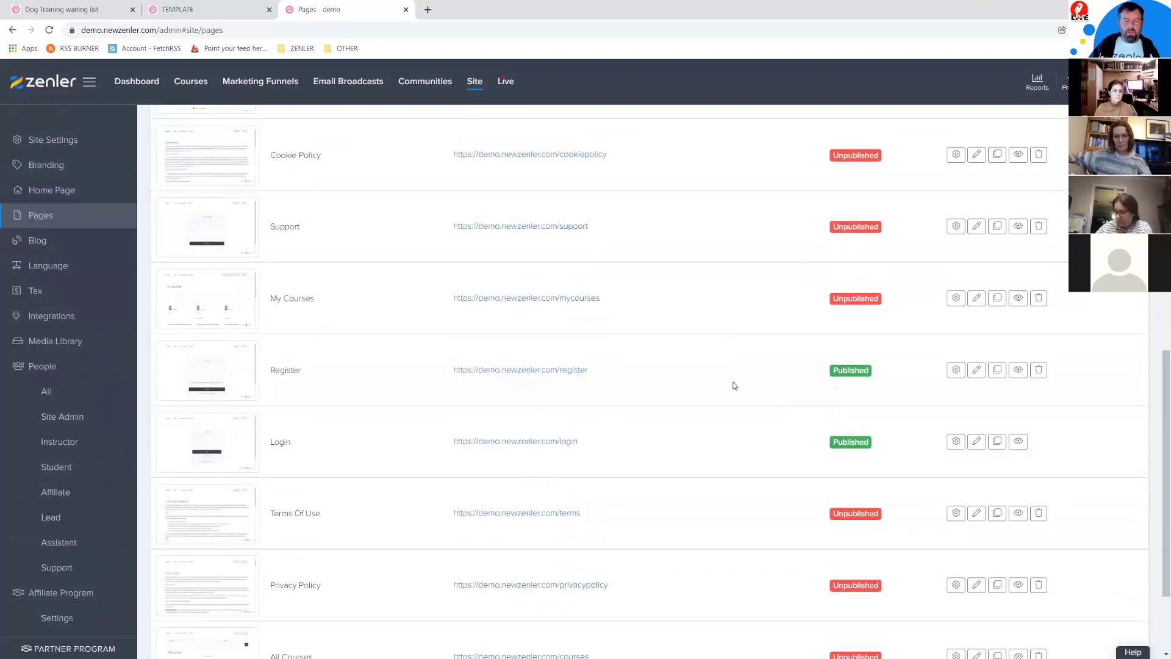
scroll(732, 384, up, 12)
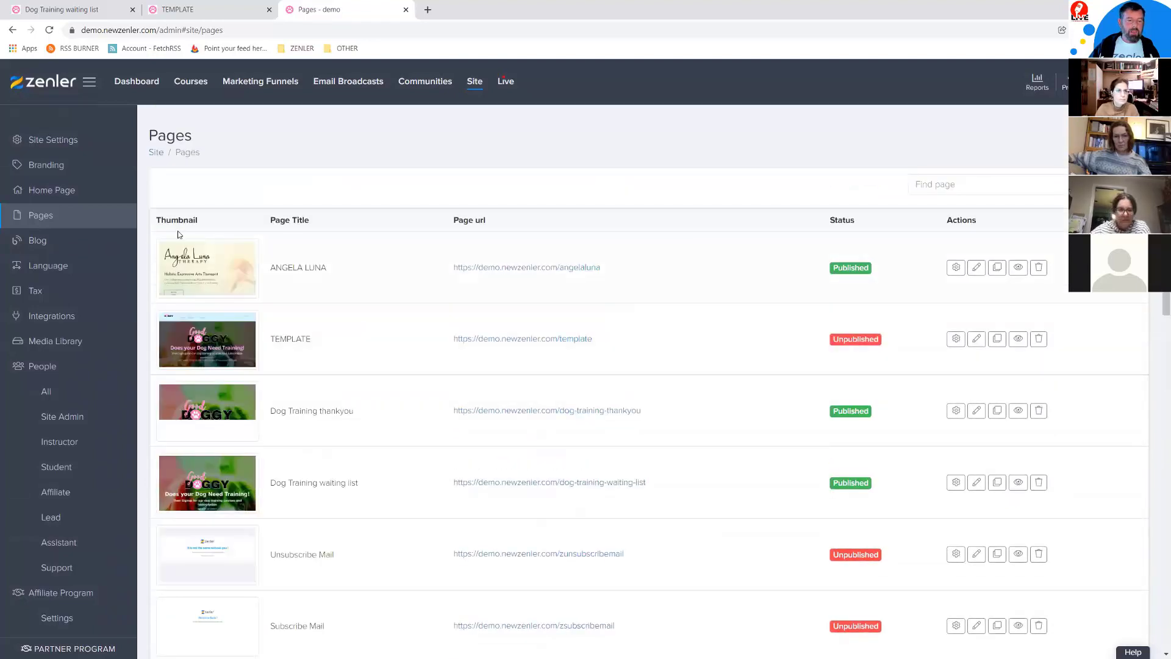
click(92, 144)
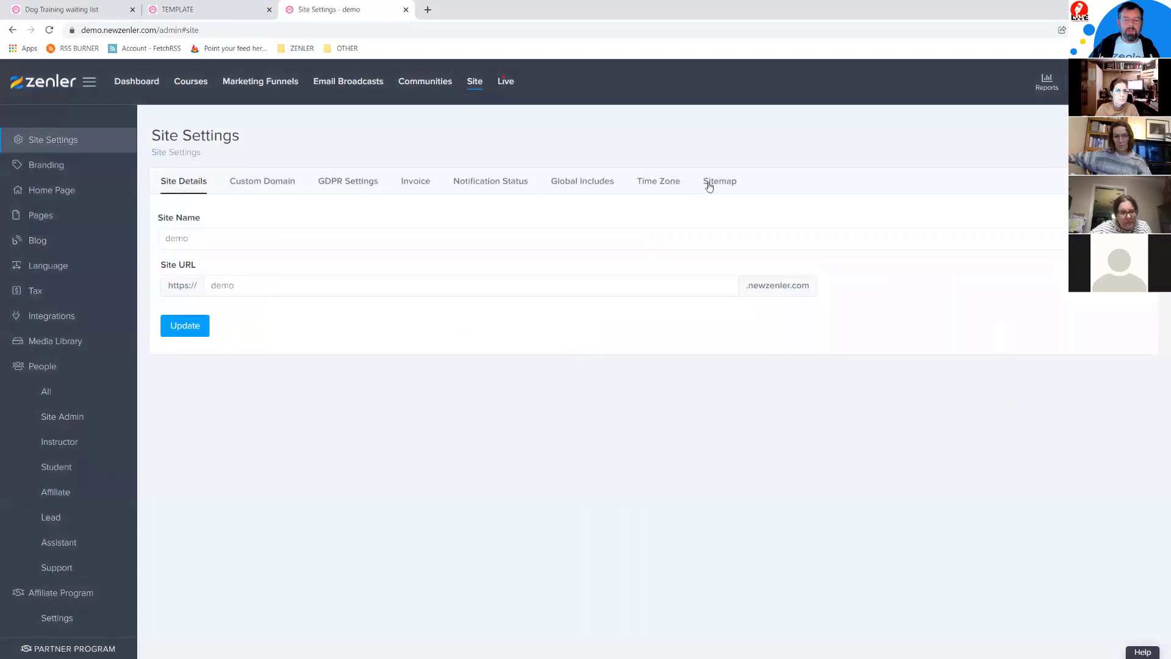
click(710, 186)
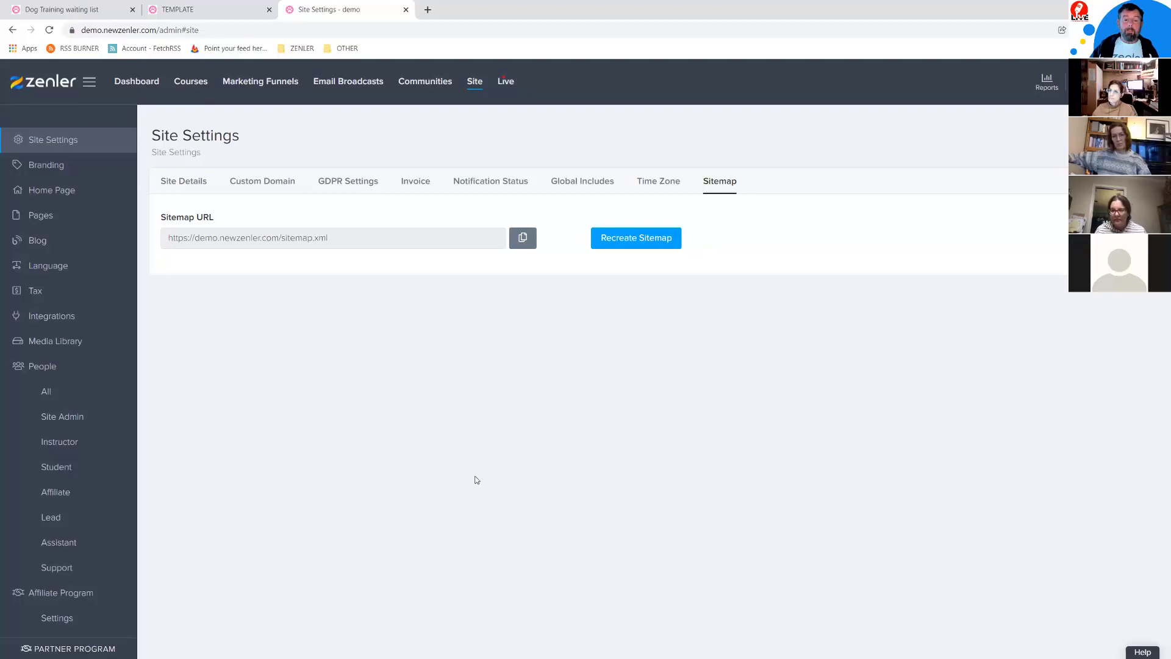
click(50, 218)
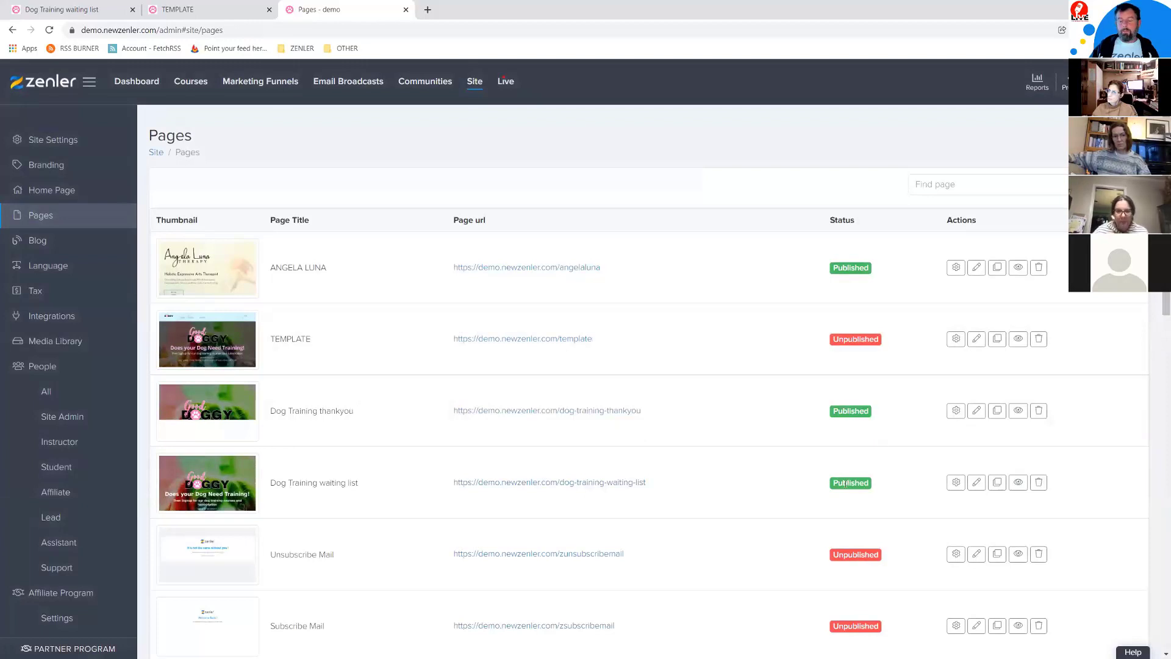
scroll(750, 469, down, 10)
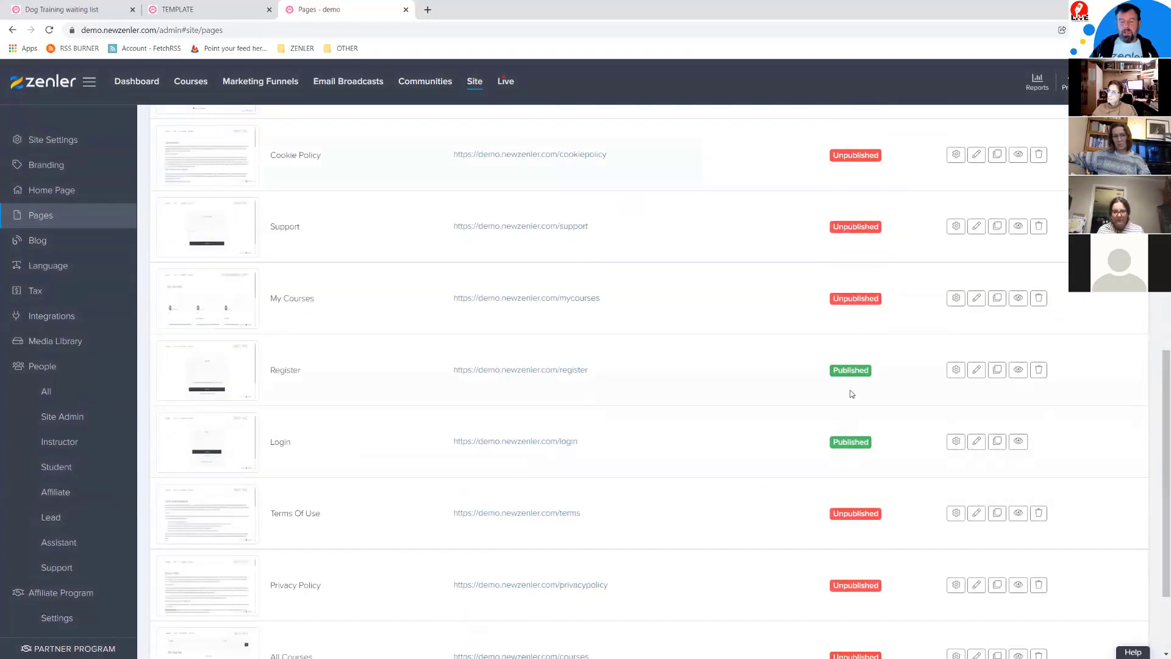
scroll(685, 434, up, 5)
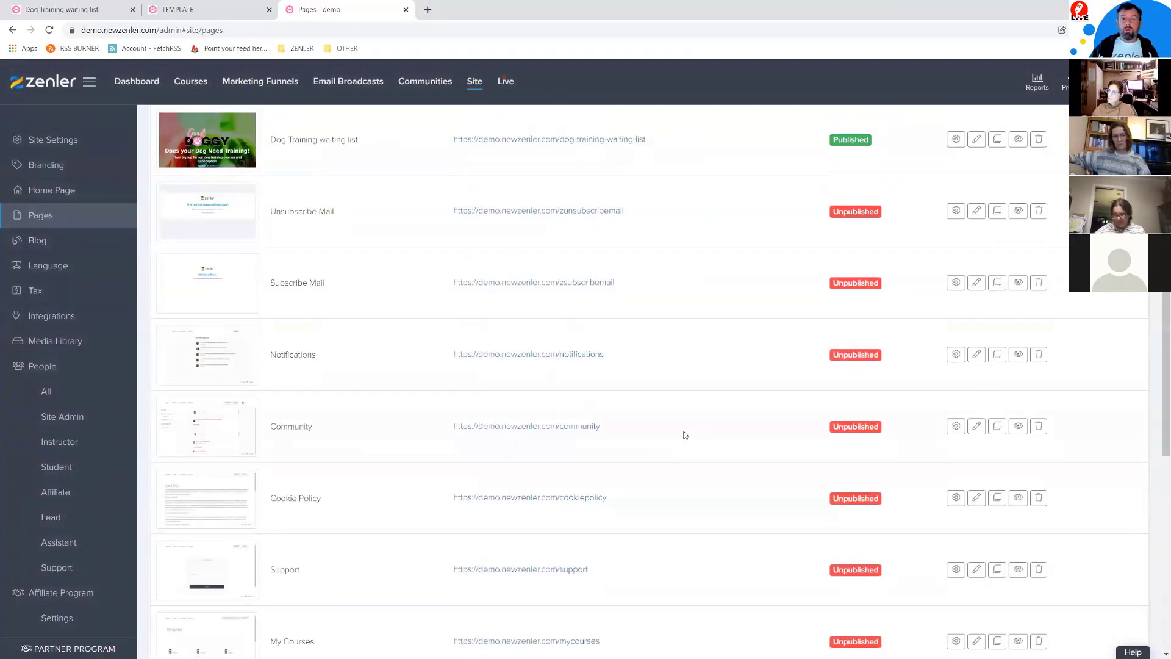
scroll(798, 447, down, 3)
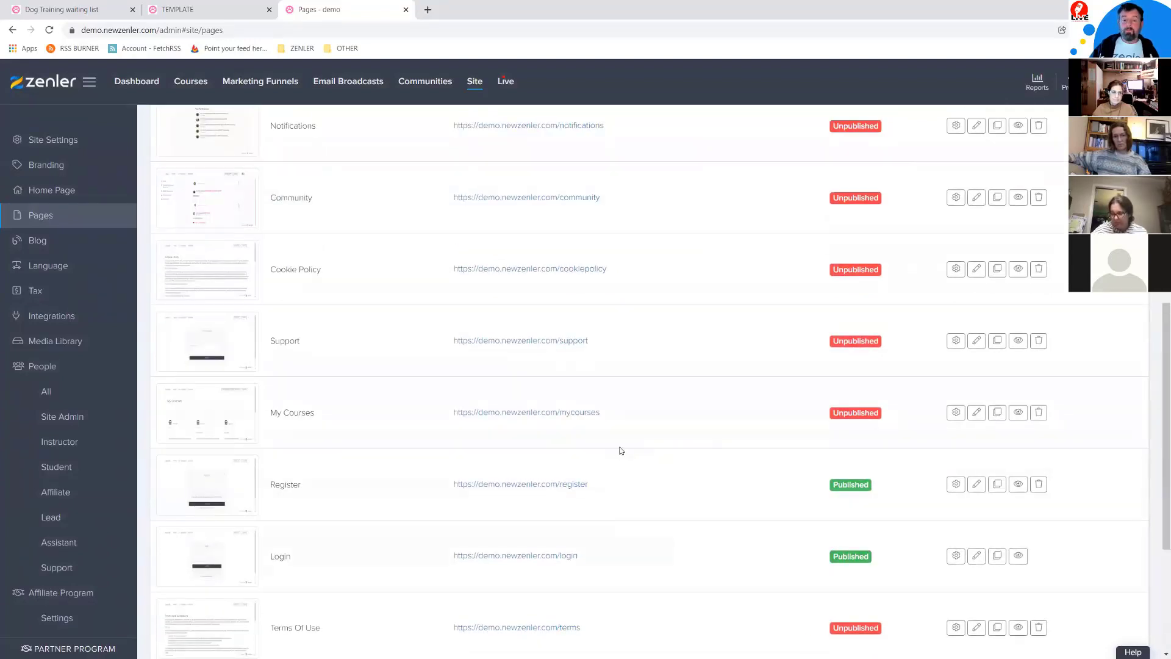
scroll(621, 450, up, 8)
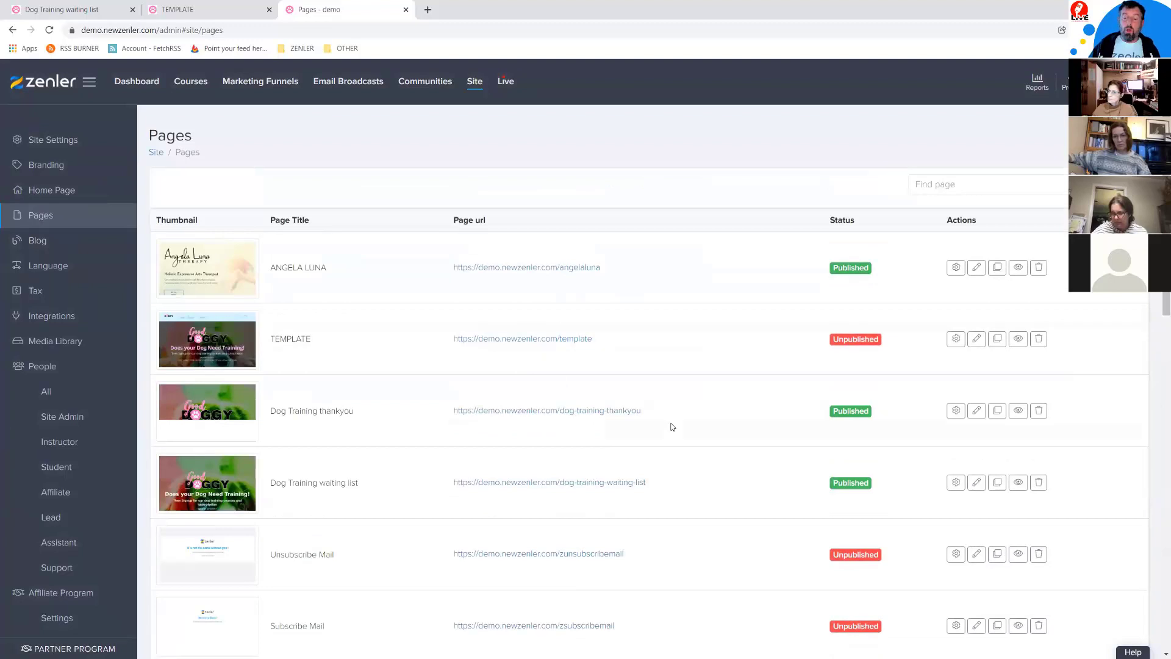
scroll(673, 427, down, 3)
scroll(674, 415, up, 3)
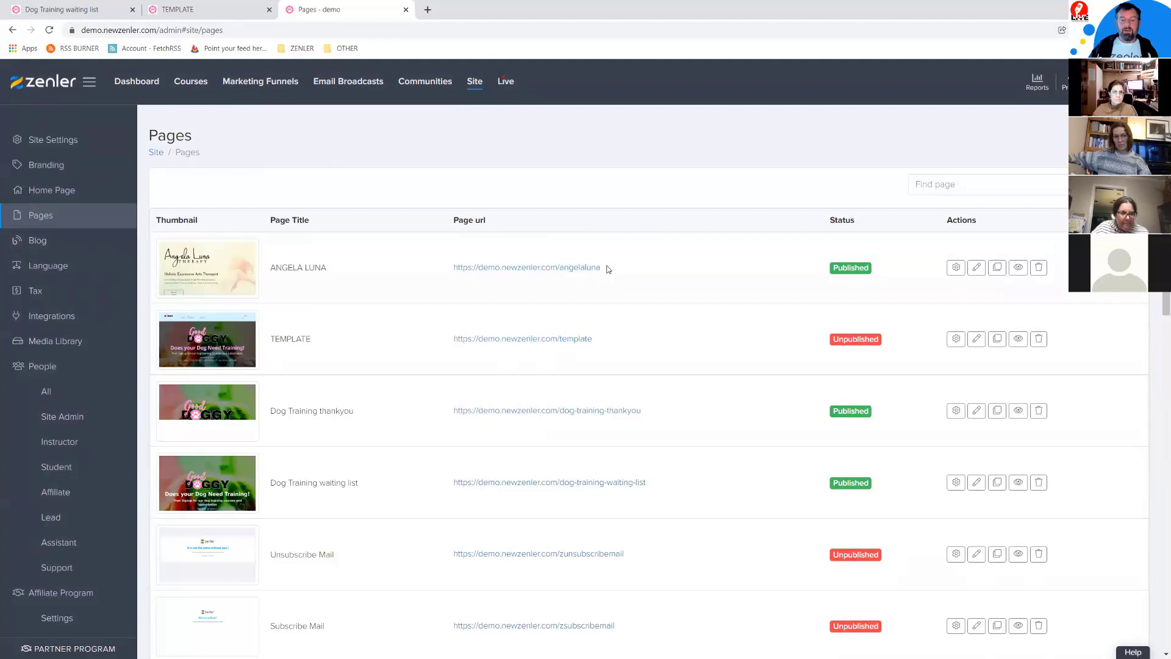
click(956, 267)
click(329, 295)
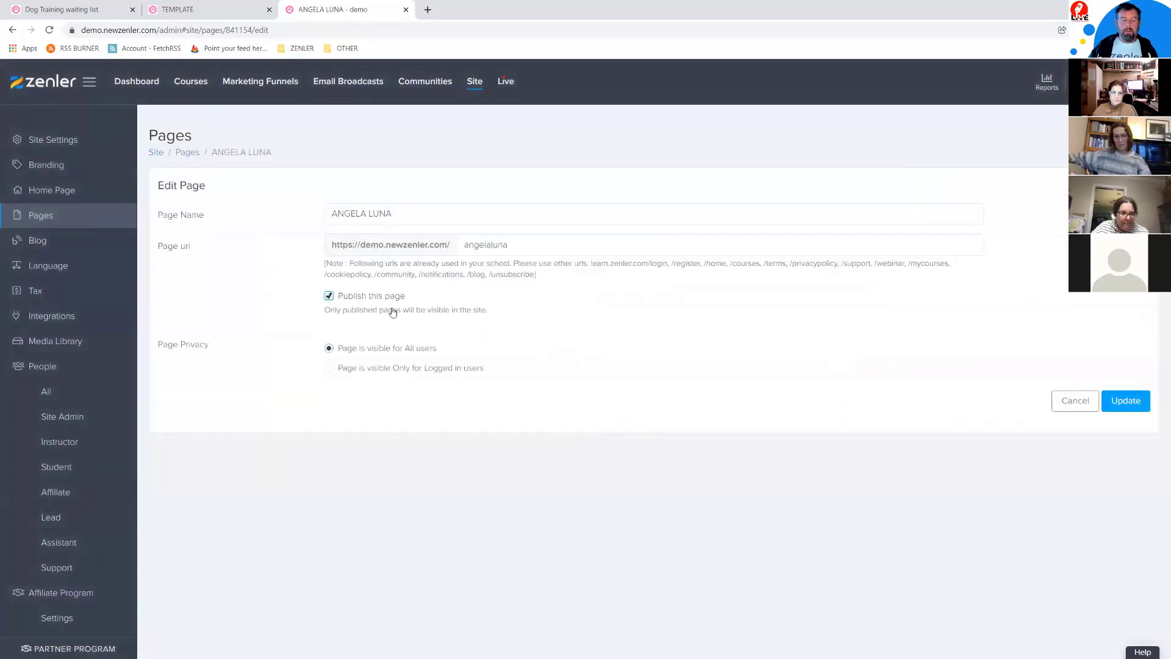
click(1112, 401)
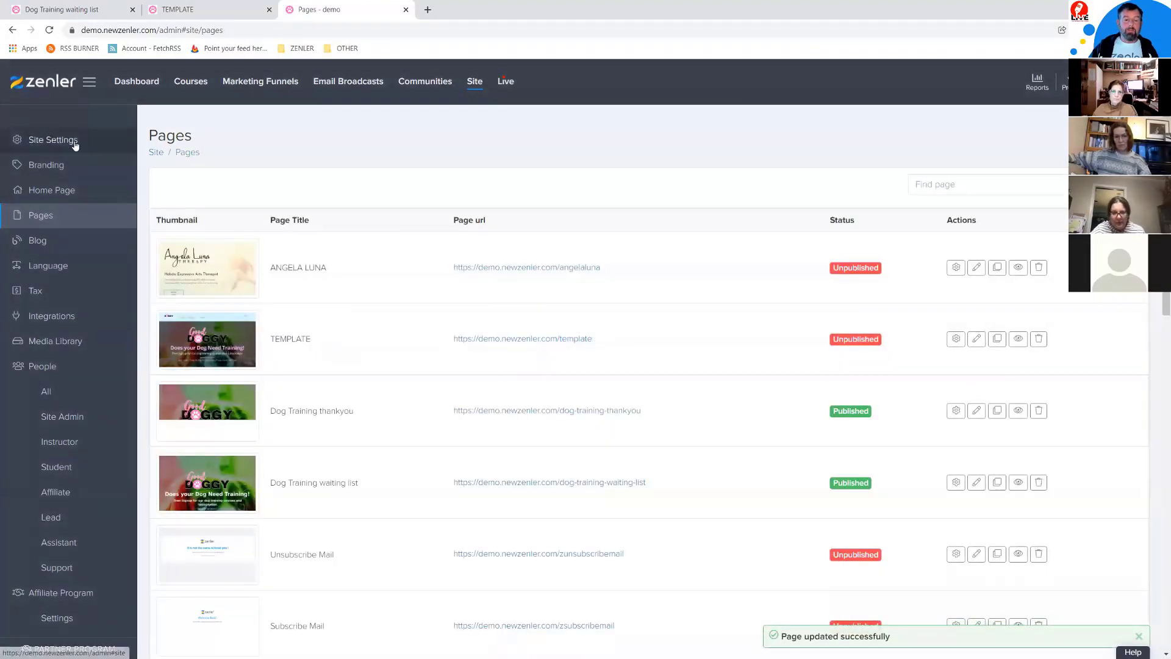
click(427, 9)
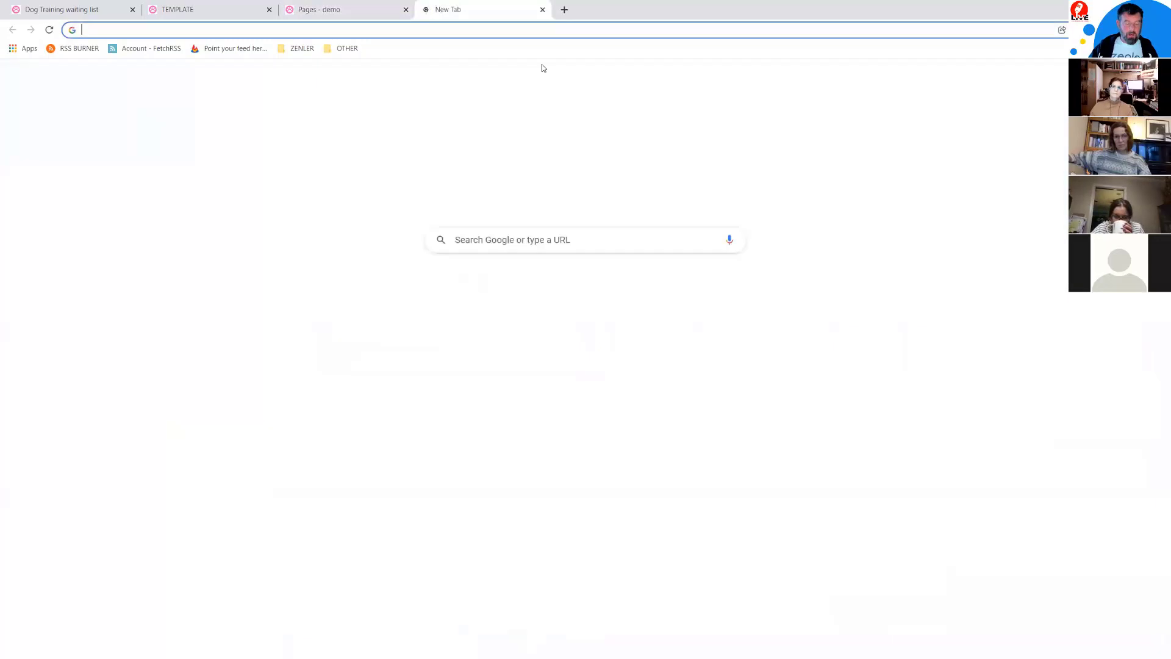
text(https://demo.newzenler.com/sitemap.xml)
key(Return)
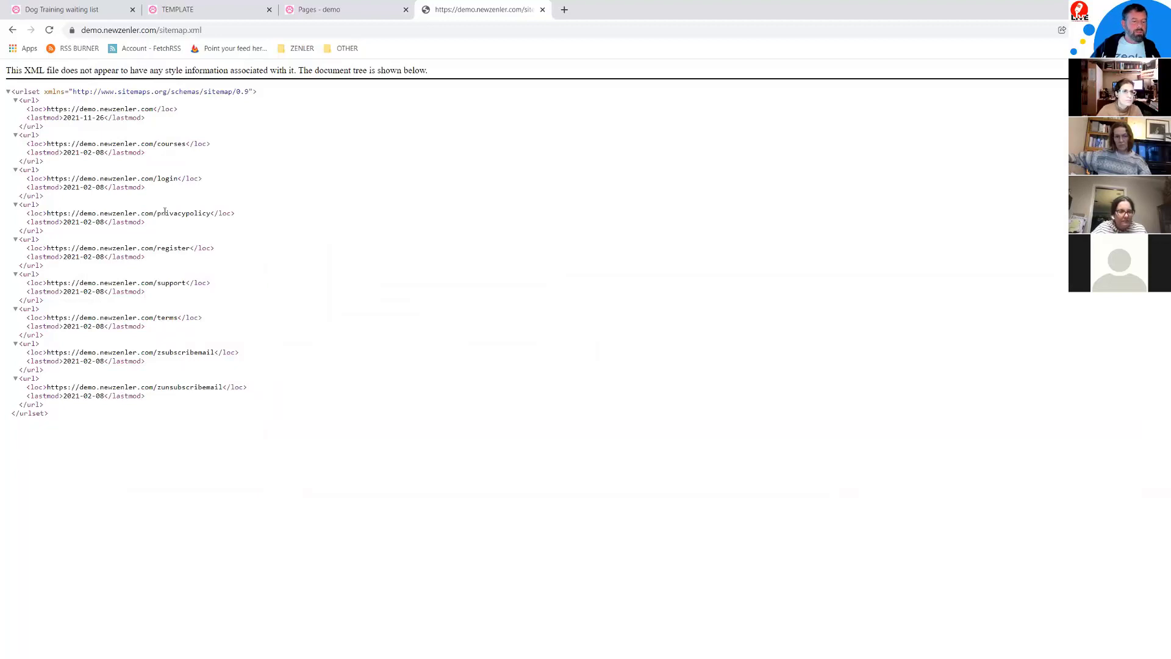
click(543, 10)
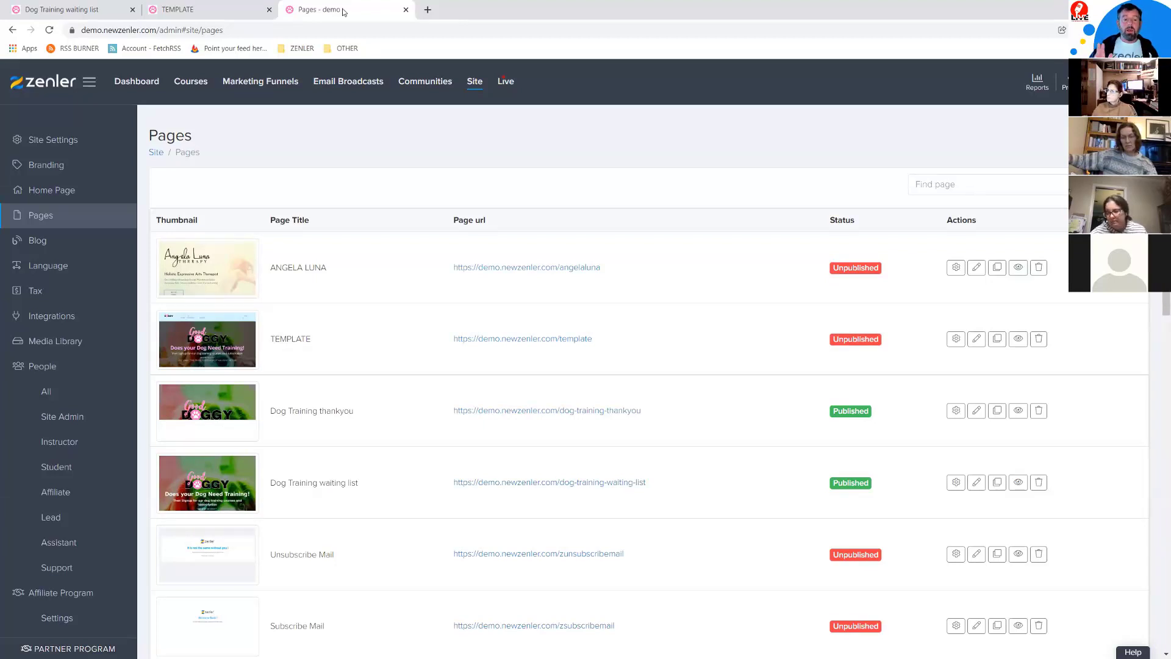
Step: Recreate the sitemap from Site Settings > Sitemap and confirm it lists five URLs
click(54, 139)
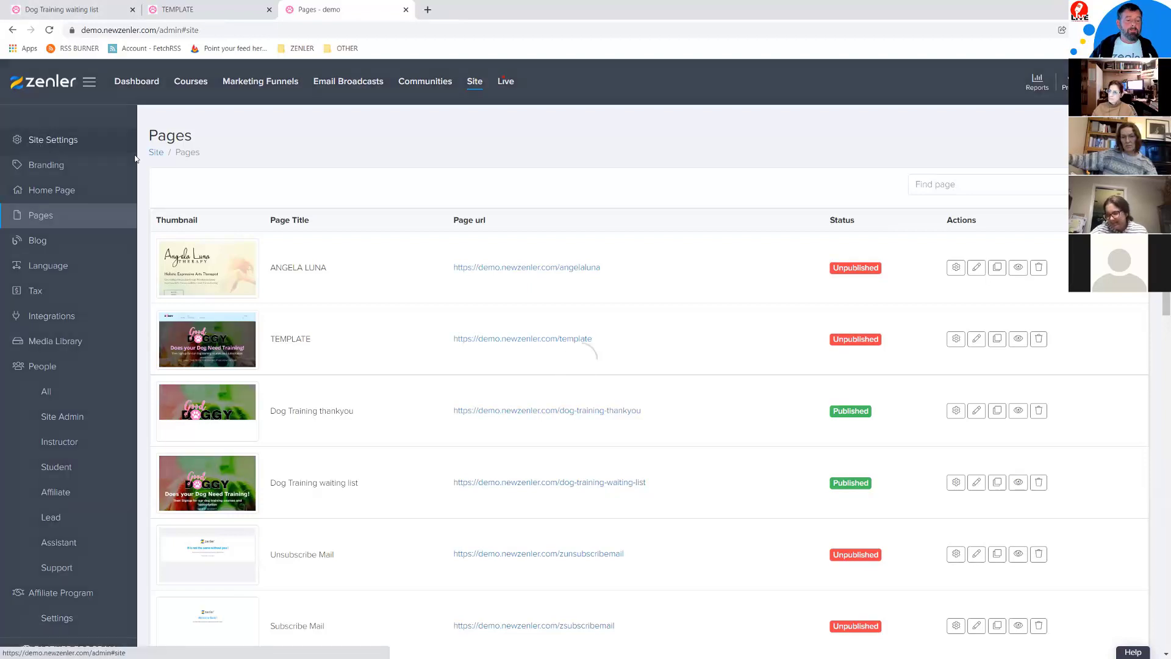
click(723, 190)
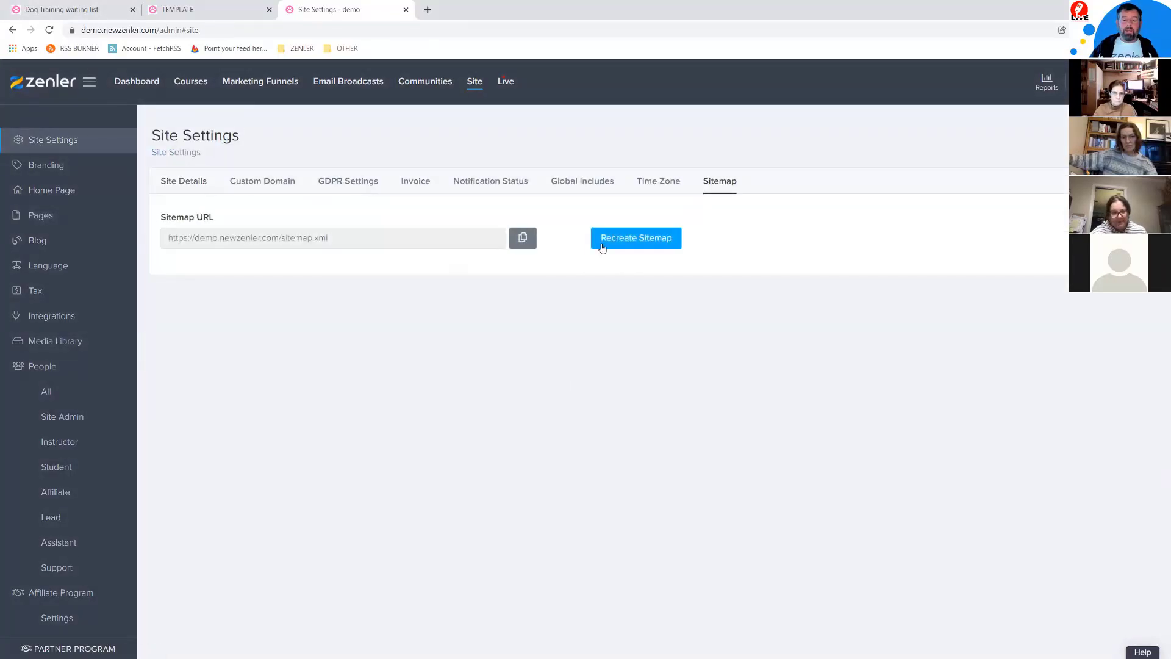
click(620, 242)
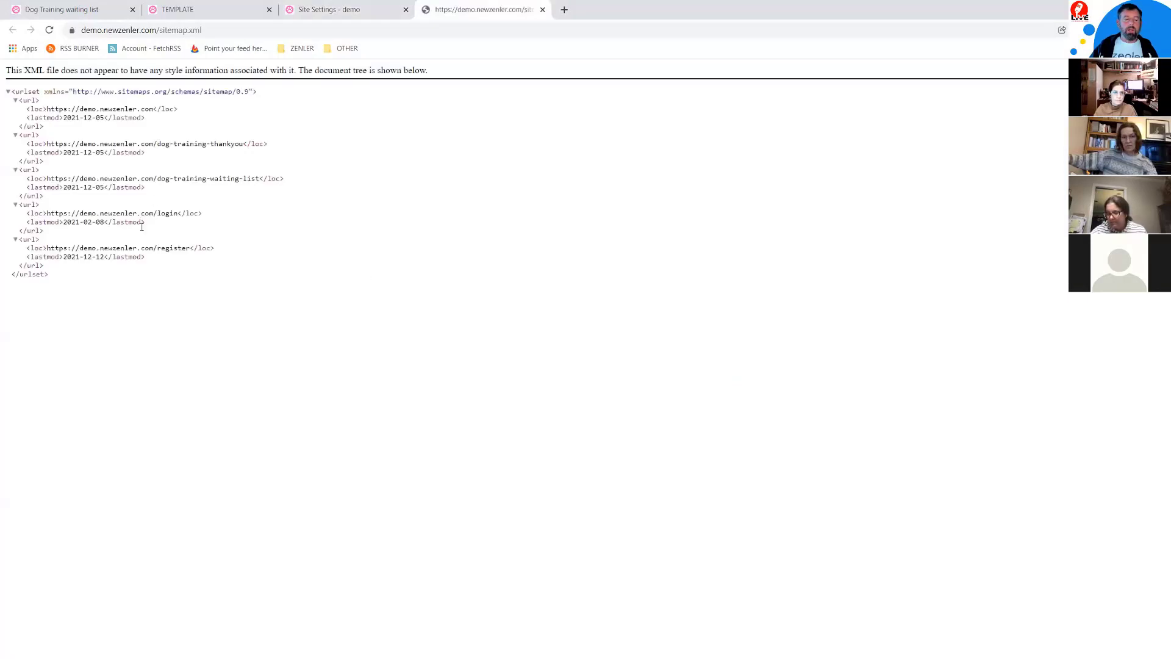
drag(60, 277, 15, 105)
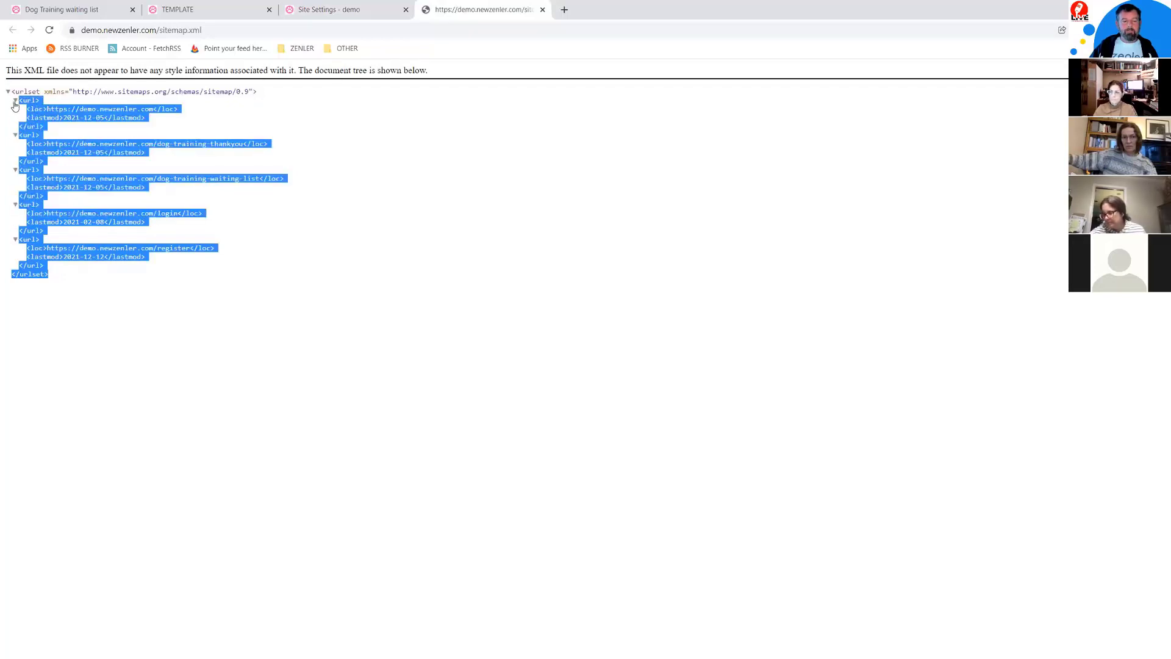
click(543, 10)
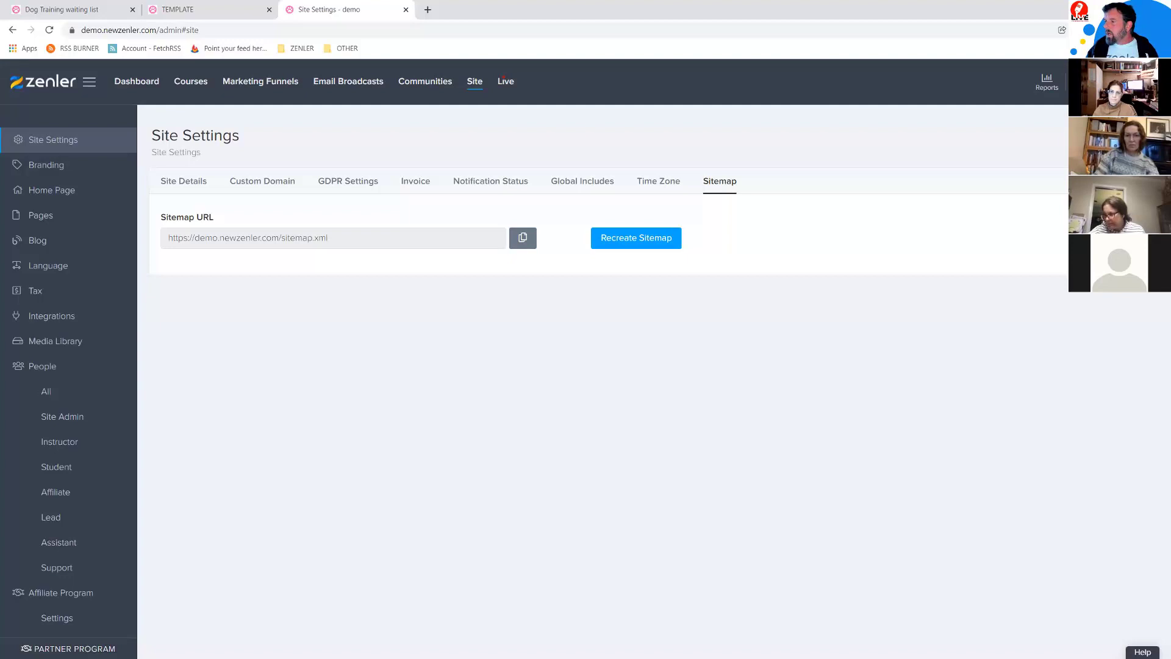
Step: Review Branding's logo, favicon and fonts, then compare the logo on the TEMPLATE preview
click(47, 171)
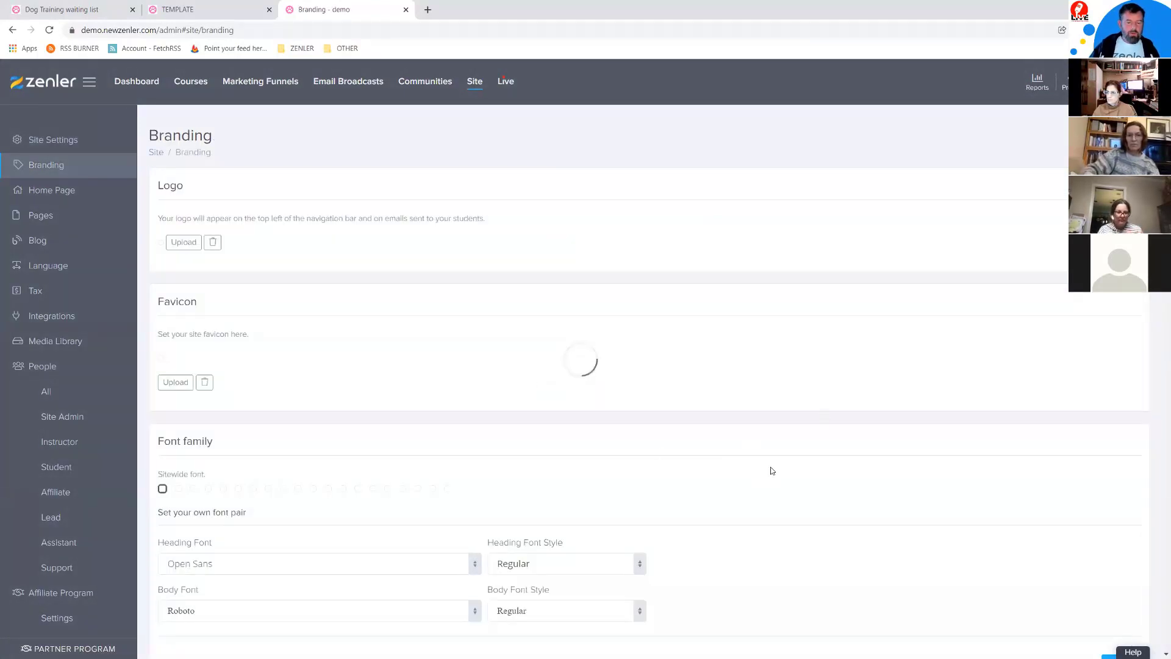
scroll(810, 466, down, 3)
scroll(650, 429, up, 3)
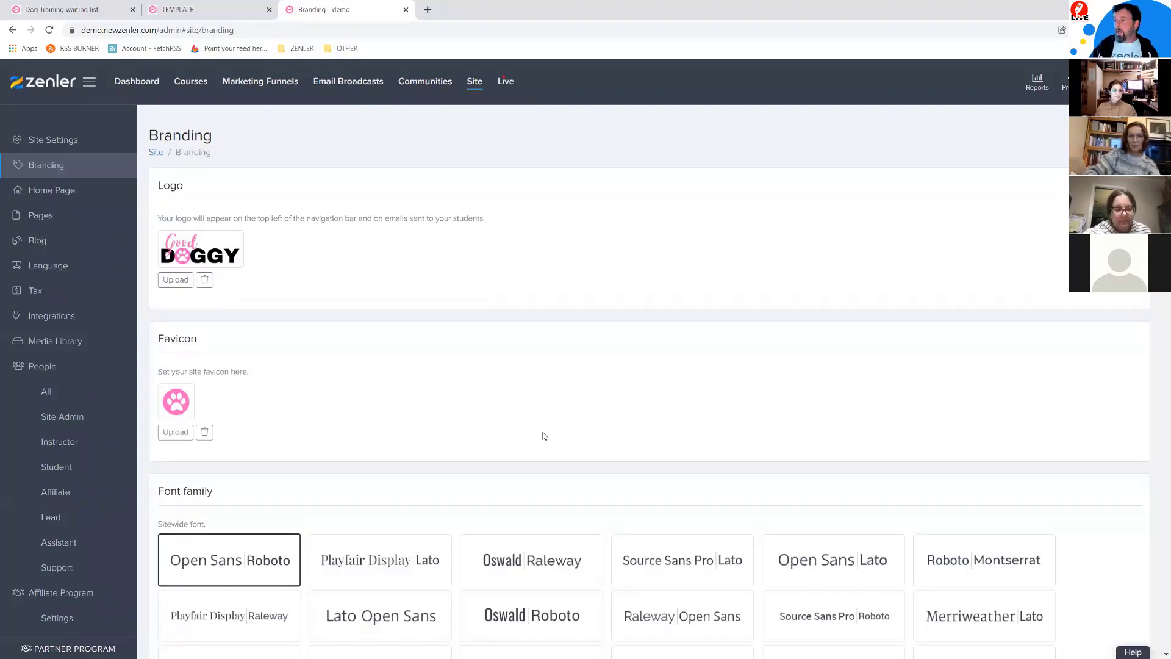
scroll(555, 411, down, 5)
scroll(356, 181, up, 4)
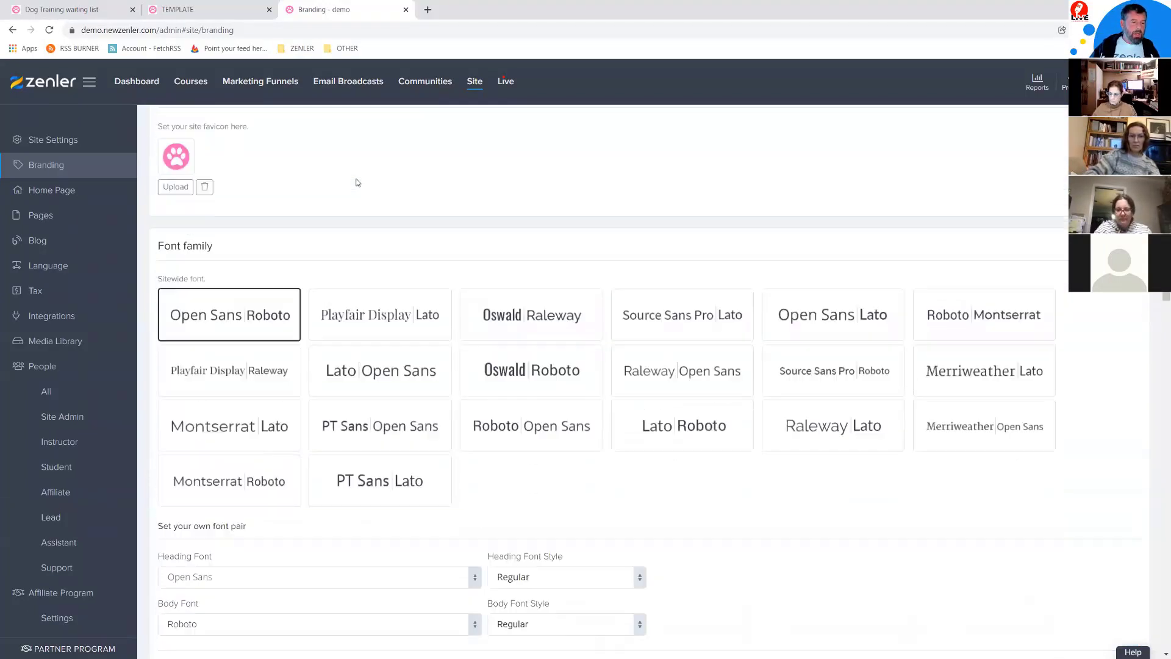
scroll(261, 297, down, 4)
scroll(303, 345, up, 5)
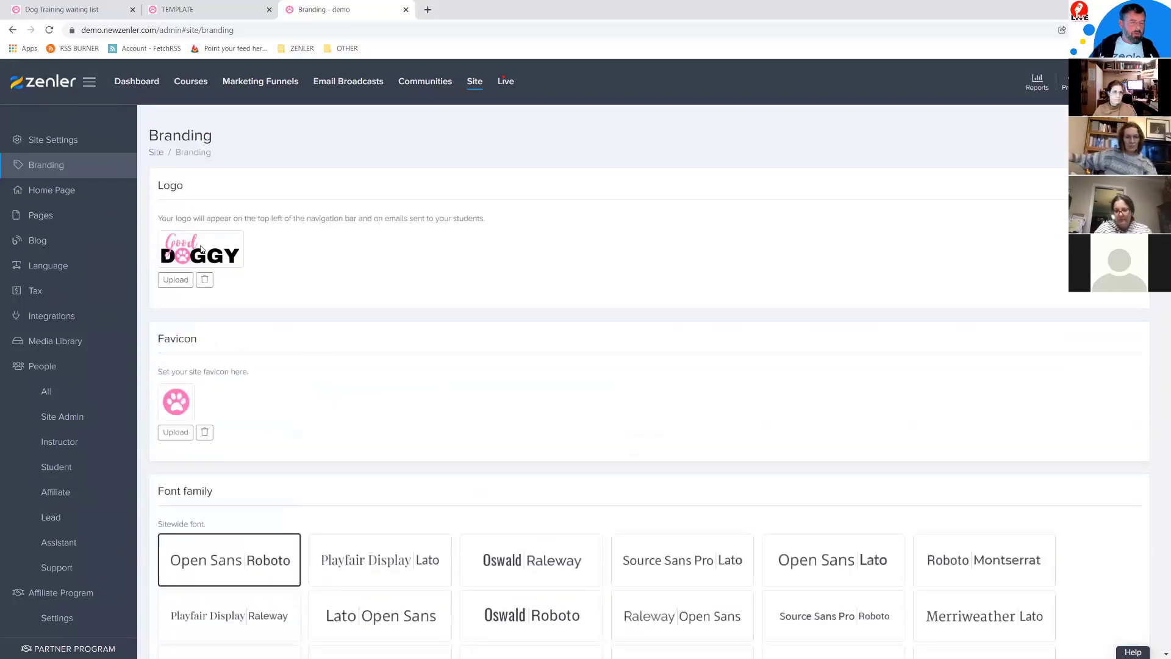
click(203, 11)
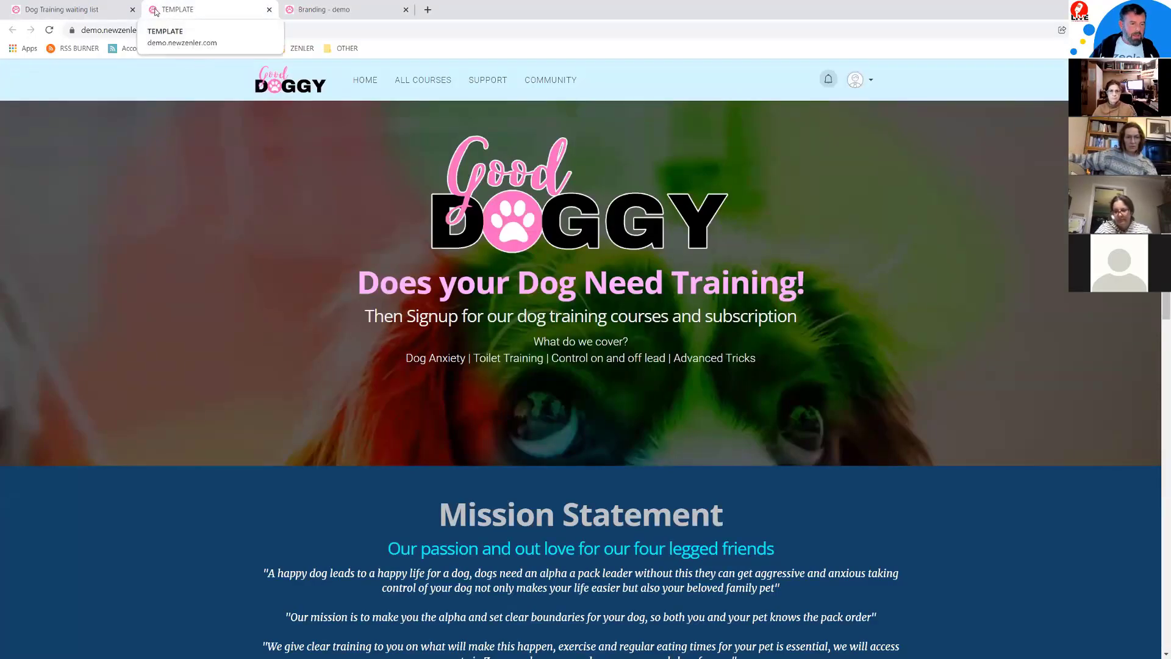
Step: Back on Branding, set Heading Font Style to Bold and Body Font to Open Sans, then save
click(333, 9)
scroll(613, 393, down, 5)
scroll(613, 394, down, 1)
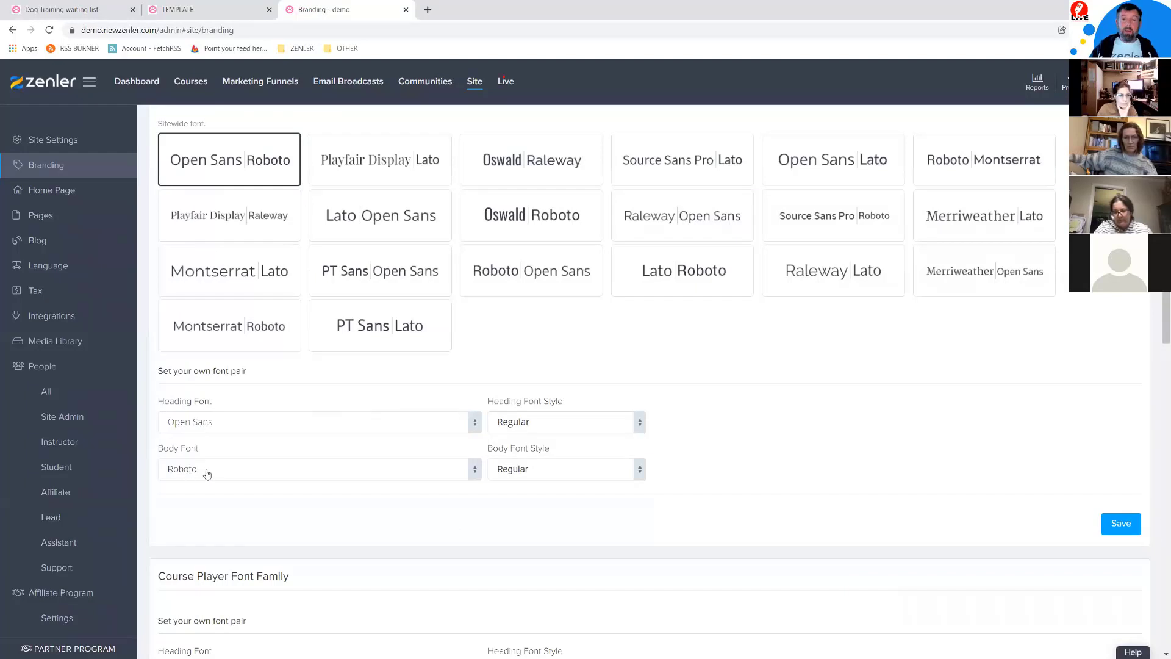
scroll(833, 440, down, 5)
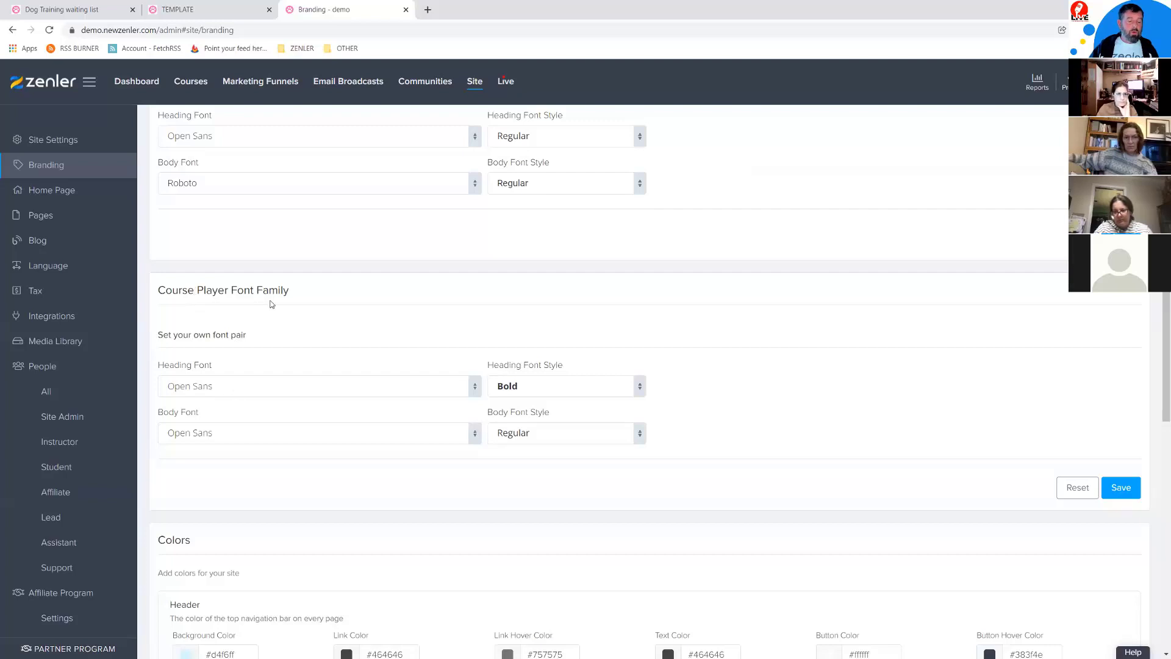
scroll(272, 304, up, 3)
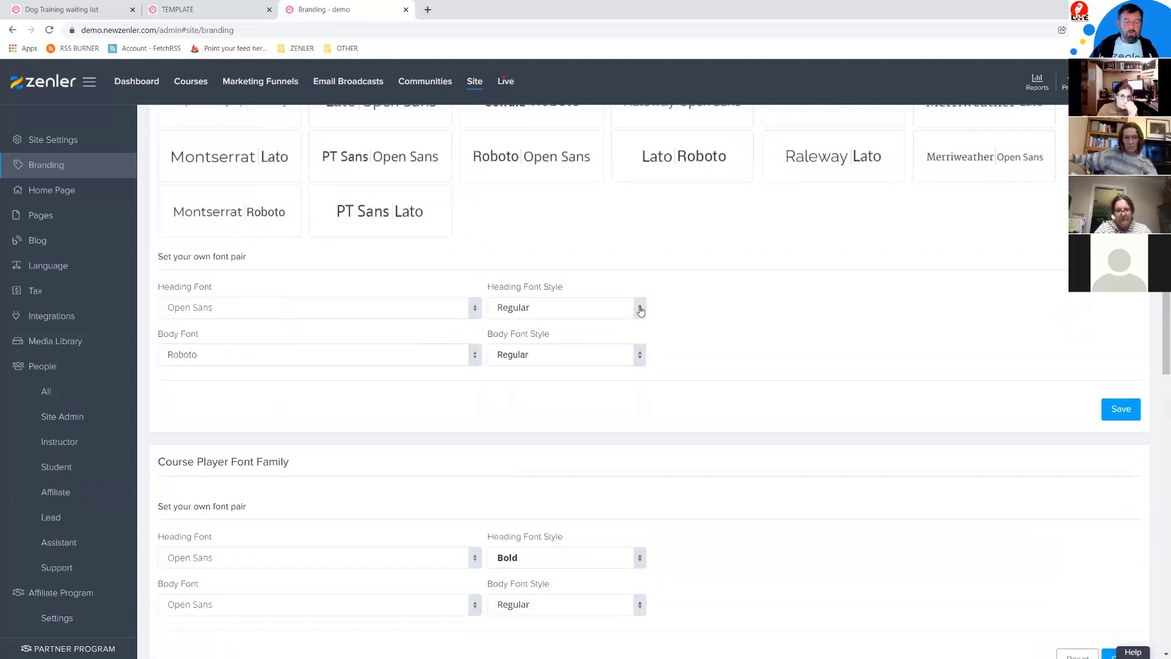
click(637, 313)
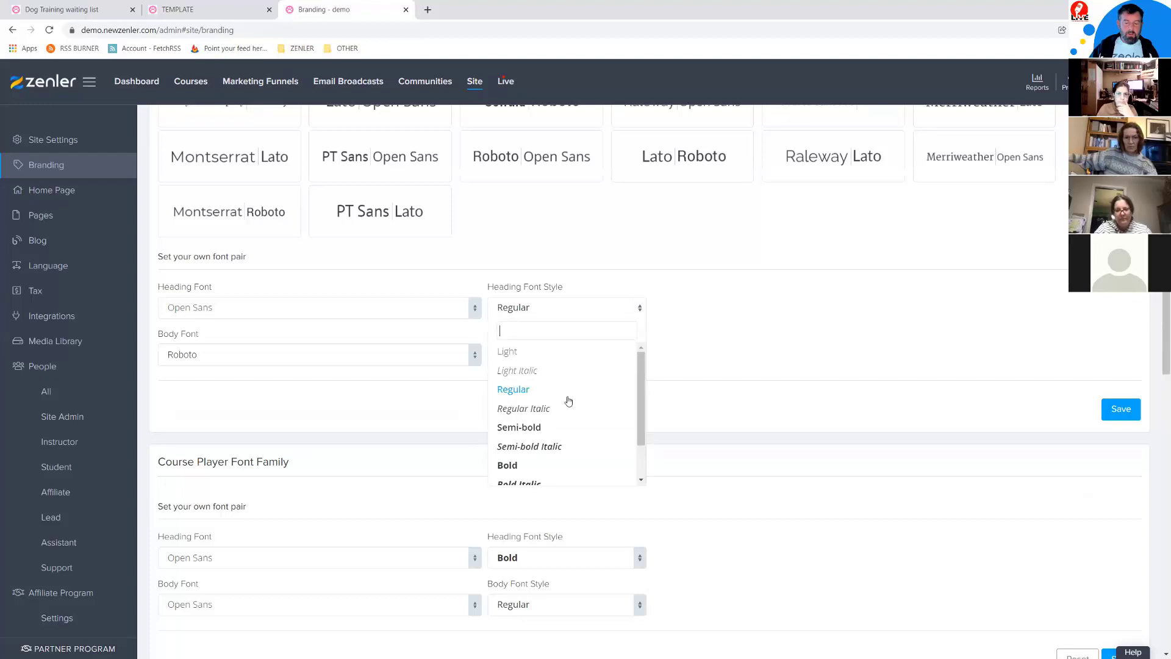
click(508, 466)
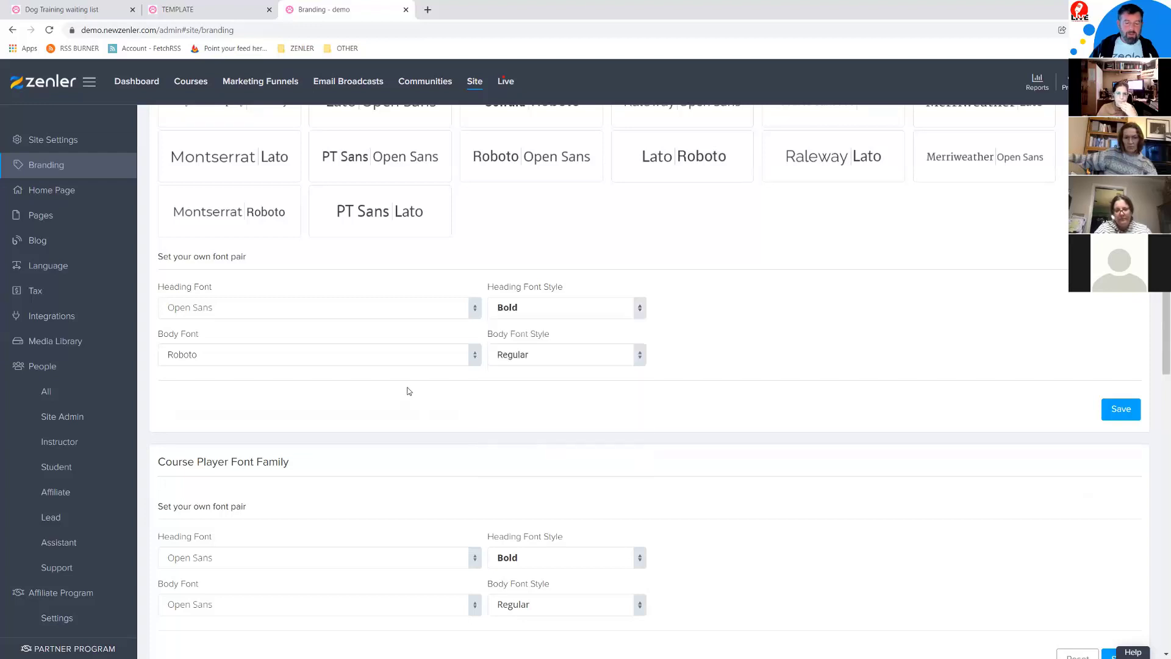
click(273, 357)
text(ope)
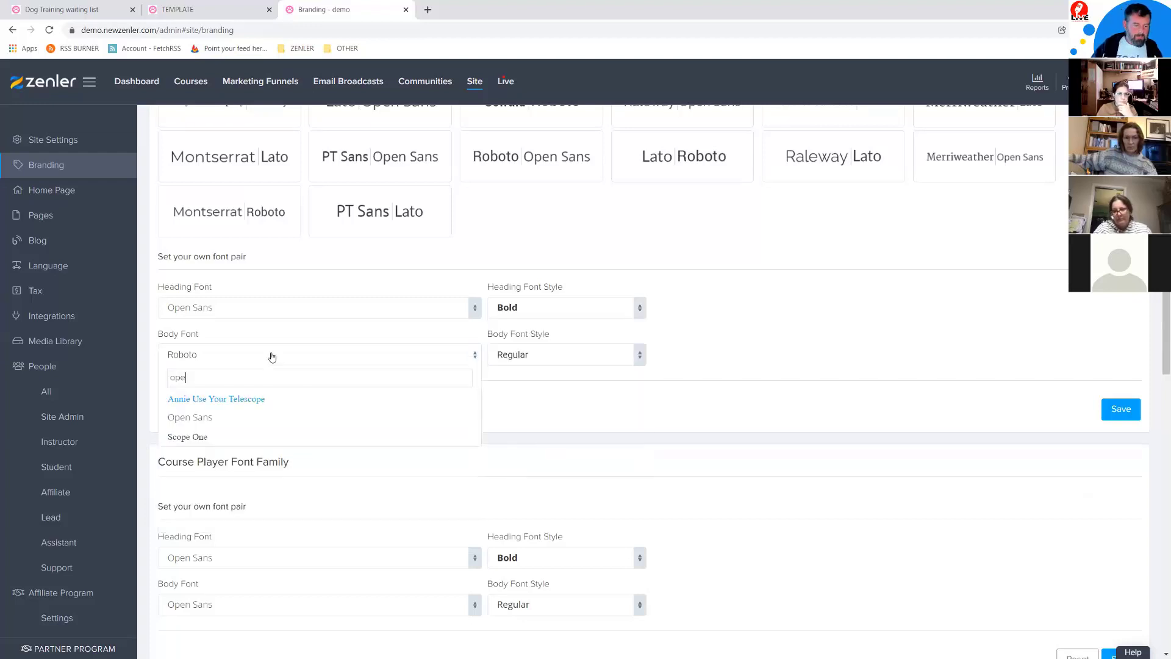
click(198, 419)
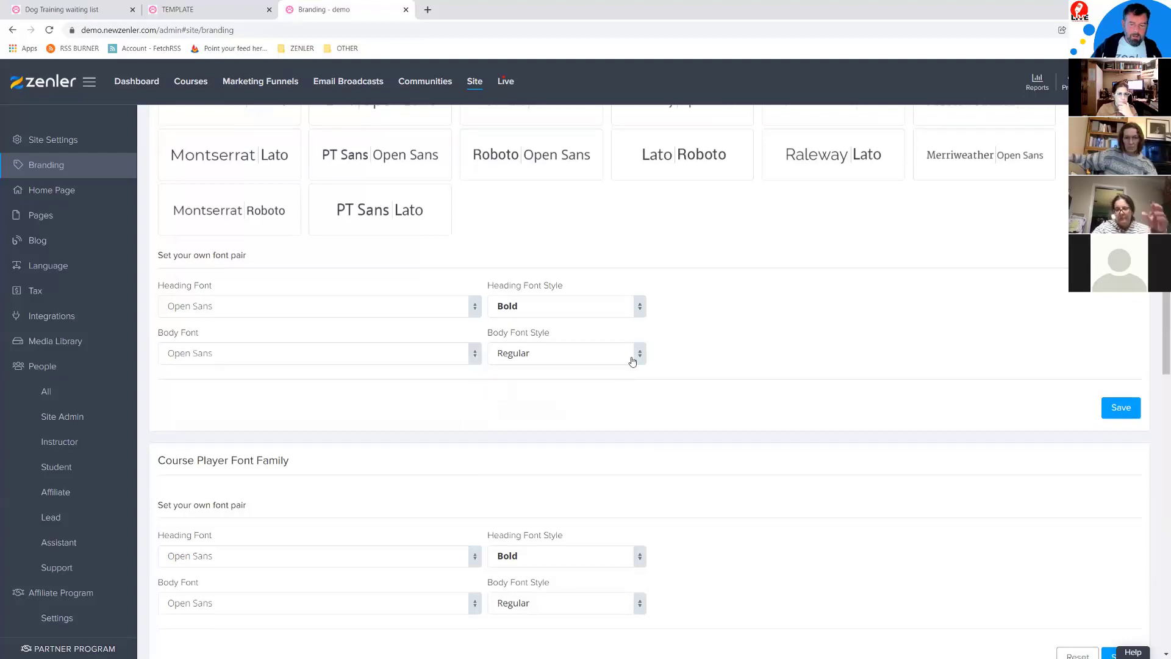
click(1121, 409)
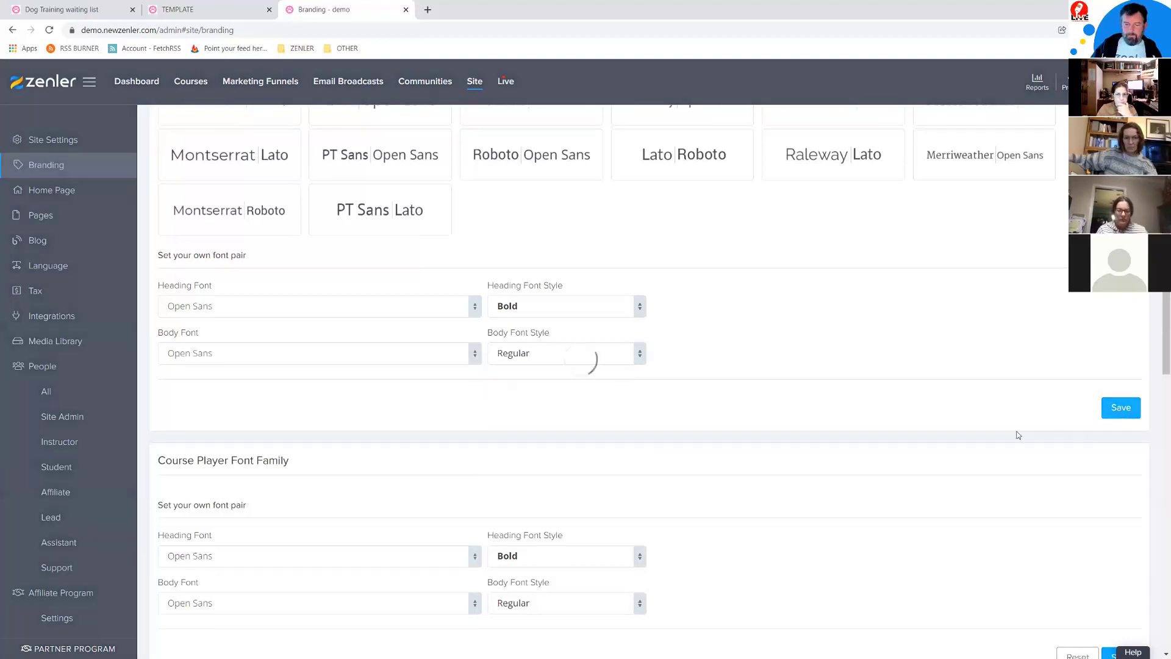
scroll(717, 388, down, 2)
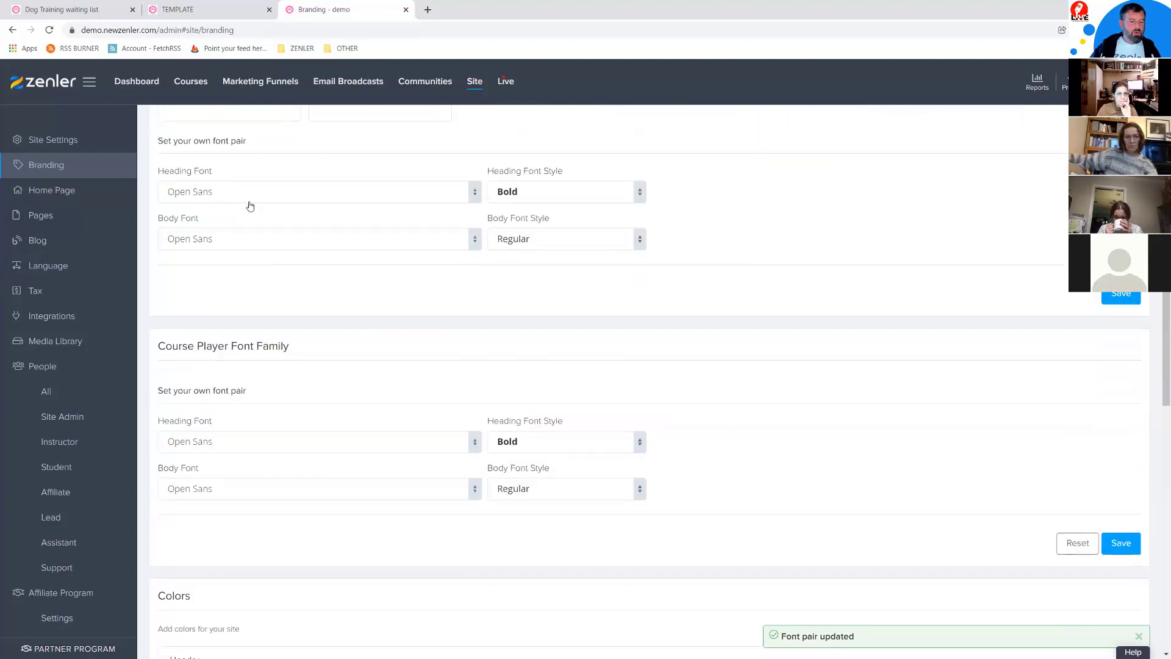
scroll(251, 205, up, 5)
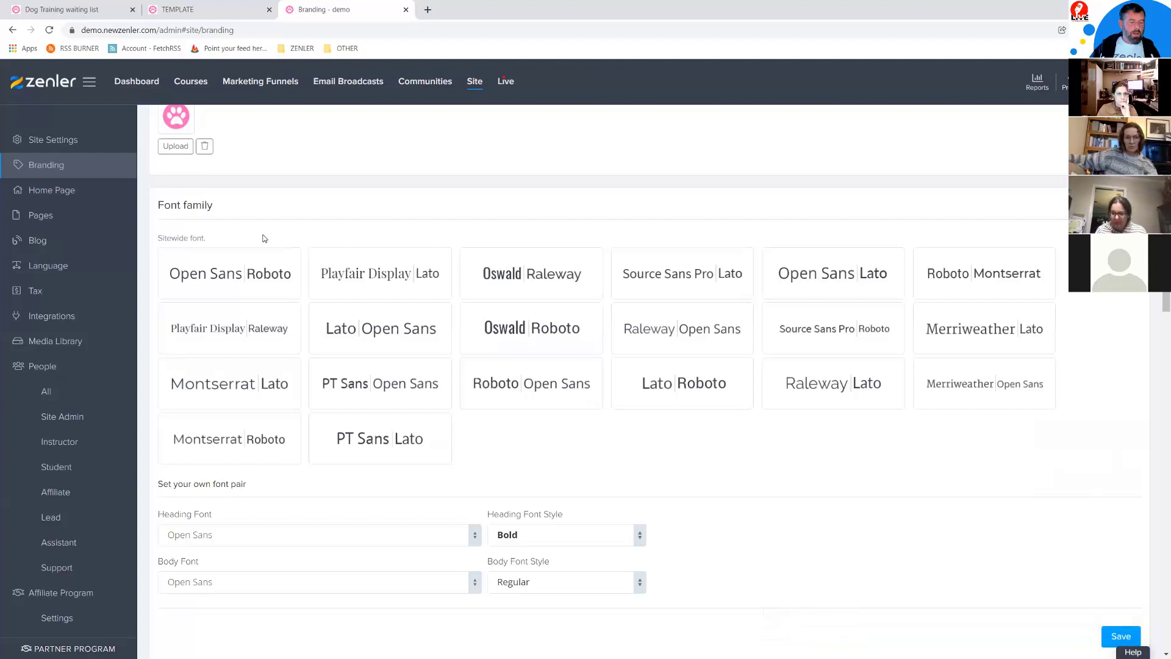
Step: Scroll the Branding page down to the Colors section and compare against the site preview
scroll(264, 238, down, 4)
scroll(259, 241, down, 2)
scroll(260, 241, up, 3)
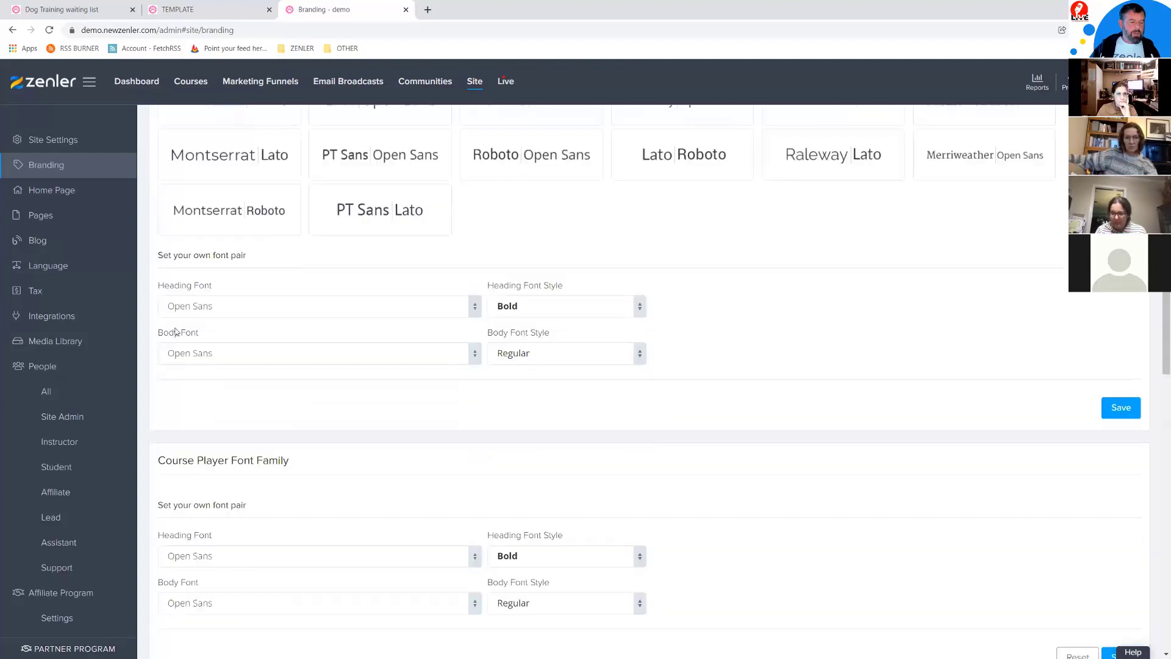
scroll(191, 360, down, 3)
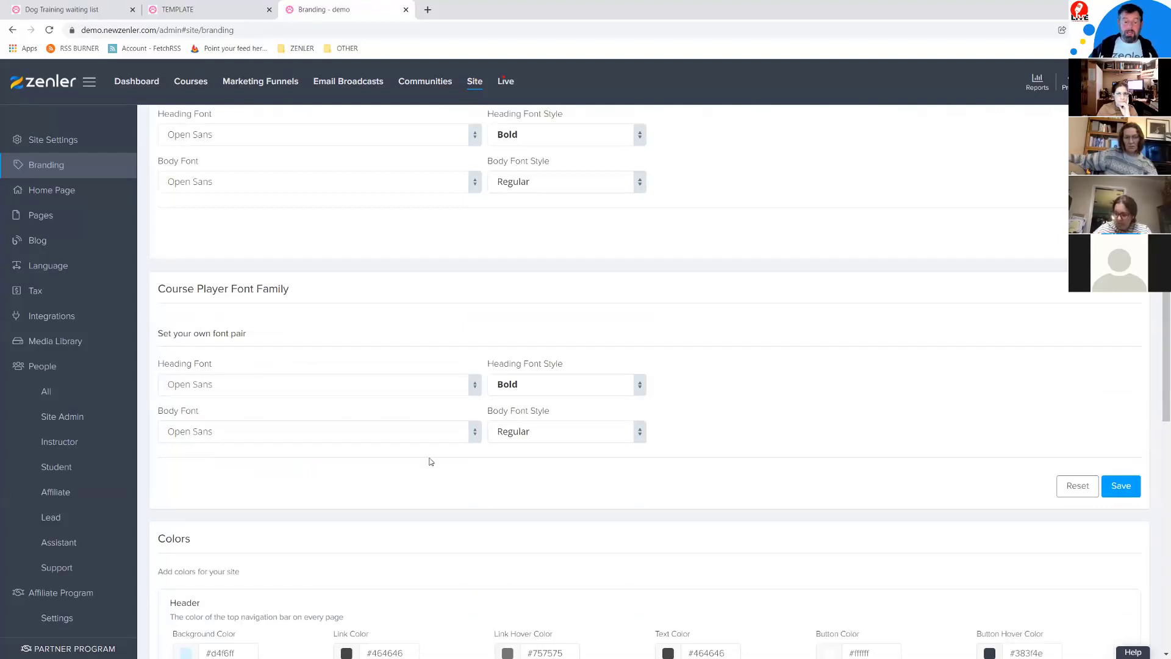
scroll(723, 375, down, 6)
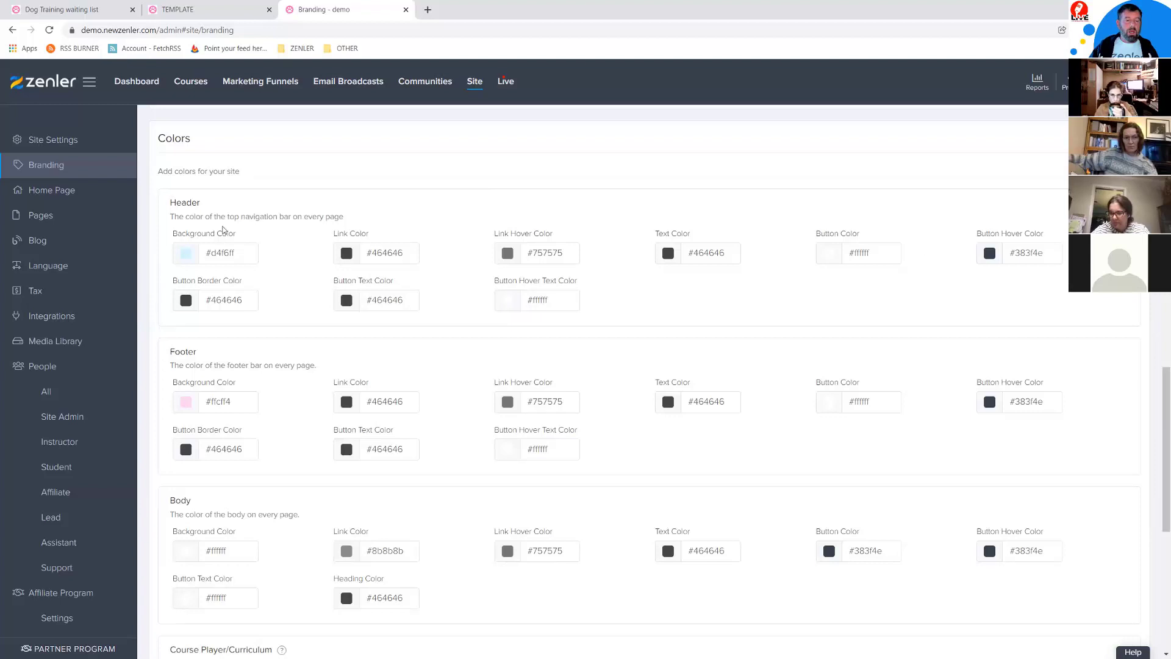
click(194, 10)
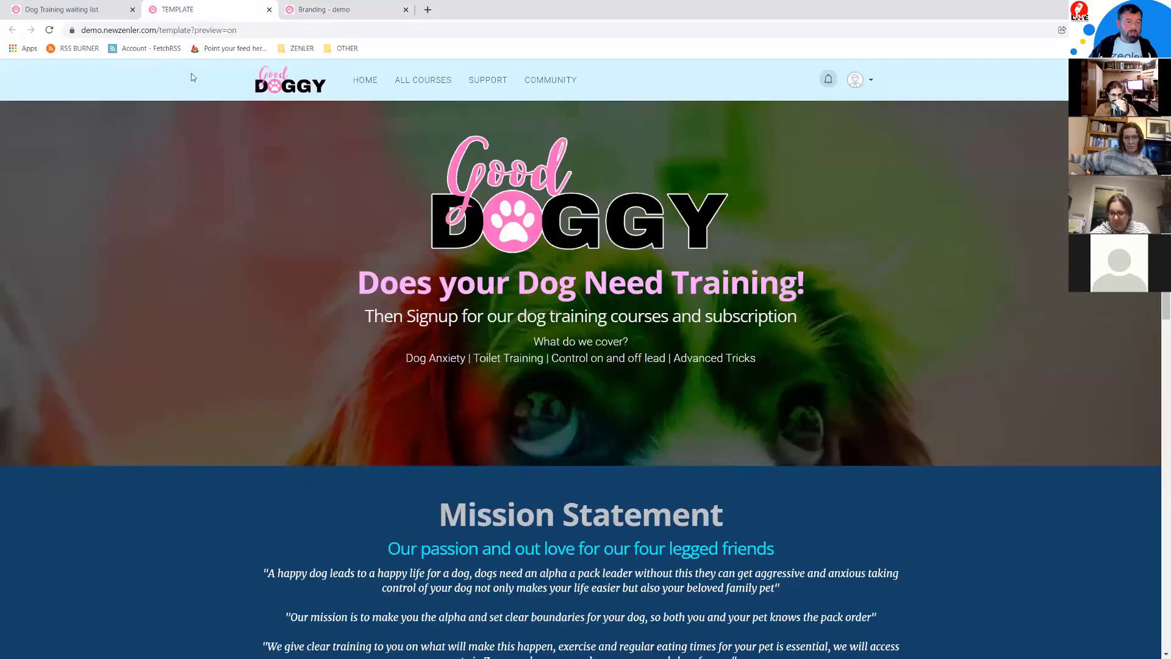
click(323, 9)
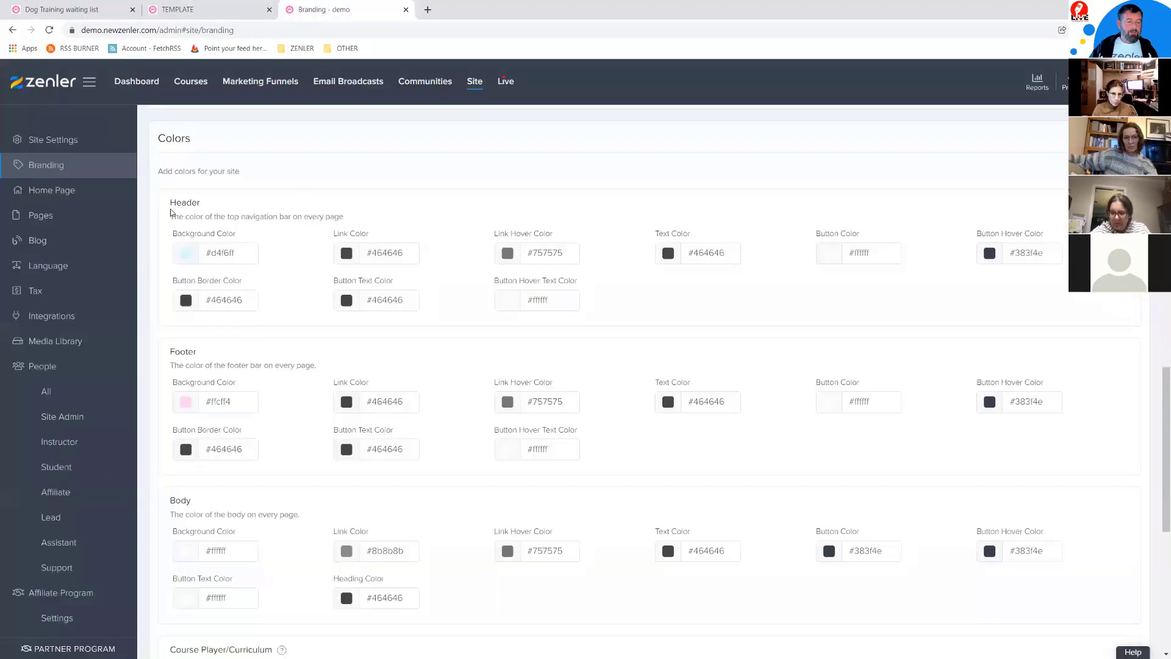
Step: Review the Good Doggy preview's bold headings down to the sign-up section and footer, then return to Branding
click(212, 11)
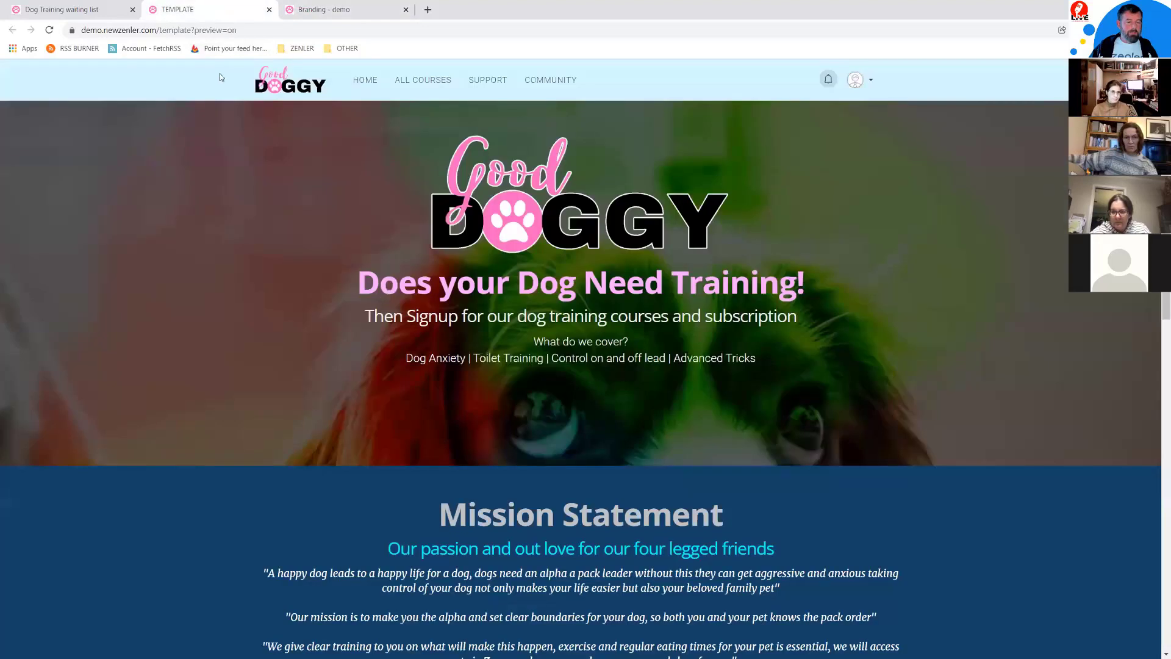
scroll(235, 251, down, 3)
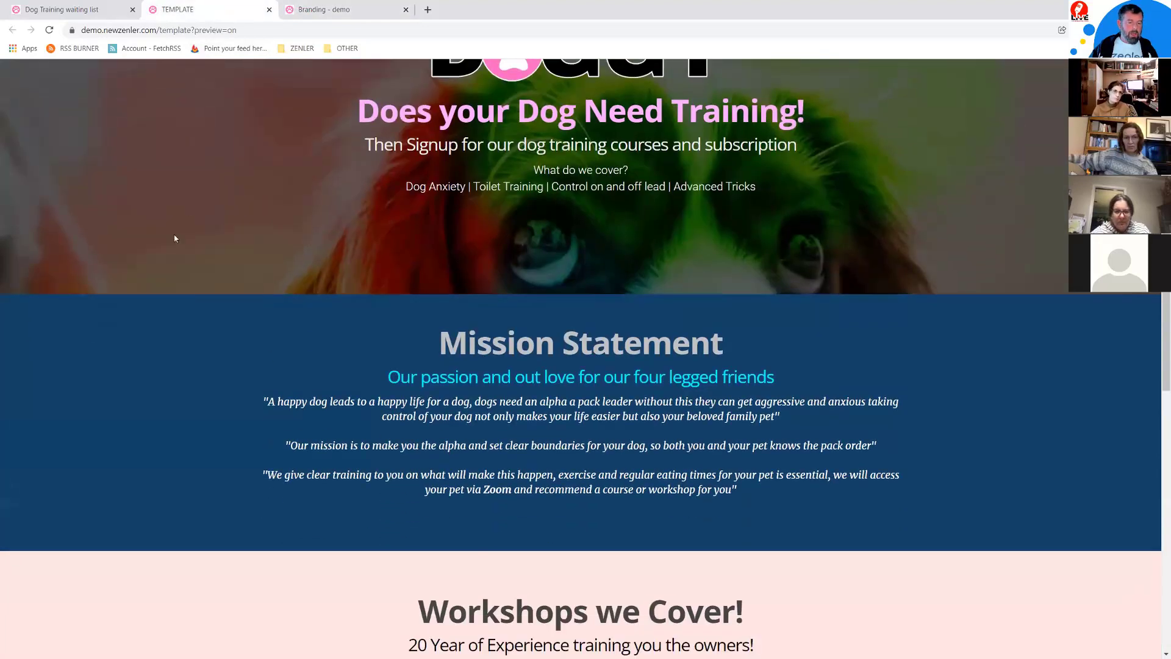
scroll(413, 327, down, 8)
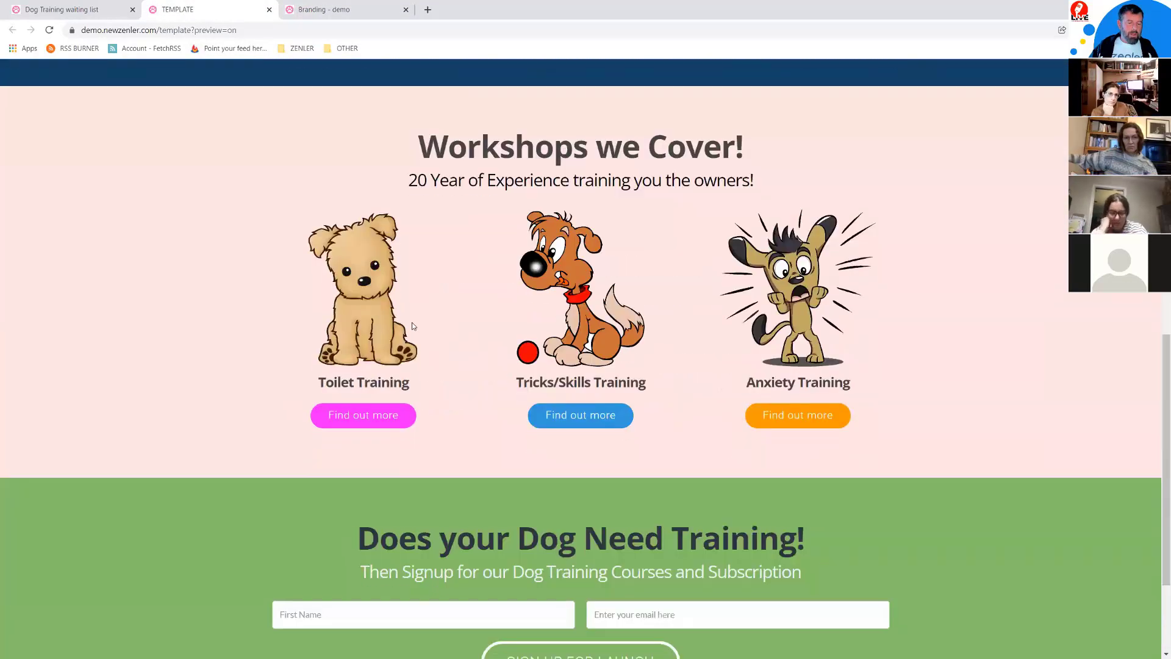
scroll(412, 326, down, 3)
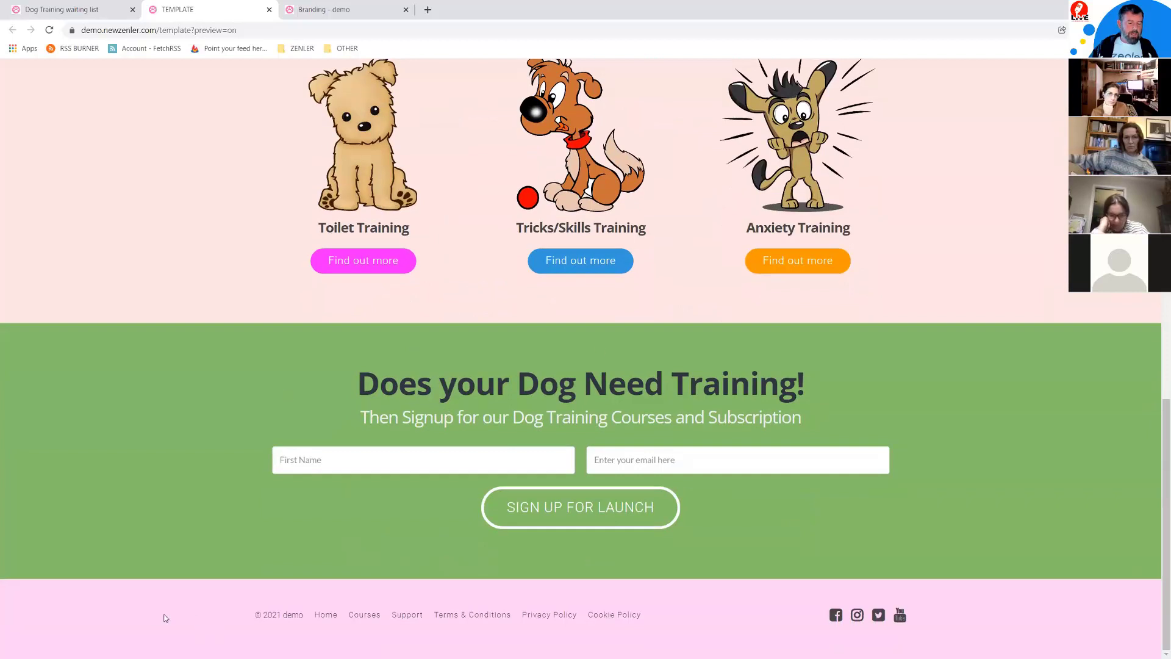
click(297, 12)
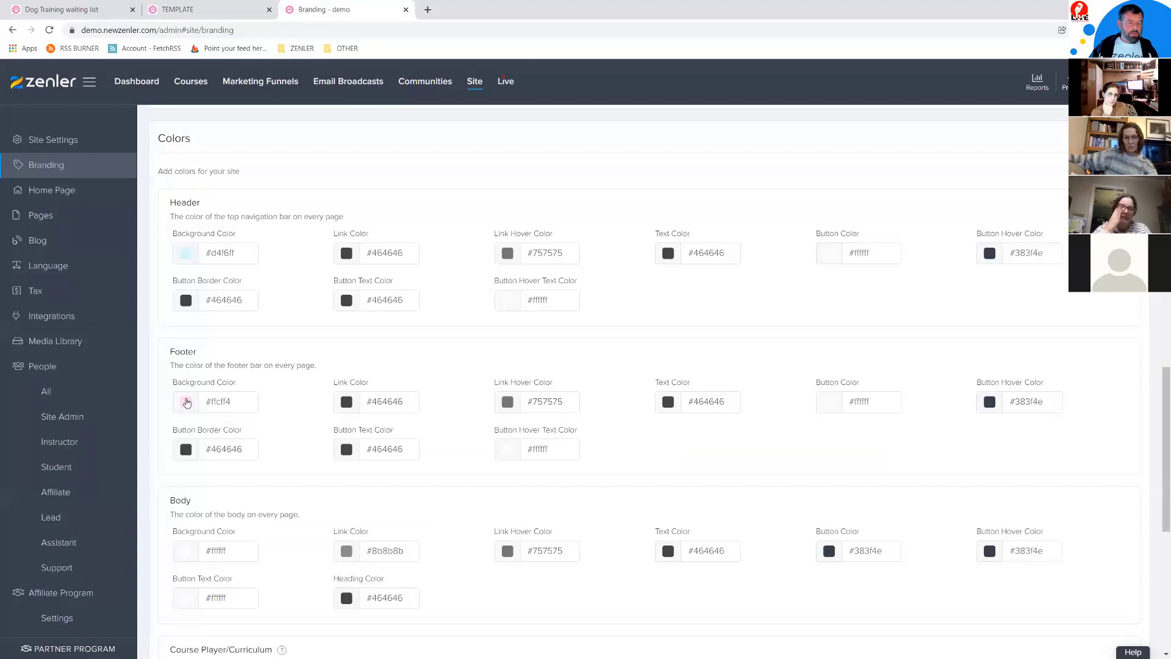
Step: Change the Footer Background Color from pink to light grey #f4f4f4 and save
click(186, 403)
drag(140, 426, 125, 420)
scroll(996, 452, down, 7)
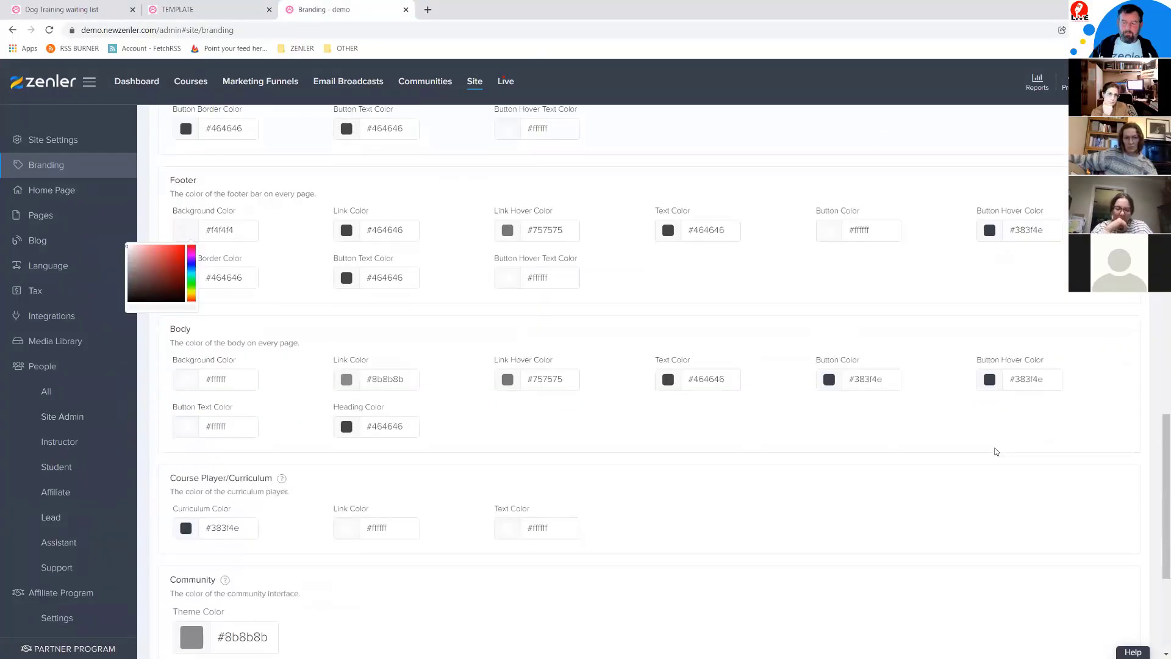
click(1112, 617)
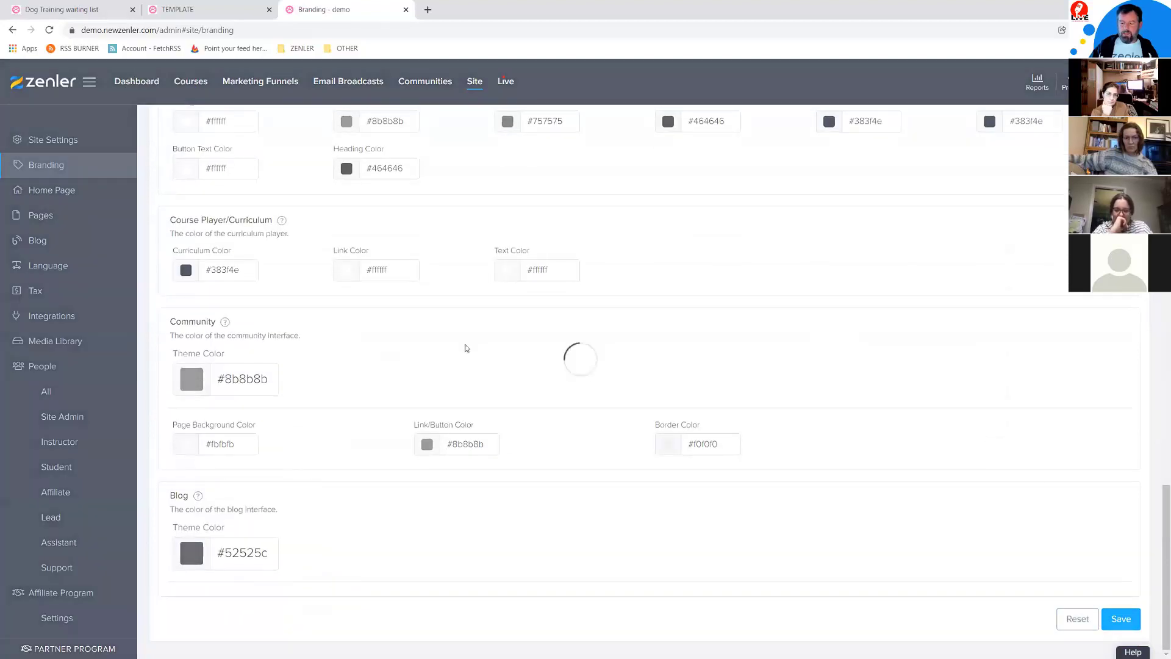
Step: Reload the TEMPLATE preview to check the grey footer, then return to the Branding colour settings
click(183, 9)
click(51, 32)
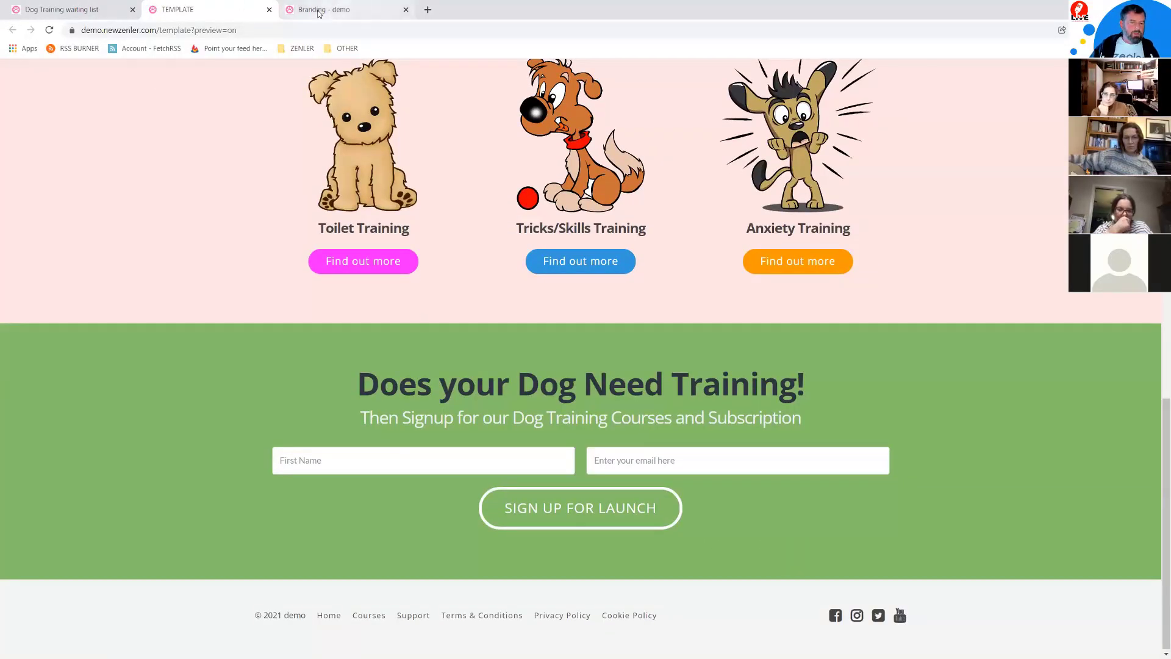
click(318, 11)
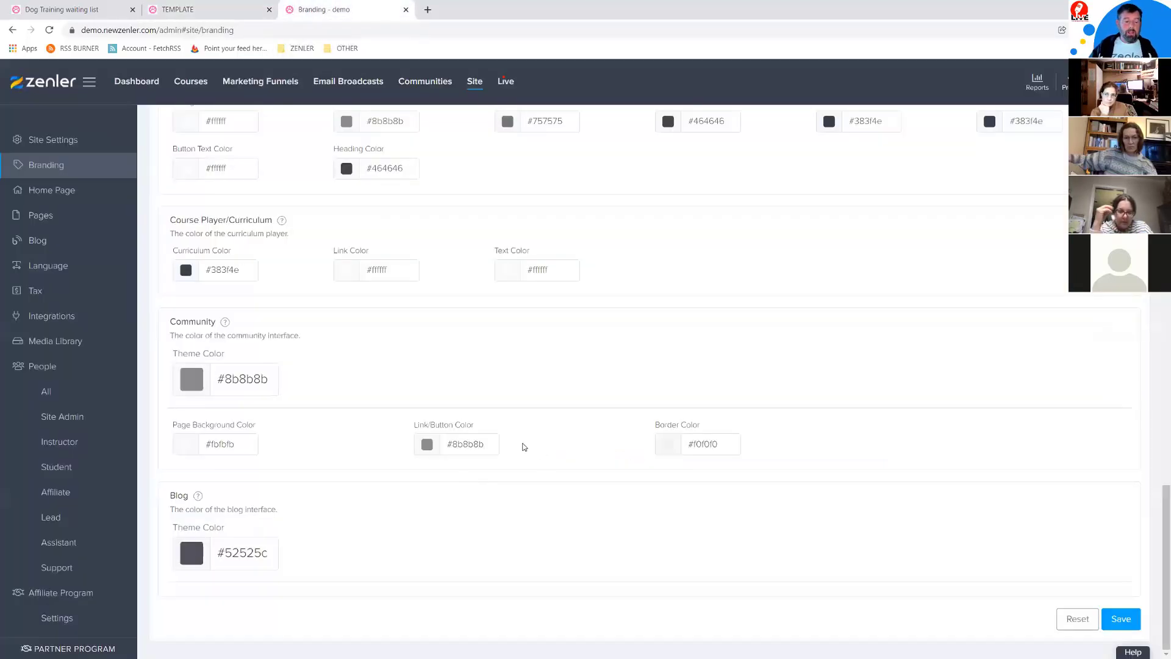
scroll(528, 444, up, 2)
scroll(528, 443, up, 1)
scroll(528, 443, down, 3)
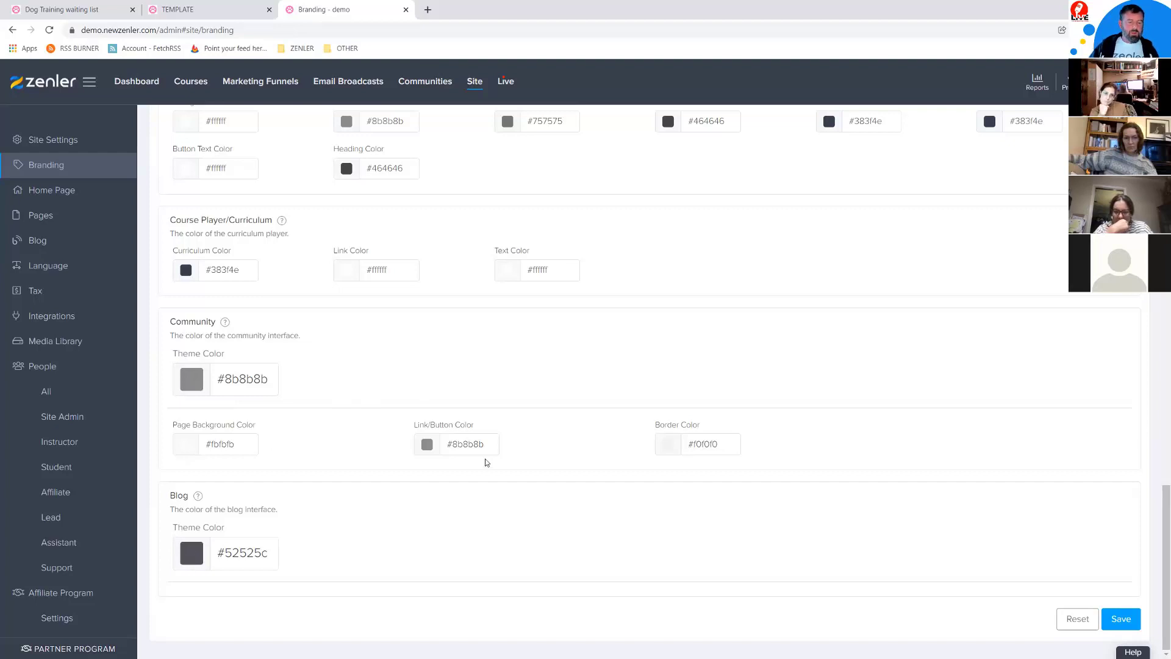
scroll(486, 462, up, 4)
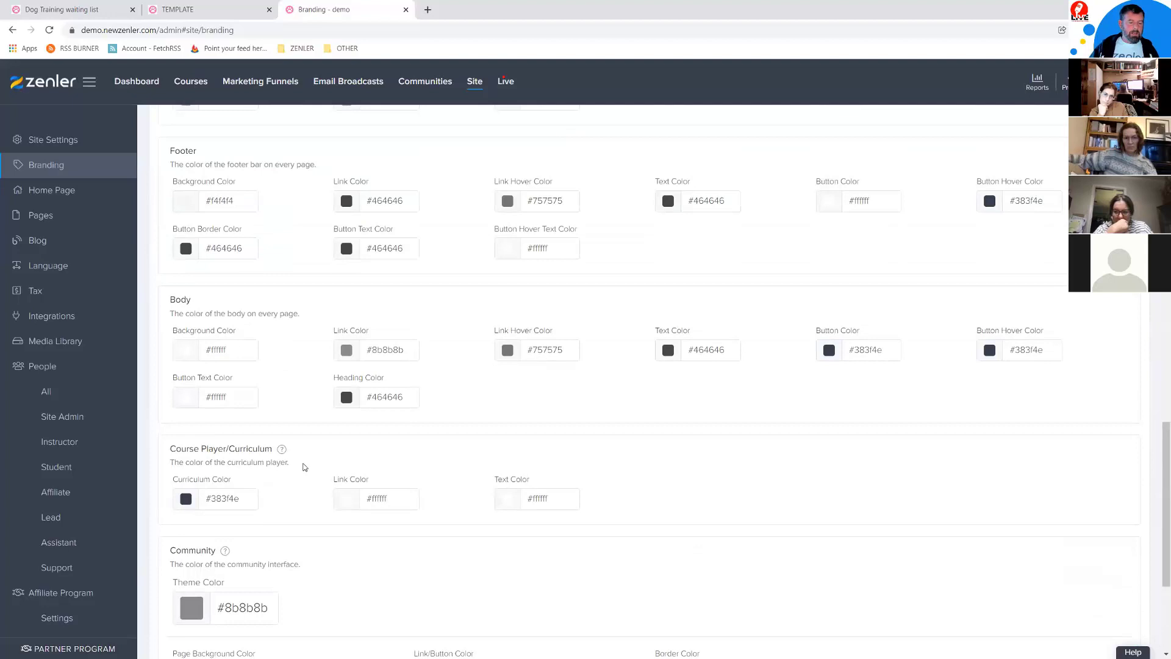
scroll(304, 467, up, 5)
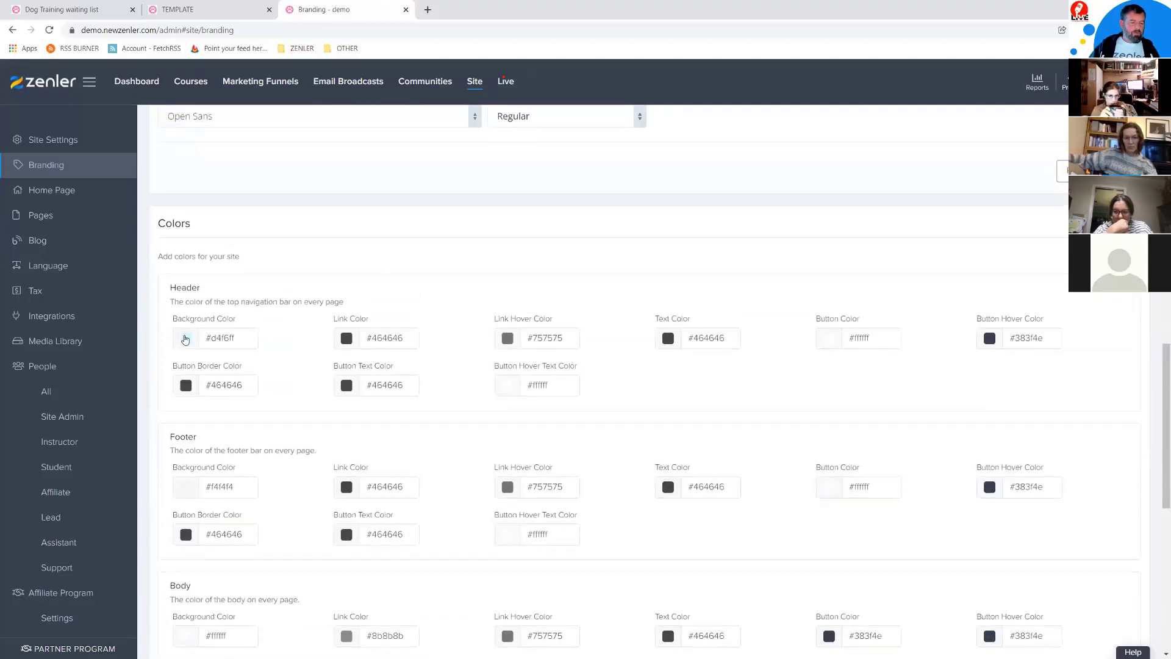
Step: Set the Header Background Color to white #ffffff and save the colours
click(186, 339)
drag(135, 361, 119, 356)
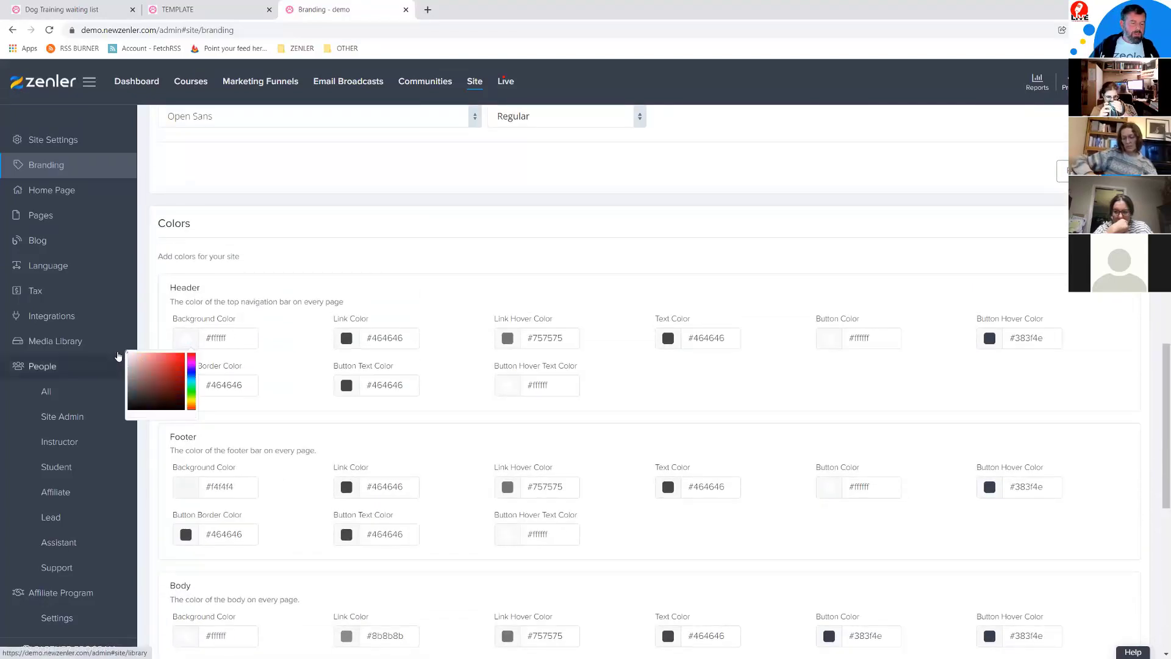
scroll(895, 413, down, 6)
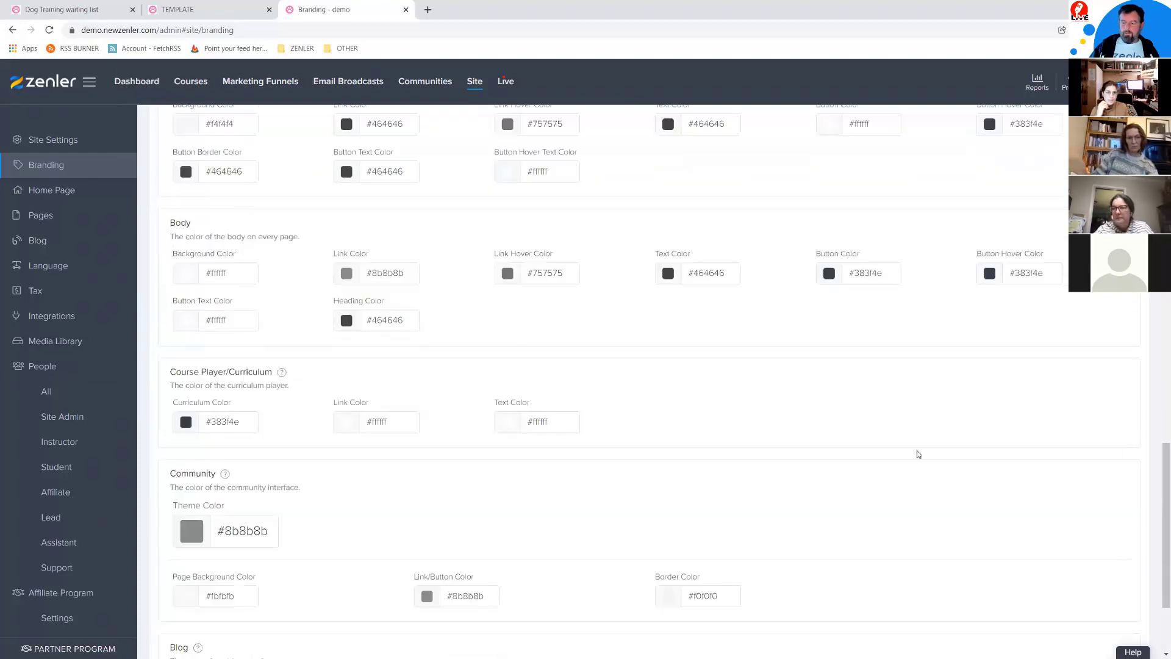
scroll(919, 454, down, 2)
click(244, 9)
scroll(292, 82, up, 8)
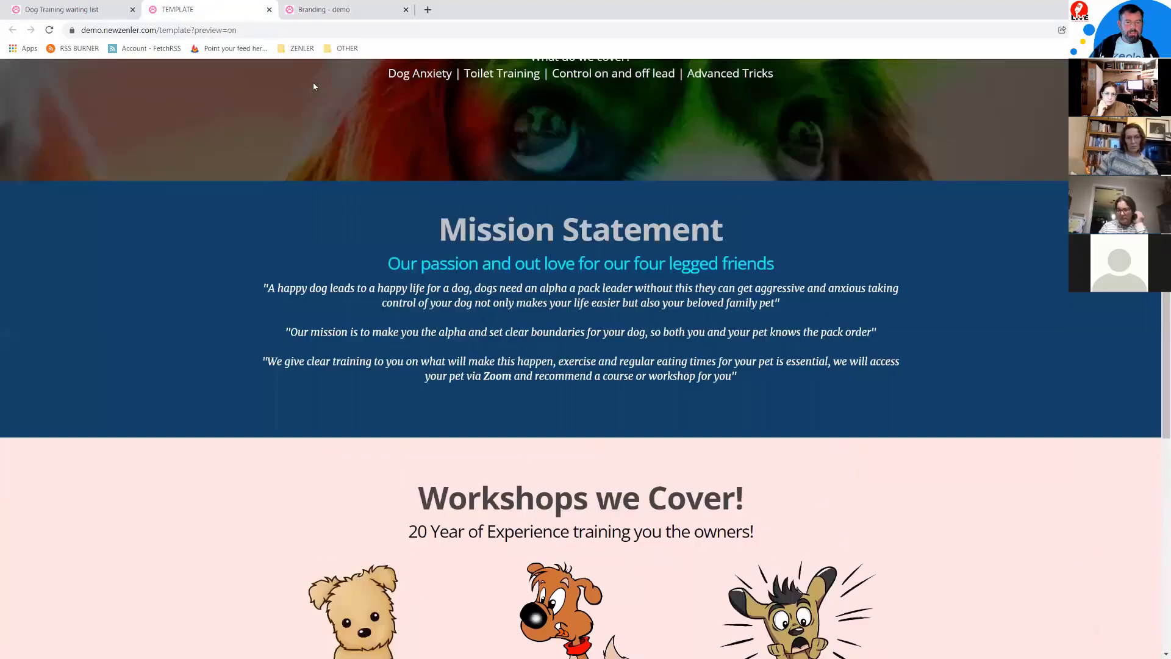
scroll(314, 86, up, 4)
click(316, 10)
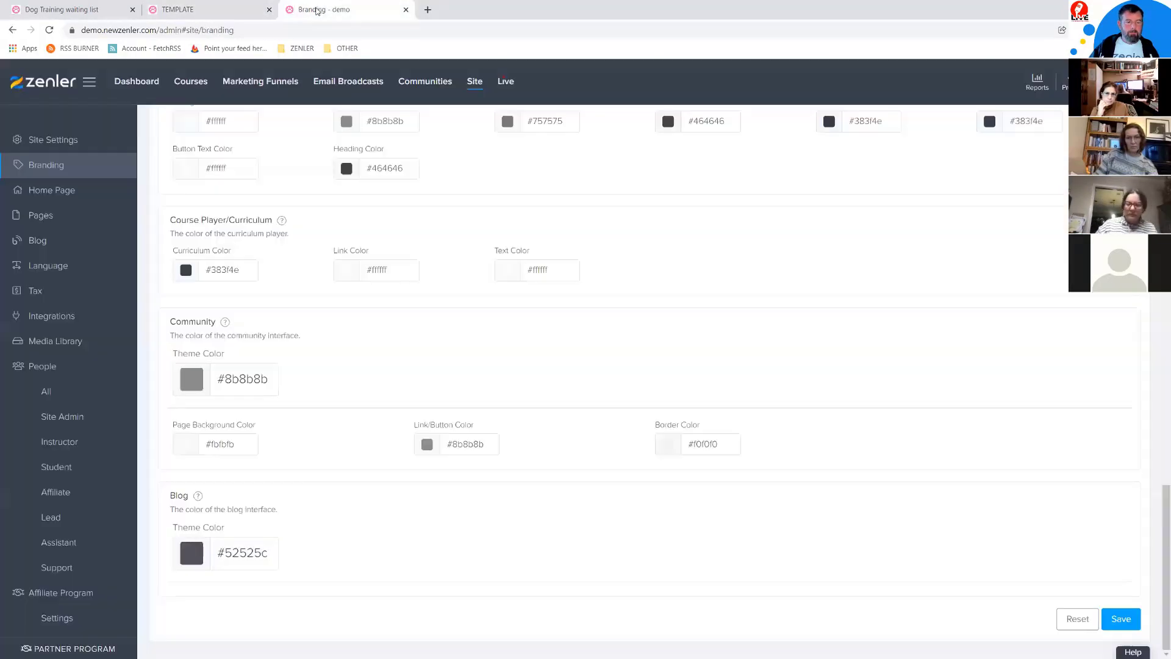
click(1122, 619)
Step: Reload the TEMPLATE preview to see the white header over the Mission Statement and Workshops sections
click(177, 9)
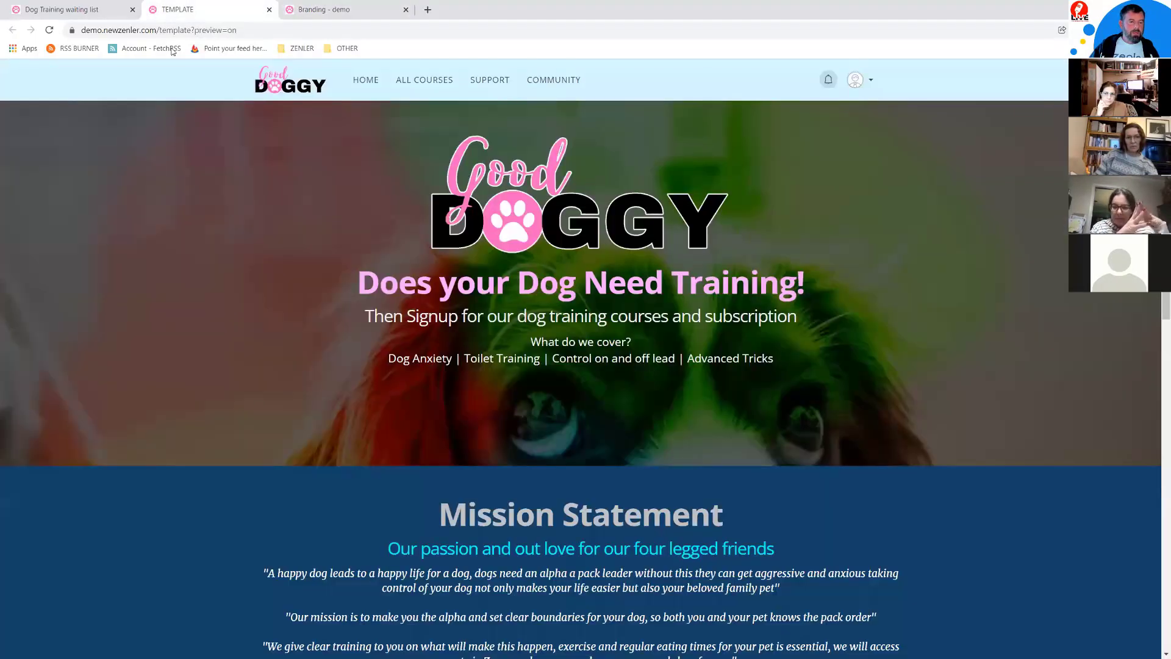
click(50, 31)
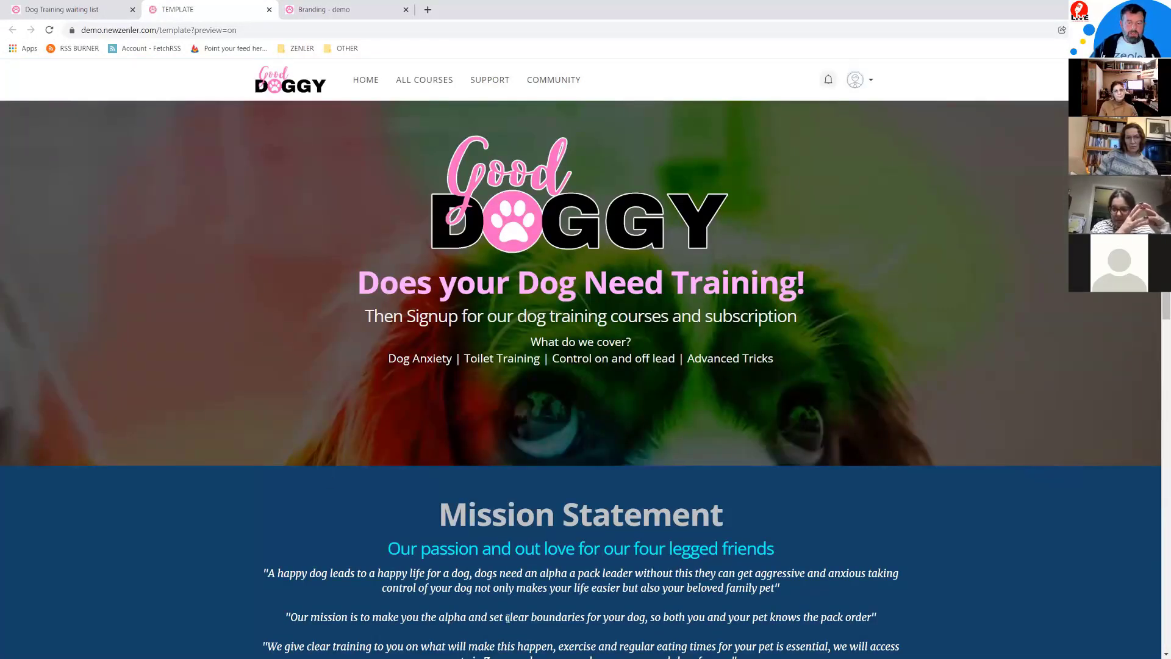
scroll(906, 510, down, 13)
scroll(907, 510, up, 7)
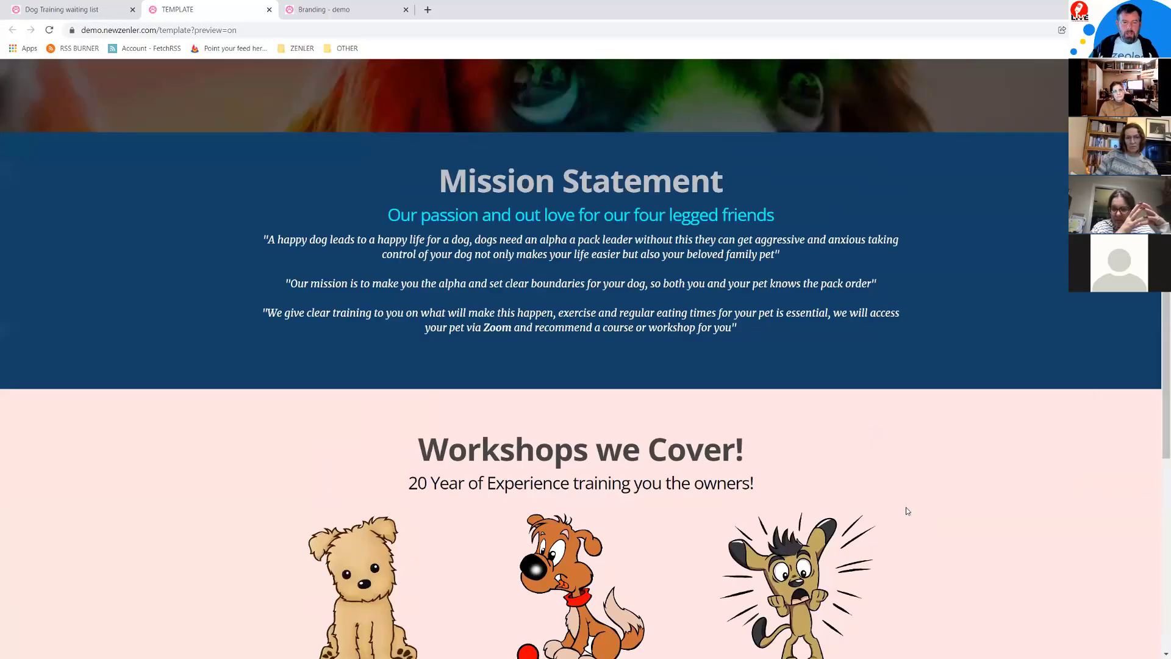
scroll(907, 511, up, 5)
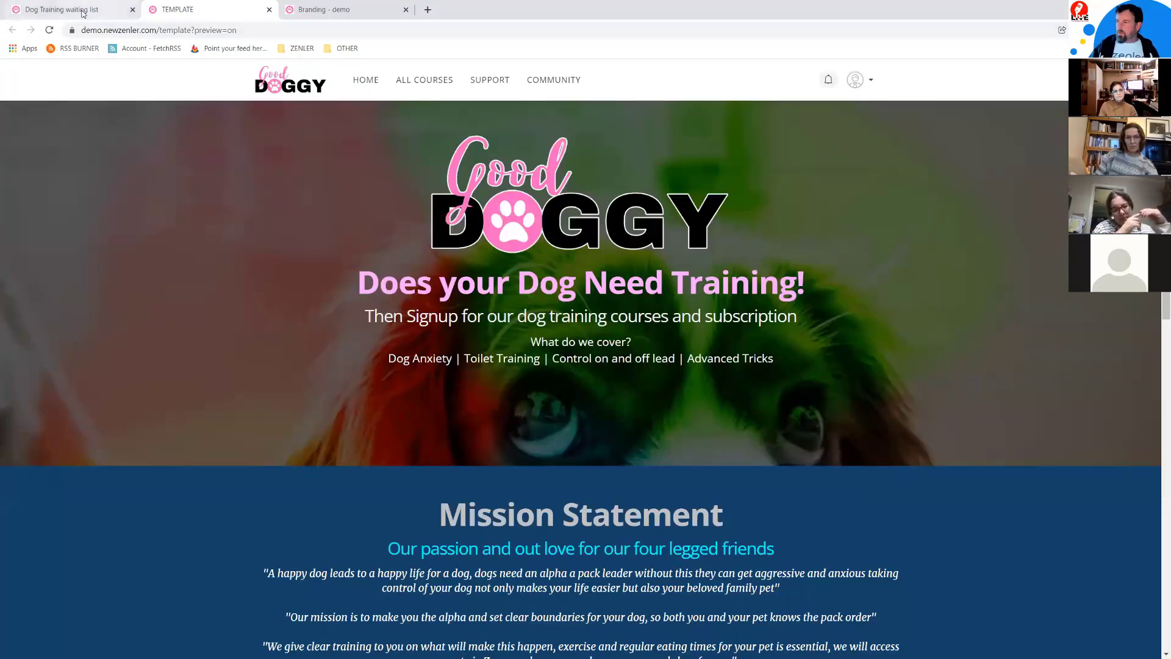
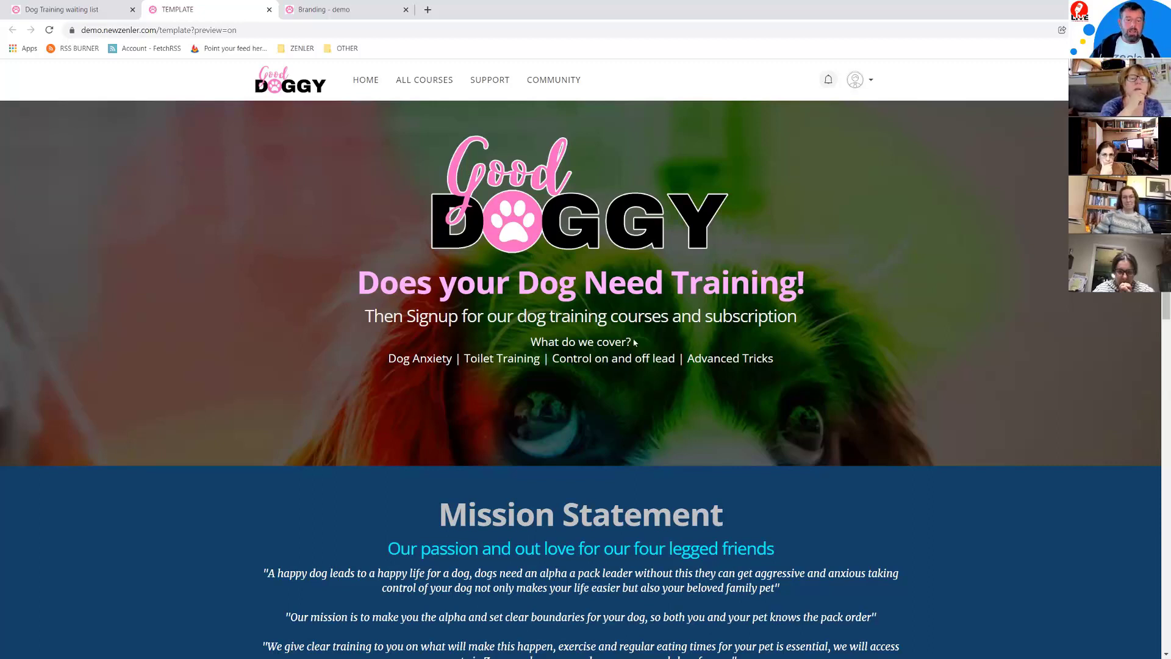
Step: Scroll through the live Angela Luna Therapy homepage
scroll(683, 337, down, 10)
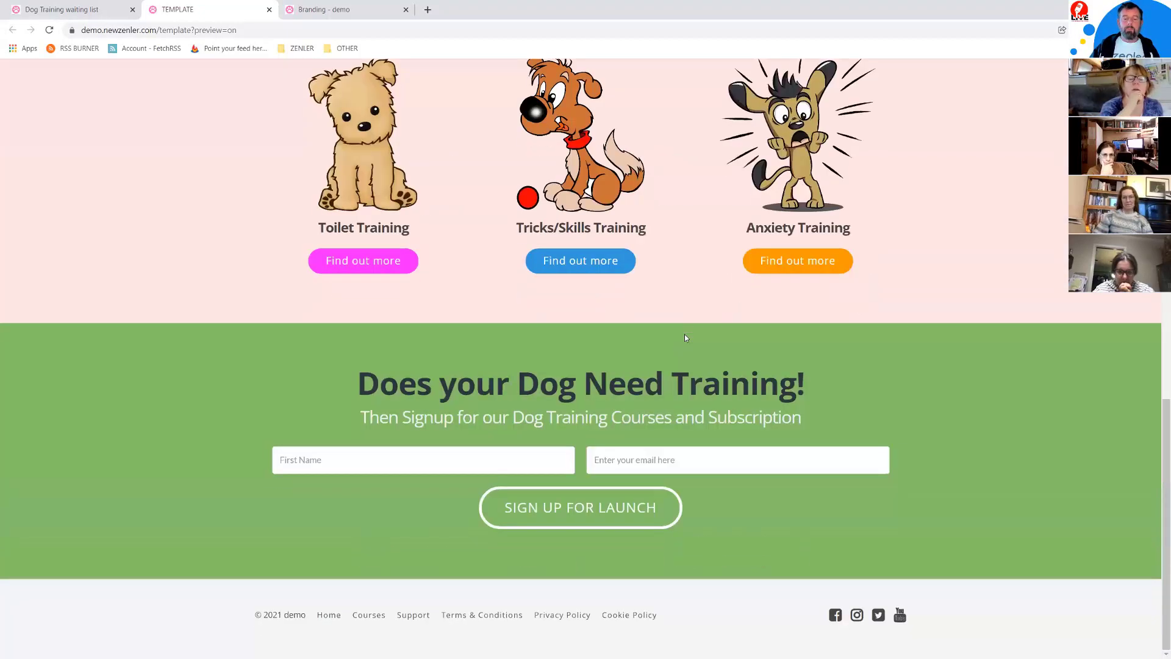
scroll(684, 335, up, 10)
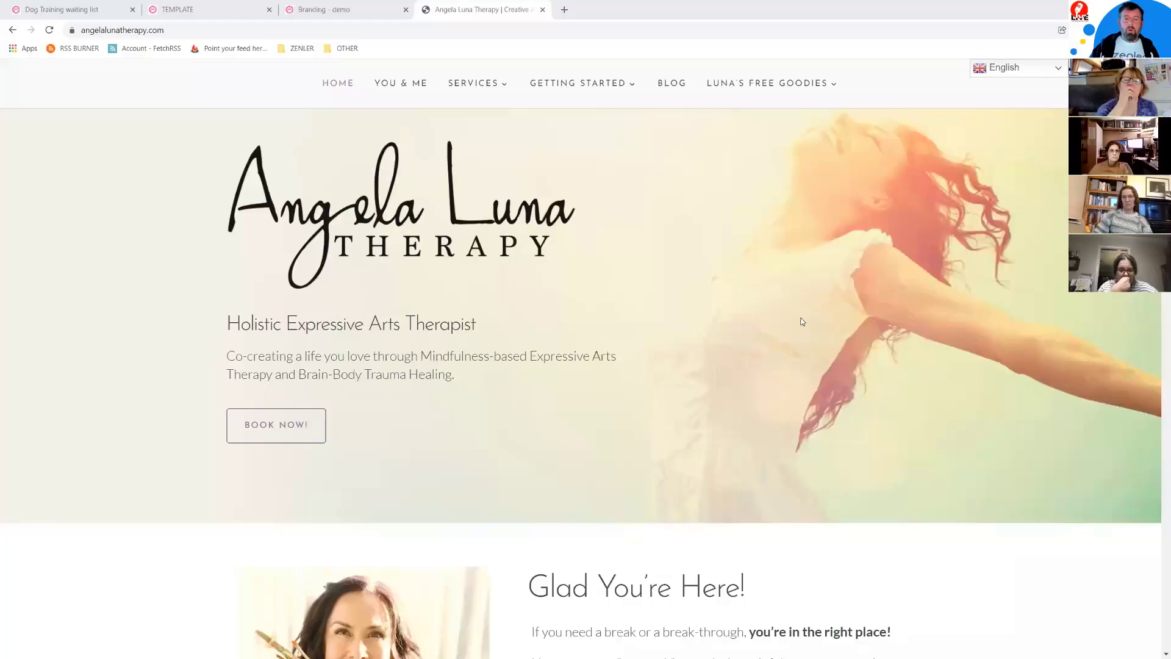
scroll(781, 276, down, 10)
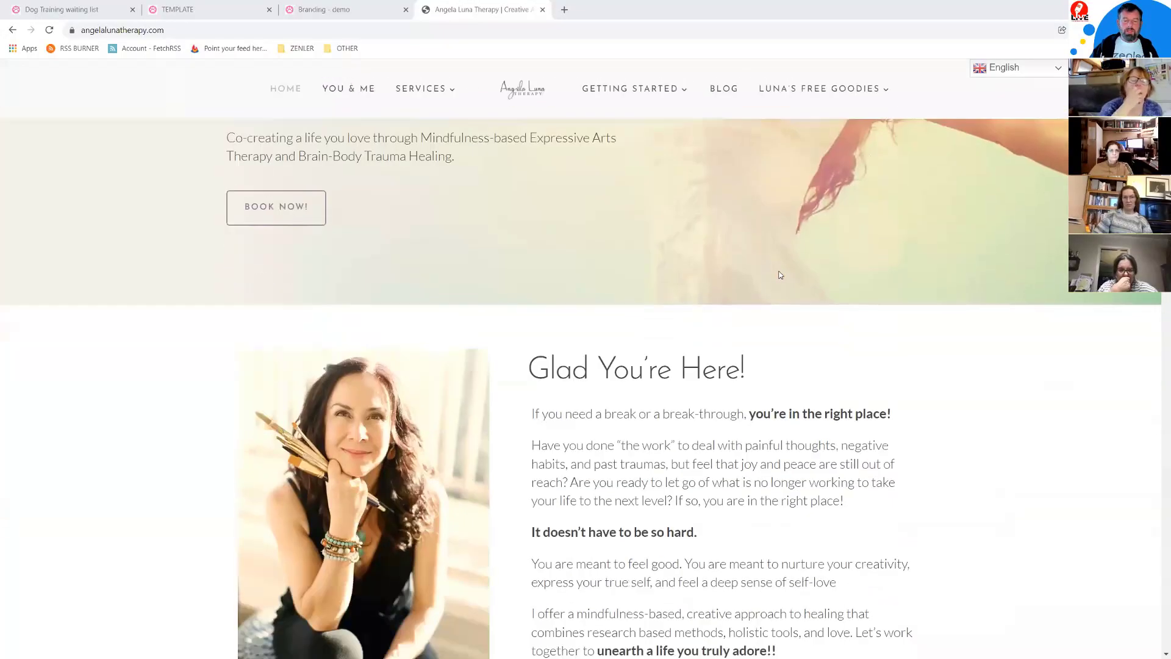
scroll(836, 275, down, 14)
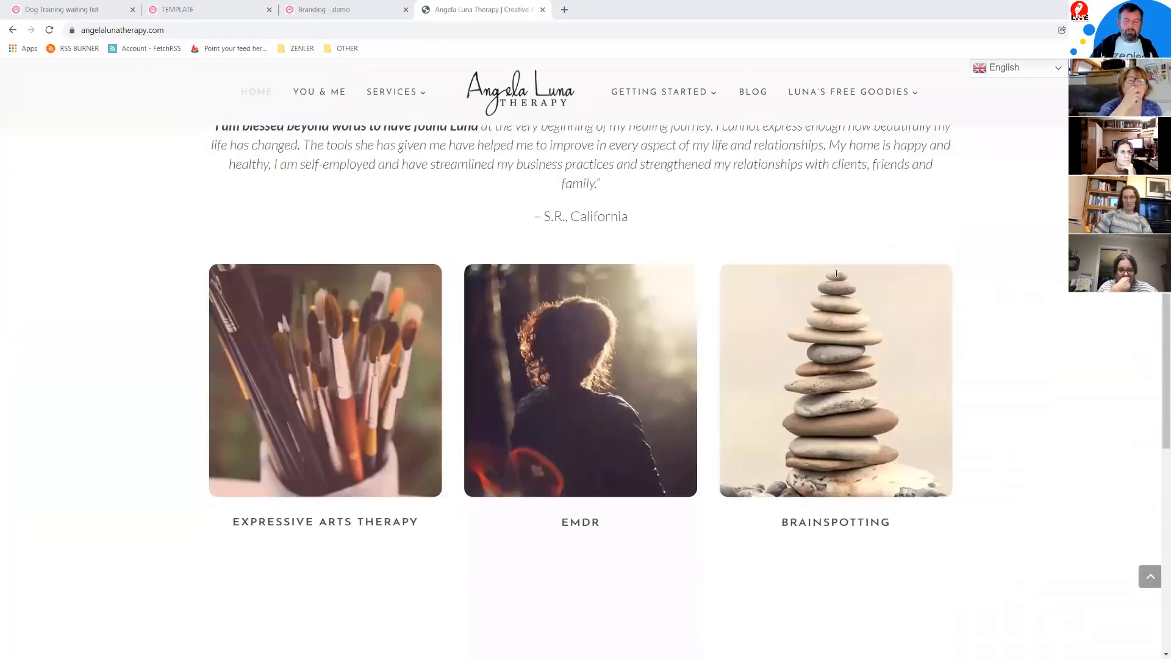
scroll(836, 273, down, 2)
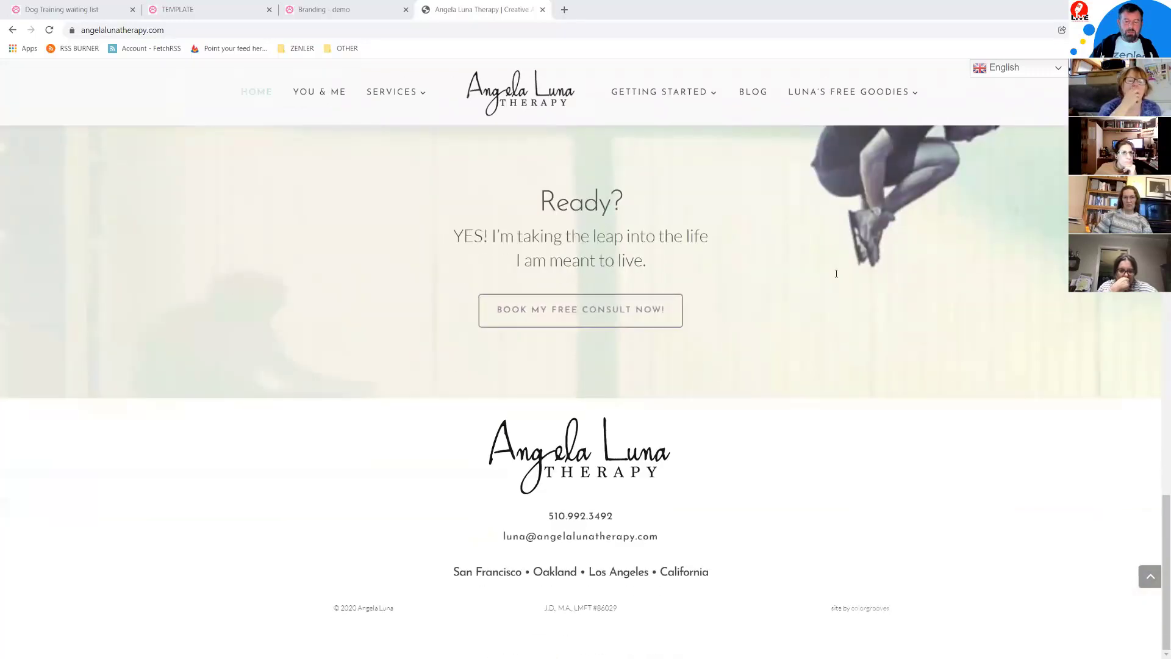
scroll(836, 273, up, 14)
scroll(836, 273, up, 10)
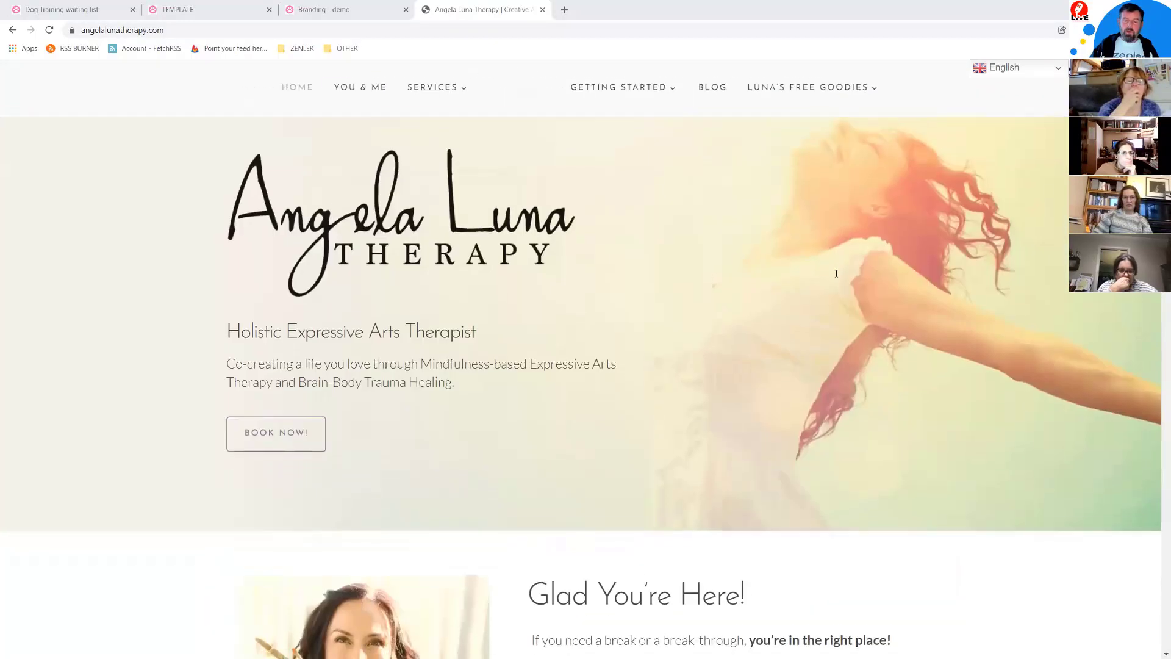
scroll(837, 274, down, 15)
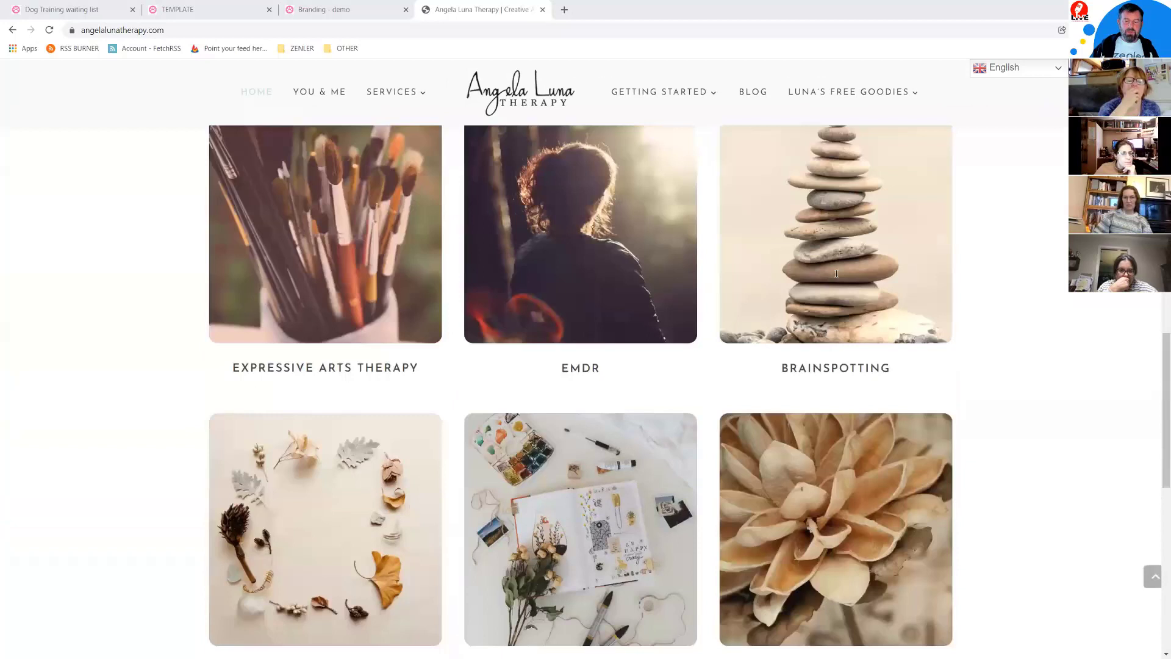
scroll(836, 273, up, 15)
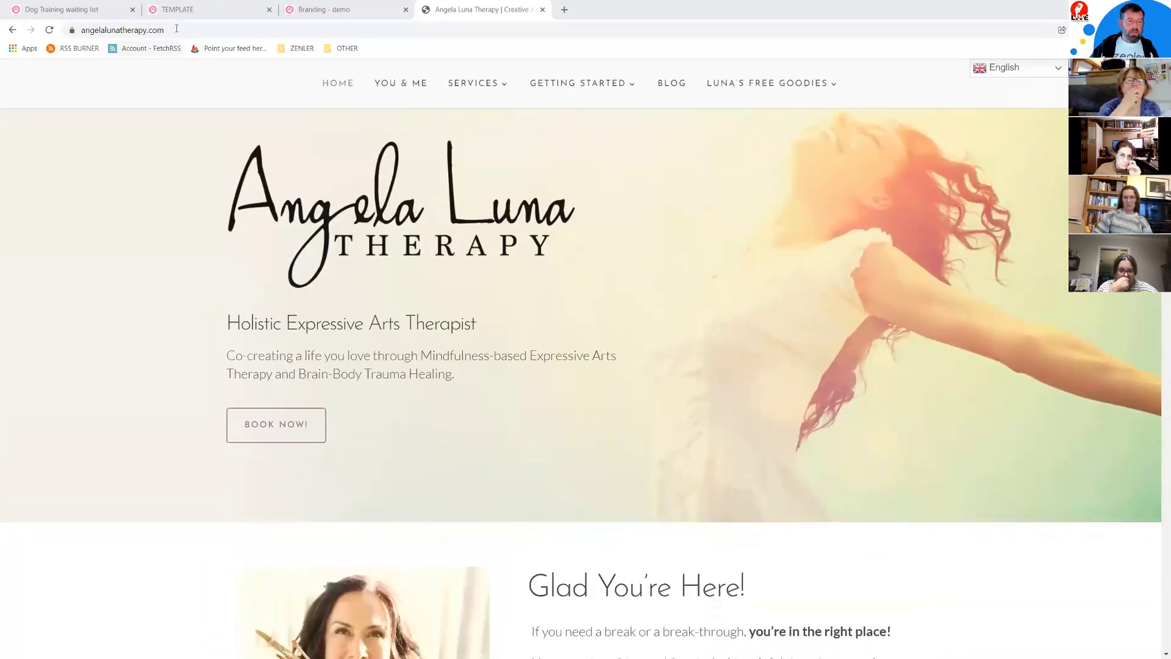
Step: Load the site's /wp-admin login page, go back, and return to the Good Doggy template preview
double_click(212, 24)
click(268, 31)
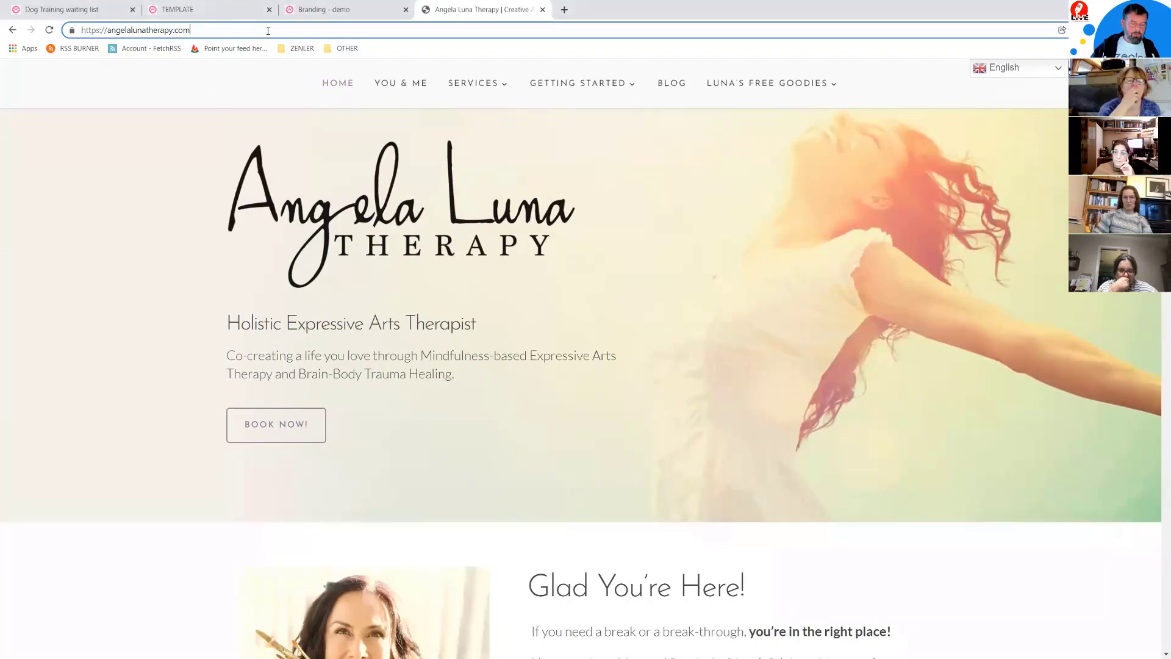
text(/wp-admin)
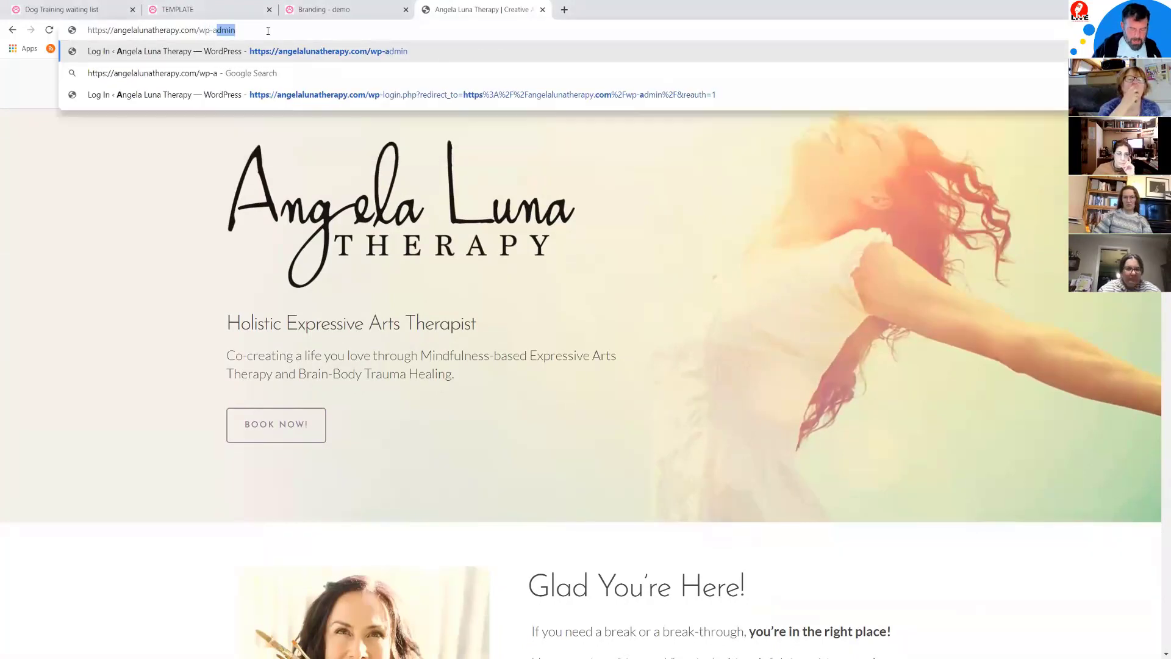
key(Return)
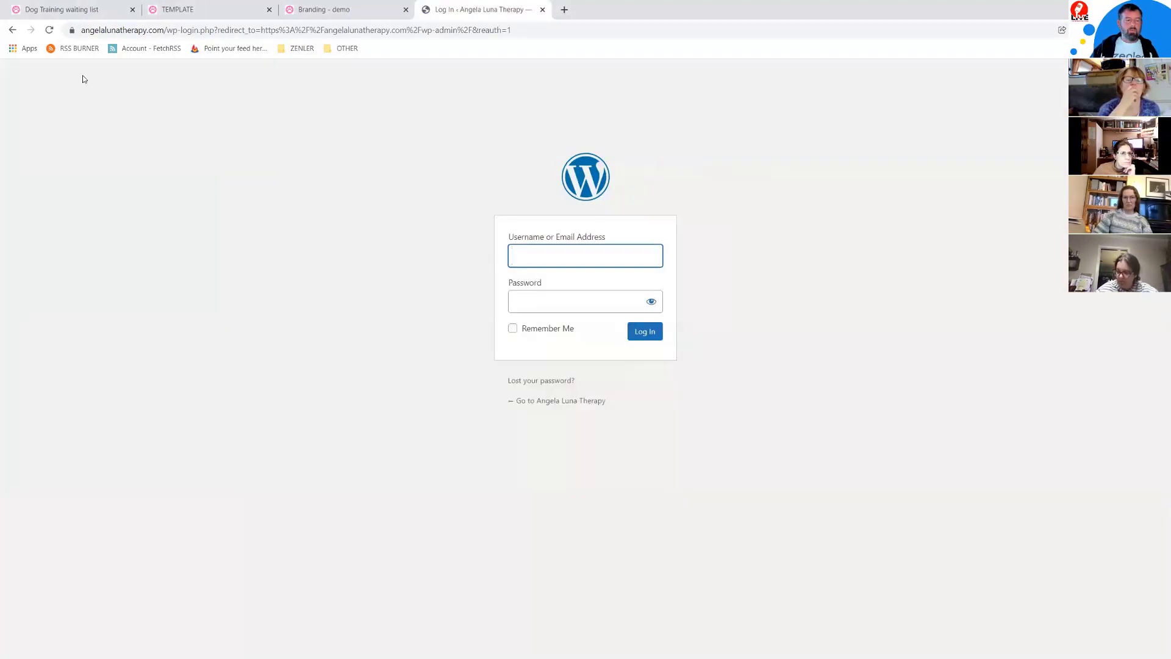
click(13, 29)
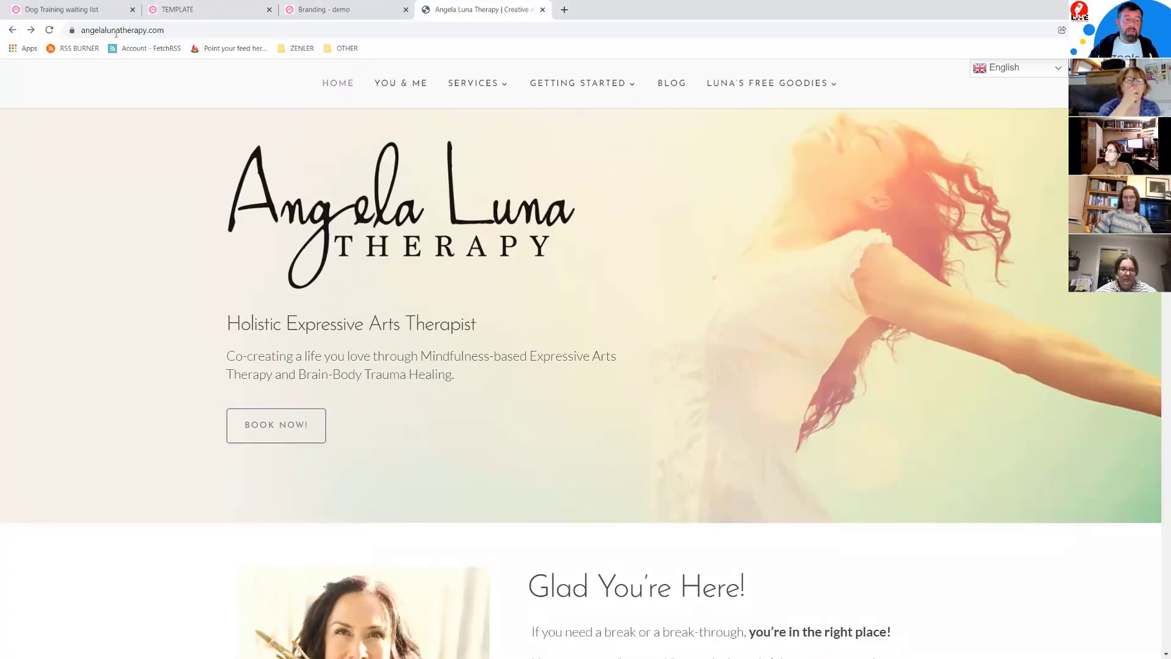
click(181, 8)
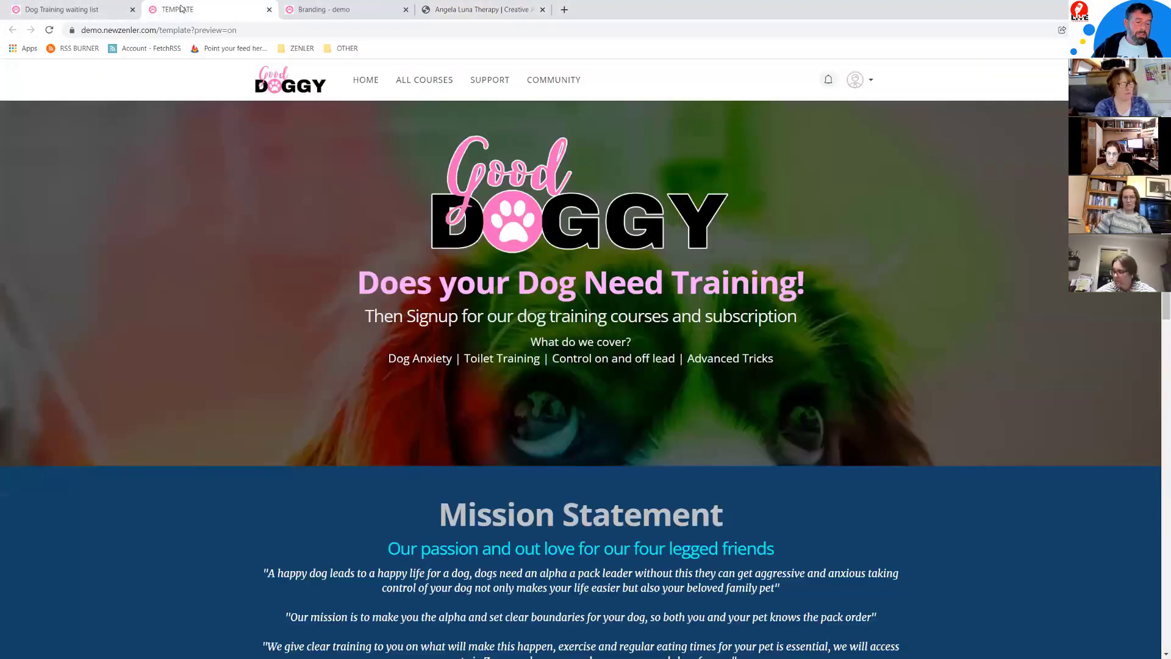
Step: From Branding - demo, open the Pages list and preview the unpublished ANGELA LUNA page
click(99, 9)
click(318, 10)
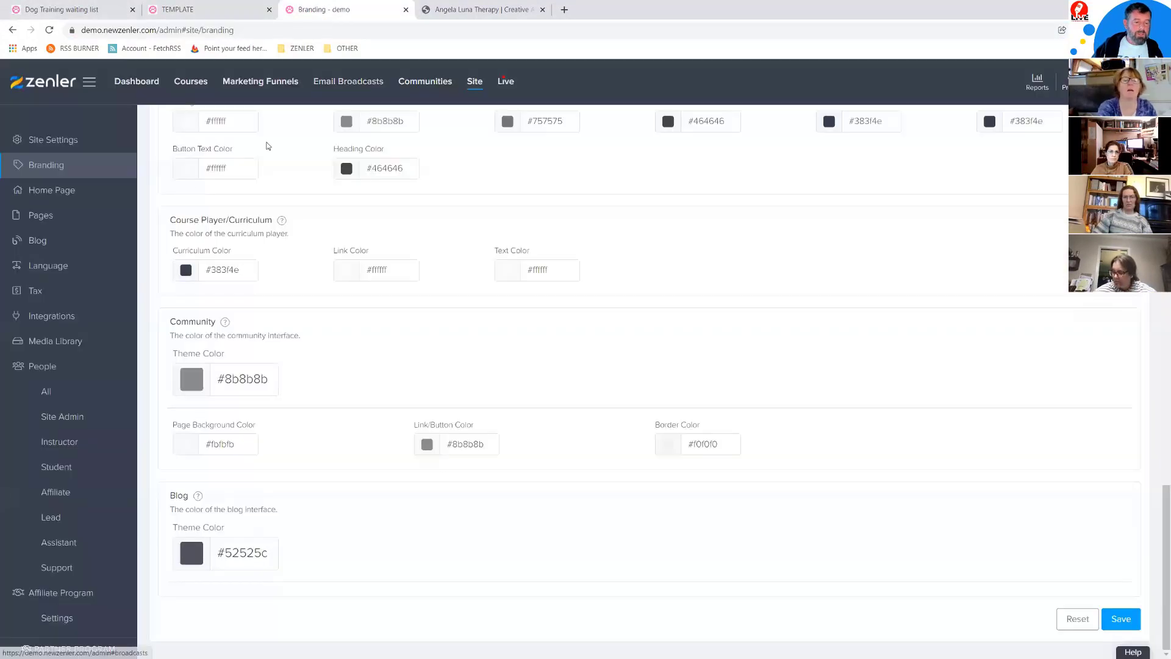
click(43, 215)
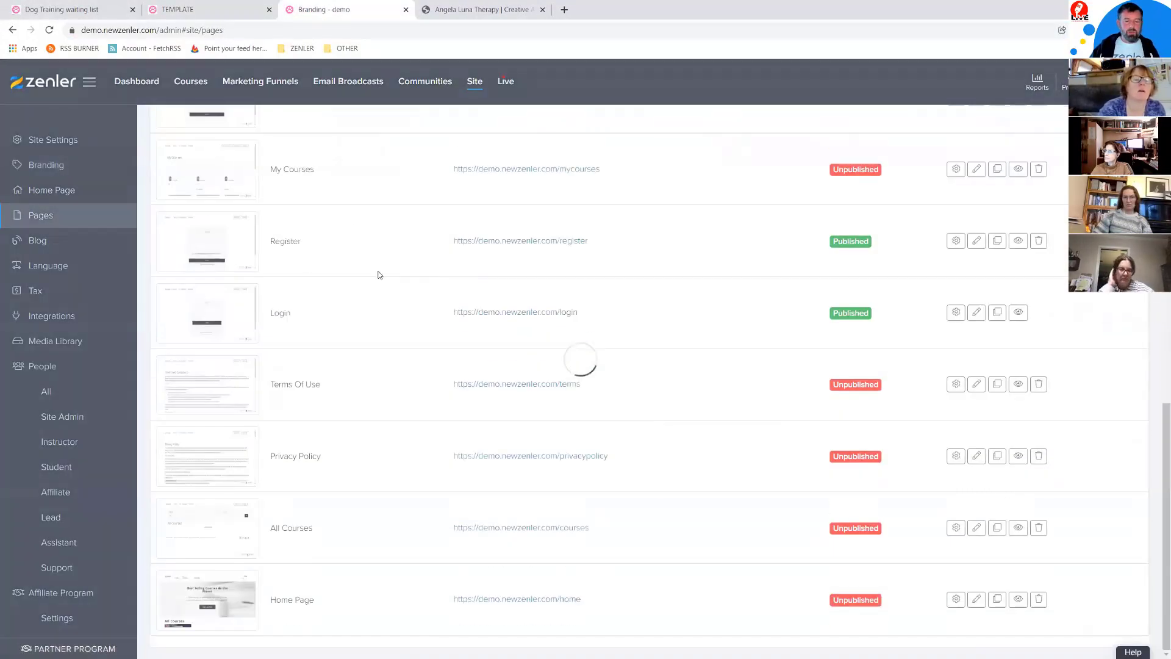
scroll(409, 273, up, 15)
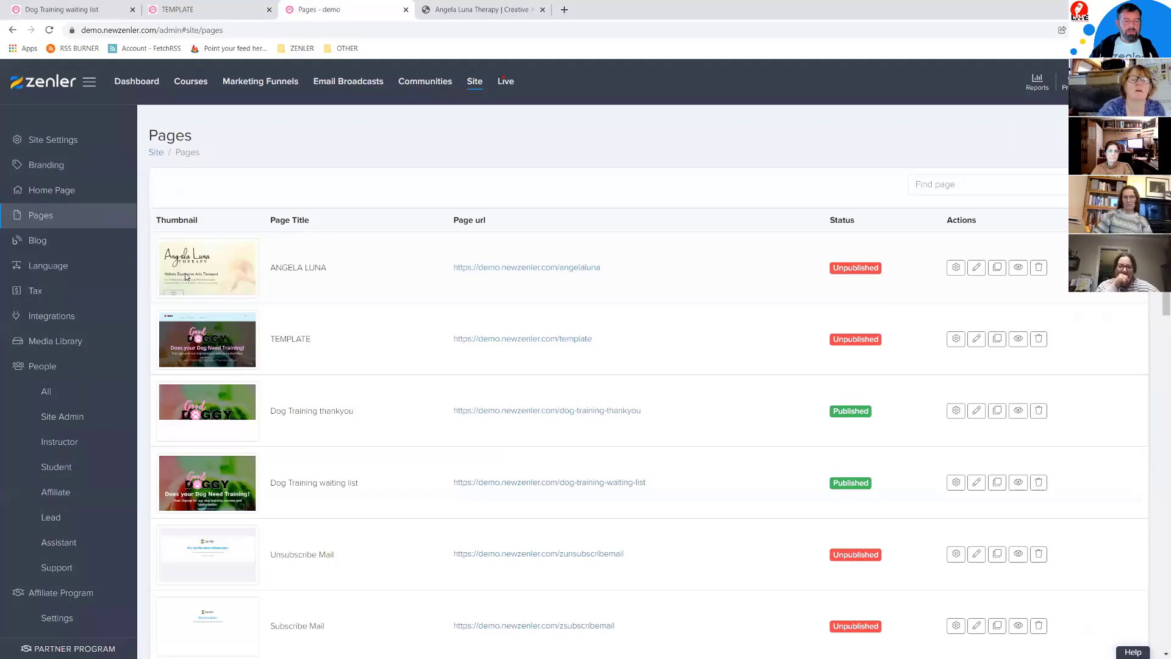
click(1017, 268)
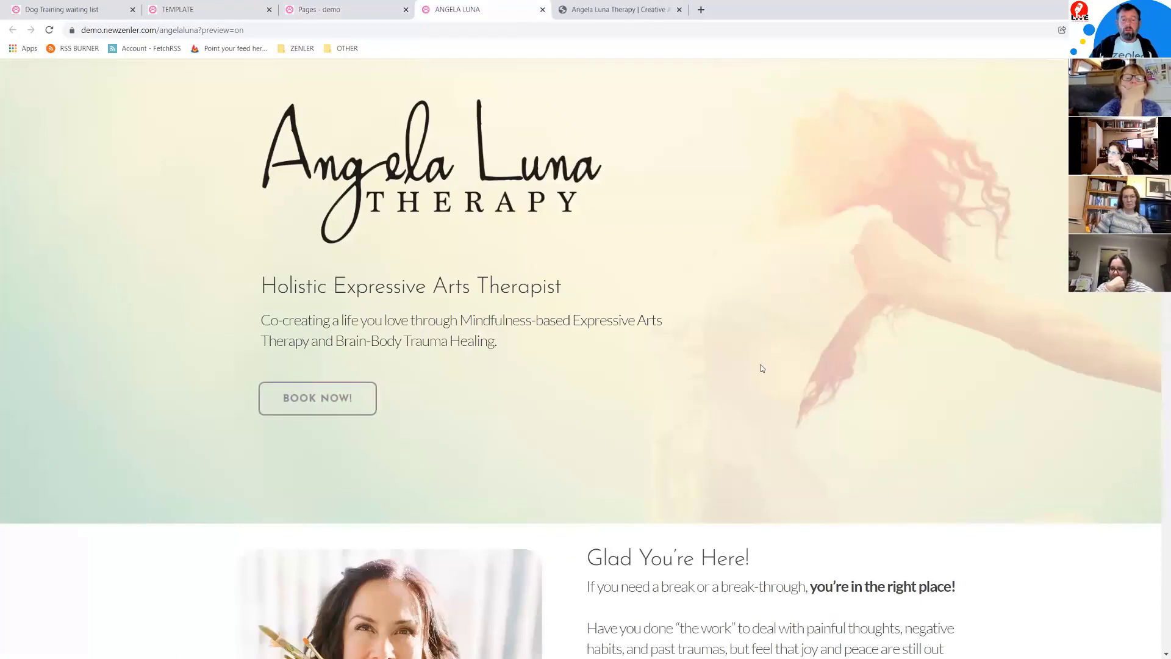
Step: Scroll the ANGELA LUNA preview and compare it with the live Angela Luna Therapy site
scroll(936, 383, down, 9)
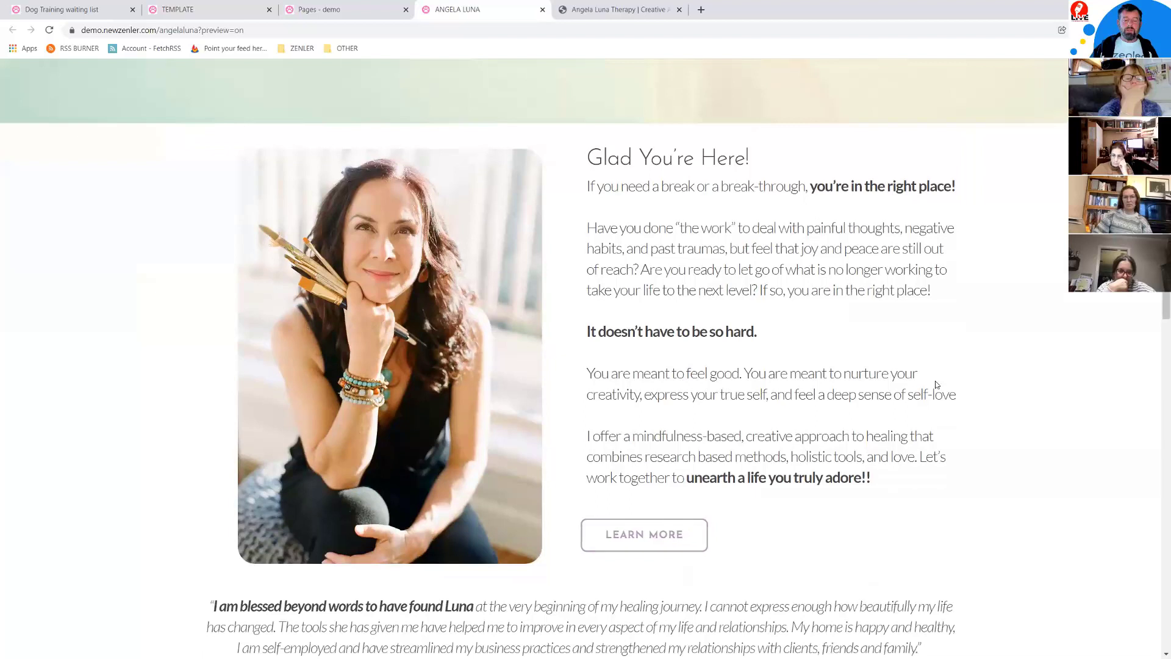
scroll(936, 385, down, 10)
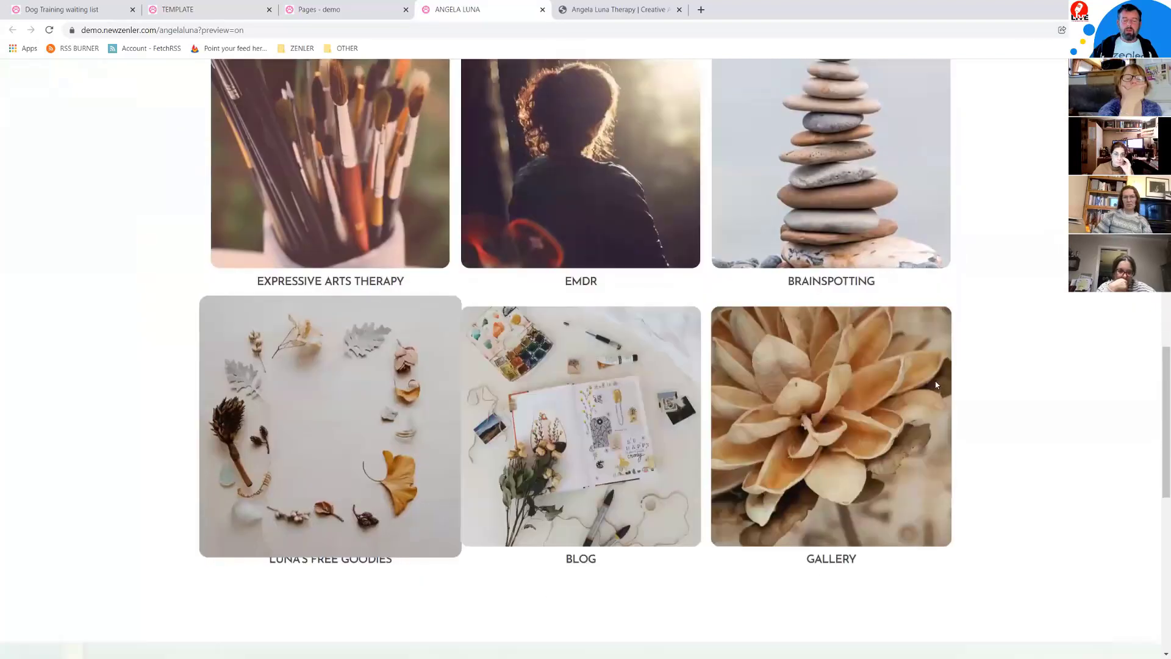
scroll(936, 385, down, 8)
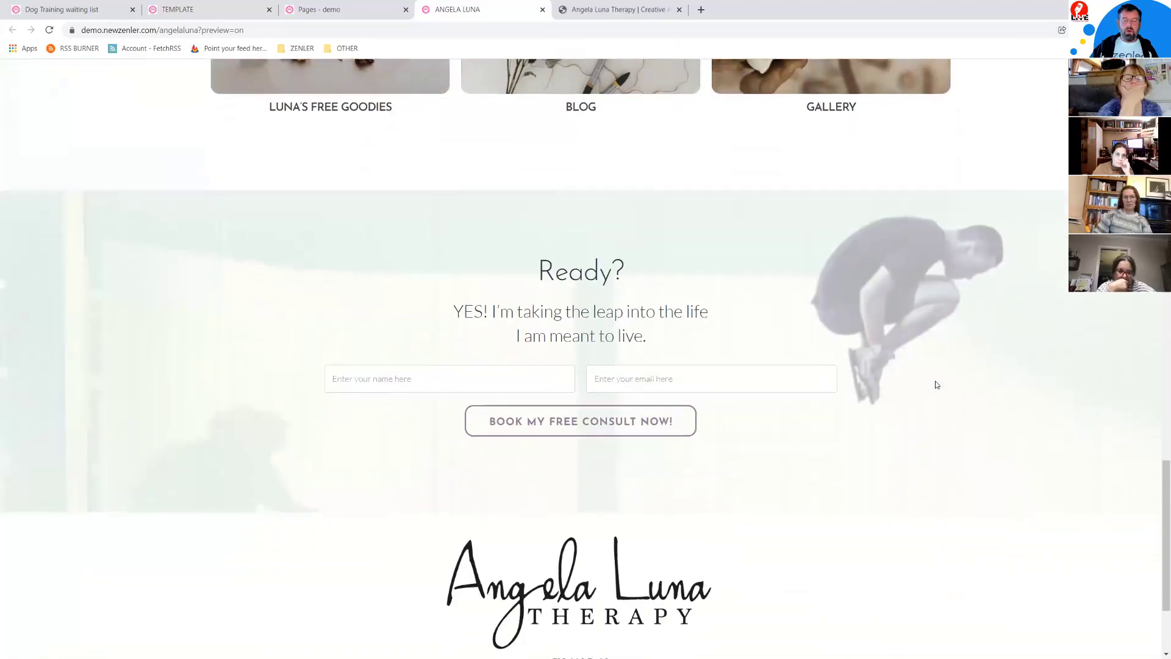
scroll(937, 385, up, 12)
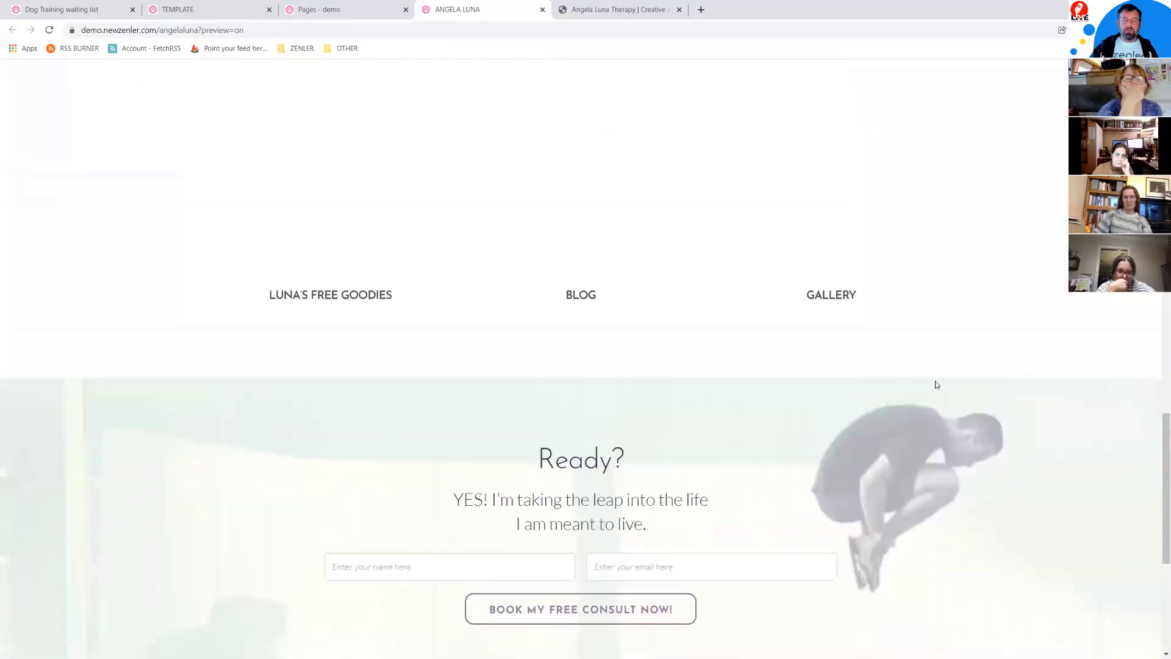
scroll(936, 385, up, 14)
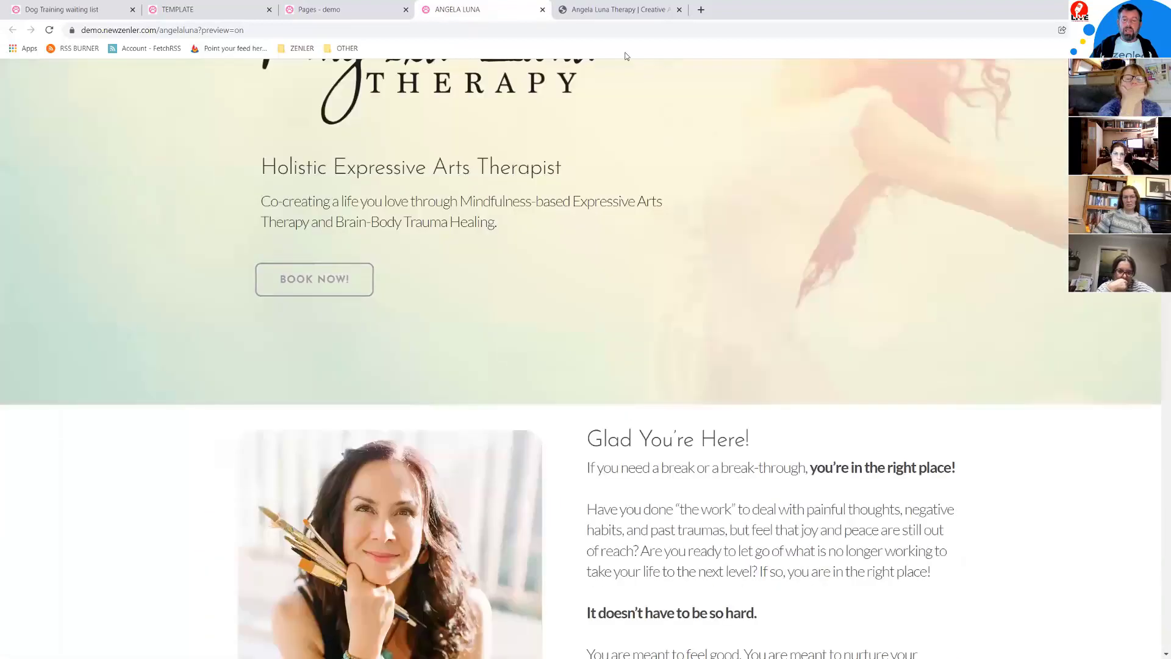
click(608, 15)
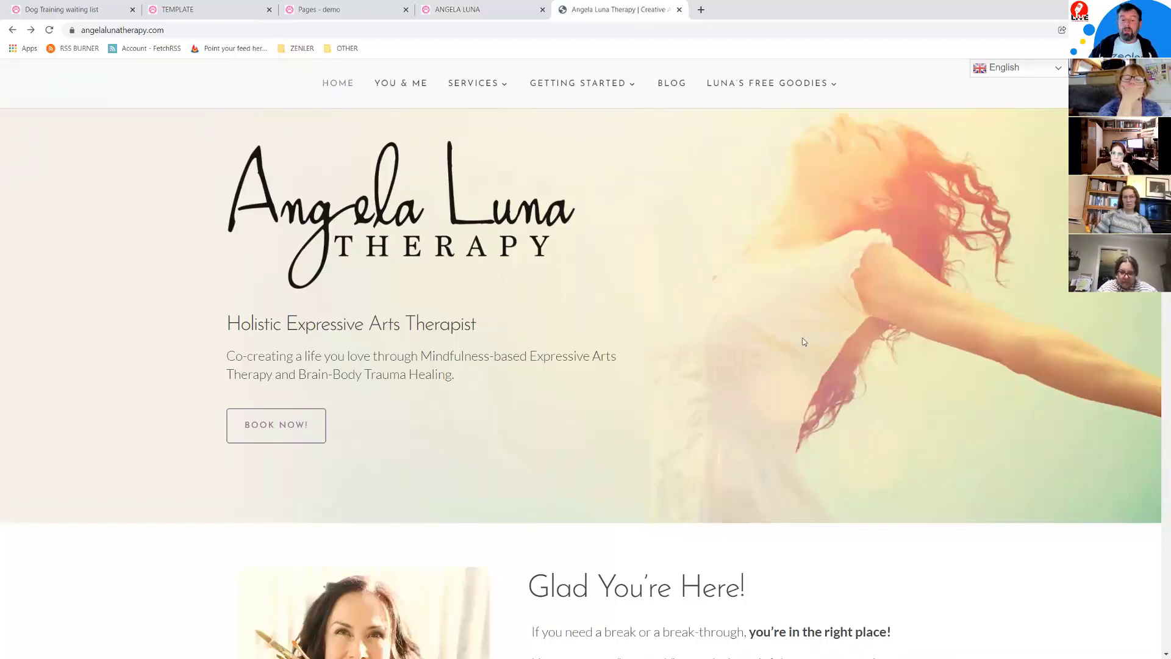
scroll(820, 335, down, 10)
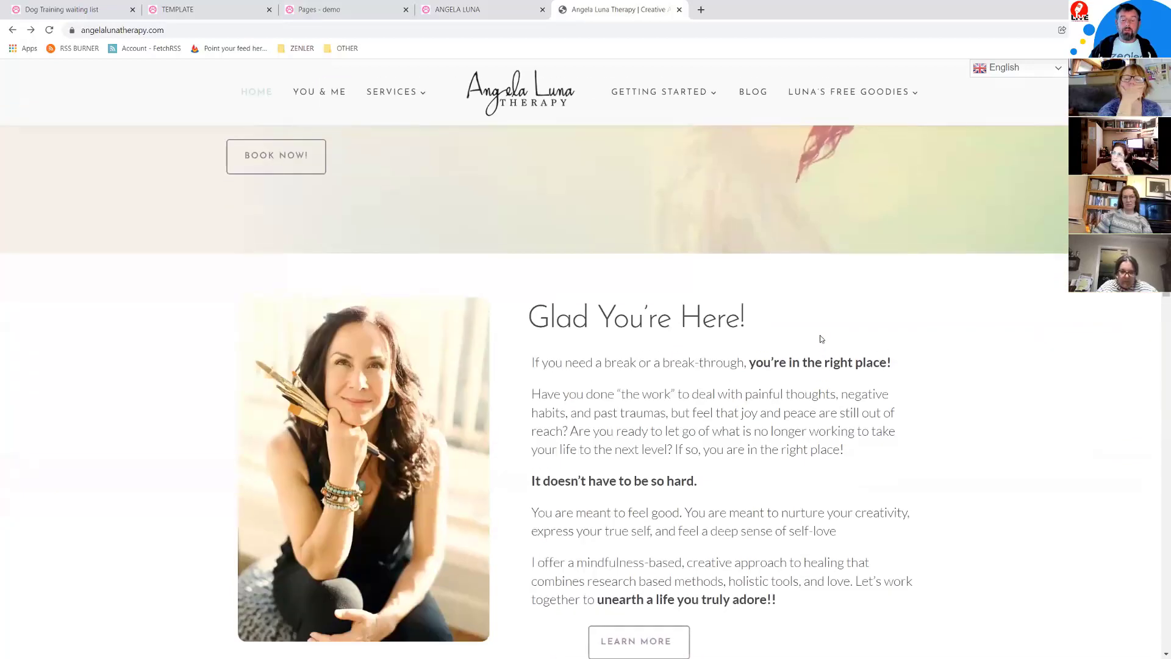
scroll(822, 337, up, 9)
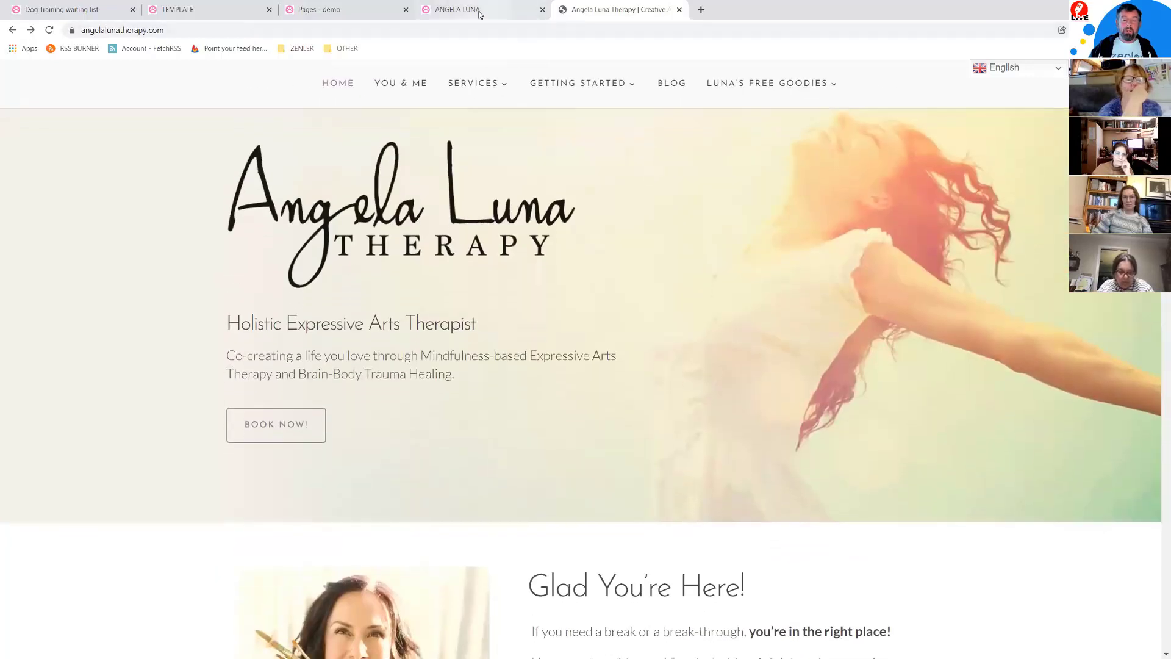
Step: Review the rest of the preview, then close the live site and ANGELA LUNA preview tabs
click(463, 10)
scroll(798, 253, down, 3)
scroll(798, 253, down, 12)
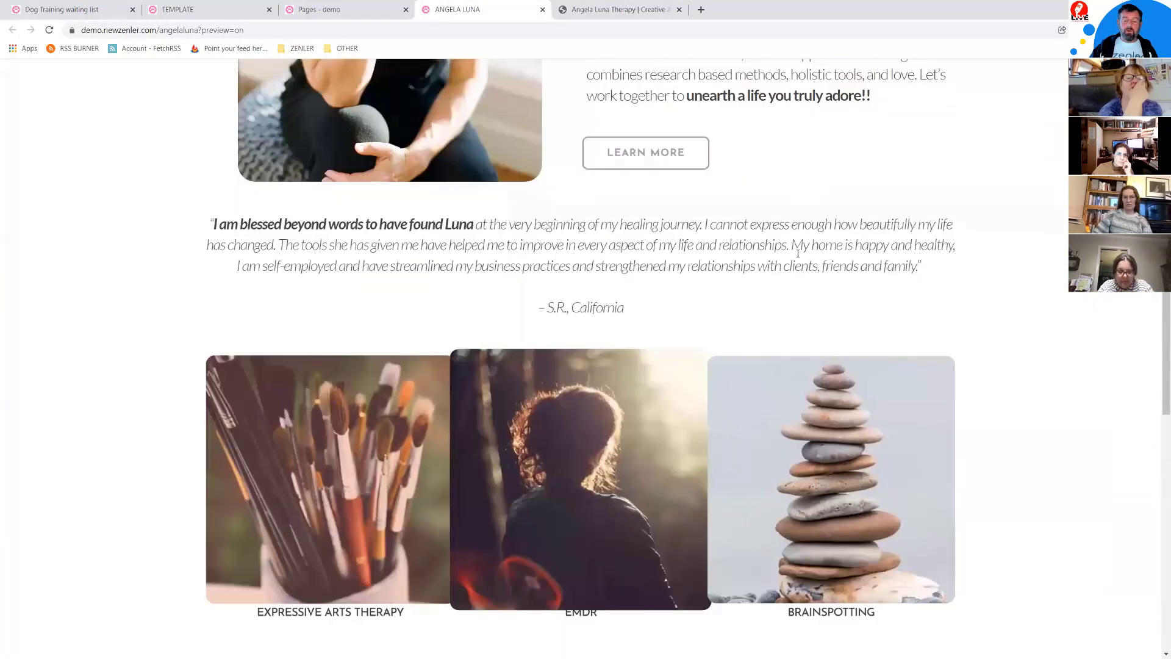
scroll(798, 257, down, 6)
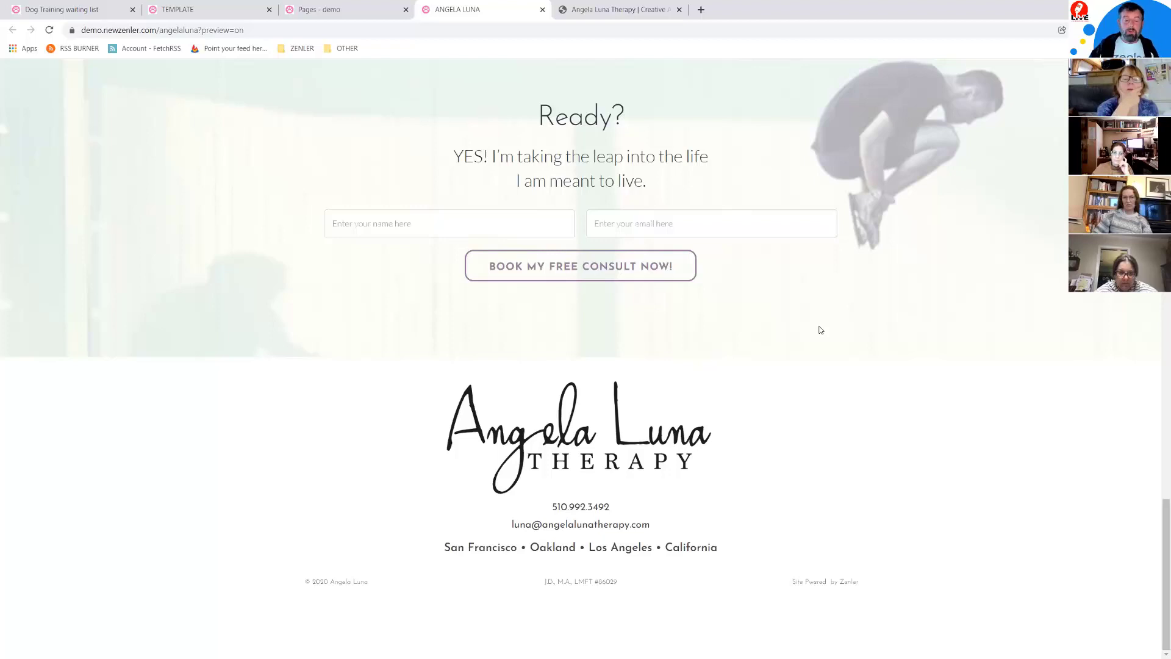
scroll(731, 165, up, 20)
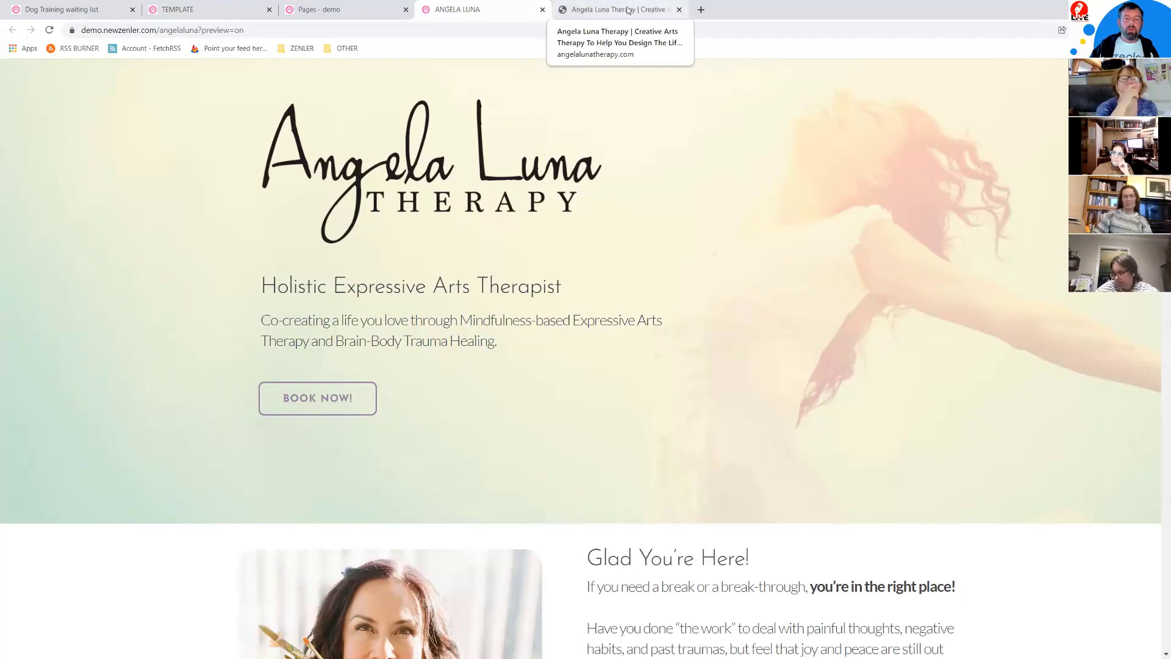
click(676, 11)
click(677, 9)
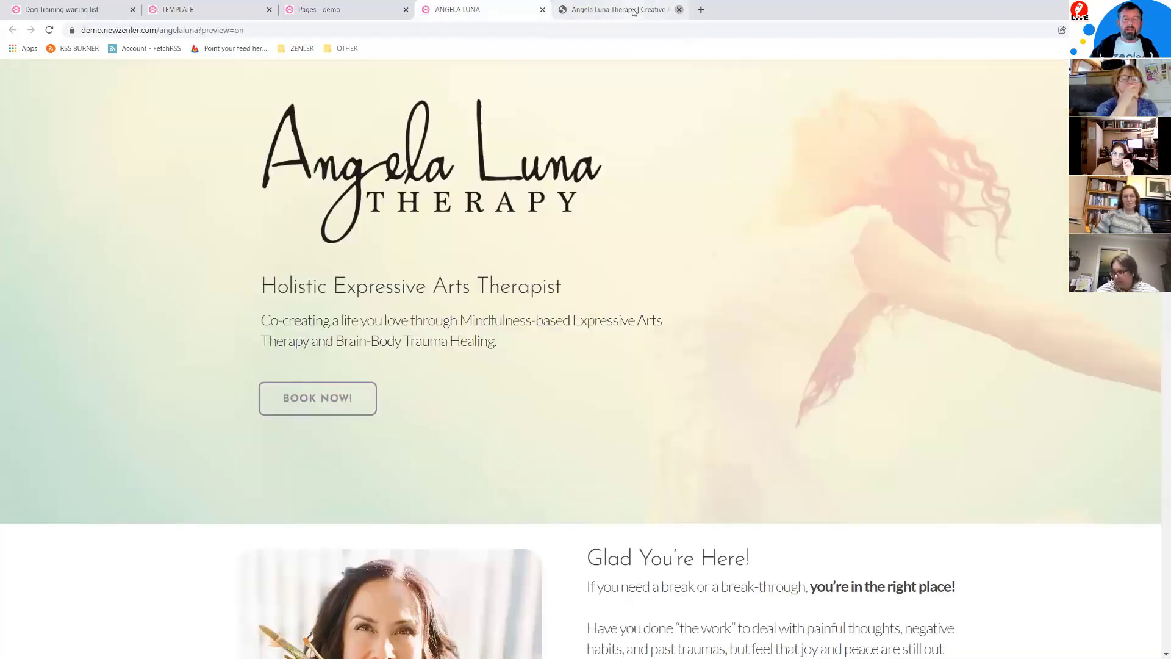
click(543, 9)
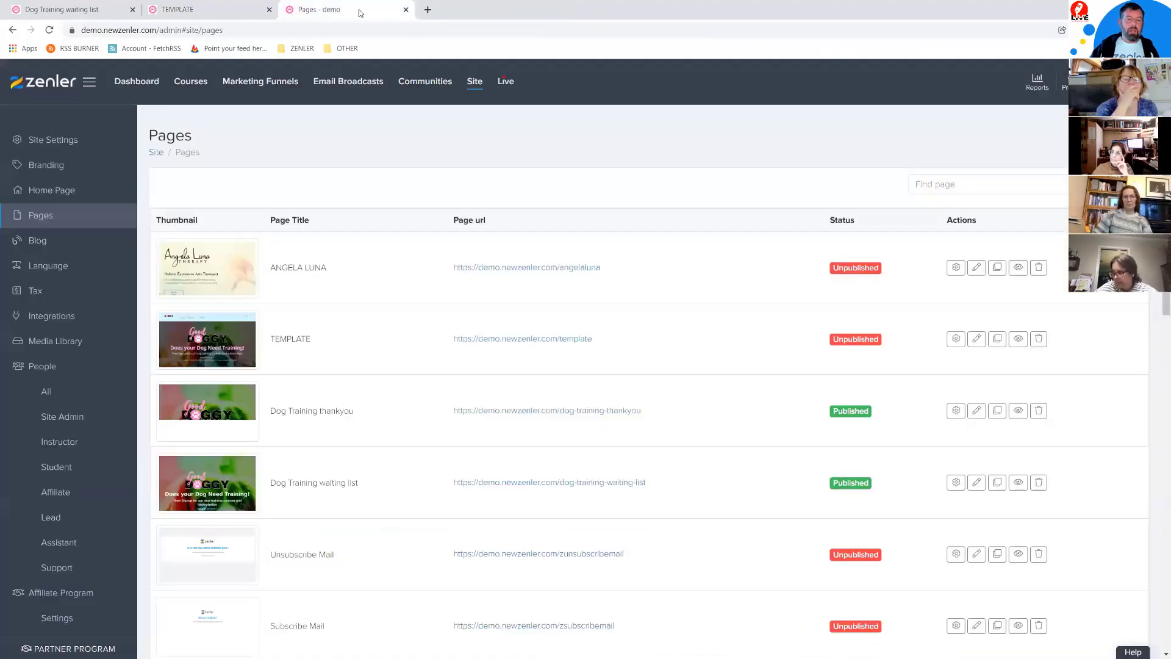
Step: Return to the Good Doggy template preview after glancing at the dog training waiting list page
click(217, 10)
scroll(802, 301, down, 12)
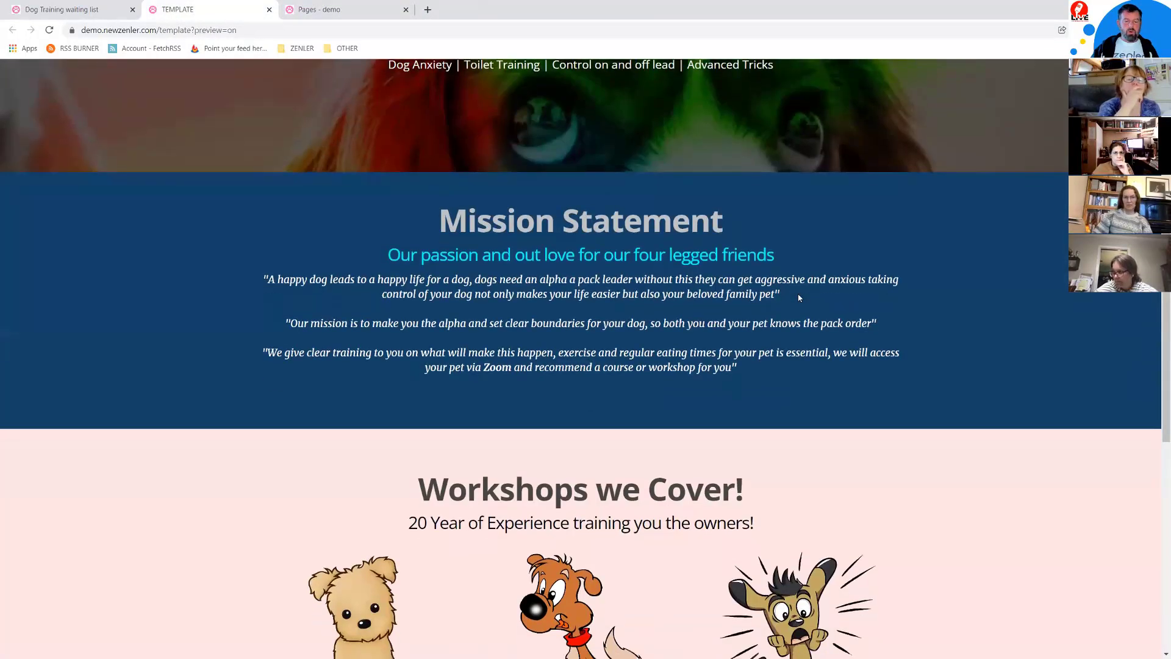
scroll(793, 298, up, 3)
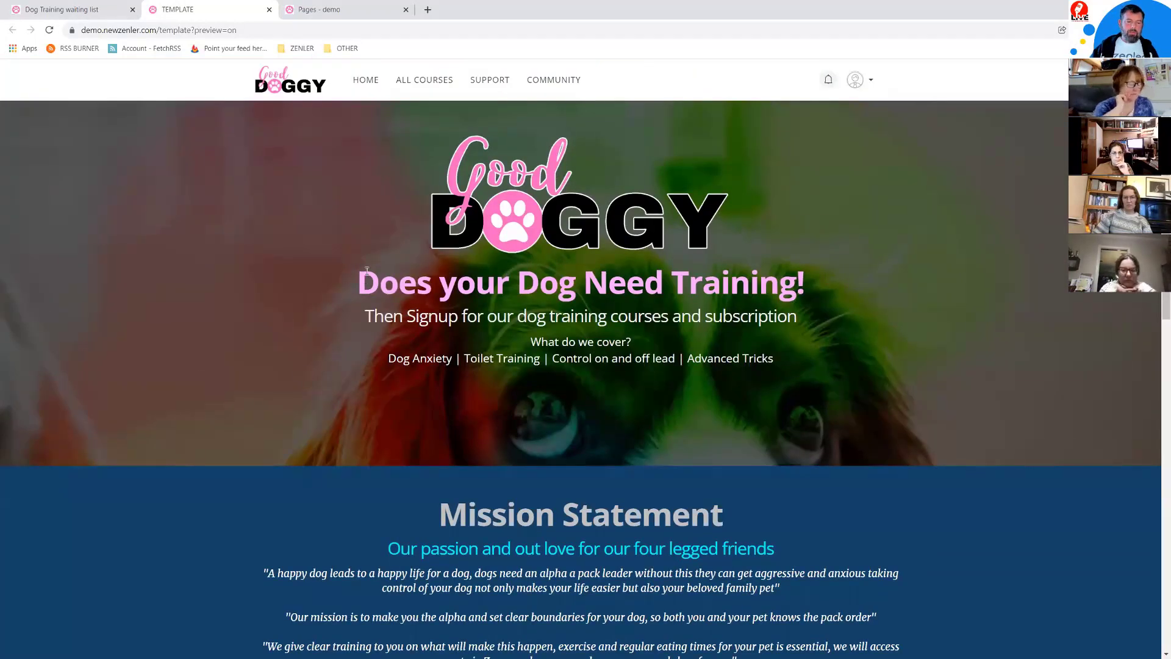
click(64, 13)
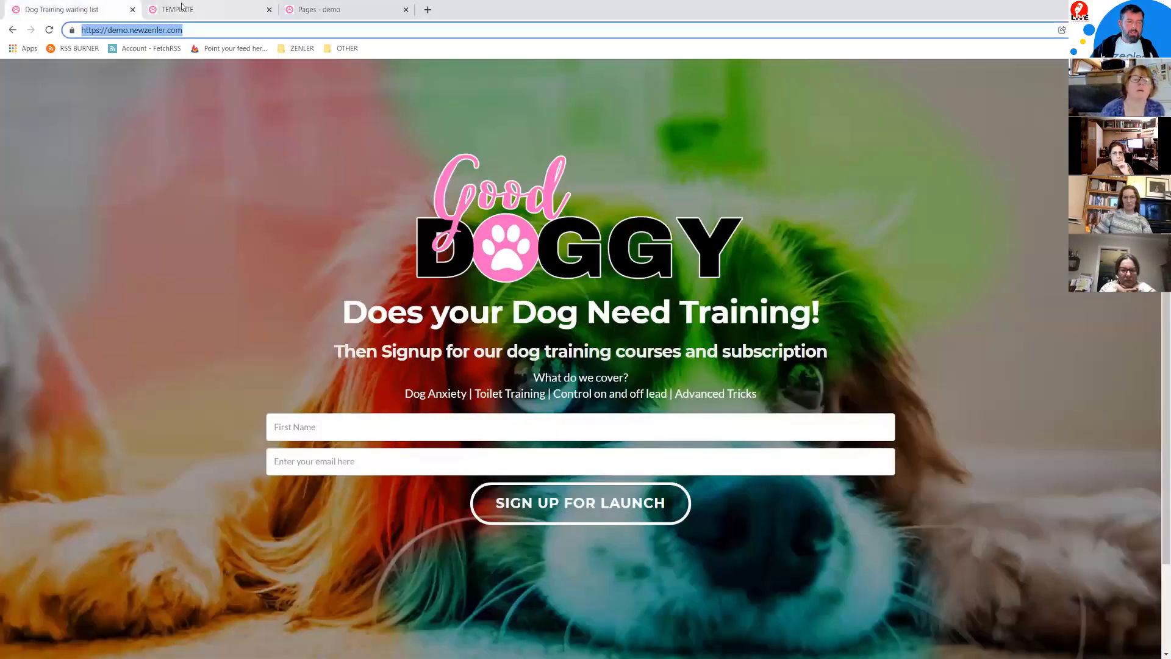
key(ctrl+Tab)
Step: Select the Mission Statement heading and quote text, then scroll down to the Workshops section
drag(368, 280, 763, 359)
scroll(853, 364, down, 2)
scroll(852, 364, down, 3)
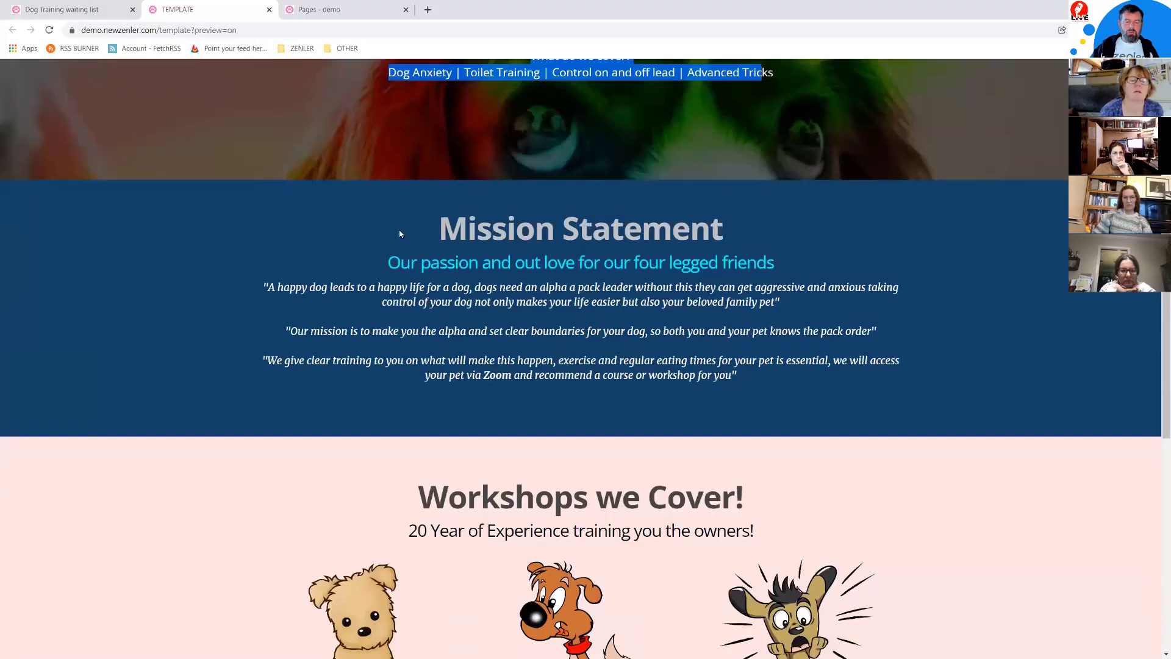
drag(446, 228, 818, 345)
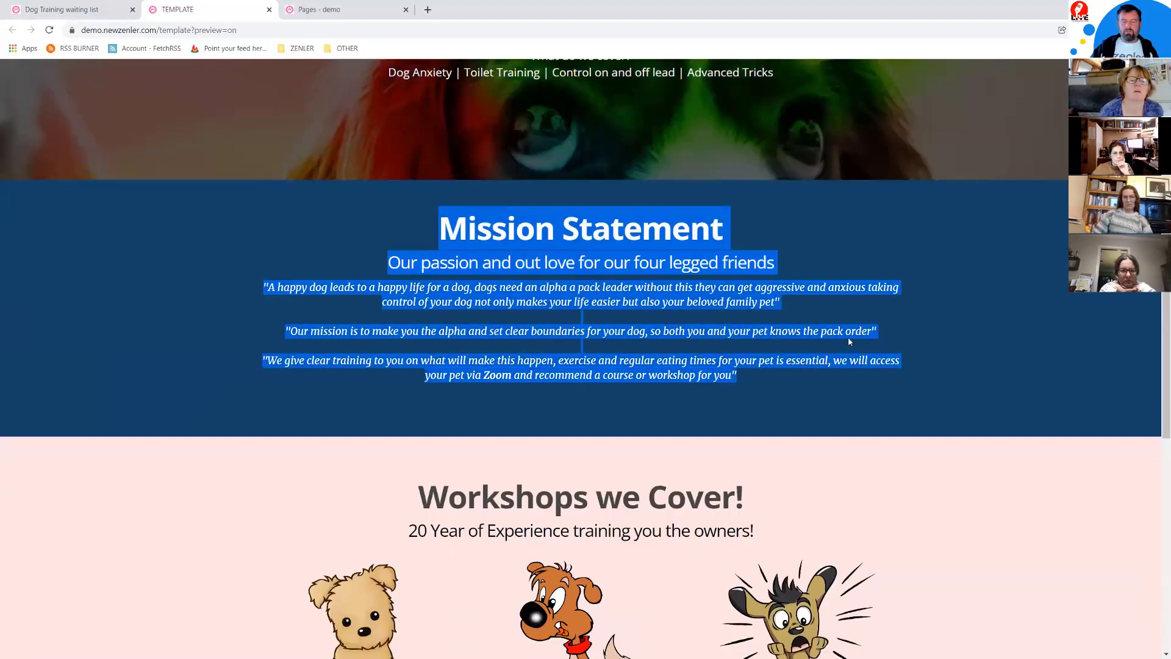
scroll(847, 337, down, 5)
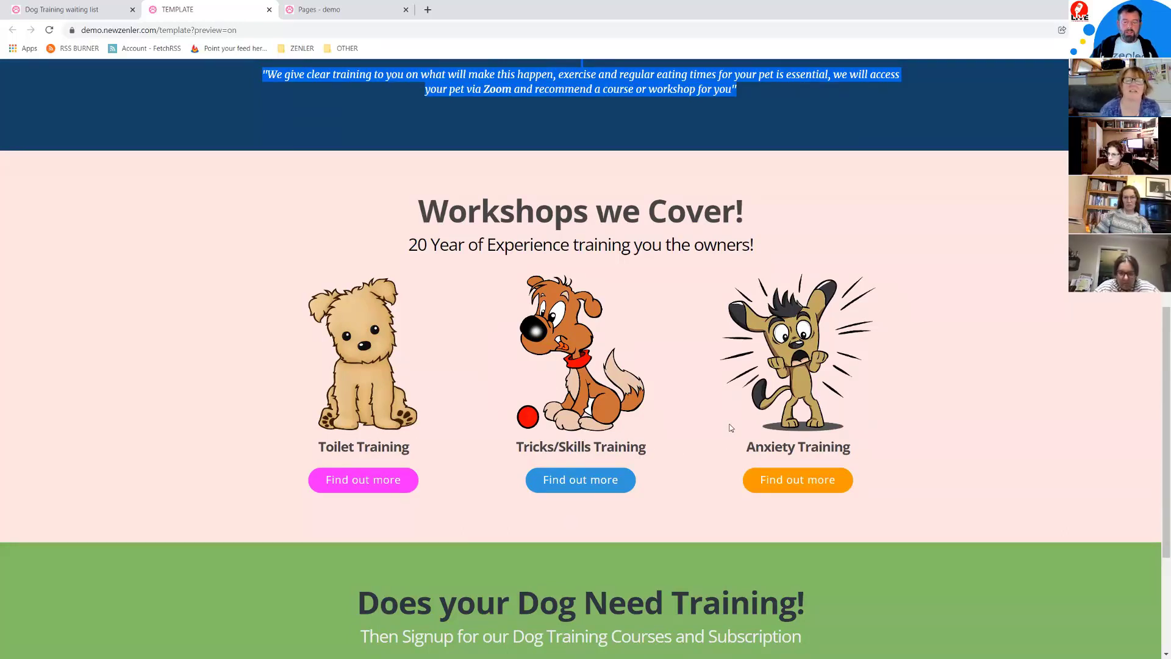
scroll(731, 424, down, 3)
scroll(834, 433, down, 1)
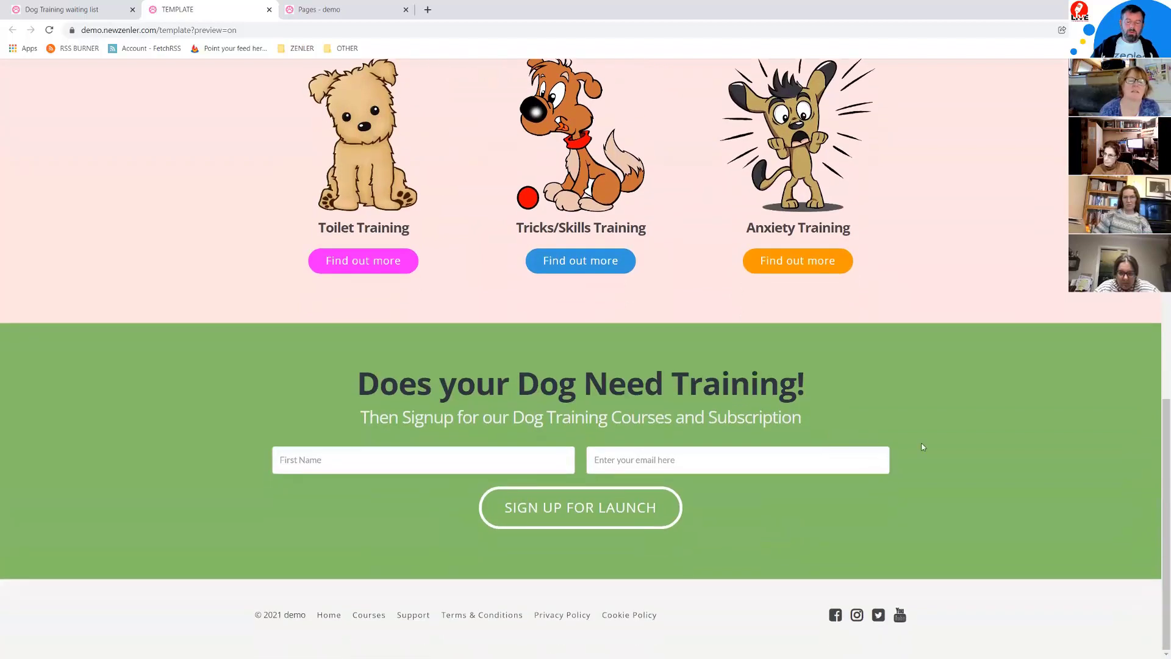
scroll(923, 447, up, 3)
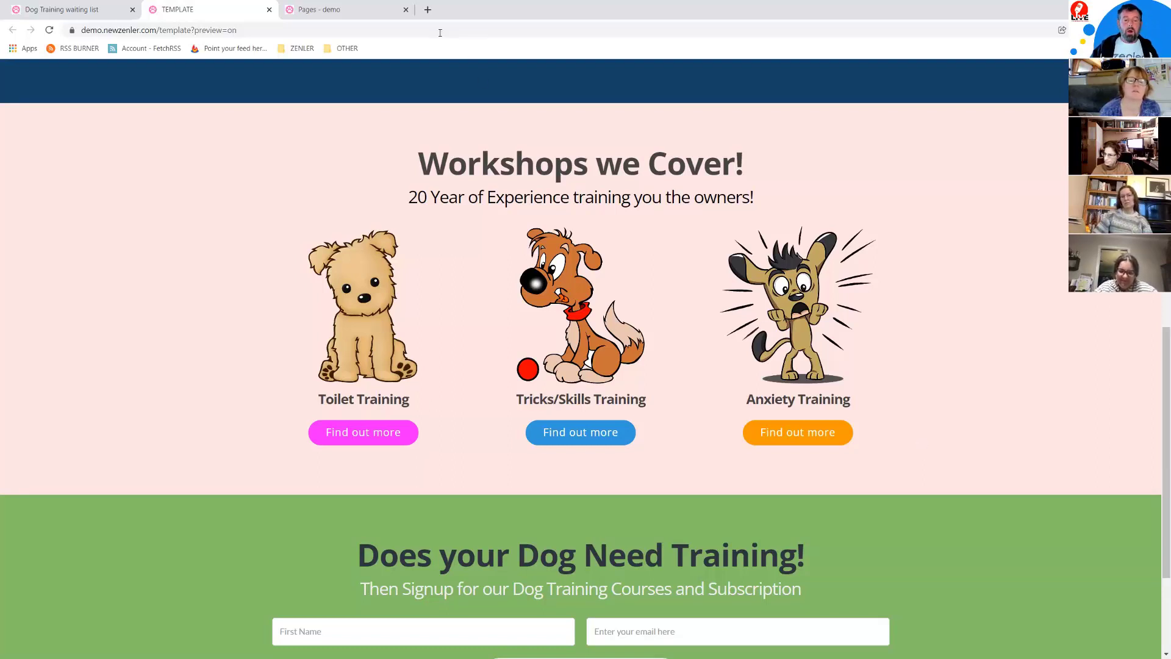
Step: Open pixabay.com in a new tab and search for dog images
click(428, 9)
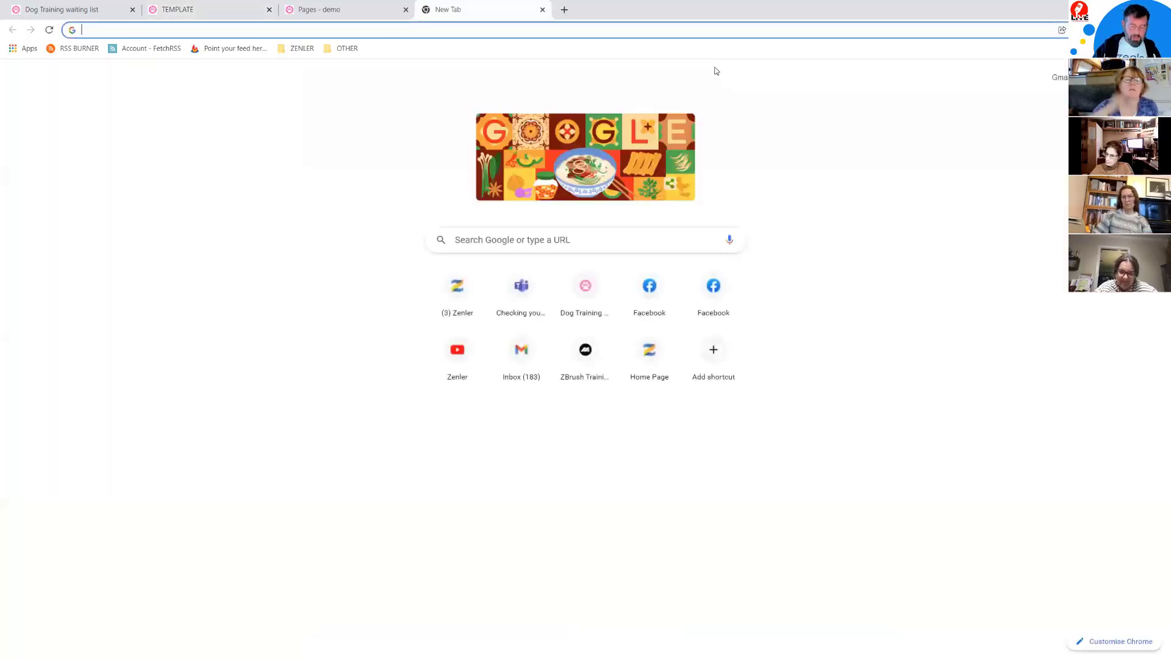
text(pixa)
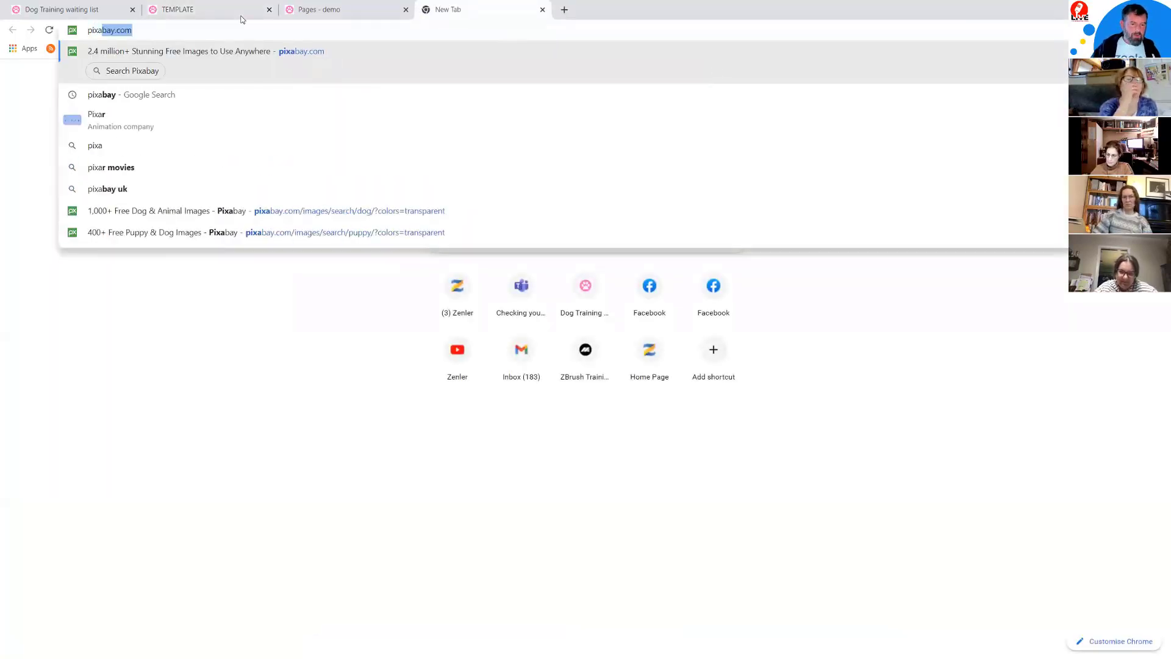
click(293, 52)
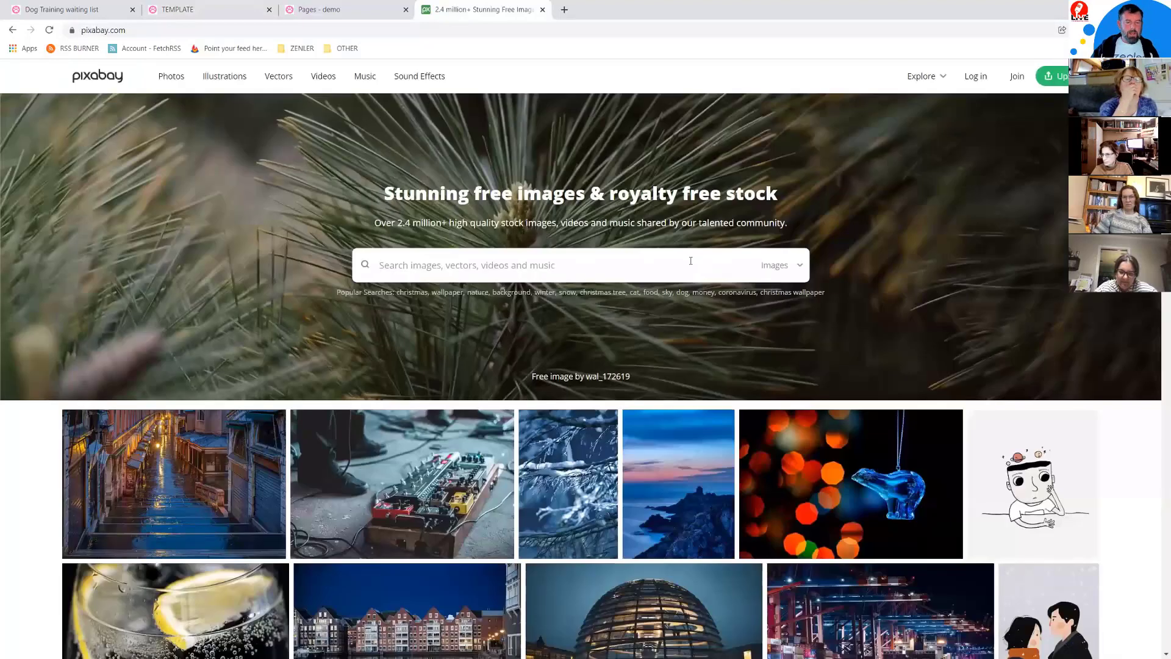
click(481, 265)
text(dog)
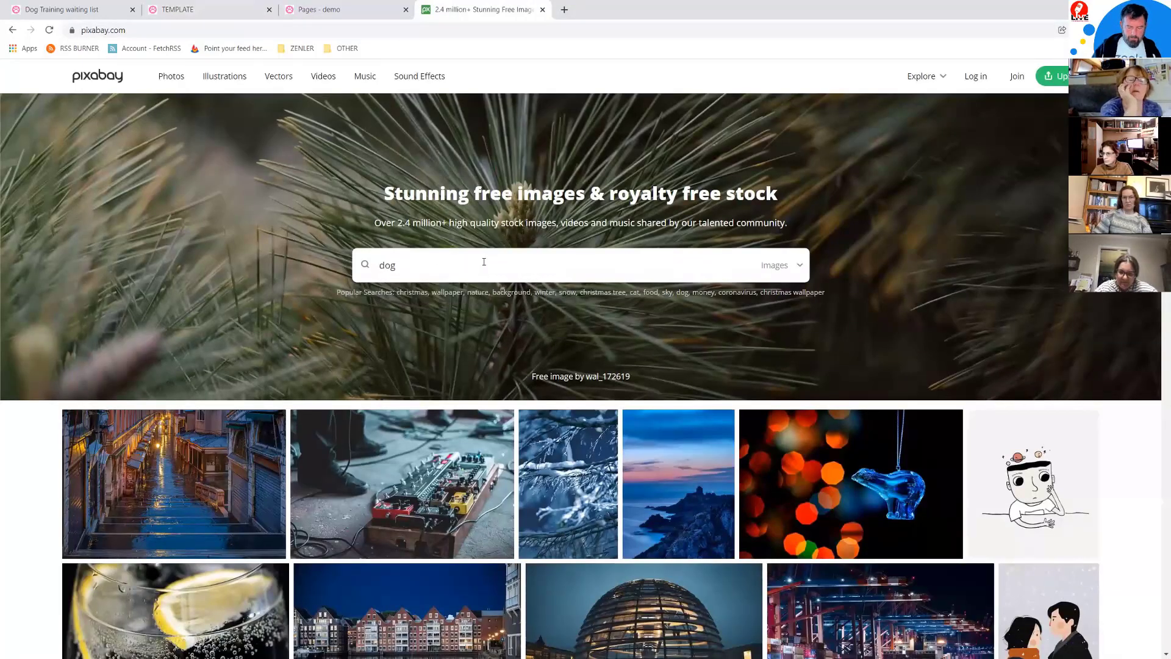
key(Return)
Step: Filter the dog results to Transparent colour and browse the clipart
click(357, 113)
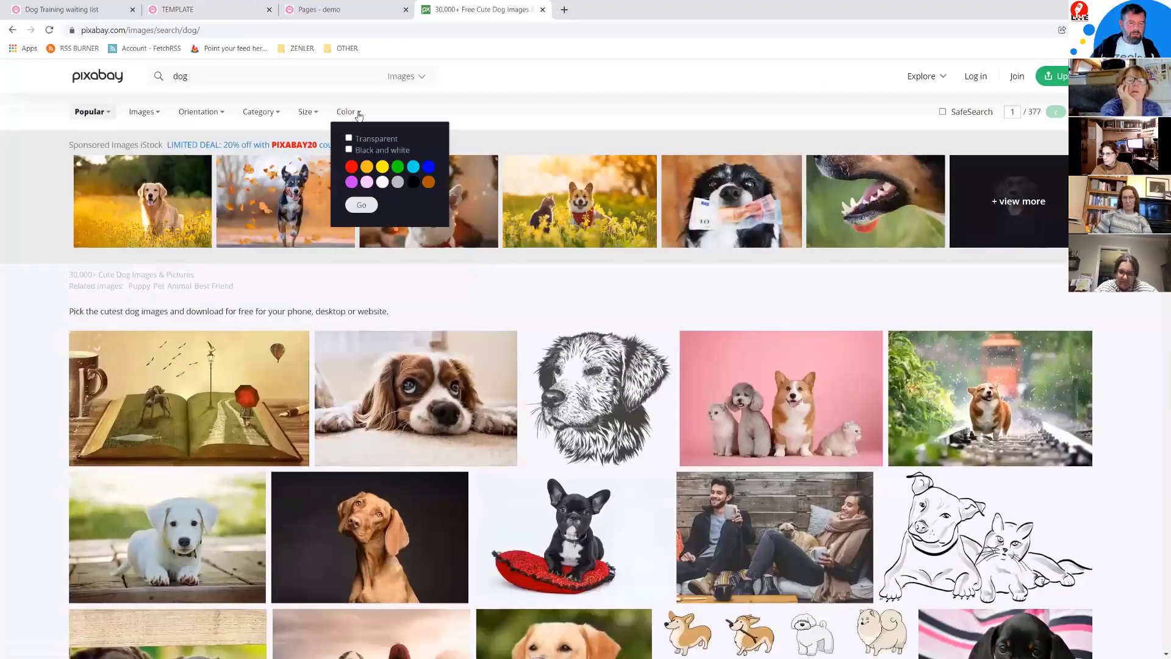
click(361, 205)
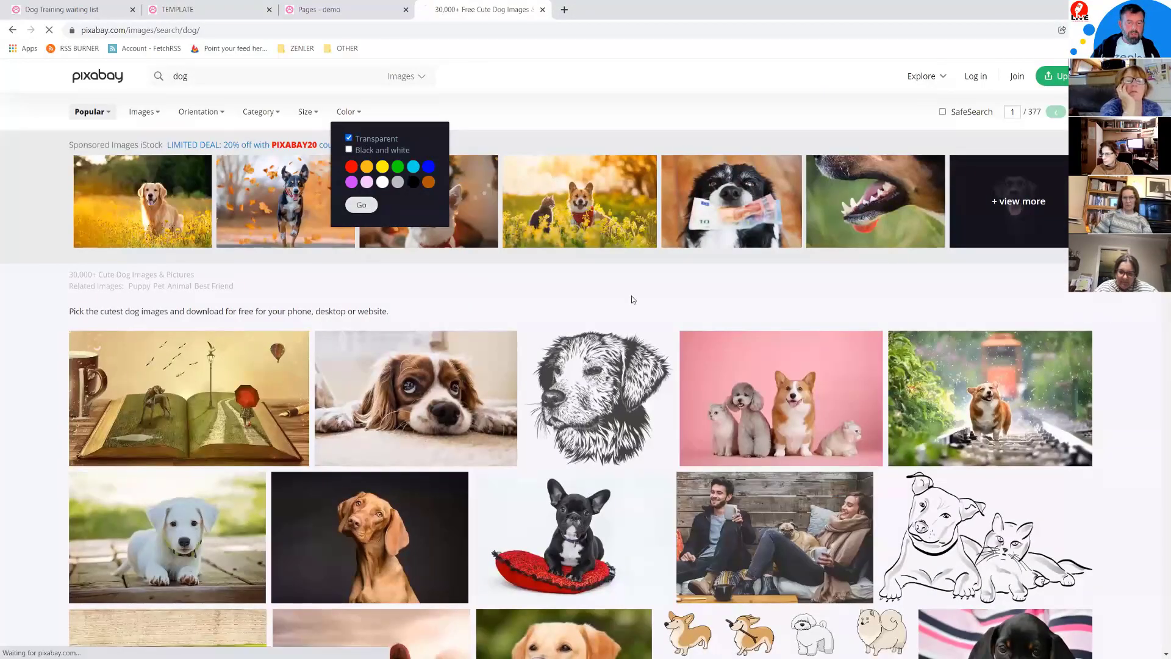
scroll(725, 397, down, 6)
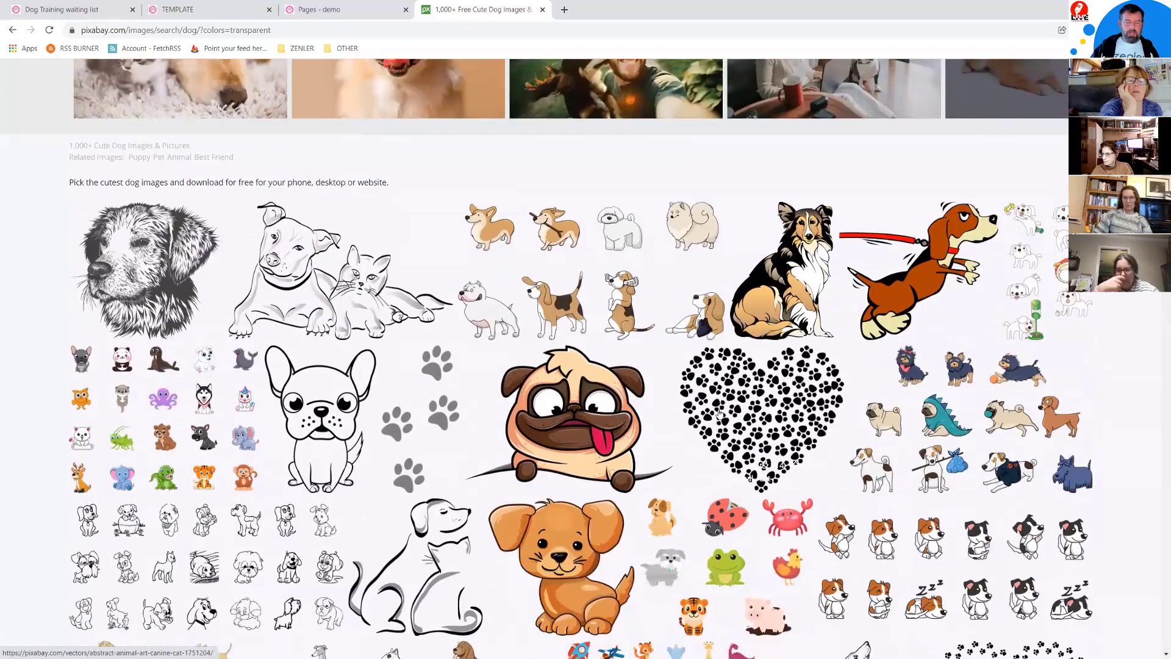
scroll(719, 413, down, 5)
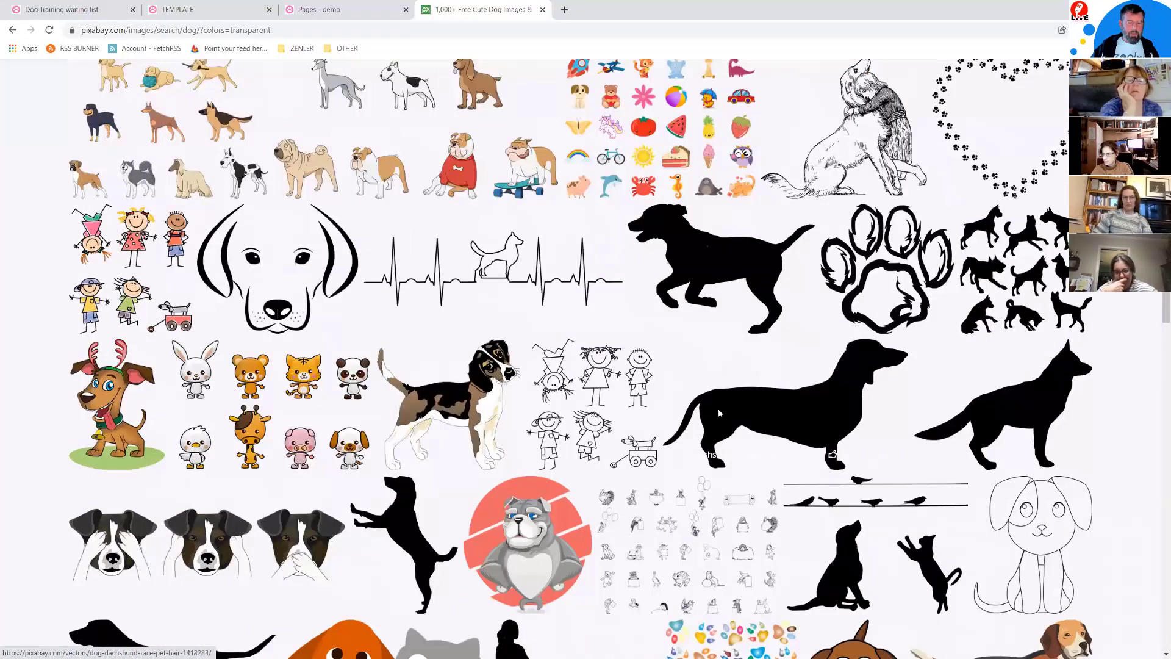
scroll(719, 413, down, 6)
scroll(720, 413, down, 3)
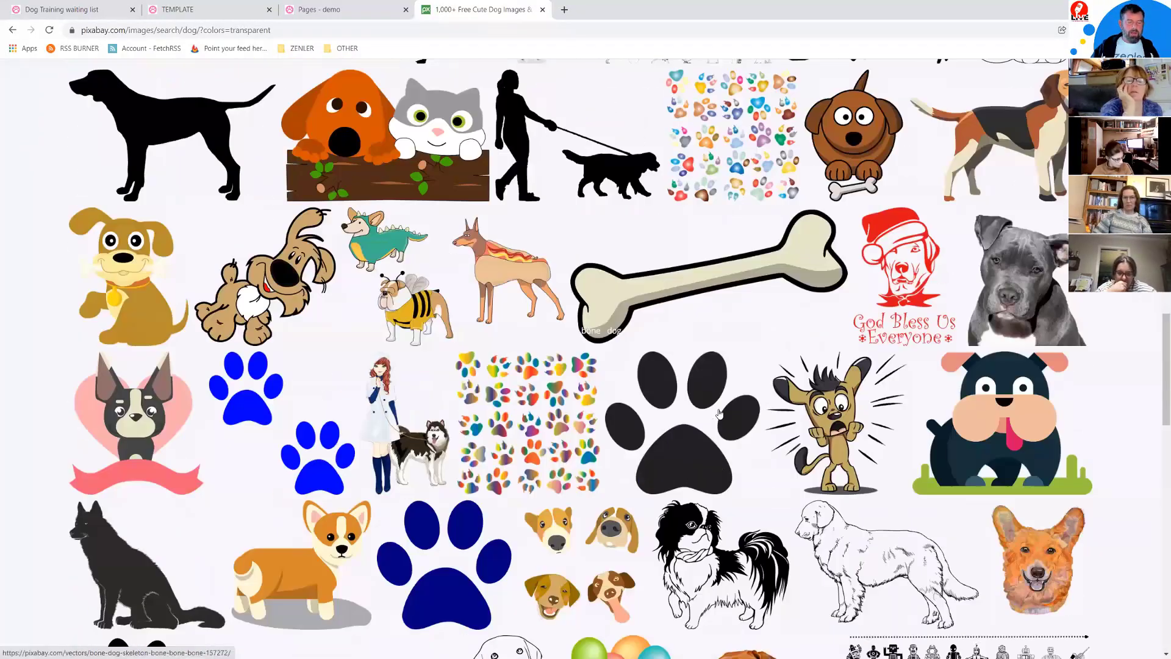
scroll(719, 414, down, 7)
scroll(720, 413, down, 11)
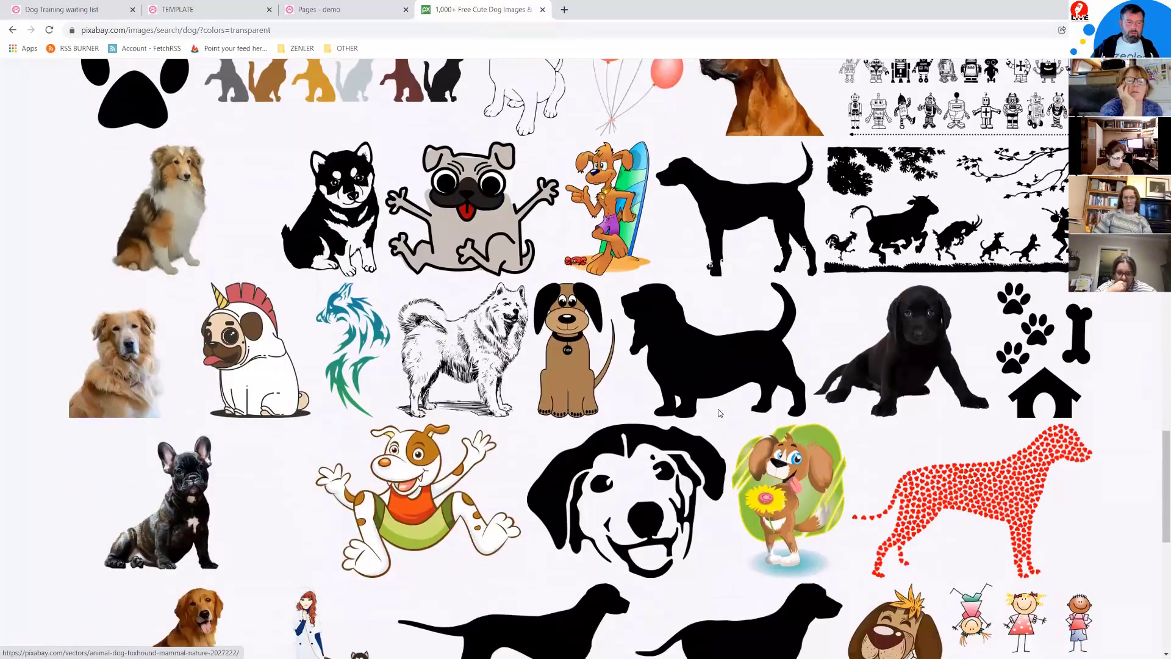
scroll(720, 414, up, 20)
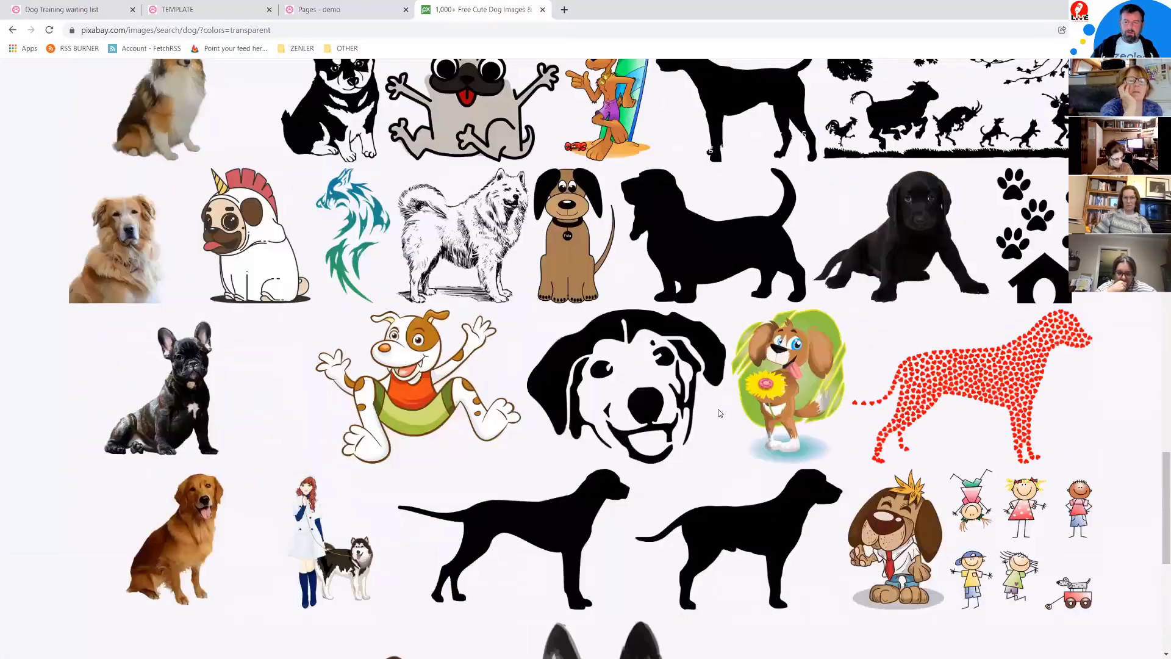
scroll(719, 414, up, 15)
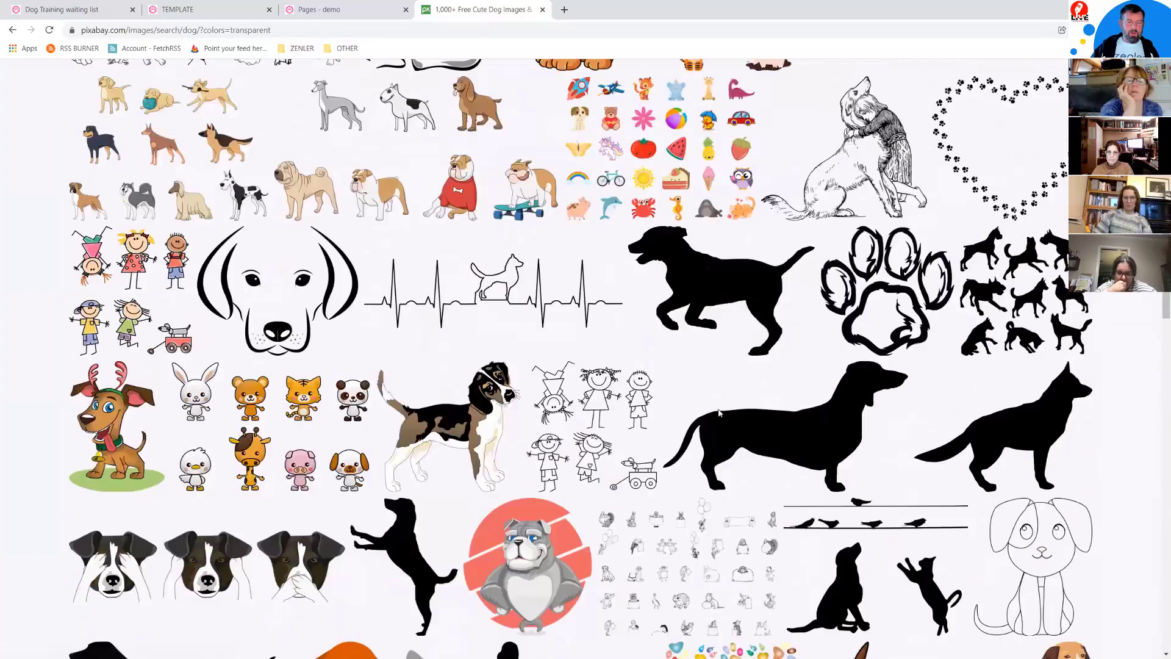
scroll(720, 414, up, 8)
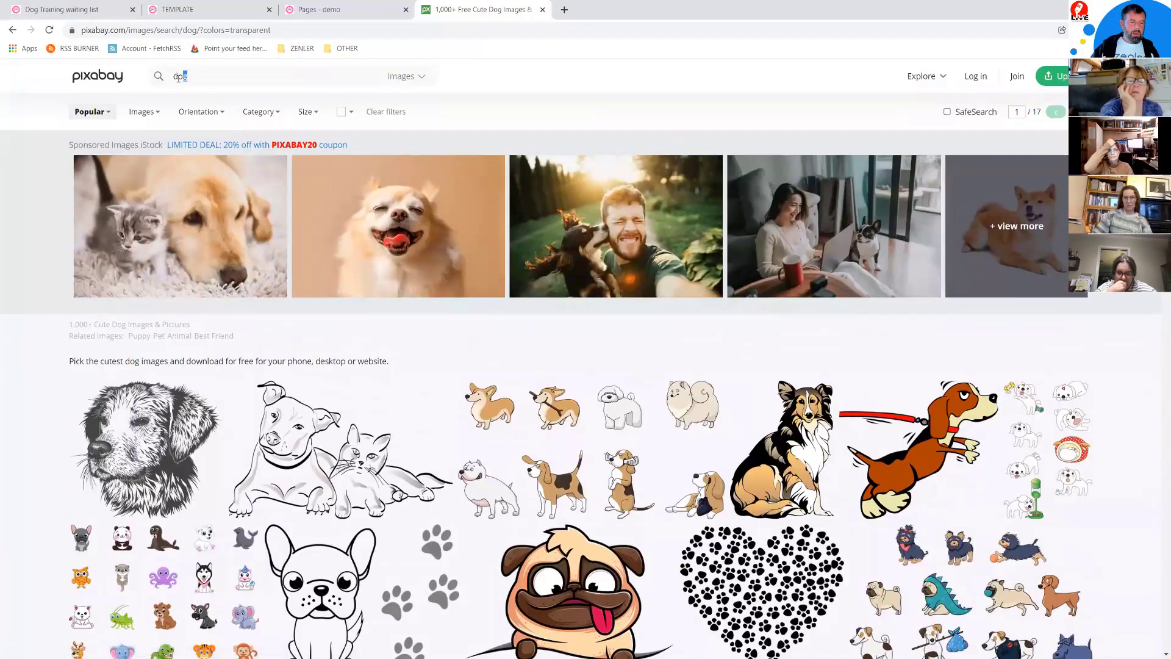
Step: Search Pixabay for puppy and filter the results to transparent backgrounds
text(puppy)
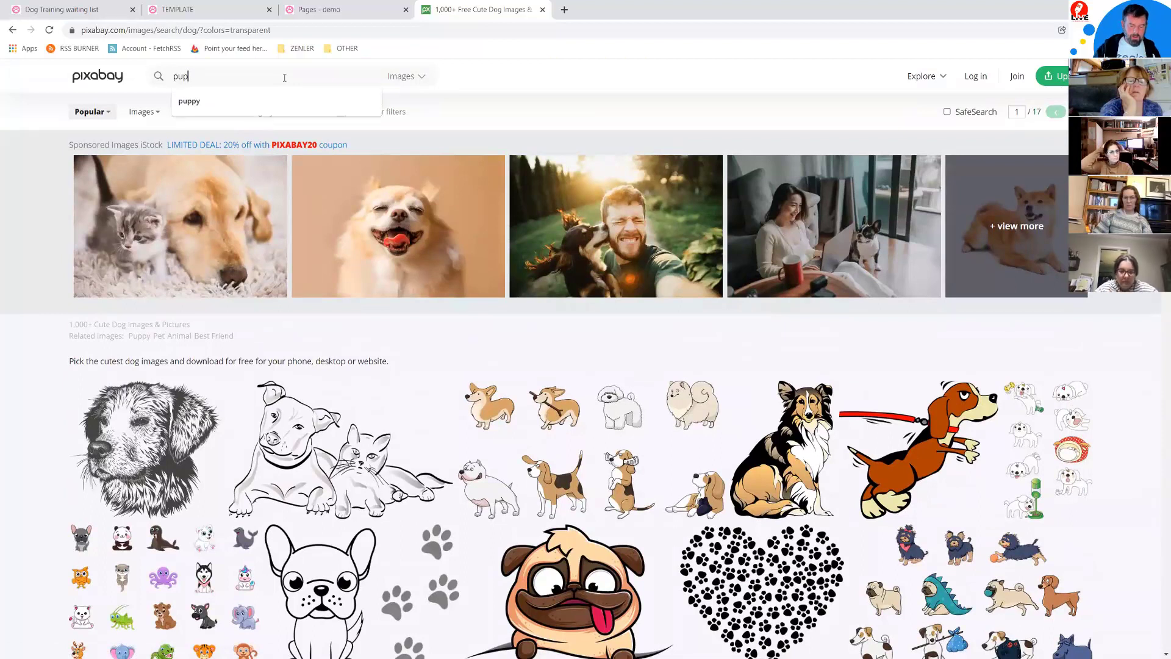
key(Return)
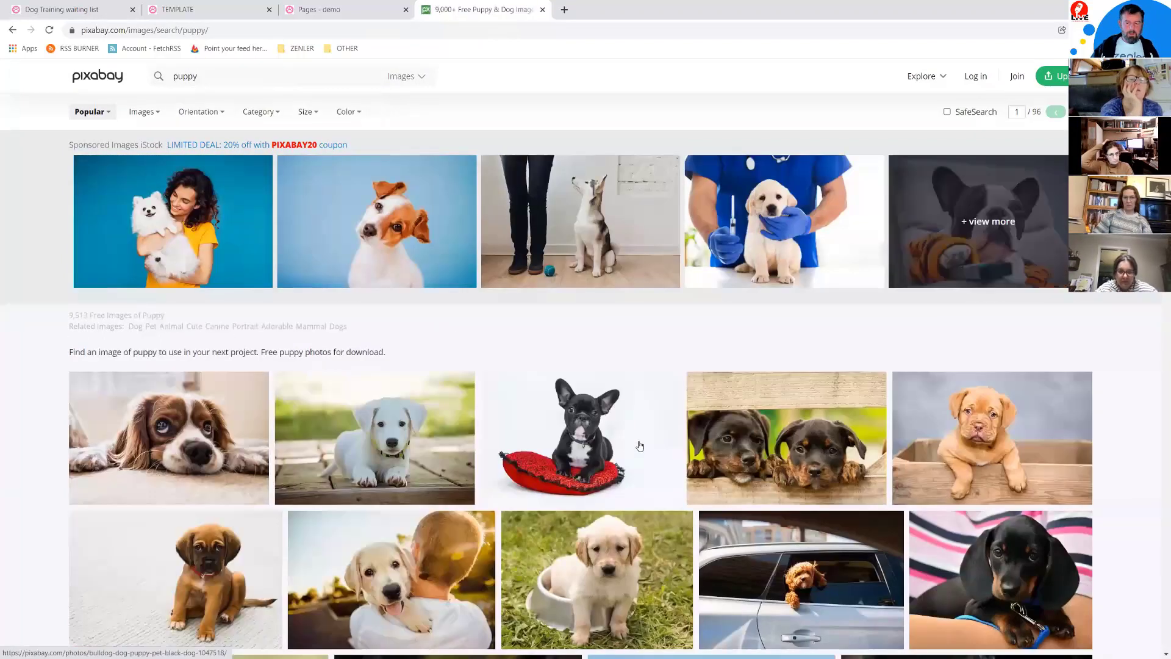
scroll(638, 445, down, 3)
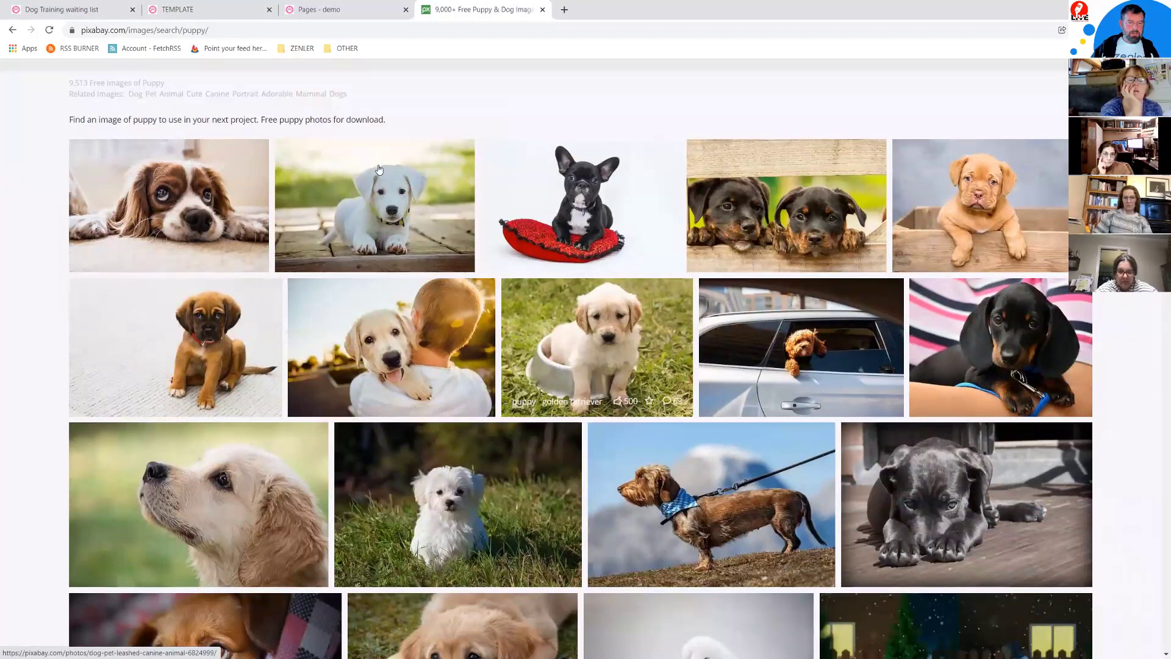
scroll(378, 169, up, 4)
click(359, 114)
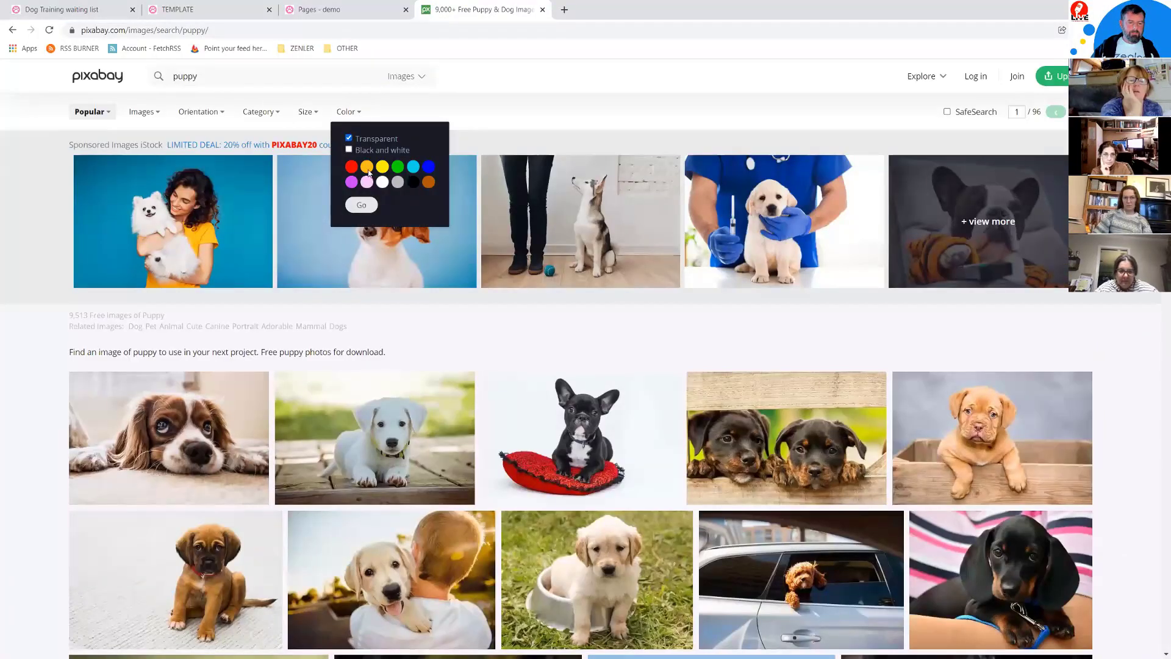
click(362, 205)
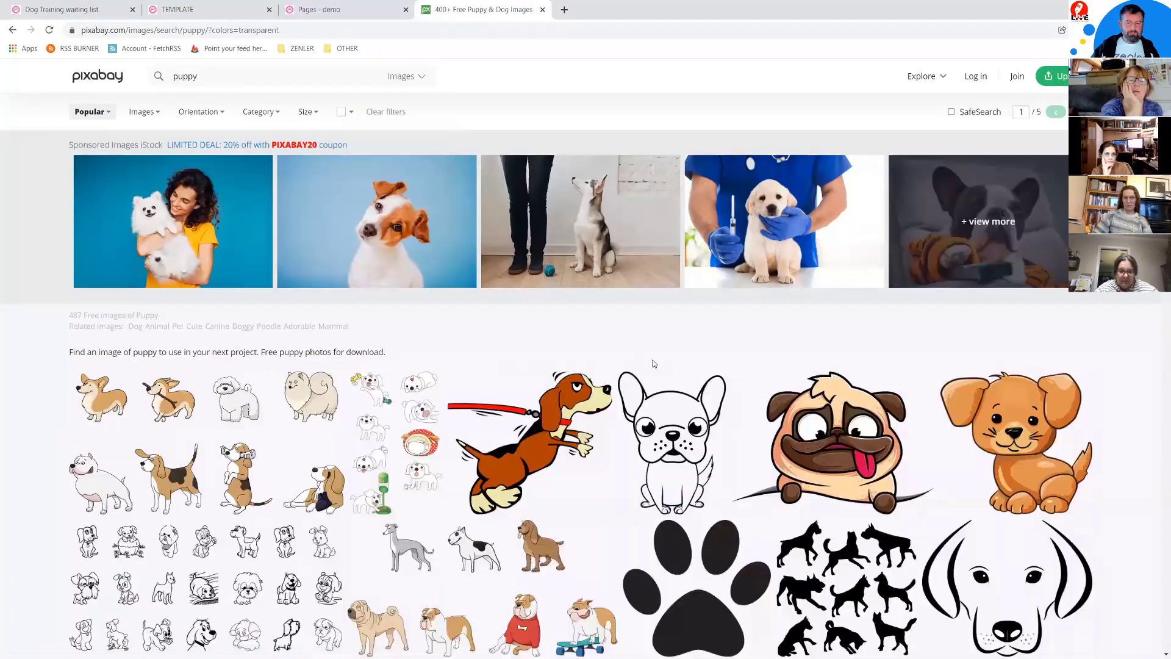
scroll(653, 364, down, 2)
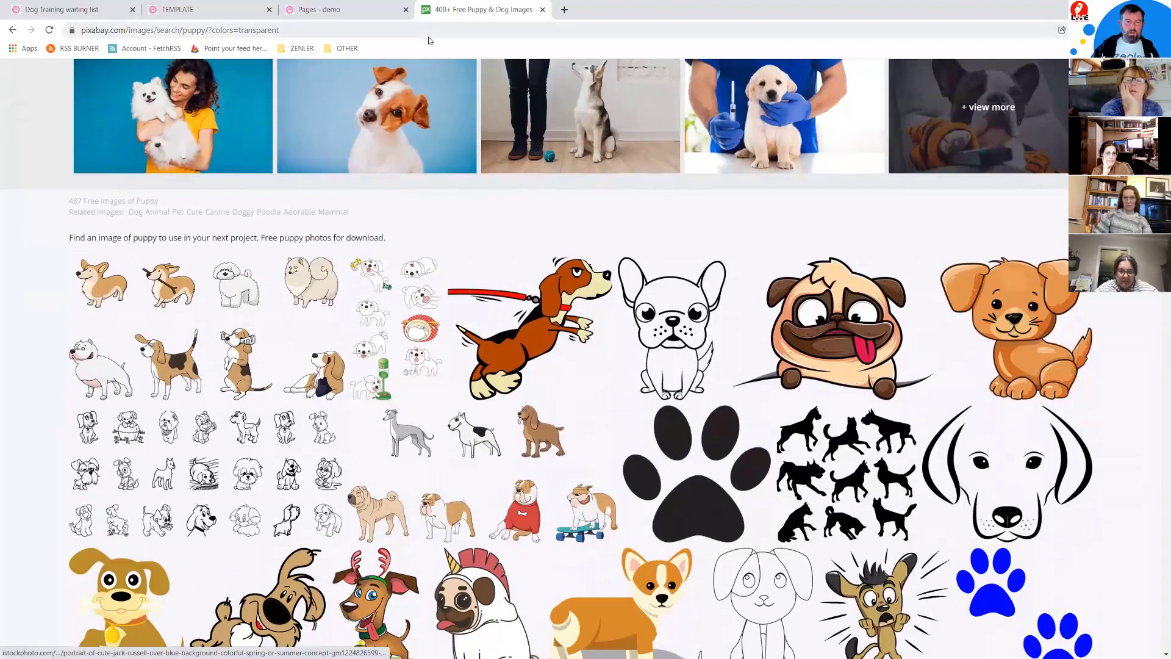
Step: Check the Pages, waiting list and template tabs, then browse further puppy cartoon results
click(329, 10)
click(69, 11)
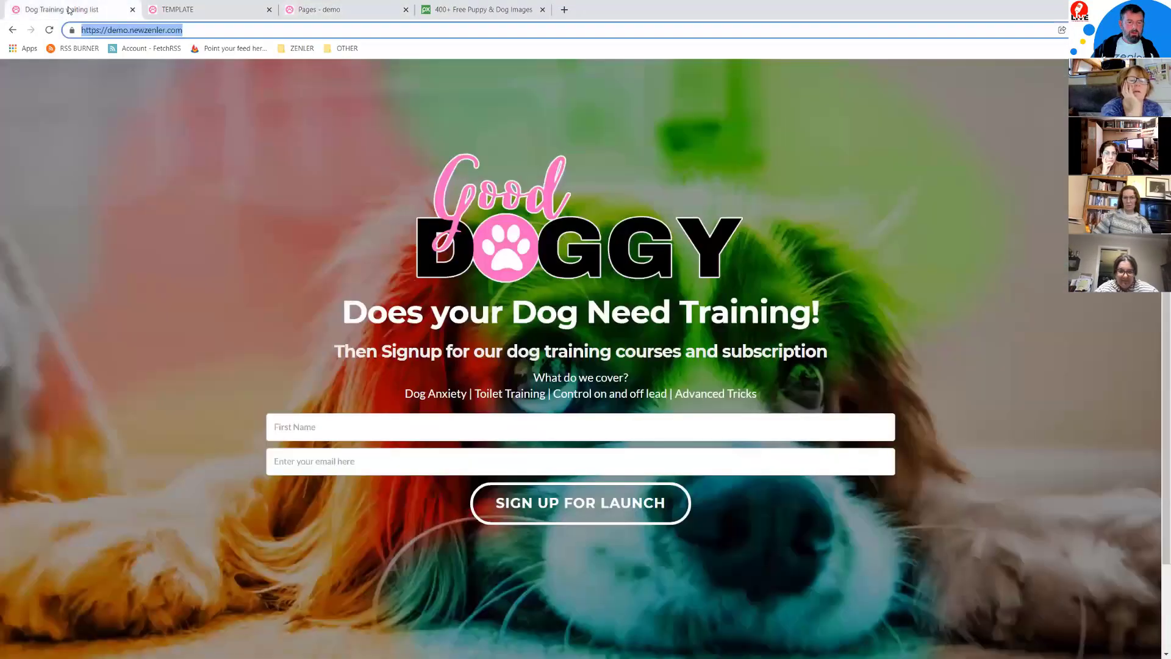
click(175, 9)
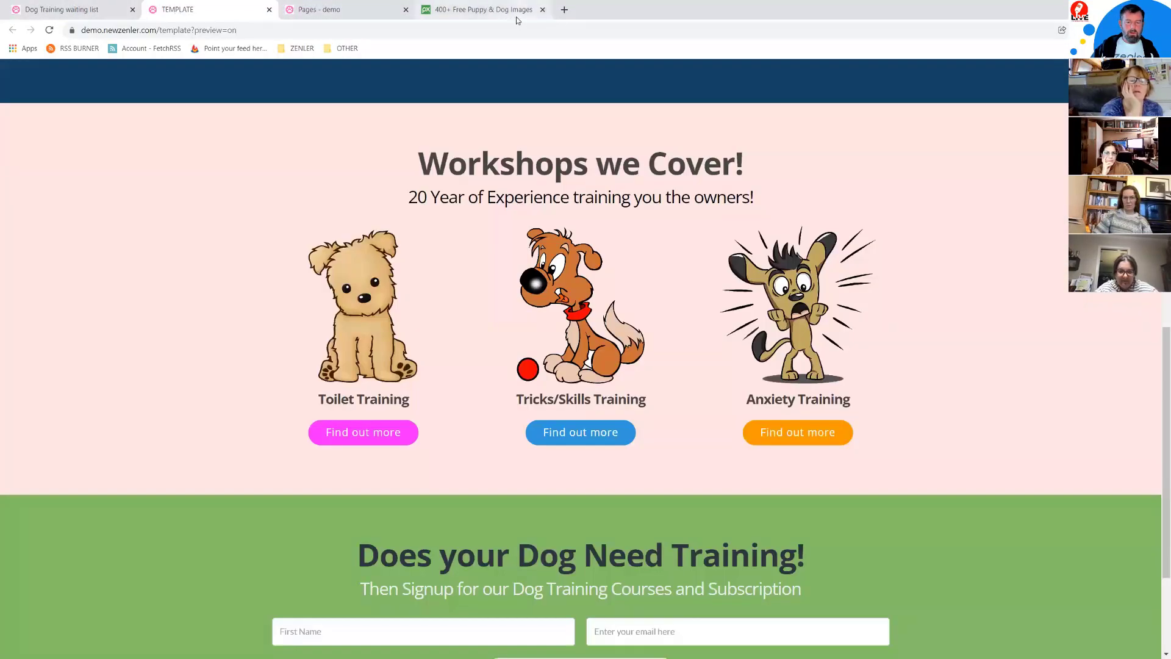
click(478, 10)
scroll(717, 394, down, 5)
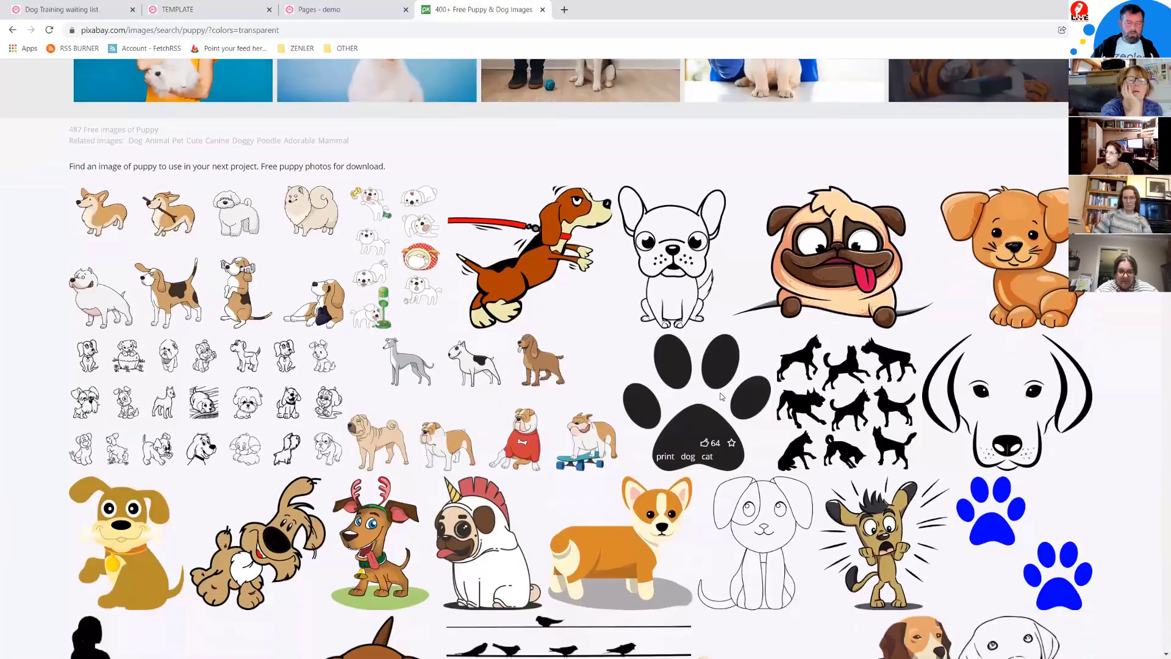
scroll(717, 394, down, 3)
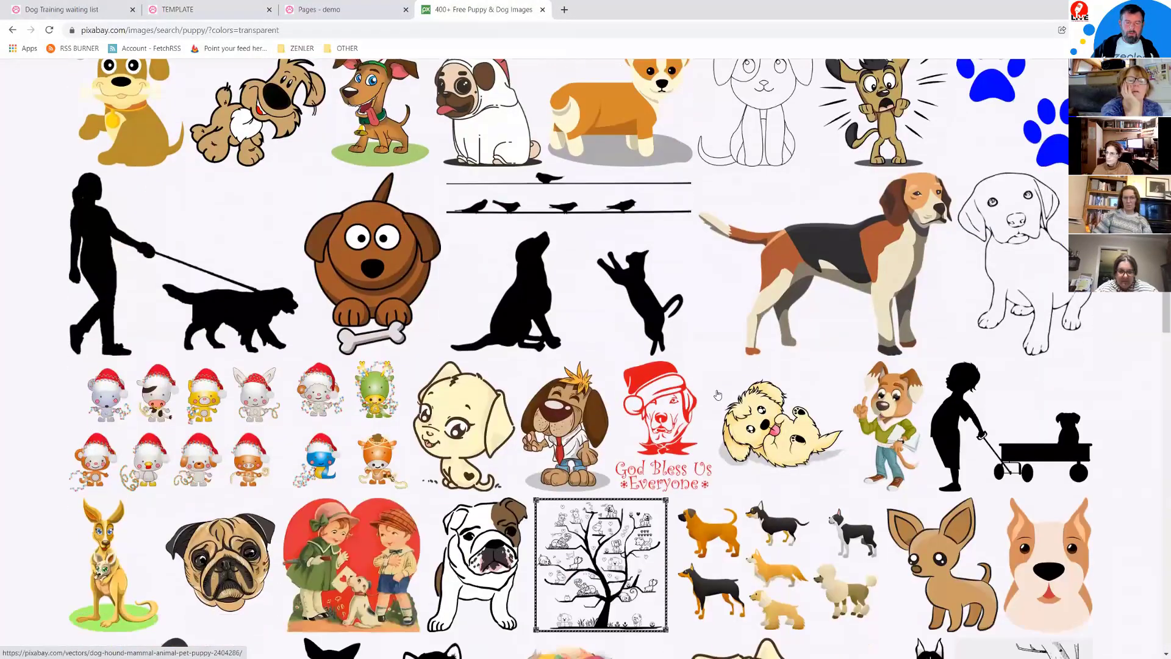
scroll(718, 394, down, 4)
scroll(717, 394, down, 4)
scroll(162, 345, down, 1)
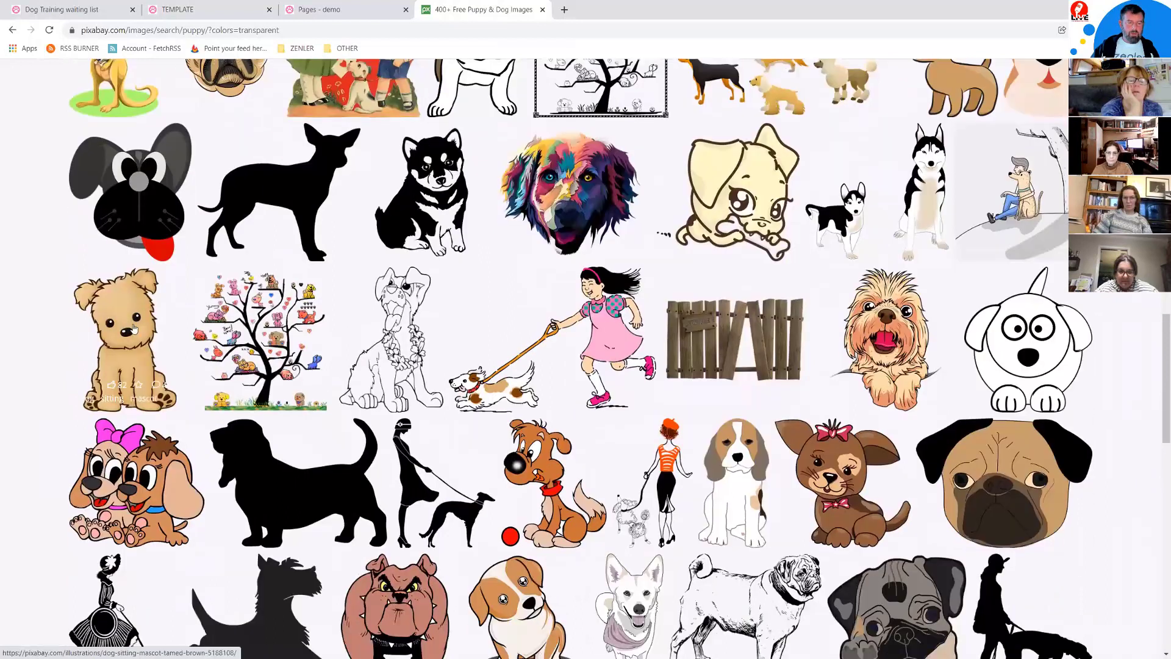
Step: Download the tan Dog Sitting Mascot puppy as a 997×1280 PNG and reposition the Downloads window
click(121, 327)
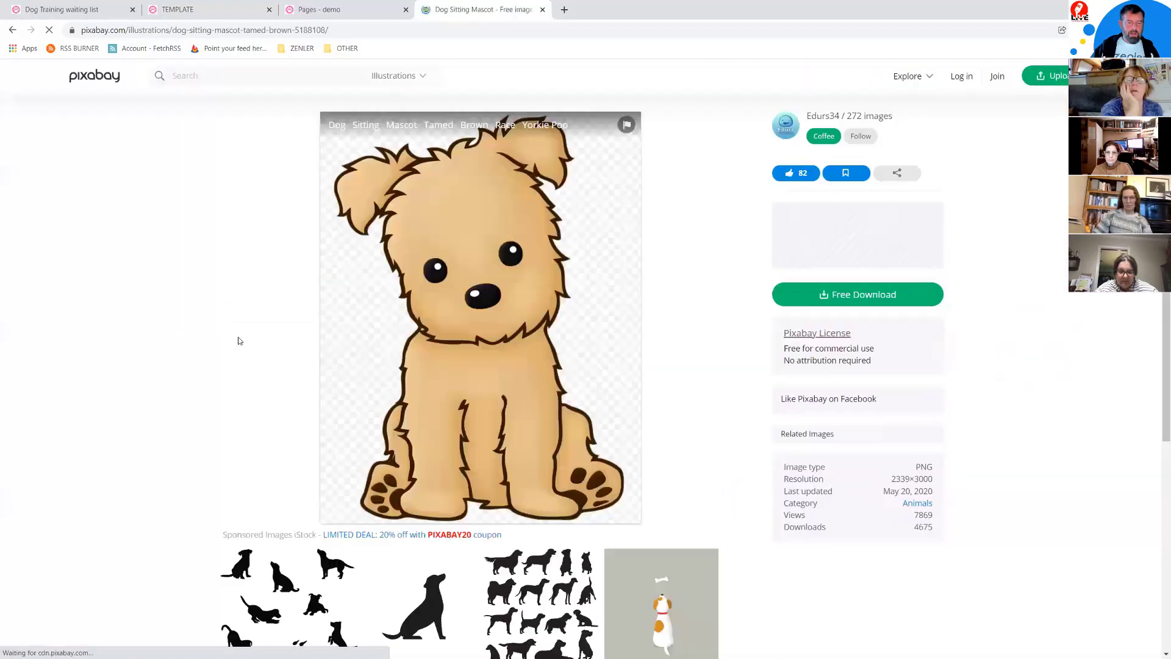
click(833, 296)
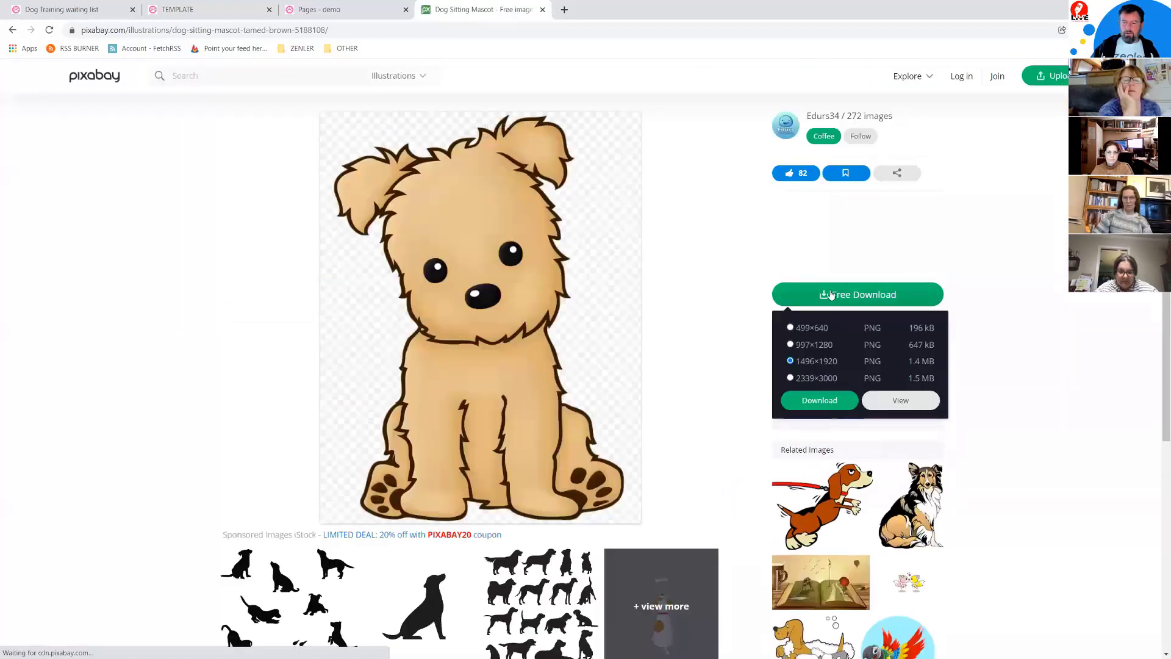
click(791, 346)
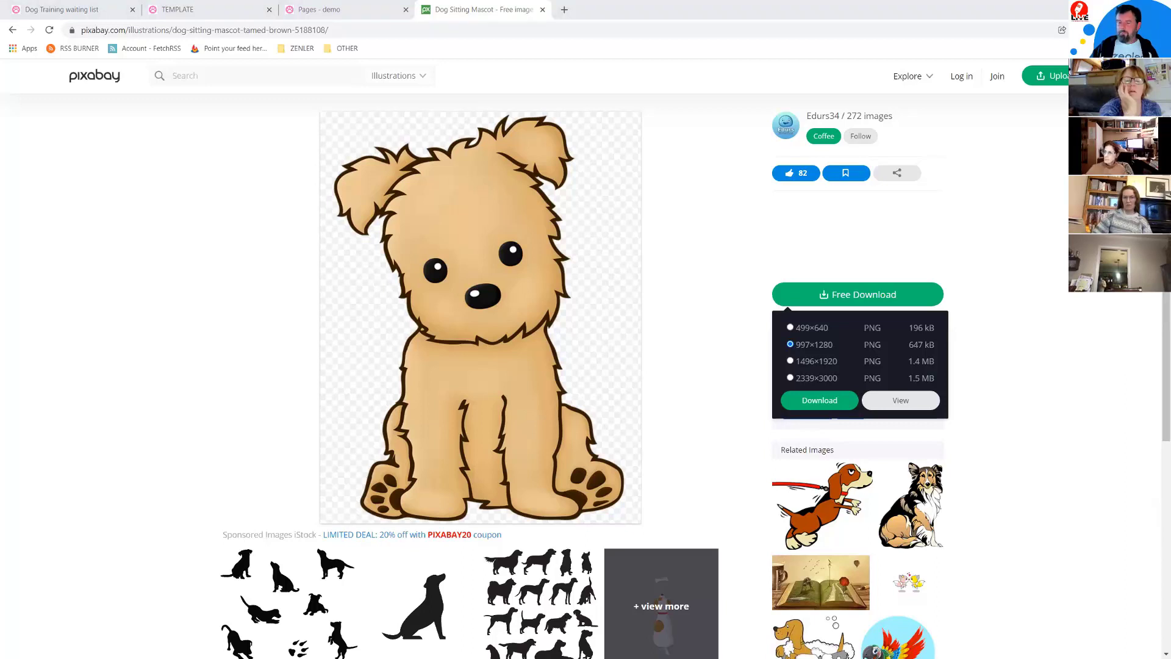
drag(1170, 89, 676, 90)
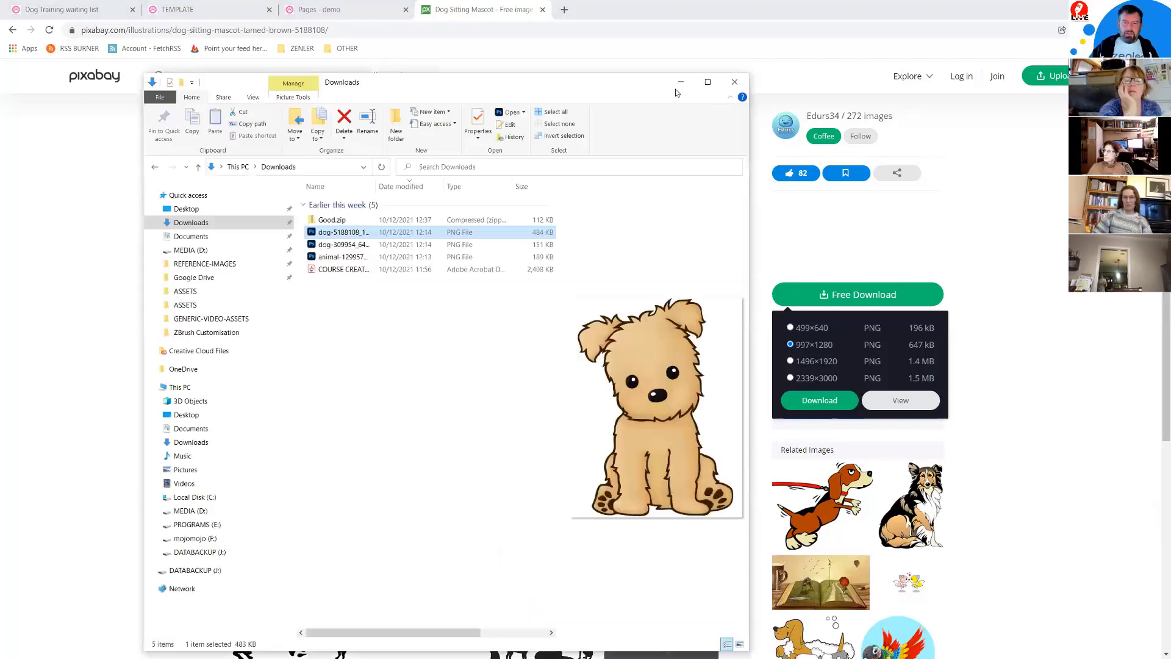
Step: Maximize Downloads with a wide preview pane, compare the dog PNGs, then return to Chrome
click(708, 82)
drag(978, 248, 628, 248)
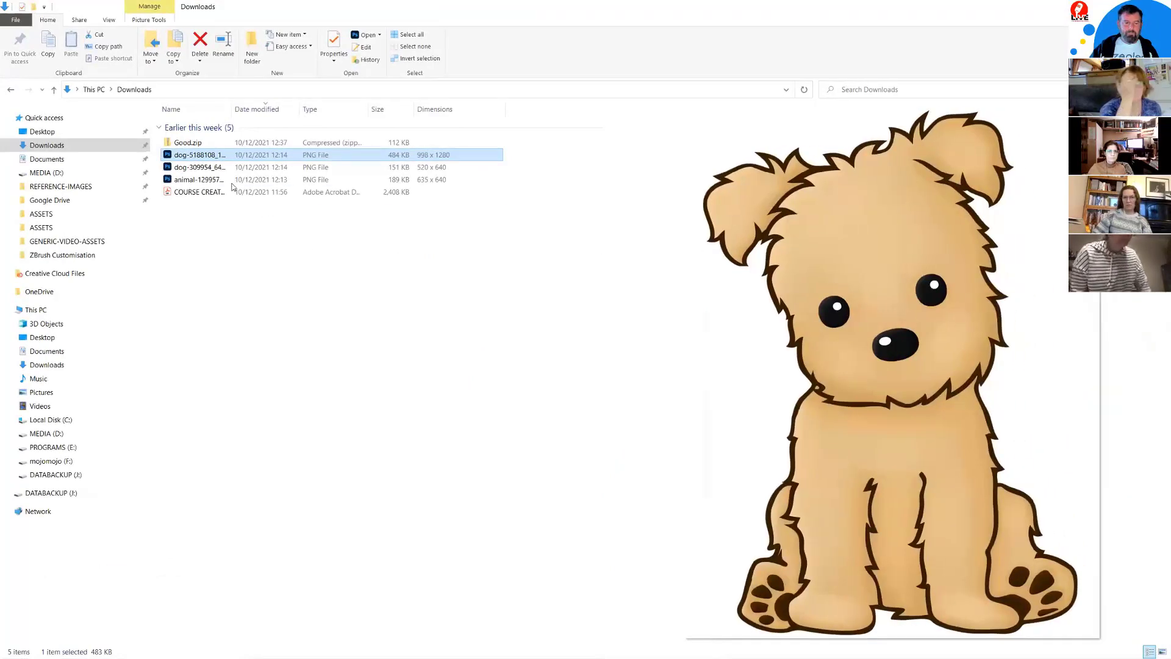
click(194, 169)
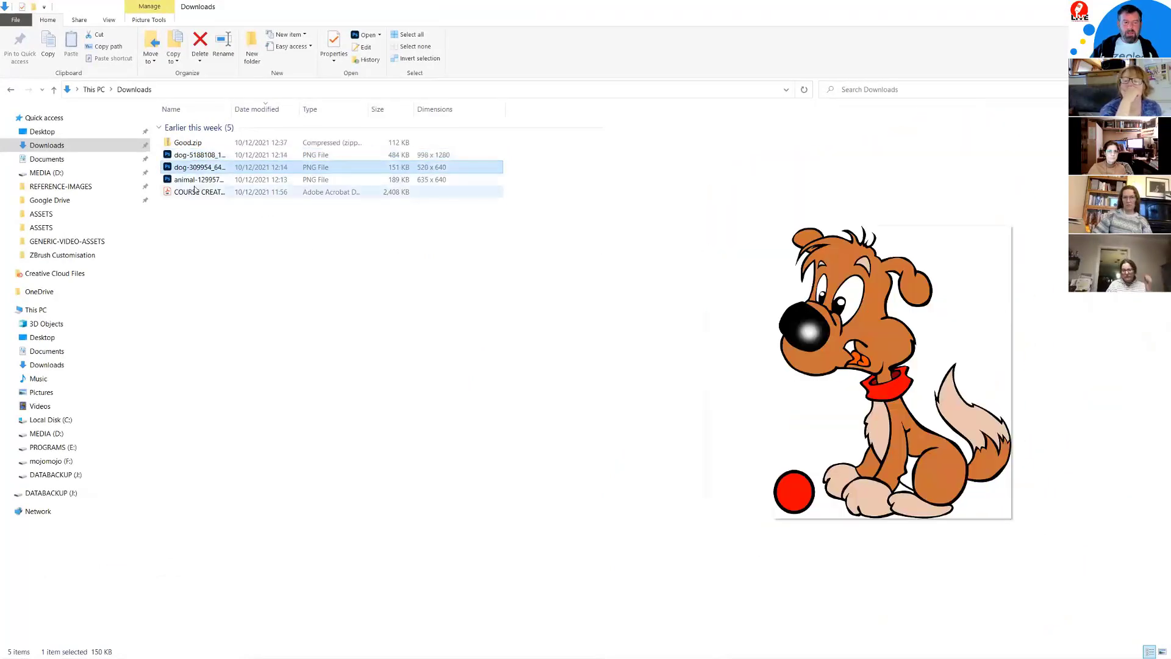
click(195, 182)
click(195, 169)
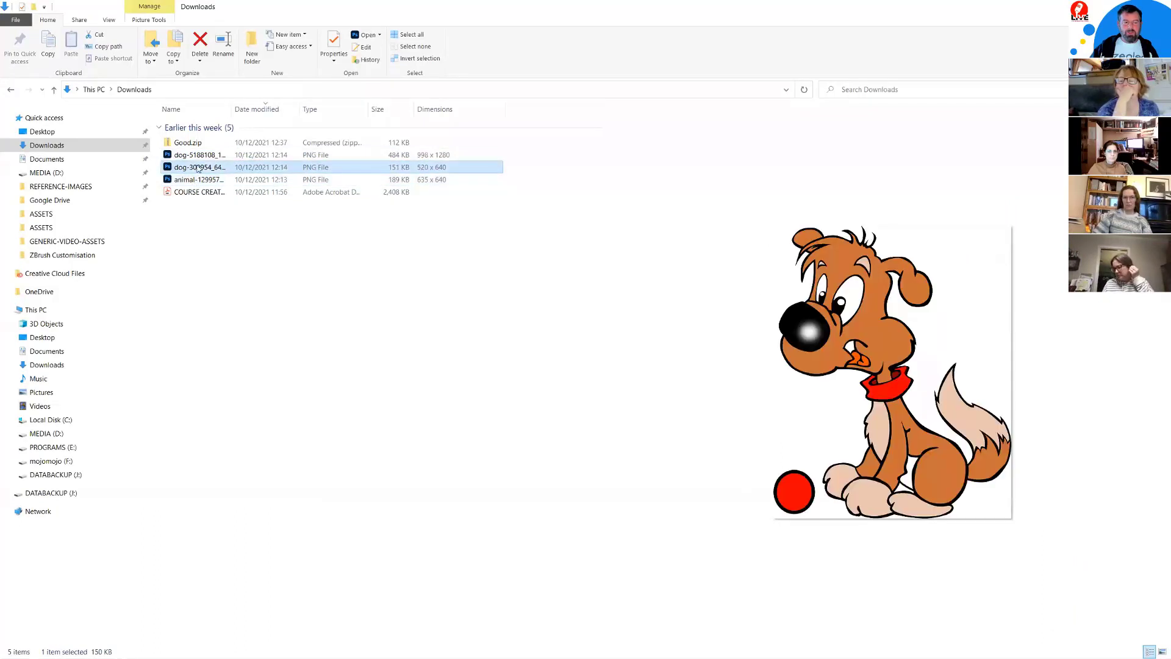
click(196, 158)
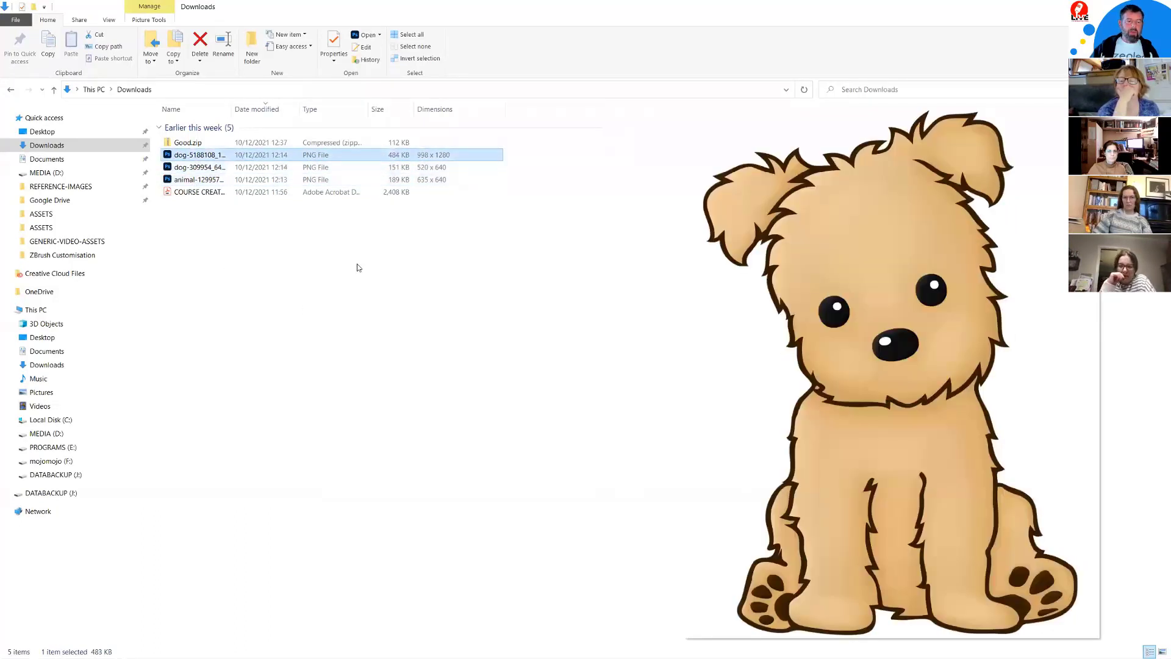
click(193, 182)
click(197, 168)
click(202, 156)
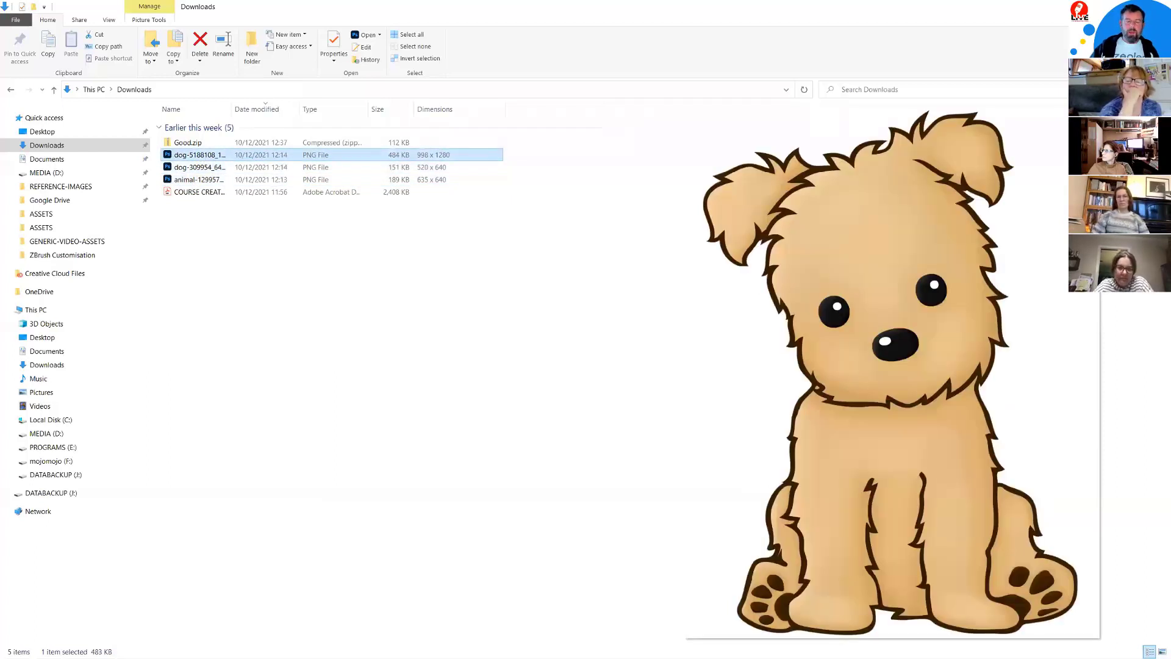
key(alt+Tab)
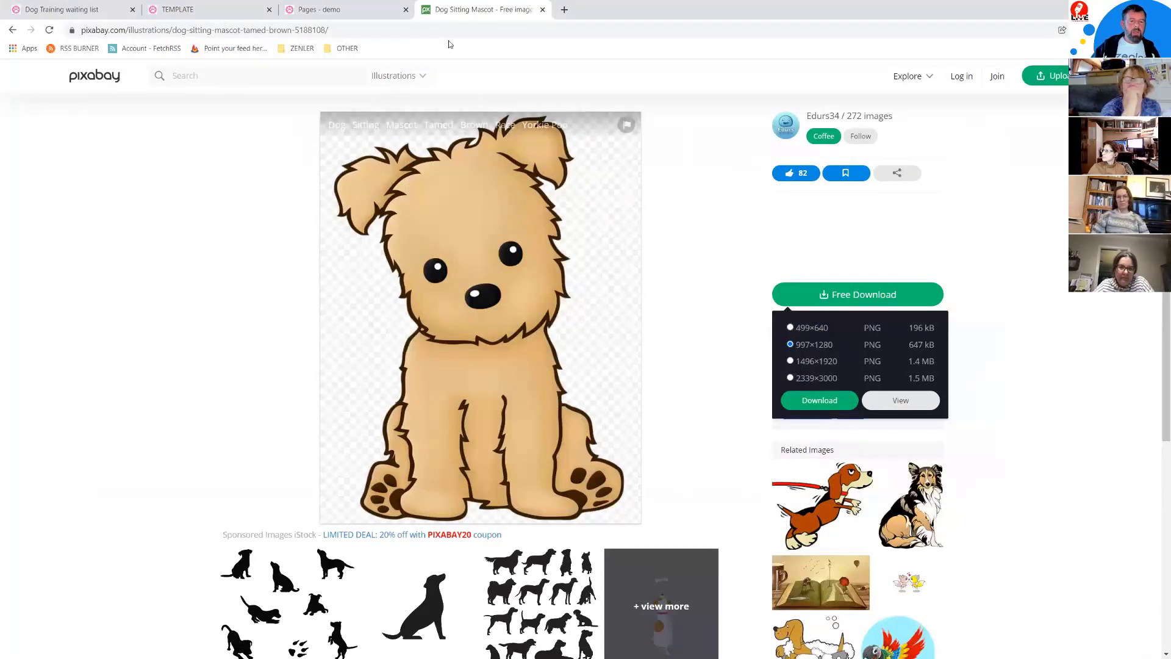
Step: Close the Pixabay tab, review the TEMPLATE preview's Mission Statement, then close that preview
click(541, 10)
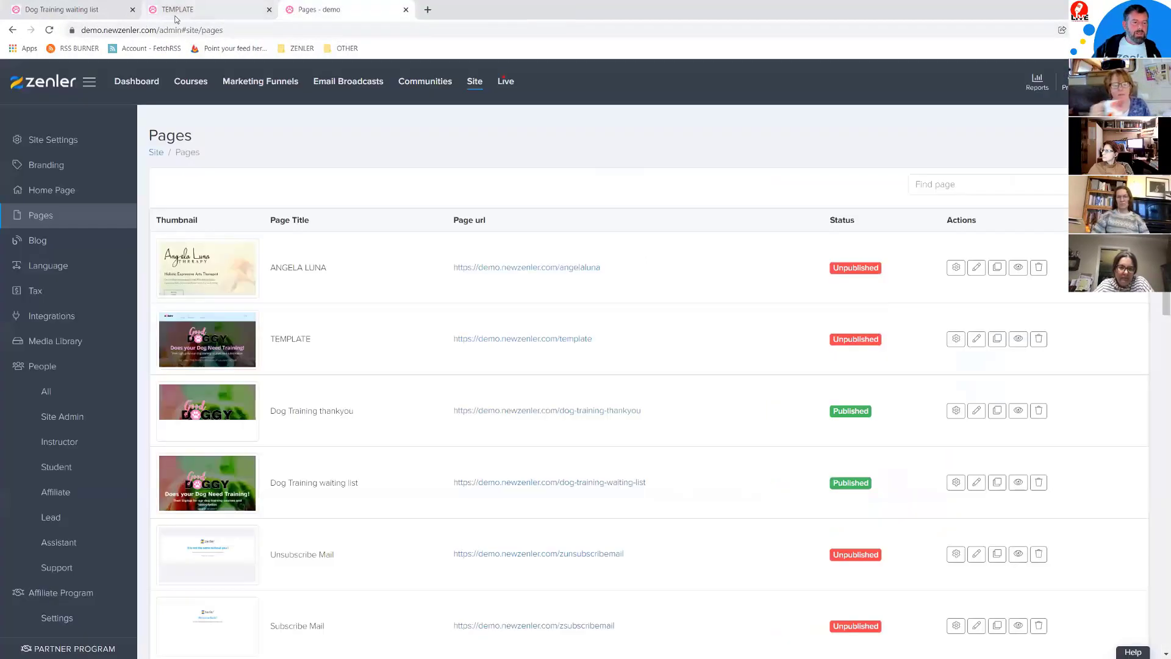
click(176, 18)
scroll(753, 378, down, 3)
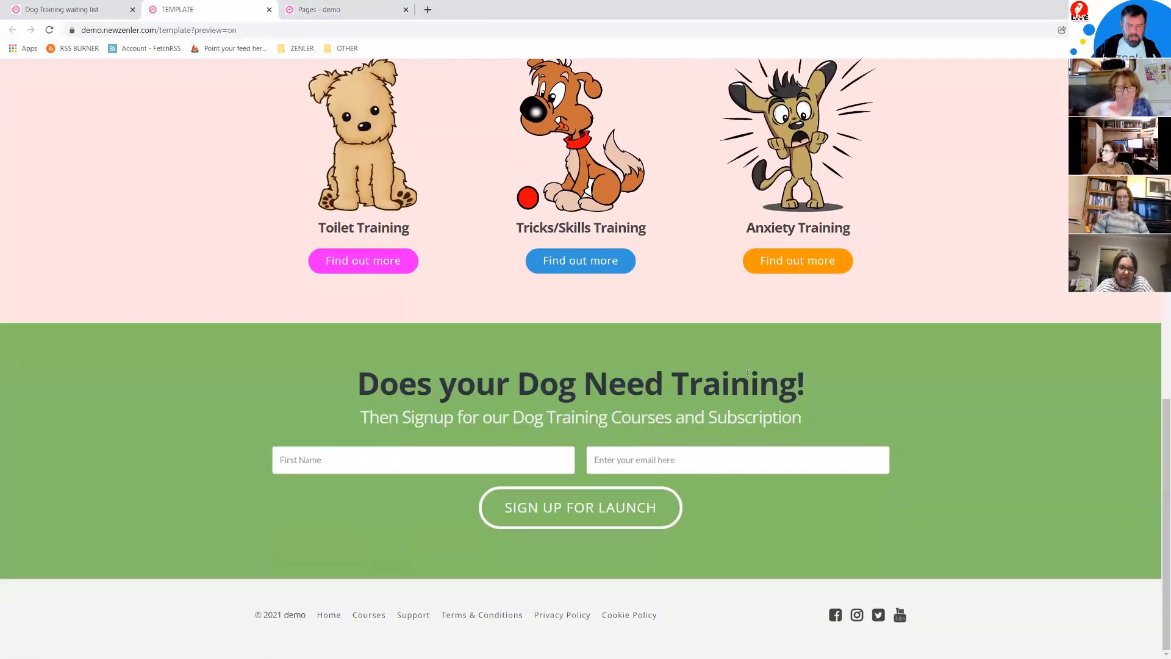
scroll(568, 444, up, 15)
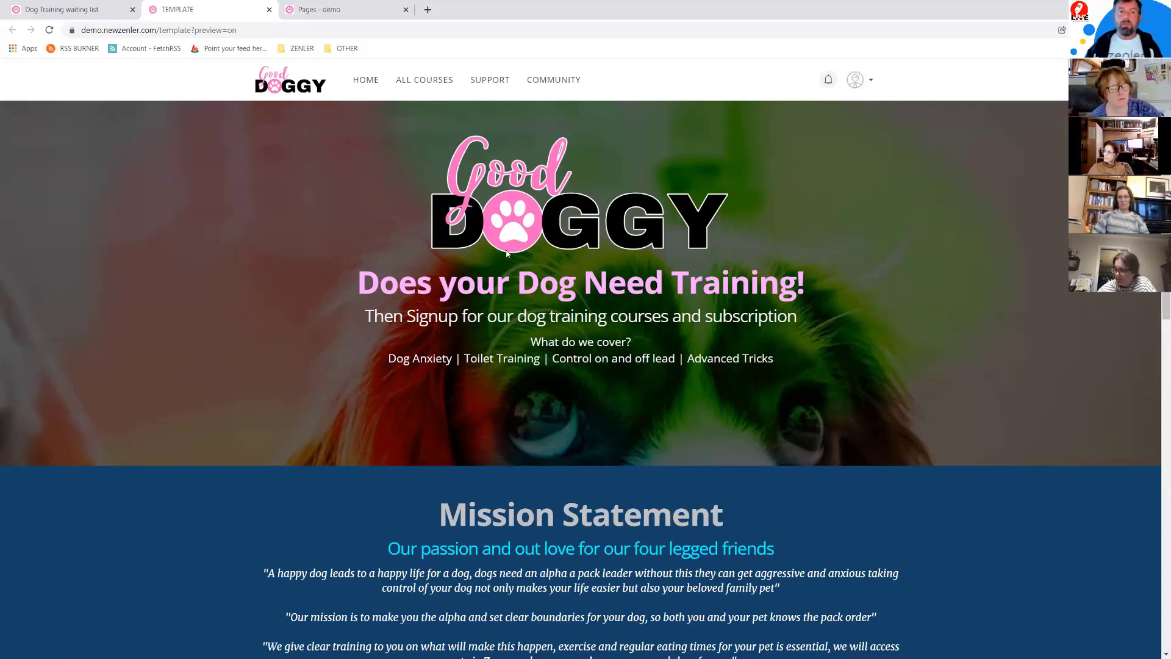
scroll(663, 393, down, 2)
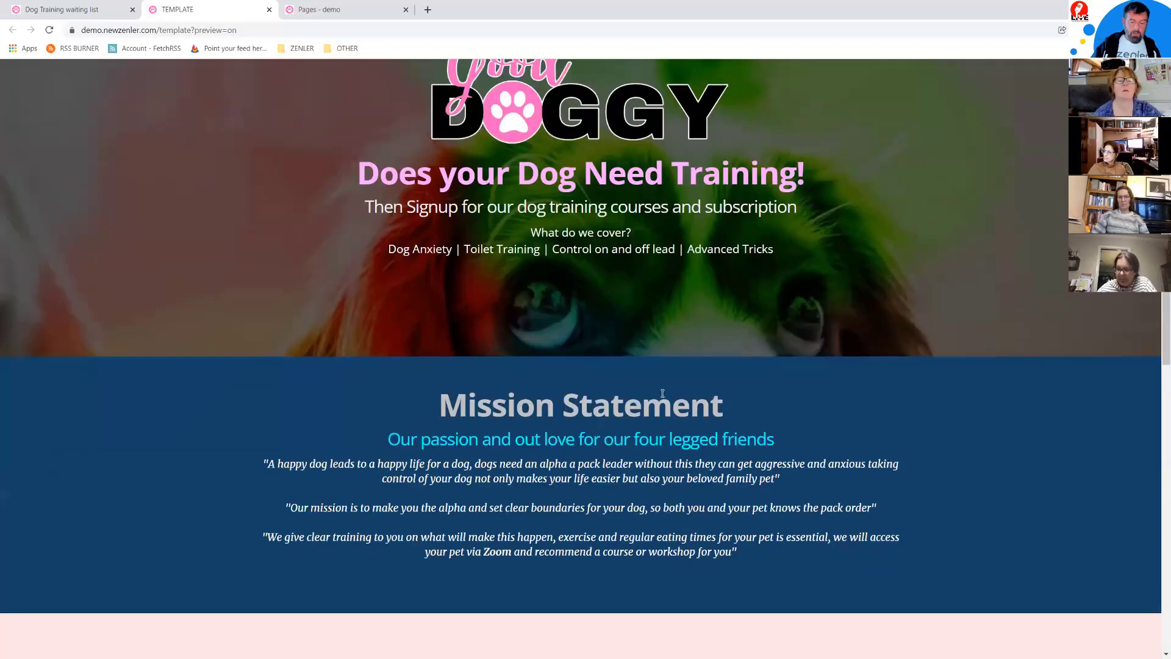
scroll(662, 394, down, 7)
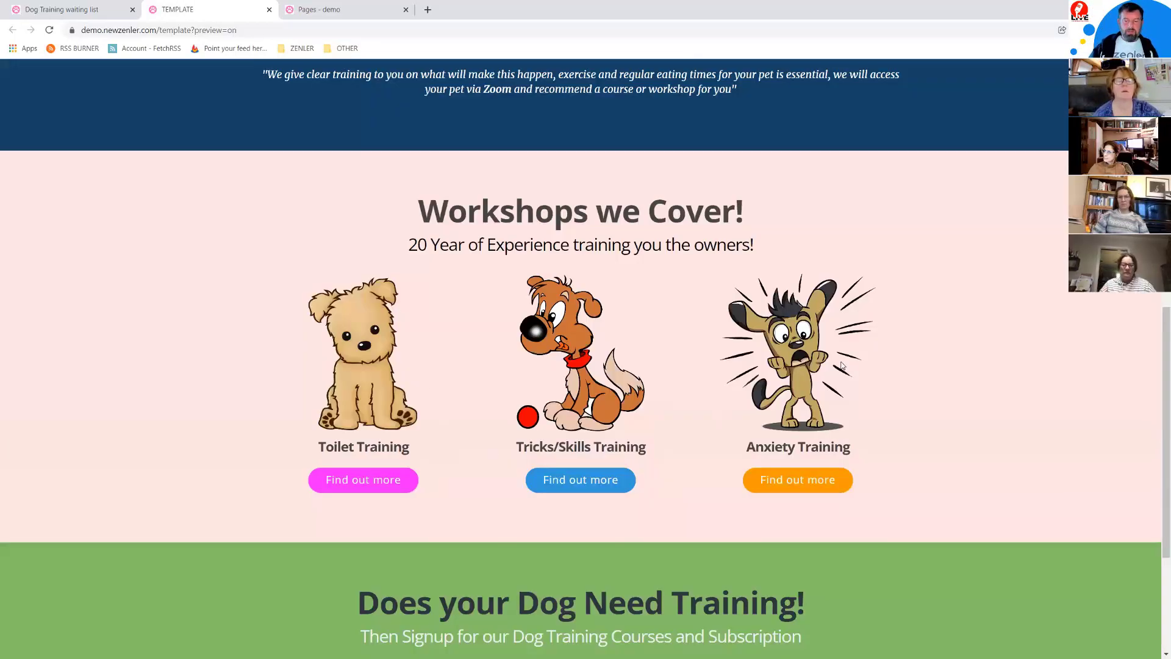
scroll(980, 418, up, 5)
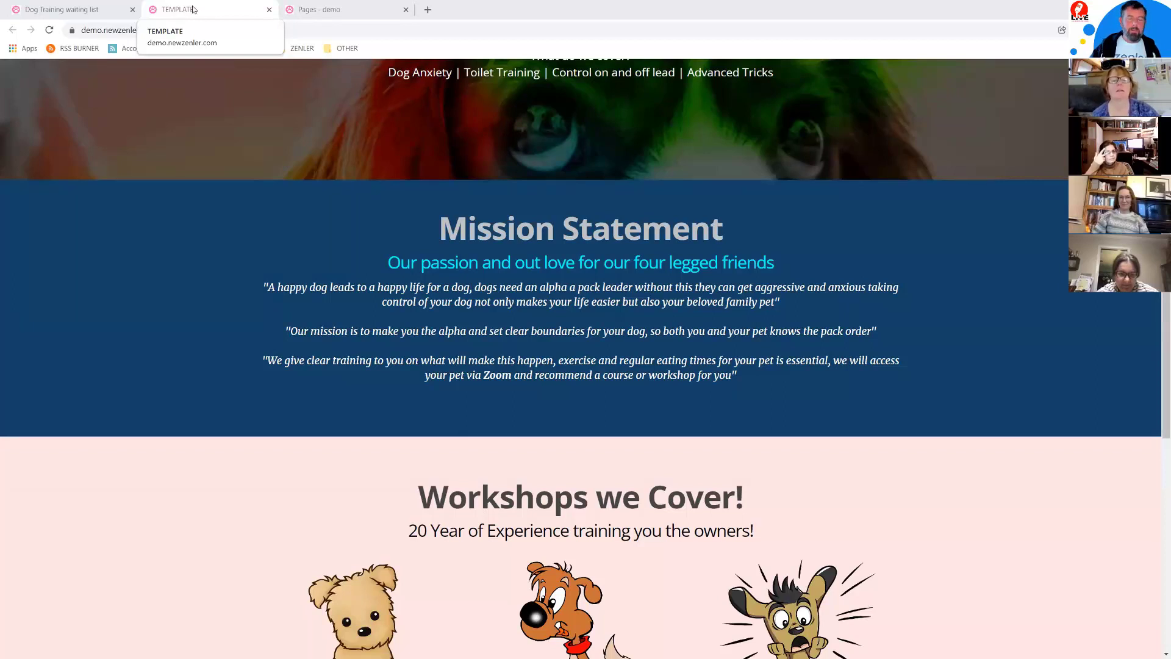
click(194, 10)
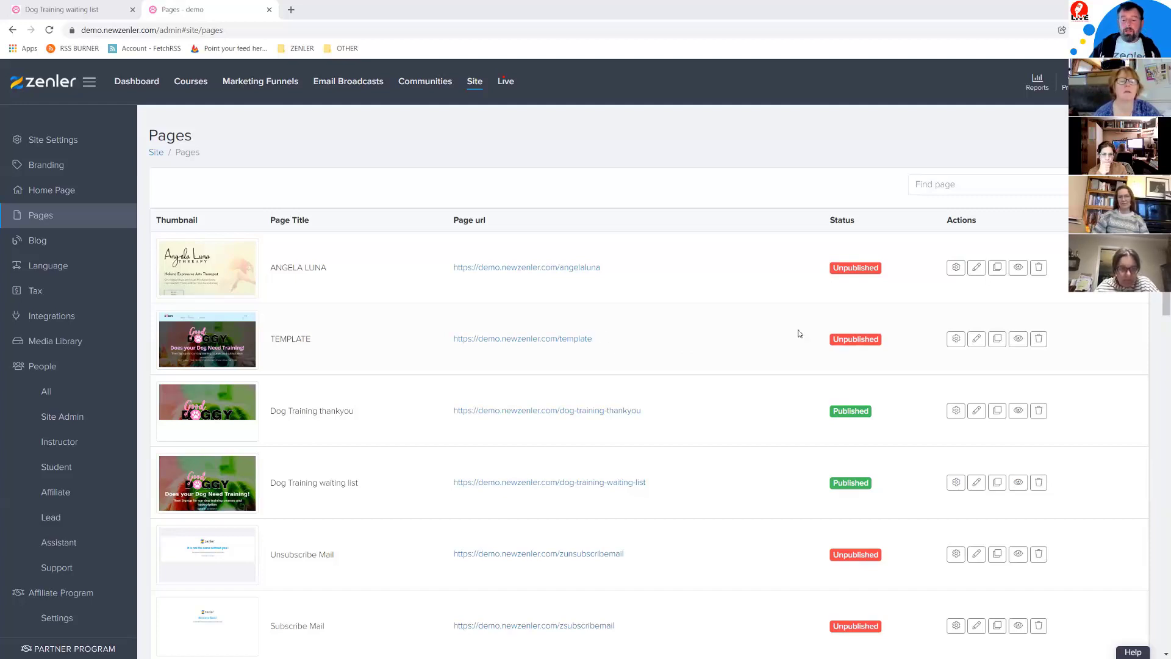
Step: Copy the demo.newzenler.com/template address and load it logged out in a private window
drag(592, 339, 452, 339)
key(ctrl+c)
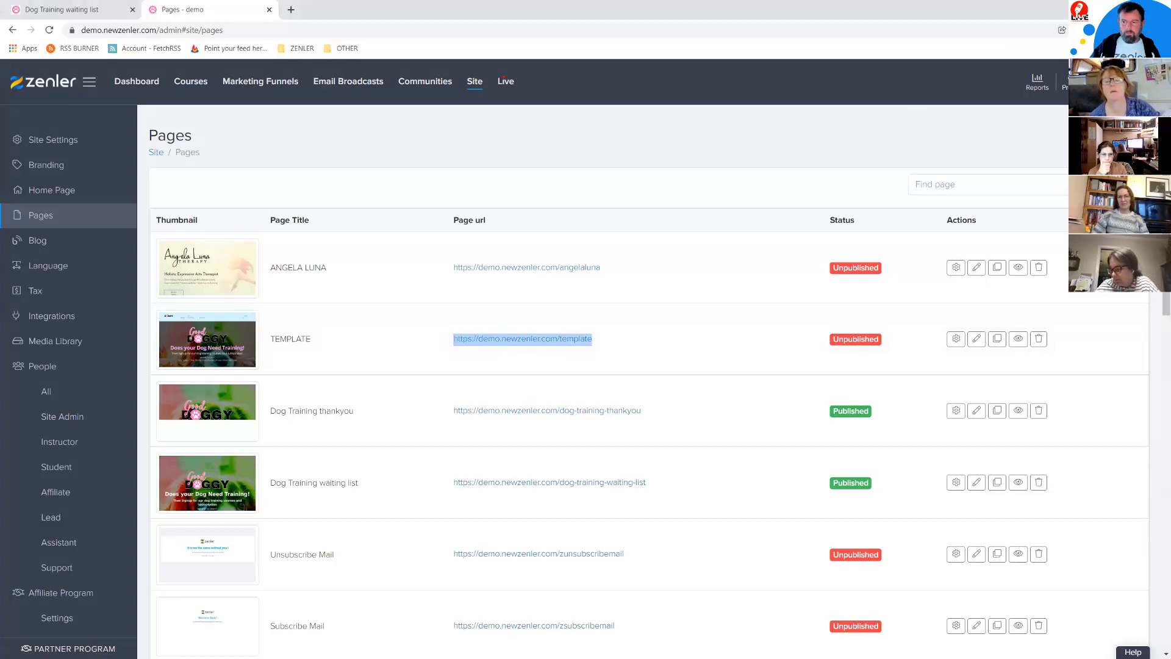
click(1159, 30)
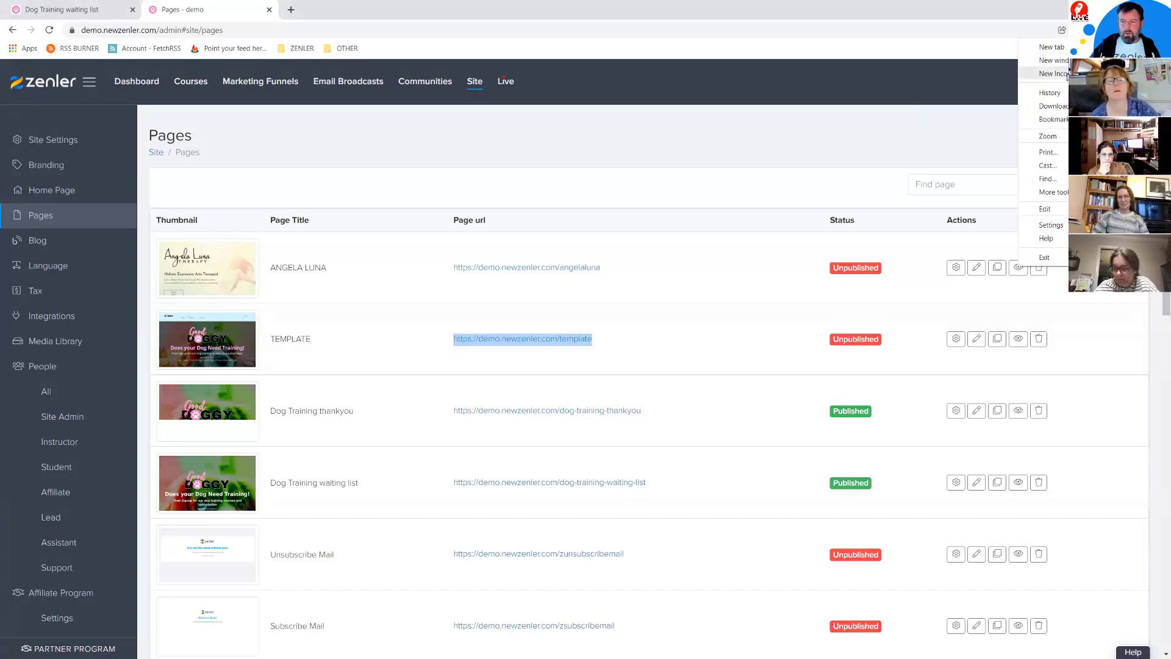
click(1054, 73)
key(ctrl+v)
key(Return)
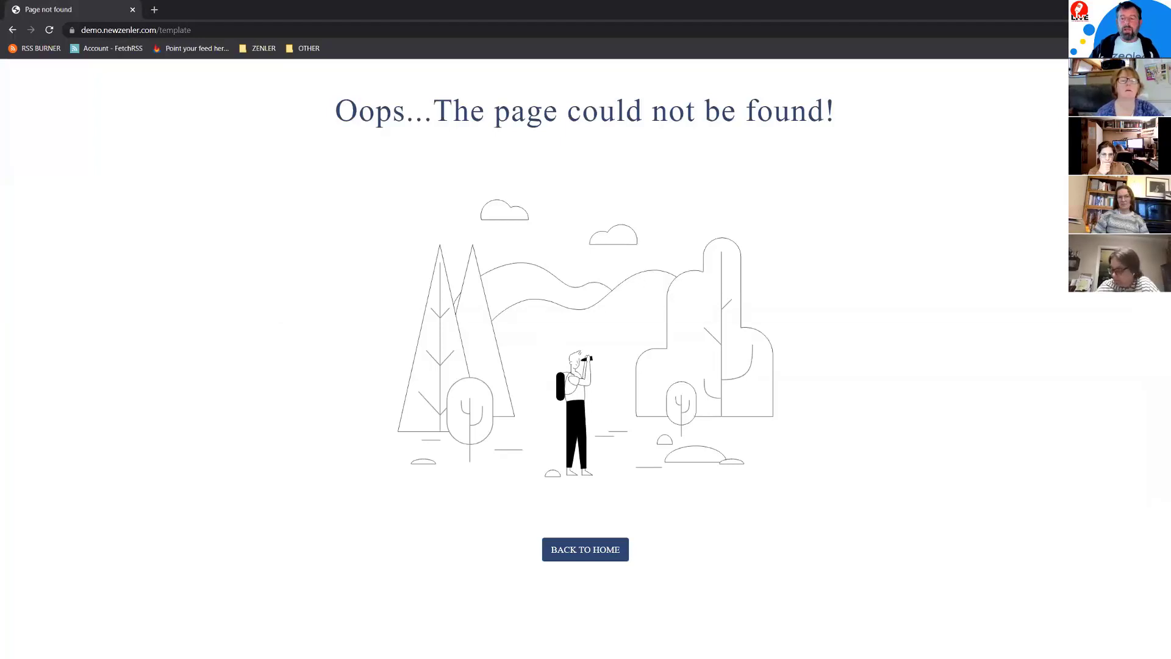
click(1157, 9)
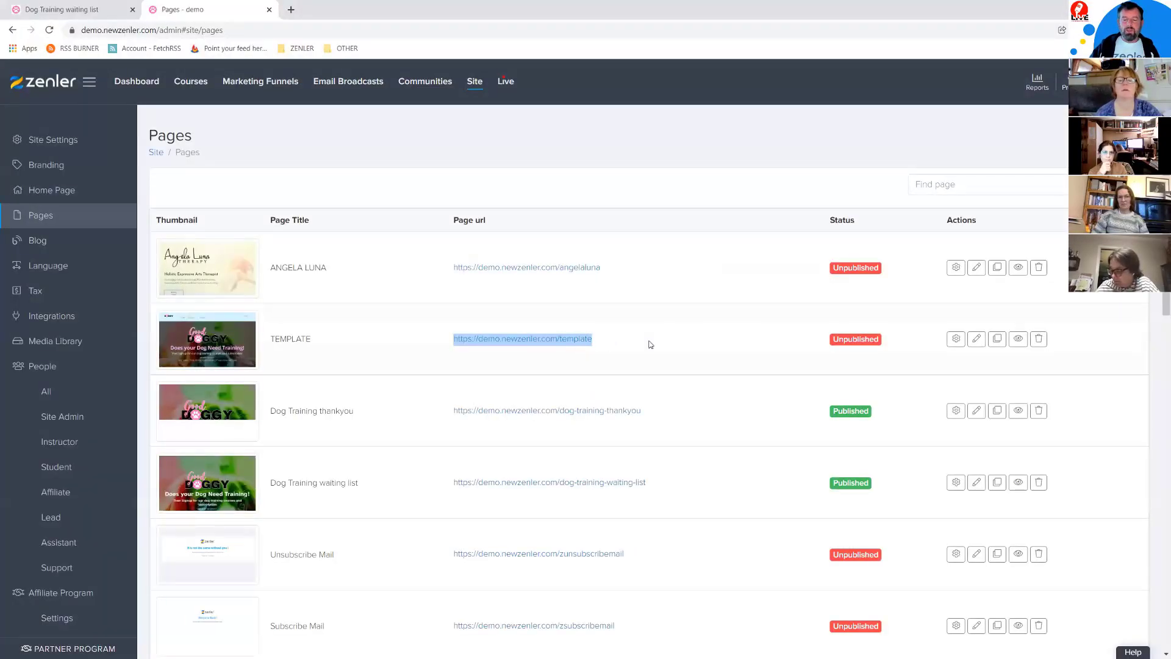
Step: View the live Good Doggy page, then open the TEMPLATE preview and copy its address
click(1017, 339)
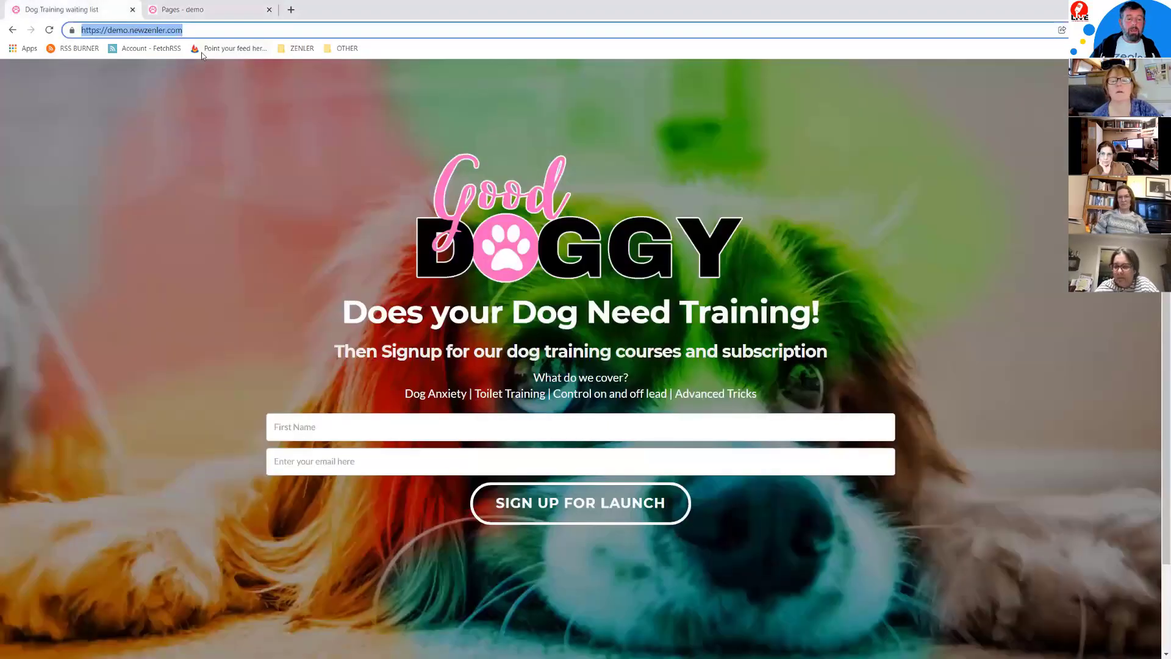
click(183, 9)
click(1016, 346)
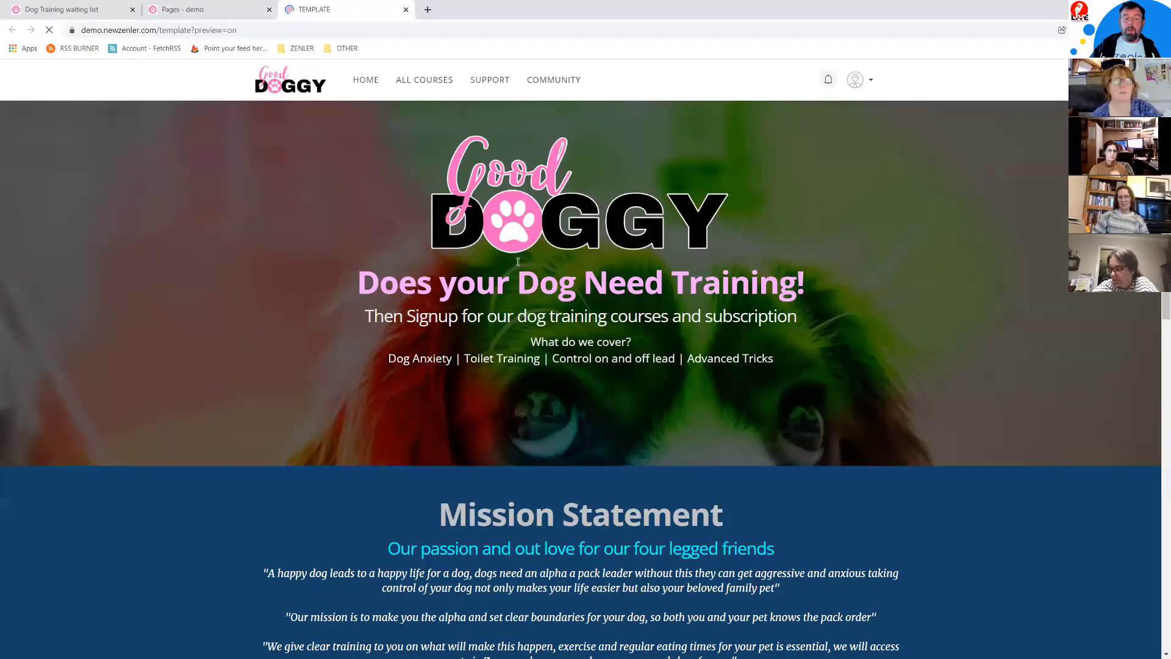
drag(195, 30, 240, 30)
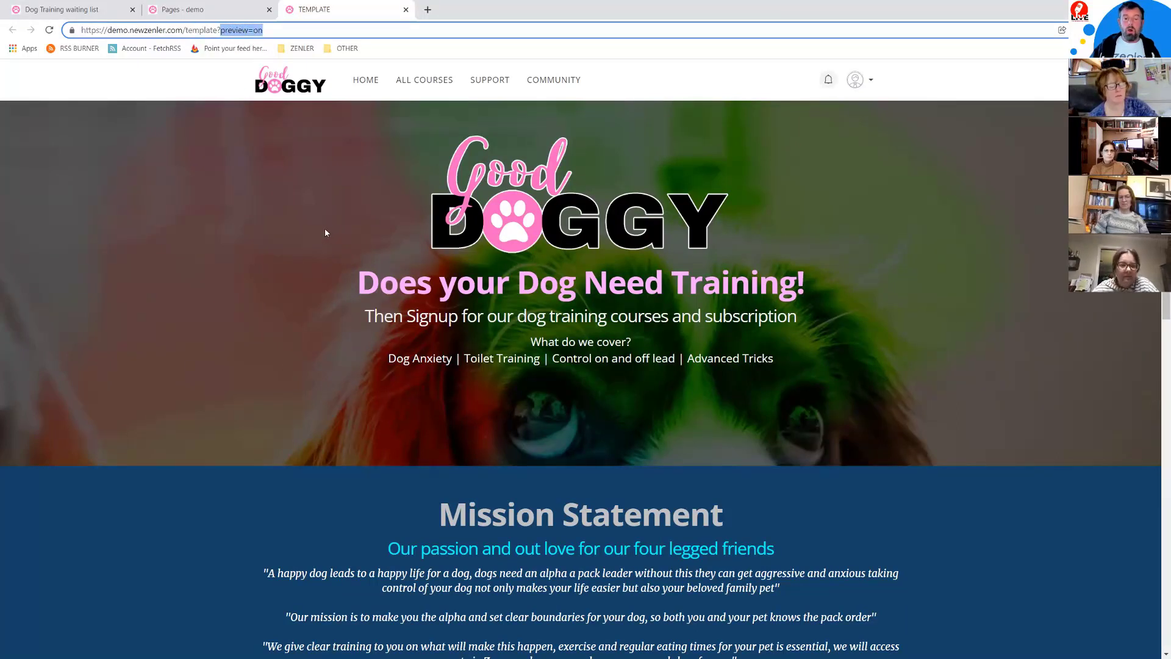
click(249, 30)
drag(272, 30, 79, 30)
key(ctrl+c)
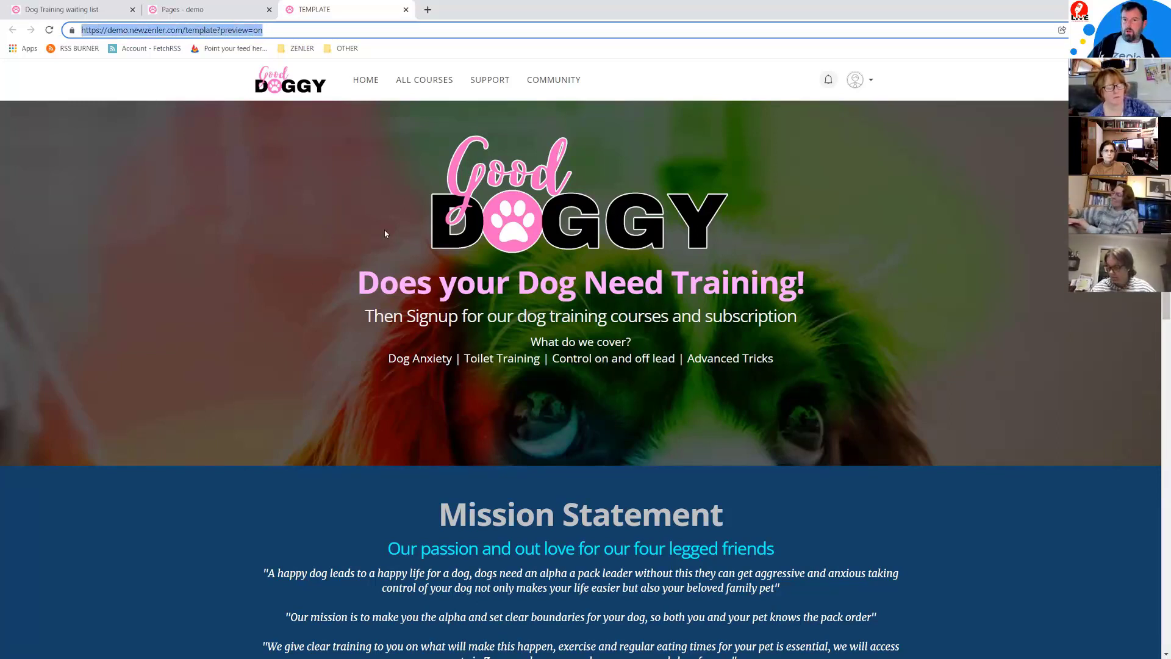
Step: Load the preview address in a private window, then return to the admin Pages list
click(1161, 30)
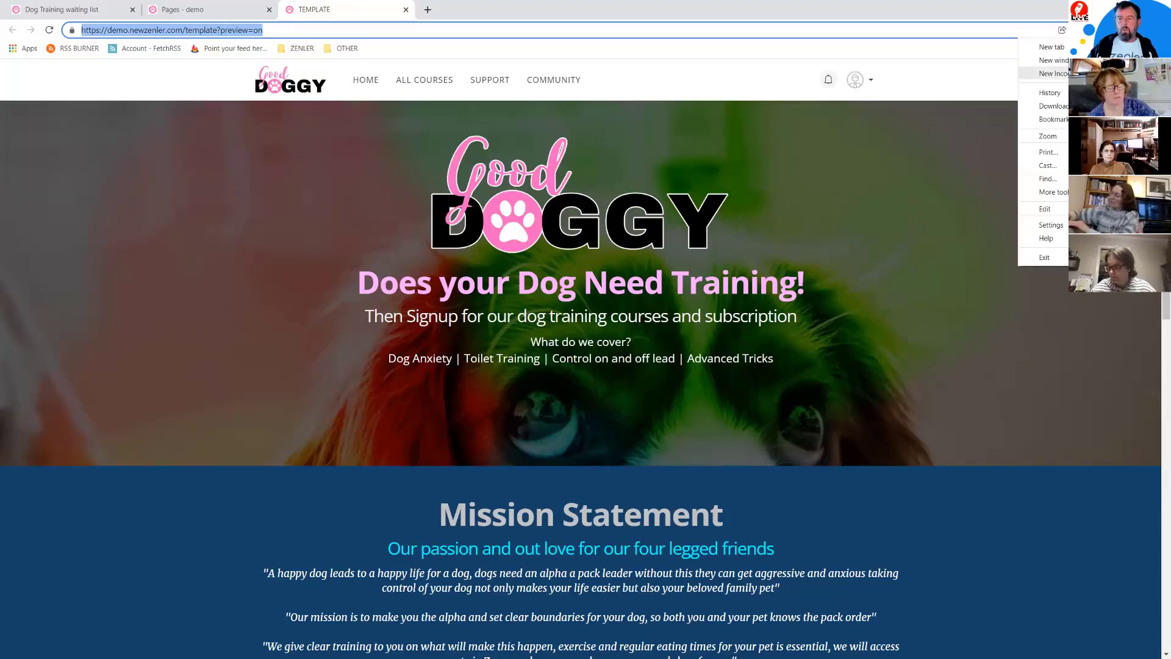
click(1046, 73)
key(ctrl+v)
key(Return)
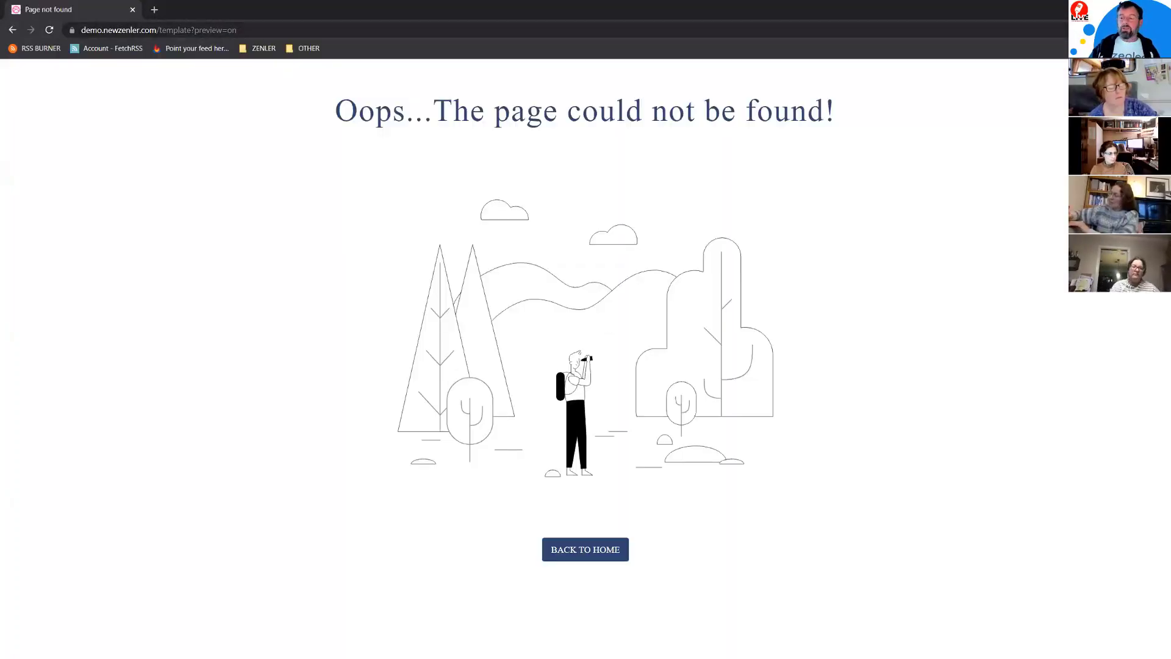
click(133, 10)
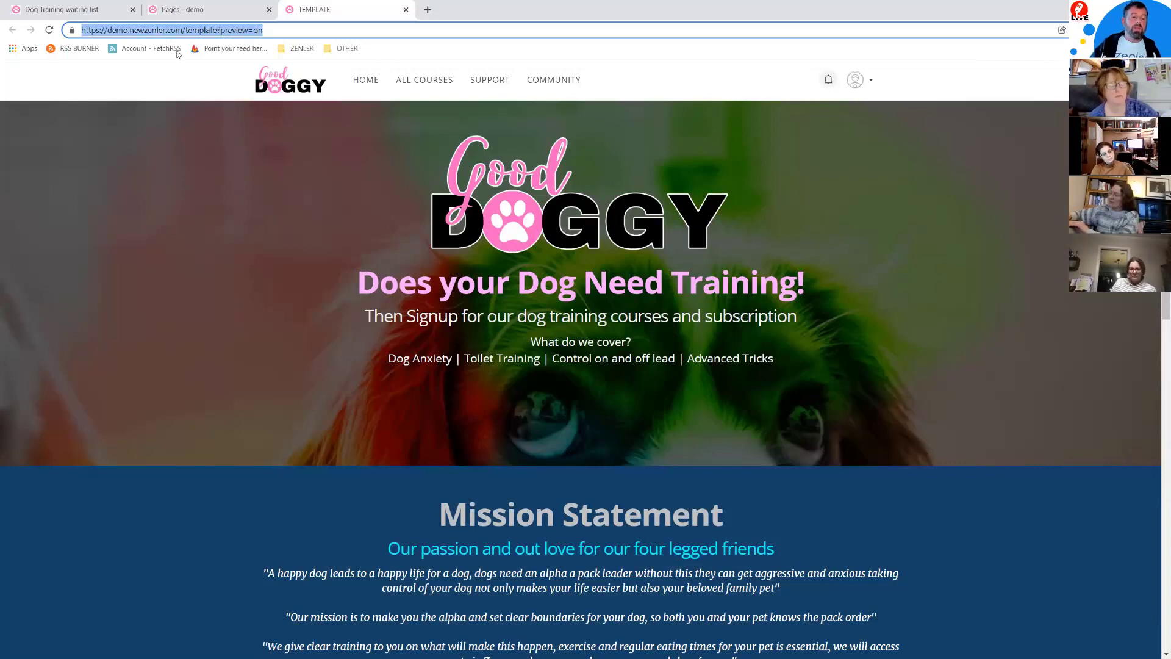
click(97, 11)
click(180, 10)
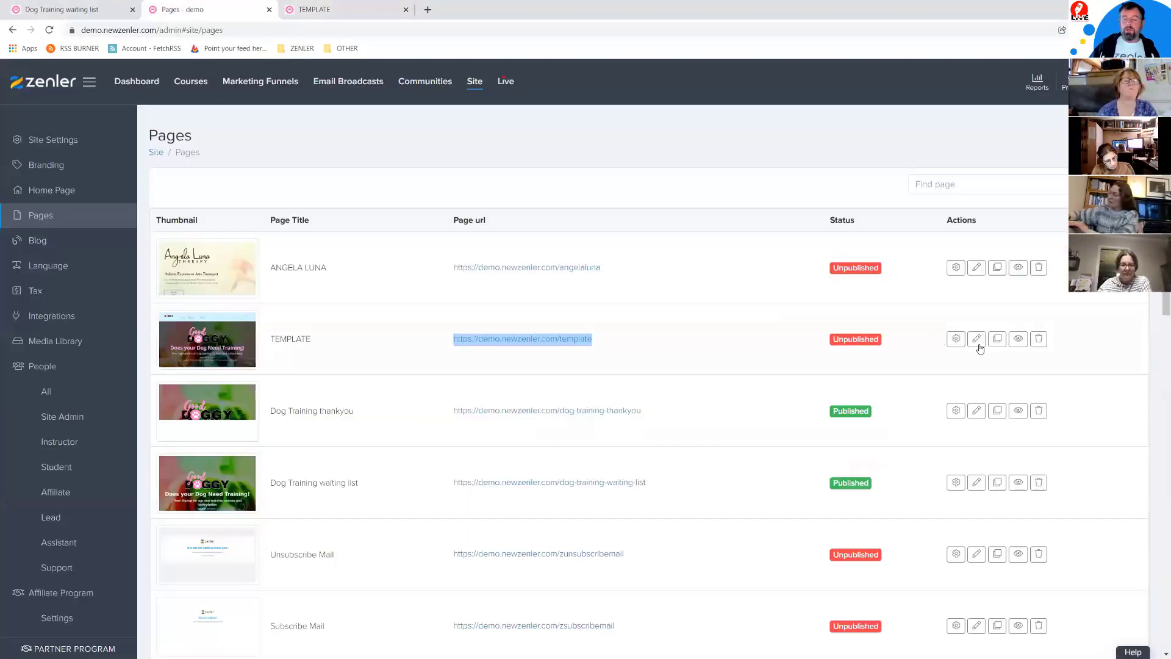
Step: Tick Publish on the TEMPLATE page's edit form, then cancel without saving
click(977, 343)
click(328, 297)
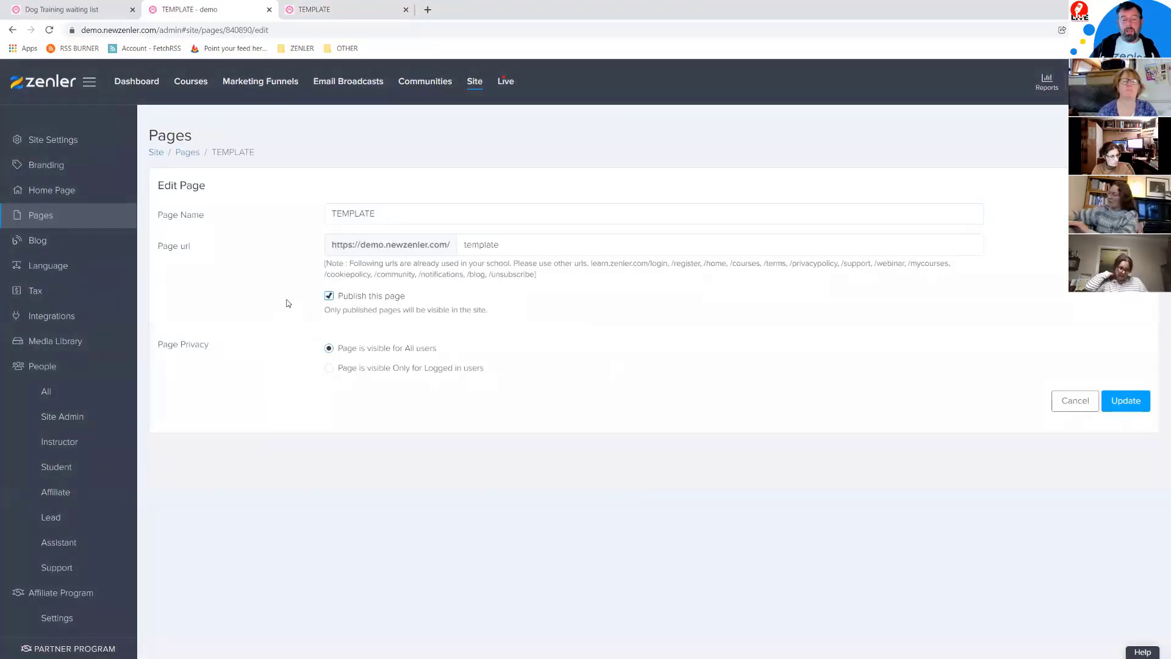
click(1074, 401)
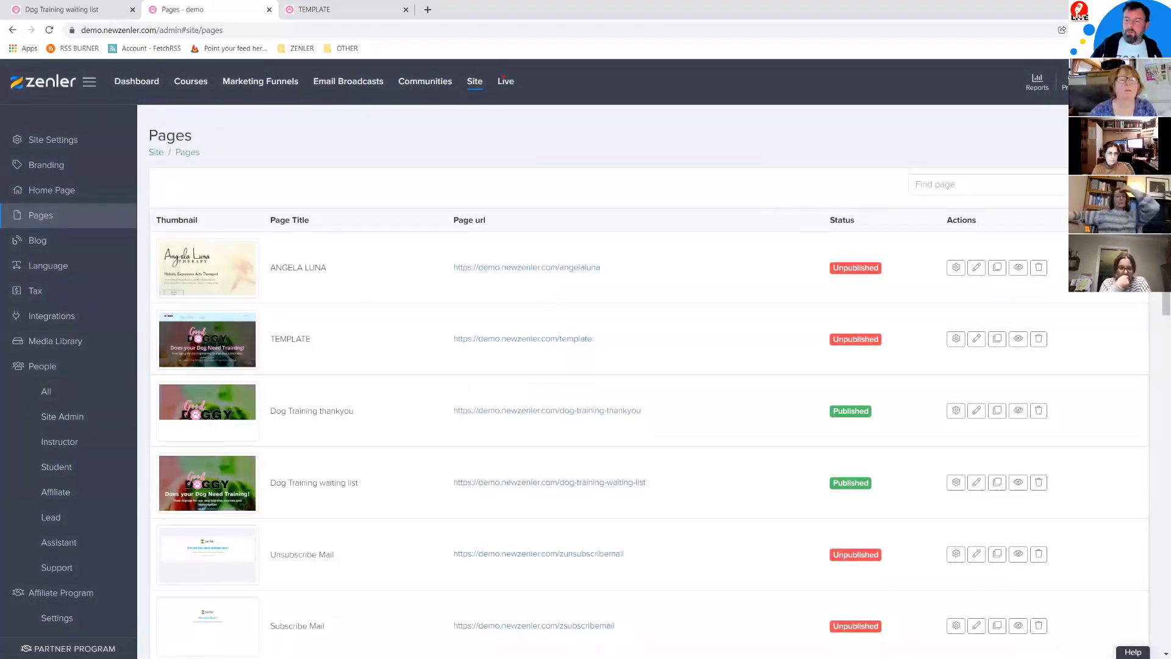
Step: Create a new blank page titled WORKSHOP with the url workshop
click(1115, 143)
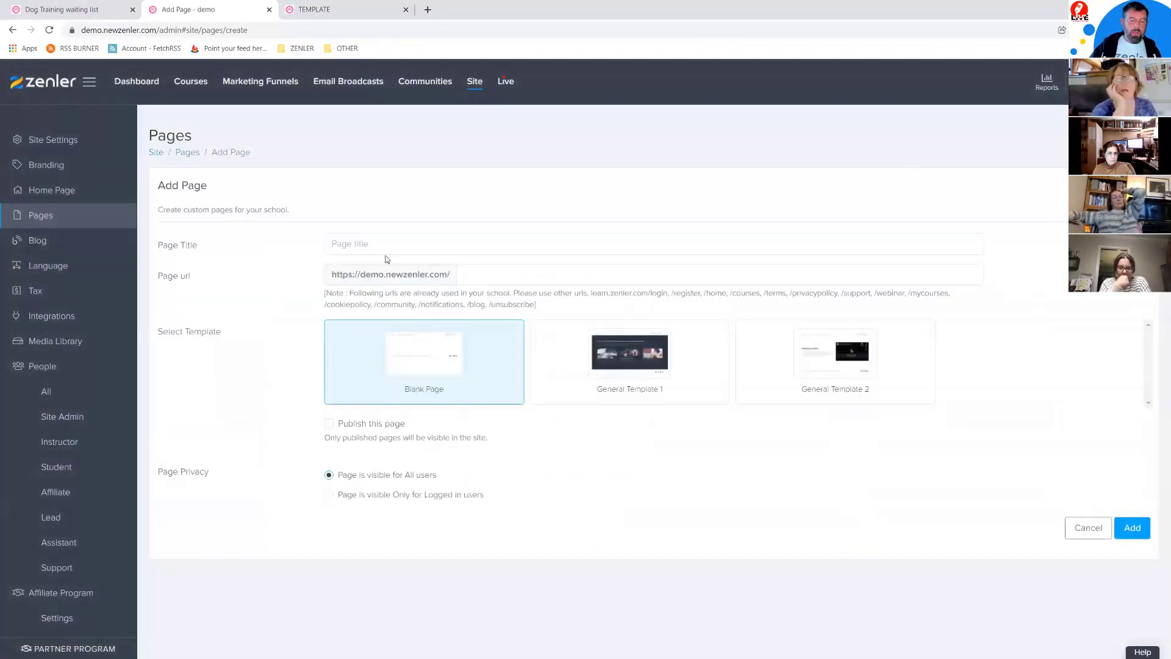
text(WORKSHOP)
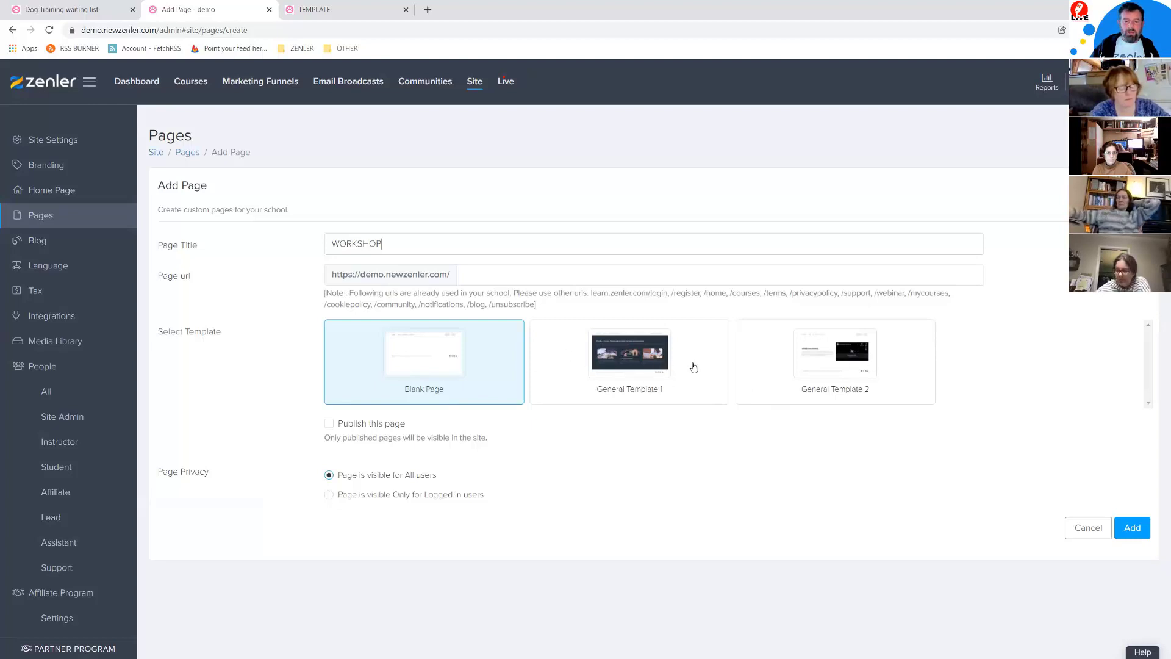
click(468, 272)
text(workshop)
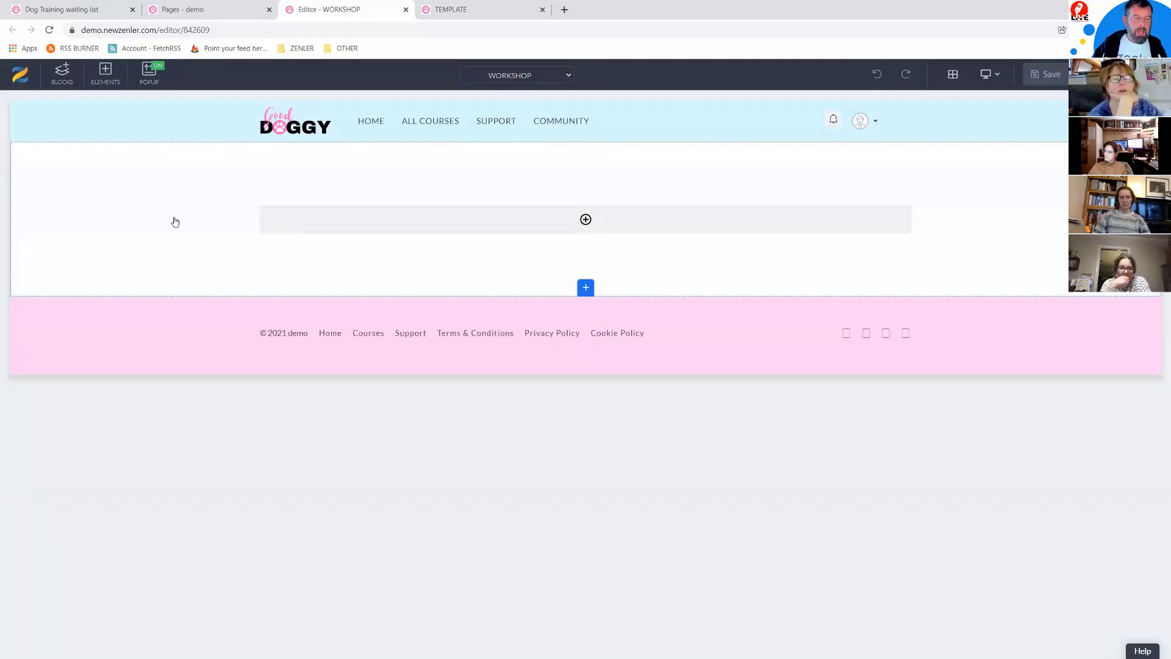
Step: Select the empty section on the WORKSHOP page canvas to reach its block settings
click(176, 219)
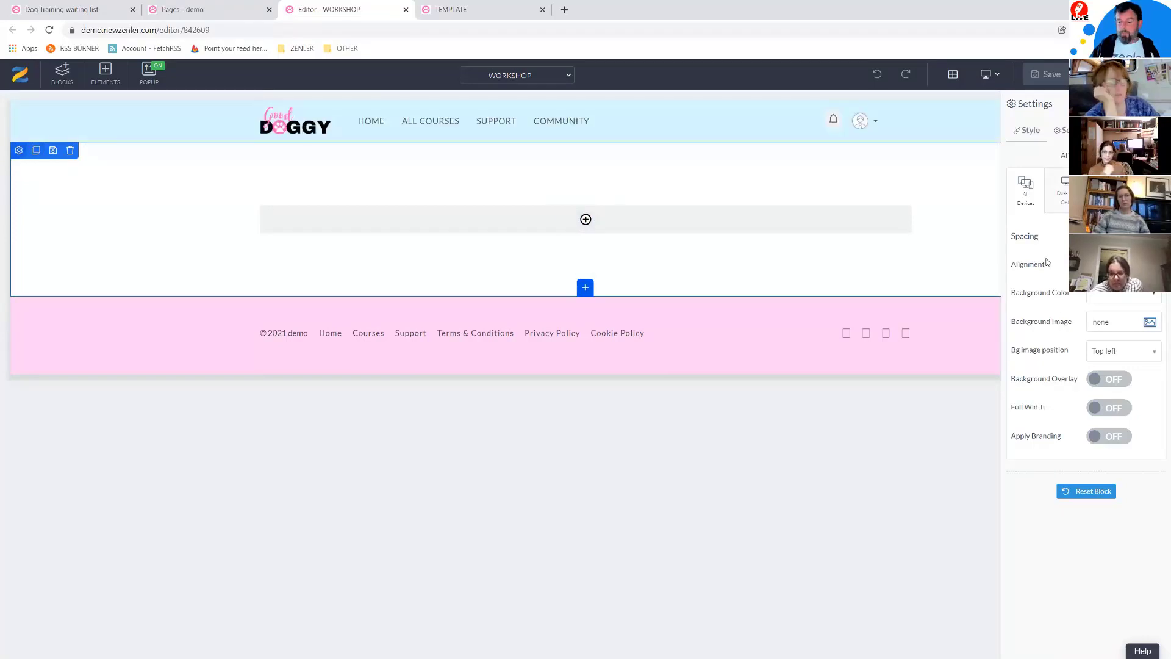
Step: Set the dog photo as the section background and drag its bottom padding to make it taller
click(1150, 324)
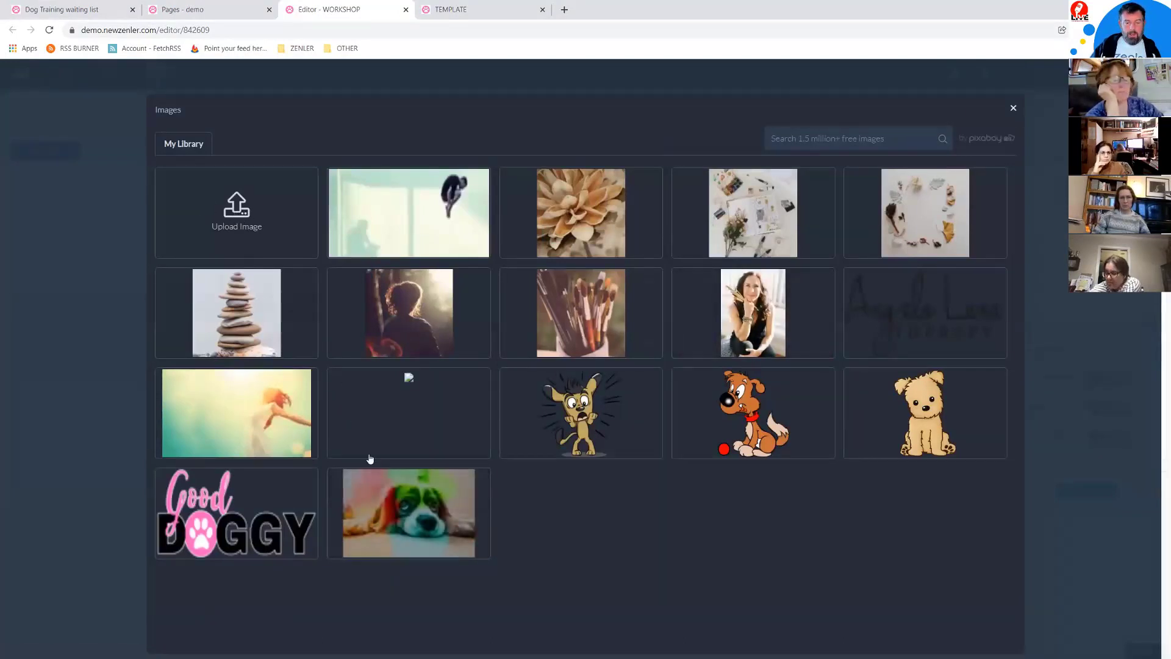
click(405, 506)
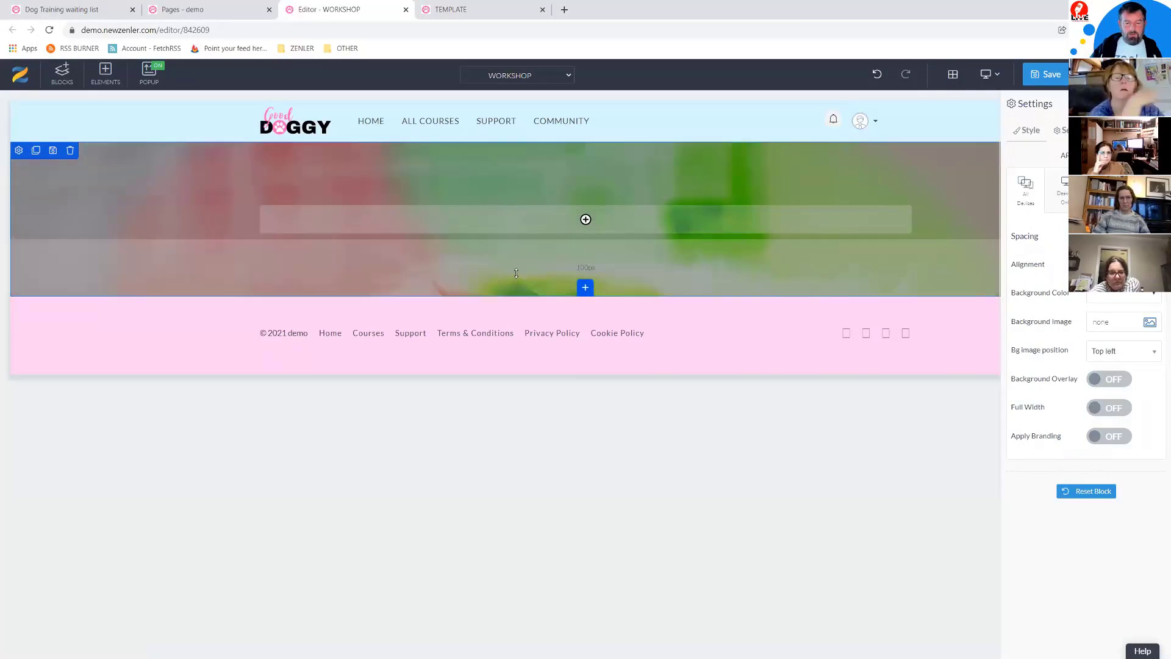
drag(516, 275, 509, 343)
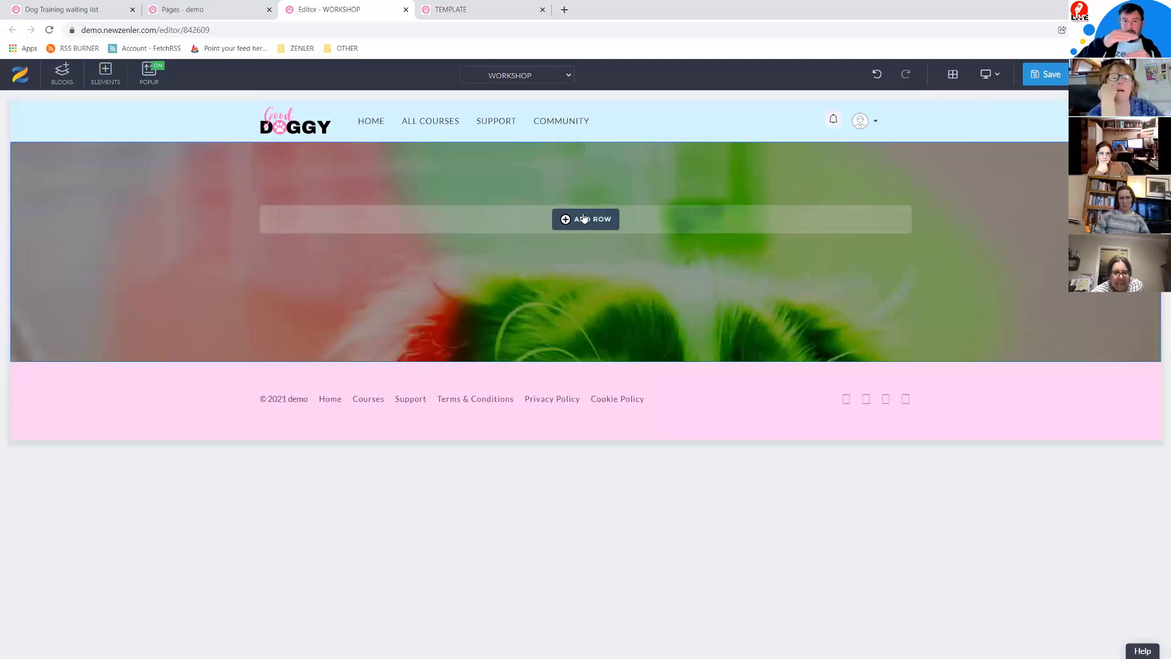
drag(493, 342, 496, 368)
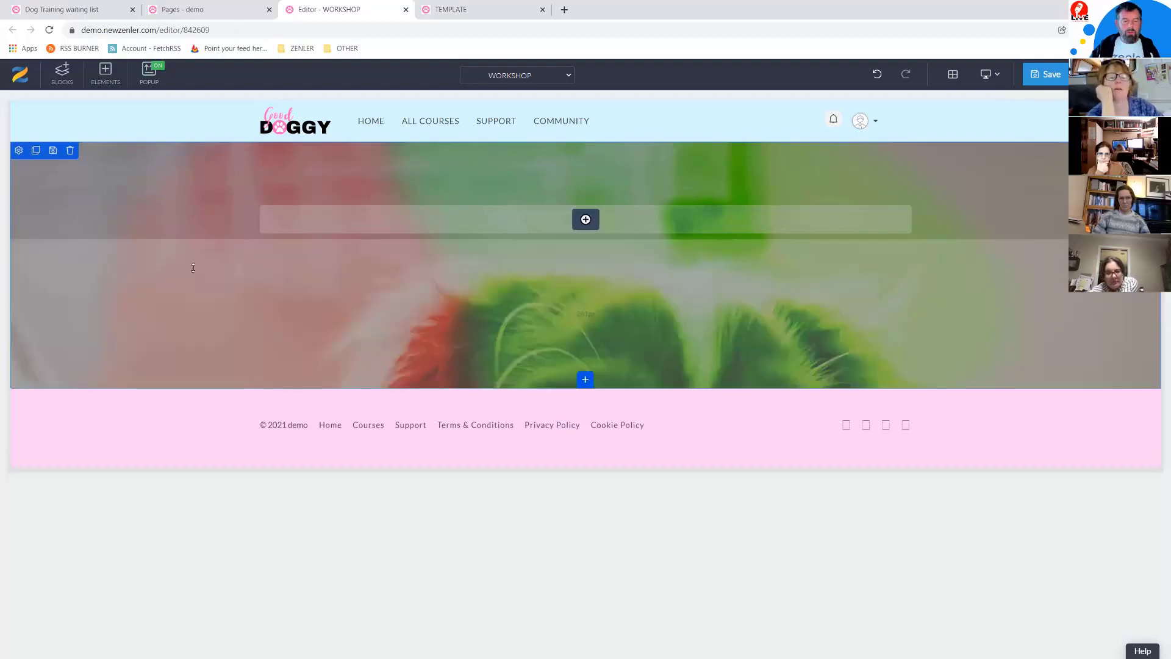
Step: Turn on a black background overlay at 0.2 opacity
click(19, 151)
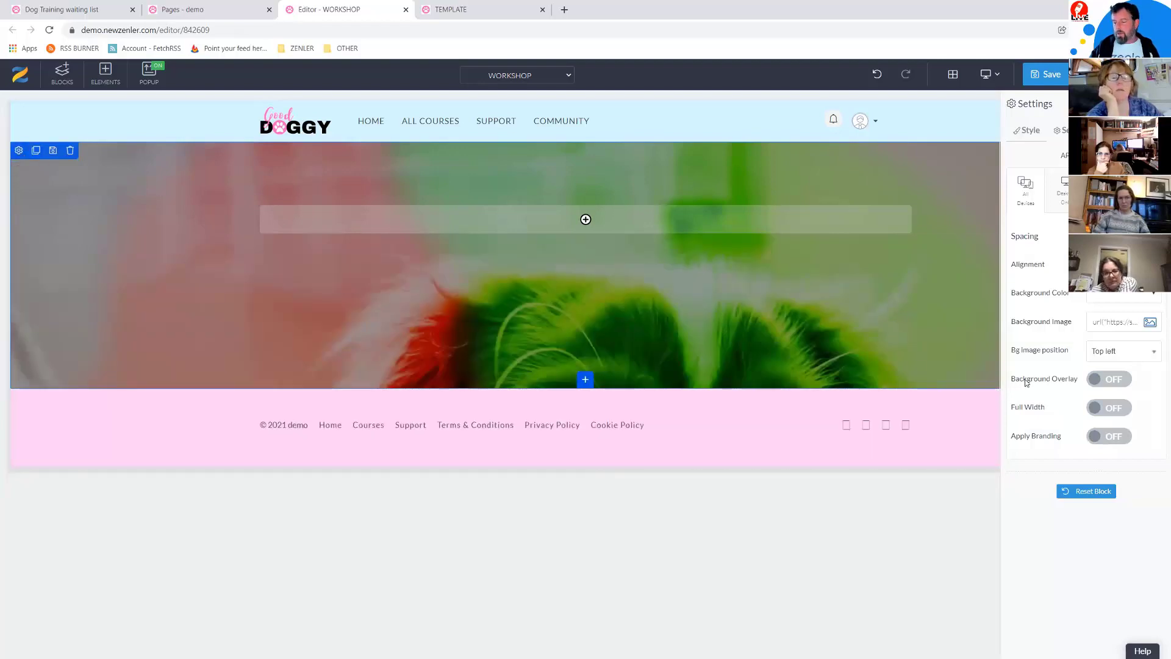
click(1118, 380)
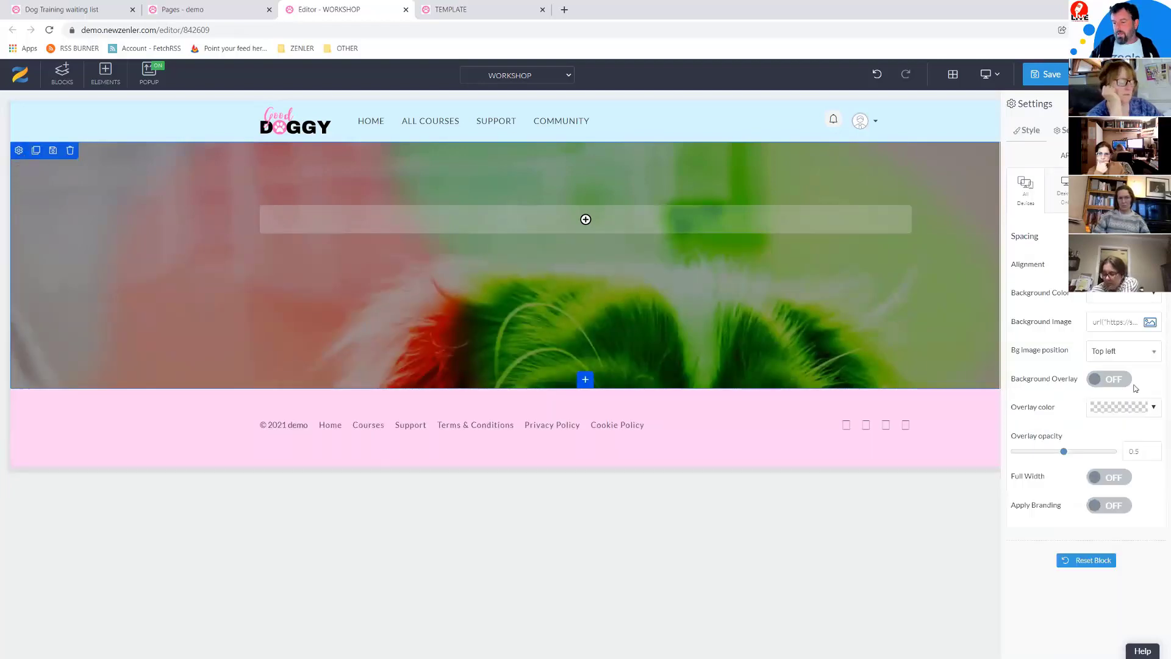
click(1154, 407)
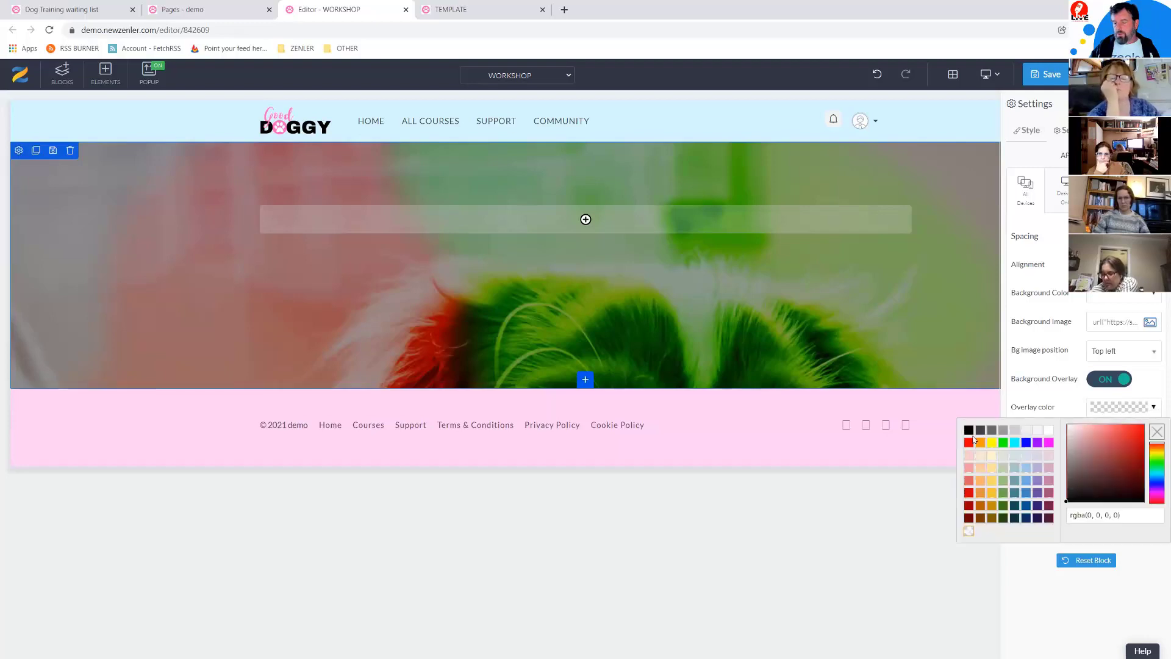
click(969, 432)
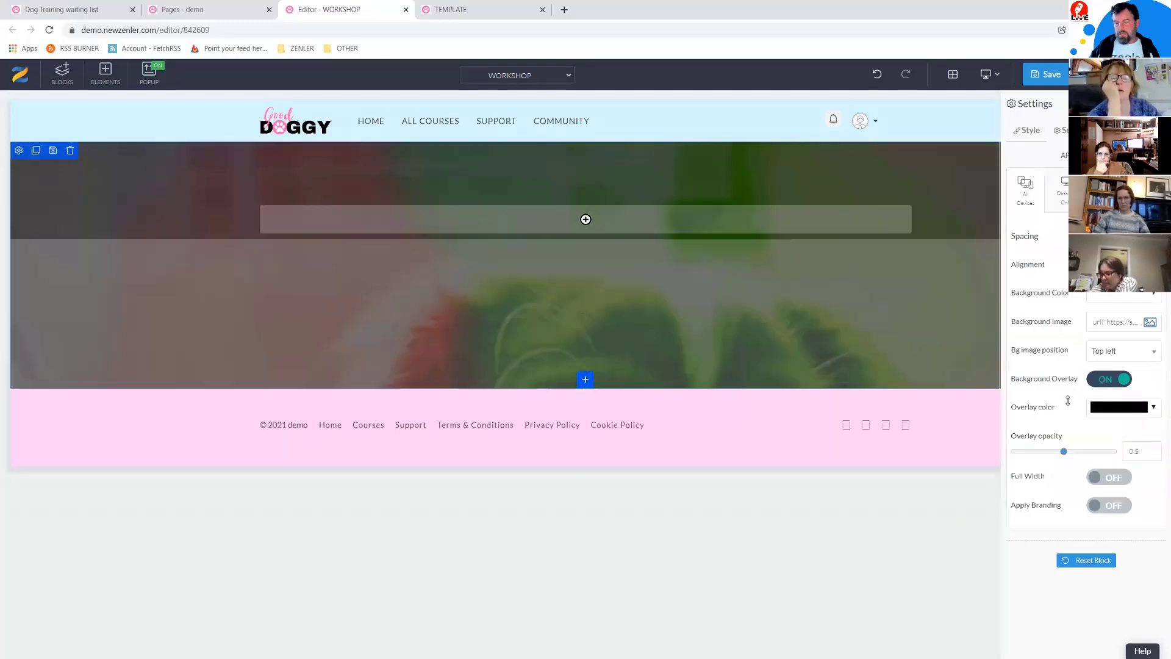
drag(1063, 451, 1037, 457)
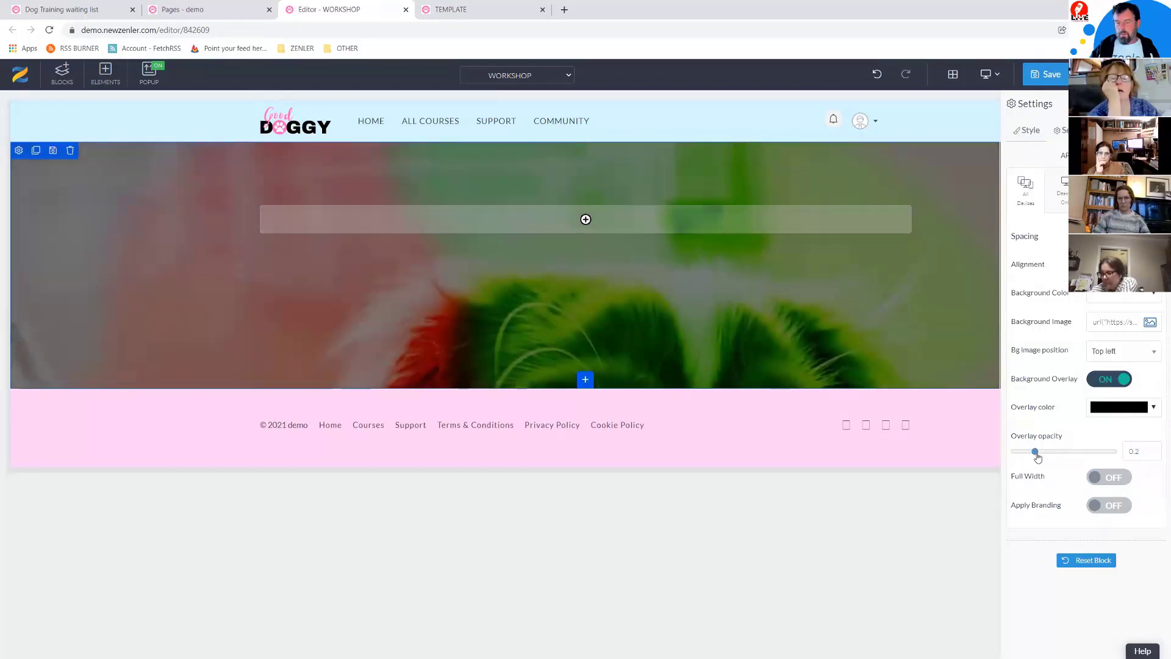
click(592, 219)
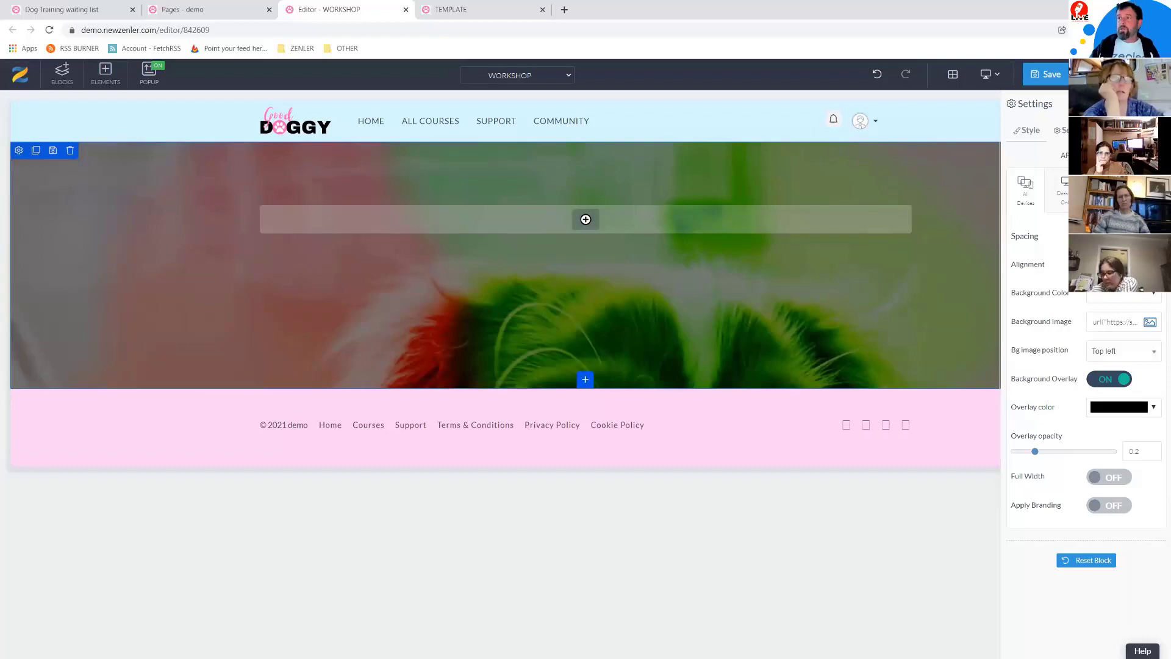
Step: Review the TEMPLATE preview, then return to the editor and bring up the row layouts
key(alt+Tab)
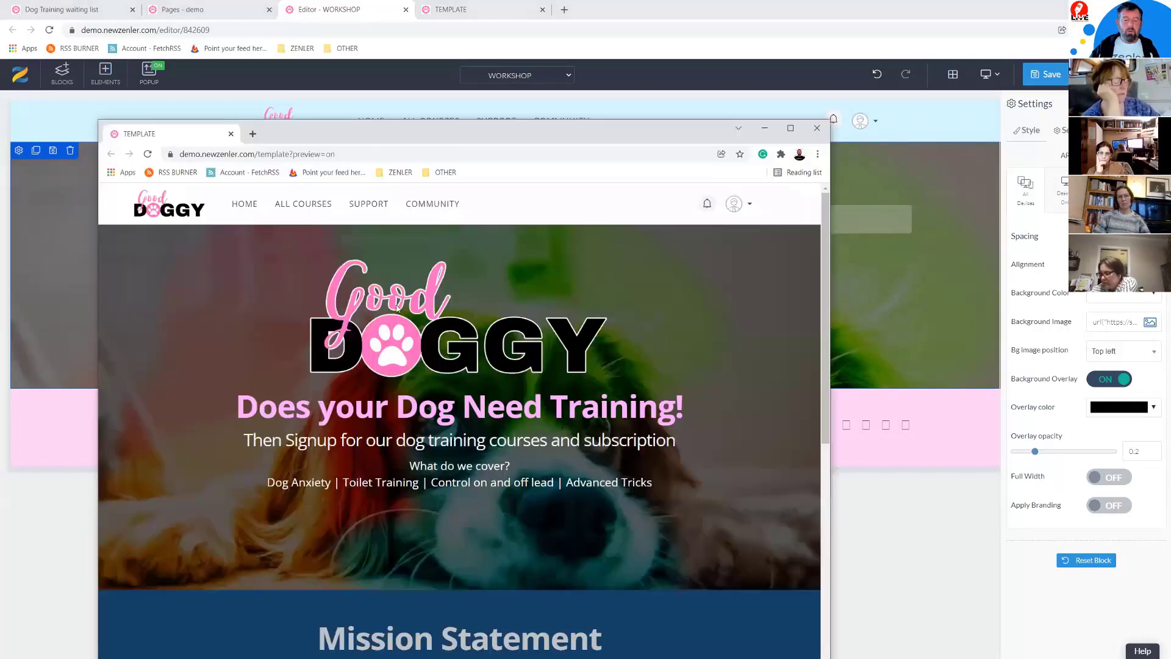
scroll(531, 384, down, 9)
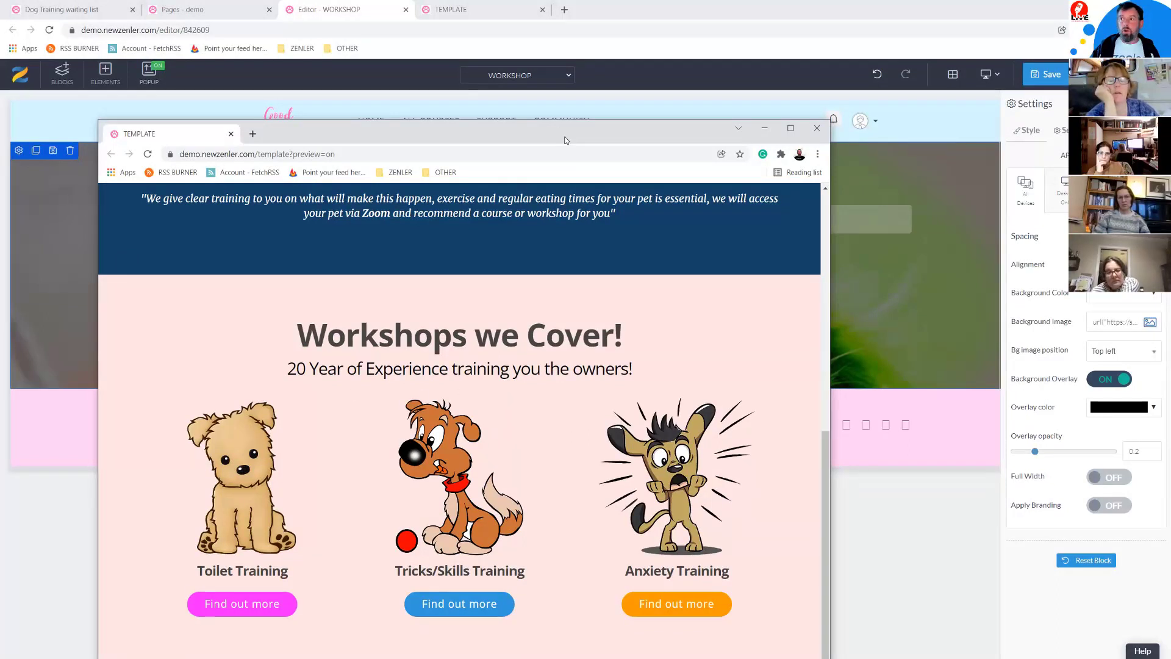
key(alt+Tab)
click(585, 219)
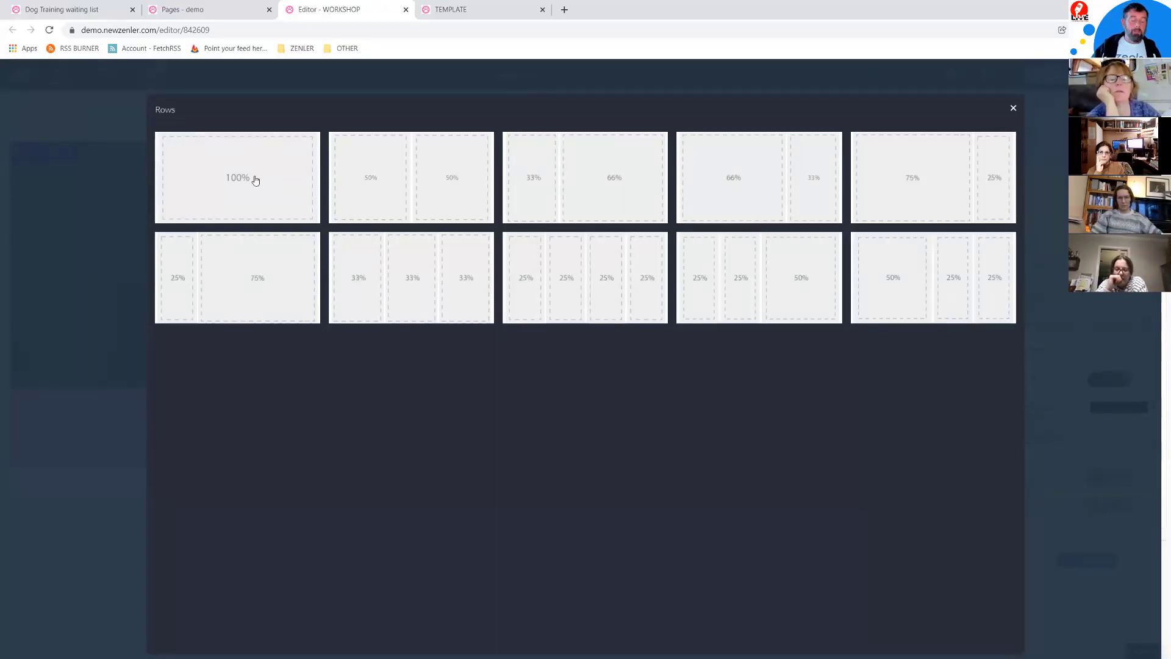
Step: Add a half-and-half two-column row, then delete its right column
click(377, 178)
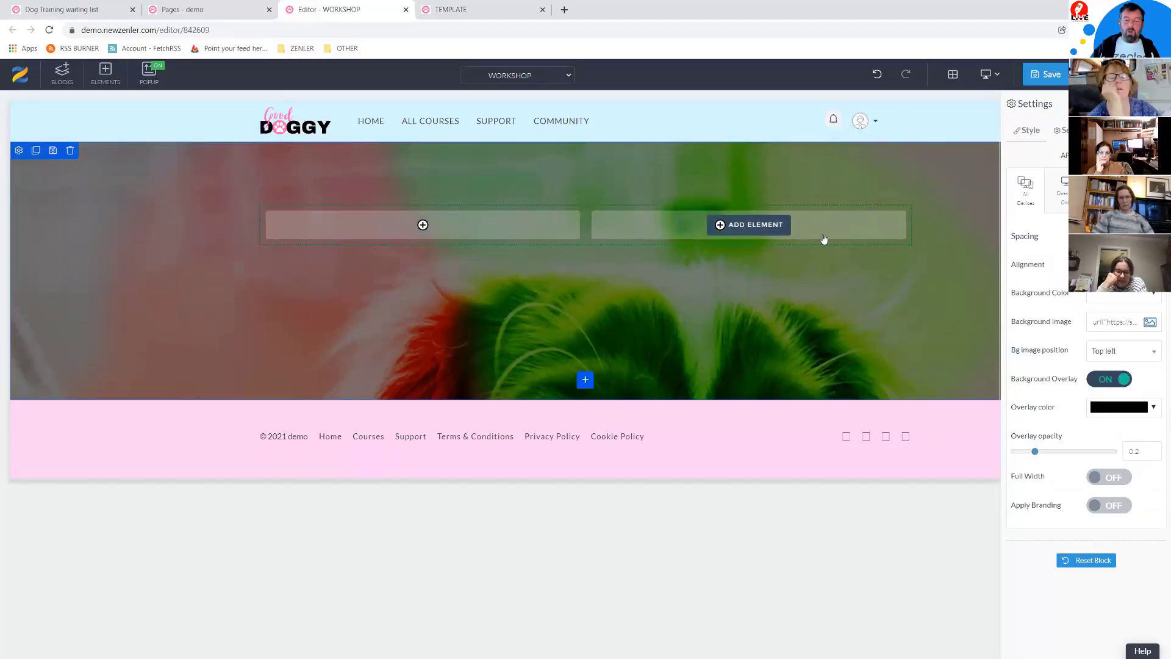
right_click(872, 226)
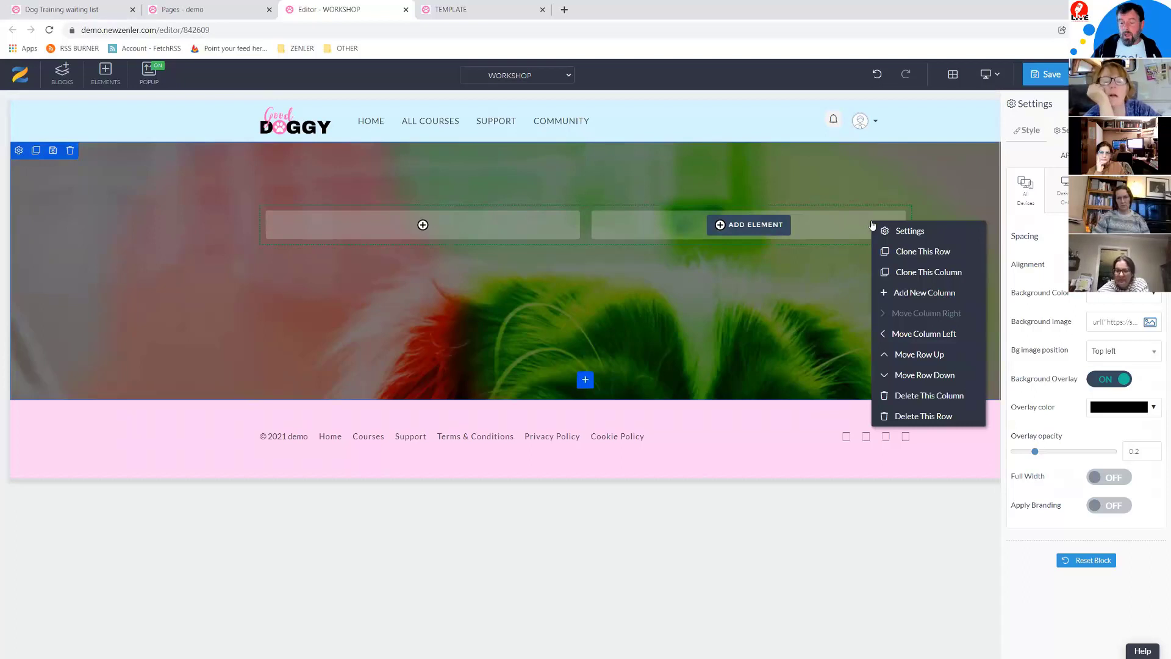
click(899, 396)
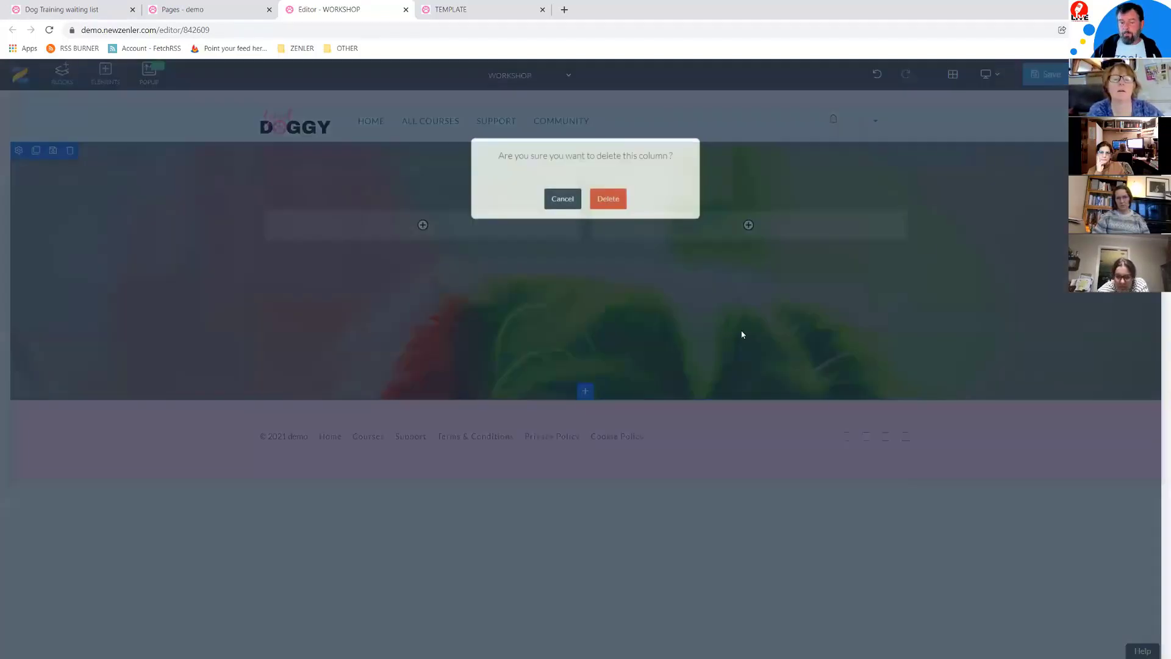
click(609, 201)
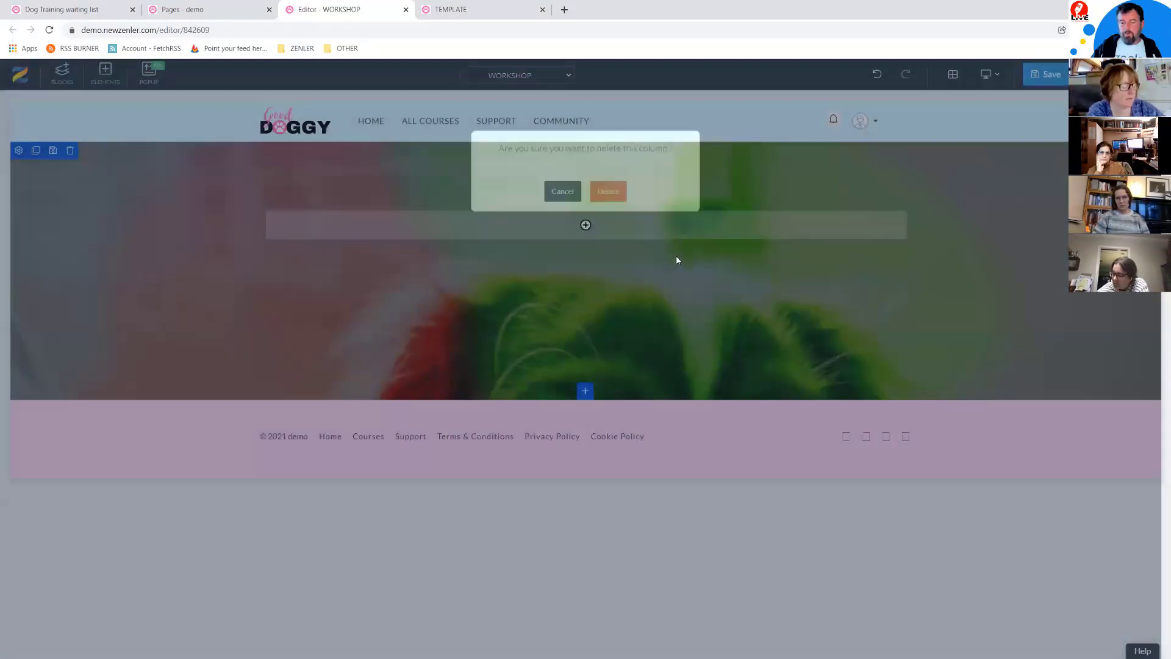
Step: Add two more columns to the row, making three
right_click(745, 230)
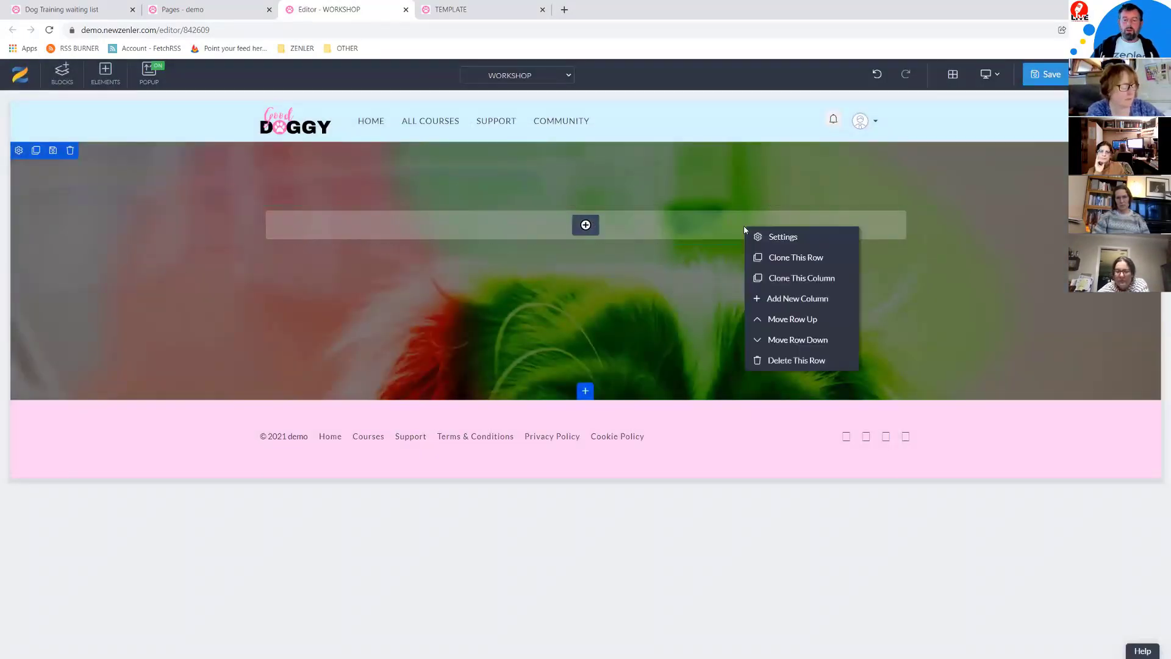
click(797, 297)
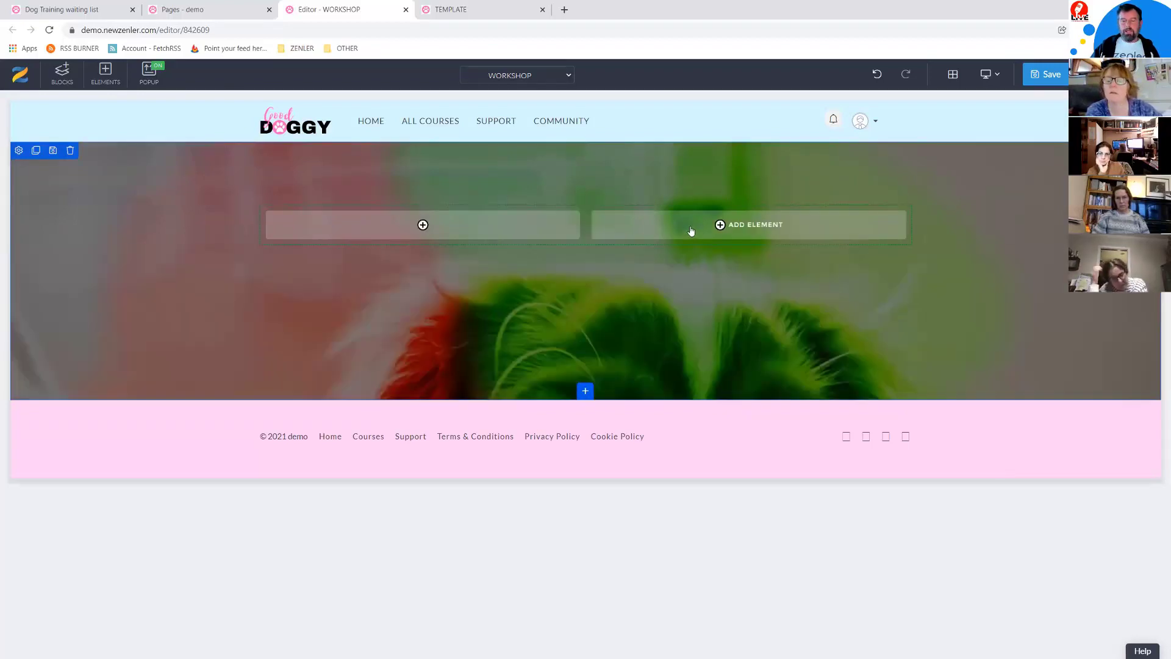
right_click(842, 230)
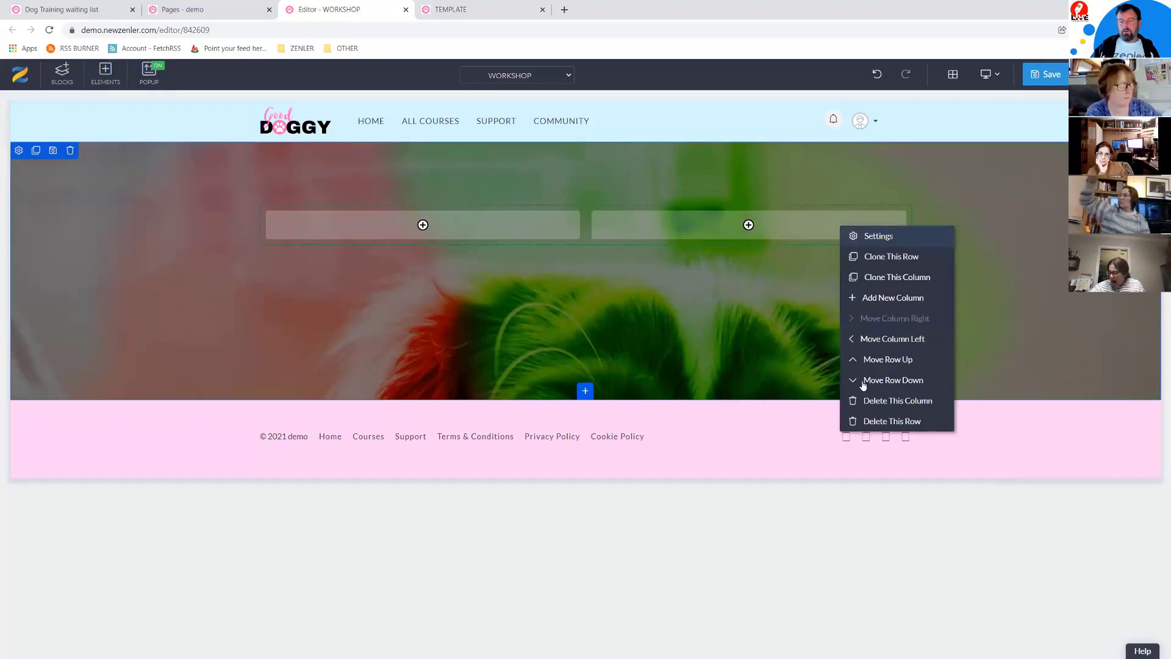
click(880, 298)
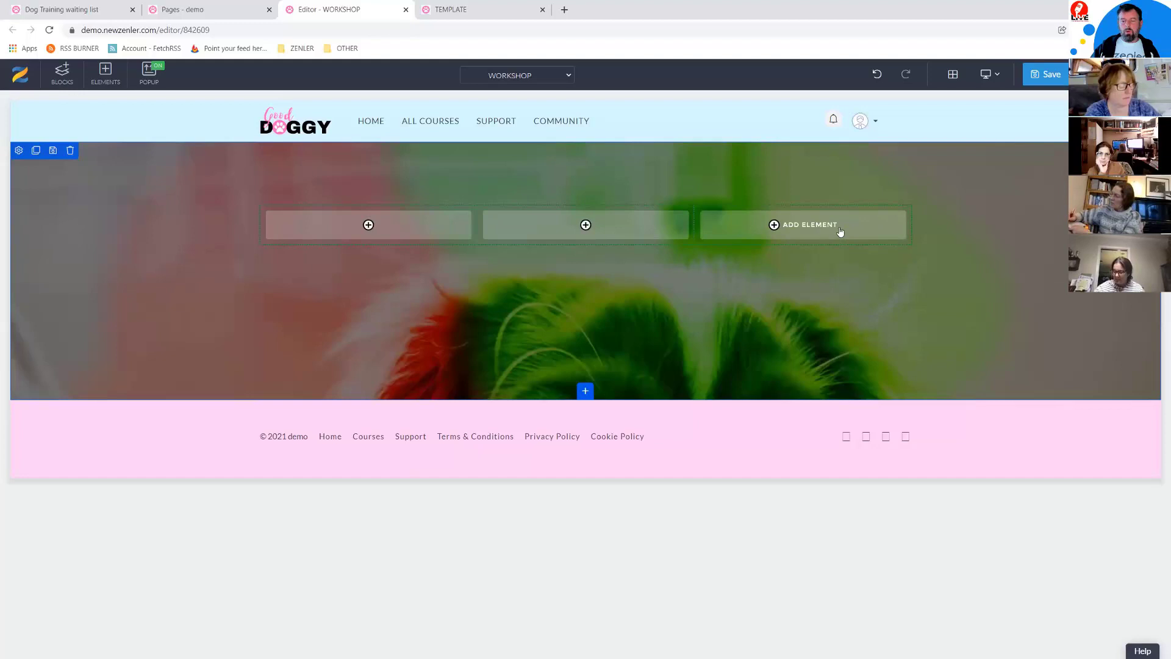
Step: Delete two of the three columns, leaving one full-width column
right_click(854, 225)
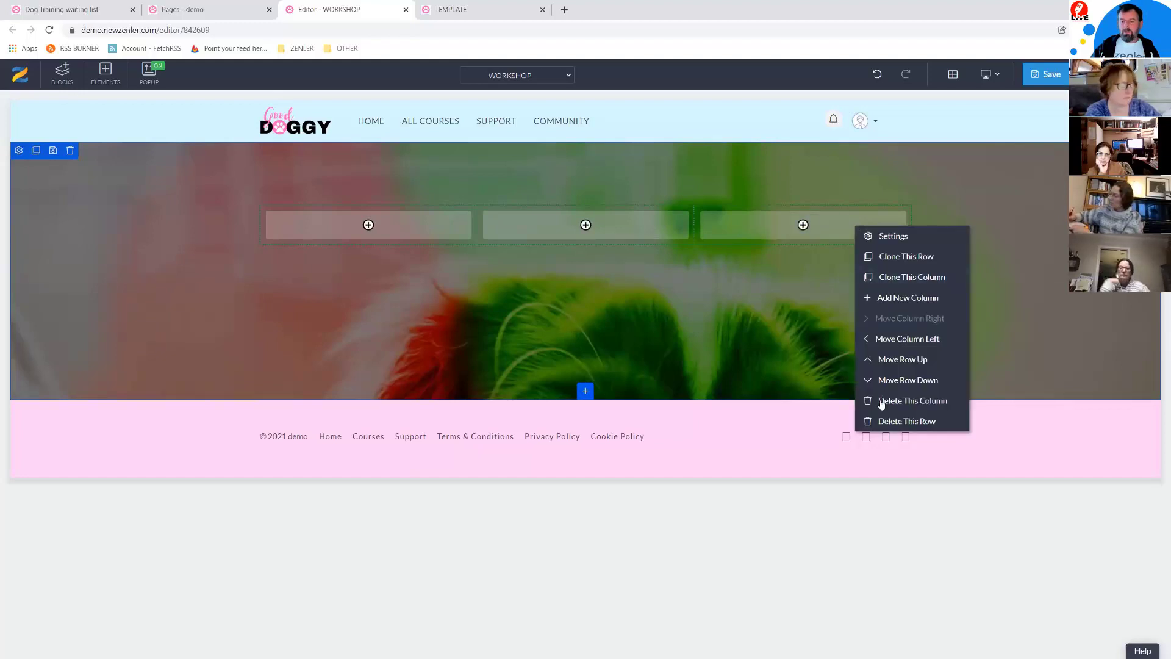
click(657, 279)
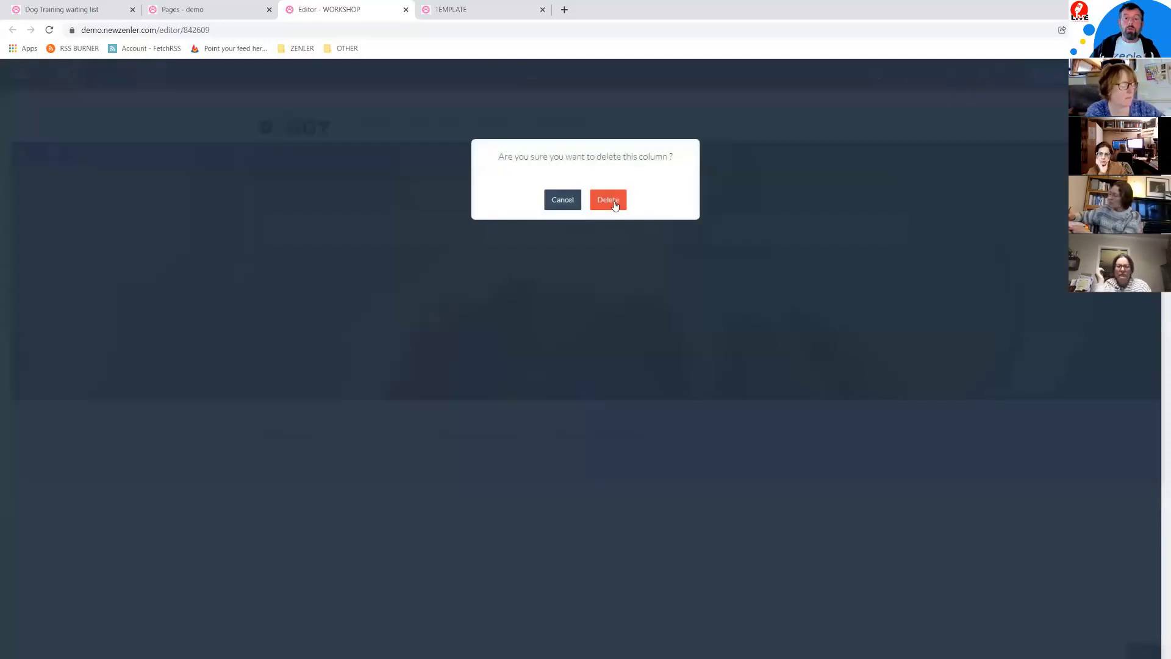
click(611, 200)
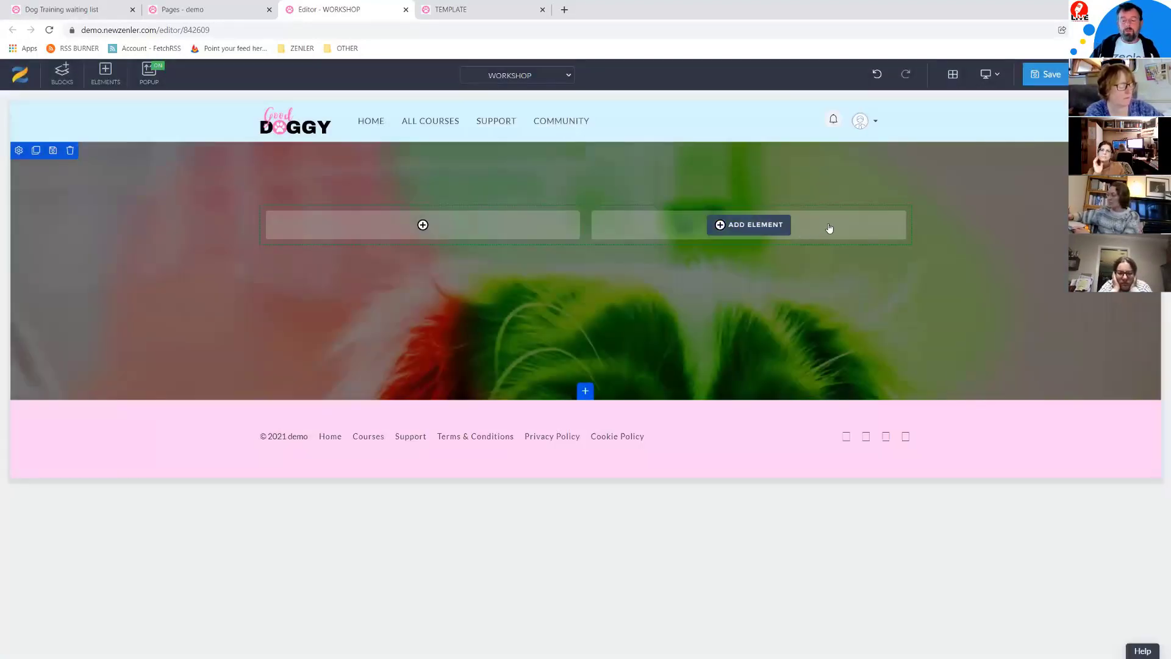
right_click(828, 230)
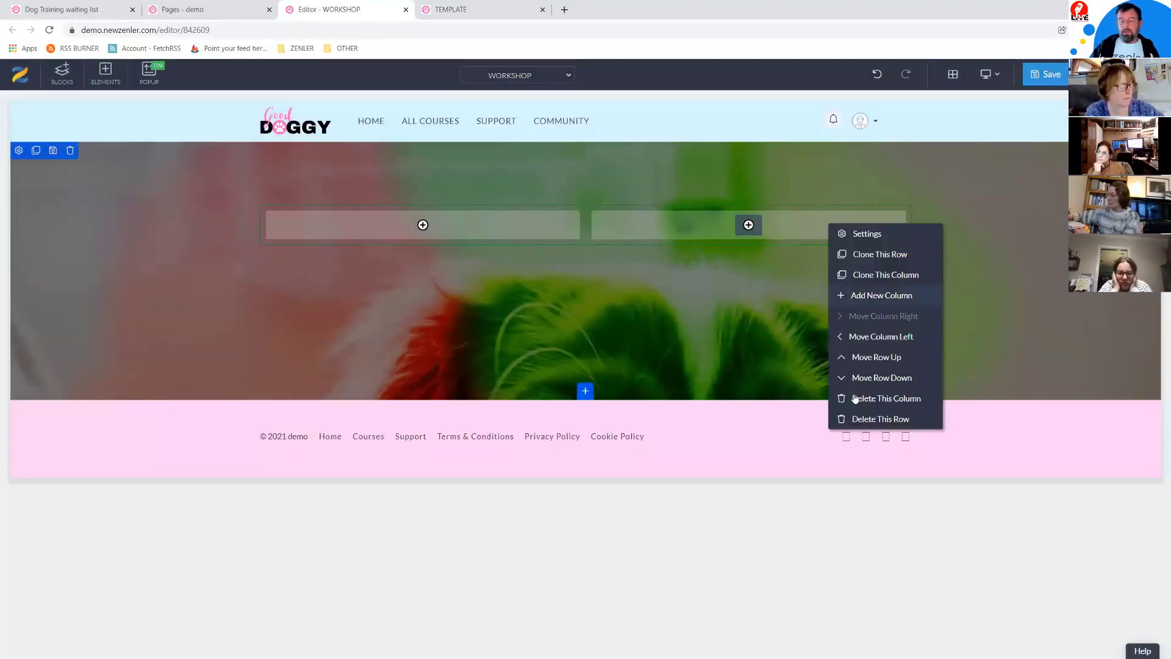
click(887, 399)
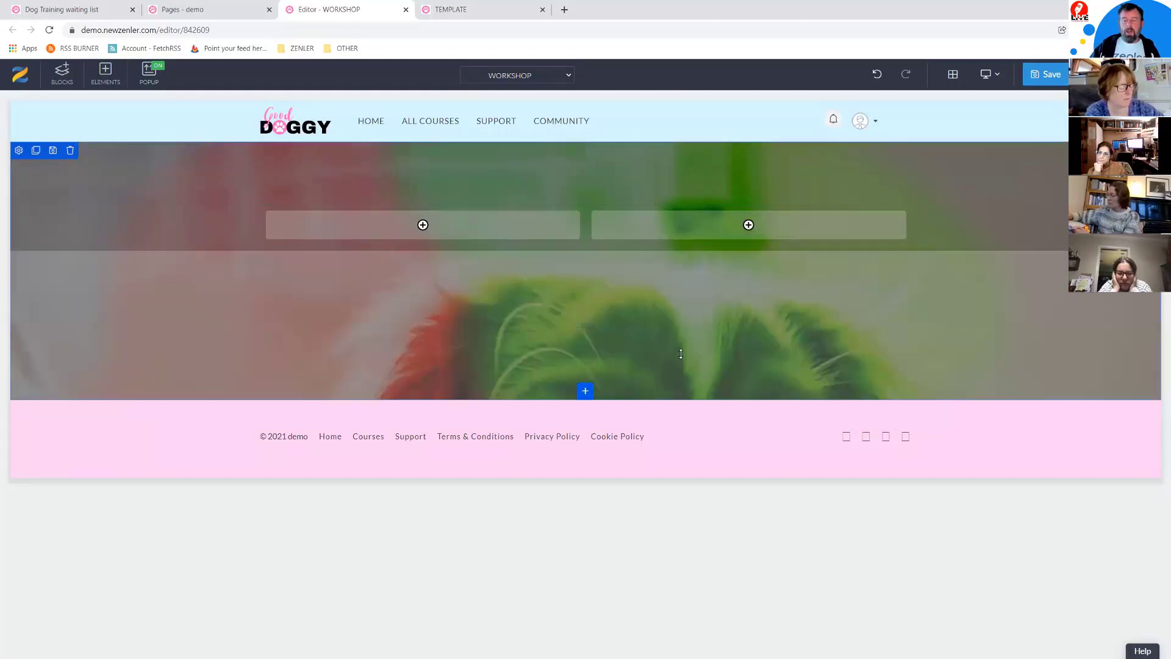
click(613, 202)
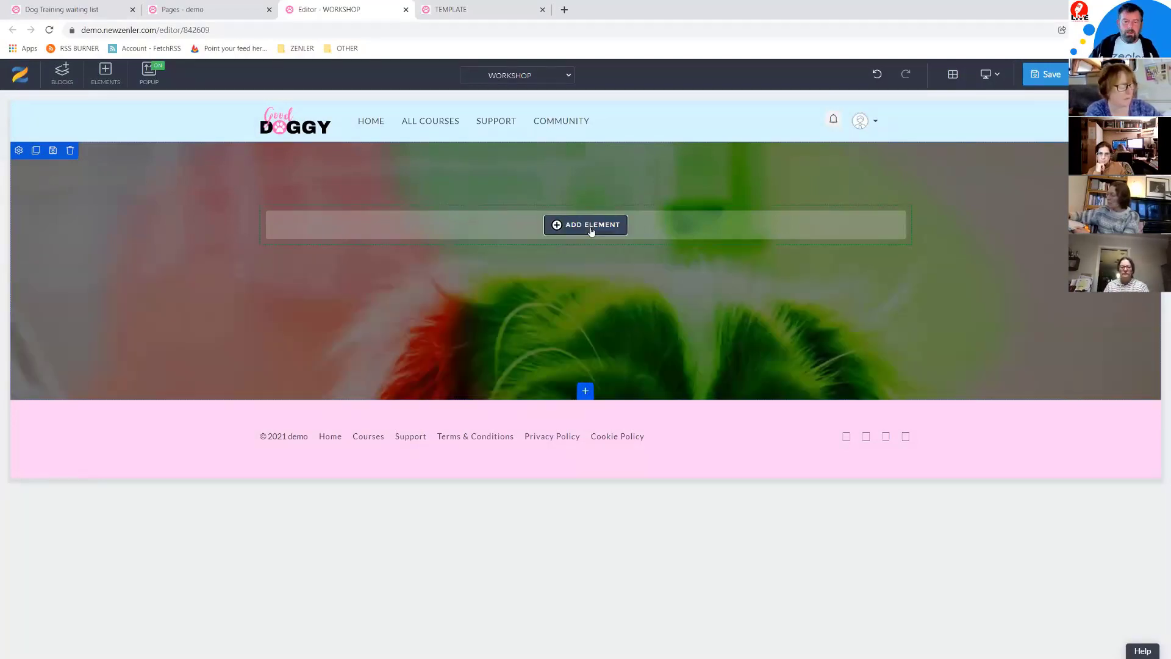
Step: Add the Good Doggy logo from the My Library images to the empty column
click(591, 232)
click(175, 256)
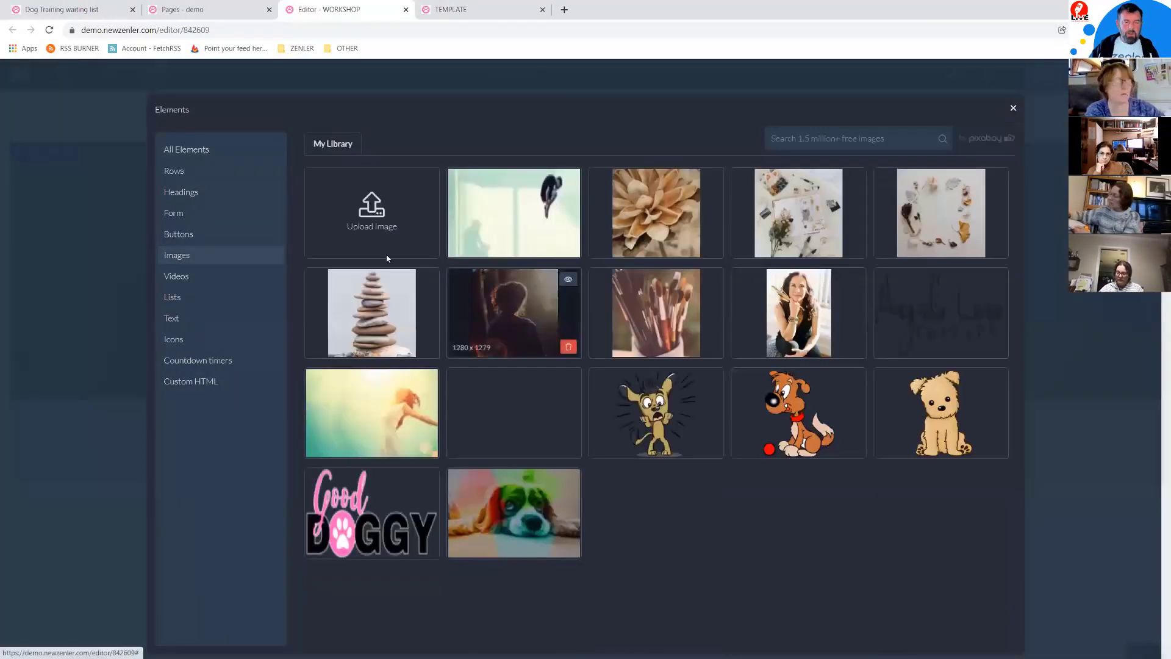
click(374, 536)
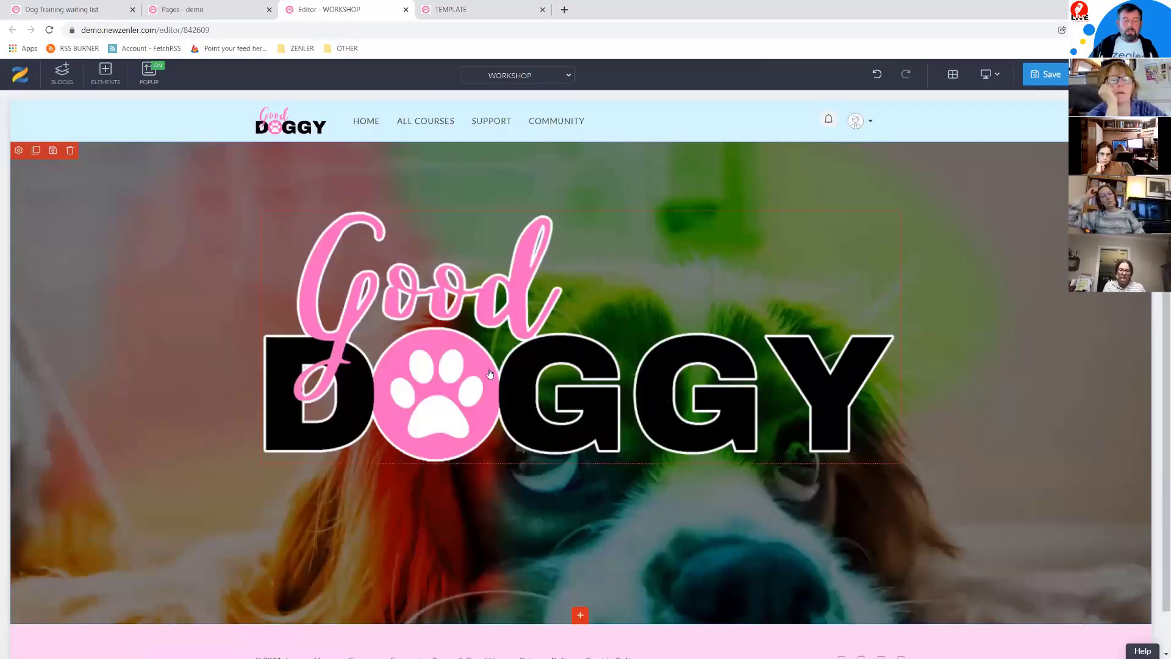
Step: Resize the Good Doggy logo smaller from its bottom-right corner
click(601, 398)
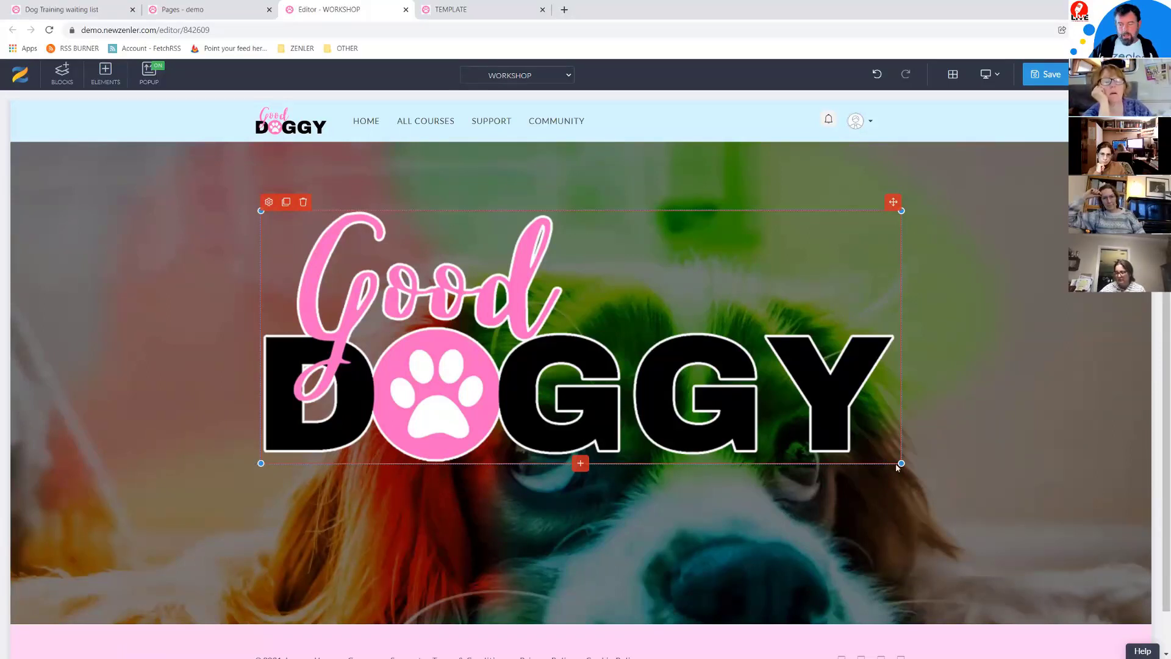
drag(901, 464, 744, 337)
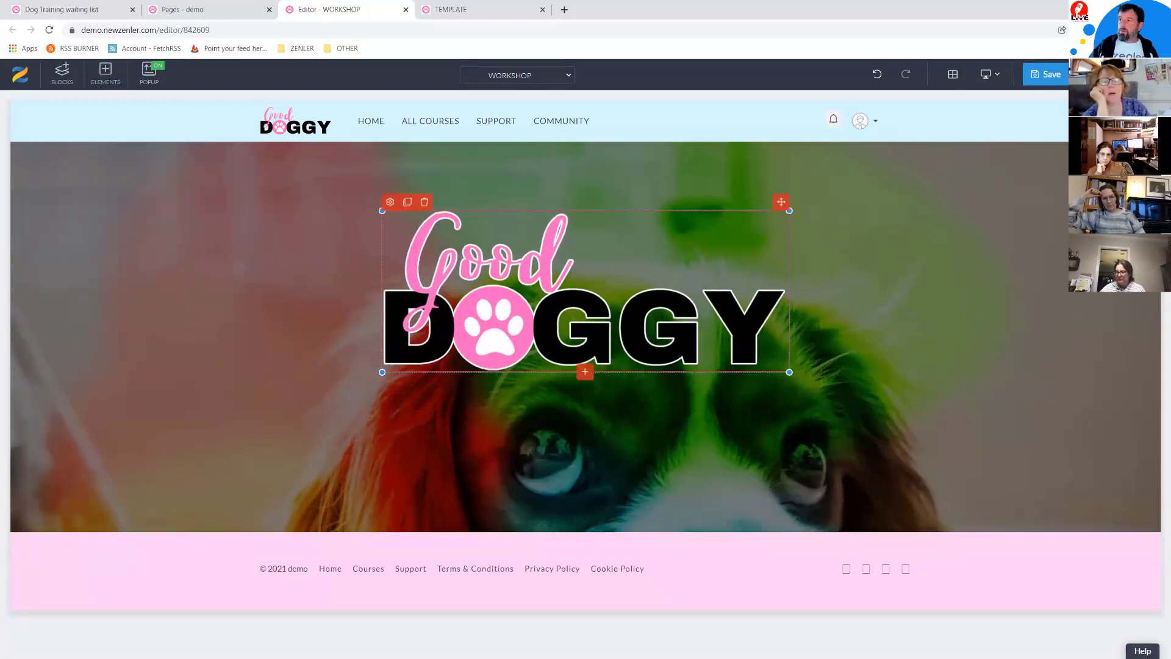
Step: Copy the 'Does your Dog Need Training!' headline from the TEMPLATE preview, then add an element below the logo
key(alt+Tab)
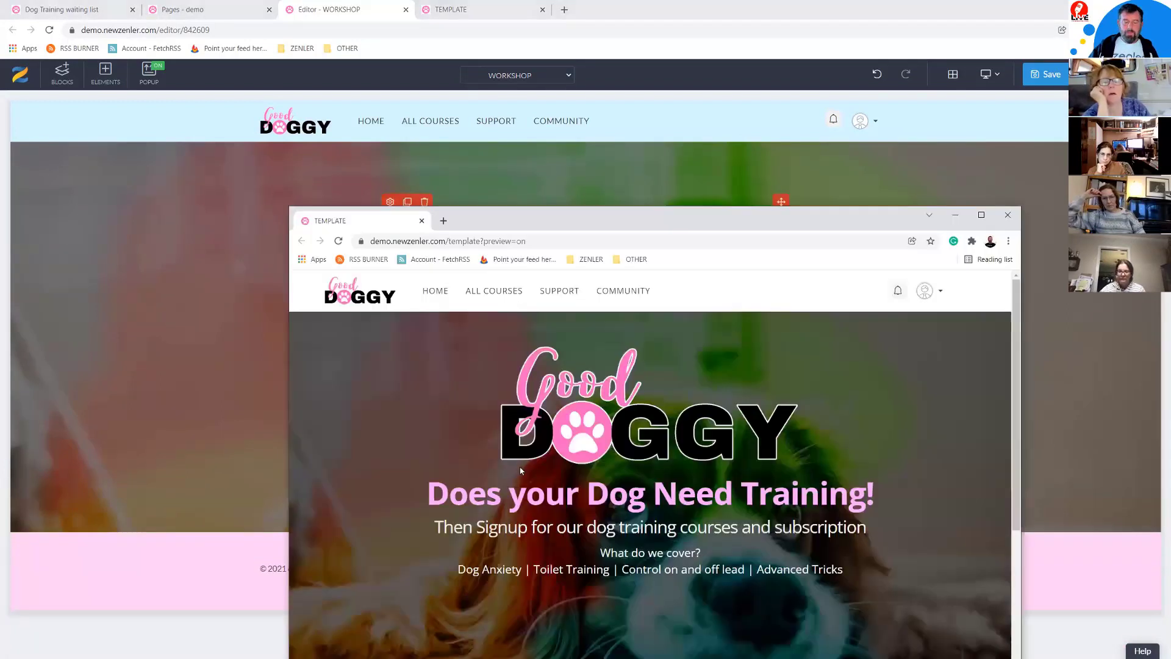
drag(430, 492, 874, 503)
key(ctrl+c)
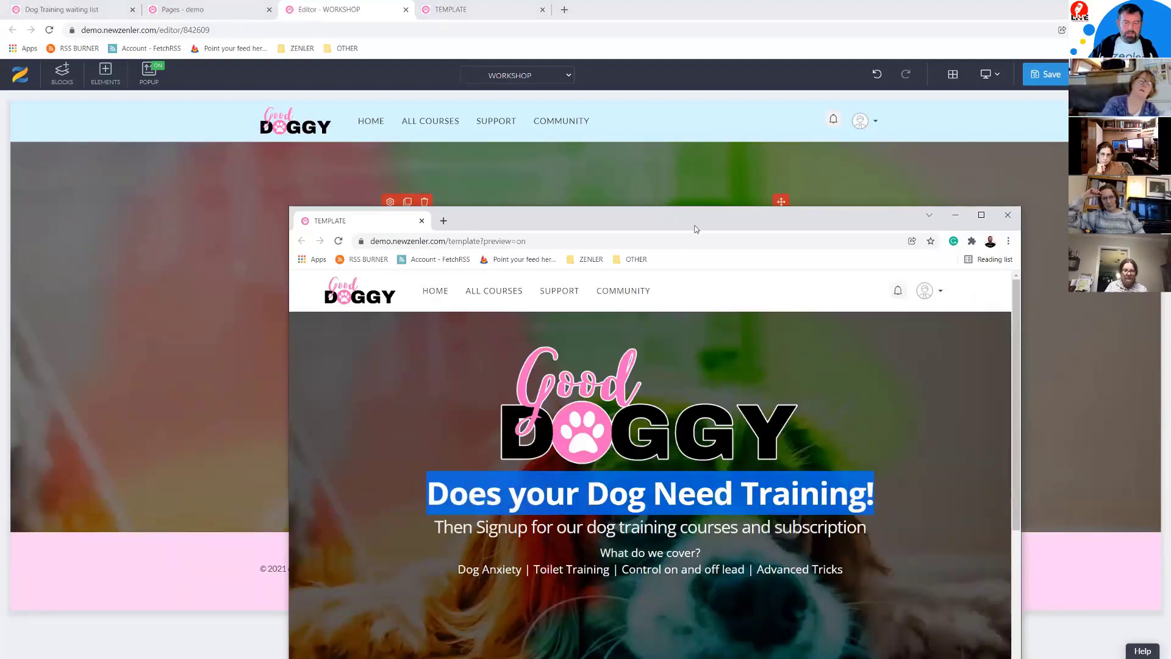
key(alt+Tab)
click(586, 371)
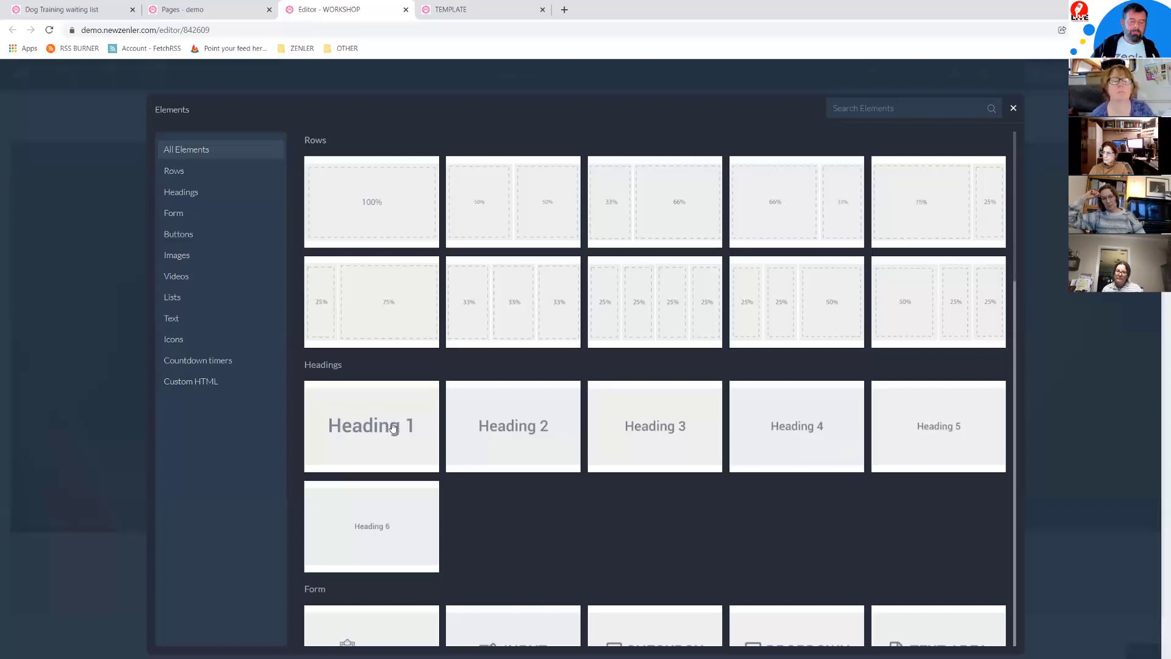
Step: Add an H1 heading below the logo with the pasted text 'Does your Dog Need Training!'
click(402, 450)
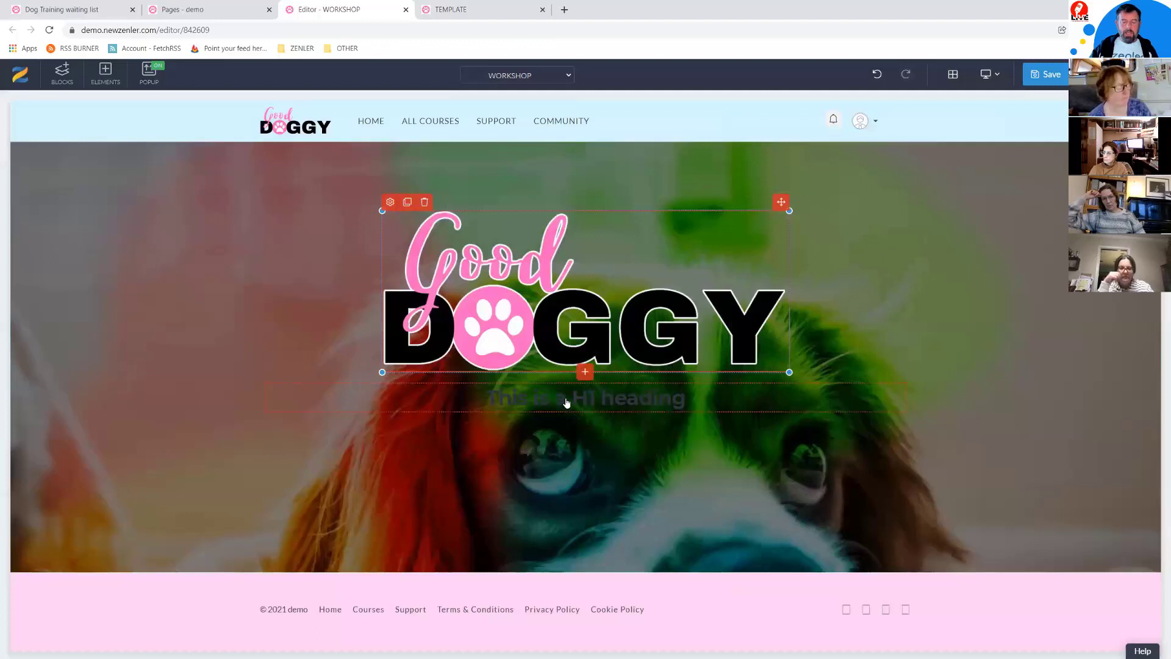
click(566, 403)
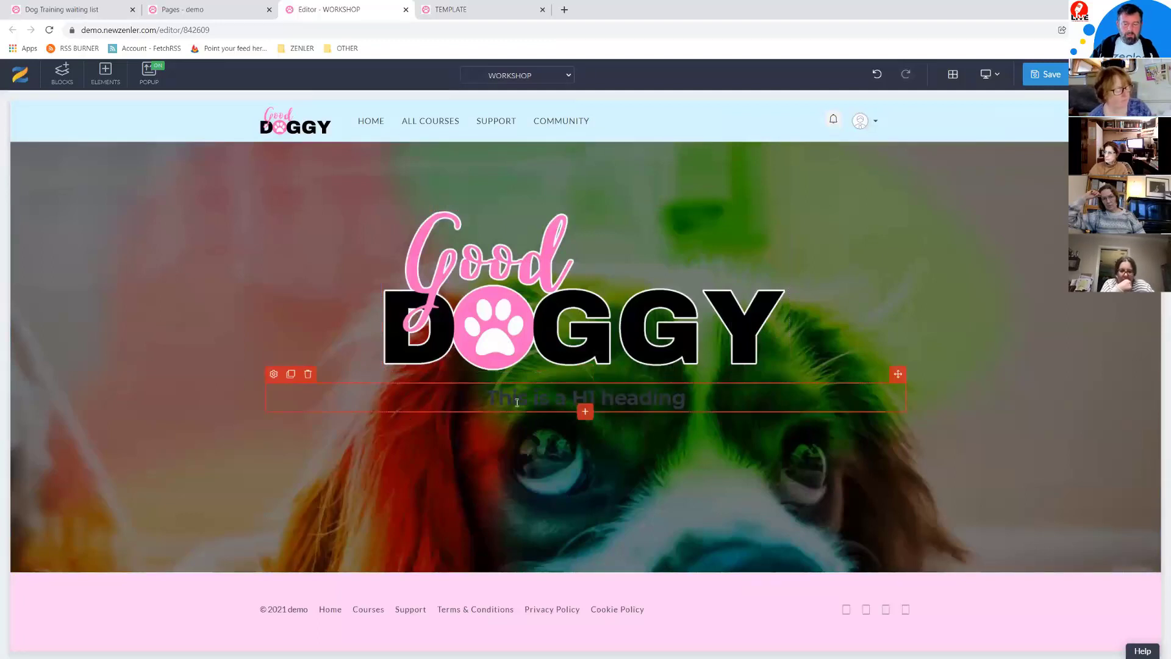
drag(699, 398, 481, 404)
key(ctrl+v)
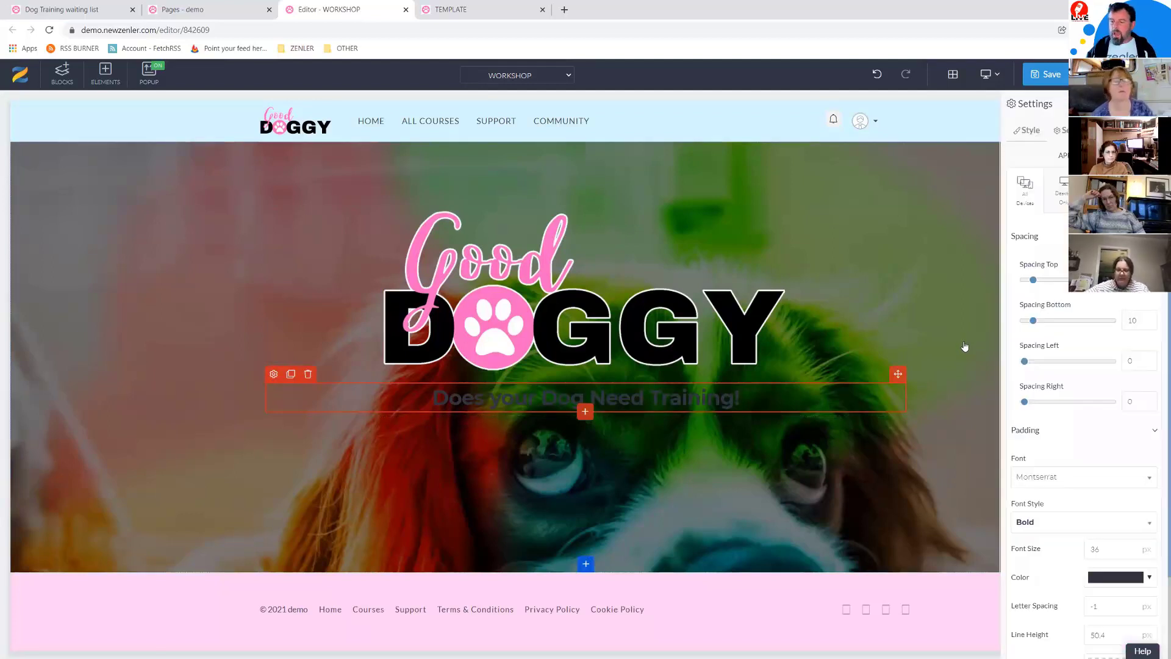
Step: Make the heading text light pink (#ffd4fc)
click(1149, 578)
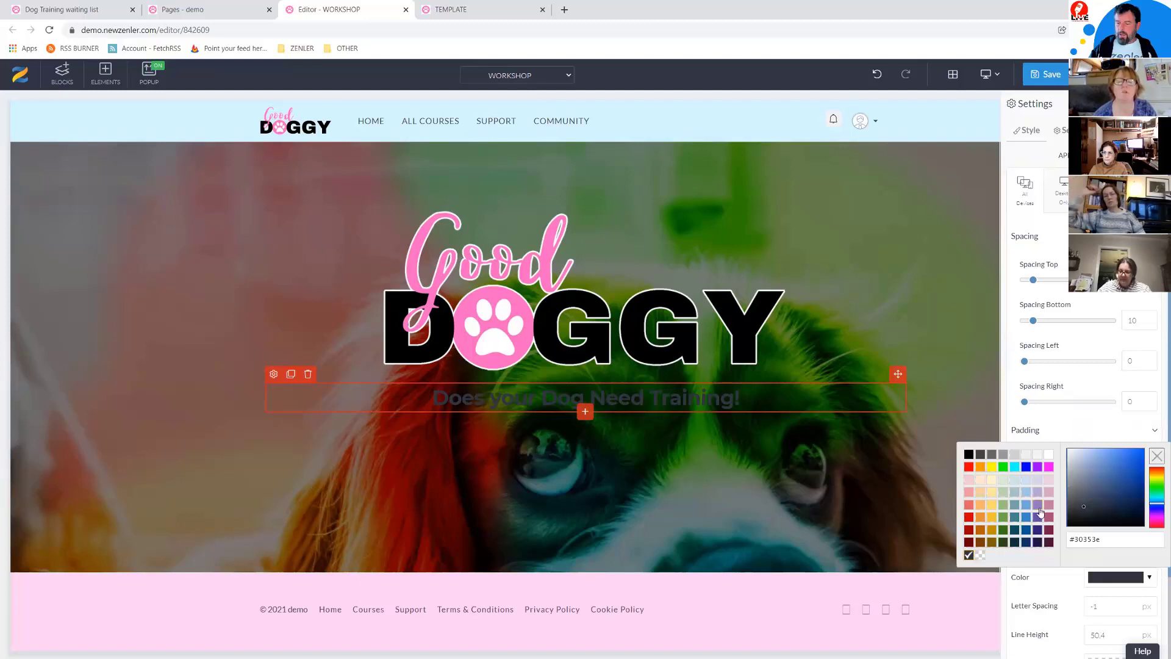
drag(1154, 506, 1156, 517)
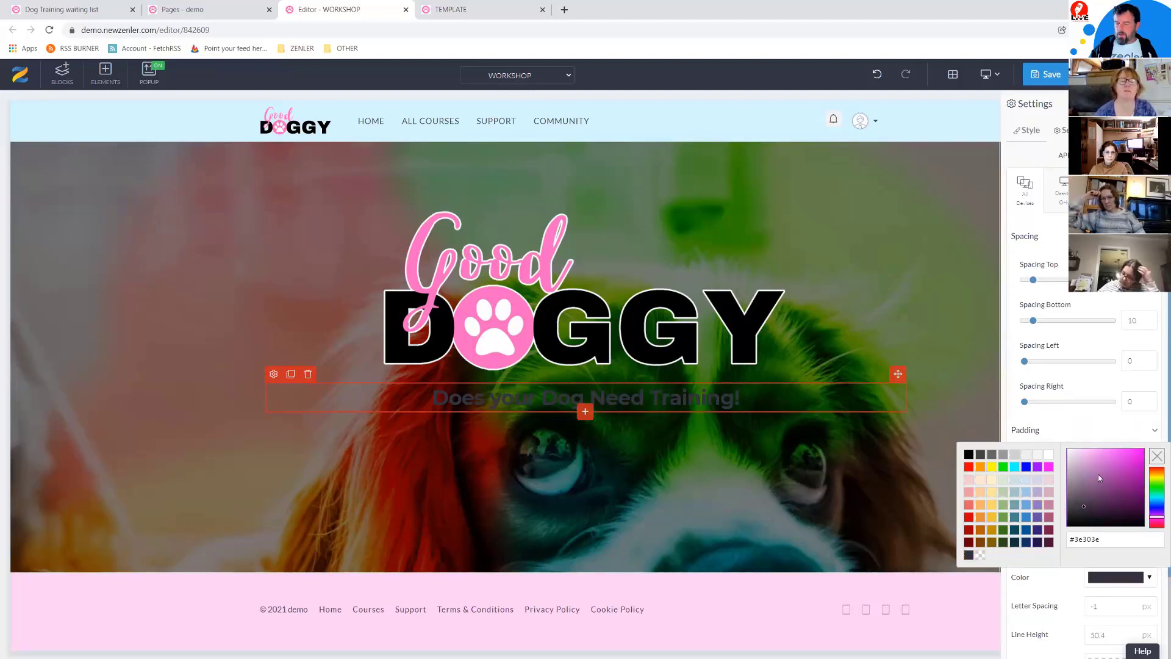
click(1080, 451)
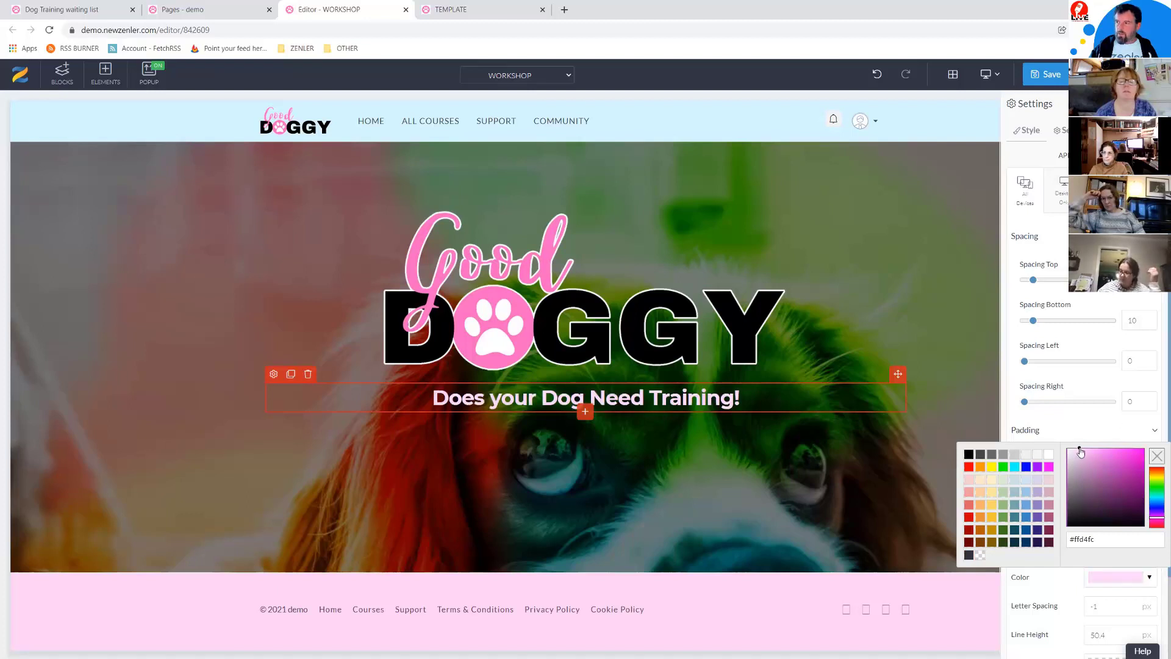
click(1055, 423)
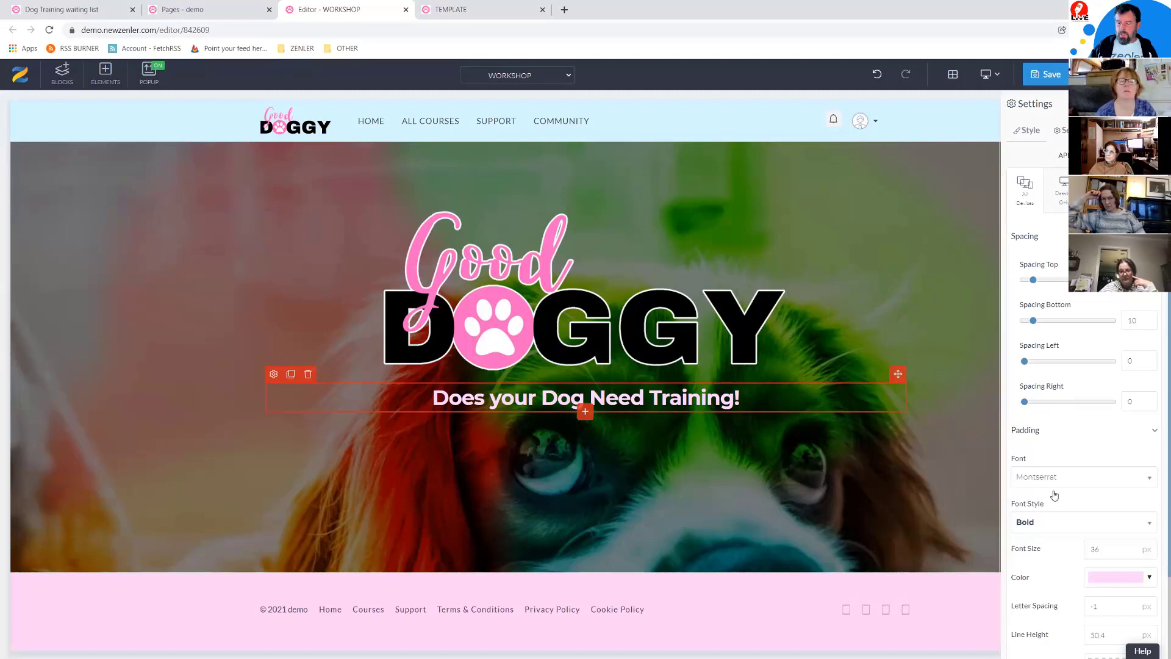
Step: Set the heading font to Open Sans at size 55
scroll(1031, 477, down, 2)
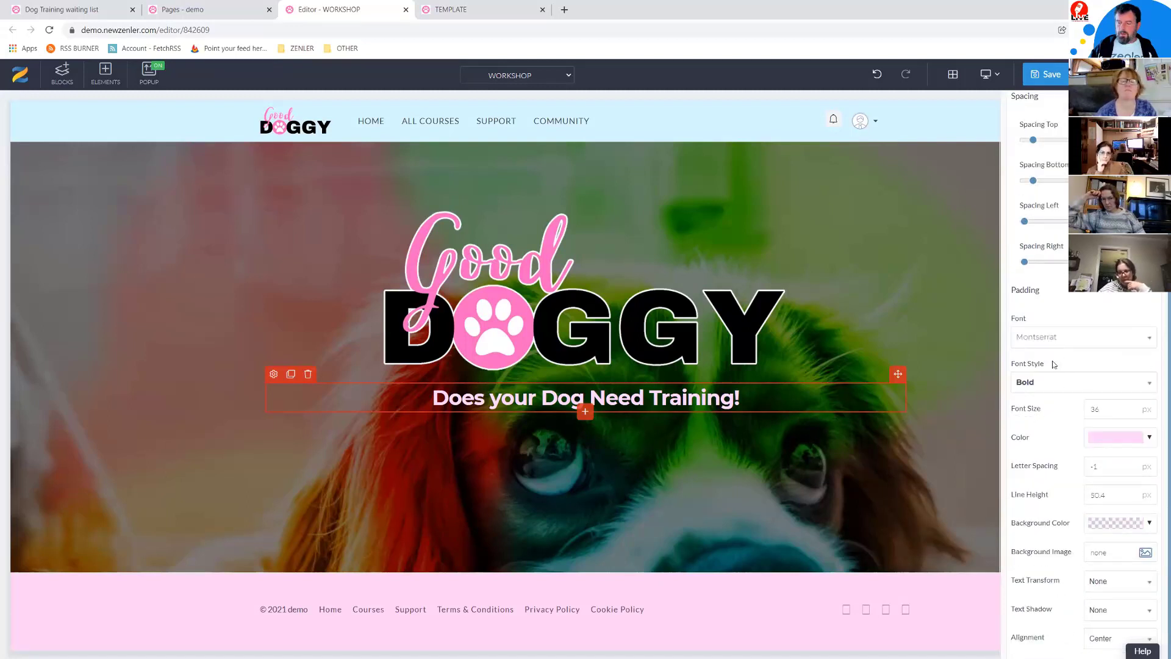
scroll(1034, 421, up, 2)
scroll(1026, 428, down, 2)
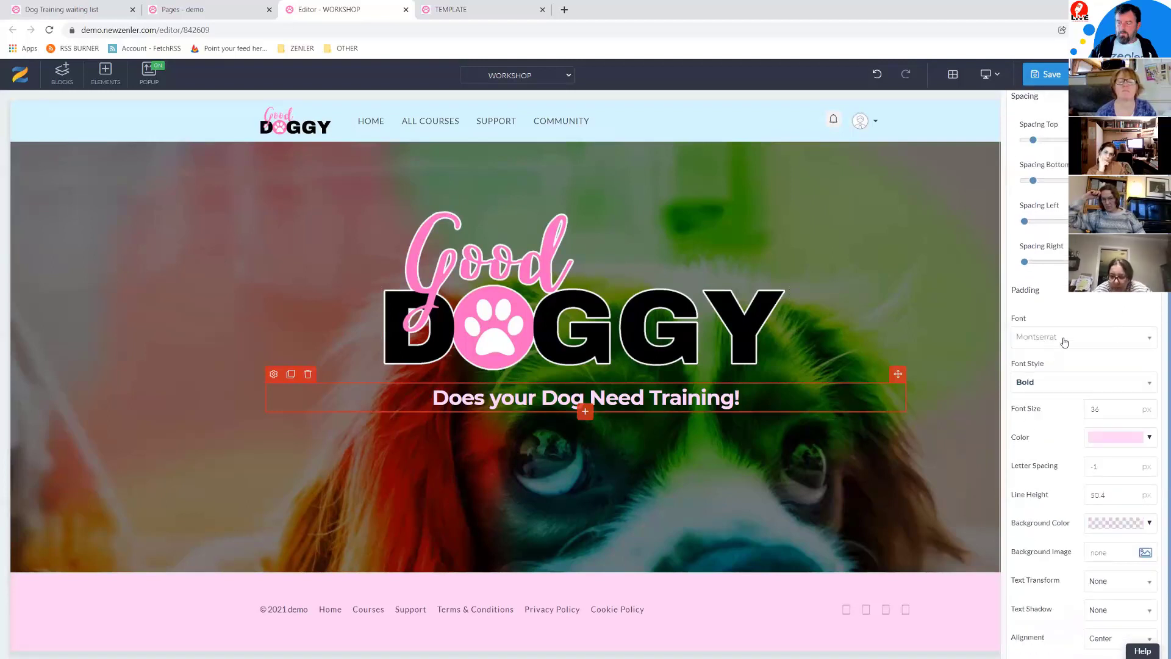
click(1062, 340)
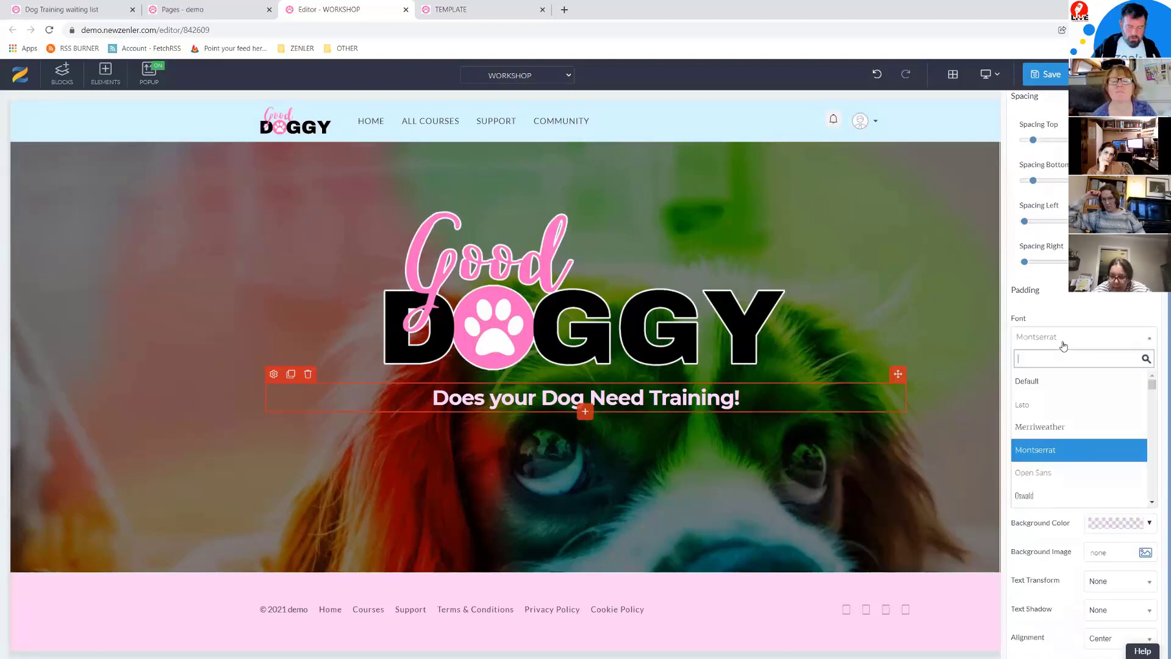
text(open)
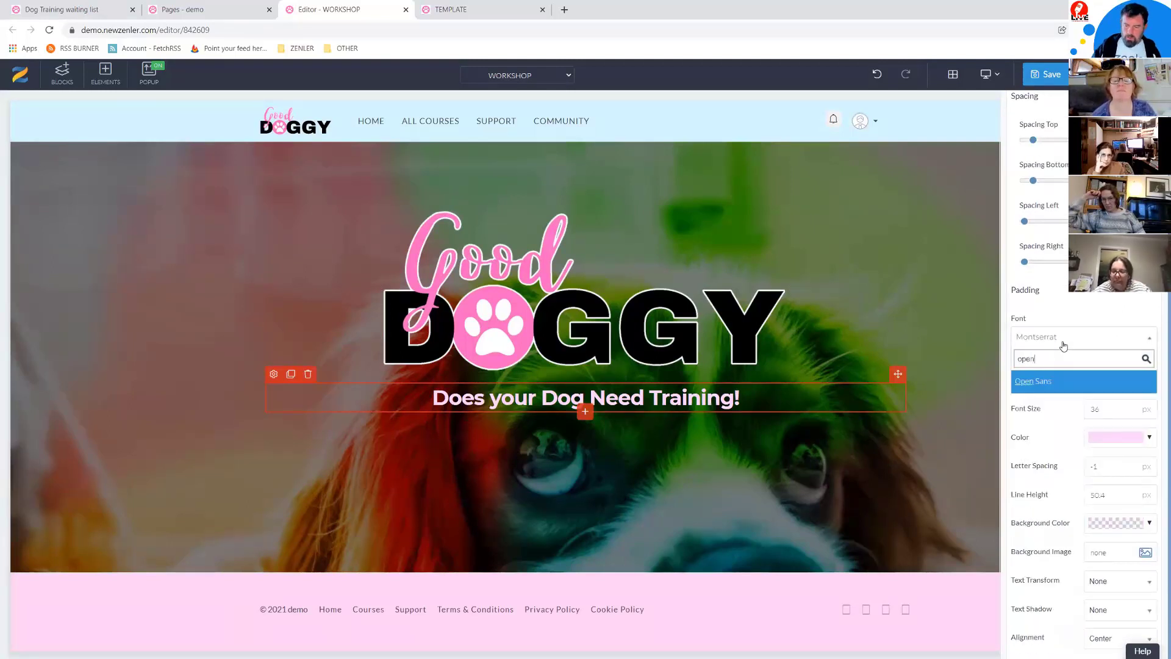
click(1049, 382)
scroll(1049, 381, down, 3)
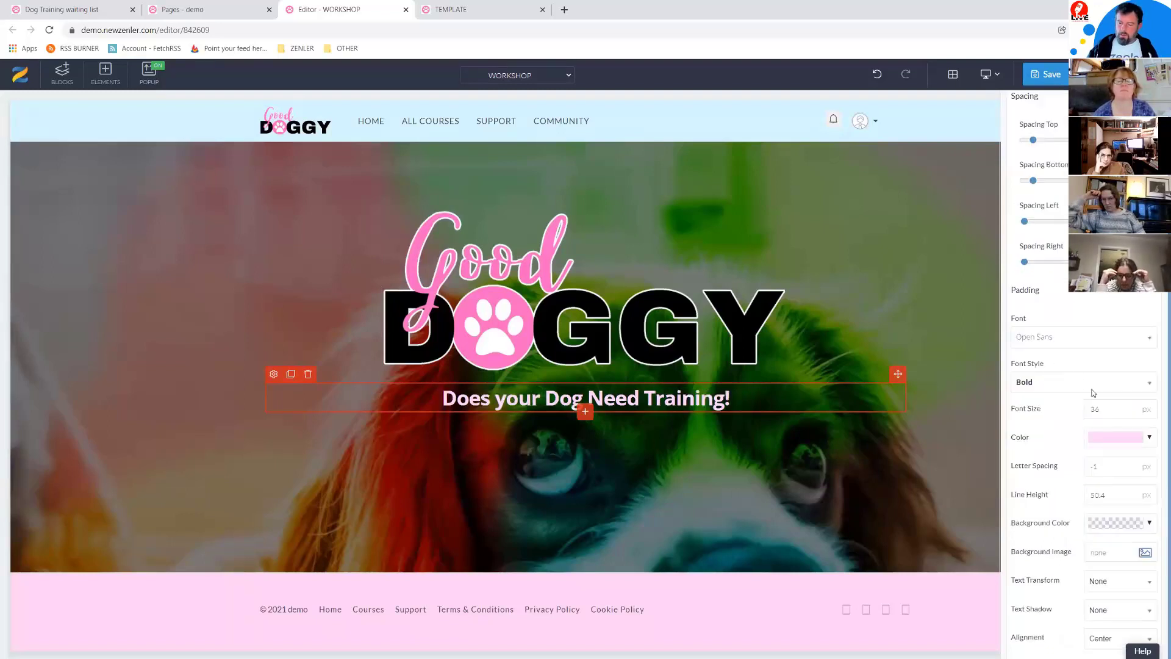
text(55)
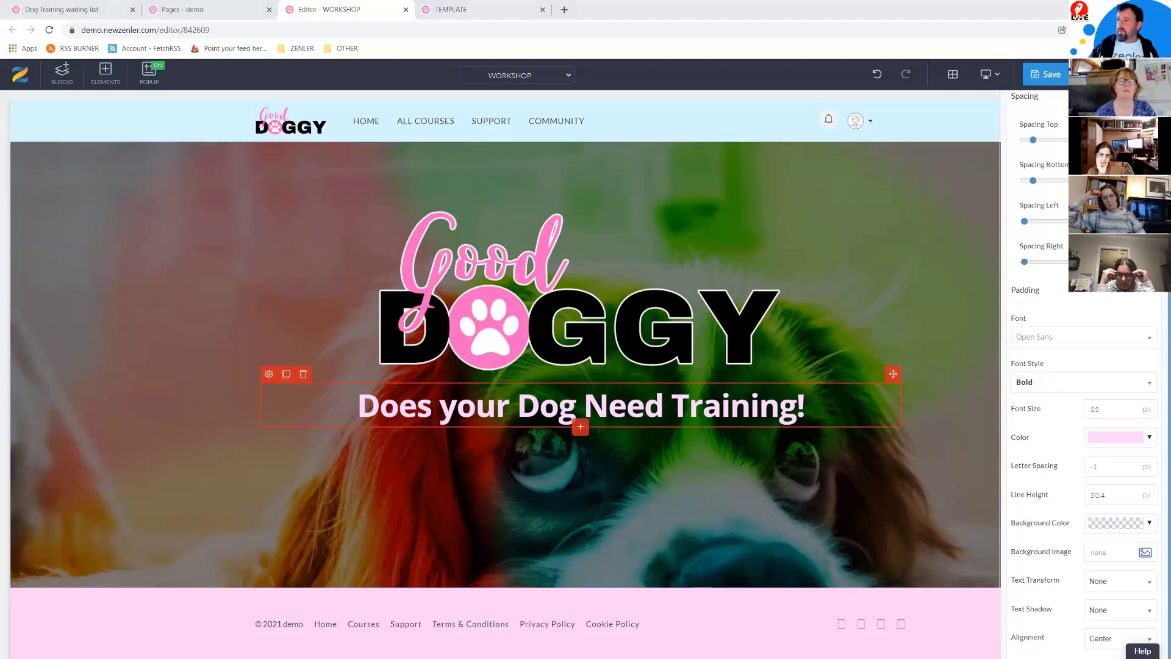
Step: Check the TEMPLATE preview again, then add an H2 heading below the headline
key(alt+Tab)
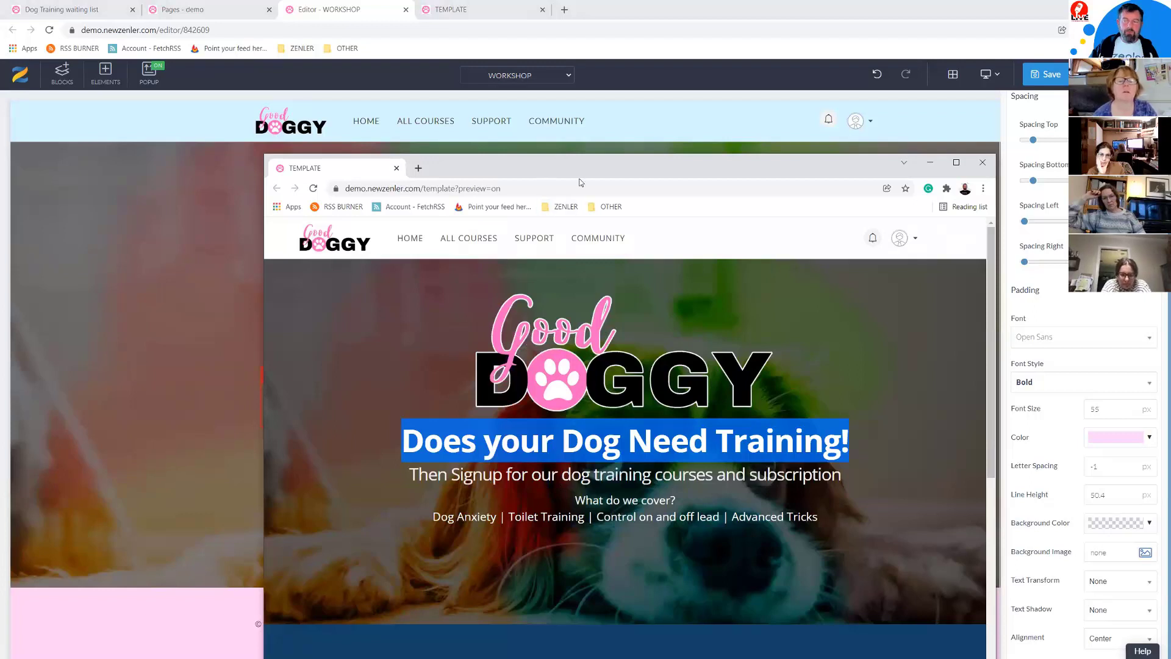
key(alt+Tab)
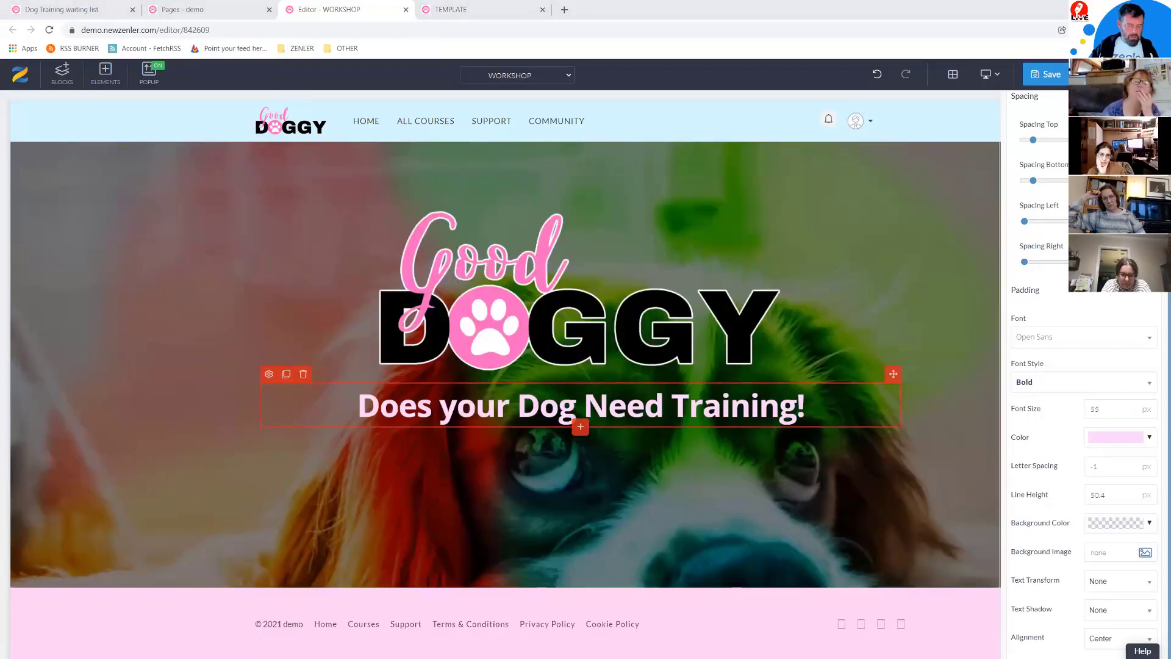
click(579, 427)
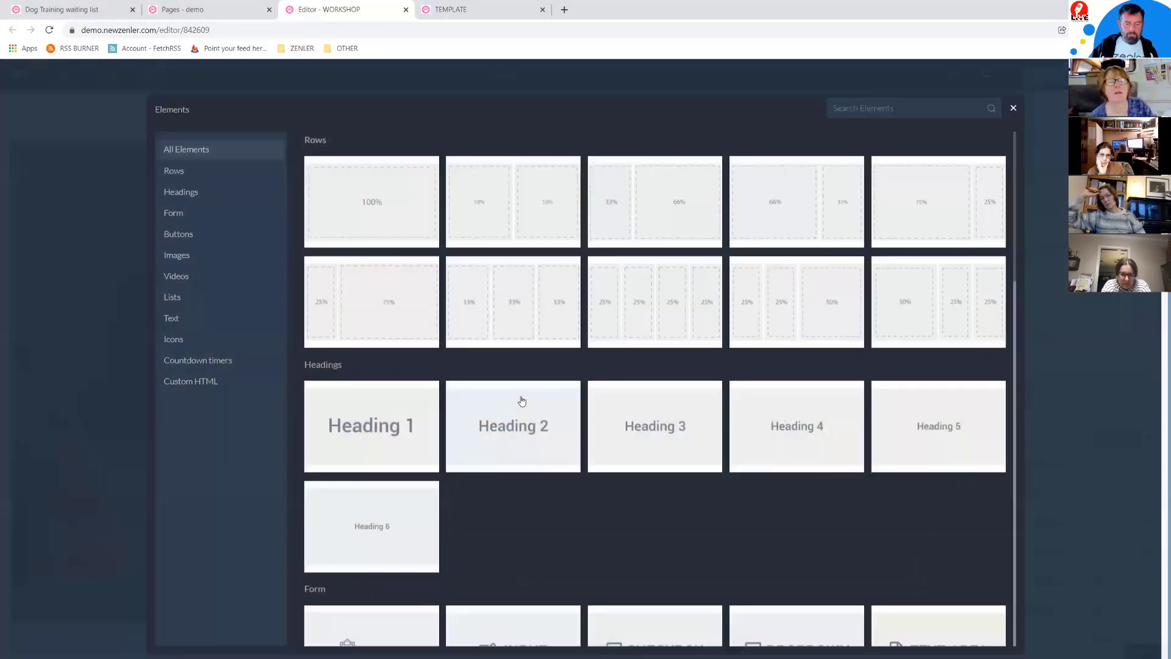
click(518, 398)
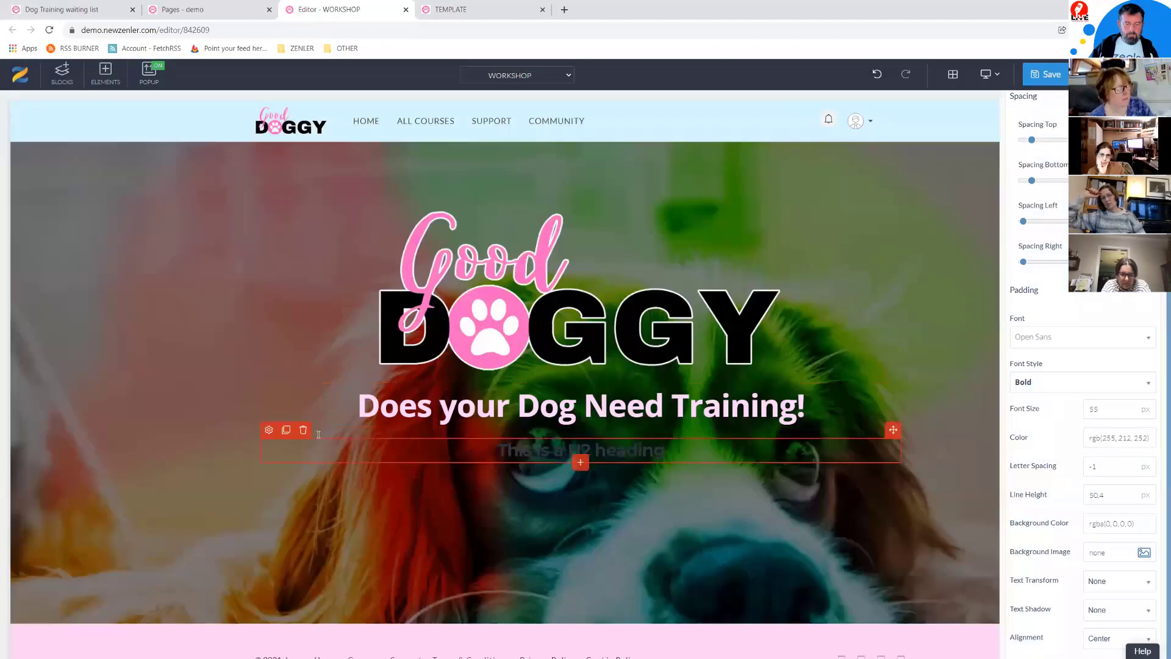
Step: Set the H2 heading to Open Sans Regular at size 40
click(269, 431)
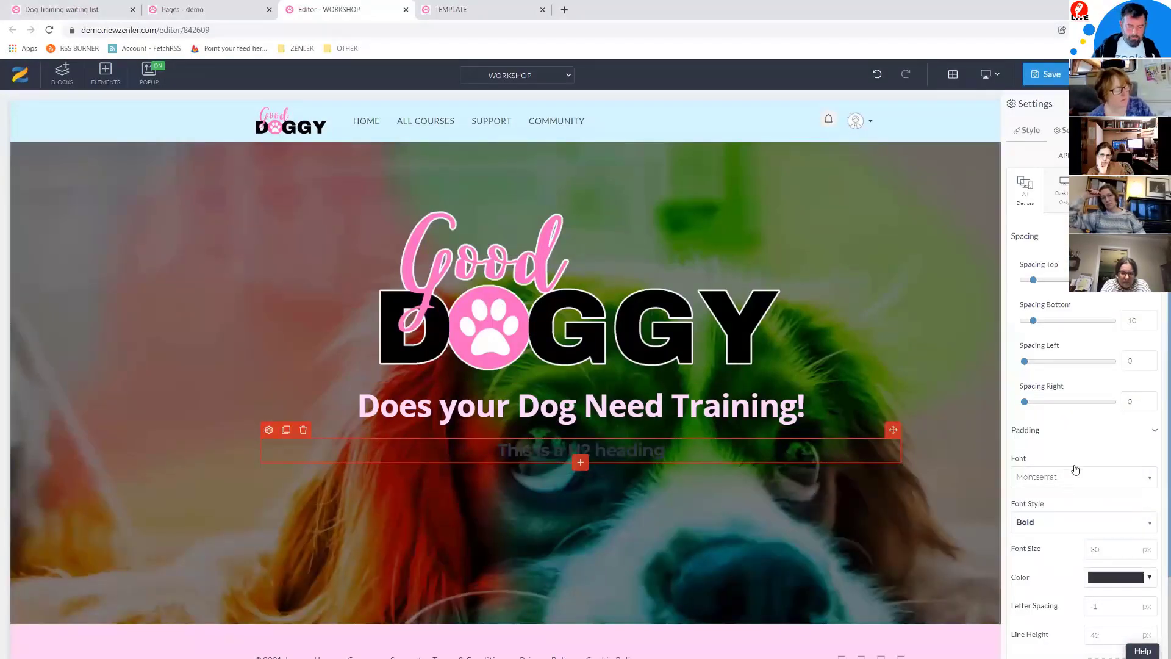
click(1075, 483)
text(ope)
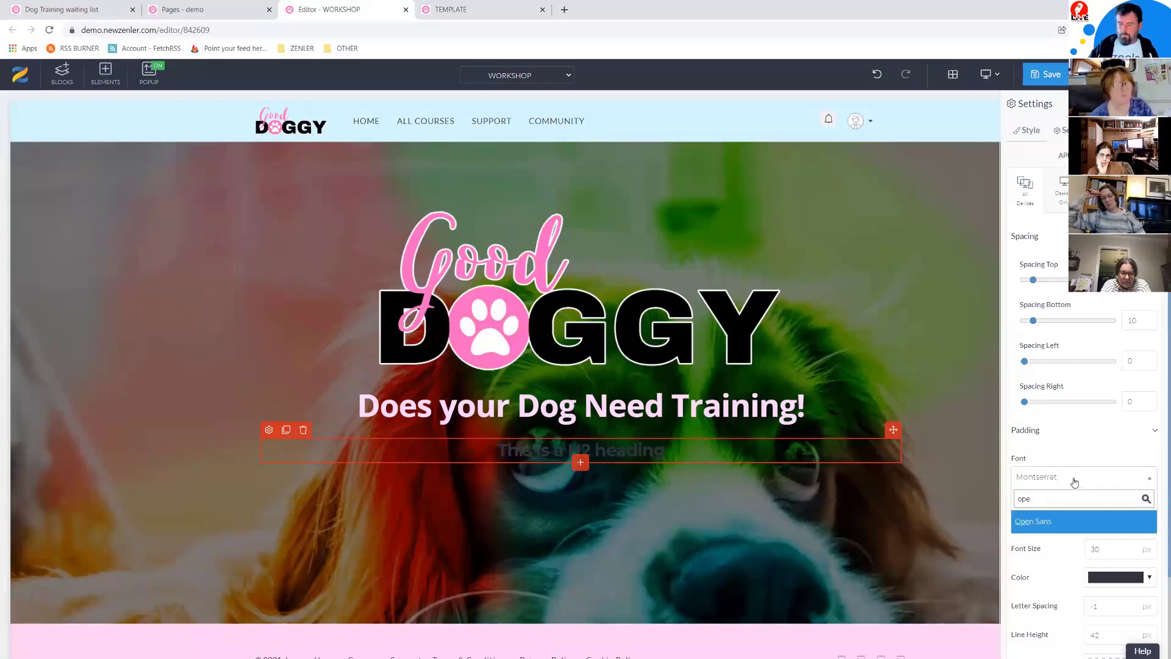
text(open)
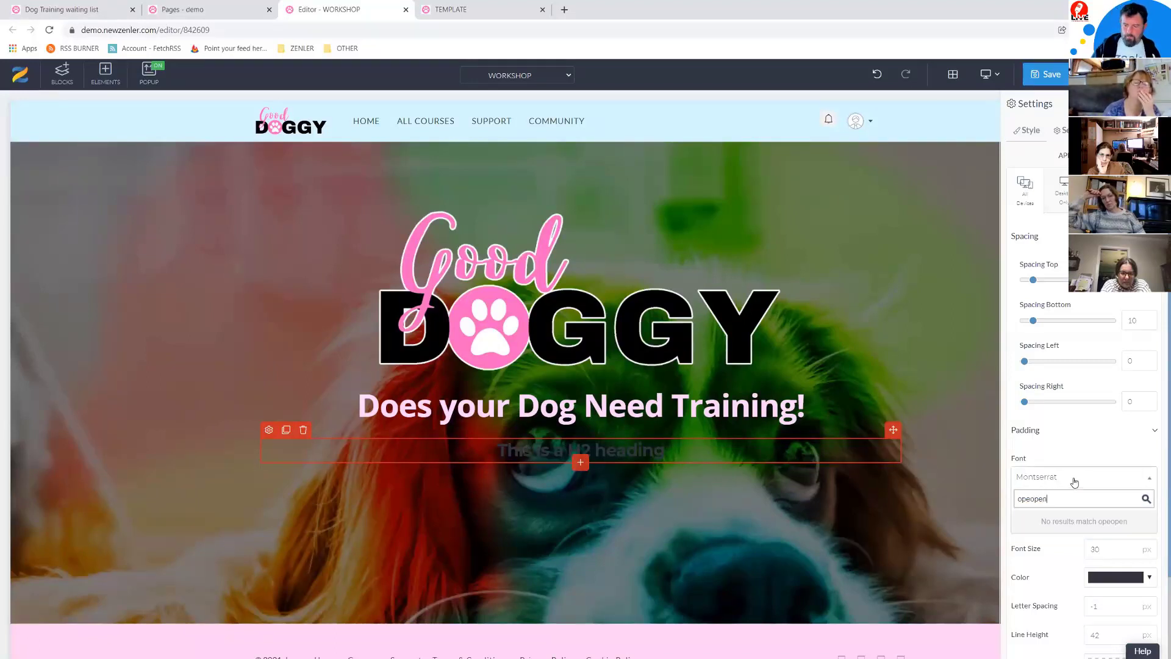
key(BackSpace)
key(BackSpace)
key(BackSpace)
key(BackSpace)
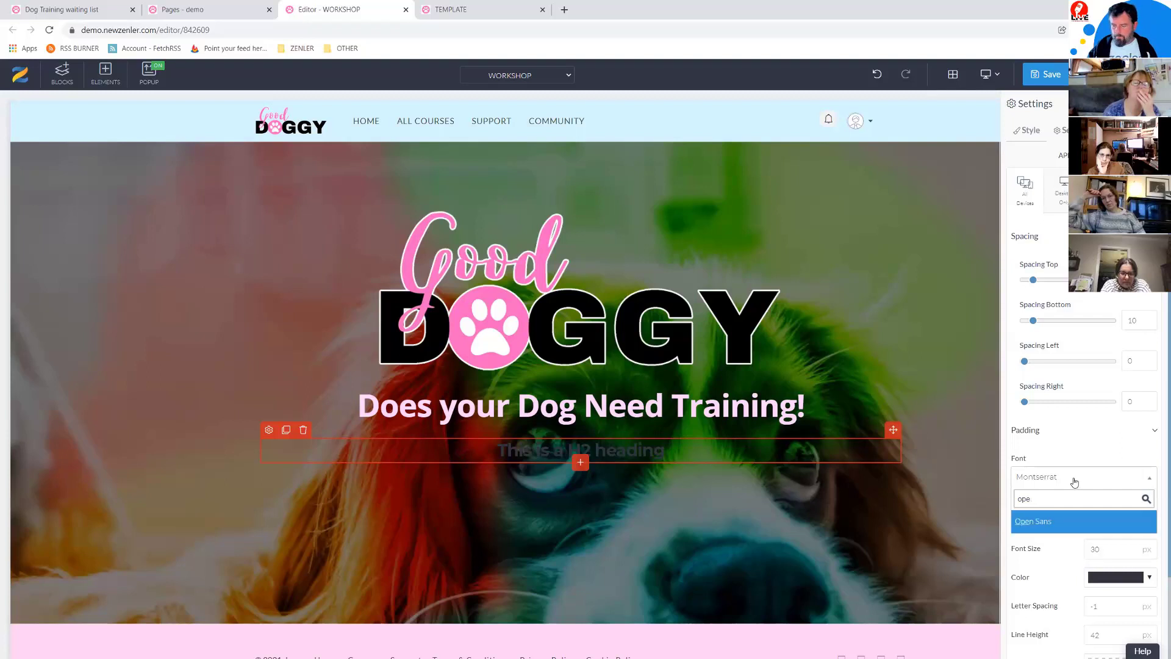
click(1034, 521)
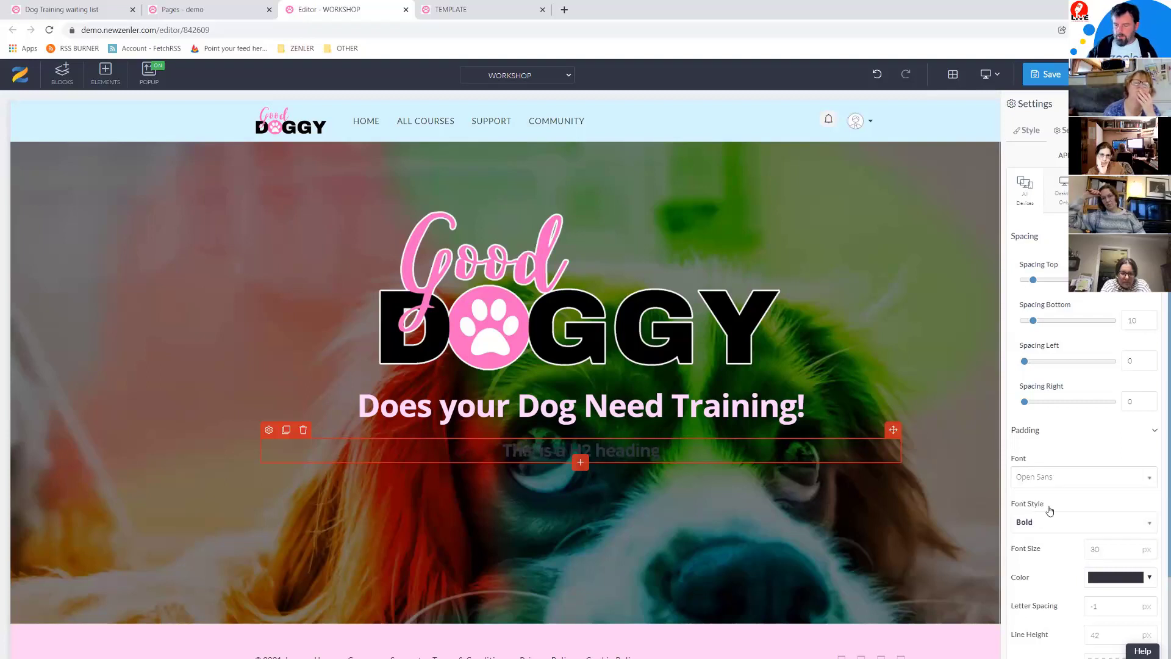
scroll(1065, 519, down, 2)
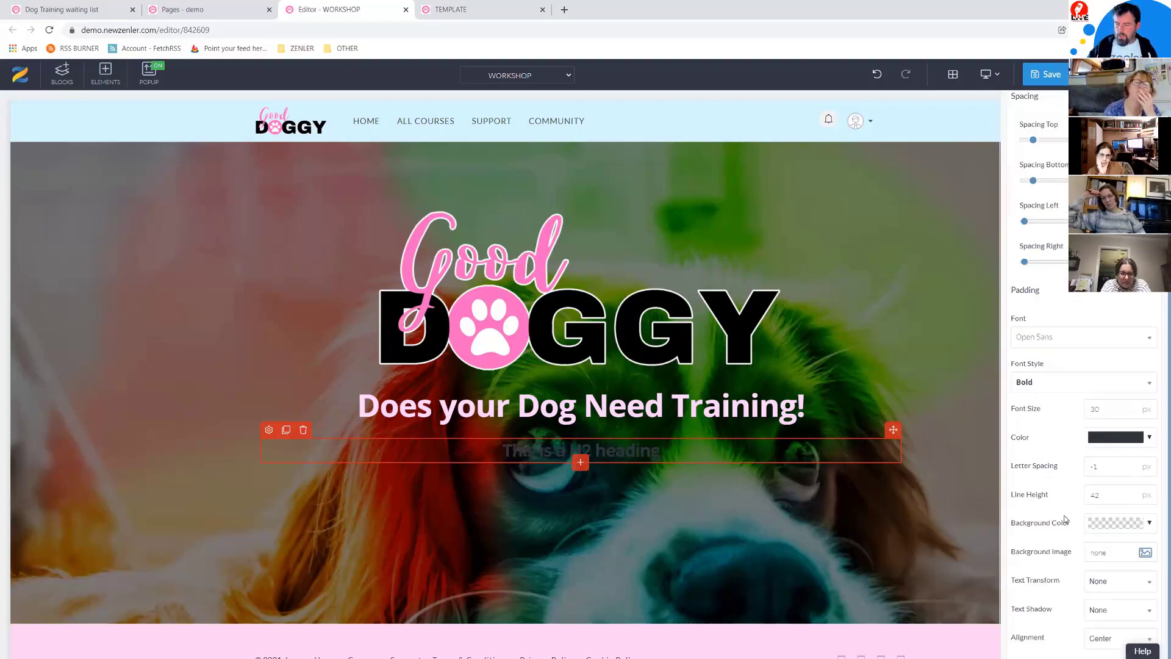
click(1072, 385)
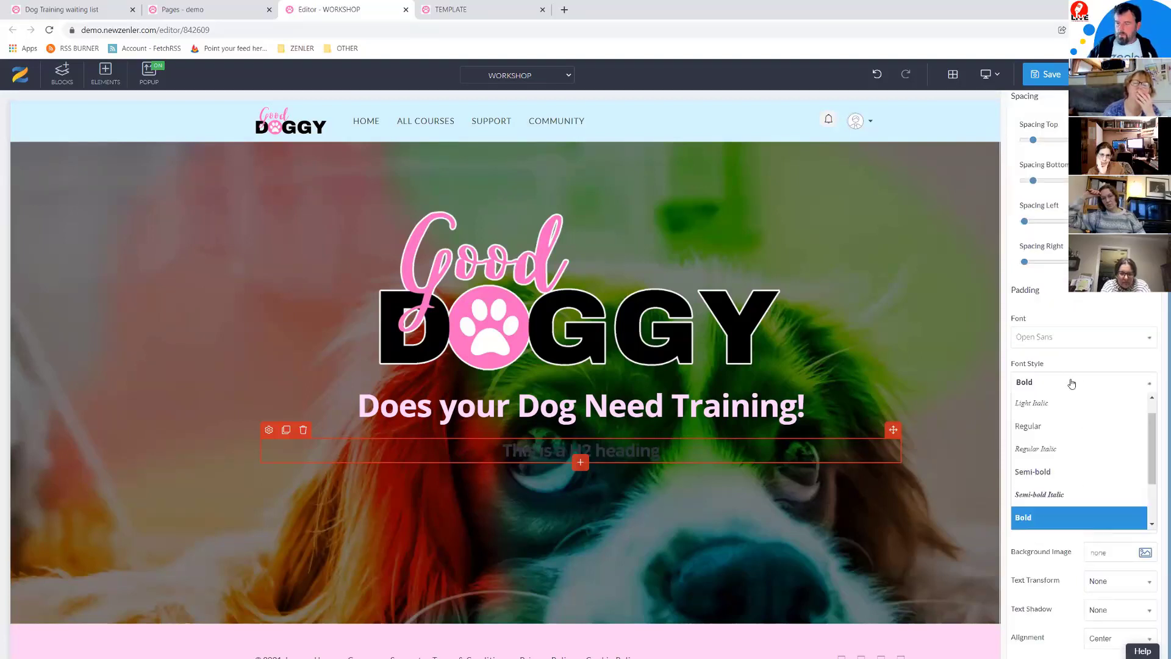
click(1039, 428)
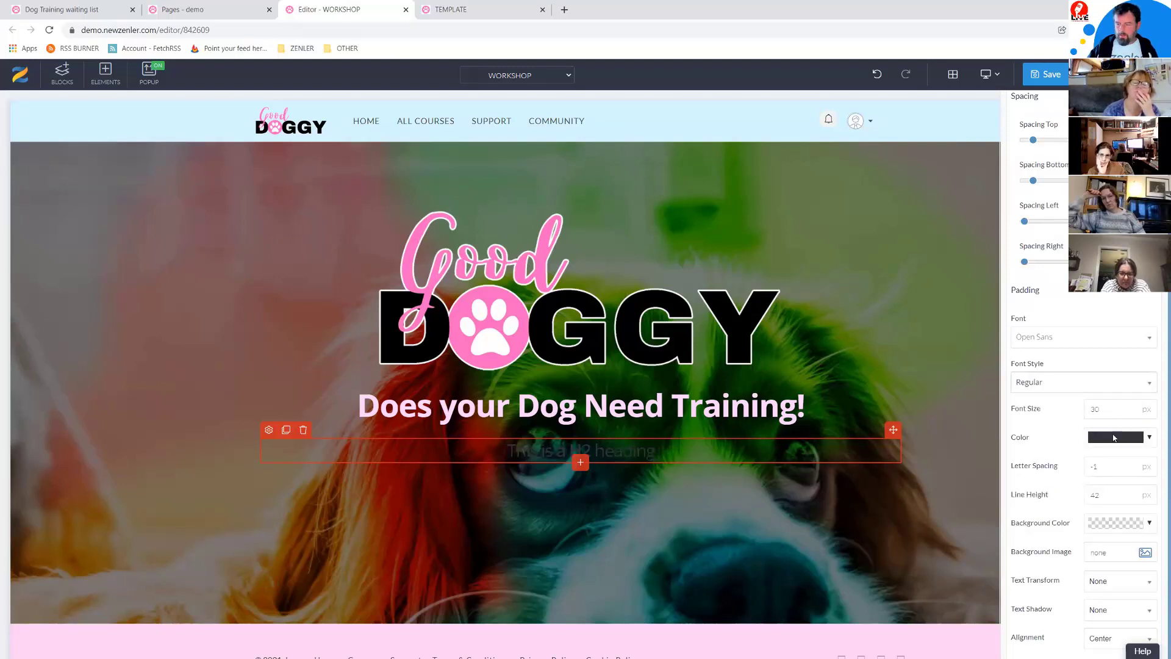
text(40)
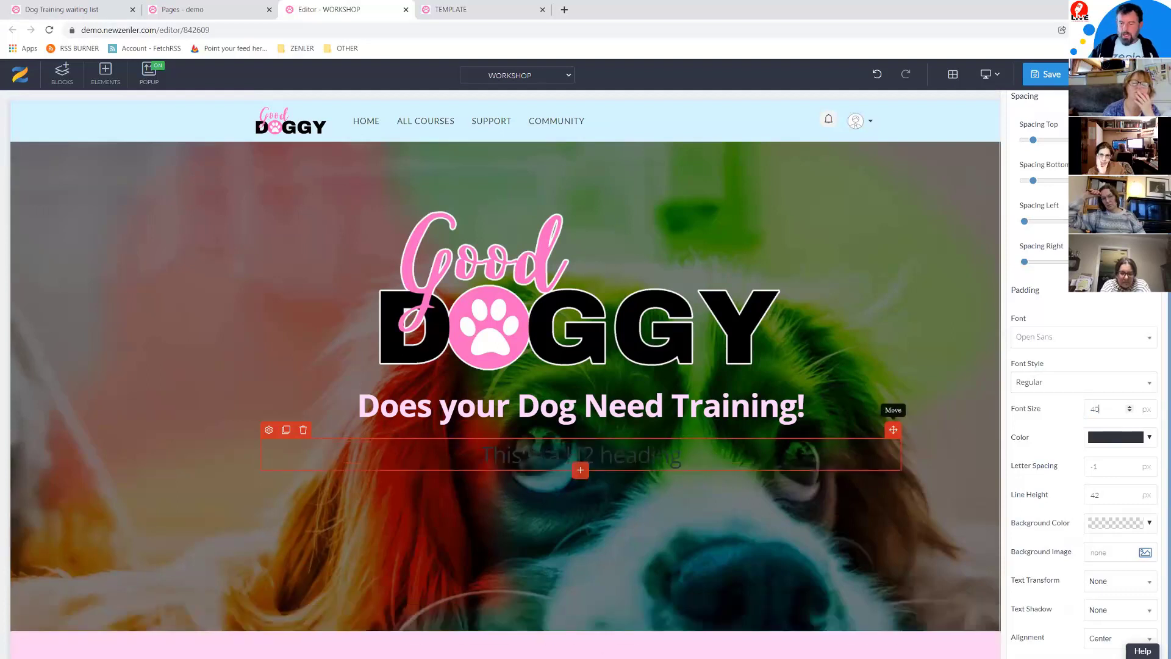
Step: Make the H2 white and change its text to 'Then Signup for our dog training courses and subscription'
click(1149, 438)
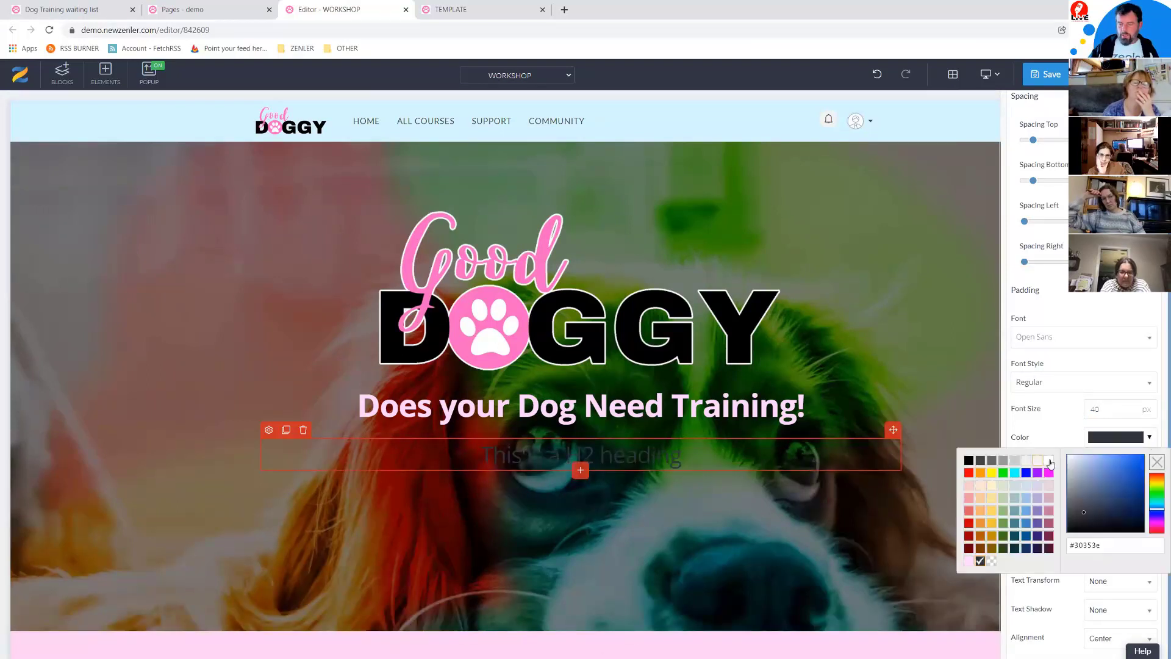
click(1052, 463)
drag(683, 456, 448, 447)
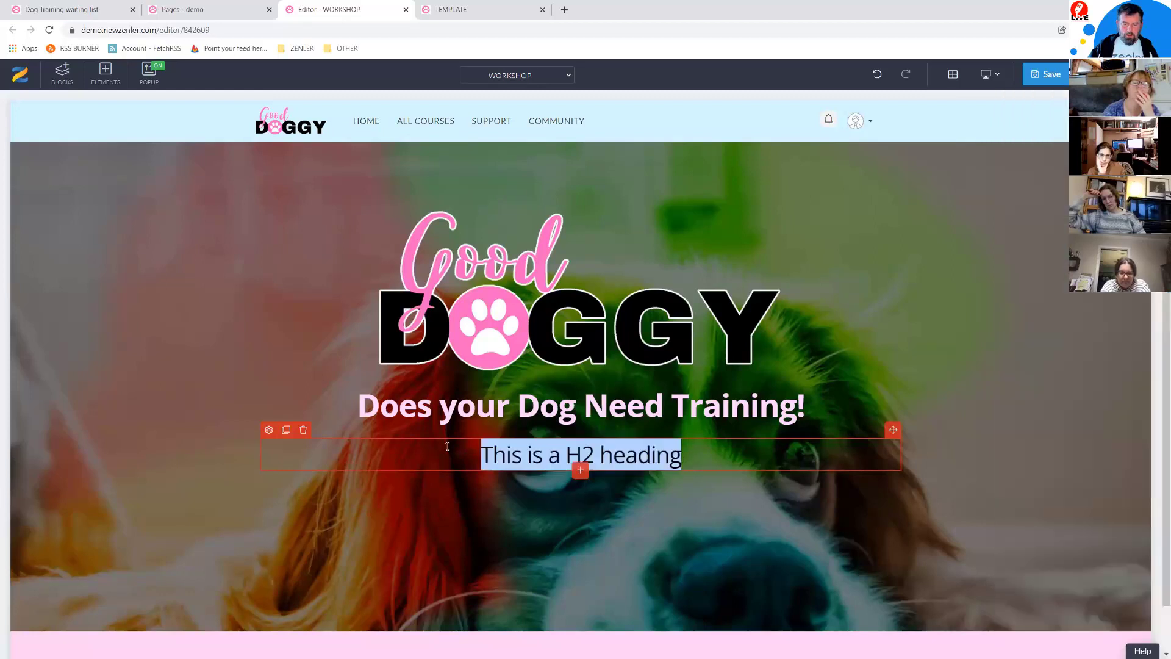
text(Then Signup for our dog training courses and subscription)
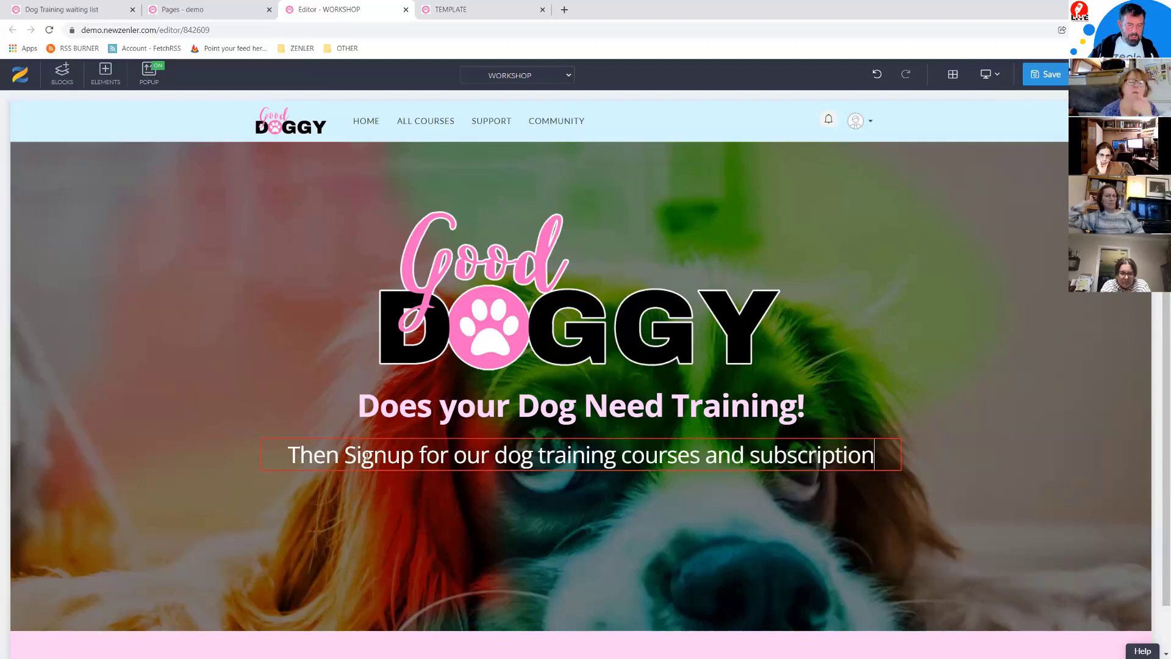
Step: Reduce the subheading's top spacing and set its bottom spacing to 8
click(363, 459)
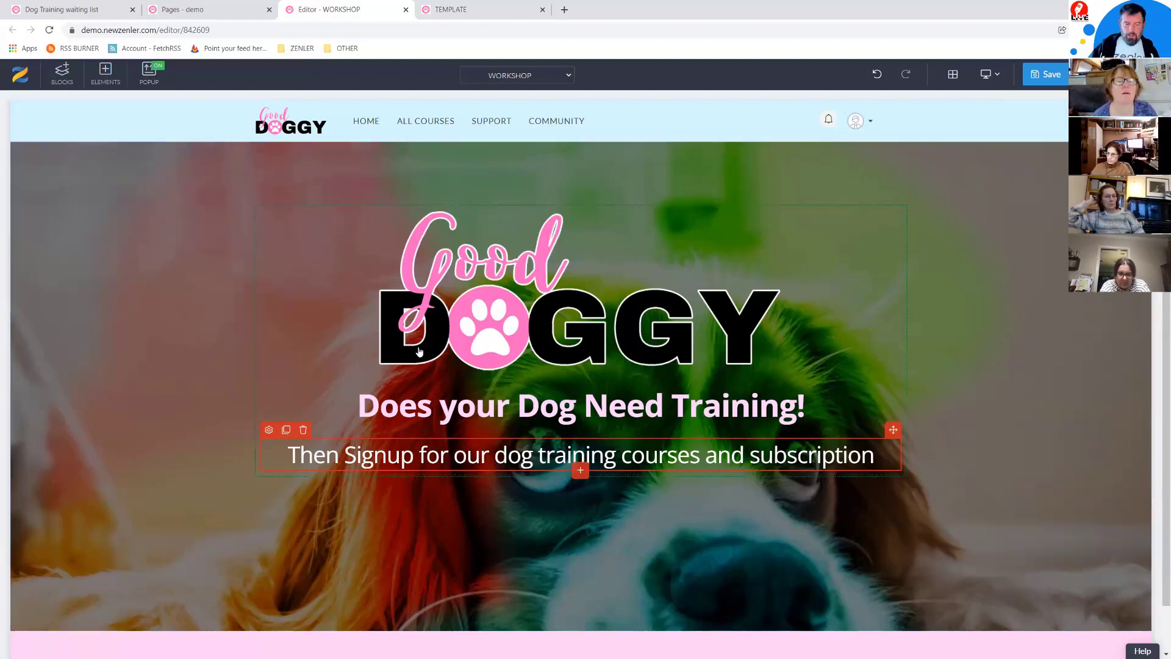
click(269, 430)
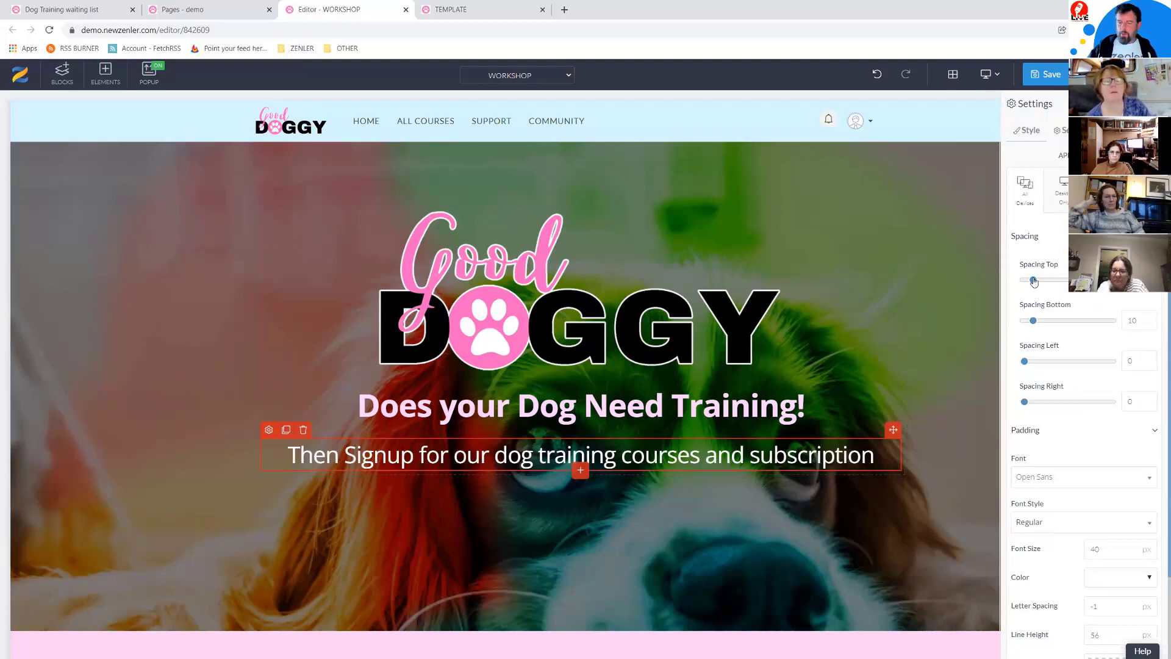
drag(1033, 281, 1006, 282)
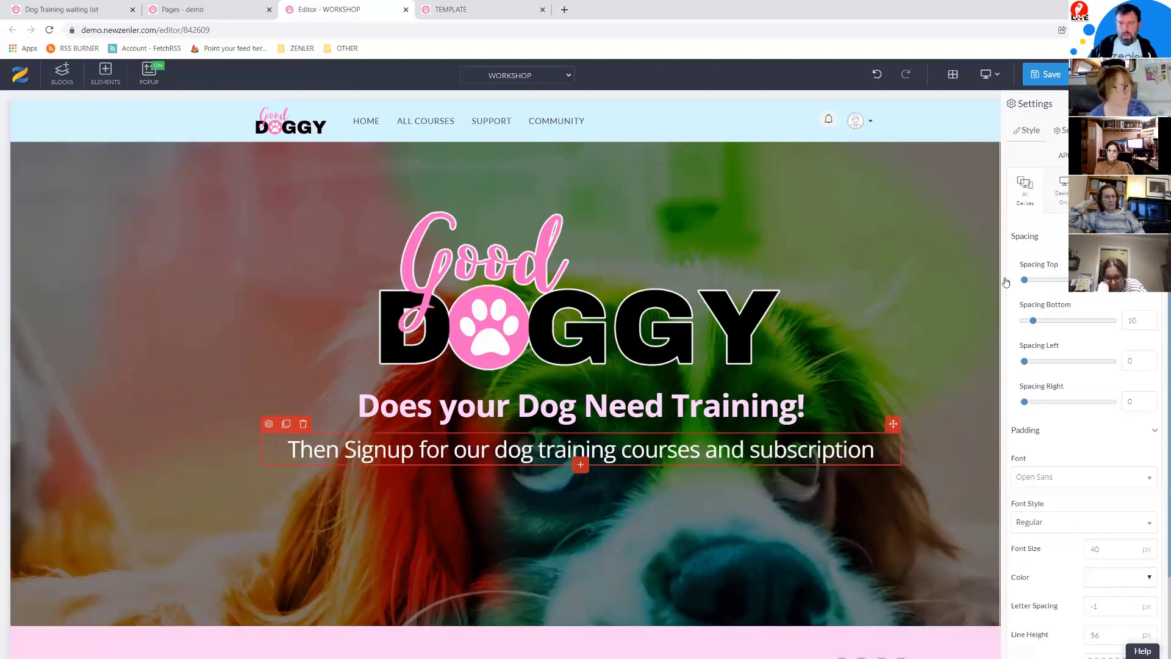
drag(1033, 323, 1030, 322)
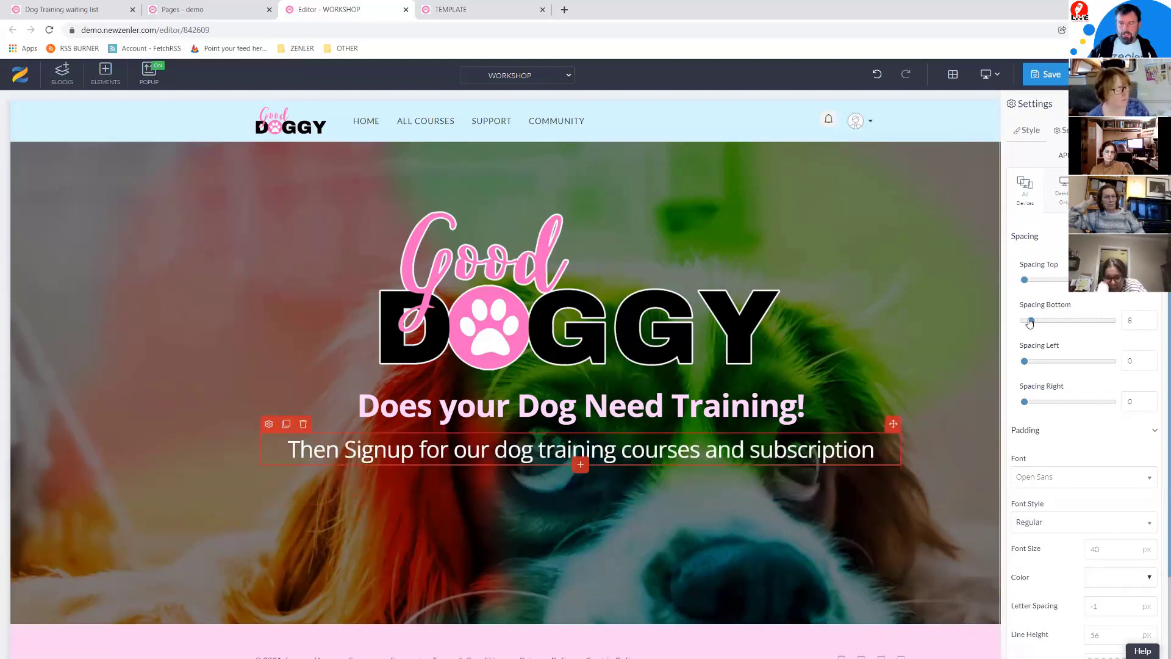
Step: Set the 'Does your Dog Need Training!' heading's bottom spacing to 0
click(281, 410)
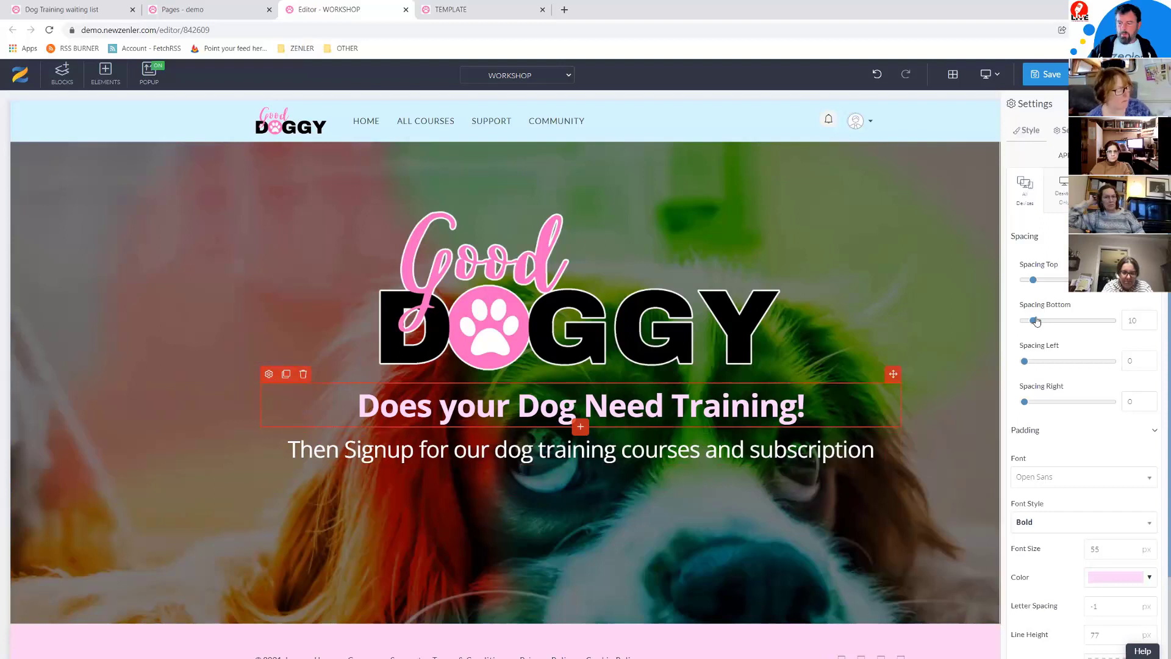
drag(1031, 323, 1019, 325)
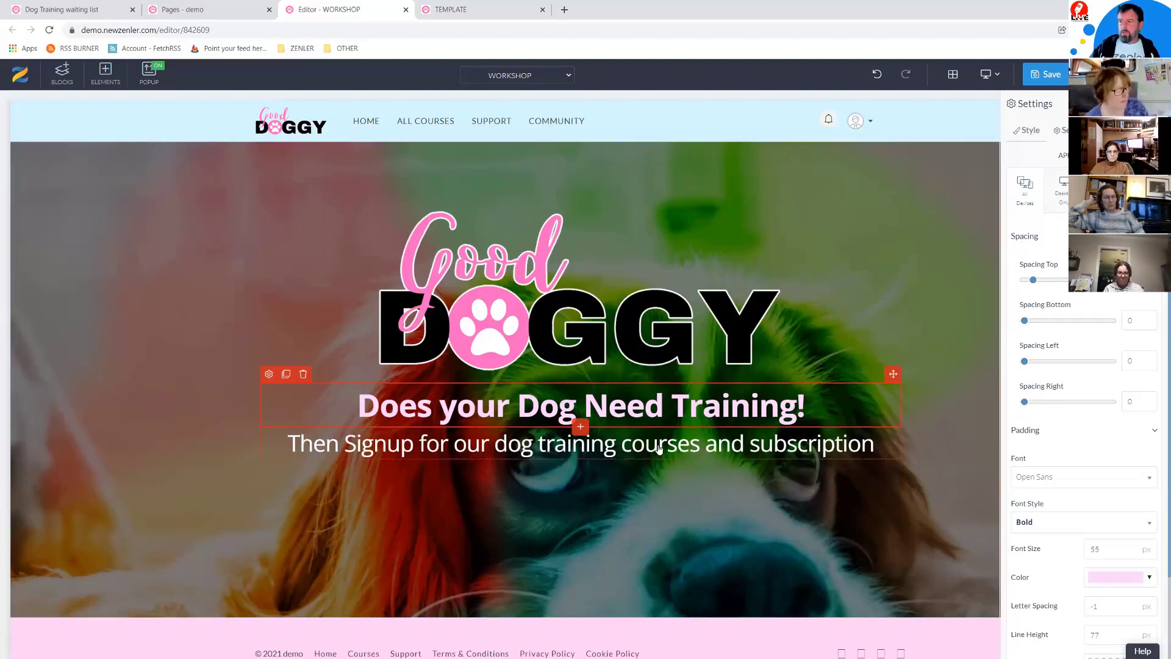
click(592, 458)
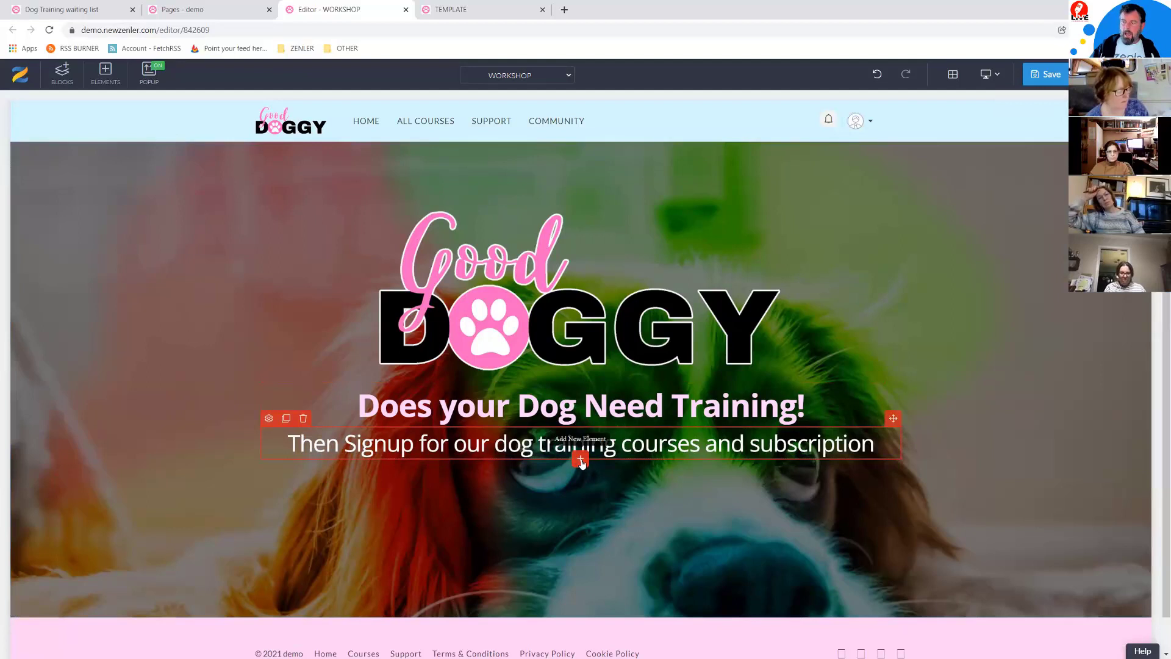
click(580, 460)
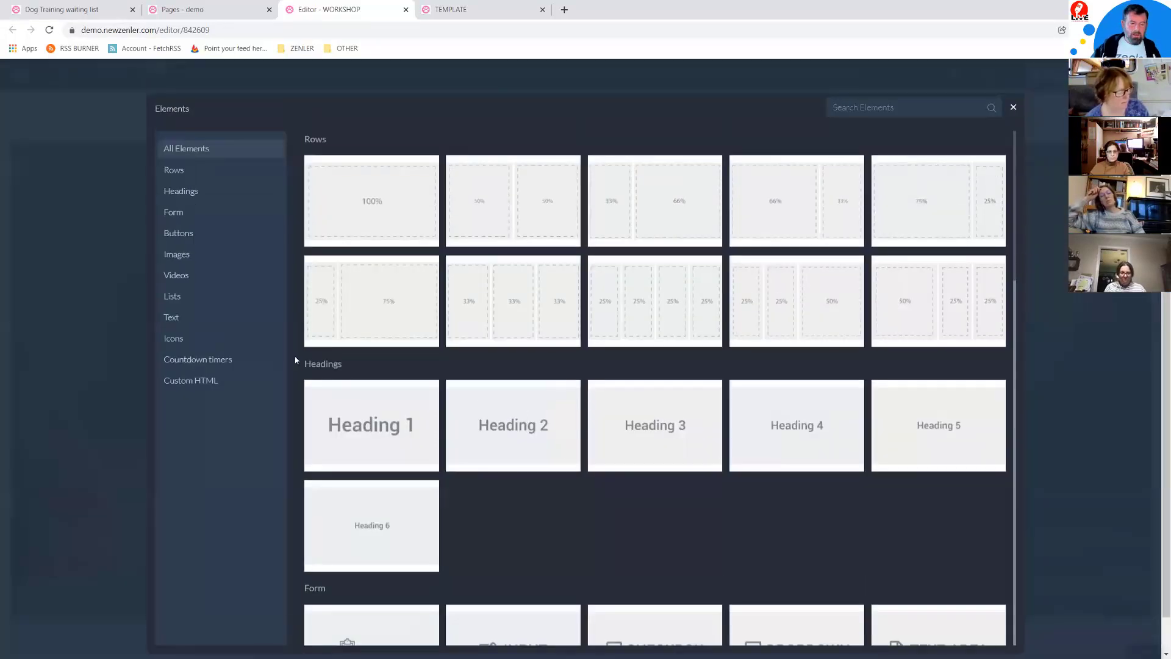
Step: Insert a regular paragraph under the subheading containing the pasted topic line, Dog Anxiety through Advanced Tricks
click(189, 319)
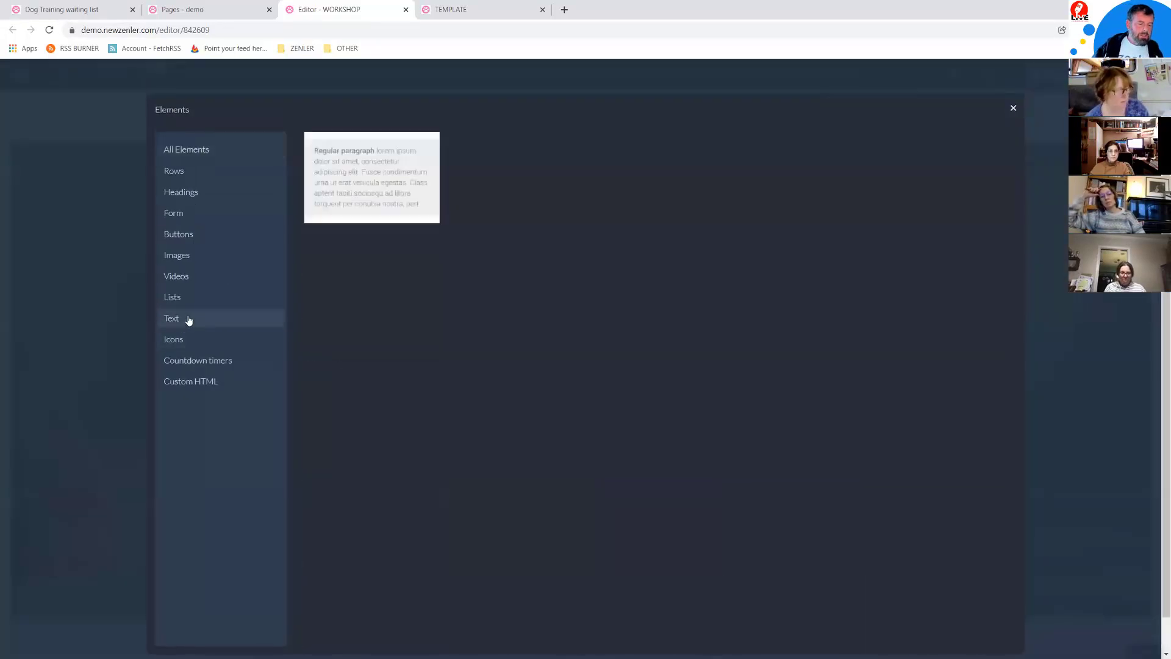
click(391, 190)
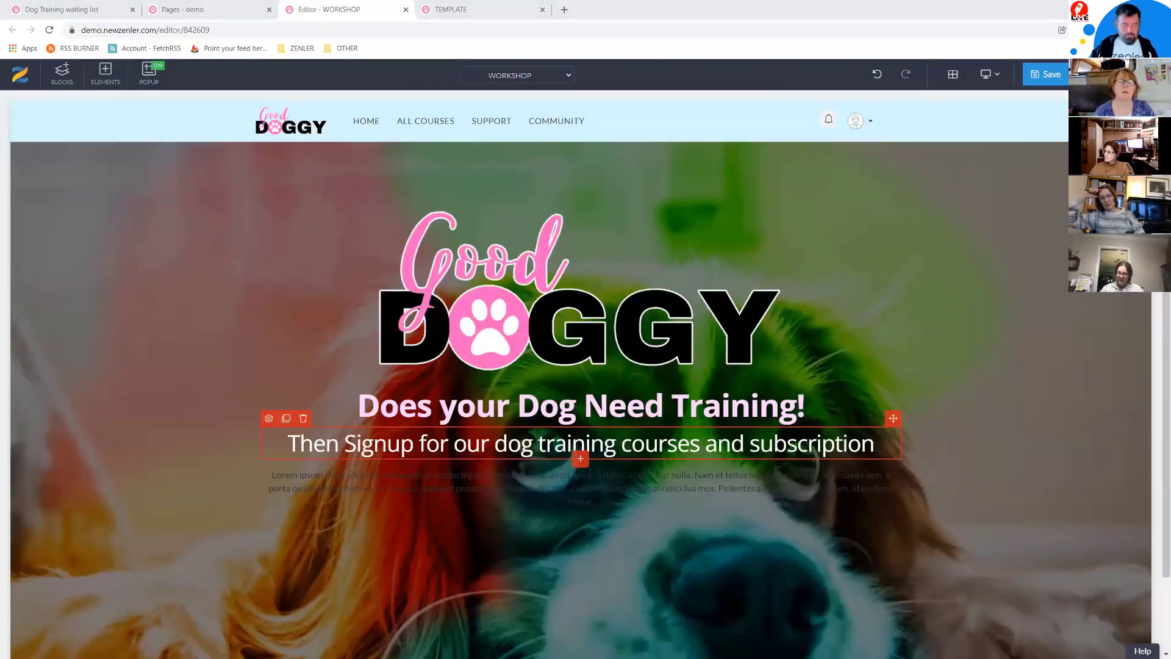
triple_click(532, 488)
click(532, 488)
key(ctrl+v)
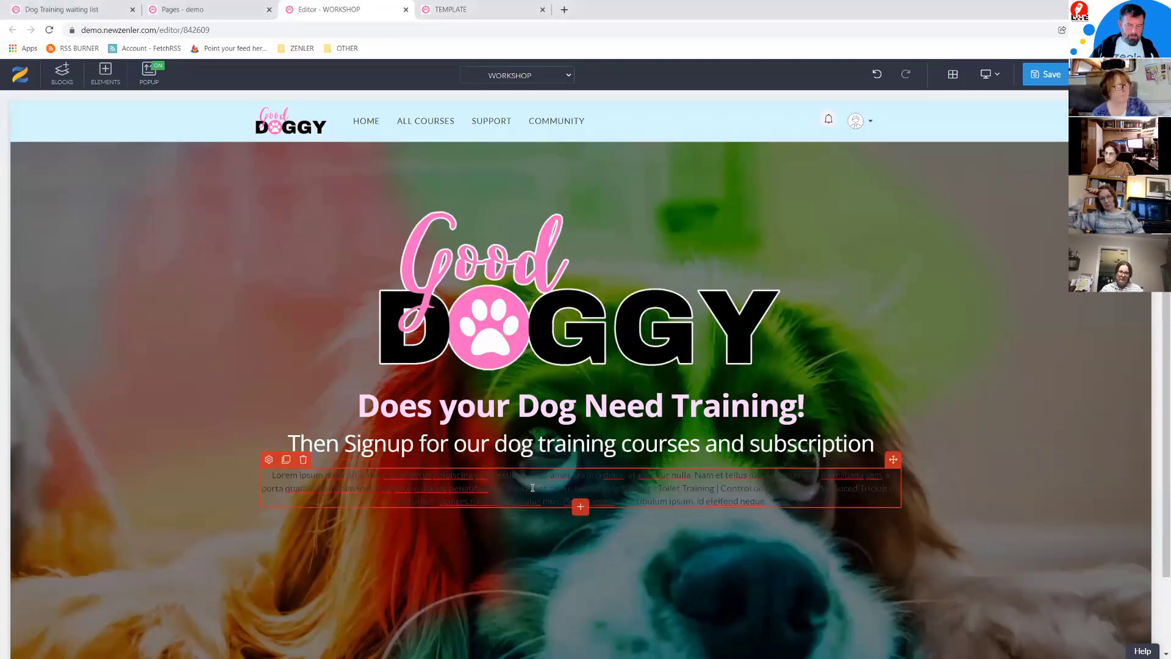
triple_click(533, 488)
text(What do we cover? Sit | Ankle | Toilet Training | Control on & off lead | Advanced Tricks)
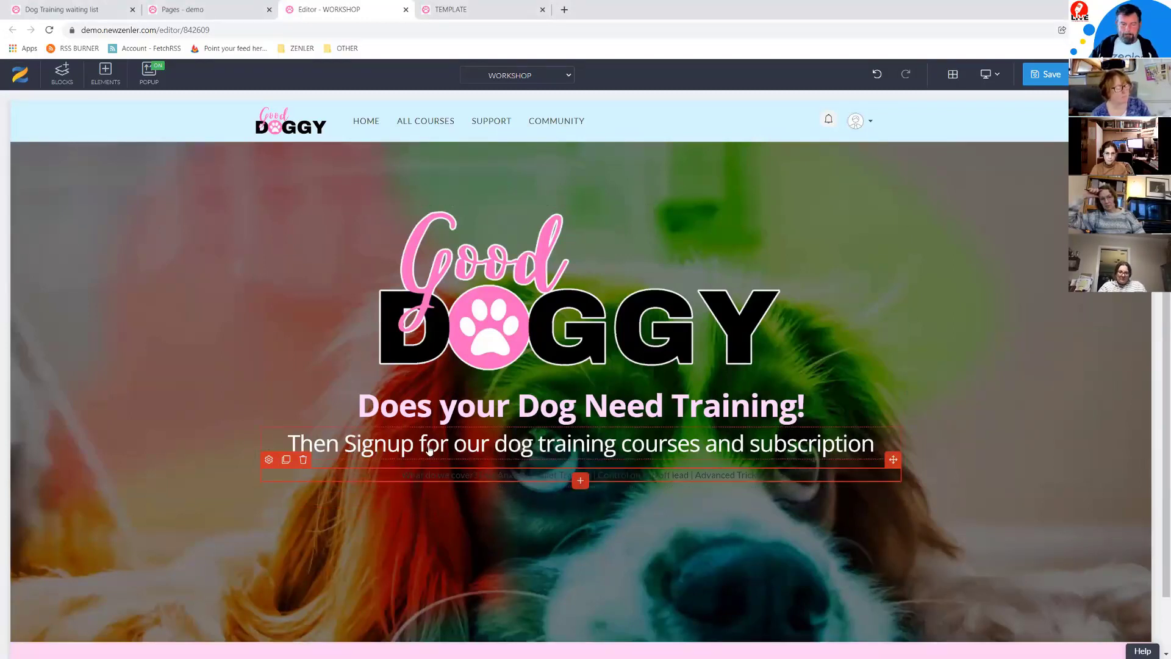
Step: Style the topic paragraph in Lato at size 24 with white text
click(689, 495)
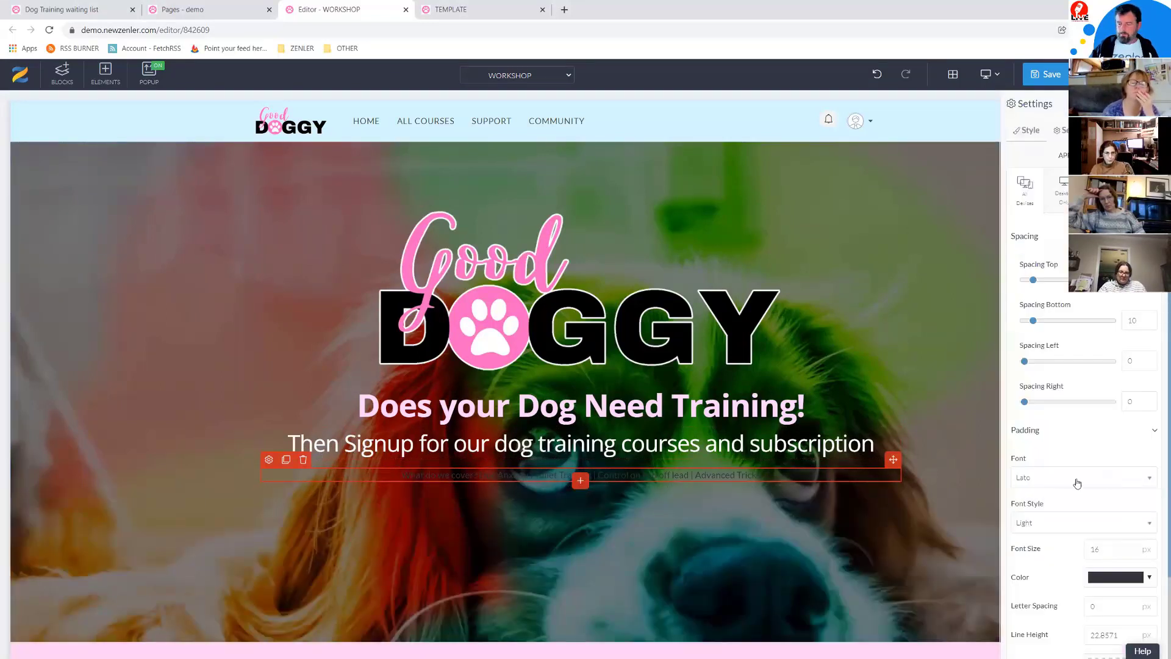
click(1078, 483)
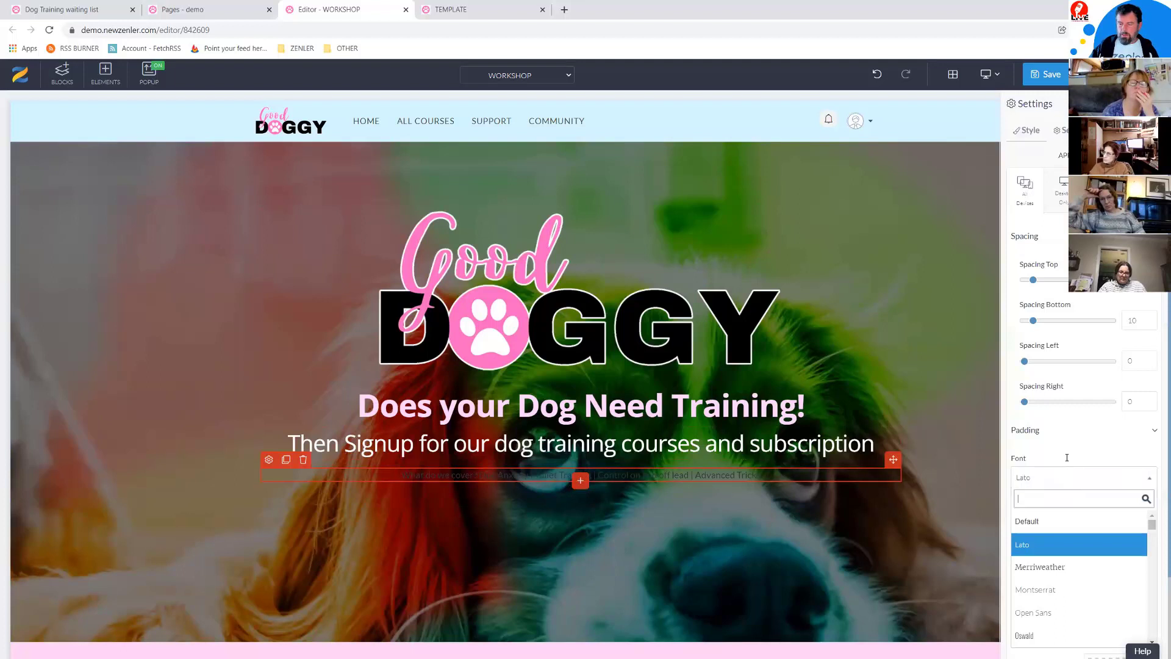
click(1068, 461)
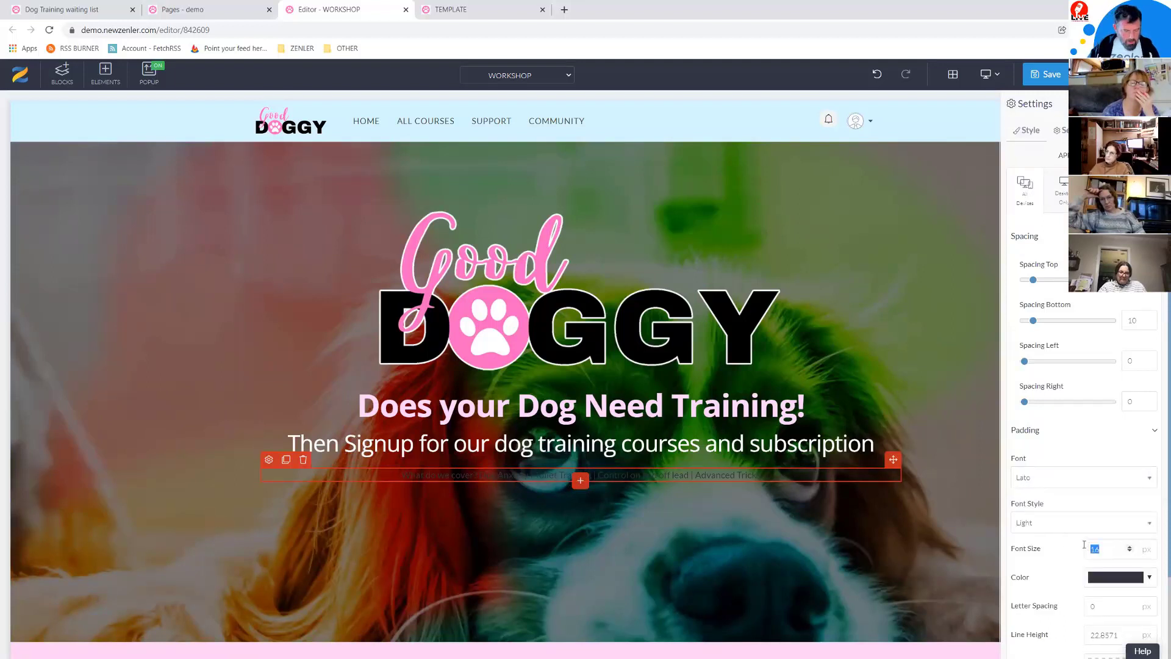
text(24)
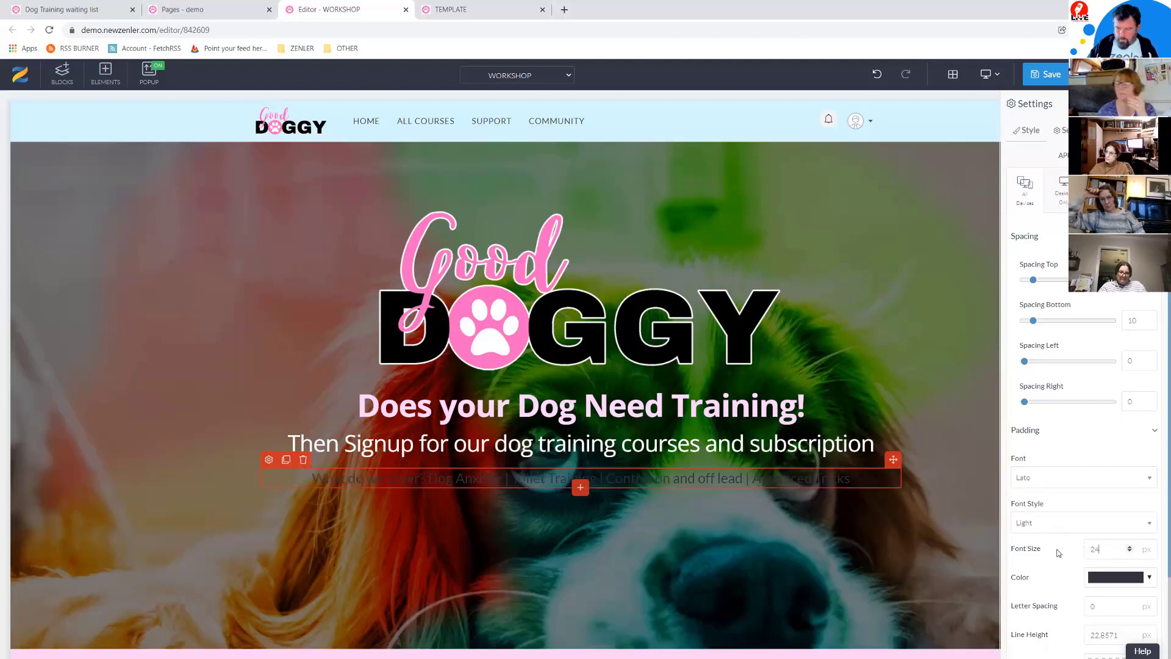
click(1149, 578)
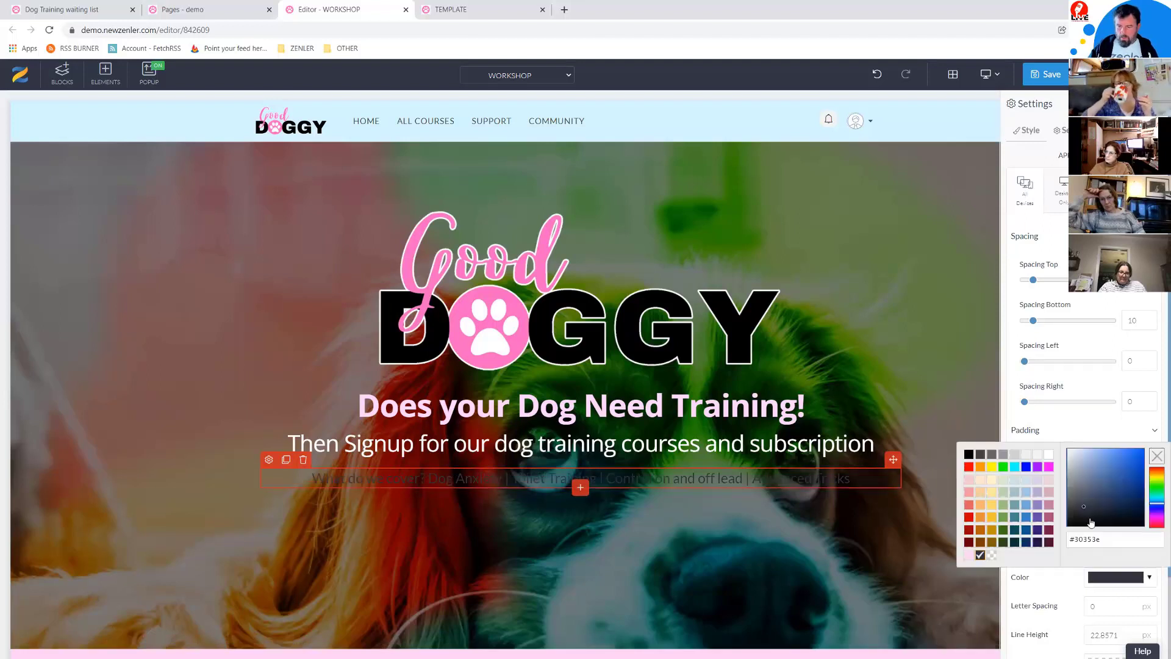
click(1050, 457)
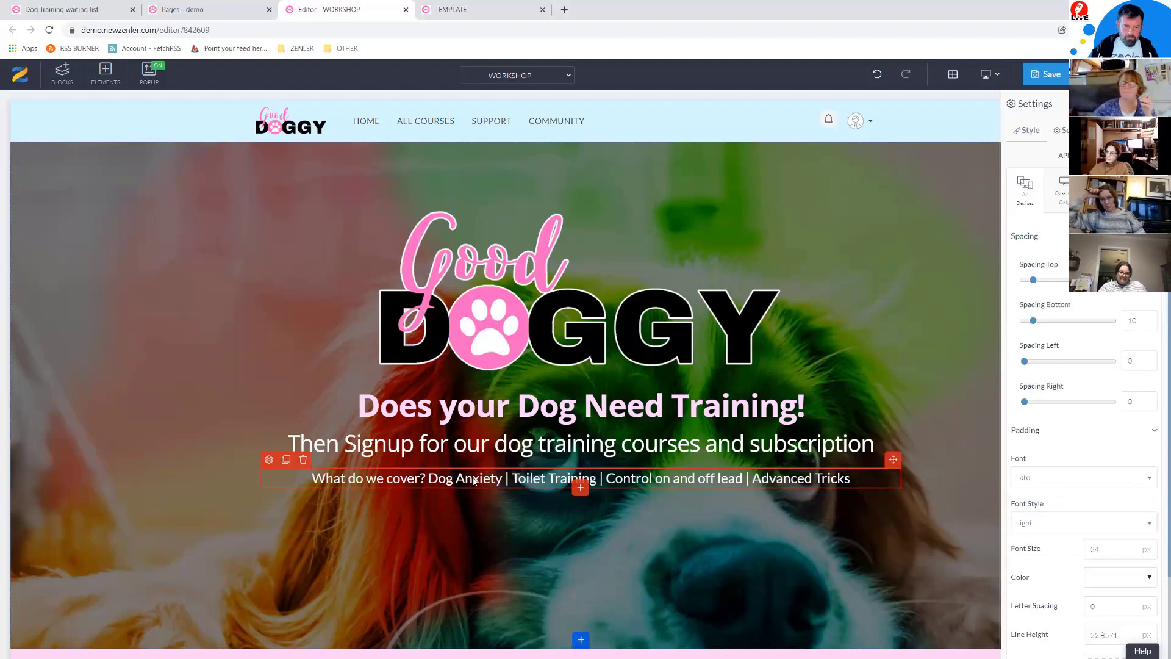
Step: Put 'What do we cover?' on its own line above the topics and save the WORKSHOP page
click(433, 478)
click(439, 478)
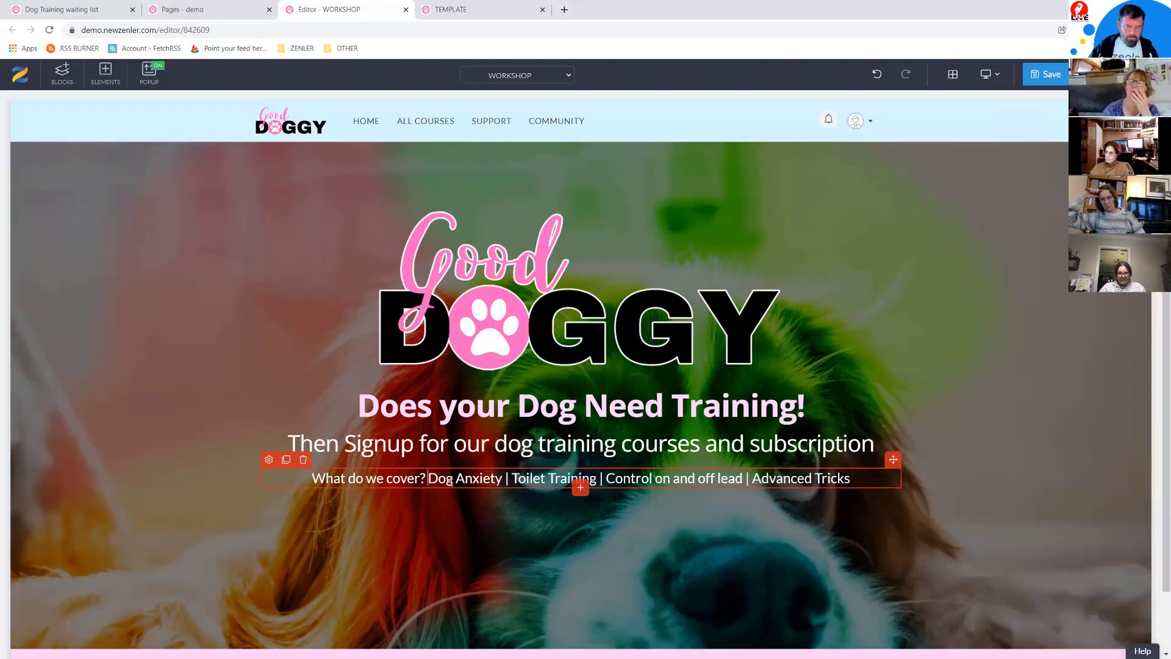
key(BackSpace)
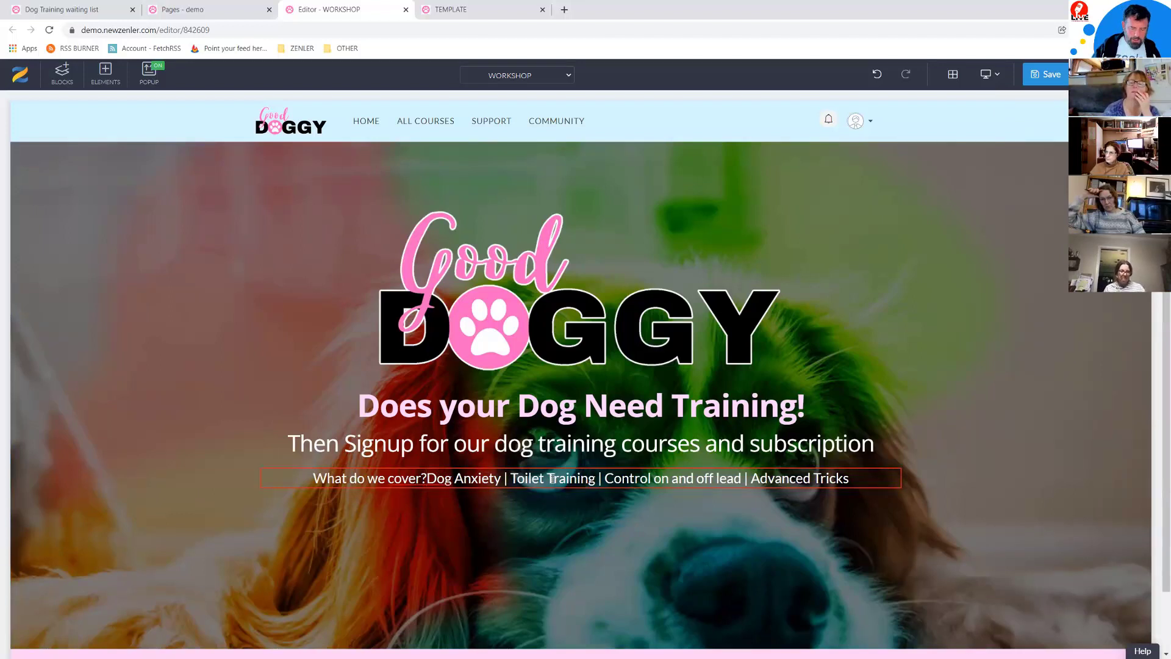
key(Return)
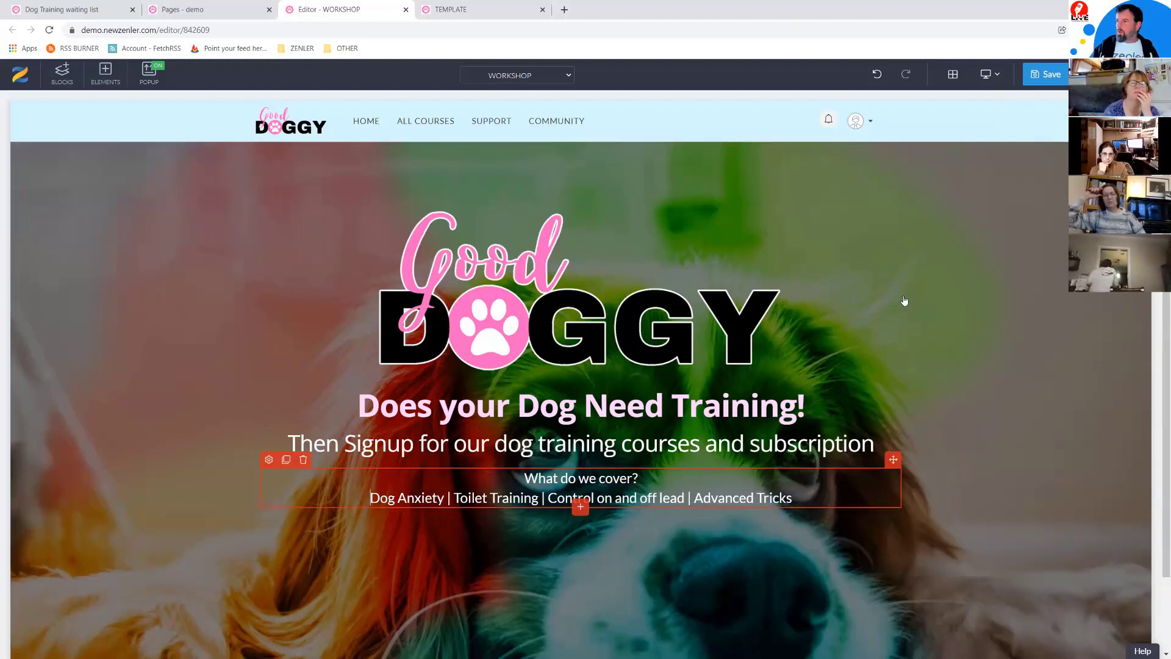
click(1046, 75)
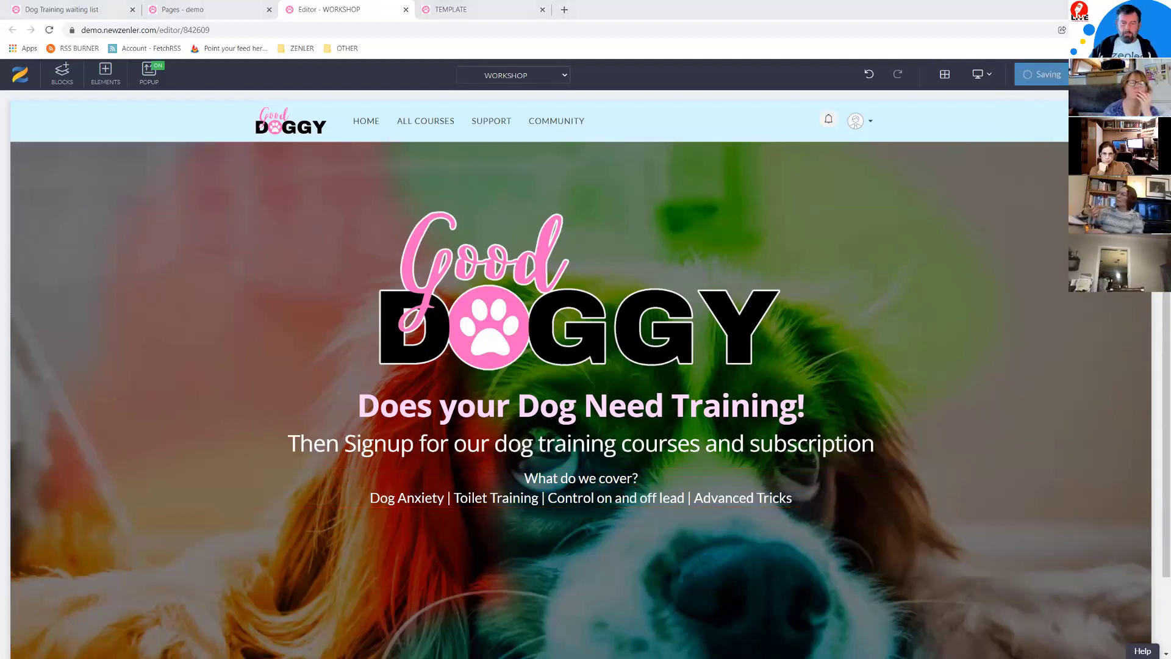
key(alt+Tab)
Step: Change the SEO title to 'Dog Training centre based in Cornwall' and paste the hero text as Meta Description
click(669, 279)
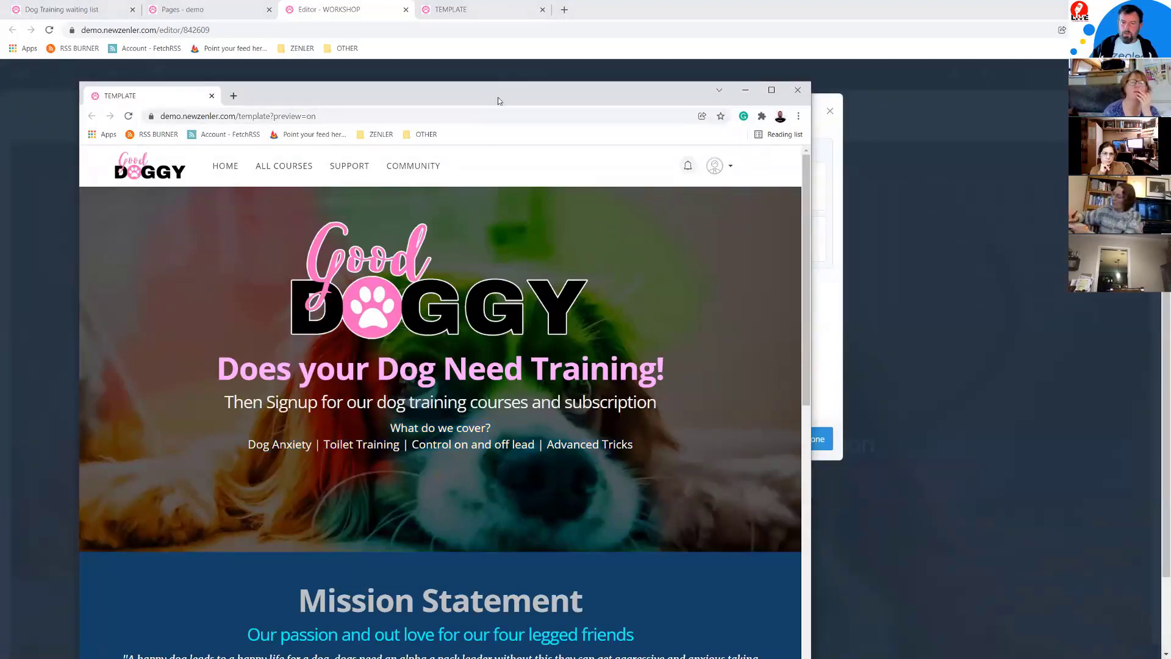
click(942, 373)
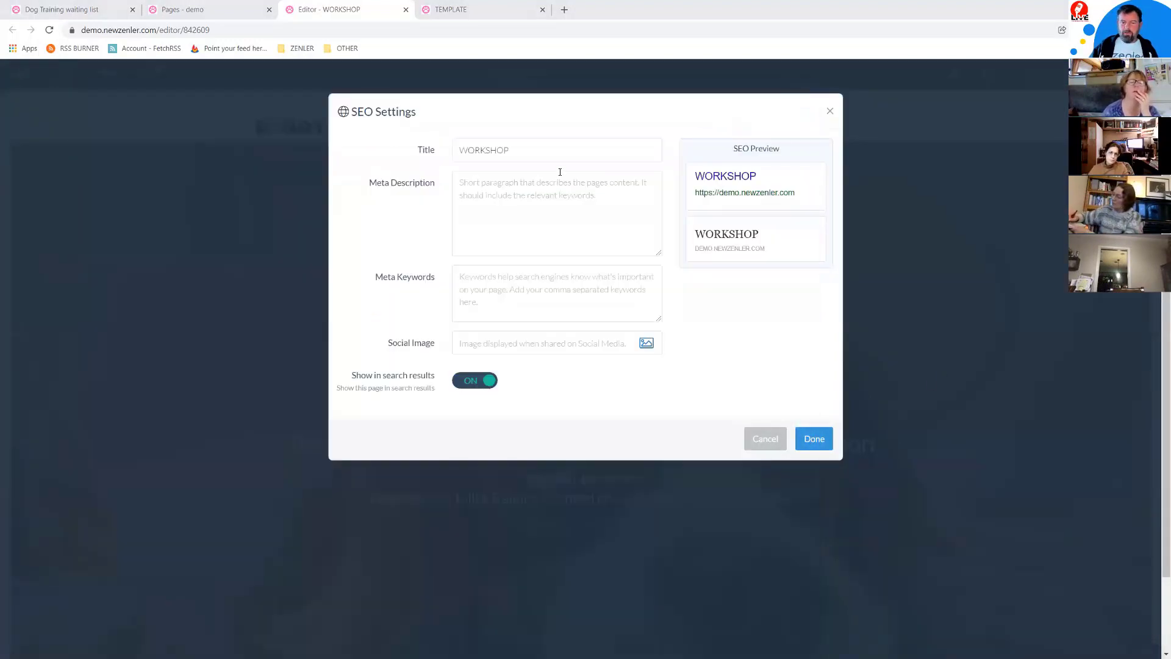
drag(511, 147, 445, 149)
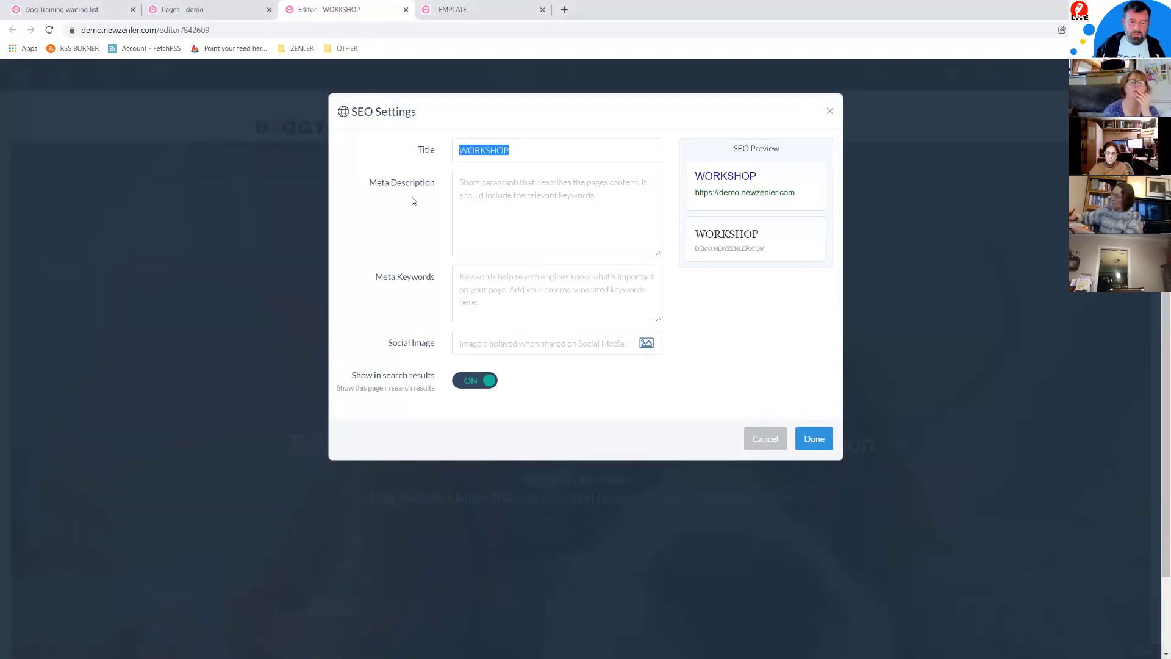
click(529, 150)
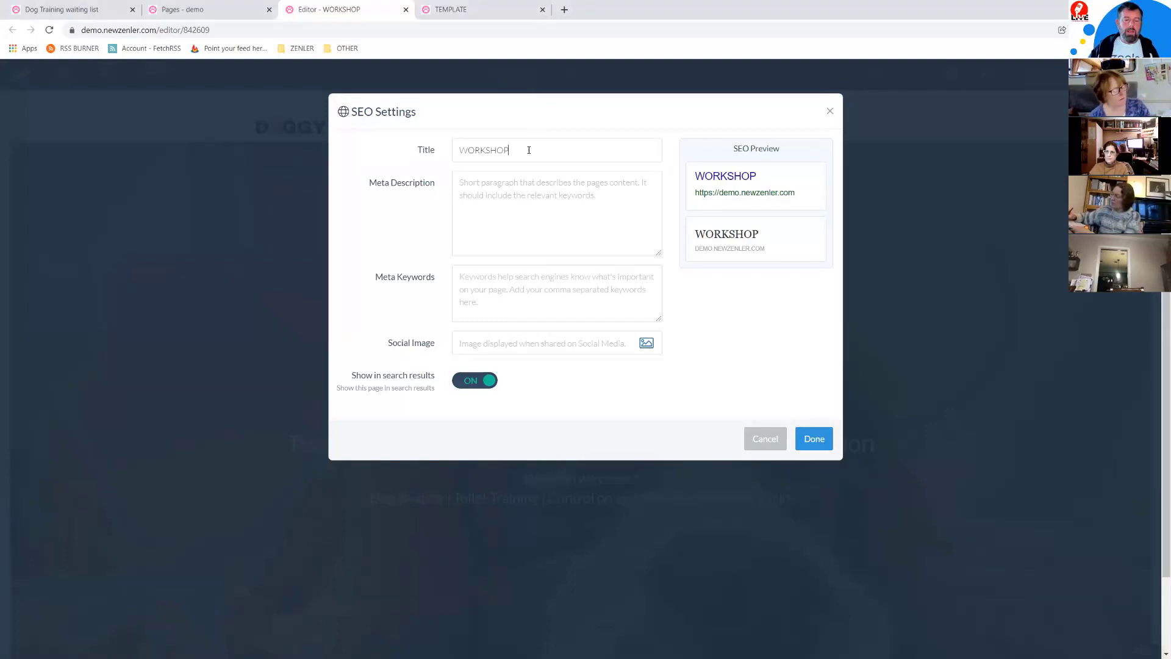
double_click(470, 158)
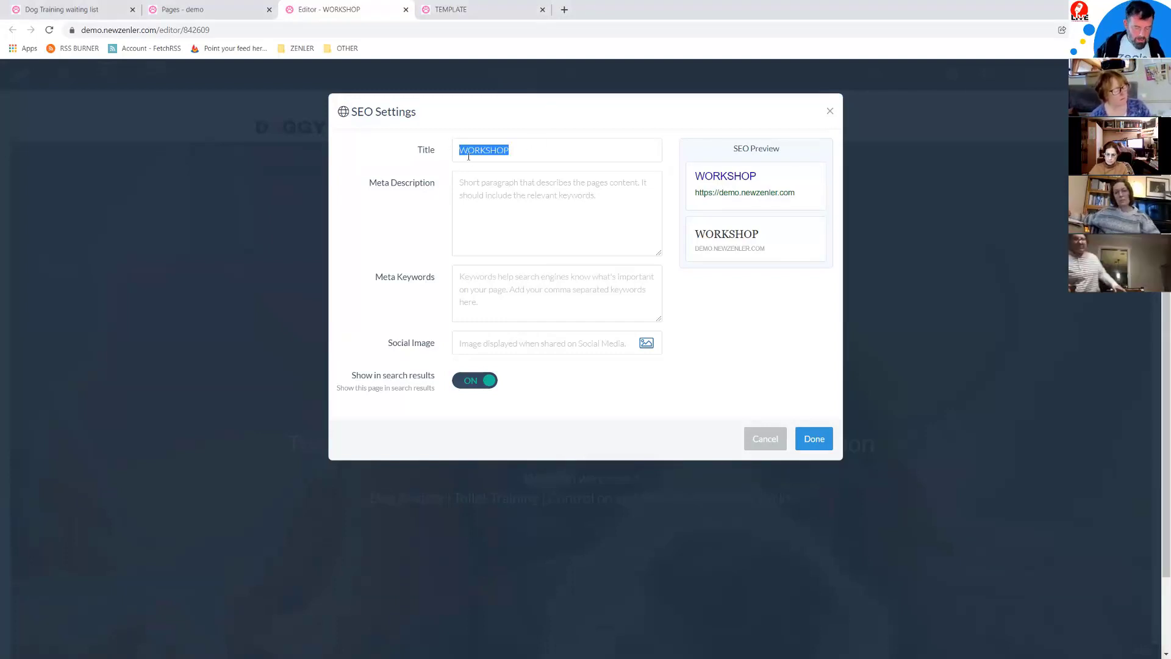
text(Dog Training centre based in Cornwall)
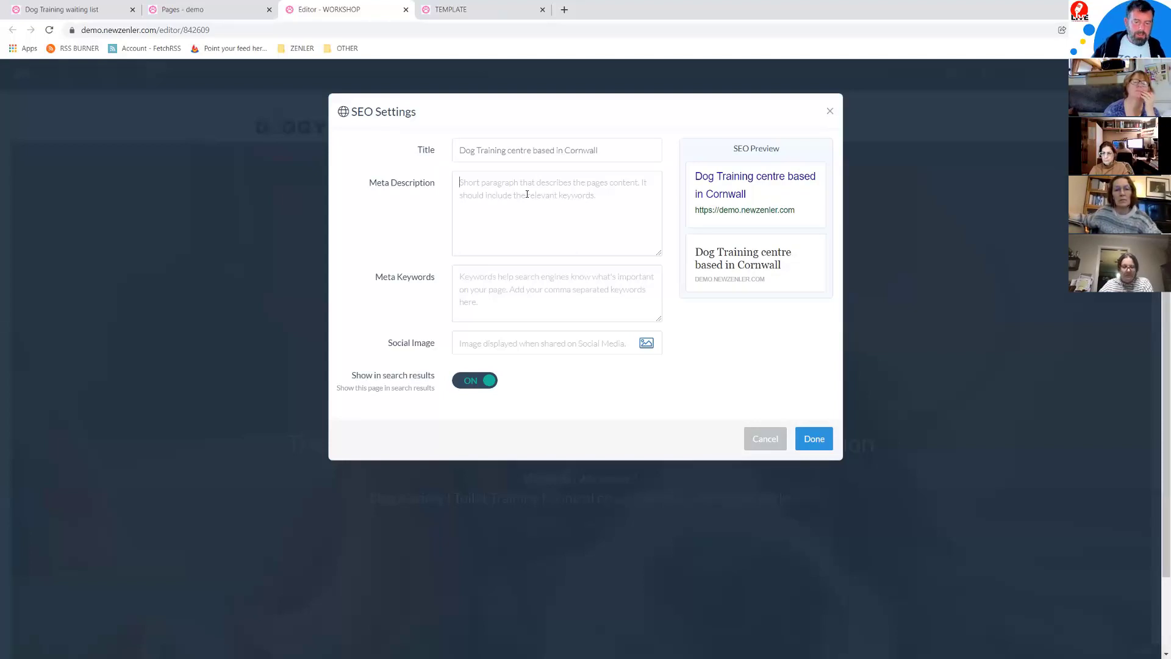
text(What do we cover? Dog Anxiety | Toilet Training | Control on and off lead | Advanced Tricks)
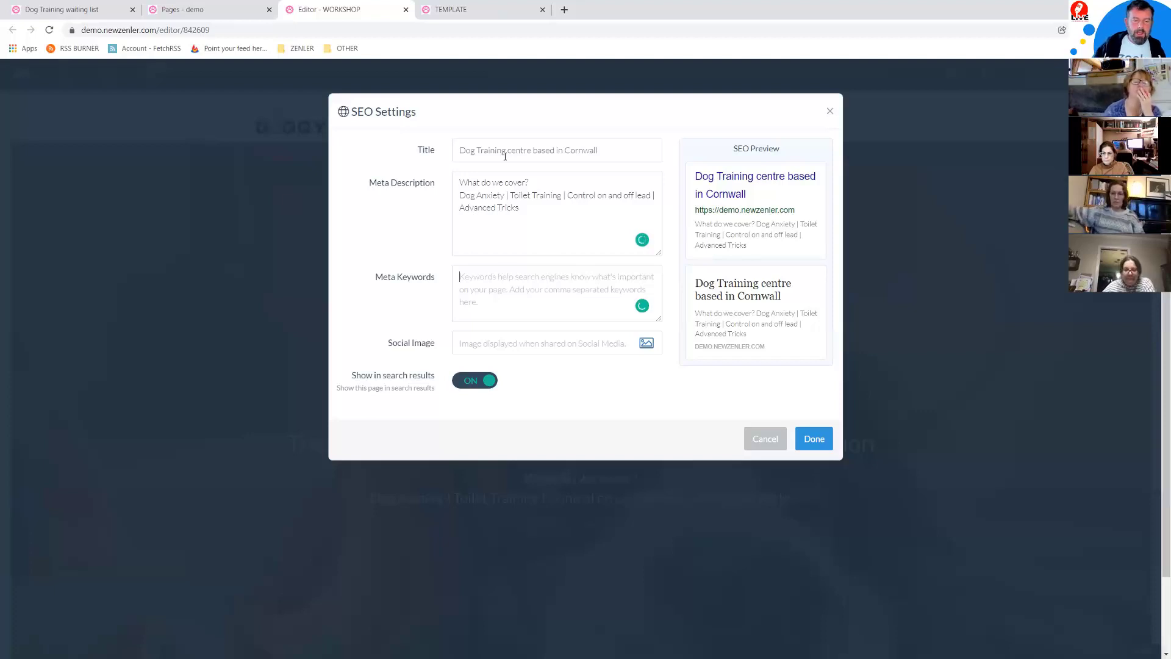
Step: Fill Meta Keywords with the page title and 'Advanced Tricks', separated by a comma
drag(606, 147, 452, 151)
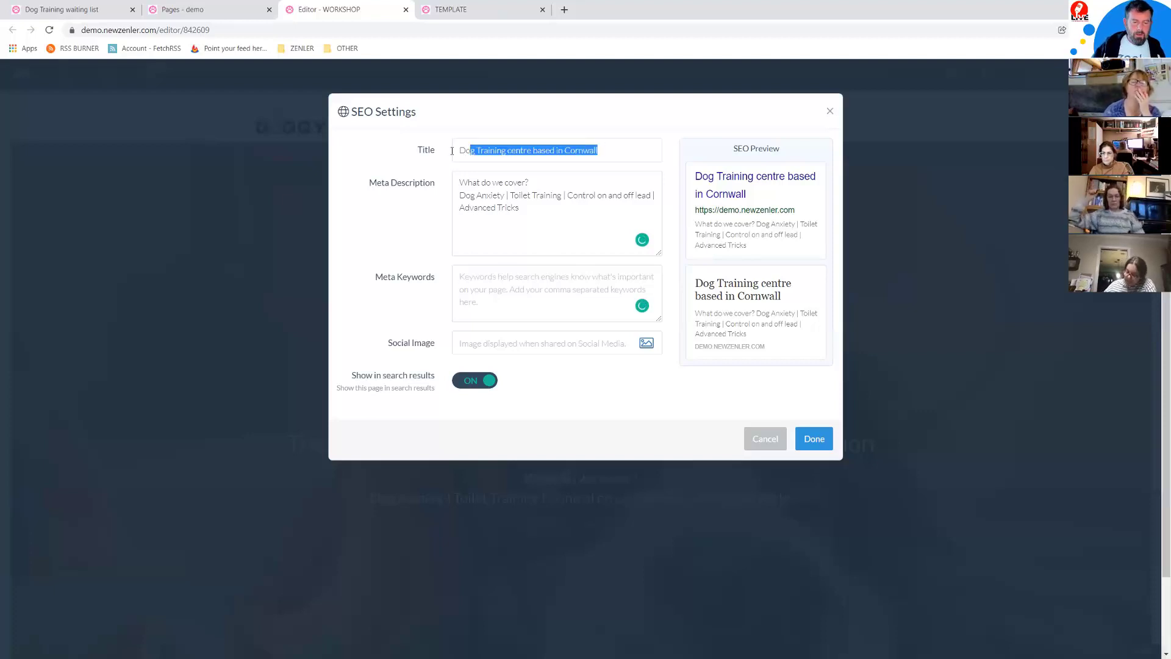
triple_click(493, 153)
key(ctrl+c)
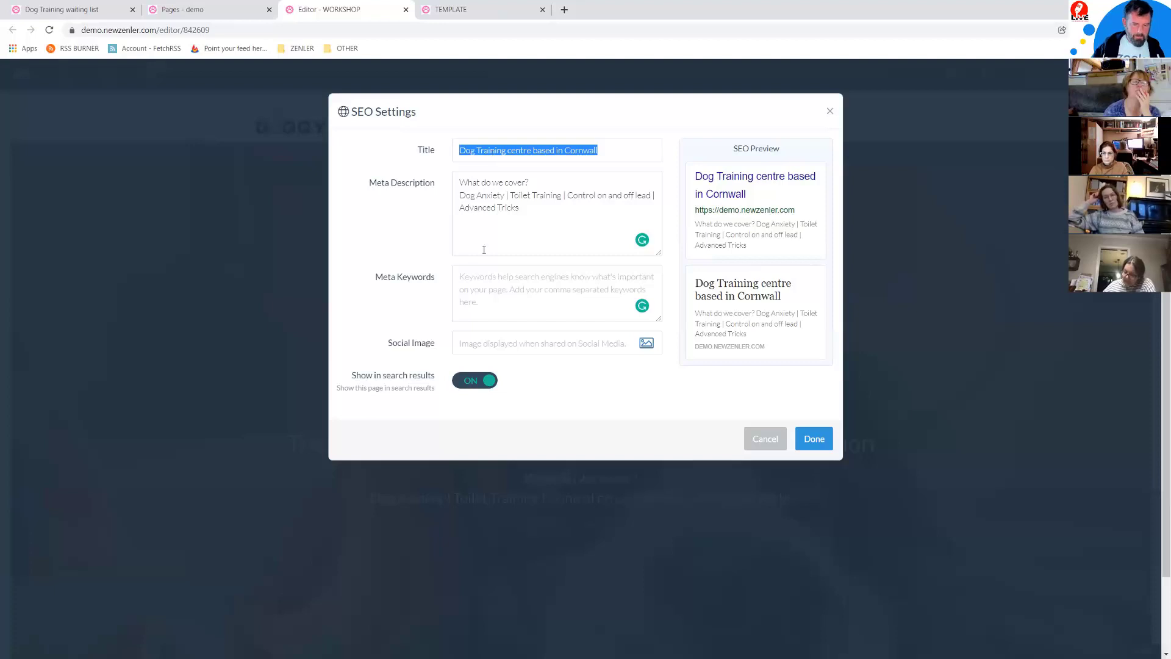
click(537, 294)
key(ctrl+v)
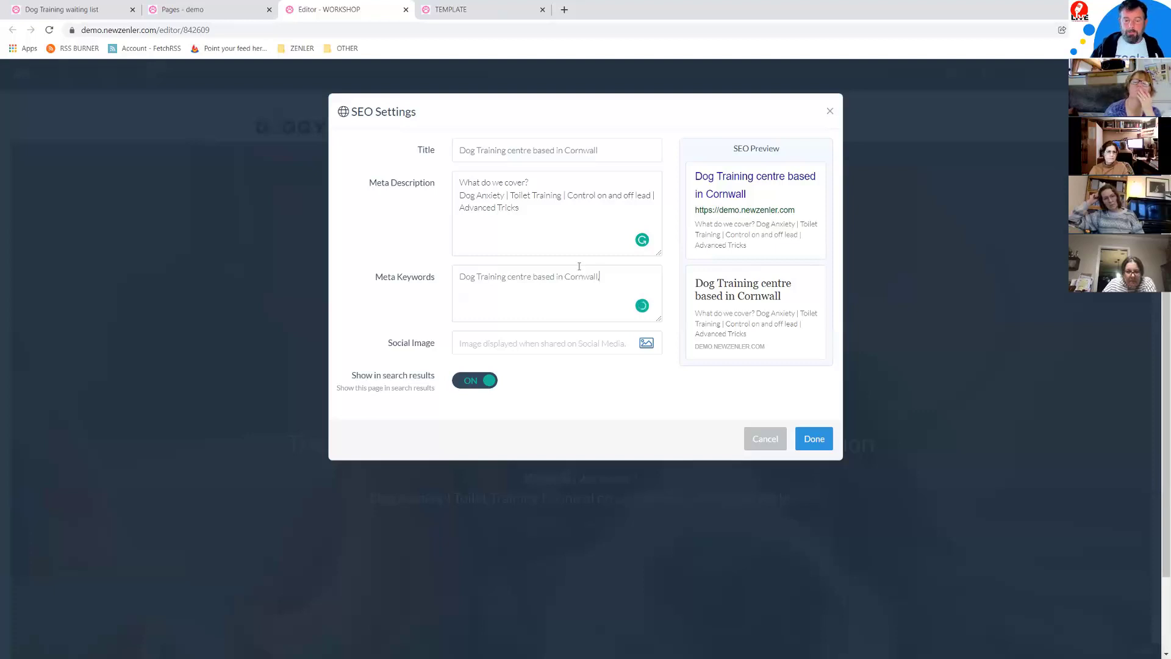
drag(524, 209, 462, 207)
key(ctrl+c)
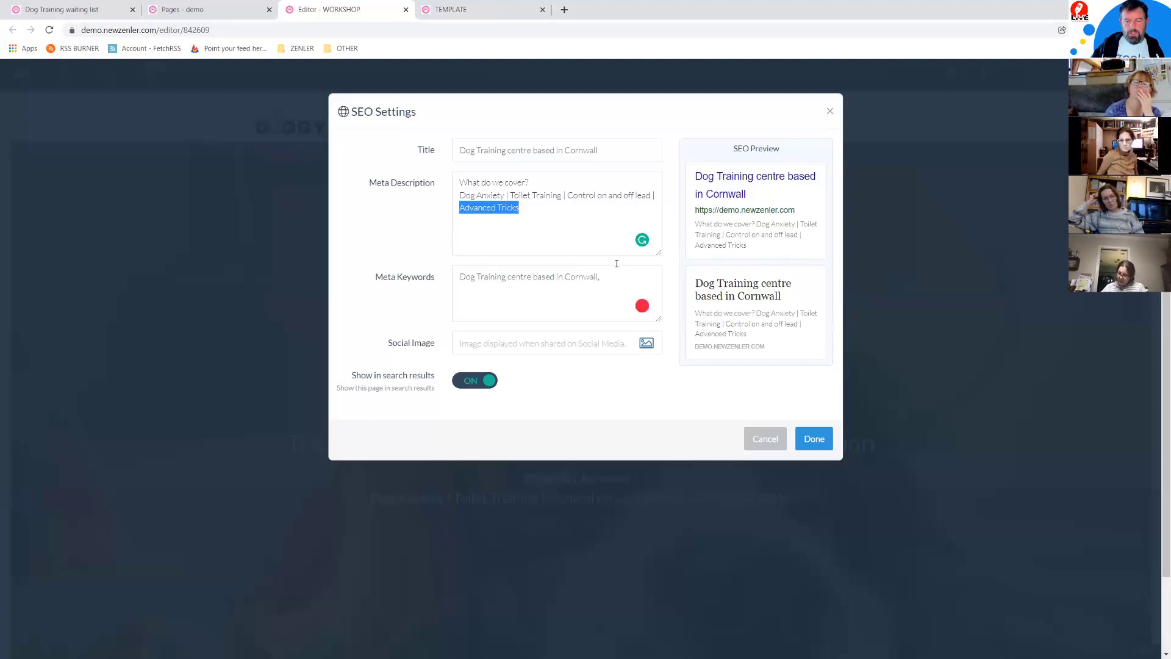
click(607, 282)
text(,)
key(ctrl+v)
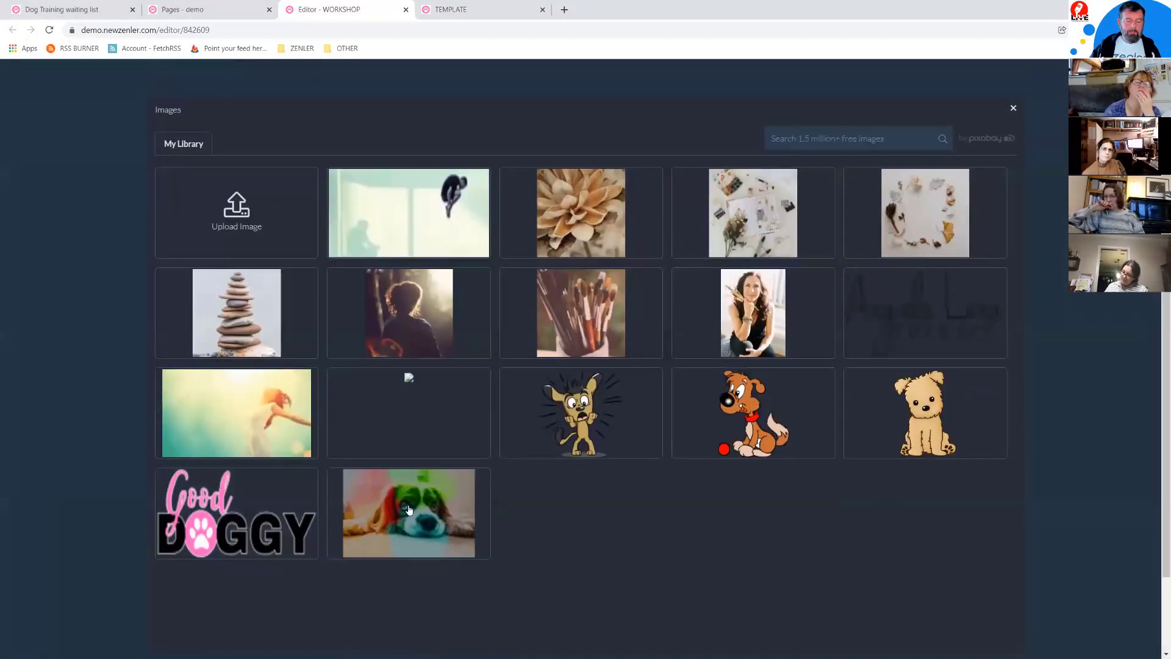
Step: Choose the blurred dog photo as Social Image and close SEO Settings with Done
click(405, 515)
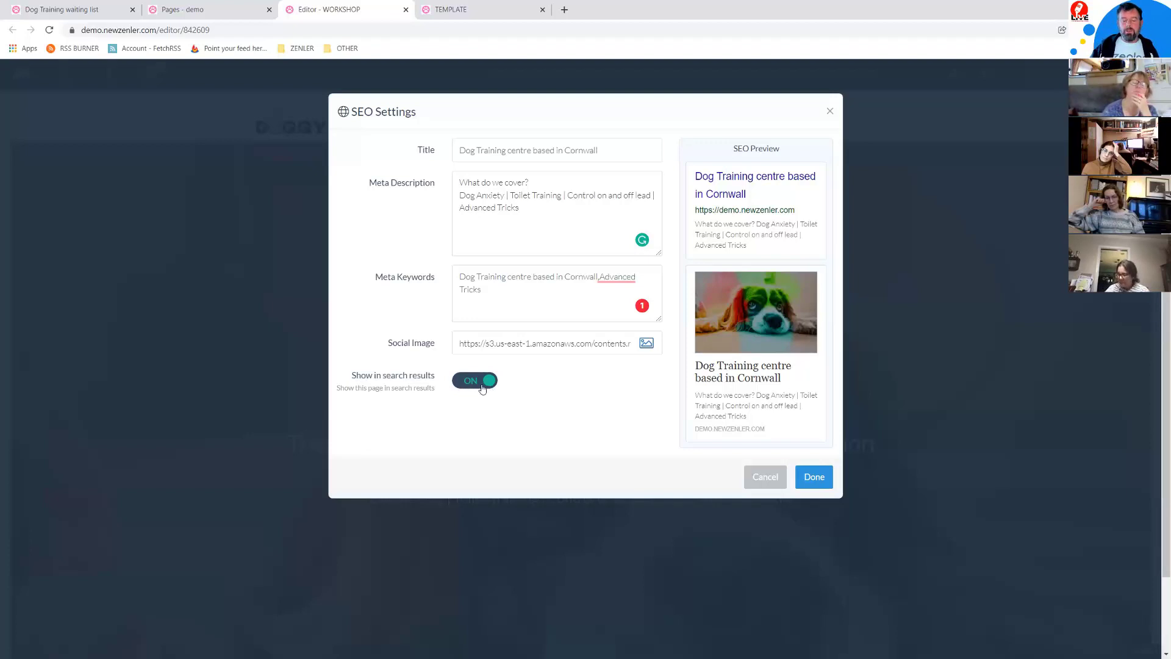
click(814, 480)
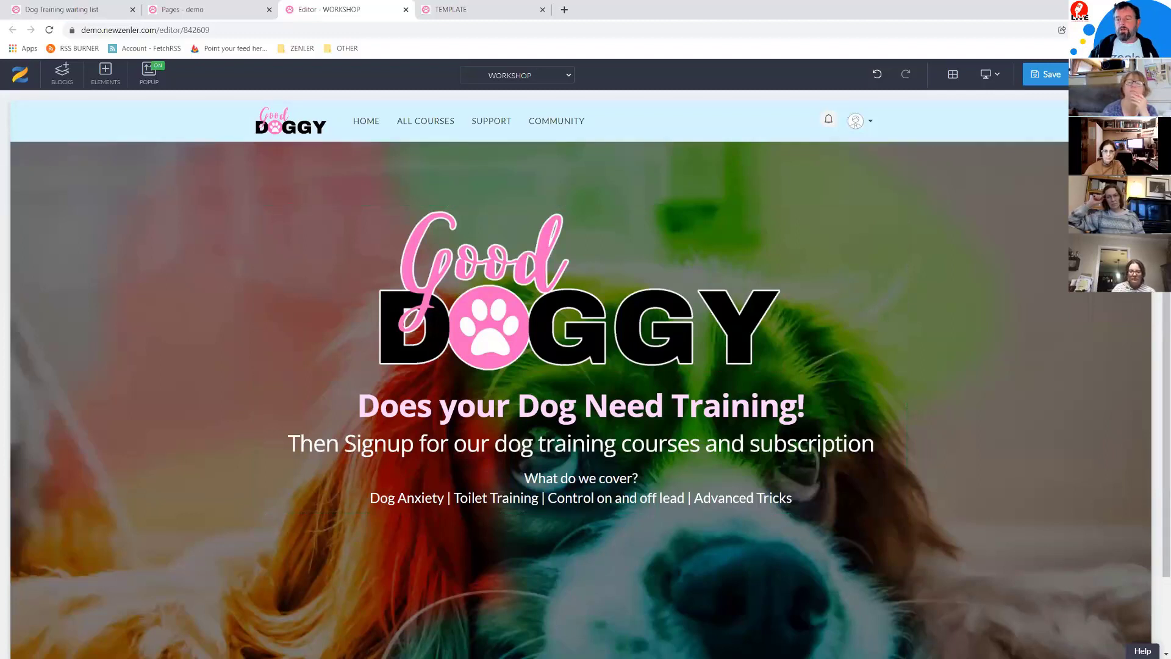
Step: Reopen the page's SEO settings to check them, then close them
click(1142, 75)
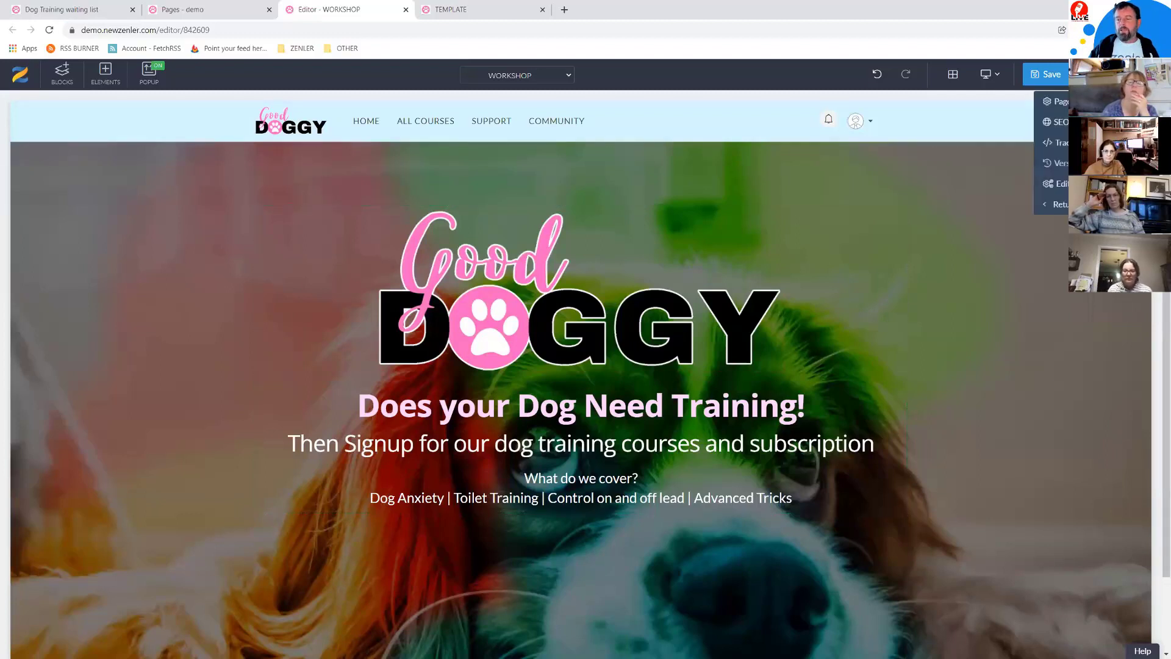
click(1059, 122)
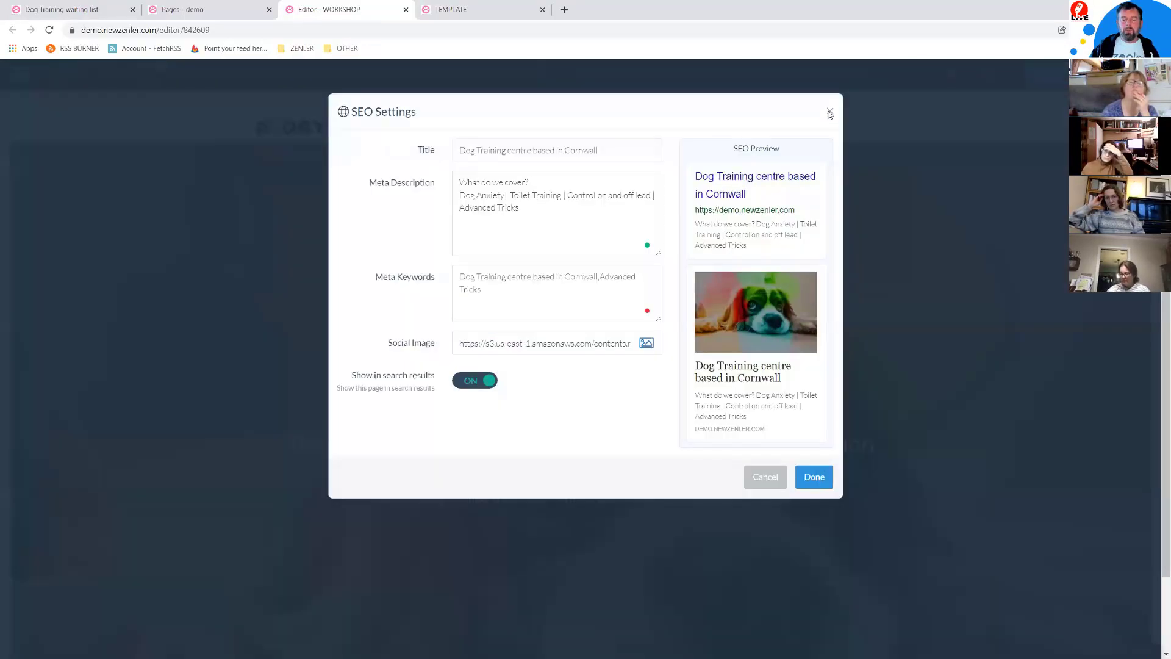
click(949, 420)
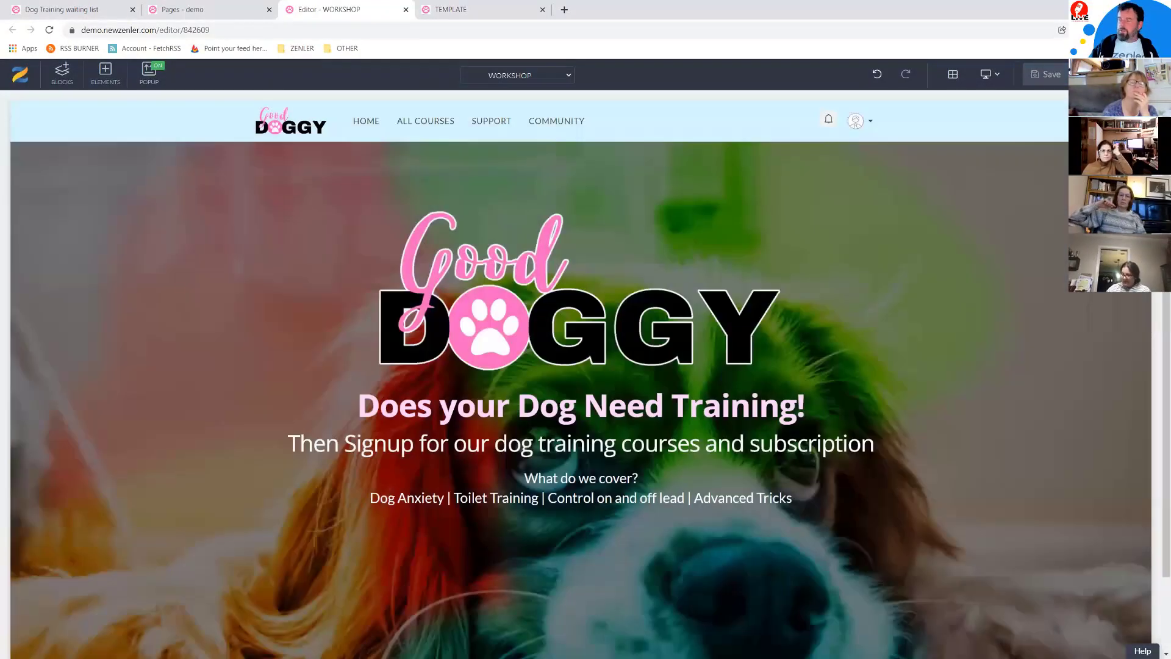
Step: Shorten the hero spacer from 261px to 198px so the footer sits just below
key(alt+Tab)
scroll(621, 476, down, 5)
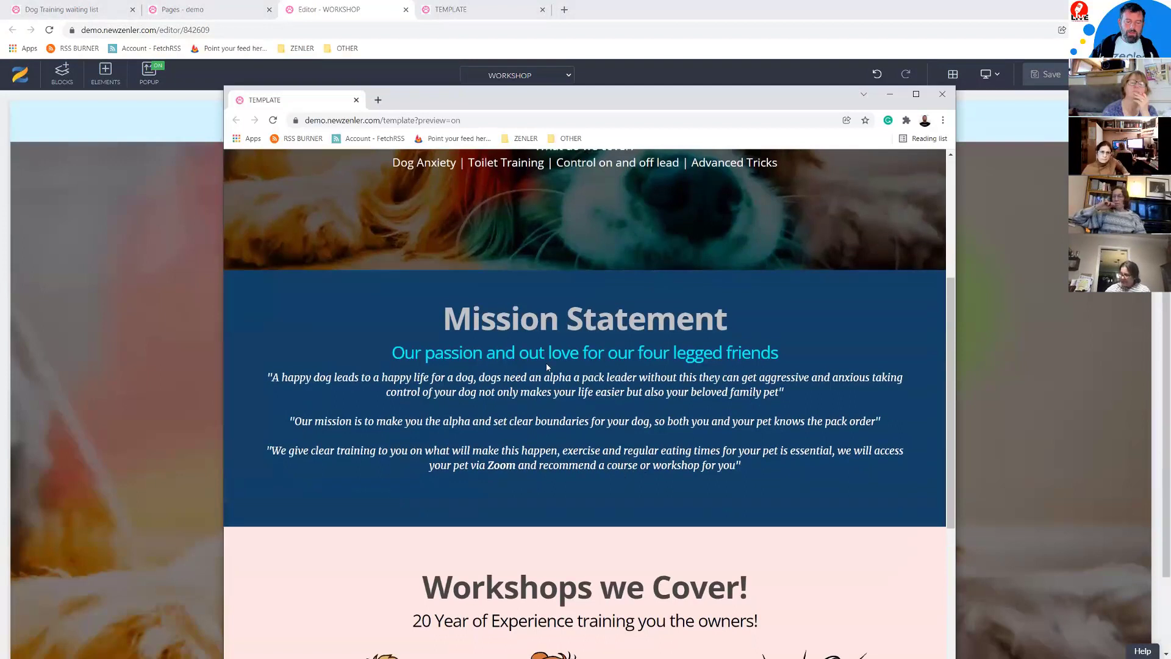
drag(525, 96, 618, 143)
key(alt+Tab)
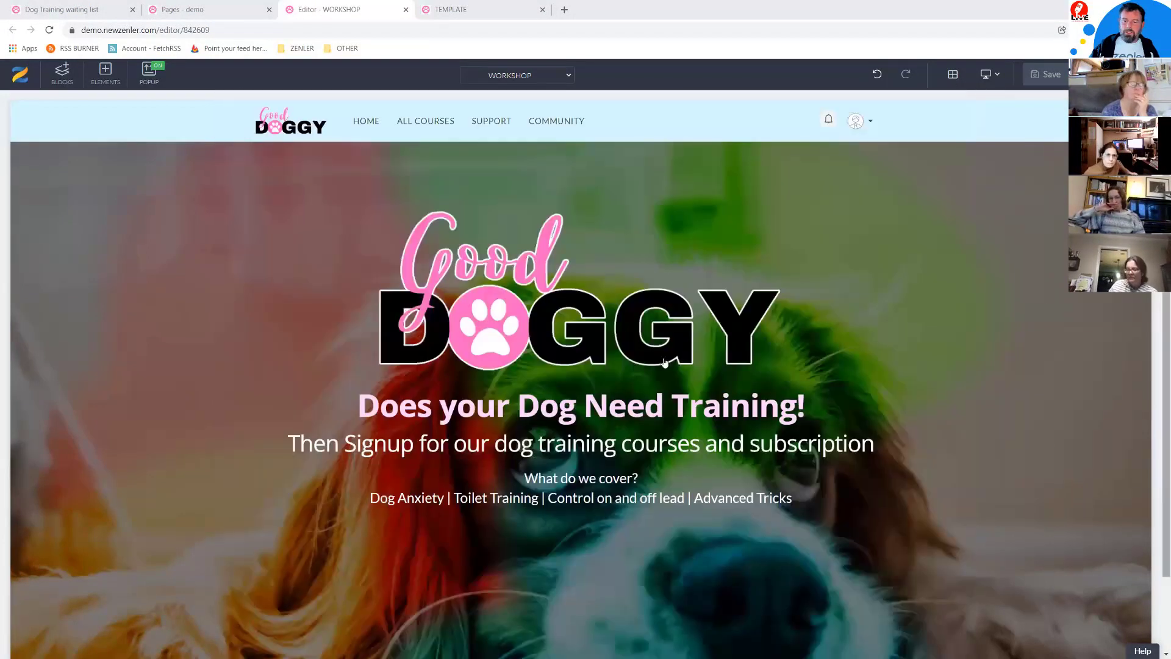
scroll(464, 560, down, 1)
drag(463, 560, 464, 494)
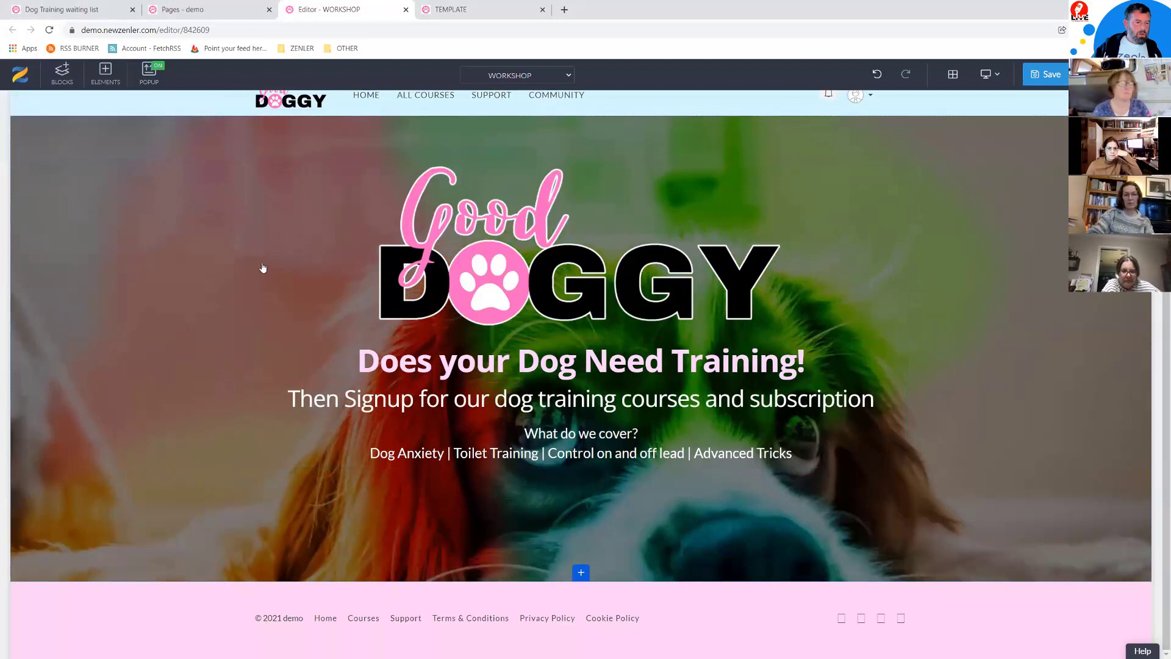
scroll(202, 262, up, 1)
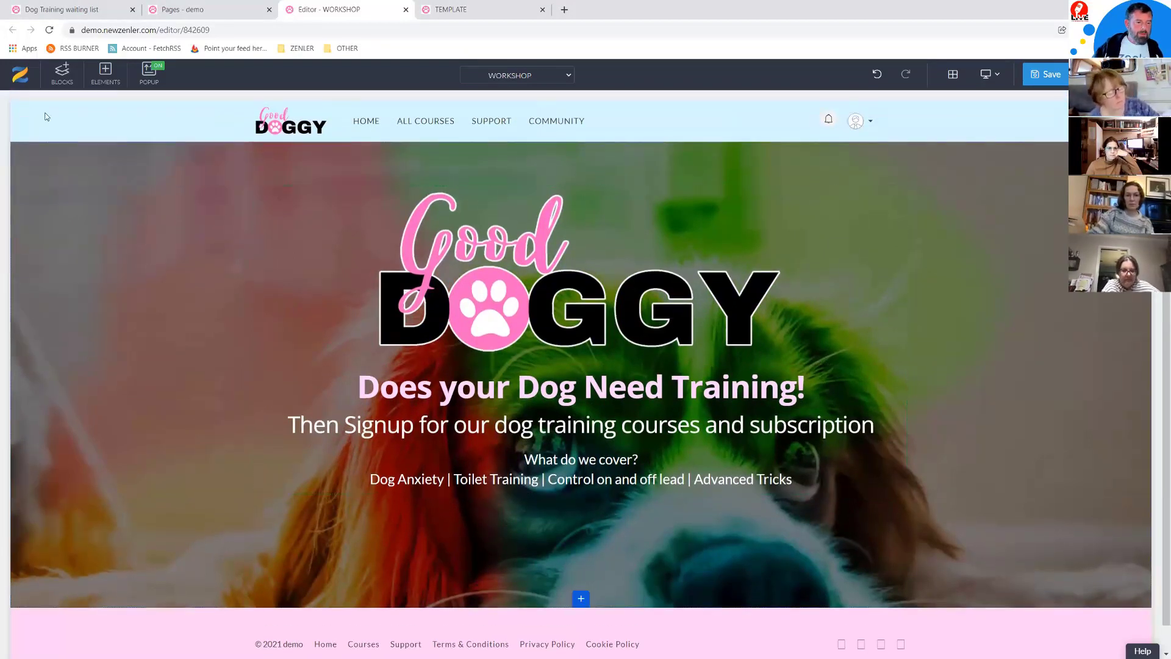
Step: Delete the DOGTOP block from Custom Blocks
click(62, 72)
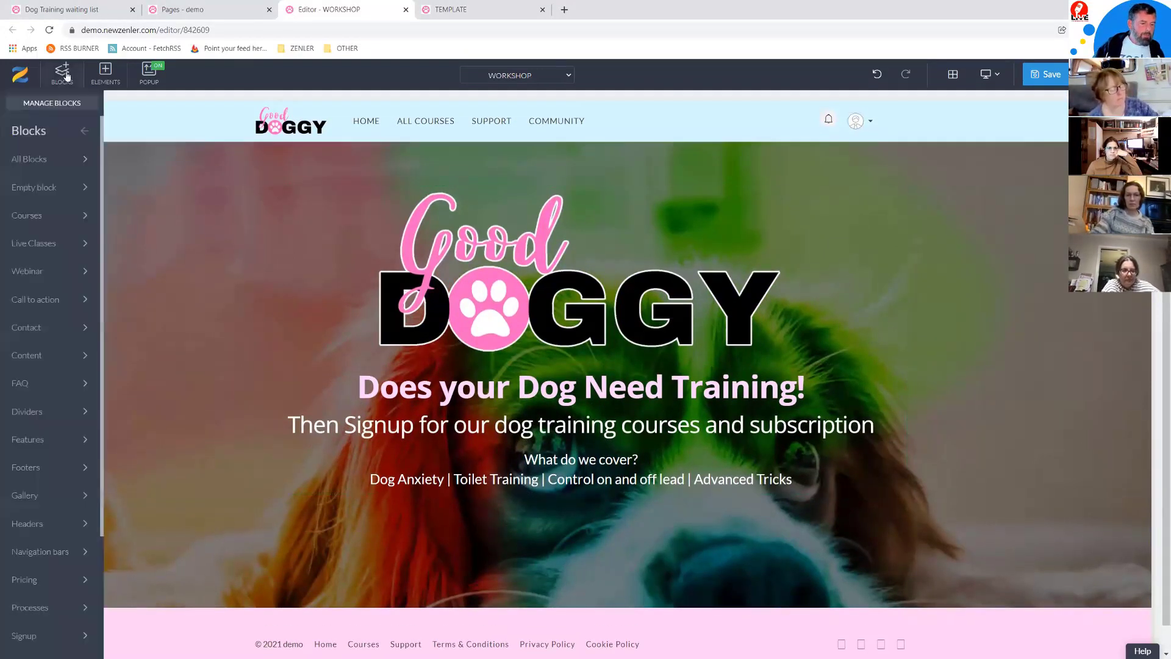
scroll(85, 552, down, 1)
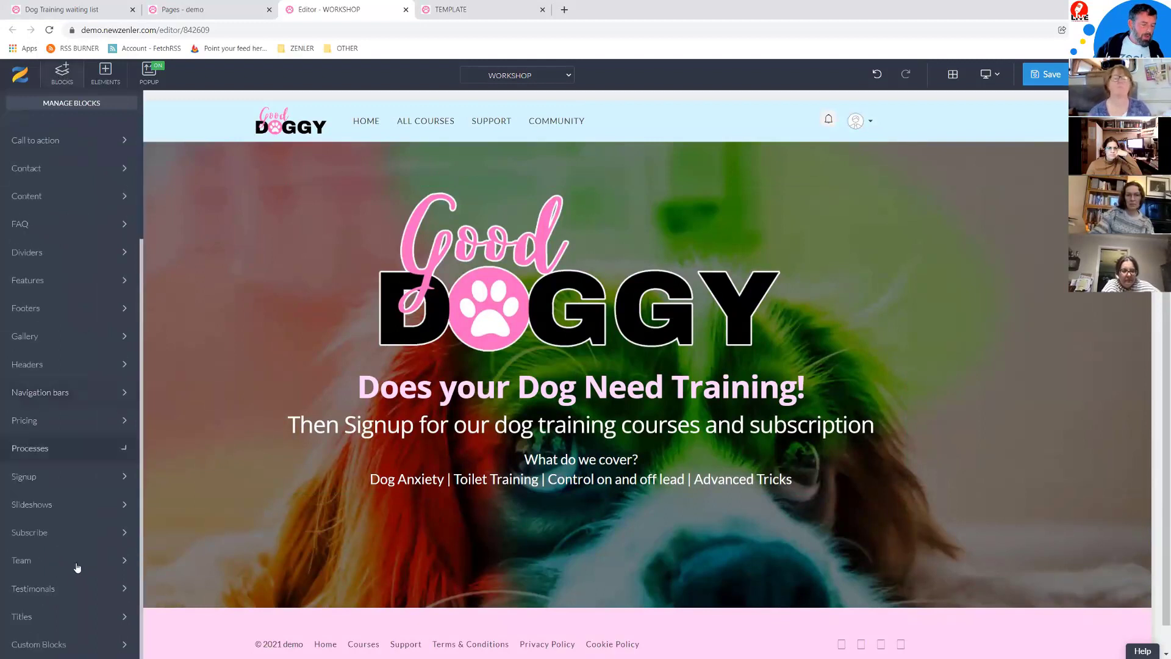
click(43, 645)
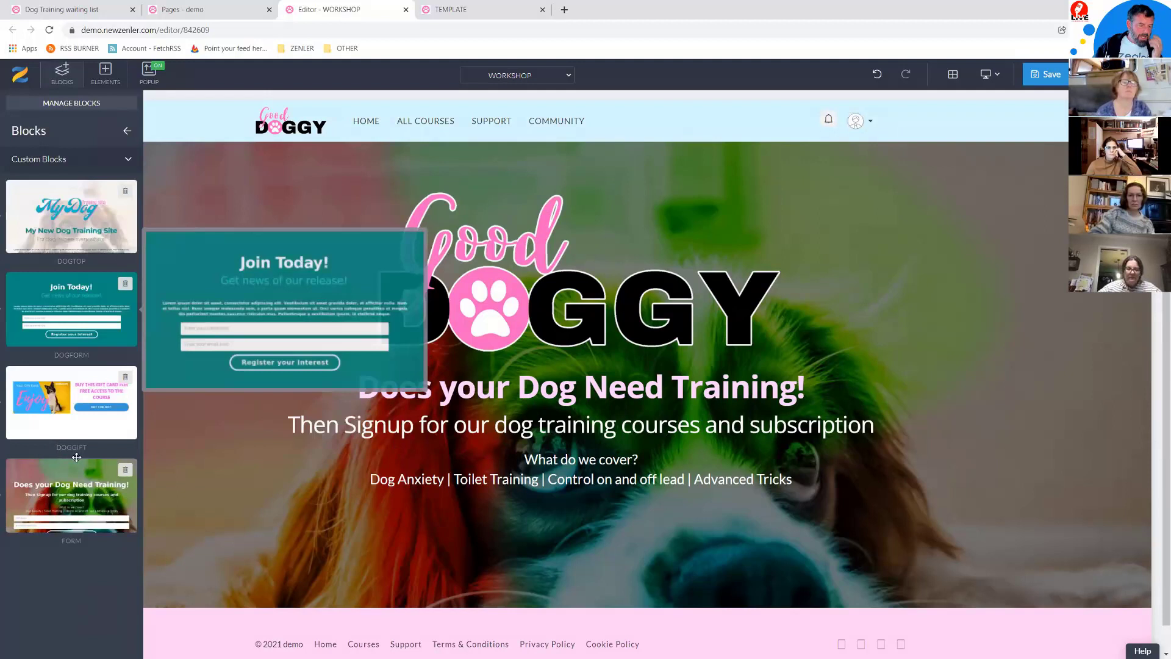
mouse_move(79, 510)
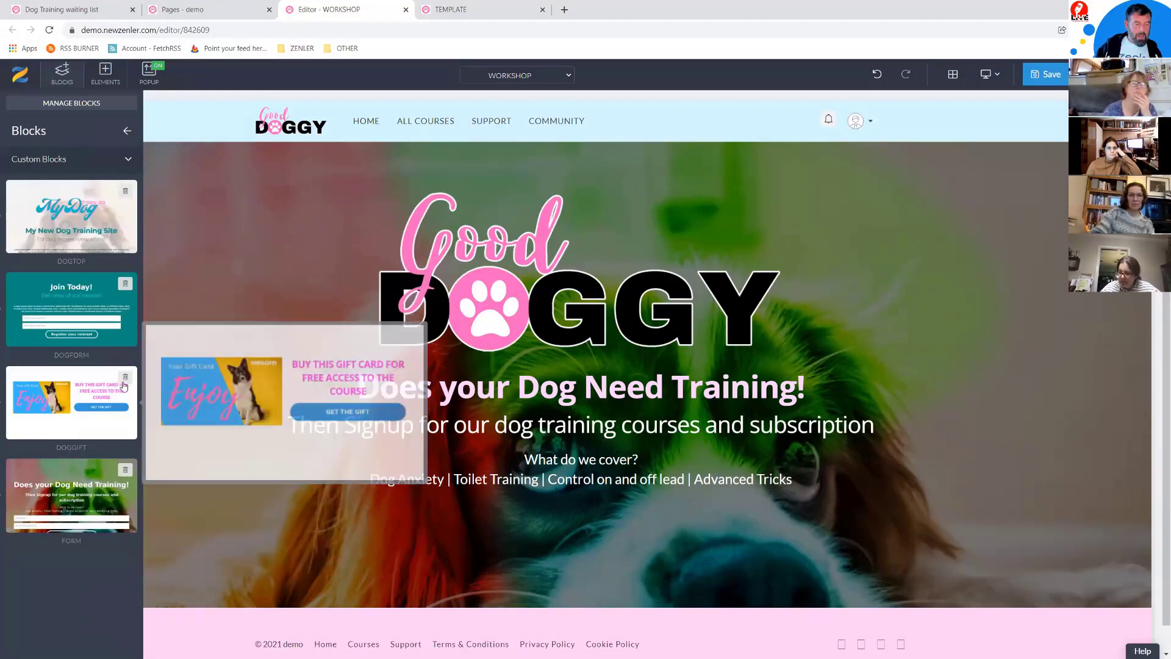
mouse_move(72, 297)
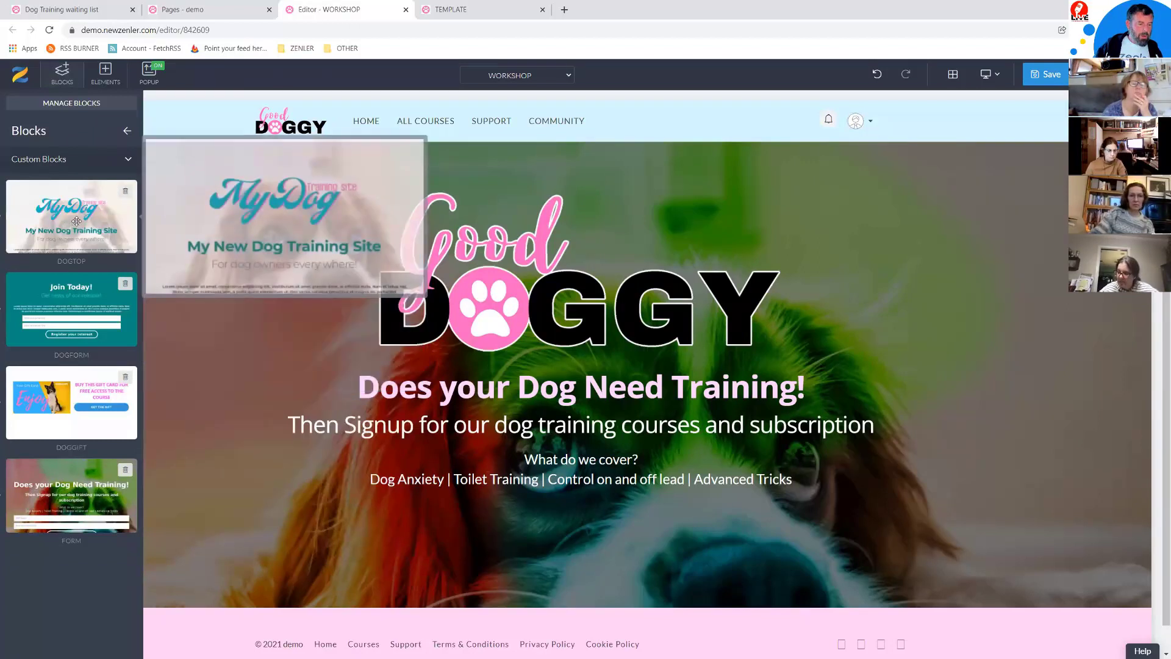
click(126, 192)
click(604, 192)
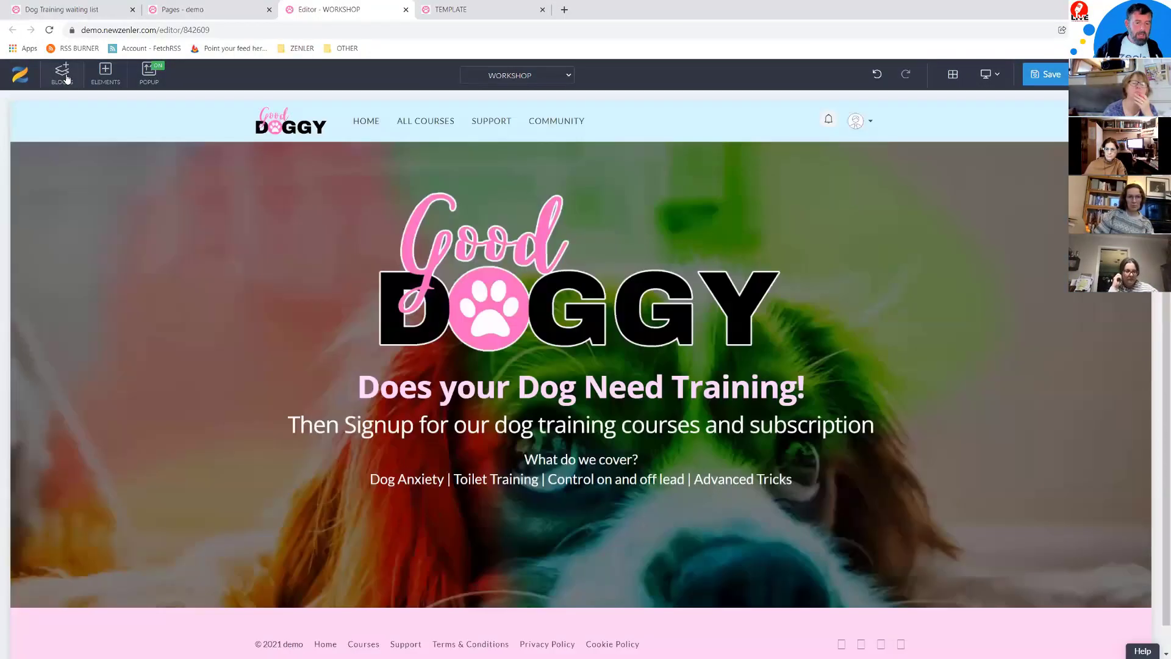
Step: Delete the DOGFORM custom block and confirm the deletion
click(66, 80)
scroll(60, 630, down, 3)
click(52, 648)
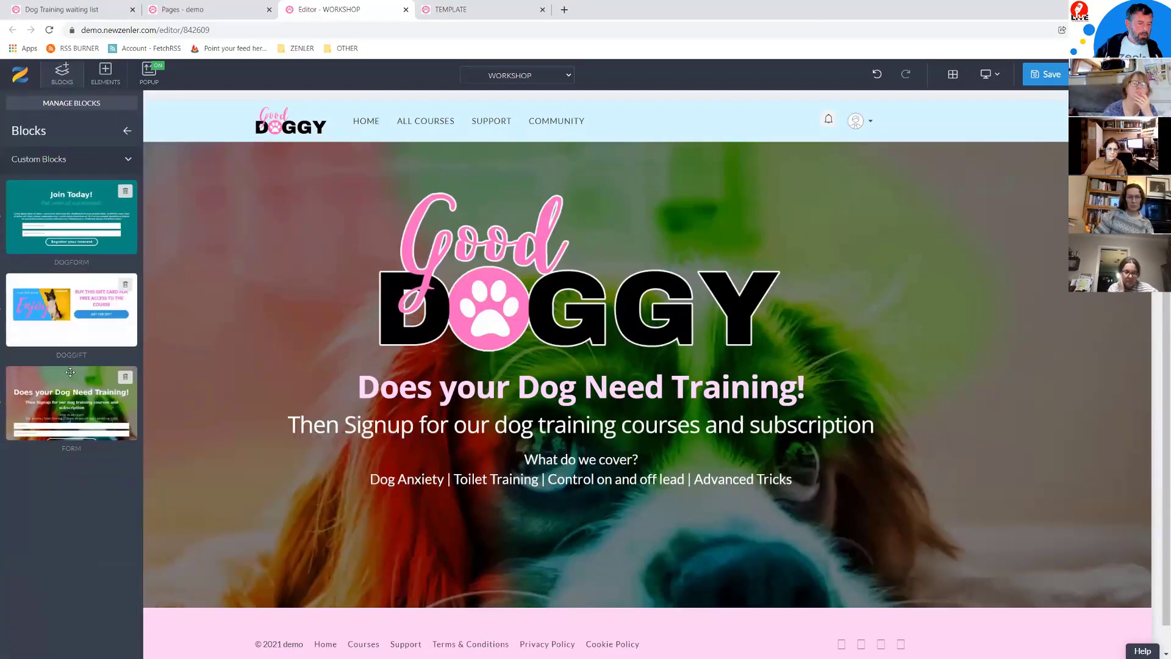
click(125, 191)
mouse_move(107, 208)
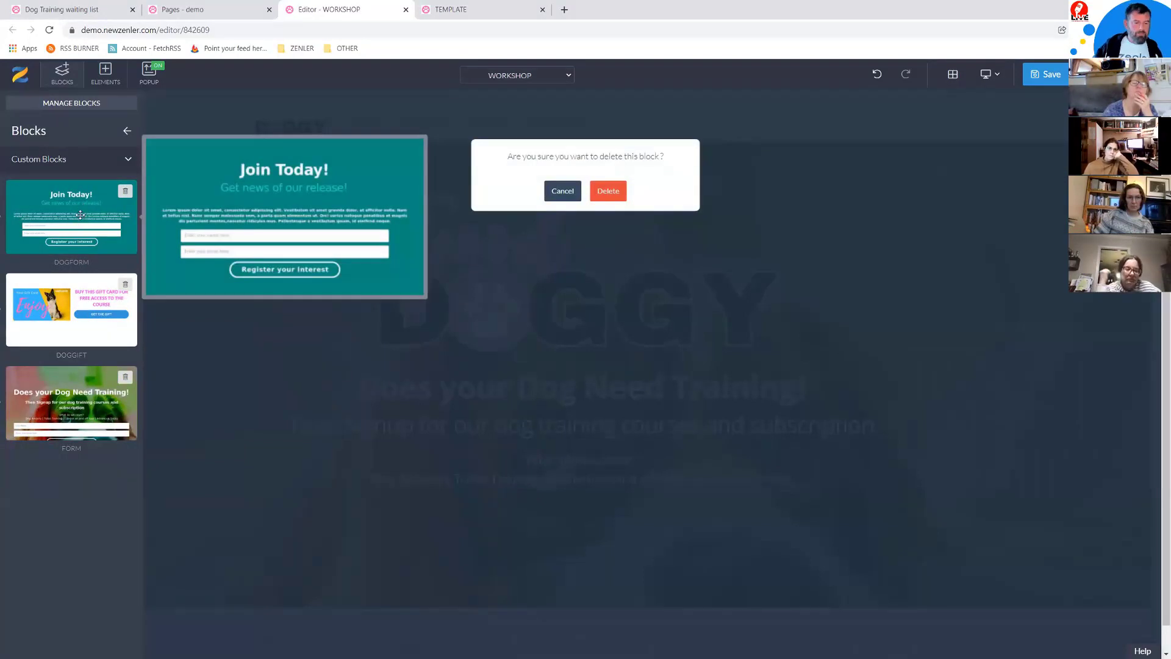
click(608, 191)
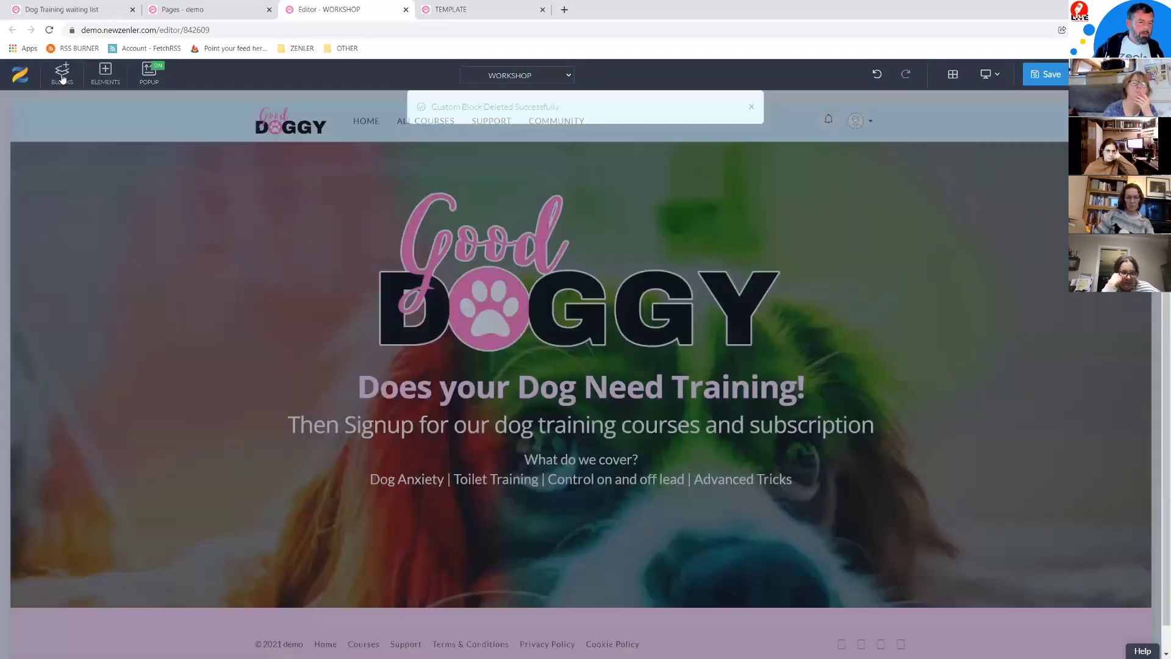
Step: Delete the DOGGIFT custom block, leaving only FORM
click(61, 74)
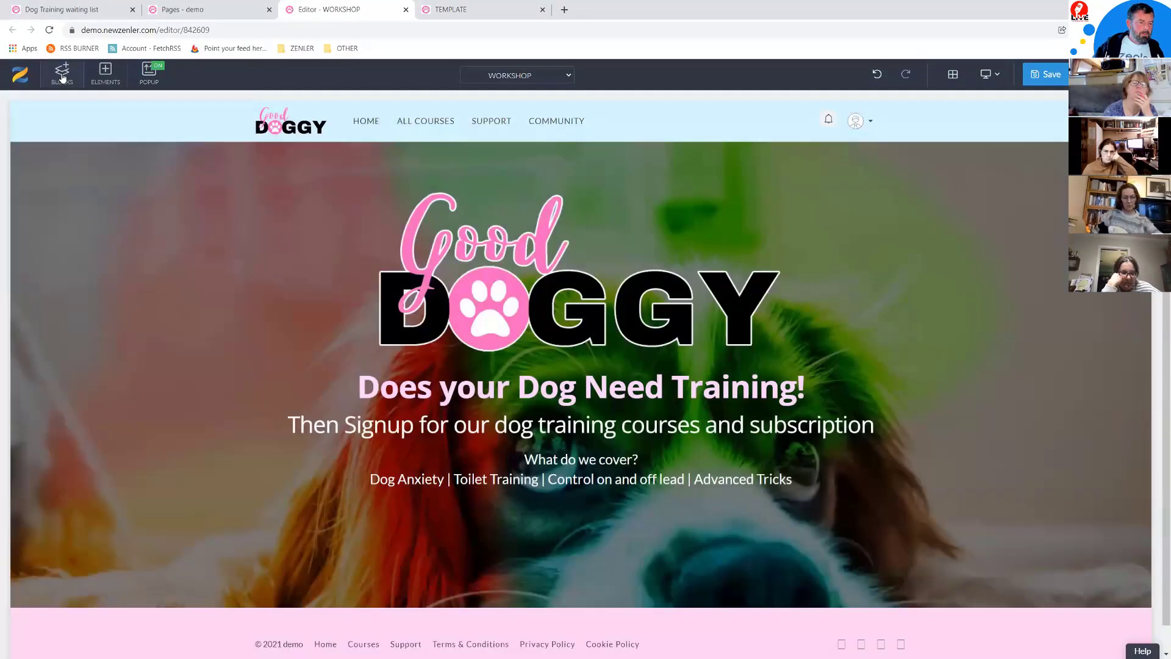
scroll(65, 518, down, 5)
click(50, 646)
click(126, 194)
click(608, 174)
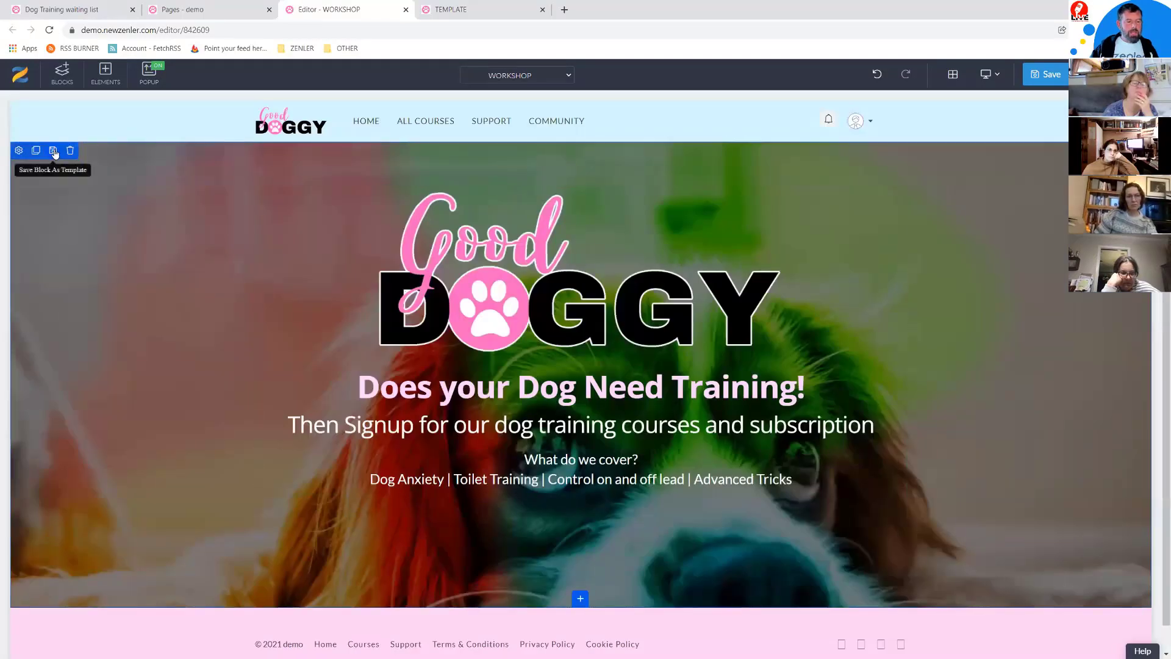
Step: Save the Good Doggy hero section as a custom block titled 'DOGGY HEADING'
click(54, 152)
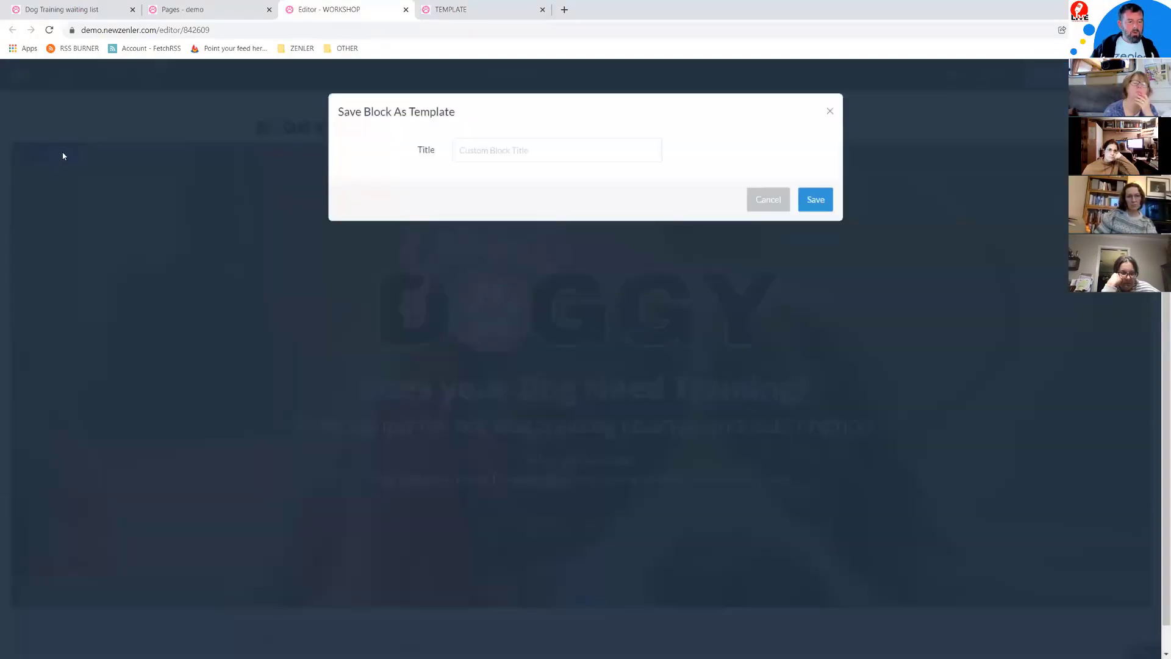
click(769, 201)
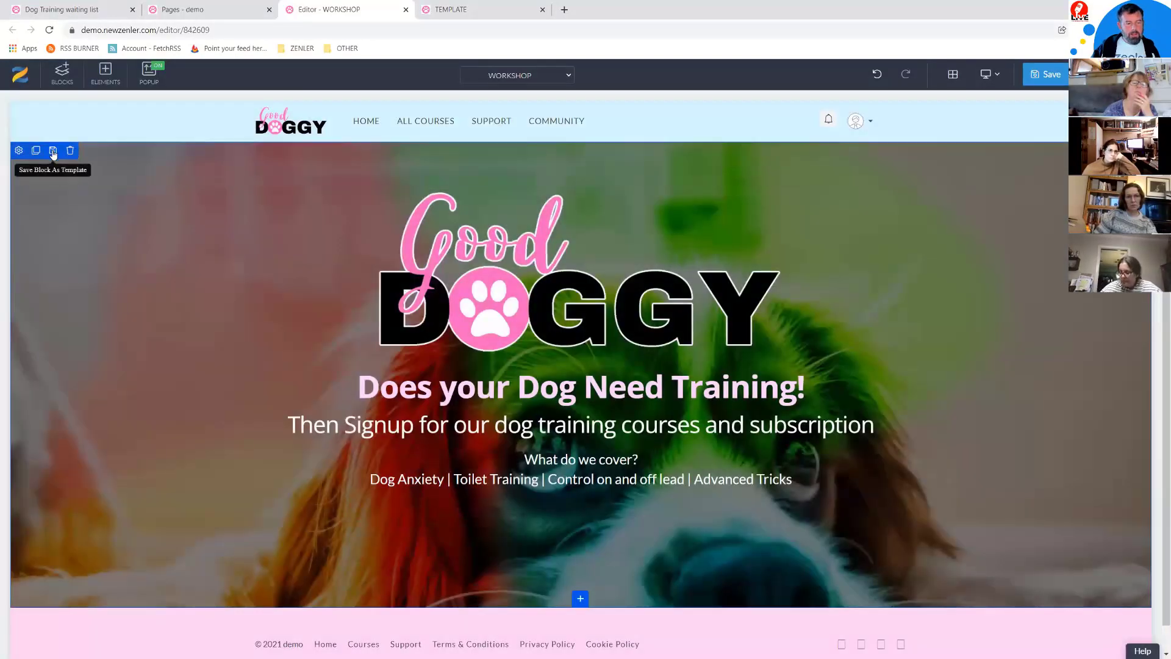
click(58, 157)
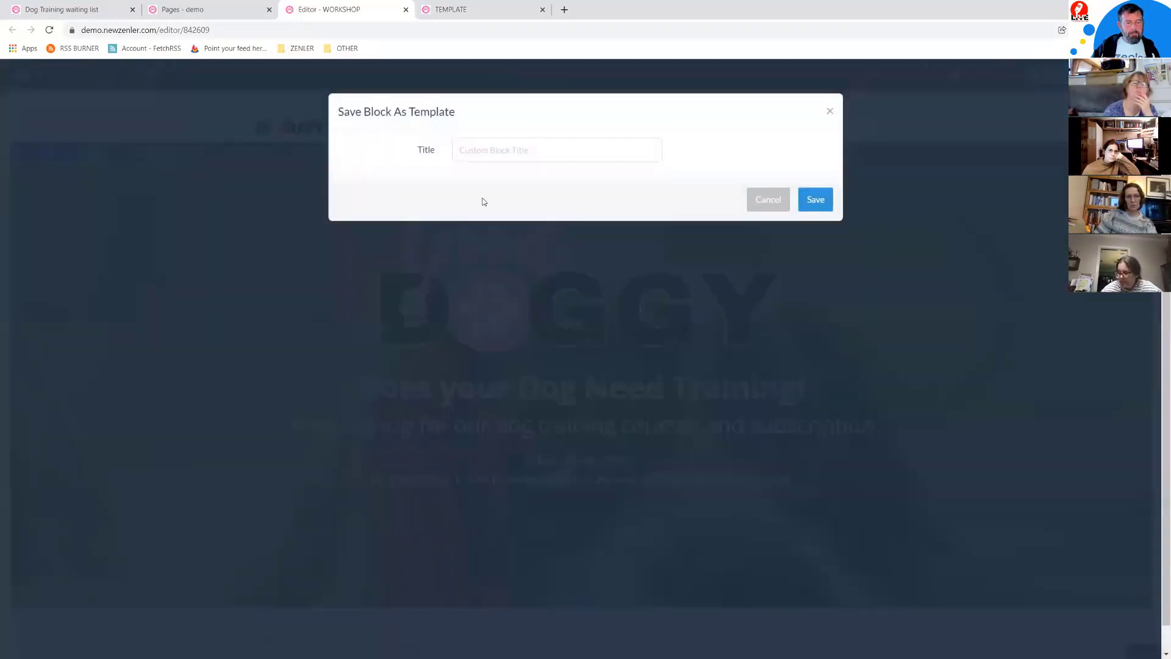
click(502, 150)
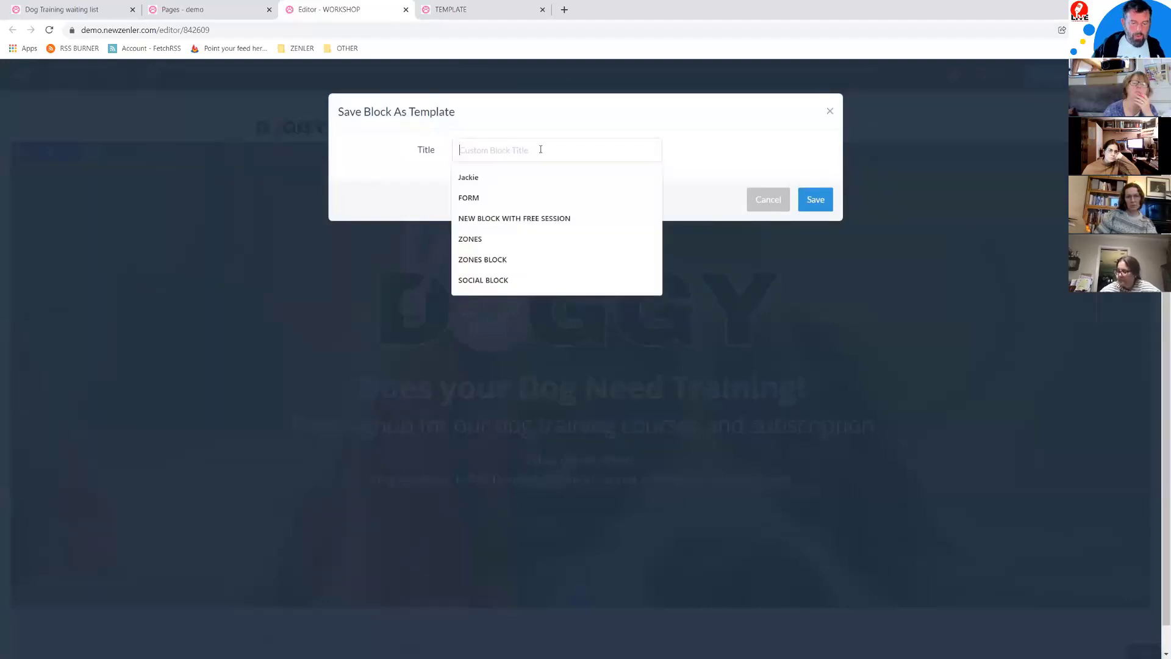
text(GO)
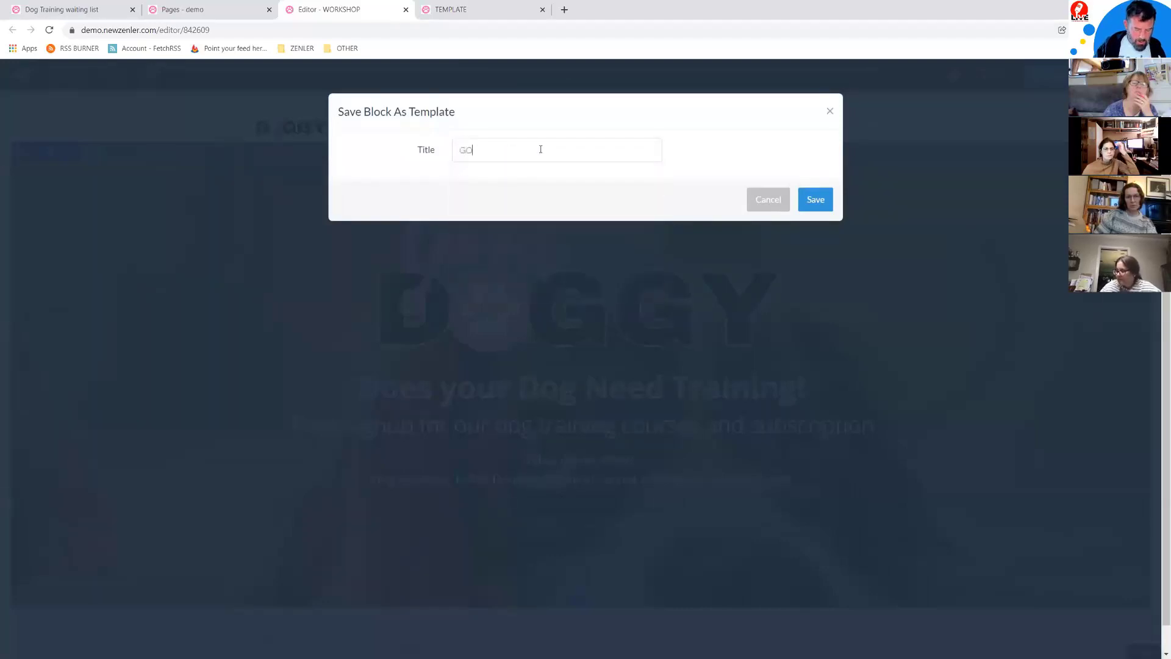
text(GGY HEADING)
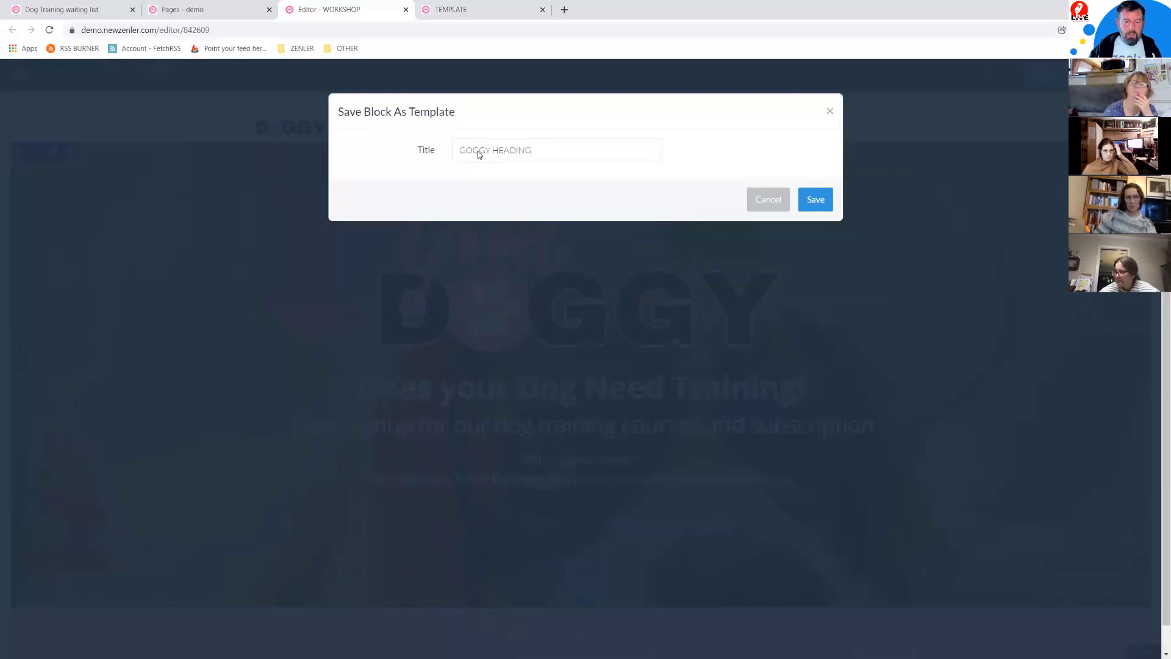
drag(466, 151, 459, 151)
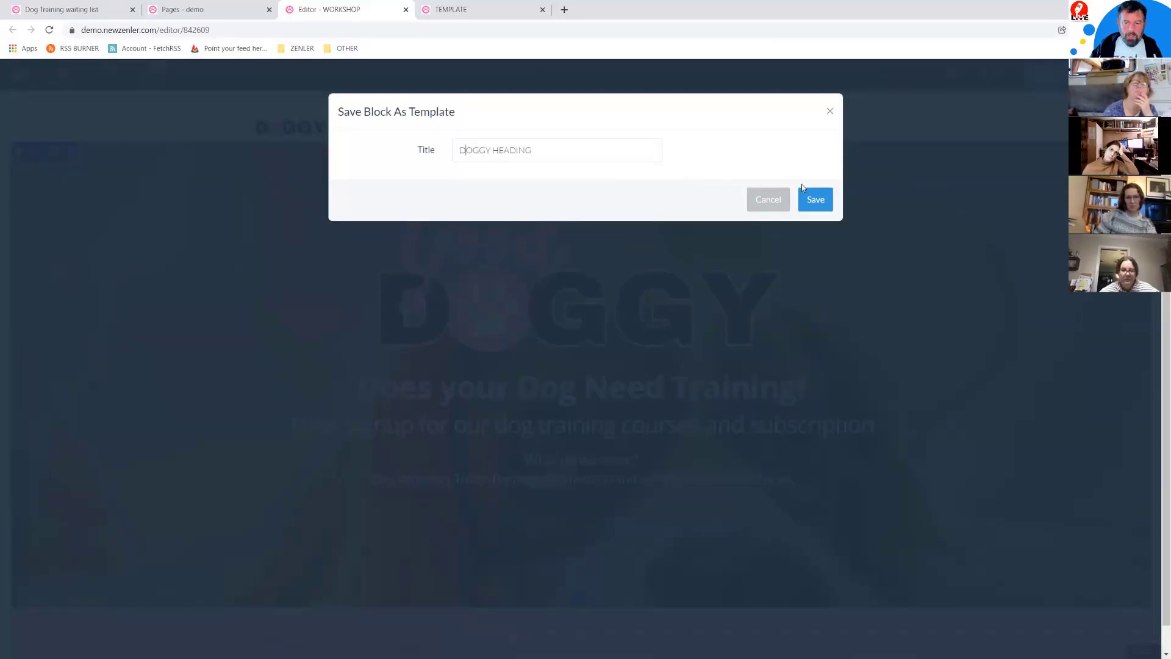
key(Return)
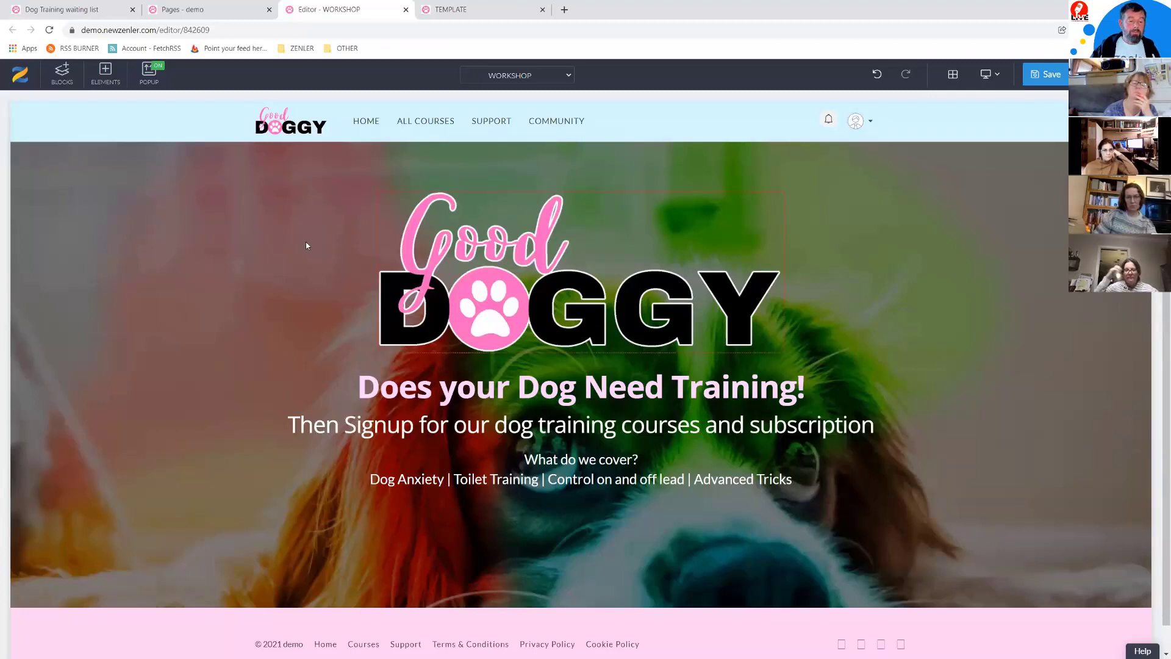
Step: Delete the Good Doggy hero section from the WORKSHOP page
mouse_move(55, 233)
click(71, 153)
click(600, 193)
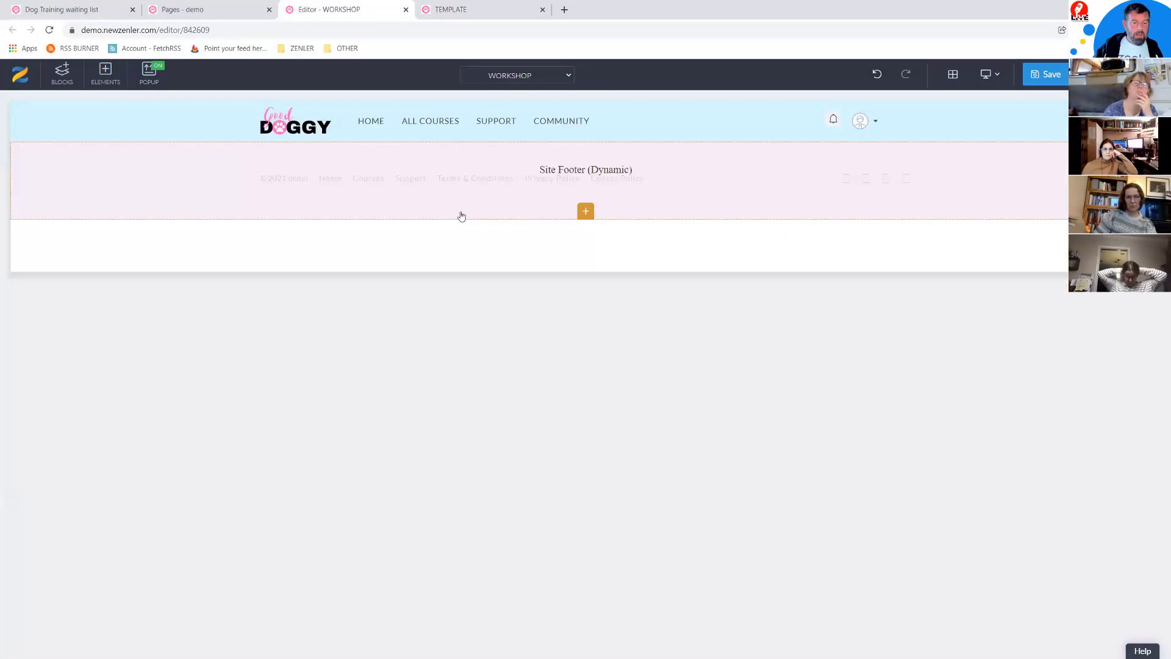
Step: Drag the DOGGY HEADING custom block back onto the page
click(63, 74)
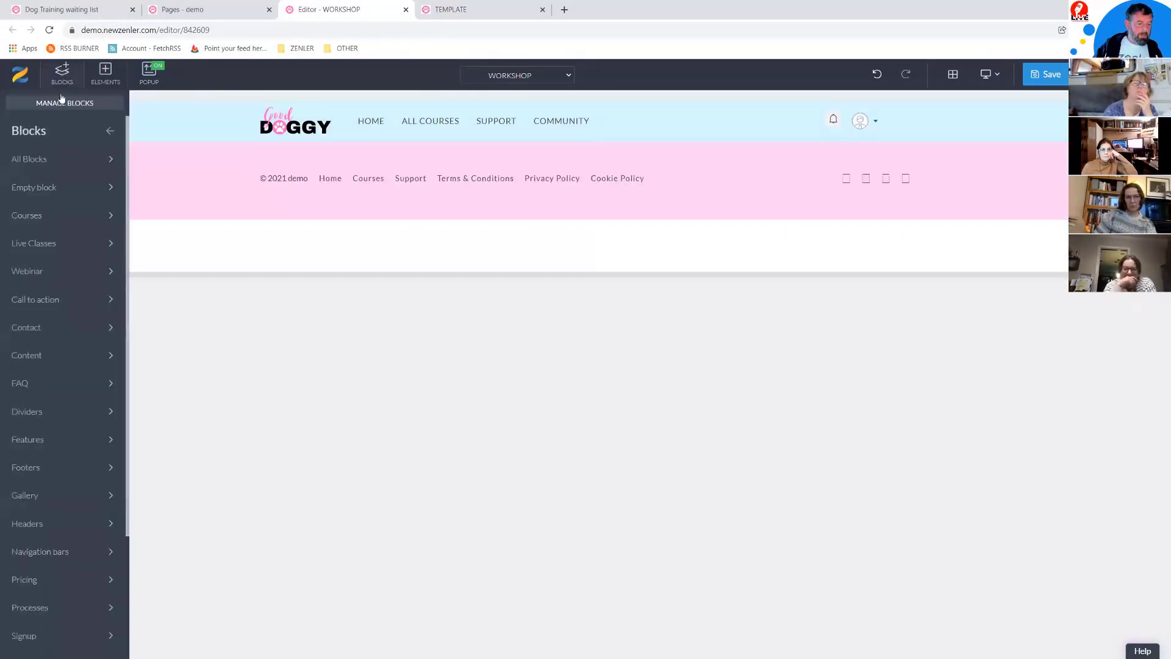
scroll(49, 567, down, 3)
click(50, 645)
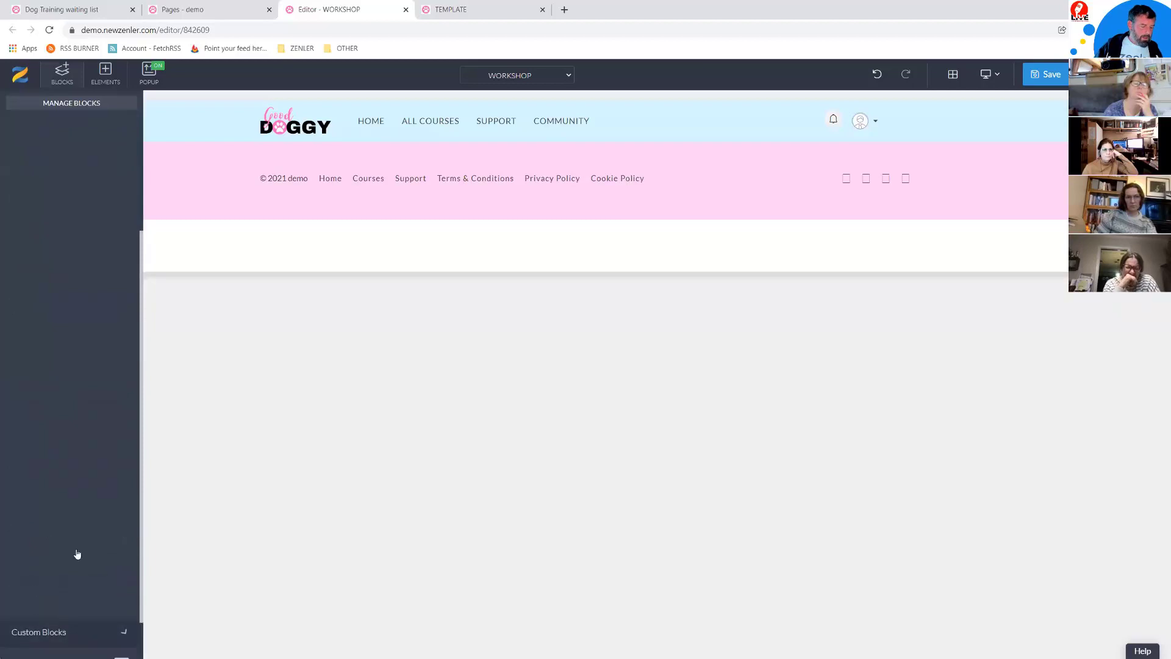
mouse_move(44, 303)
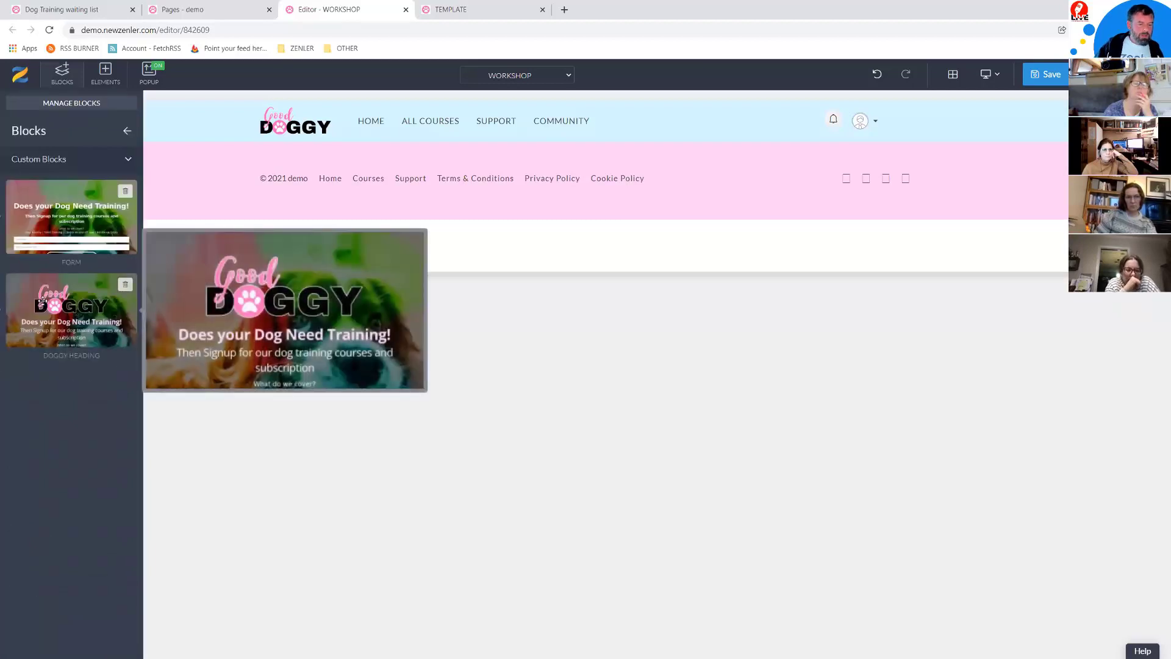
drag(43, 300, 535, 261)
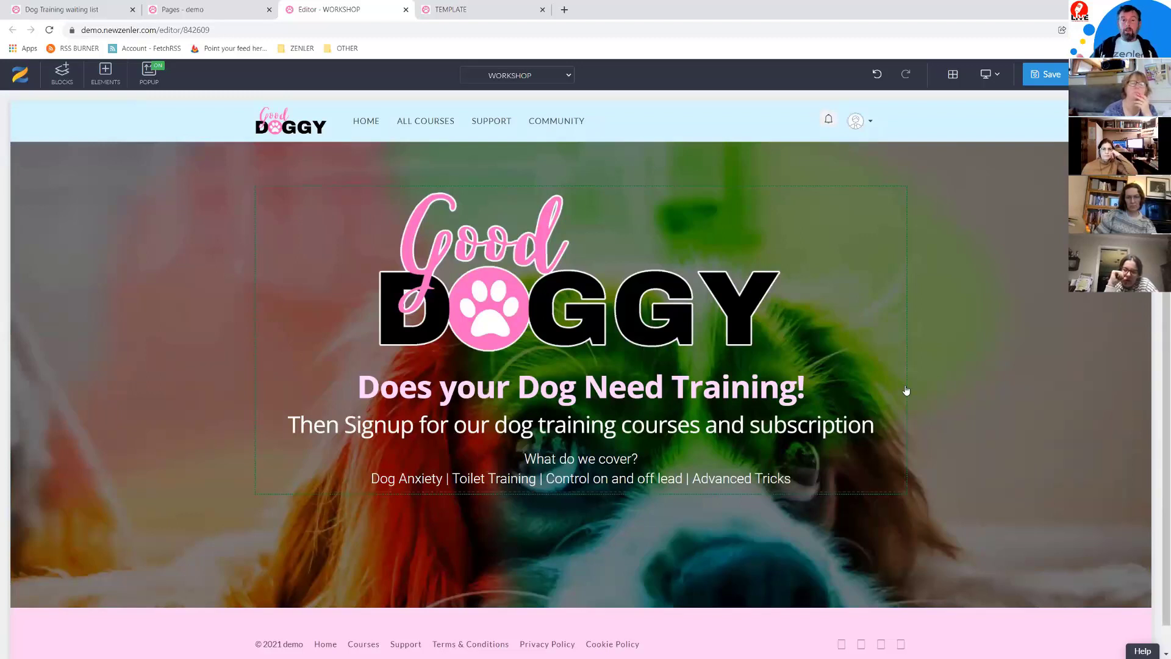
scroll(956, 352, down, 1)
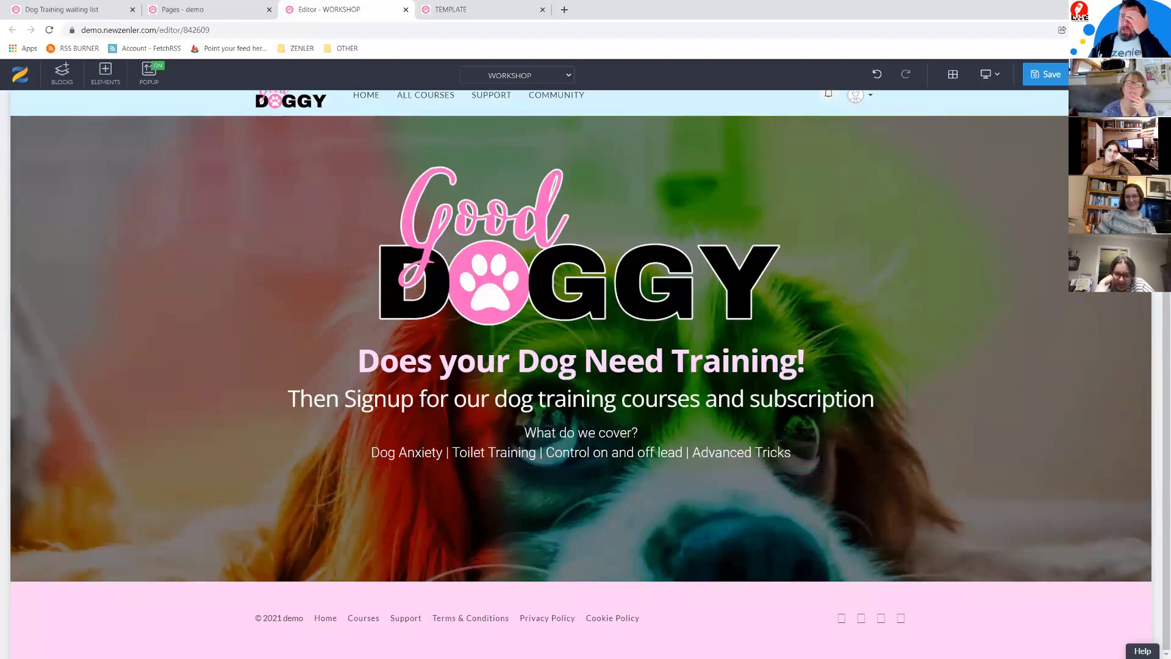
Step: Add an Empty block from the block library above the Good Doggy hero
click(62, 74)
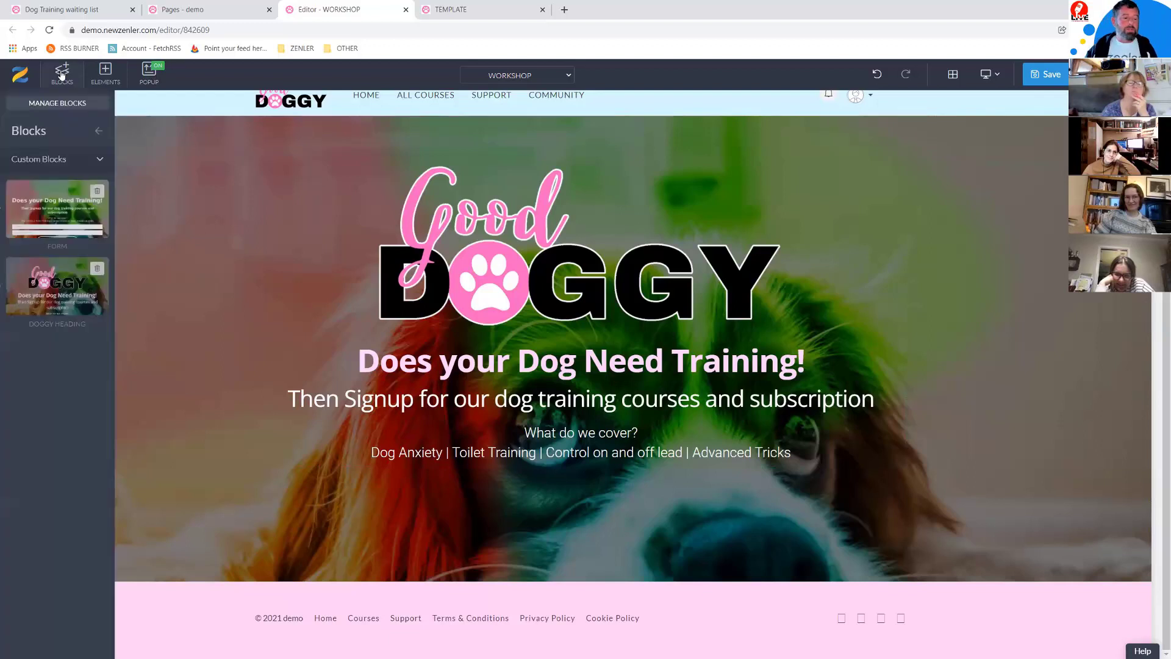
click(100, 157)
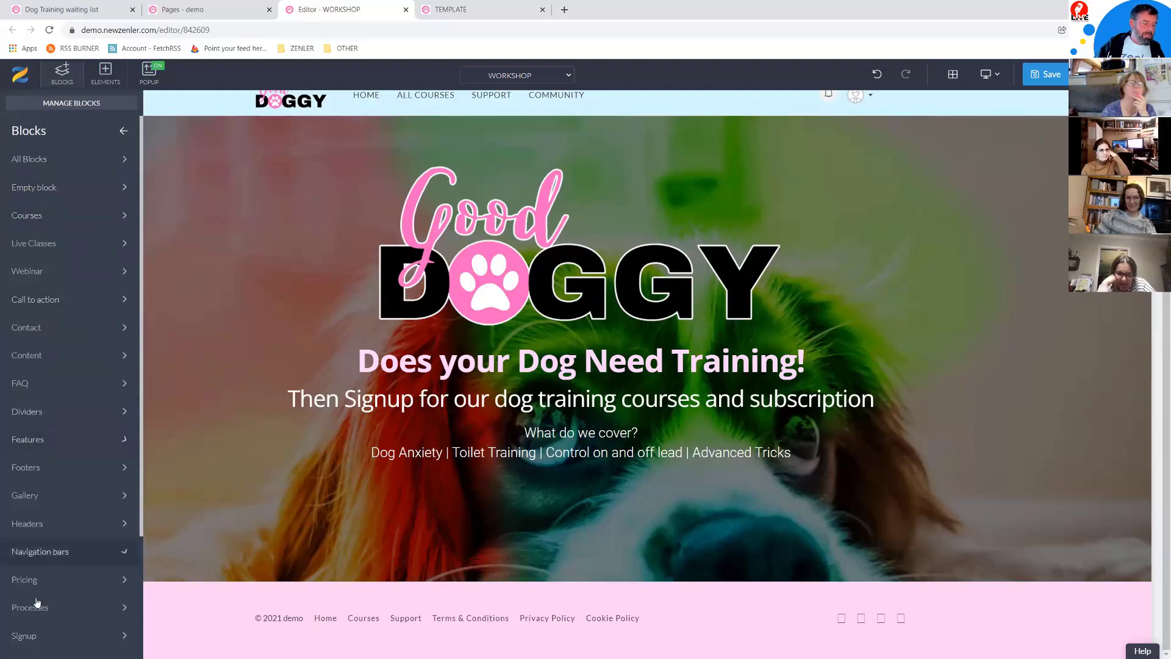
click(50, 299)
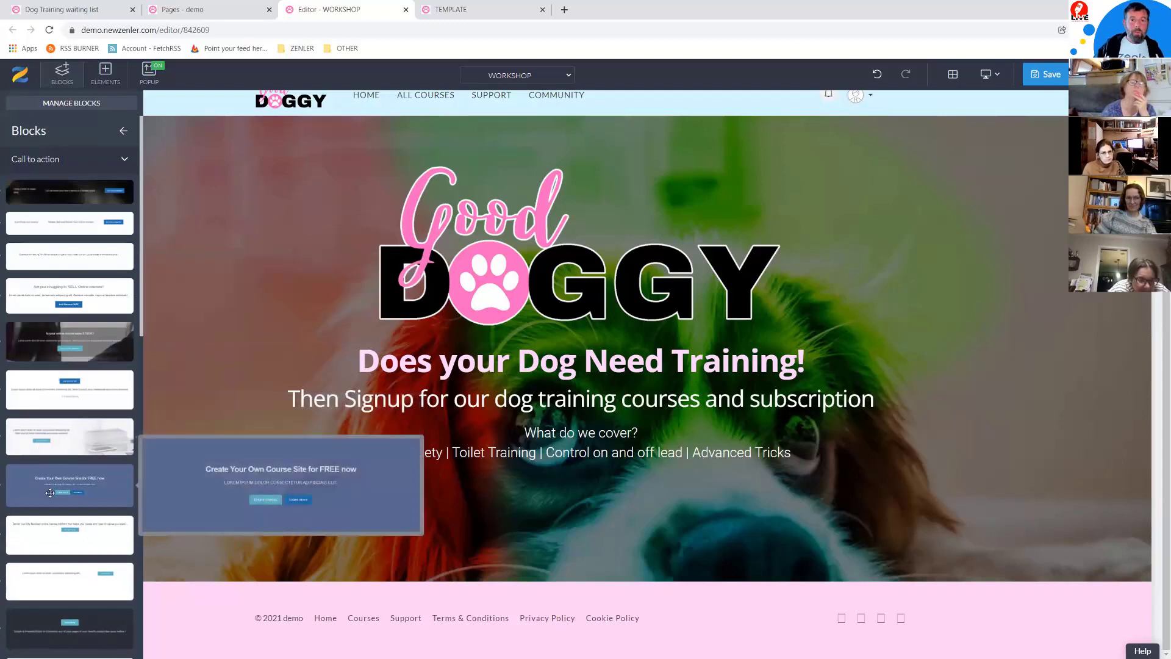
click(122, 160)
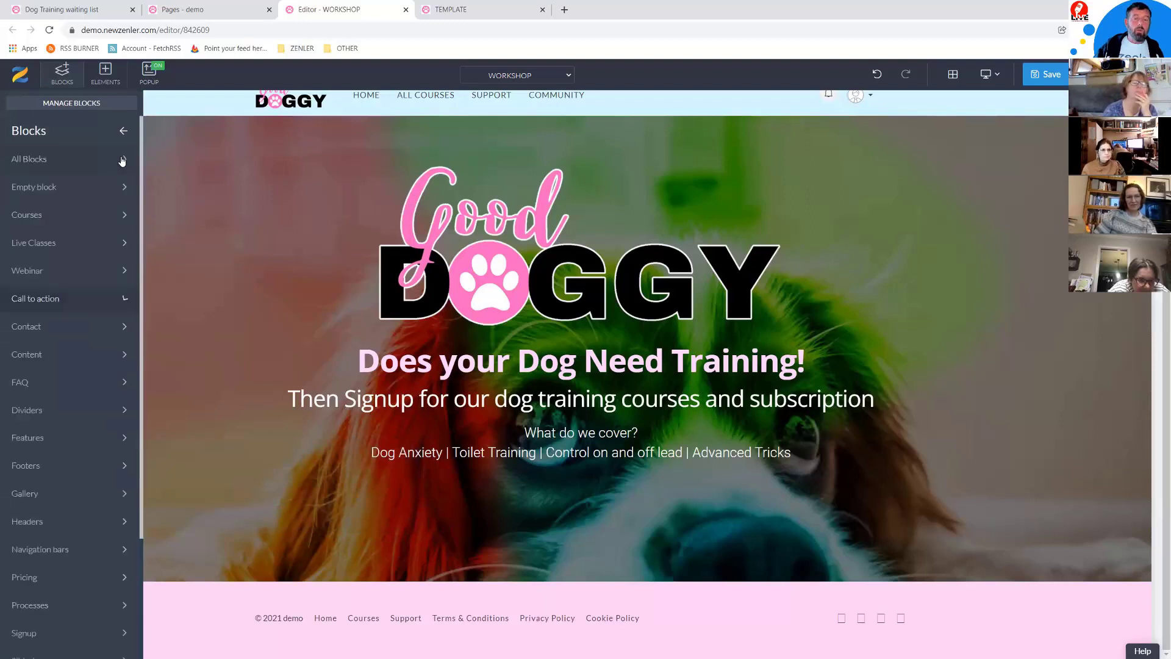
click(61, 301)
click(57, 272)
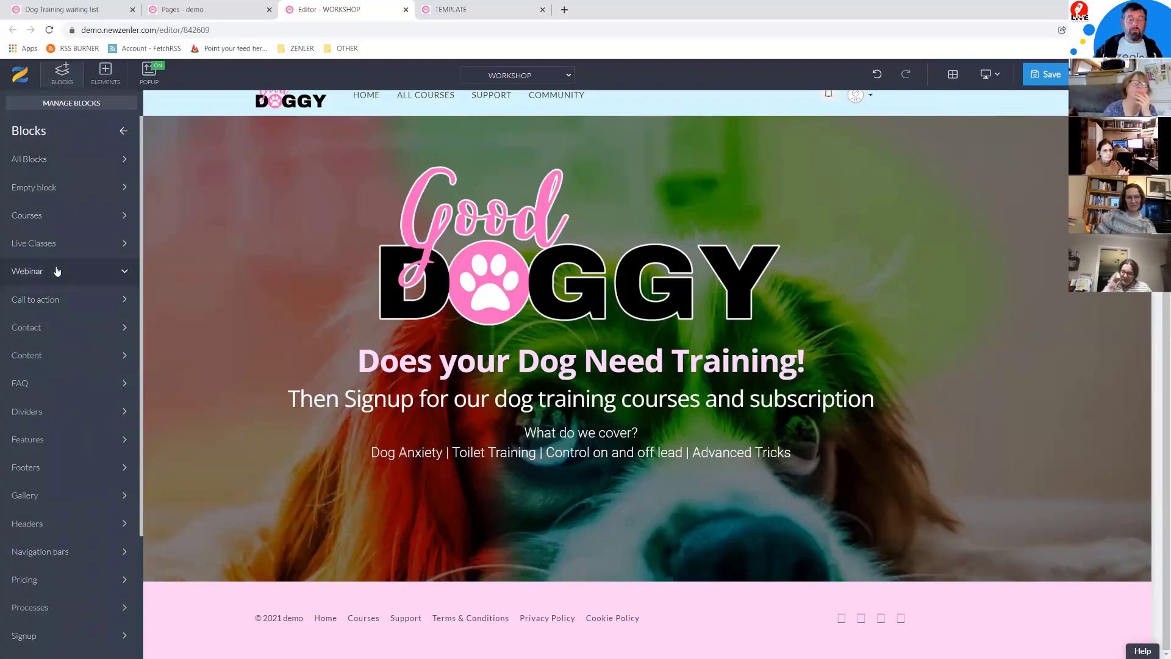
click(85, 189)
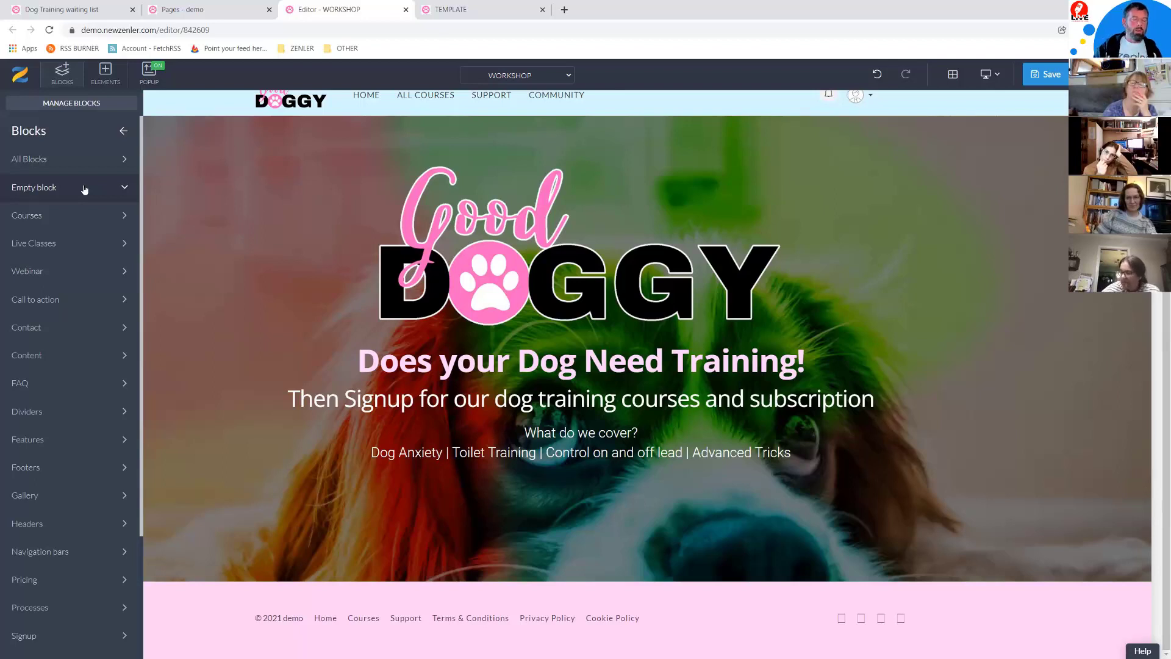
click(84, 190)
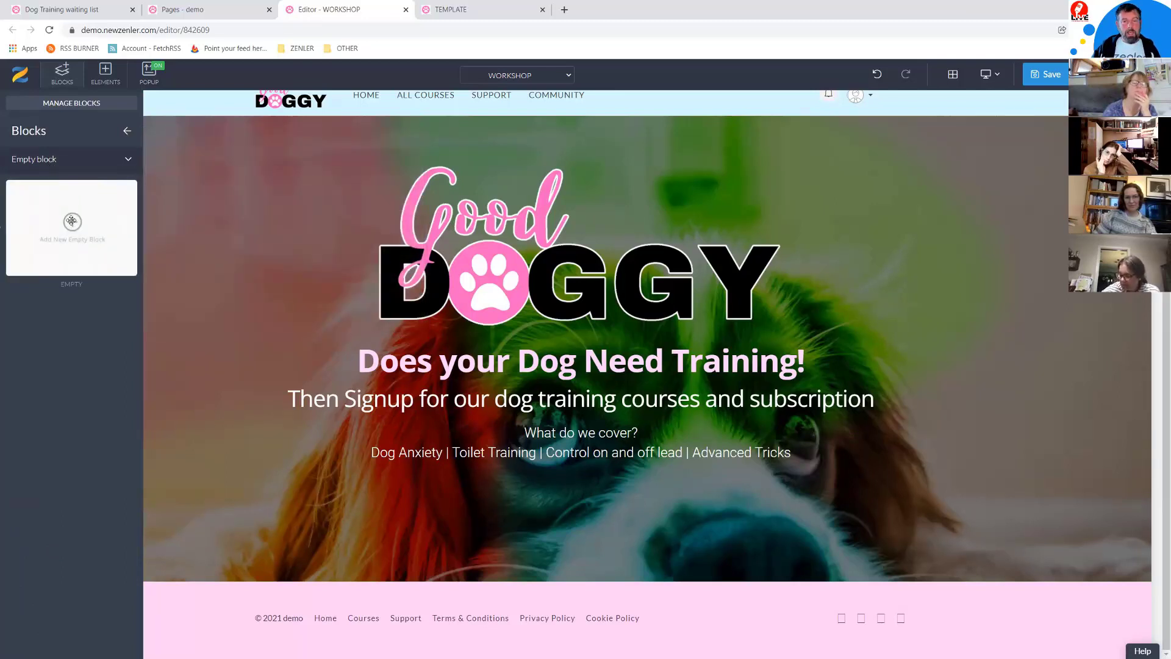
drag(71, 220, 514, 180)
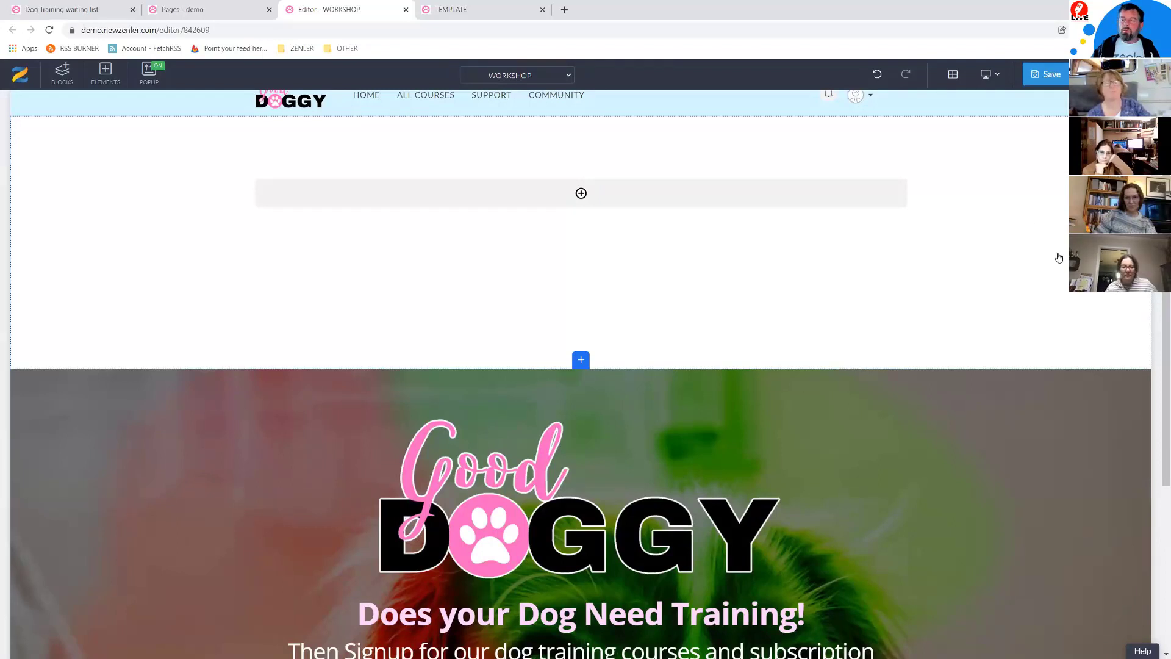
Step: Move the new empty block up so it sits directly below the Good Doggy hero
scroll(1059, 257, up, 1)
click(1004, 261)
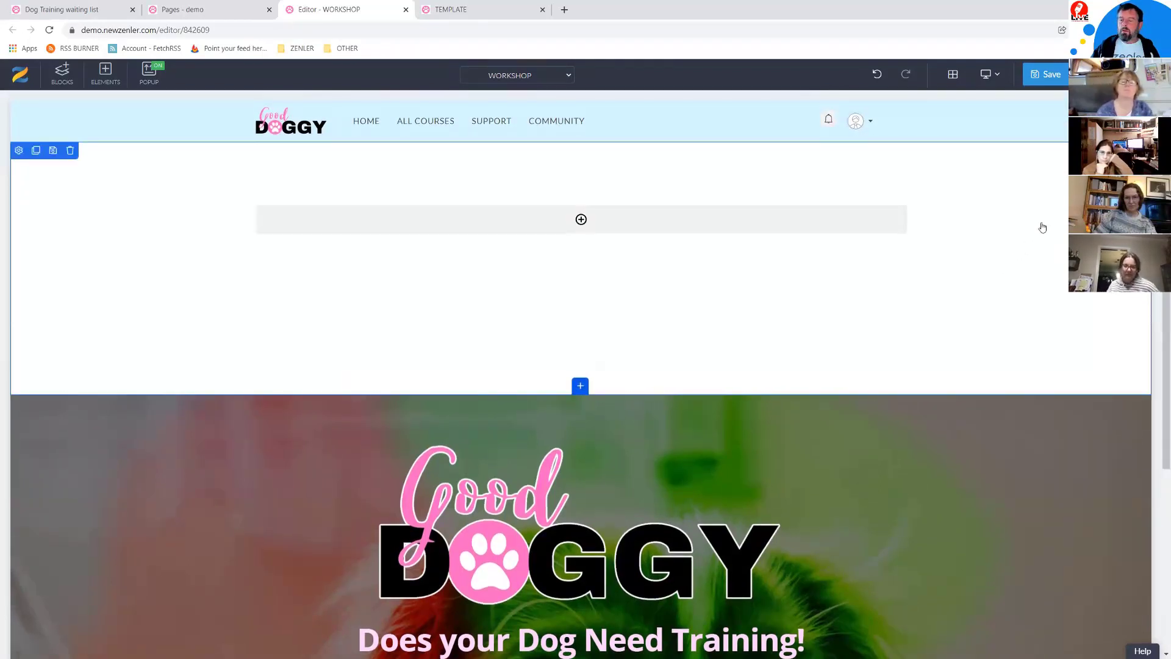
click(1140, 150)
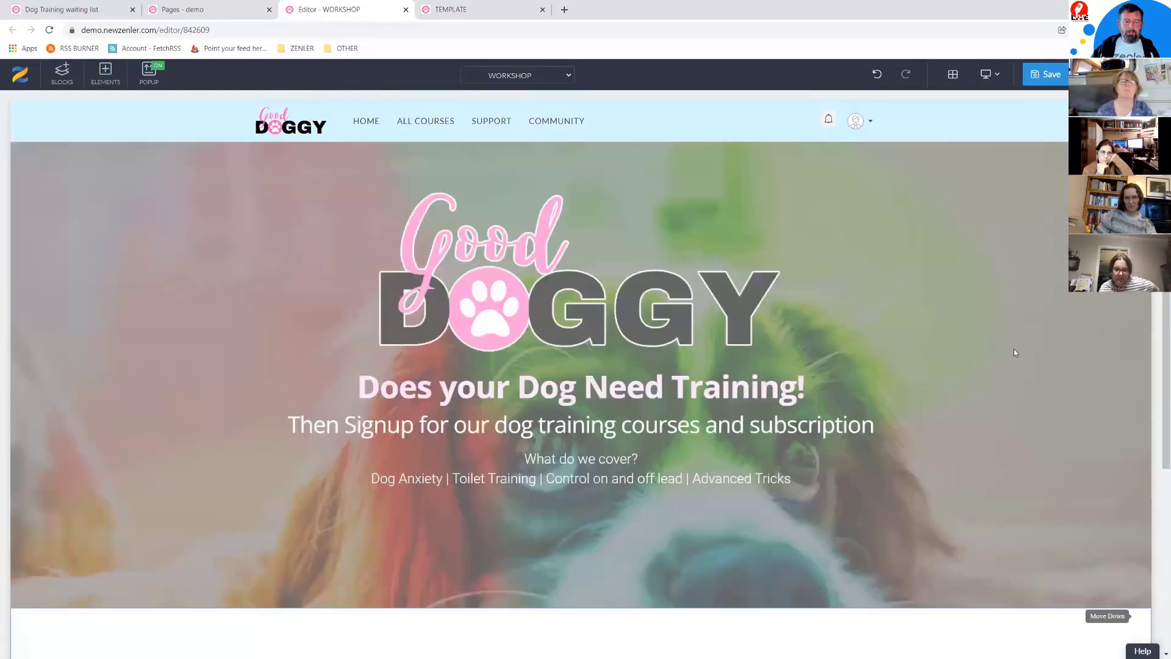
scroll(954, 332, down, 5)
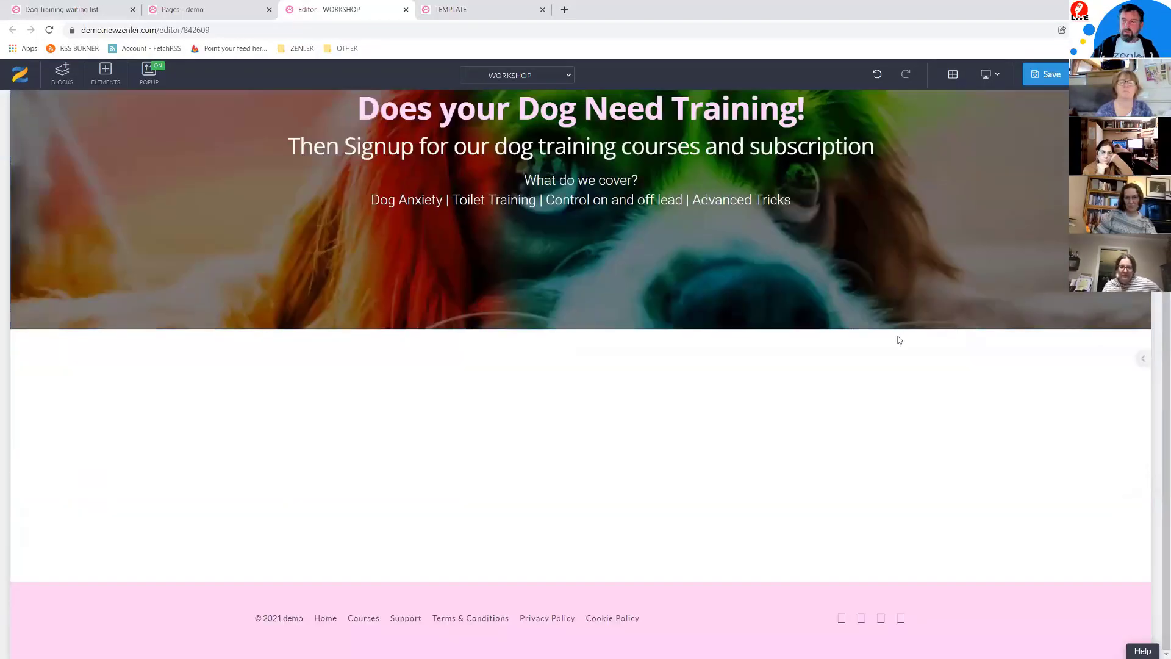
scroll(91, 398, up, 2)
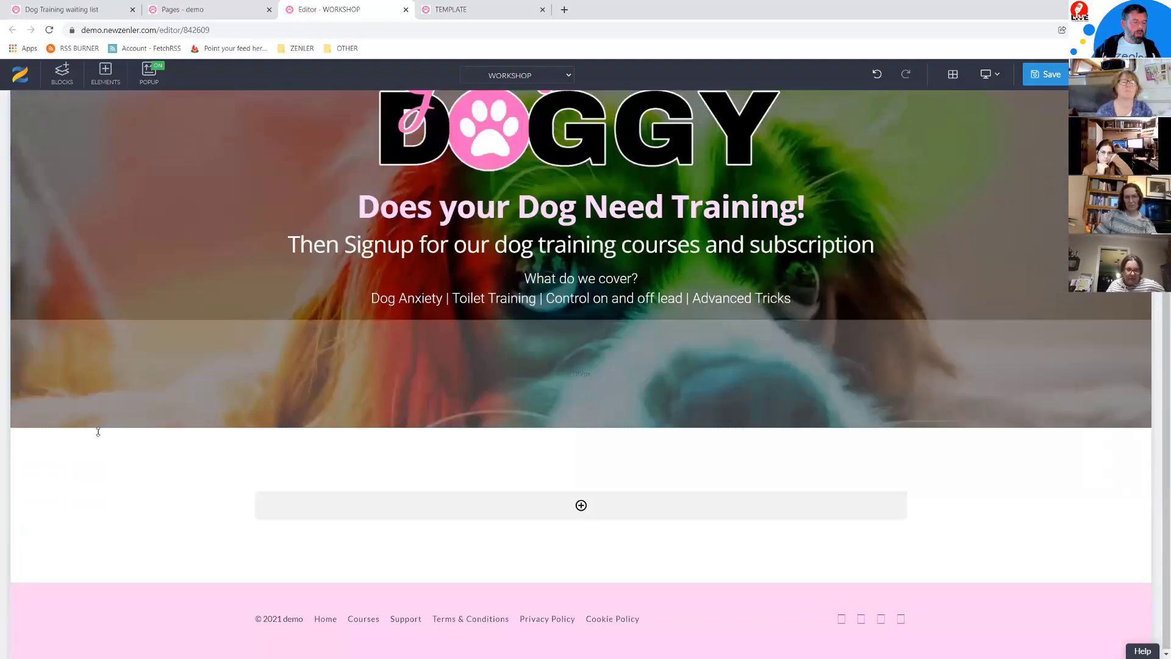
Step: Fill the empty section below the hero with a dark blue background
click(47, 500)
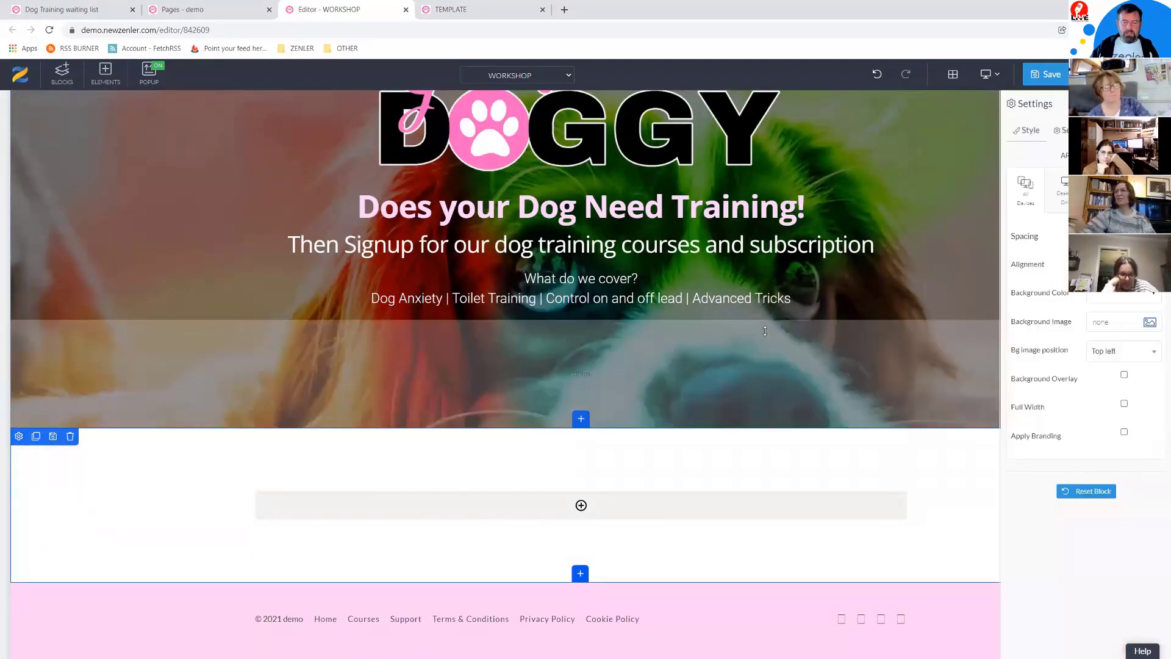
click(1146, 300)
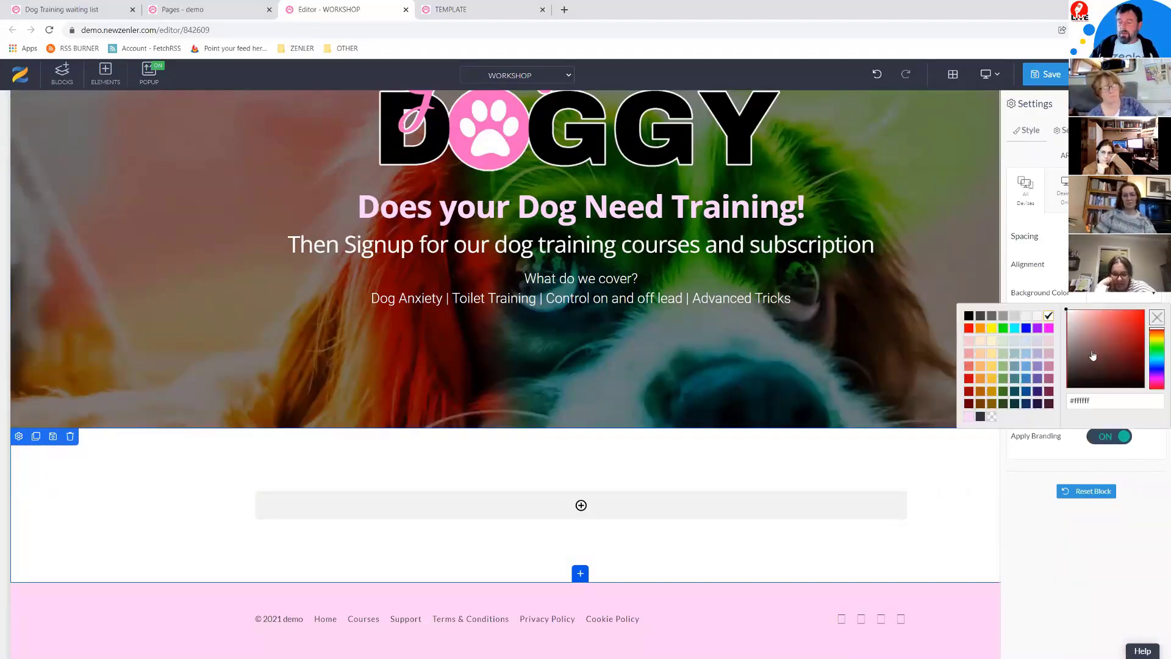
click(1028, 395)
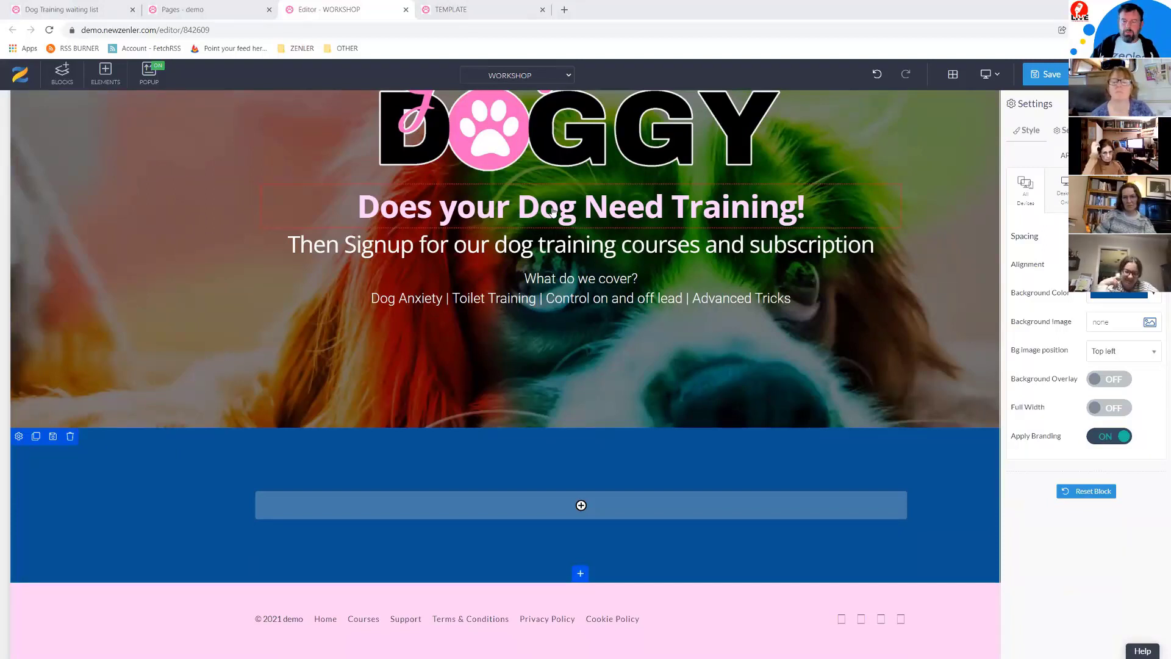
click(553, 211)
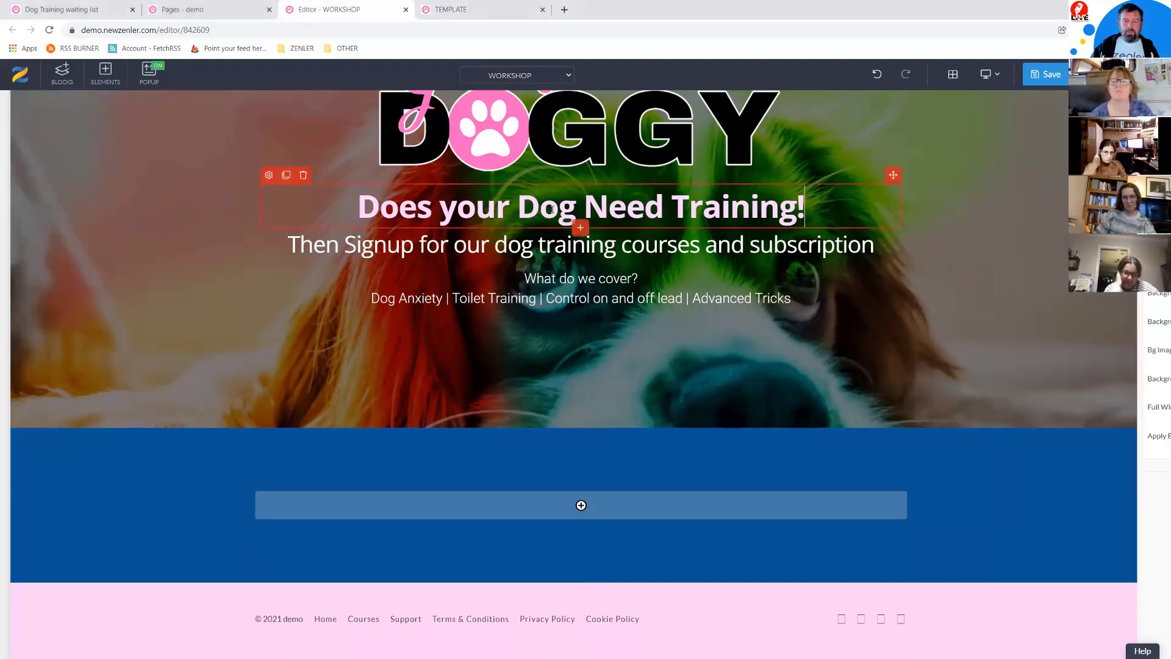
Step: Duplicate the hero heading into a new full-width single-column row in the blue section
click(286, 175)
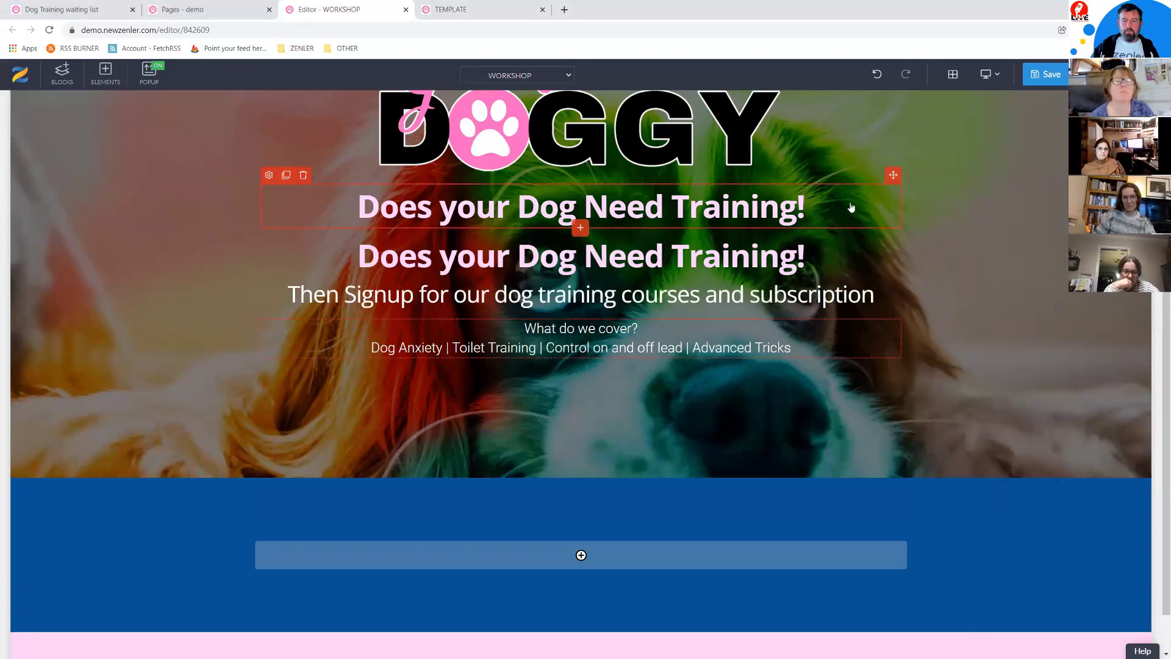
drag(893, 175, 554, 555)
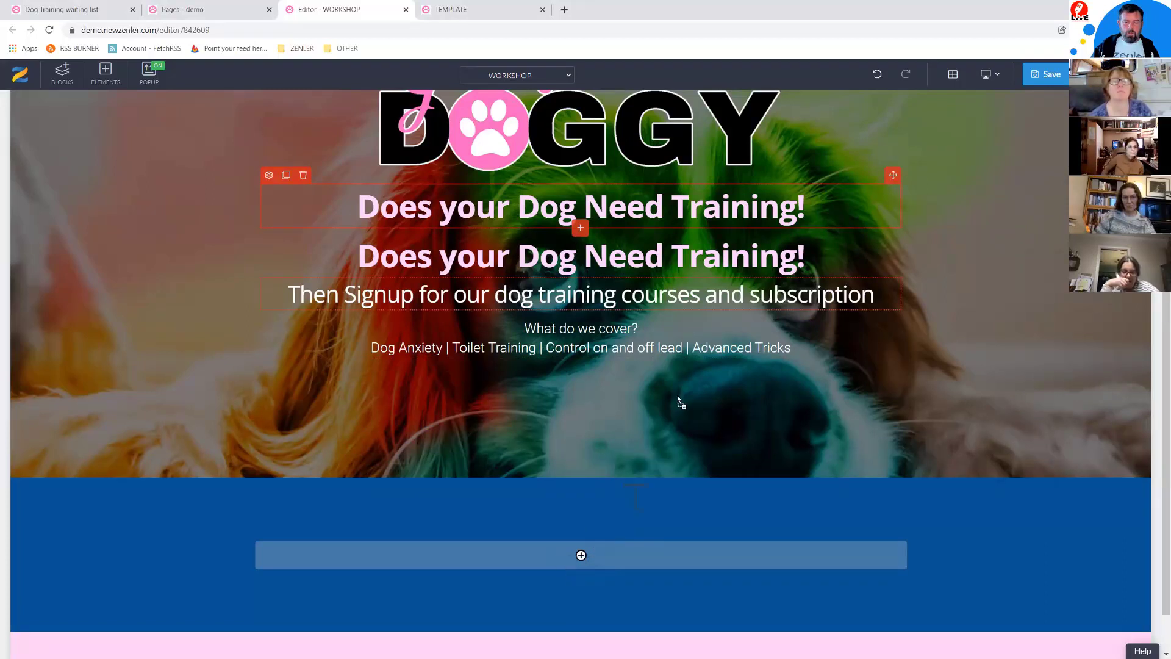
click(568, 552)
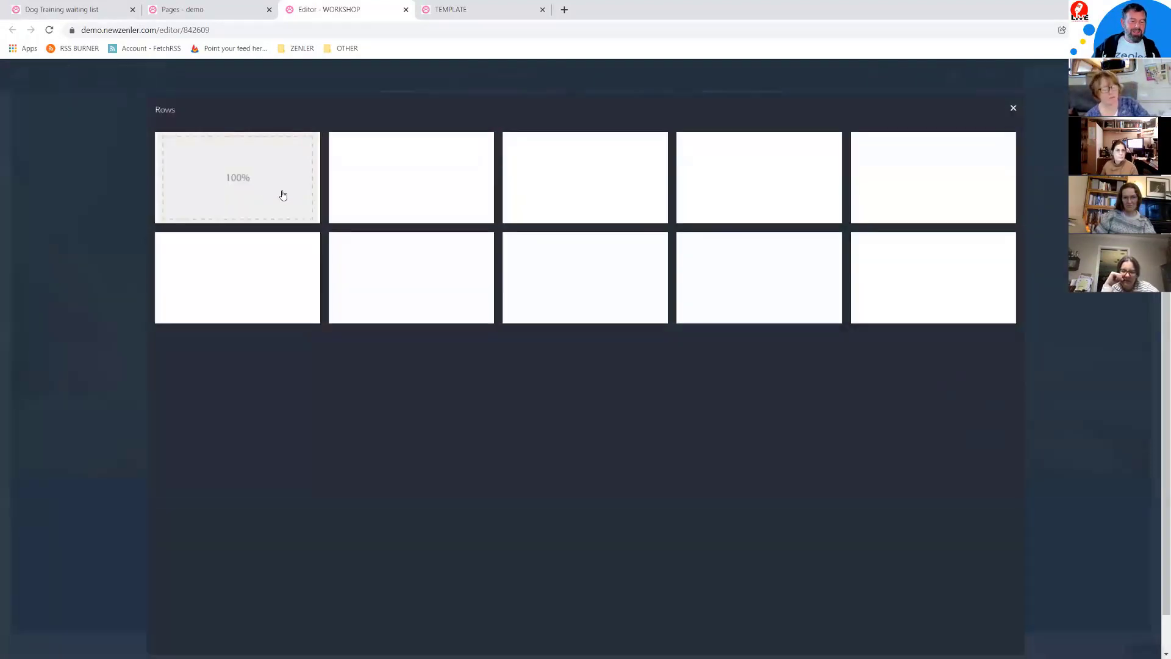
click(283, 191)
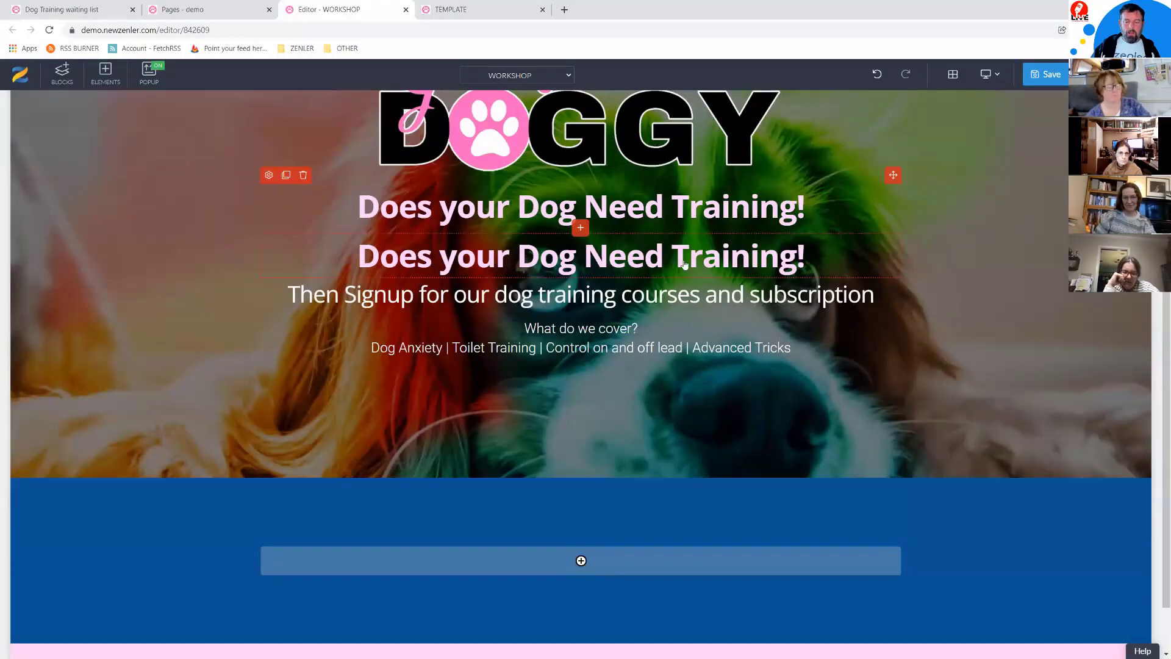
drag(893, 175, 891, 524)
Step: Change the copied heading to 'Mission Statement' and colour it light grey
click(484, 523)
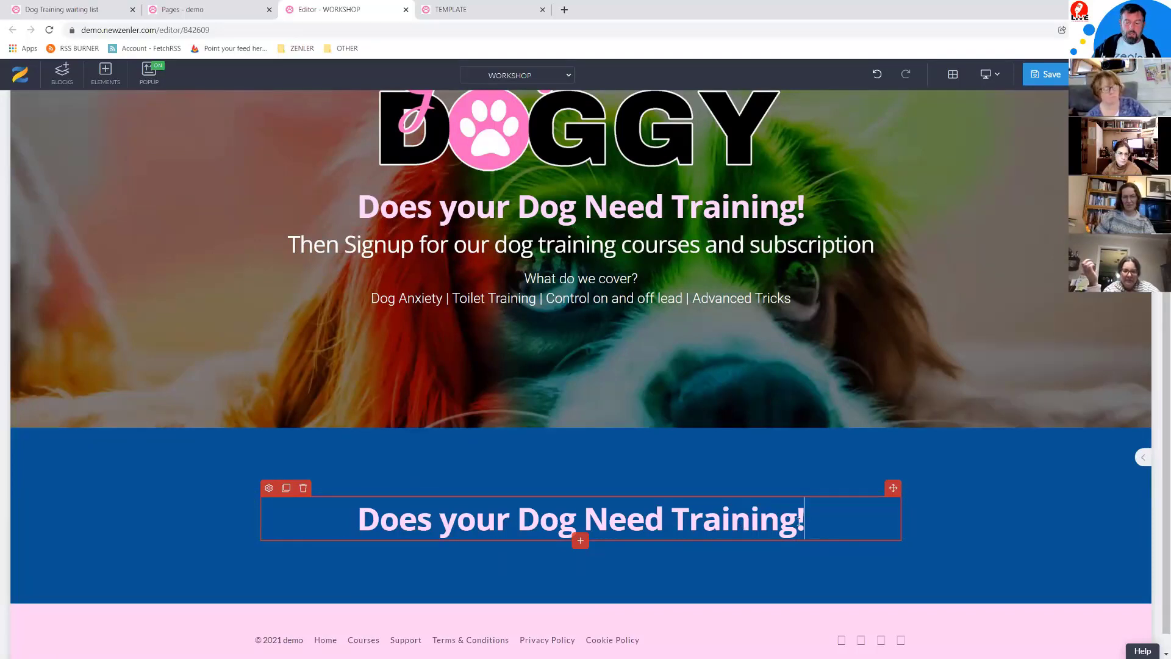
key(shift+Left)
key(shift+Left)
key(shift+Left)
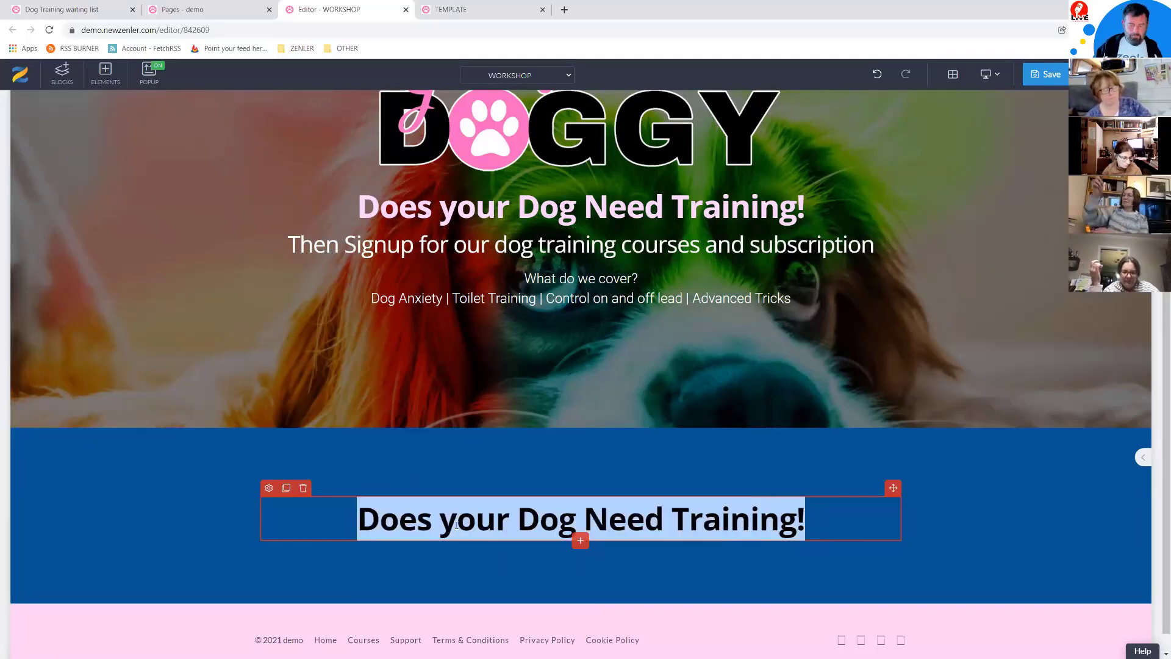
text(Mission)
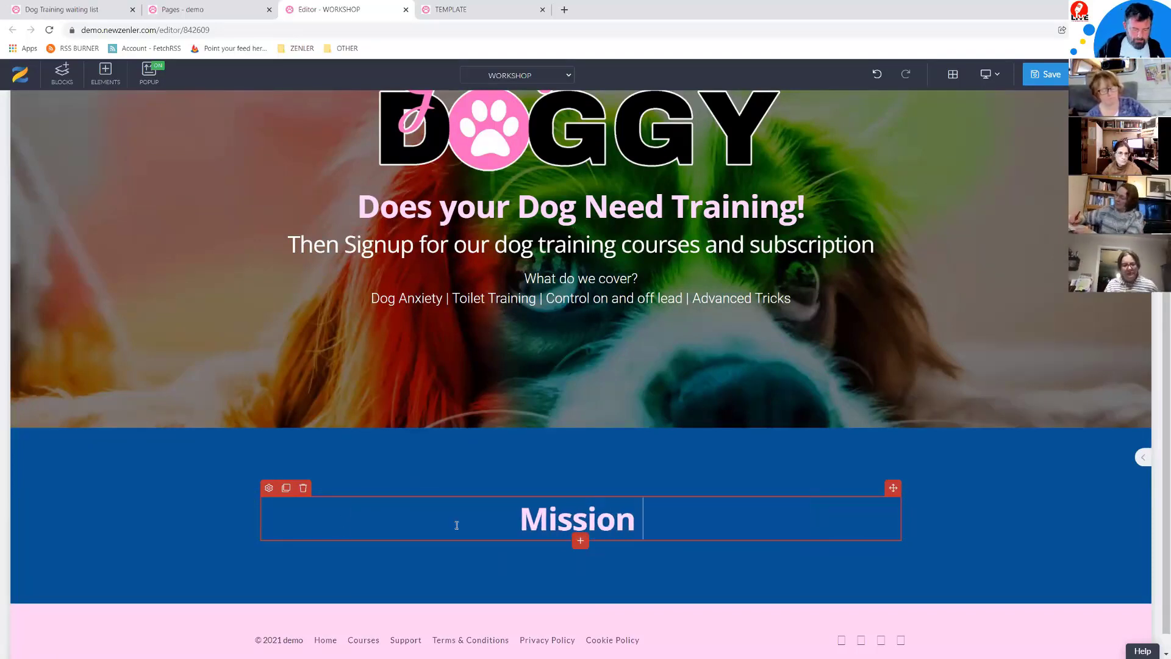
text( State)
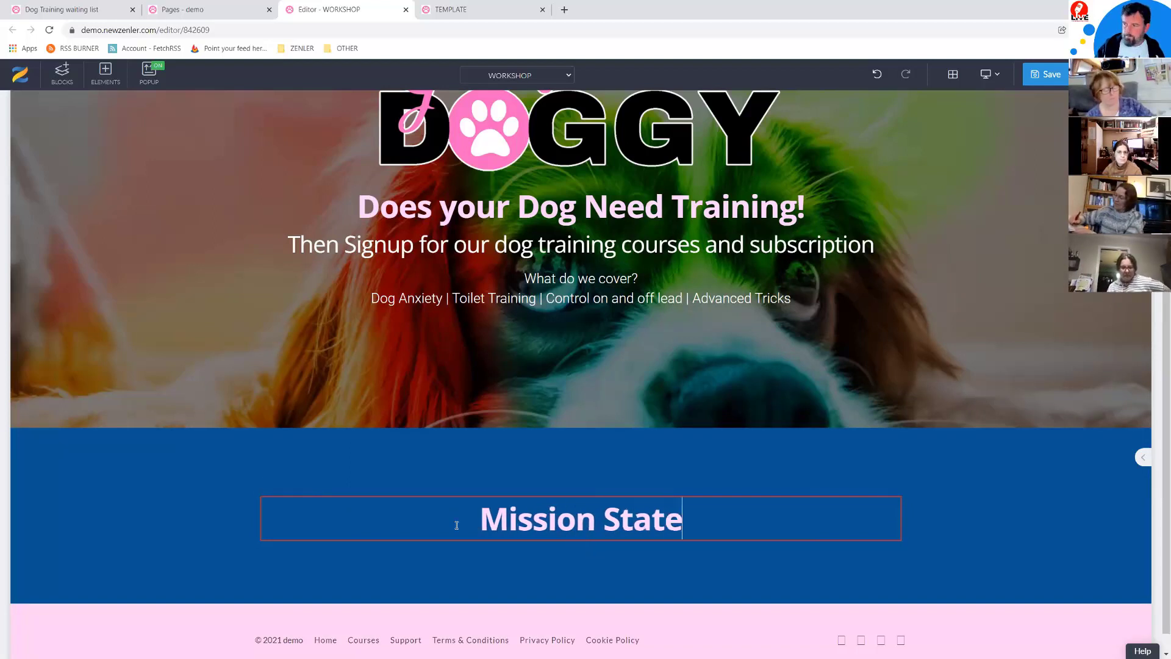
text(ment)
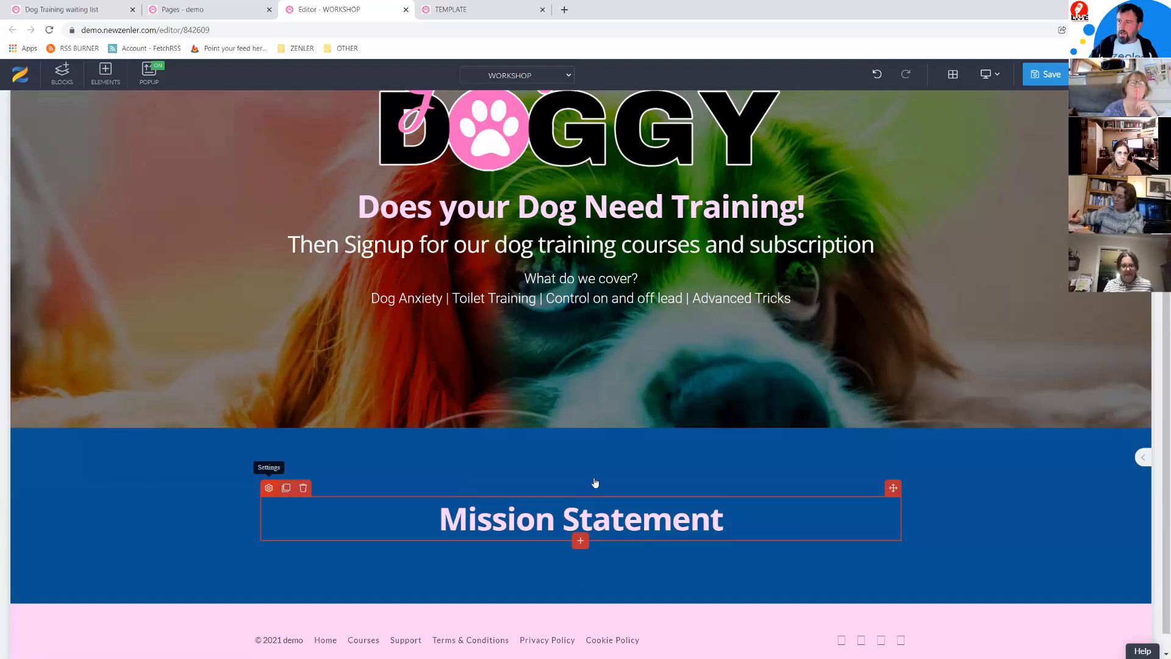
click(1143, 457)
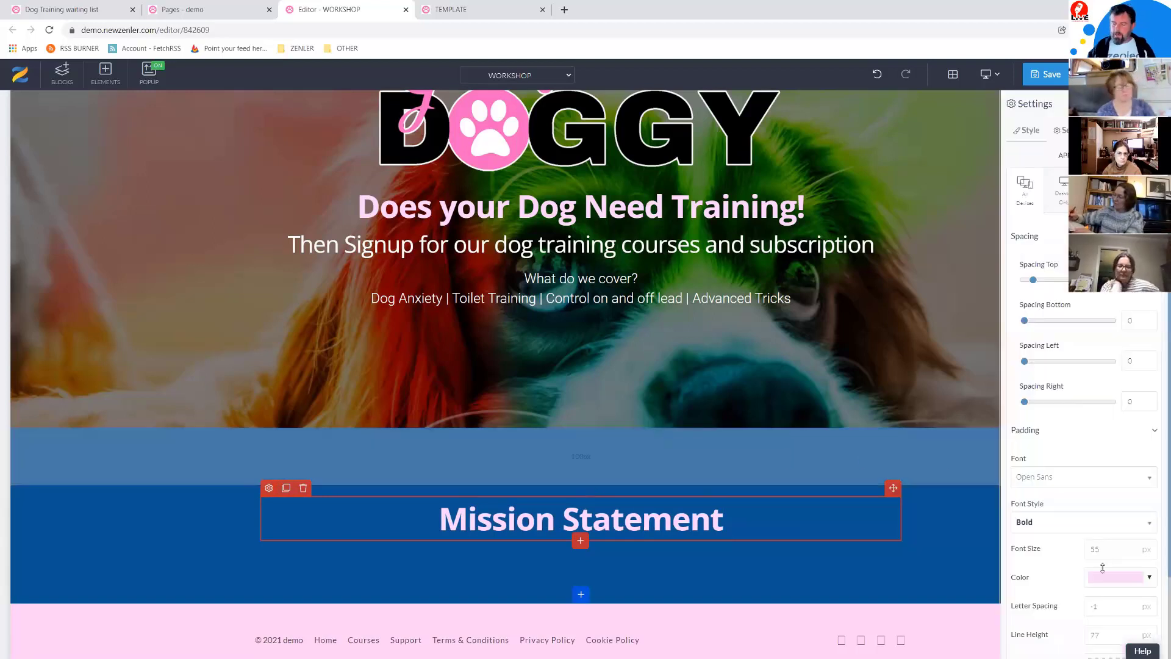
click(1150, 578)
click(1027, 456)
click(819, 501)
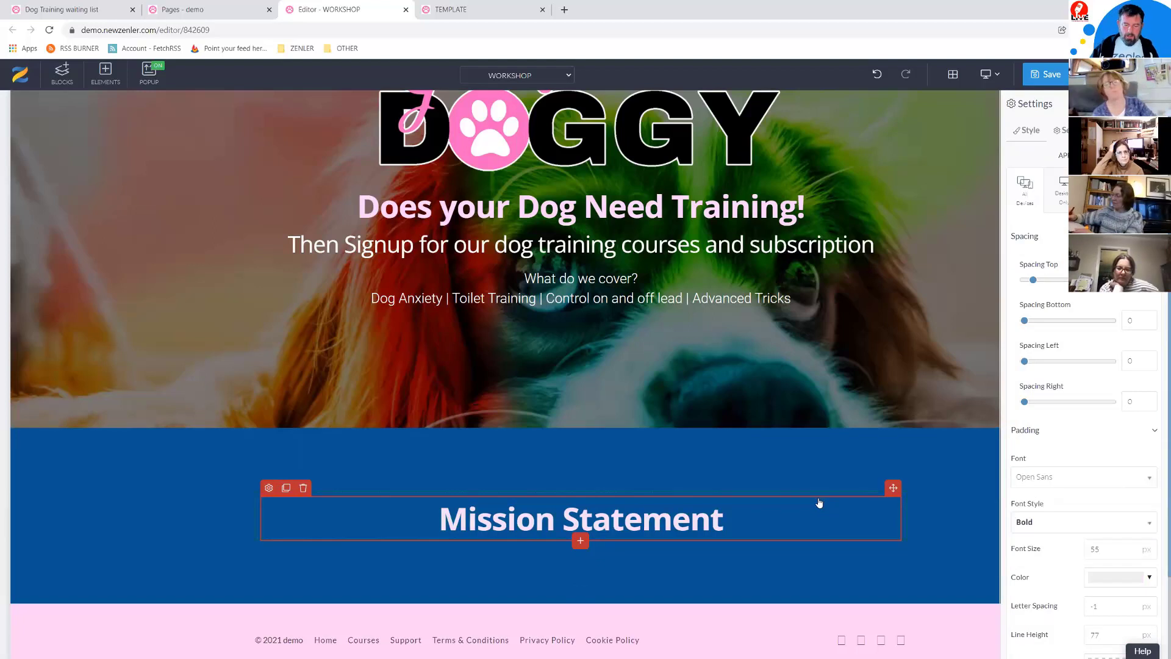
click(594, 250)
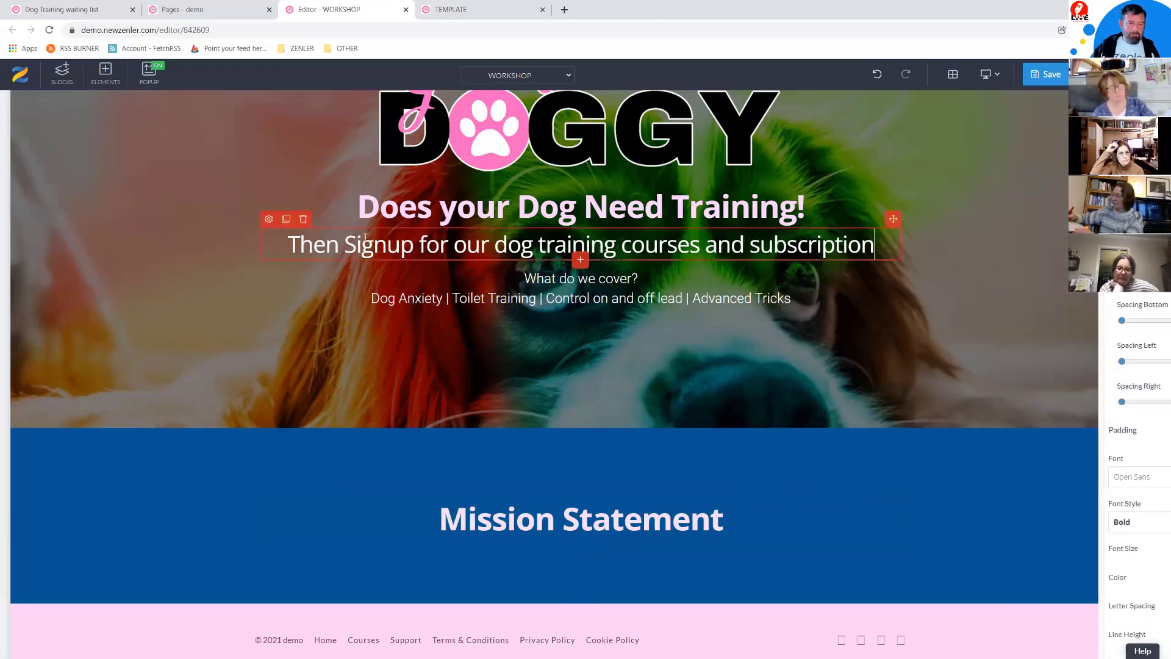
Step: Duplicate the subtitle under Mission Statement and paste in the 'four legged friends' subheading
click(286, 219)
drag(709, 405, 537, 571)
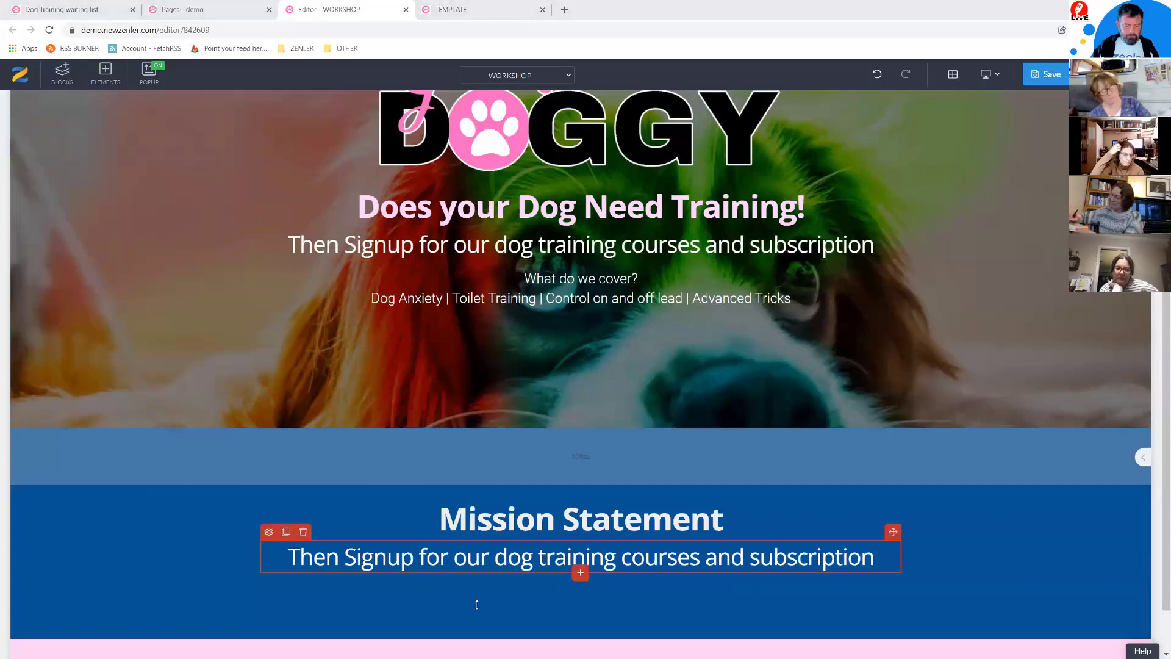
click(874, 558)
drag(893, 558, 288, 560)
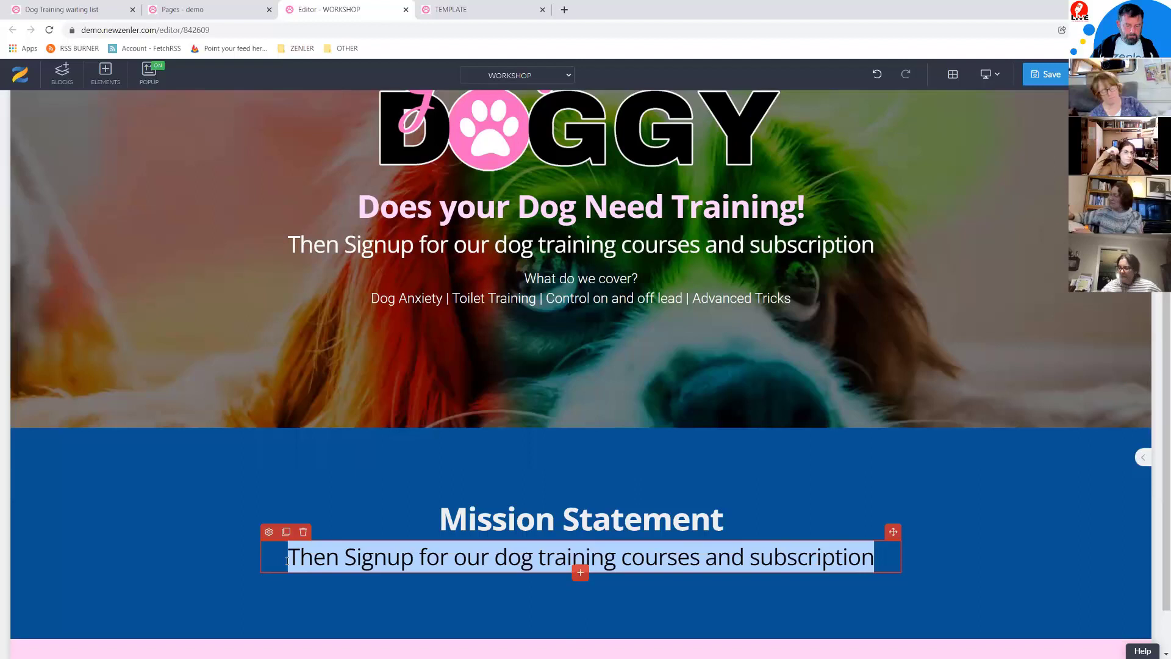
text(Our passion and out love for our four legged friends)
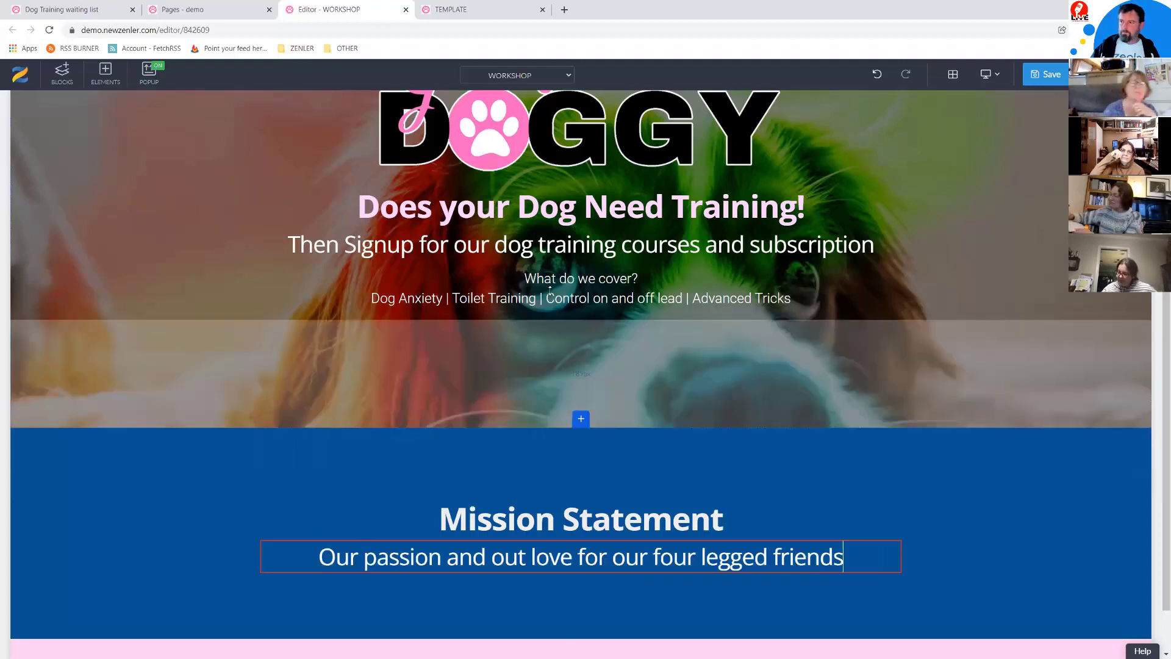
Step: Copy the 'What do we cover?' text below the subheading and paste the mission quote paragraph over it
click(550, 292)
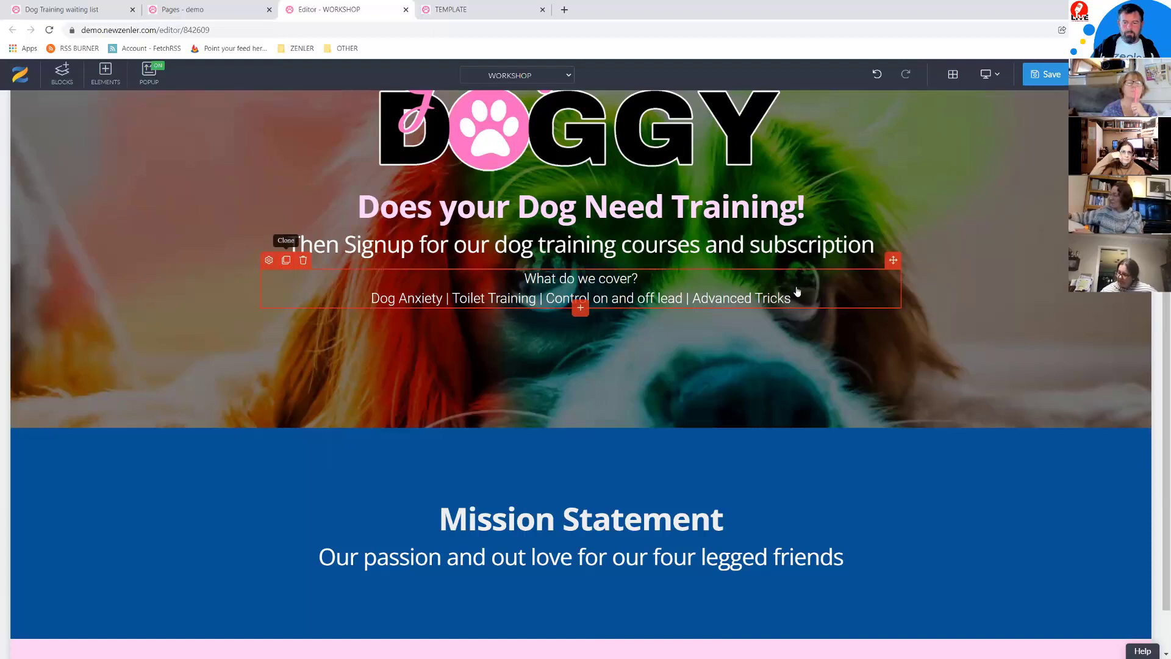
drag(614, 563, 590, 614)
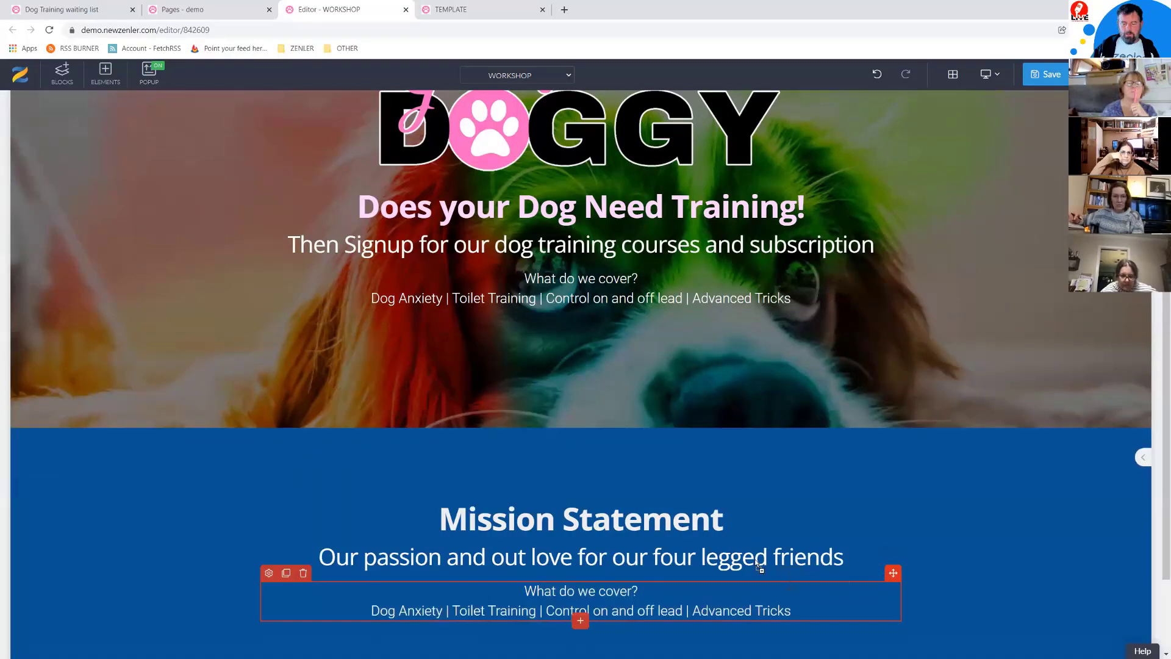
drag(689, 537, 674, 532)
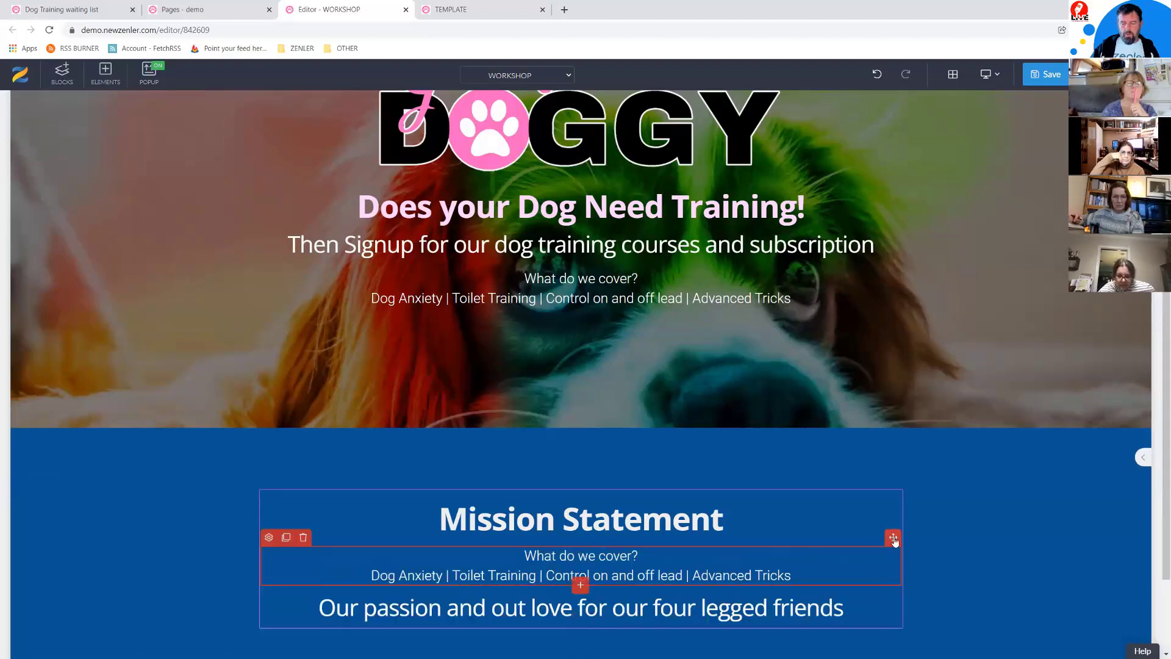
drag(755, 621, 768, 566)
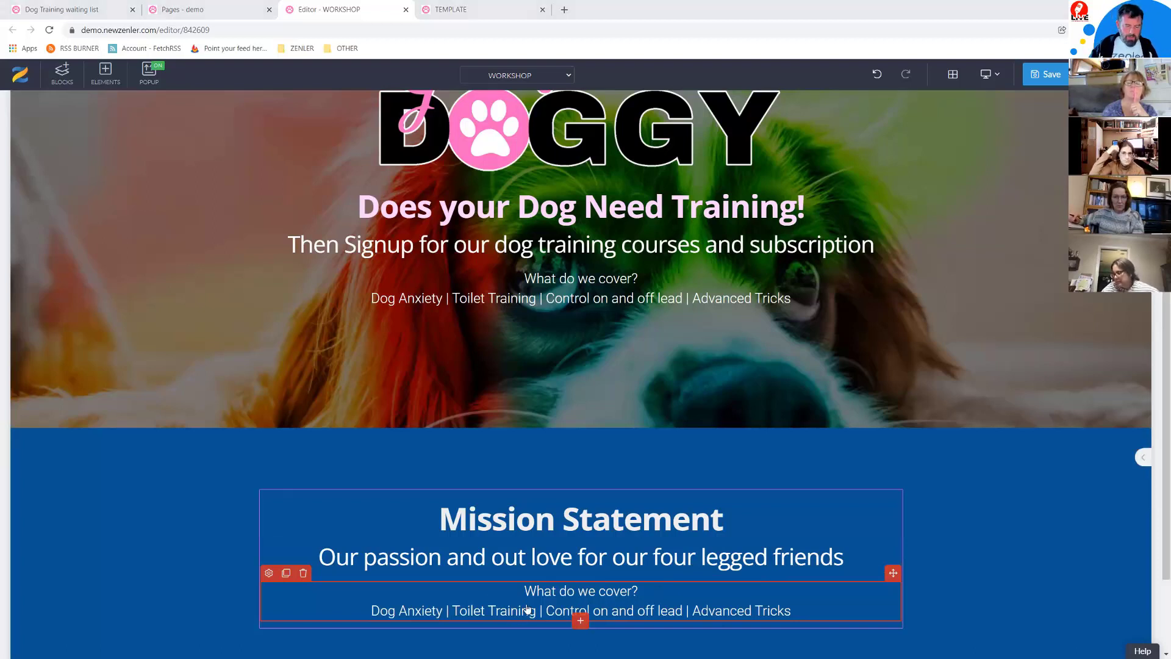
drag(787, 608, 490, 585)
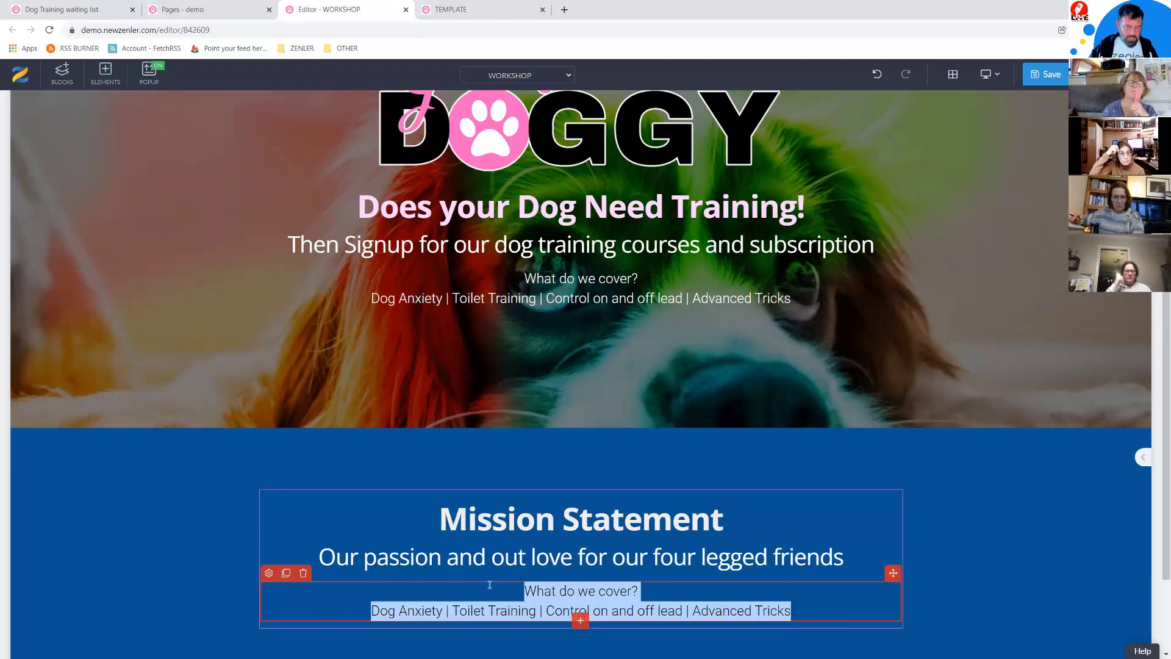
text("A happy dog leads to a happy life for a dog, dogs need an alpha a pack leader without this they can get aggressive and anxious taking control of your dog not only makes your life easier but also your beloved family pet" "Our mission is to make you the alpha and set clear boundaries for your dog, so both you and your pet knows the pack order" "We give clear training to you on what will make this happen, exercise and regular eating times for your pet is essential, we will access your pet via Zoom and recommend a course or workshop for you")
scroll(350, 488, down, 3)
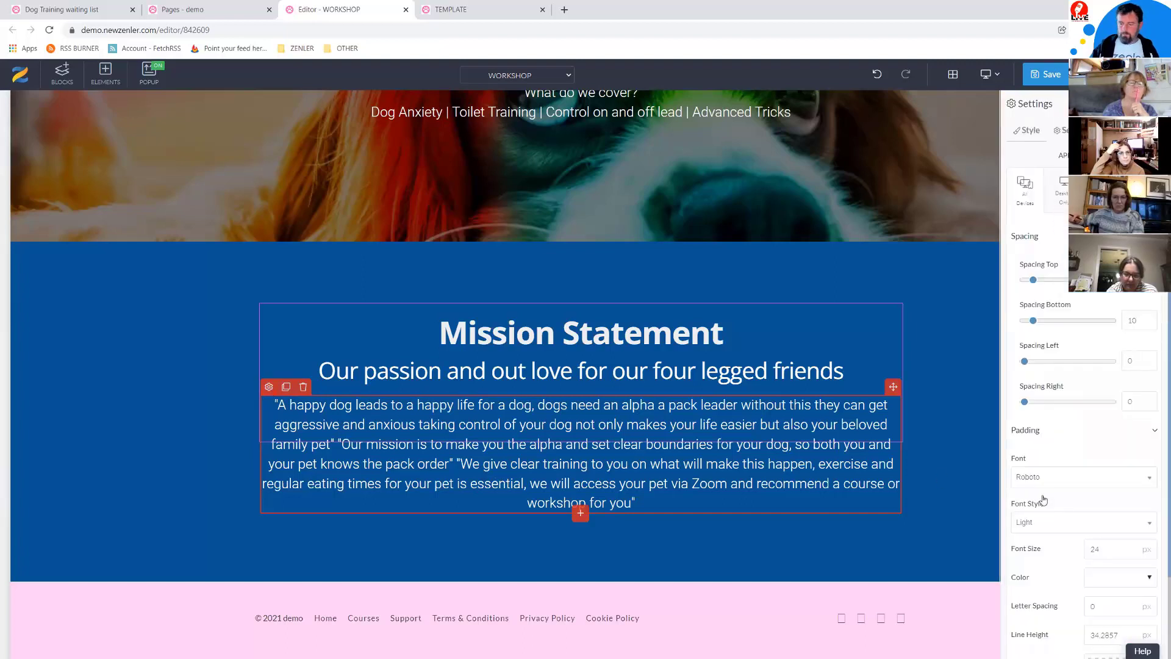
Step: Set the mission paragraph's font to Merriweather Light Italic
click(1054, 484)
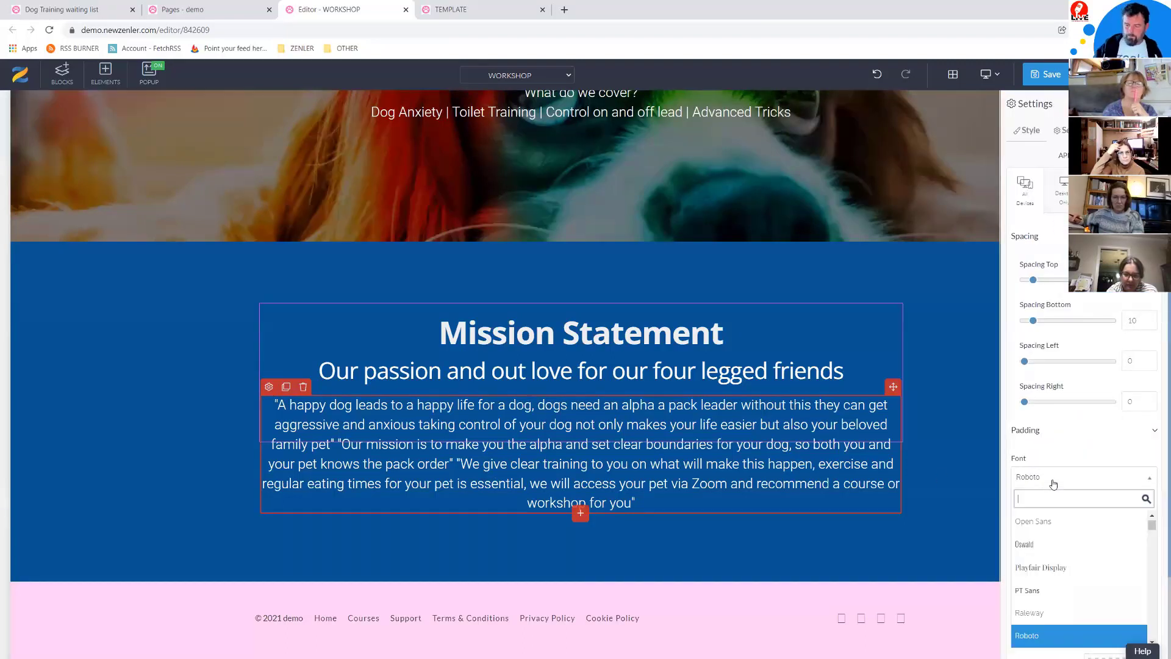
text(mer)
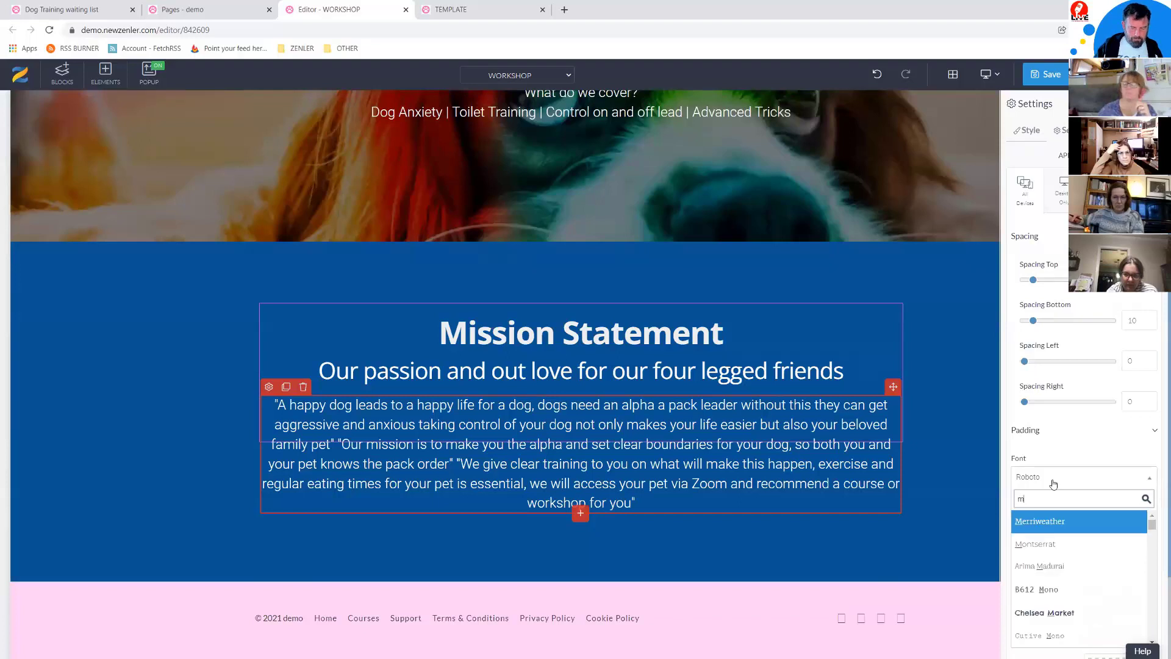
click(1041, 523)
scroll(1053, 526, down, 2)
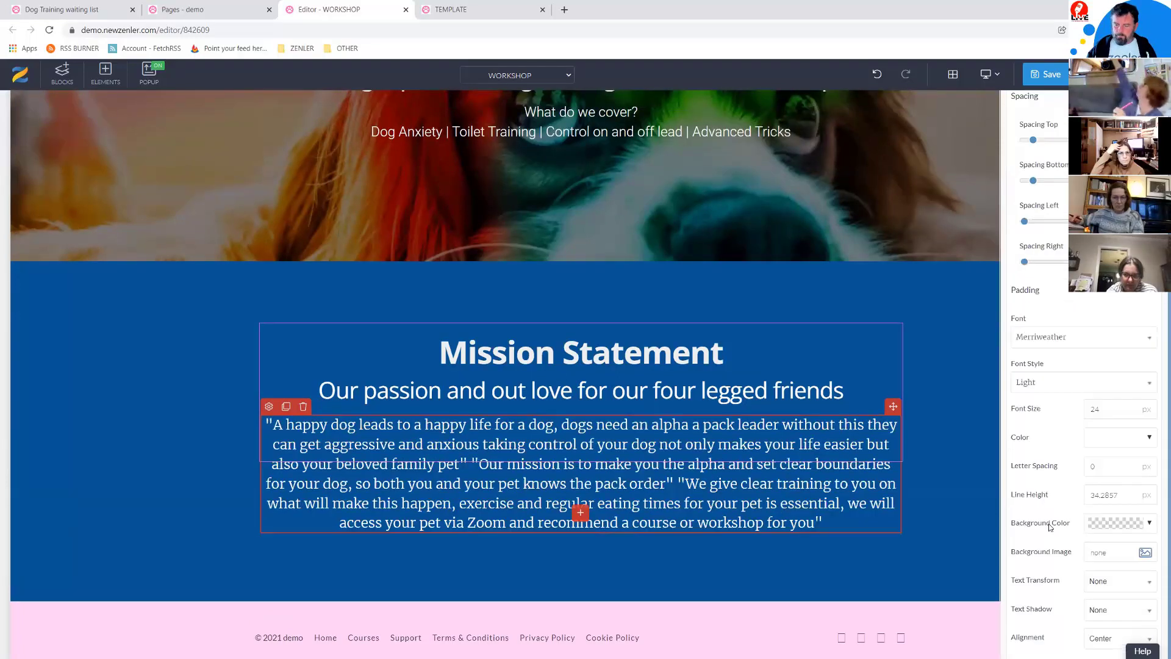
click(1059, 385)
click(1047, 421)
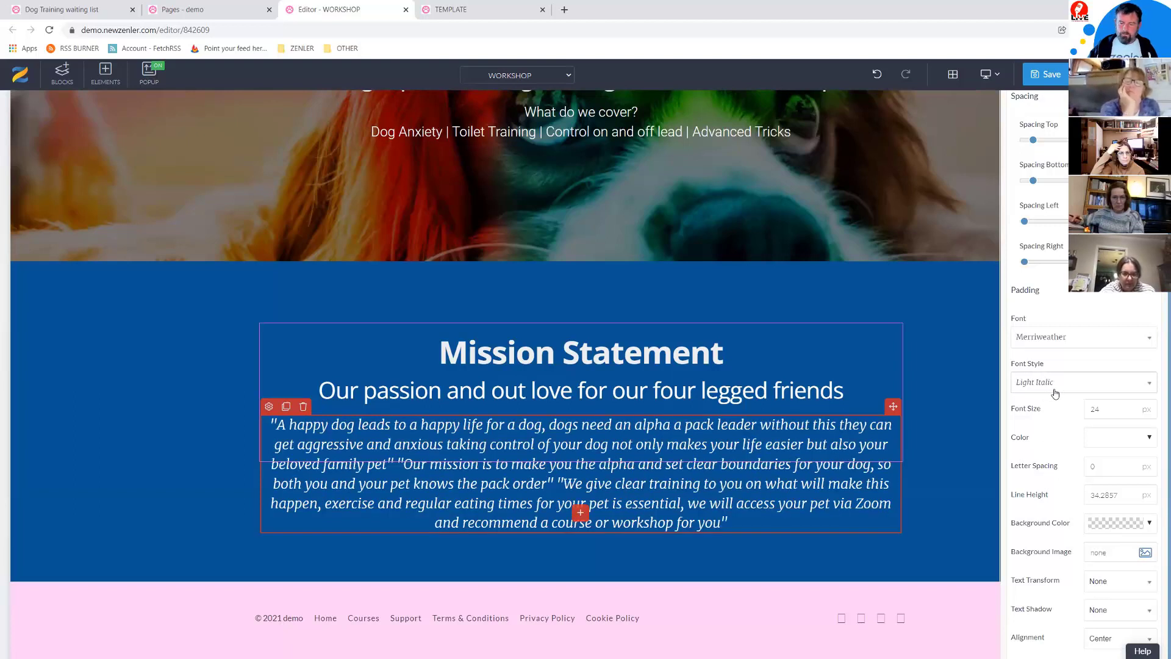
click(1149, 439)
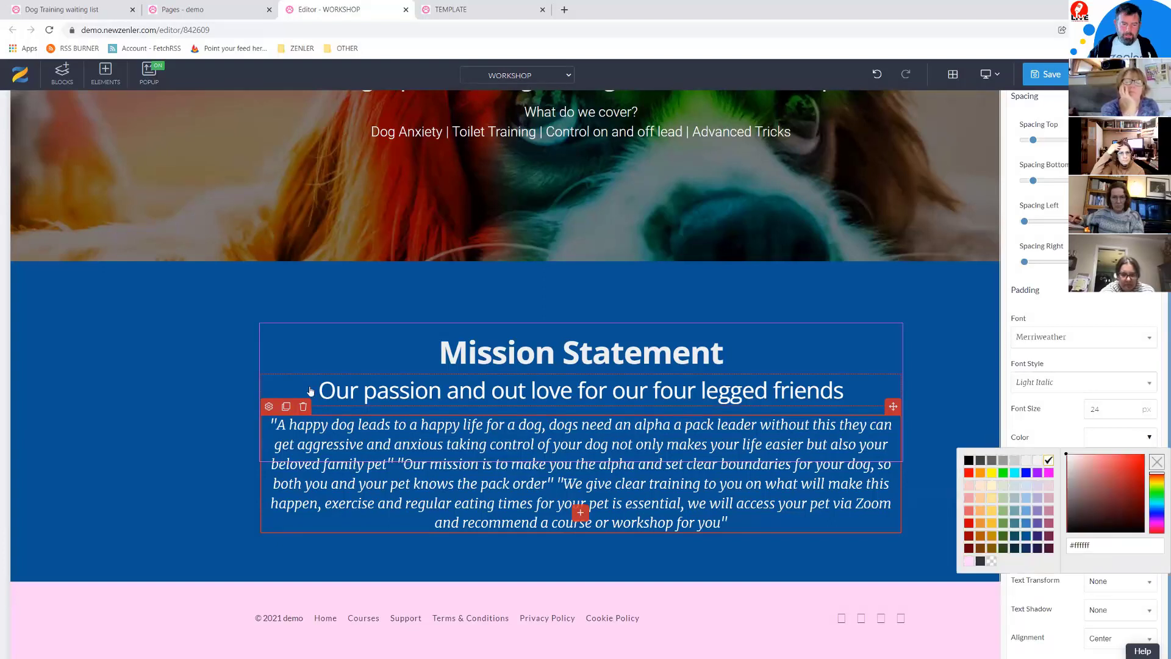
Step: Recolour the 'four legged friends' subheading light cyan (#4ef3fd) and save the page
click(274, 377)
click(269, 365)
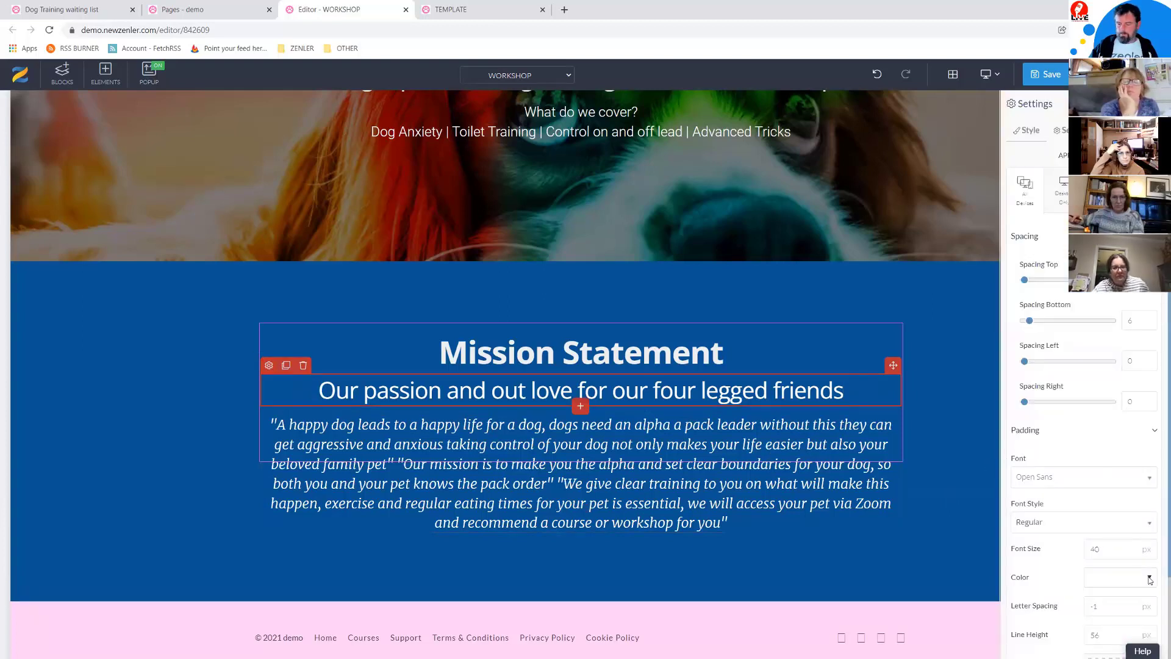
click(1150, 580)
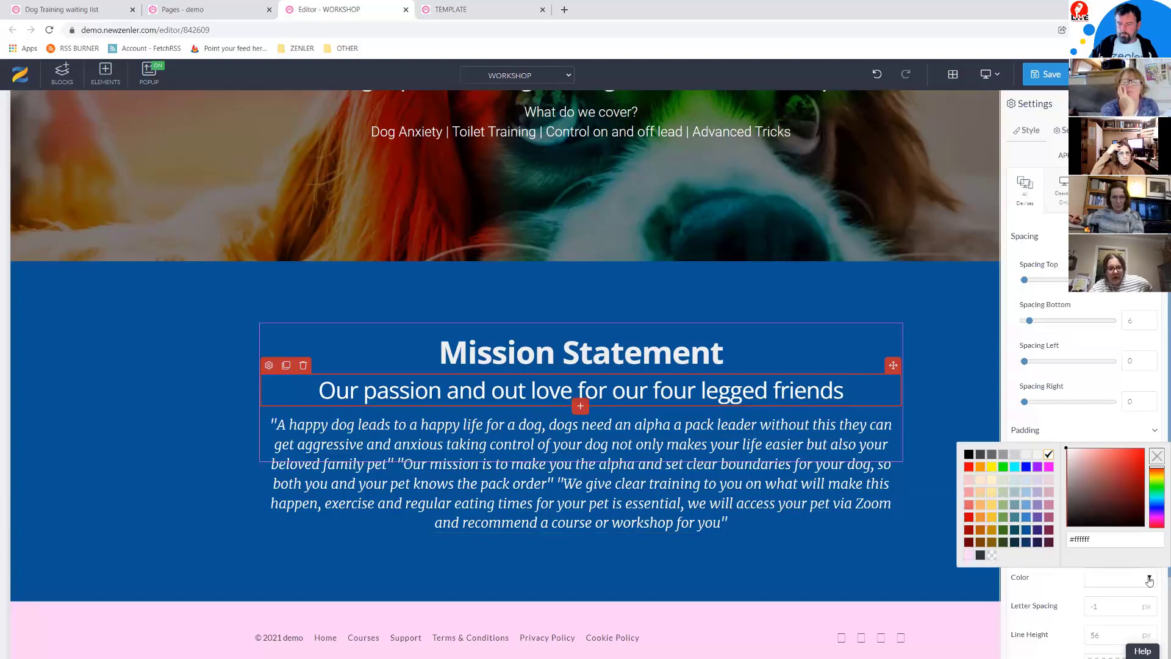
click(1151, 499)
click(1130, 485)
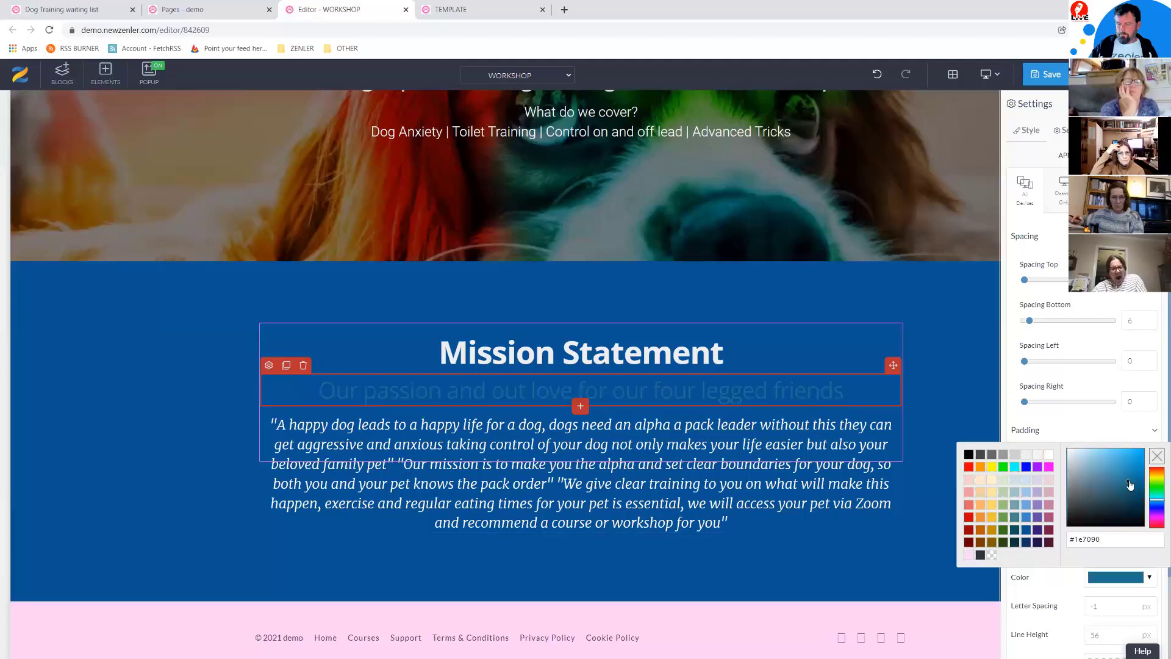
click(1156, 499)
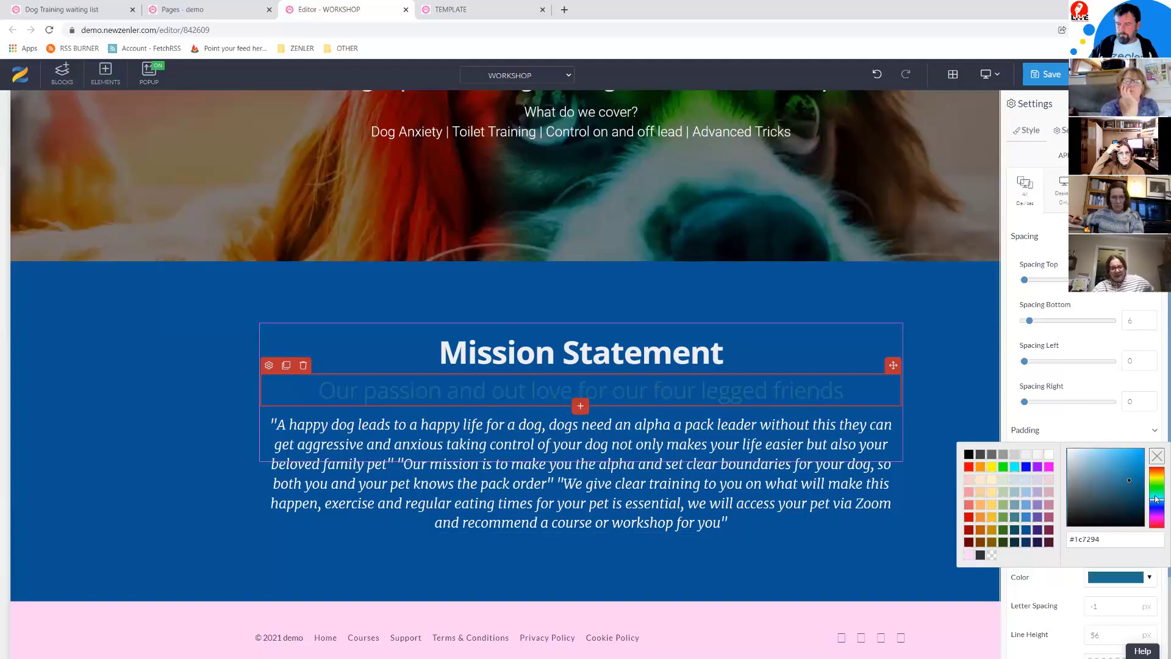
click(1156, 499)
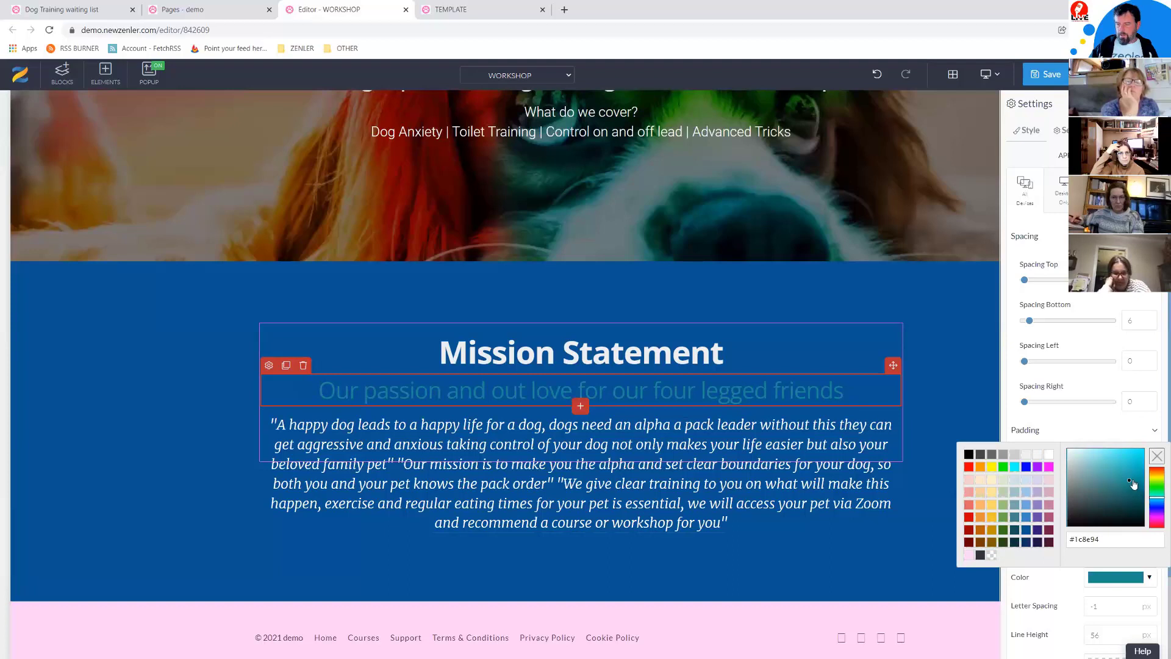
mouse_move(1108, 464)
mouse_down()
mouse_move(1085, 450)
mouse_move(1115, 456)
mouse_up()
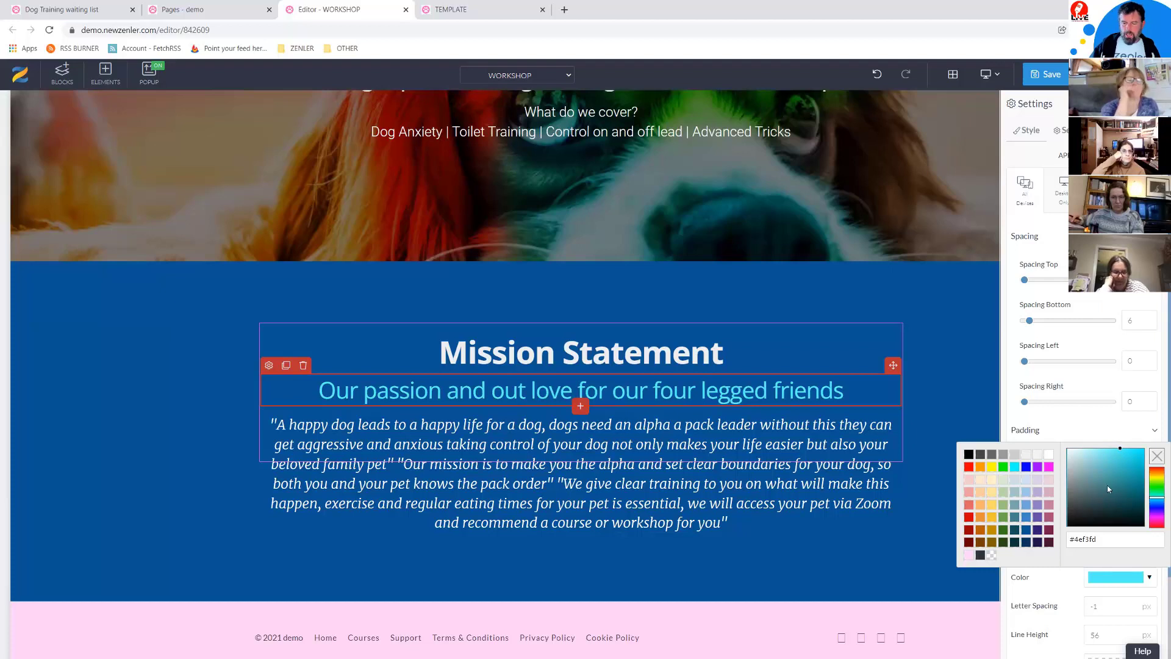
click(1056, 410)
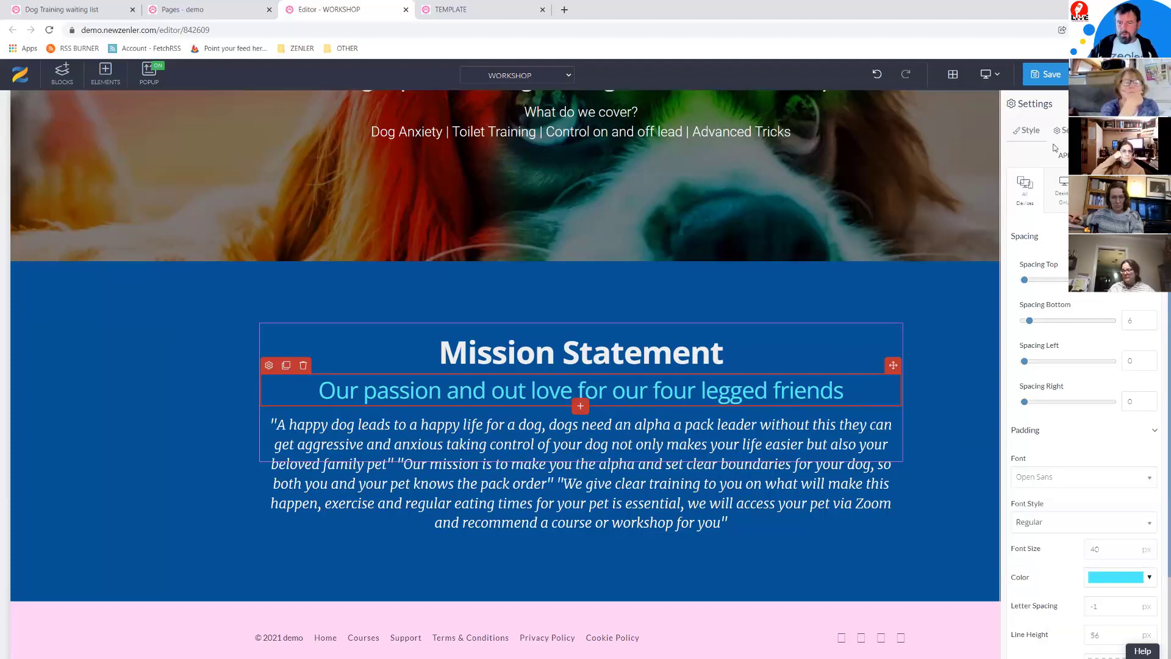
click(1046, 74)
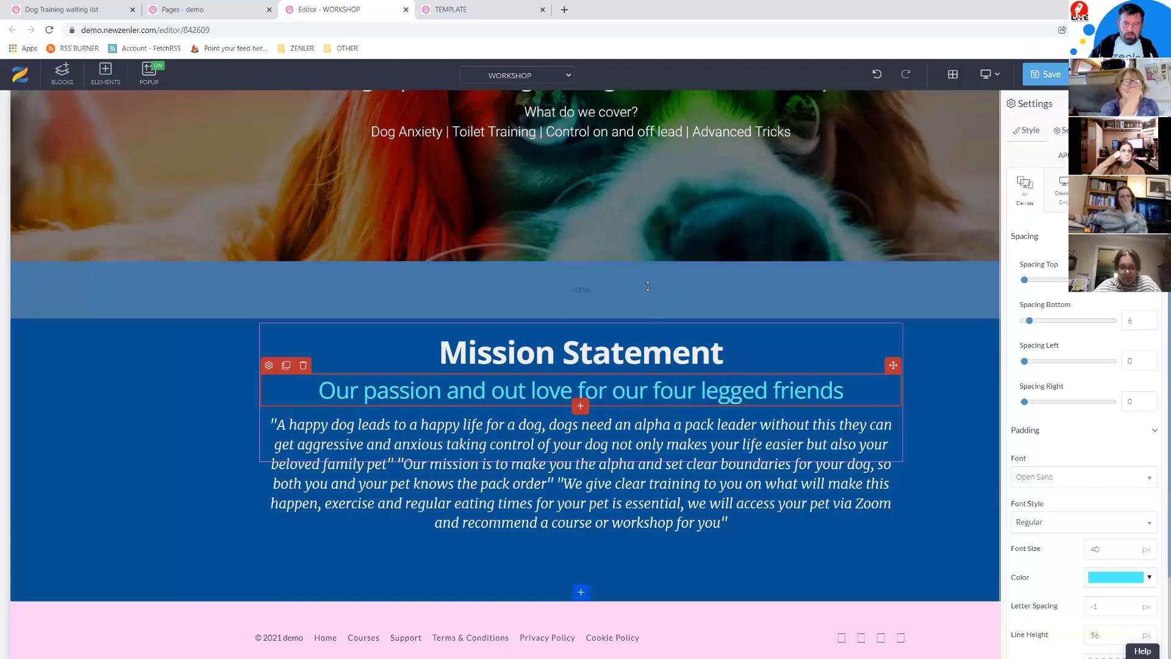
Step: Save the Mission Statement section as a custom block titled 'QUOTE BLOCK'
drag(648, 278, 649, 242)
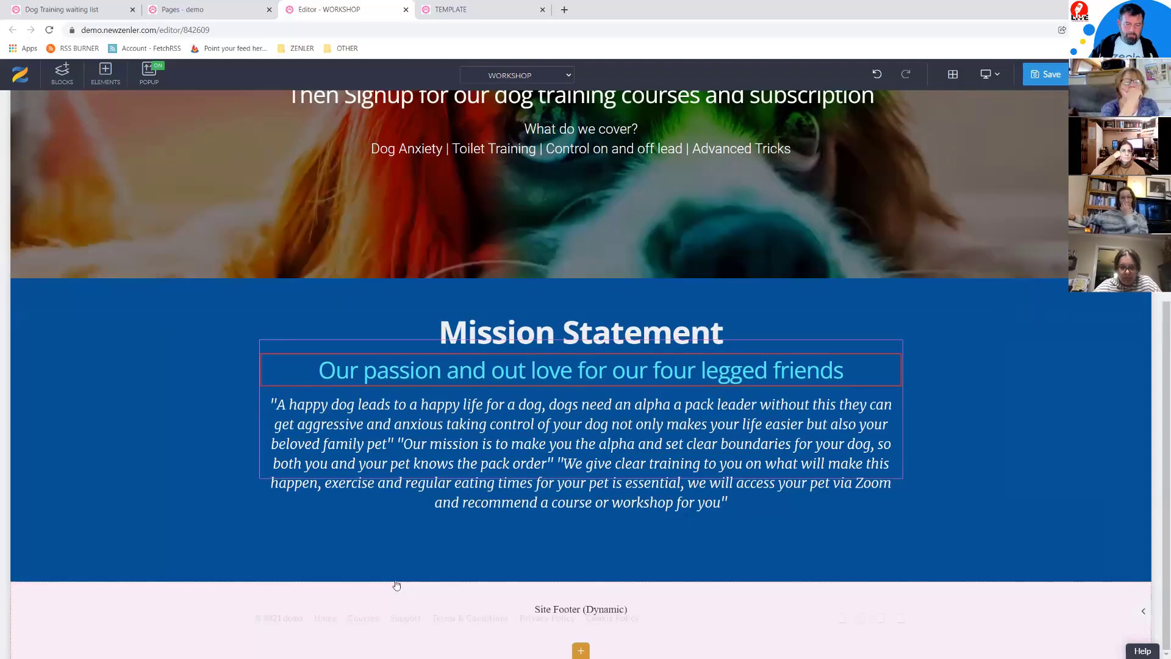
drag(405, 571, 405, 550)
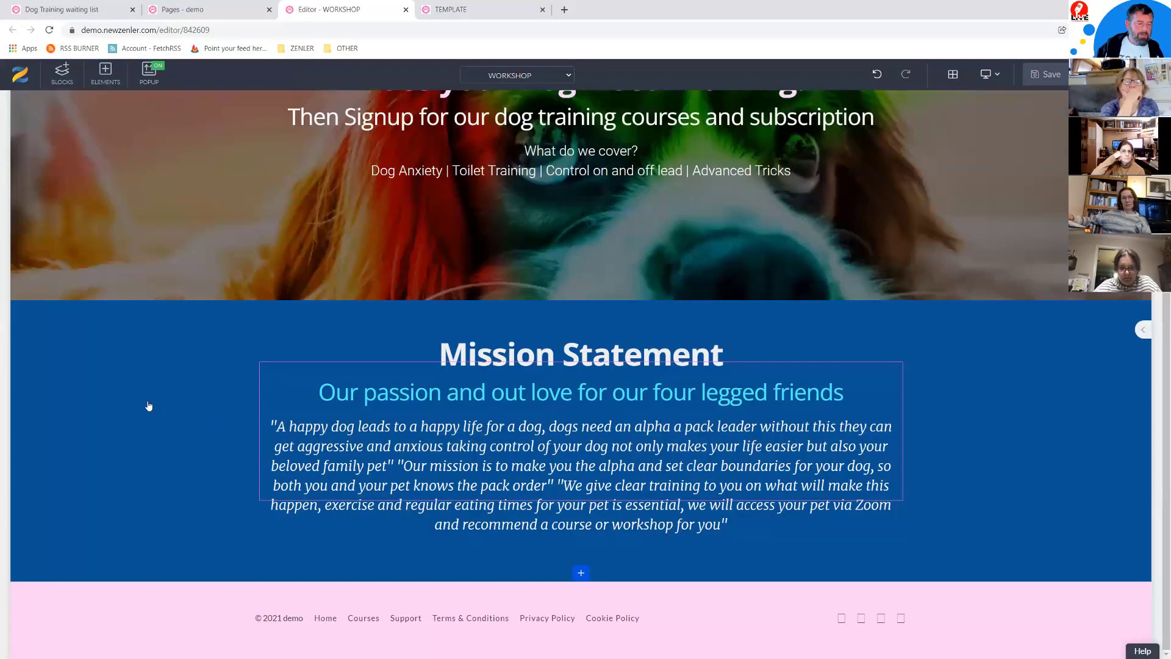
mouse_move(150, 406)
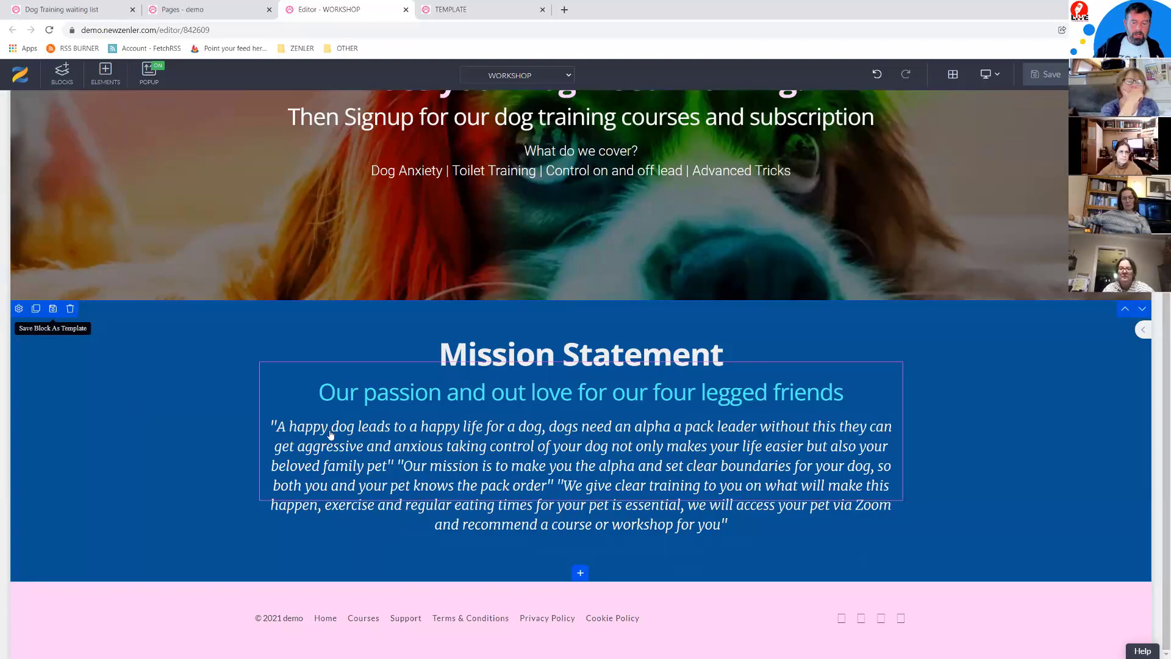
click(55, 309)
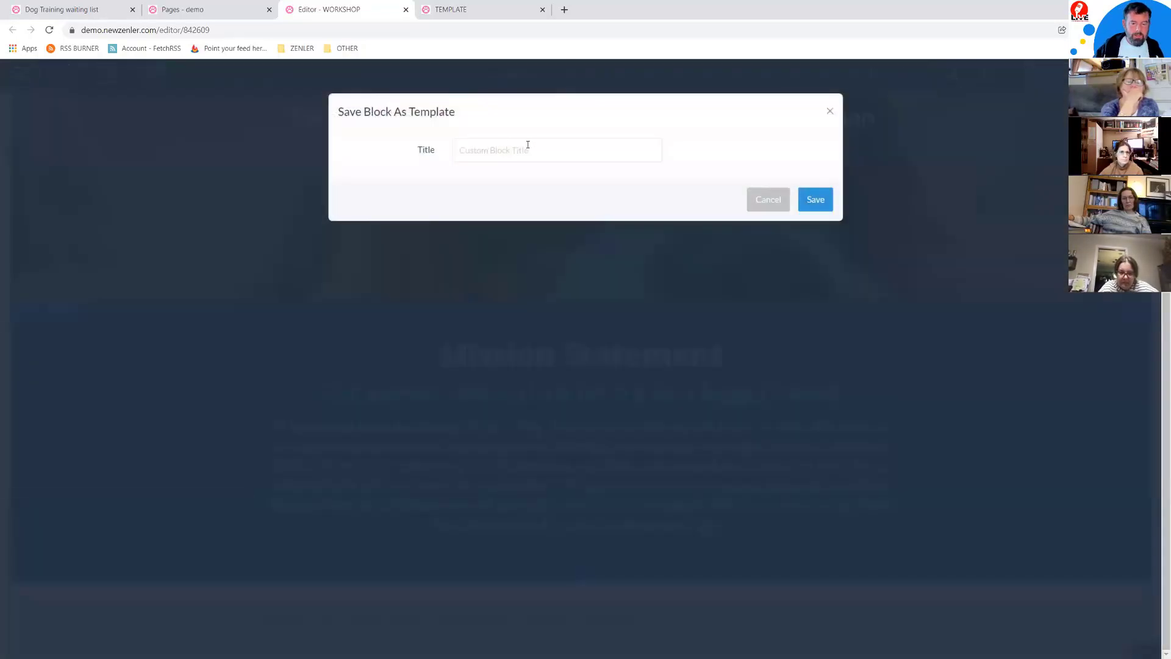
click(499, 147)
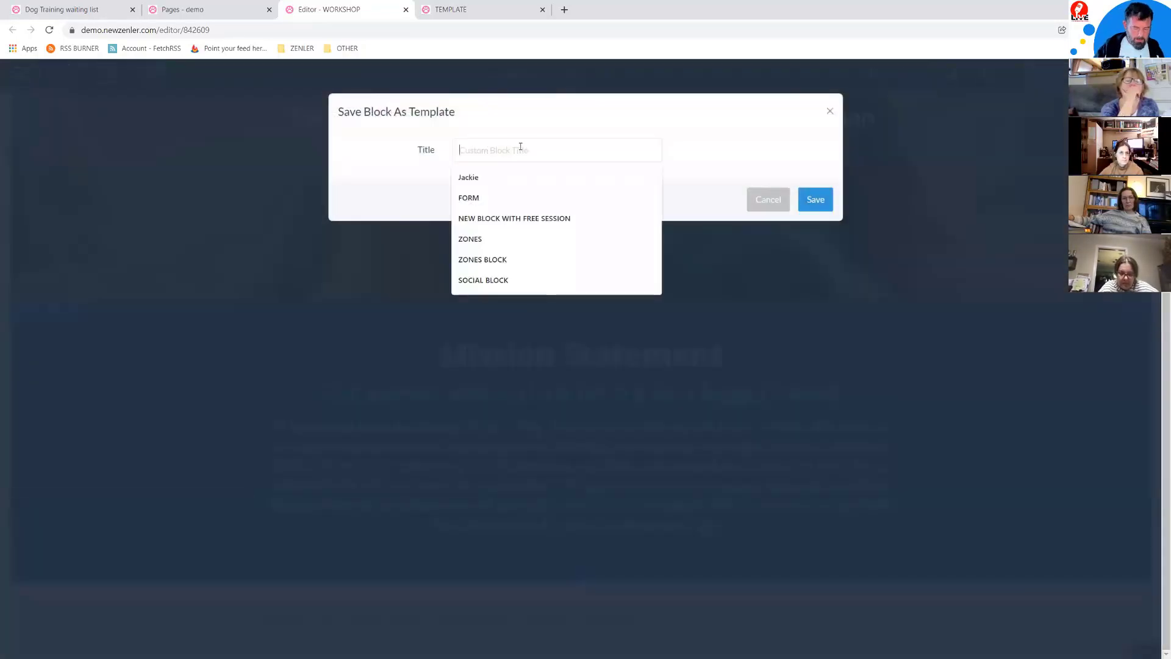
text(QUOTE BLOCK)
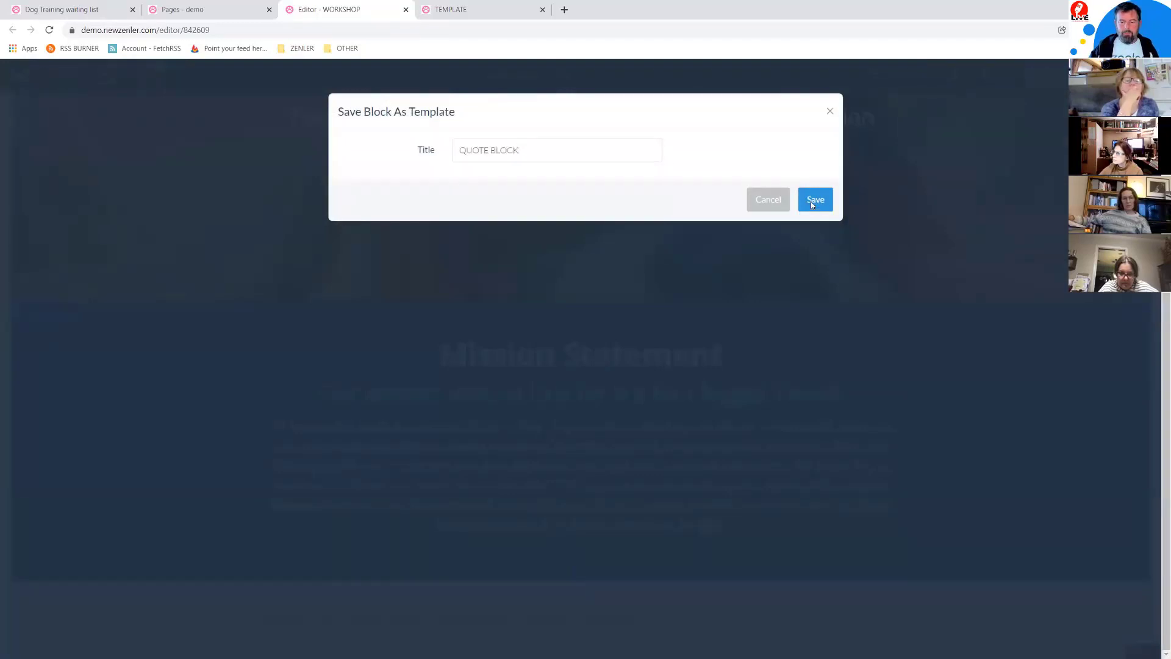
click(814, 200)
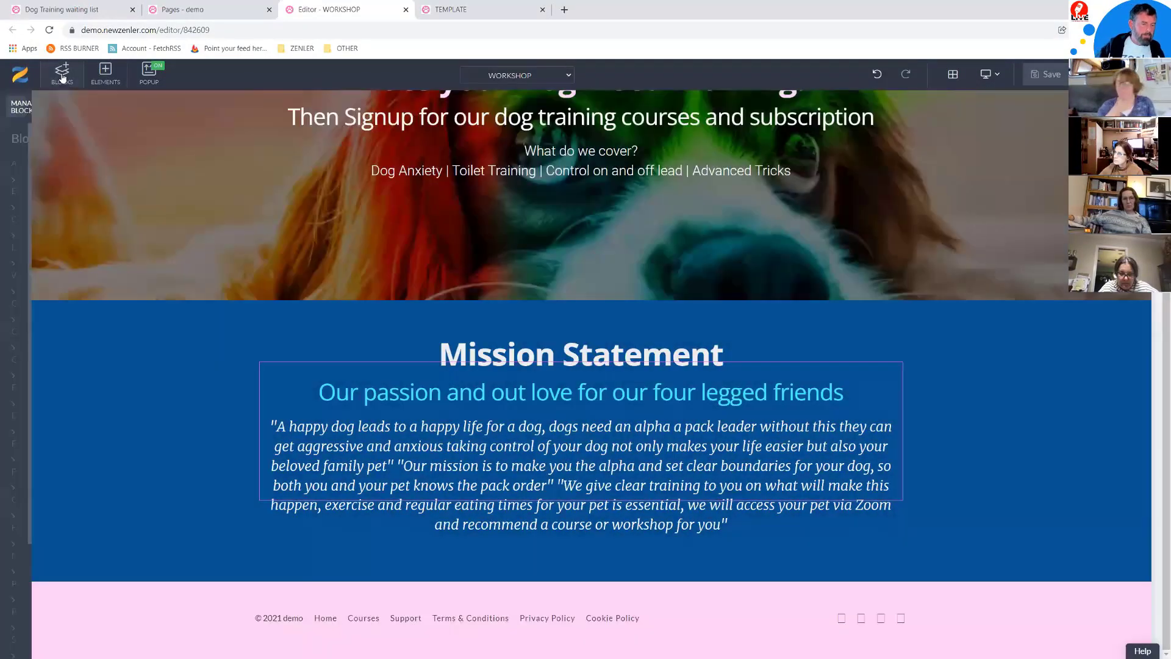
Step: Confirm QUOTE BLOCK appears under Custom Blocks, then switch to the TEMPLATE page preview
click(62, 76)
scroll(58, 586, down, 5)
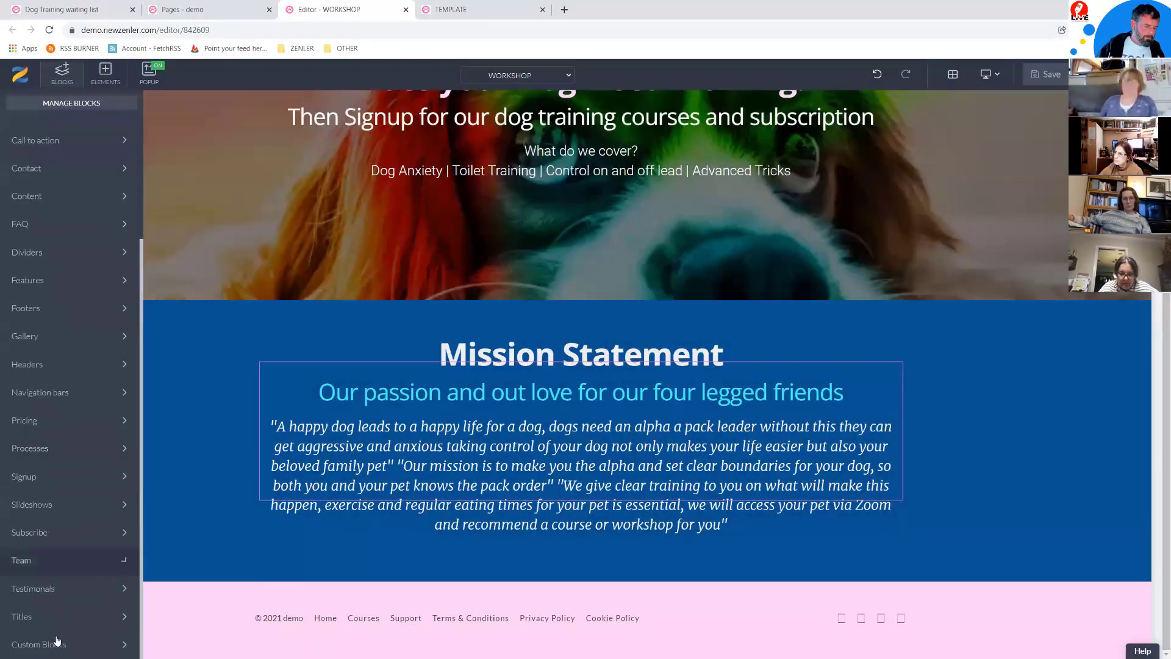
click(58, 643)
mouse_move(77, 391)
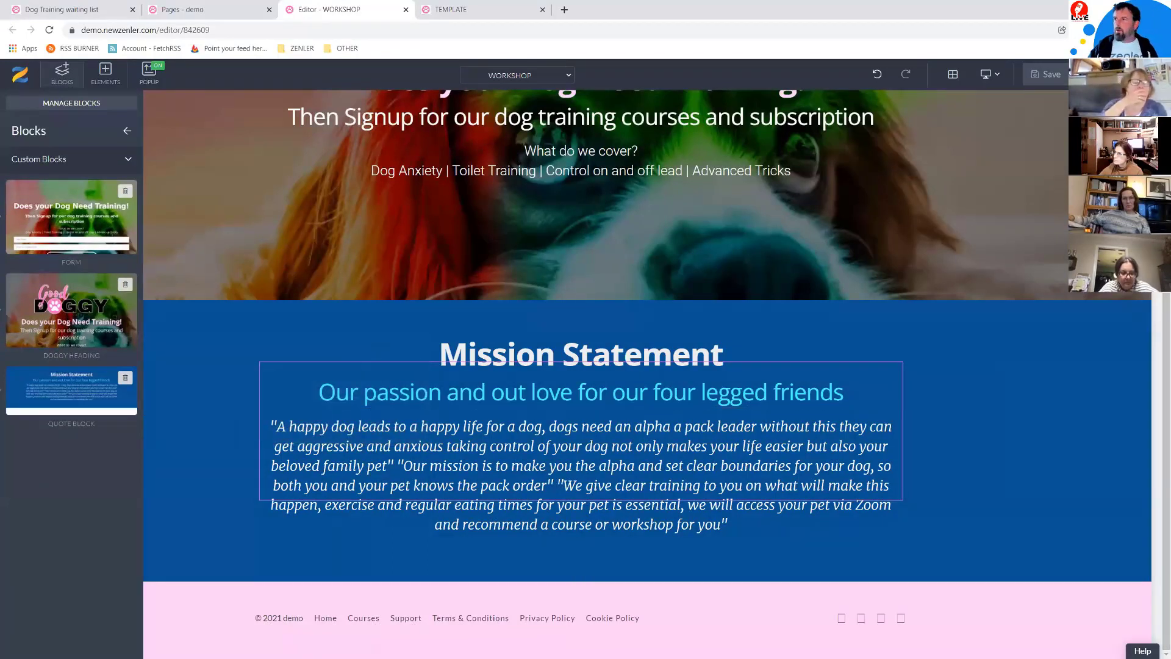
key(alt+Tab)
scroll(577, 425, down, 5)
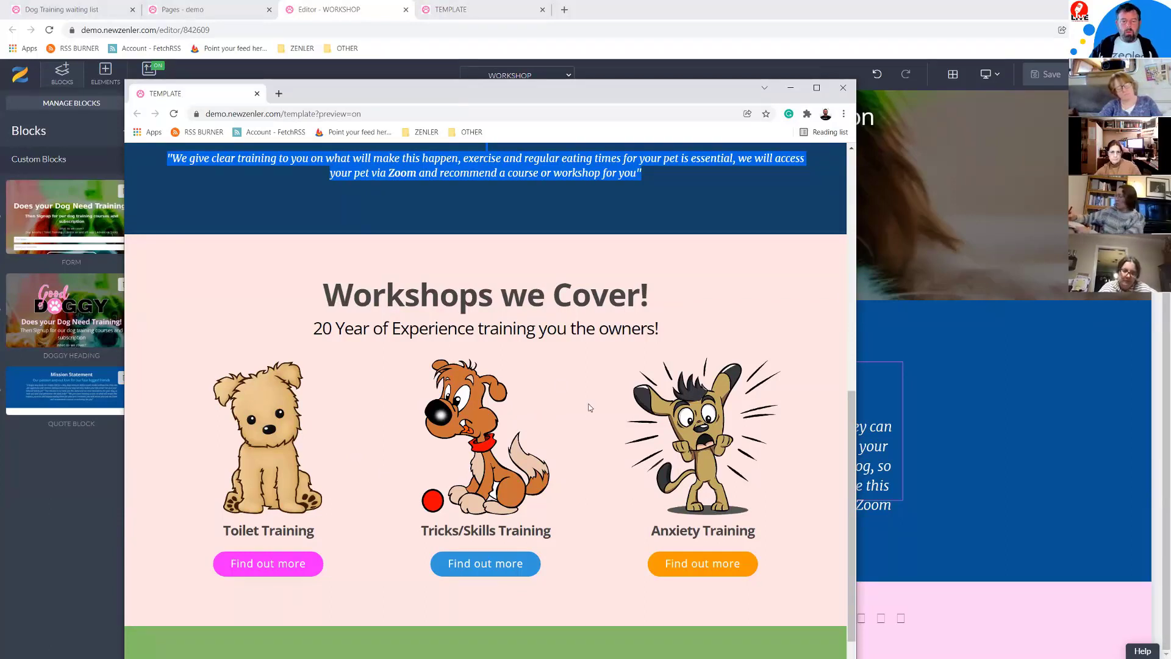
Step: Maximize the TEMPLATE preview and highlight text in the 'Workshops we Cover!' heading and subheading
click(817, 87)
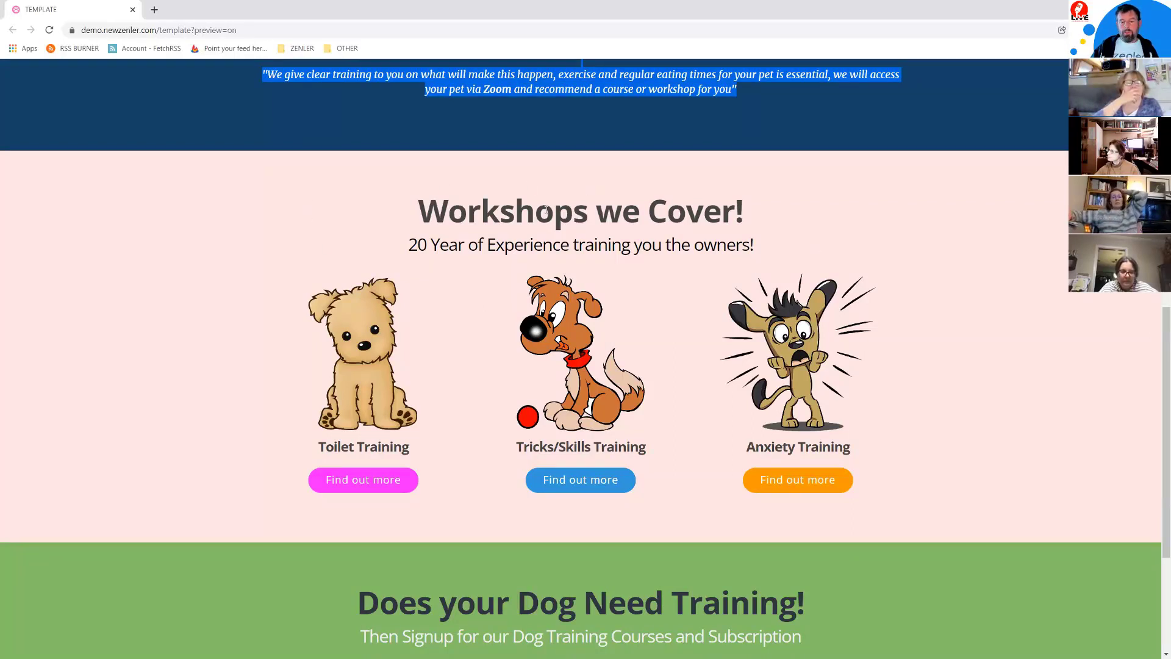
drag(547, 210, 662, 210)
drag(570, 244, 661, 244)
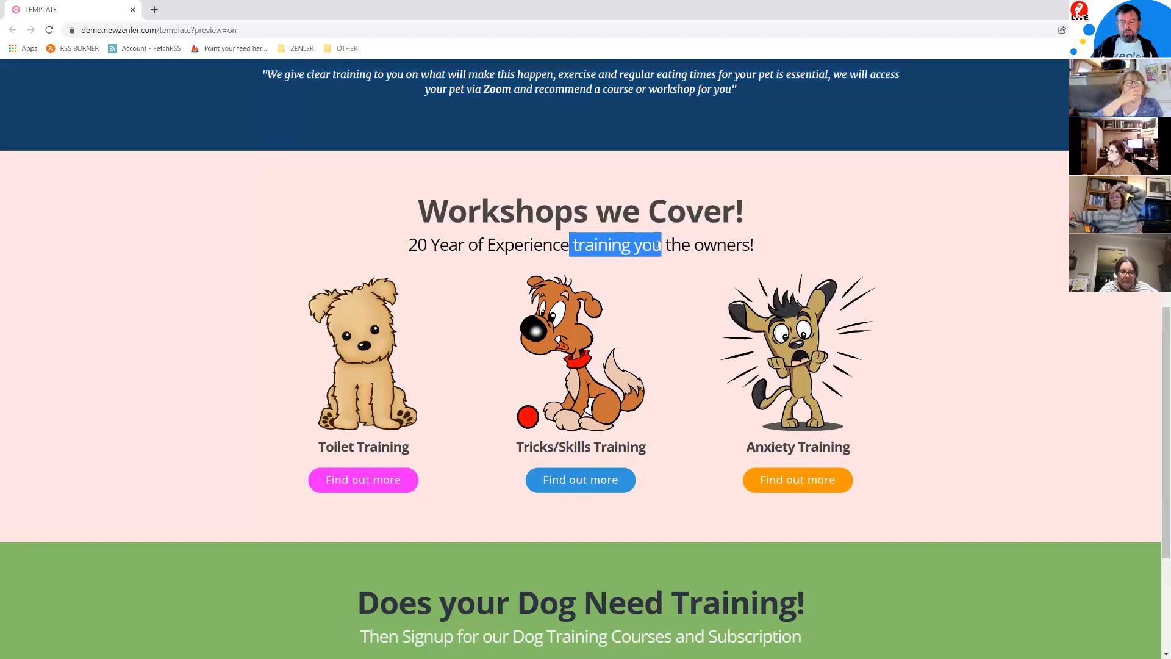
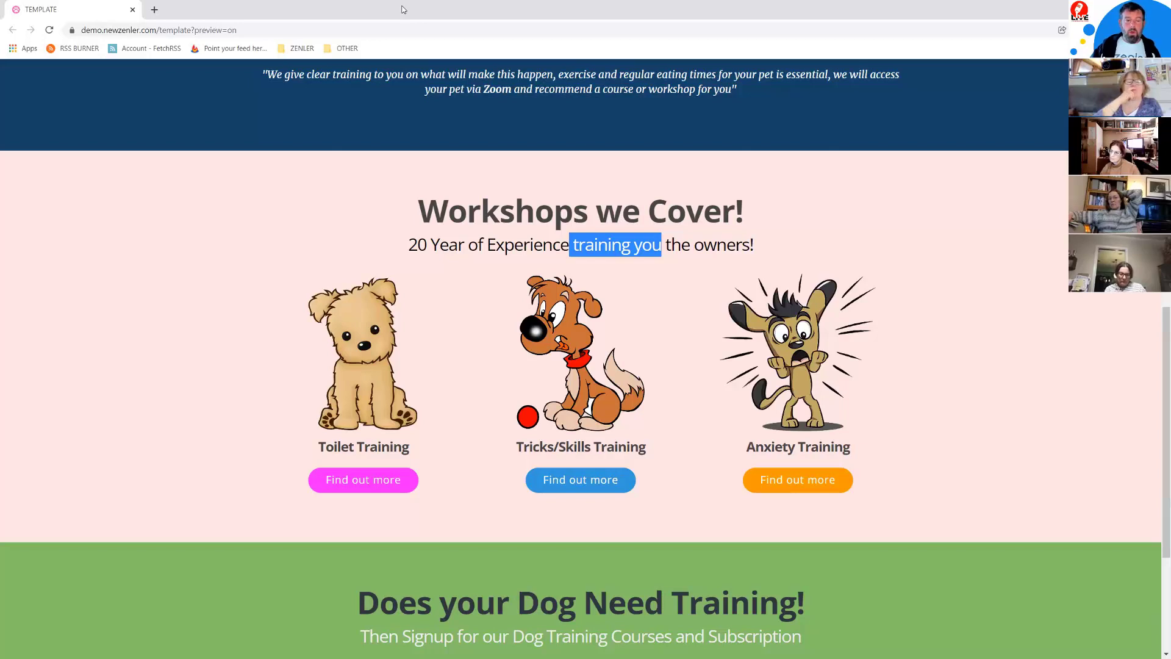
Step: Return to the WORKSHOP page editor and collapse the Custom Blocks list
drag(407, 19, 407, 0)
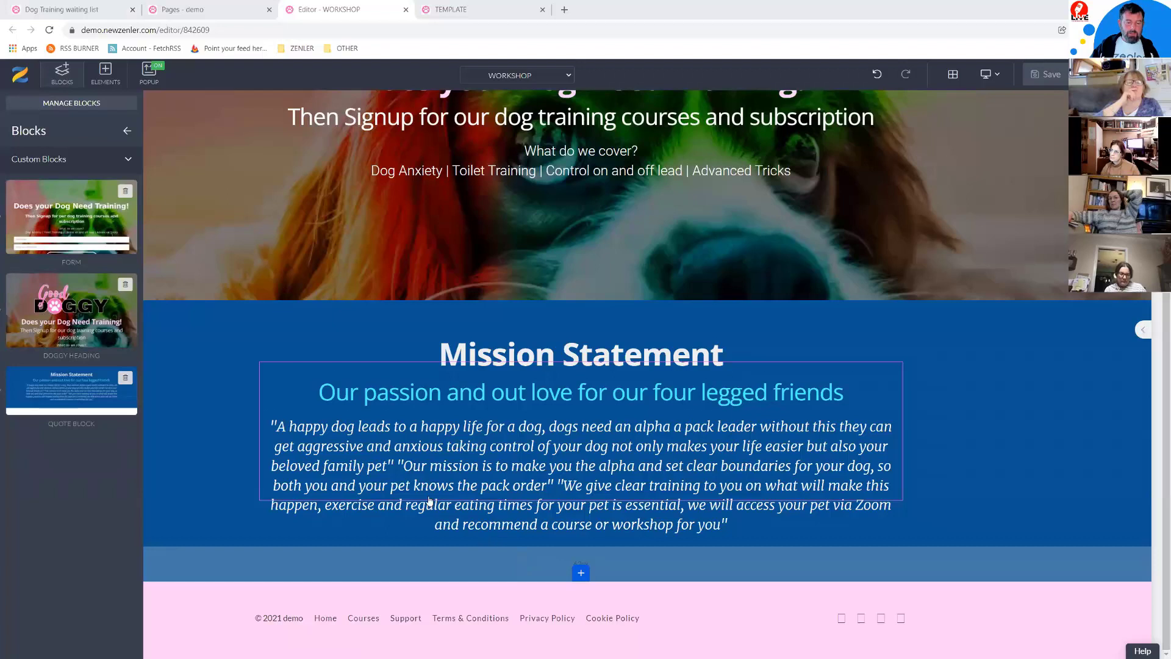
click(119, 163)
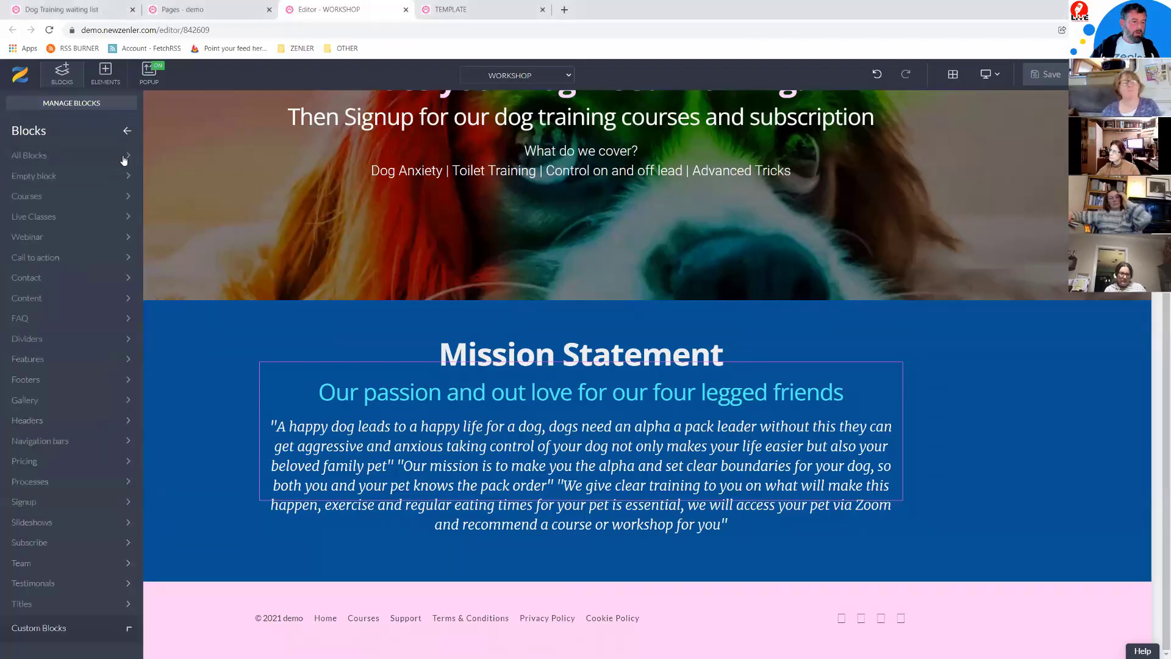
Step: Add an empty block below the Mission Statement and give it a pale pink #f7ddf5 background
click(76, 193)
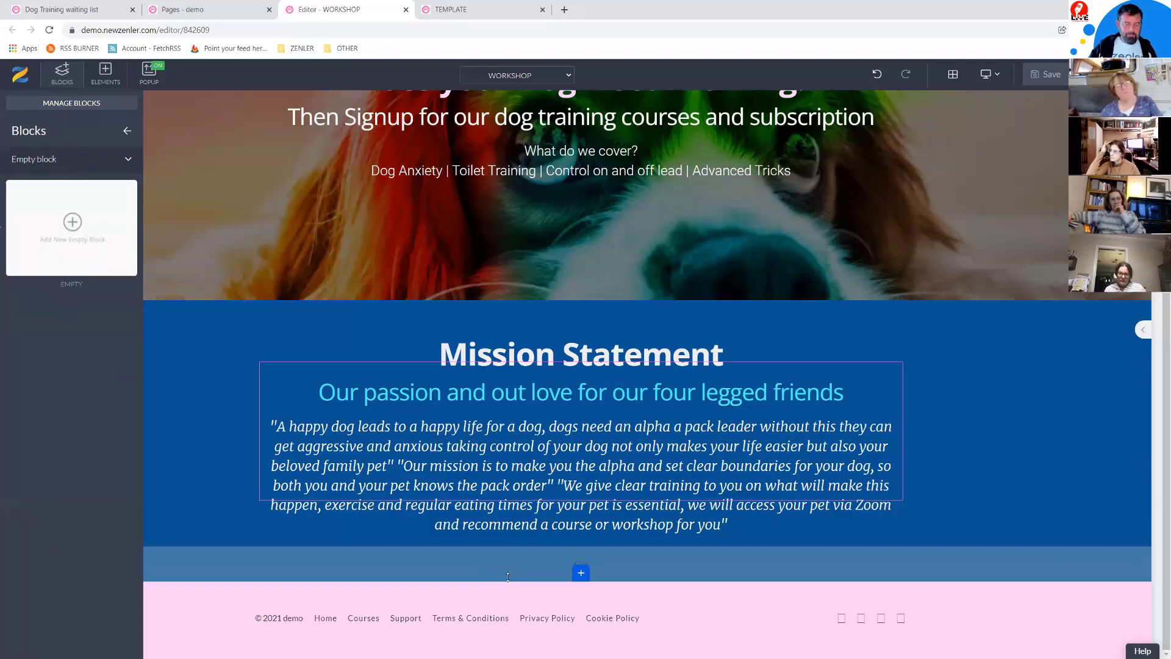
drag(116, 268, 636, 561)
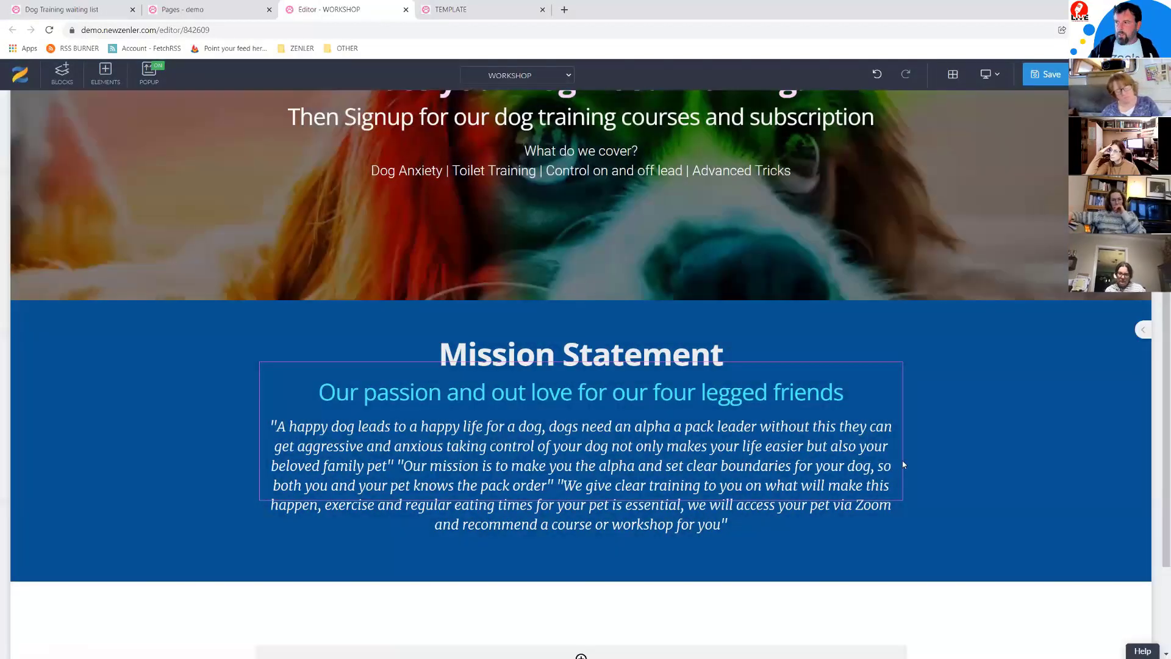
scroll(913, 464, down, 2)
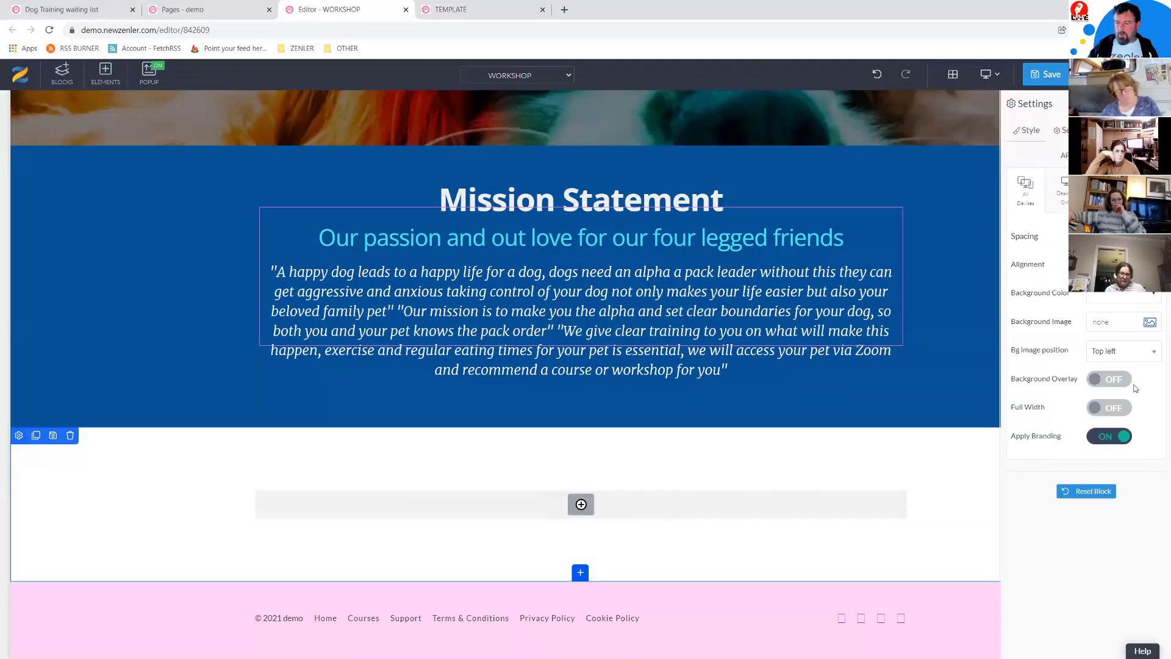
click(1154, 299)
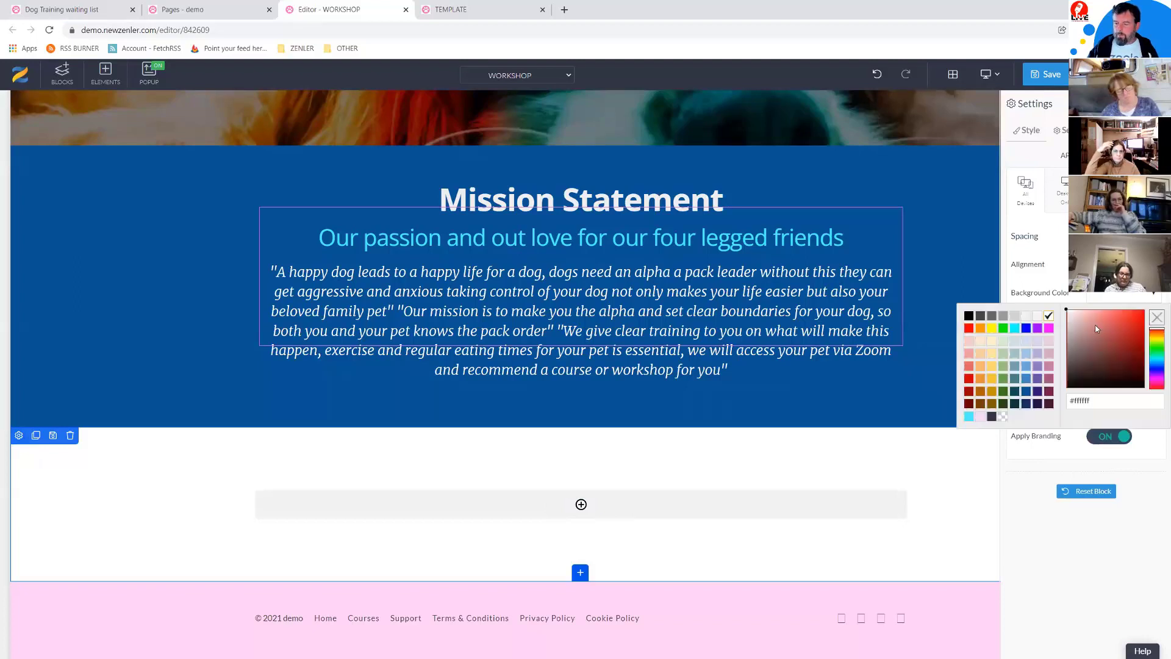
click(980, 415)
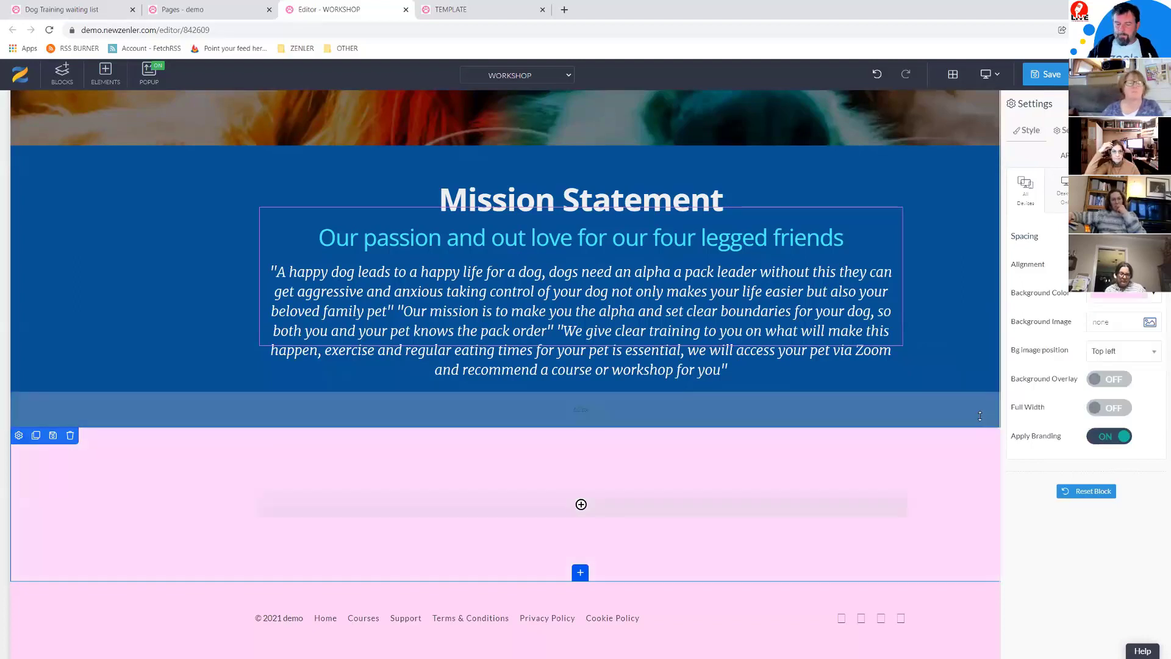
click(1151, 299)
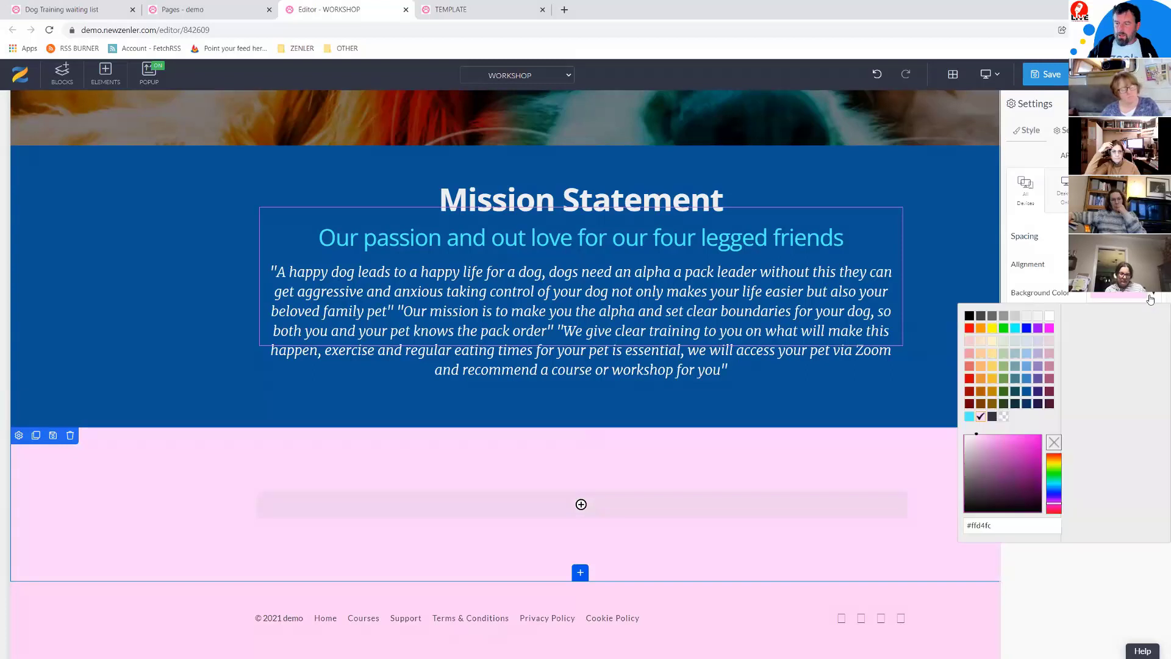
drag(979, 444, 972, 441)
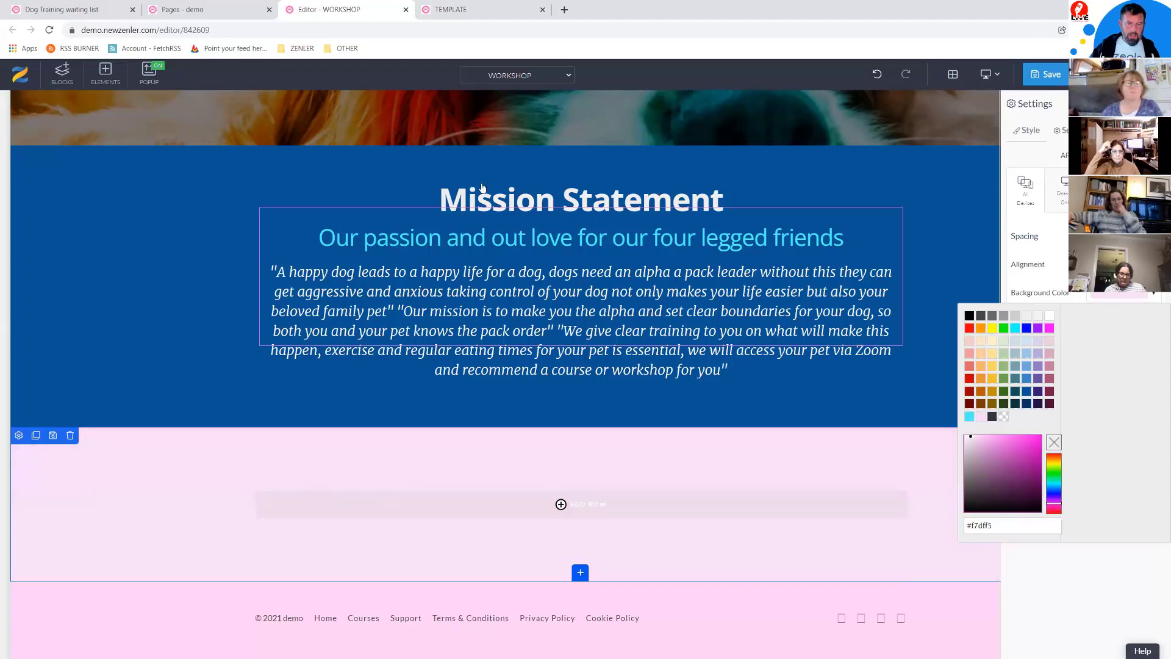
click(505, 196)
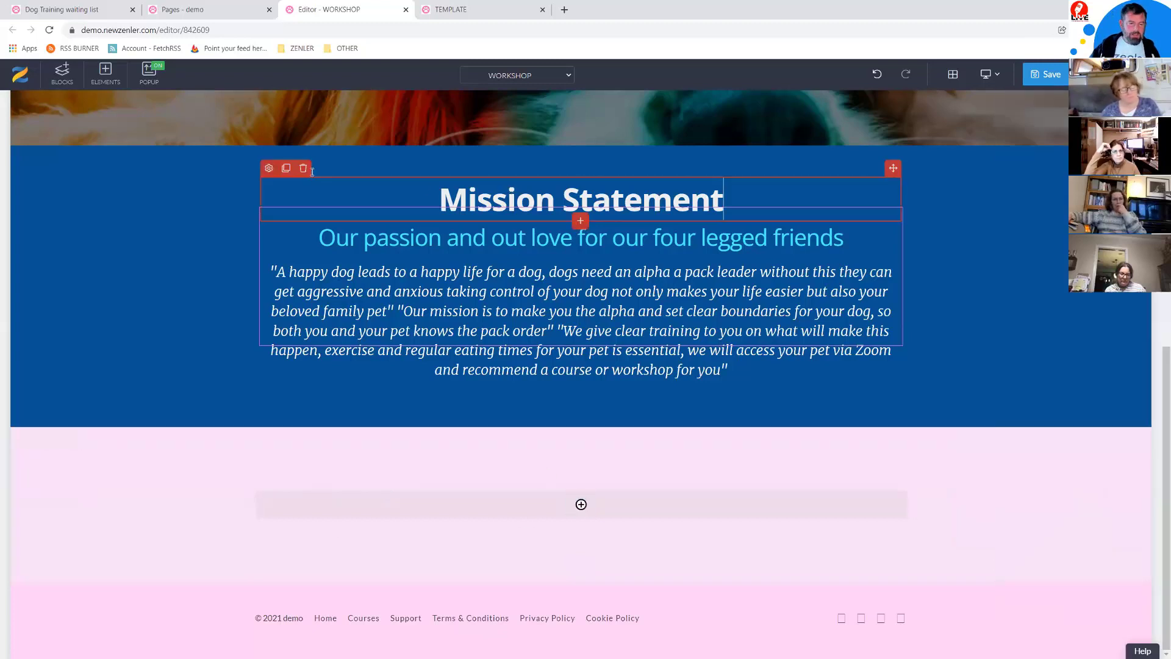
Step: Duplicate the Mission Statement heading into the pink block and change its text to 'Workshops we Cover!'
click(286, 168)
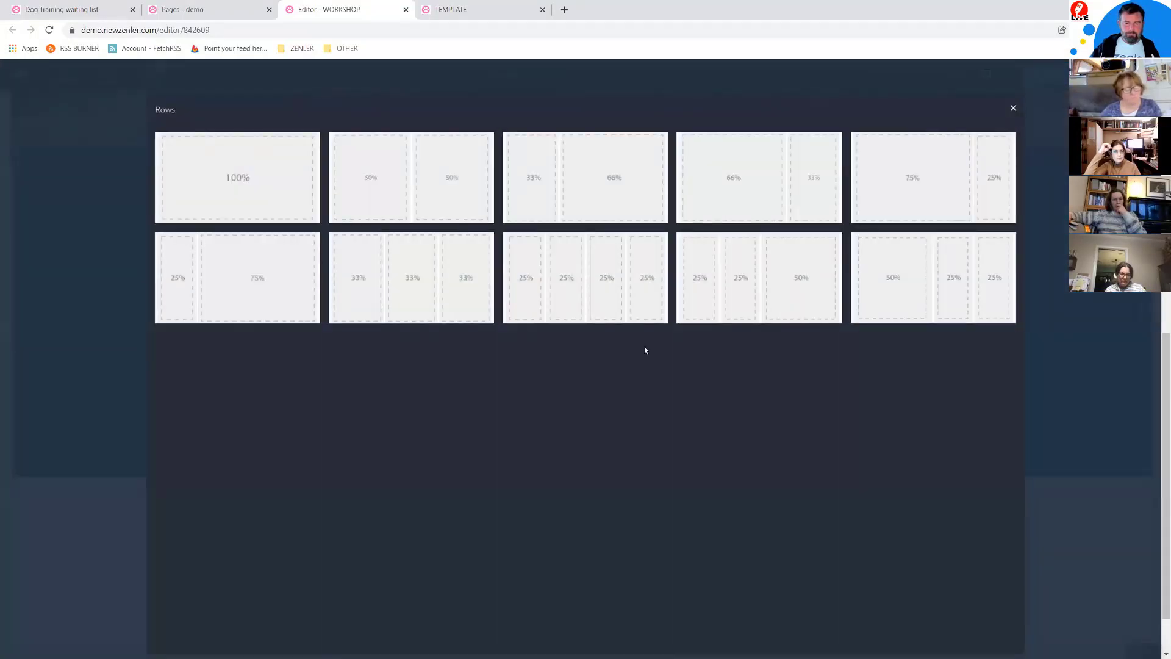
click(1013, 108)
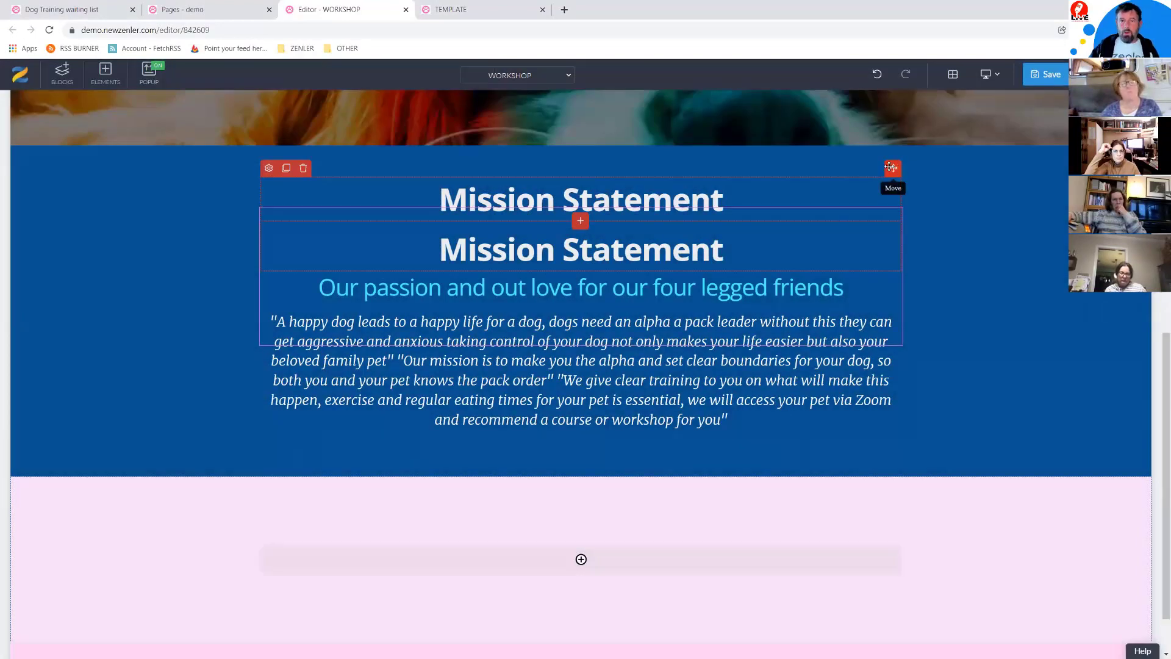
drag(583, 558, 543, 545)
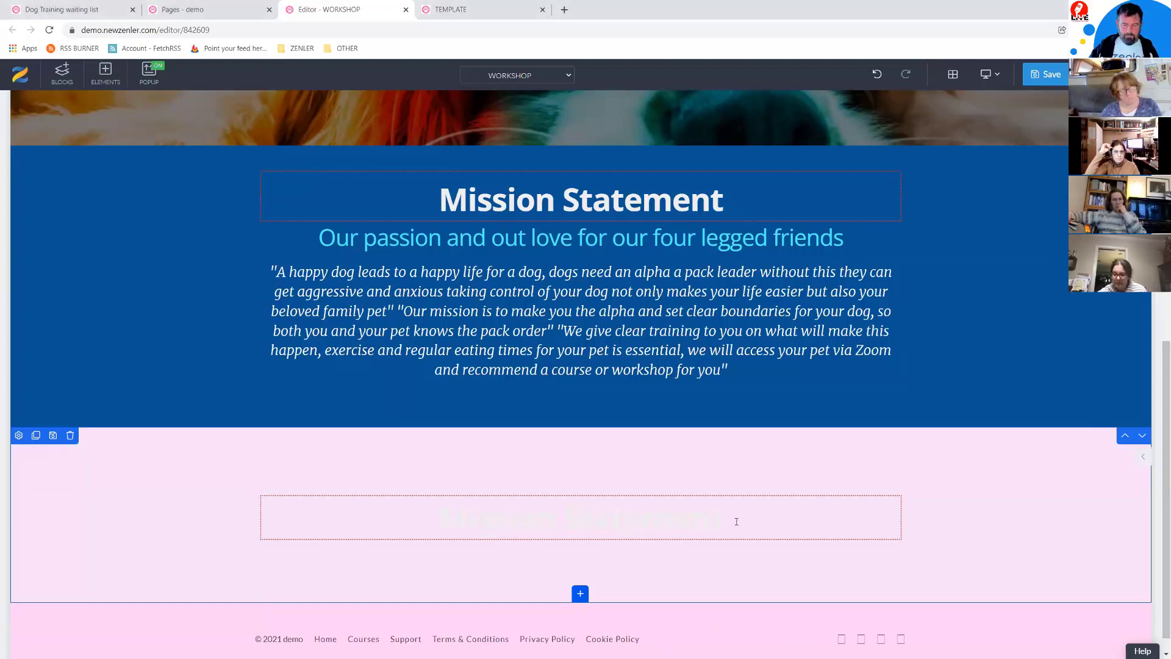
triple_click(338, 523)
key(ctrl+v)
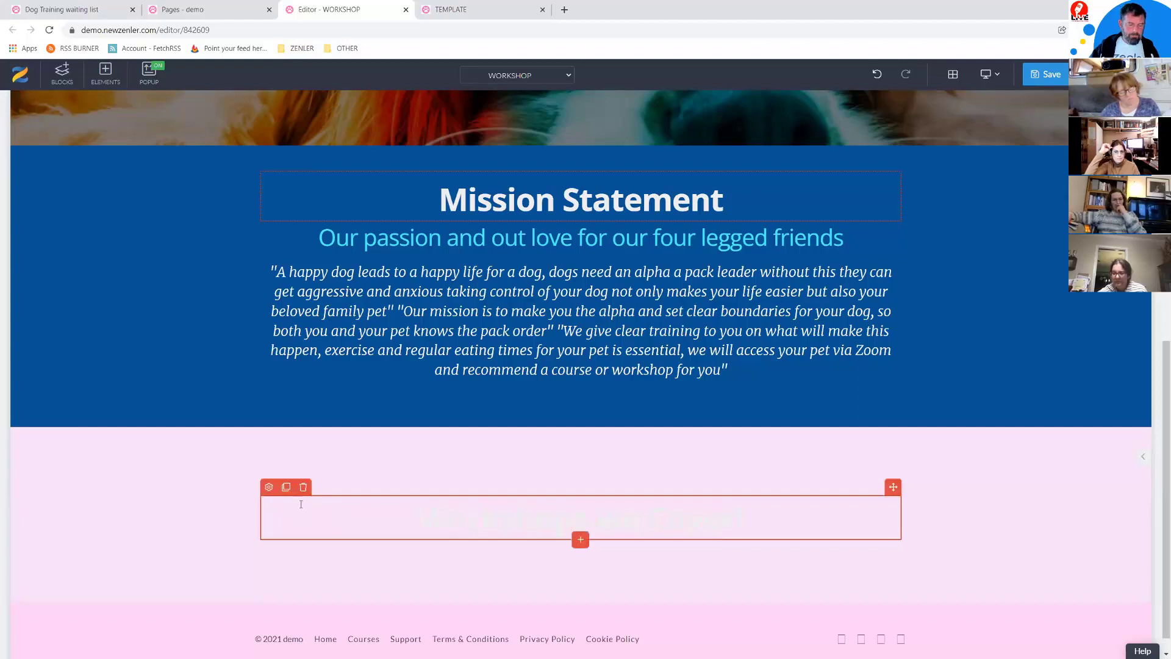
Step: Colour the 'Workshops we Cover!' heading dark grey #666666
click(269, 488)
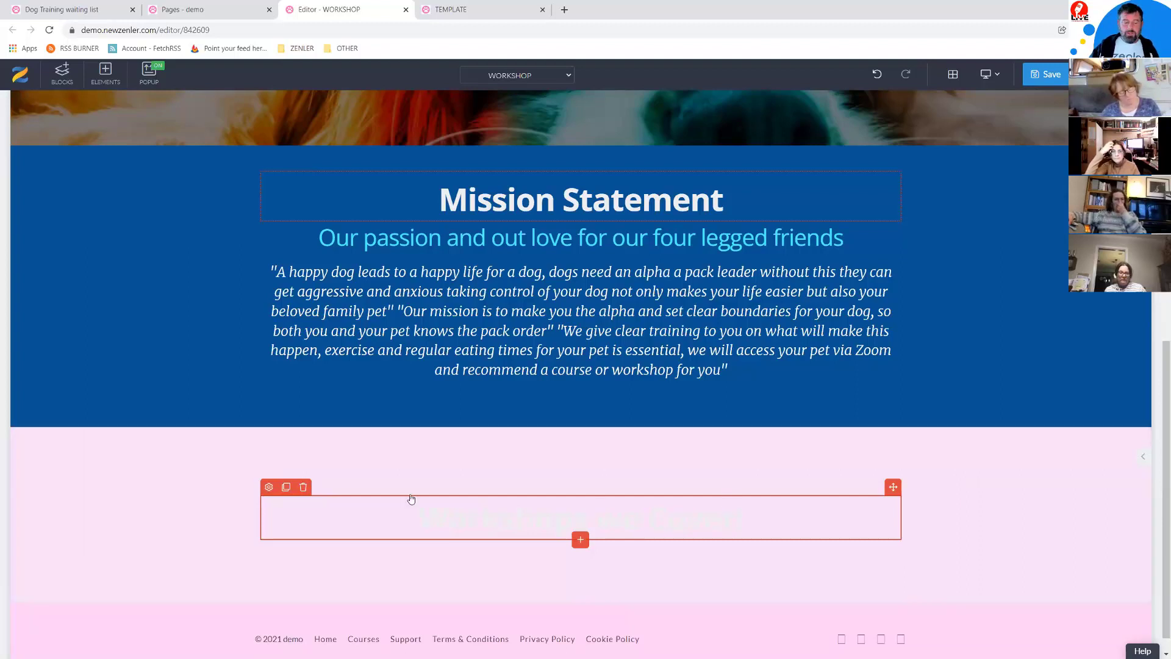
click(269, 488)
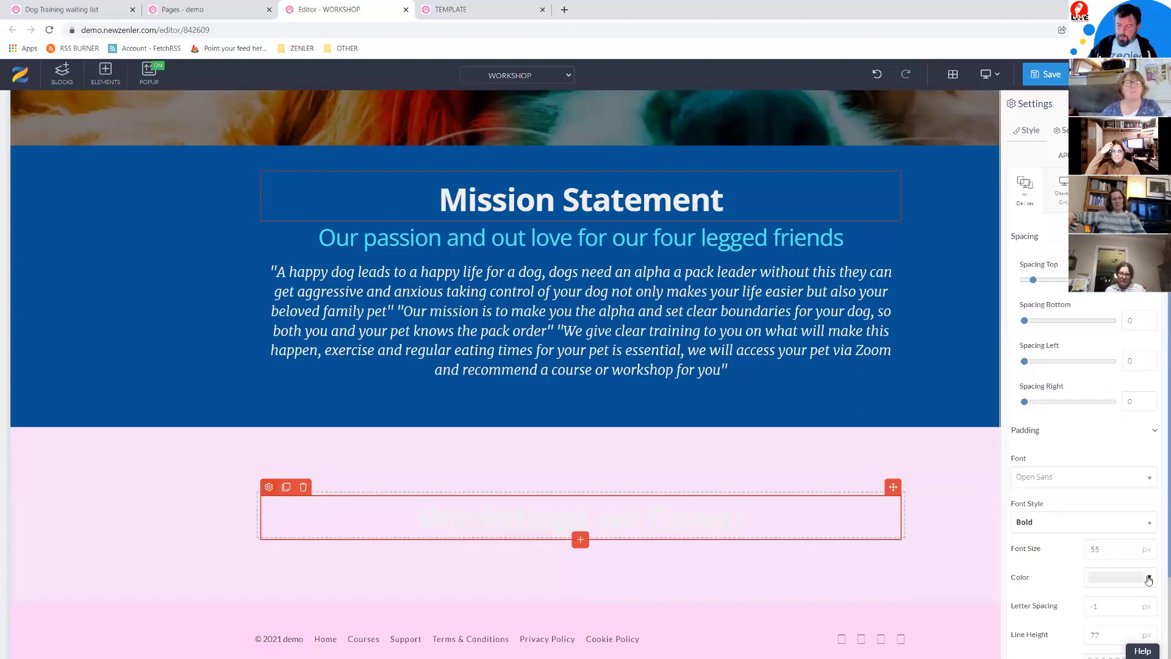
click(1149, 579)
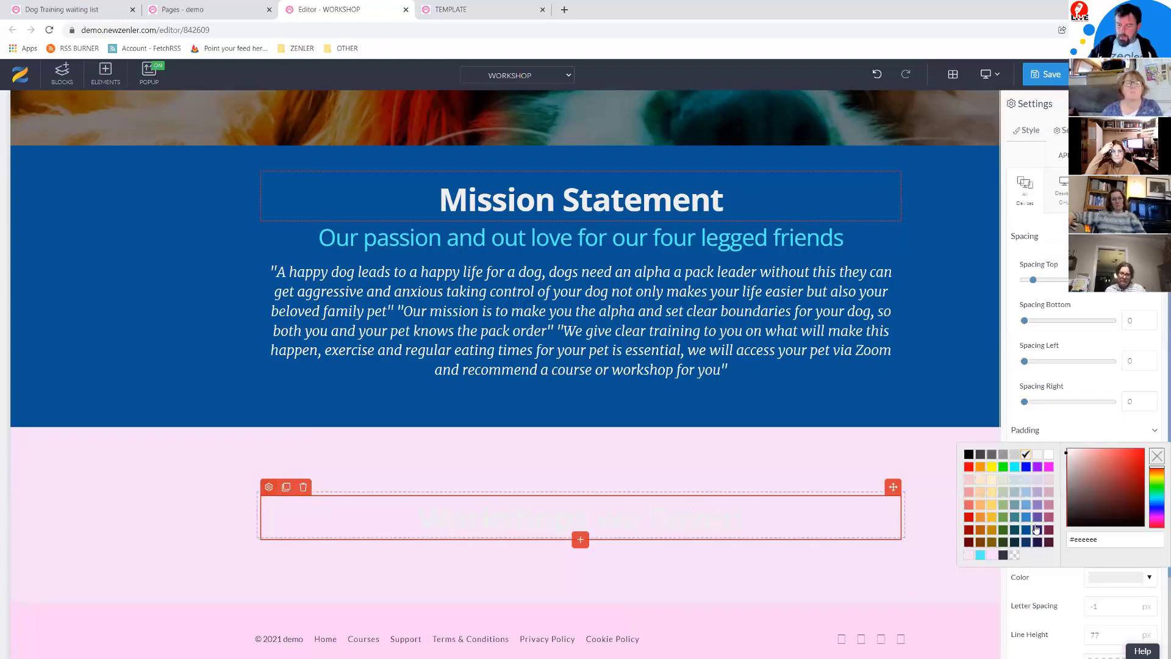
click(993, 454)
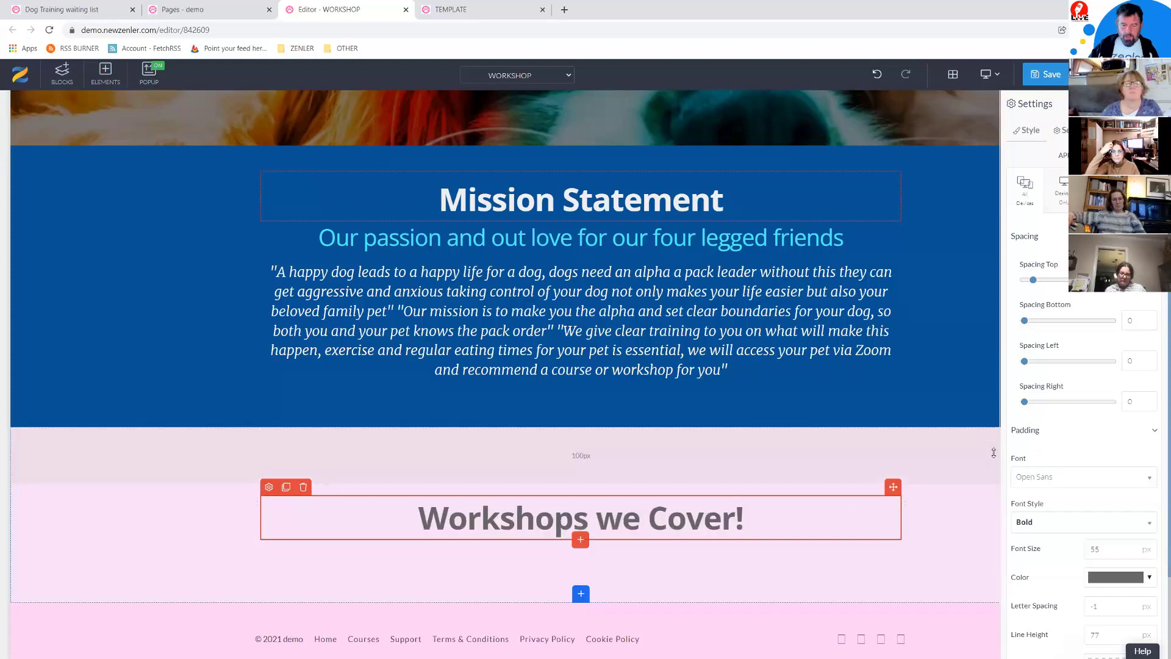
click(505, 244)
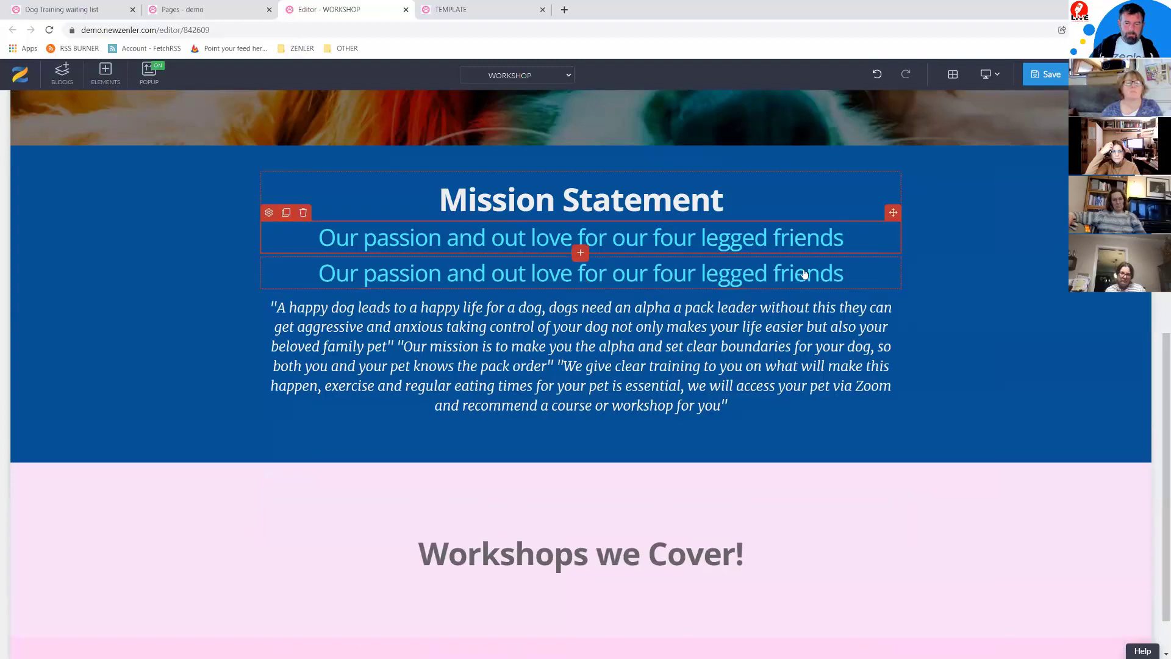
Step: Move the copied subtitle under 'Workshops we Cover!' and make its text black
drag(891, 215, 571, 560)
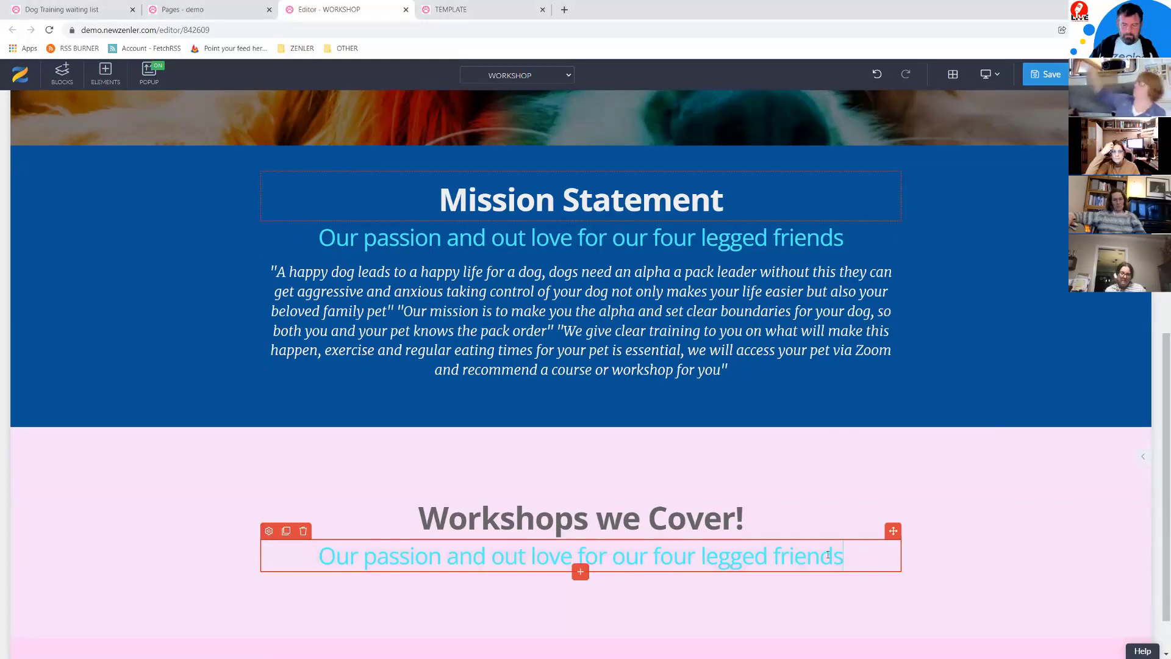
drag(850, 558, 275, 556)
click(268, 531)
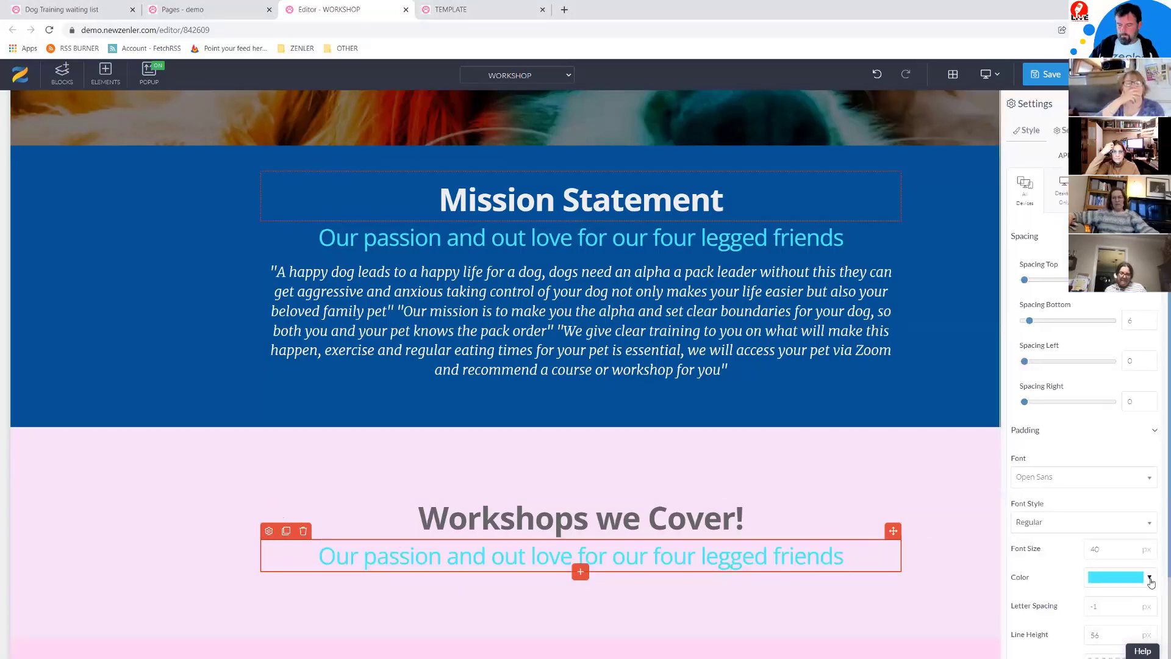
click(1149, 578)
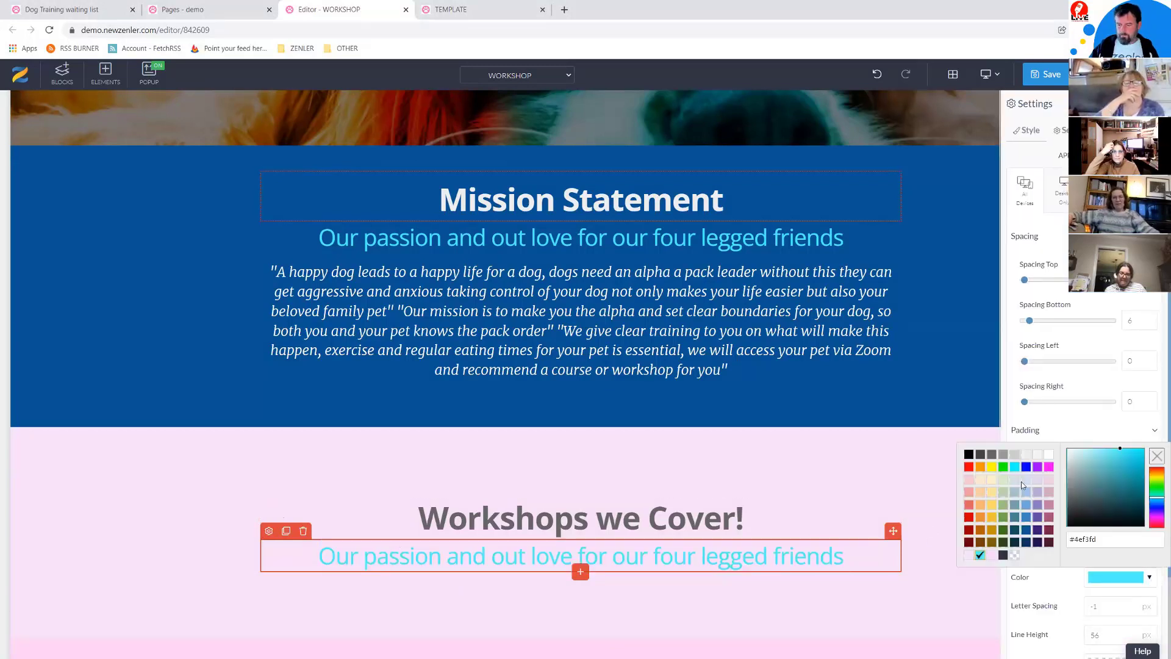
click(969, 454)
Step: Change the subtitle to '20 Year of Experience training you the owners!' and compare with the template preview
click(841, 560)
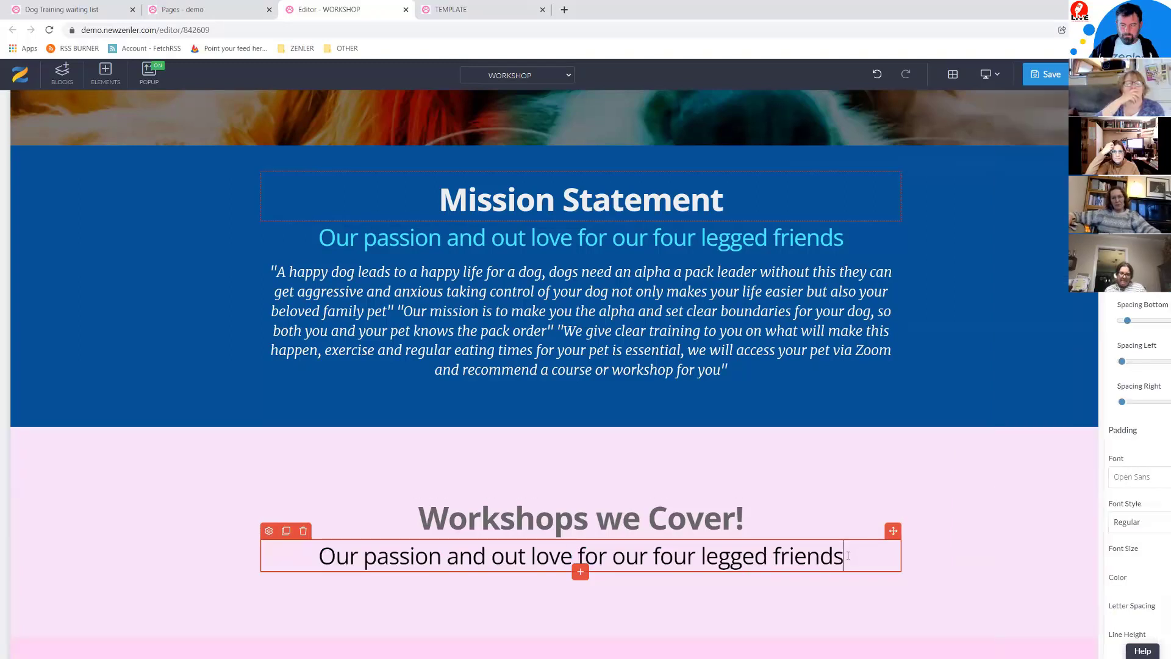
drag(842, 560, 308, 547)
text(20 Year of Experience training you the owners!)
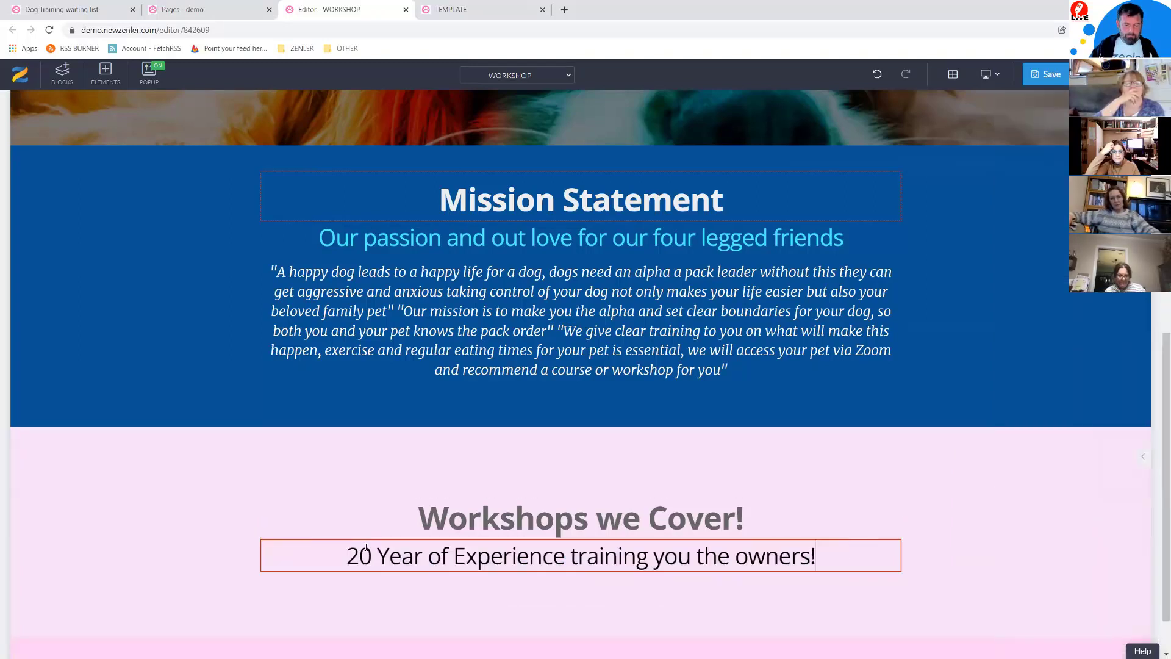
scroll(931, 491, down, 1)
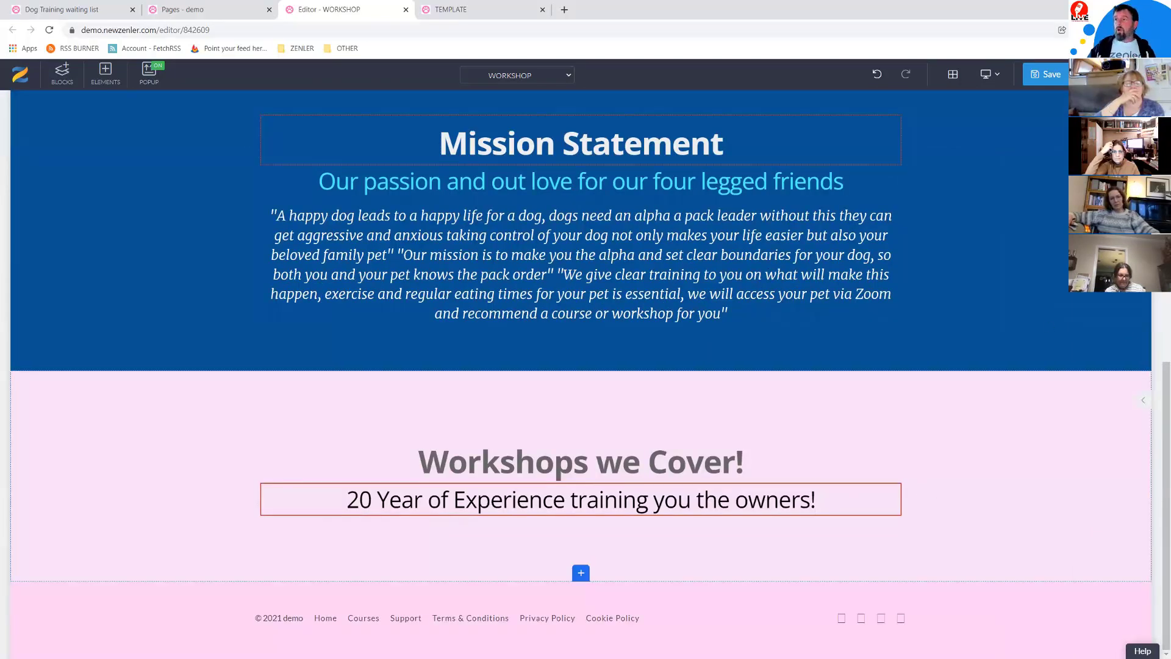
key(alt+Tab)
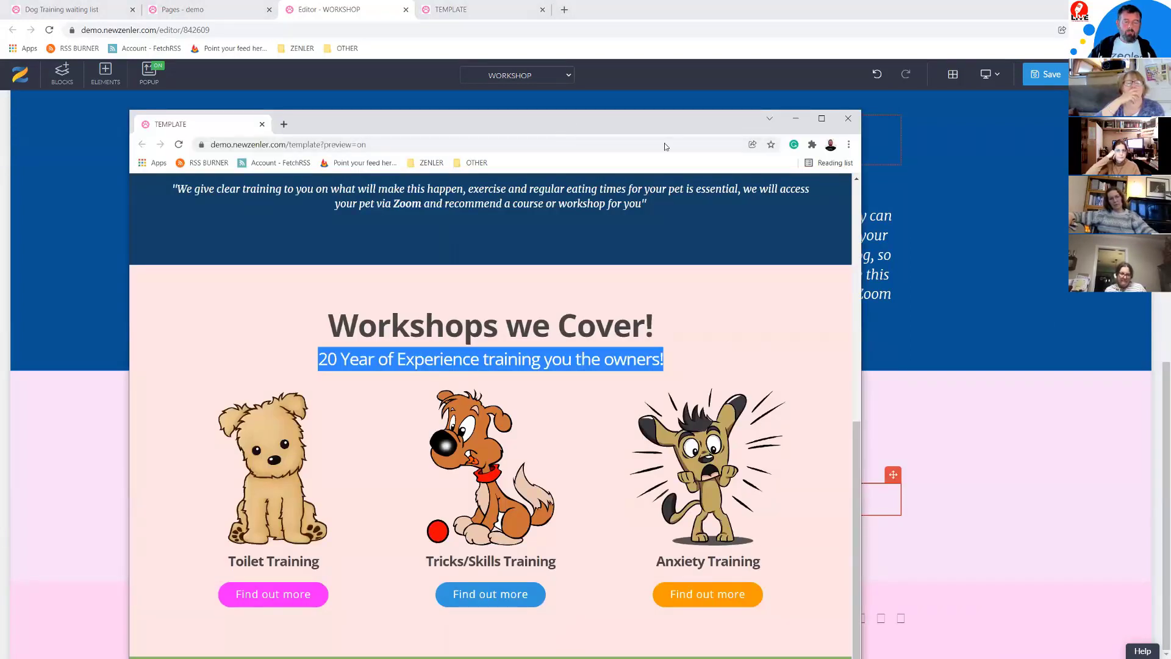
Step: Add an empty 33/33/33 three-column row beneath the 'Workshops we Cover!' subtitle
key(alt+Tab)
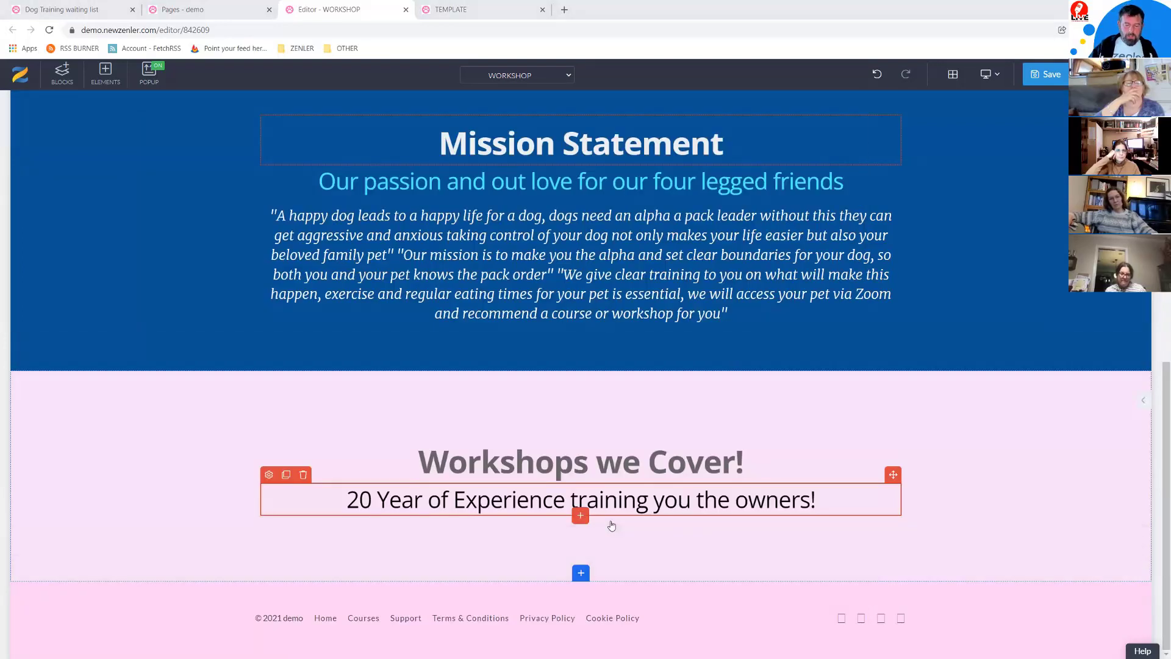
click(860, 440)
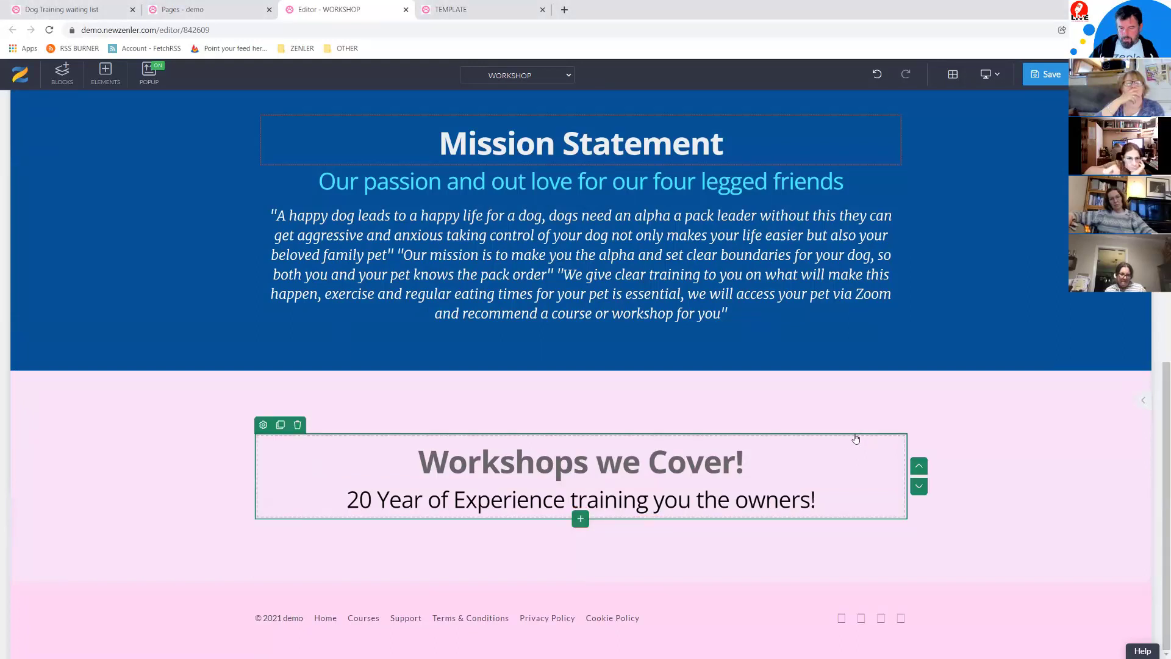
click(593, 468)
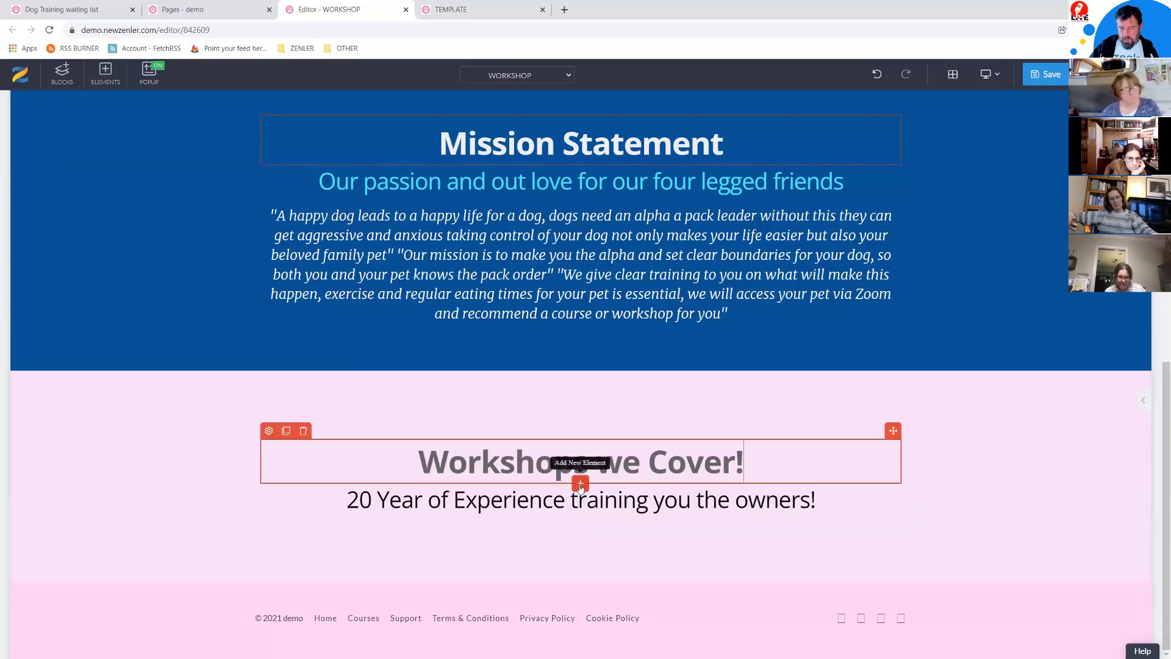
click(580, 485)
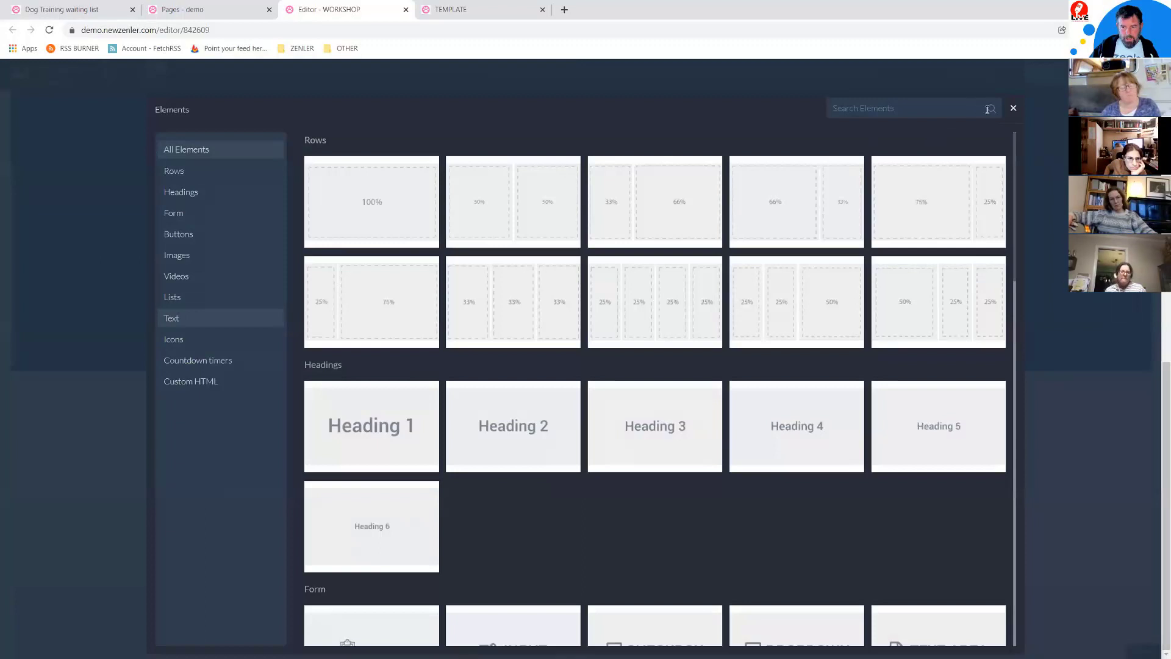
click(1014, 109)
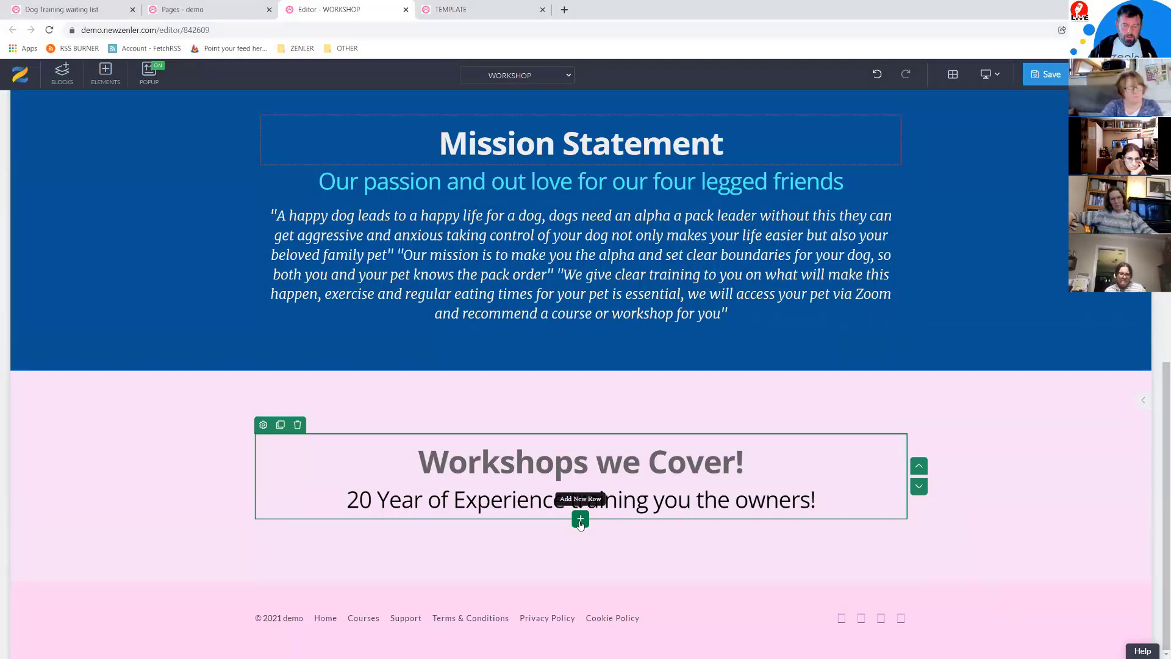
click(580, 521)
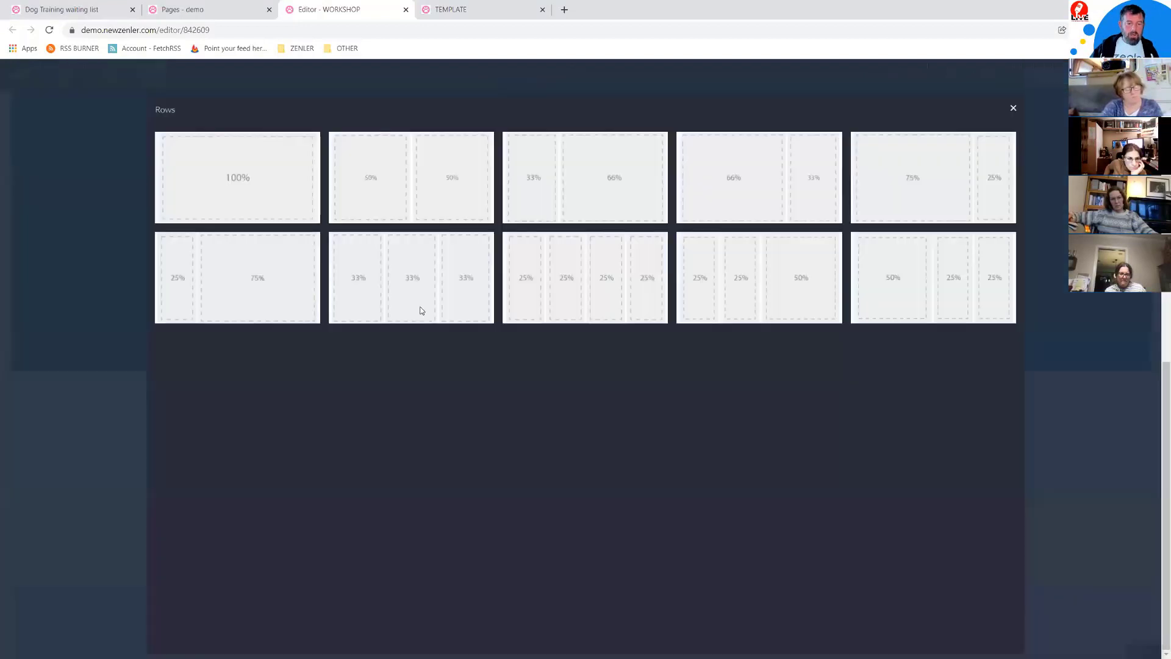
click(424, 283)
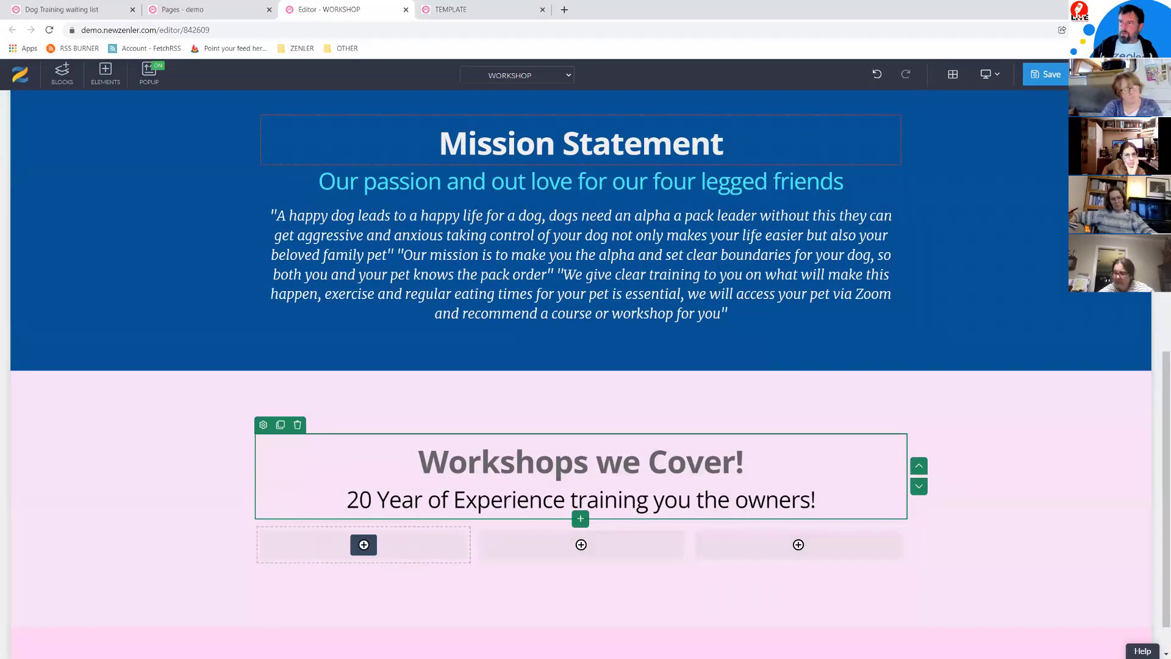
key(alt+Tab)
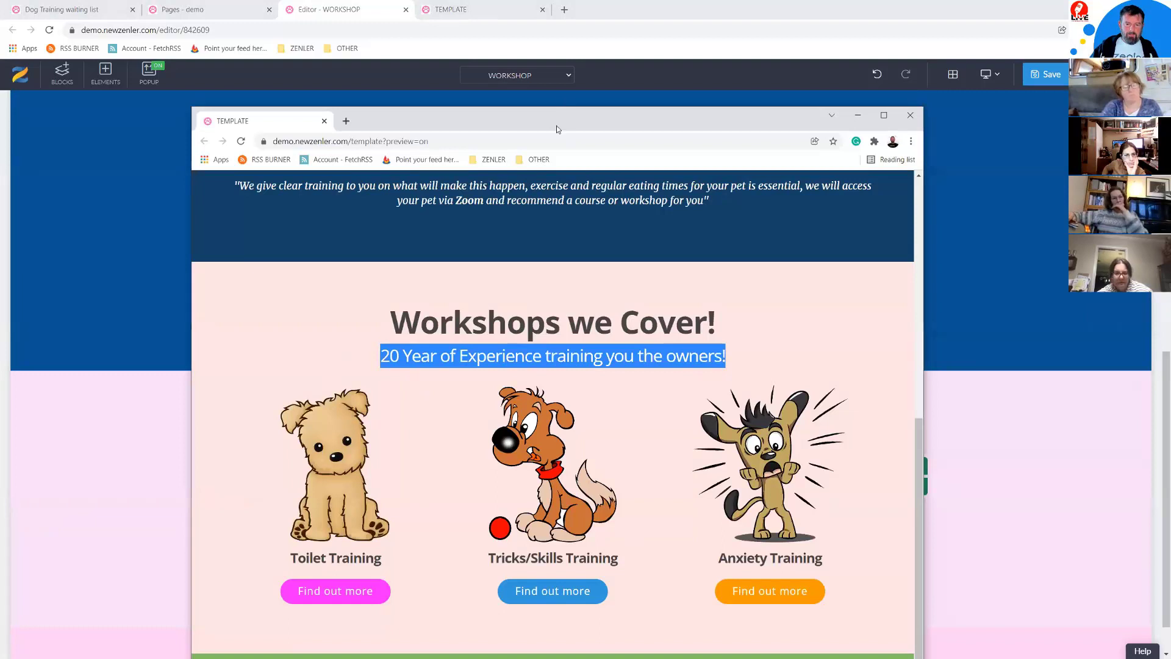
Step: Place the cartoon puppy, brown dog with red ball, and startled dog images from My Library in the three columns
key(alt+Tab)
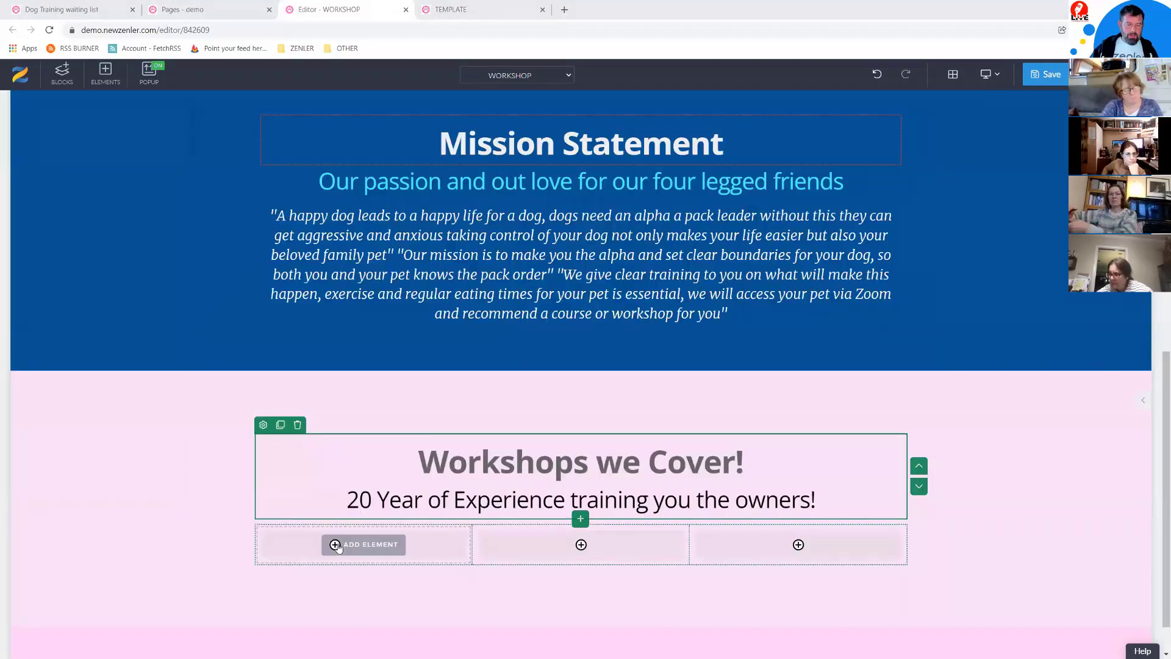
click(364, 545)
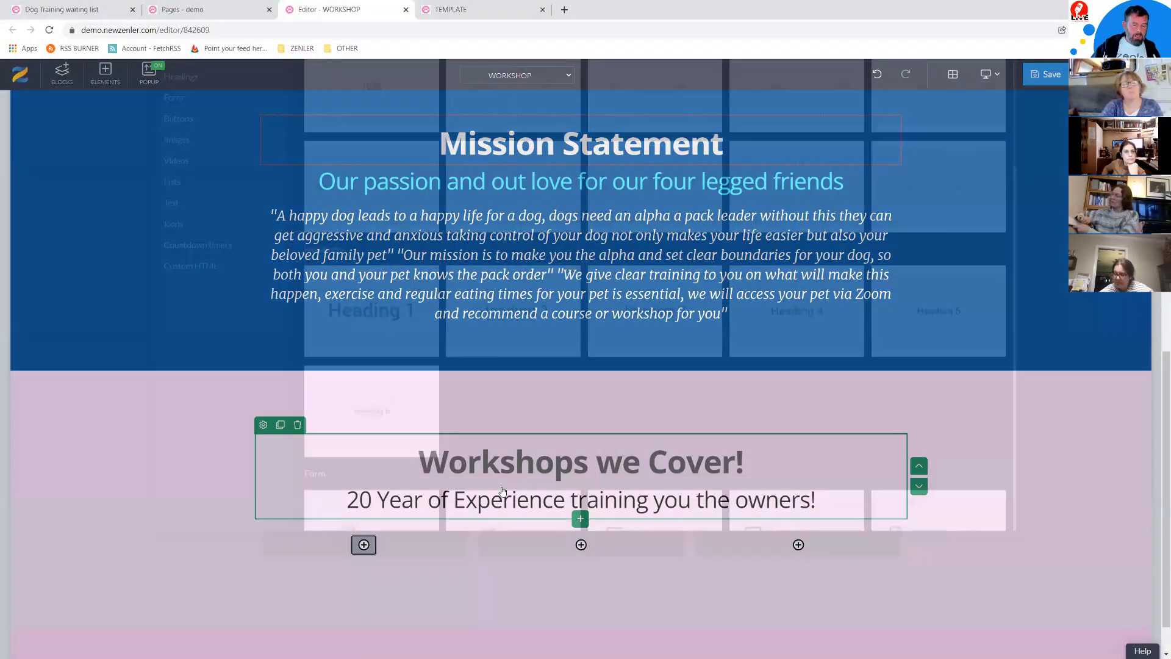
click(183, 255)
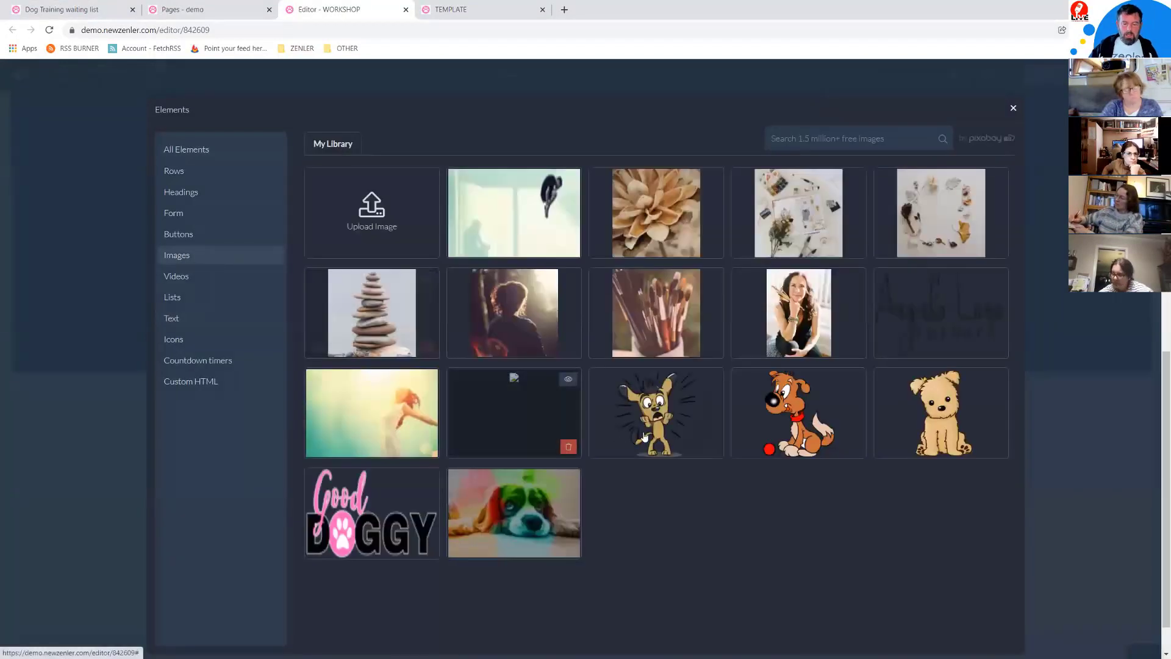
click(926, 417)
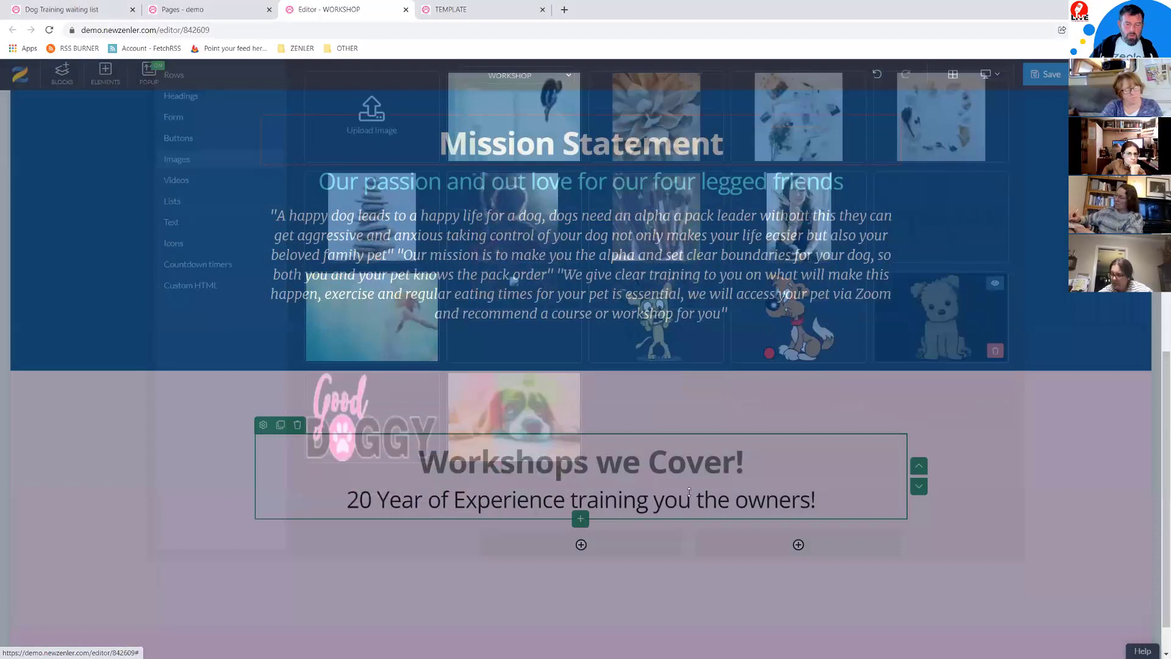
scroll(648, 497, down, 5)
click(586, 383)
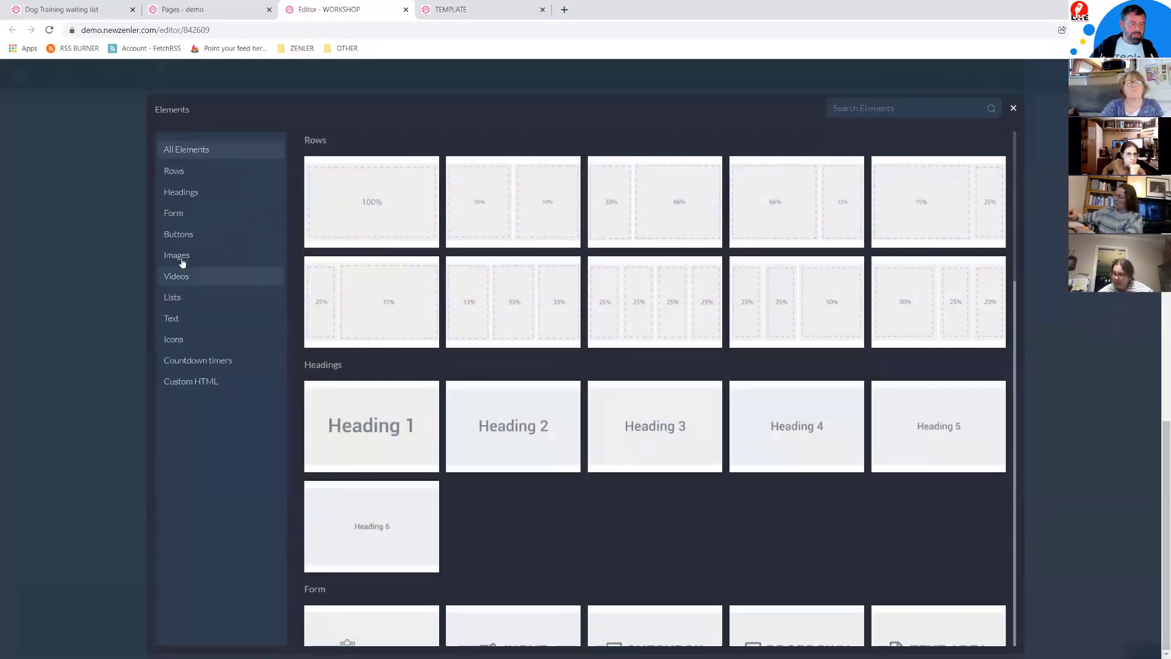
click(181, 257)
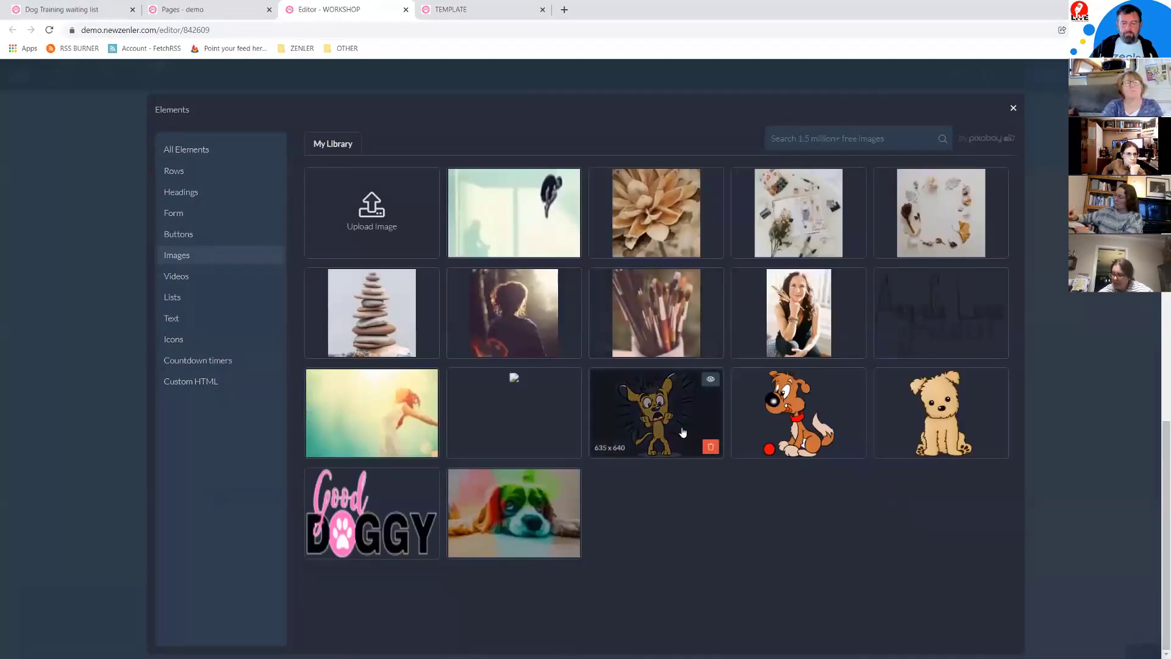
click(786, 407)
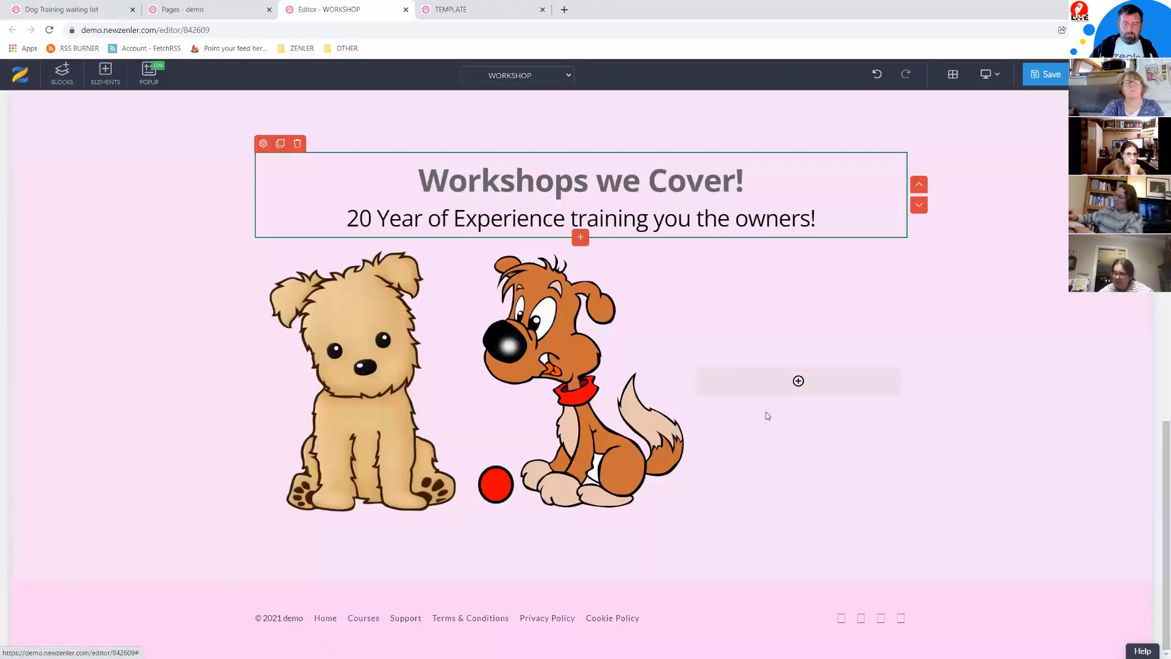
click(798, 381)
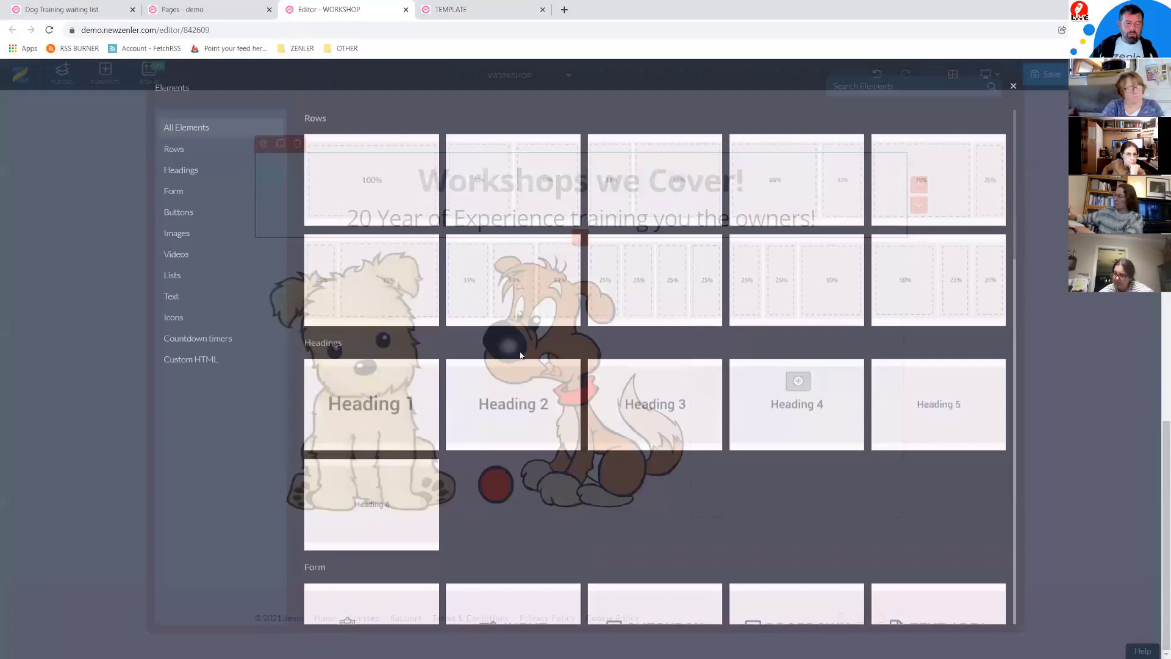
click(196, 259)
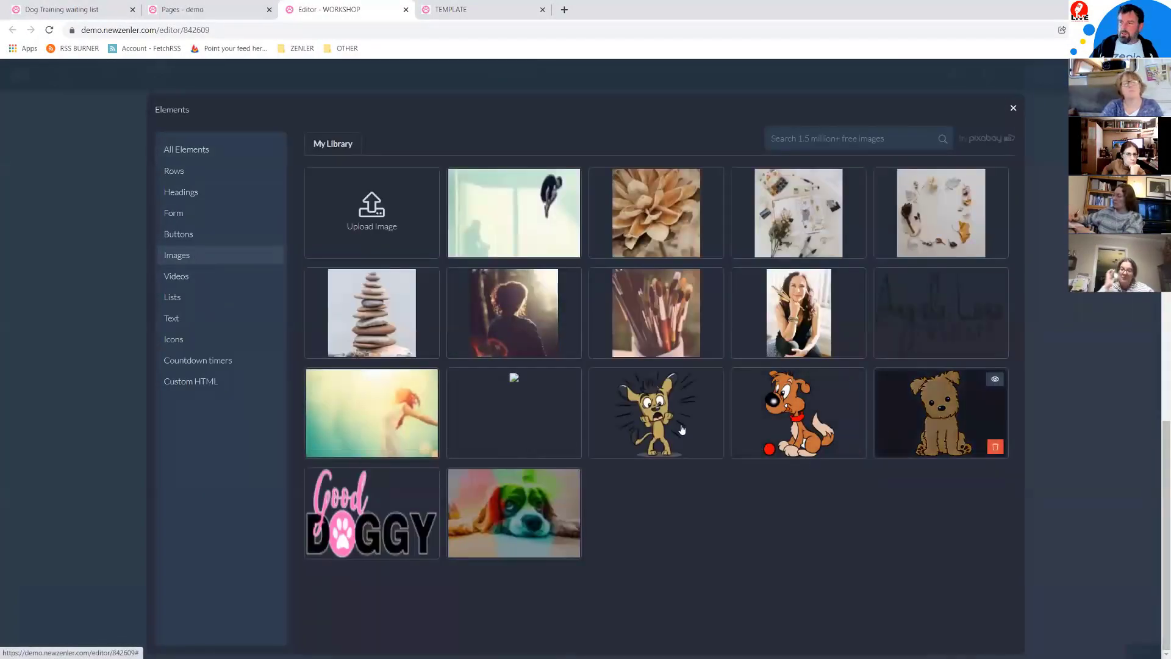
click(671, 412)
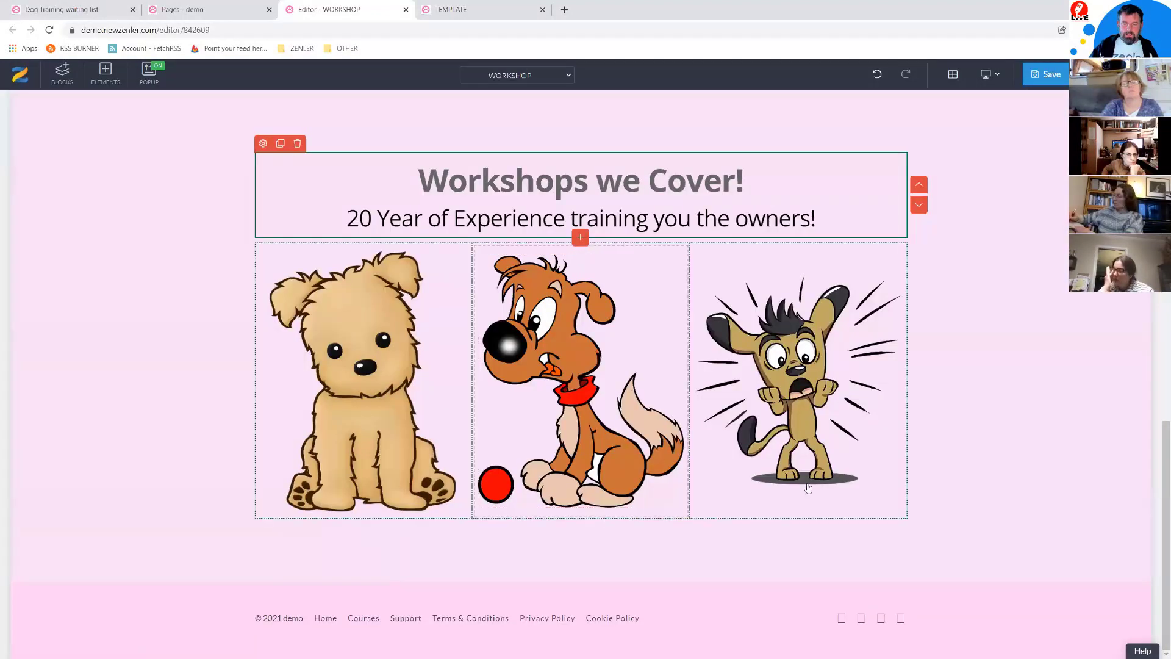
click(901, 464)
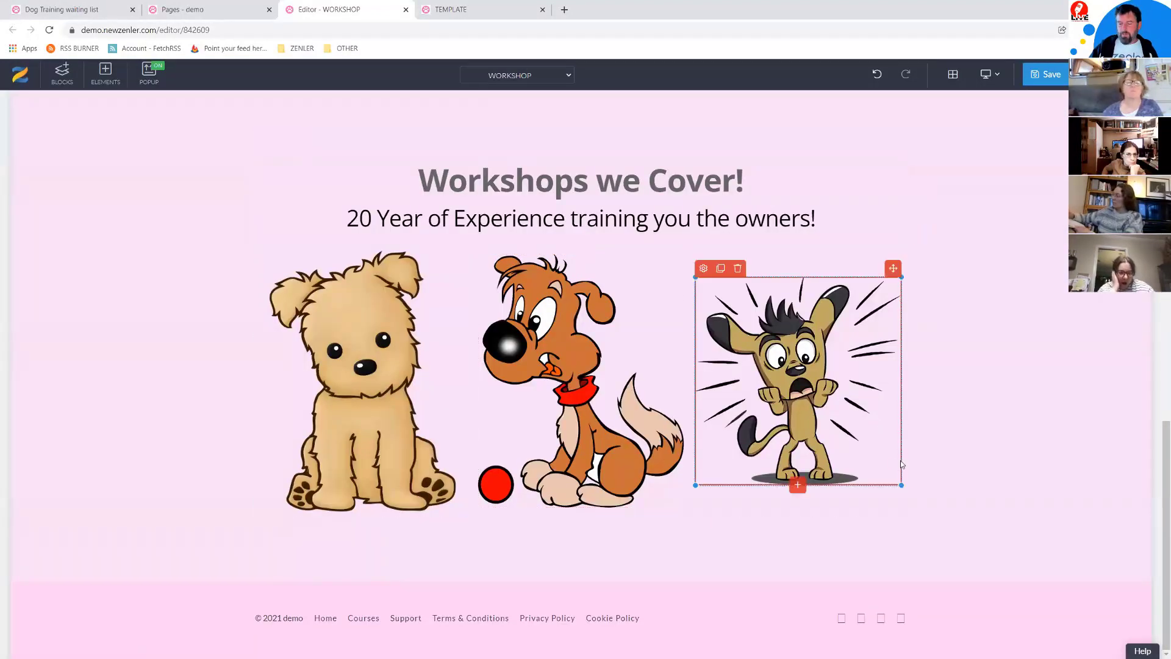
drag(900, 484, 880, 467)
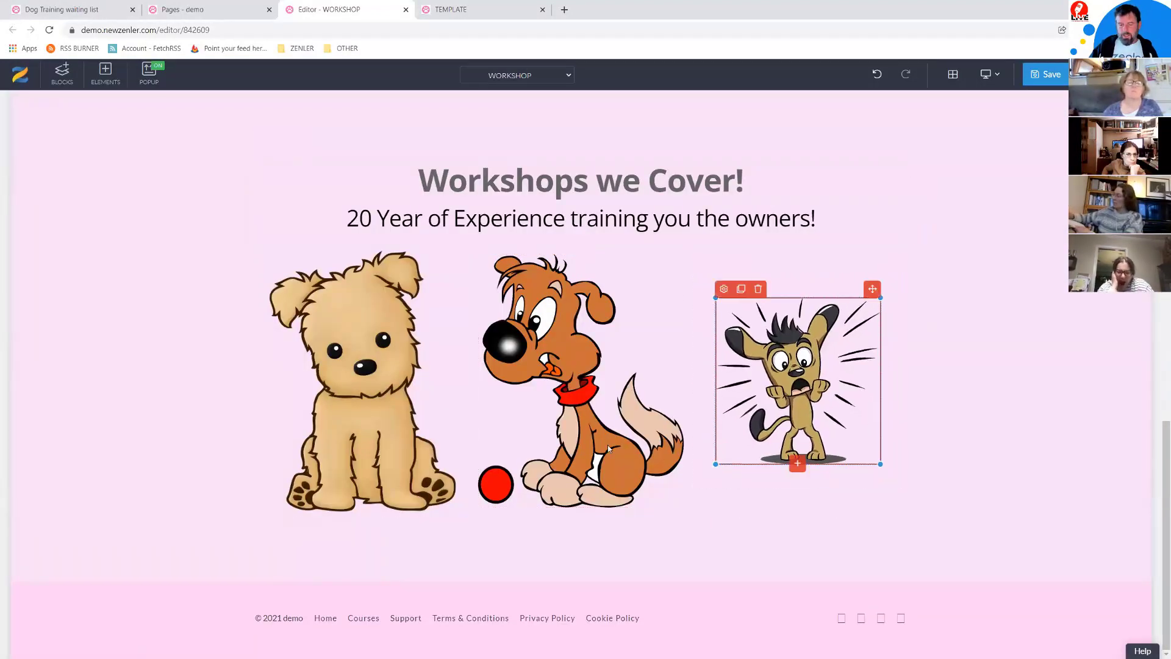
click(663, 497)
drag(683, 508, 657, 463)
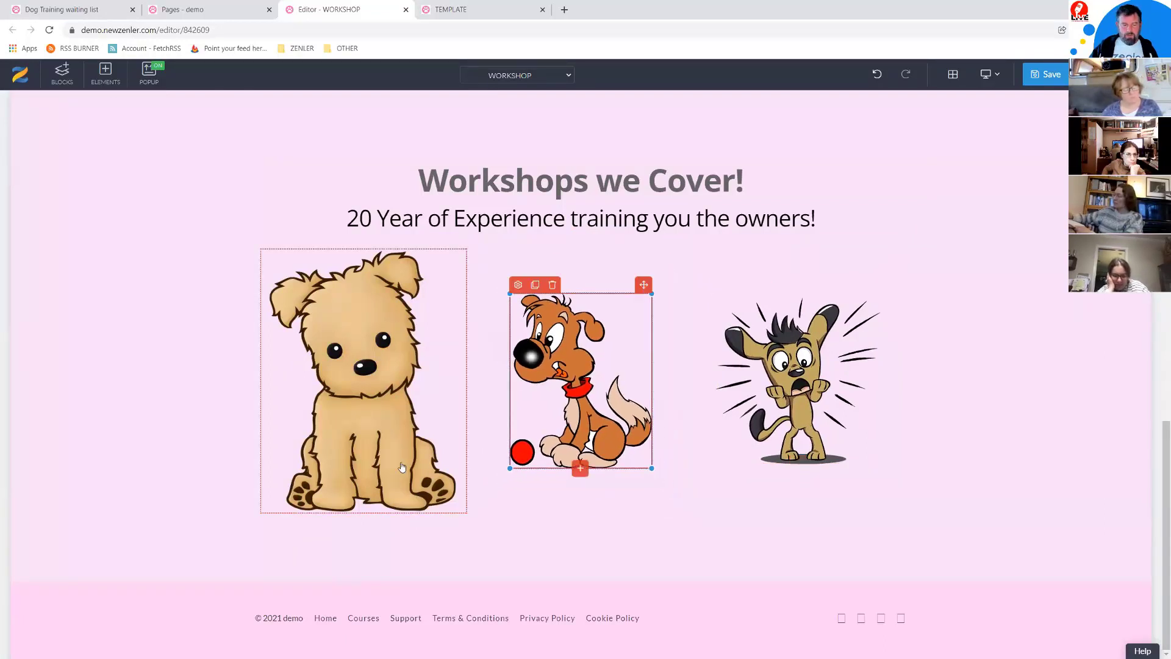
click(463, 506)
drag(464, 507, 444, 474)
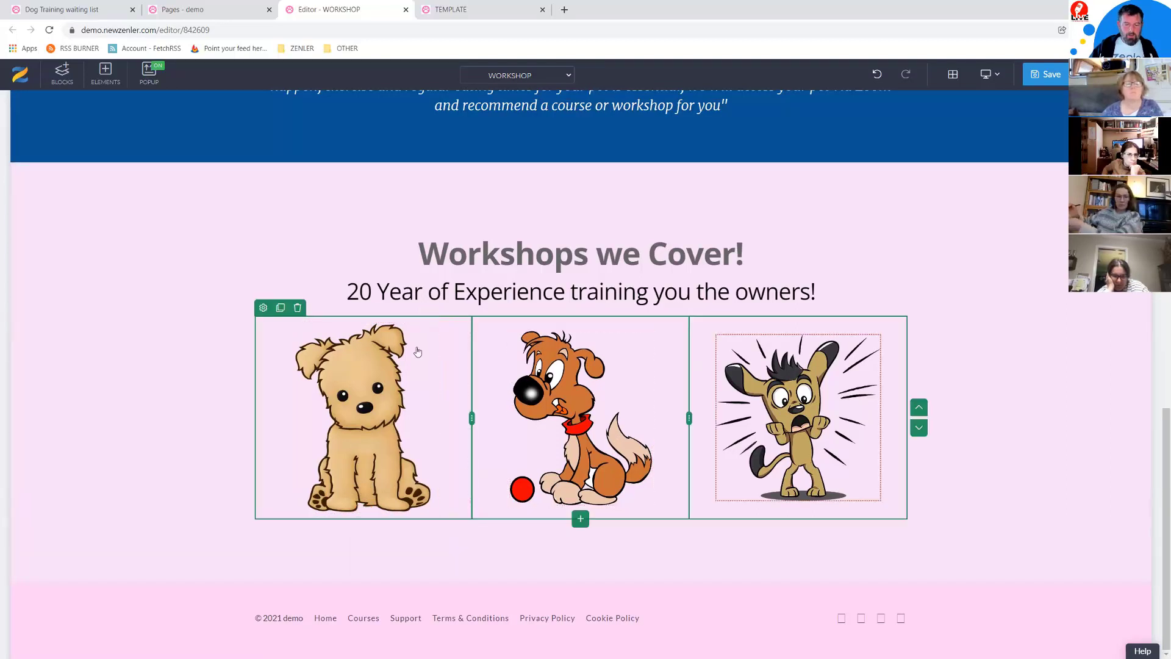
click(345, 455)
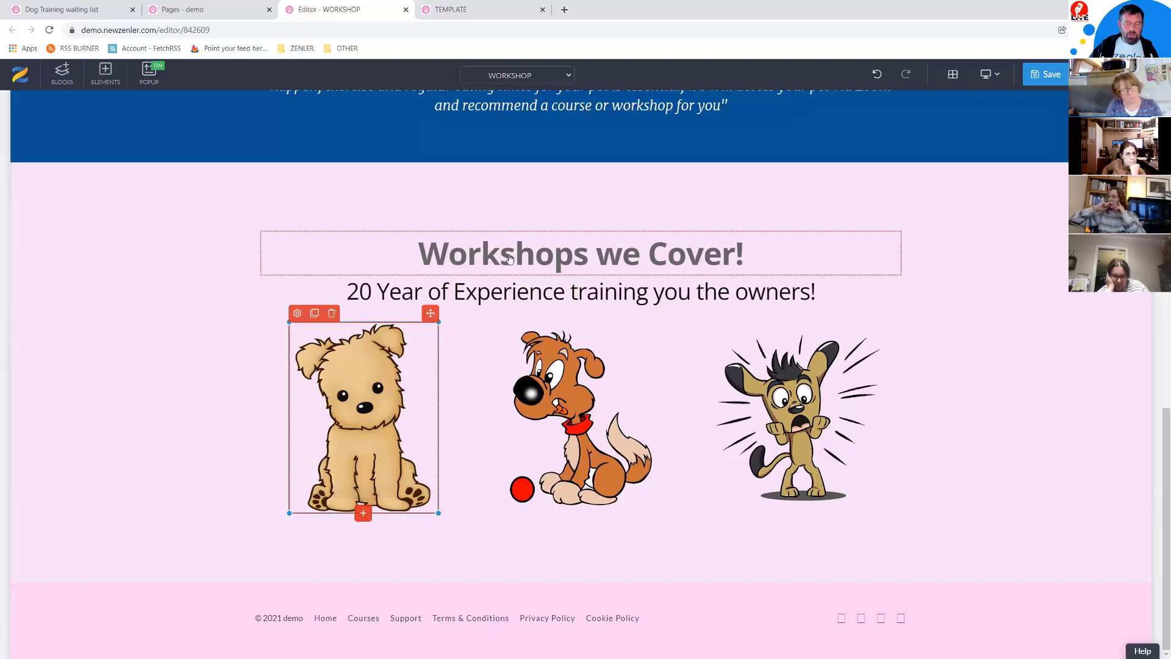
Step: Add a Heading 2 under the puppy image reading 'Toilet Training'
click(363, 514)
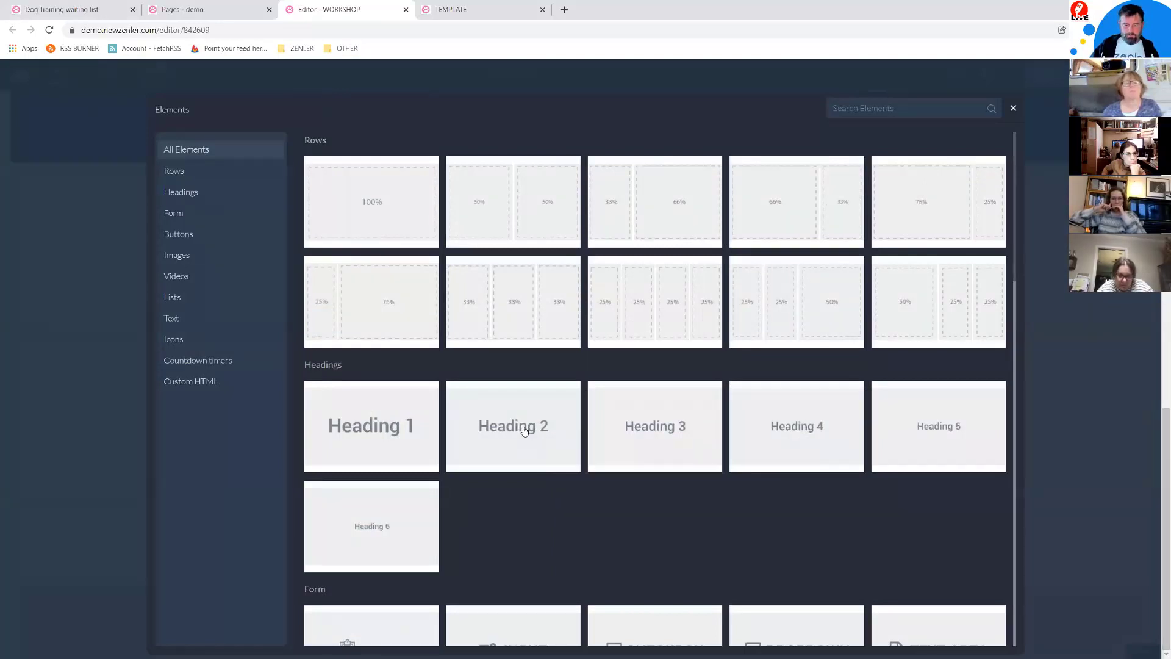
click(524, 431)
click(449, 538)
drag(448, 538, 286, 537)
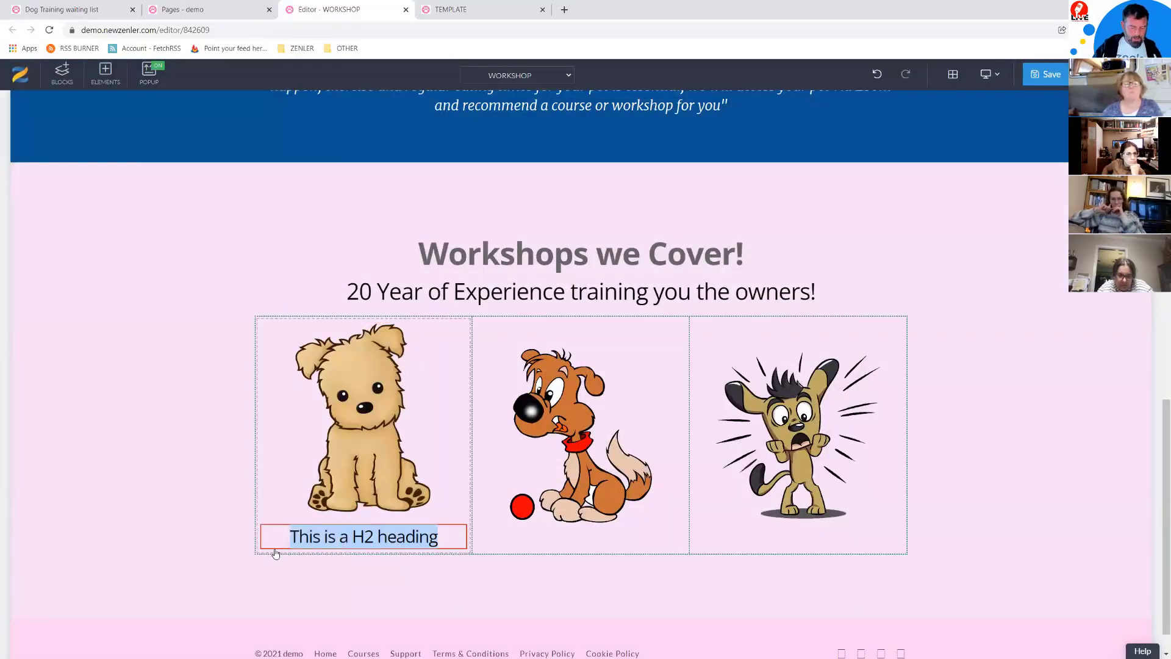
key(BackSpace)
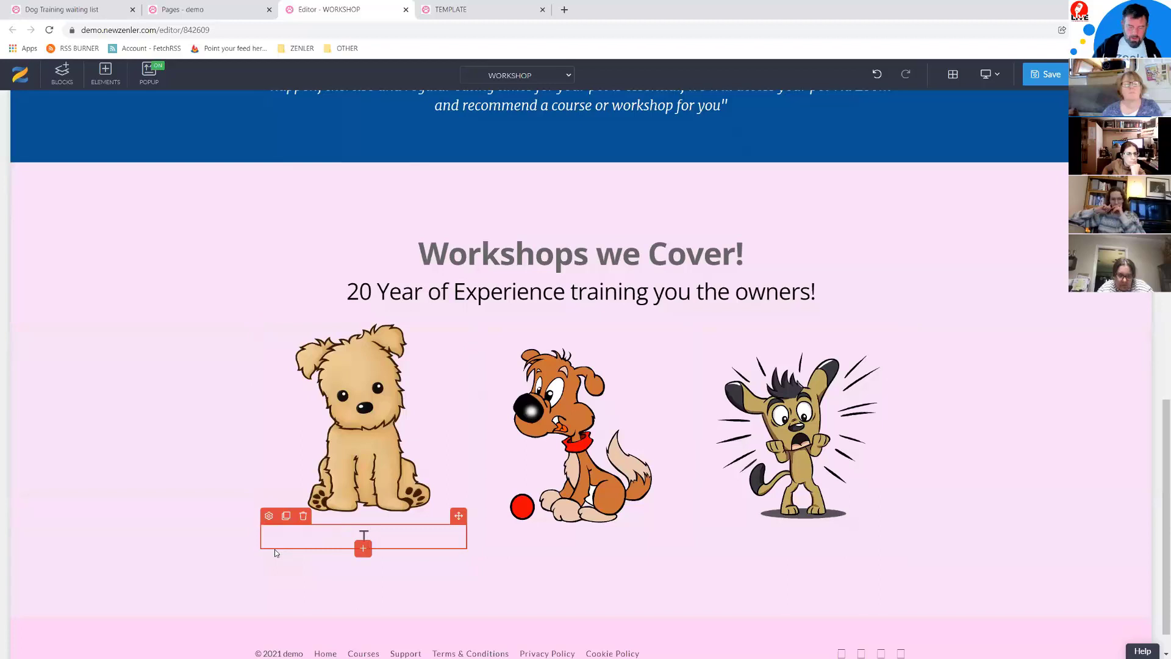
text(Toilet)
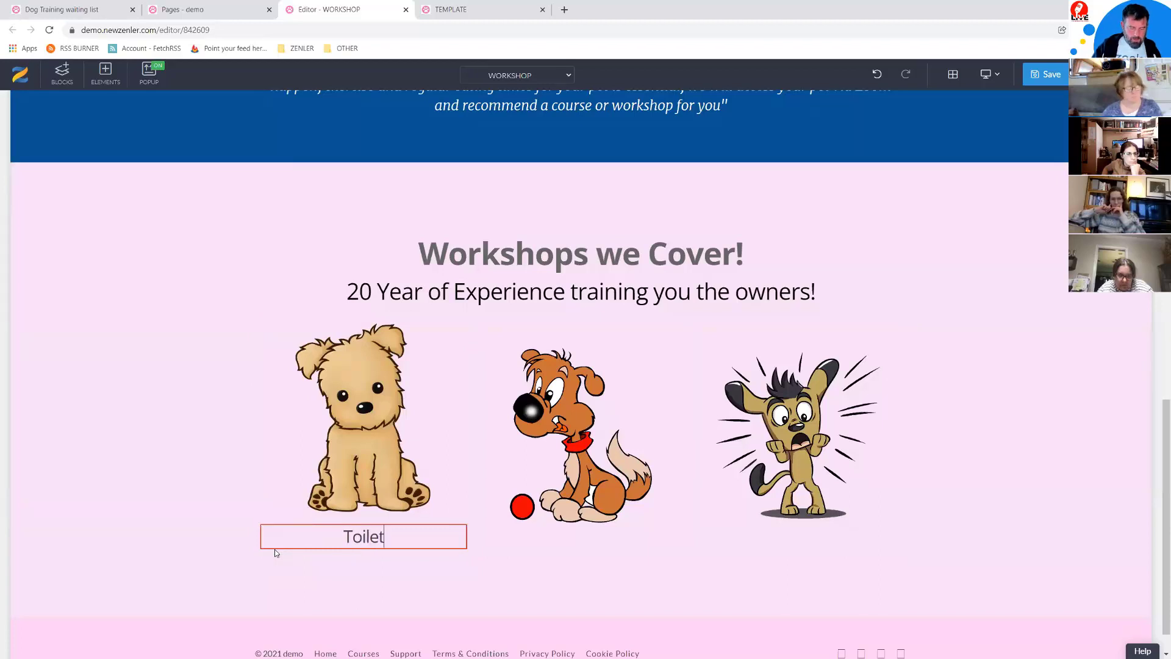
text( Training)
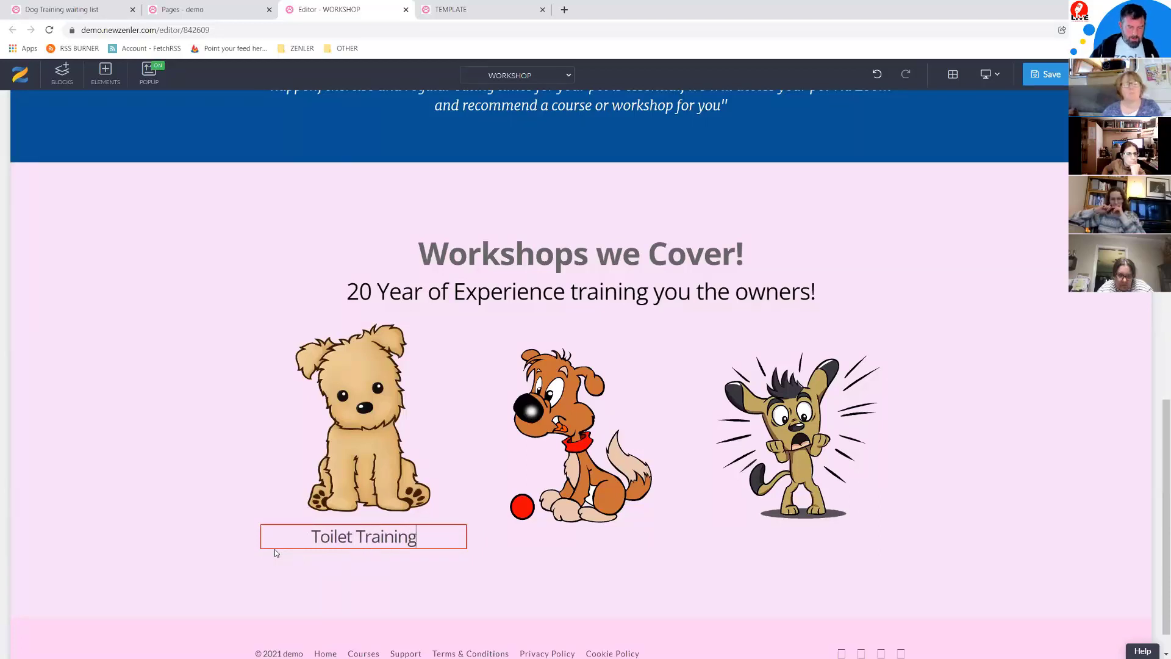
Step: Make the Toilet Training caption bold and set its font size to 30 after trying 24
click(269, 515)
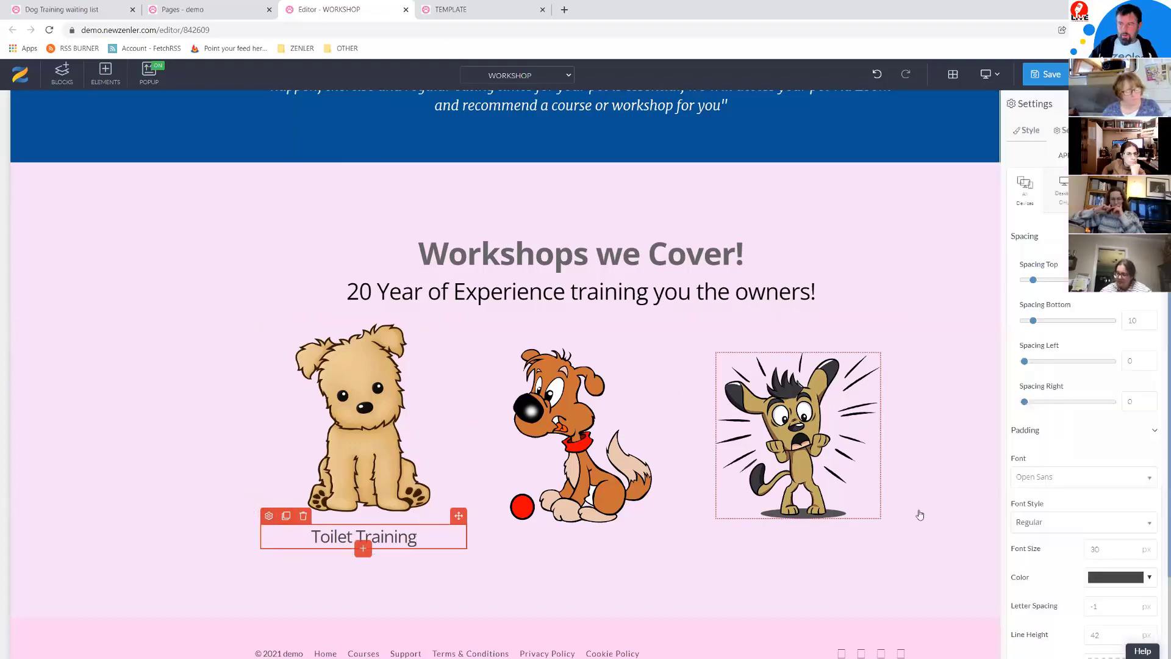
click(1072, 524)
scroll(1043, 476, down, 2)
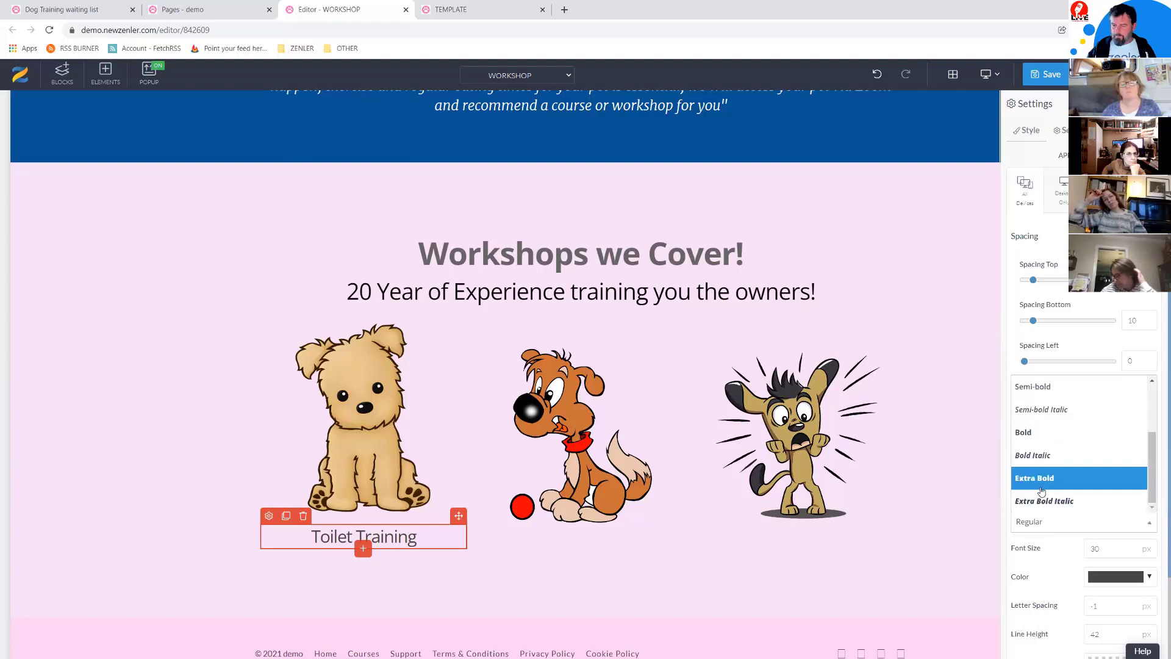
click(1031, 433)
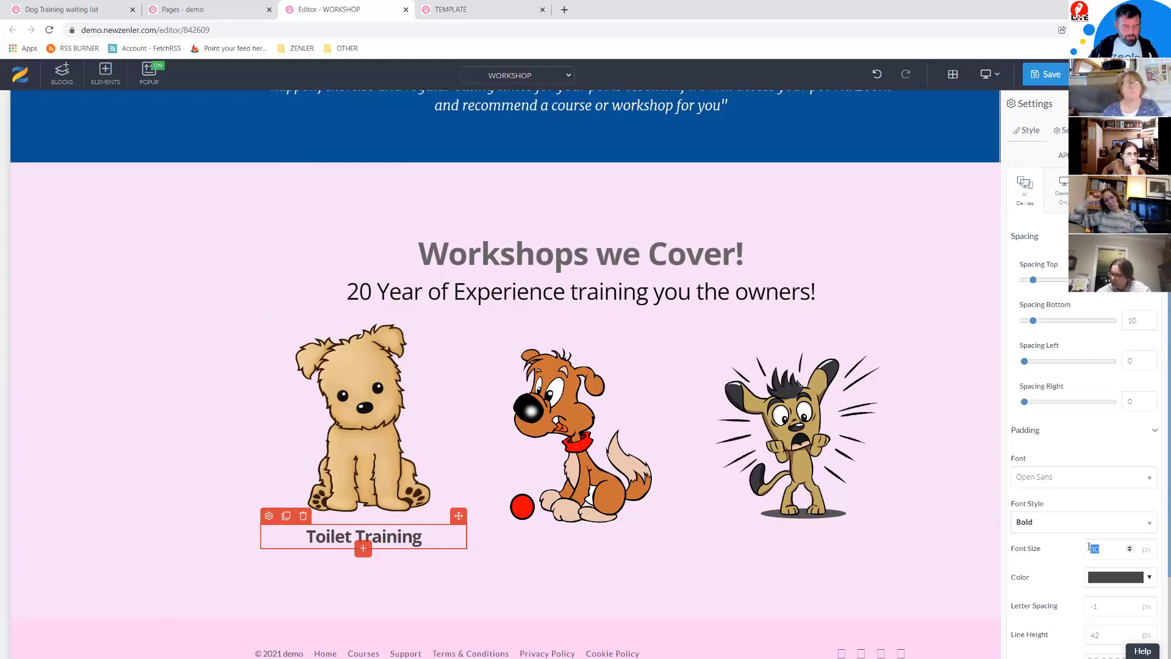
text(24)
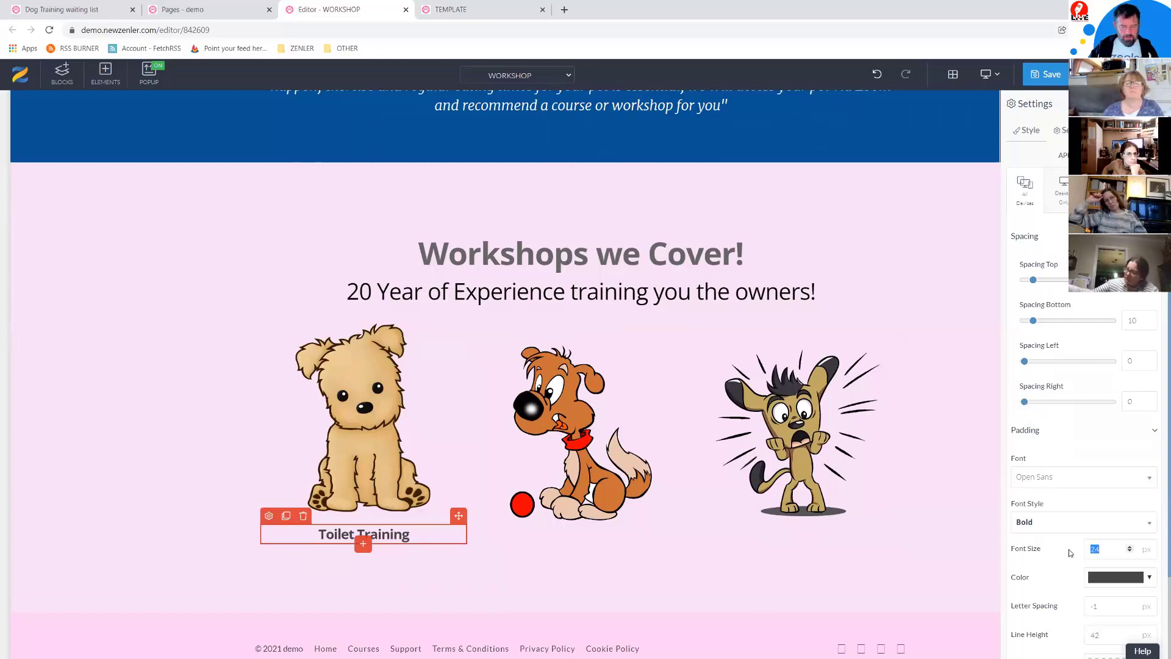
text(30)
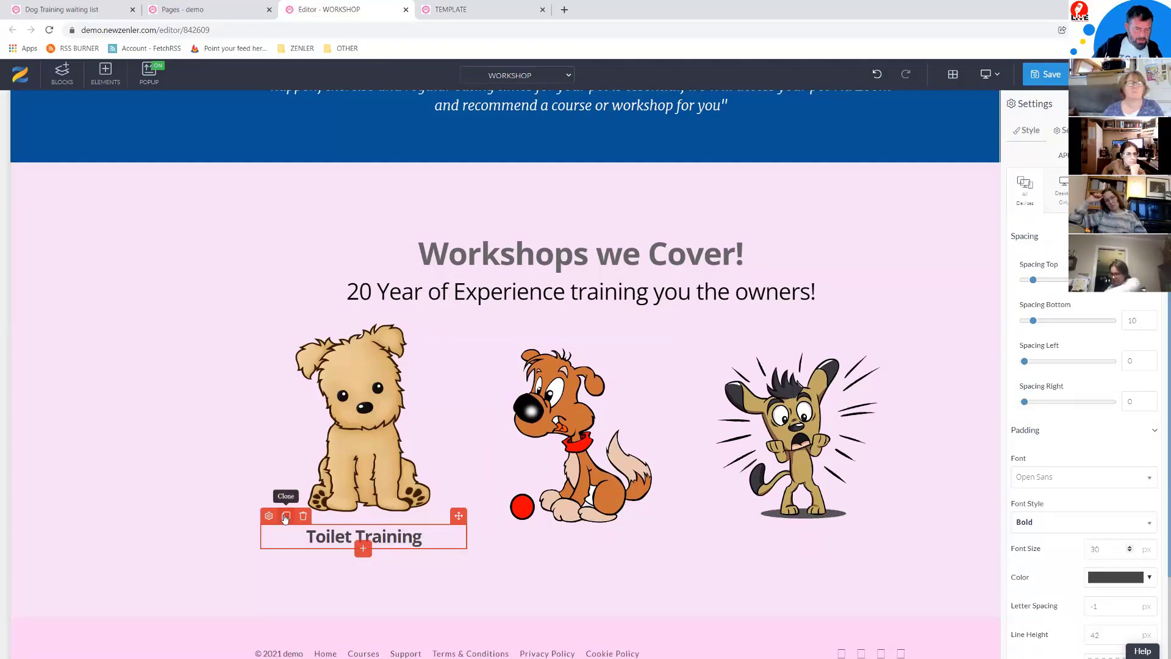
Step: Copy the Toilet Training caption under the middle and right dogs as 'Tricks/Skills Training' and 'Anxiety Training'
mouse_move(459, 516)
mouse_down()
mouse_move(576, 552)
mouse_move(571, 537)
mouse_move(593, 538)
mouse_up()
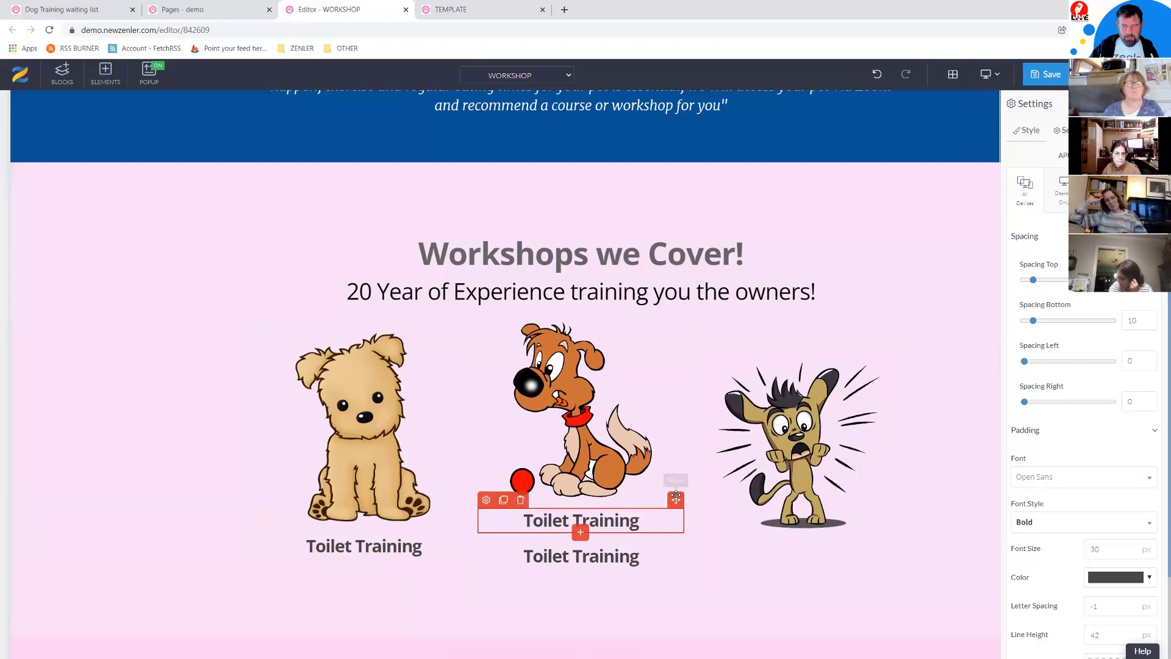
drag(676, 500, 653, 540)
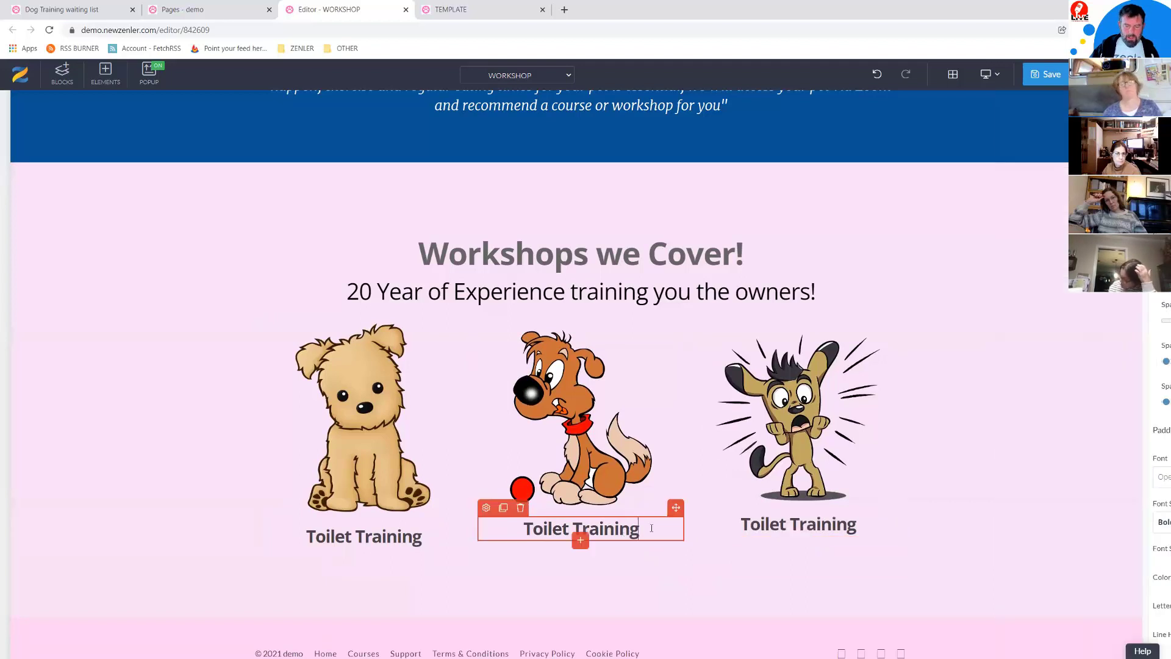
triple_click(515, 530)
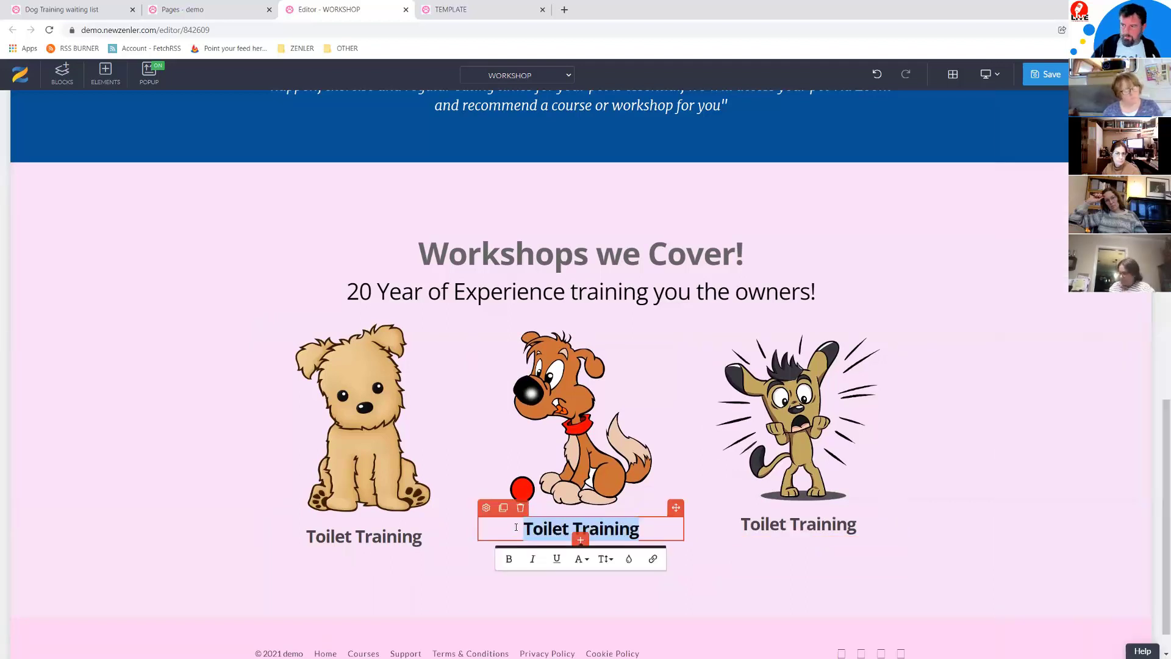
text(Tri)
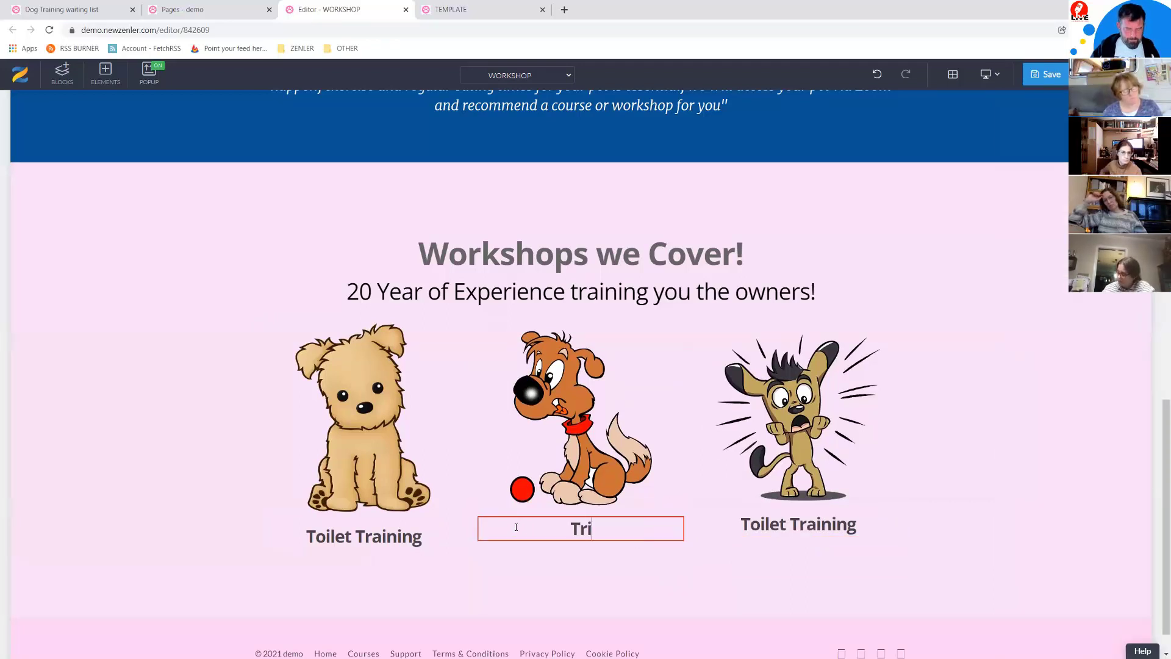
text(cks/Skil)
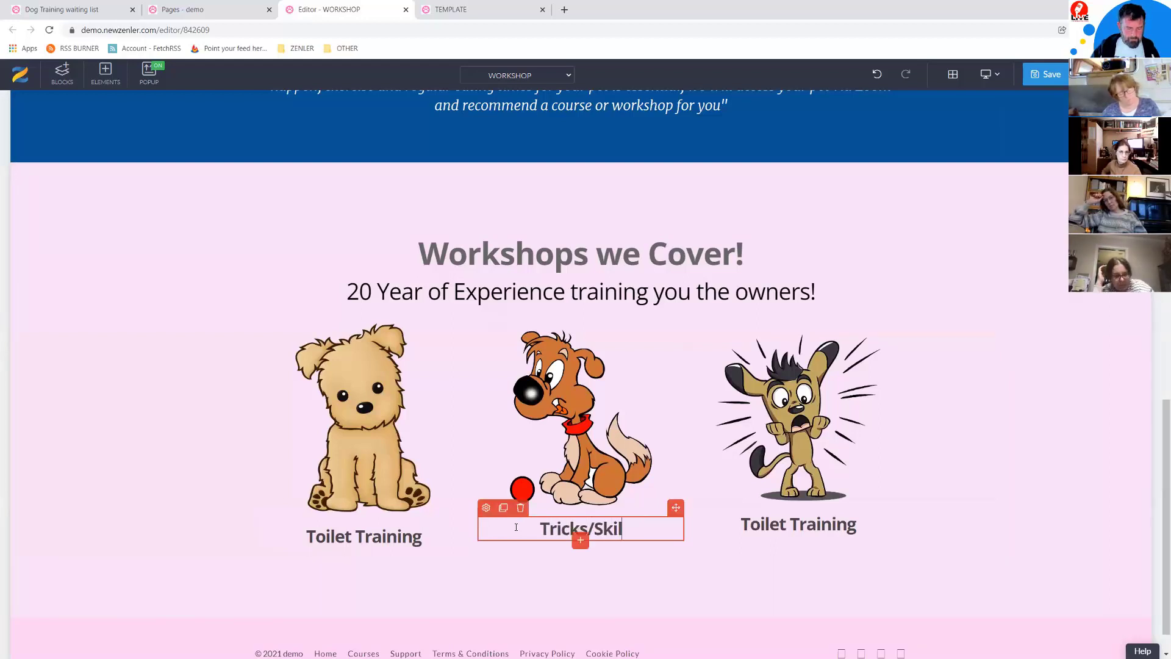
text(ls T)
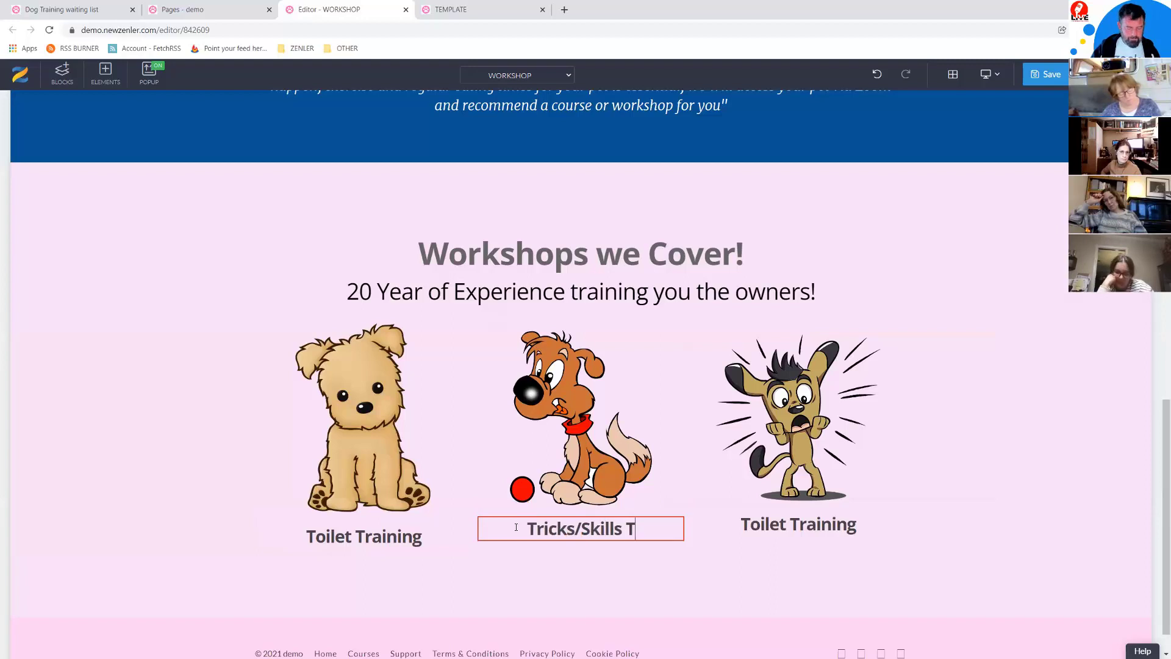
text(raining)
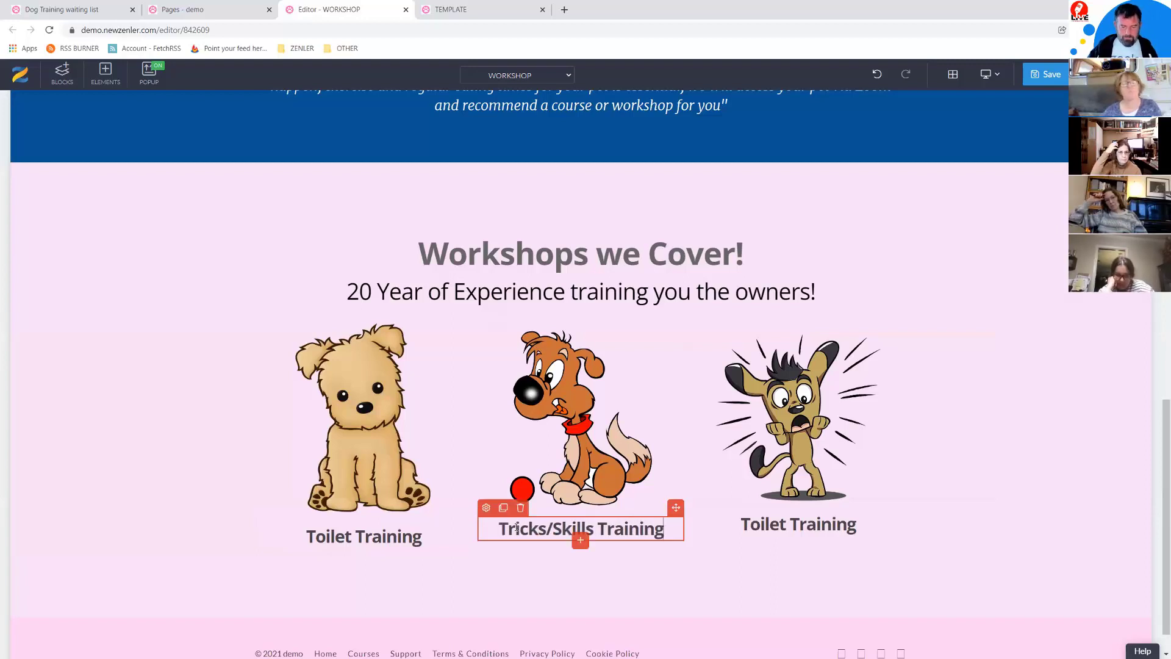
click(890, 530)
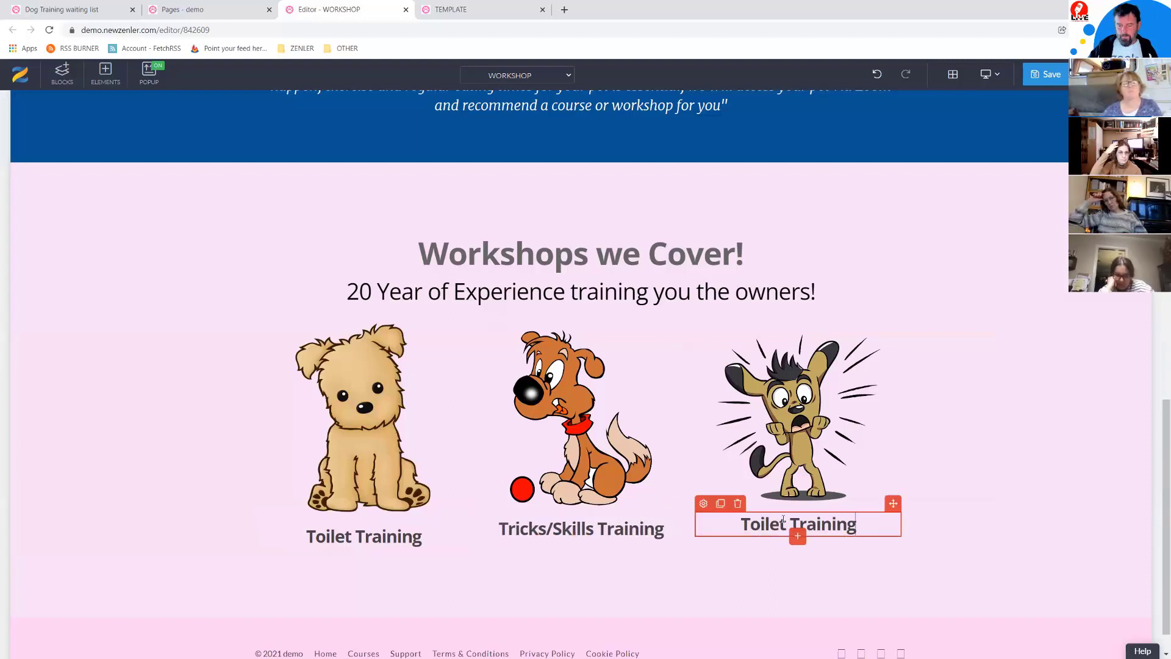
drag(786, 523, 736, 523)
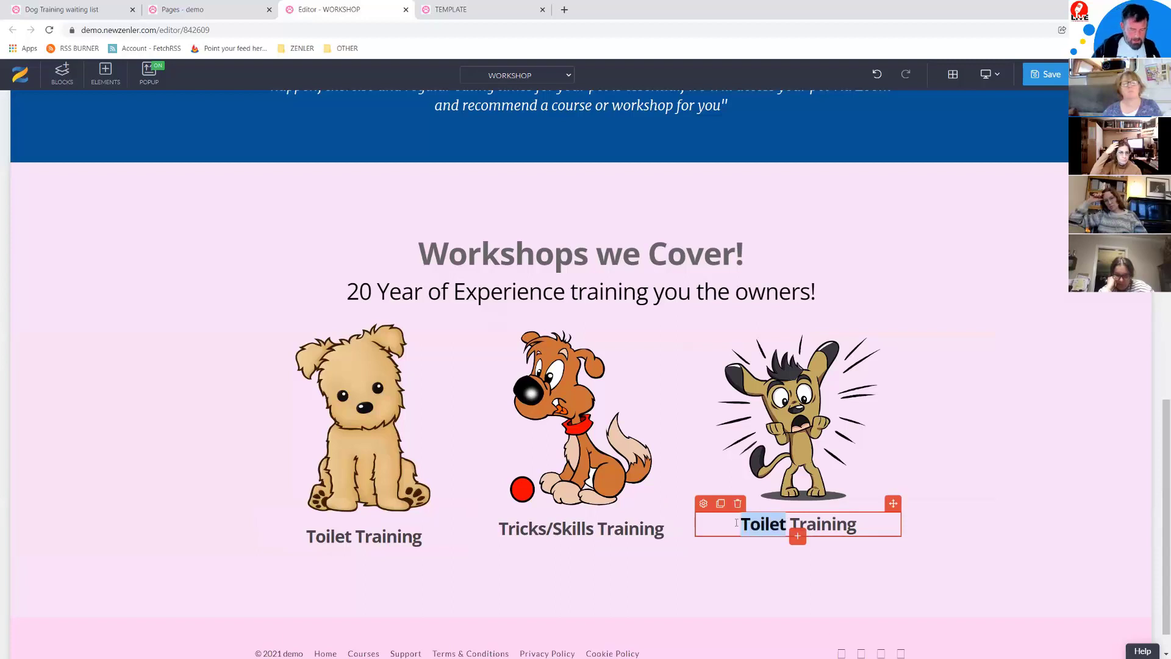
text(Anxiety)
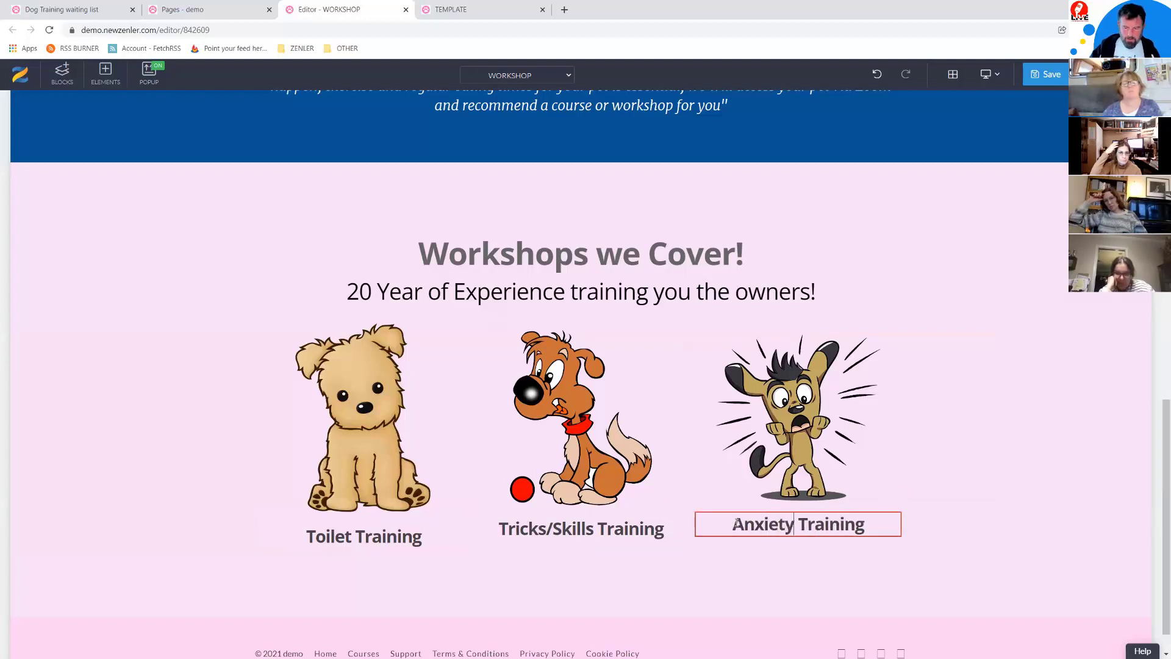
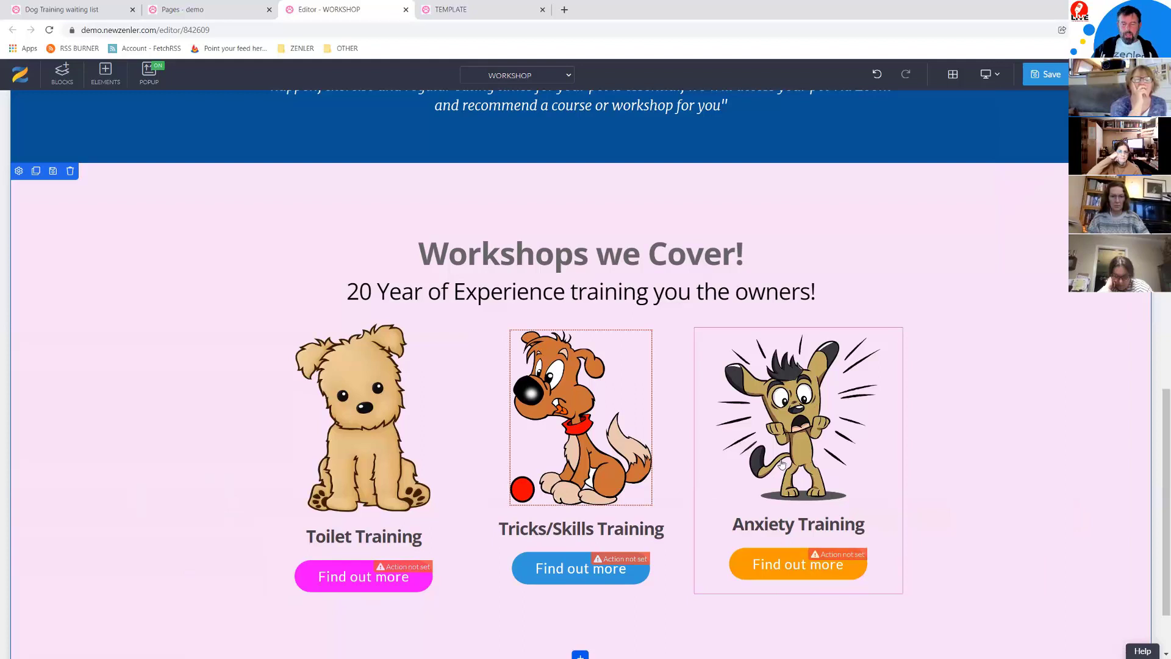
Step: Make the Anxiety Training dog image smaller inside its card
click(787, 475)
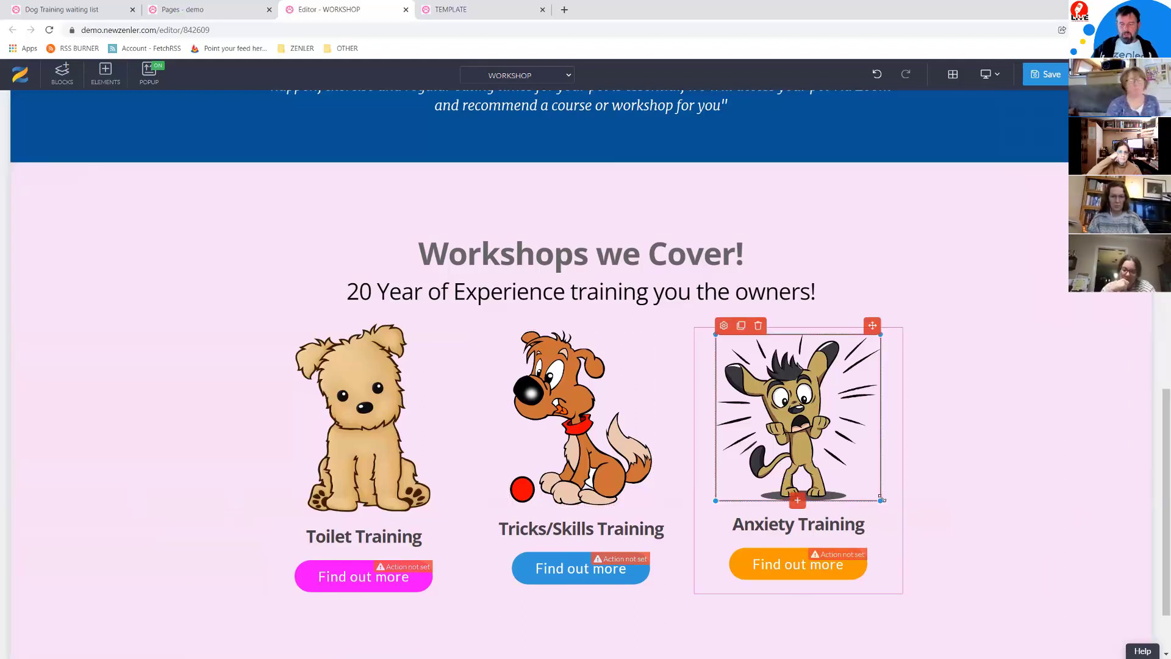
drag(870, 485, 857, 464)
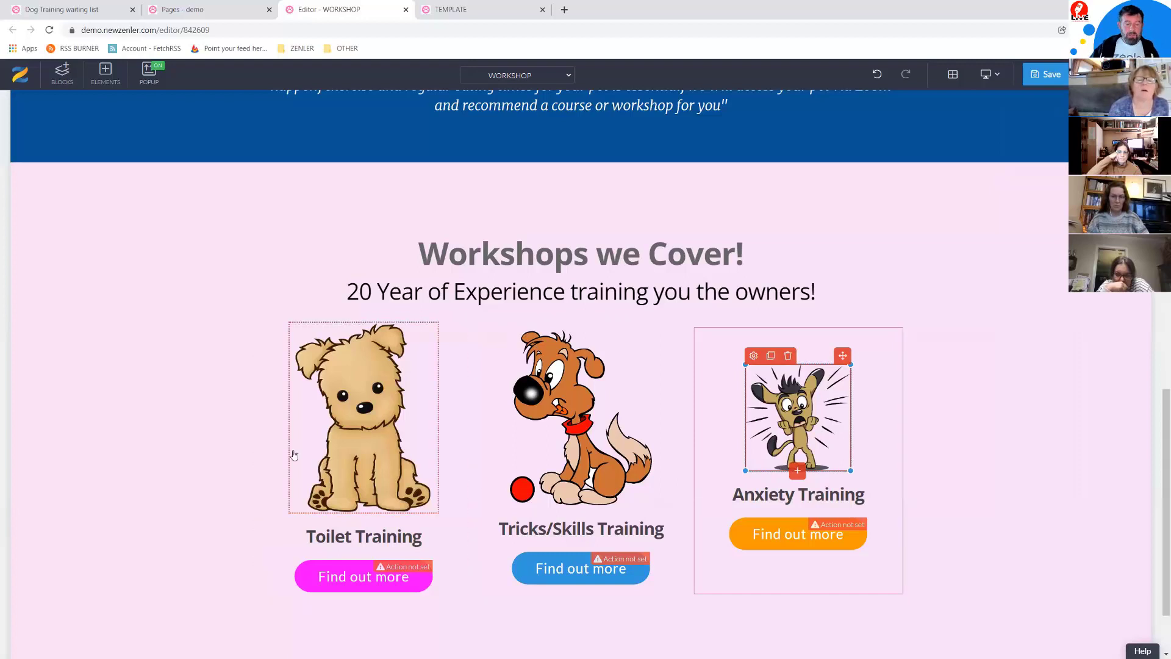
click(260, 439)
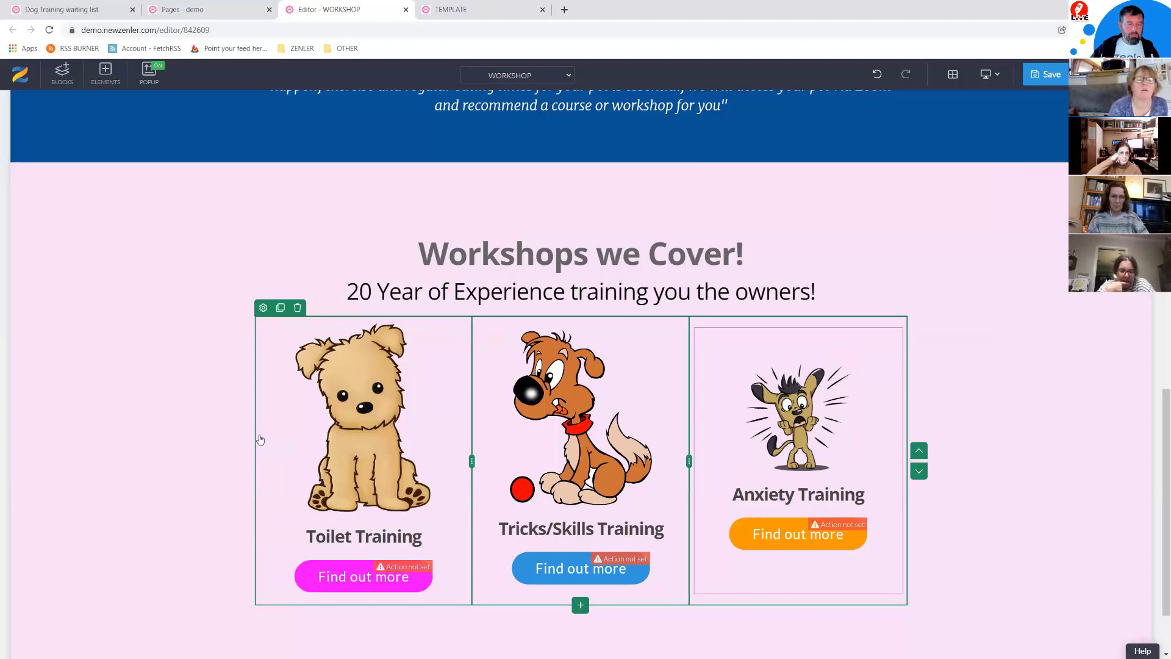
Step: Set the dog cards row's Vertical Alignment to Bottom
click(263, 308)
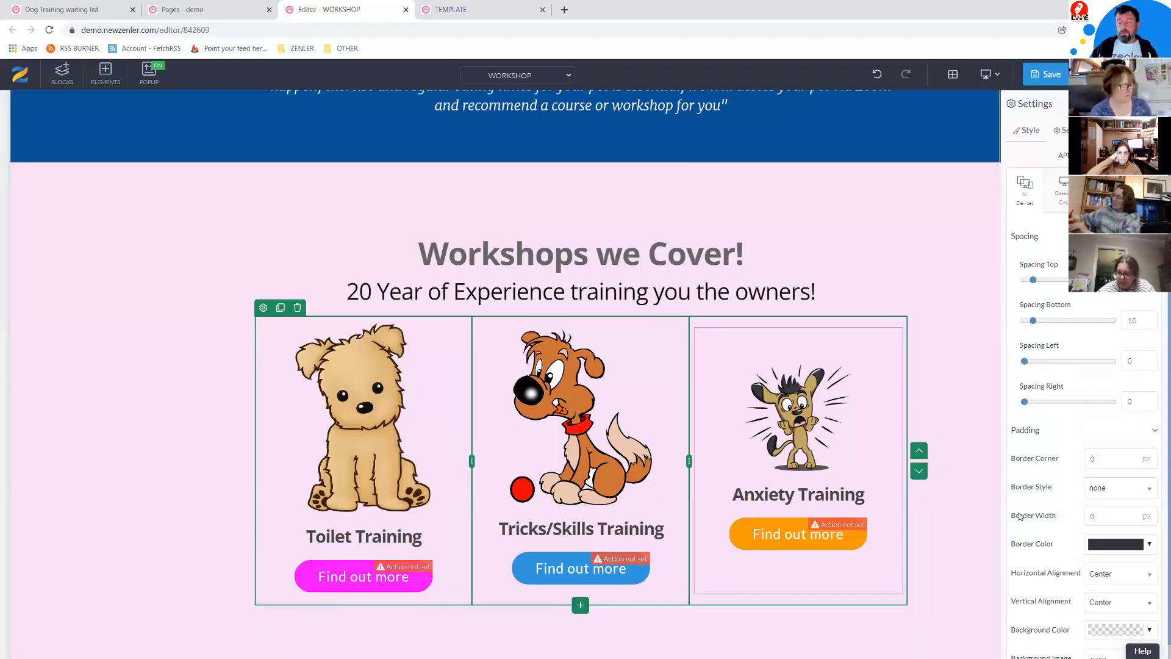
scroll(1057, 495, down, 1)
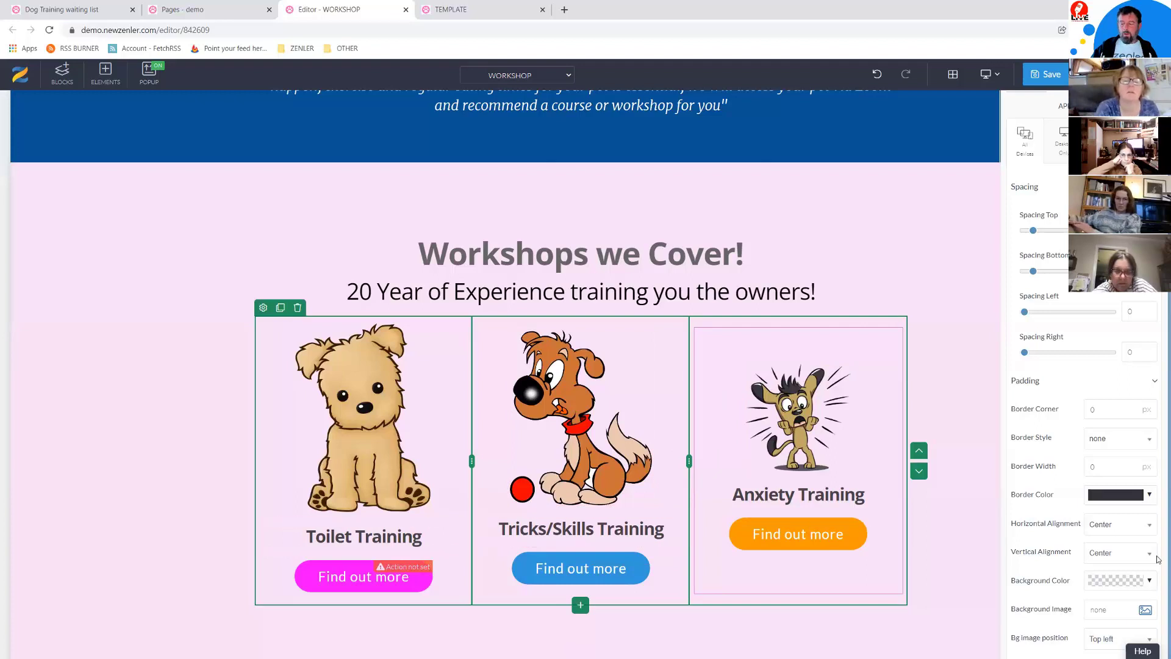
click(1118, 560)
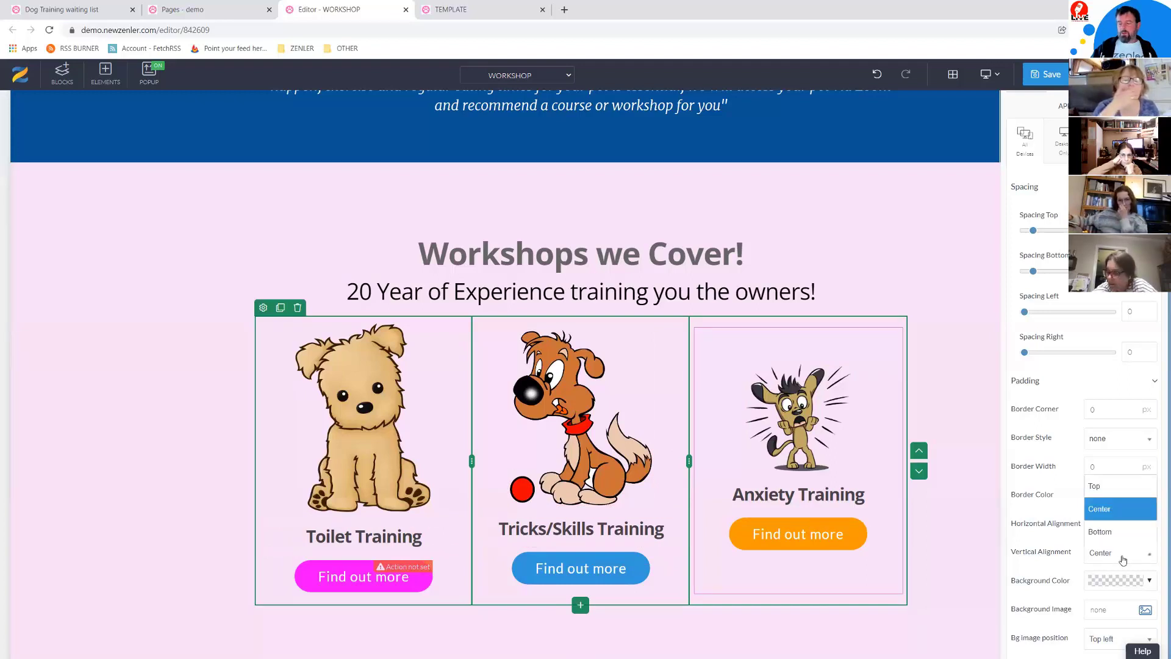
click(1099, 532)
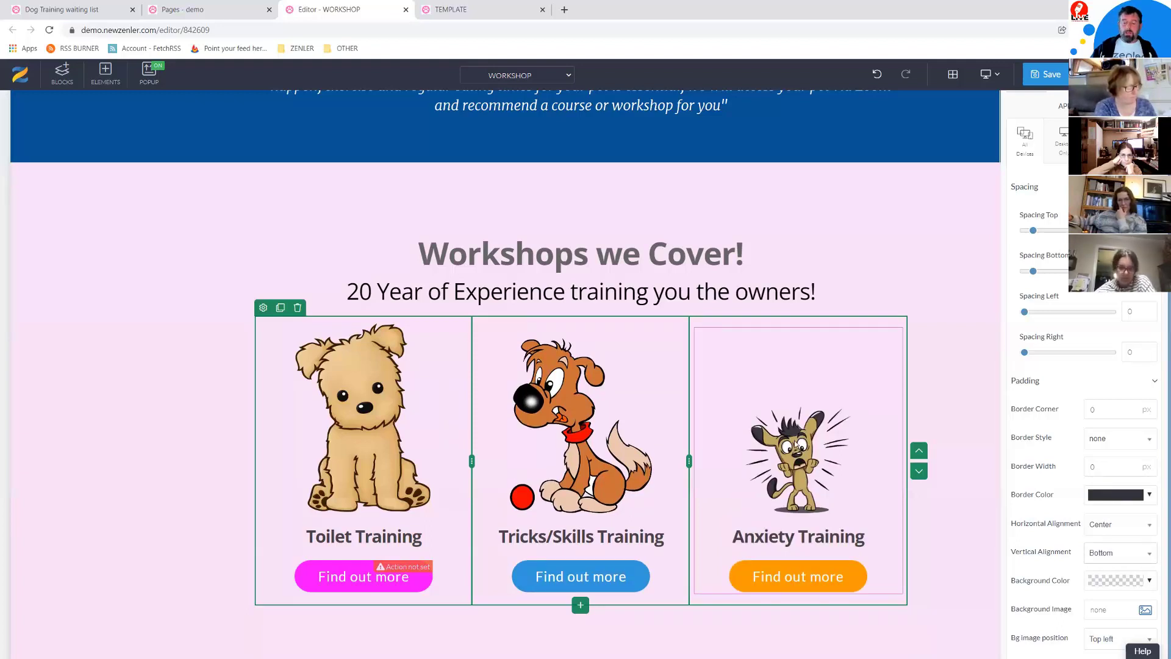
click(794, 443)
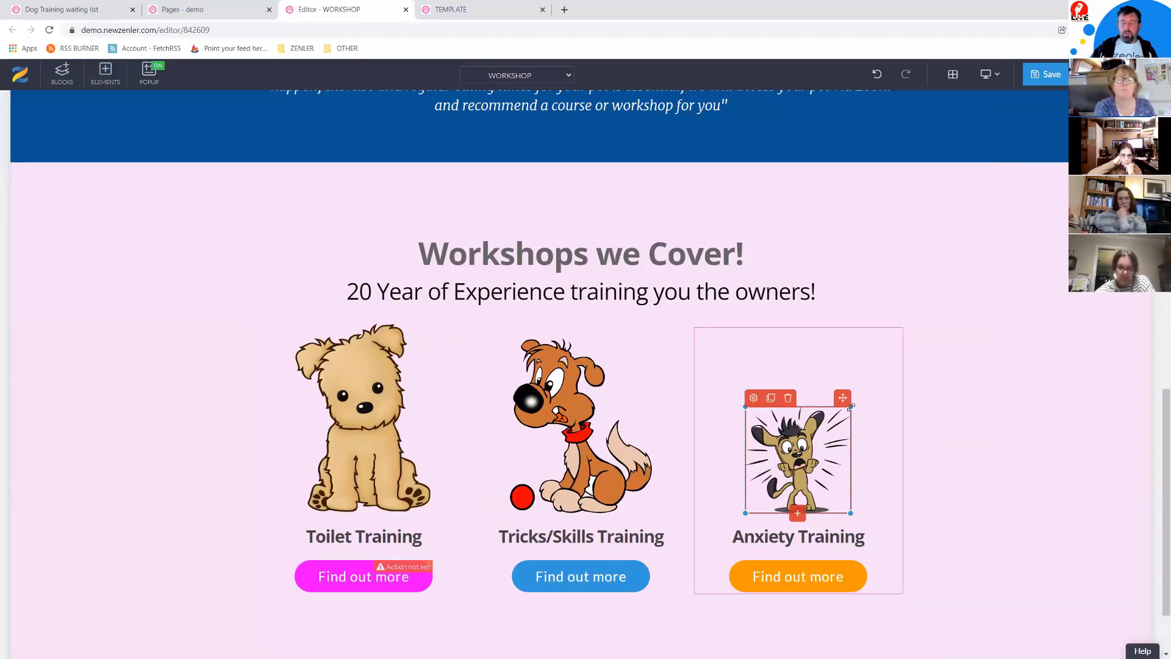
Step: Enlarge the Anxiety Training image to about 283 px wide and cut section padding to 53px top, 85px bottom
drag(866, 386, 889, 360)
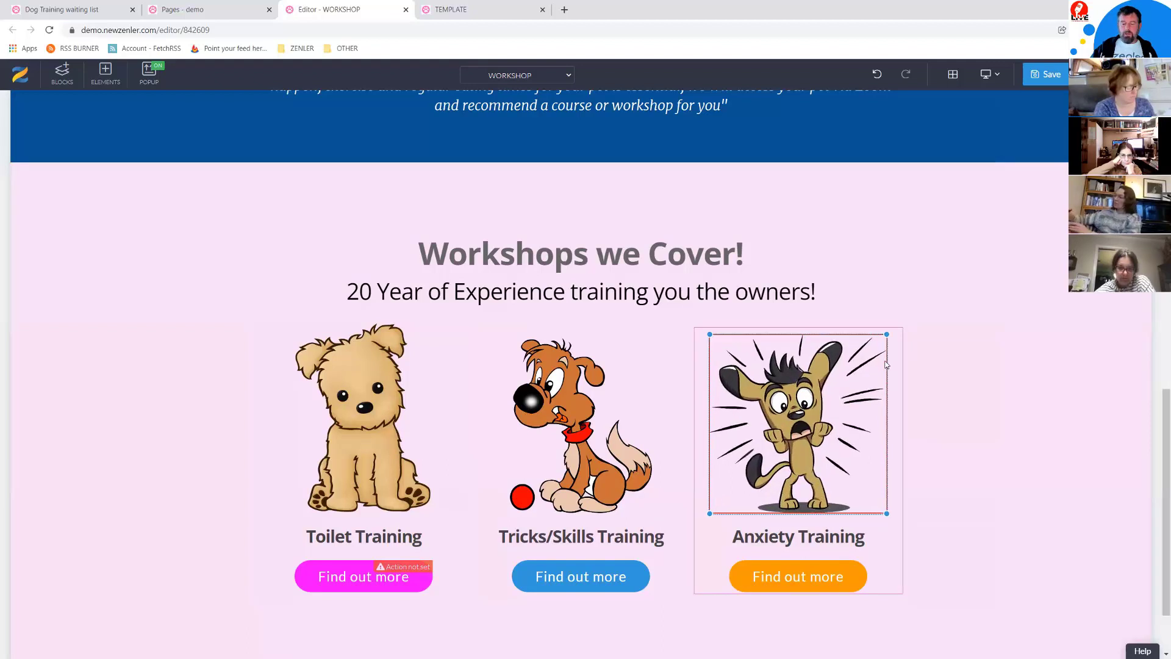
click(1003, 449)
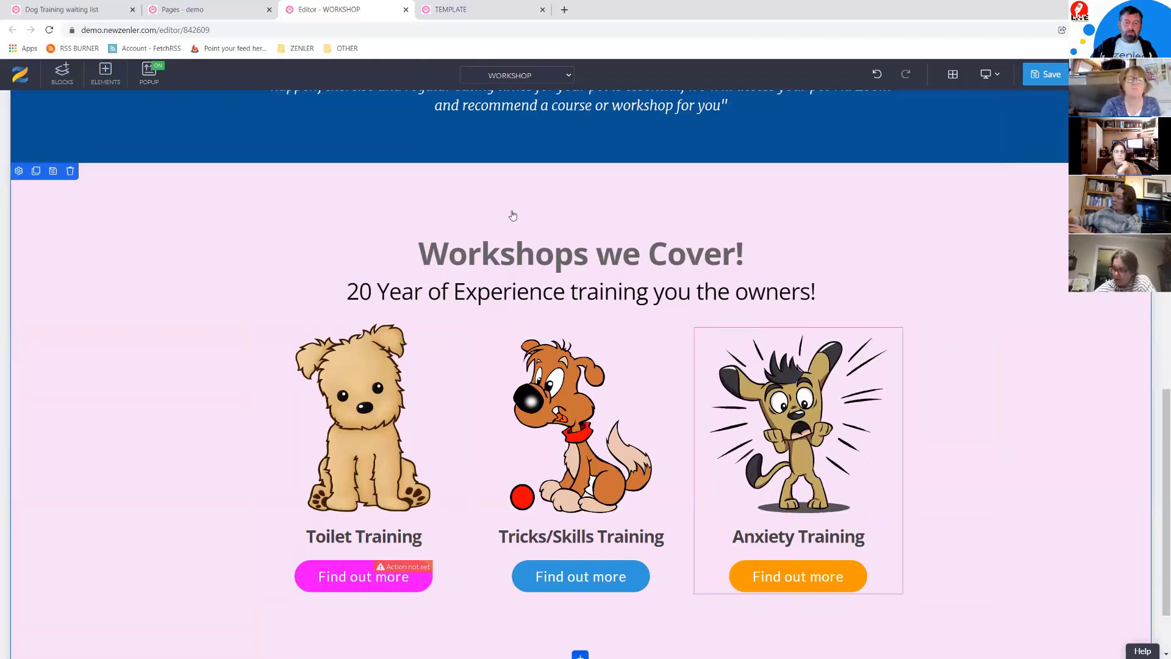
drag(282, 209, 280, 185)
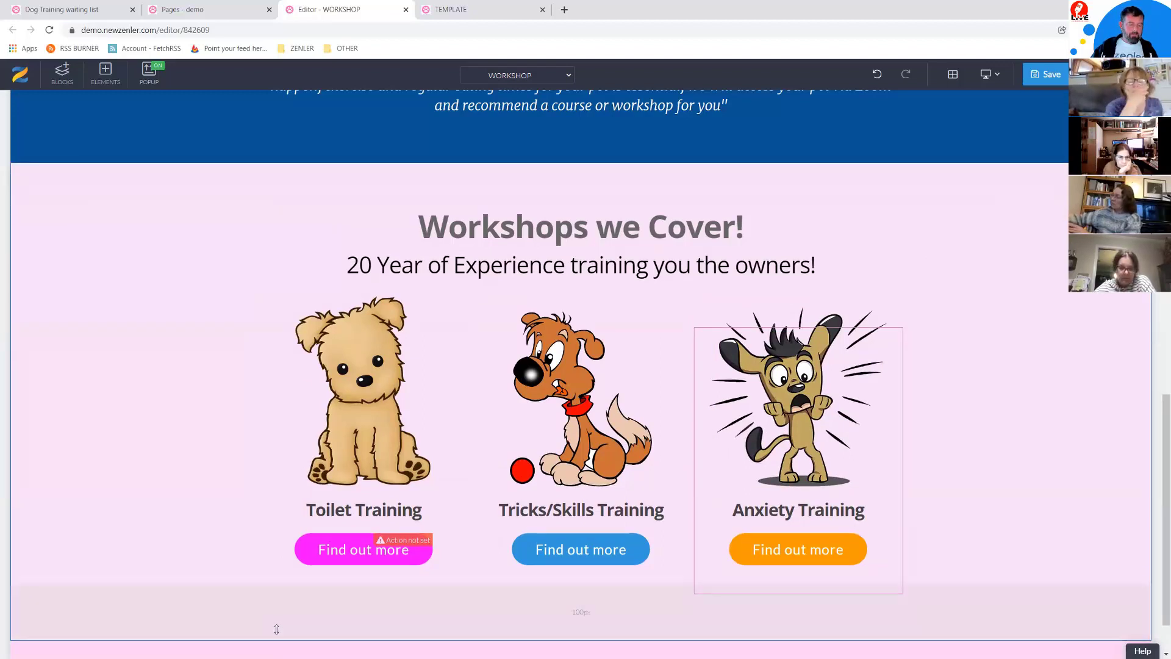
drag(275, 621, 278, 615)
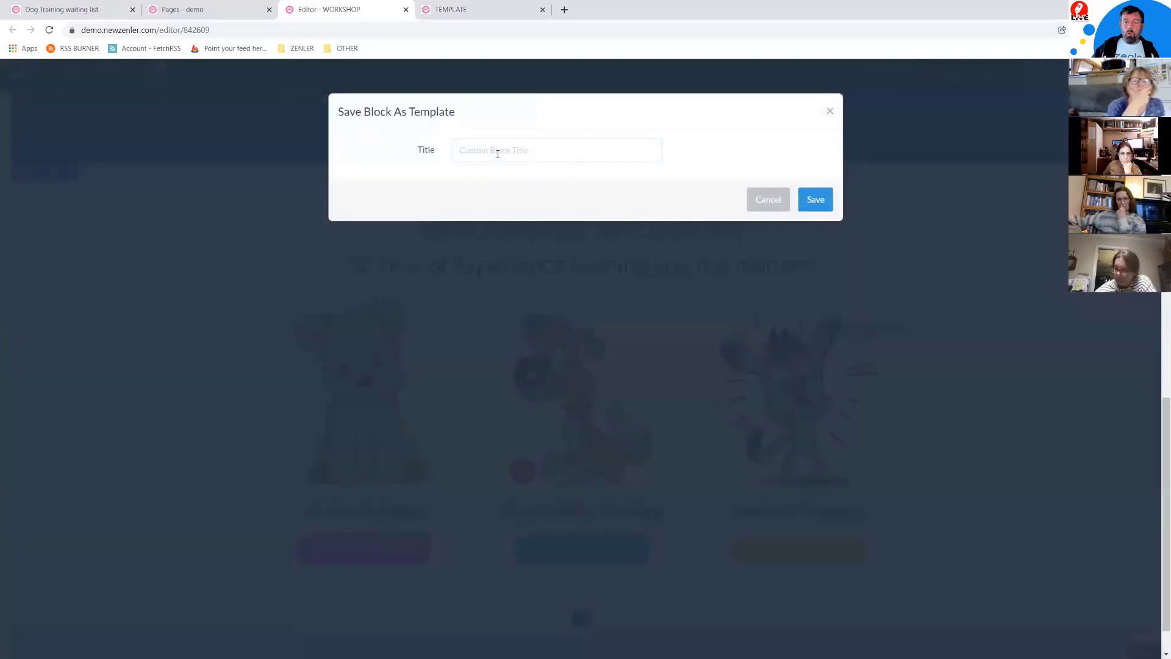
Step: Save the section as block template 'WORKSHOPCOVERED' and check it in the TEMPLATE preview
click(498, 153)
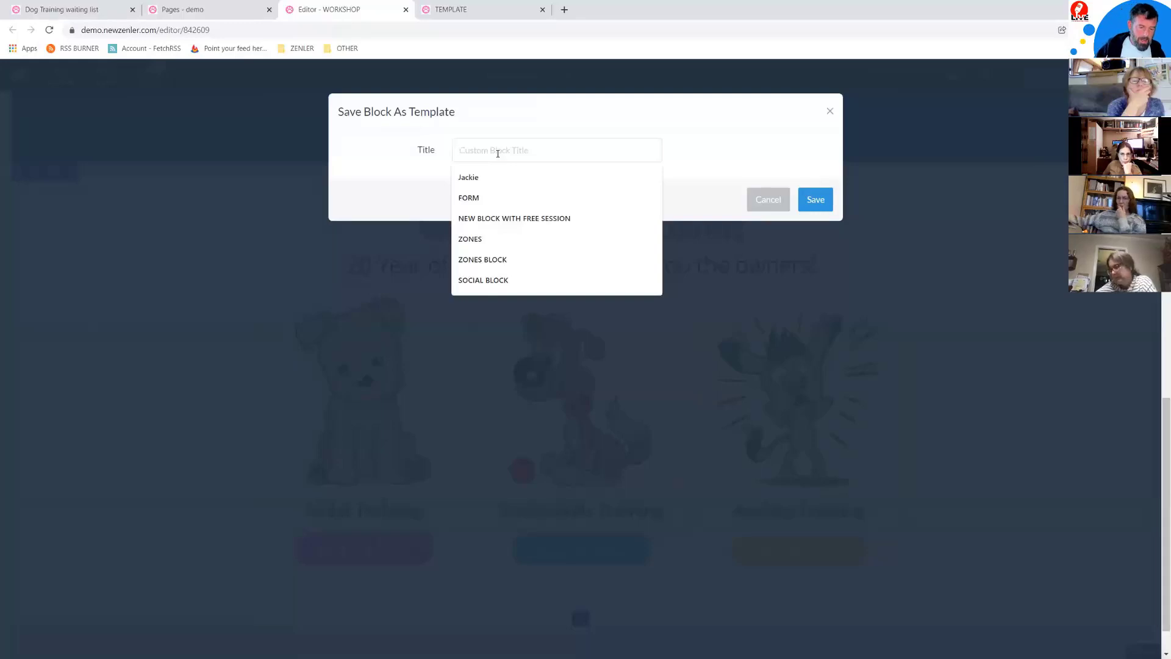
text(WORKSHOPCOMERED)
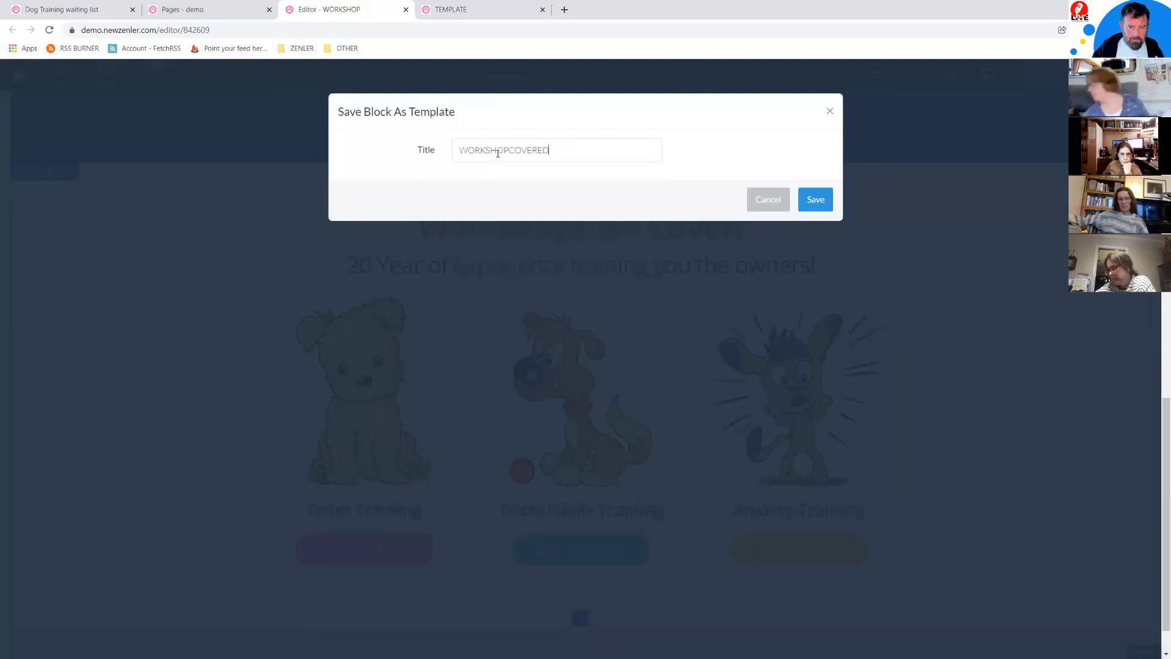
click(818, 201)
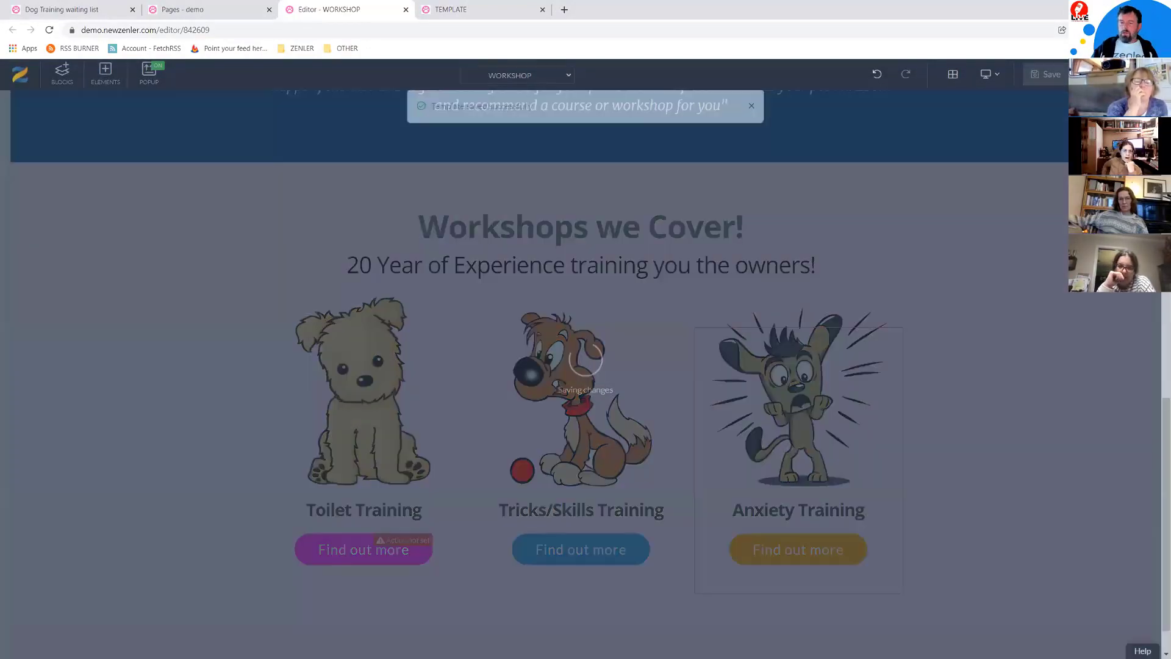
key(alt+Tab)
scroll(610, 315, down, 4)
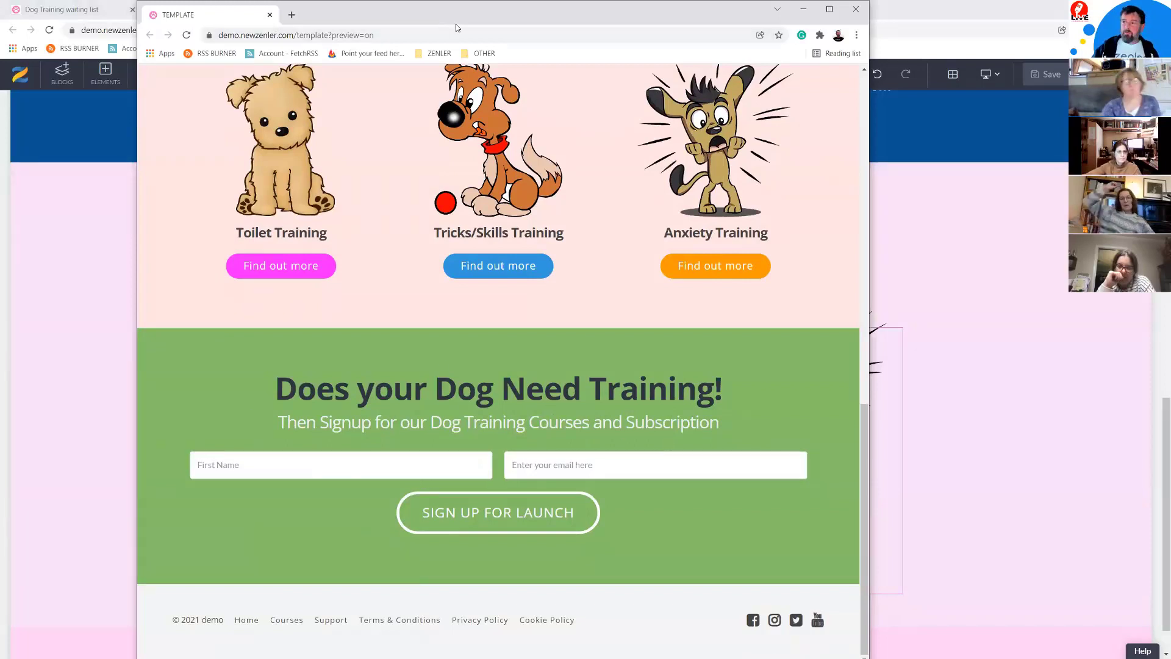
click(803, 9)
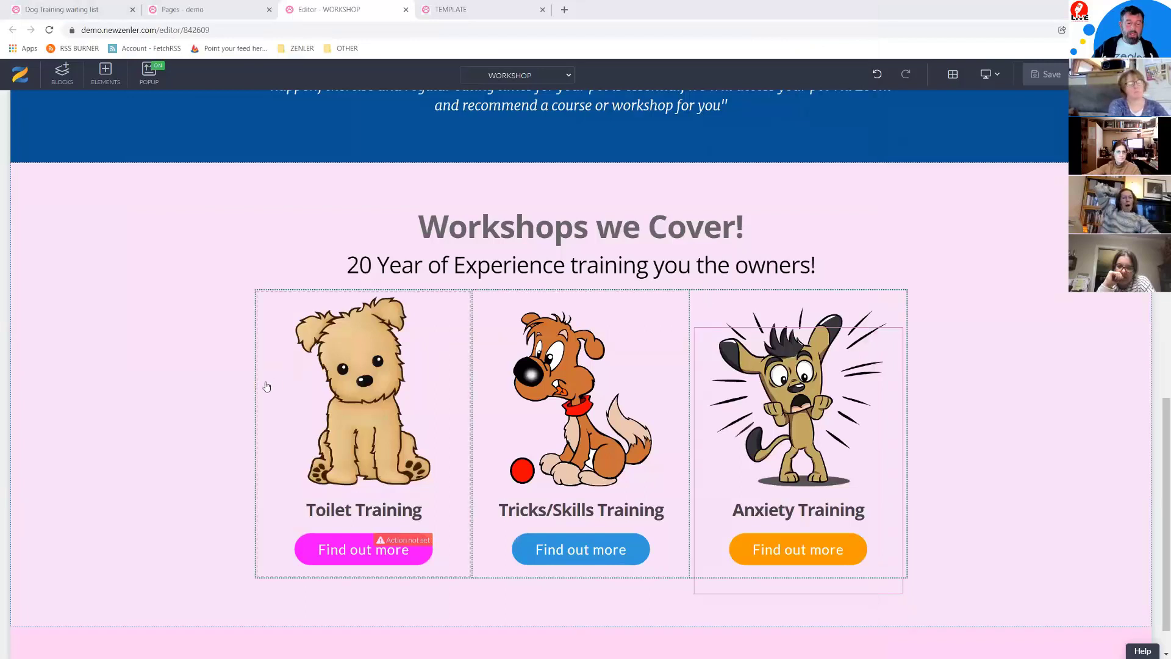
Step: Place an Empty block below the Workshops we Cover! section and give it a 100% row
scroll(183, 293, down, 1)
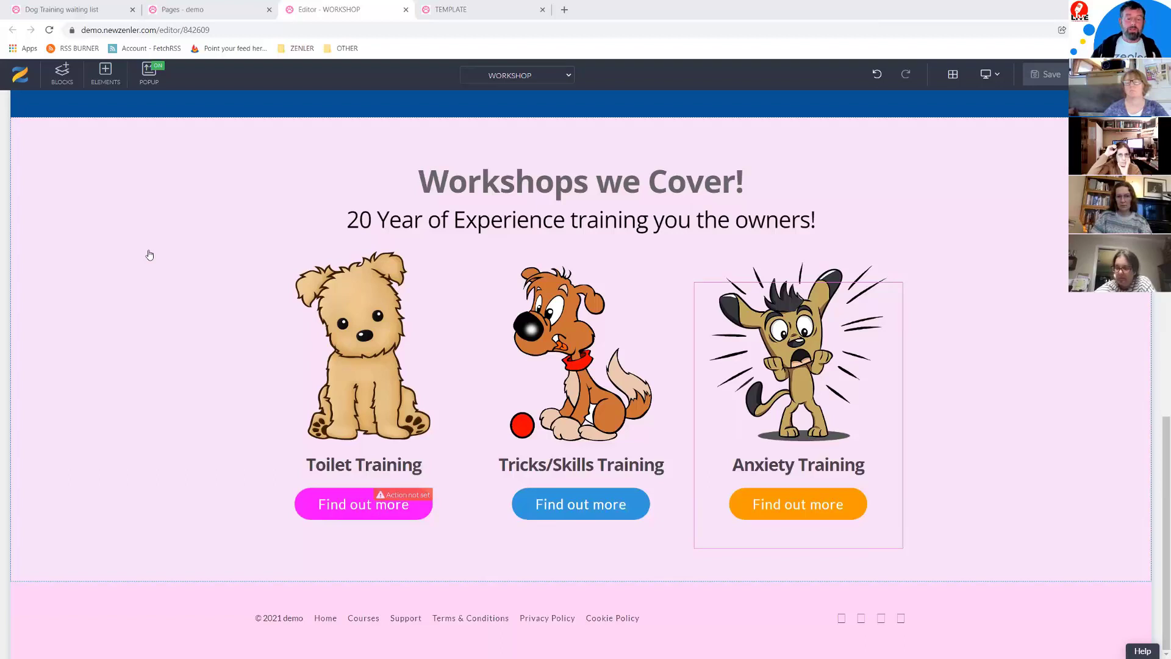
click(63, 75)
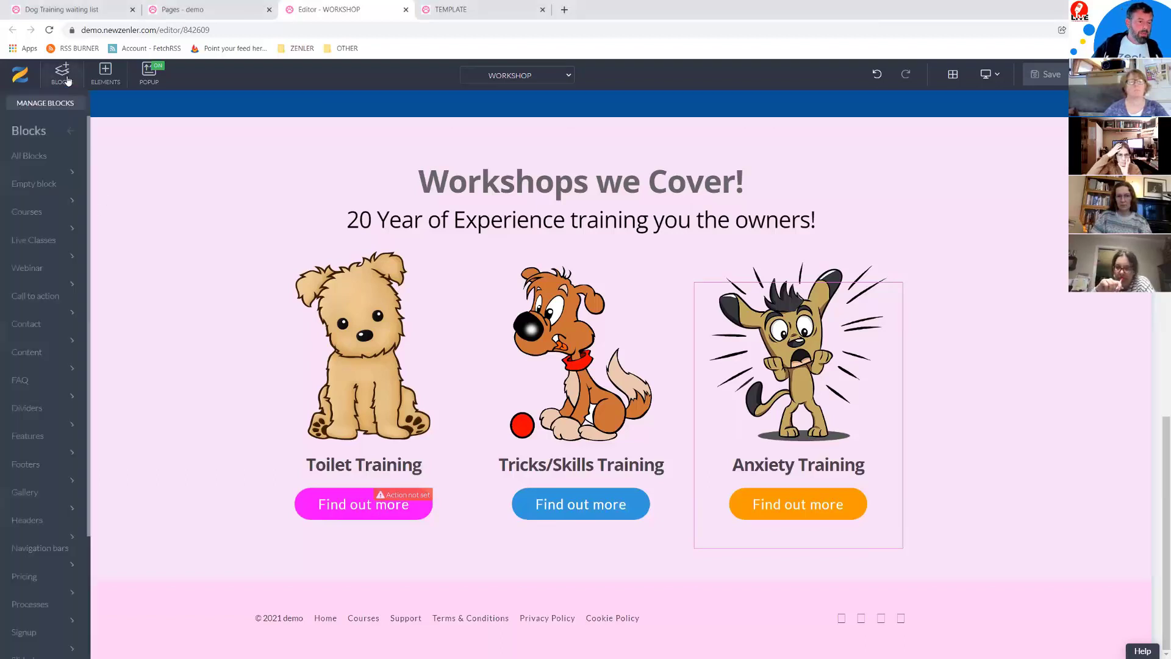
click(46, 191)
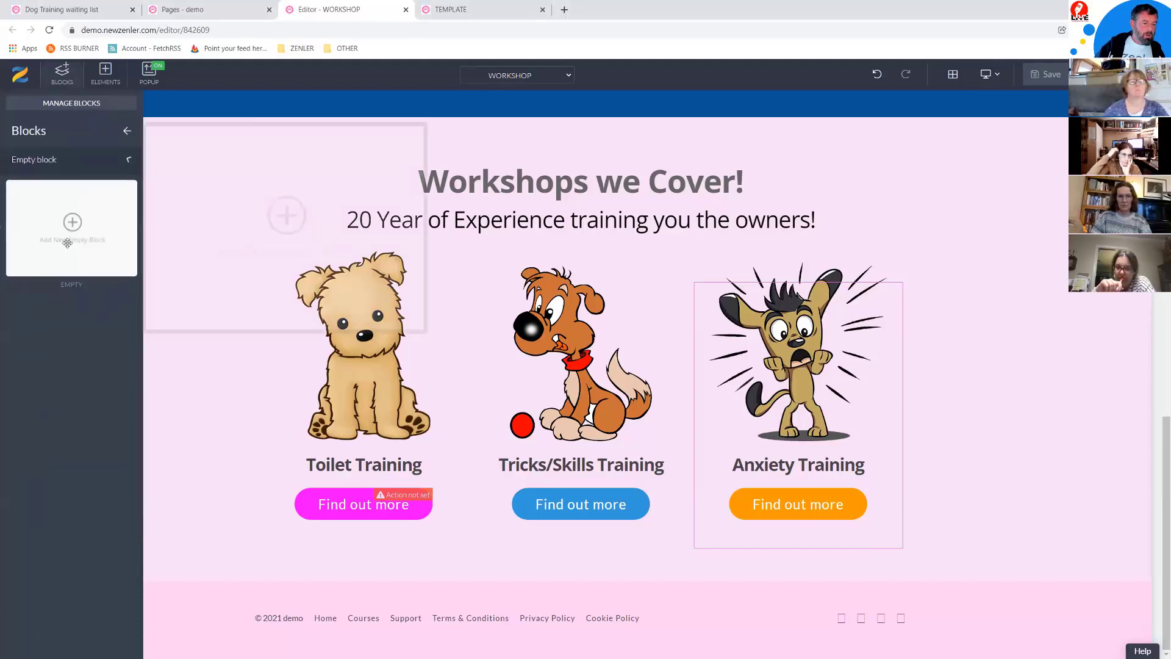
drag(67, 232, 397, 619)
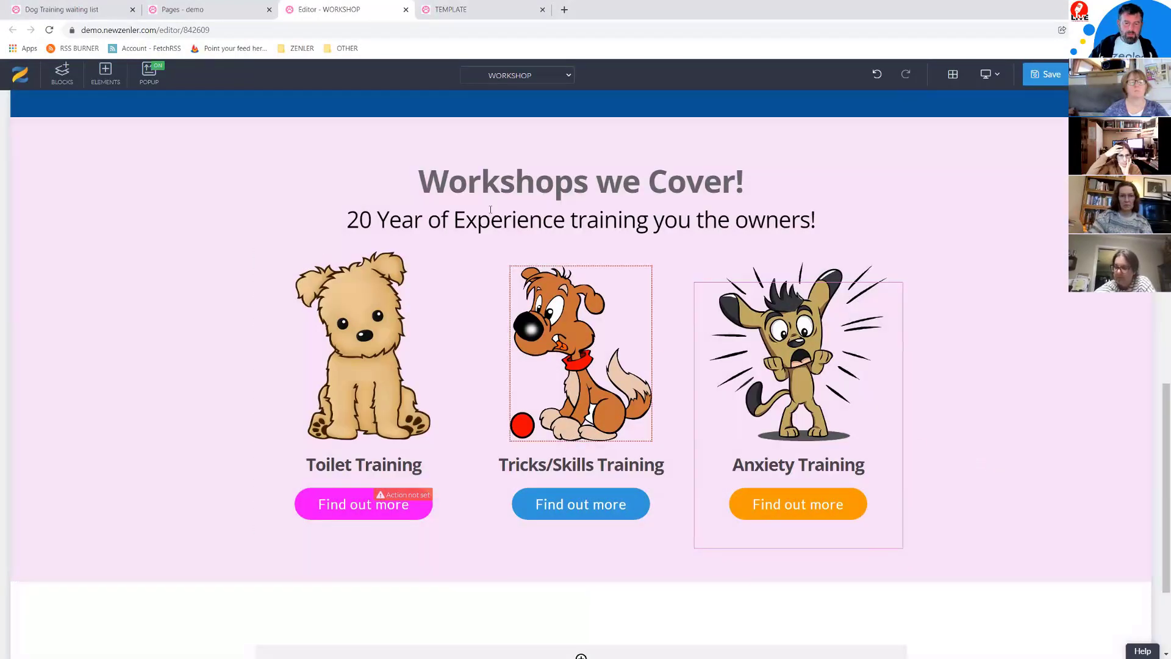
scroll(630, 565, down, 3)
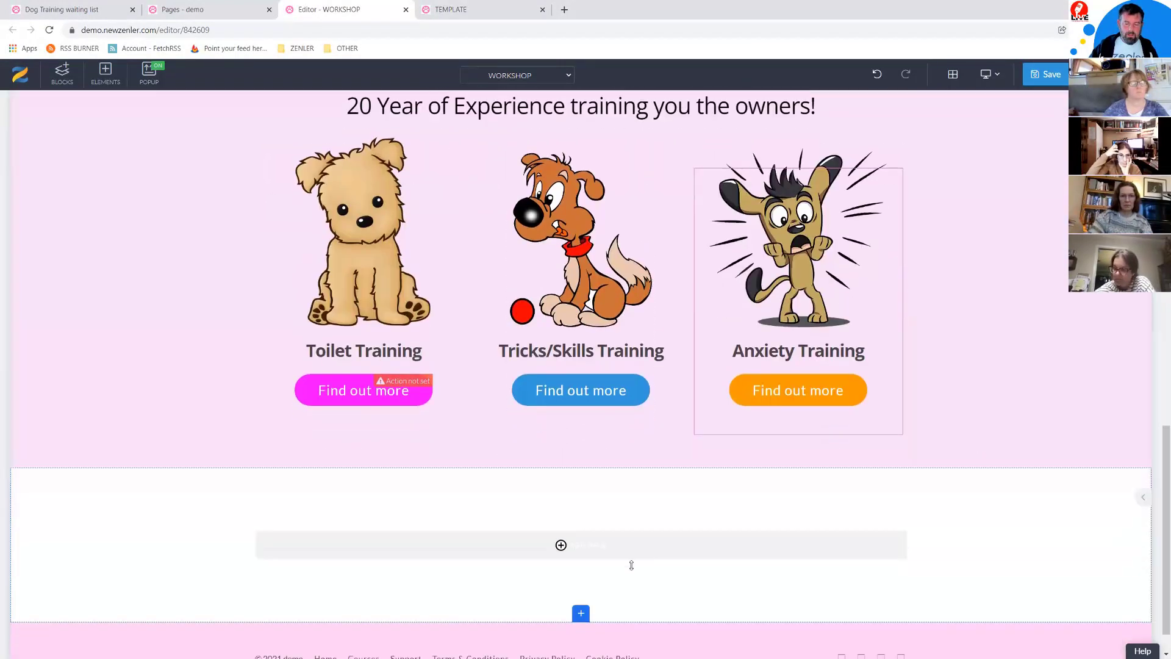
click(591, 508)
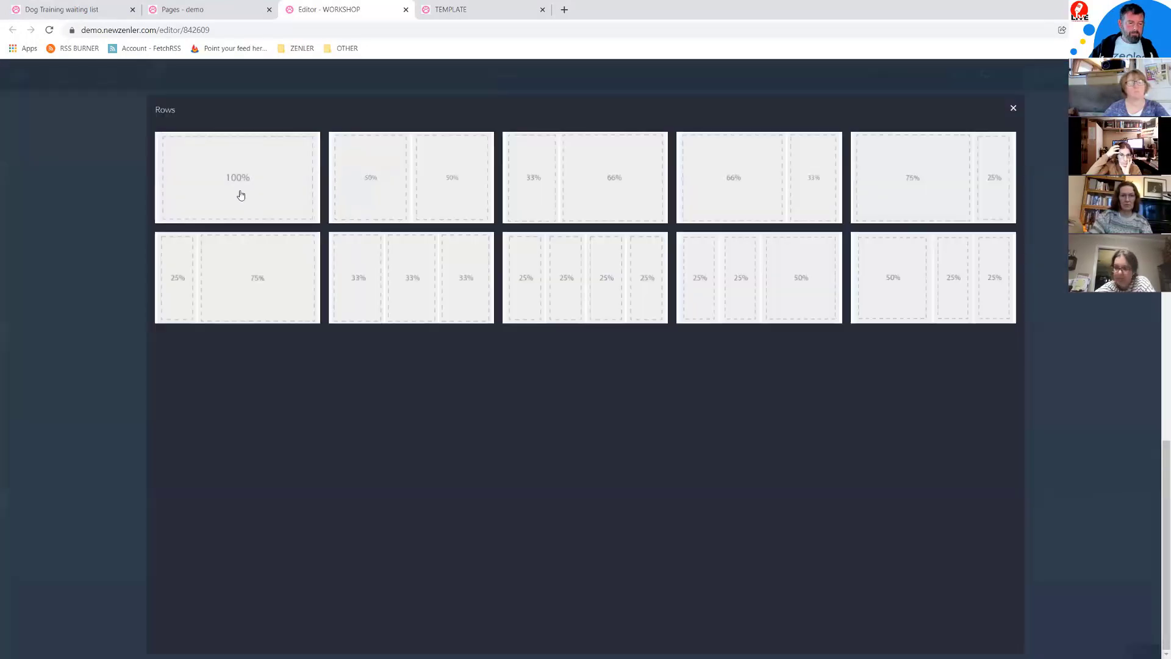
click(541, 317)
scroll(610, 427, up, 3)
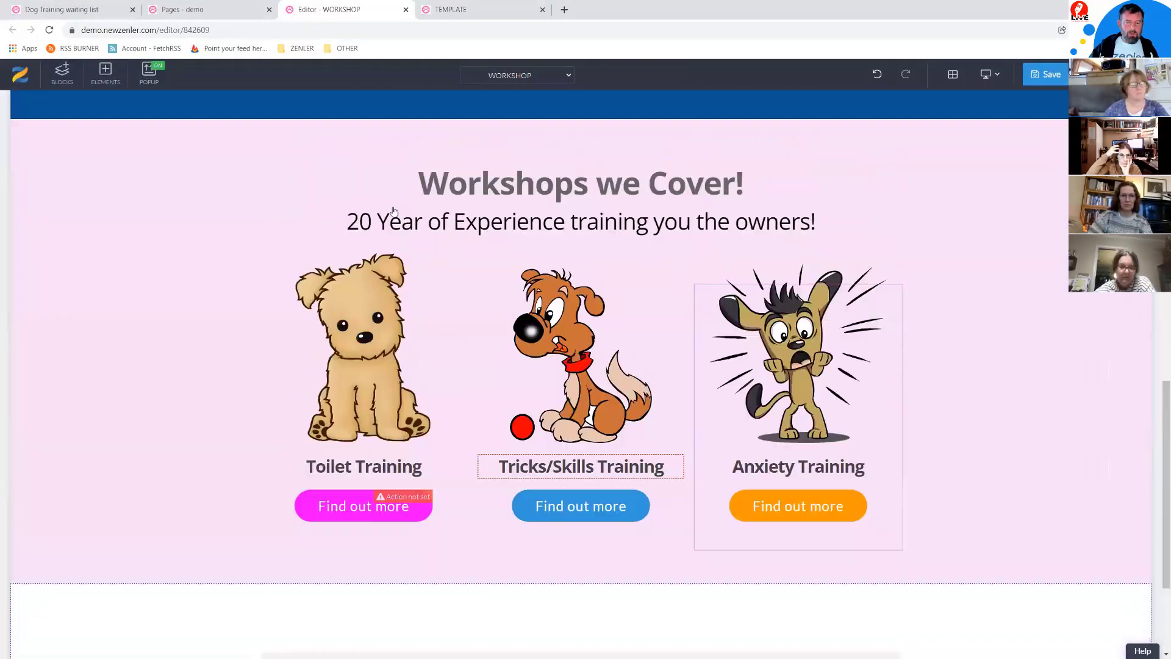
Step: Duplicate the Workshops we Cover! heading and drag the copy toward the lower section
click(460, 207)
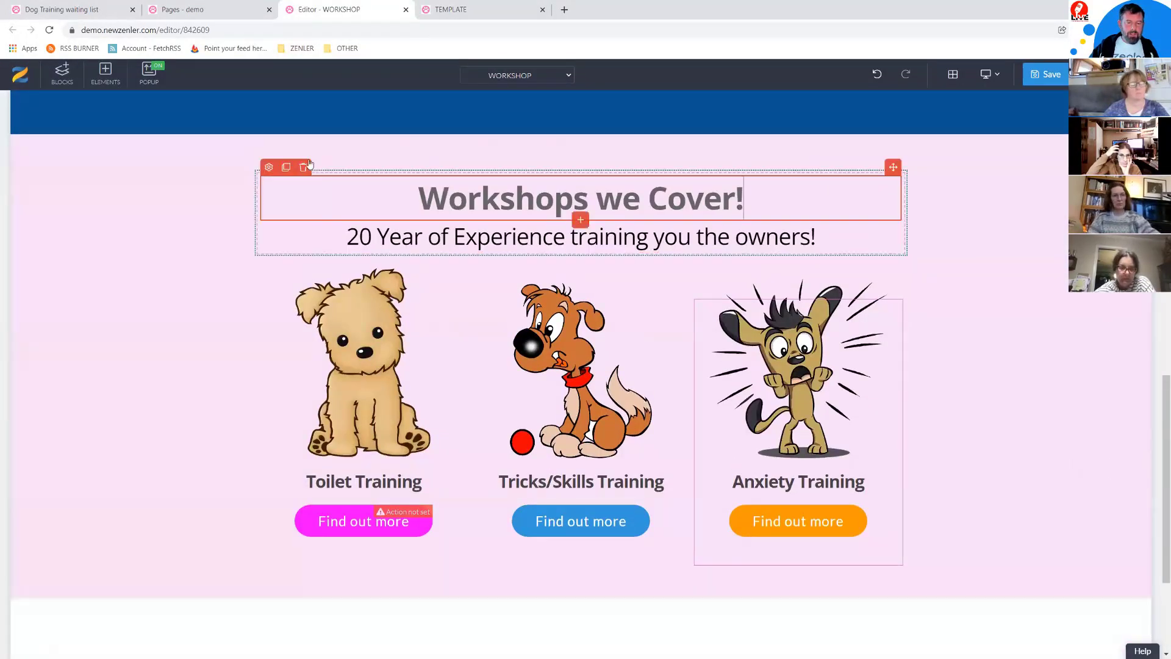
click(286, 167)
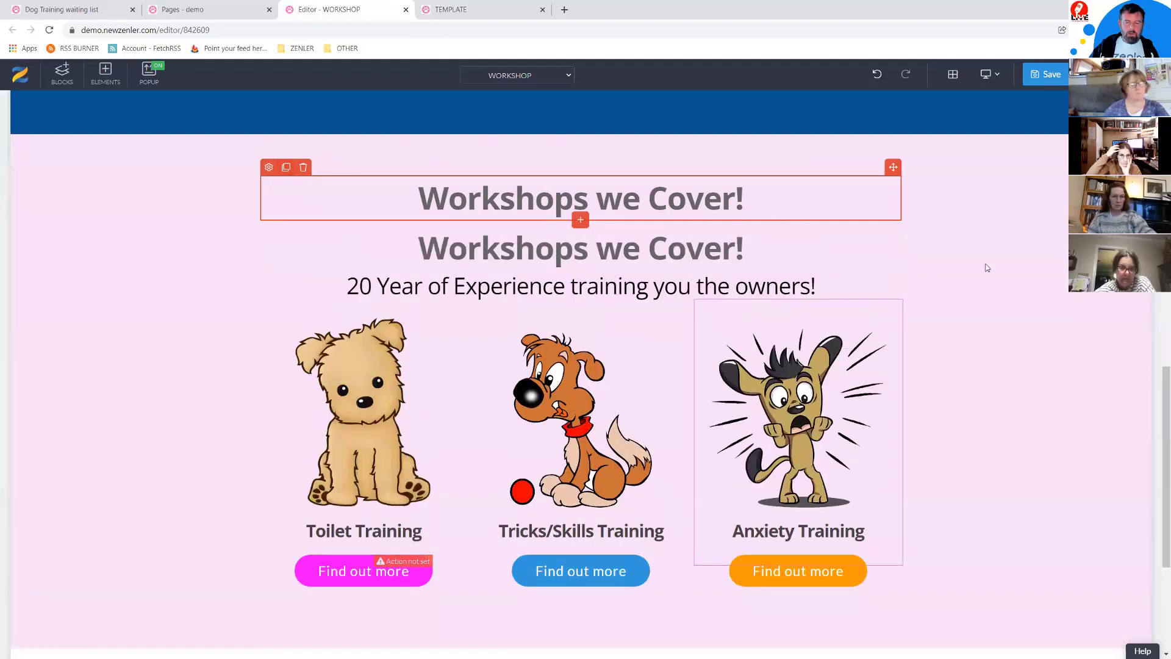
scroll(1033, 270, down, 2)
scroll(988, 201, up, 3)
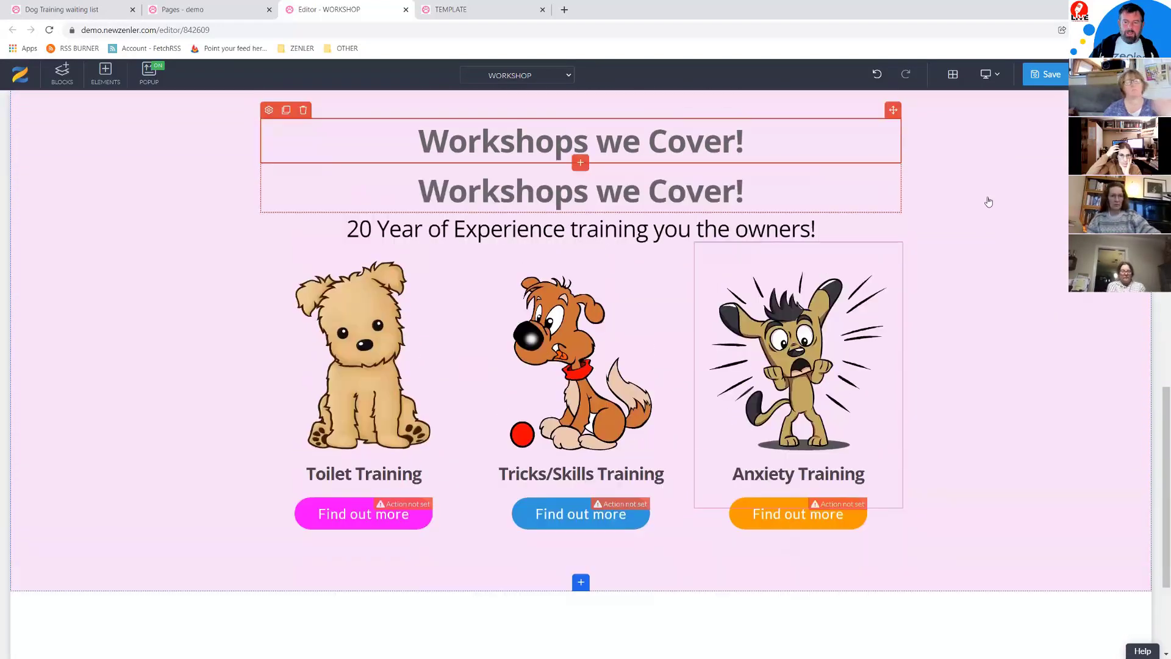
scroll(930, 304, down, 3)
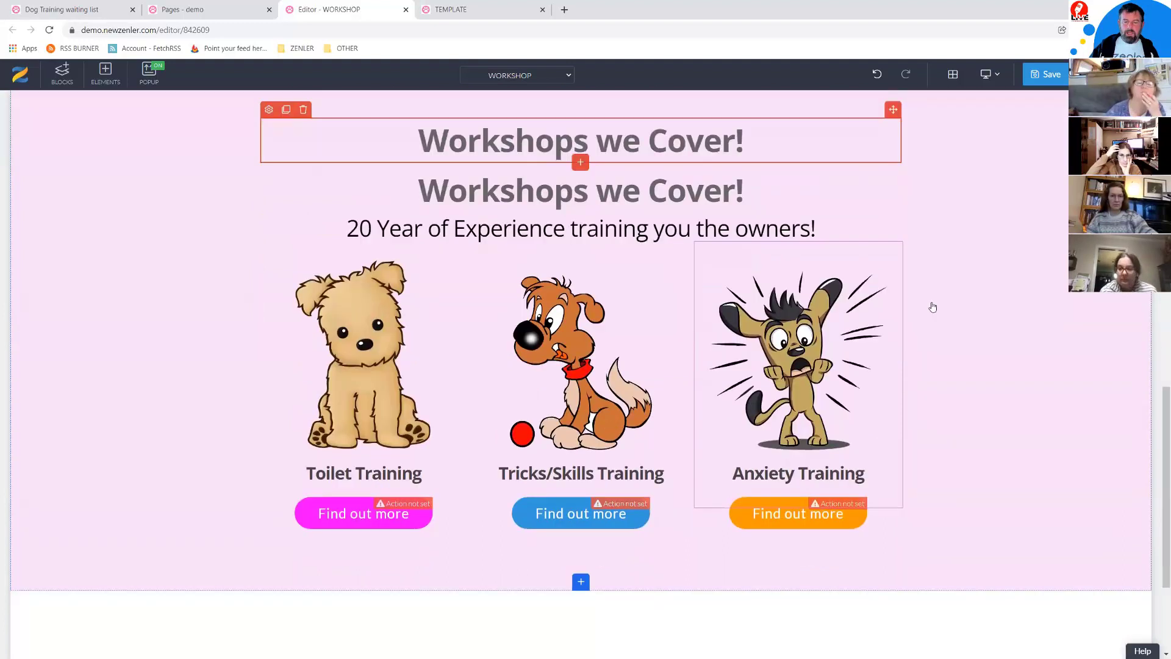
scroll(904, 269, up, 4)
scroll(904, 275, down, 5)
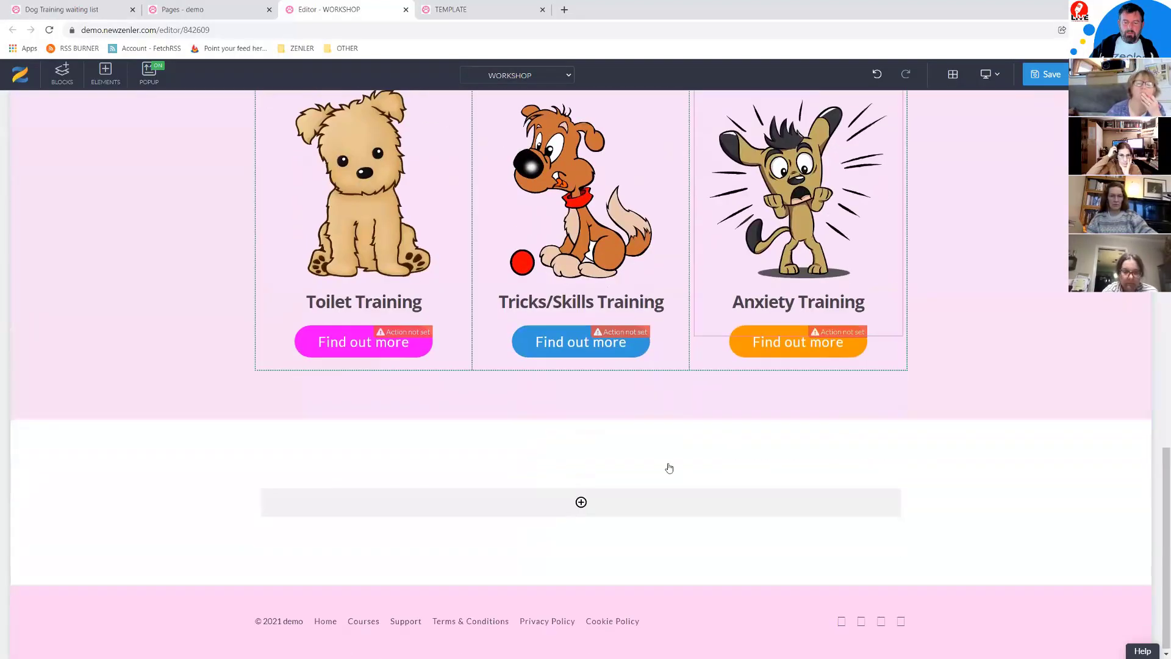
scroll(1043, 296, up, 3)
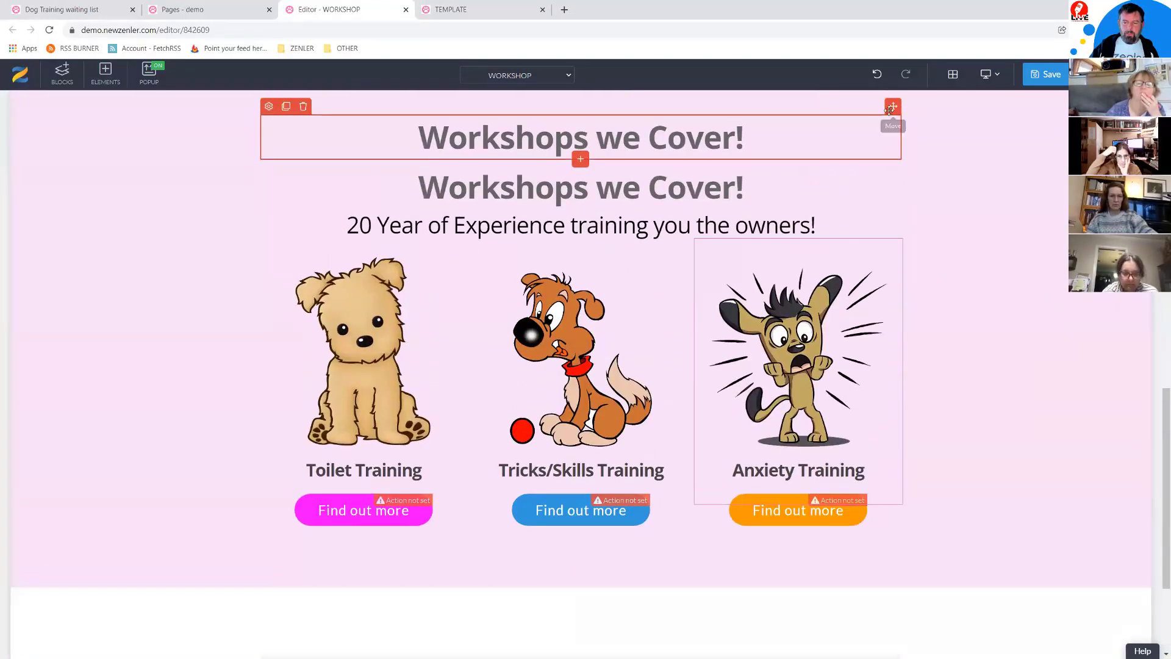
drag(893, 106, 569, 529)
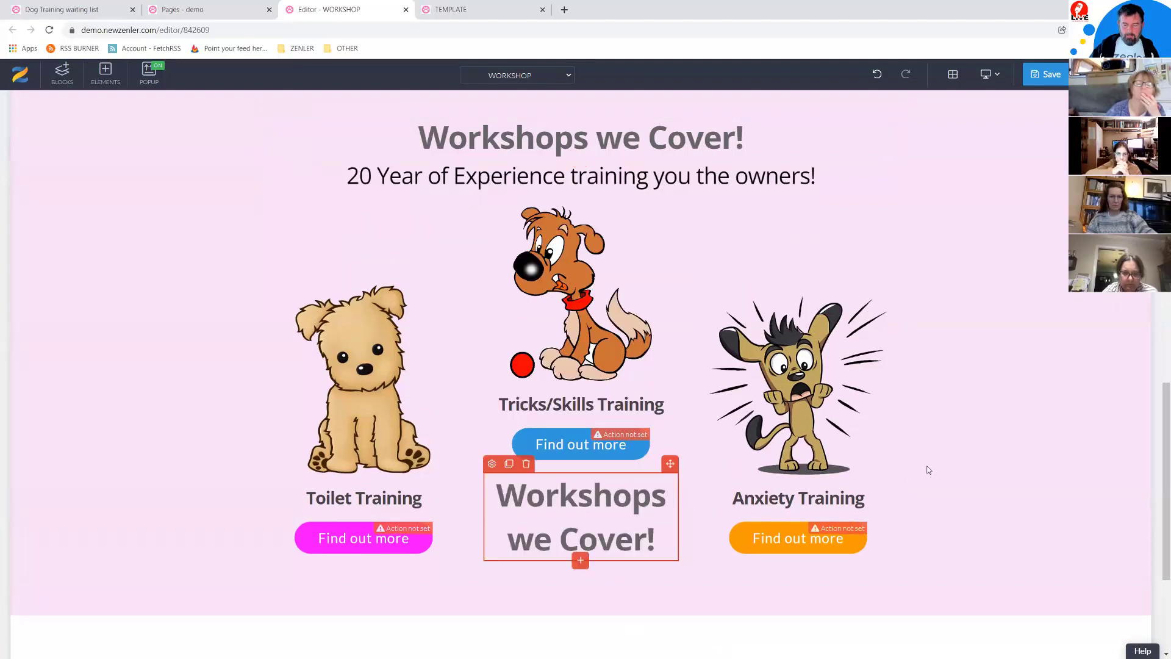
Step: Move the extra heading into the lower section and delete it
scroll(928, 470, down, 4)
drag(670, 263, 551, 495)
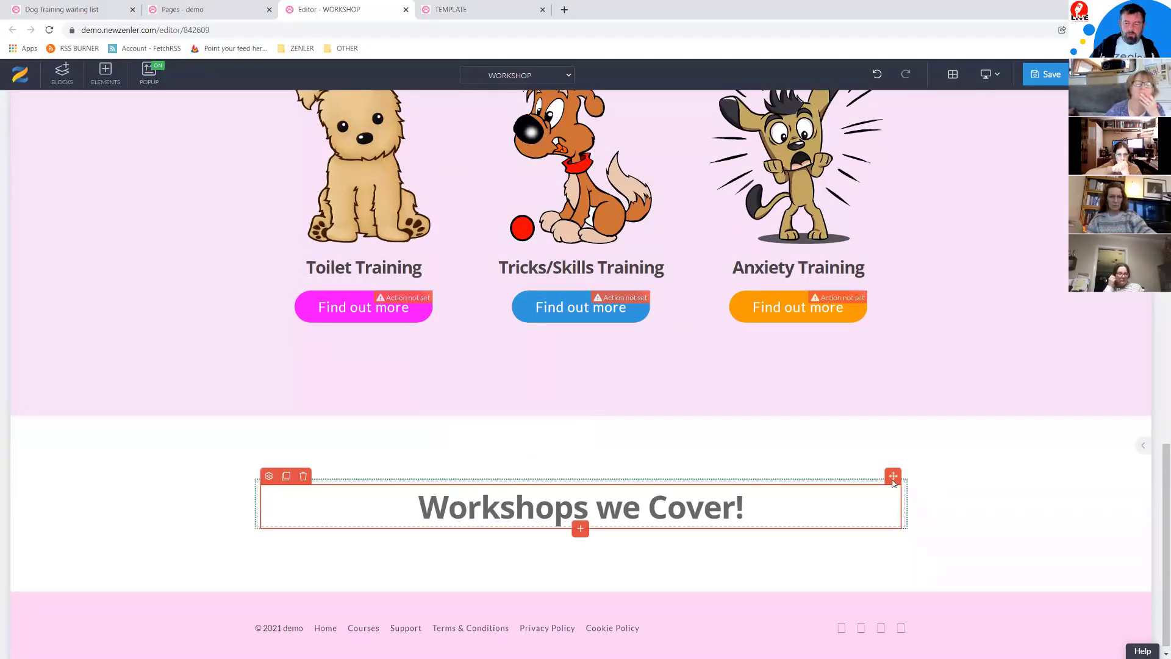
click(303, 476)
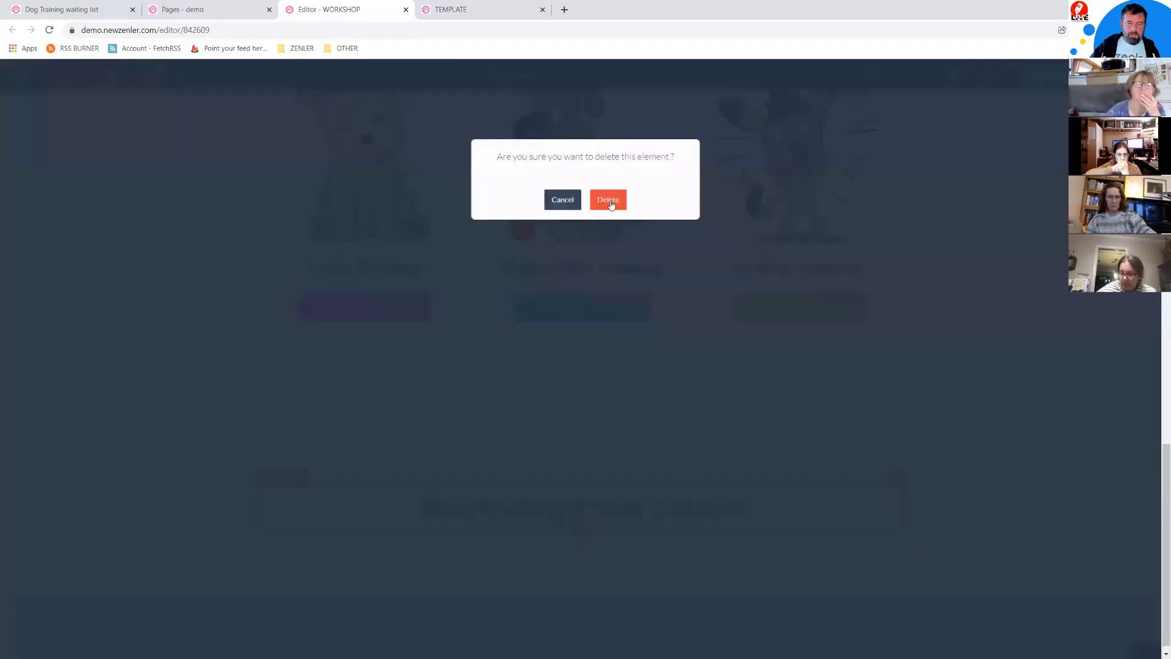
click(904, 315)
Step: Duplicate the Workshops we Cover! heading and move the copy into the empty lower section
scroll(953, 376, up, 5)
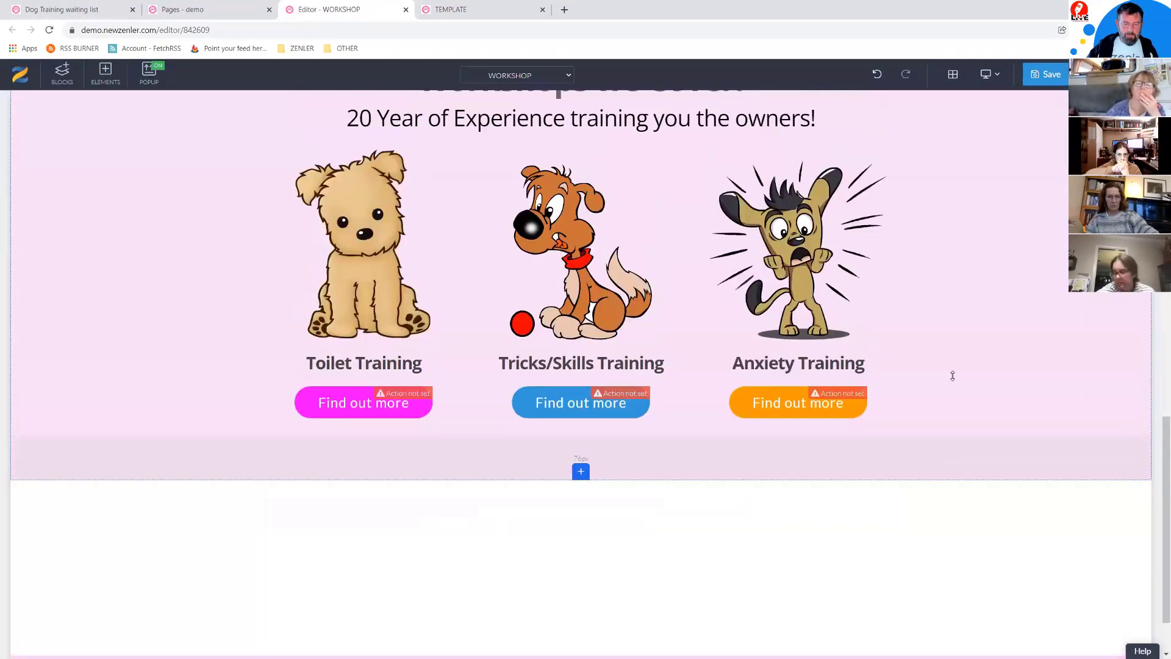
scroll(547, 292, up, 1)
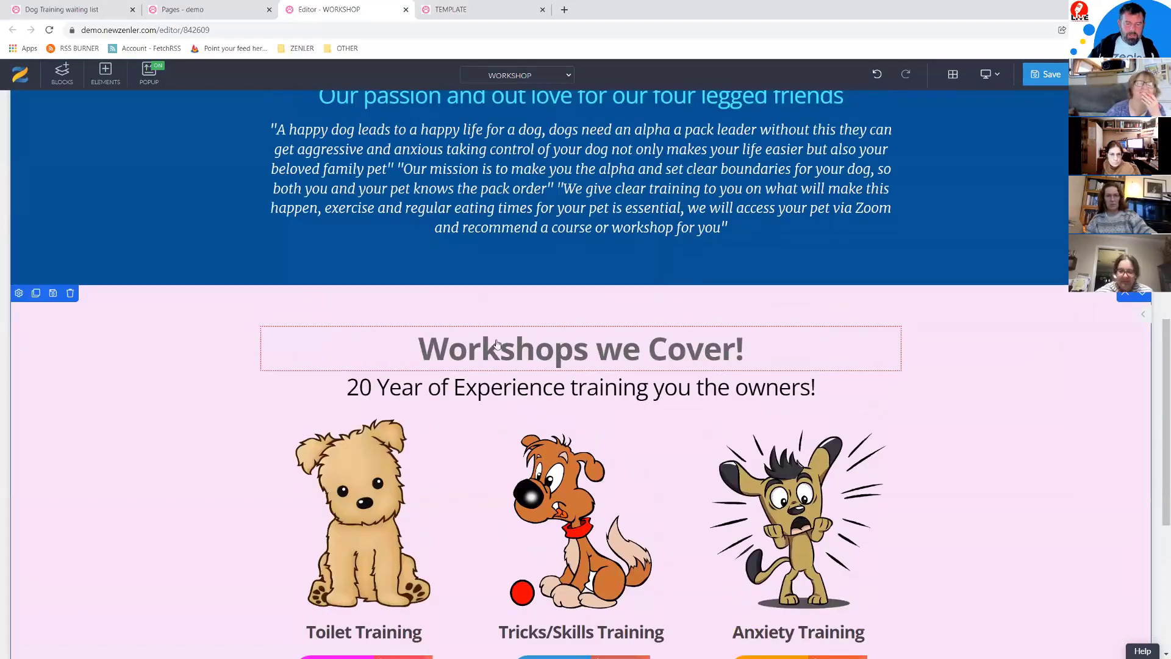
click(348, 335)
click(286, 317)
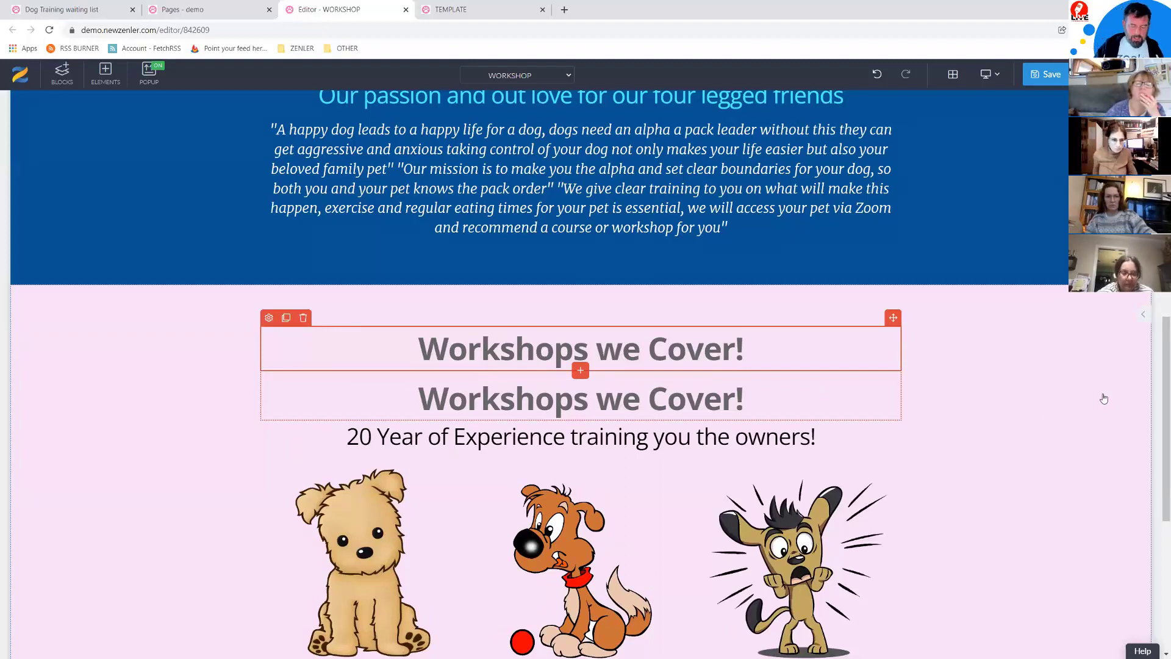
key(ctrl+minus)
key(ctrl+minus)
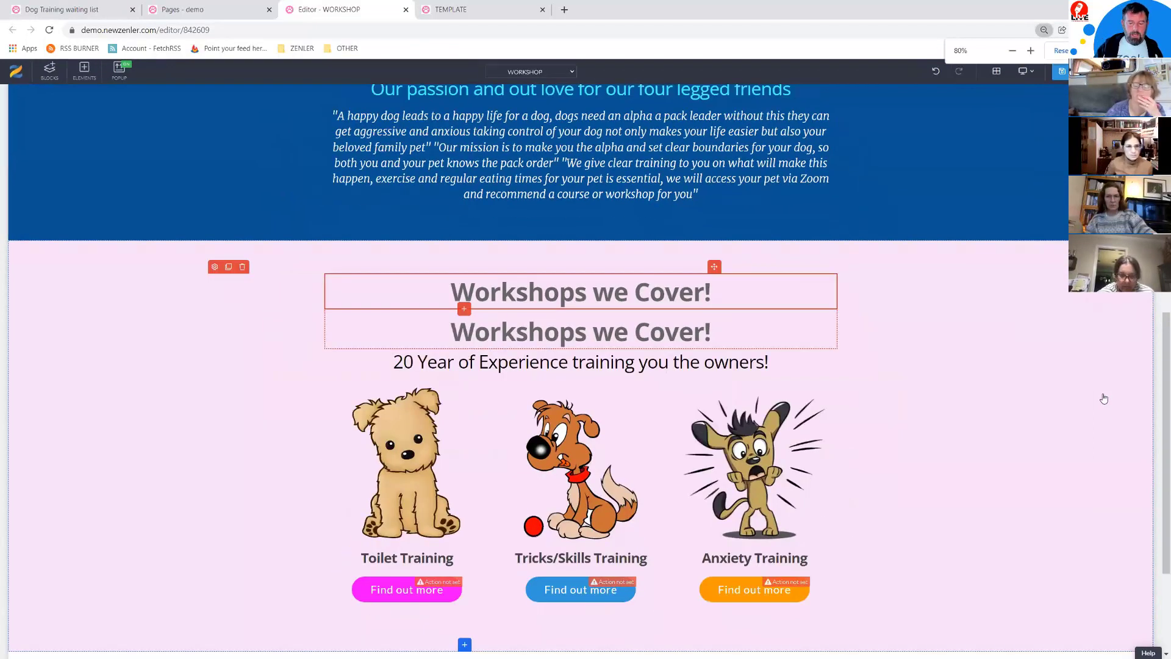
key(ctrl+minus)
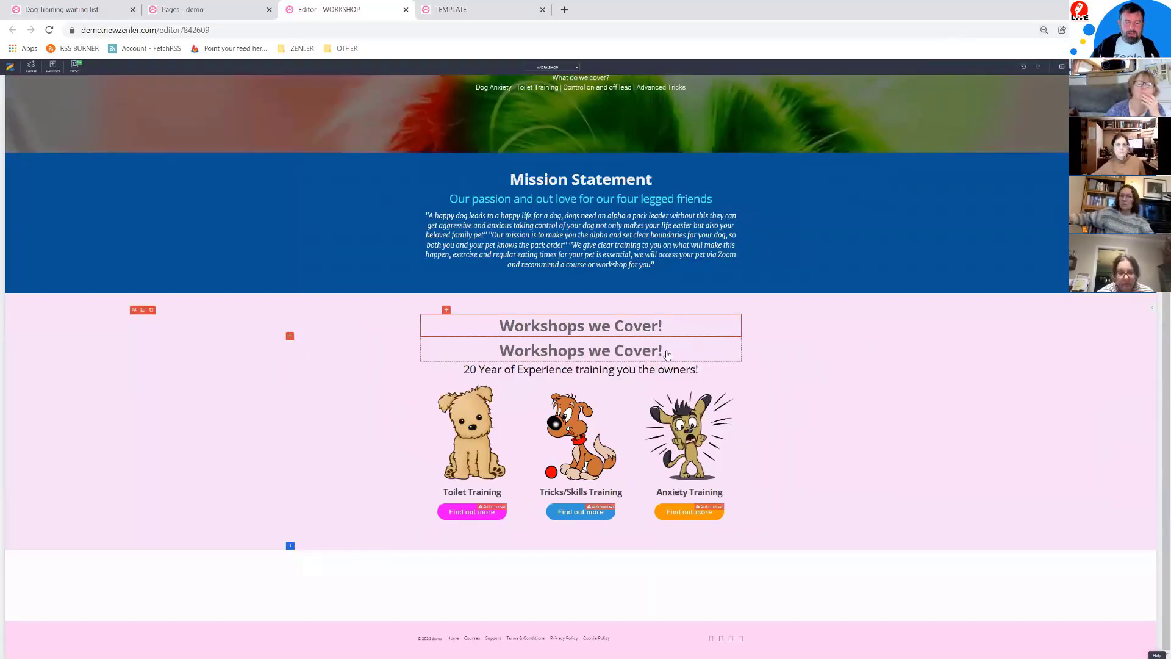
click(659, 325)
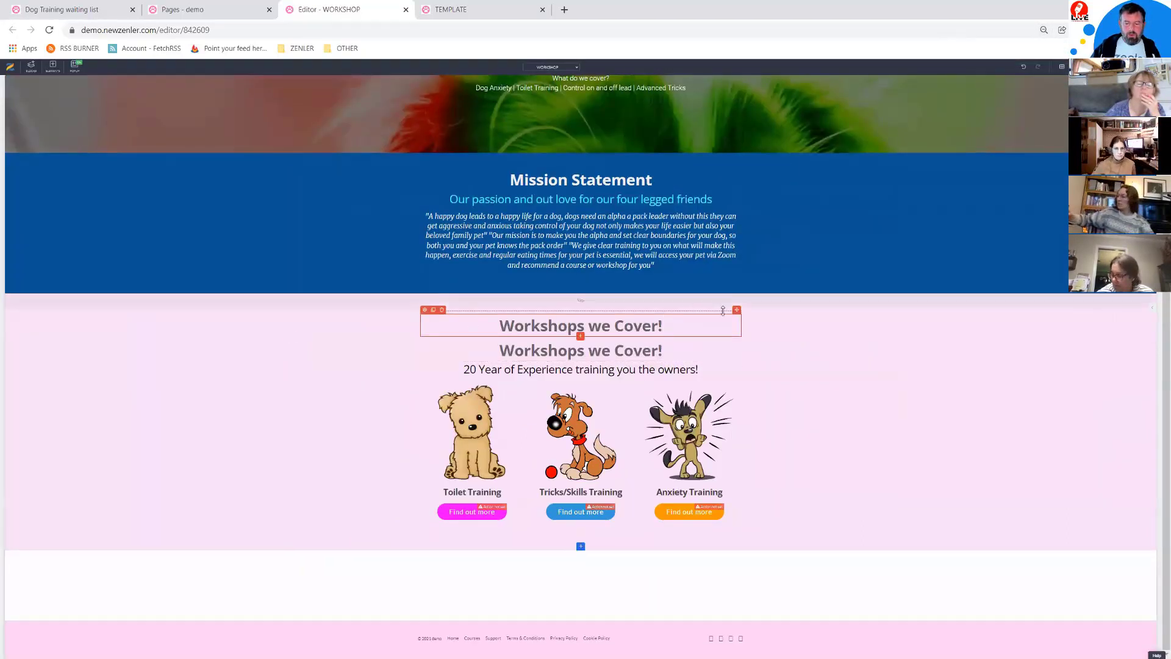
drag(737, 311, 573, 592)
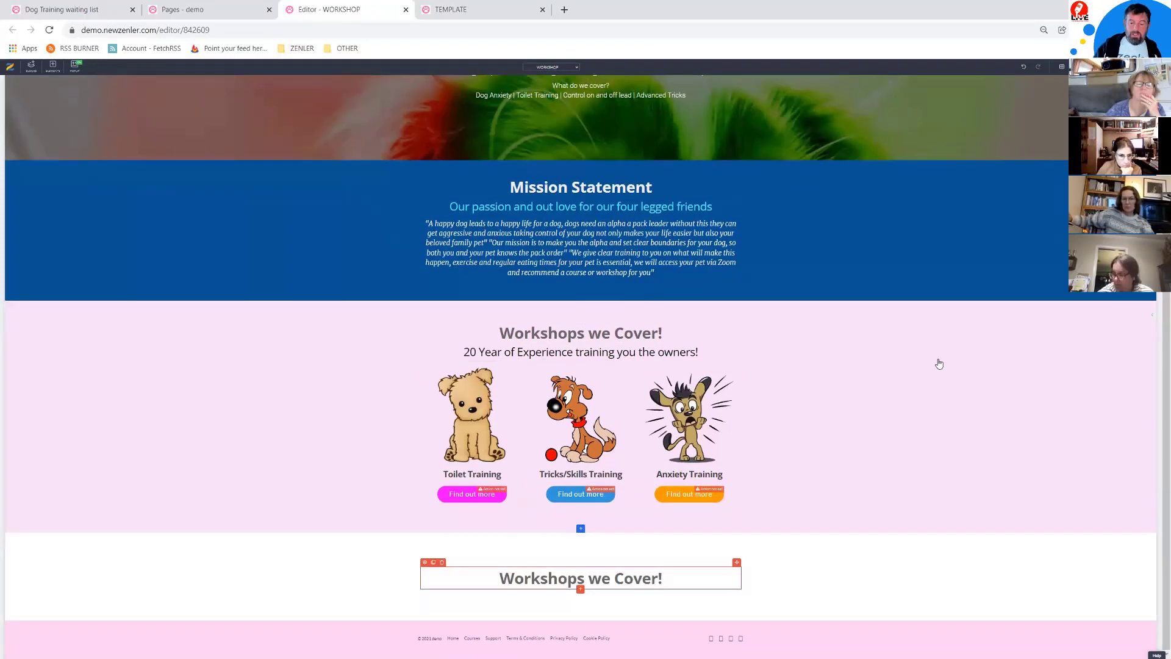
Step: Replace the copied heading's text with 'Does your Dog Need Training!'
key(ctrl+0)
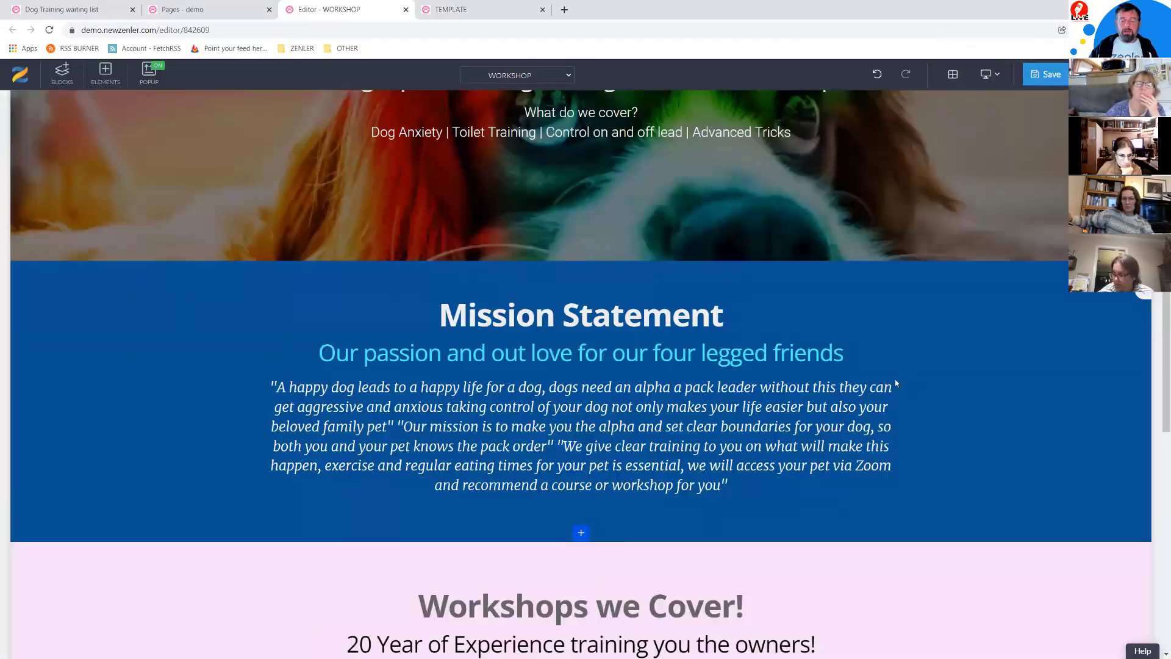
scroll(894, 381, down, 10)
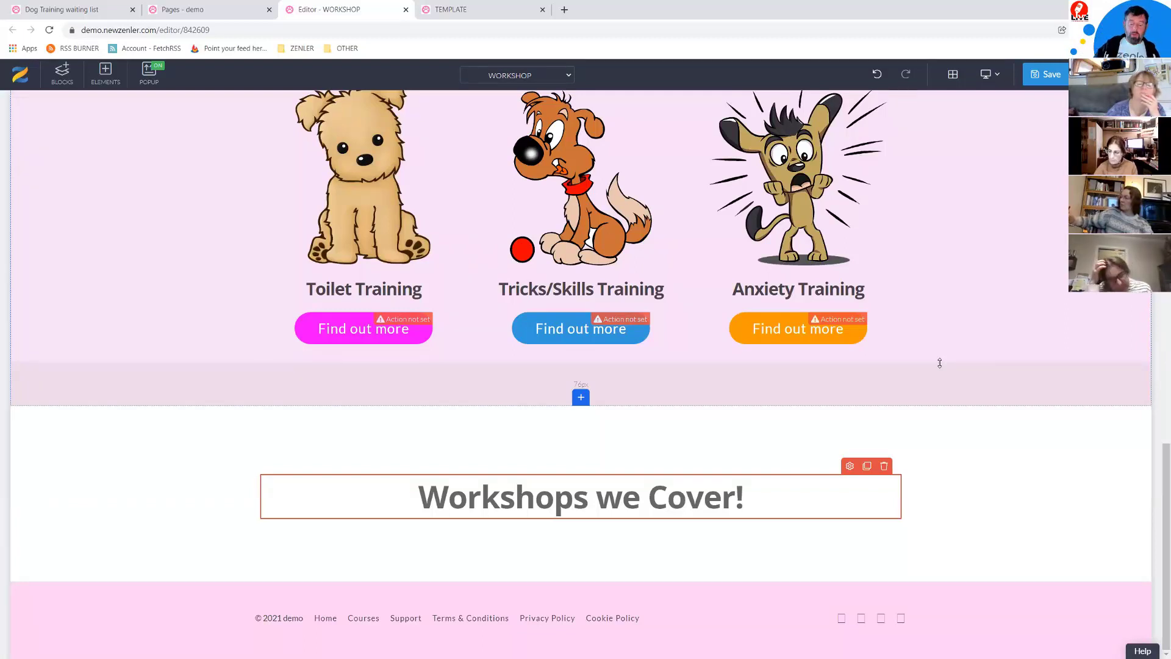
key(ctrl+plus)
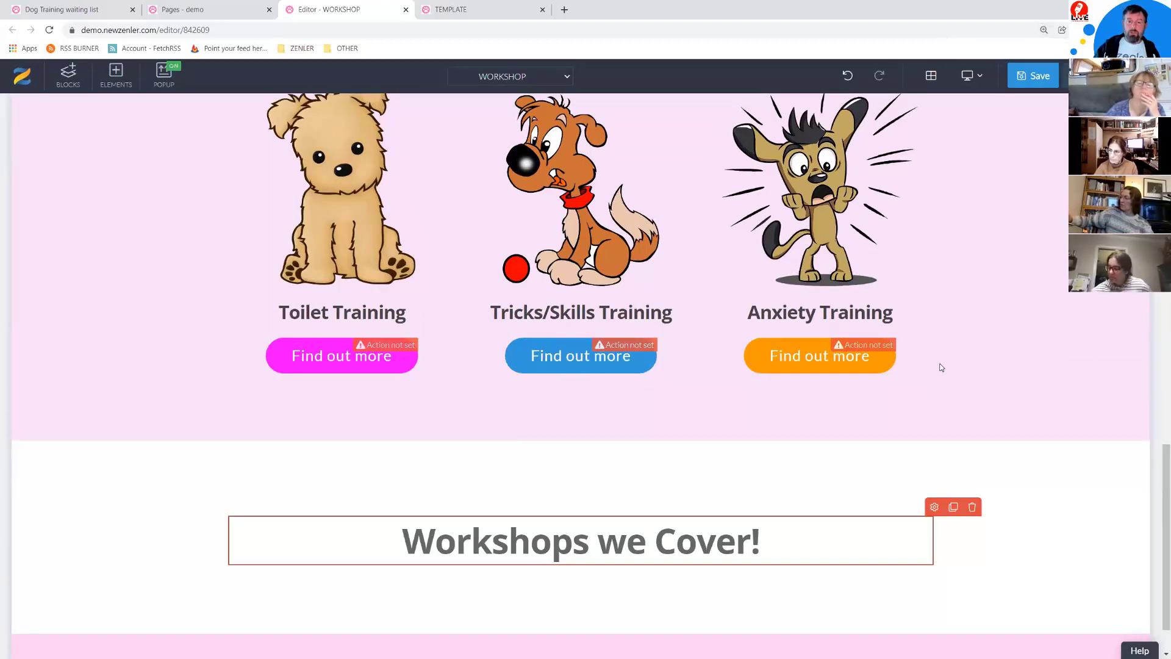
key(ctrl+minus)
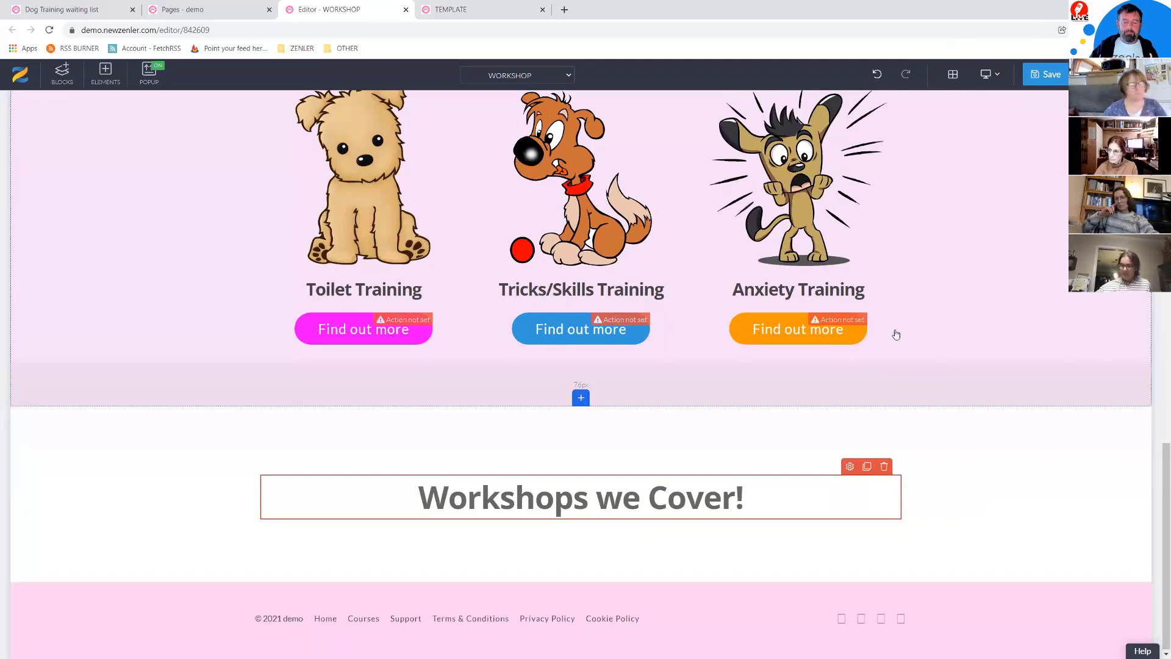
scroll(895, 333, up, 2)
scroll(891, 390, up, 1)
scroll(892, 390, down, 3)
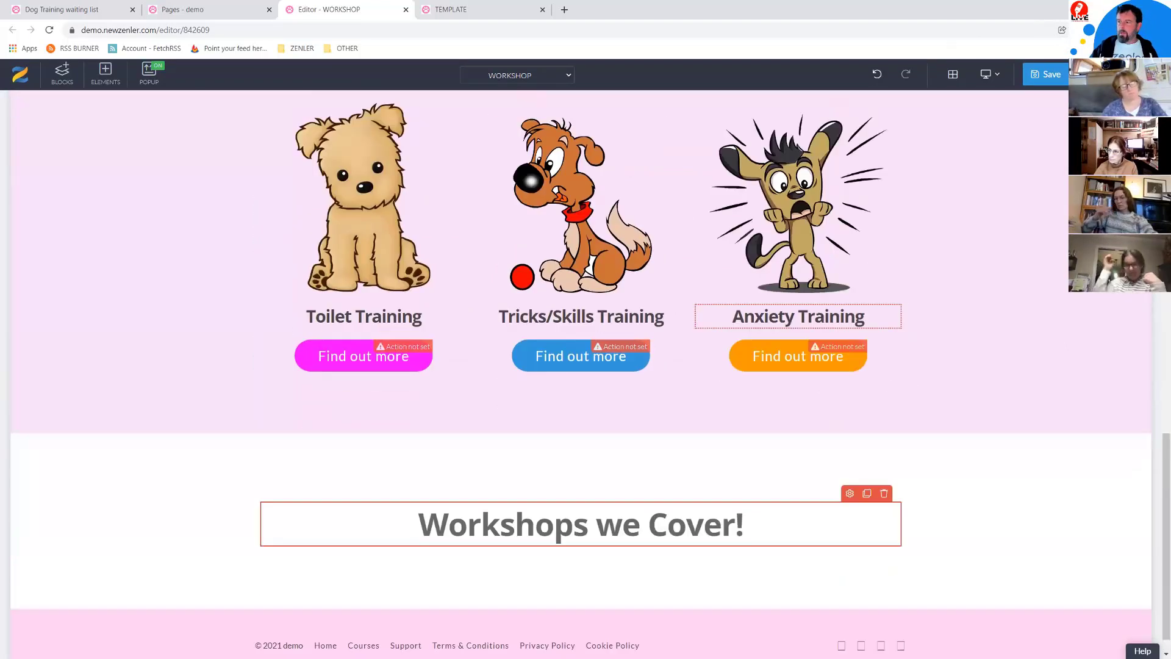
scroll(793, 323, down, 1)
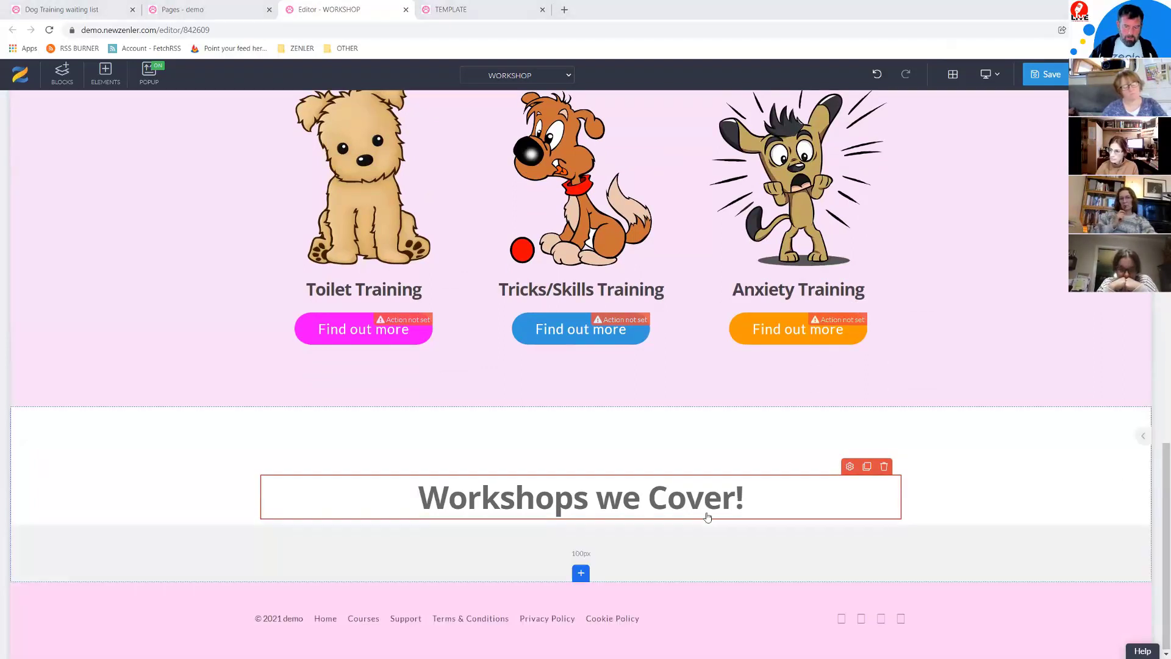
click(753, 499)
triple_click(376, 491)
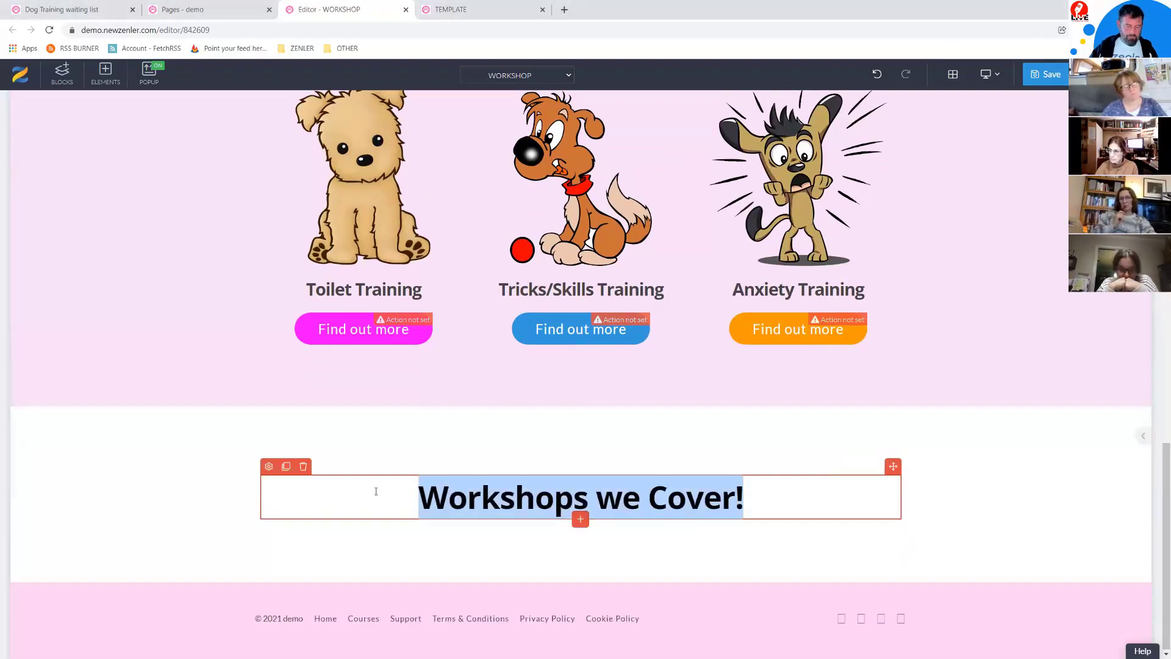
text(Does your Dog Need Training!)
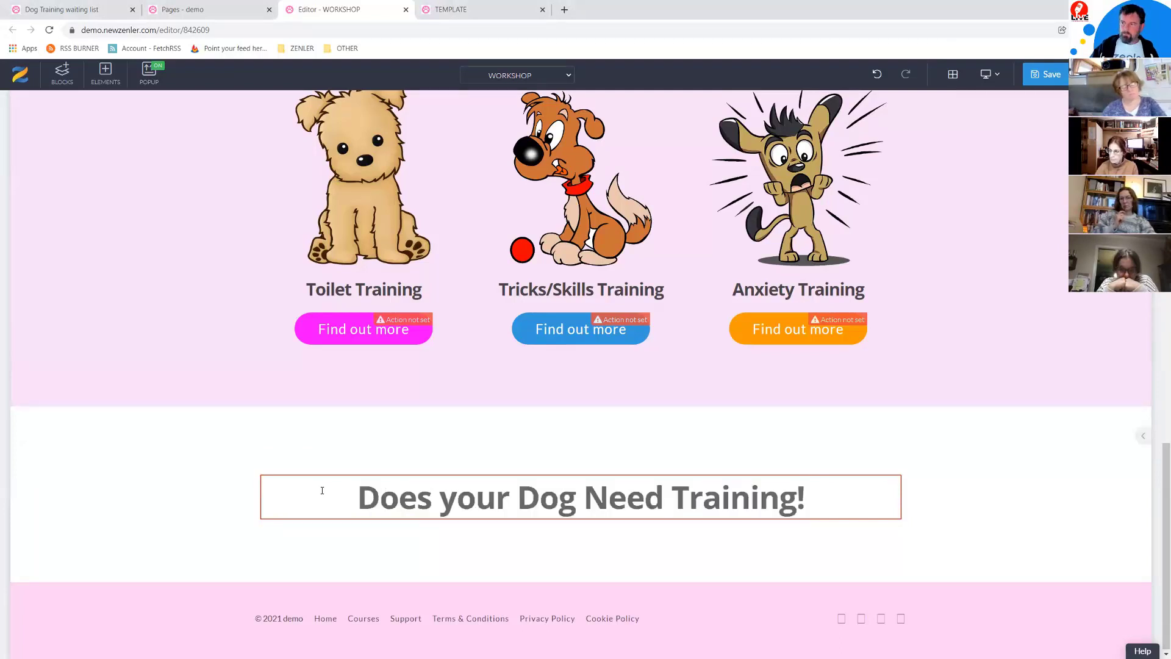
click(21, 424)
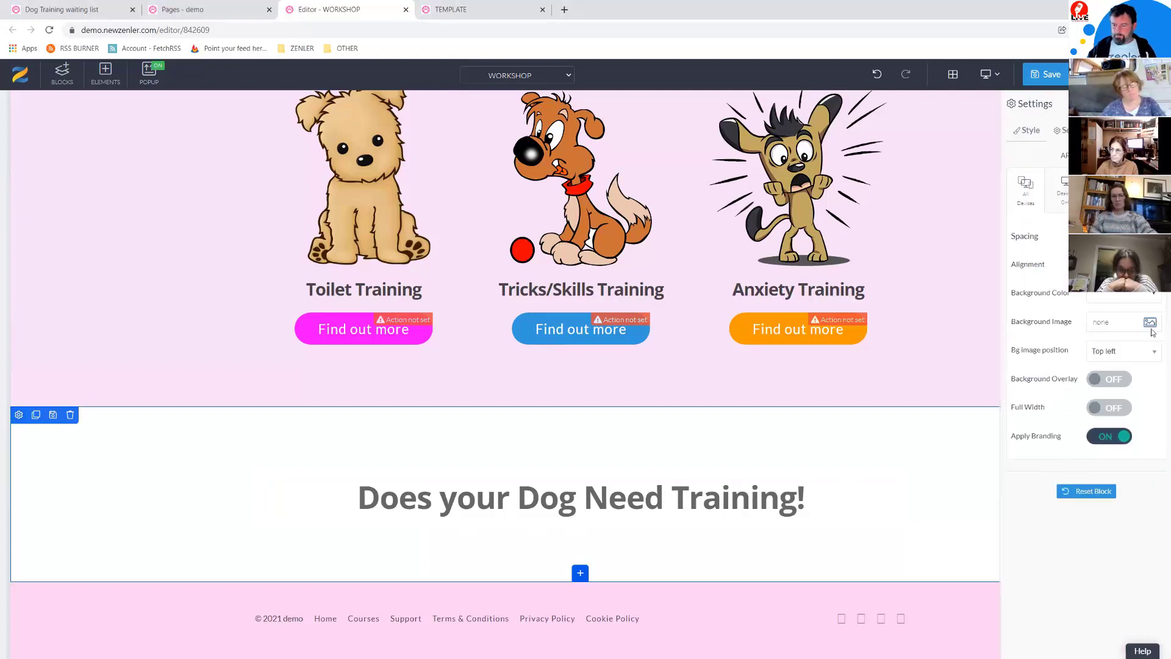
Step: Give the lower section a green #8cc883 background and 71px top padding
click(1156, 295)
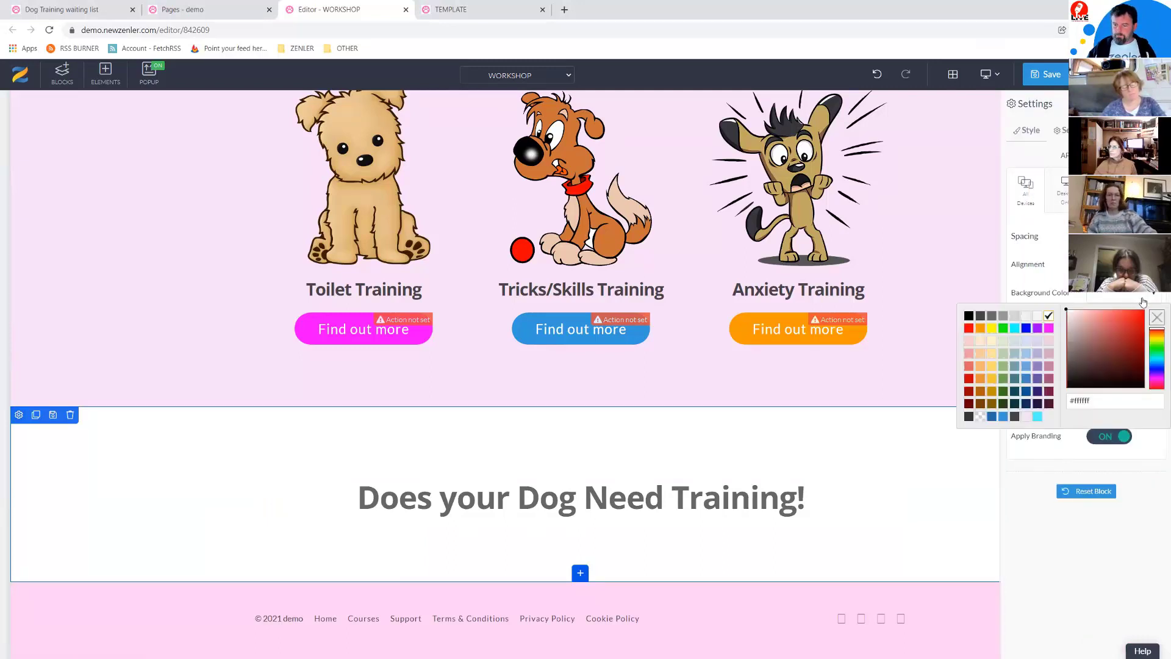
click(1003, 379)
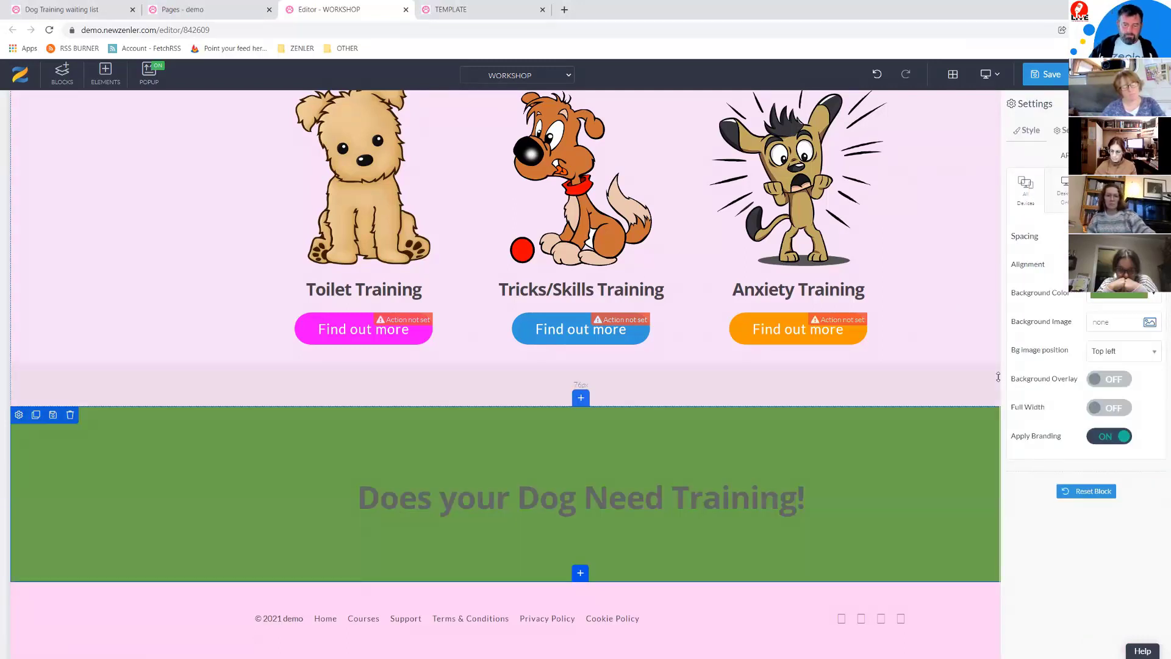
click(1154, 295)
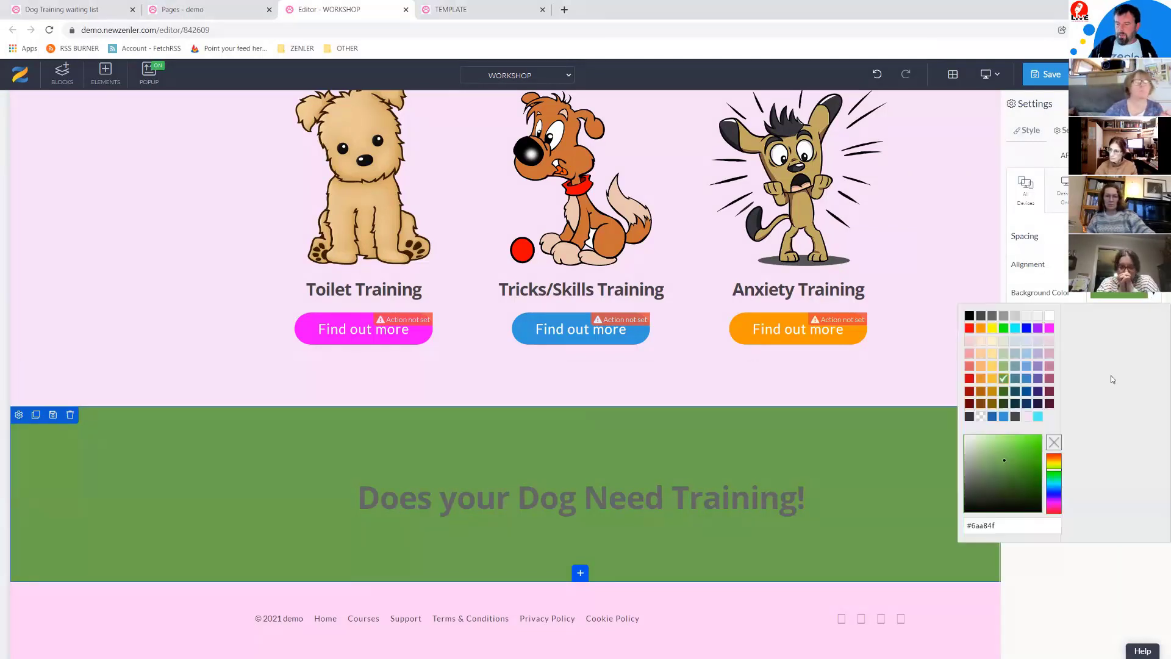
click(992, 443)
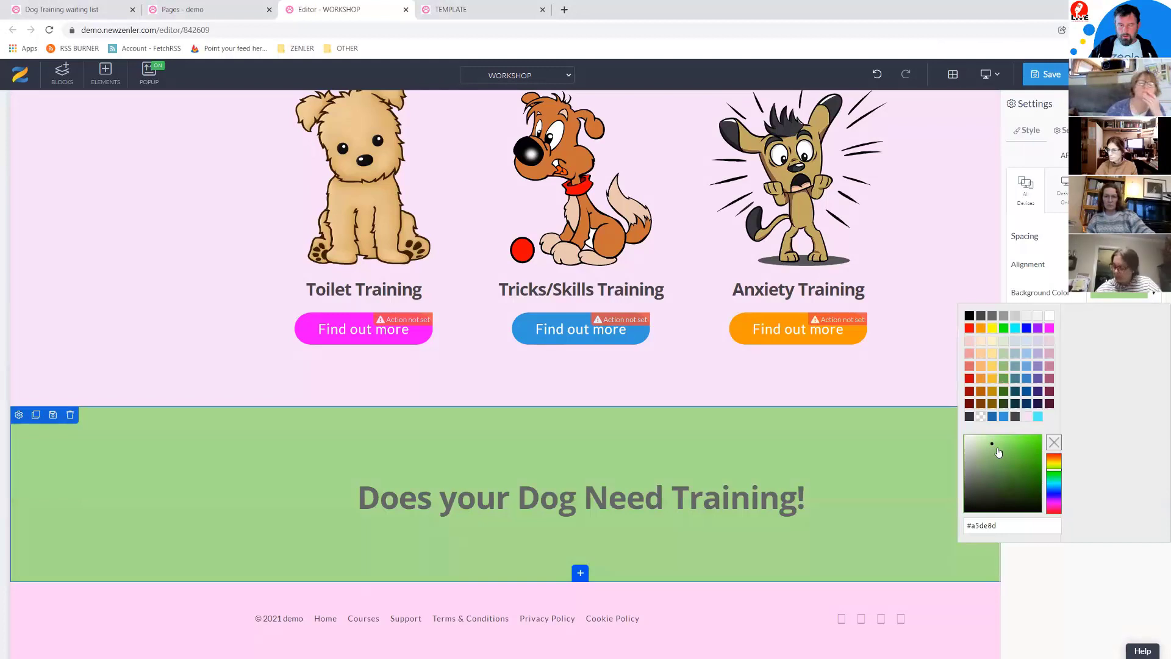
click(997, 448)
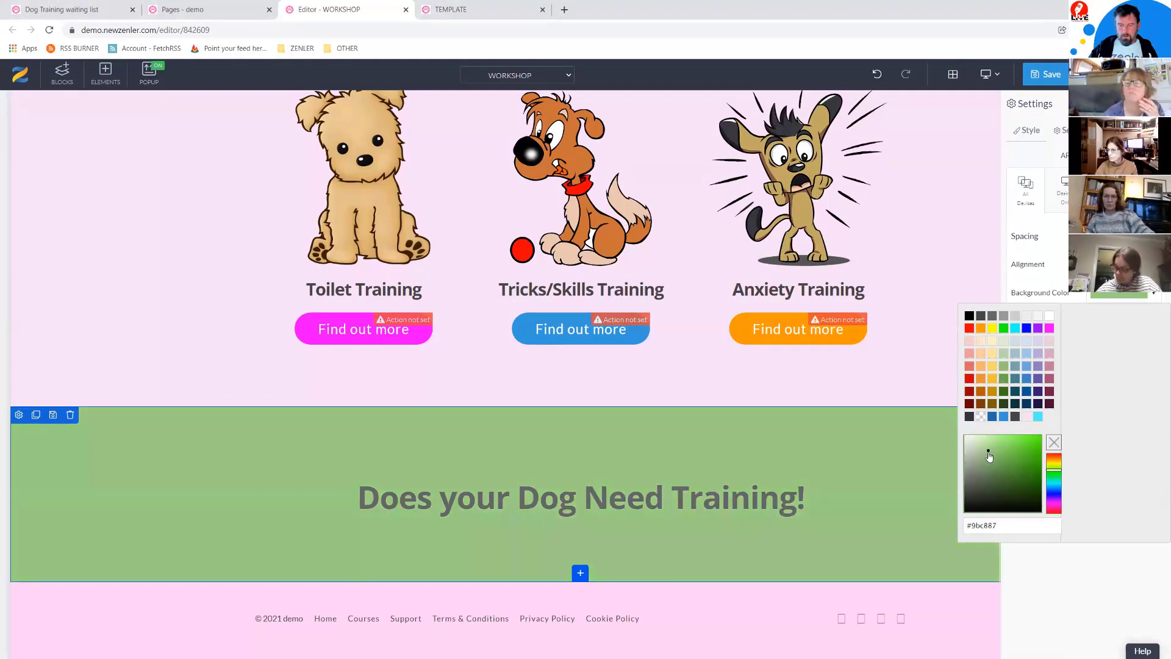
click(996, 452)
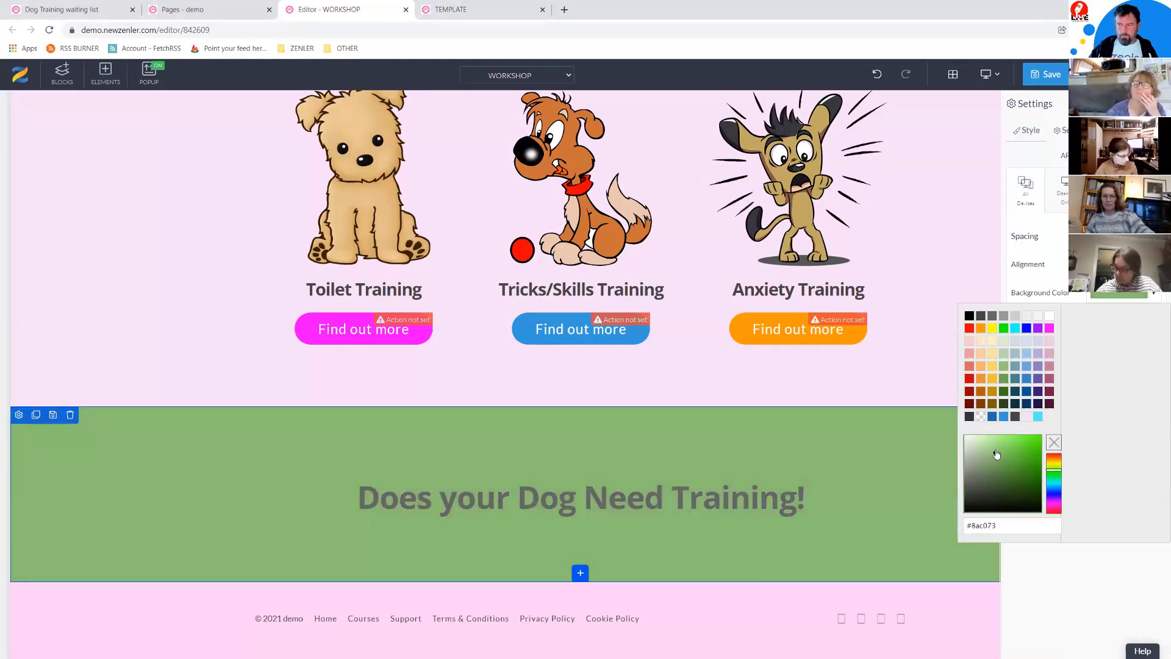
click(996, 452)
click(997, 450)
click(998, 449)
drag(998, 446, 999, 447)
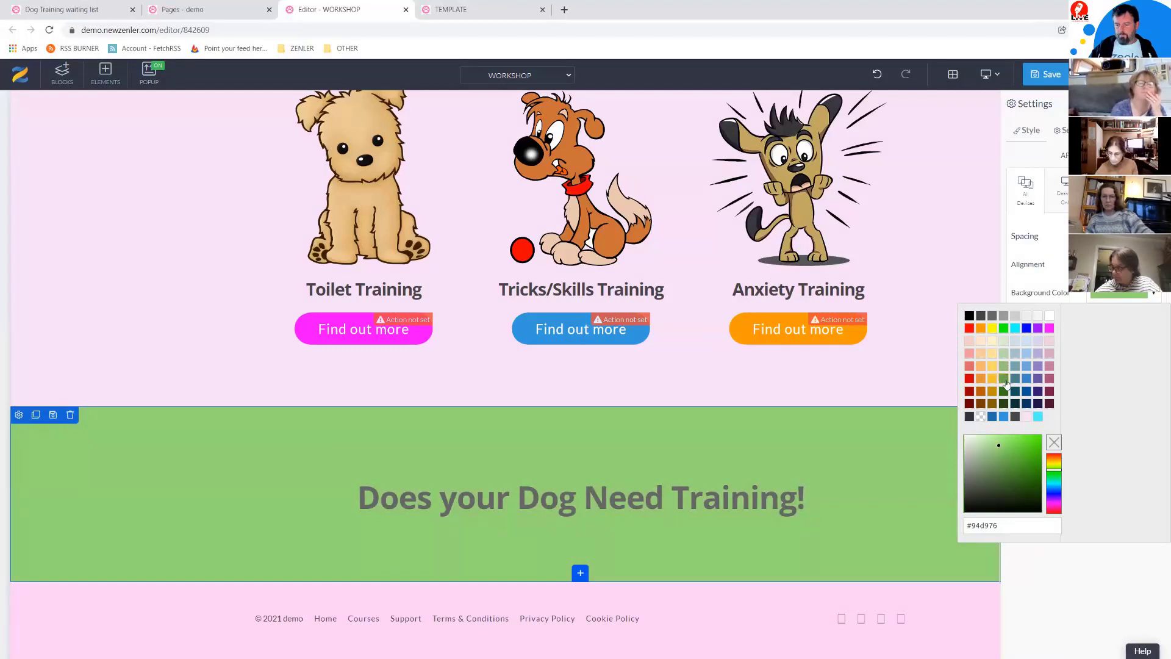
click(1055, 472)
drag(1055, 471, 1053, 477)
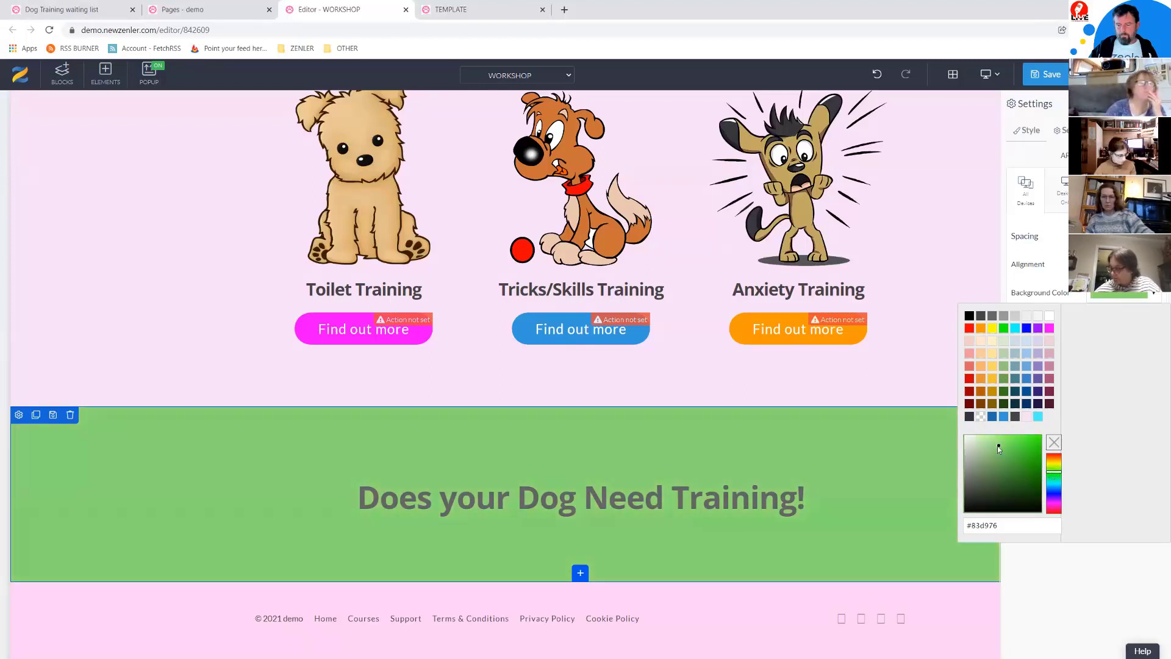
drag(992, 453, 987, 452)
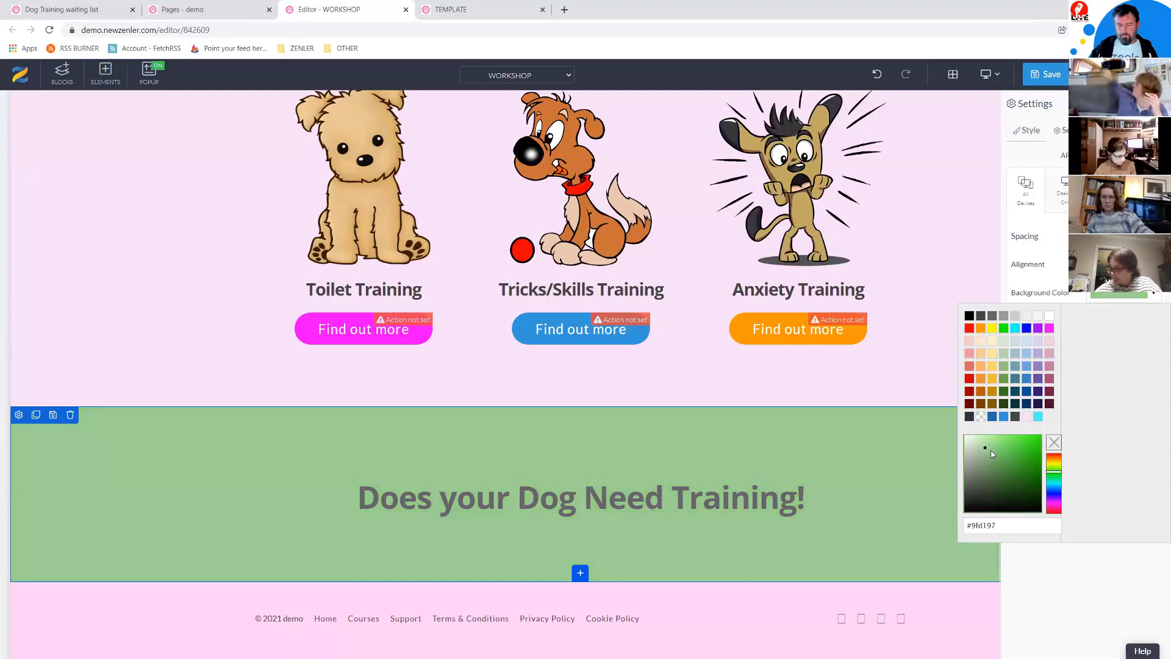
click(993, 454)
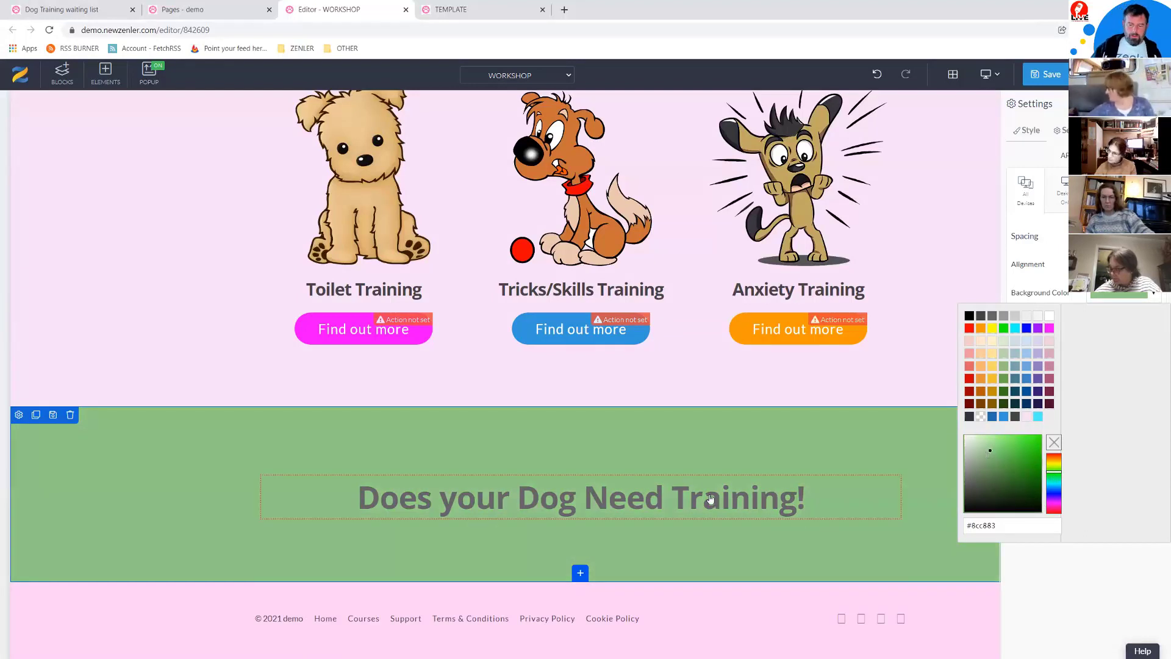
drag(573, 446, 573, 437)
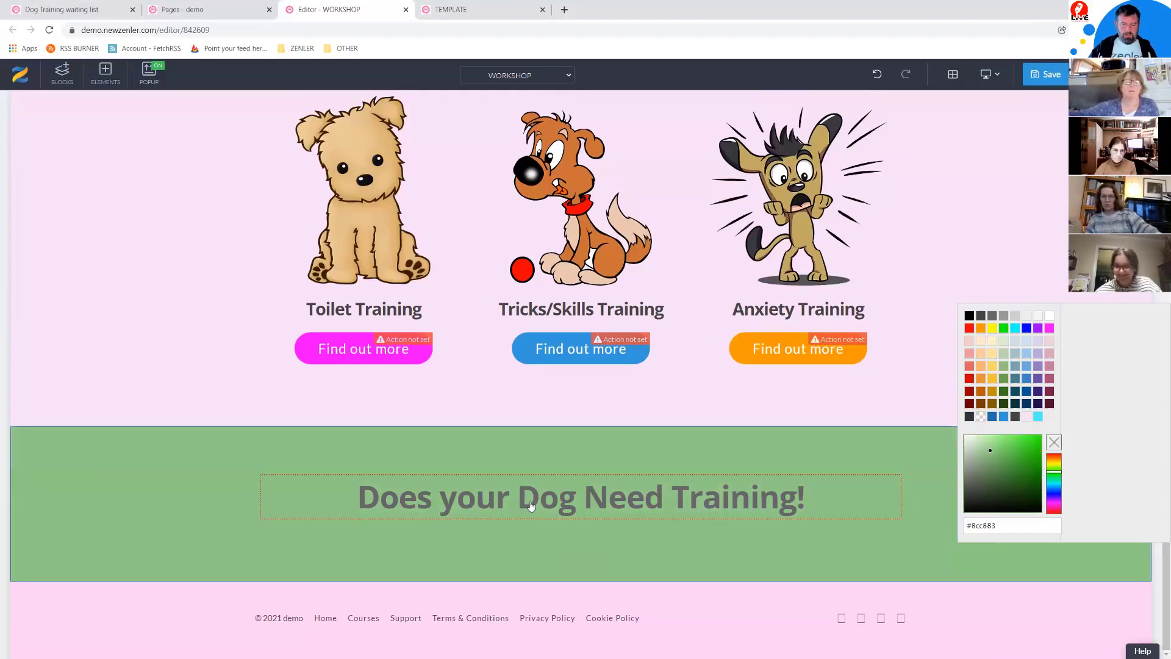
Step: Make the 'Does your Dog Need Training!' heading text white
click(539, 501)
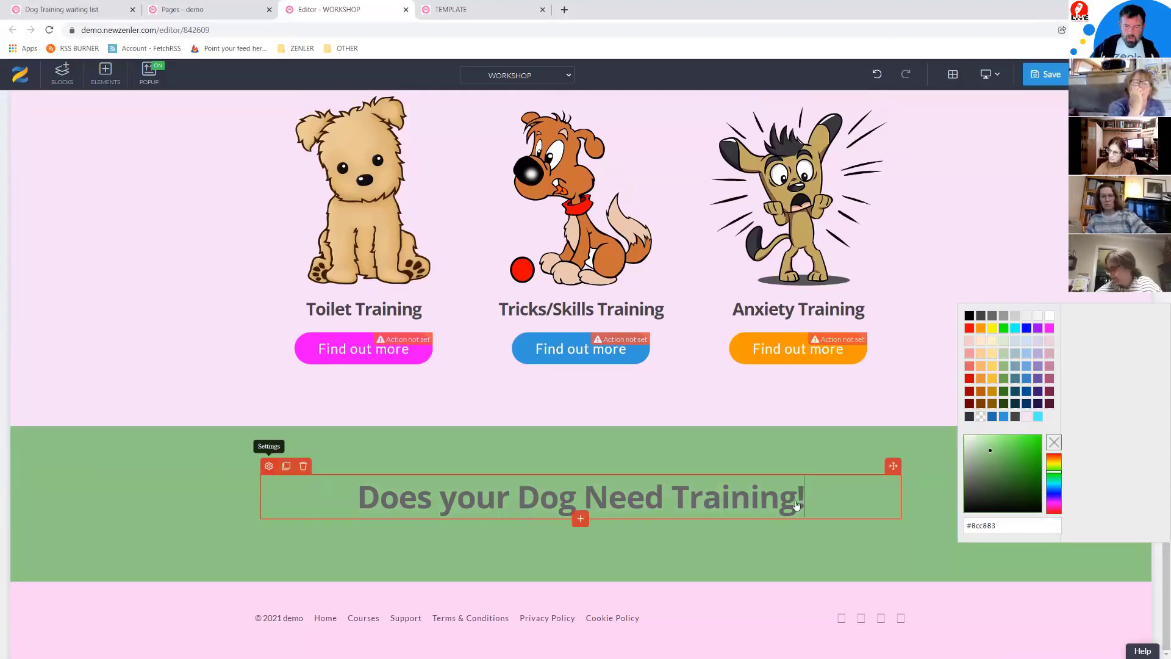
click(904, 442)
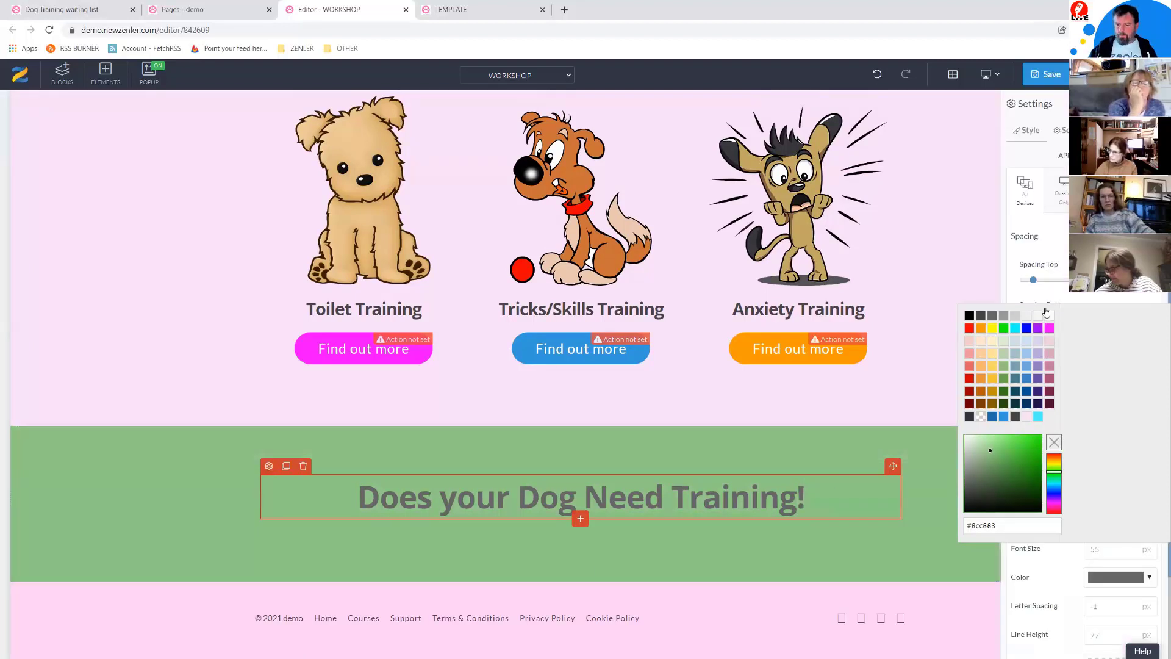
click(1030, 299)
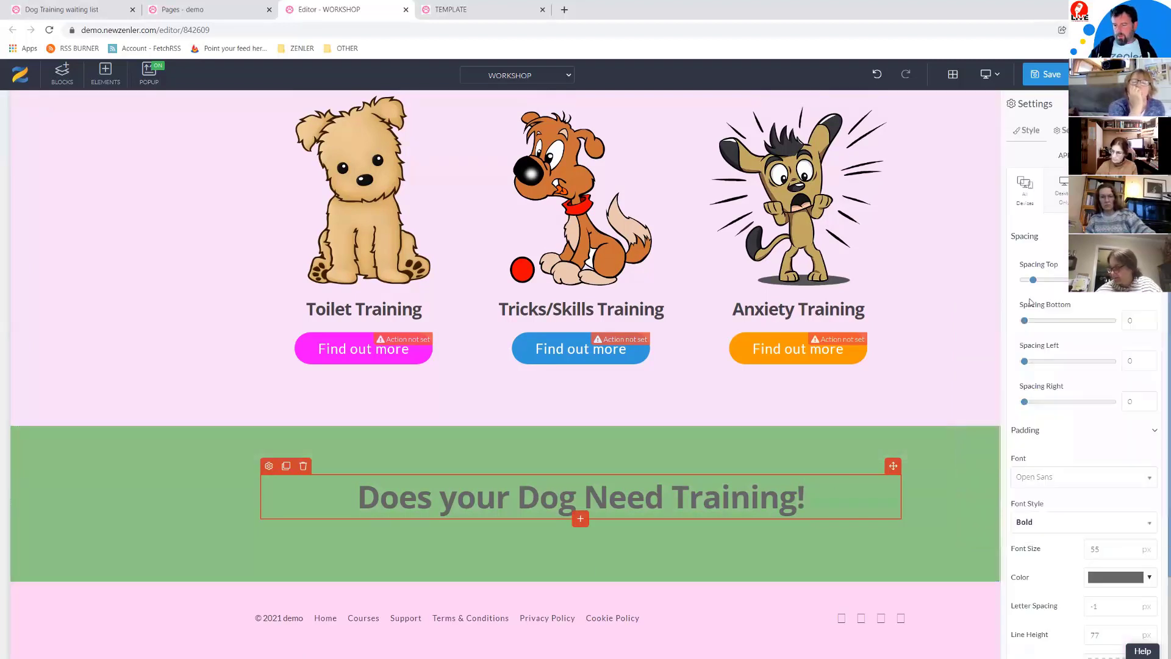
click(1150, 578)
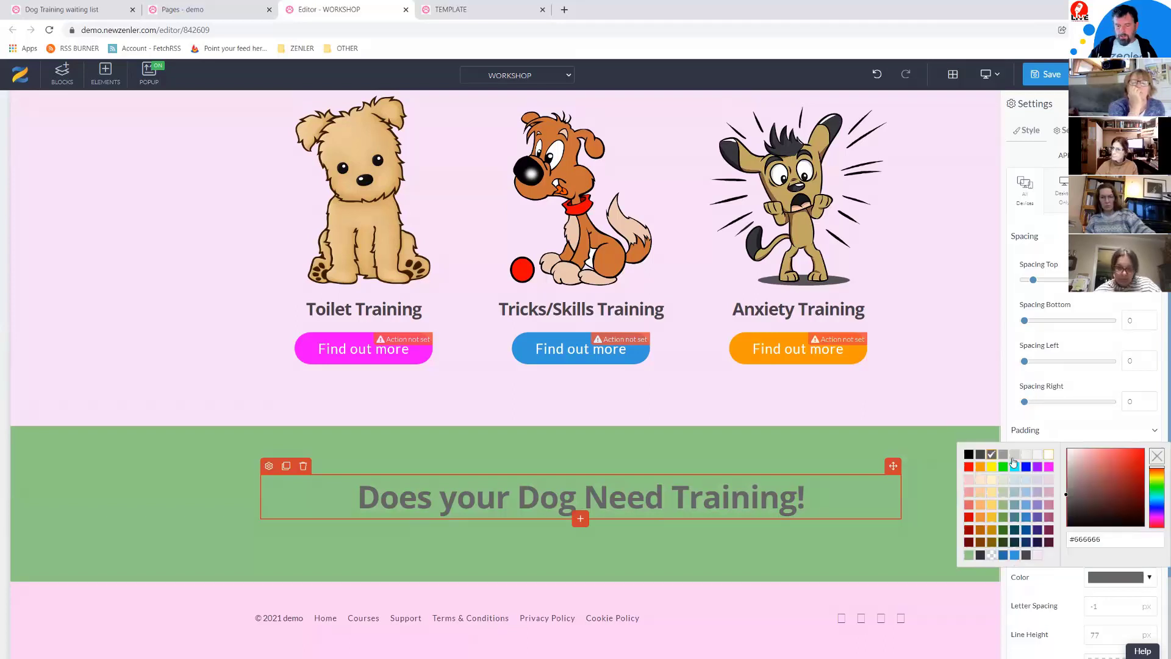
click(1047, 456)
Step: Copy the '20 Year of Experience' subheading and place the copy below the green heading
scroll(759, 352, up, 1)
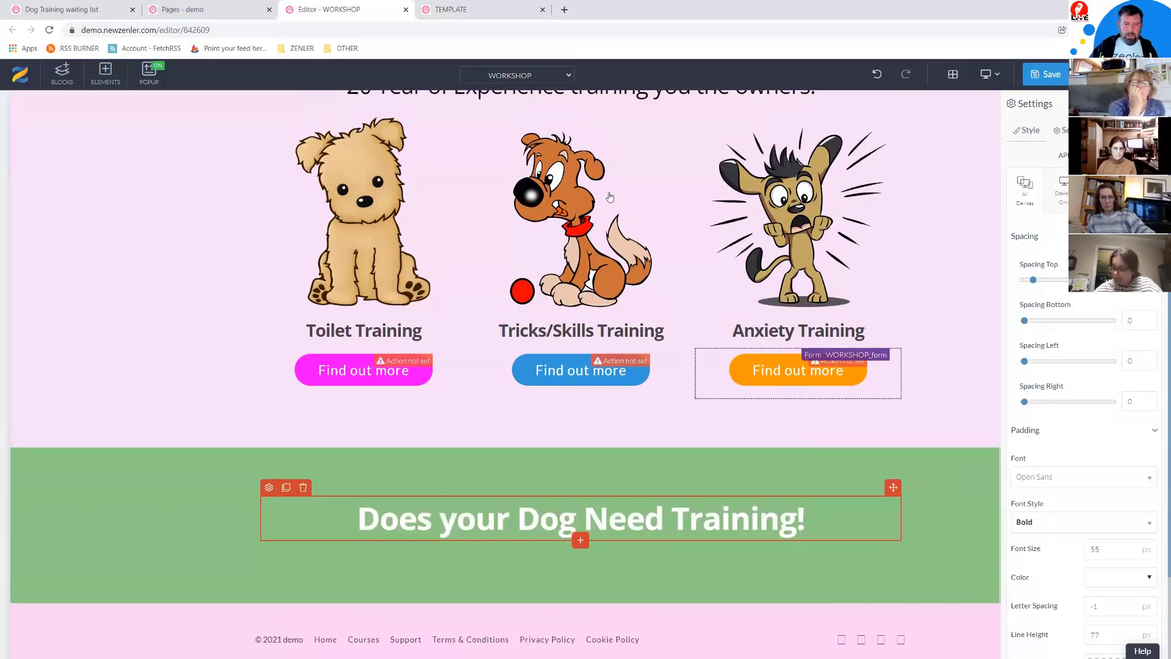
scroll(759, 352, up, 2)
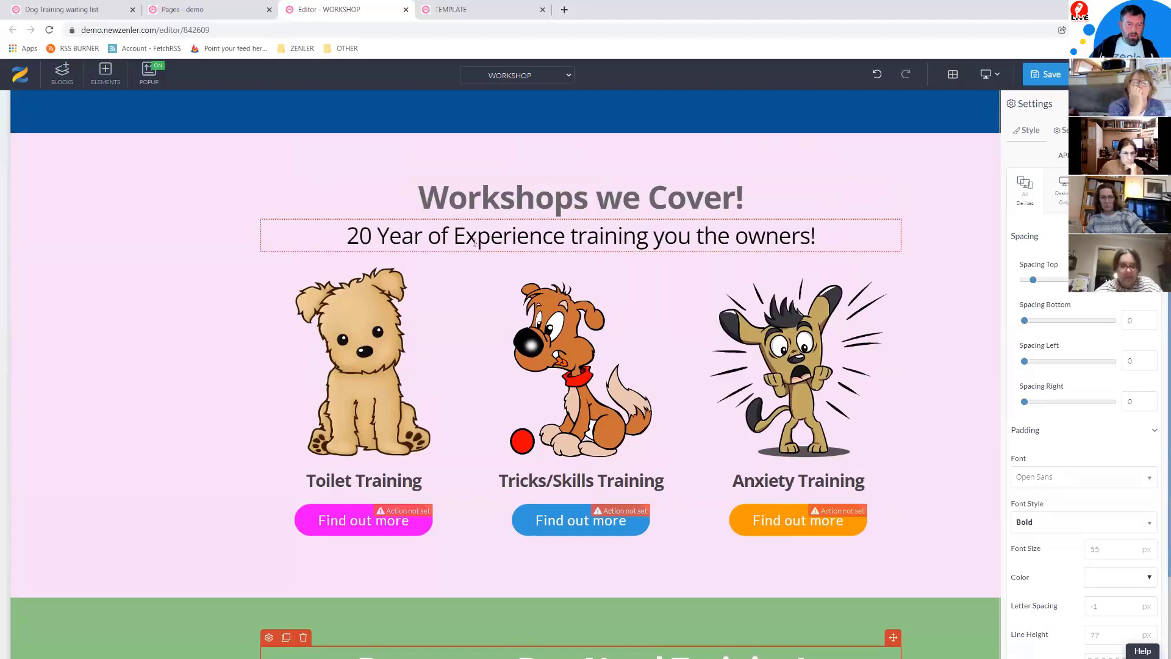
click(308, 232)
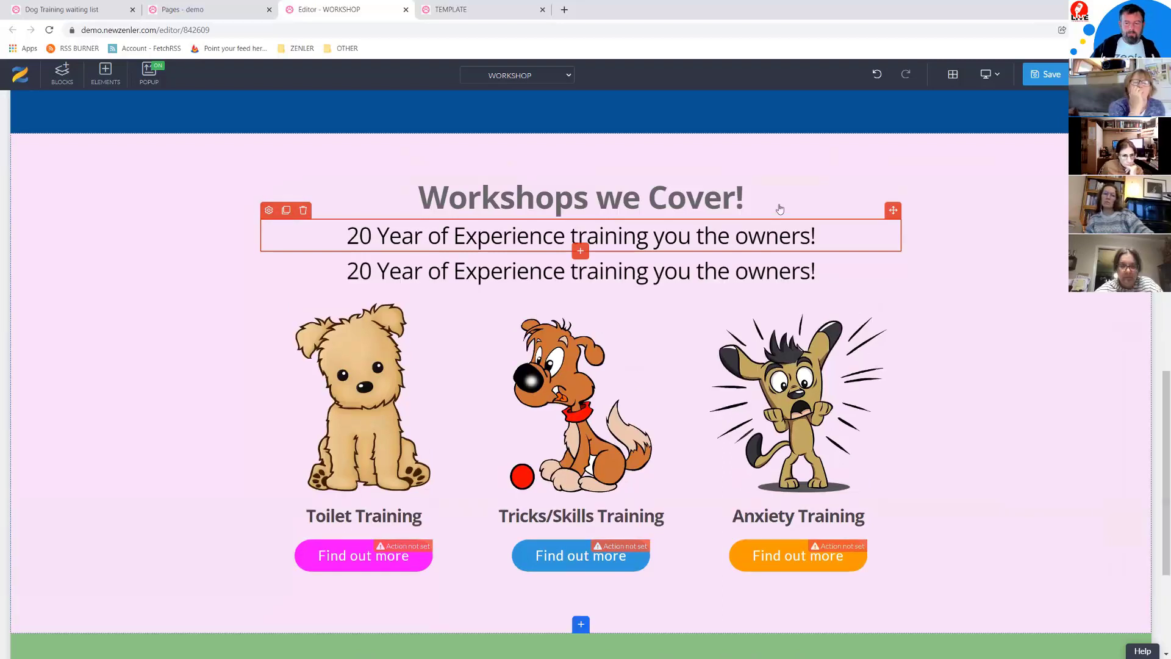
scroll(973, 348, down, 1)
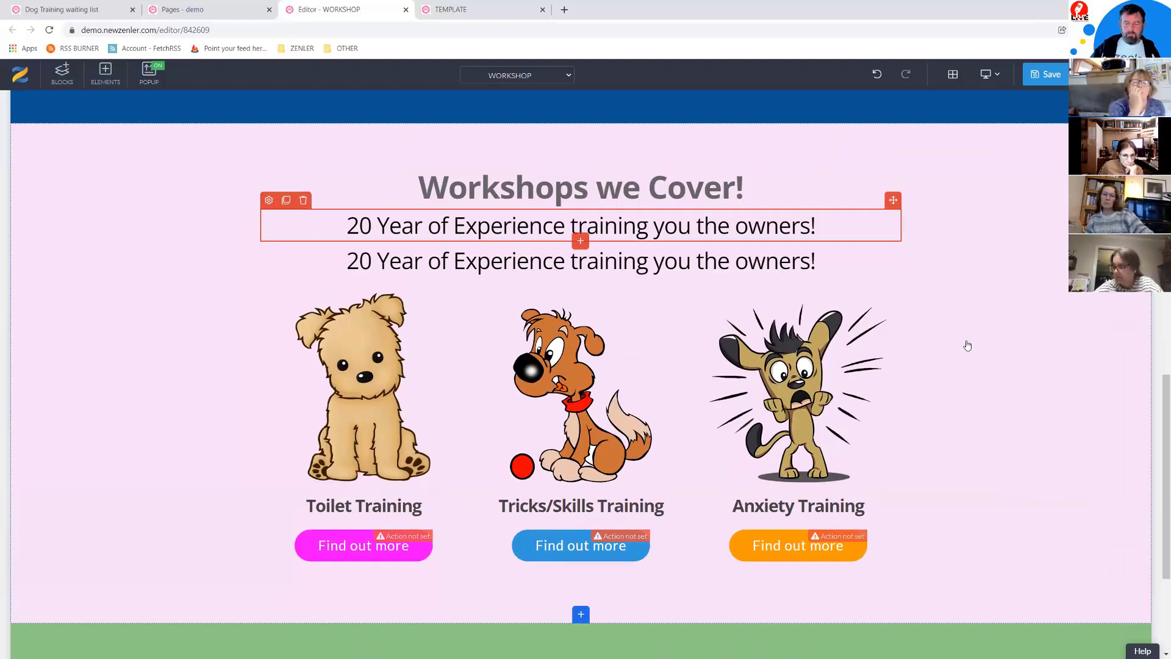
scroll(967, 345, down, 2)
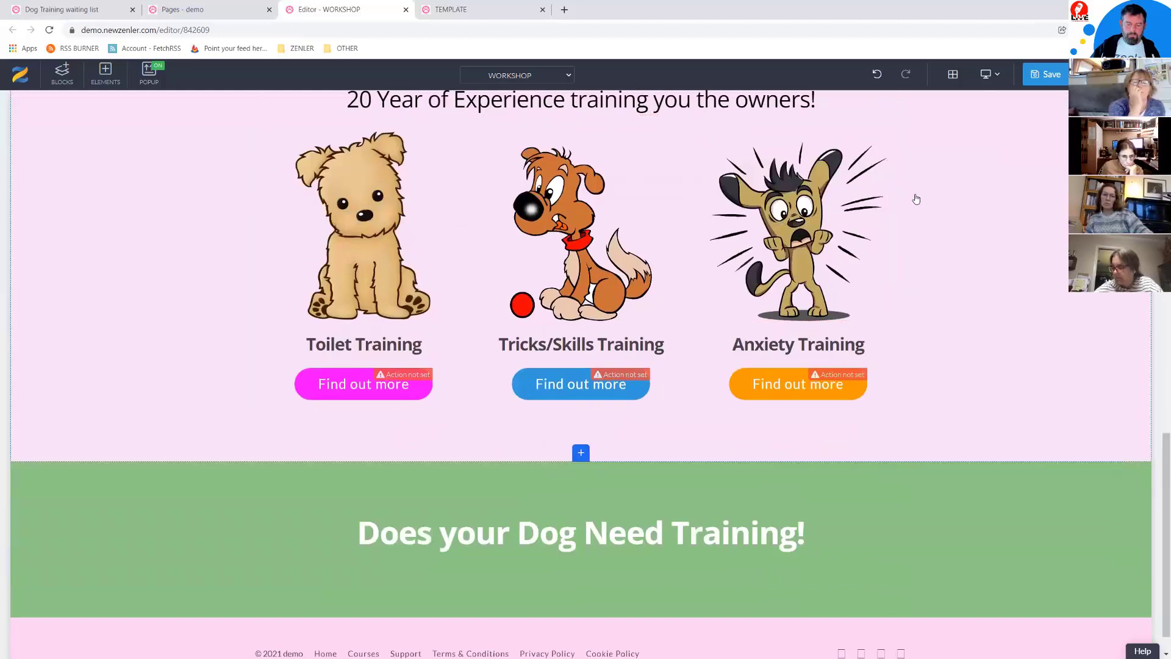
scroll(916, 199, up, 1)
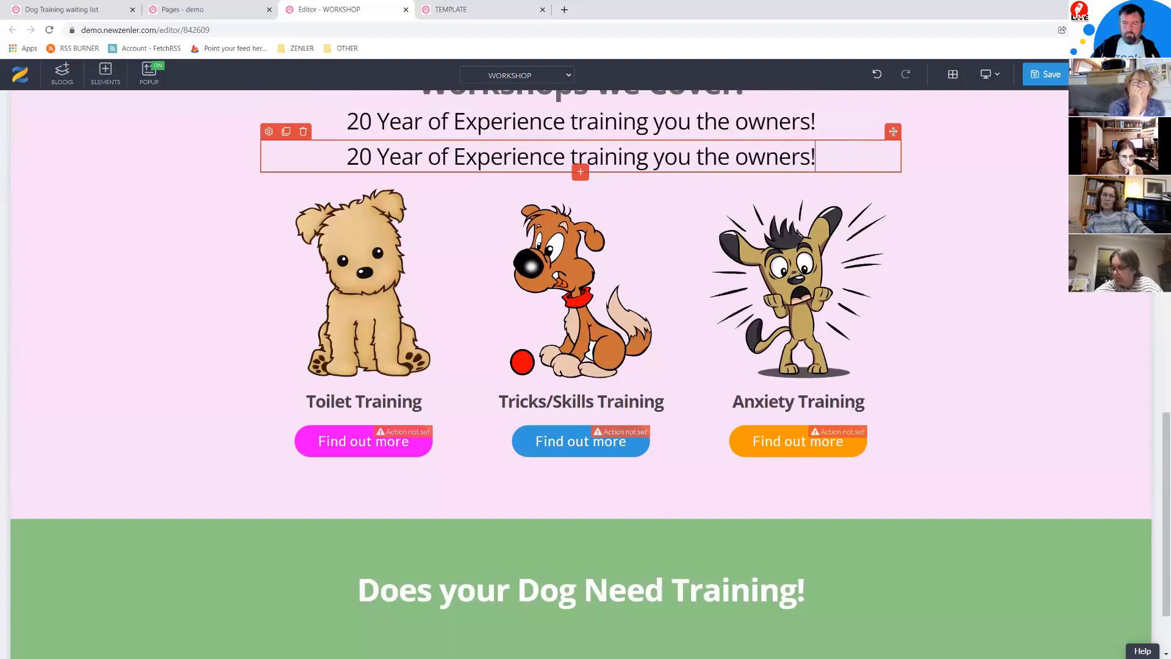
drag(565, 609, 567, 608)
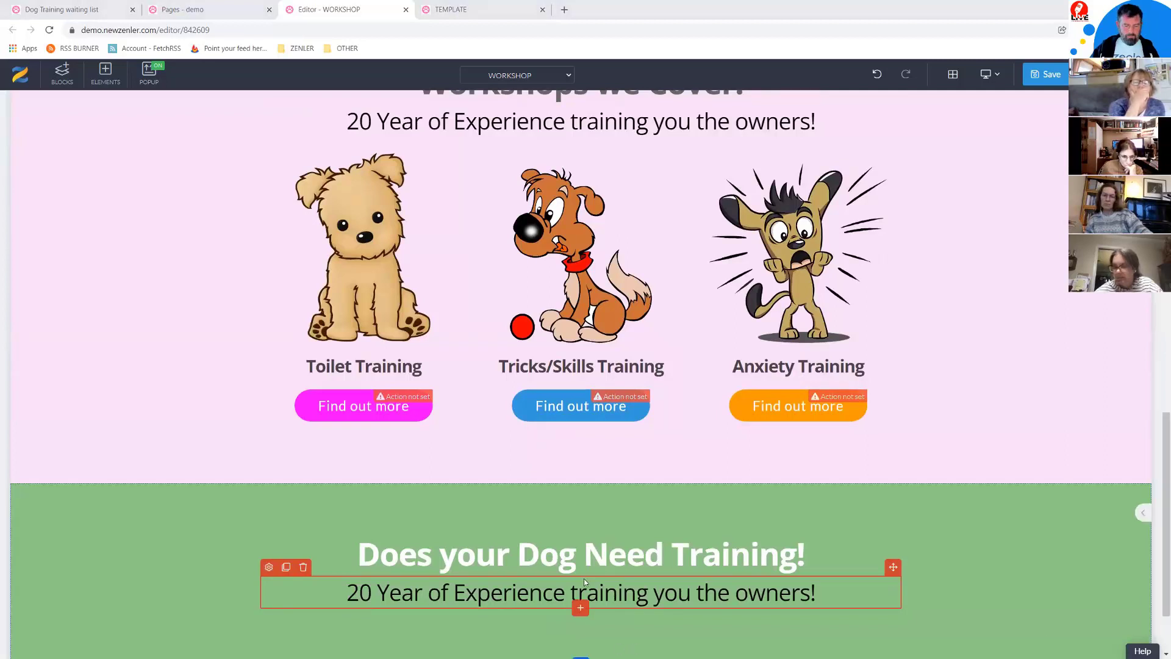
Step: Change the copied line to 'Then Signup for our Dog Training Courses and Subscription'
click(793, 594)
drag(810, 594, 294, 605)
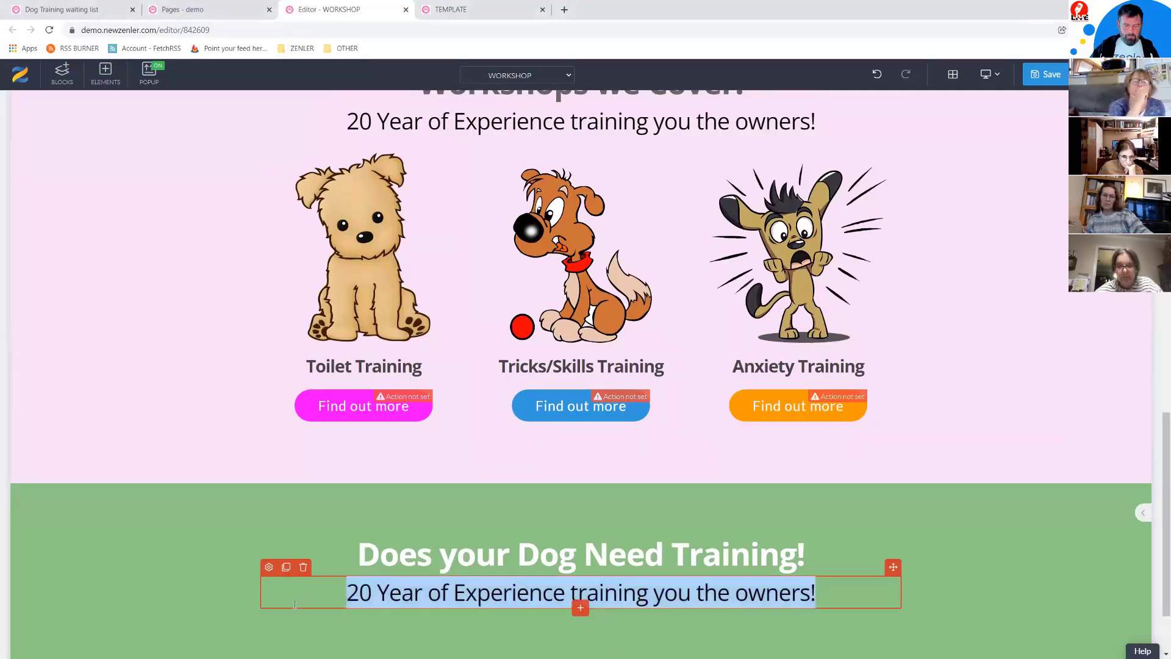
text(Then Signup for our Dog Training Courses and Subscription)
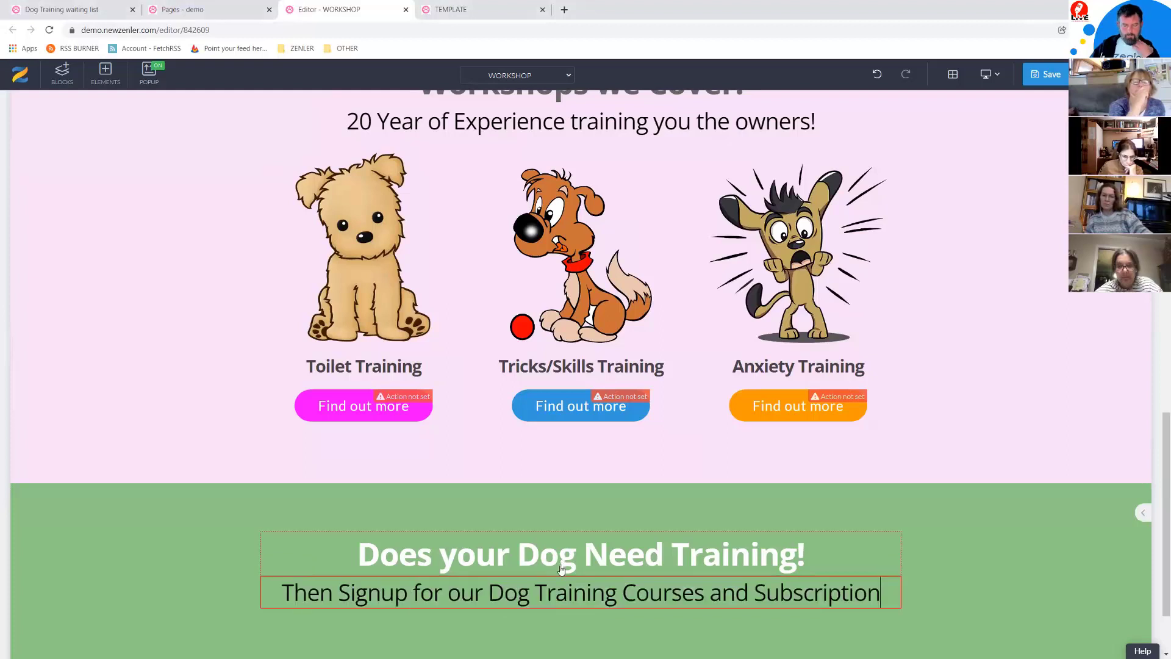
scroll(804, 542, down, 1)
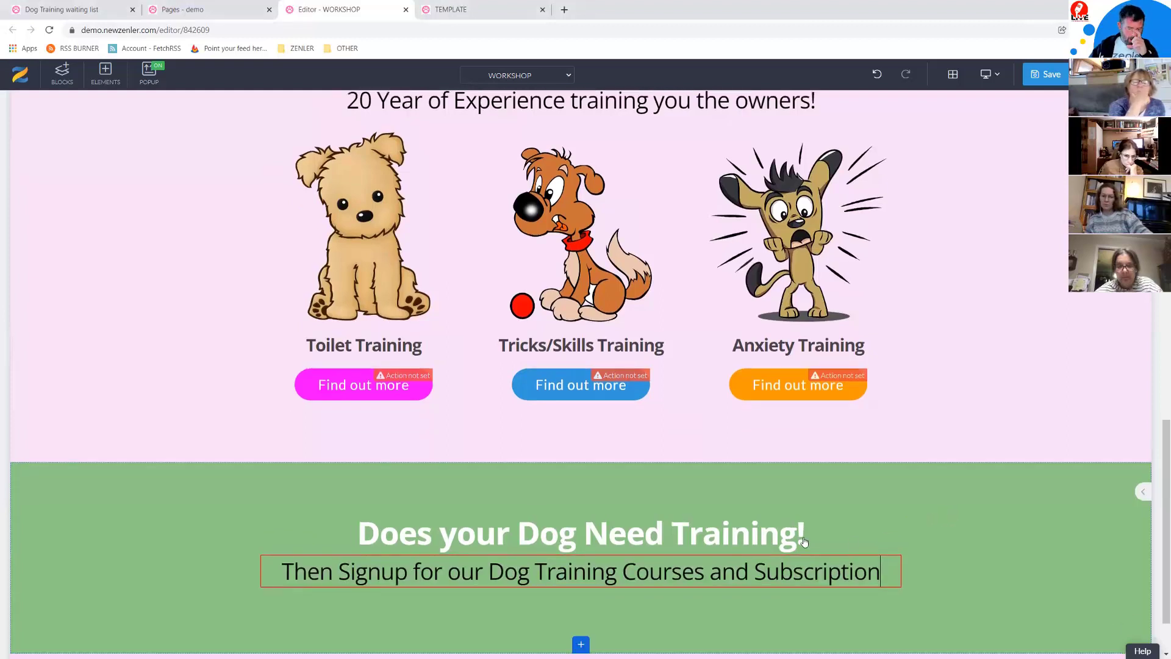
scroll(618, 587, down, 2)
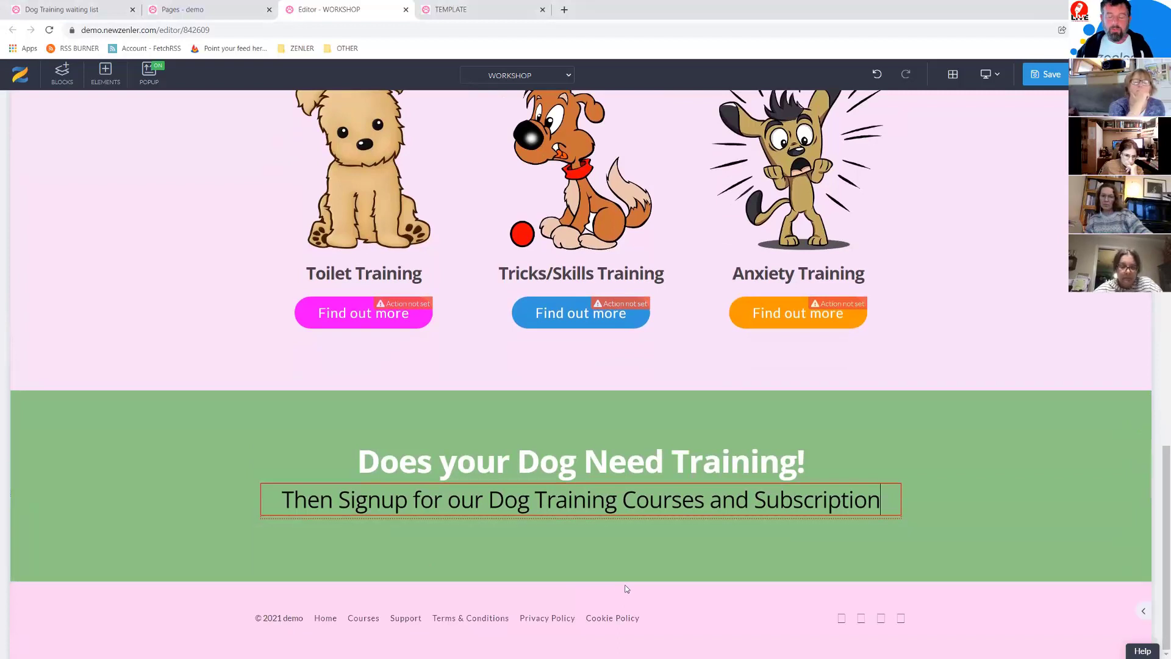
key(alt+Tab)
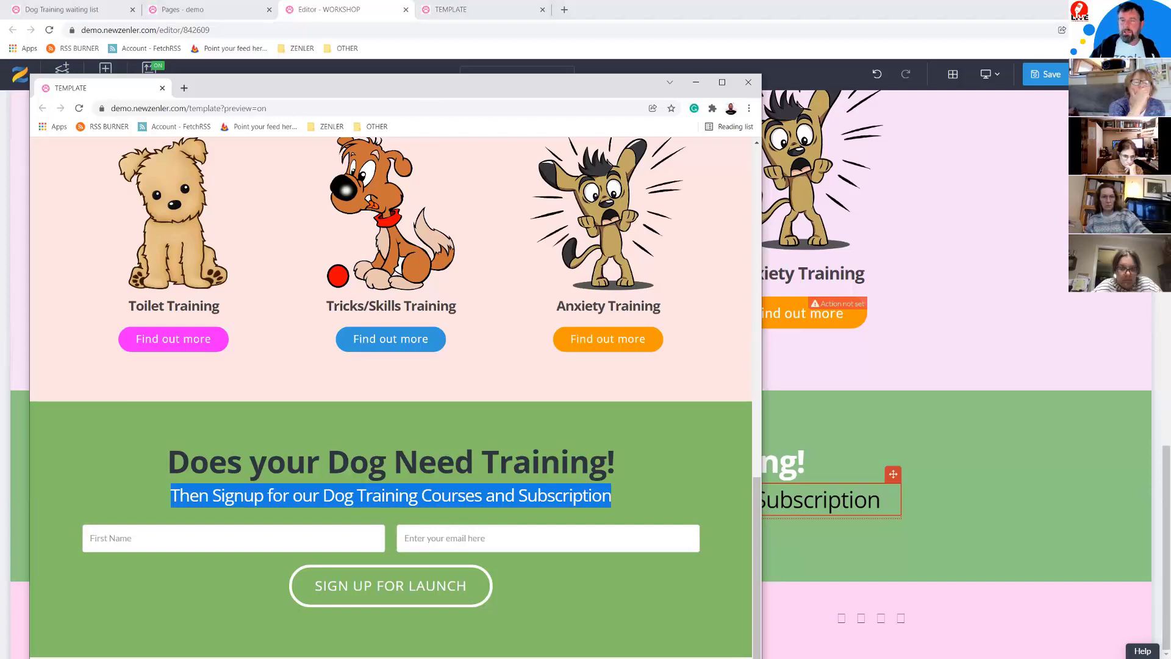
Step: Drop a Form element with name, email and Submit fields below the signup subtitle
click(696, 82)
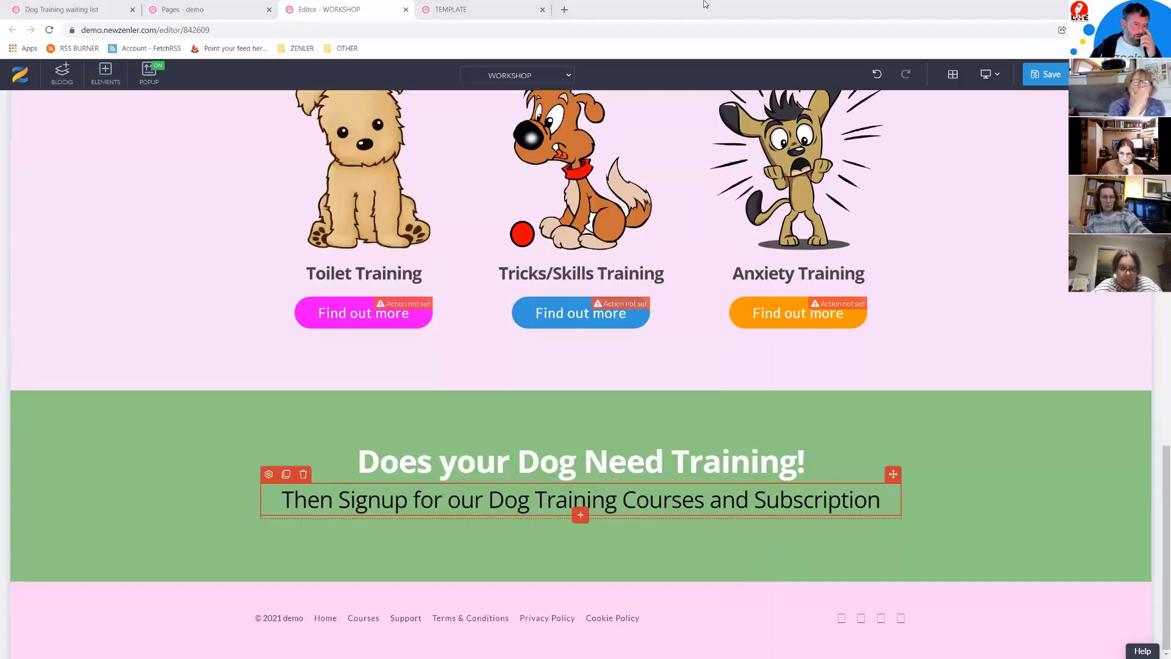
click(98, 78)
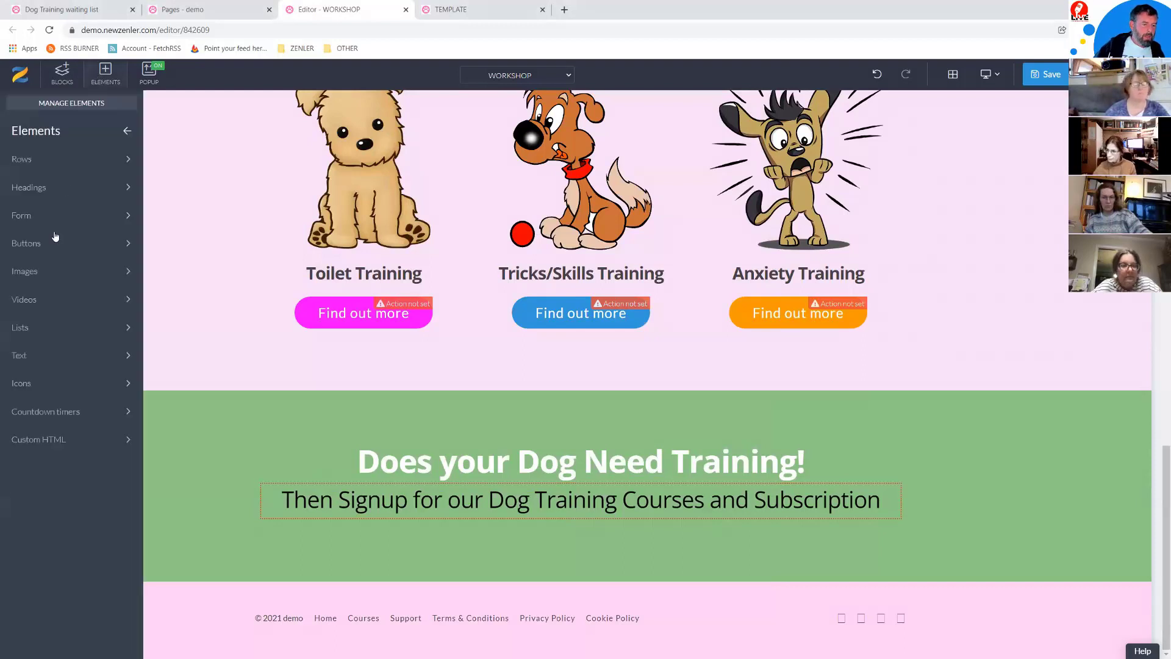
click(31, 220)
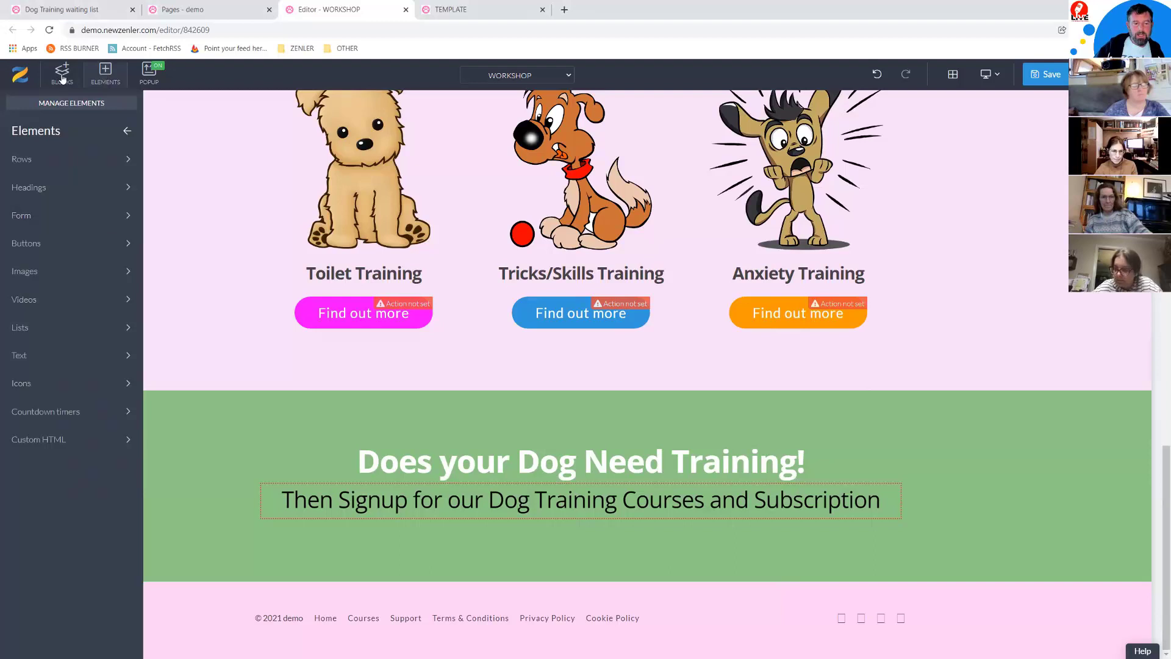
click(607, 515)
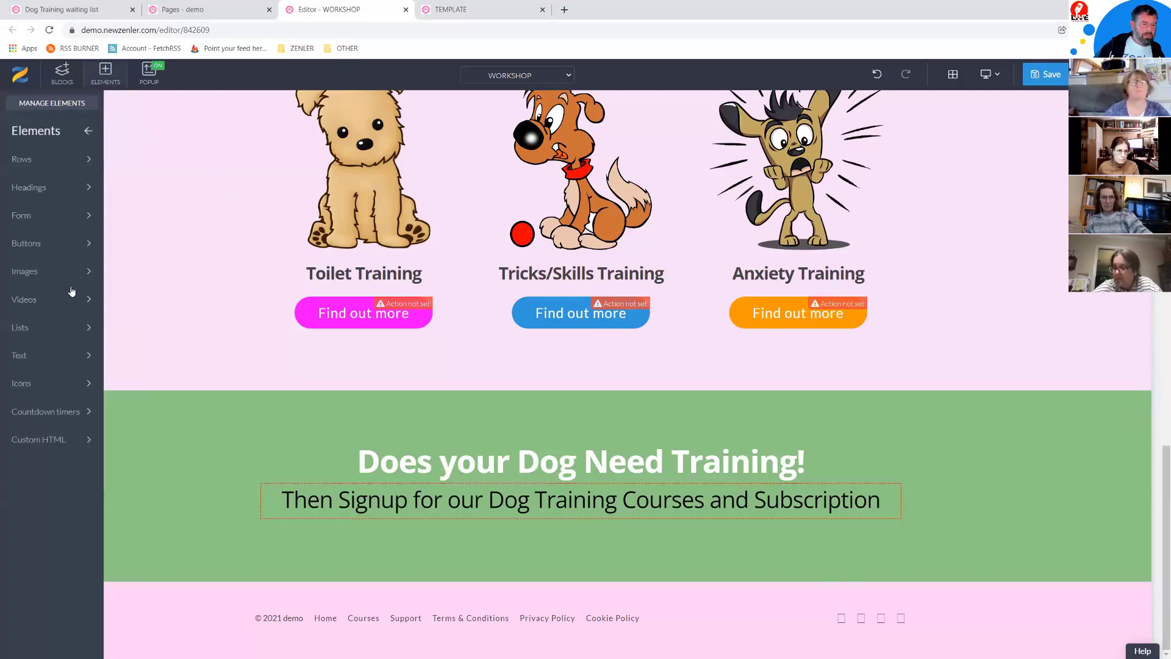
click(101, 226)
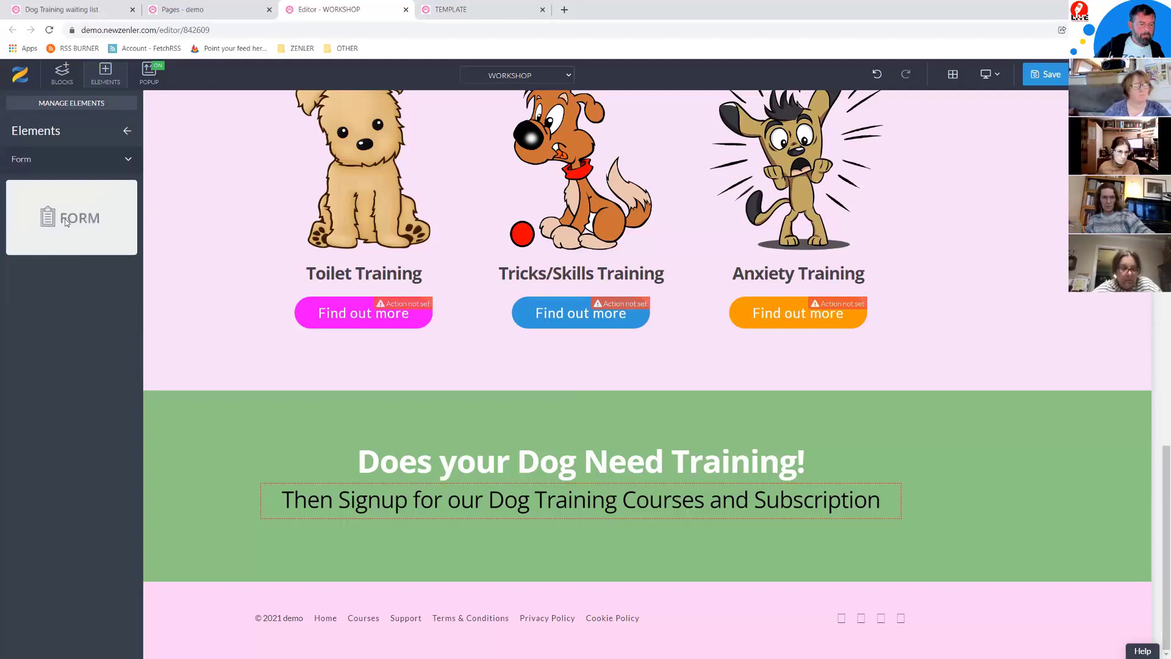
drag(202, 312, 581, 519)
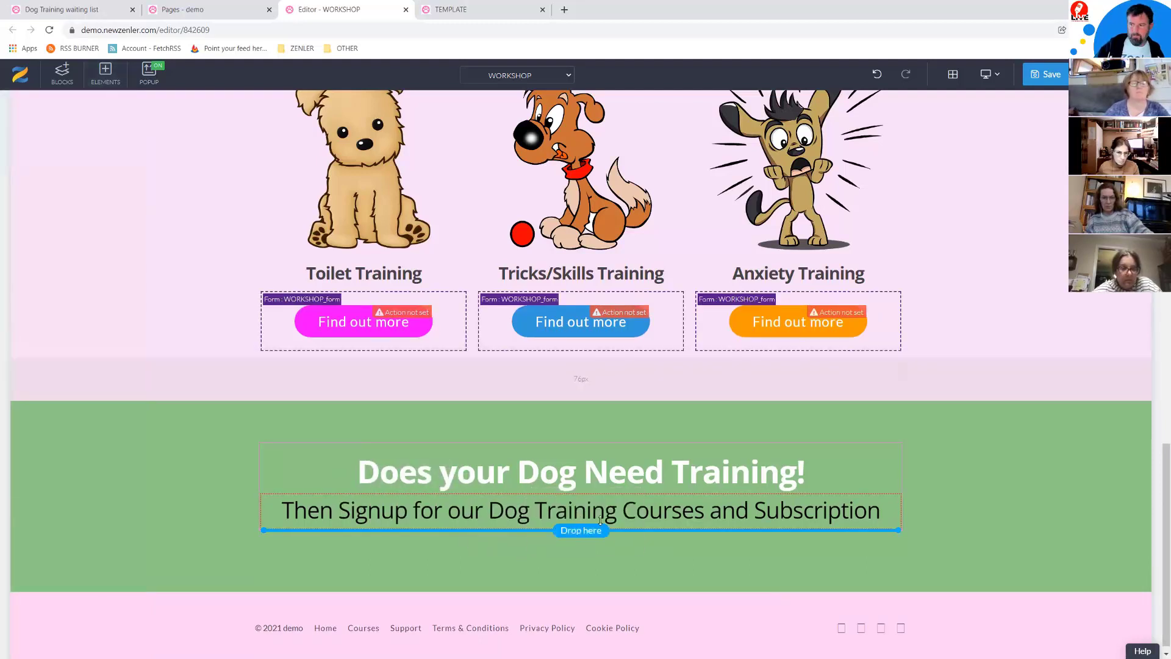
scroll(786, 568, down, 2)
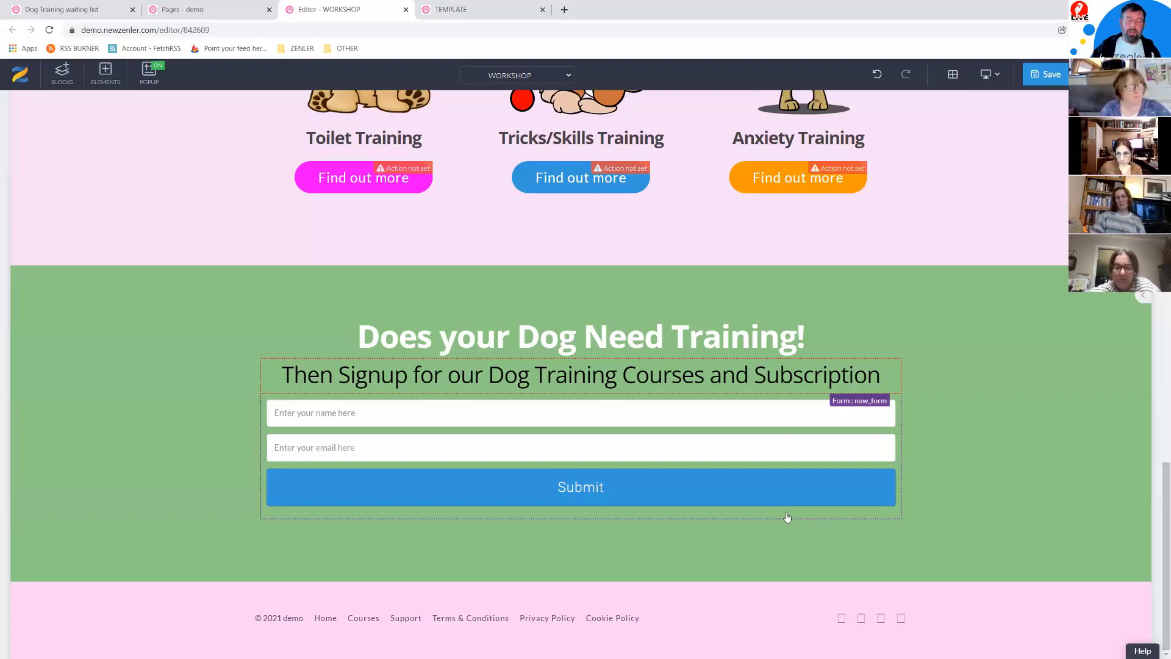
Step: Try moving the form's name field, then undo the misplaced move
click(461, 413)
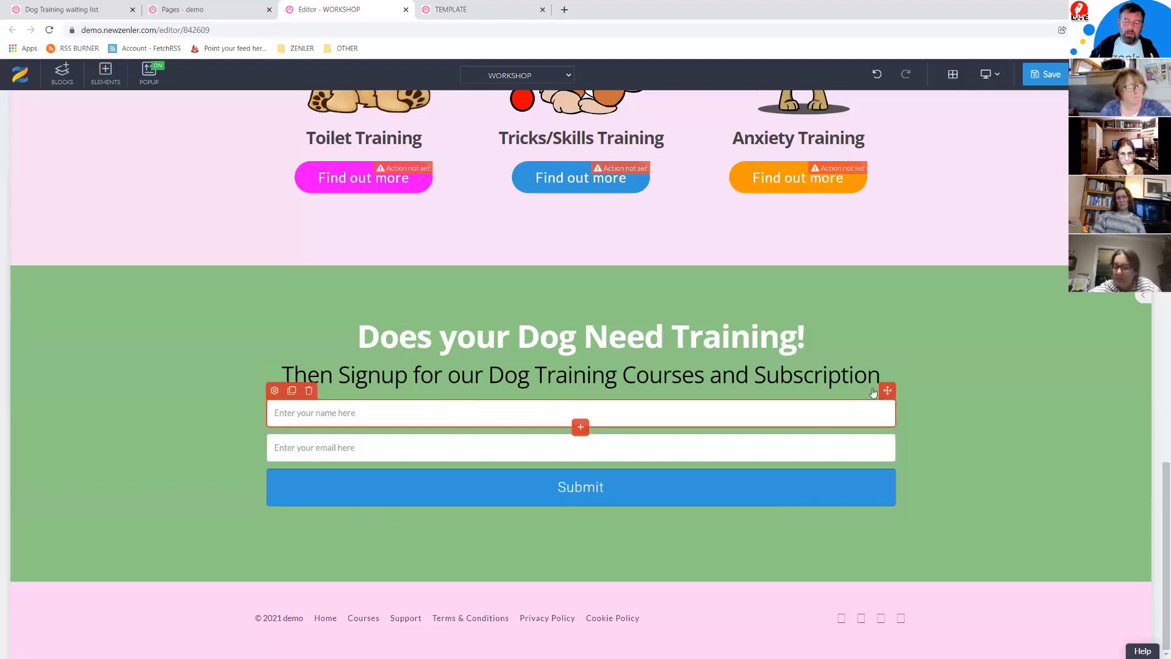
drag(888, 391, 749, 353)
drag(612, 319, 500, 435)
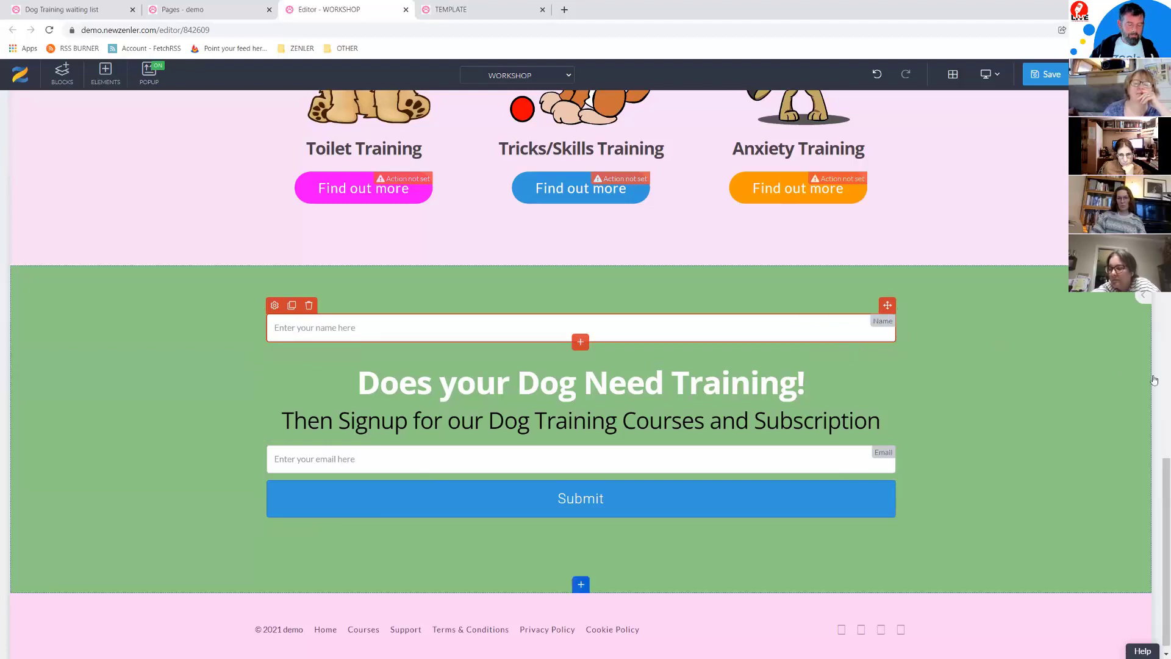
key(ctrl+z)
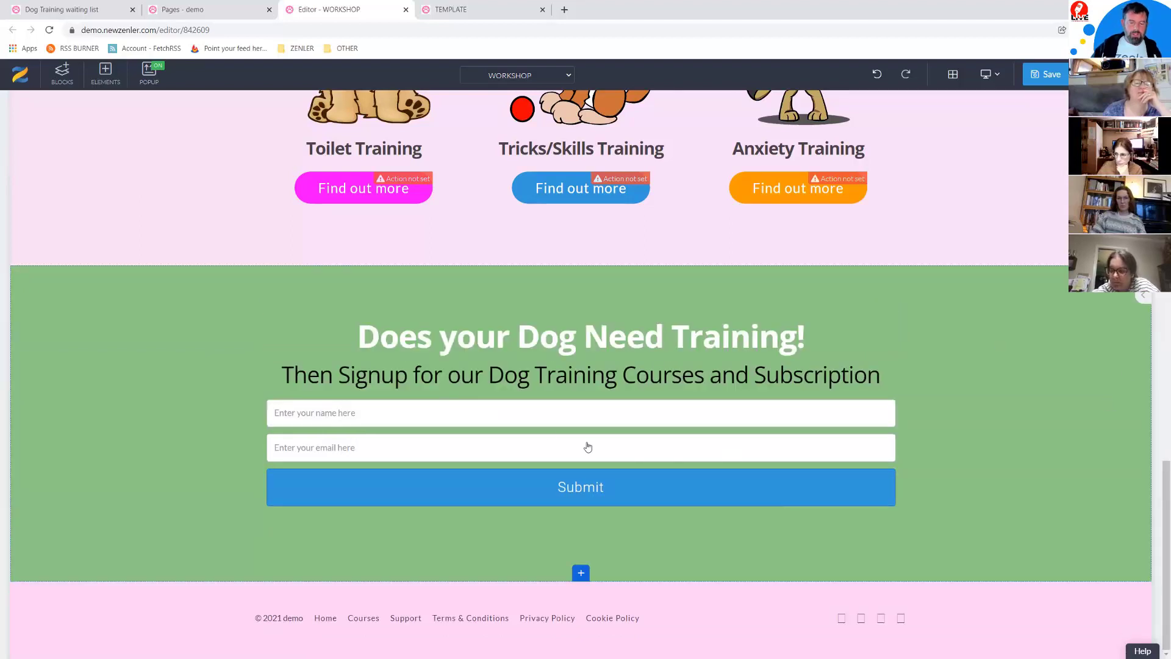
Step: Insert a half-and-half two-column row below the name field
click(473, 426)
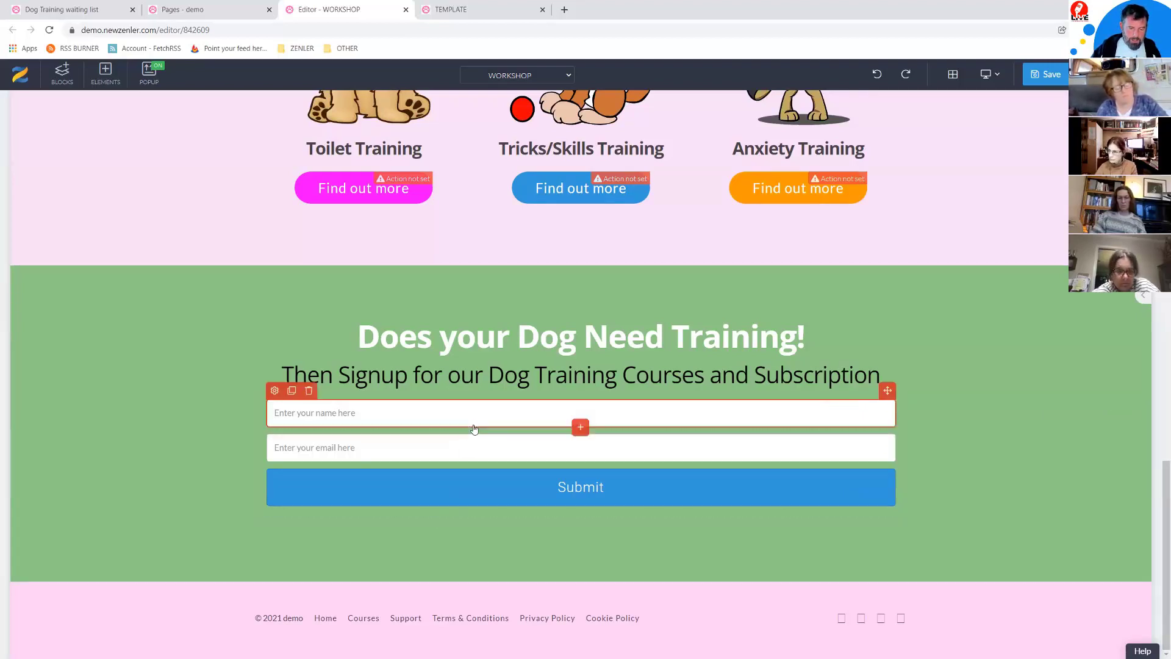
click(580, 429)
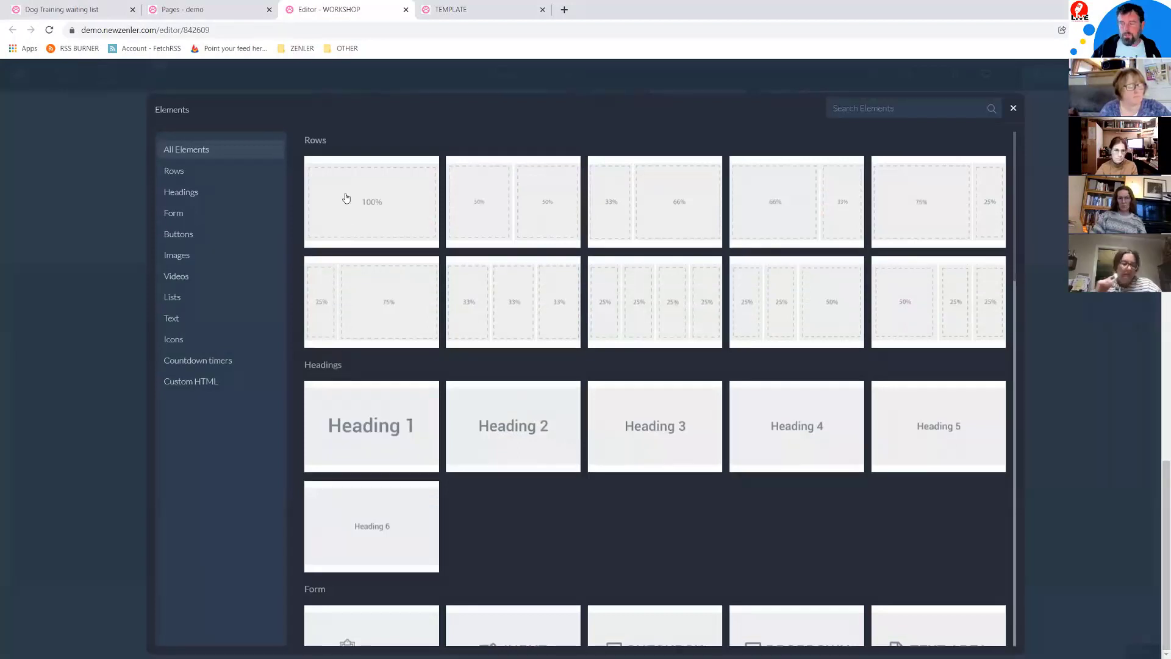
click(516, 208)
mouse_move(467, 461)
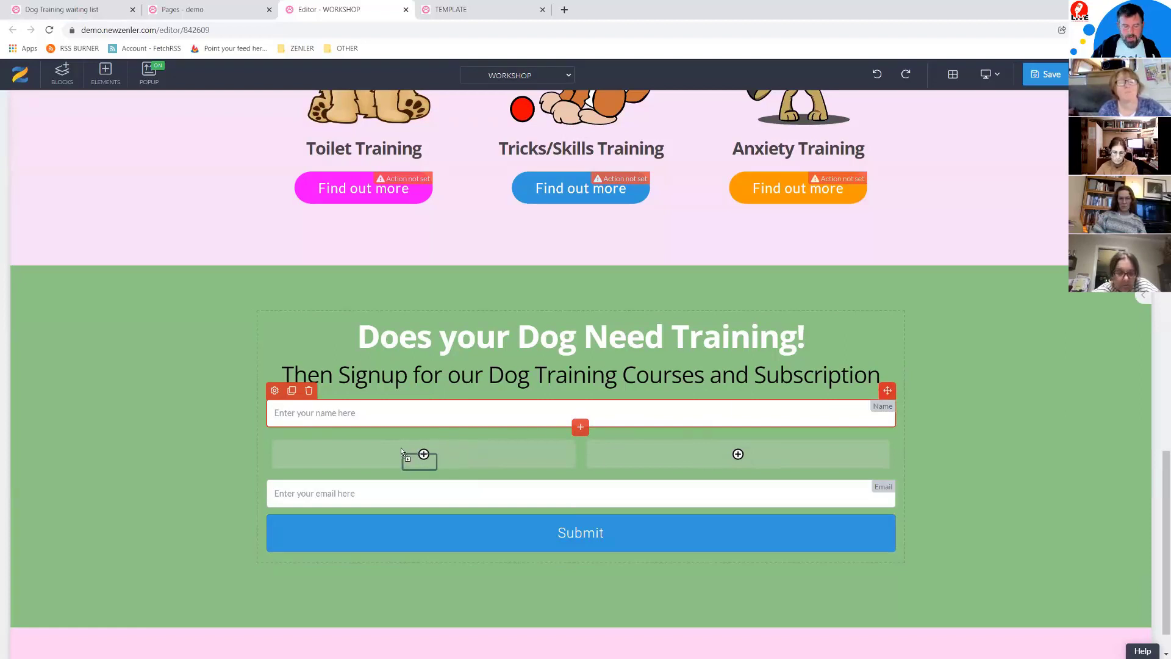
Step: Put the Name field in the left column and the Email field in the right
drag(425, 447, 445, 498)
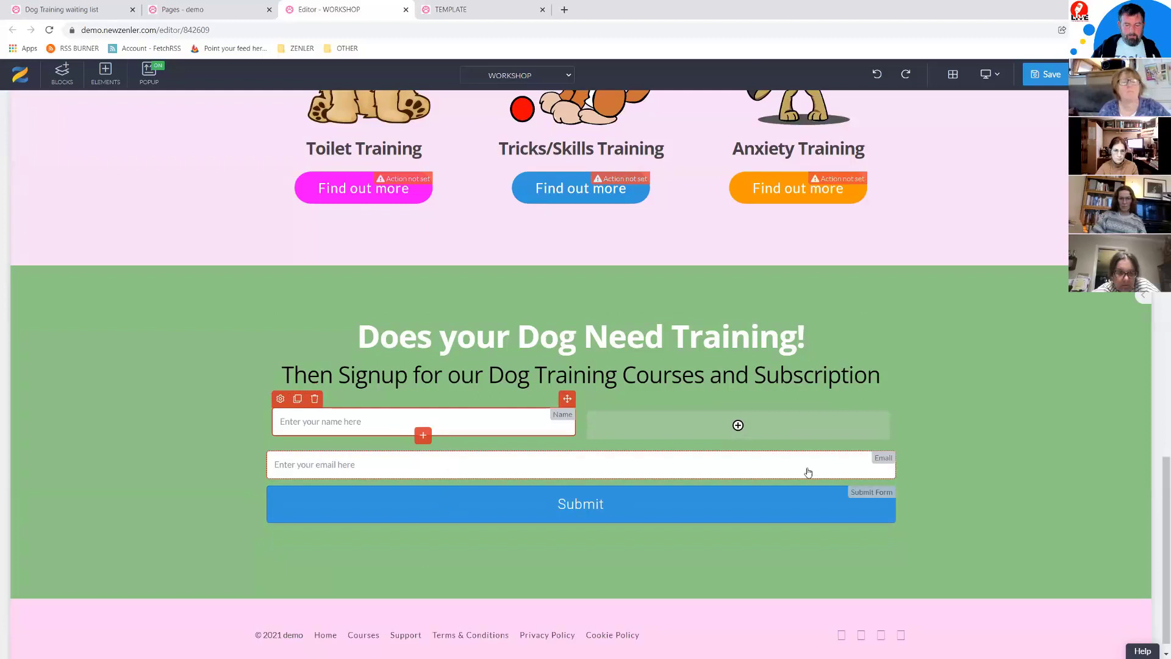
drag(887, 444, 802, 434)
drag(690, 414, 677, 416)
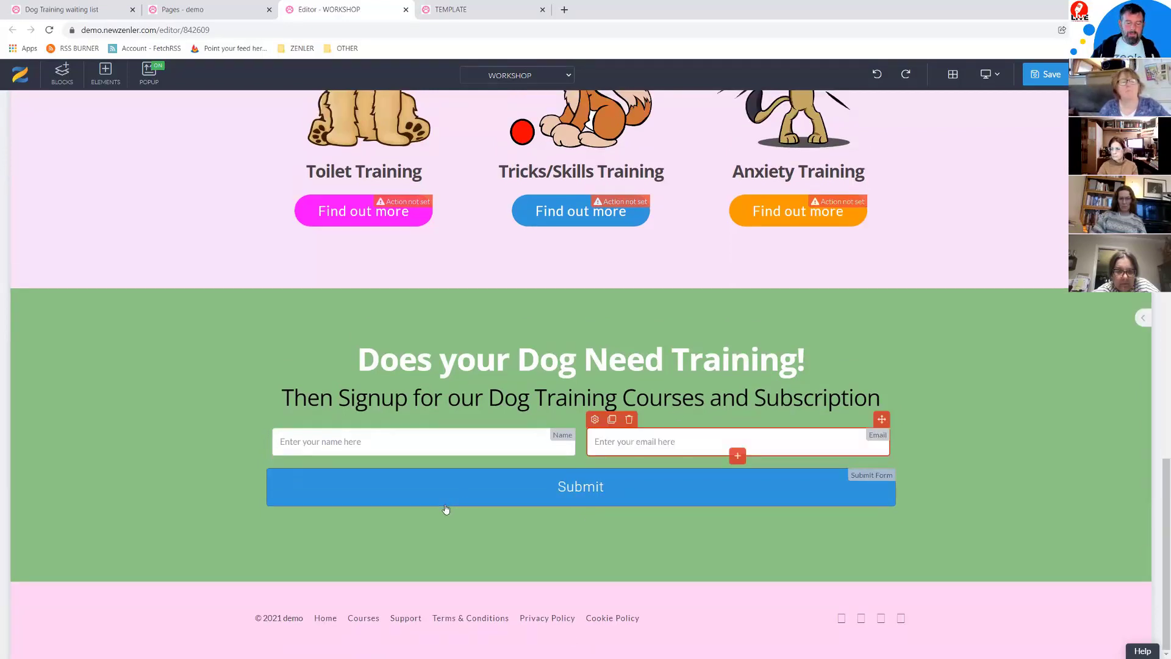
click(408, 499)
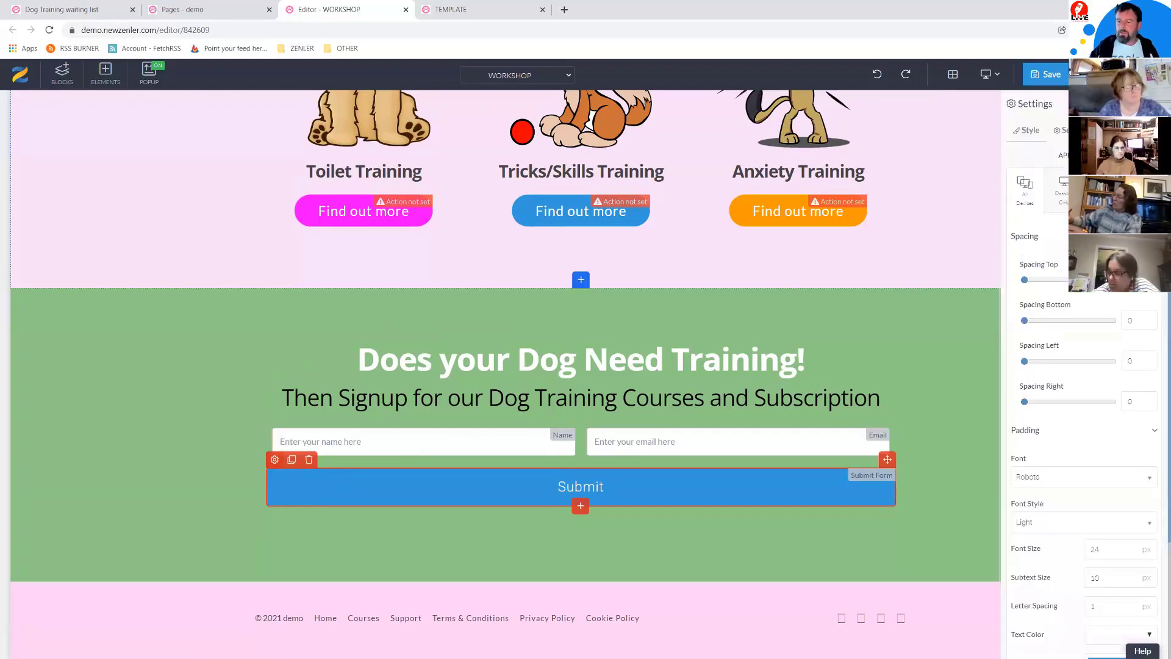
Step: Apply the Rounded outline preset style to the Submit button
click(1125, 130)
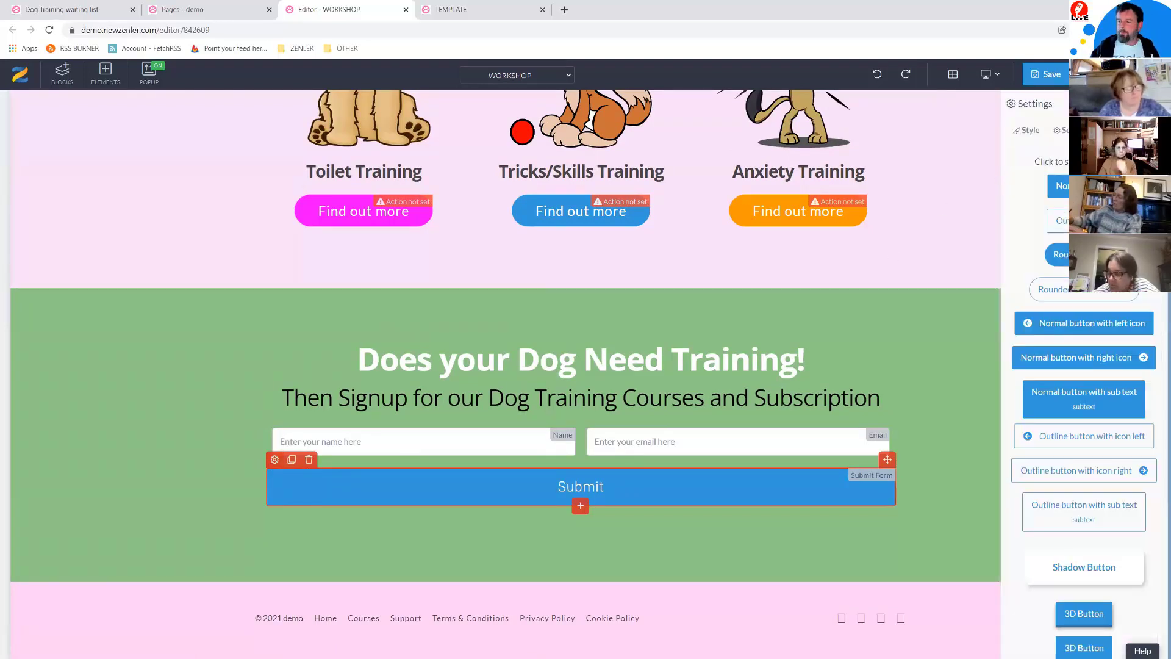
click(1075, 293)
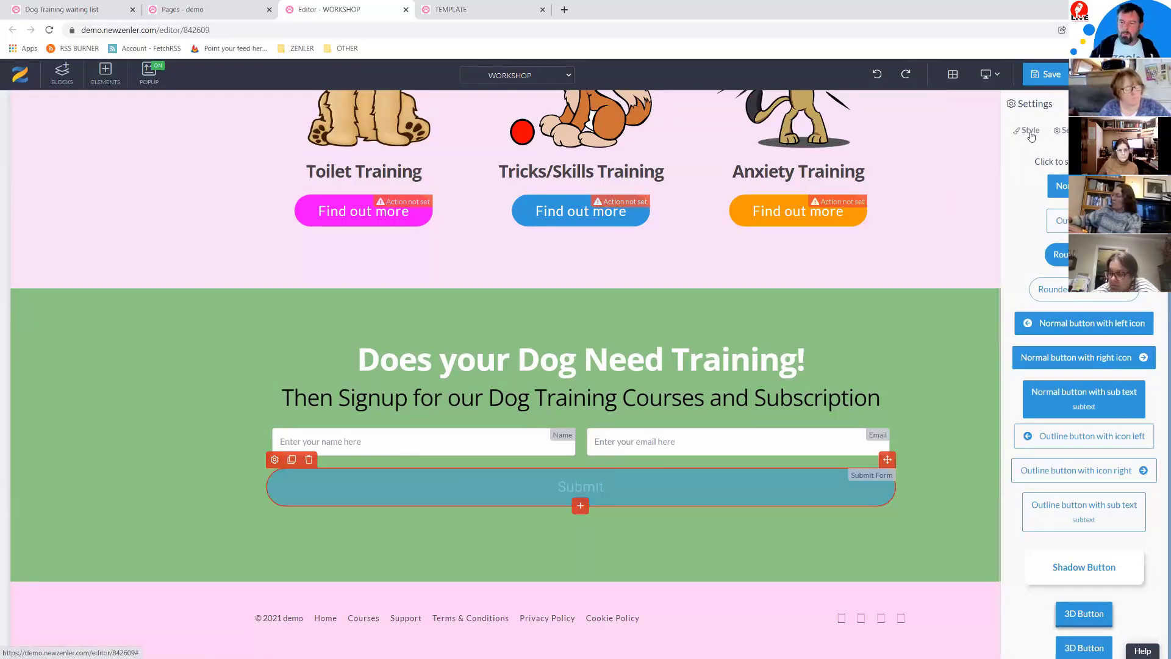
click(275, 460)
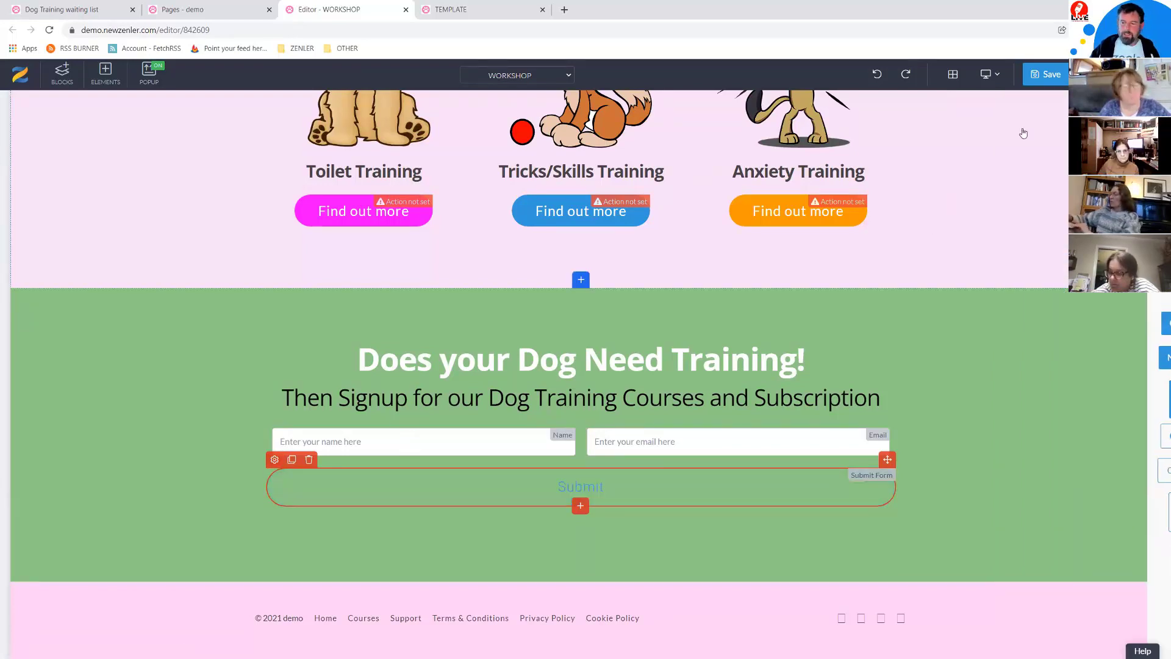
click(274, 460)
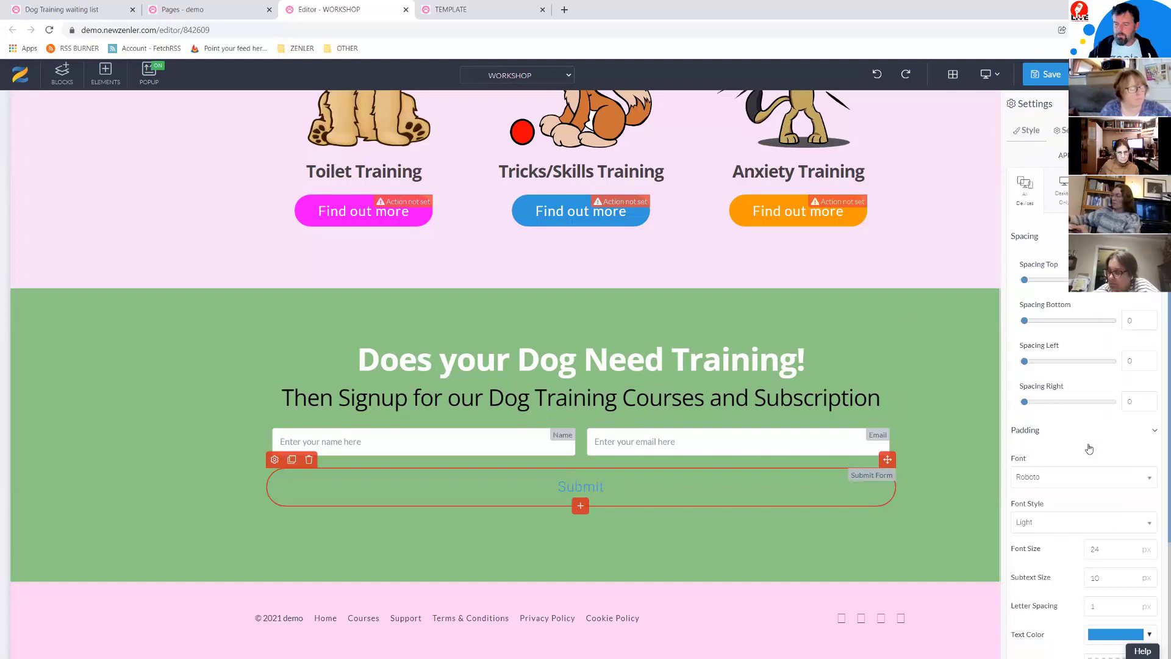
Step: Make the Submit button's text and border white and select the border thickness value
scroll(1090, 449, down, 3)
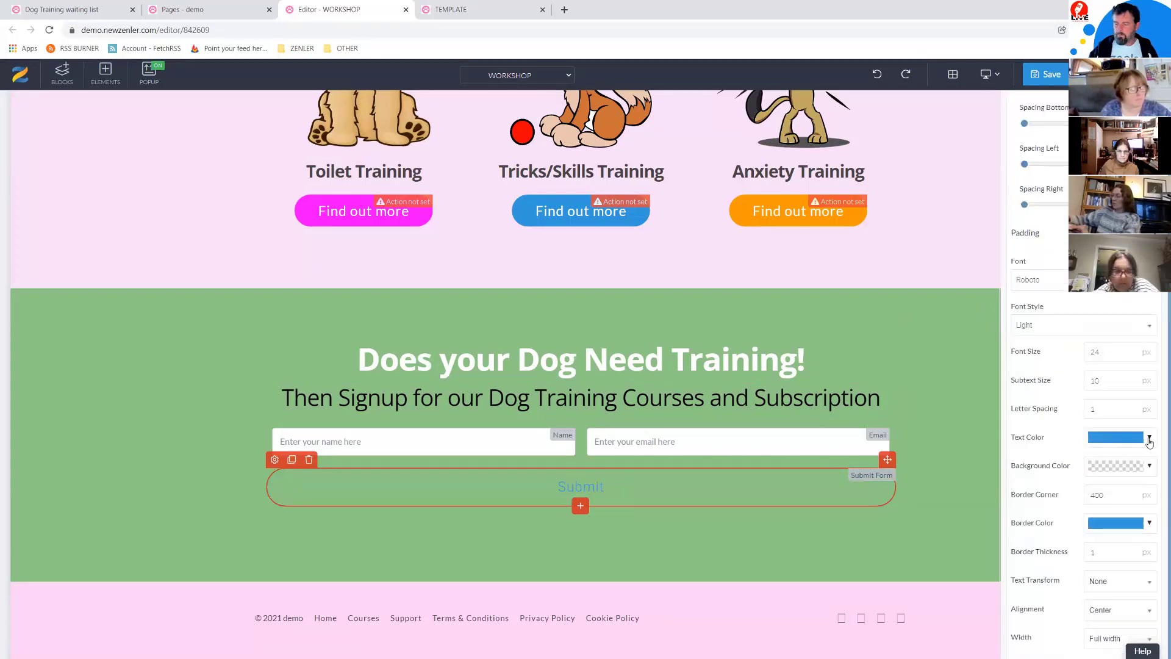
click(1150, 441)
click(1049, 460)
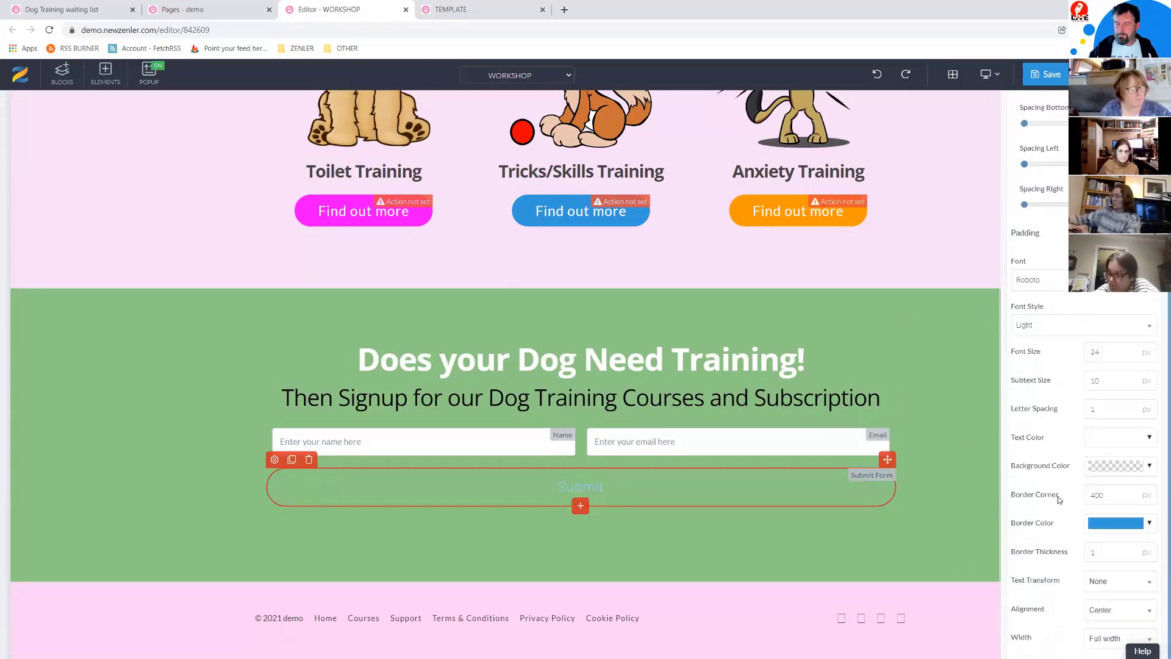
click(1150, 523)
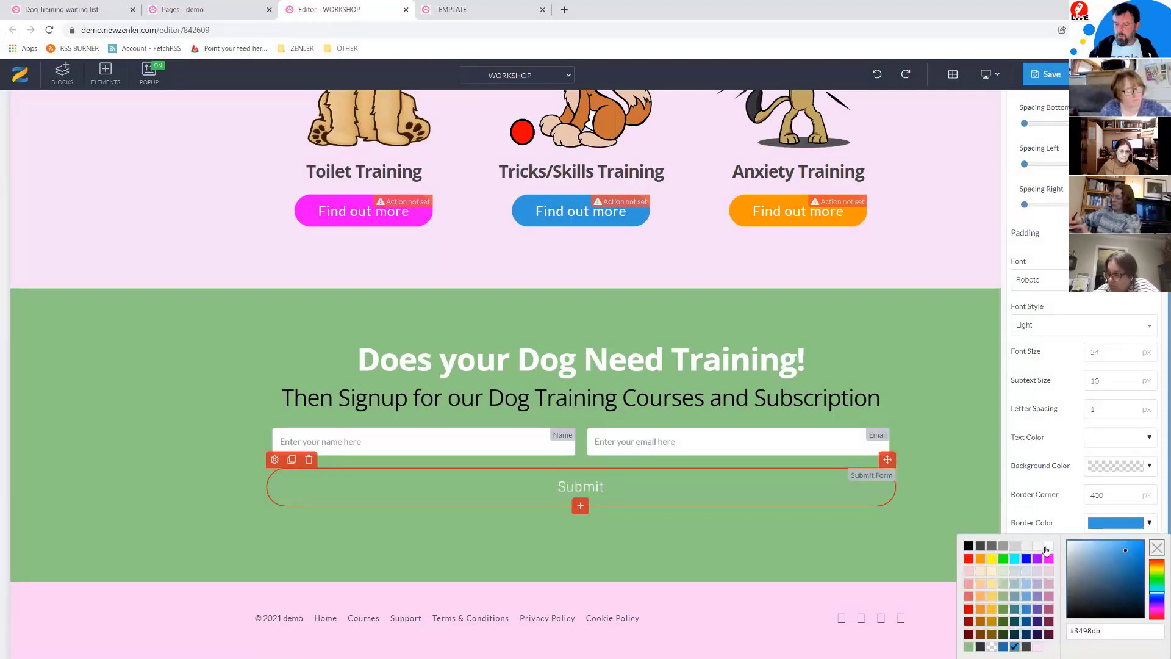
click(1047, 550)
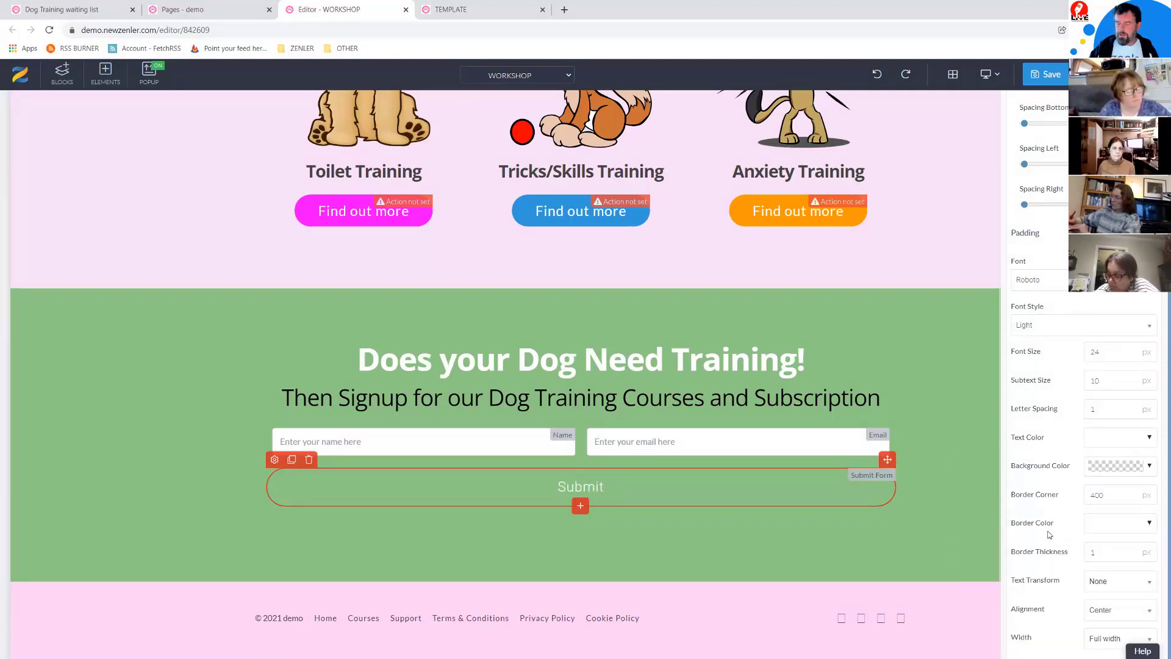
double_click(1086, 553)
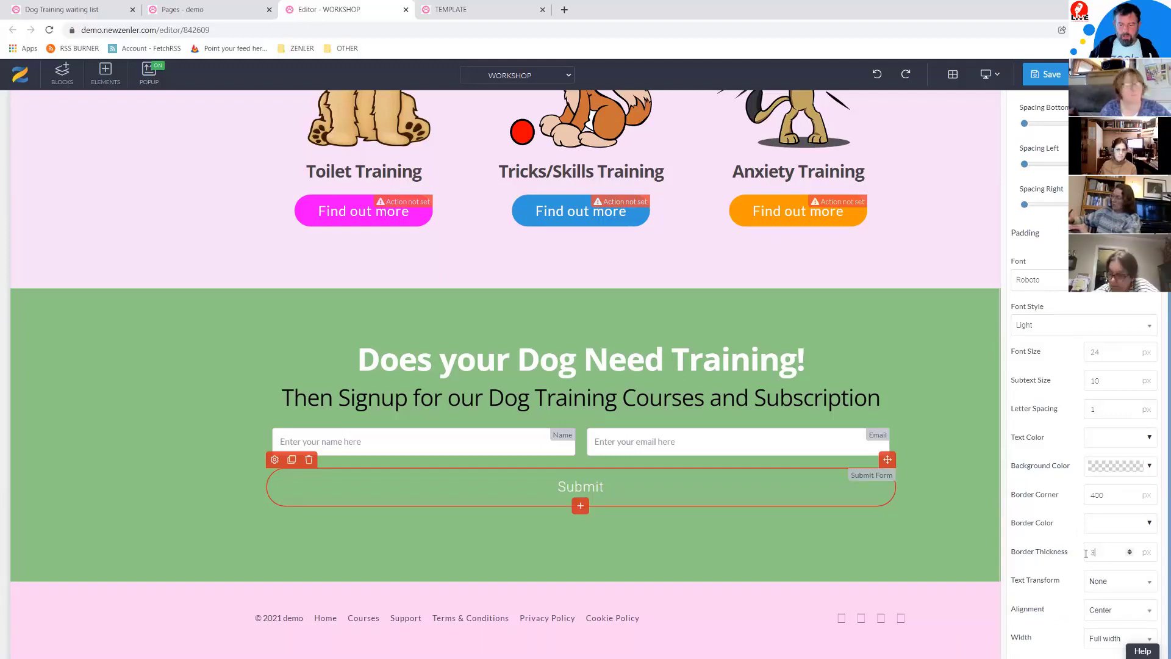
drag(1097, 552, 1076, 552)
Step: Set the border thickness to 4 and make the Submit label Bold
text(4)
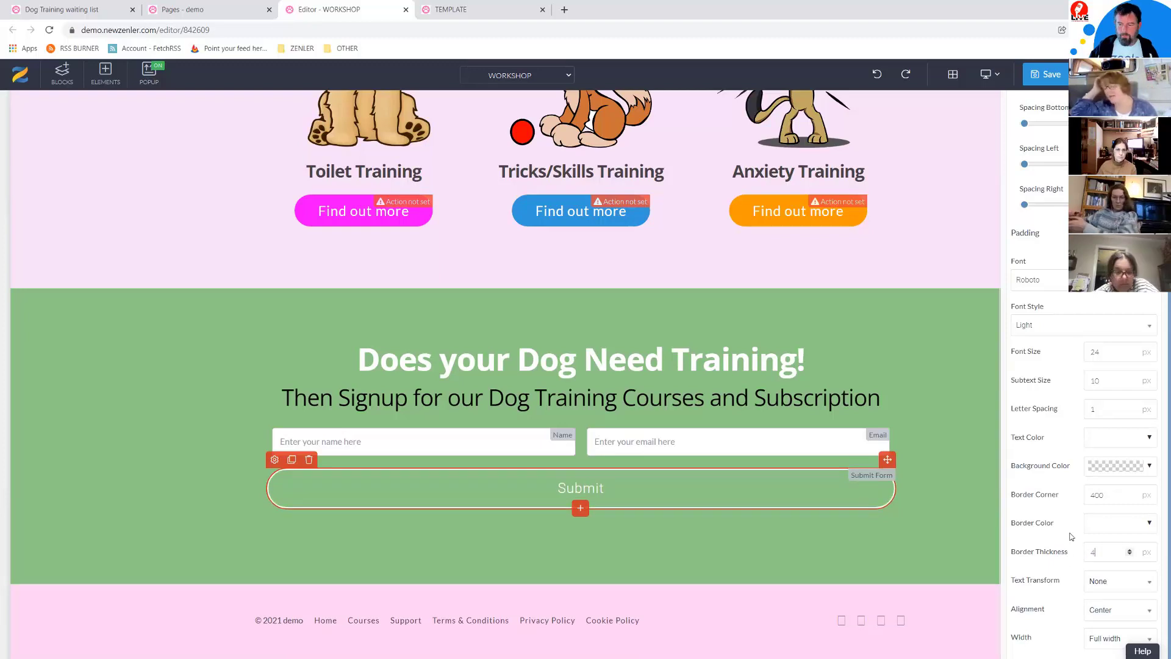
click(1049, 326)
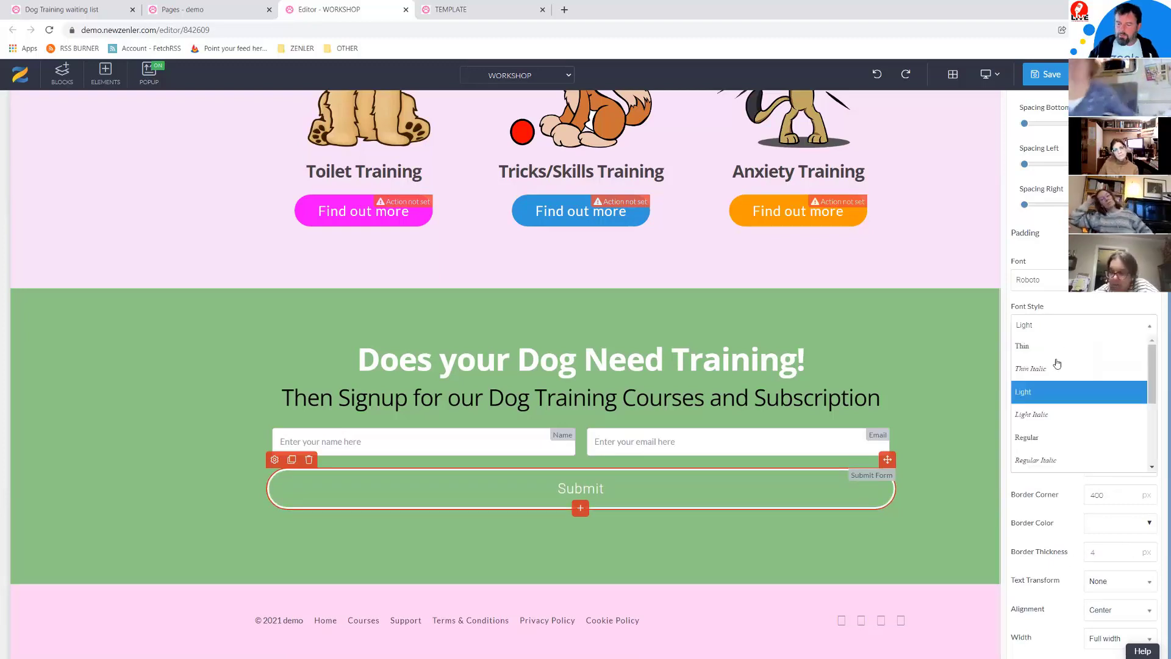
scroll(1055, 363, down, 3)
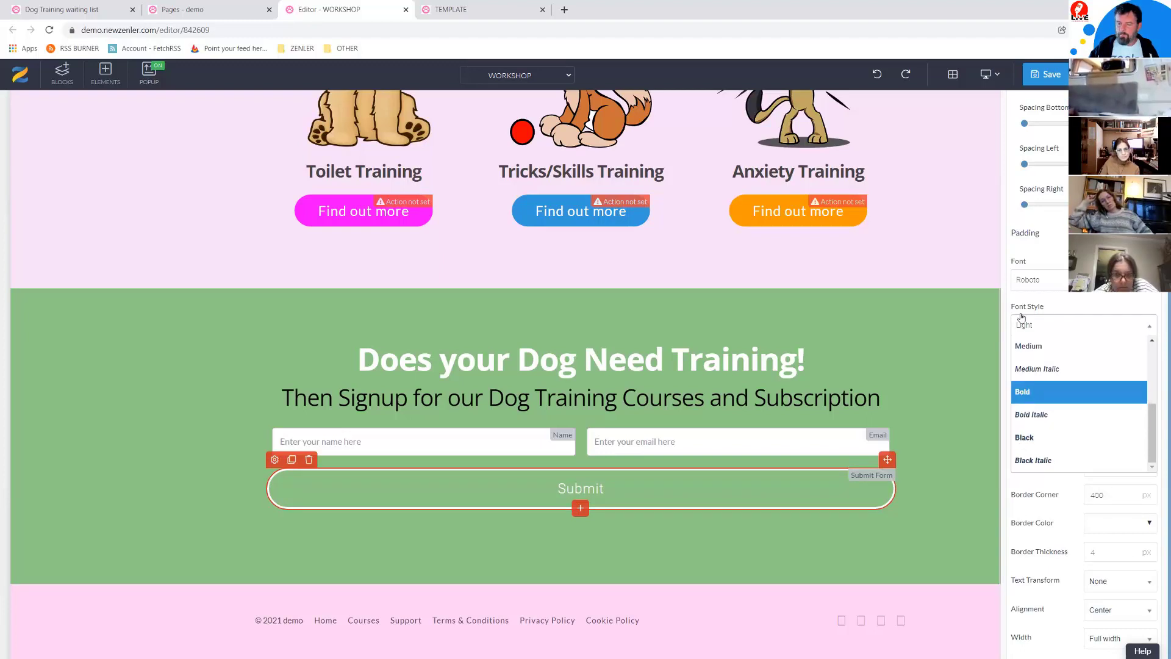
click(1025, 392)
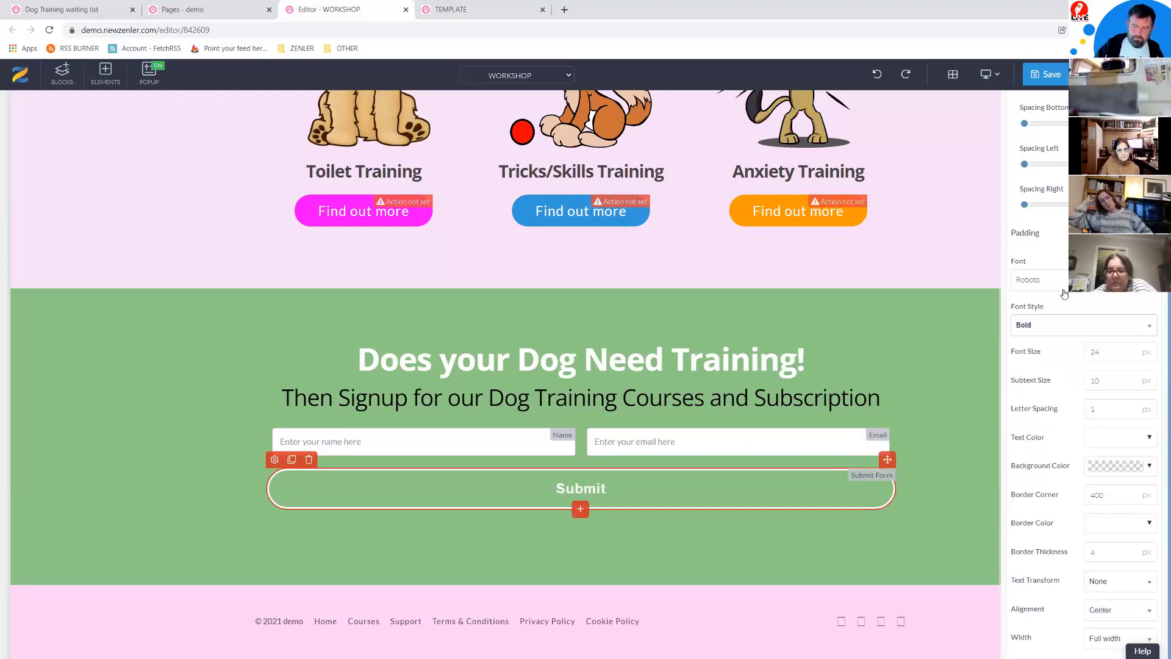
Step: Change the Submit label font to Lato at font size 30
click(1065, 291)
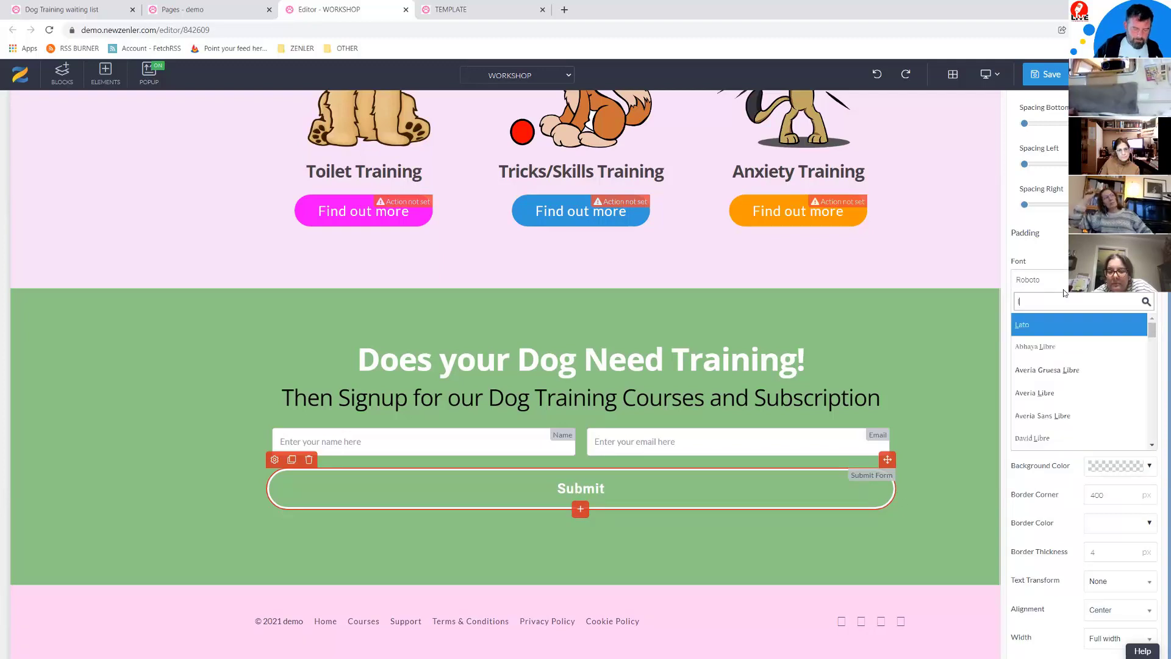
text(lat)
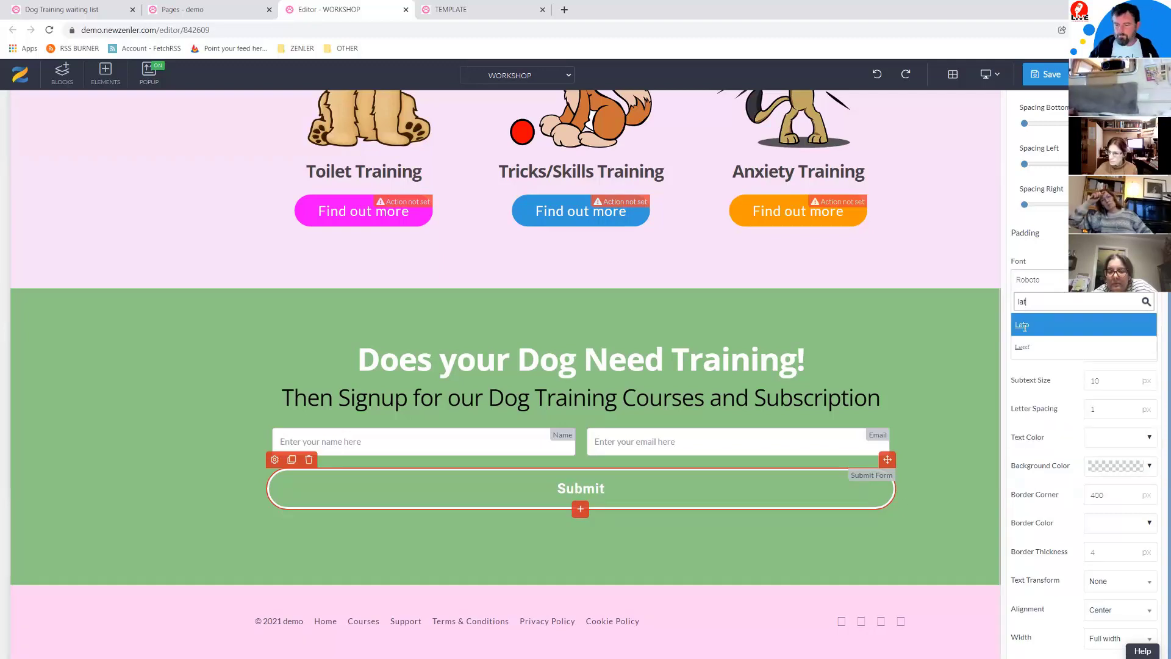
click(1023, 325)
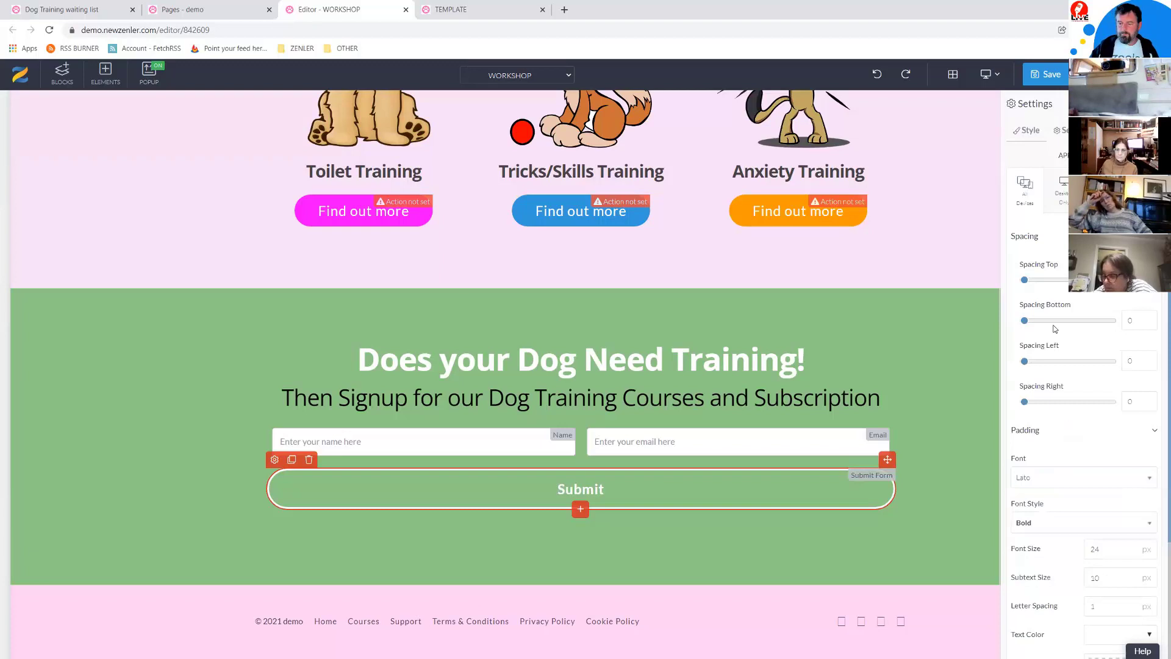
scroll(1055, 507, down, 3)
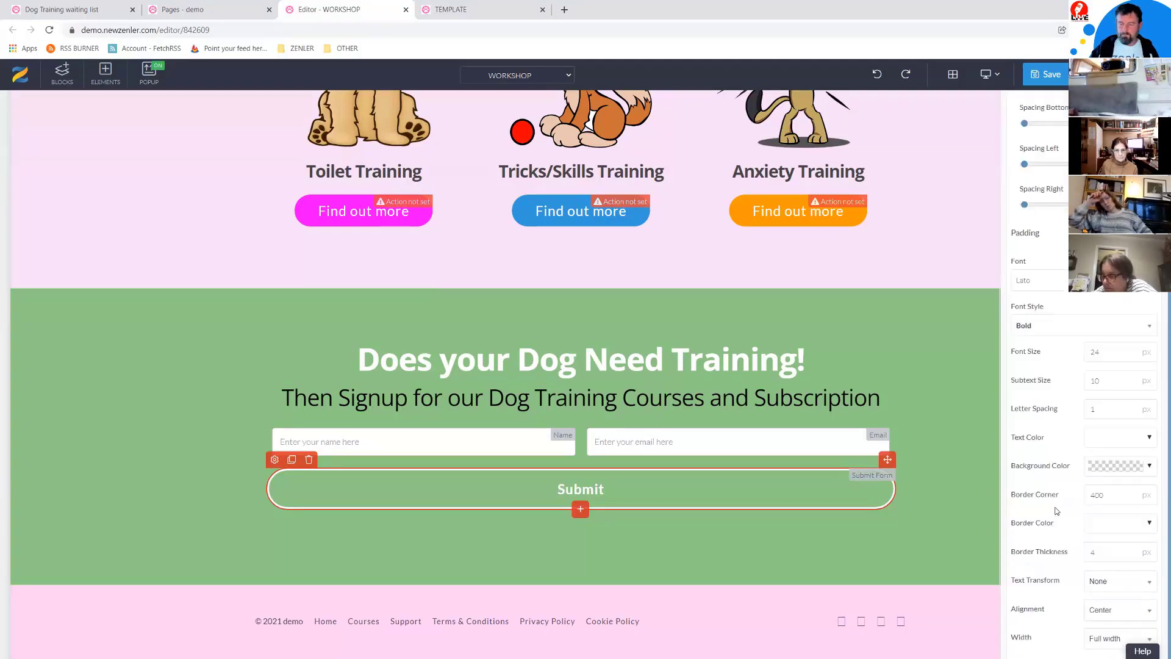
double_click(1098, 358)
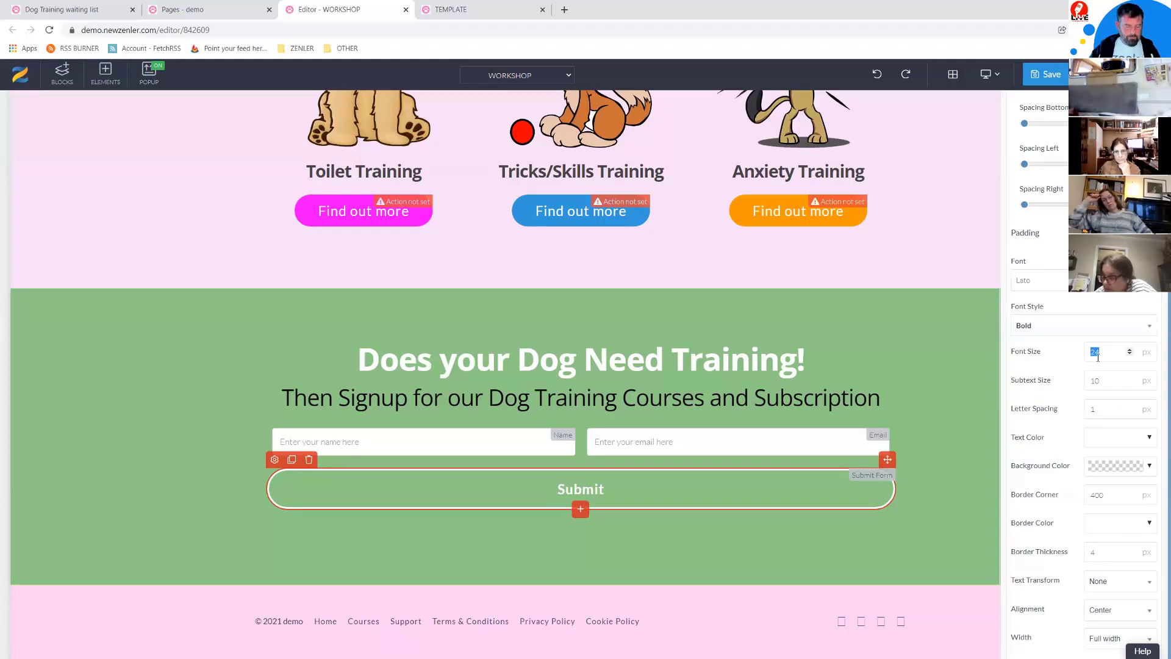
text(3)
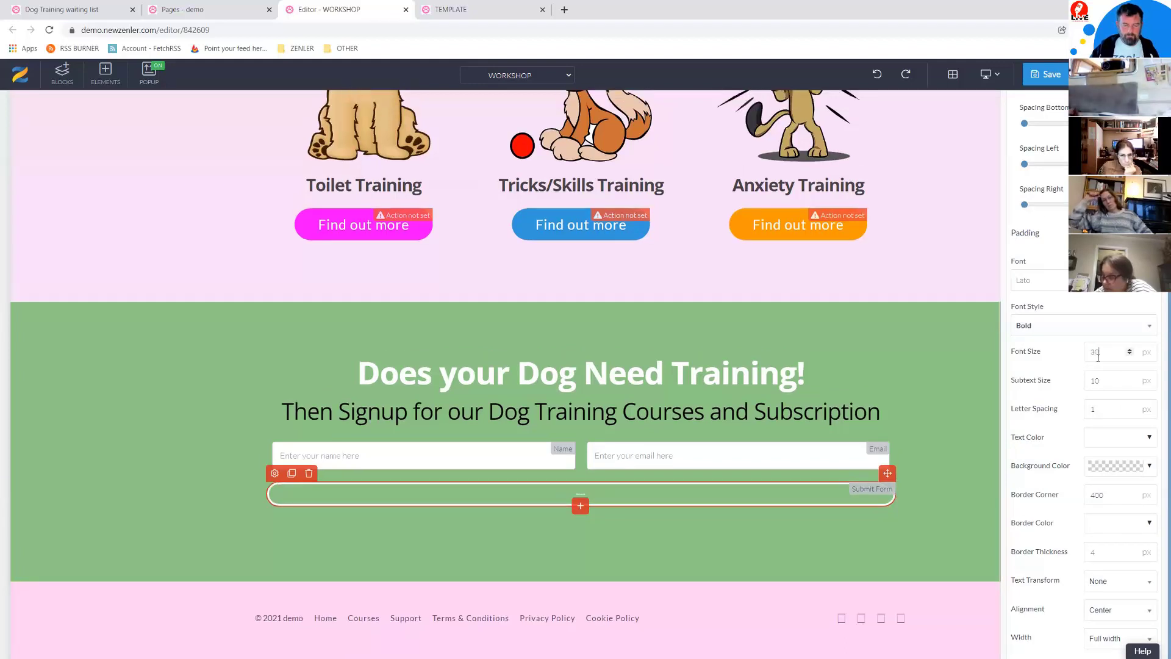
text(0)
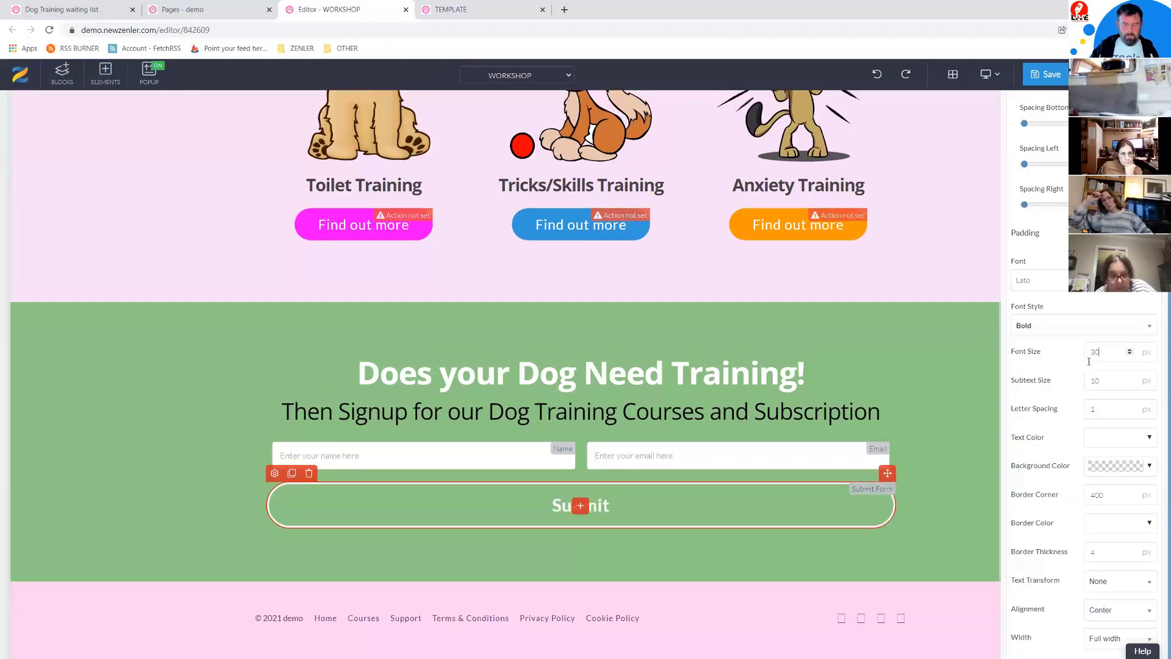
click(1101, 640)
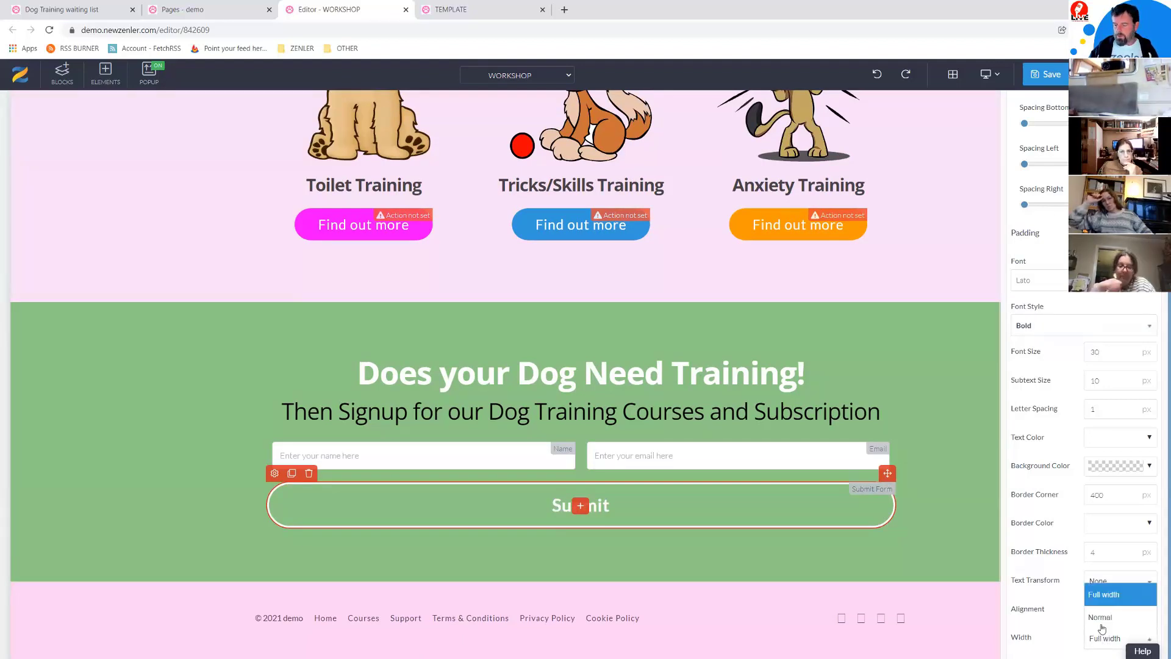
Step: Set the Submit button to Normal width with 10 bottom padding and 60 left and right padding
click(1101, 618)
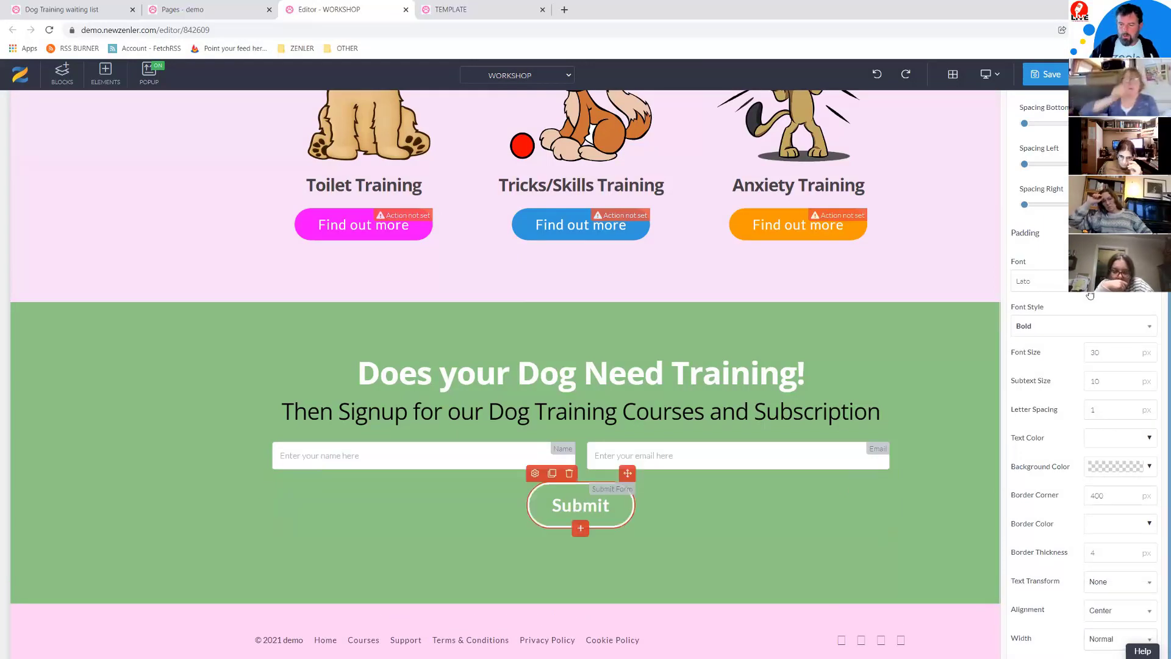
click(1150, 233)
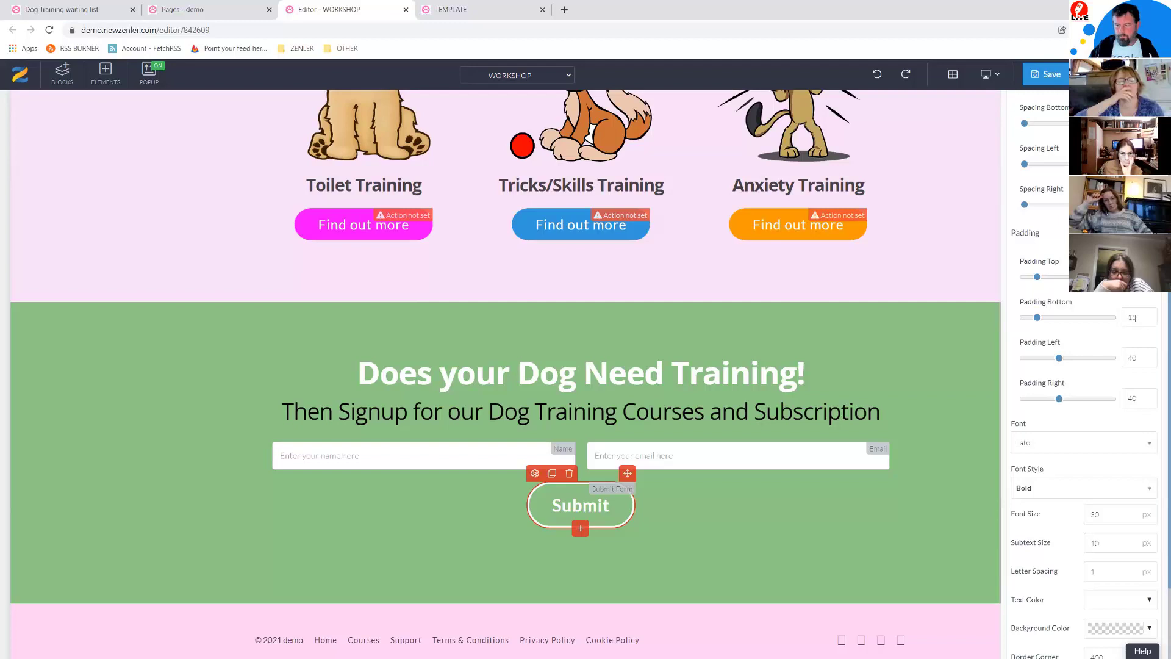
key(Tab)
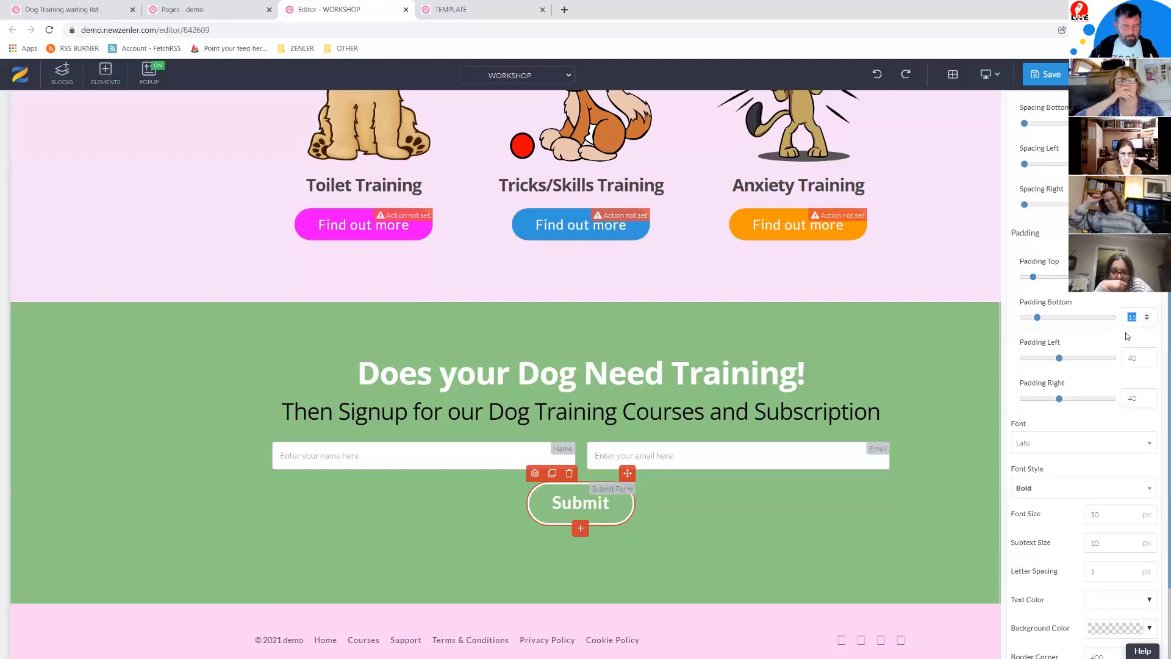
text(10)
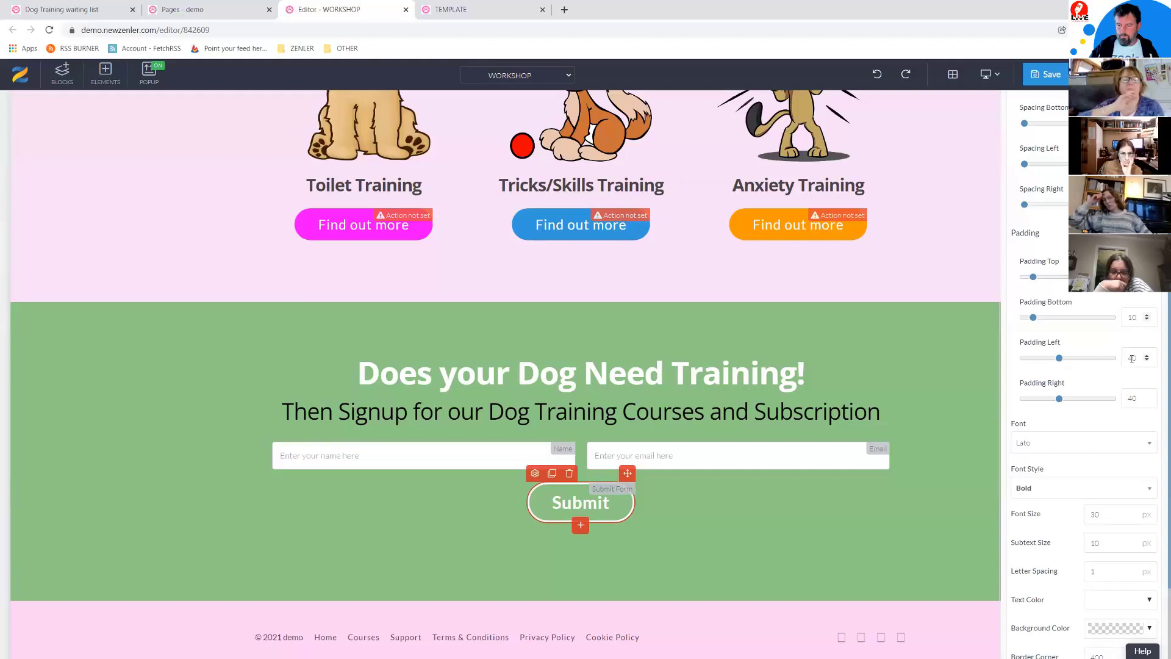
text(60)
double_click(1122, 398)
text(60)
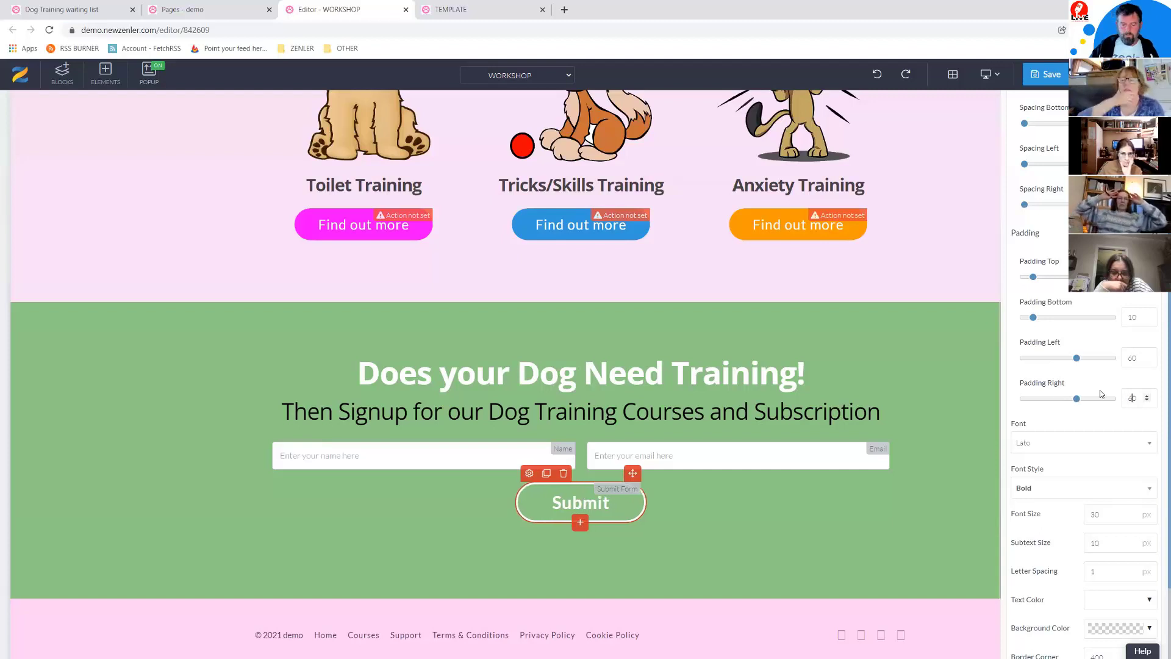
scroll(1082, 396, up, 3)
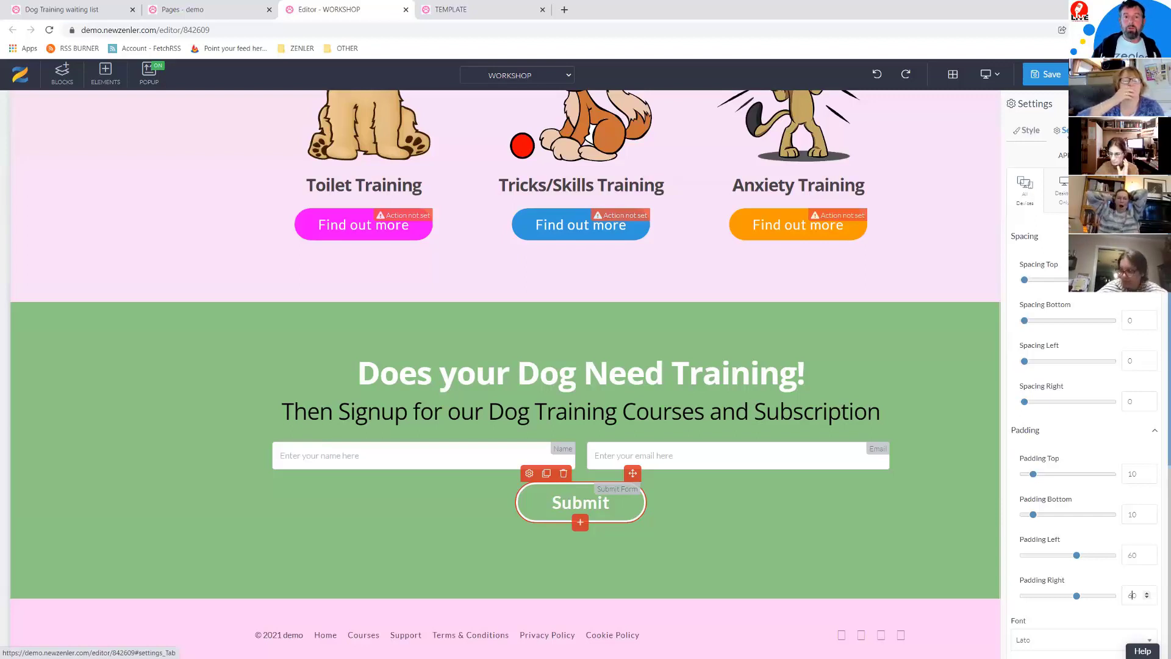
Step: Open the Submit button's settings and relabel it 'SIGN UP FOR LAUNCH!'
click(1064, 130)
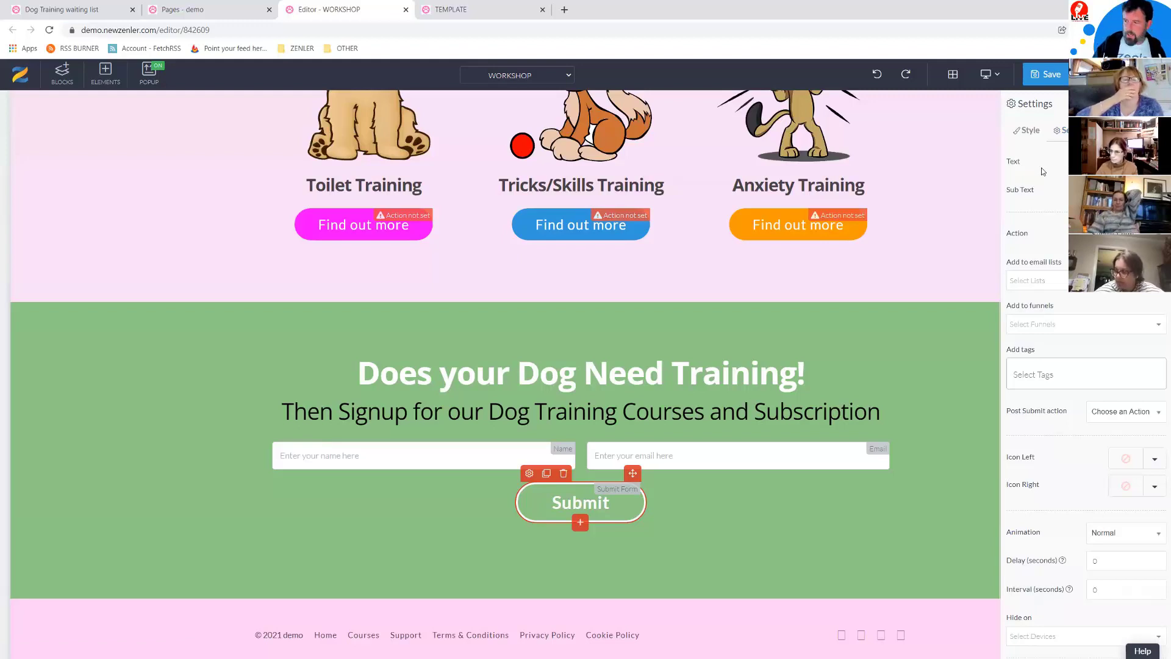
text(SIGN)
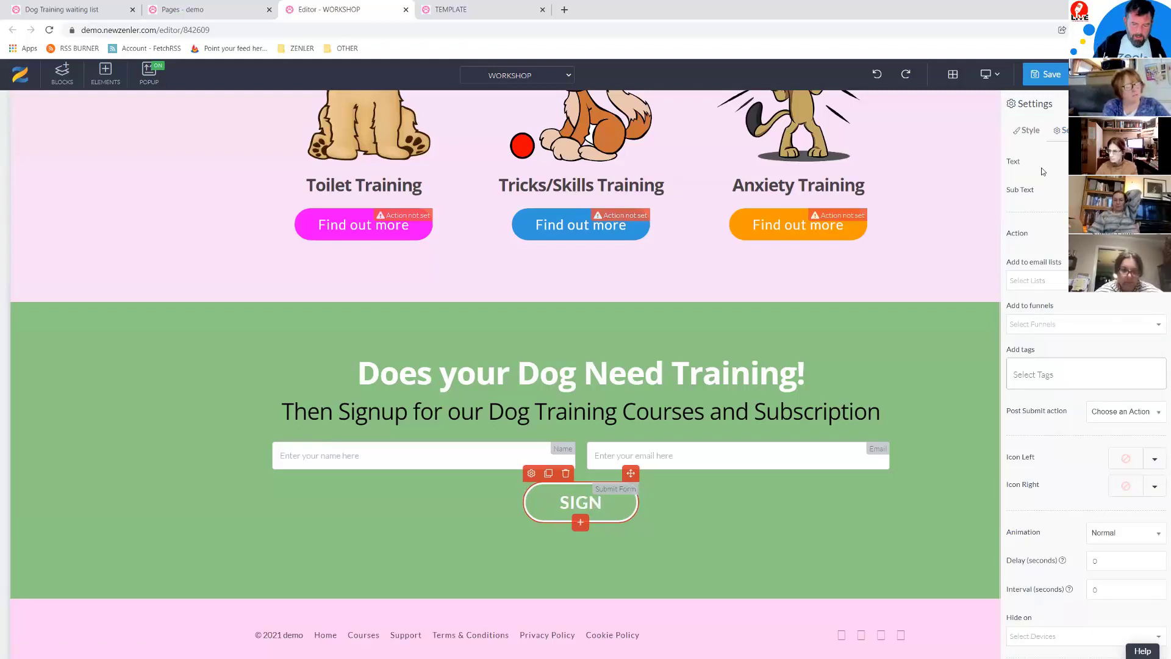
text( UP FOR)
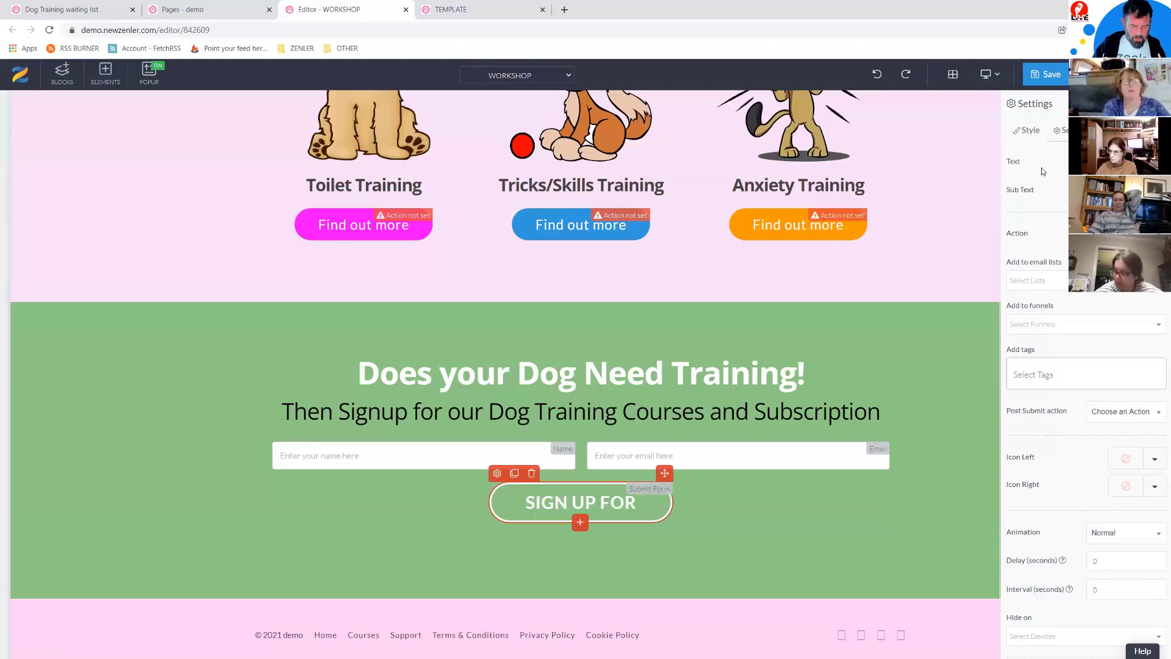
text( LAUNCH)
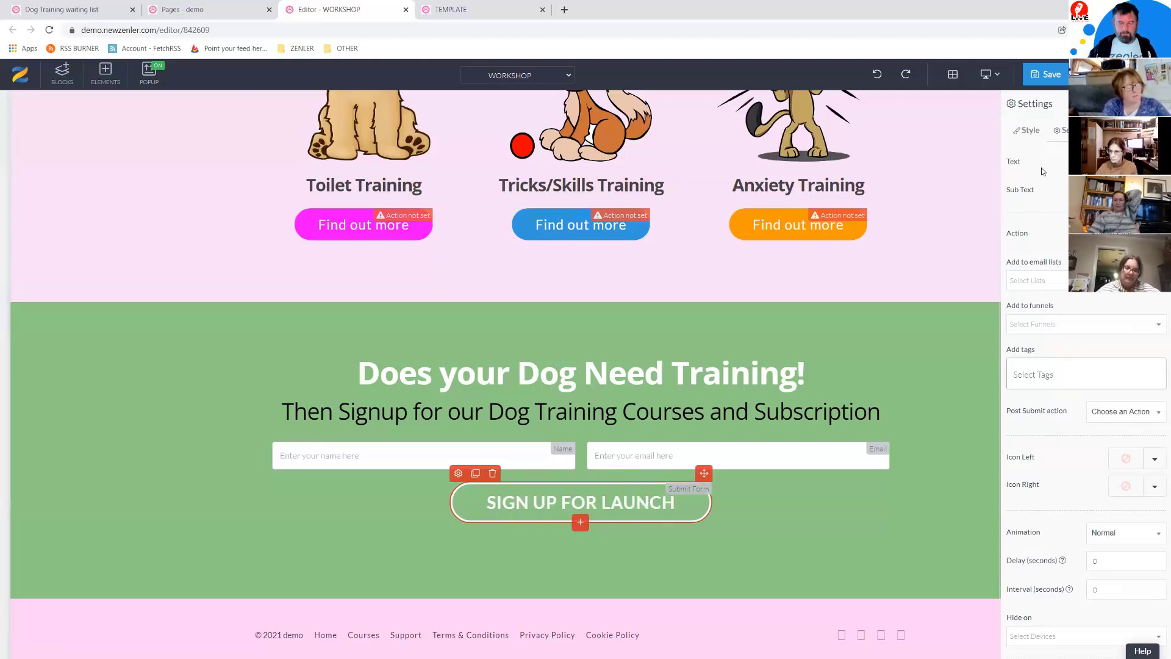
text(!)
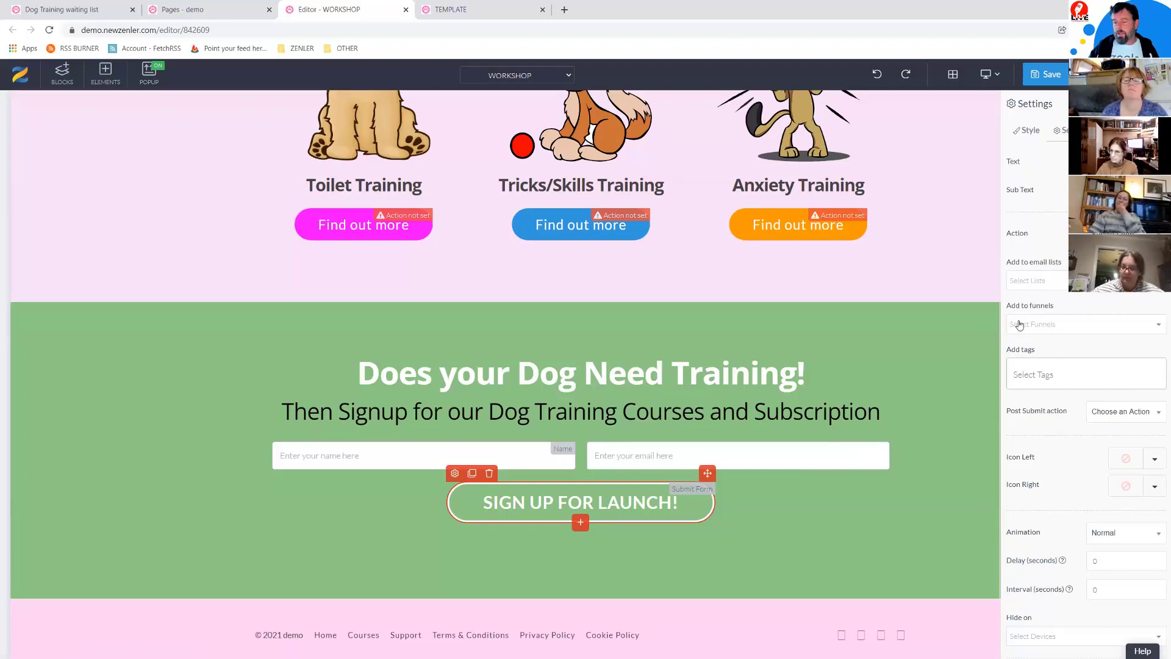
Step: Add the tag PRELAUNCH to the SIGN UP FOR LAUNCH! button's signups
click(1020, 370)
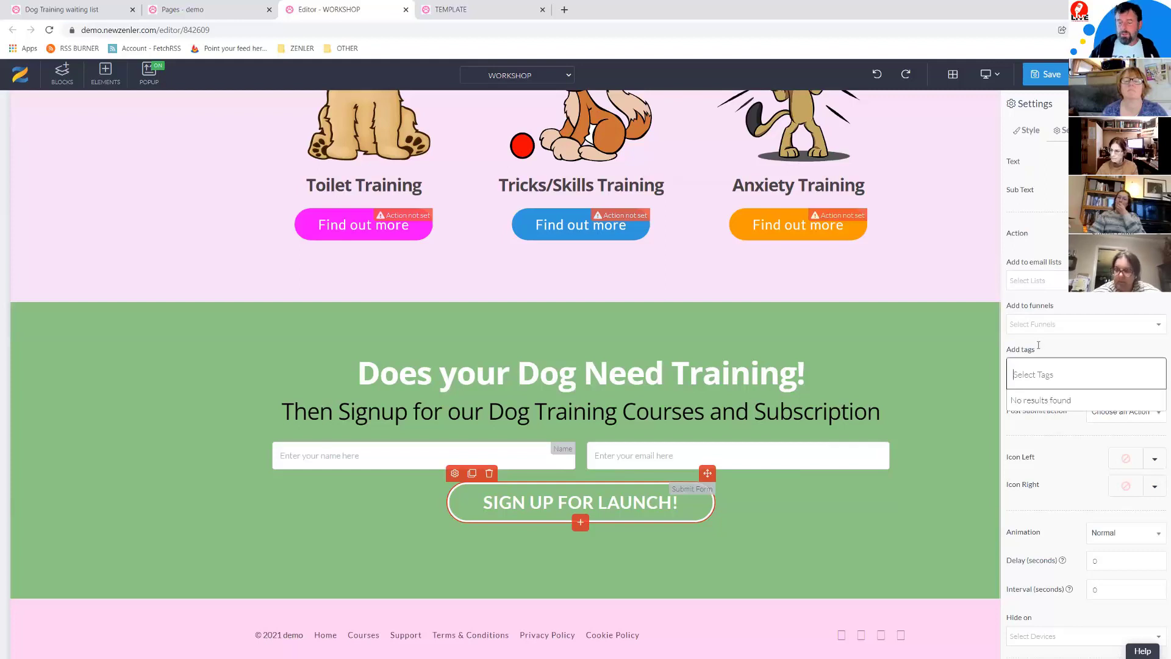
text(NEW)
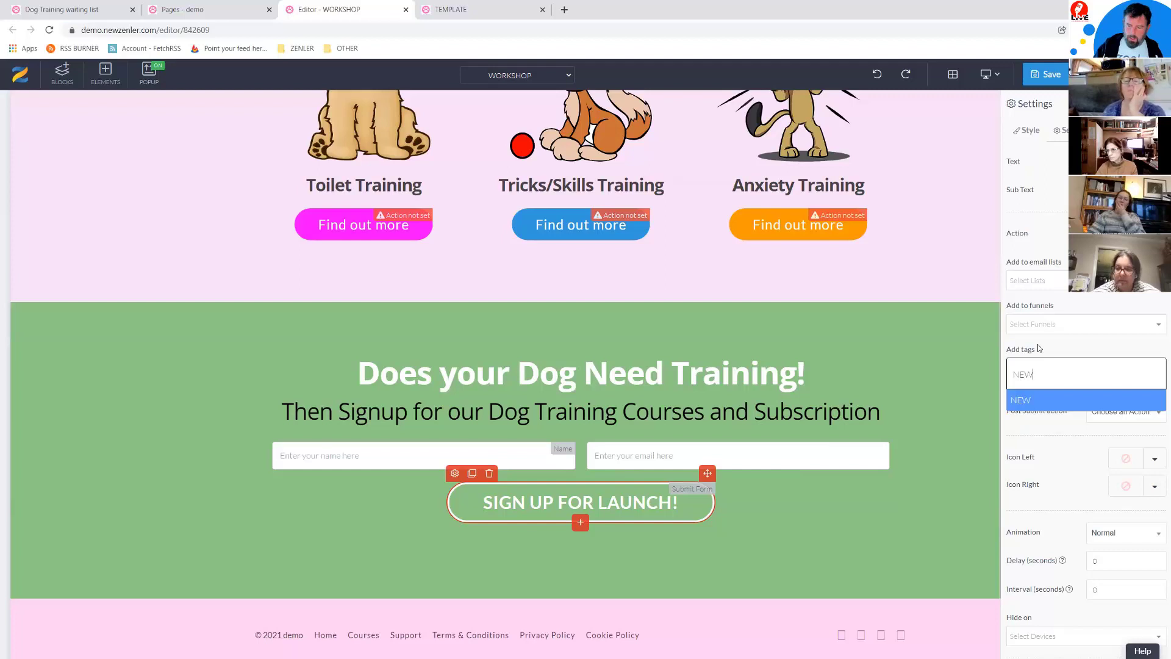
key(BackSpace)
key(BackSpace)
key(BackSpace)
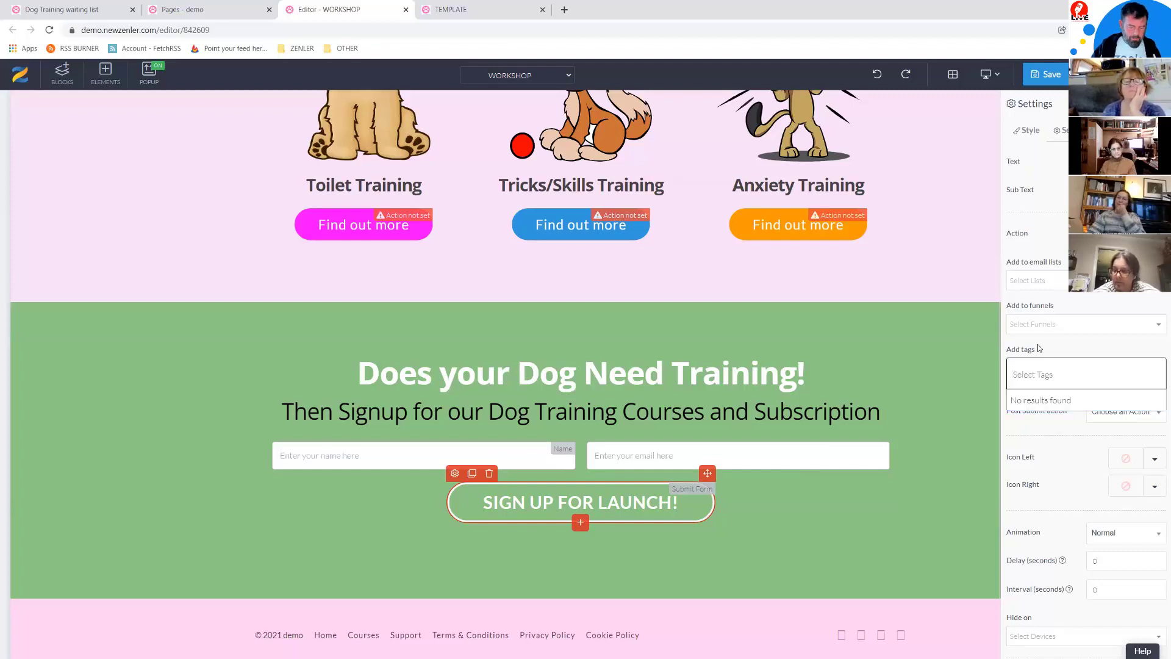
text(PRELAUNCH)
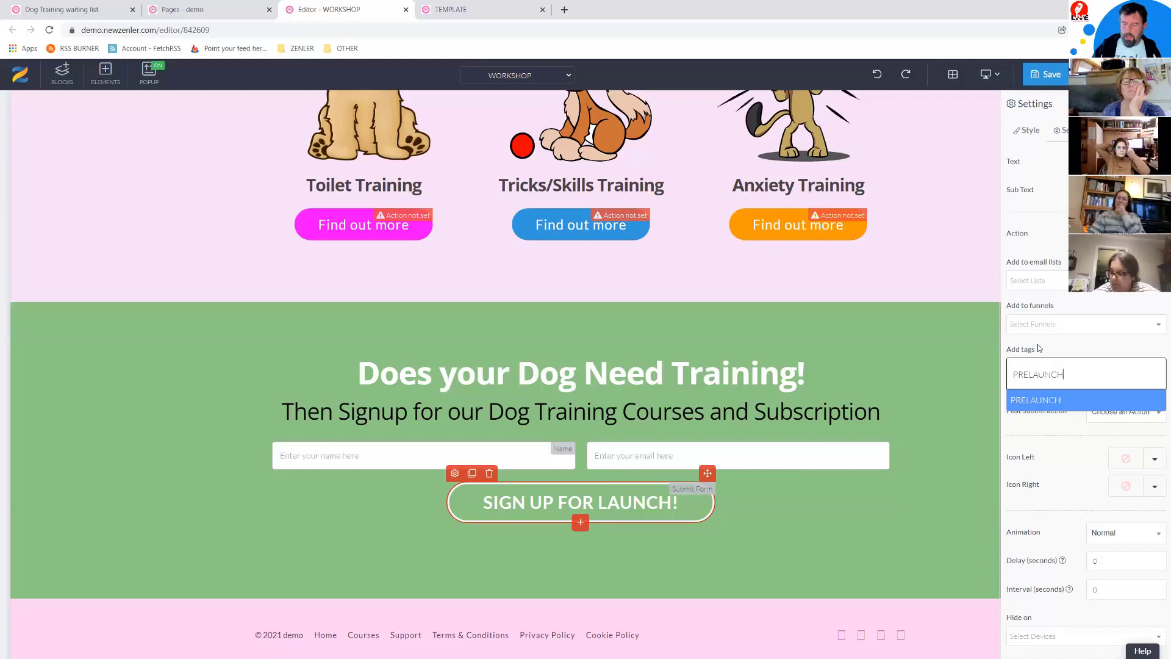
key(Return)
click(1015, 372)
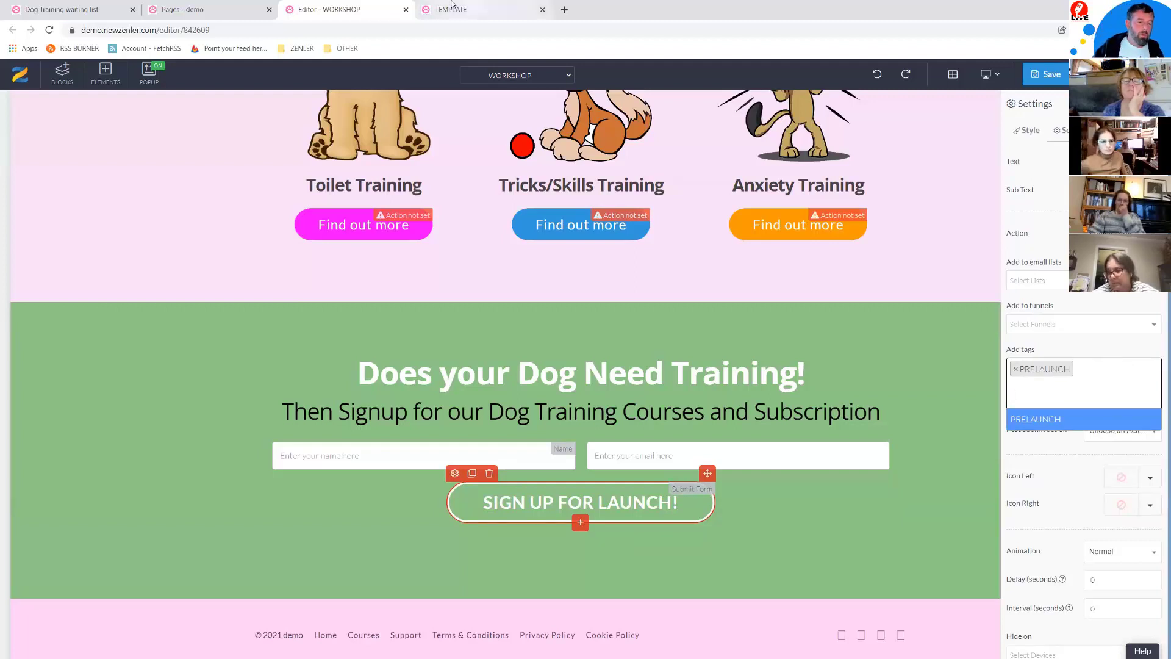
Step: Open the site admin in a new tab and view the People › Lead list, showing 0 results
click(79, 11)
click(202, 9)
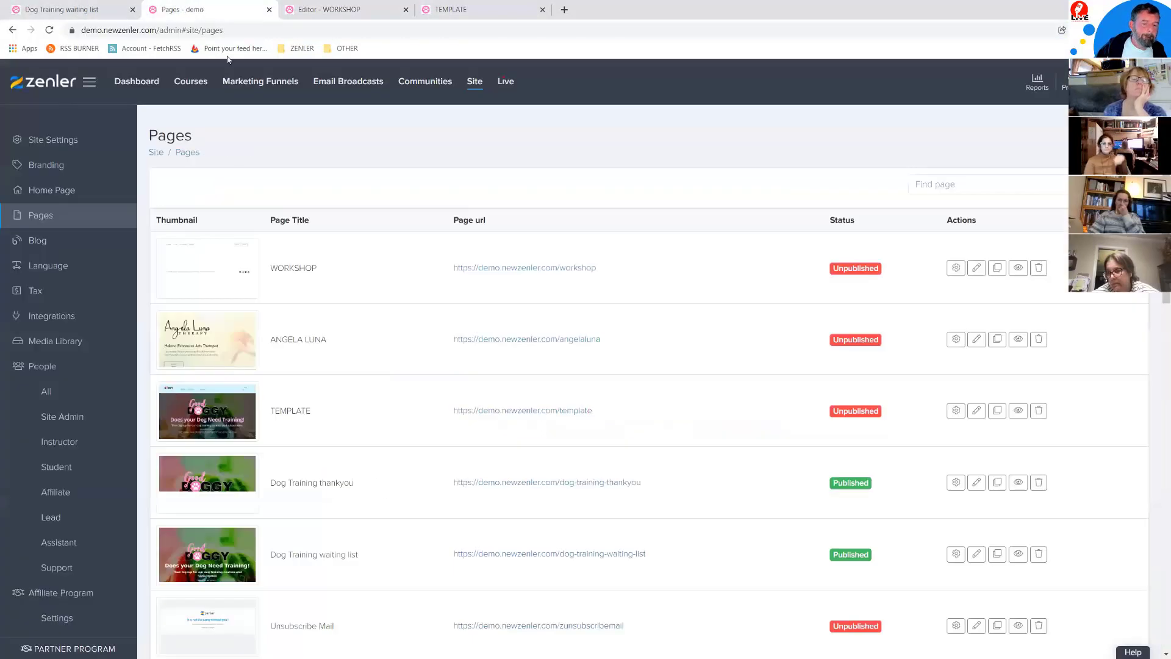
right_click(475, 84)
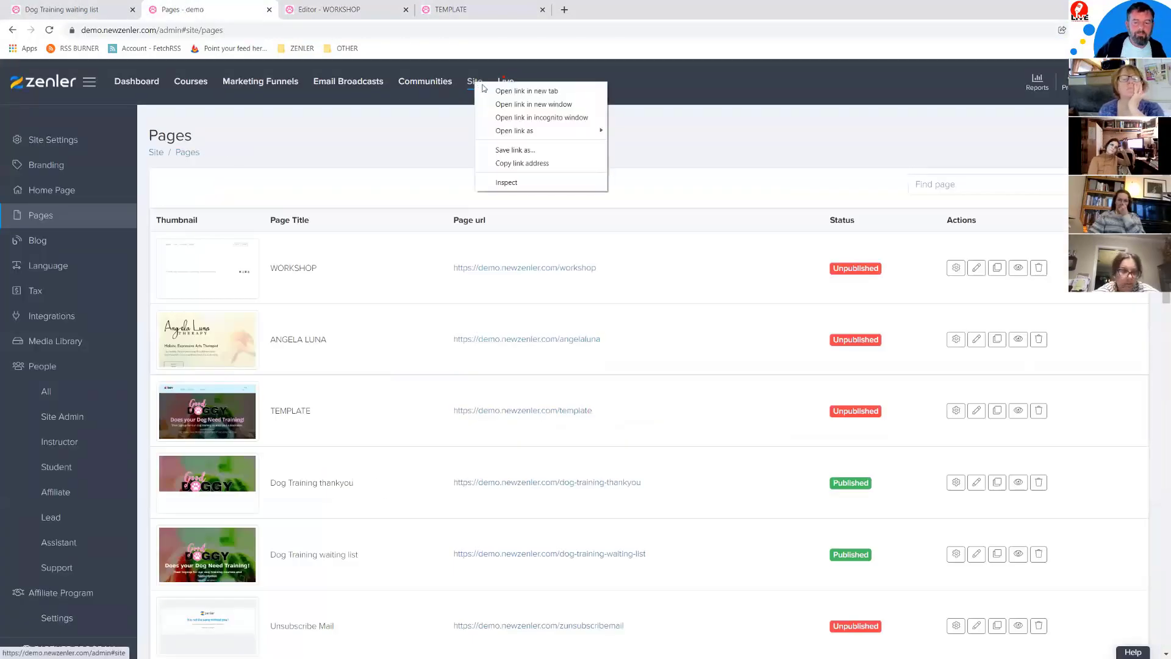
click(526, 91)
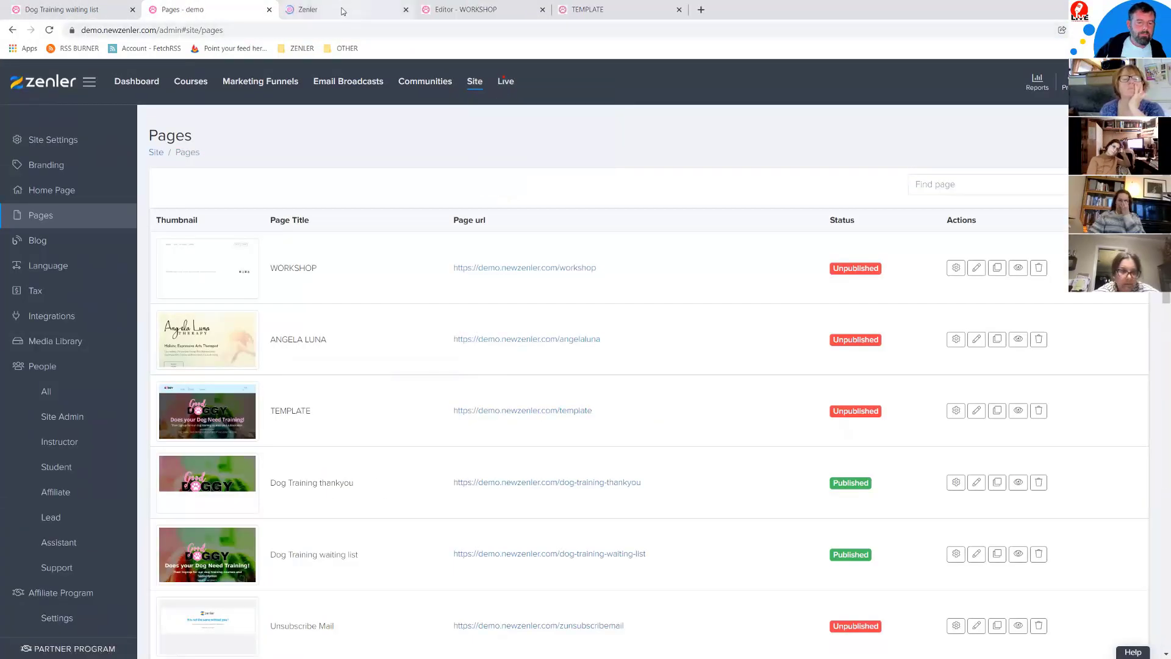
click(341, 11)
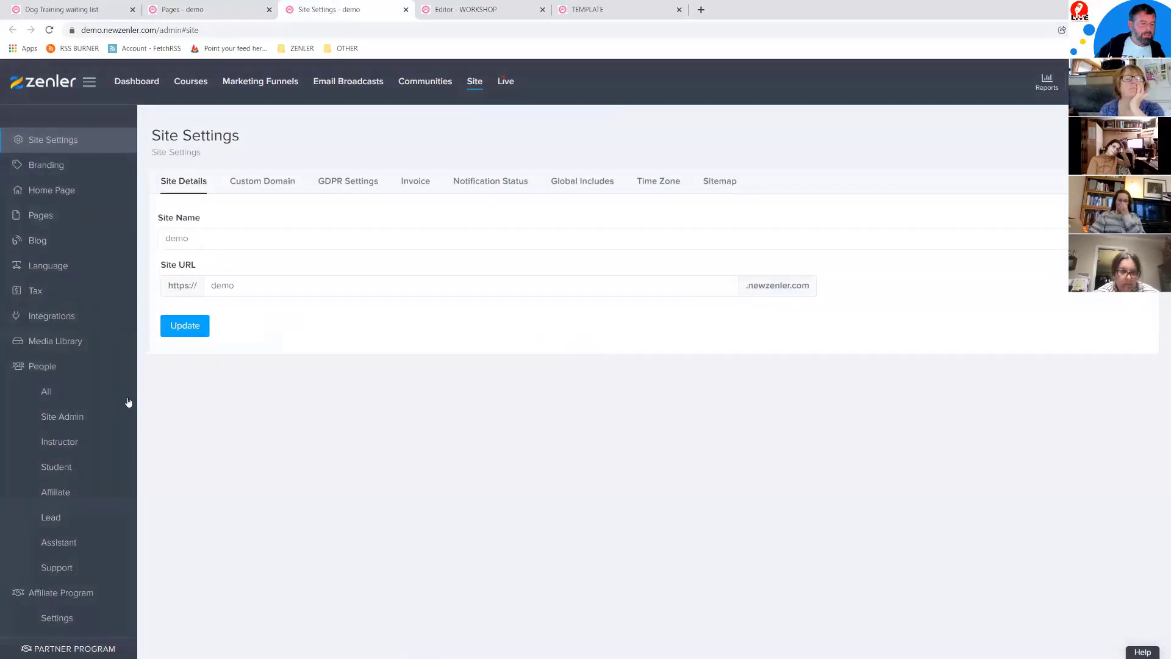
click(60, 517)
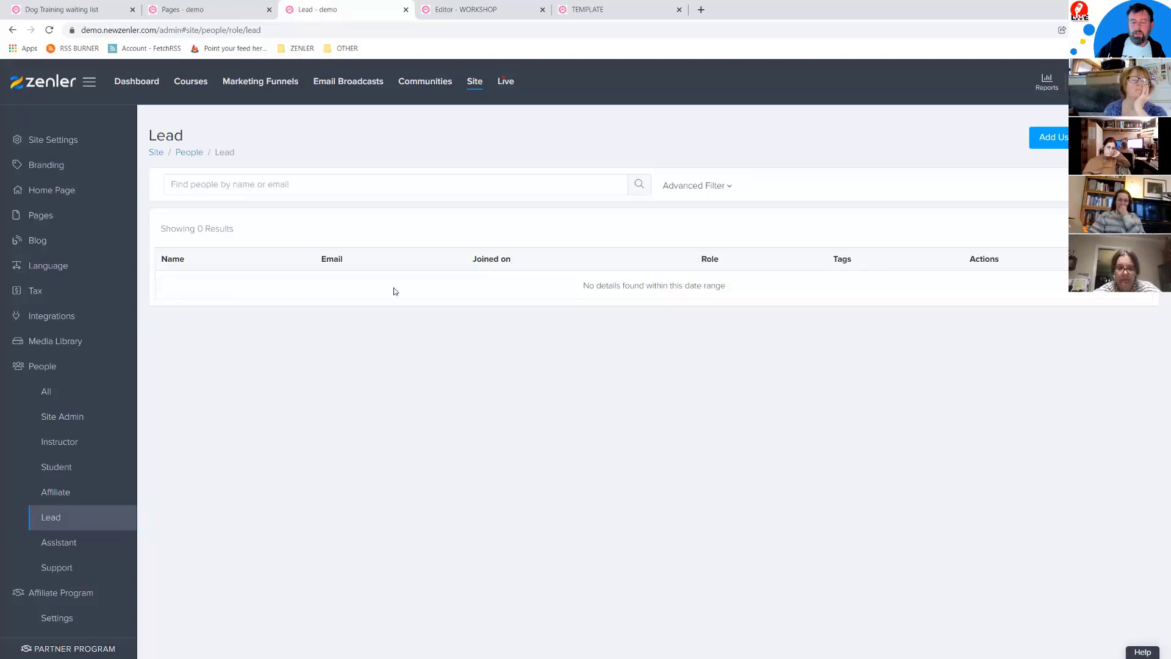
Step: Dismiss the tag suggestions in the WORKSHOP editor and return to the Pages list
click(479, 10)
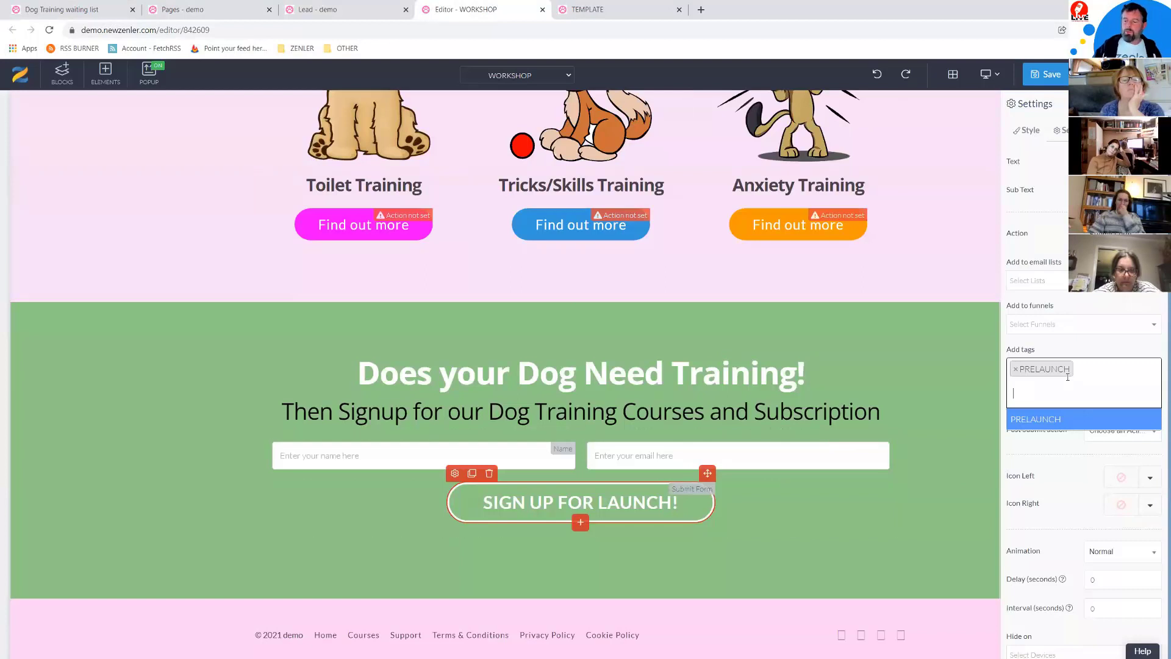
click(1068, 459)
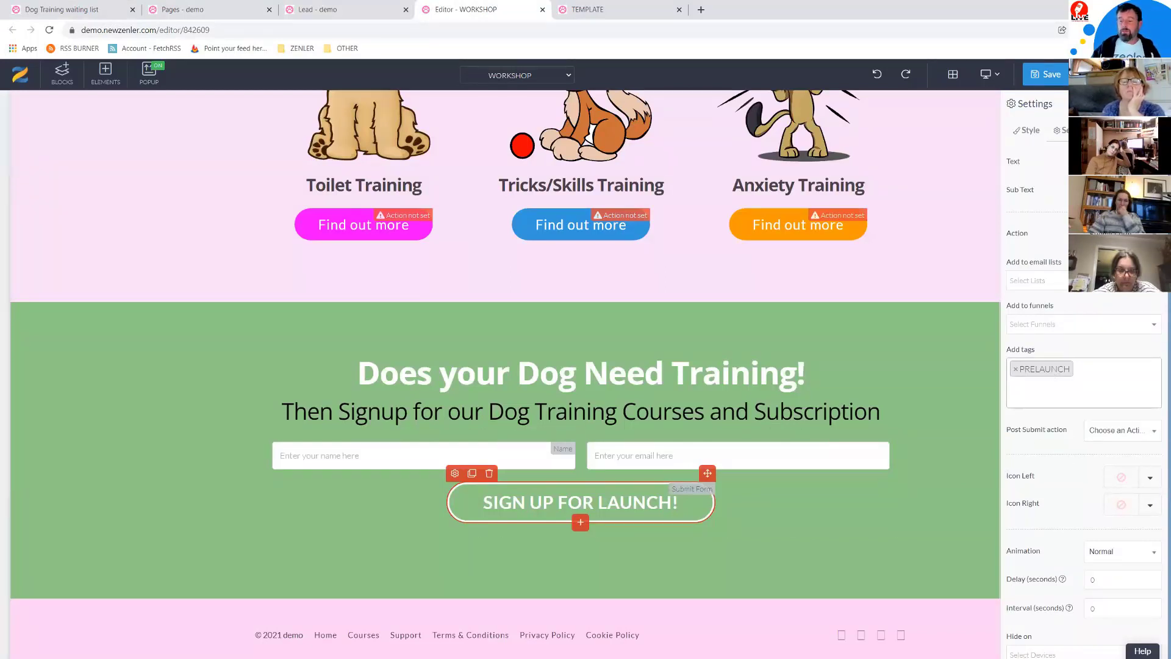
click(223, 9)
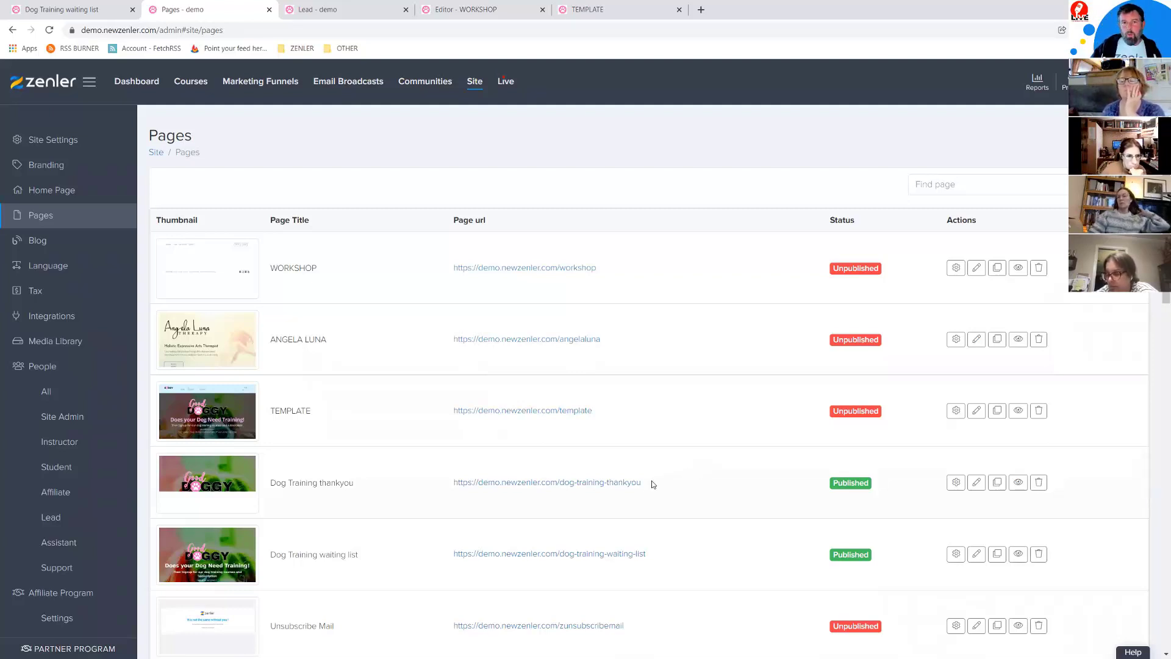
Step: Select and copy the dog-training-thankyou path from the Dog Training thankyou page URL
drag(649, 483, 419, 512)
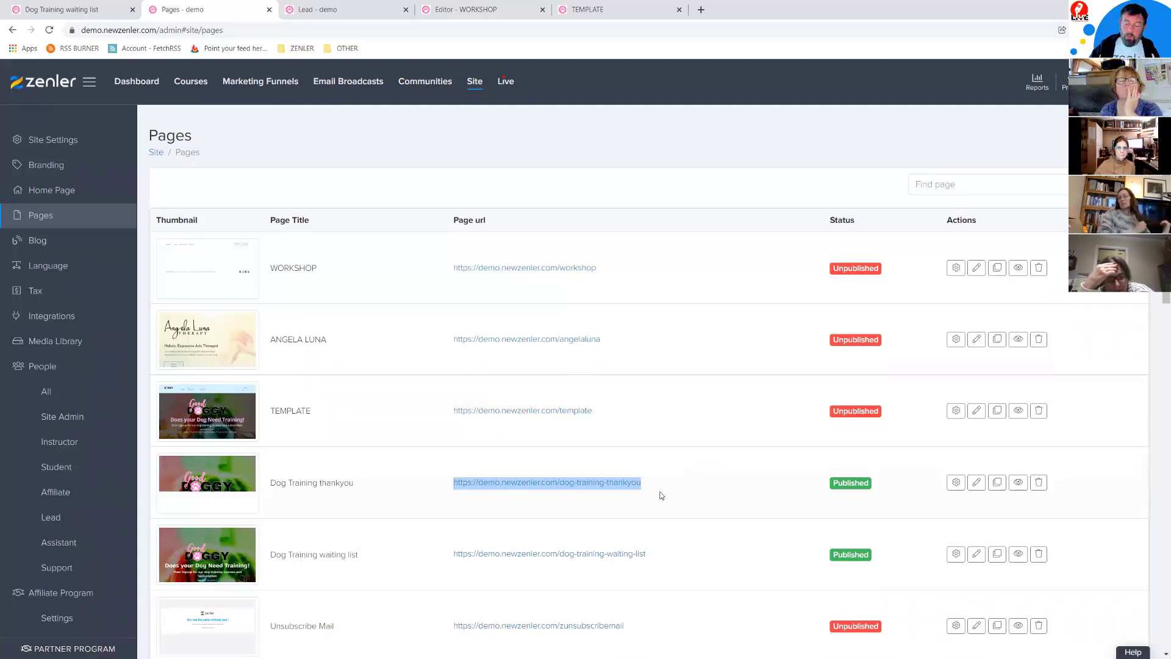
click(642, 482)
drag(653, 482, 555, 483)
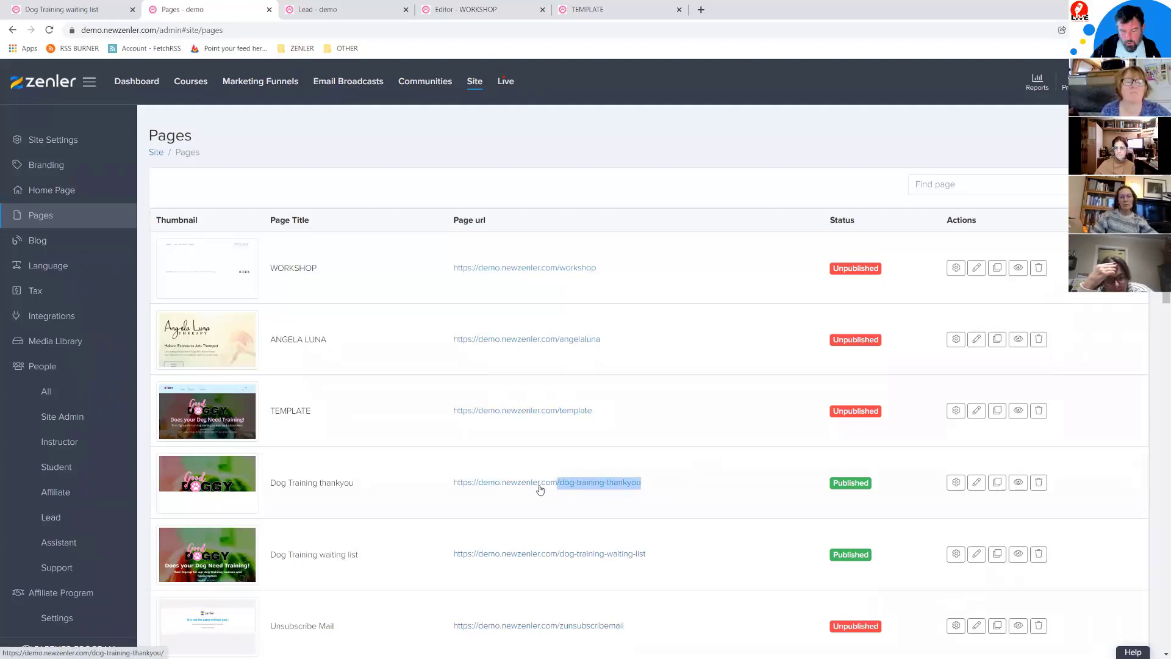
click(654, 485)
drag(655, 485, 559, 483)
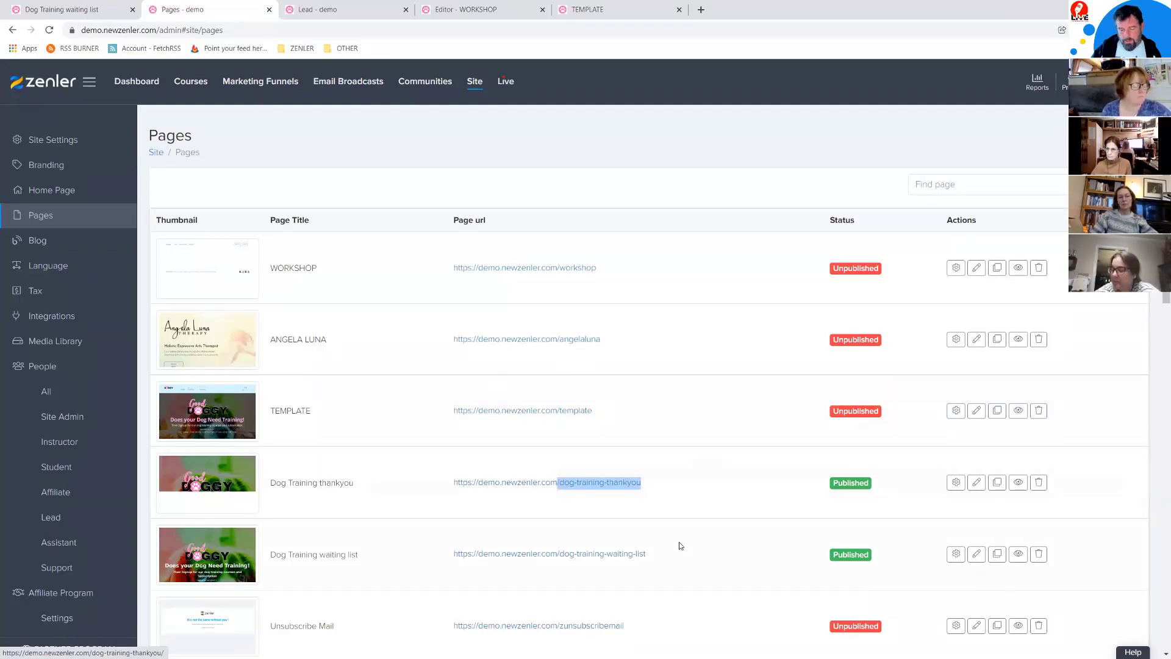
drag(658, 554, 556, 554)
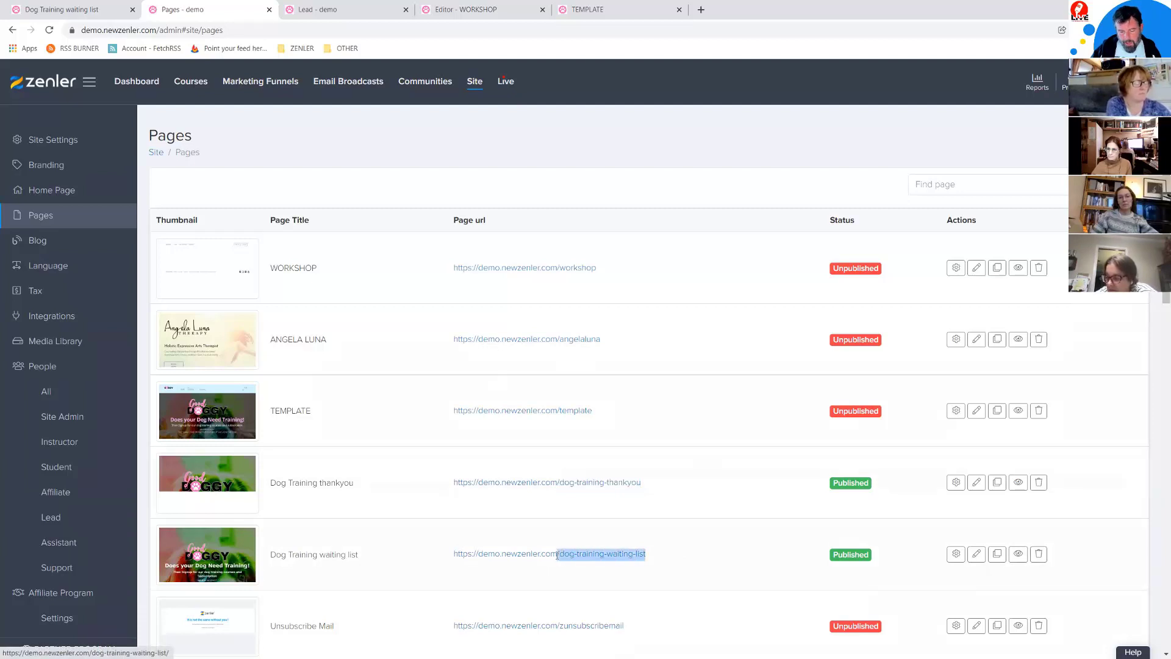
drag(644, 627, 574, 626)
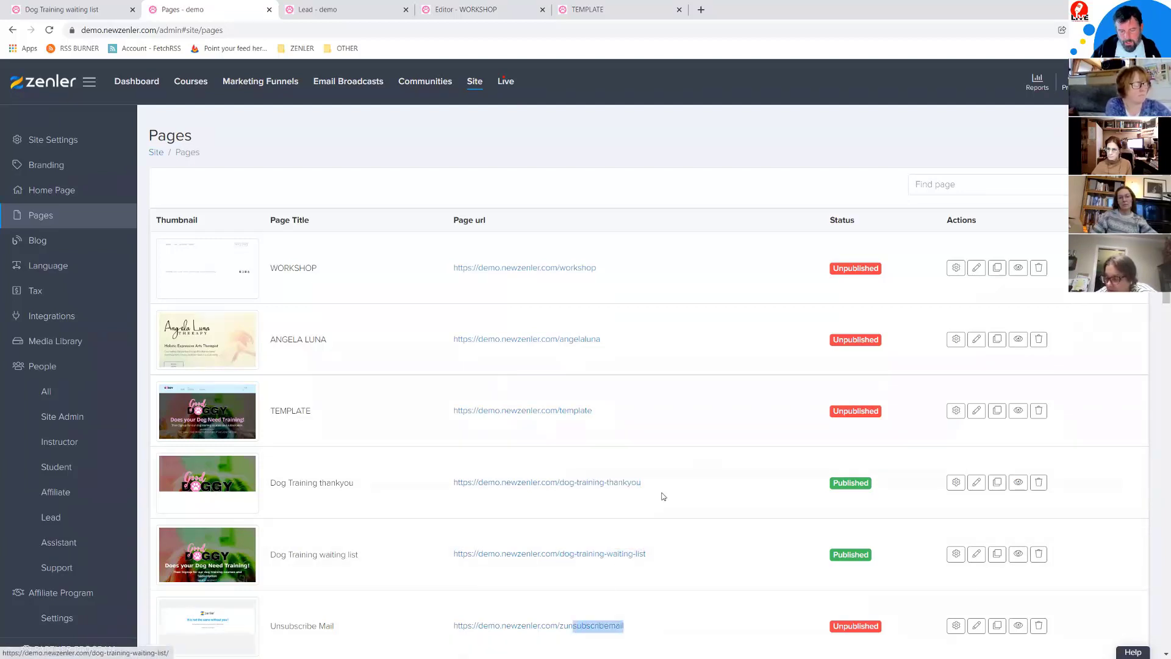
drag(658, 483, 557, 481)
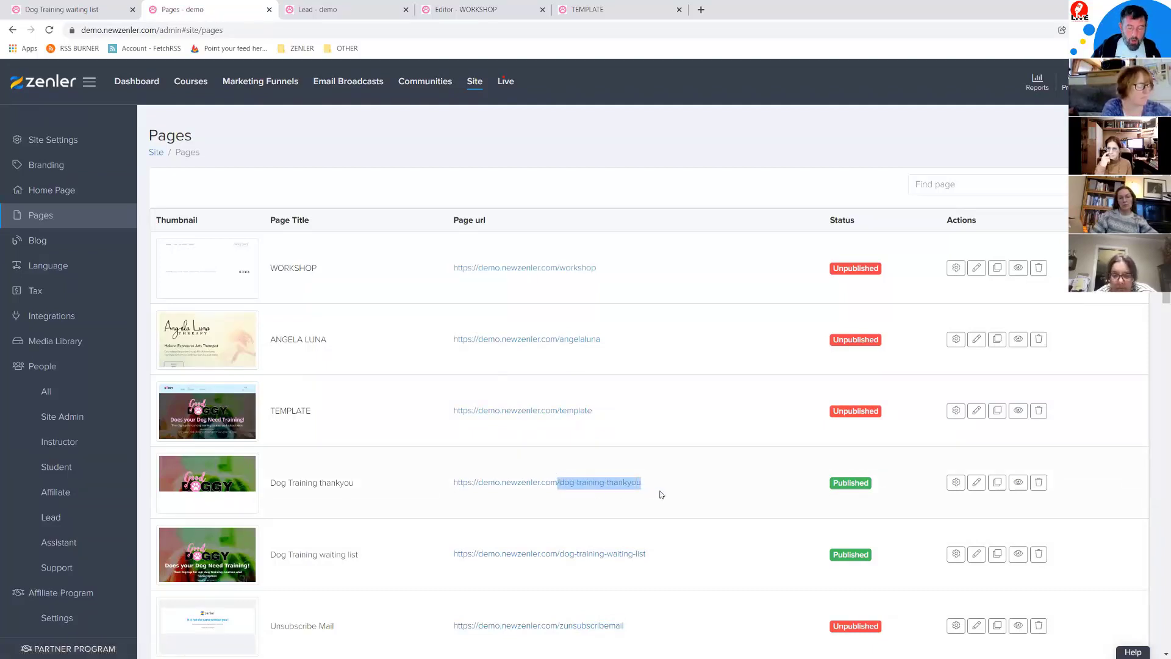
Step: Set the Post Submit action to Go to Link with /dog-training-thankyou as the link
click(465, 9)
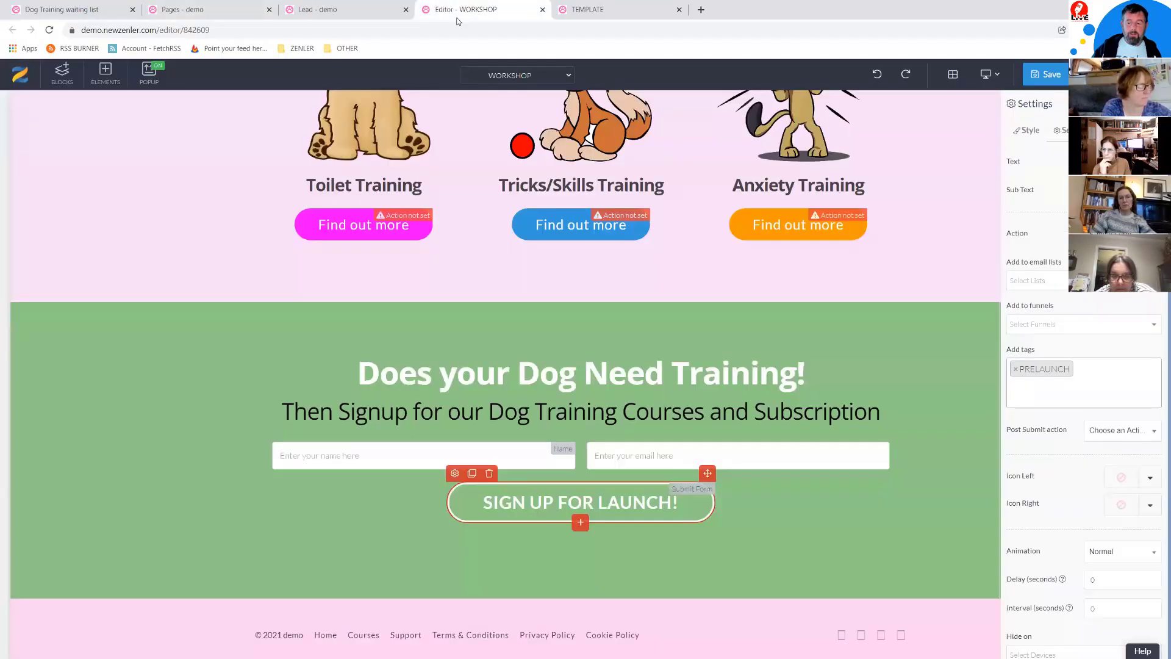
click(1094, 431)
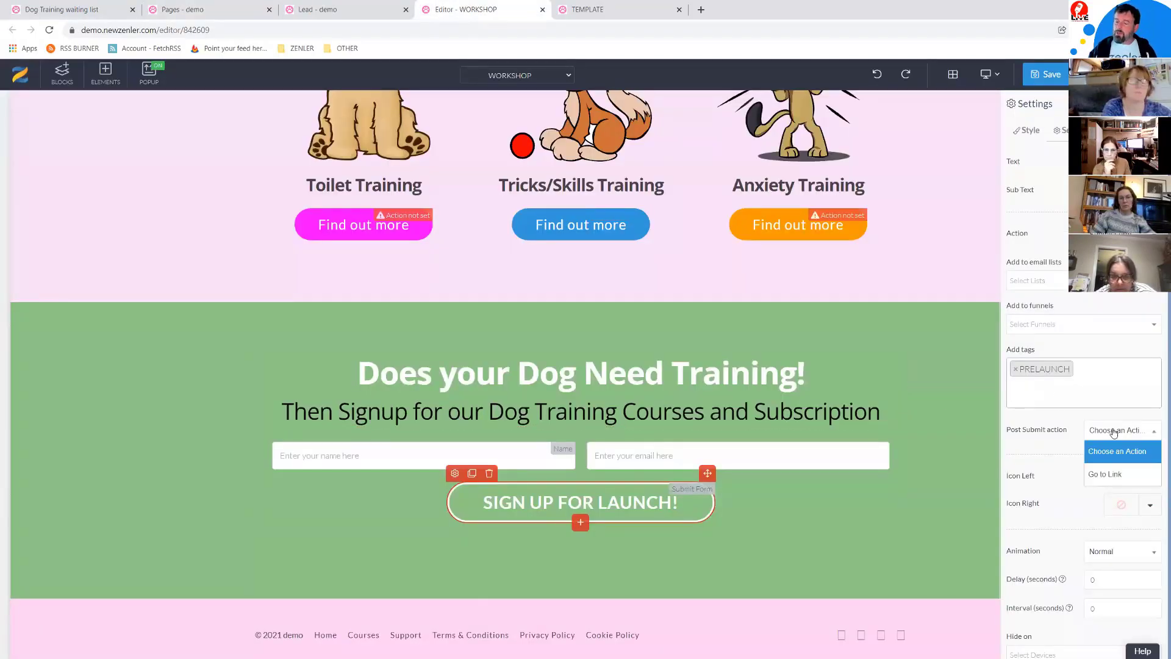
click(1093, 473)
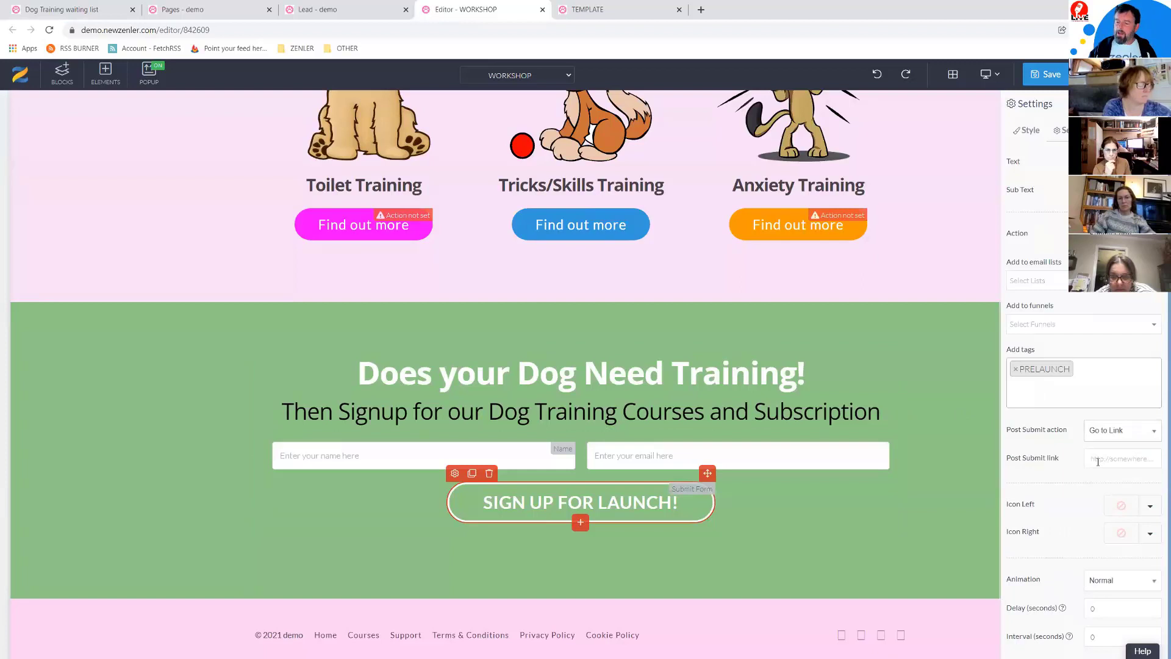
click(1090, 463)
key(ctrl+v)
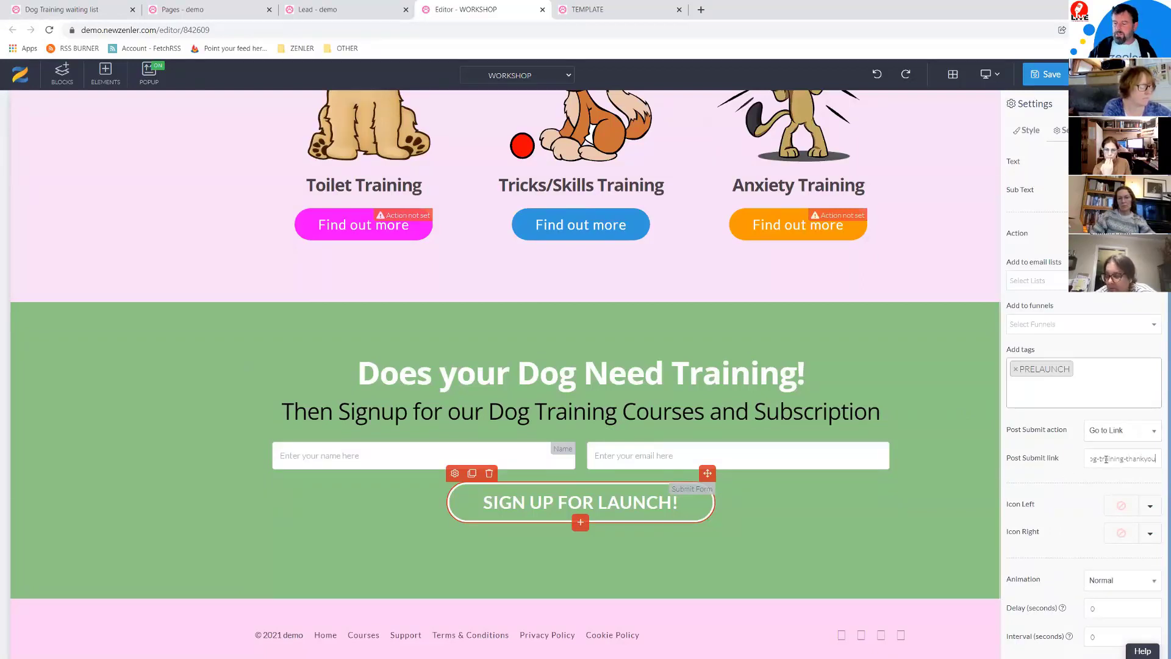
drag(1105, 459, 1061, 463)
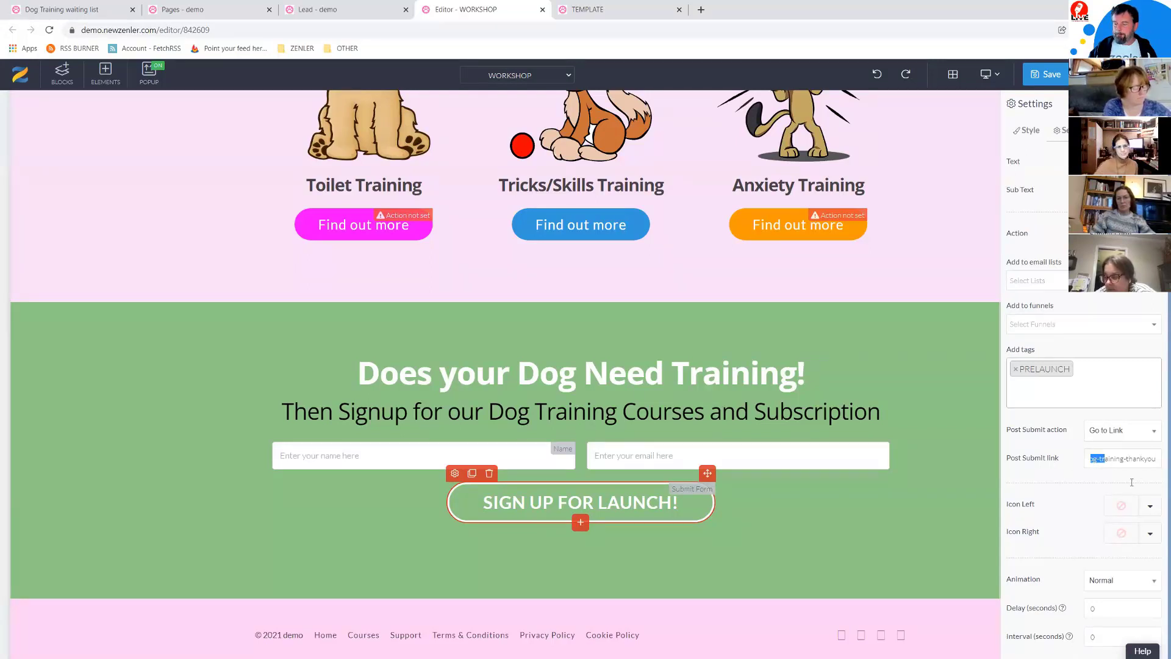
key(Left)
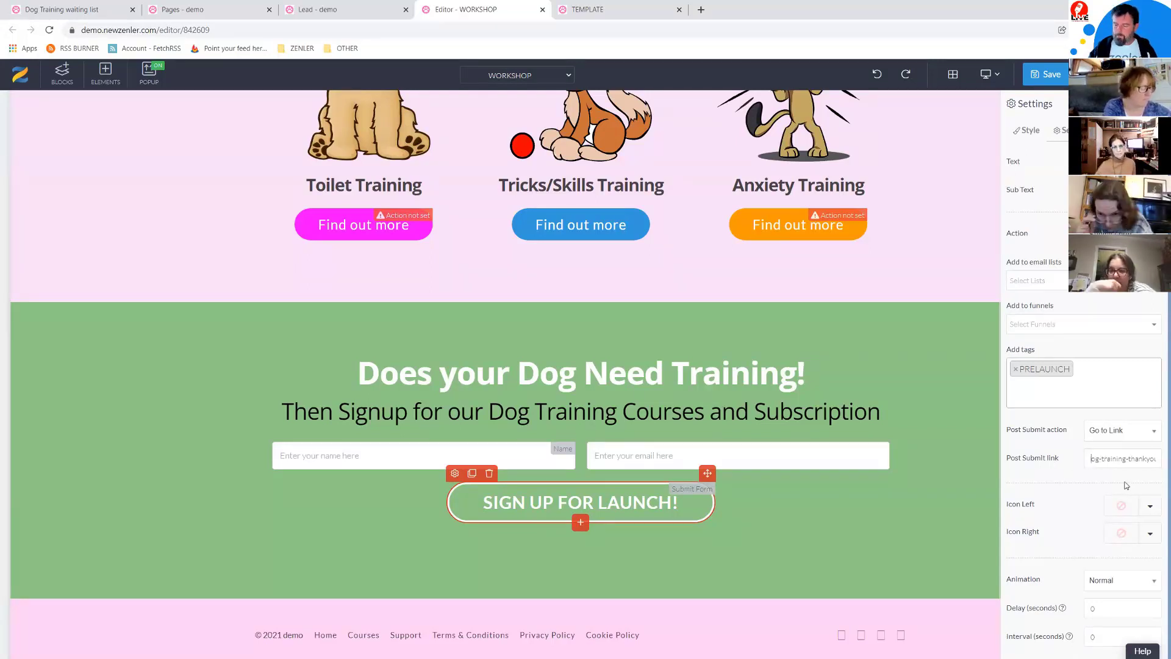
key(Left)
key(Left)
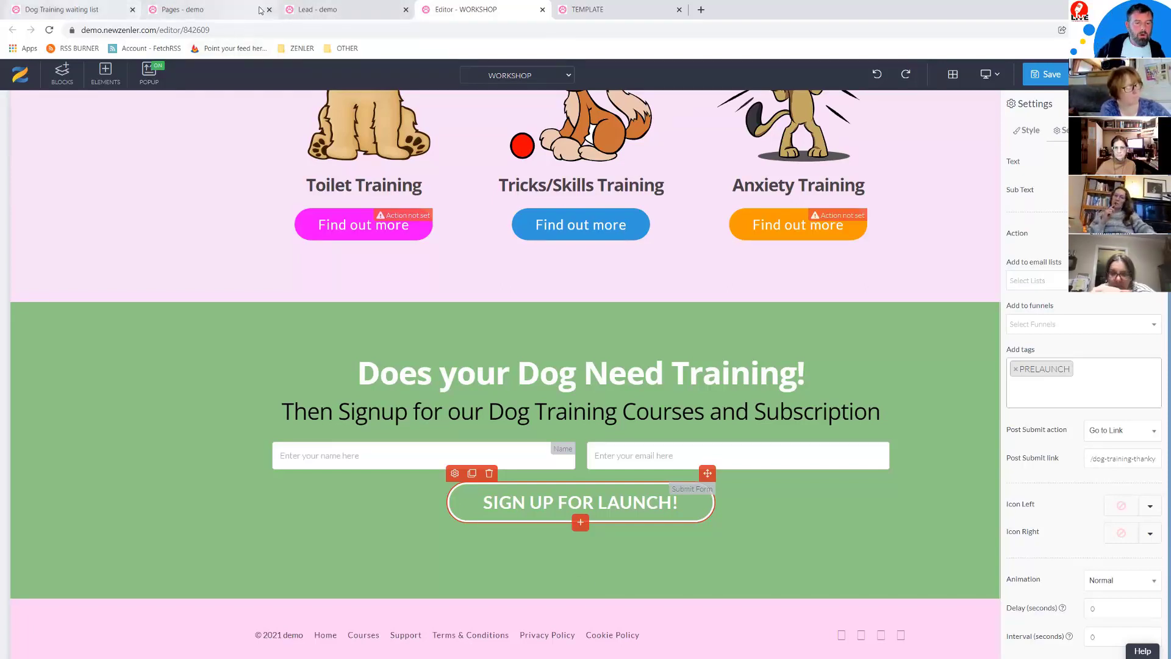
click(330, 10)
click(201, 10)
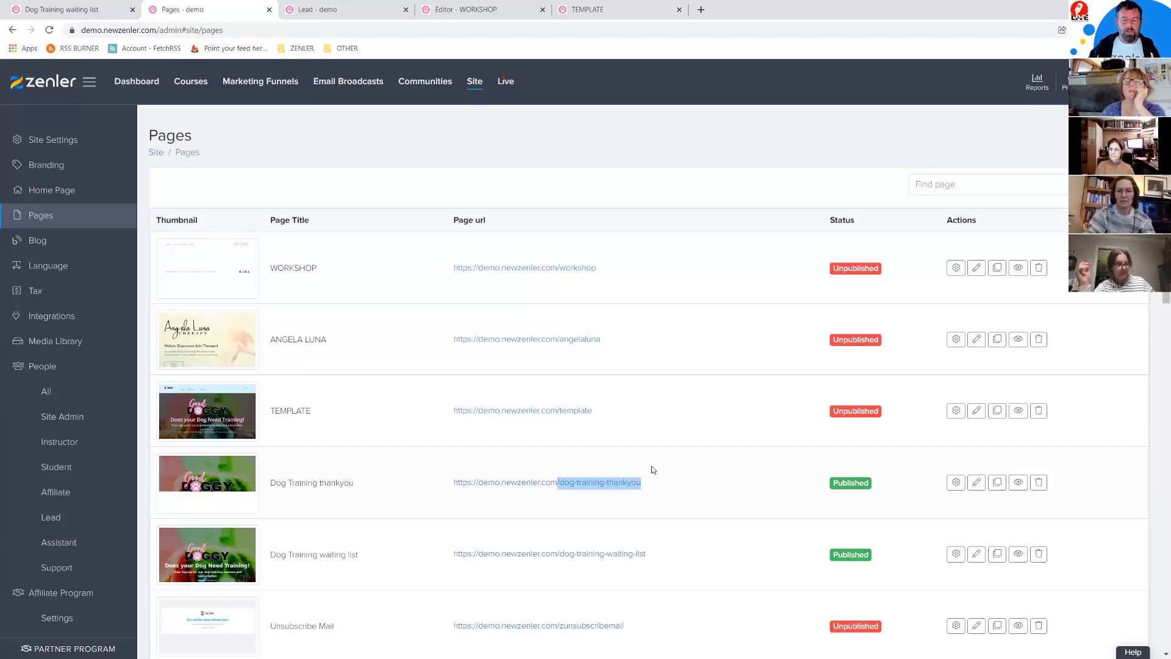
click(698, 458)
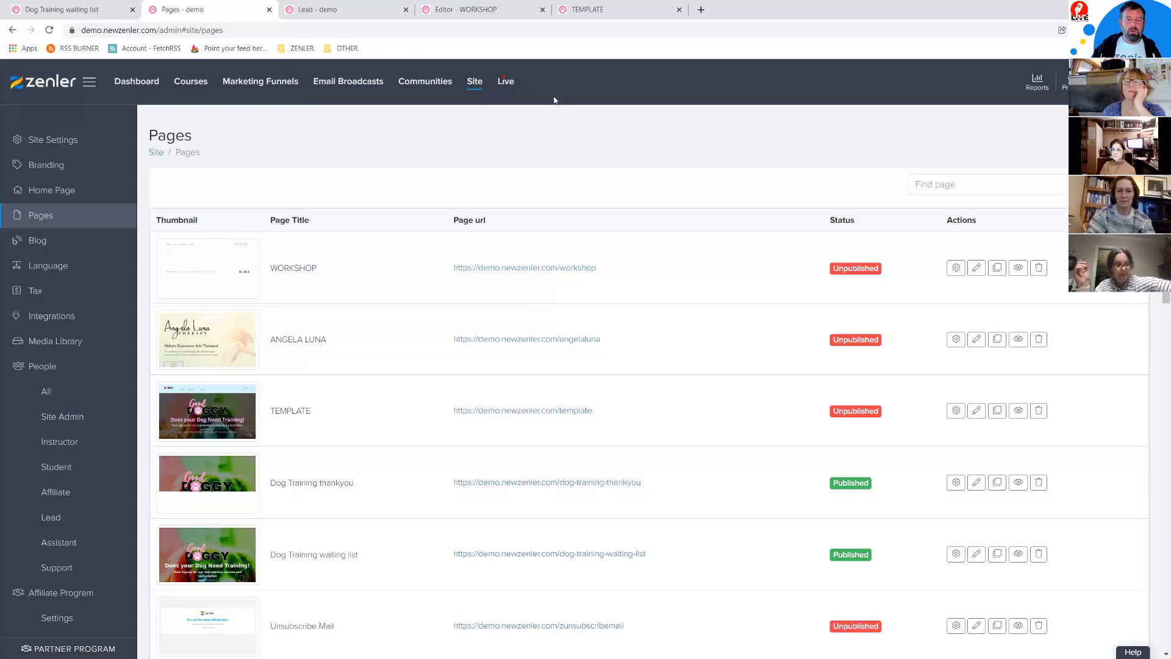
click(512, 15)
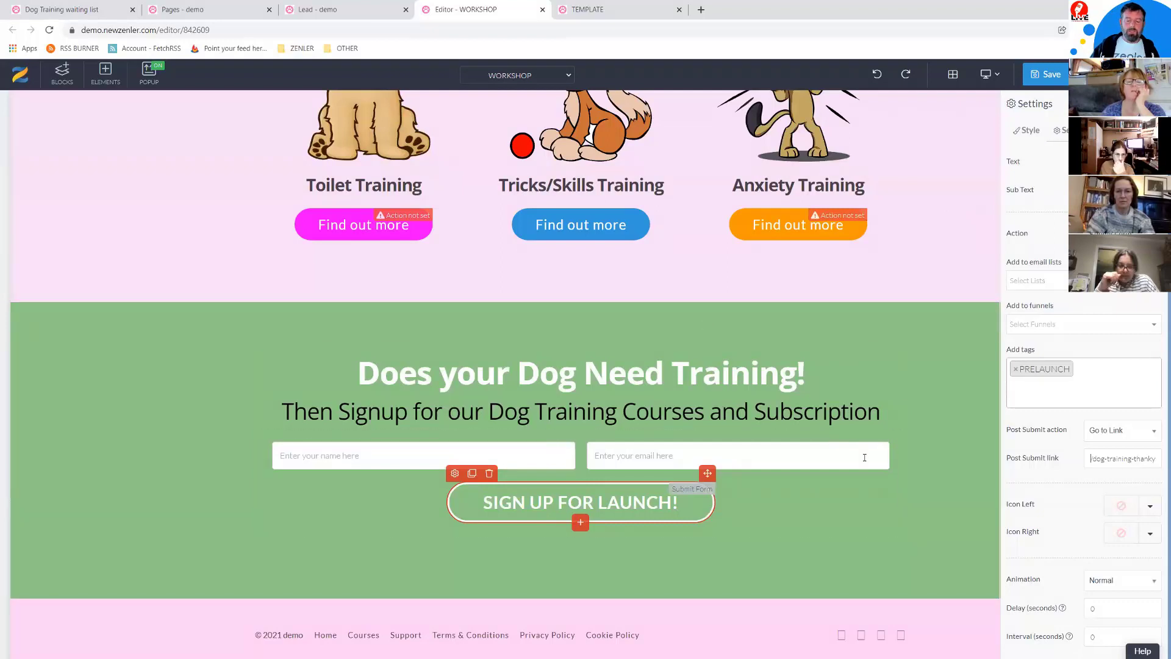
Step: Save the WORKSHOP page and store the green signup block as template PRELAUNCH-FORM
click(1045, 75)
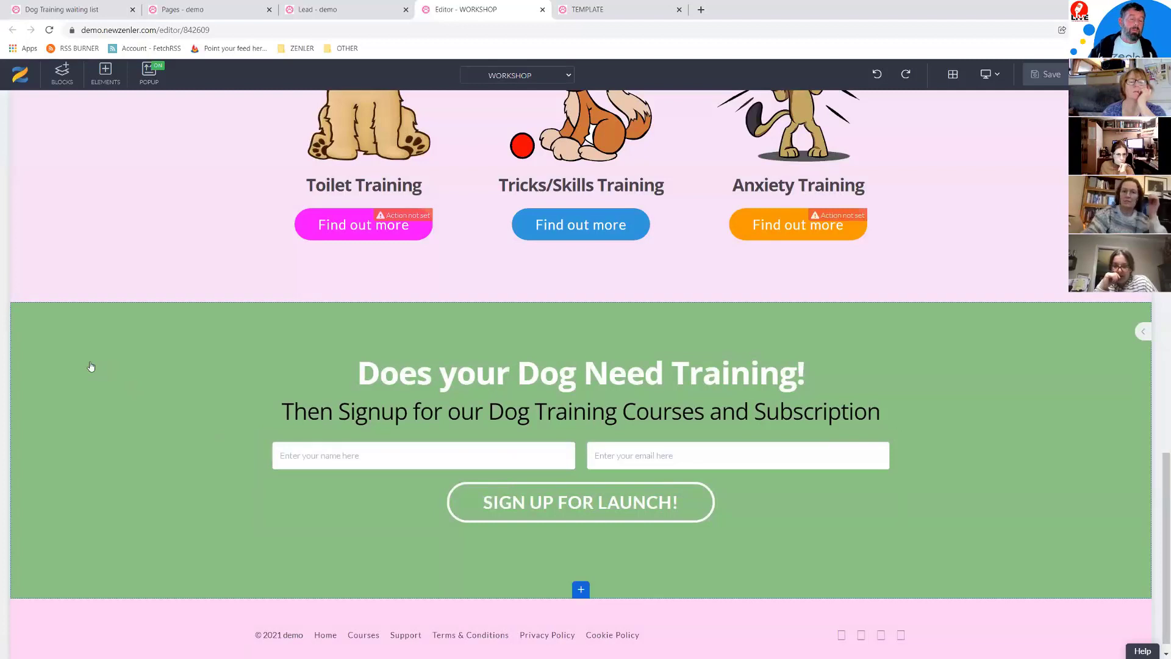
click(90, 366)
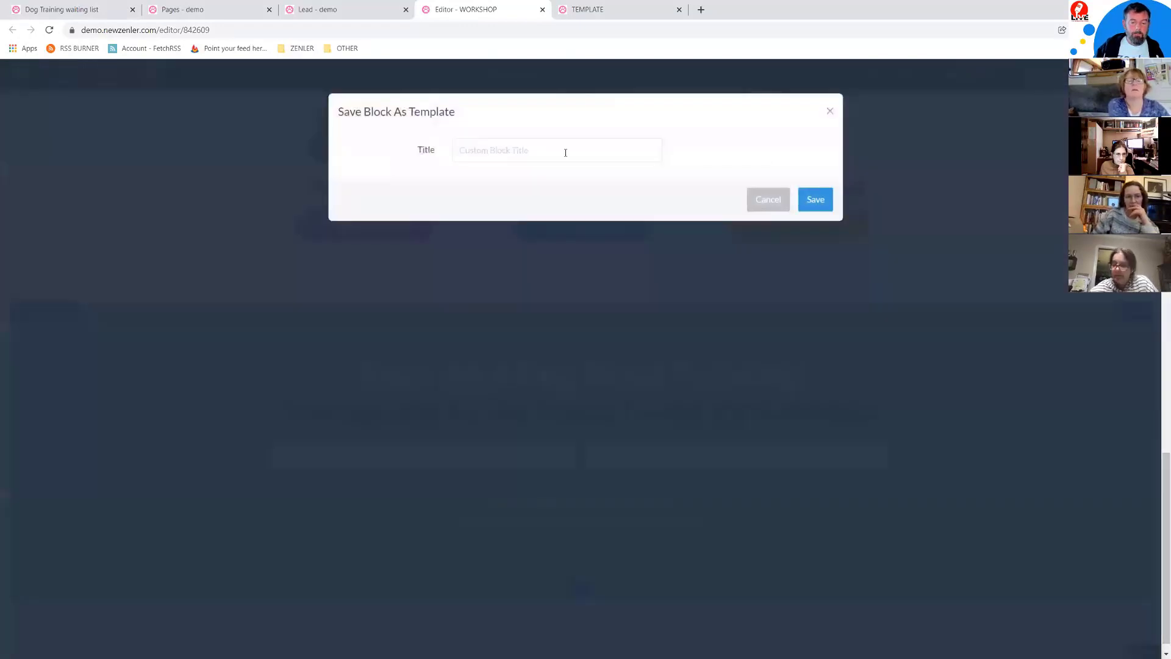
click(567, 154)
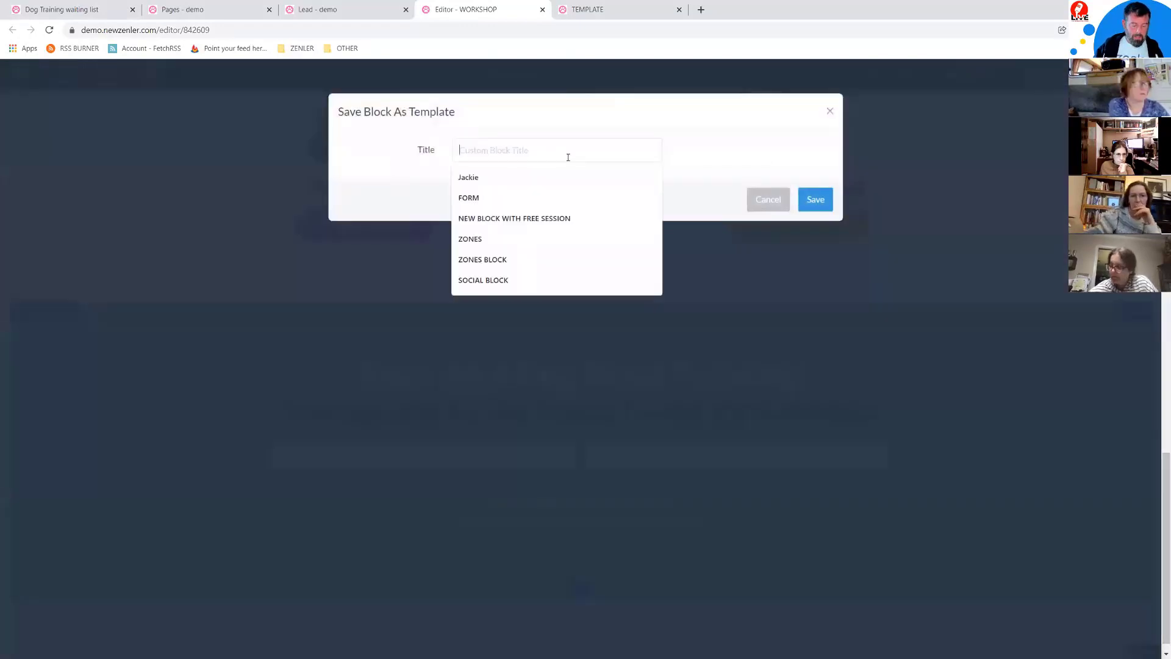
text(PRELA)
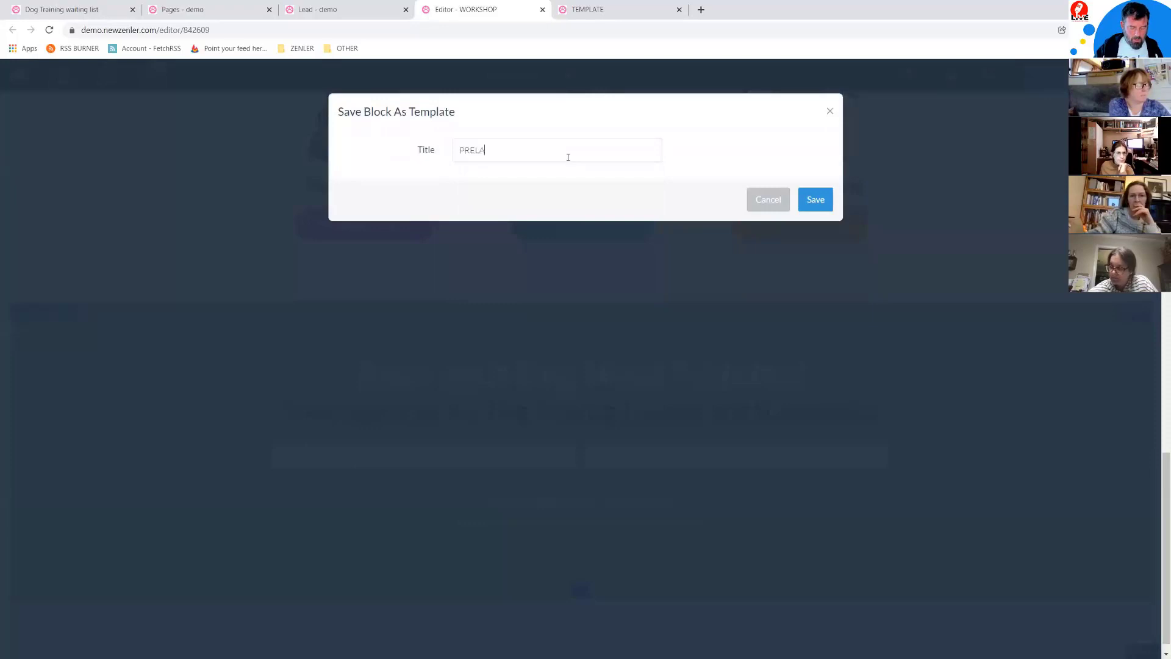
text(UNCH-FORM)
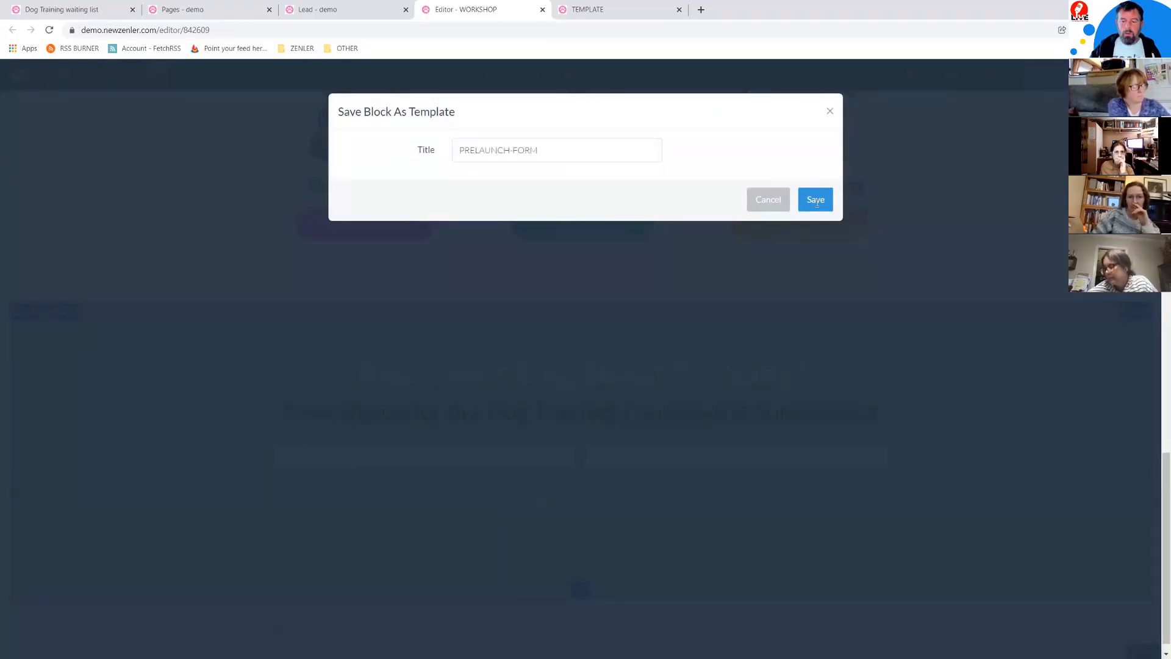
click(814, 203)
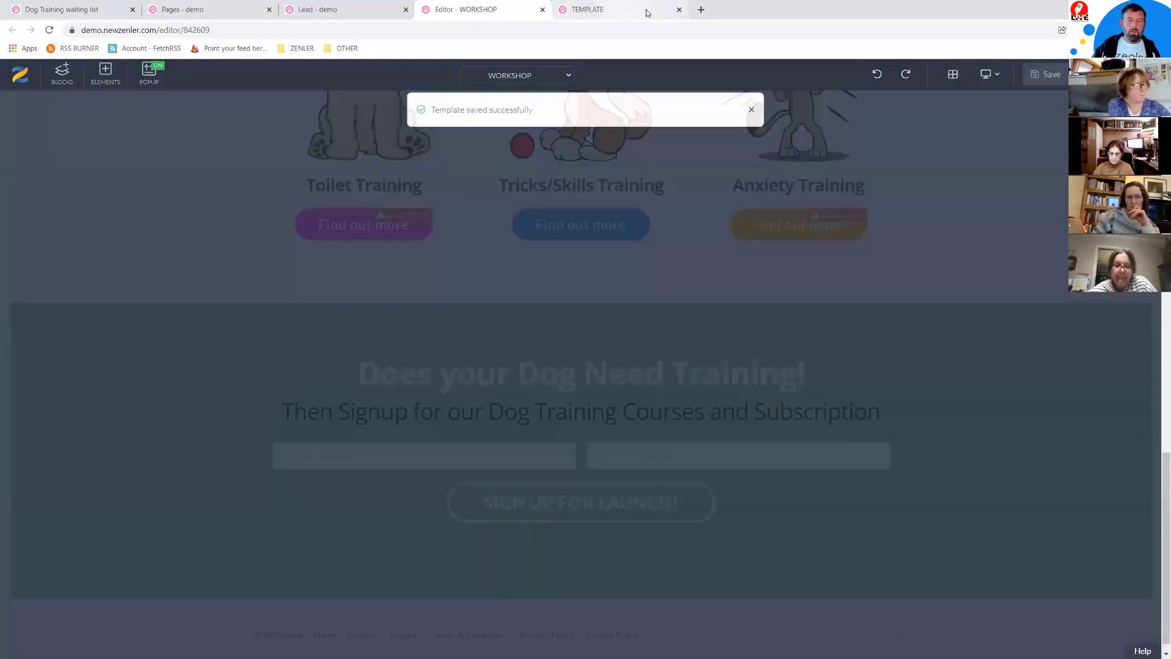
Step: Close the TEMPLATE preview, WORKSHOP editor and leads tabs
click(649, 9)
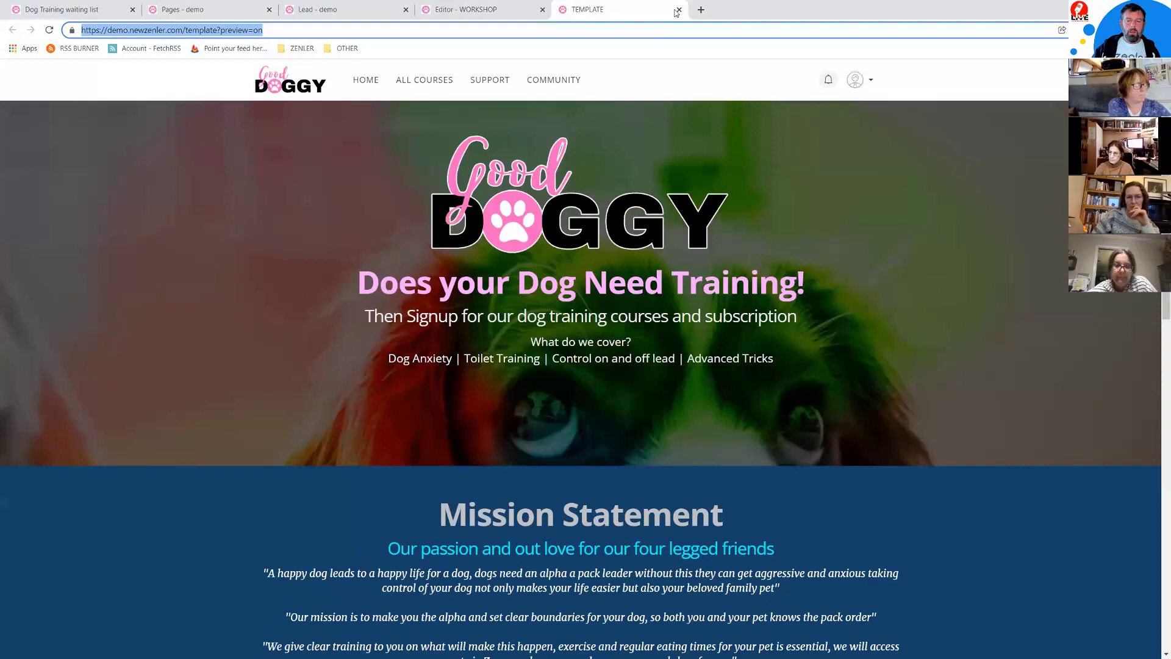
click(679, 10)
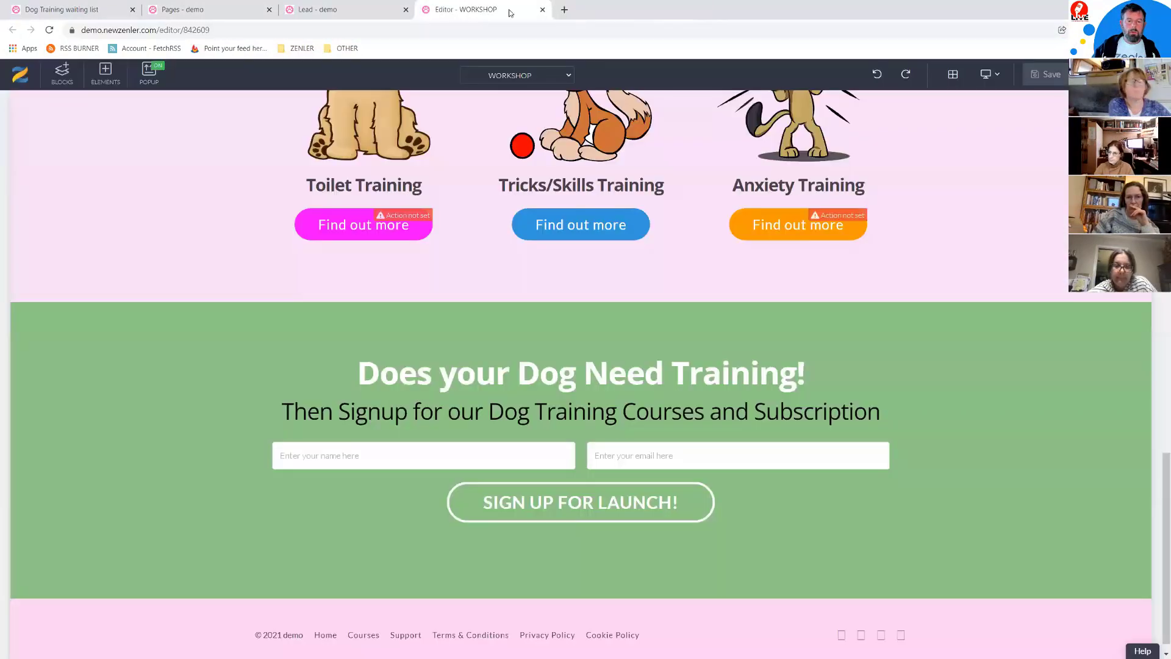
click(542, 11)
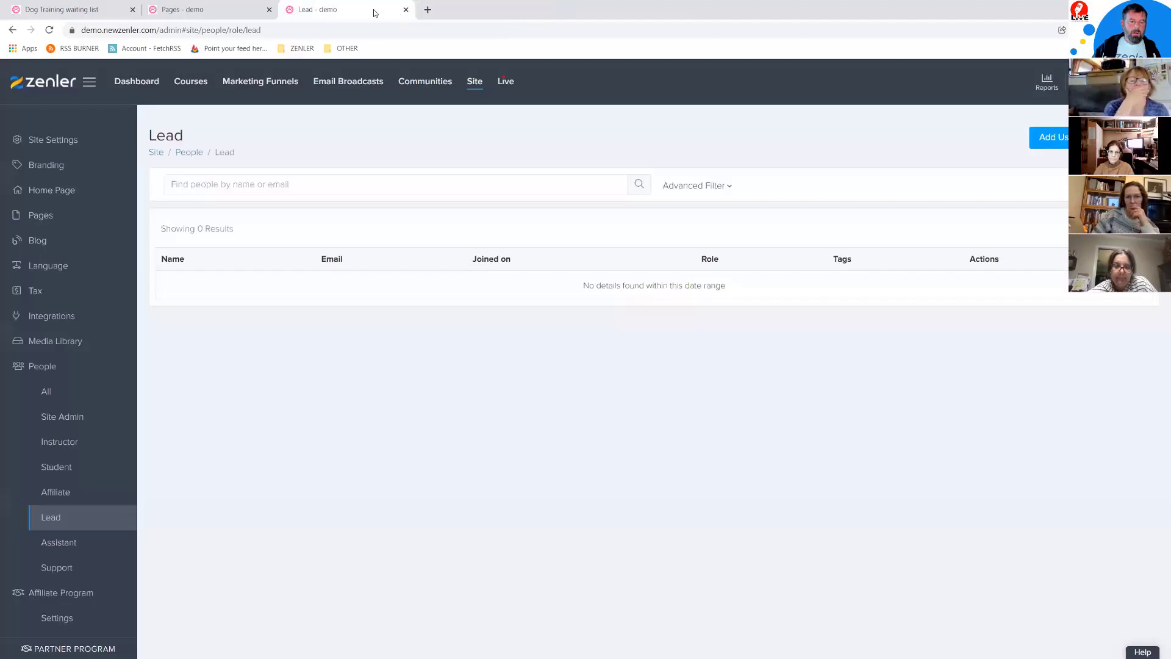
click(406, 10)
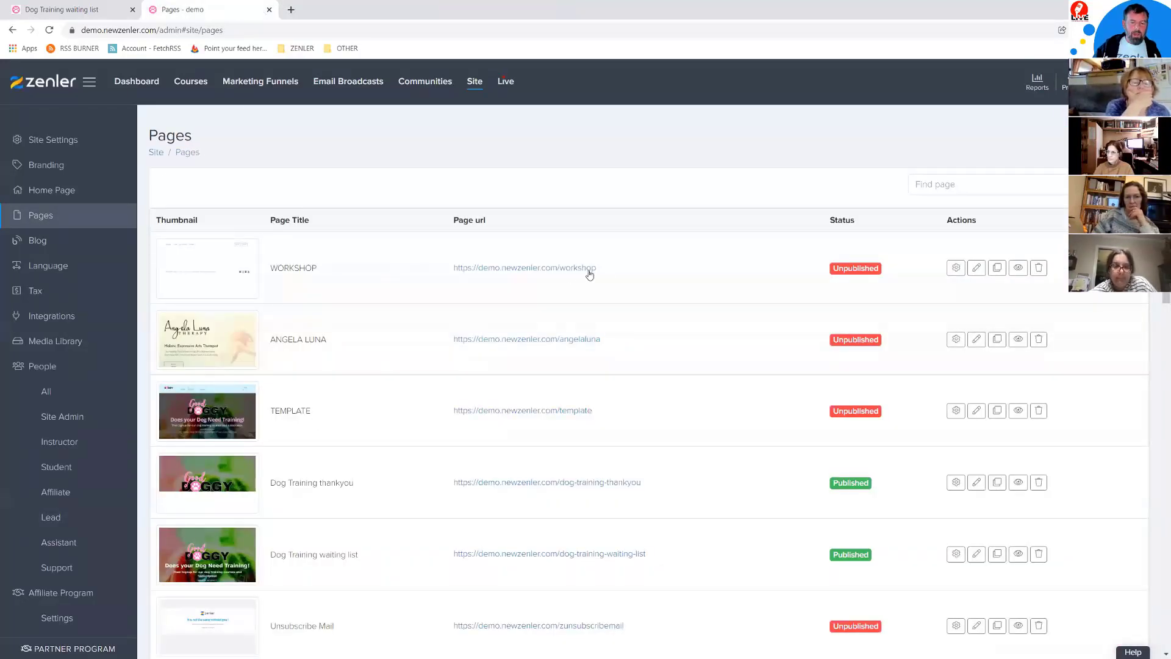
Step: Publish the WORKSHOP page from its settings and copy its /workshop URL
click(955, 269)
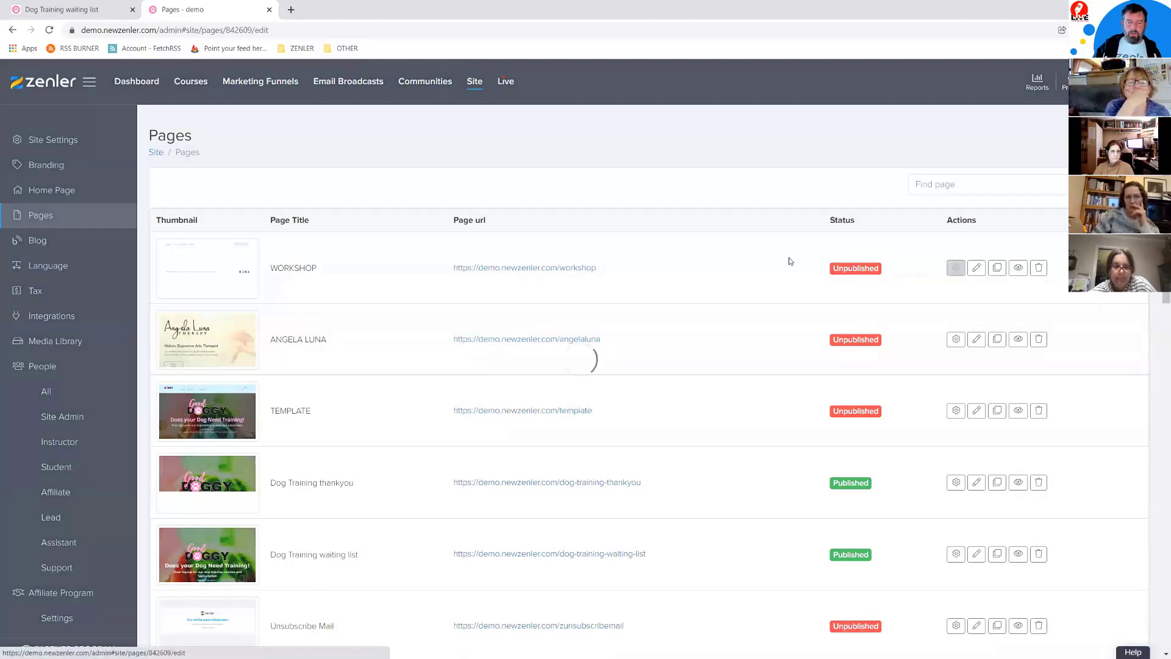
click(329, 297)
click(1119, 406)
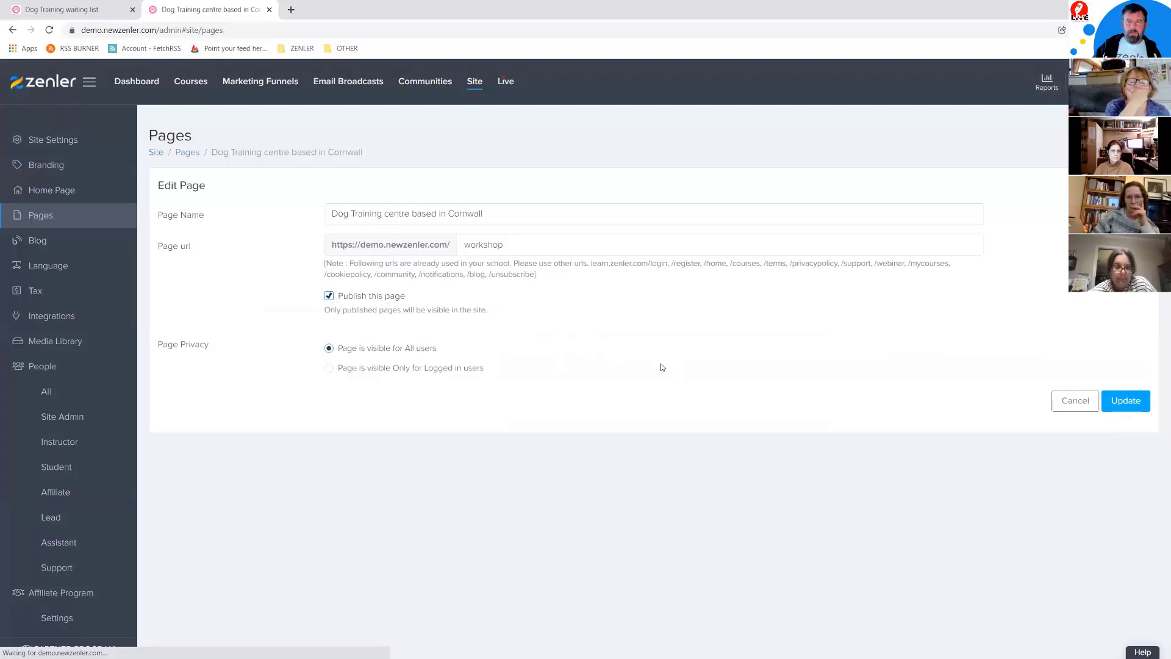
drag(669, 269, 522, 271)
key(ctrl+c)
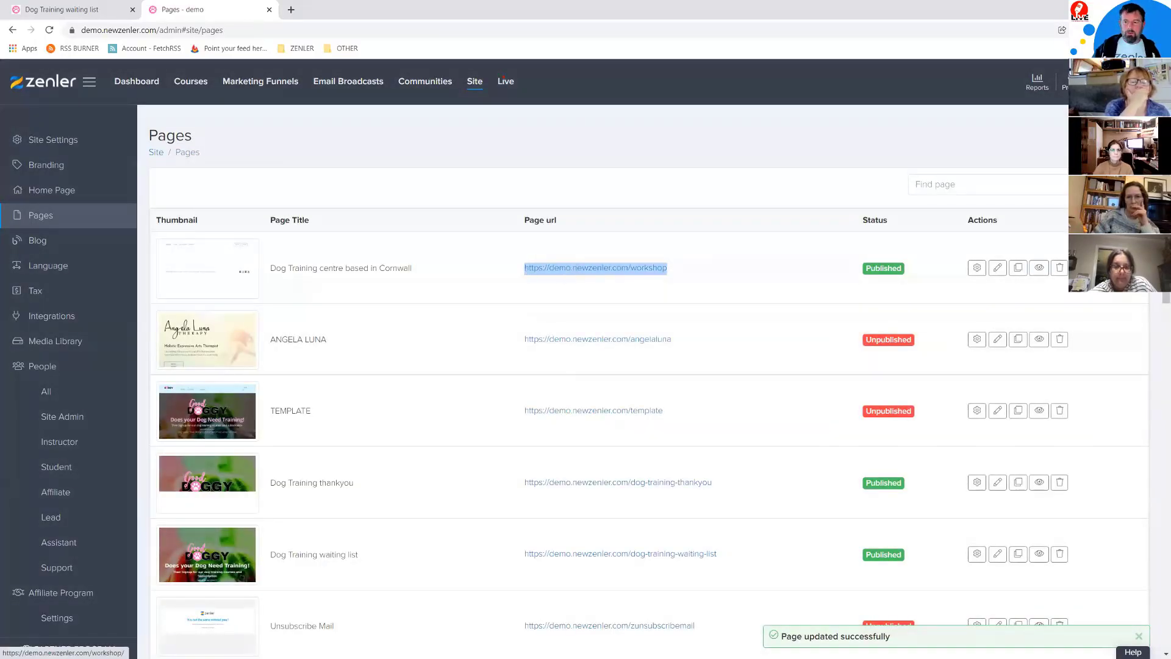
click(1160, 29)
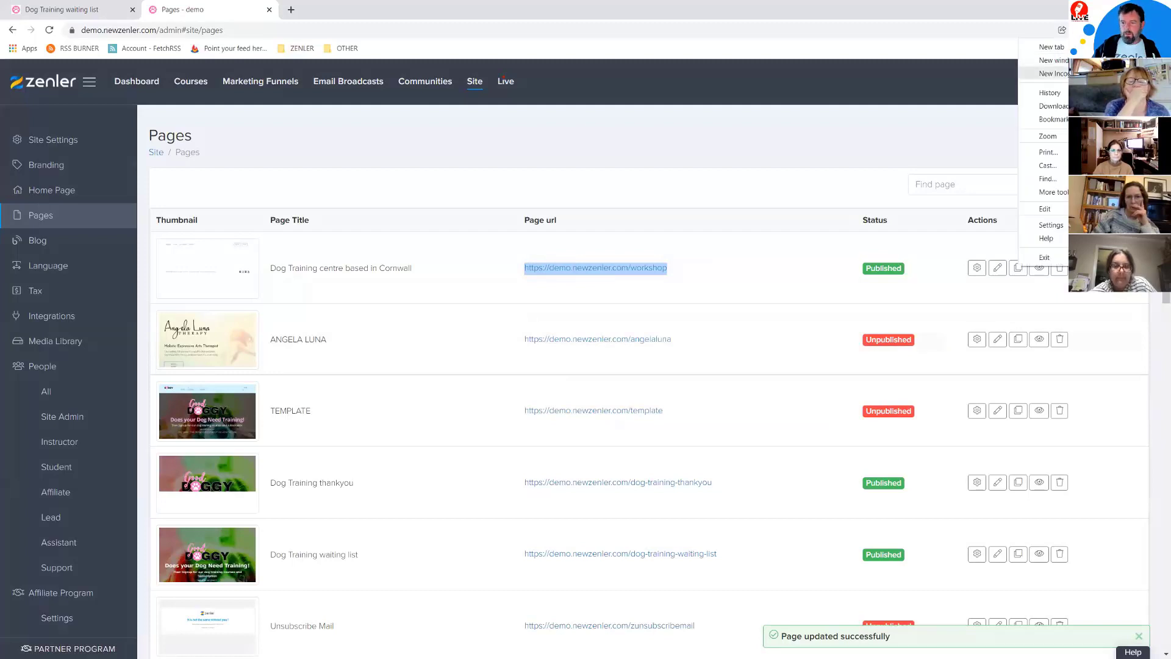
Step: Load the live /workshop page in a private window and scroll to the signup form
click(1092, 73)
key(ctrl+v)
key(Return)
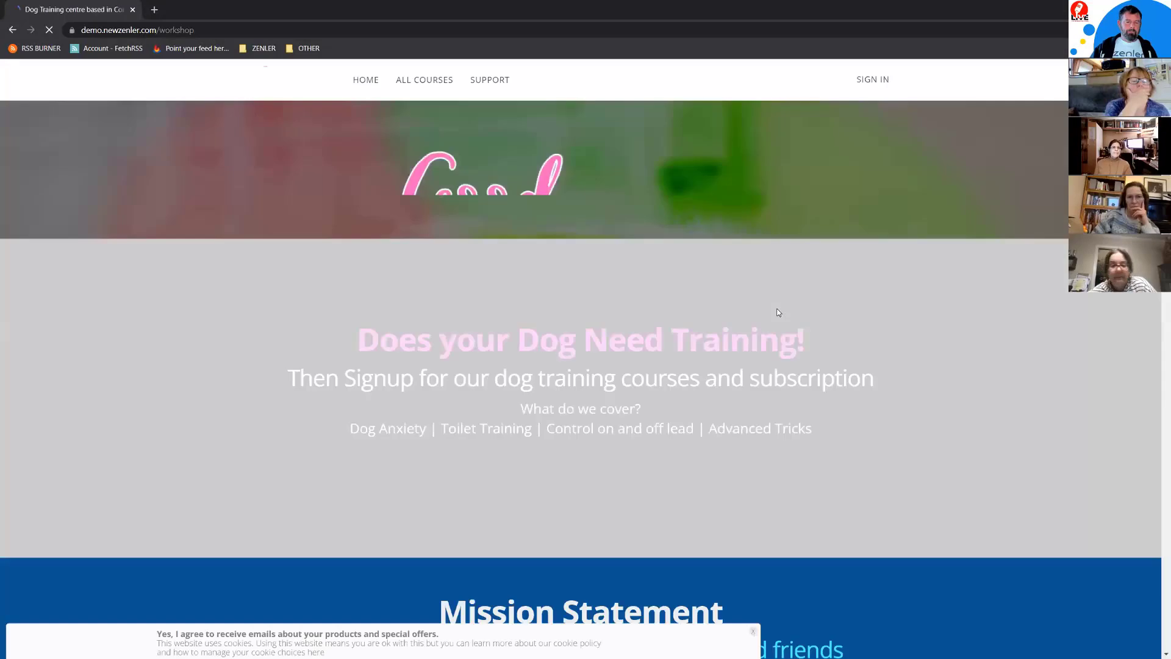
scroll(969, 348, down, 12)
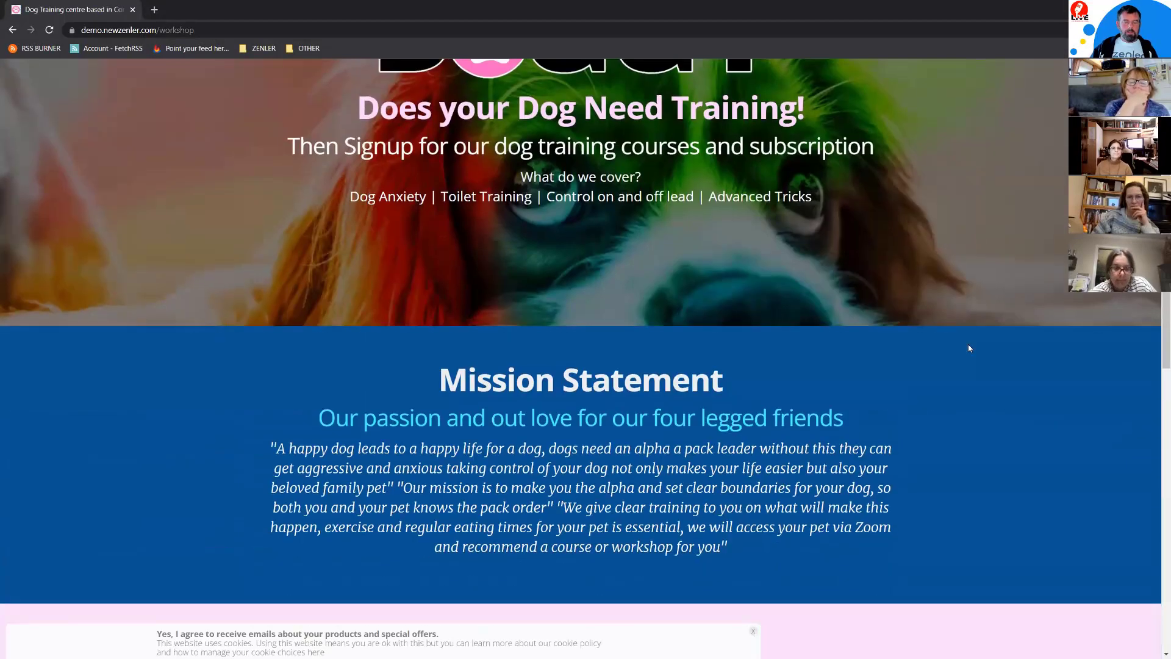
scroll(969, 348, down, 6)
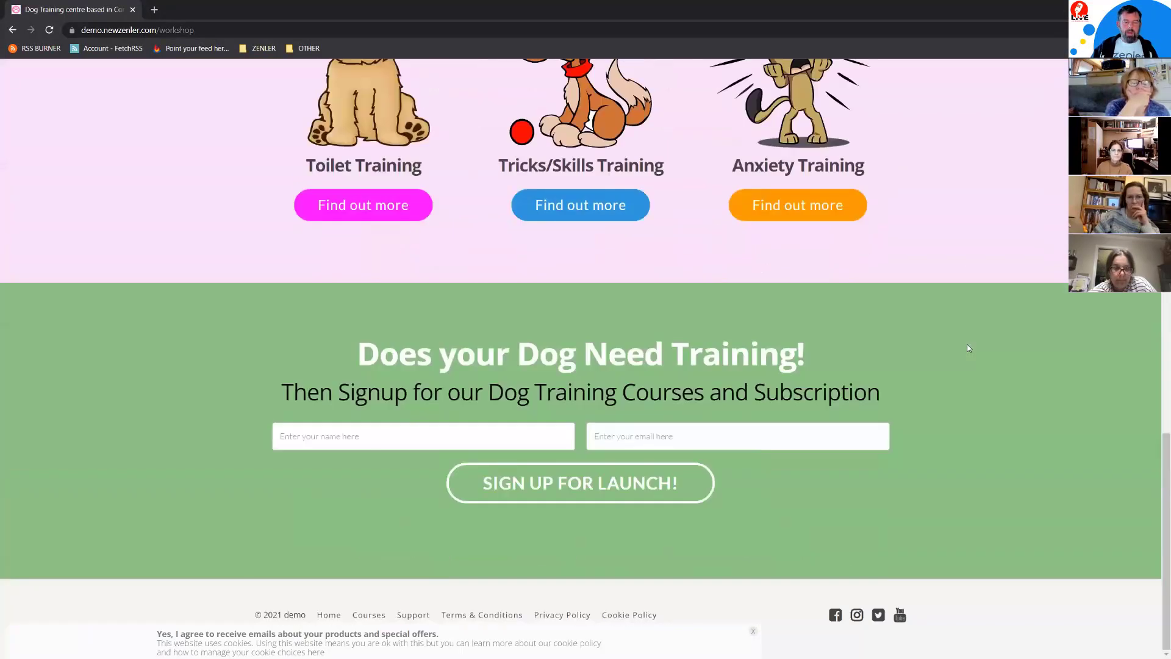
scroll(969, 348, up, 18)
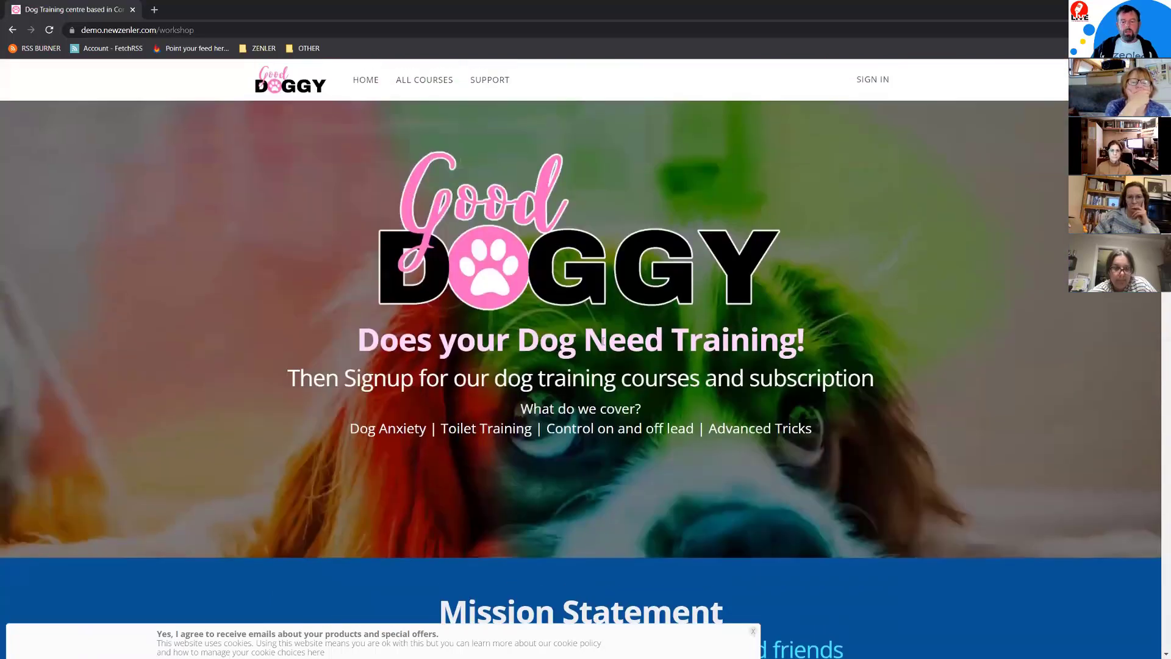
scroll(910, 356, down, 10)
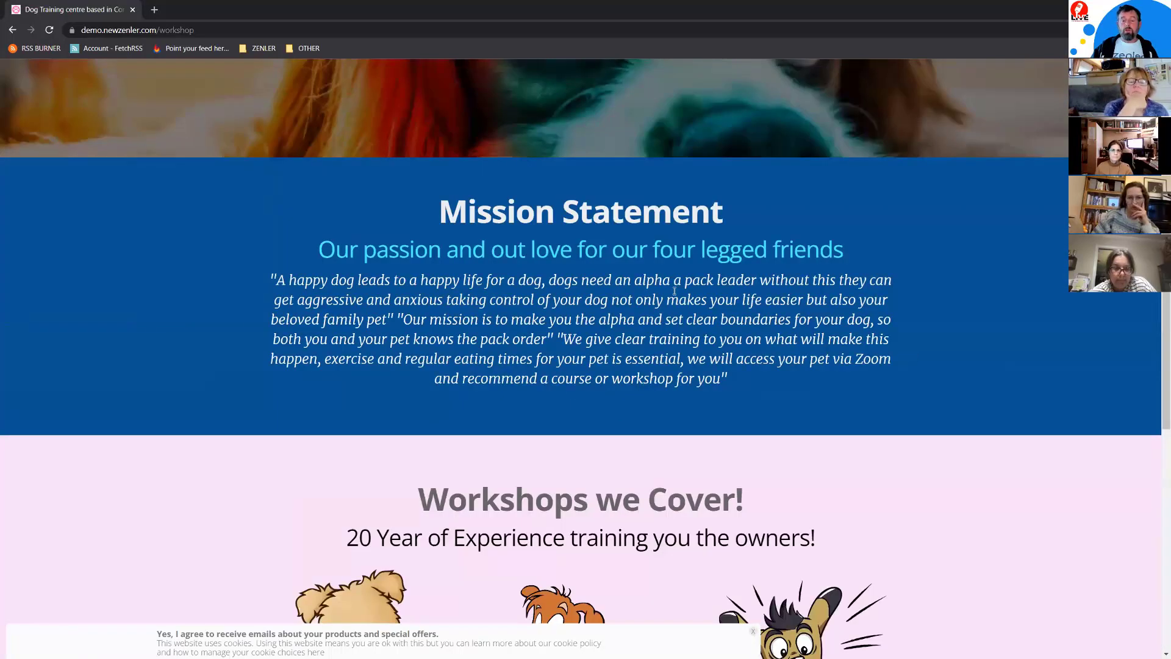
scroll(796, 323, down, 3)
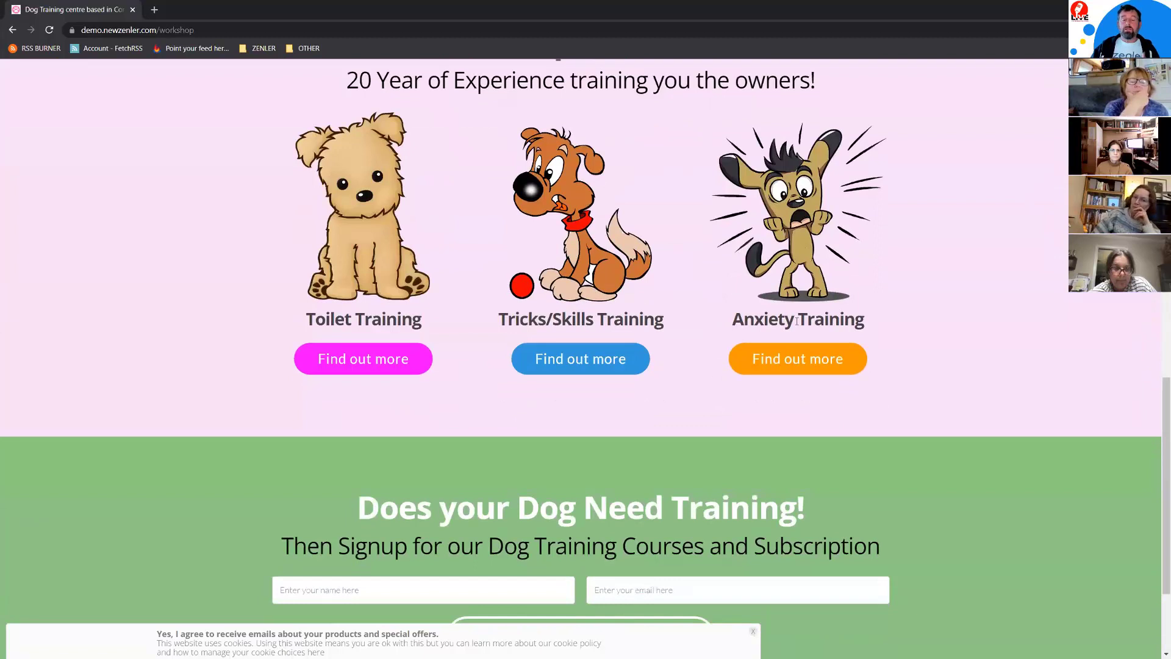
scroll(871, 324, down, 3)
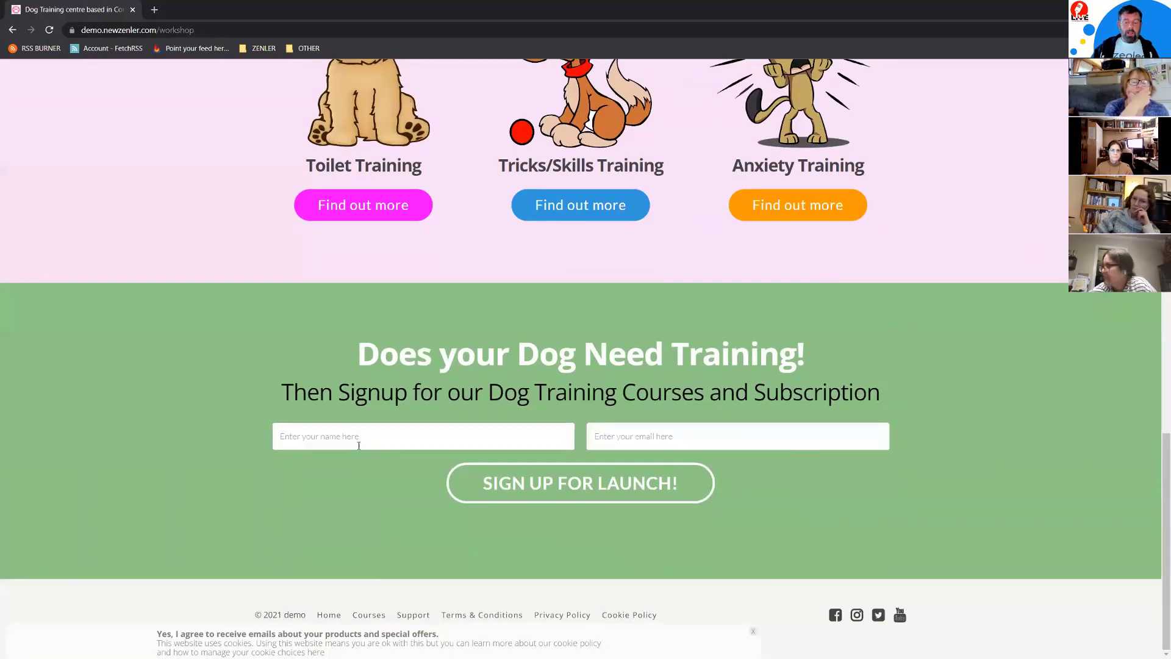
Step: Submit the form with a test name and e-mail, confirming the launch thank-you page appears
click(306, 439)
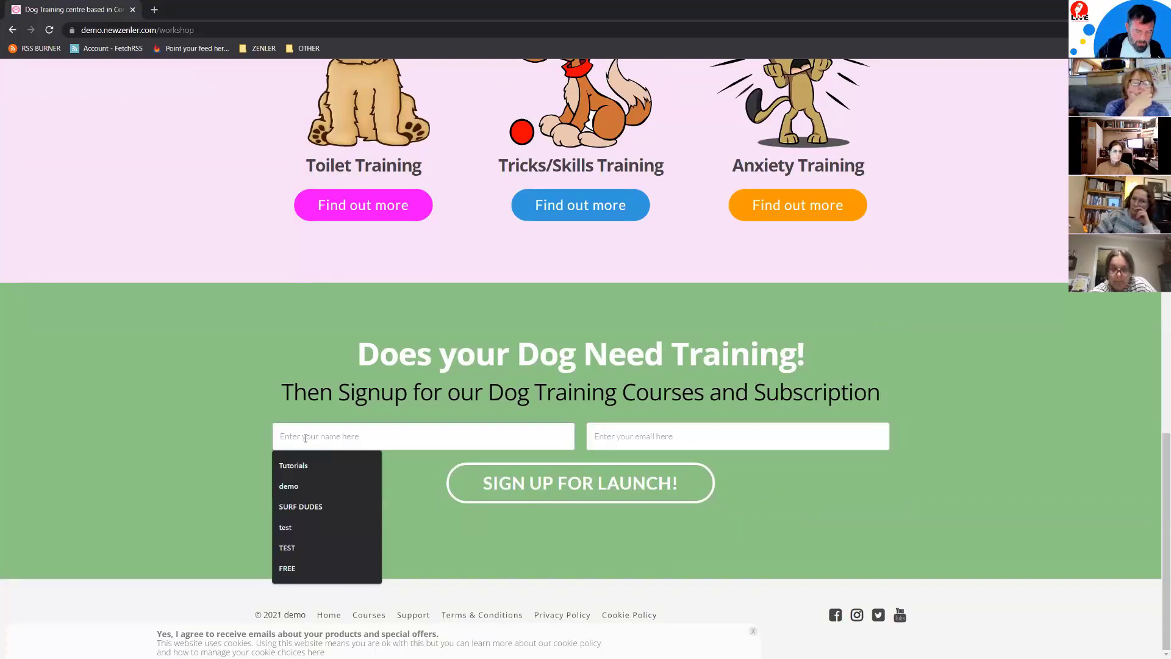
text(James)
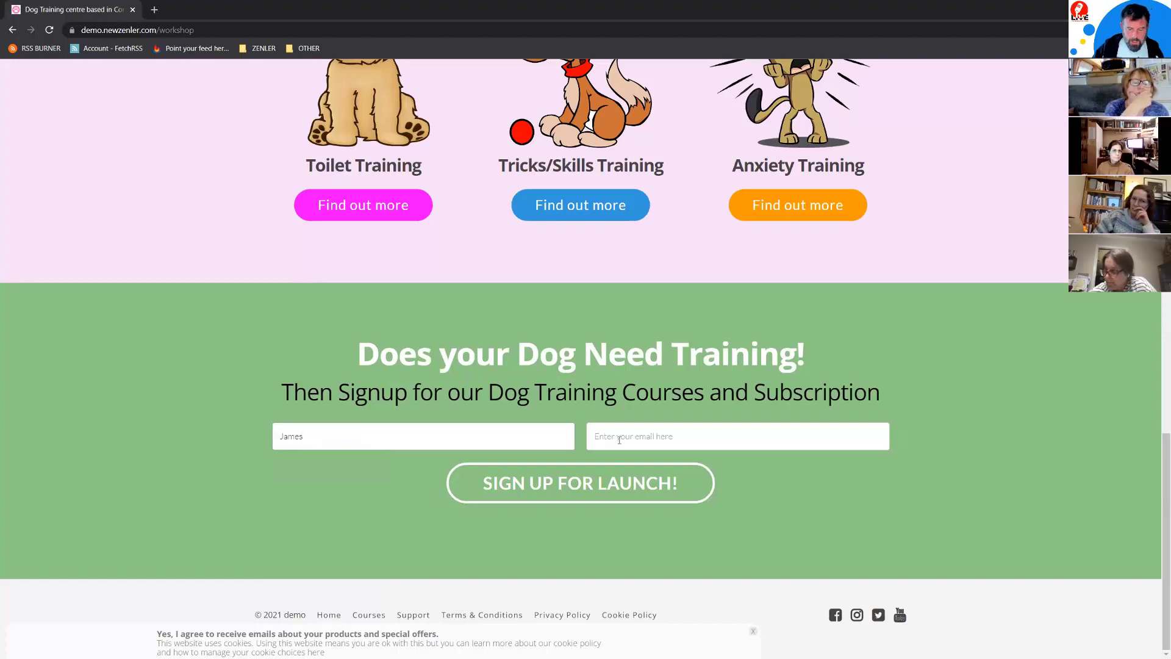
click(613, 437)
click(616, 487)
click(547, 485)
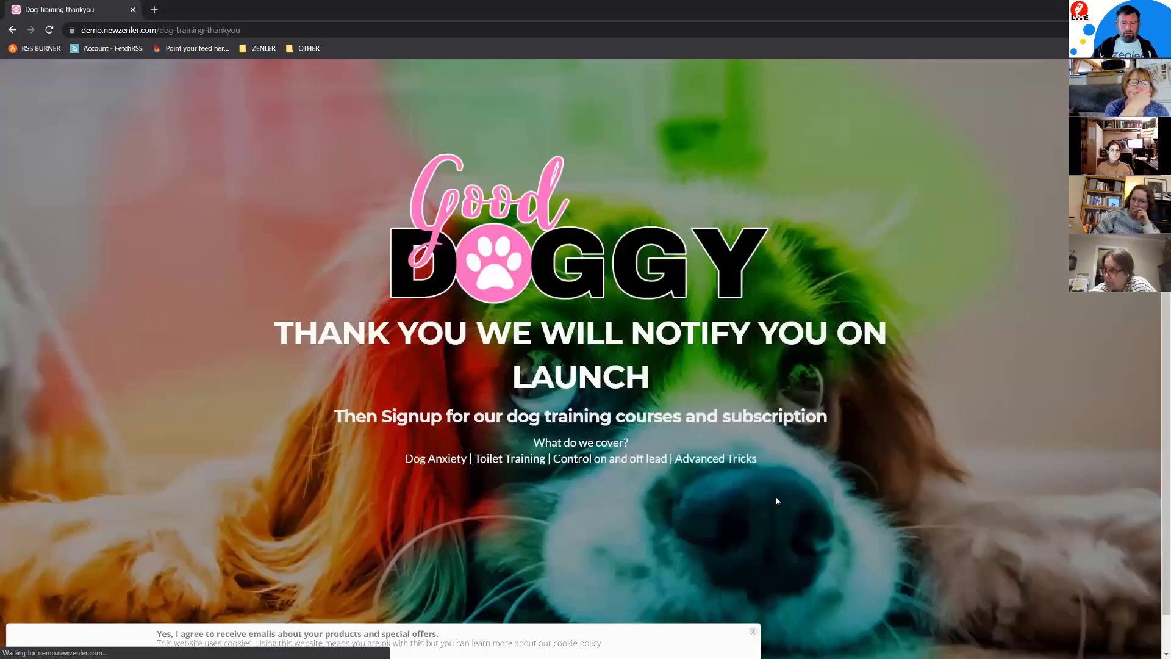
drag(341, 333, 807, 396)
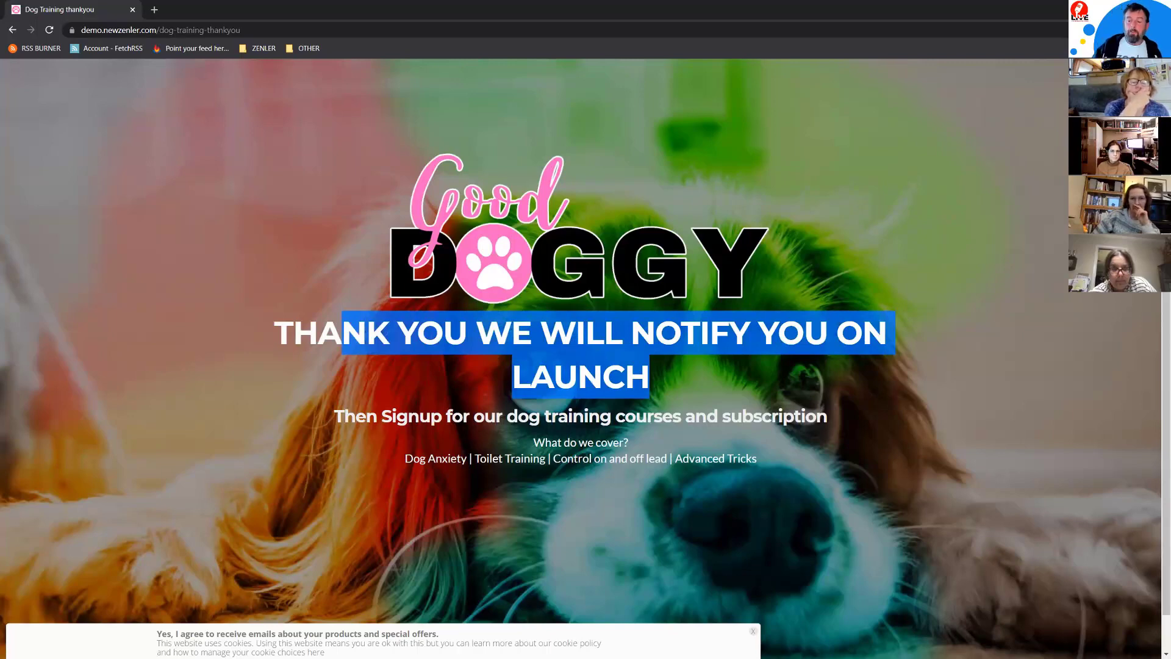
key(alt+Tab)
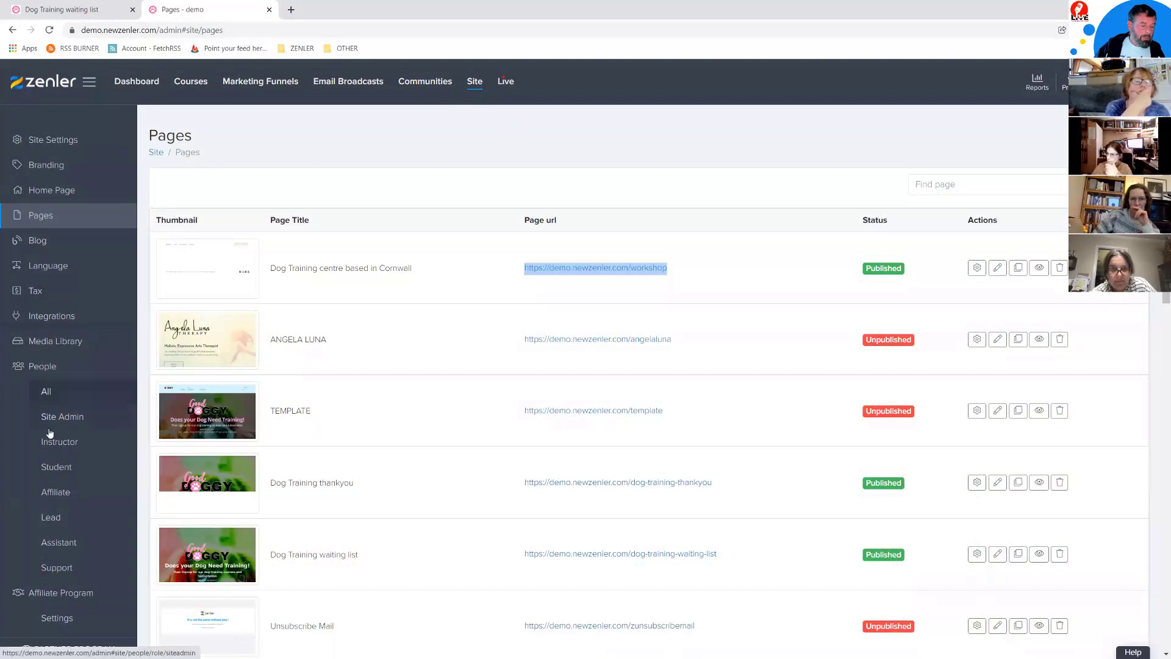
Step: Check the Lead list for the new test signup's e-mail and its PRELAUNCH tag
click(51, 516)
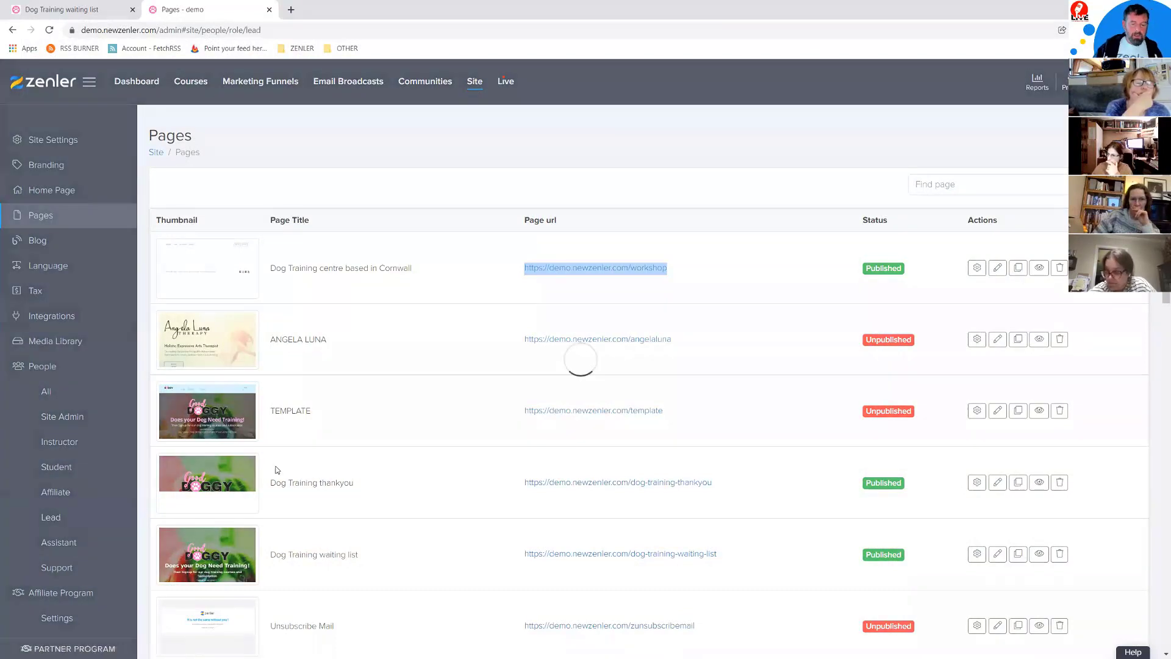
drag(422, 287, 251, 289)
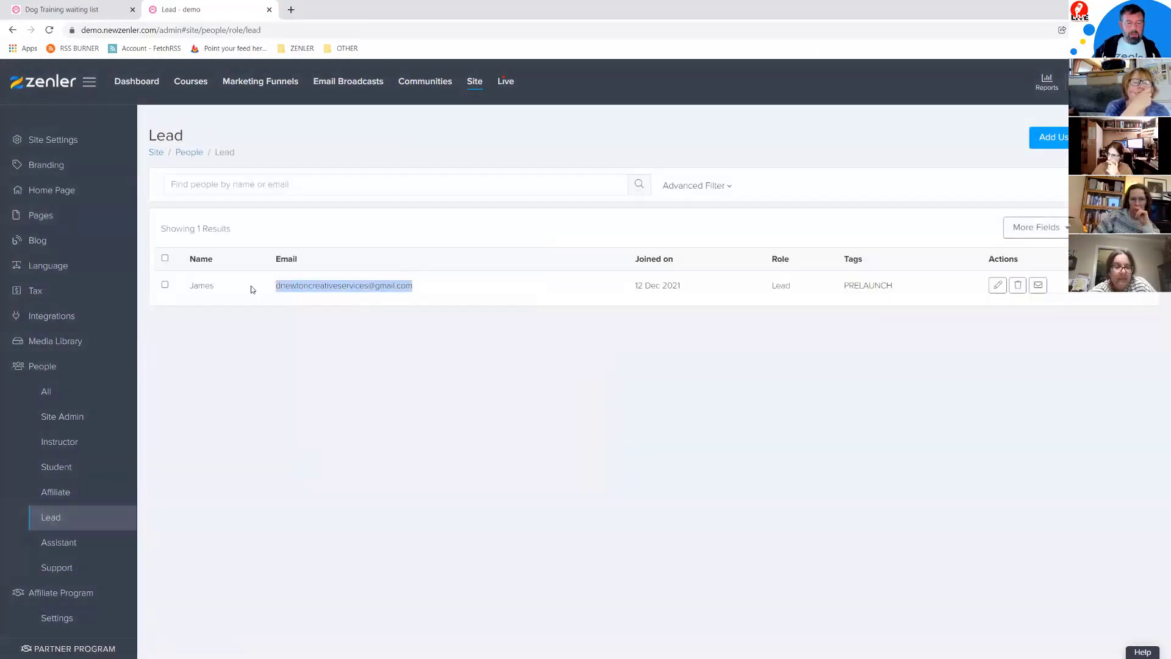
click(657, 411)
drag(885, 285, 836, 289)
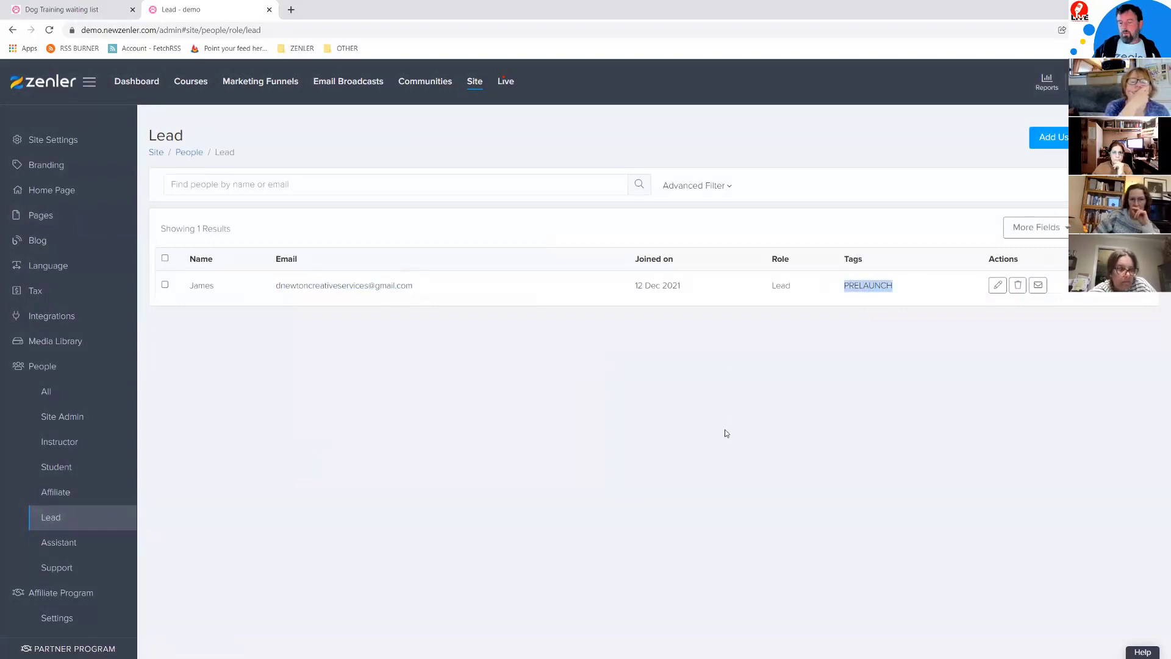
click(701, 436)
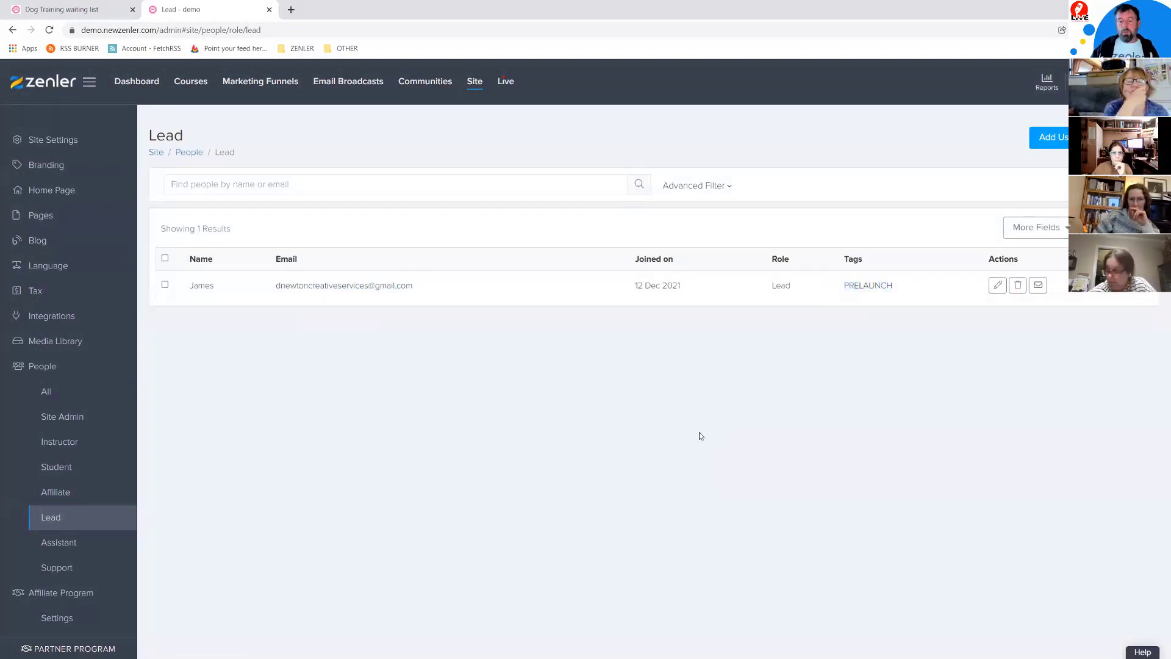
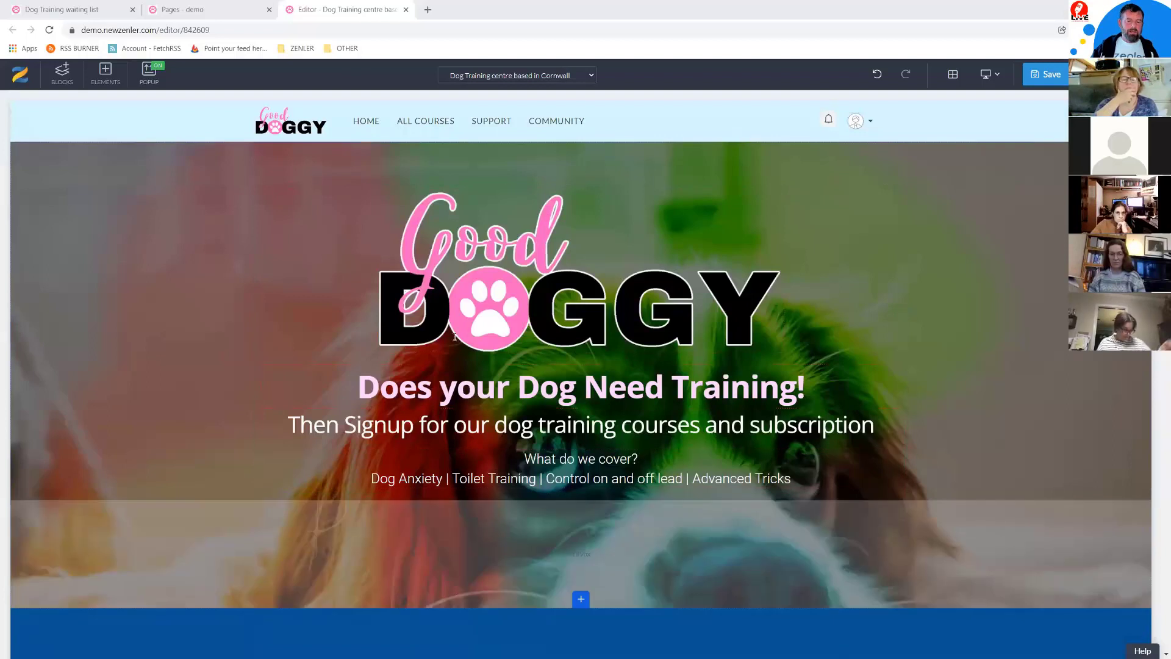
Step: Switch to the site's Pages list and scroll through the pages
scroll(680, 351, down, 15)
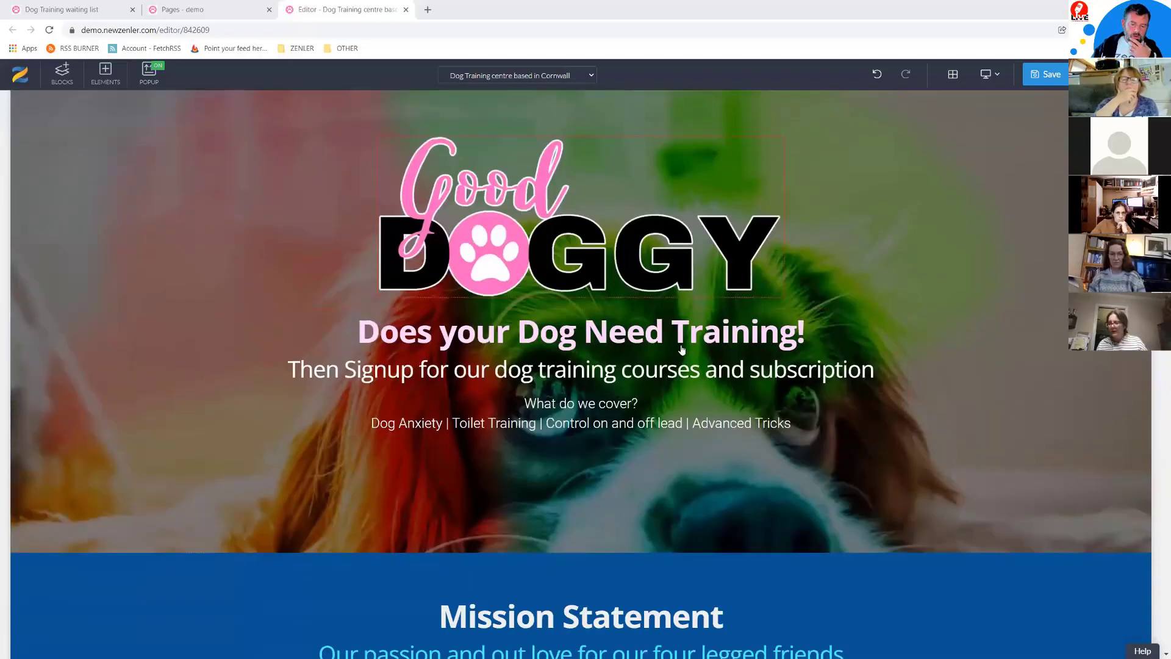
scroll(689, 367, down, 2)
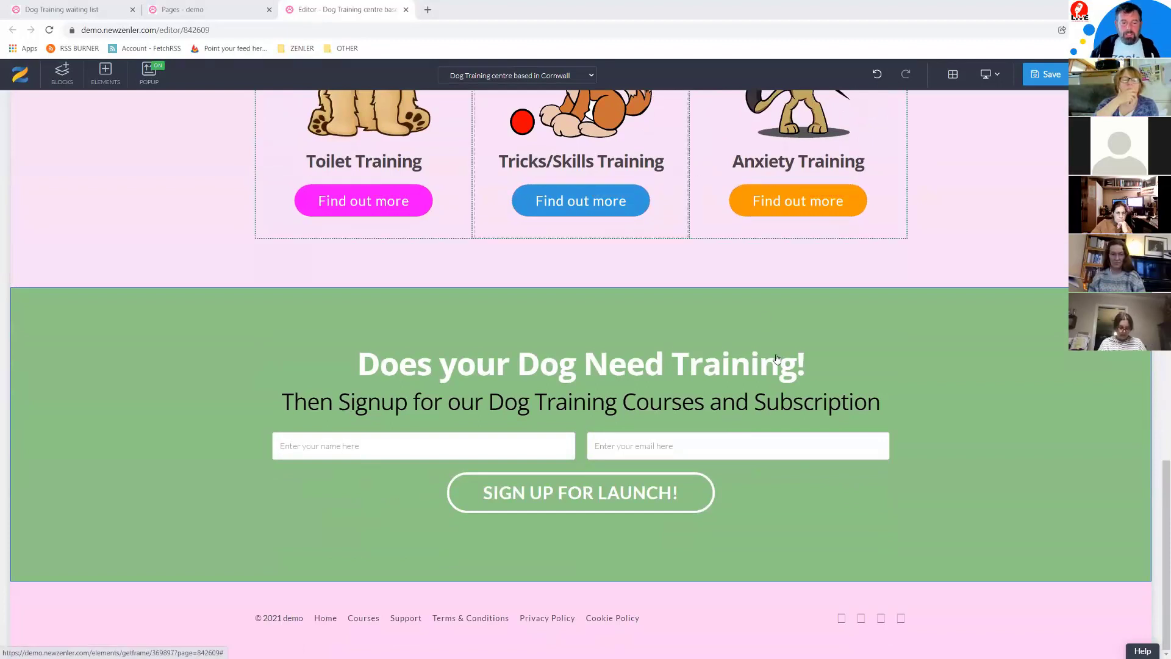
scroll(774, 354, up, 6)
scroll(402, 459, down, 1)
scroll(402, 459, down, 1)
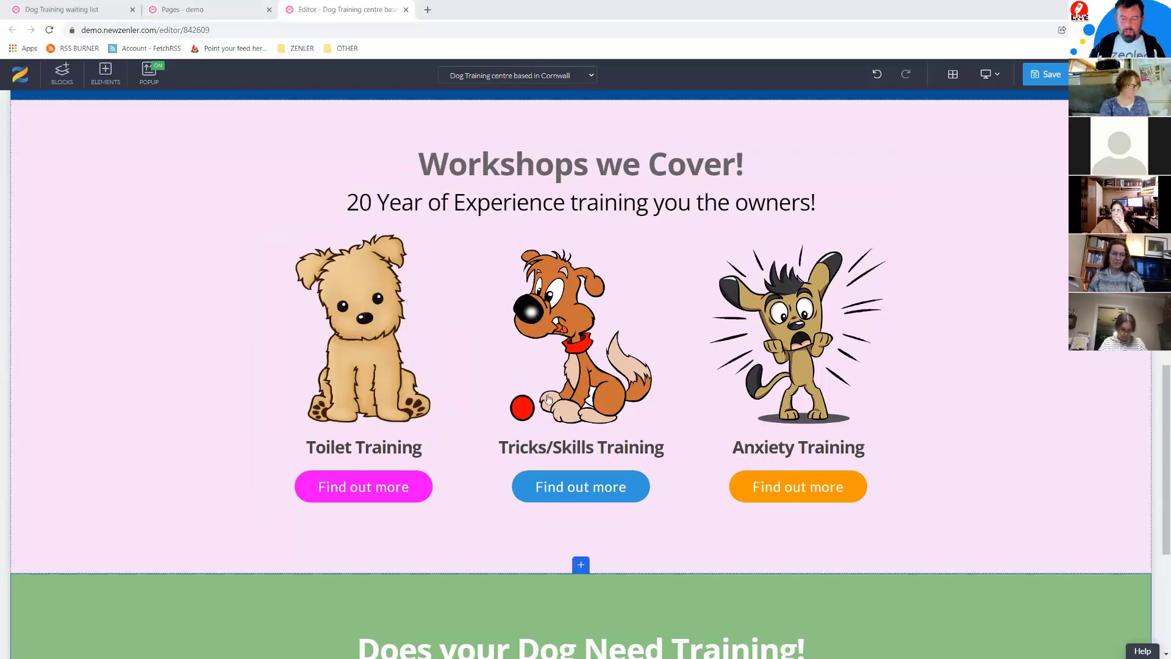
click(203, 10)
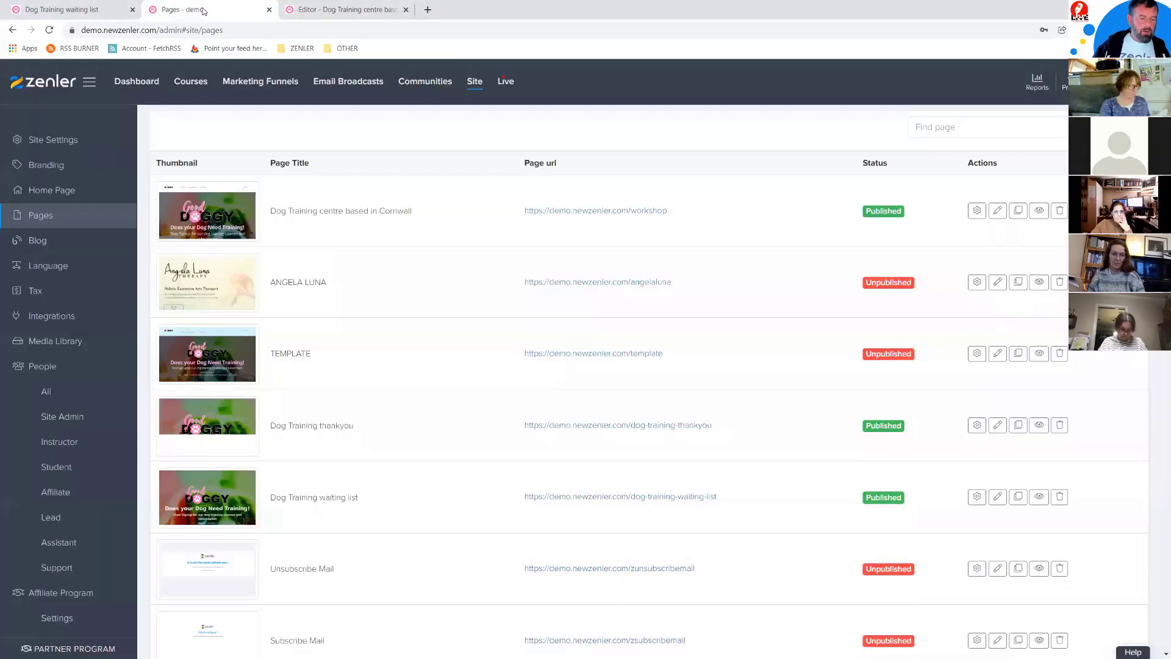
scroll(536, 324, down, 15)
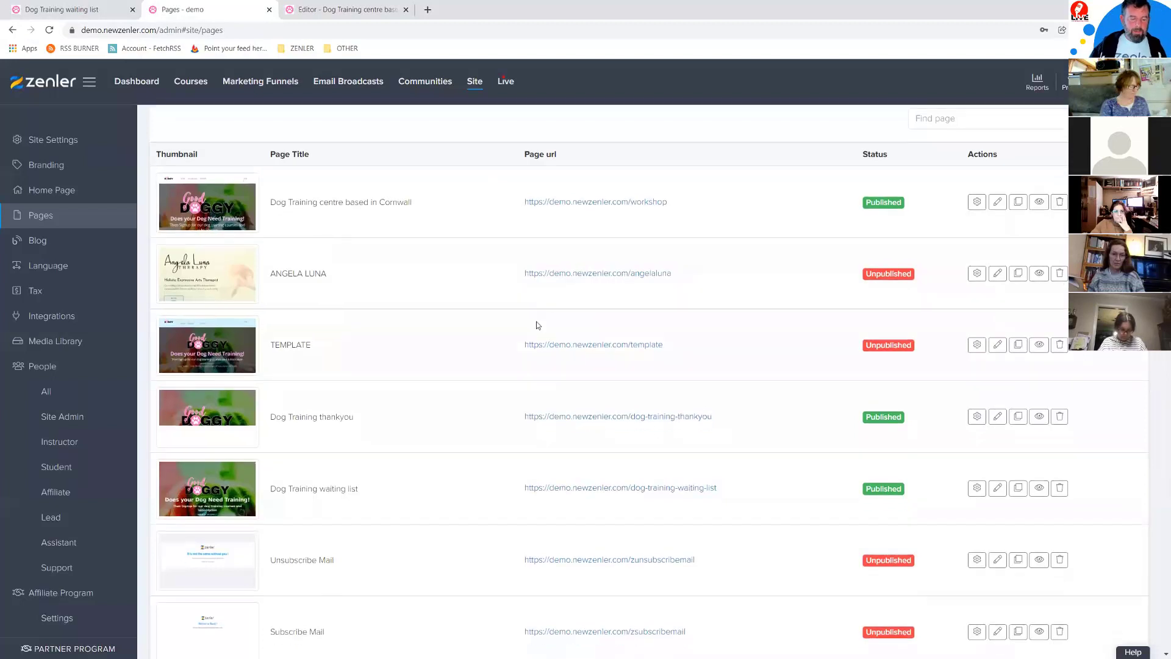
scroll(330, 375, up, 15)
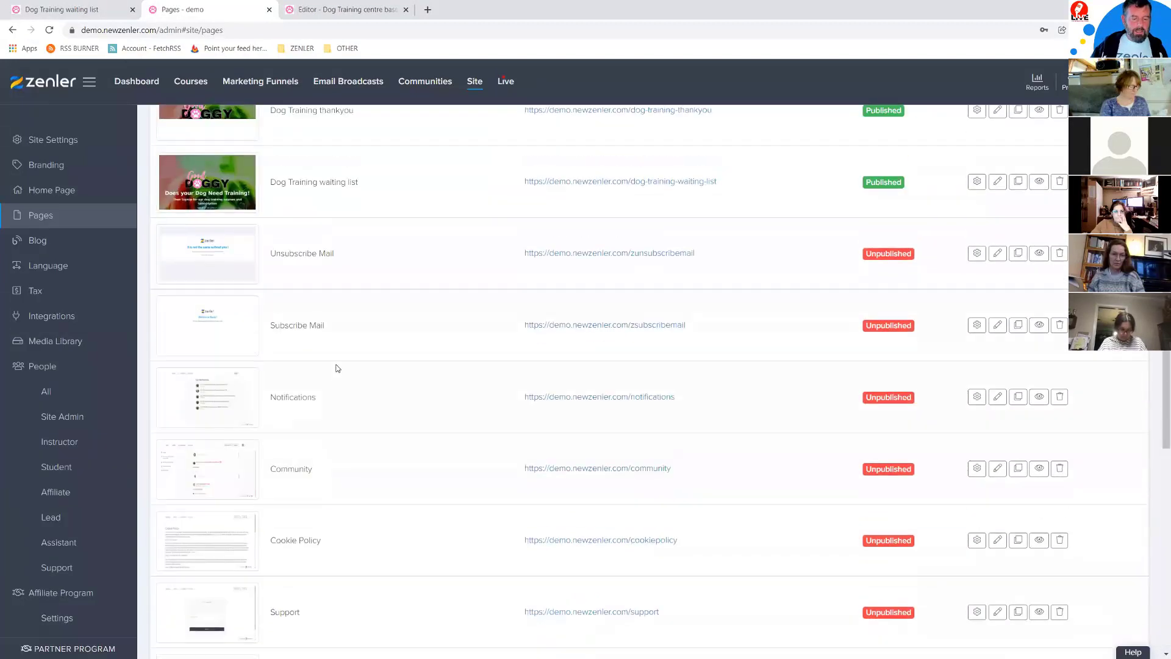
scroll(373, 364, down, 12)
scroll(385, 242, down, 3)
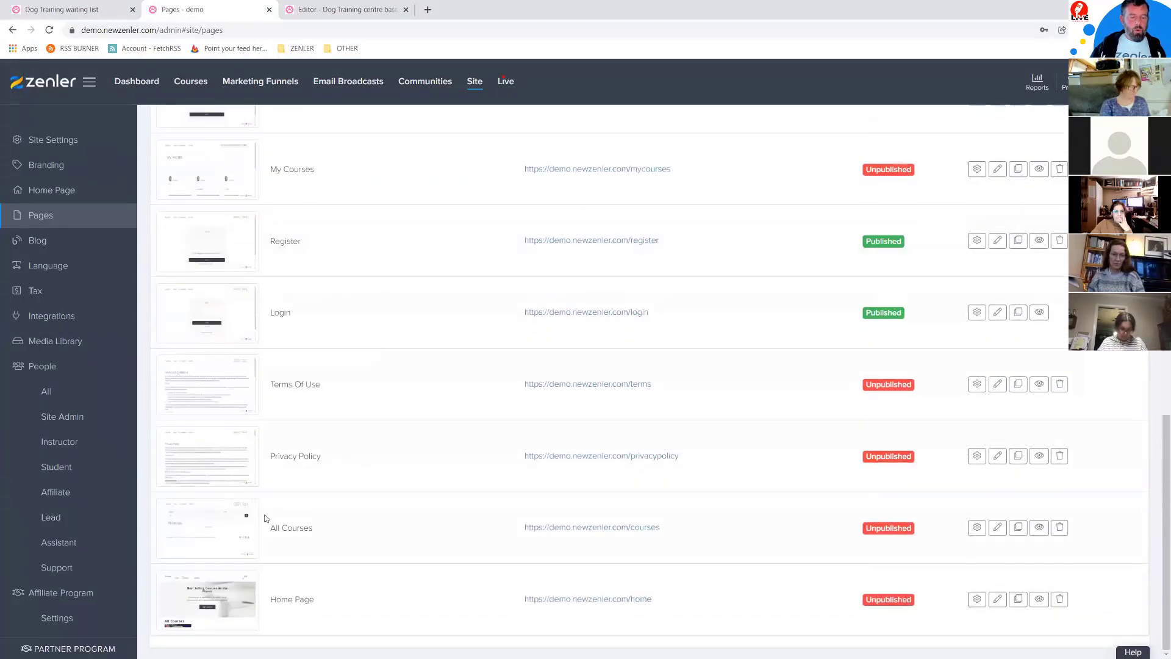
scroll(467, 244, up, 12)
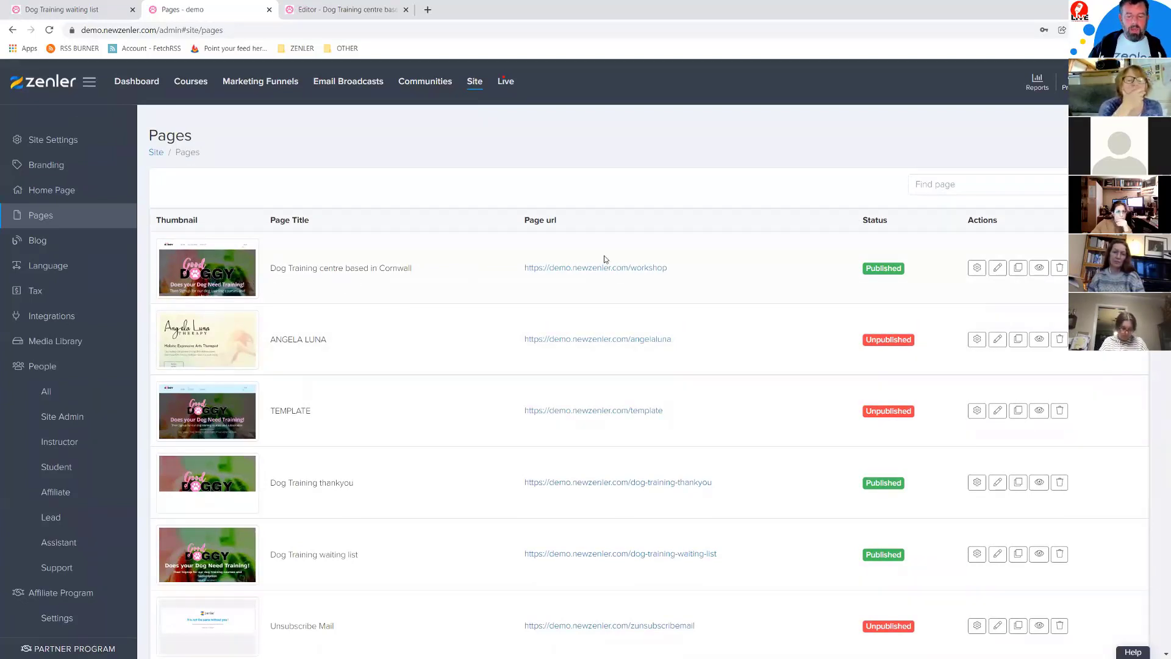
Step: Clone the Dog Training centre based in Cornwall page
drag(690, 271, 494, 280)
click(762, 280)
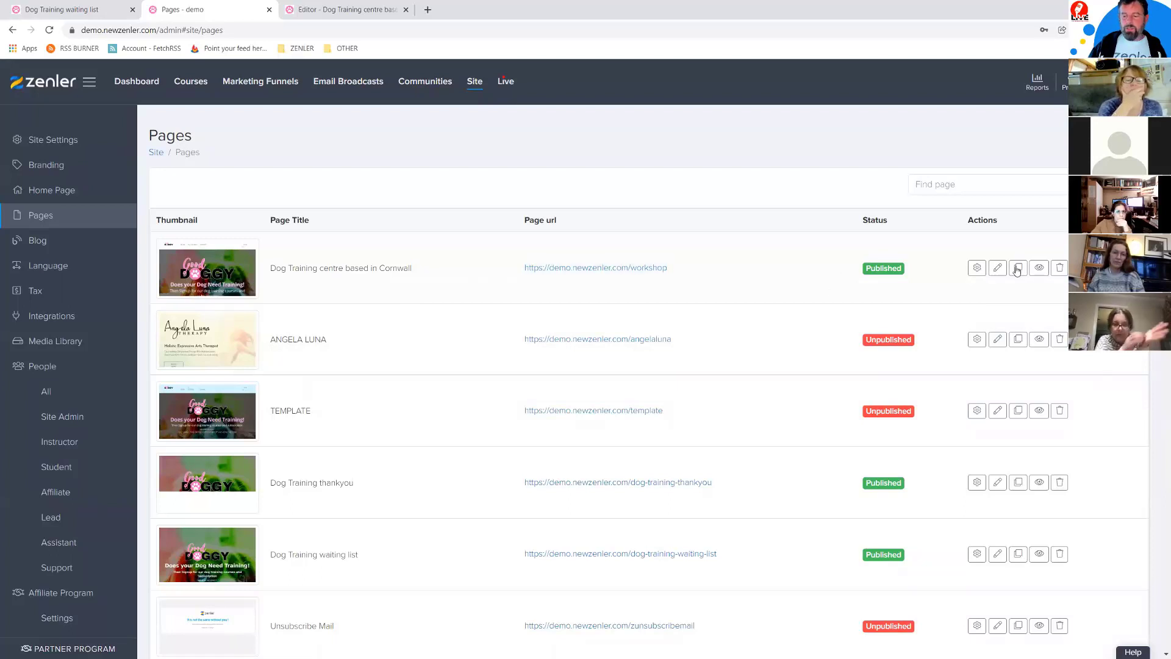
click(1018, 269)
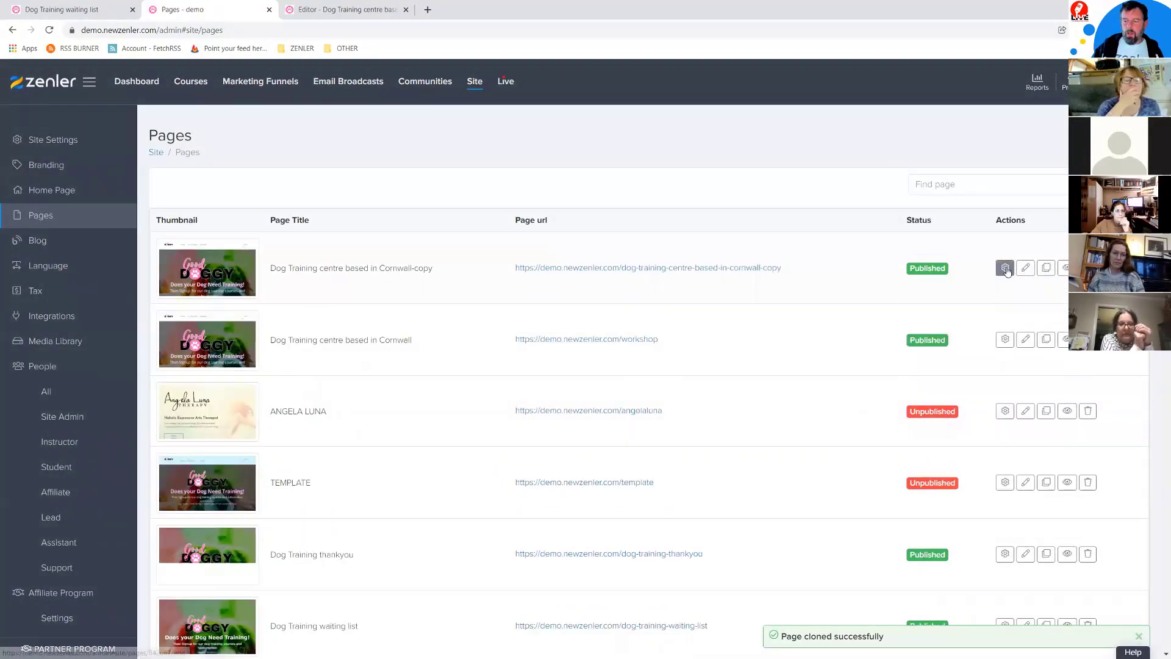
Step: Rename the copy 'Dog Training Anxiety' with a matching URL slug, then open it in the editor
click(1004, 269)
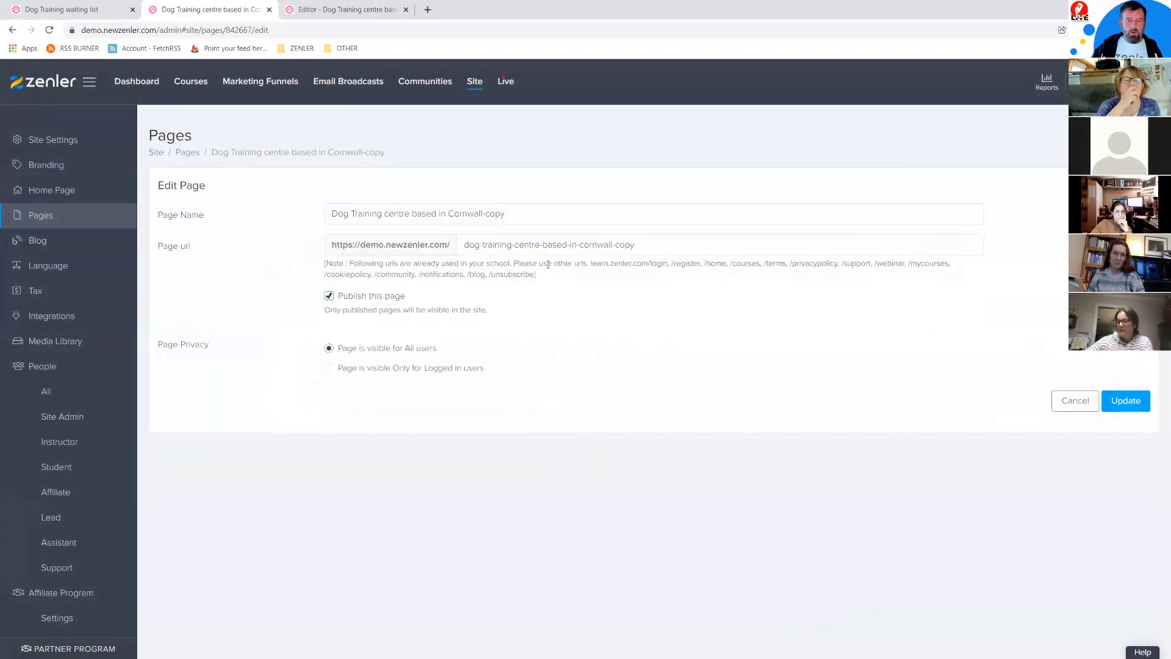
drag(456, 215, 412, 215)
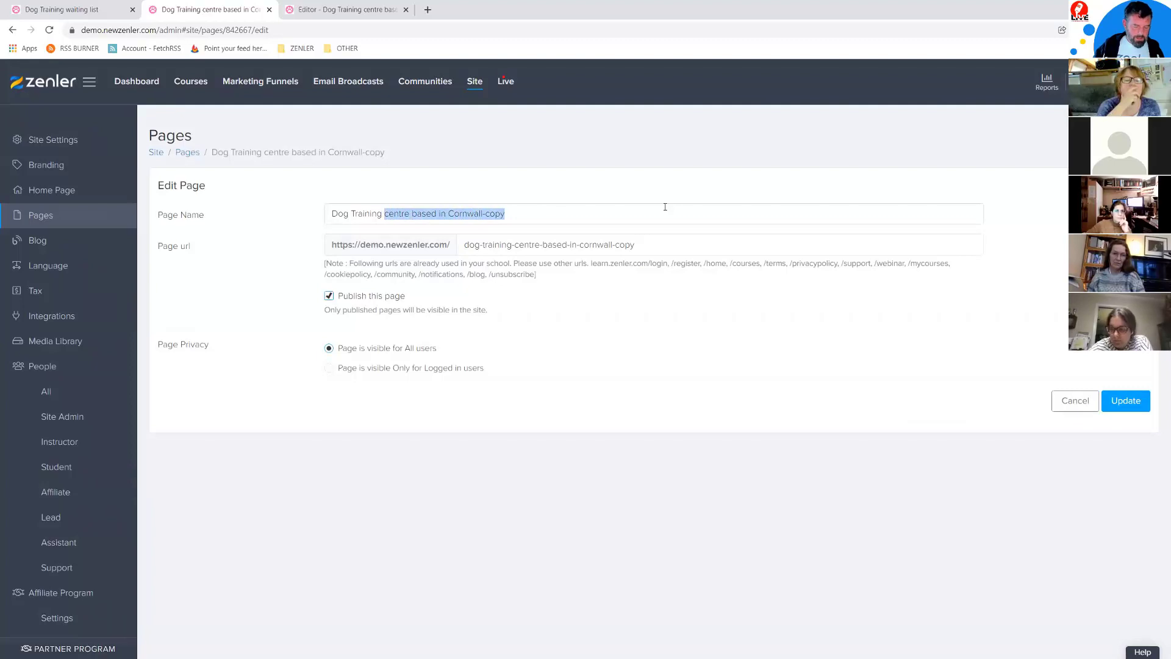
text(Anxiety)
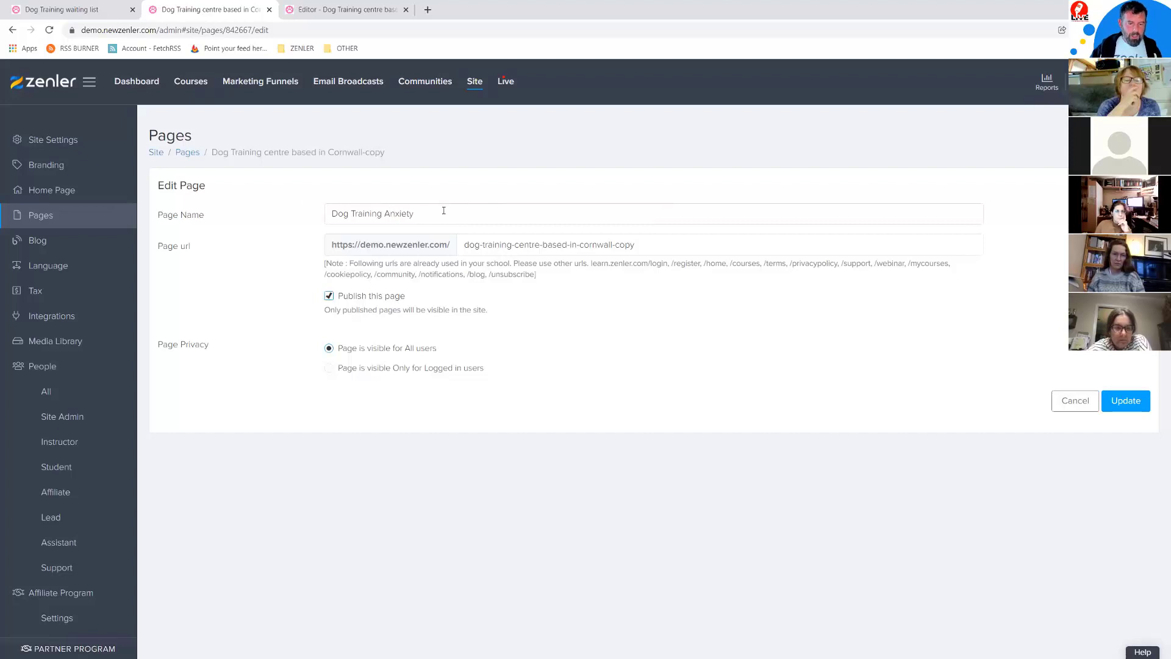
drag(444, 210, 247, 189)
click(636, 241)
key(ctrl+a)
key(ctrl+v)
click(1126, 401)
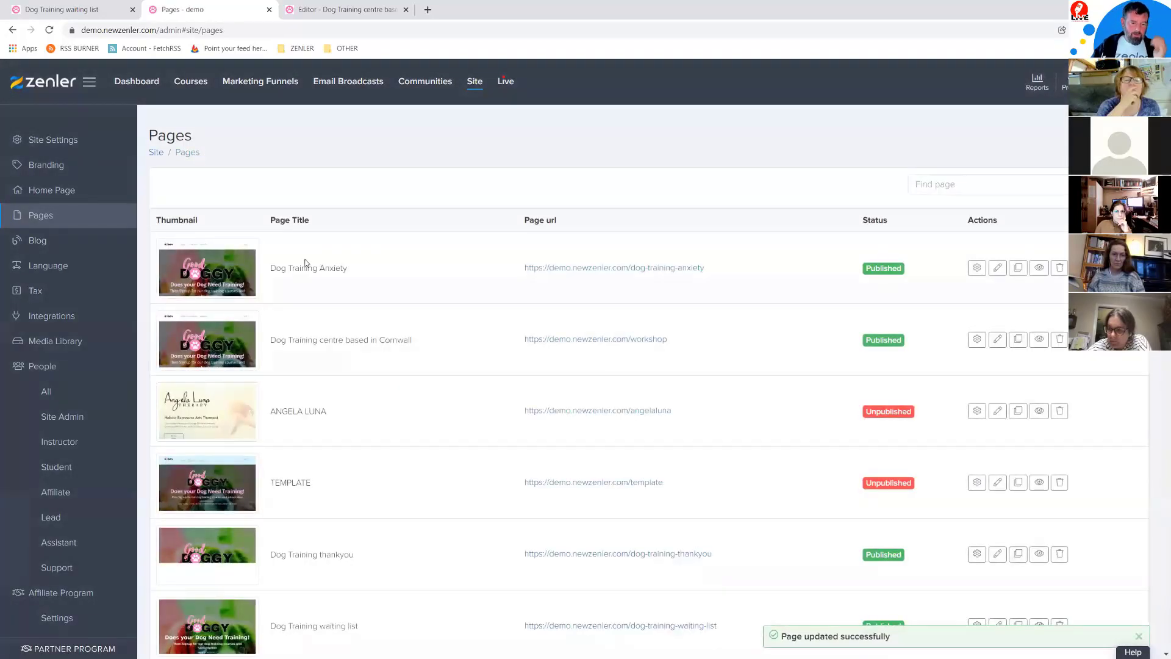
click(999, 269)
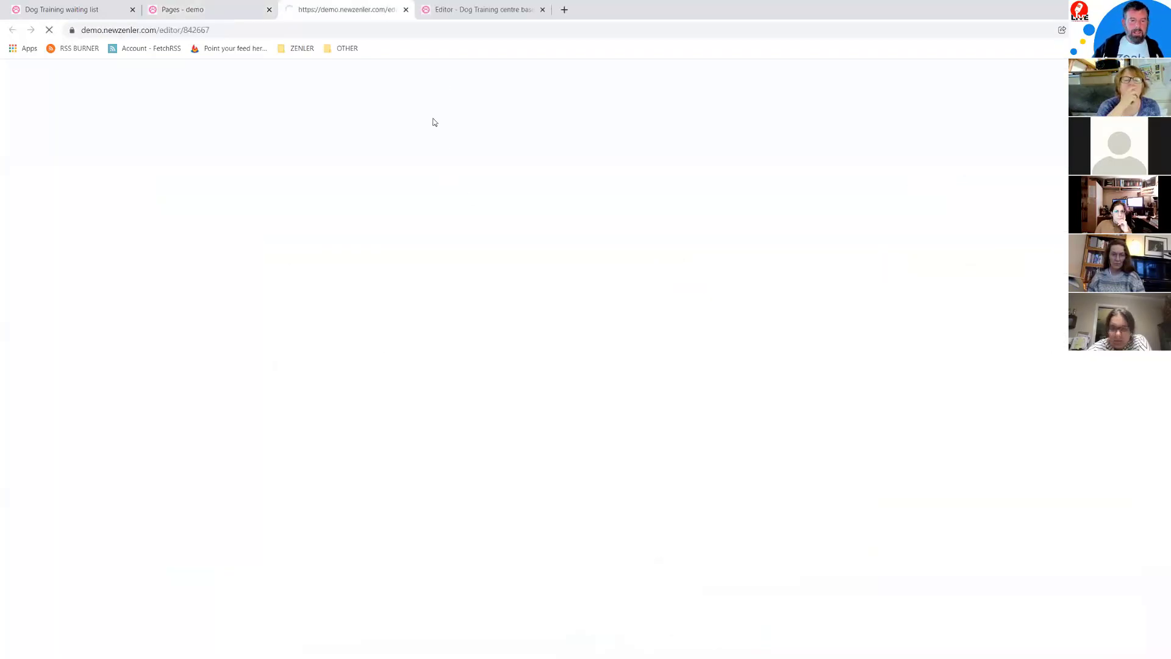
Step: Save the original Cornwall page and close its editor tab, keeping Dog Training Anxiety open
click(542, 9)
click(688, 99)
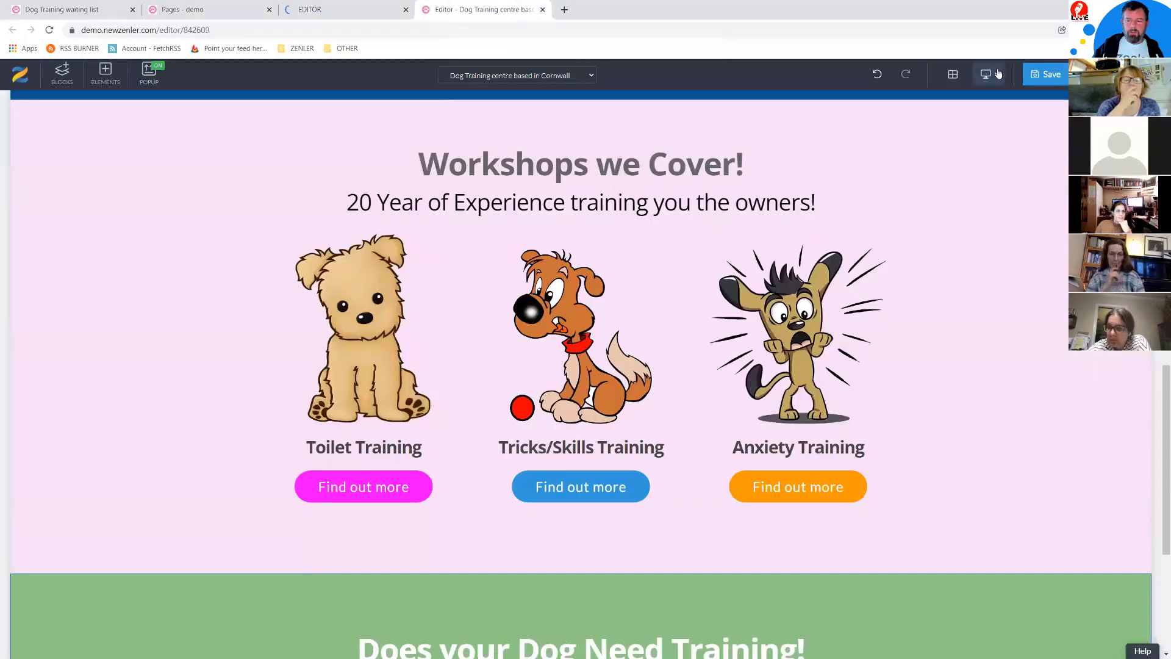
click(543, 9)
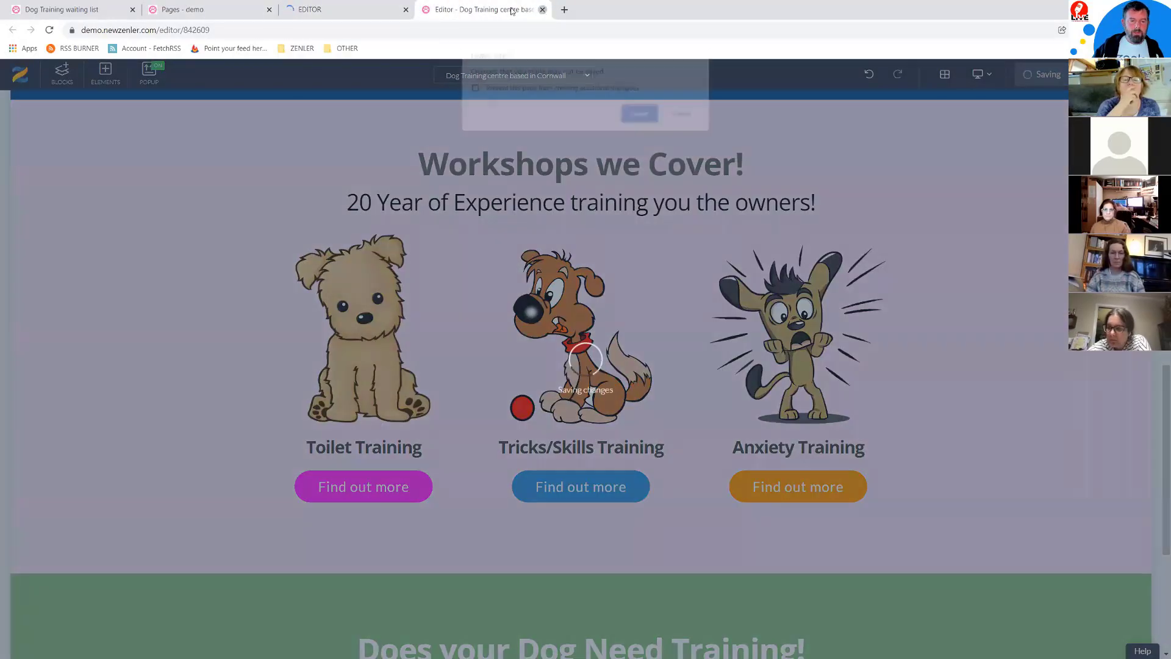
click(683, 115)
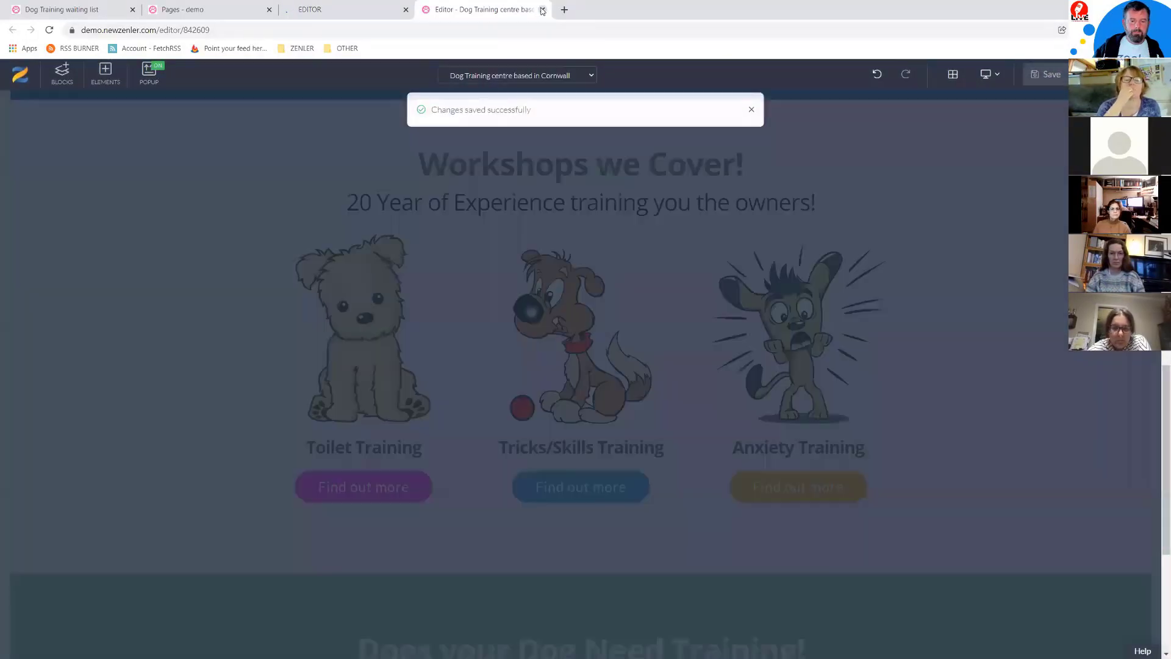
click(543, 9)
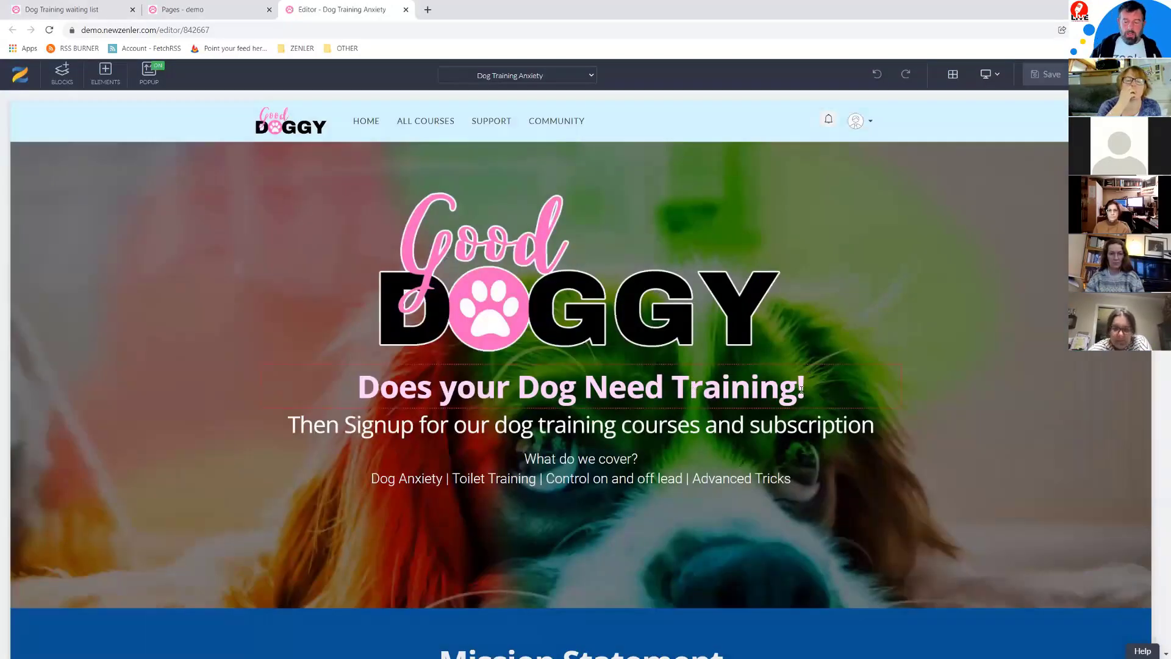
Step: Change the hero headline to 'Anxiety fpr your pet' and subtitle to 'Our courses will help you!'
click(797, 390)
drag(796, 390, 346, 386)
text(Anxiety fpr your pet)
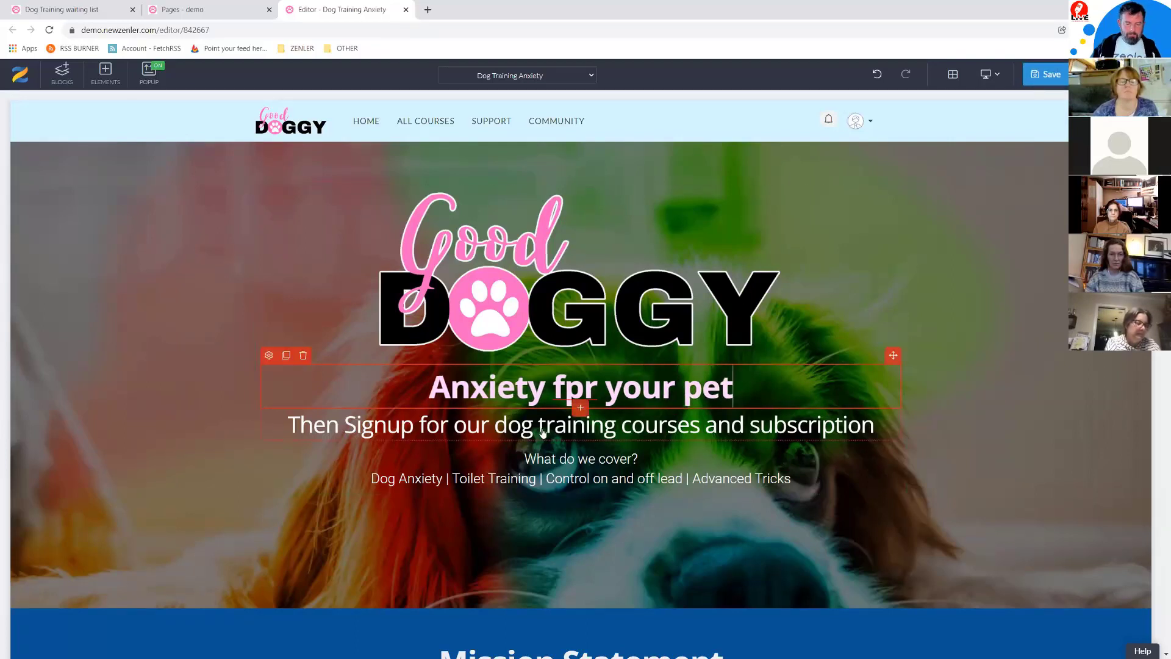
click(875, 424)
drag(712, 425, 285, 427)
text(O)
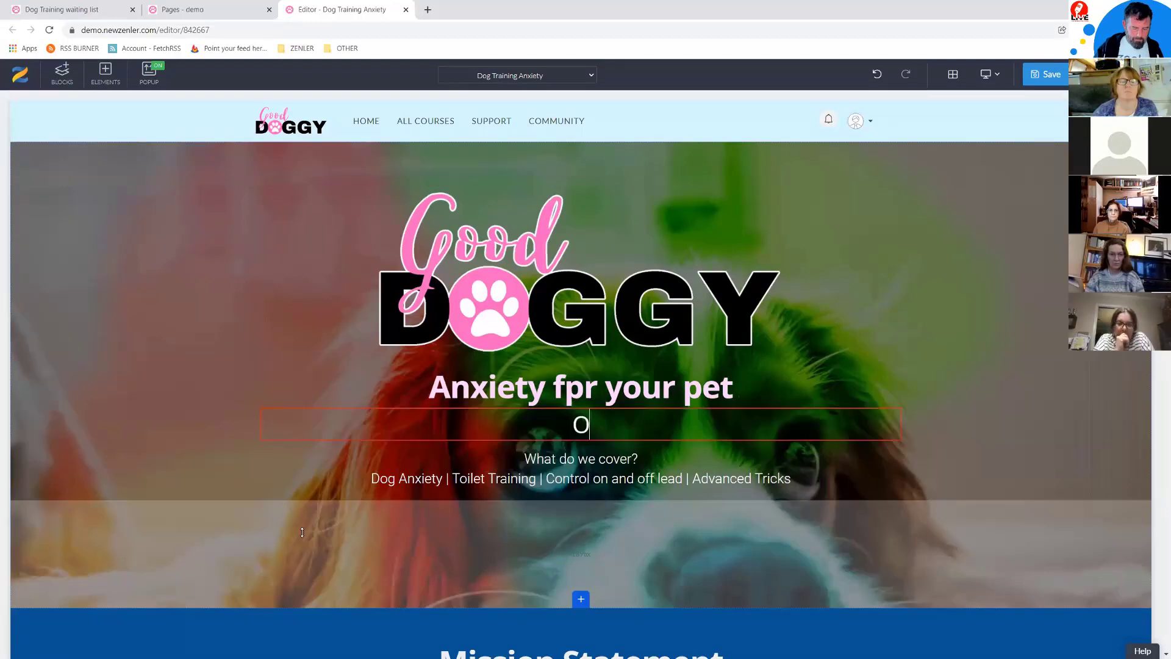
text(ur courses)
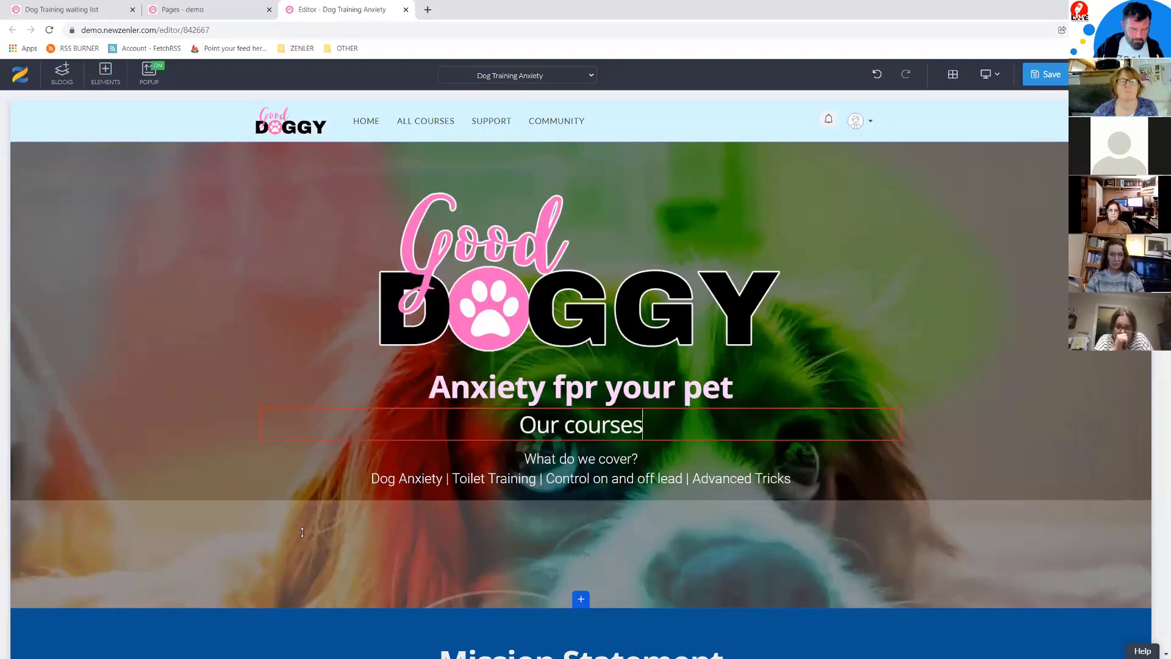
text( will help )
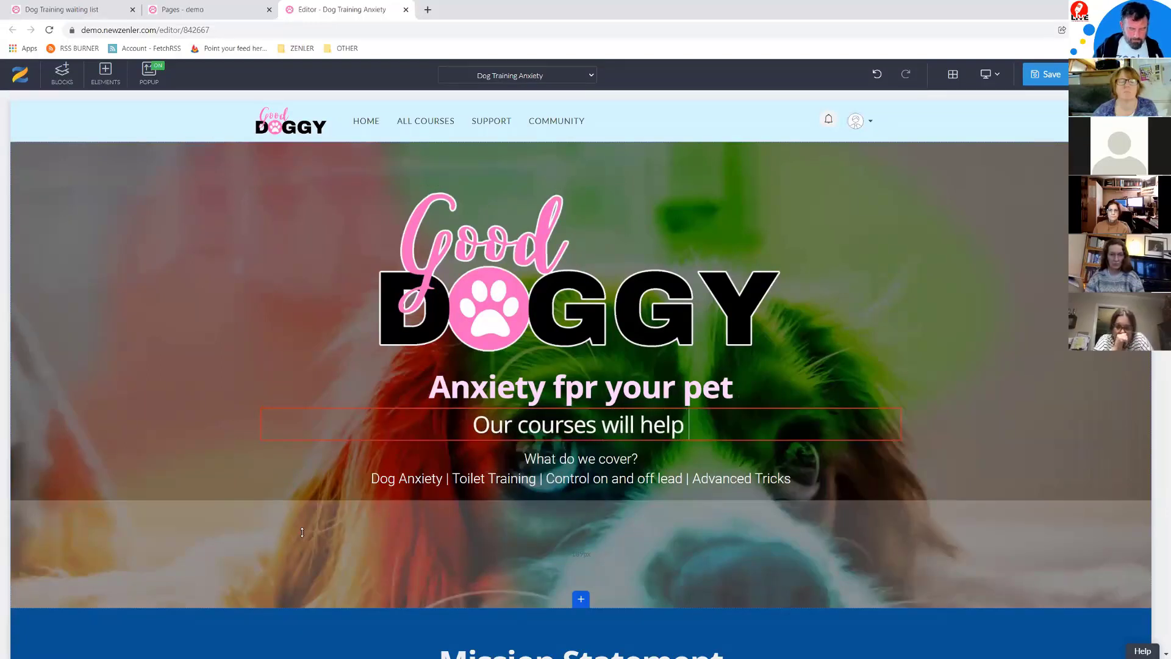
text(you!)
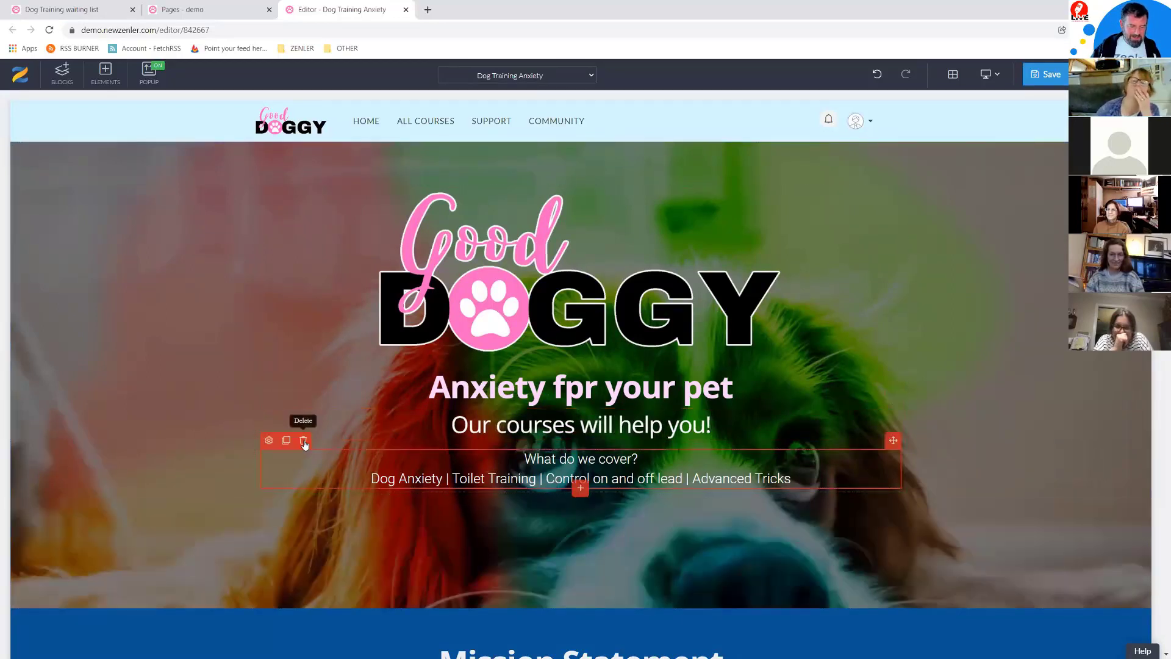
Step: Retitle the Mission Statement heading to 'About our Training'
click(304, 440)
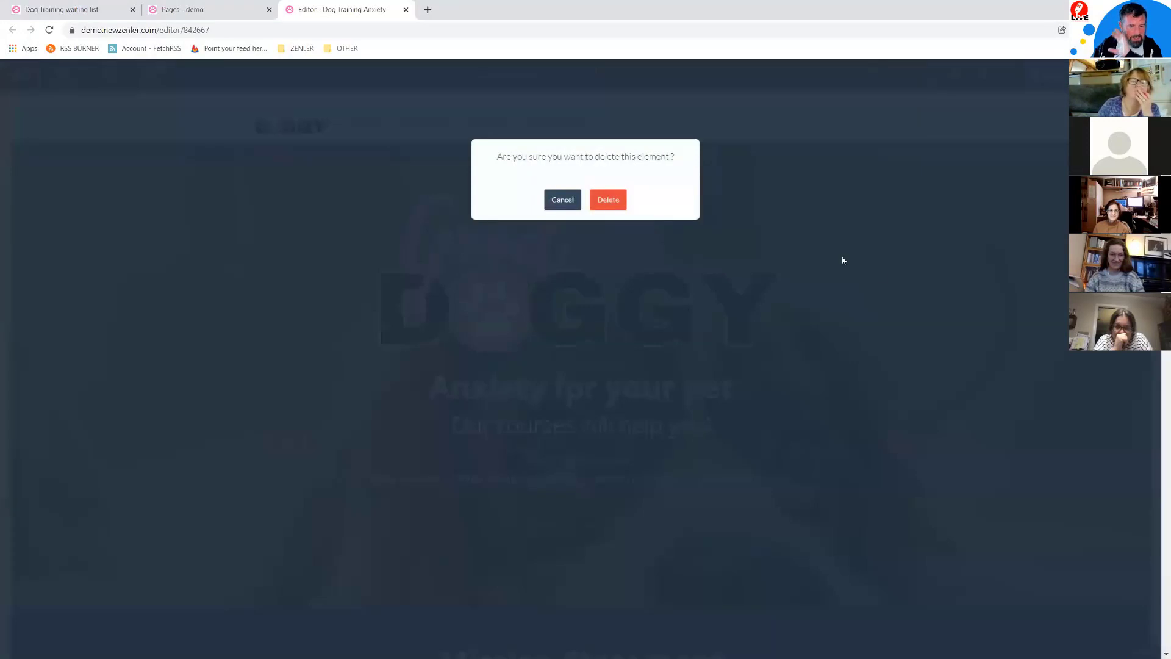
click(719, 228)
scroll(958, 322, down, 5)
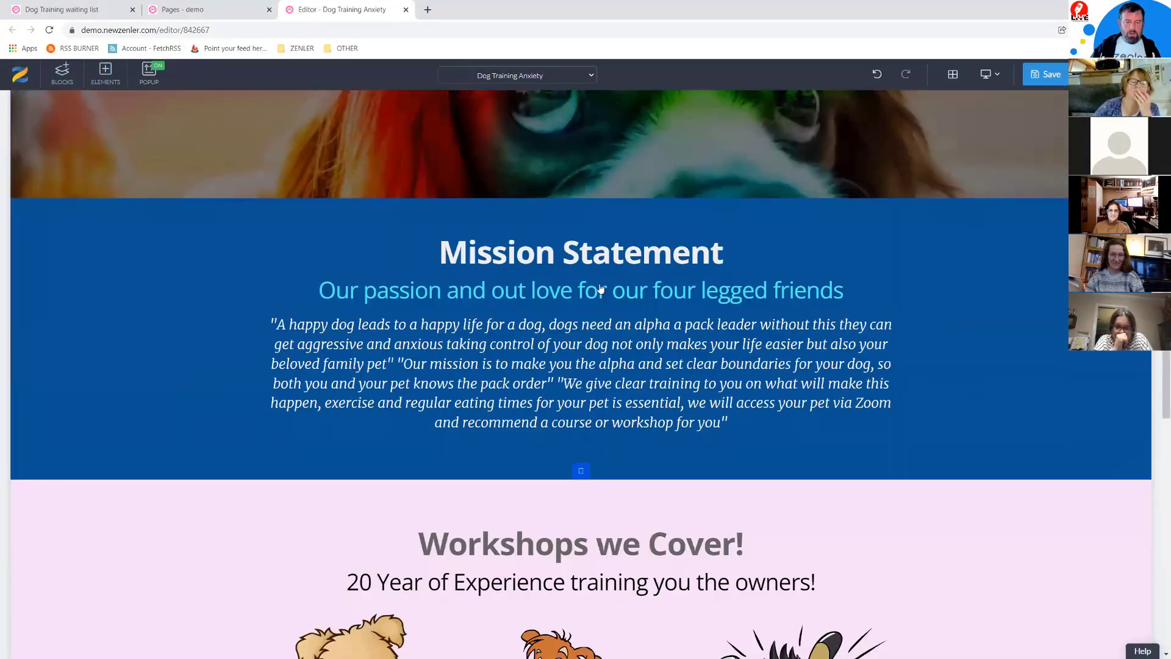
scroll(622, 308, down, 1)
click(725, 212)
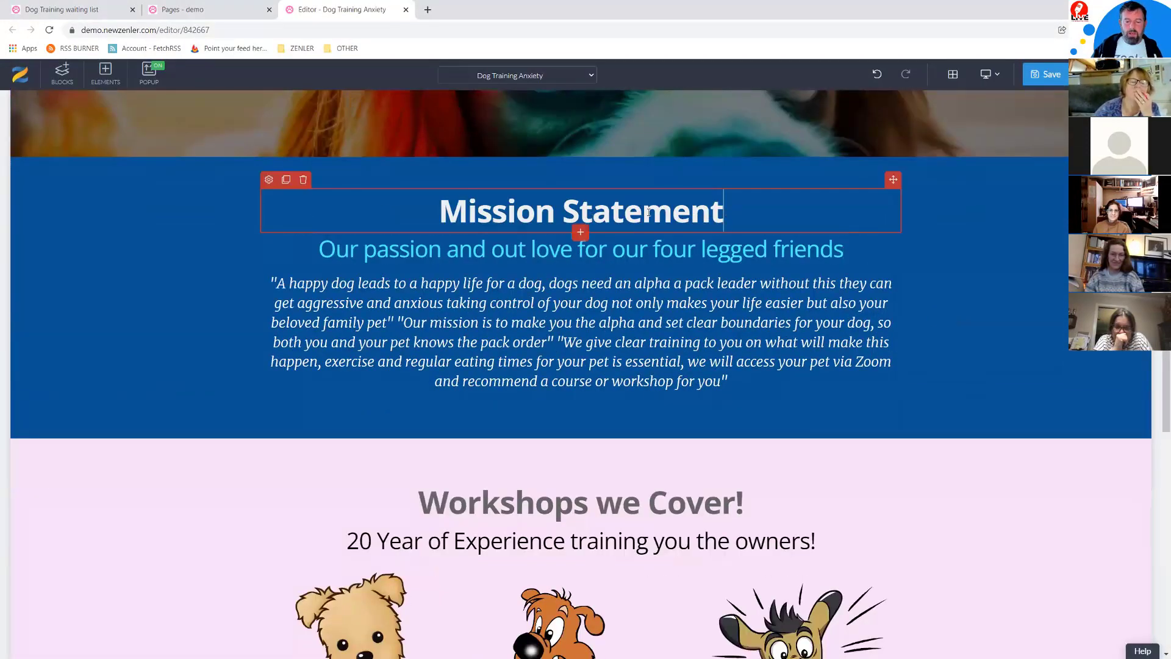
drag(711, 213, 371, 198)
text(About our Training)
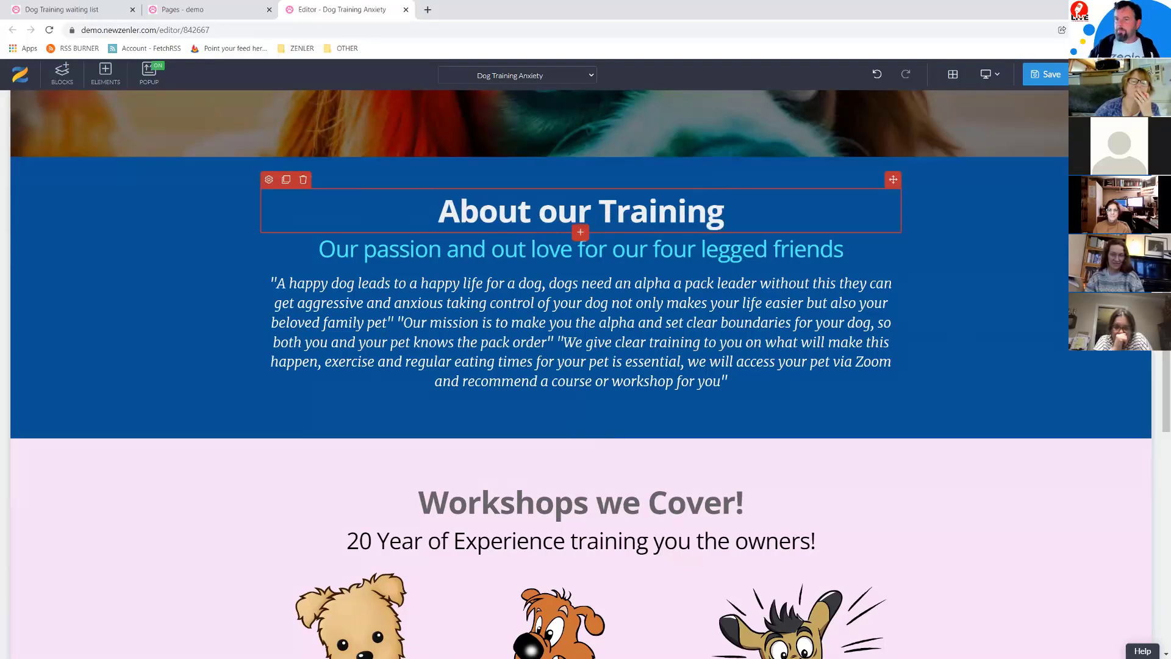
Step: Search 'lorium', generate five paragraphs on lipsum.com, select the first two, and return to the editor
click(428, 10)
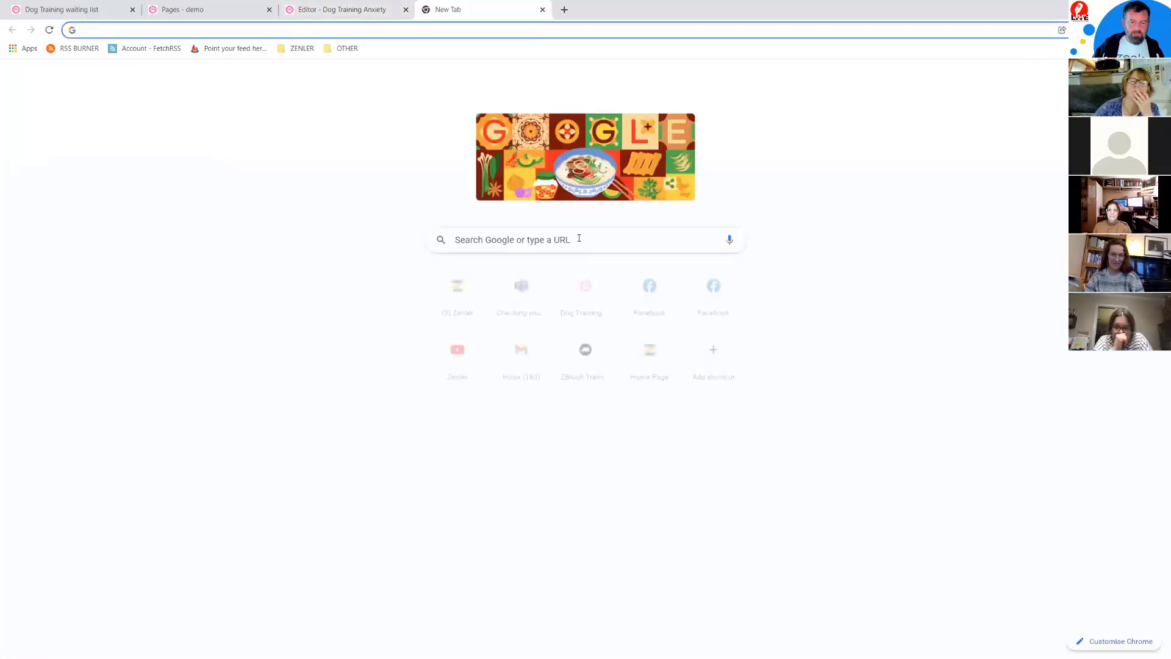
text(lo)
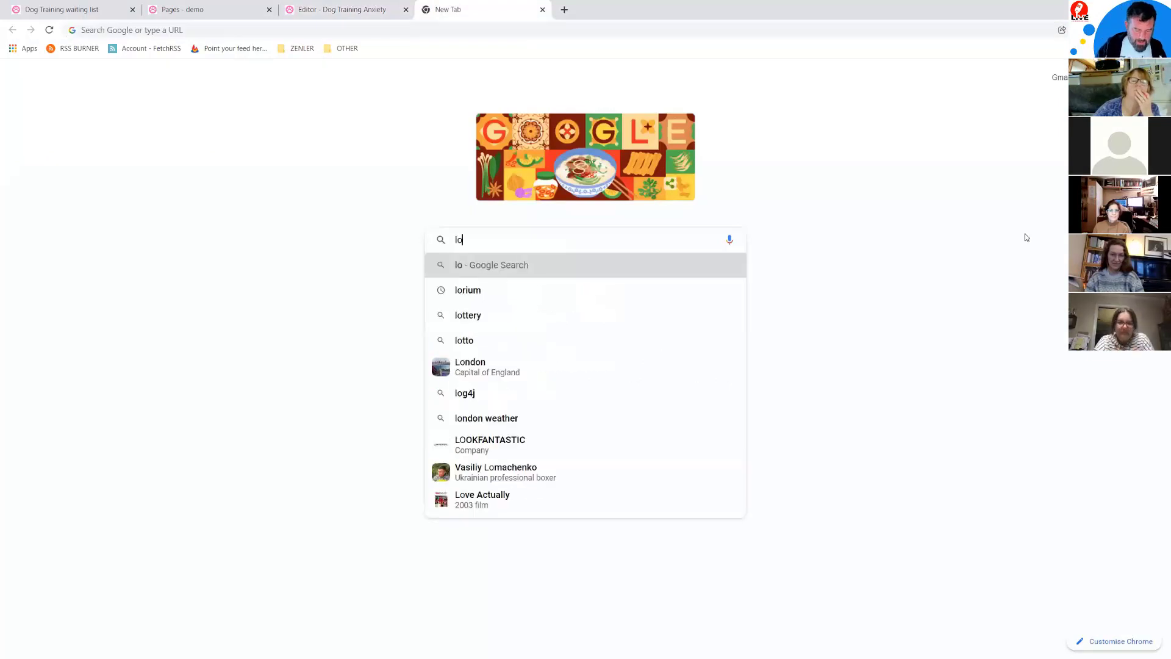
text(rium)
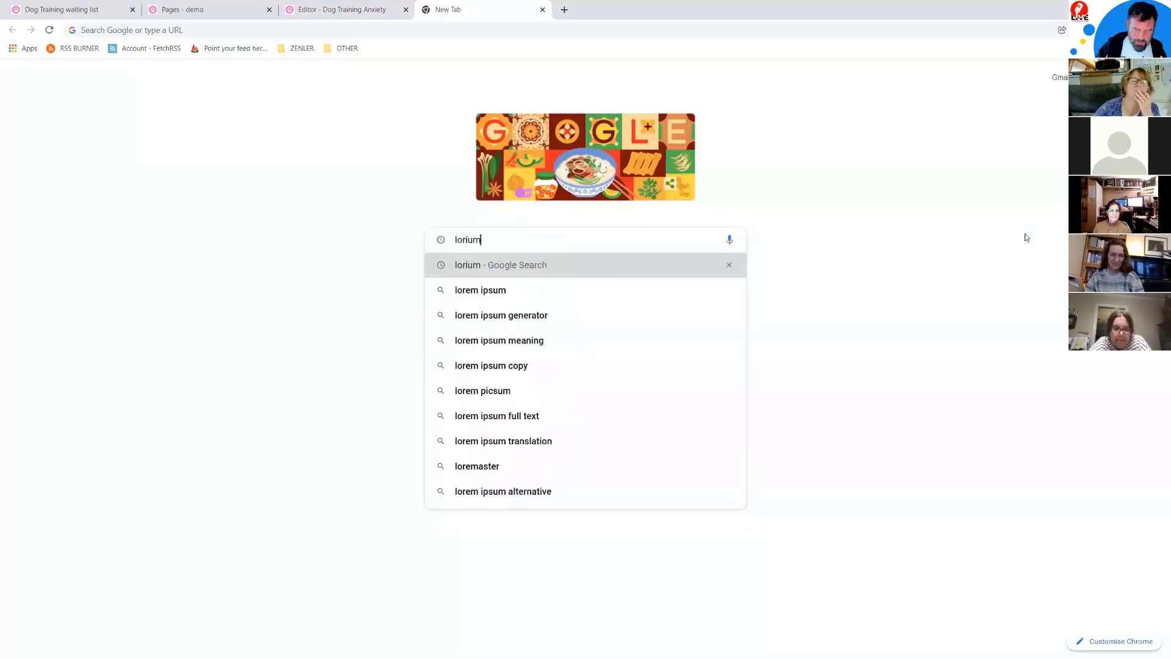
key(Return)
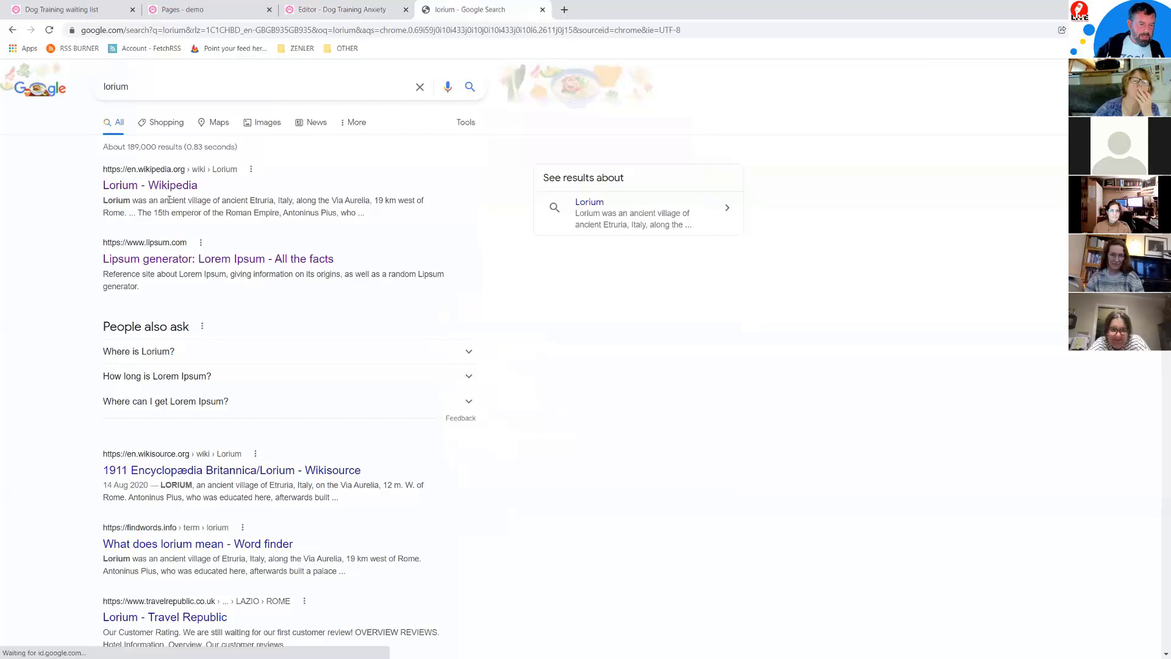
click(144, 262)
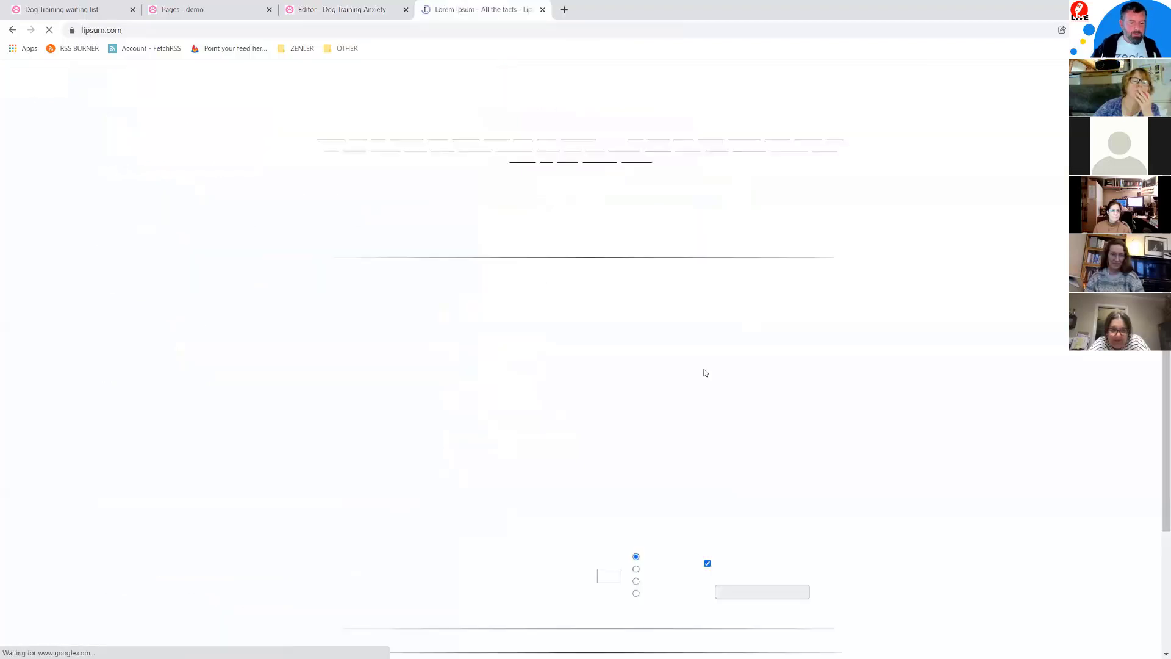
scroll(734, 525, down, 5)
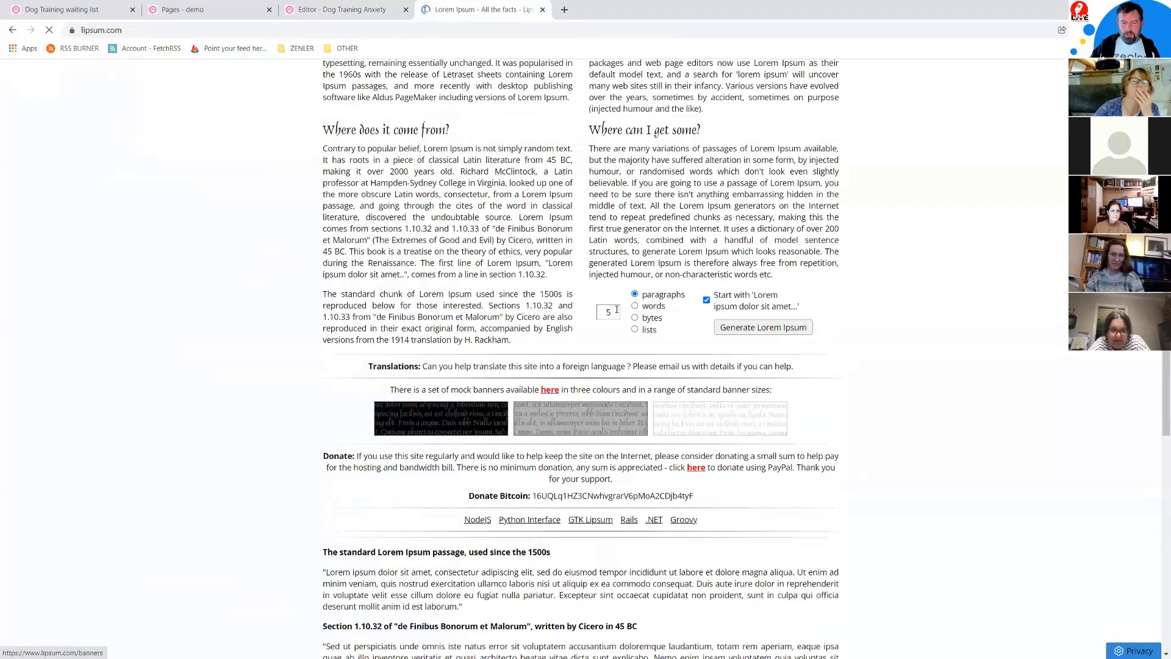
click(770, 334)
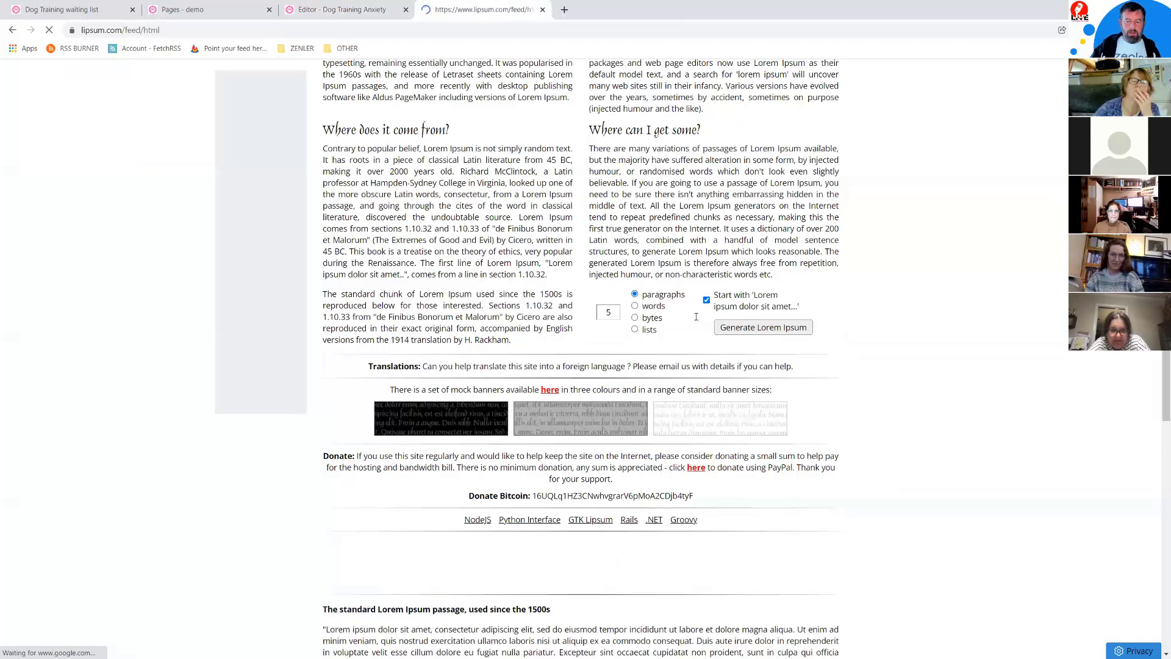
drag(444, 420, 316, 276)
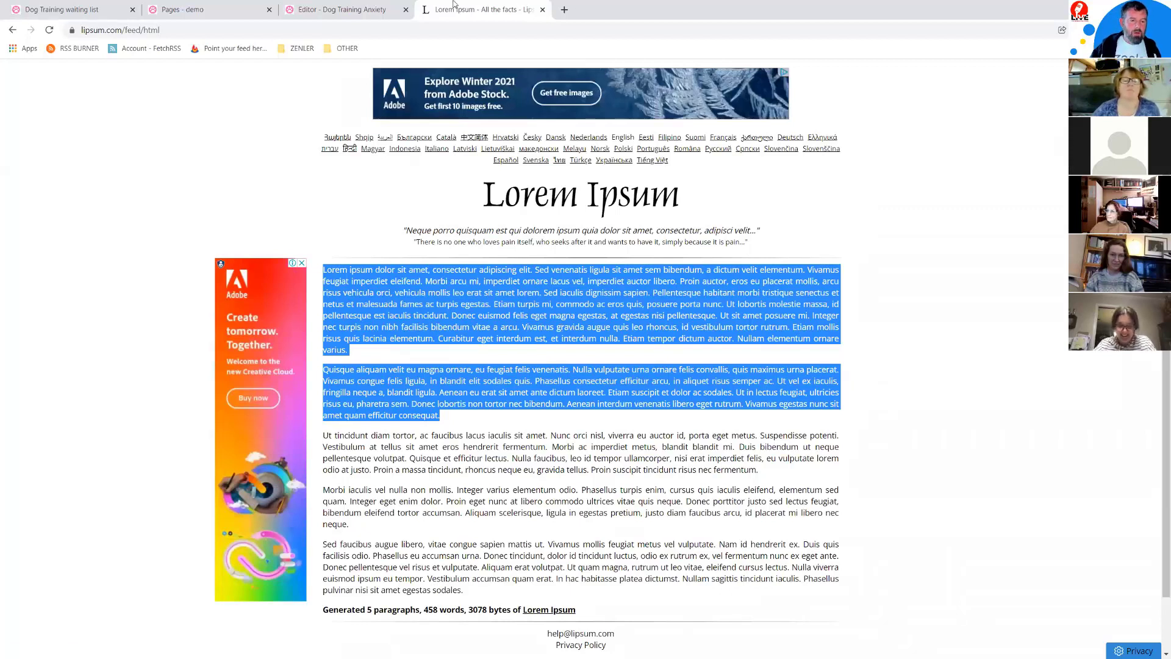
click(342, 9)
Step: Replace the About our Training quote with the copied Lorem Ipsum text
click(690, 365)
drag(729, 381, 272, 281)
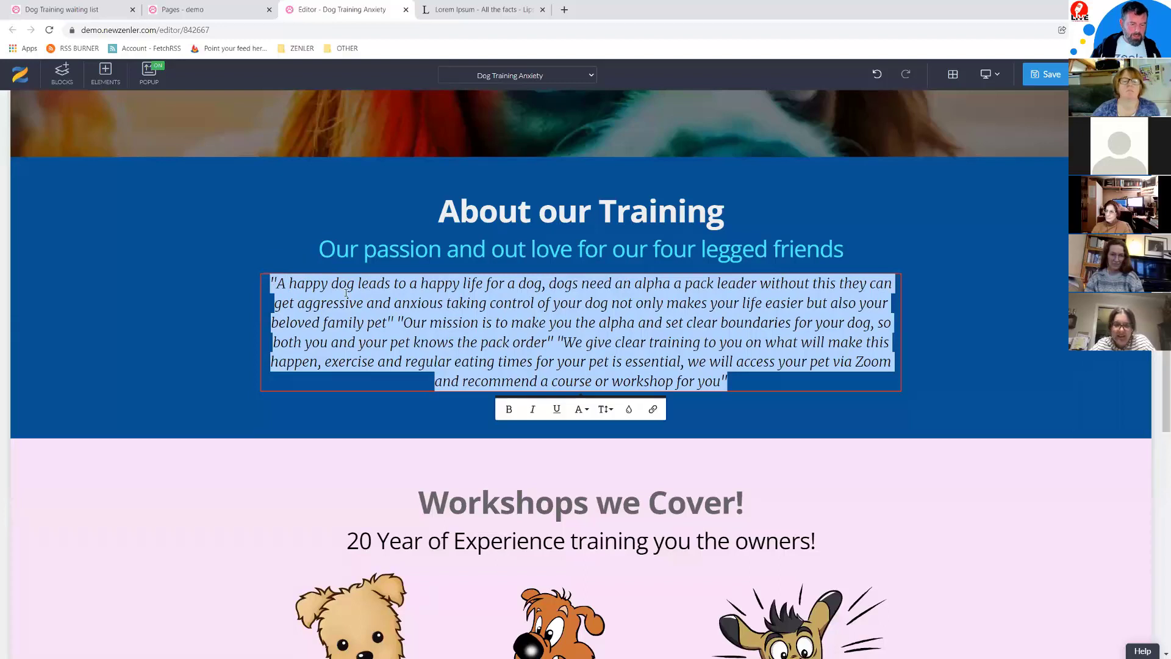
key(ctrl+v)
click(318, 313)
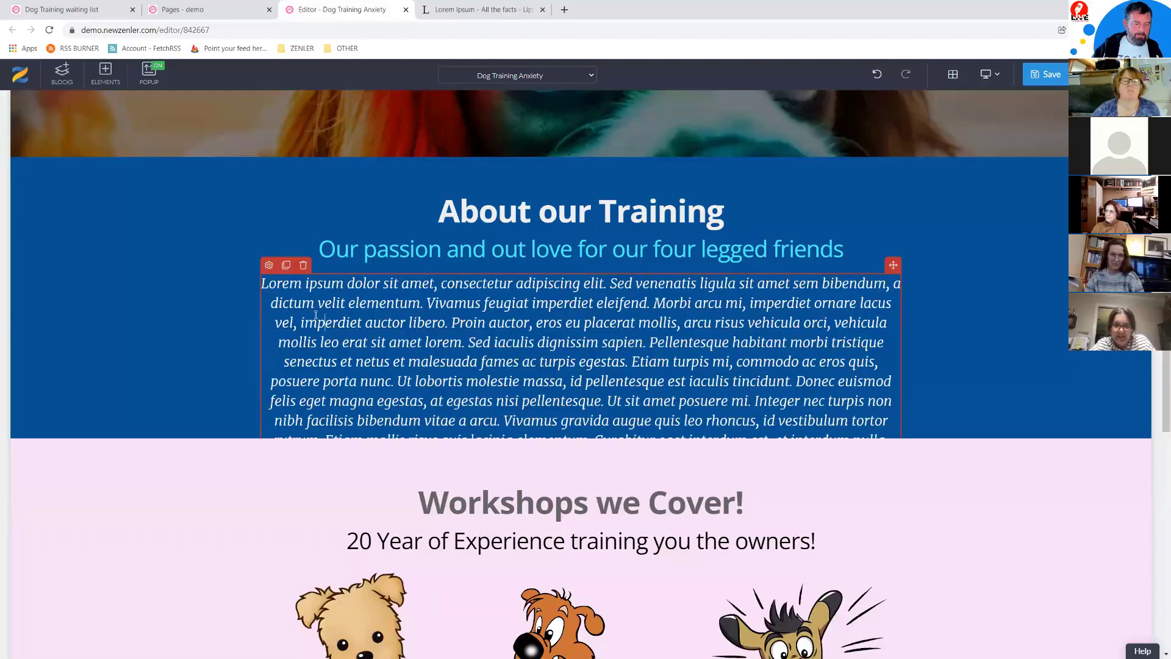
click(269, 266)
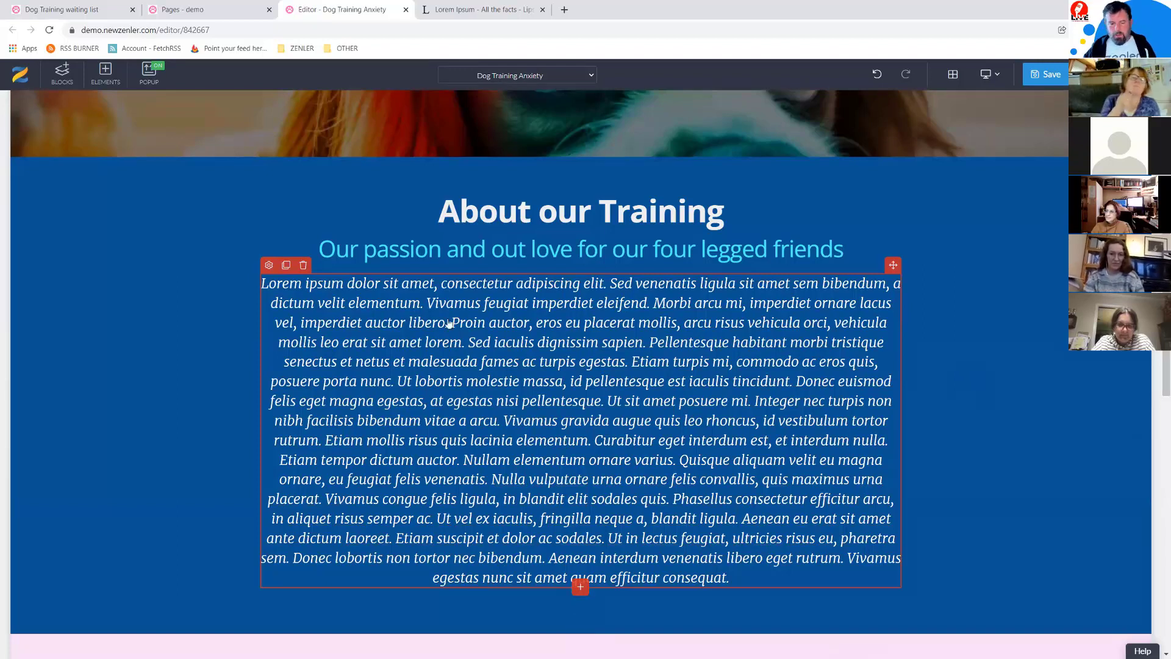
Step: Style the Lorem Ipsum paragraph in Lato Regular 18 px and start deleting the Workshops block
click(269, 266)
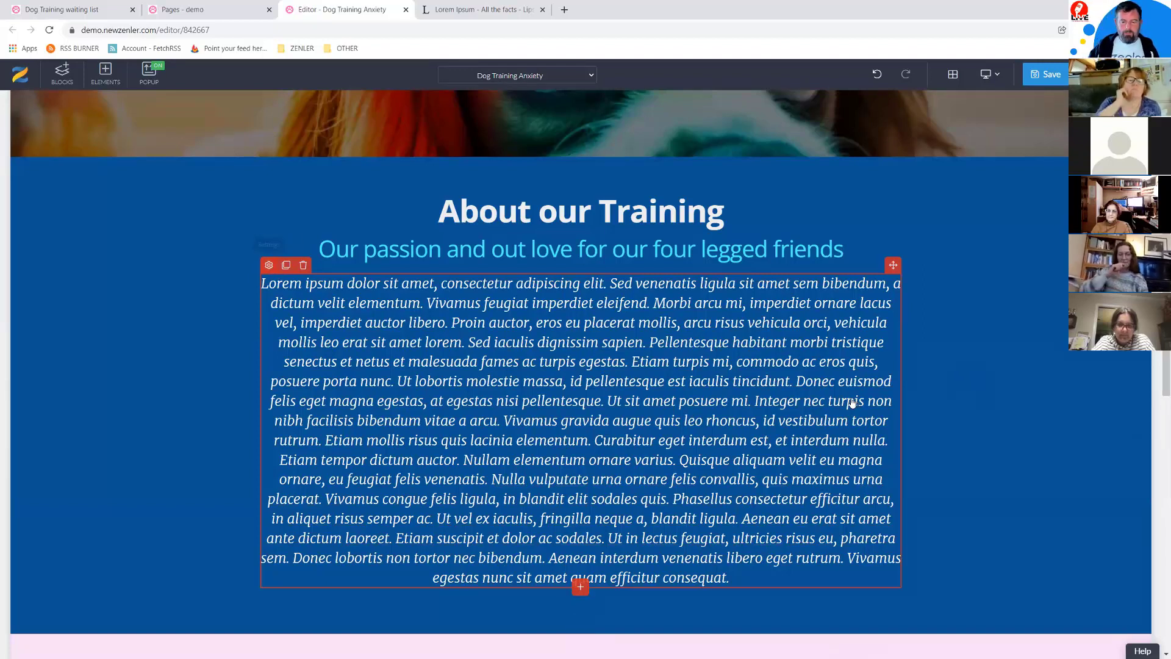
click(1096, 488)
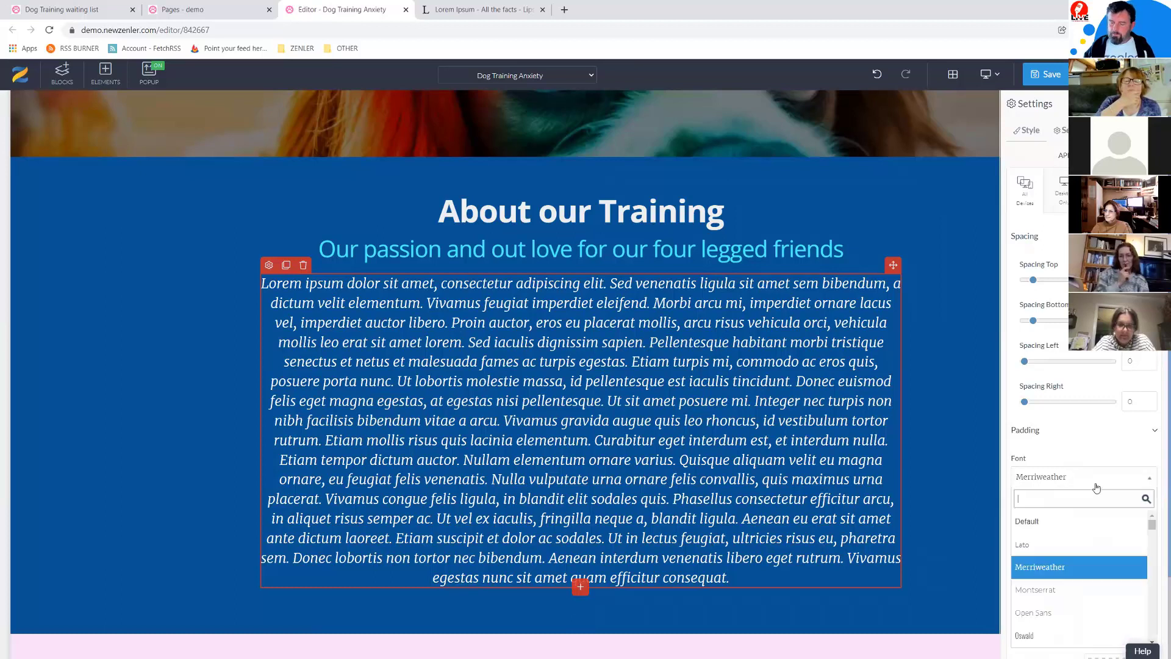
text(lat)
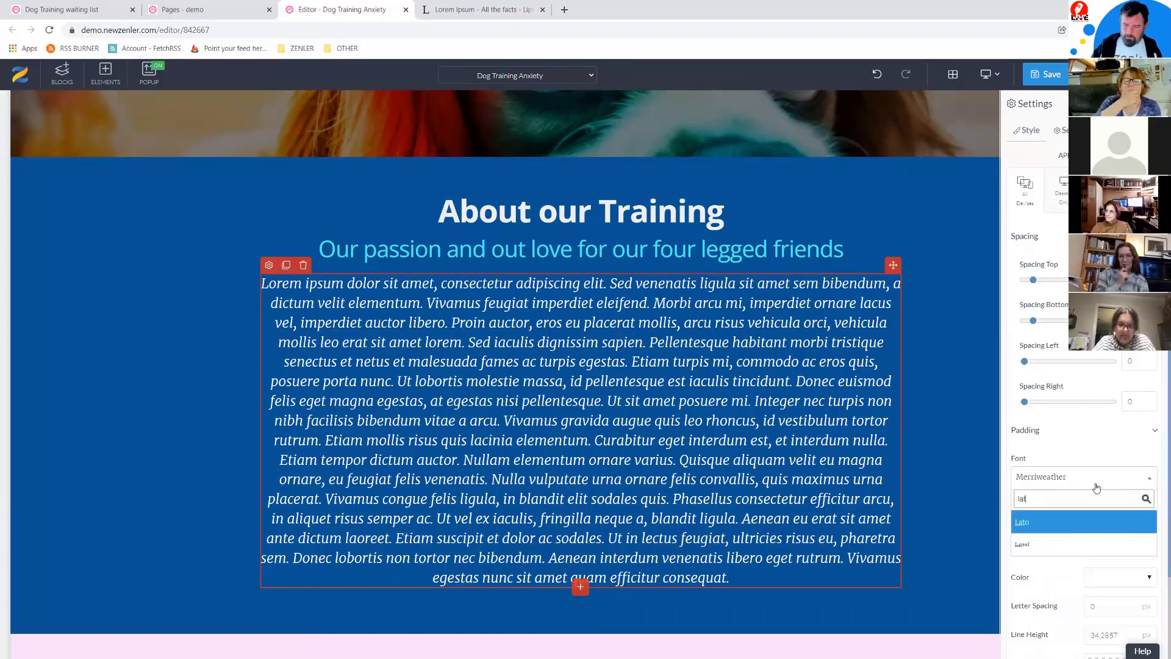
click(1041, 523)
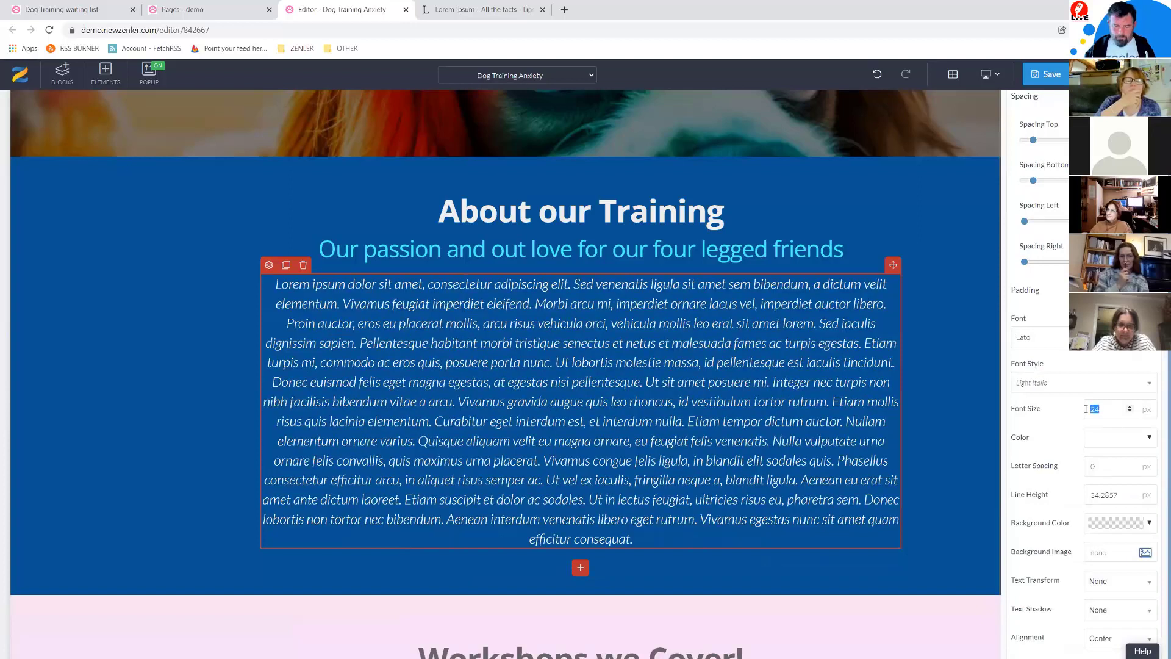
text(18)
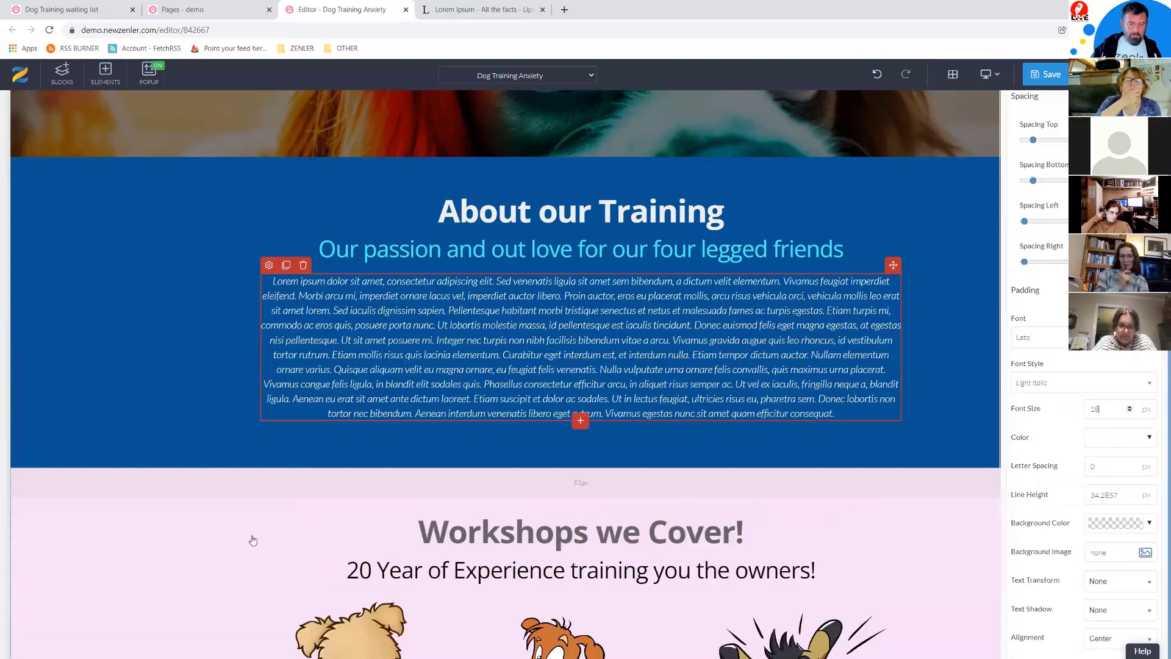
click(1070, 383)
click(1025, 496)
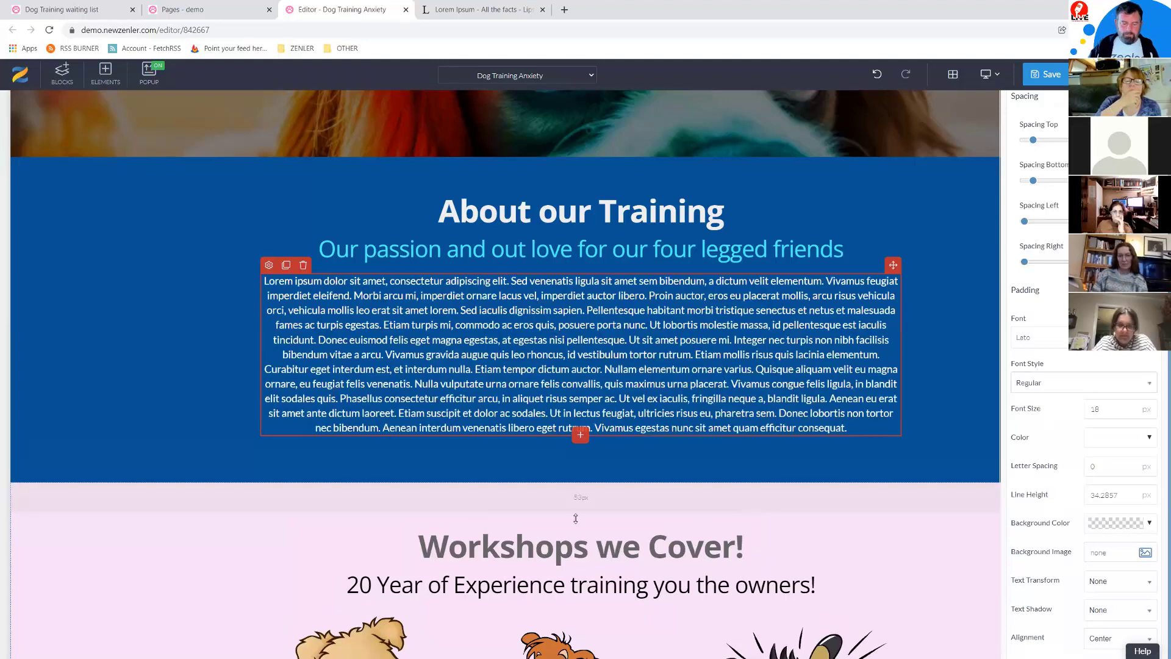
scroll(254, 490, down, 4)
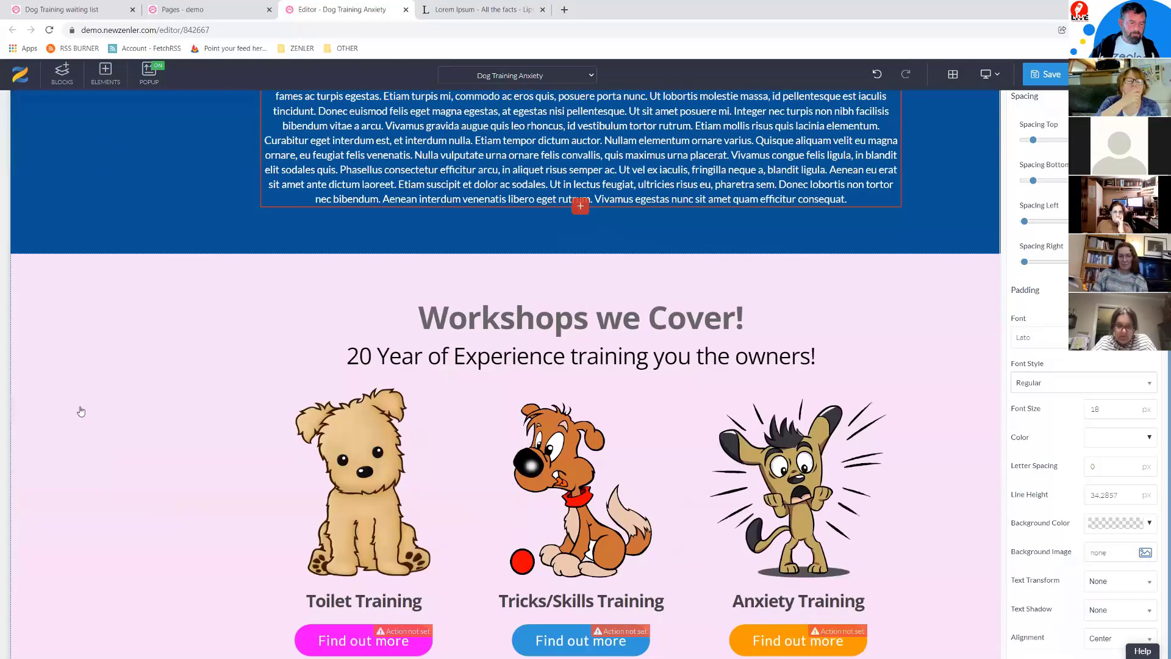
click(85, 290)
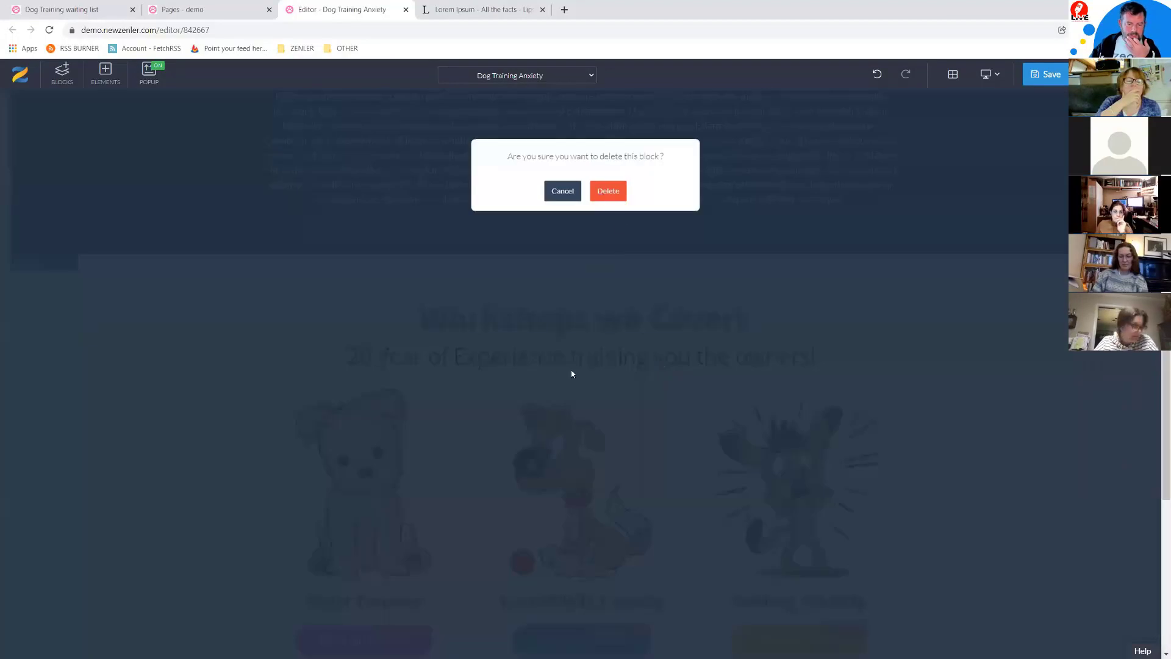
Step: Delete the Workshops we Cover block and bring up the green signup section's background colours
click(608, 191)
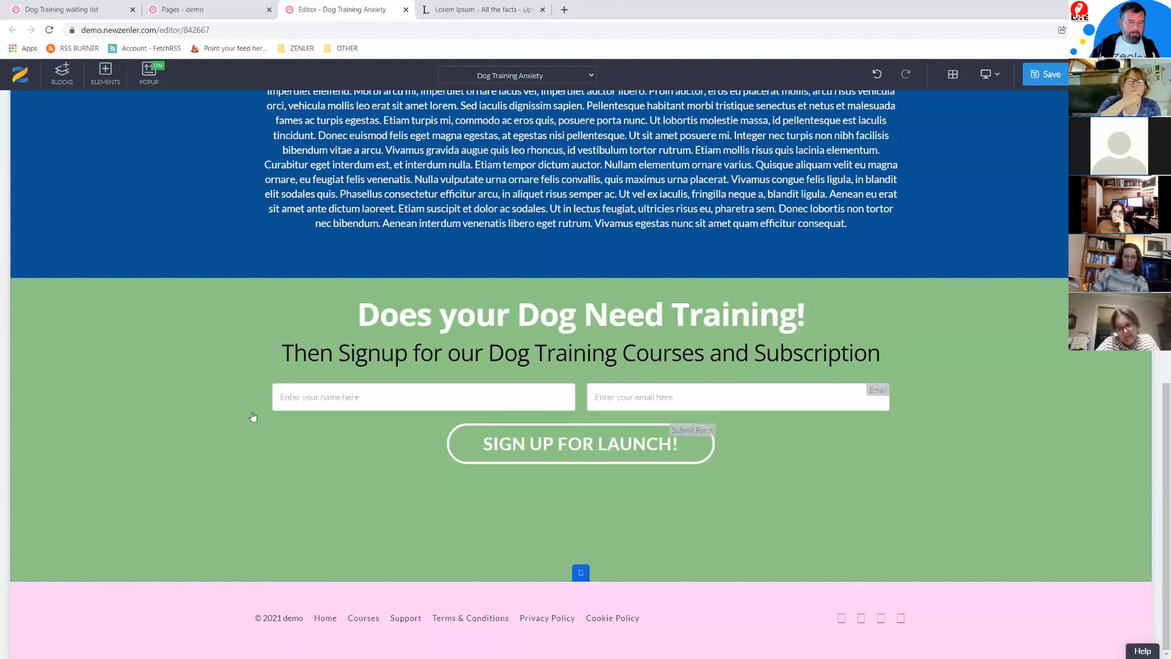
click(109, 416)
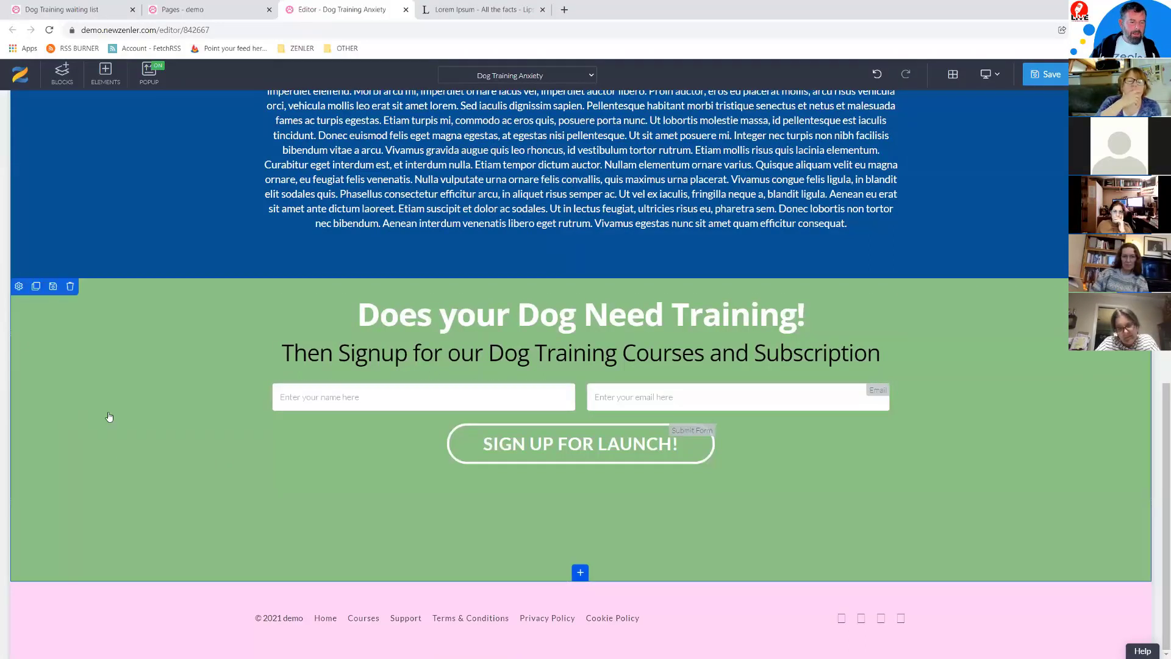
click(583, 418)
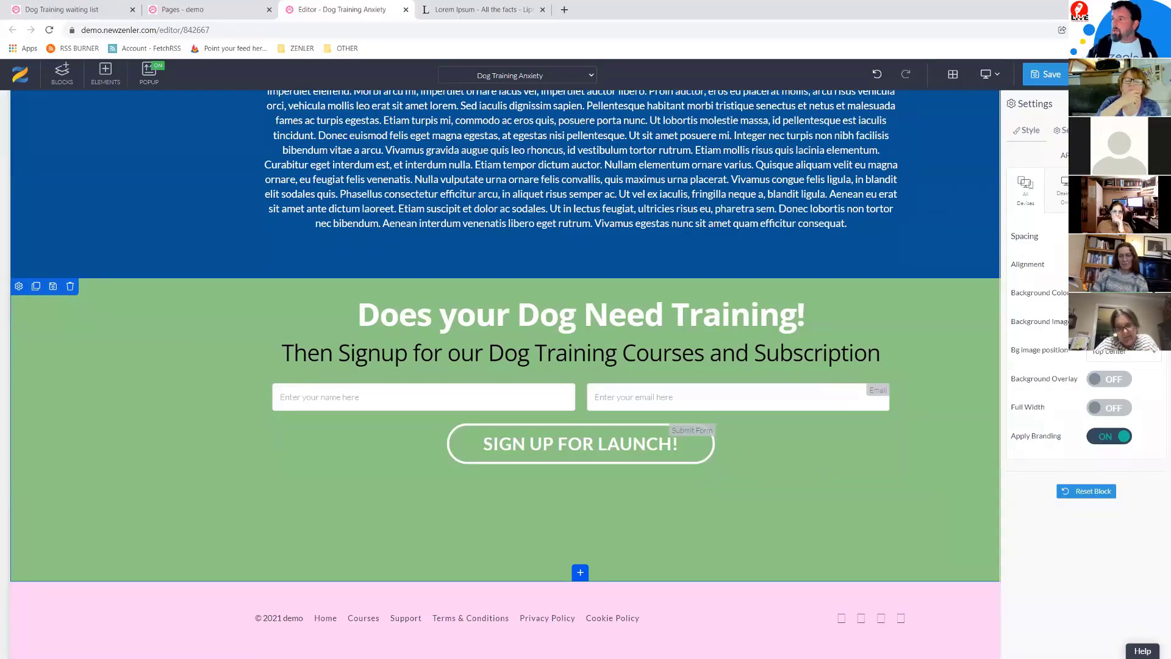
key(alt+Tab)
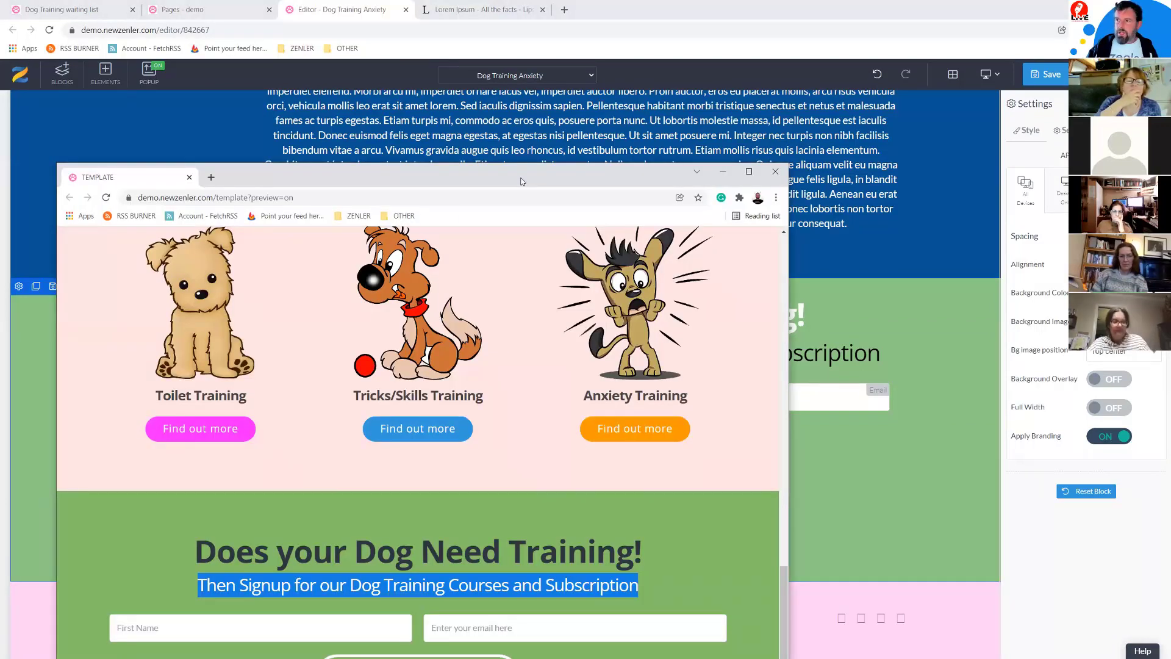
key(alt+Tab)
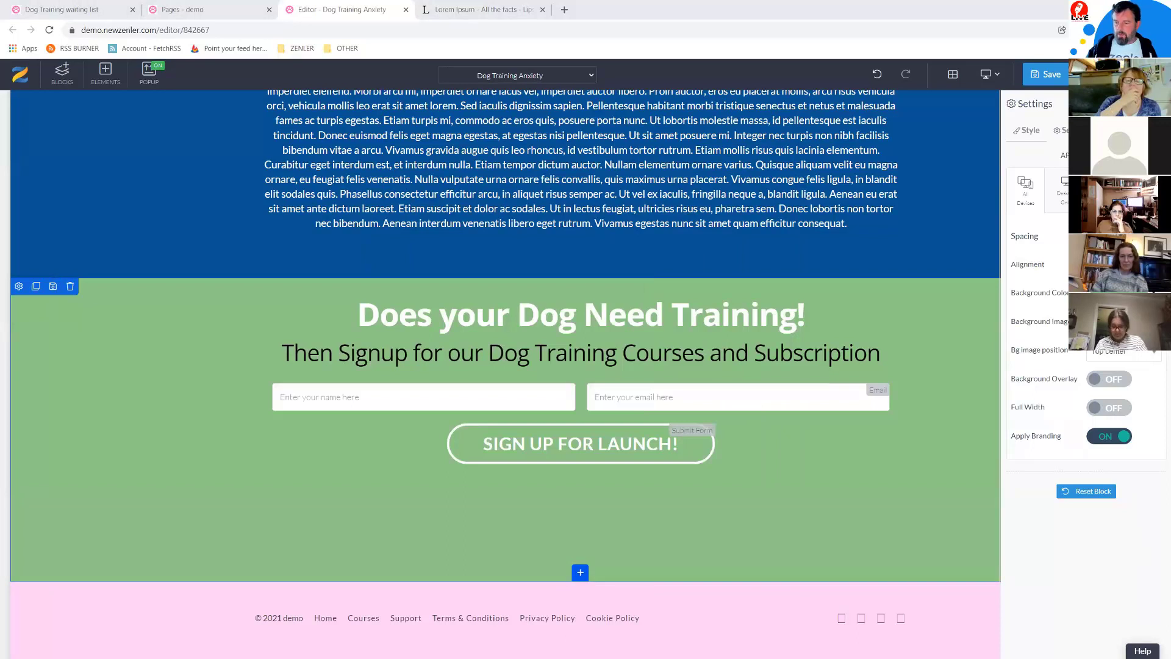
click(1112, 293)
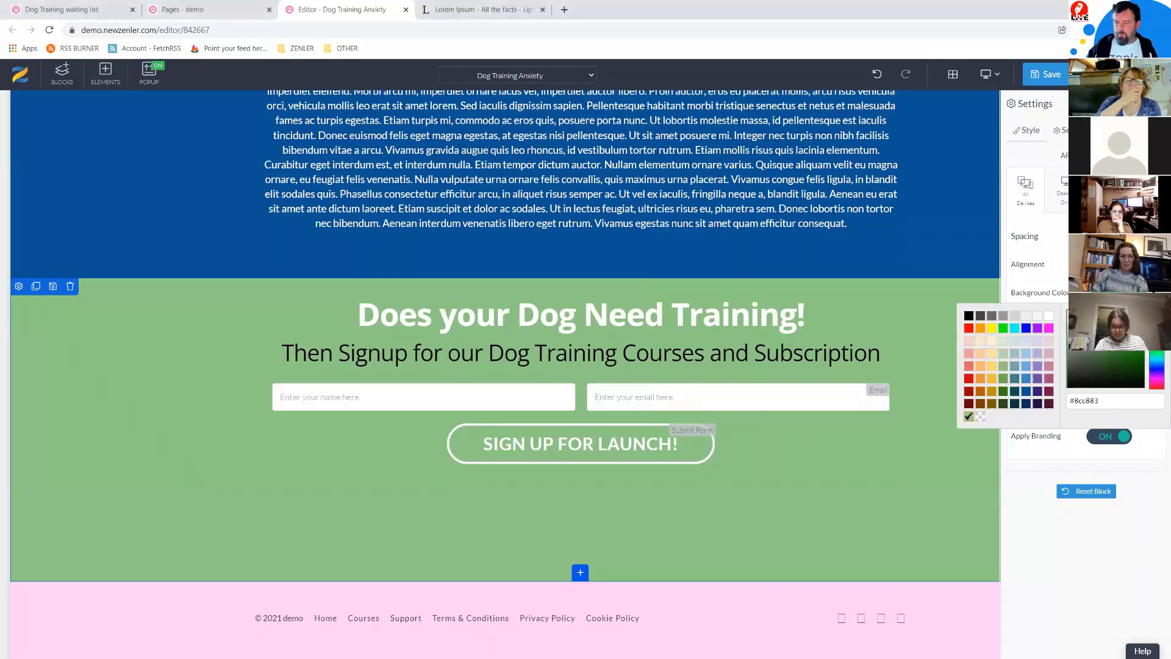
Step: Make the signup section's background orange
click(982, 330)
scroll(402, 376, up, 6)
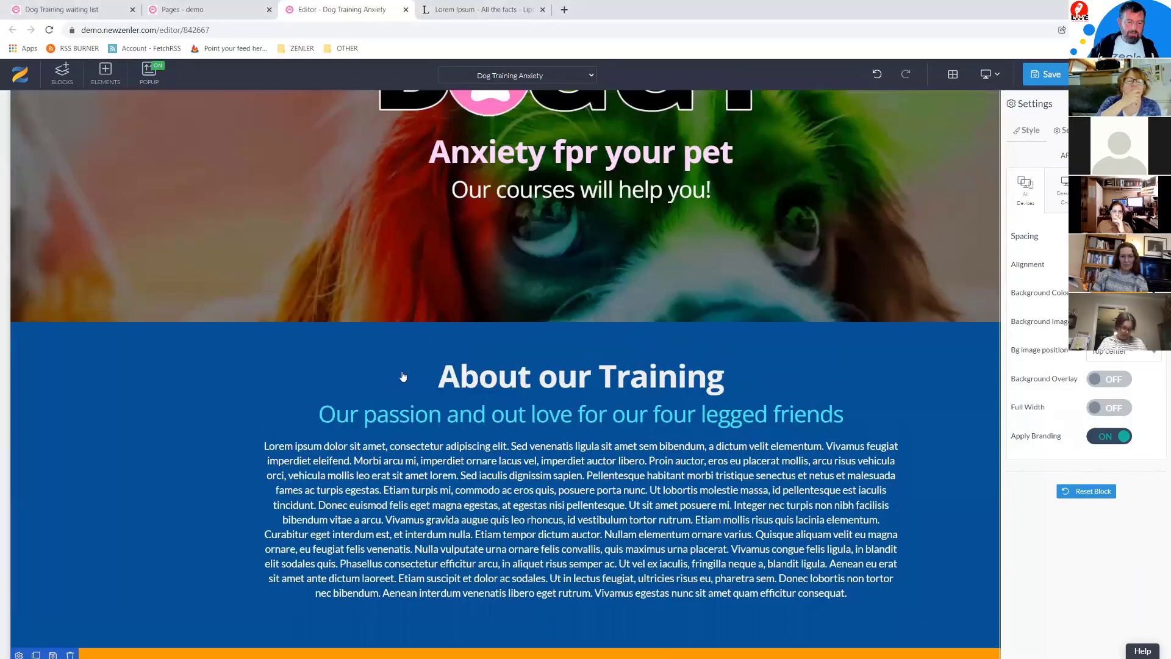
scroll(122, 433, up, 2)
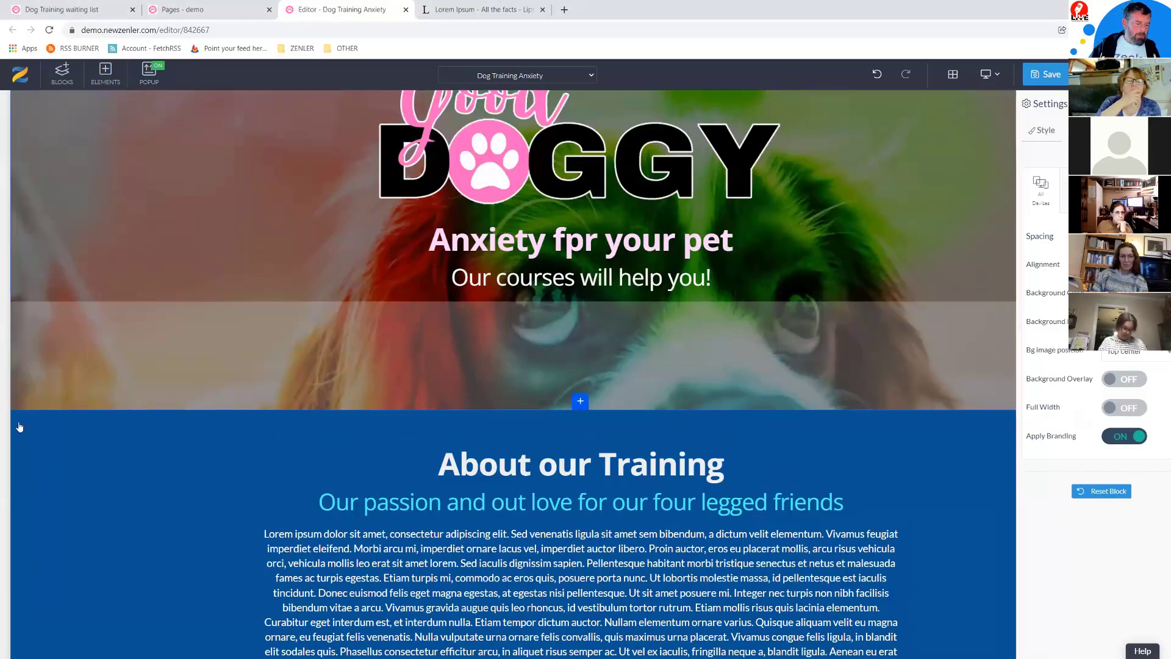
Step: Give the About our Training section a darker orange background (#c67906)
click(19, 420)
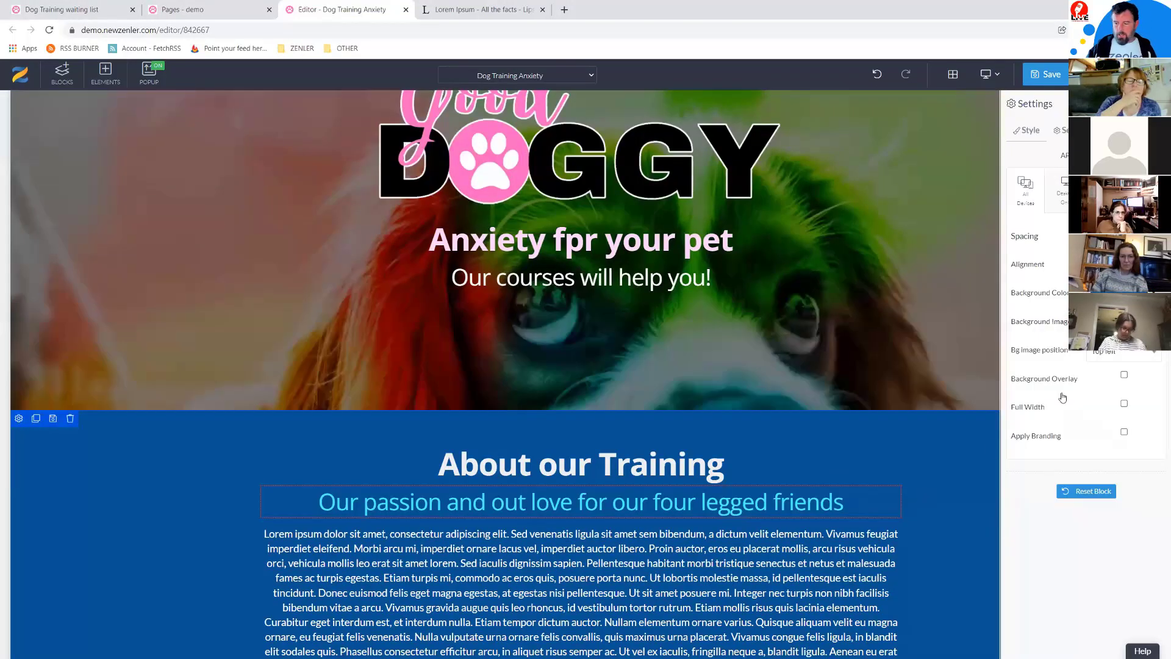
click(1099, 292)
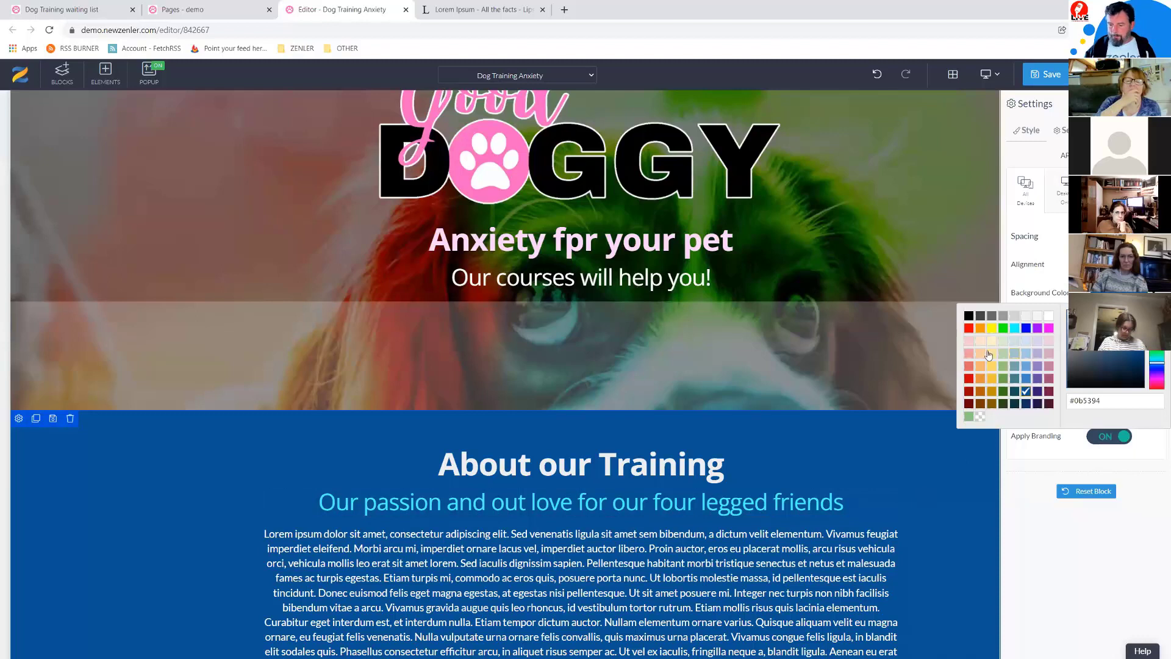
click(980, 328)
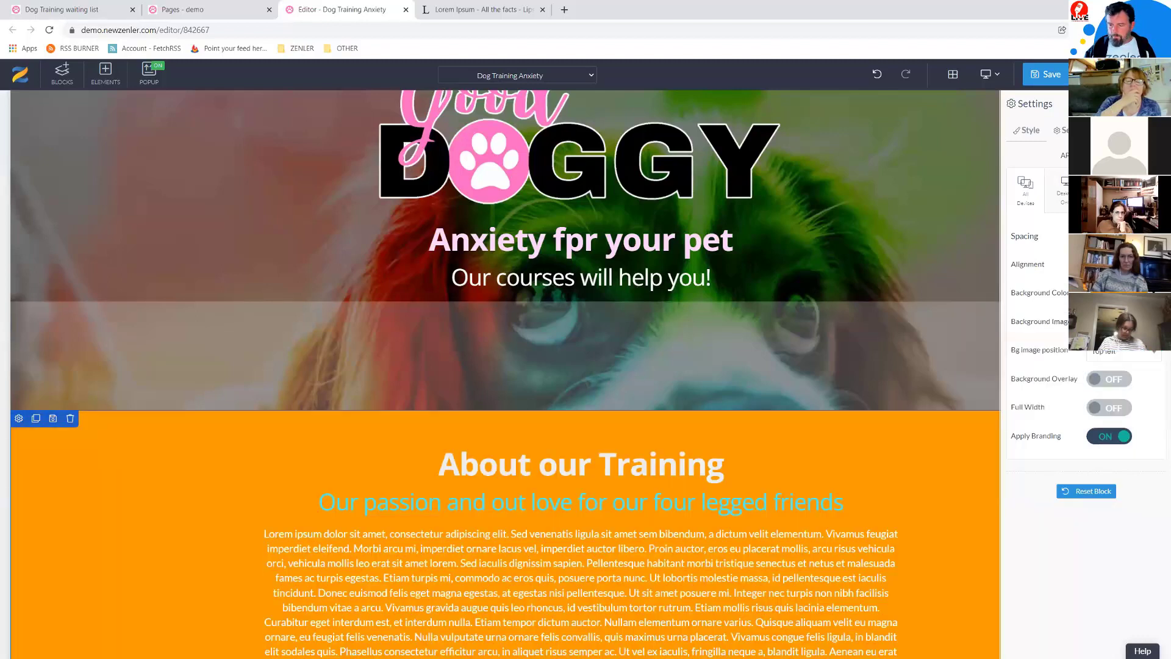
click(1120, 293)
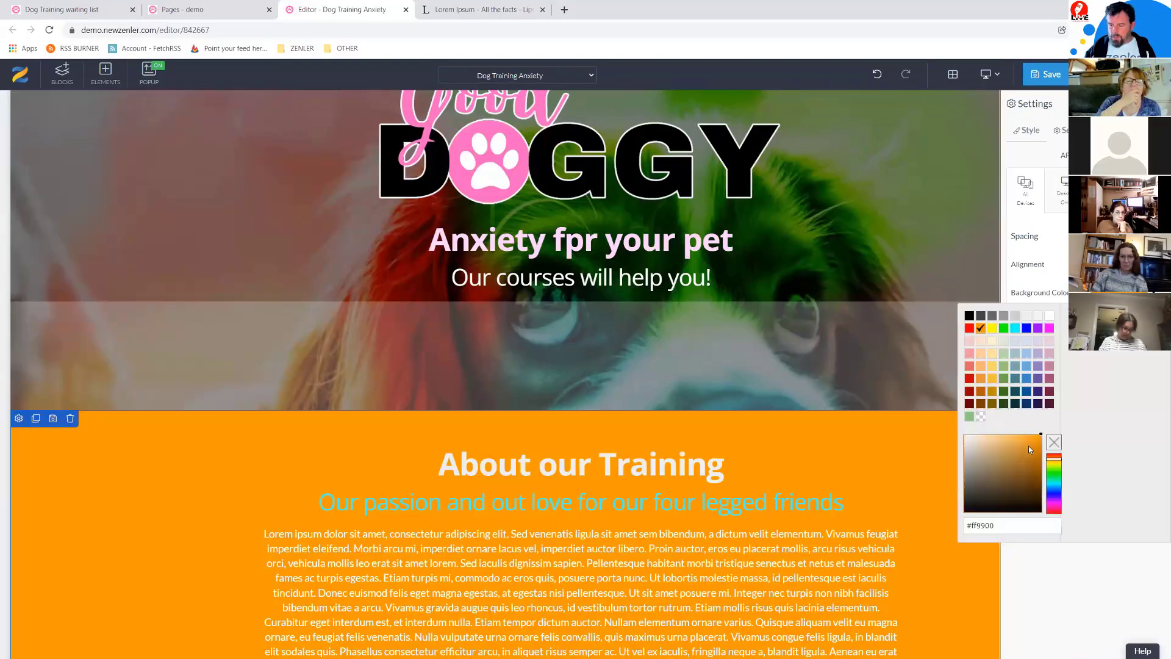
click(1041, 455)
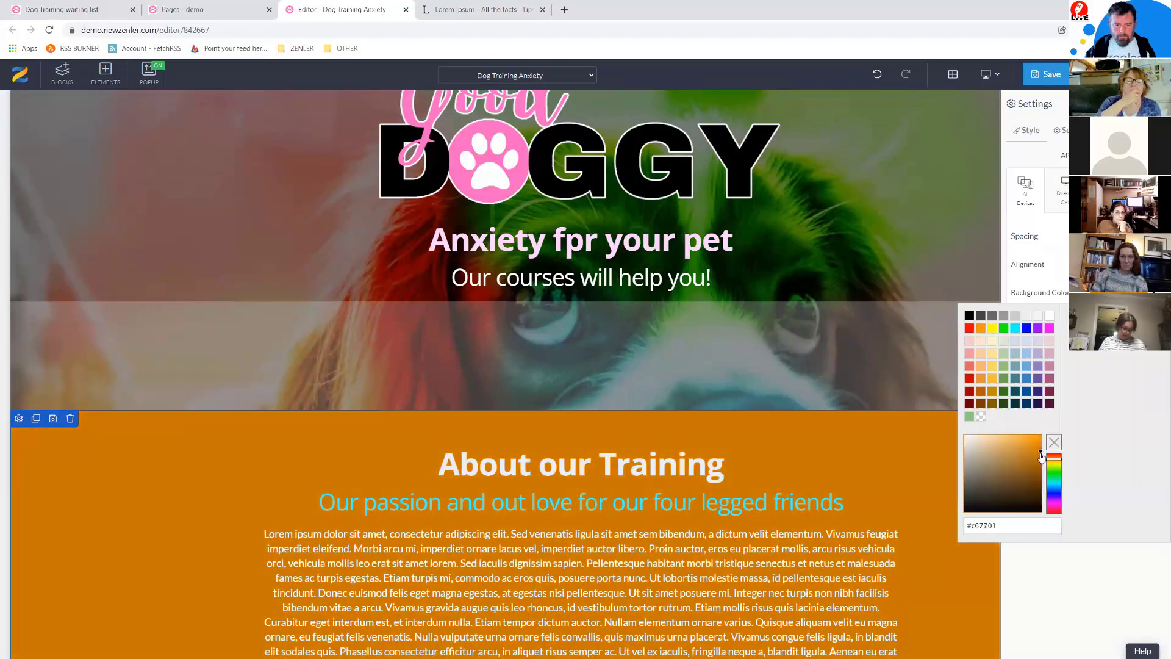
click(569, 242)
Step: Correct the hero heading to 'Anxiety for your pet' and colour it orange
drag(569, 242, 582, 243)
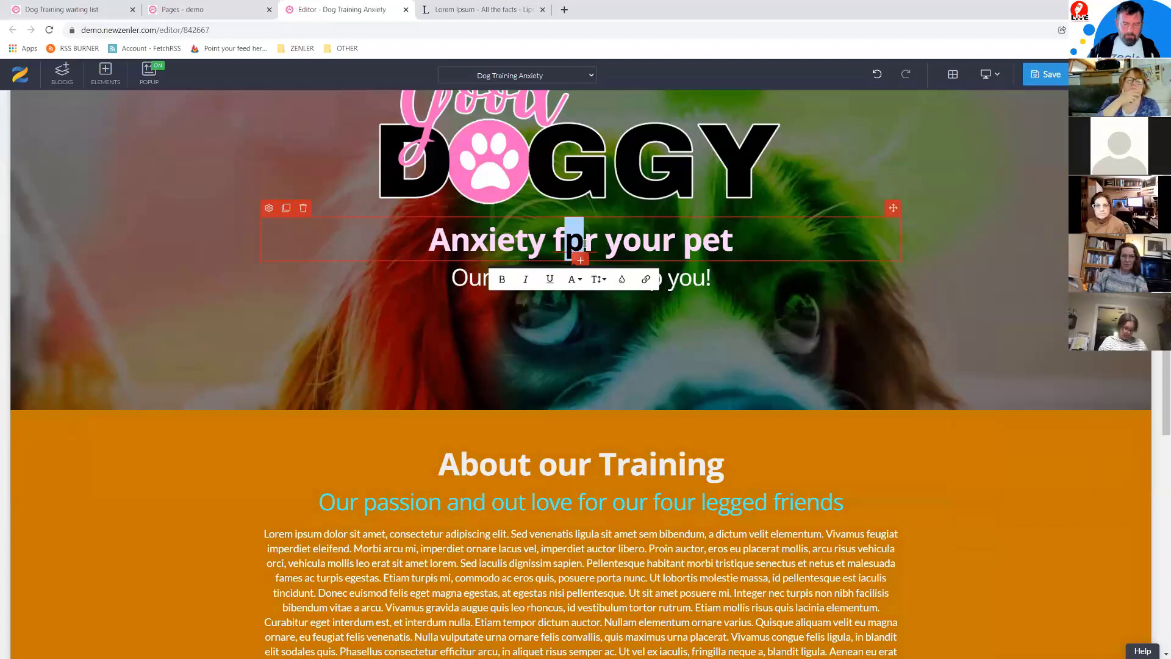
text(o)
drag(736, 240, 429, 240)
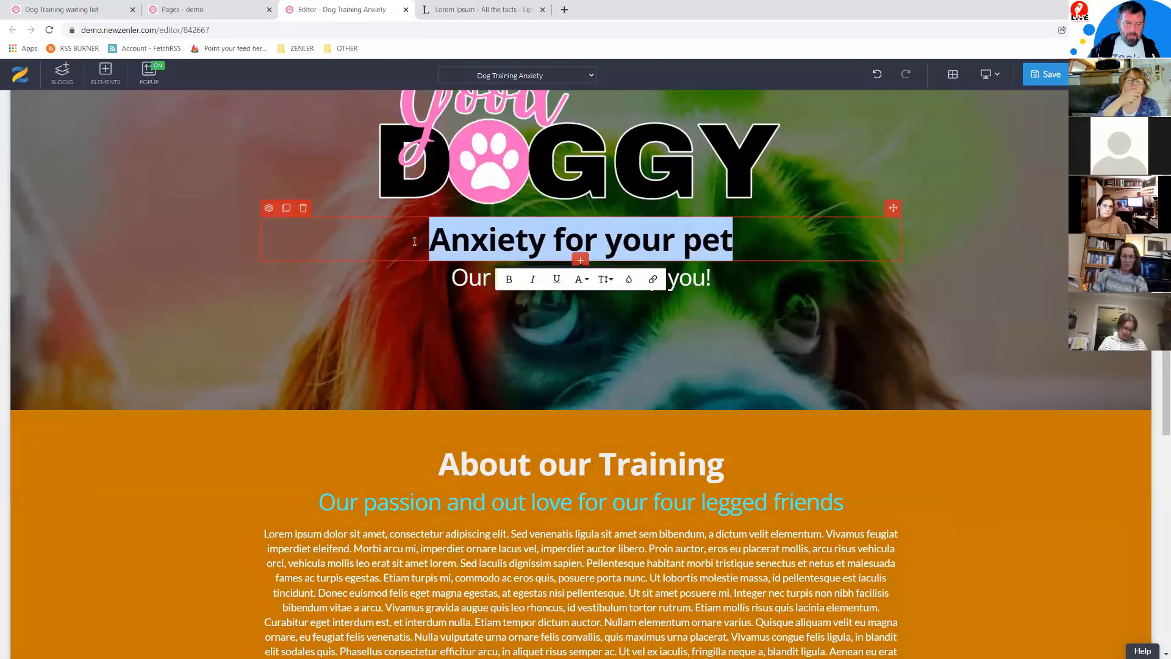
click(267, 209)
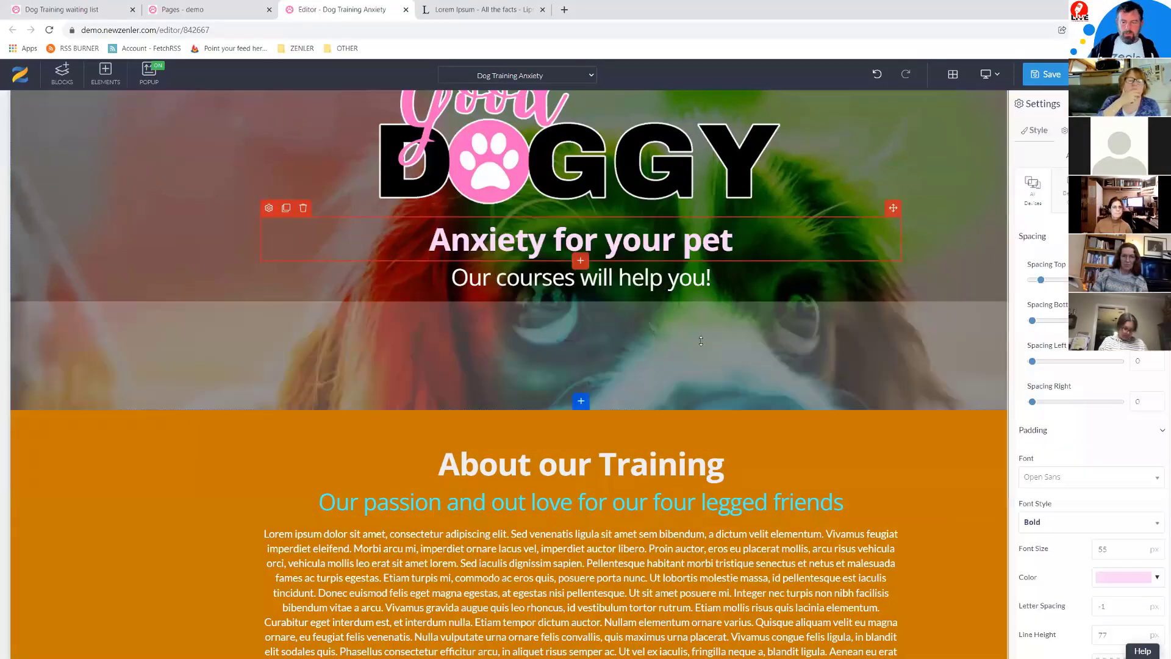
click(1145, 580)
click(980, 471)
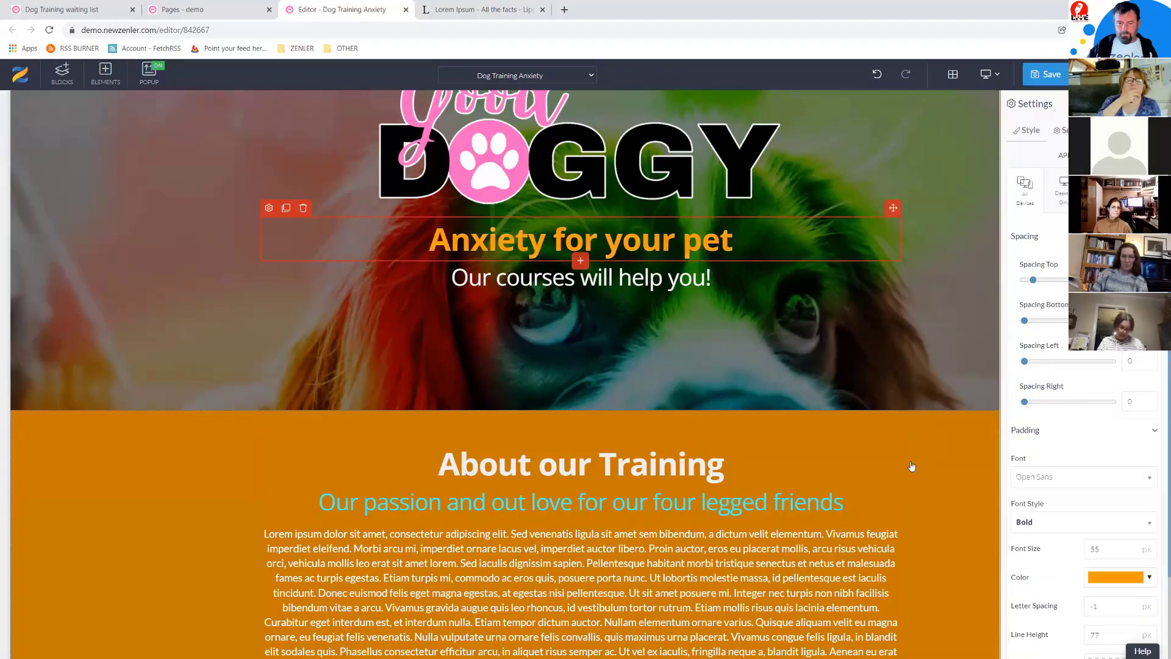
Step: Reduce the hero's bottom spacing, make the About subtitle pale cream (#fff2cc), and save
drag(608, 390, 606, 343)
scroll(952, 393, down, 5)
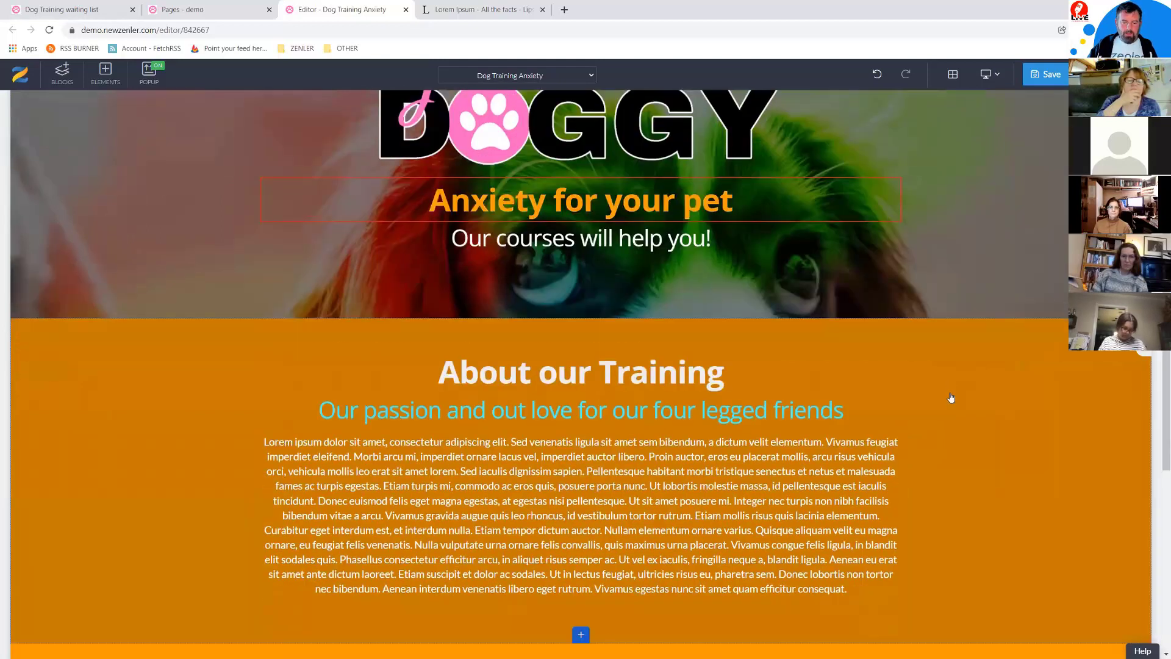
scroll(494, 184, up, 2)
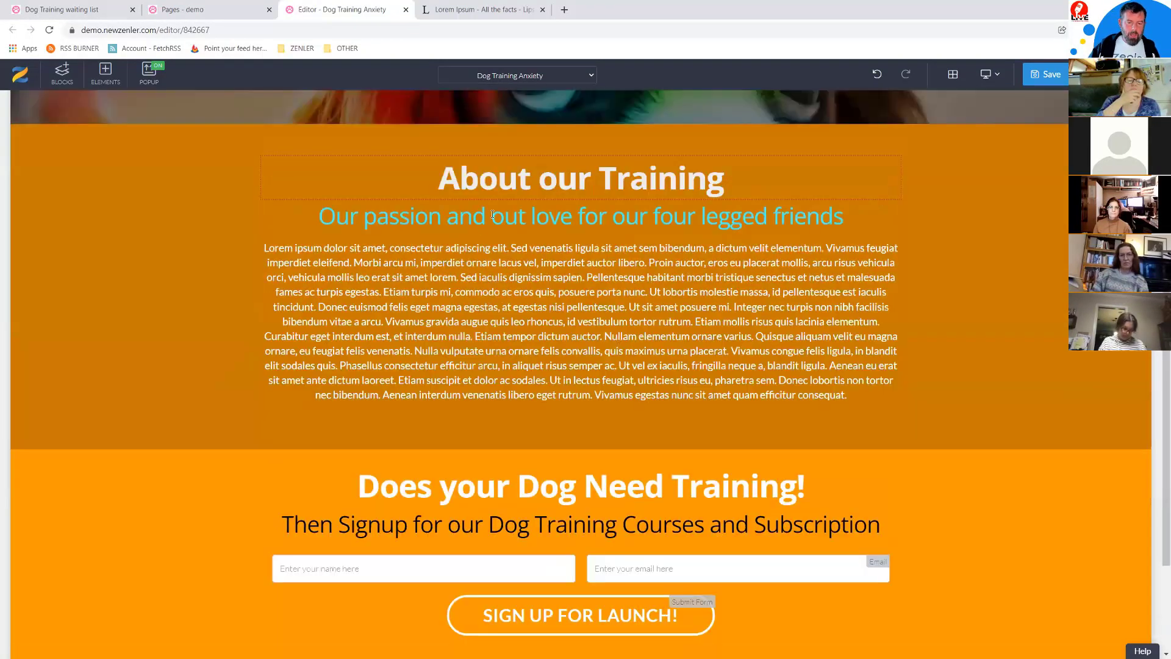
scroll(475, 230, up, 2)
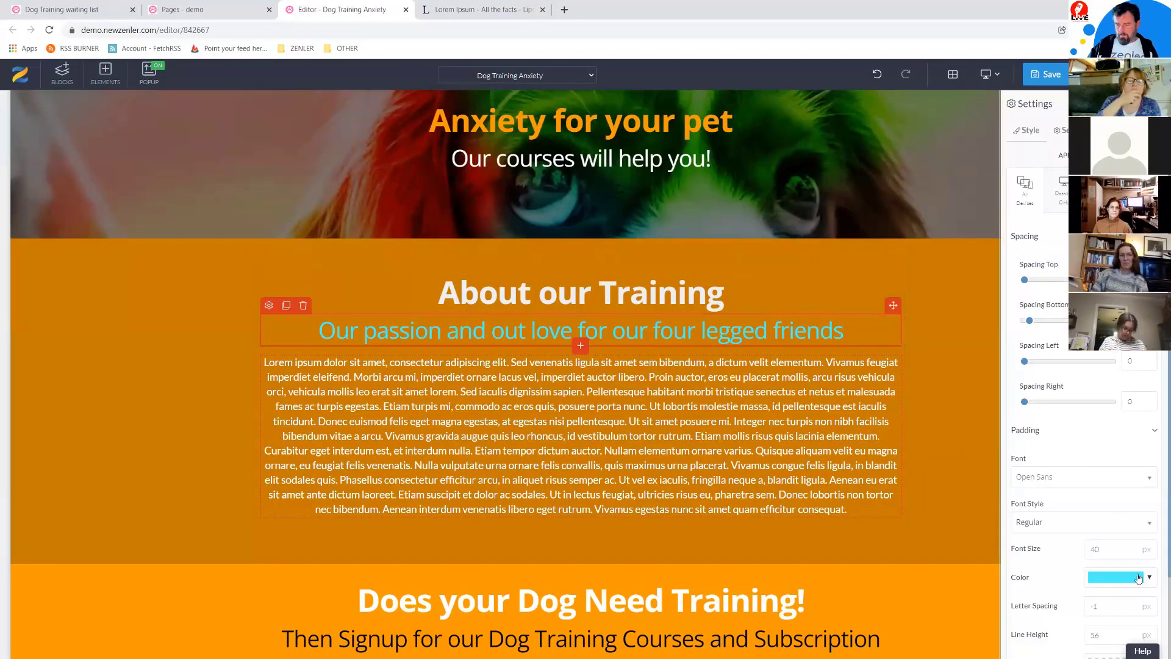
click(1137, 578)
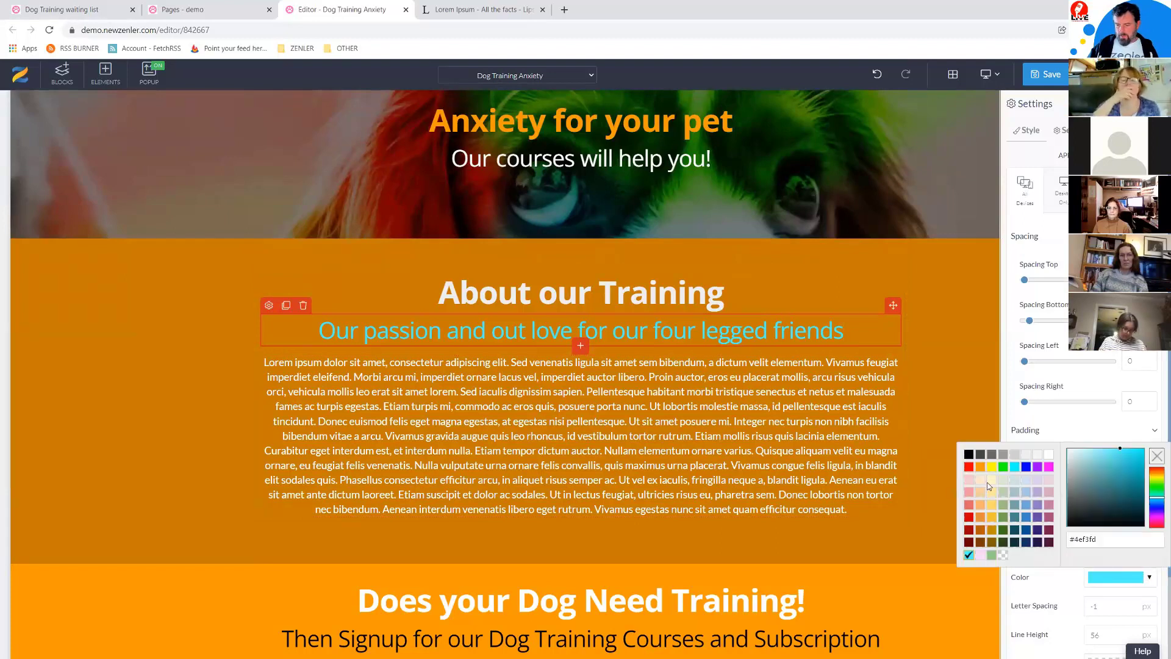
click(991, 481)
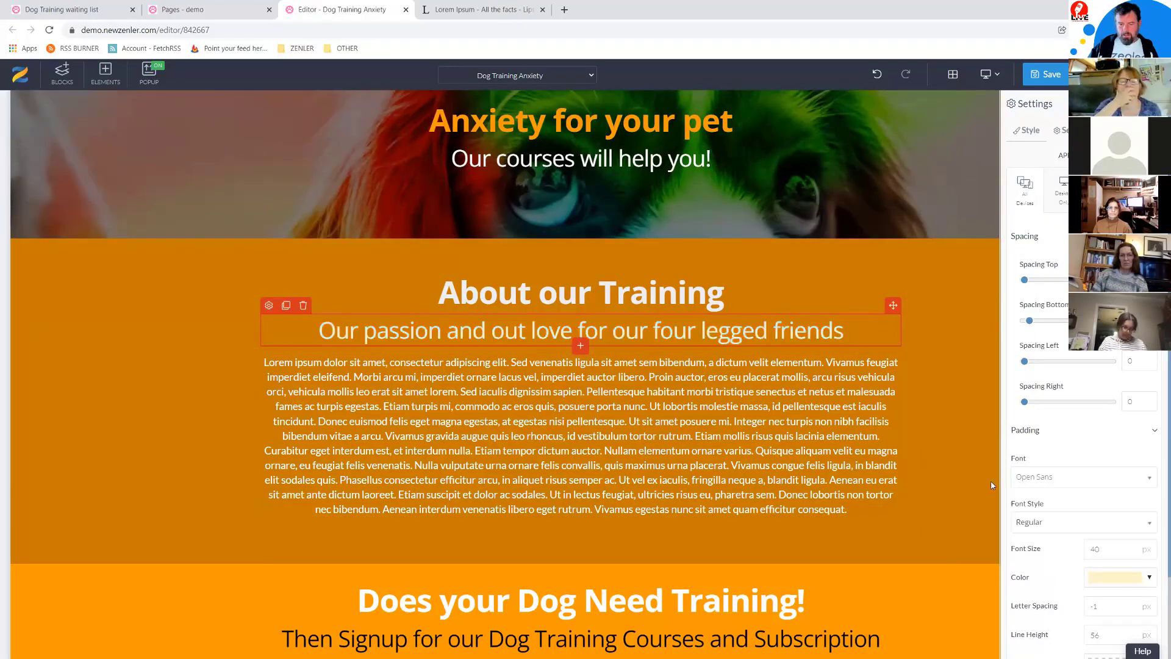
click(1049, 77)
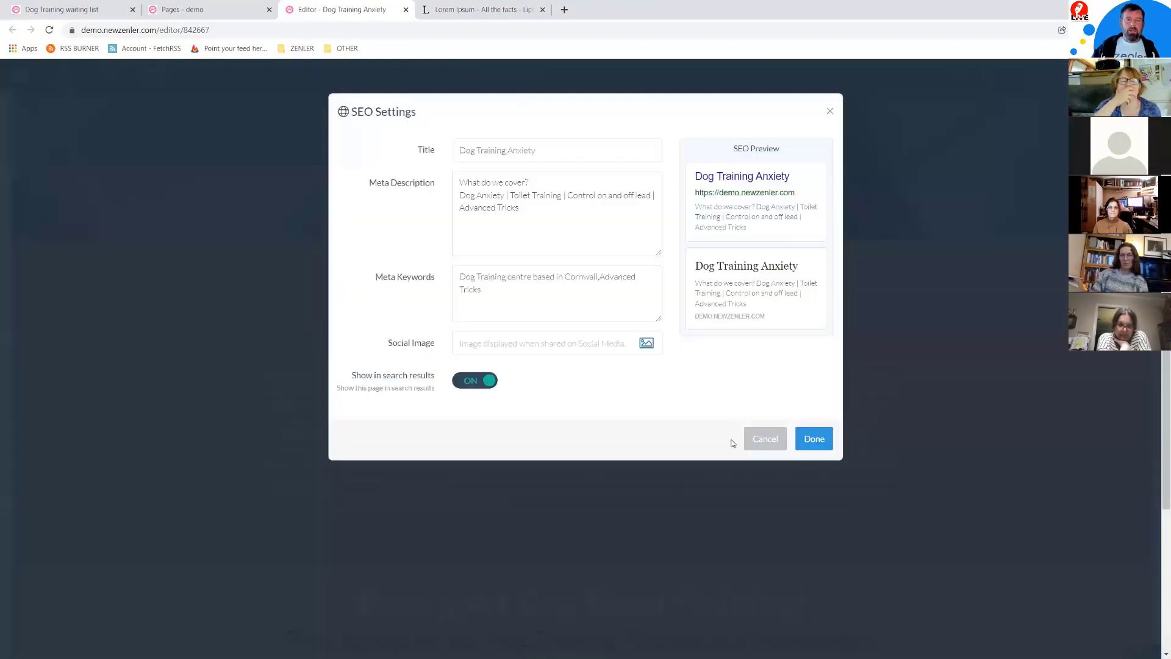
Step: Close SEO Settings, return to the Pages list, and close the Lorem Ipsum and editor tabs
click(815, 442)
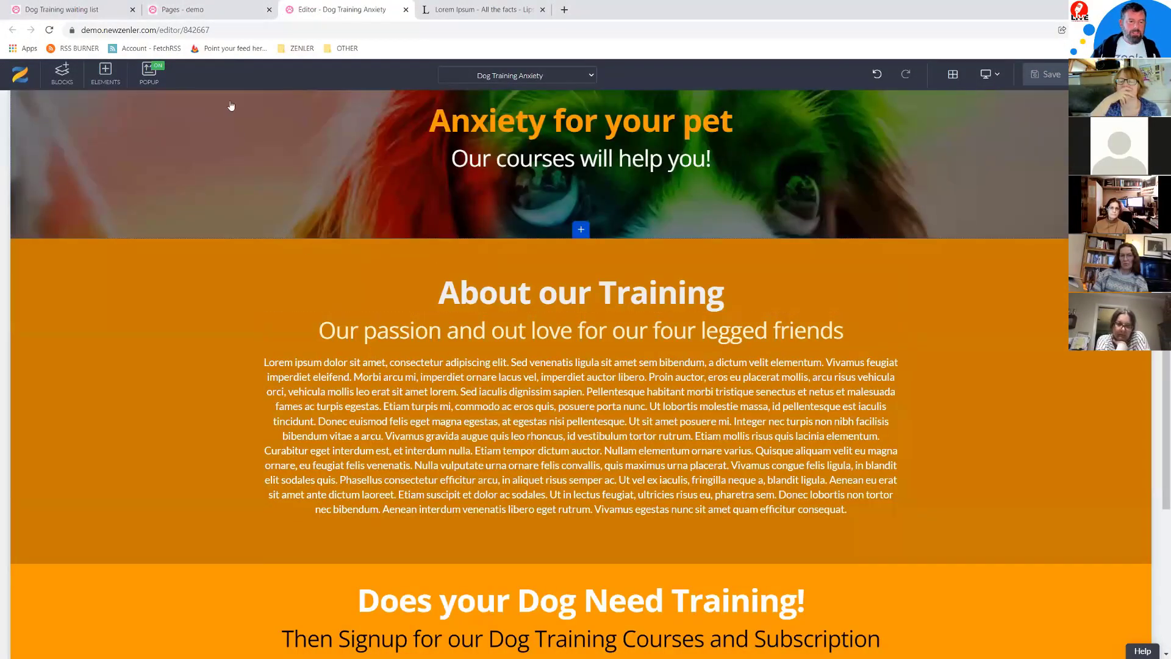
click(215, 11)
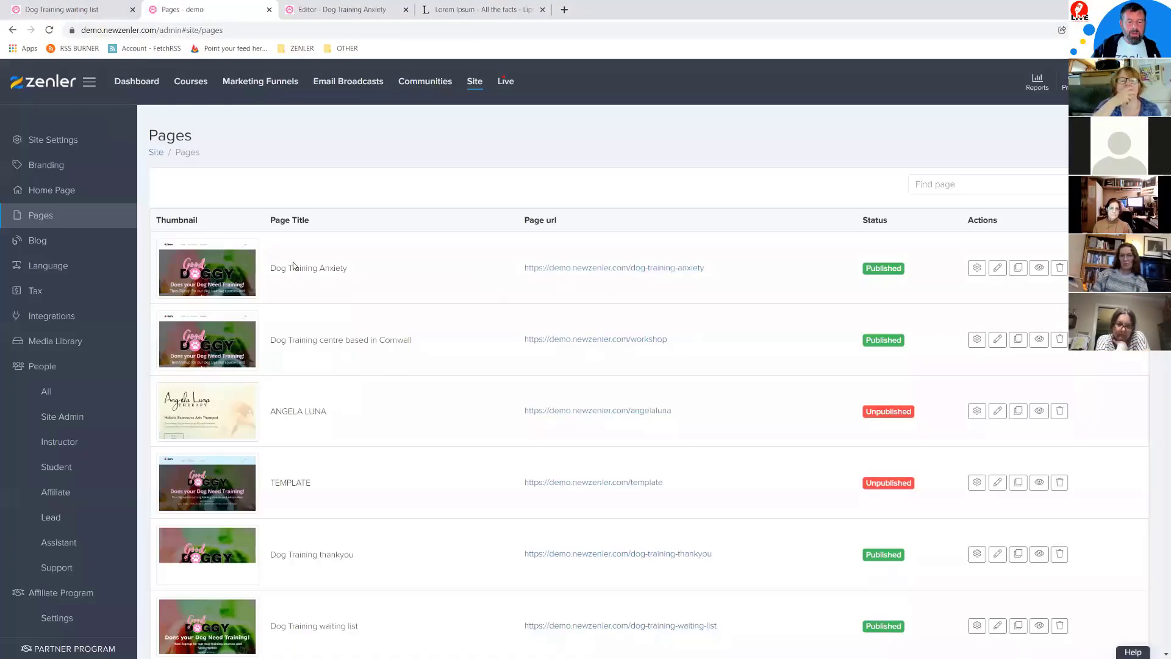
drag(364, 273, 275, 274)
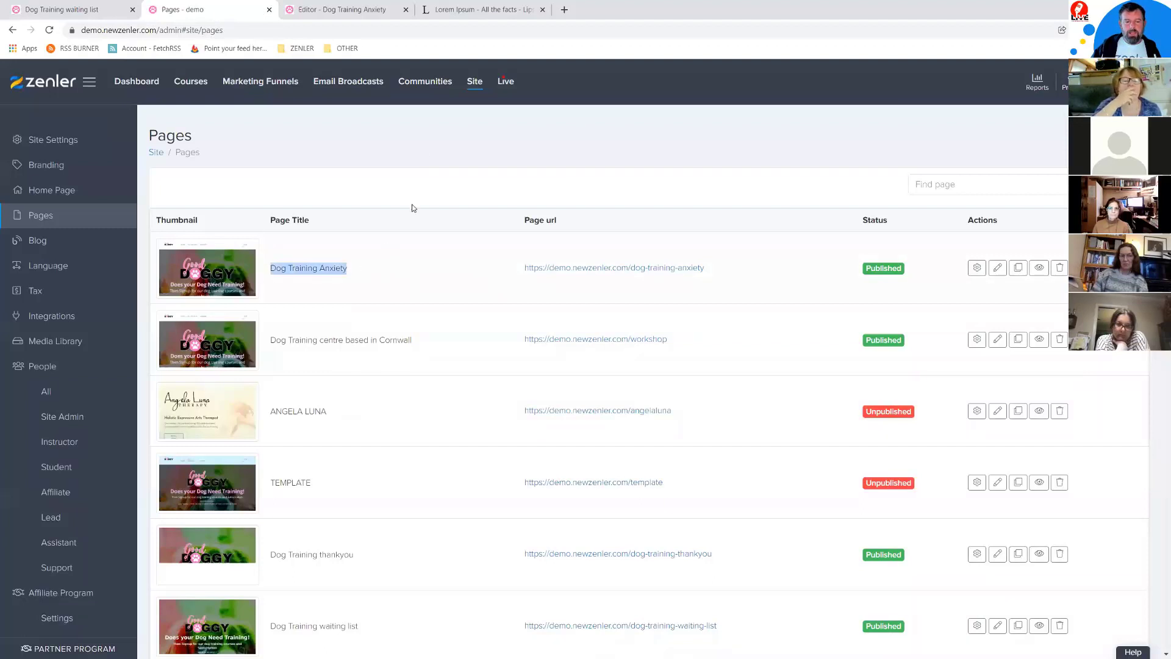
click(542, 11)
click(400, 11)
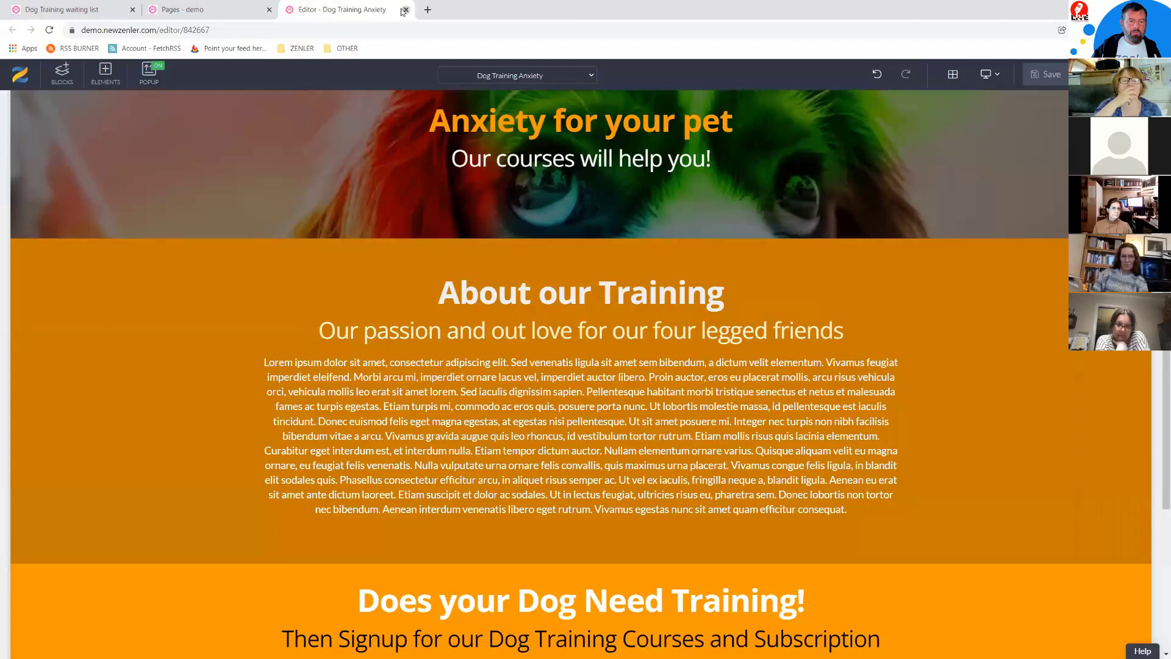
click(406, 10)
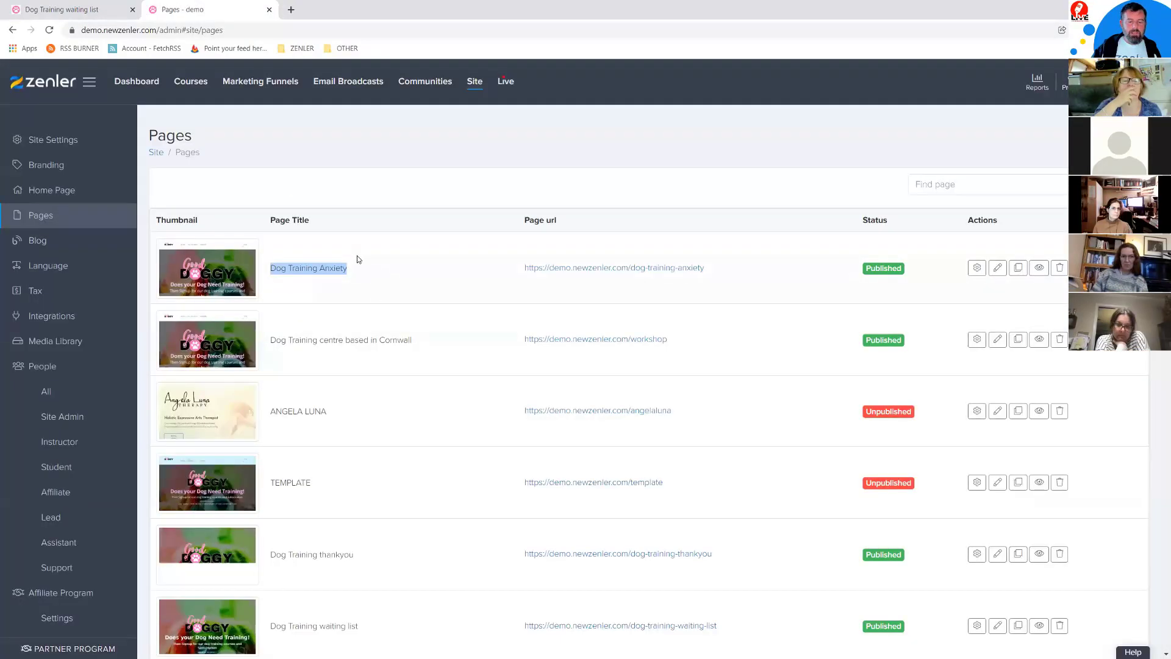
Step: Clone Dog Training Anxiety as 'Dog Training Toilet Training', set the matching page URL, and edit it
click(1018, 267)
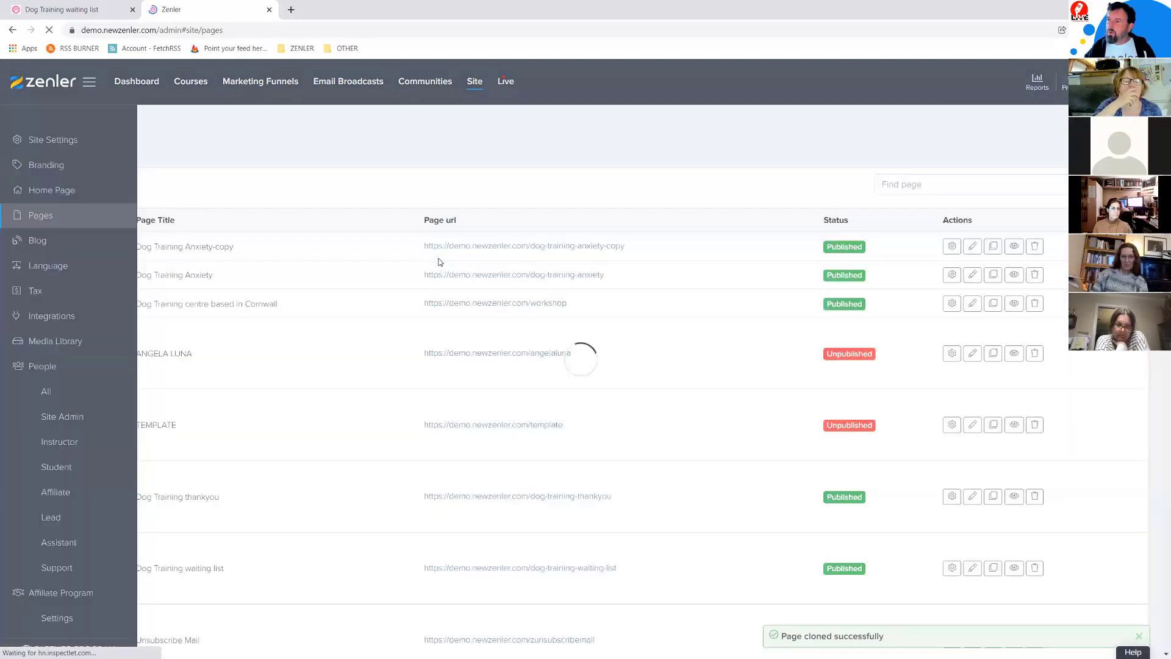
click(980, 268)
drag(435, 213, 389, 213)
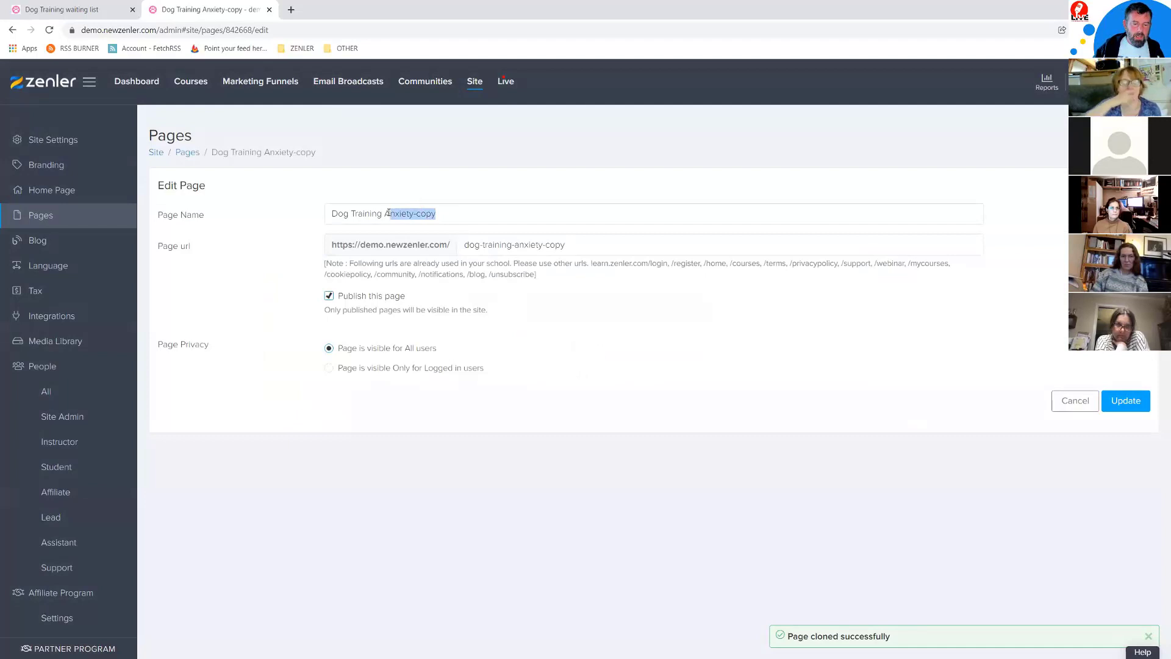
text(To)
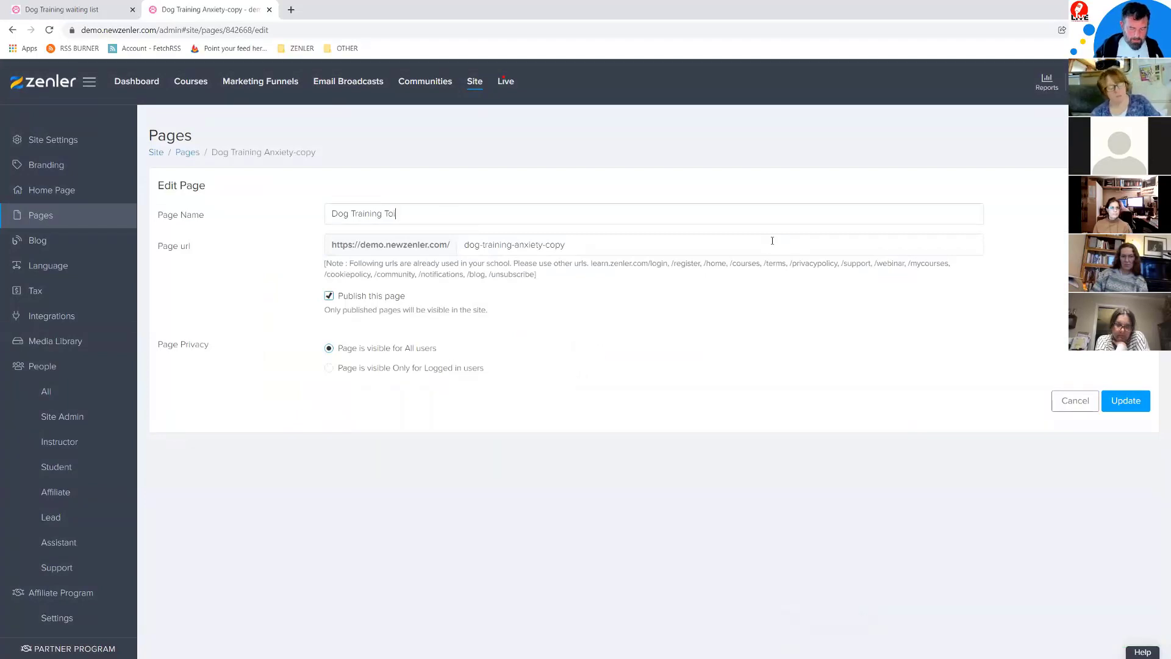
text(ilet Training)
drag(440, 214, 298, 205)
key(ctrl+c)
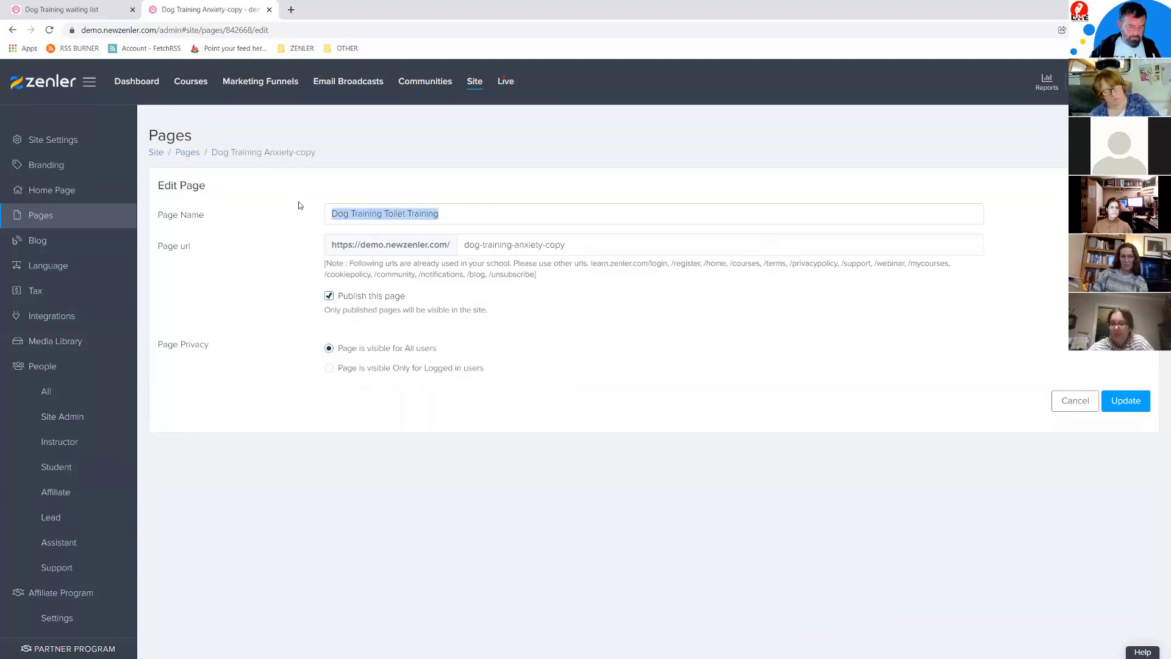
drag(568, 245, 435, 245)
key(ctrl+v)
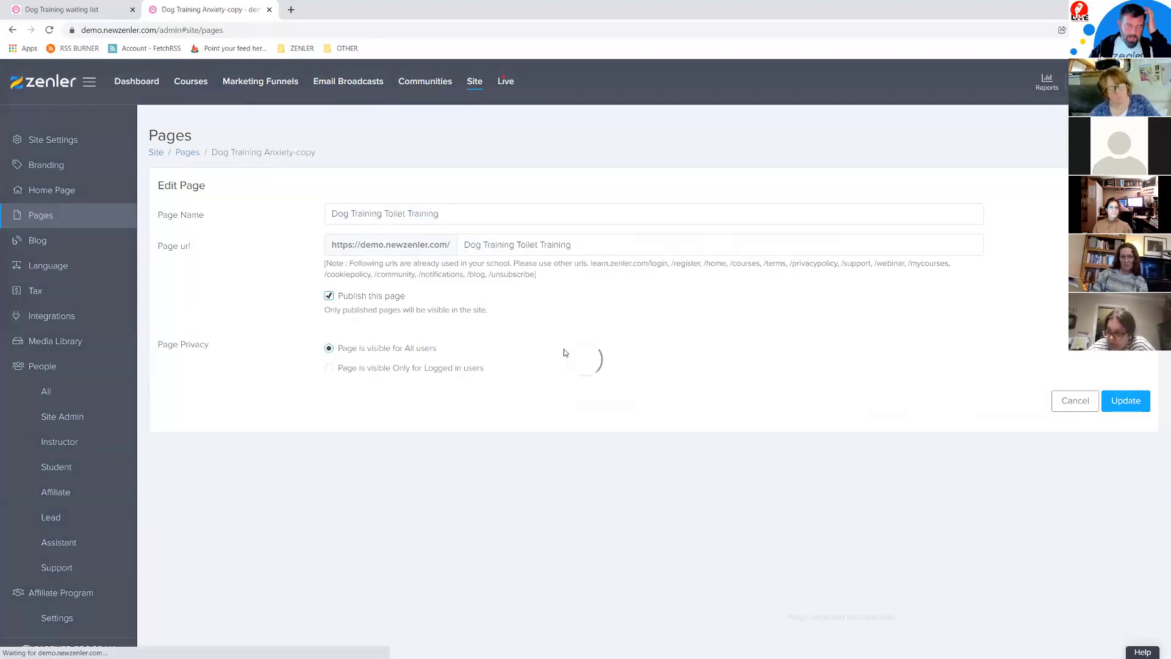
key(Return)
click(994, 271)
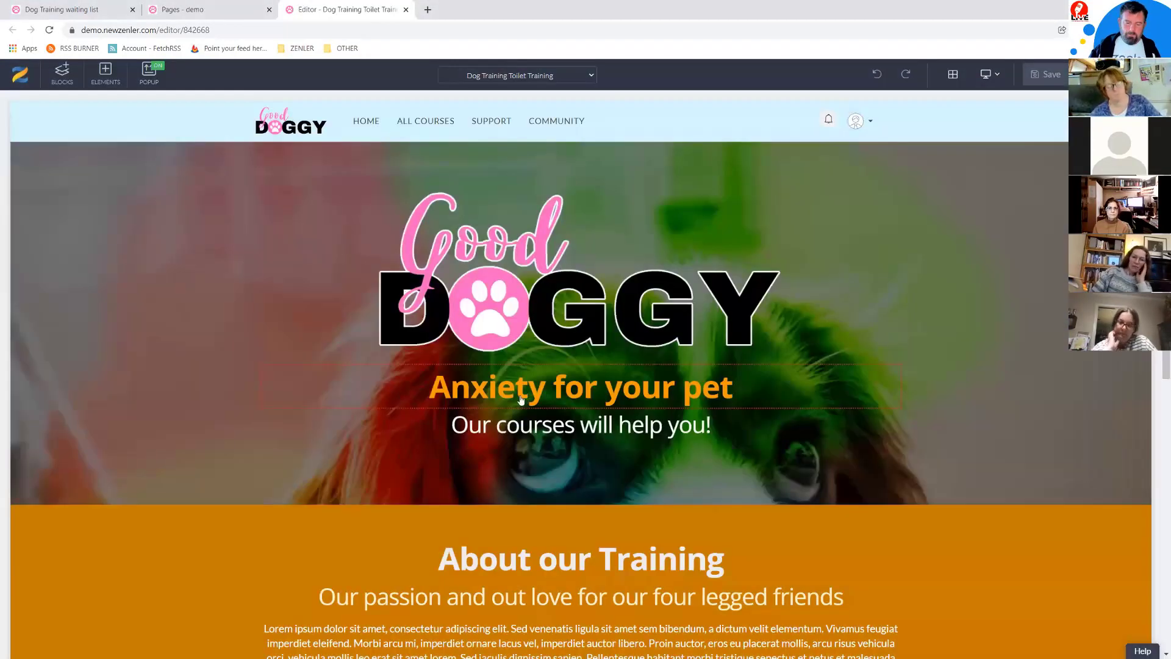
Step: Change the hero heading word Anxiety to 'Toilet Training' and colour it soft pink
click(545, 390)
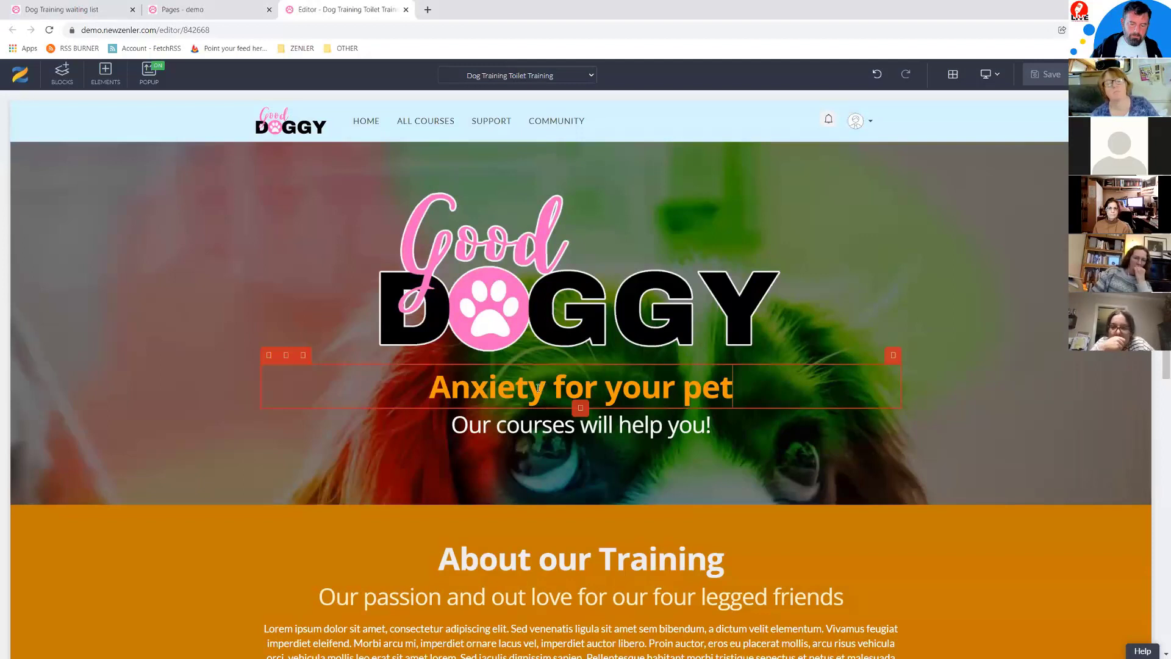
drag(545, 390, 413, 390)
text(Toile)
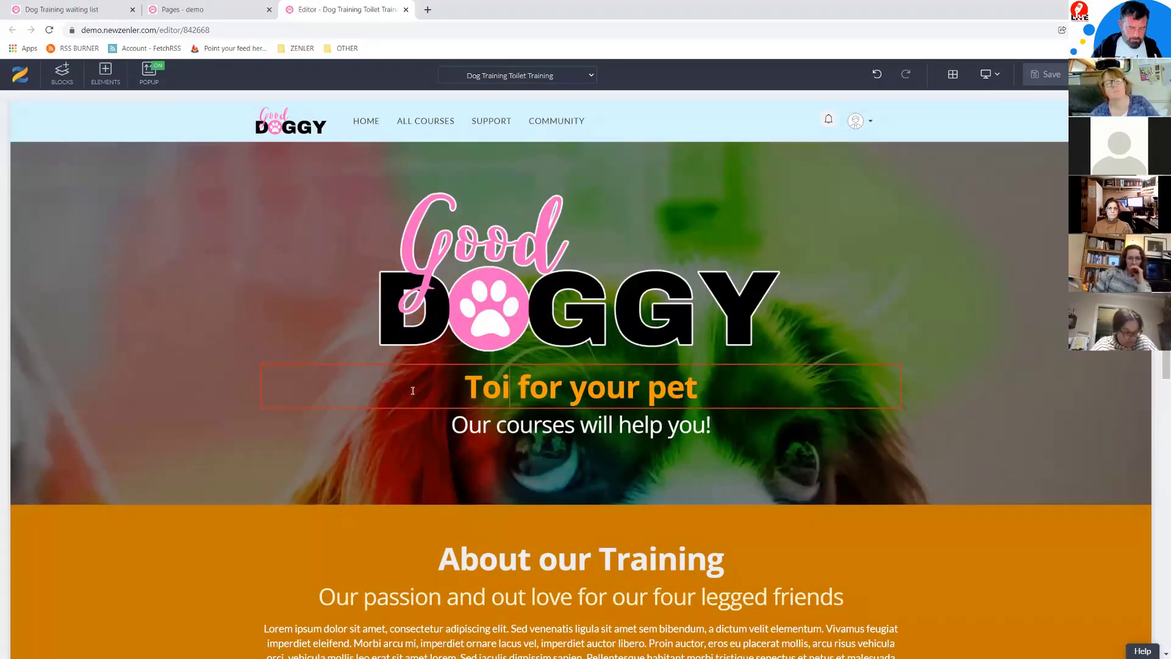
text(t Trai)
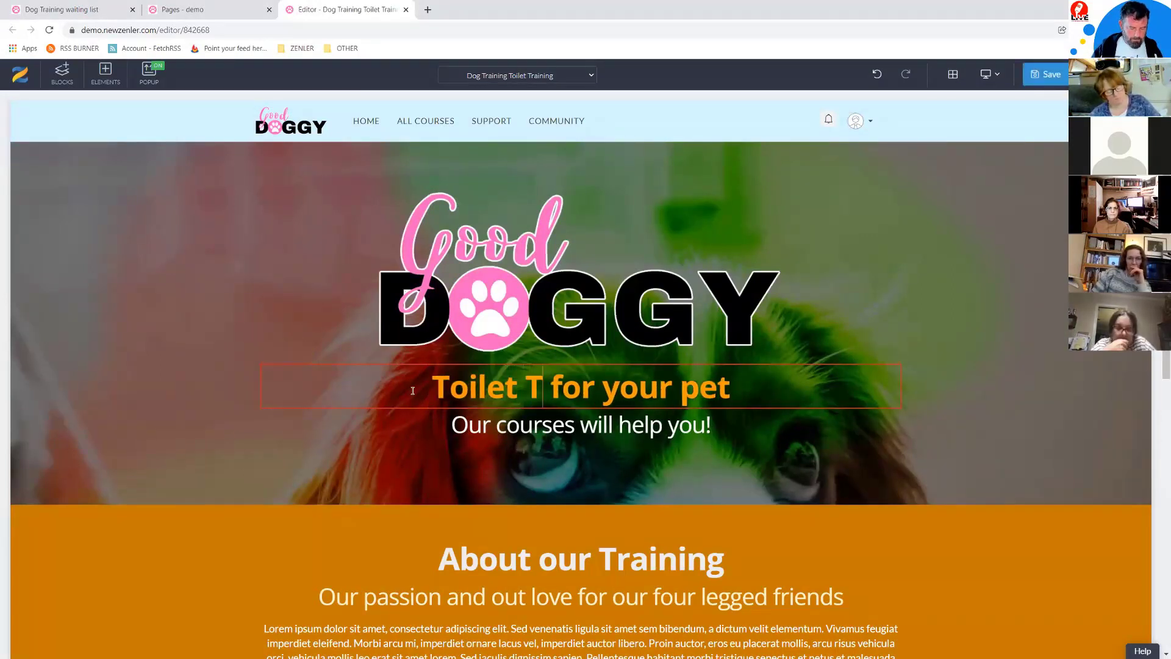
text(ning)
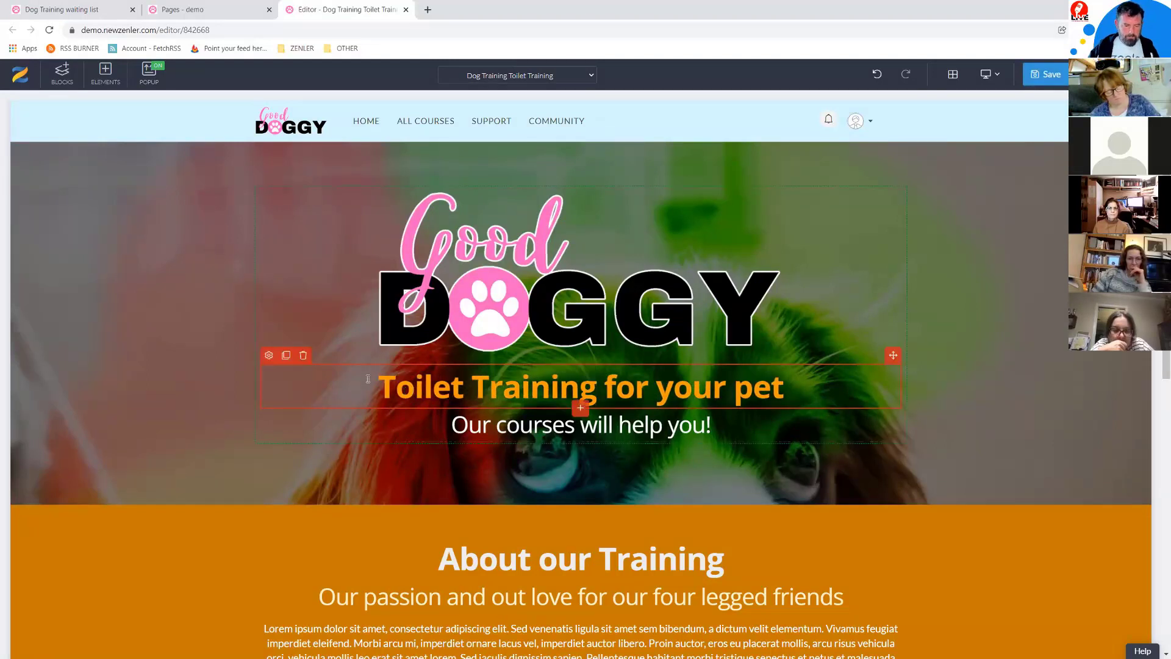
click(270, 356)
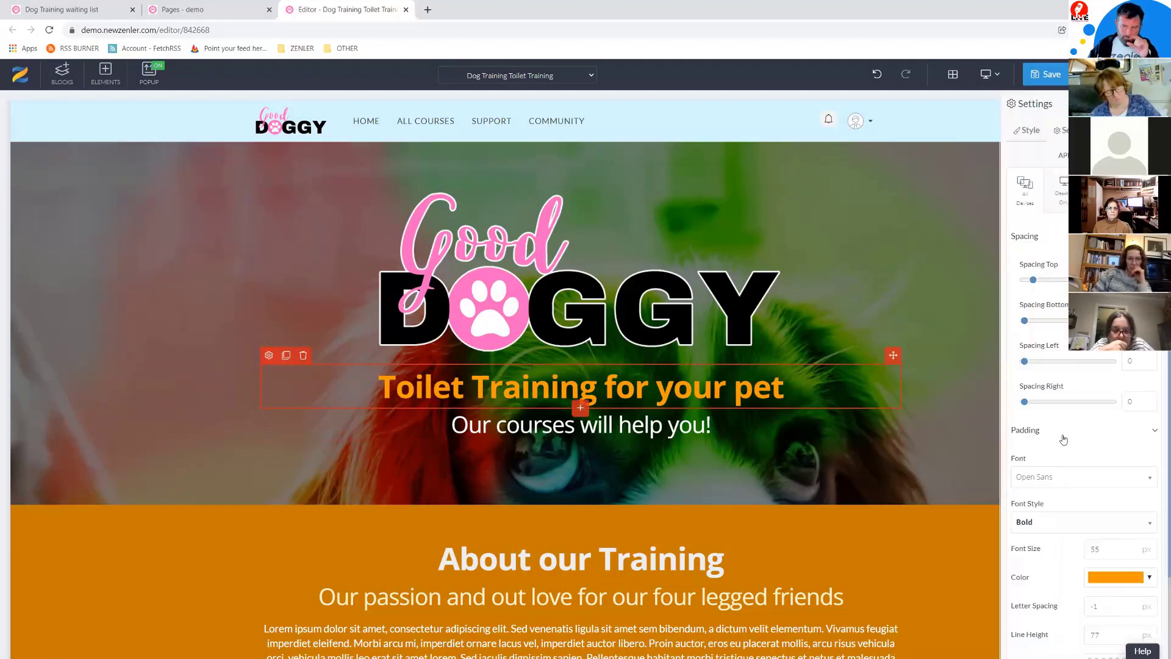
click(1126, 577)
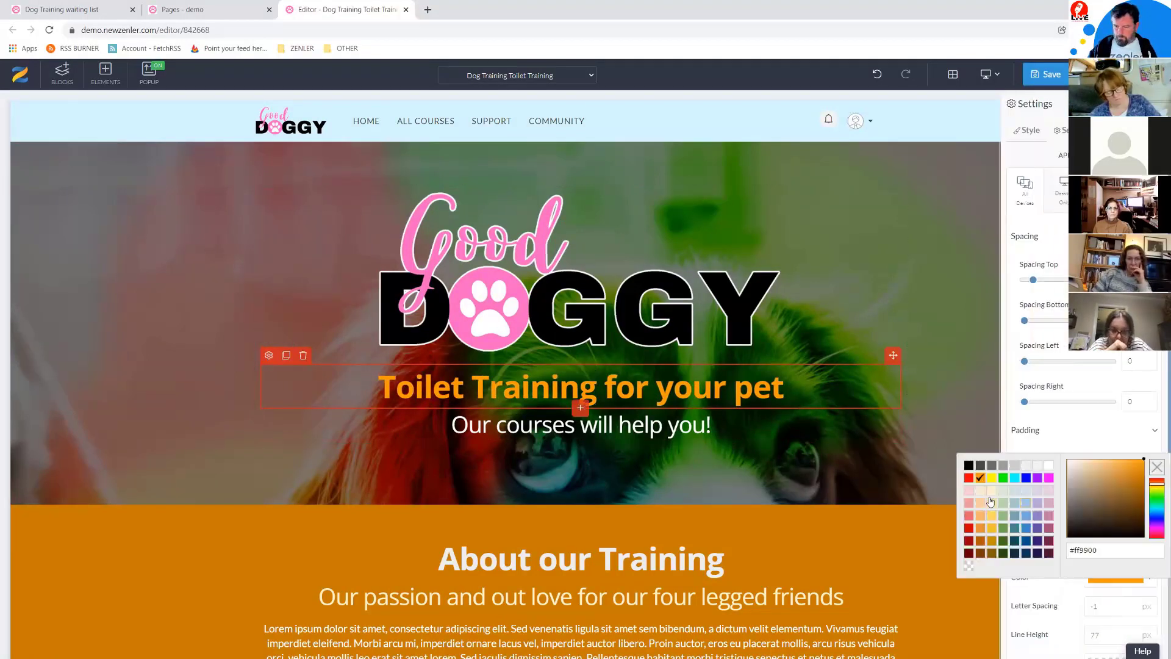
click(1154, 529)
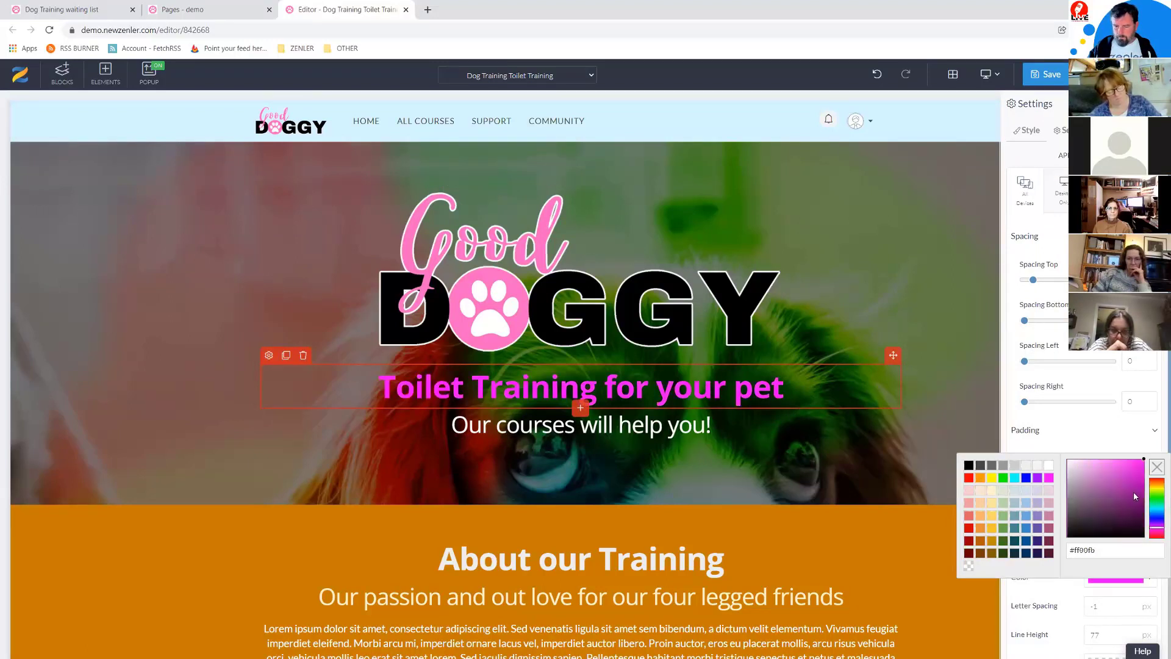
click(1115, 459)
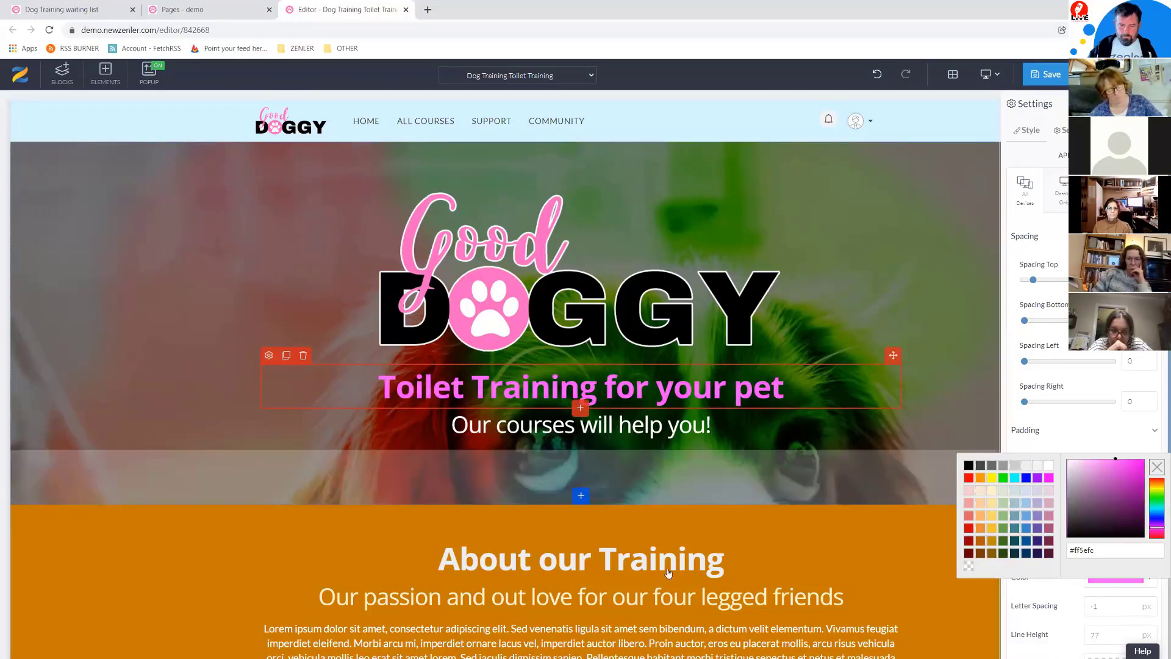
scroll(475, 512, down, 4)
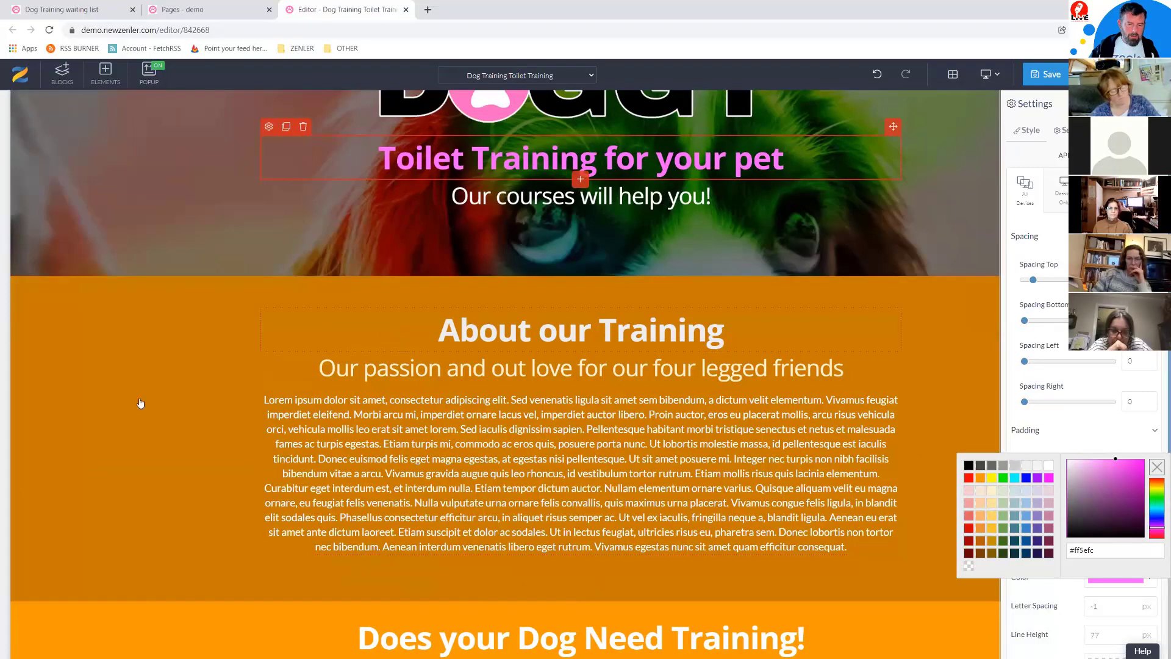
Step: Make the About our Training section background purple
click(494, 332)
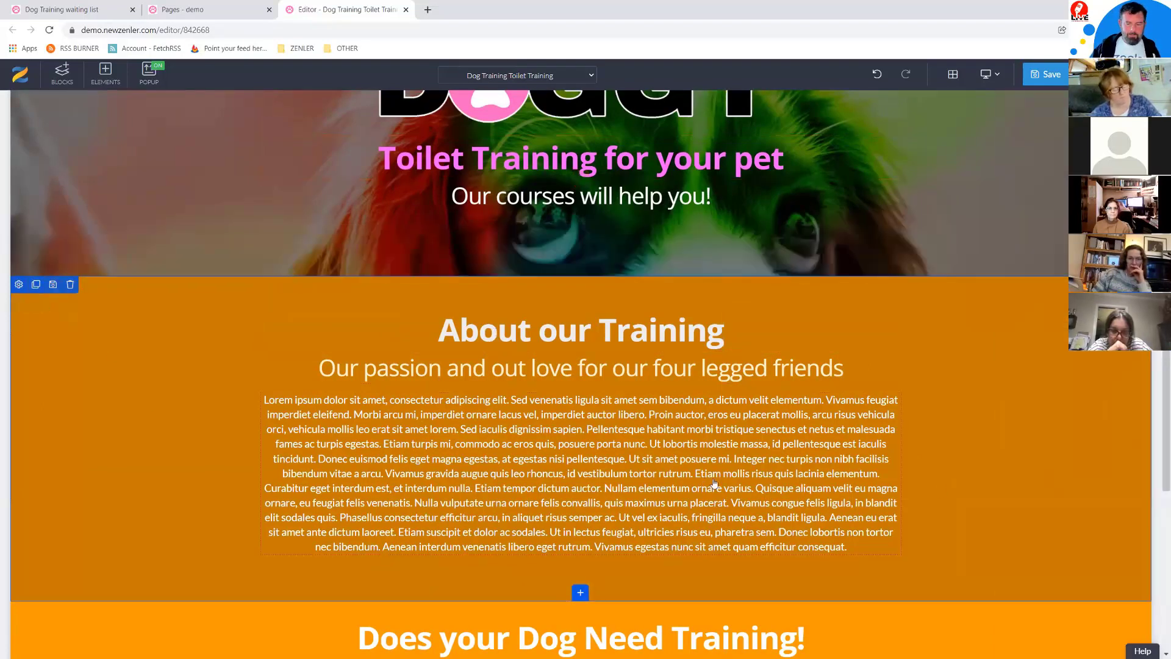
click(18, 285)
click(1099, 293)
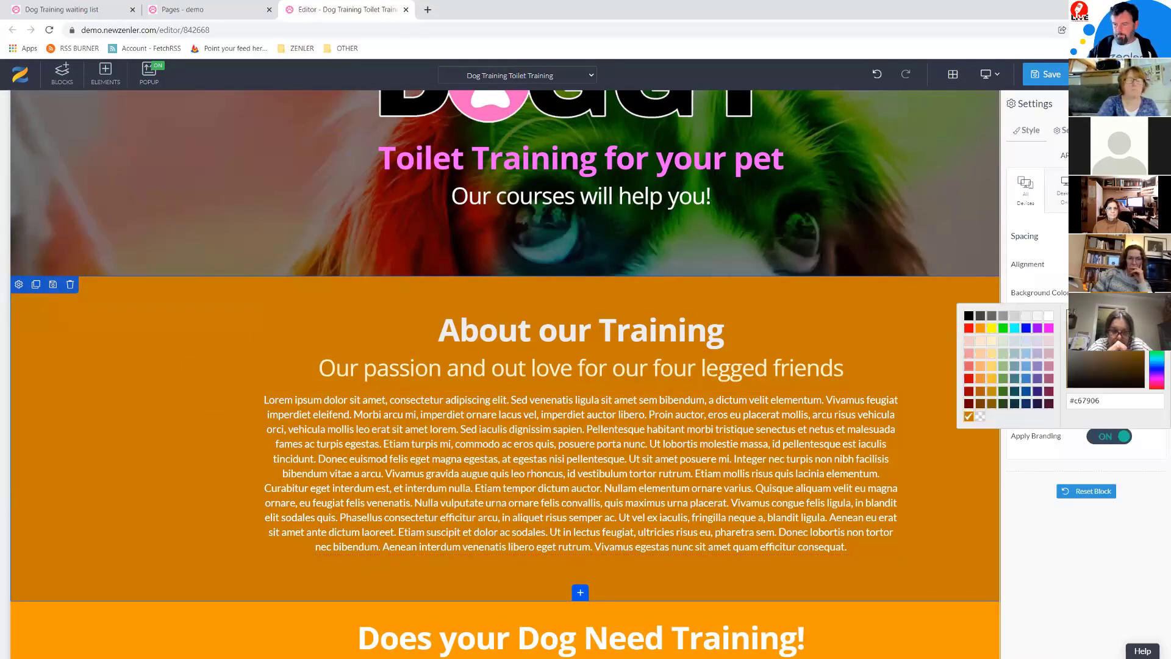
click(1037, 328)
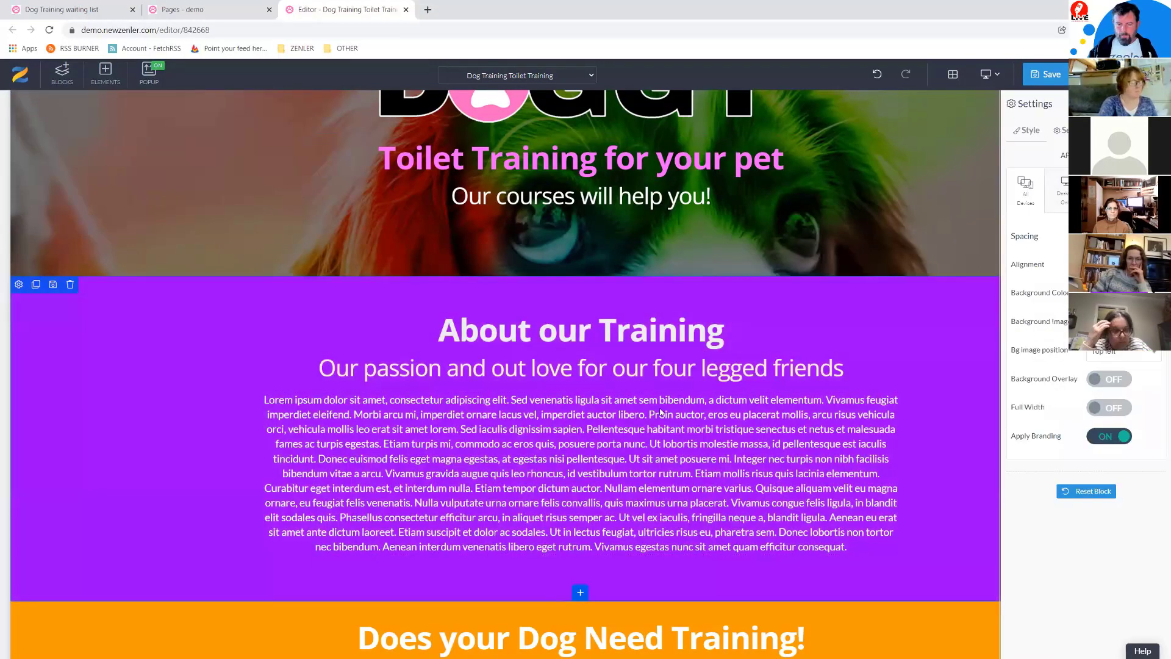
scroll(220, 610, down, 4)
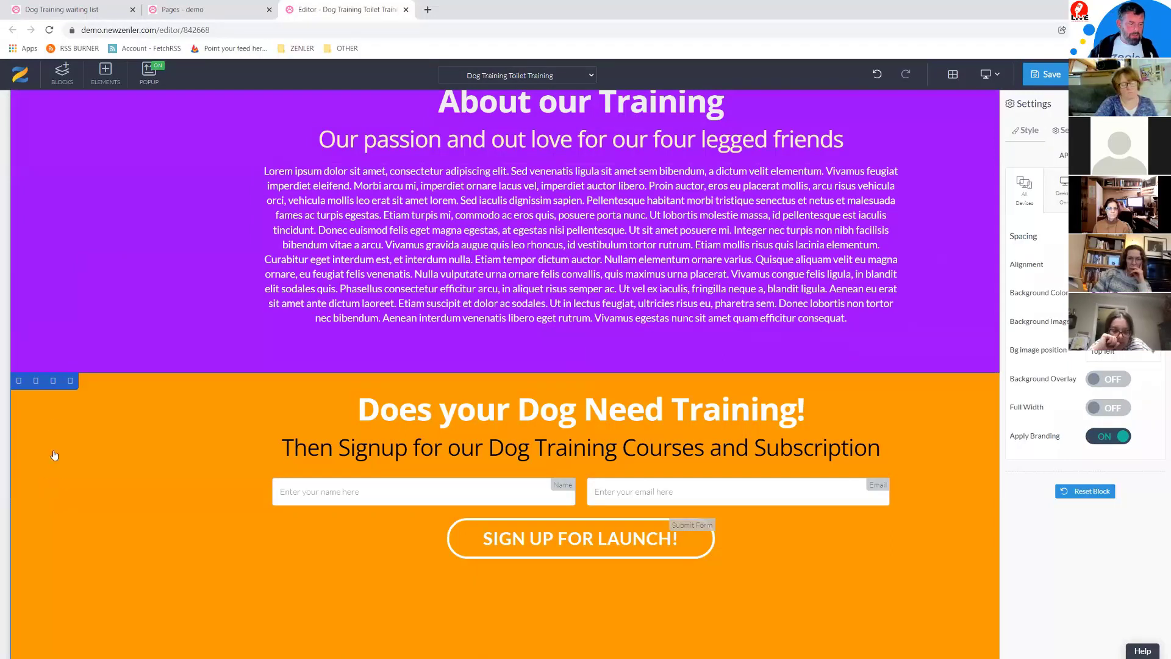
click(19, 381)
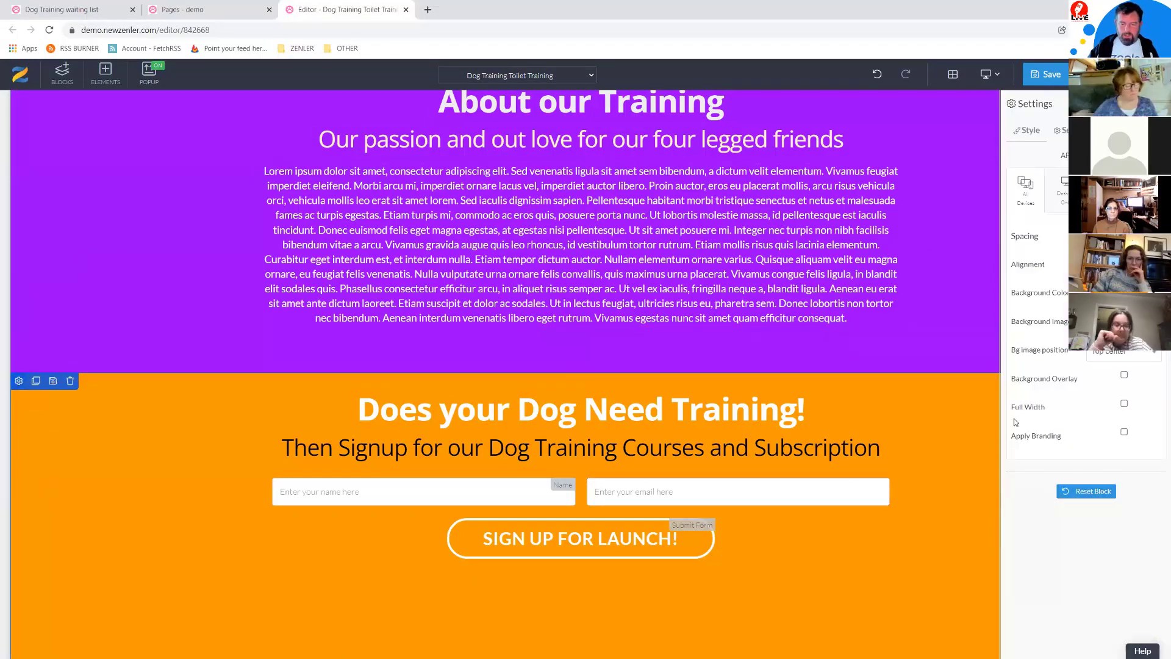
Step: Give the signup section a pale pink (#fe97fe) background instead of orange
click(1099, 293)
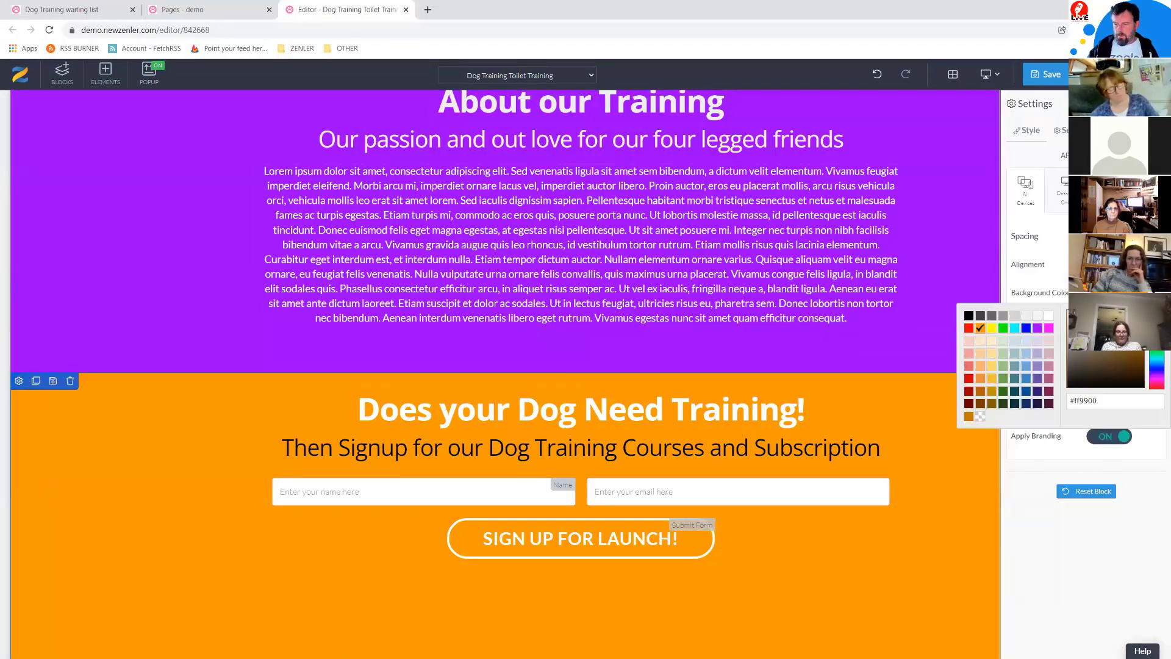
click(1050, 328)
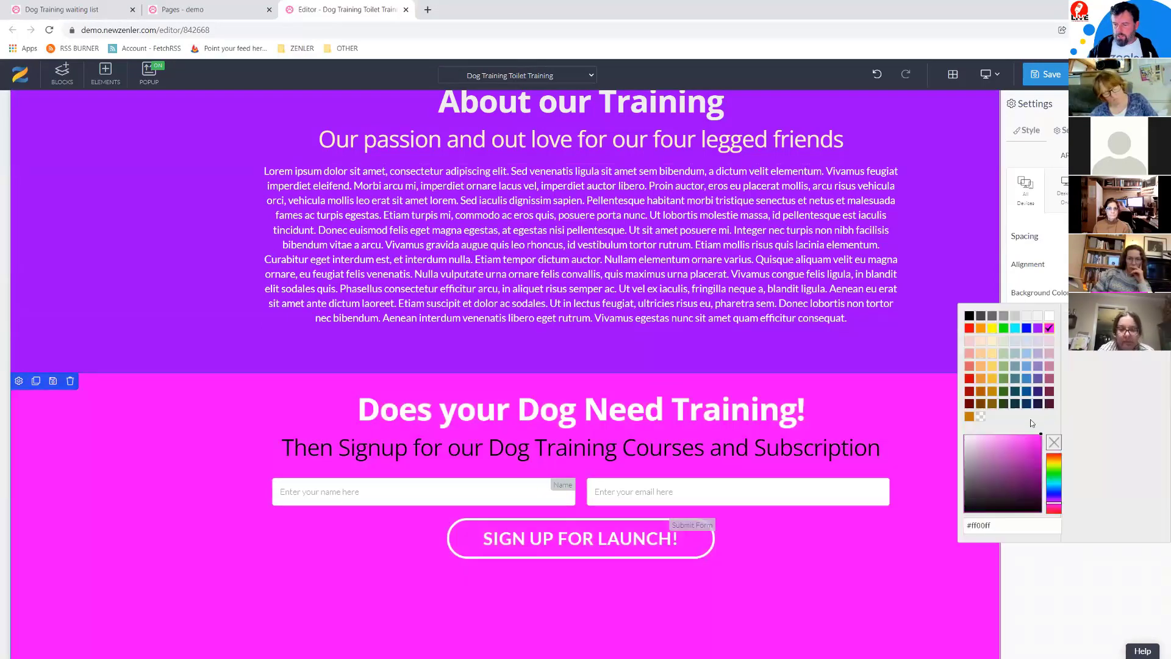
click(996, 436)
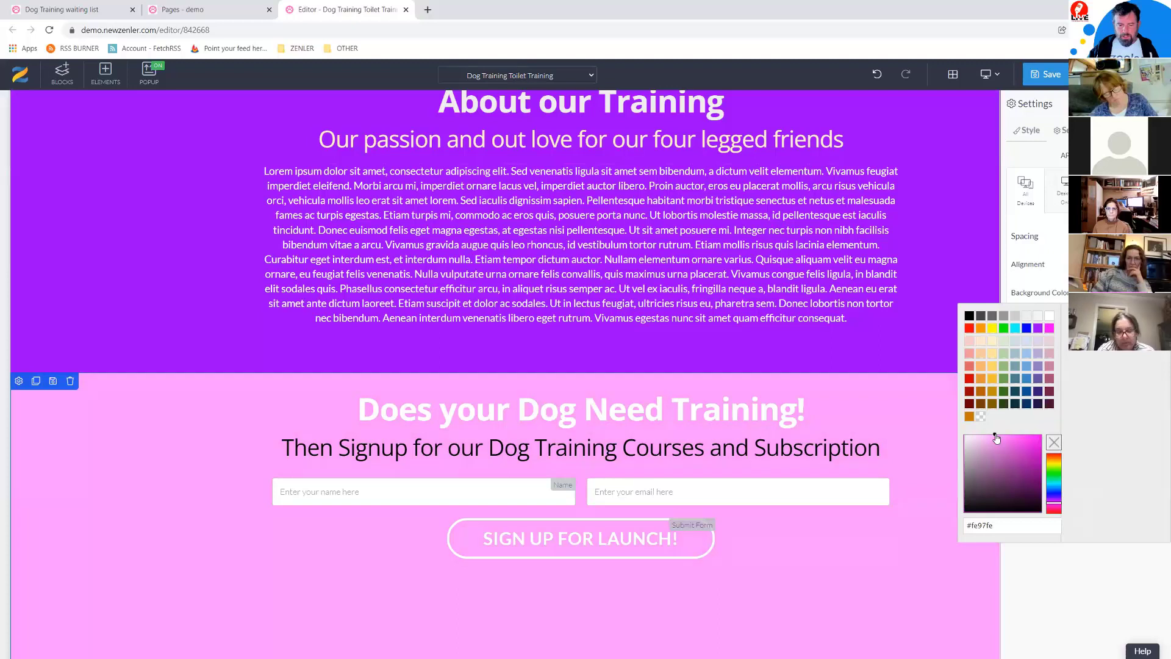
click(223, 495)
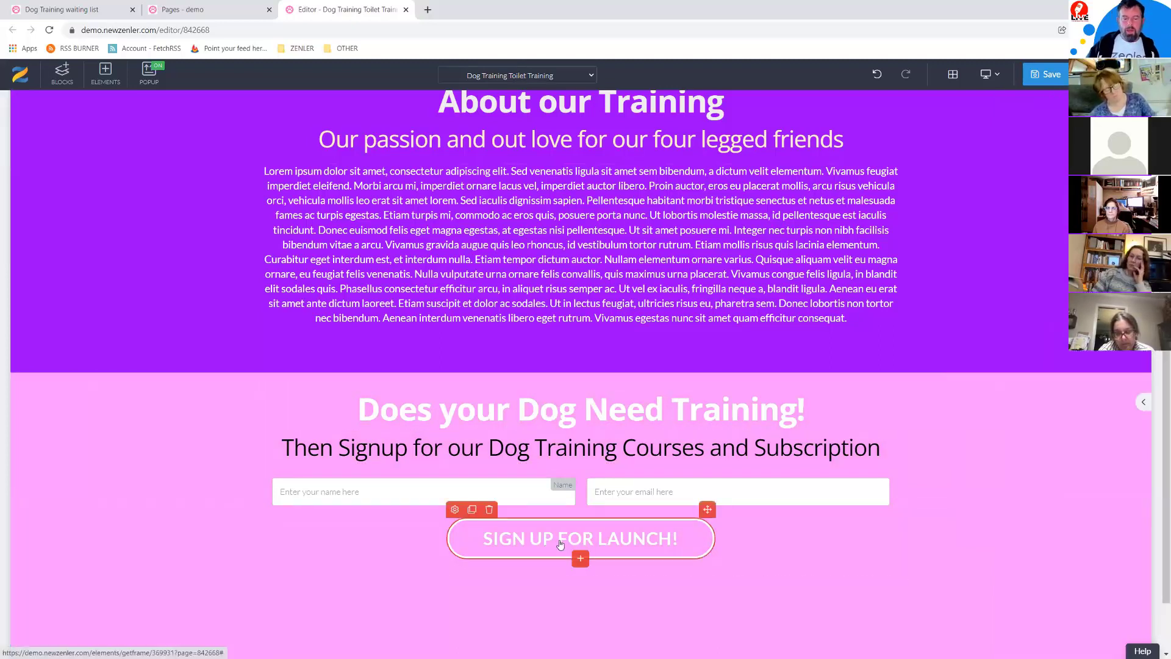
Step: Replace the signup button's PRELAUNCH tag with TOILETPAGE
click(455, 510)
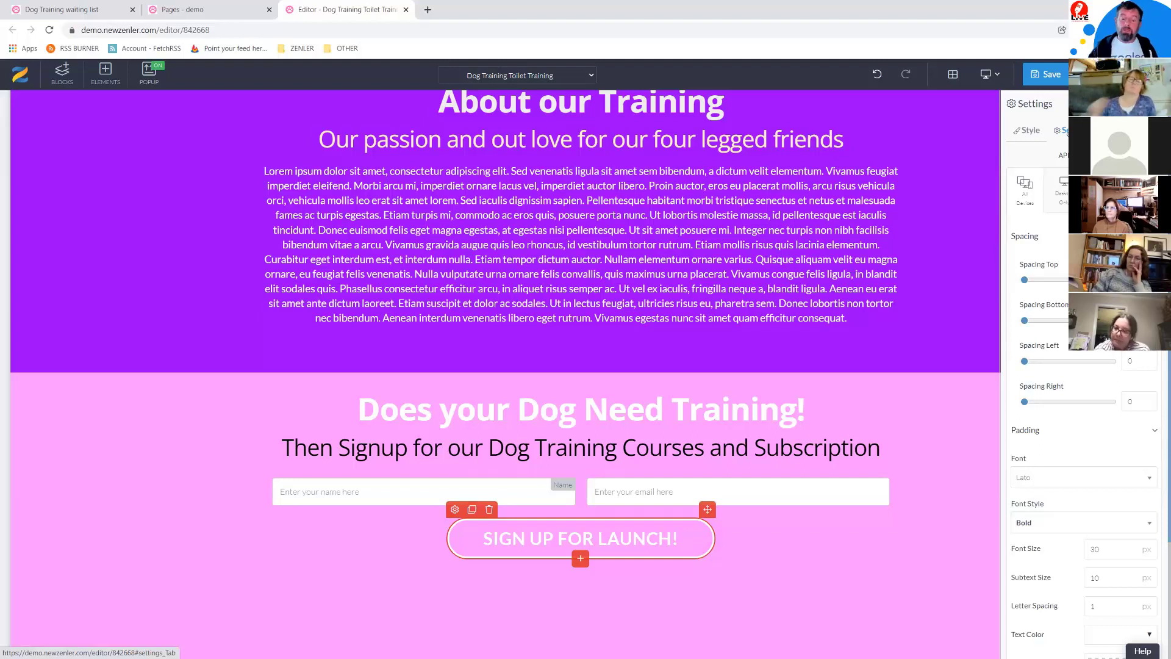
click(1065, 131)
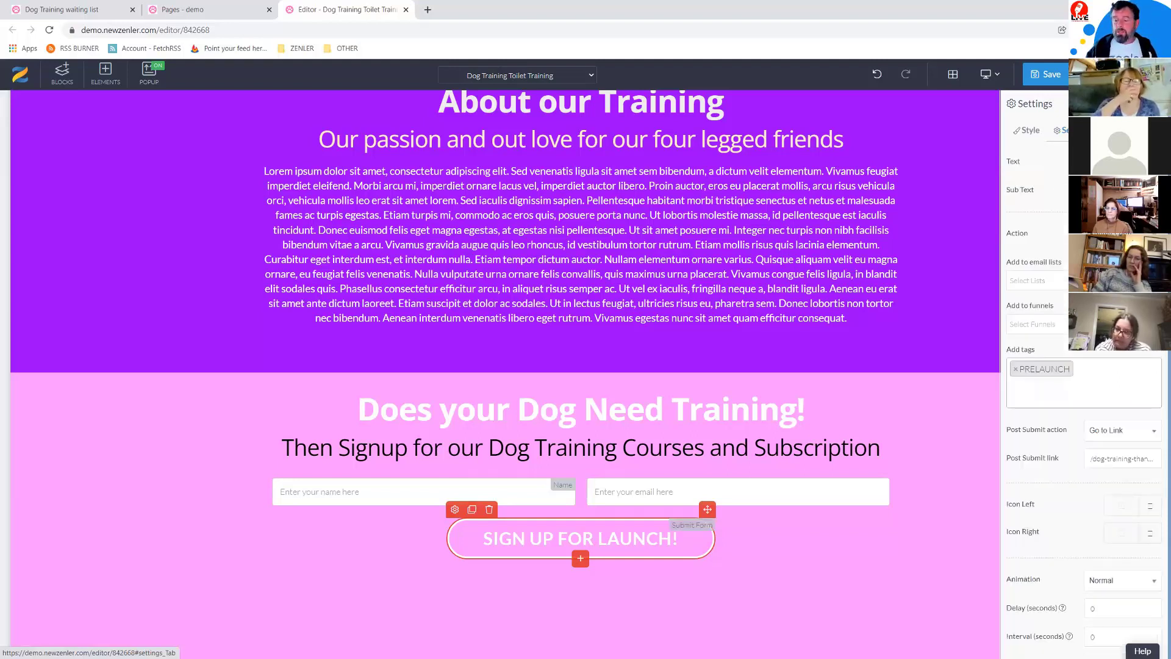
click(1017, 370)
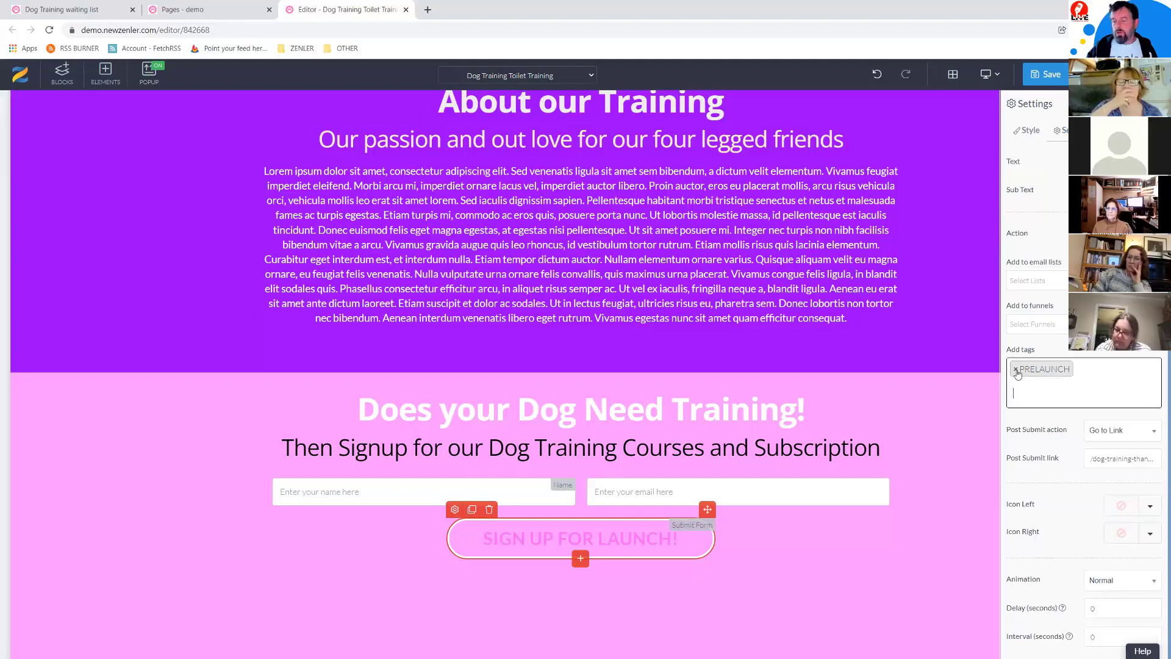
text(TOILETPAGE)
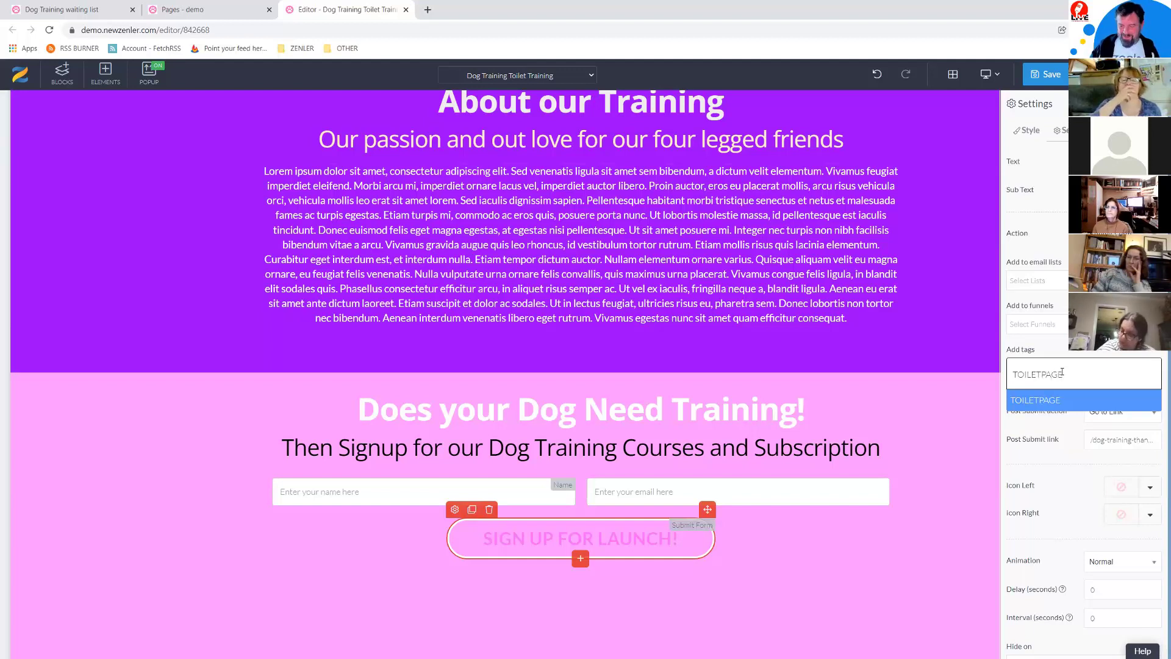
key(Return)
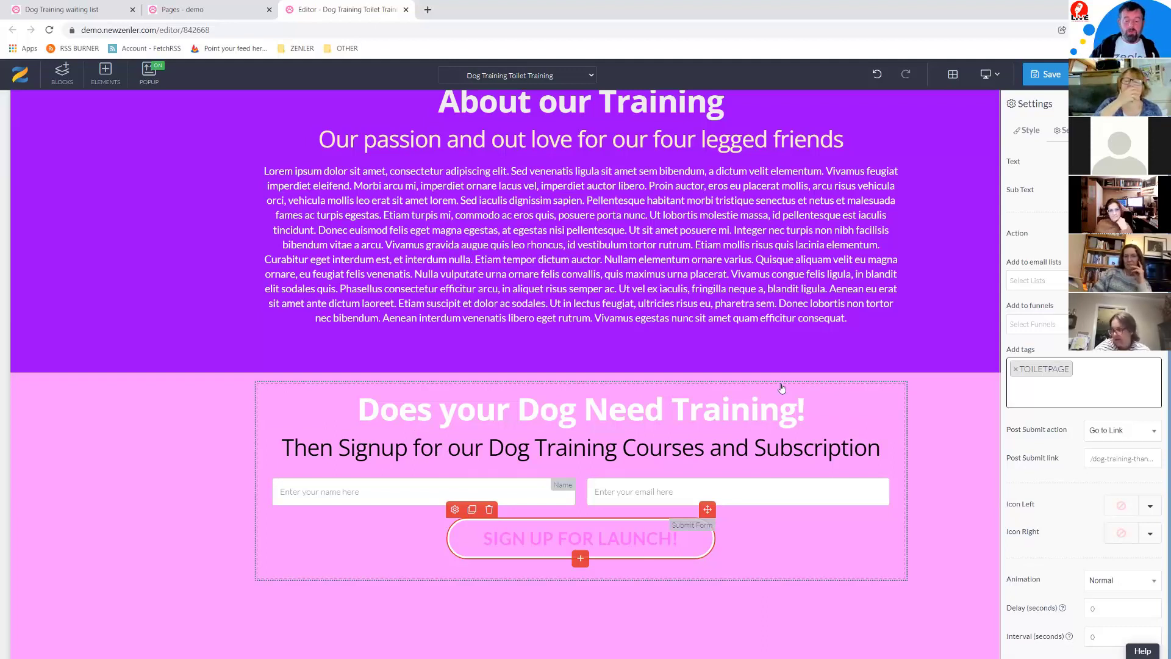
Step: Make the signup button text white
click(454, 508)
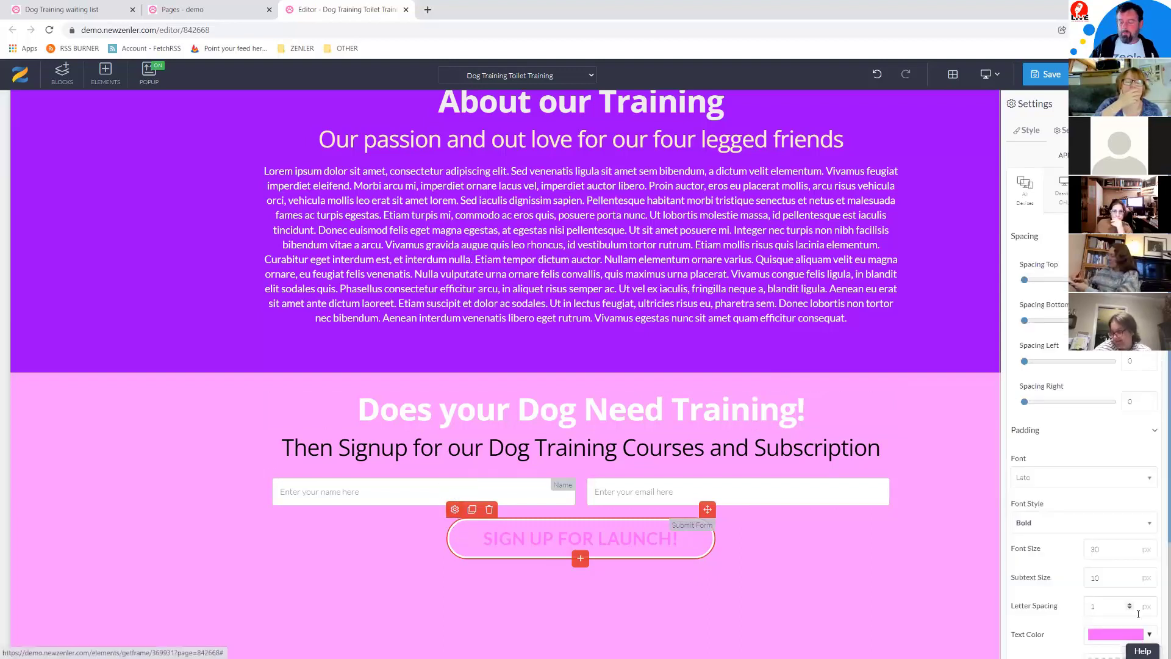
click(1151, 635)
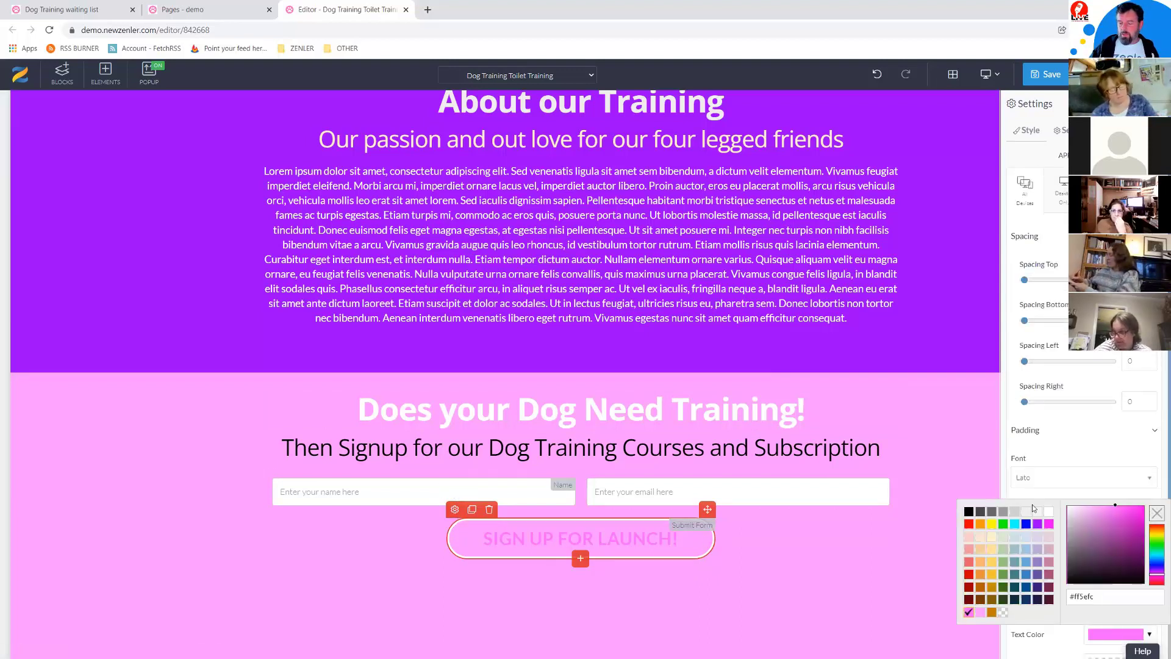
click(1049, 514)
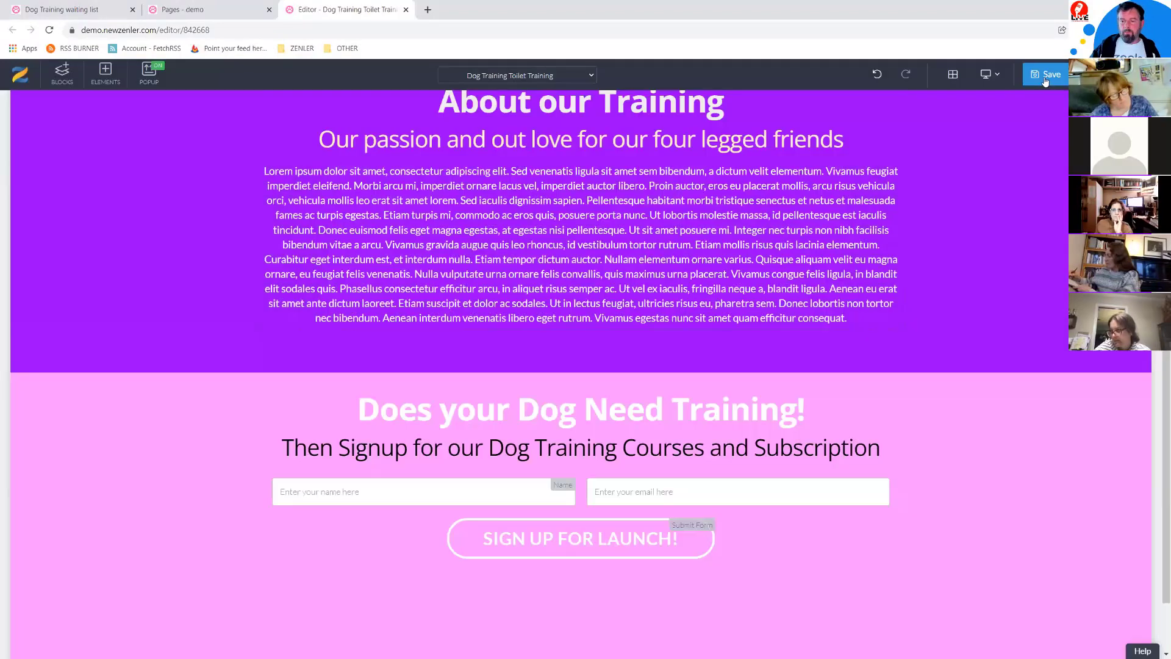
Step: Save the Toilet Training page edits and close its editor tab
click(1045, 77)
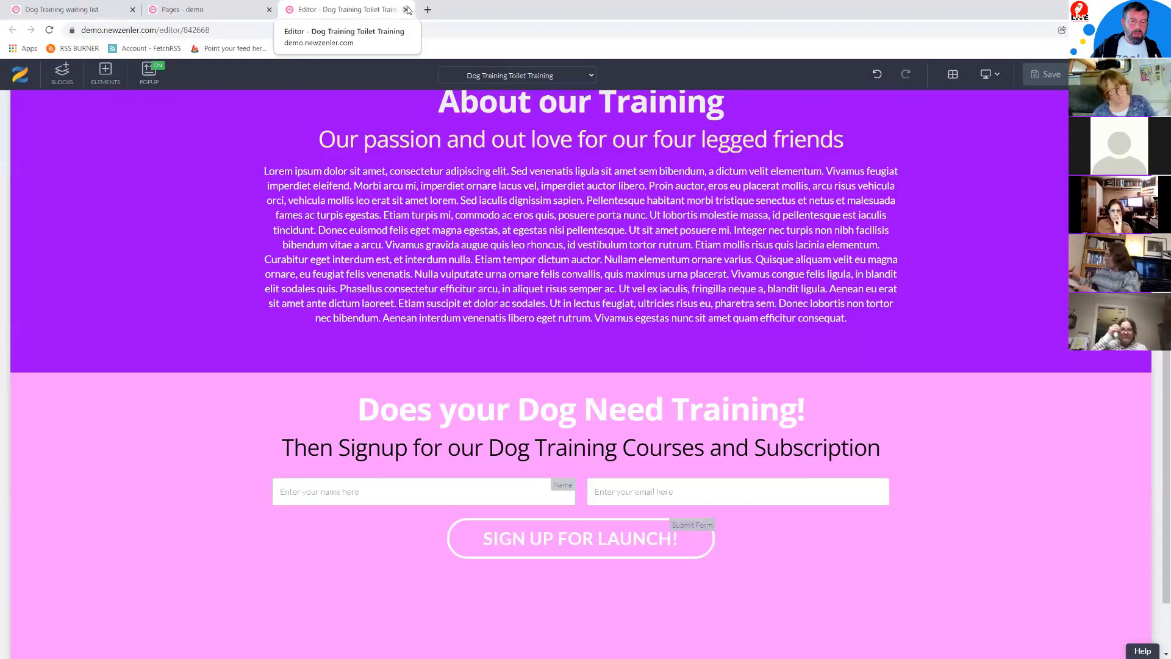
click(405, 10)
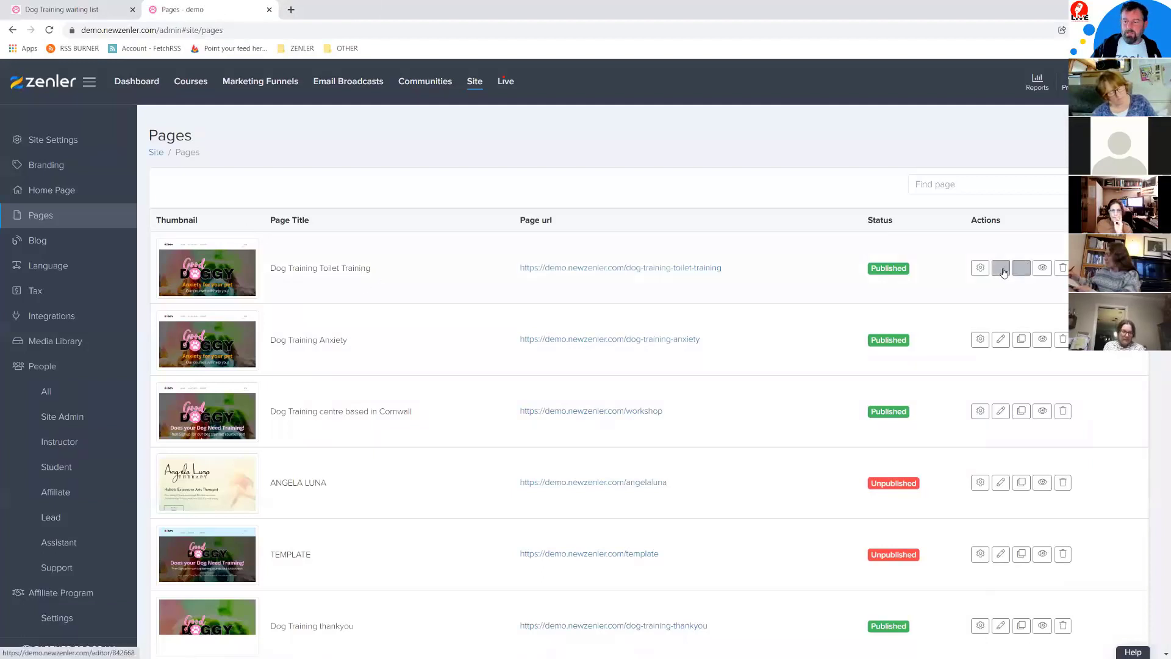
Step: Clone the Toilet Training page as 'Dog Training Tricks' with URL dog-training-tricks
click(1022, 270)
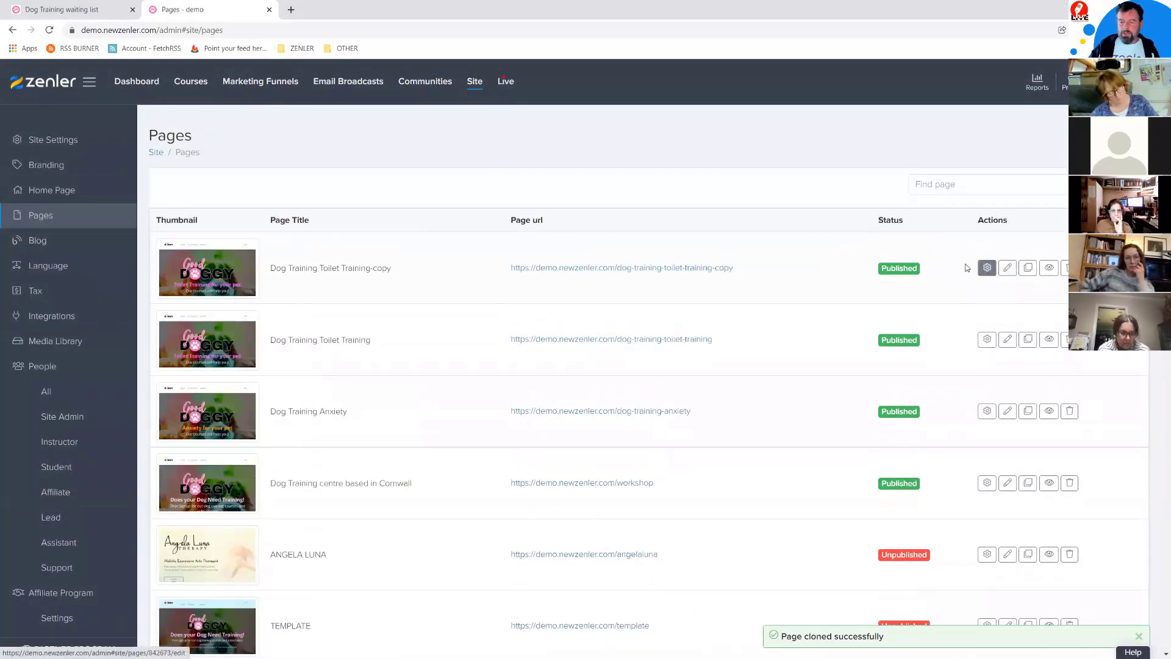
click(987, 267)
drag(429, 213, 388, 214)
key(BackSpace)
text(ricks)
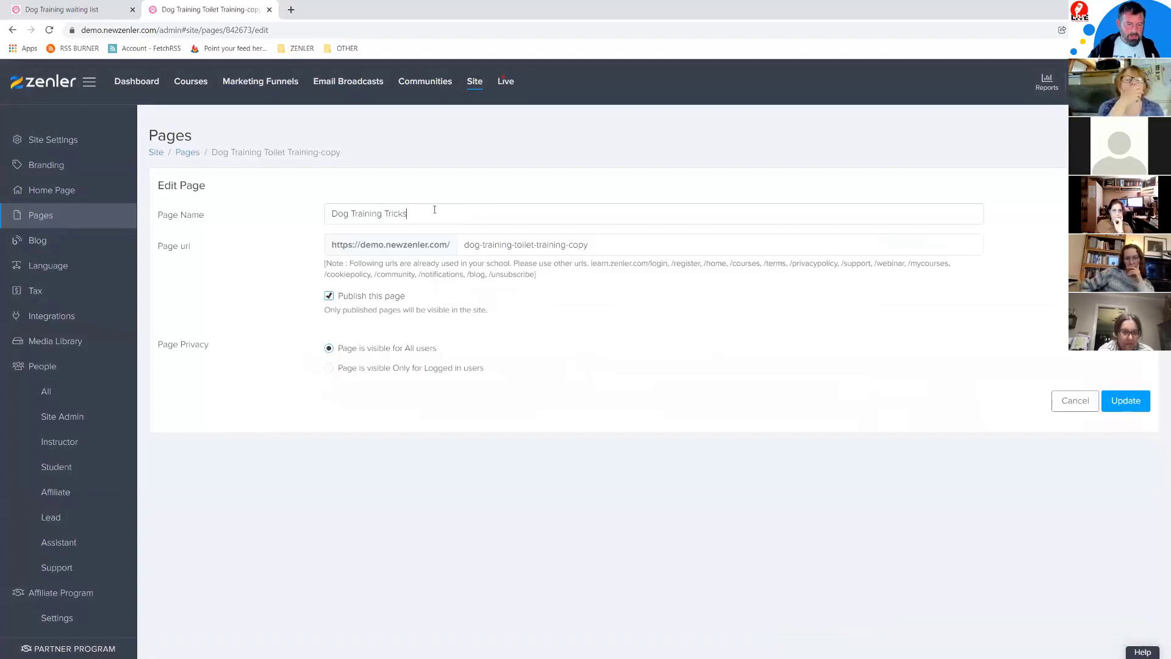
drag(434, 210, 246, 217)
key(ctrl+c)
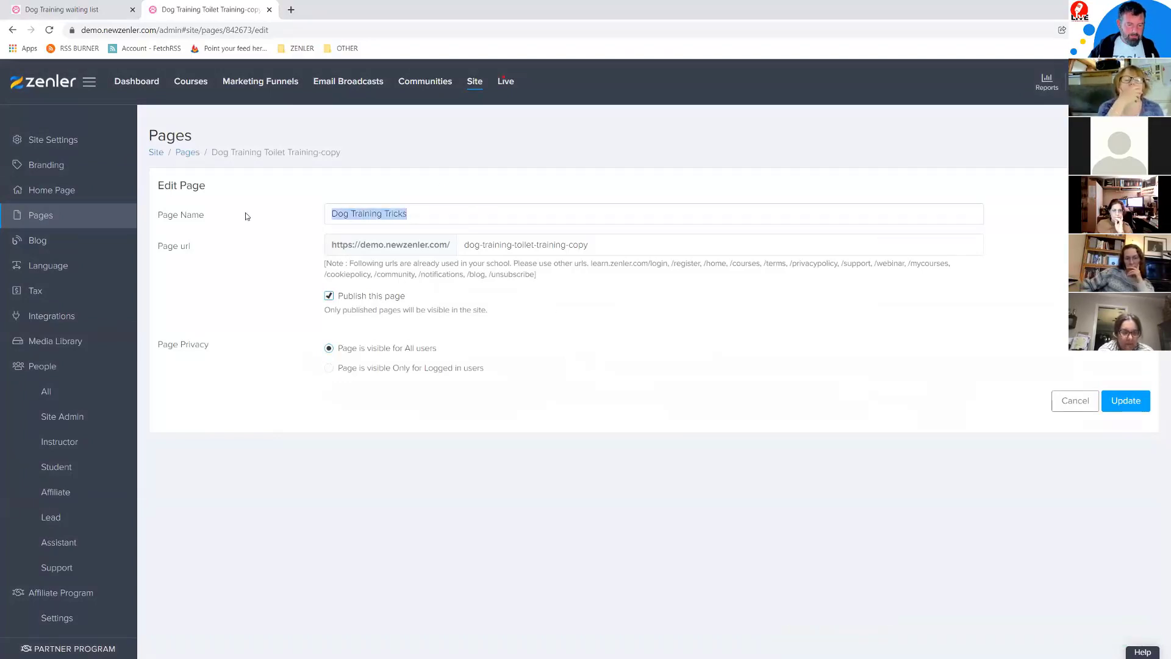
triple_click(617, 247)
key(ctrl+v)
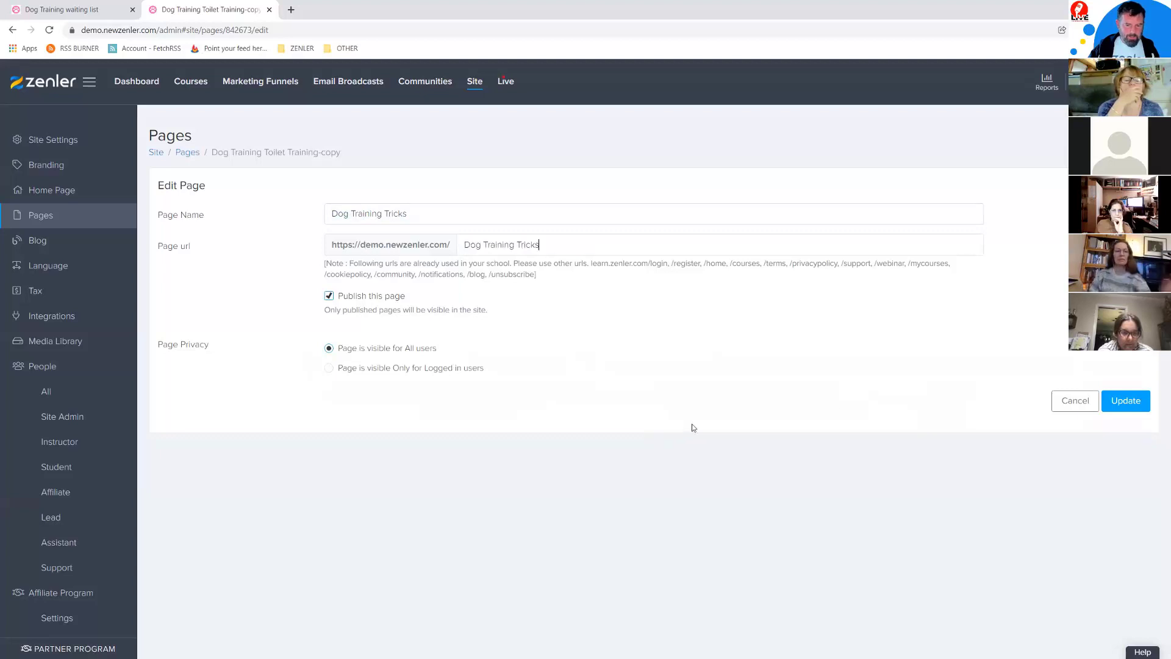
click(1120, 405)
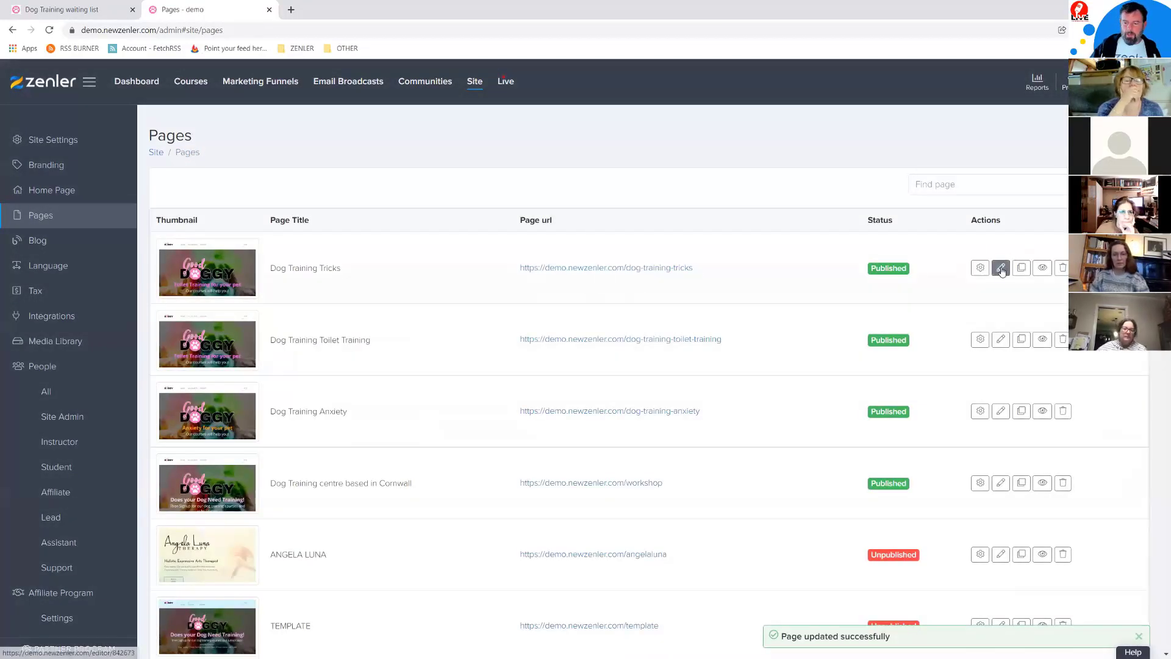
click(1001, 267)
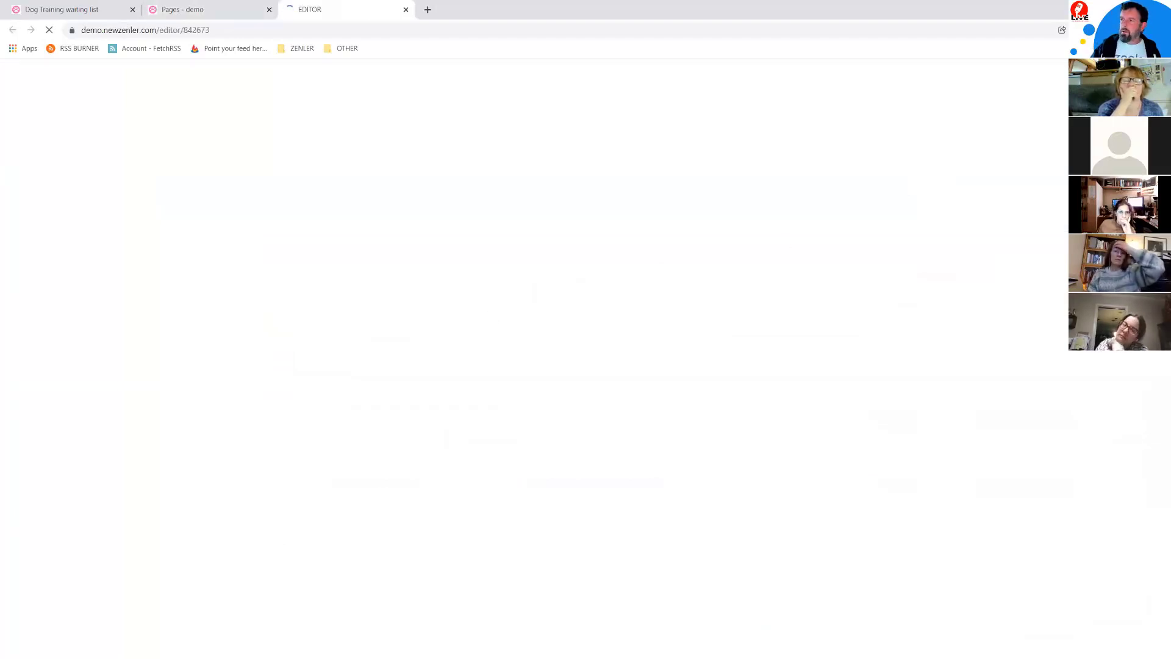
Step: Move the template preview window out of view while the Tricks editor loads
key(alt+Tab)
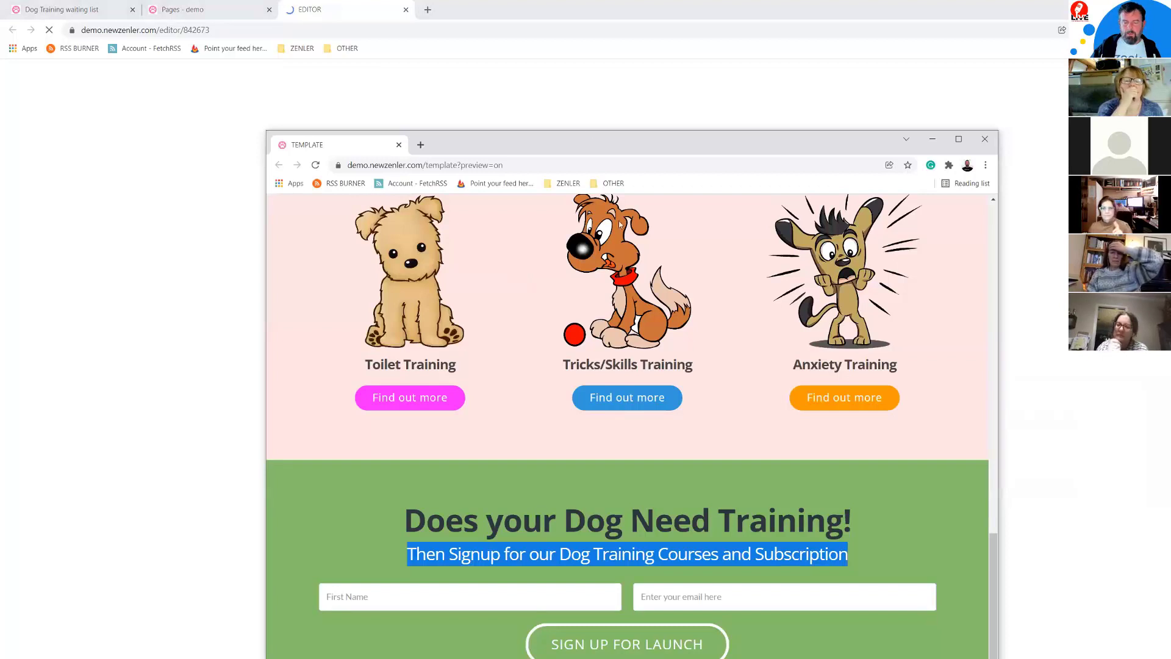
drag(608, 150, 1170, 329)
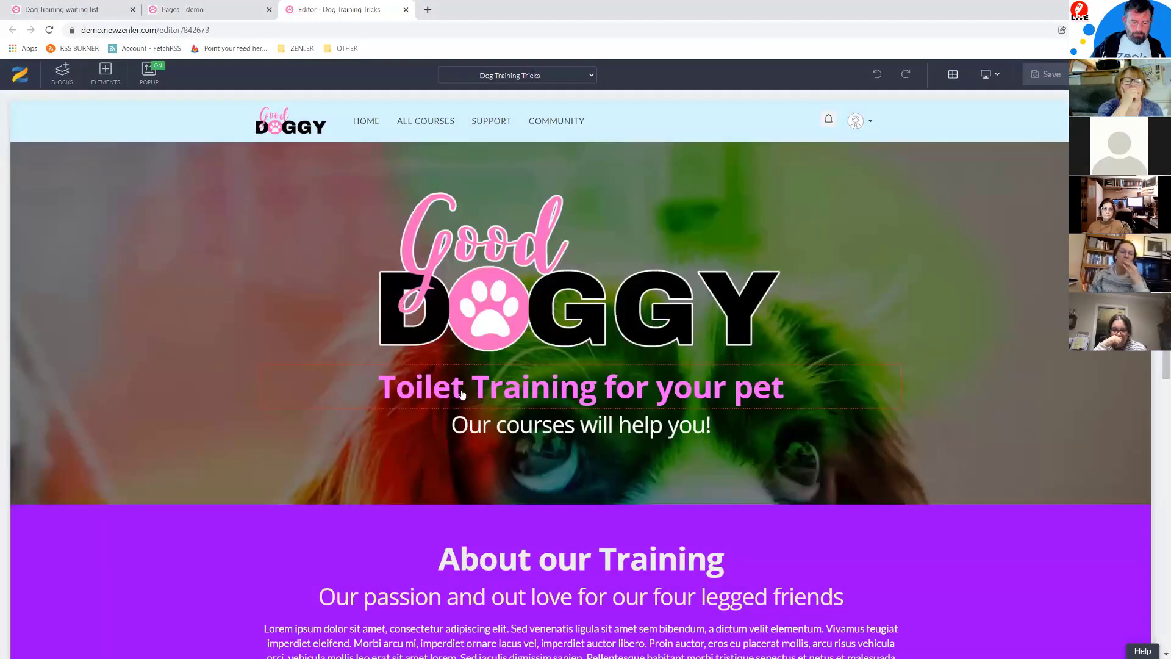
Step: Replace 'Toilet' in the hero heading with 'Tricks/Skills'
click(463, 393)
drag(463, 393, 379, 384)
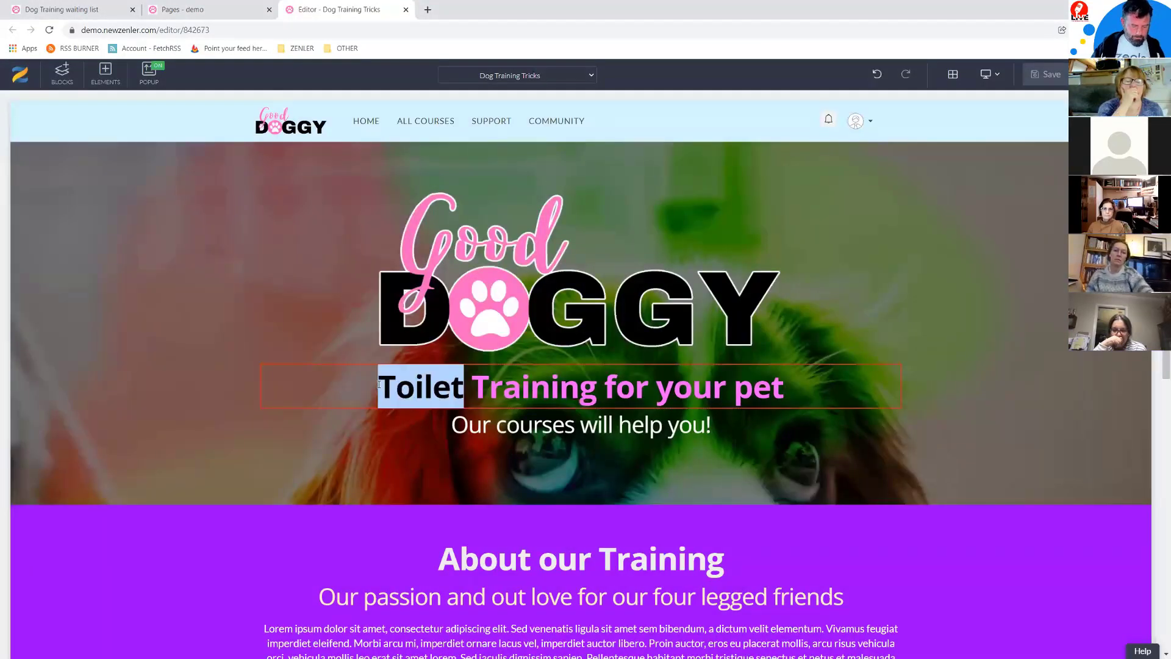
text(Tri)
text(cks/Sk)
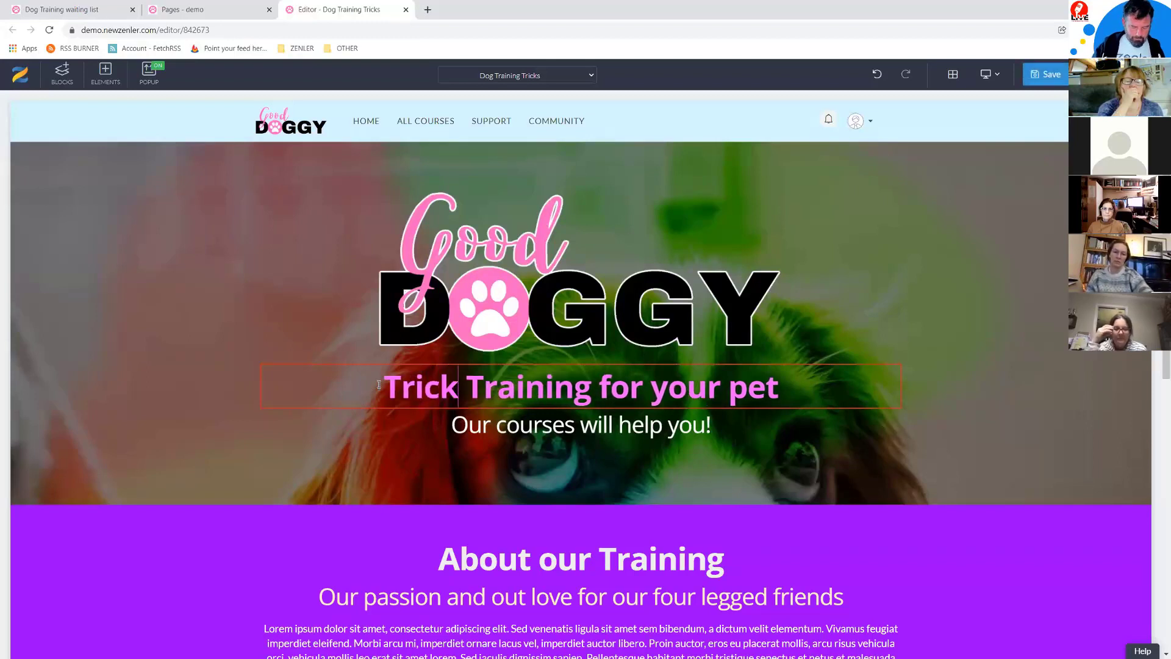
text(ills)
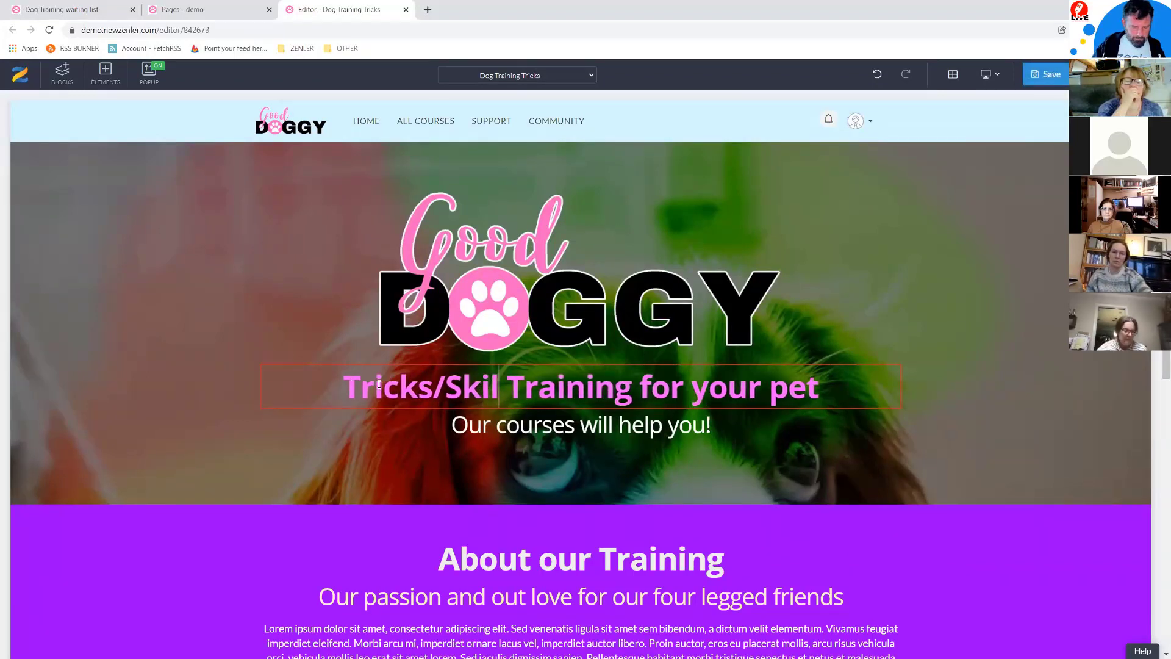
Step: Recolour the hero heading from pink to a pale cyan
click(268, 355)
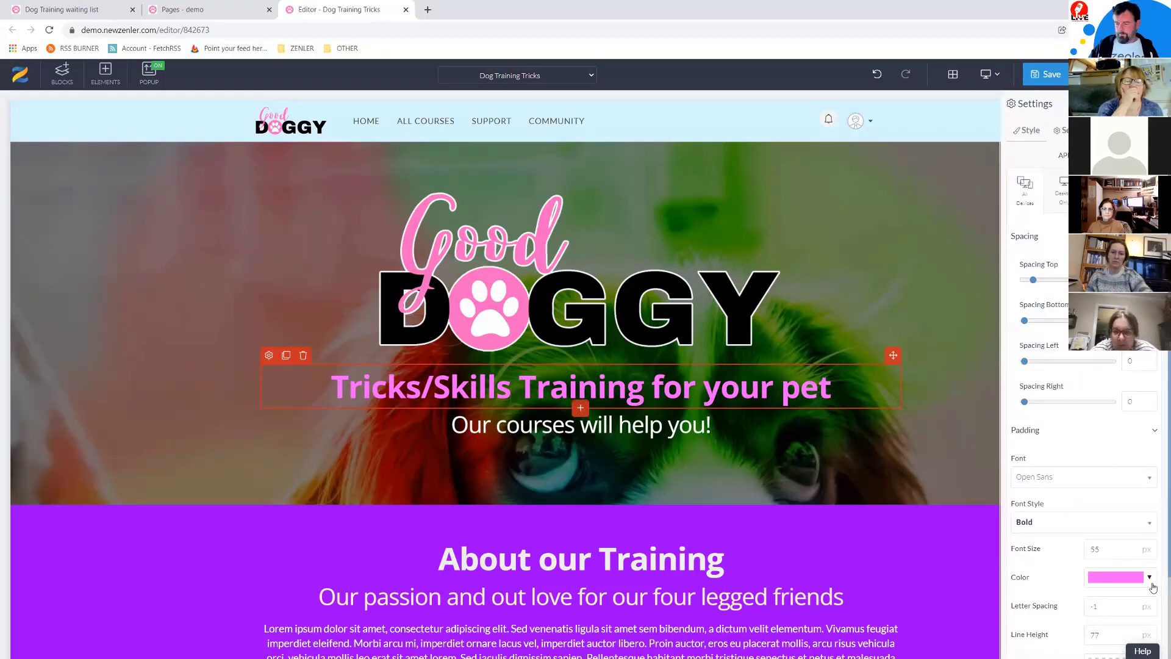
click(1151, 583)
click(1015, 478)
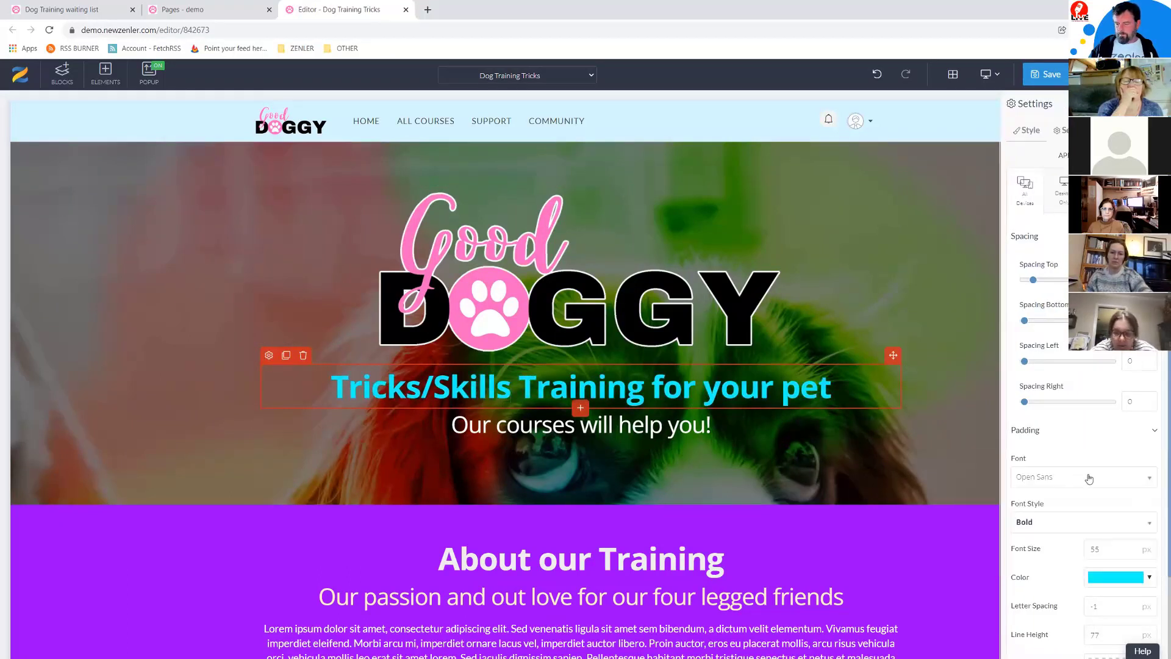
click(1147, 580)
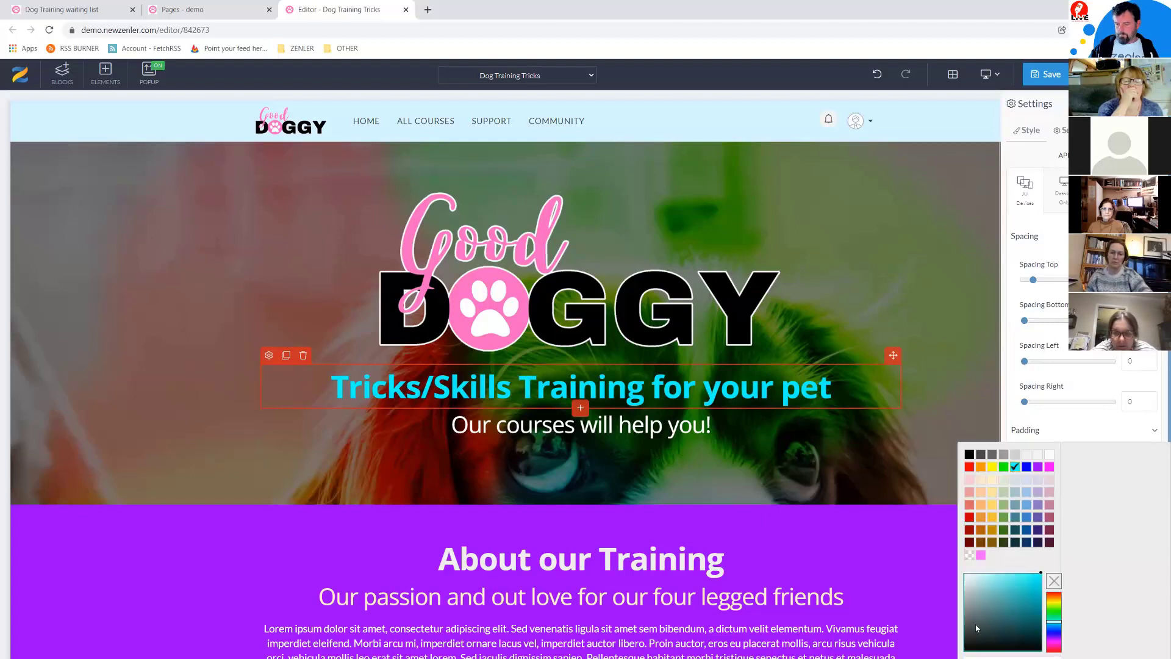
click(982, 576)
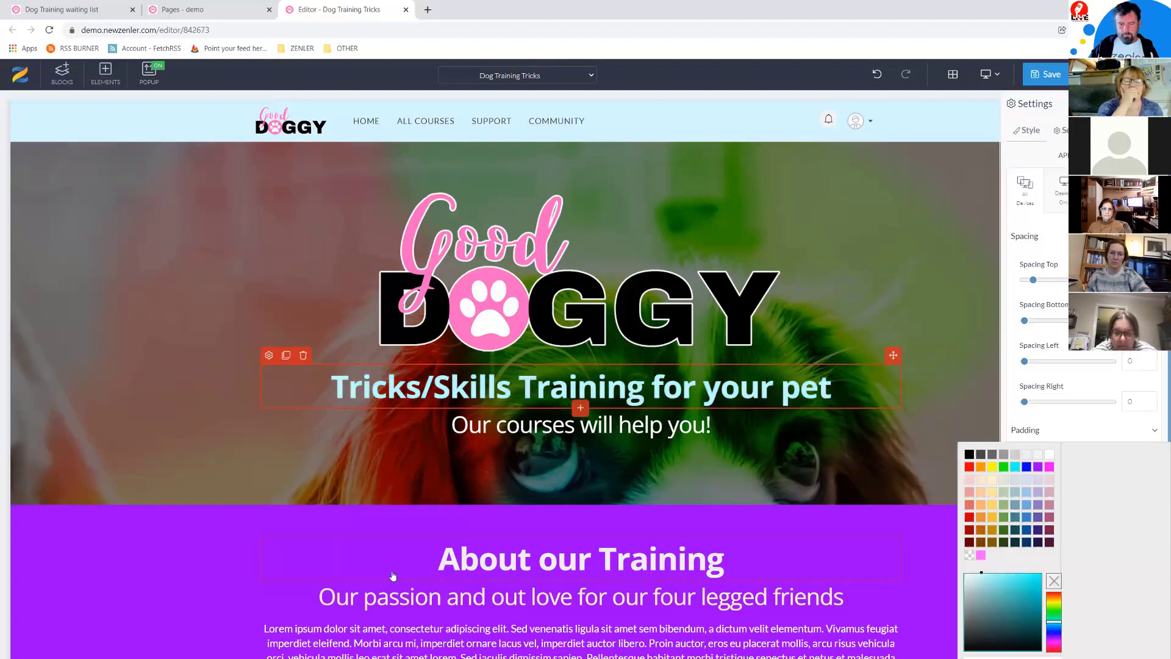
click(109, 550)
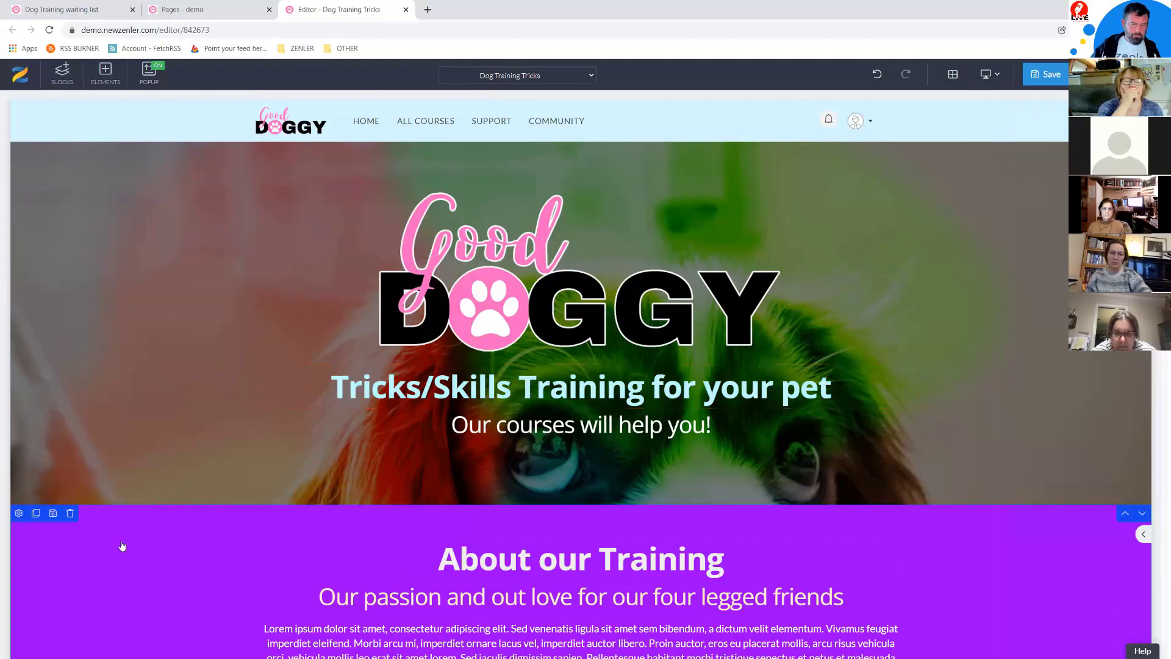
Step: Change the About section background from purple to a lighter blue
click(19, 513)
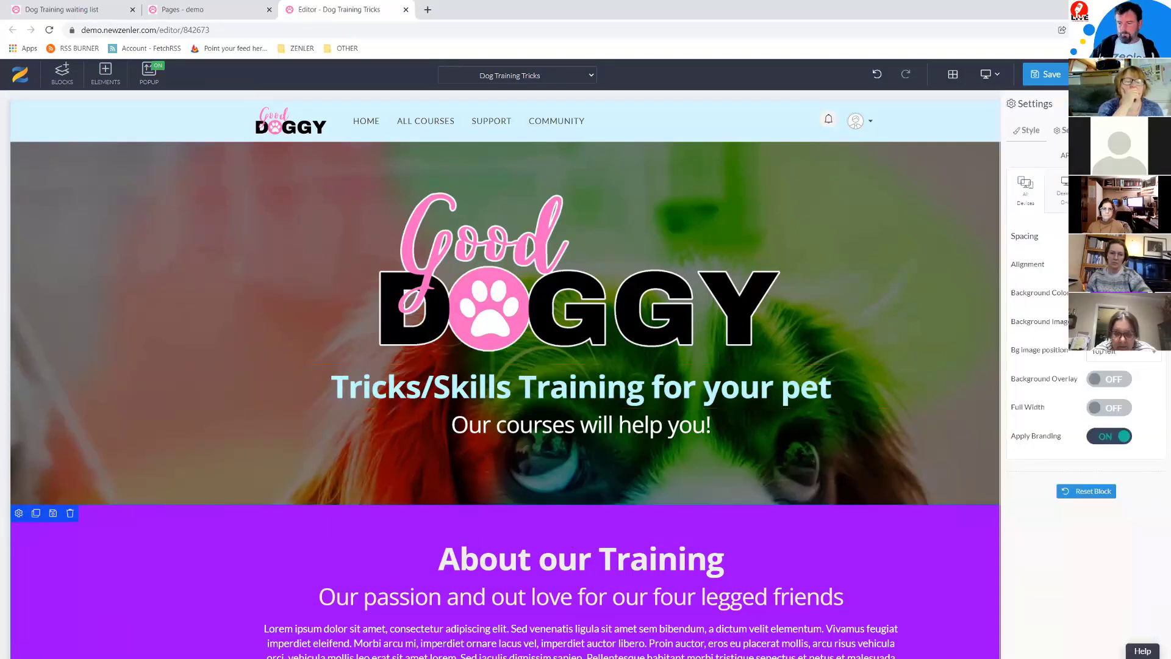
click(1121, 293)
click(1157, 366)
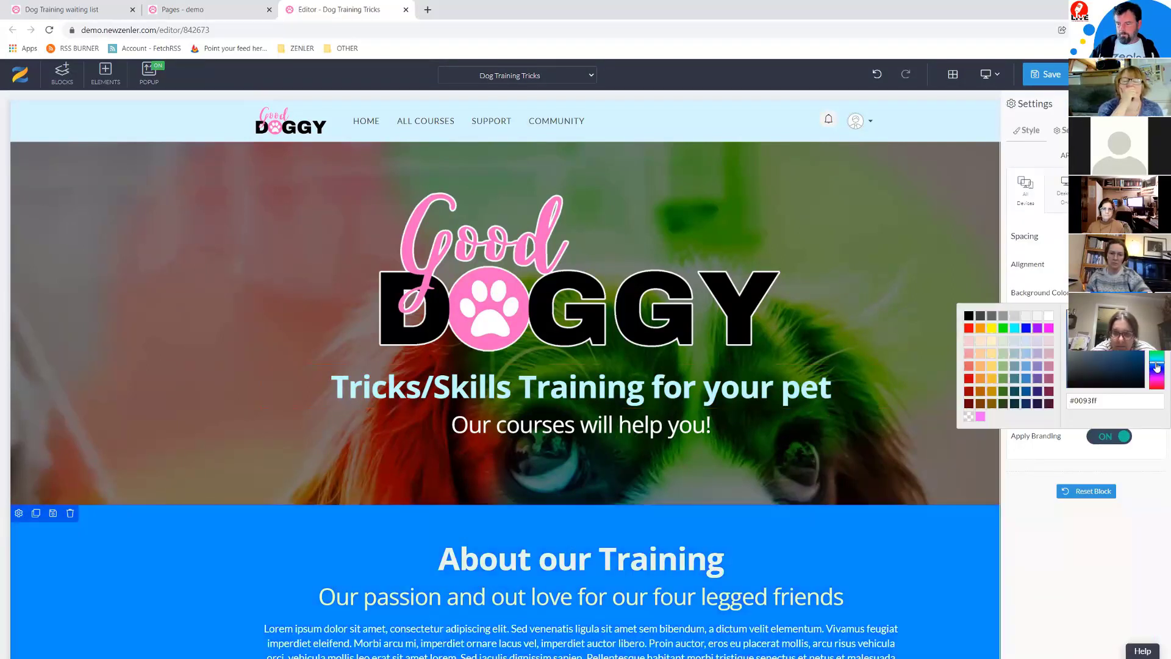
drag(1157, 366, 1157, 364)
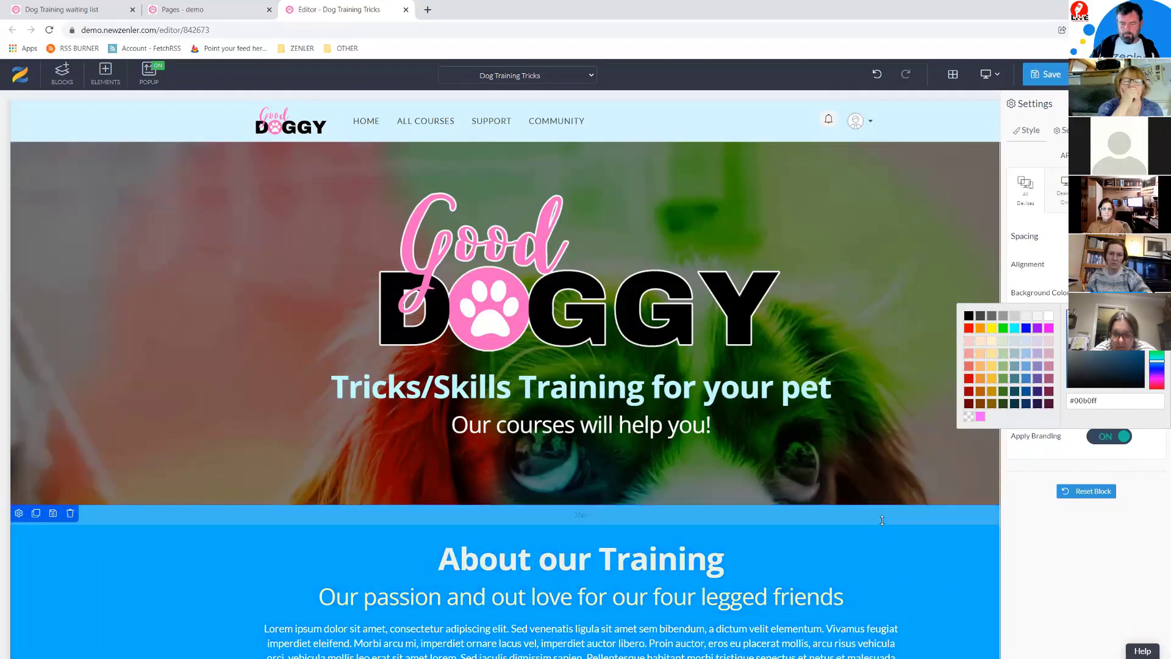
scroll(886, 527, down, 9)
click(90, 391)
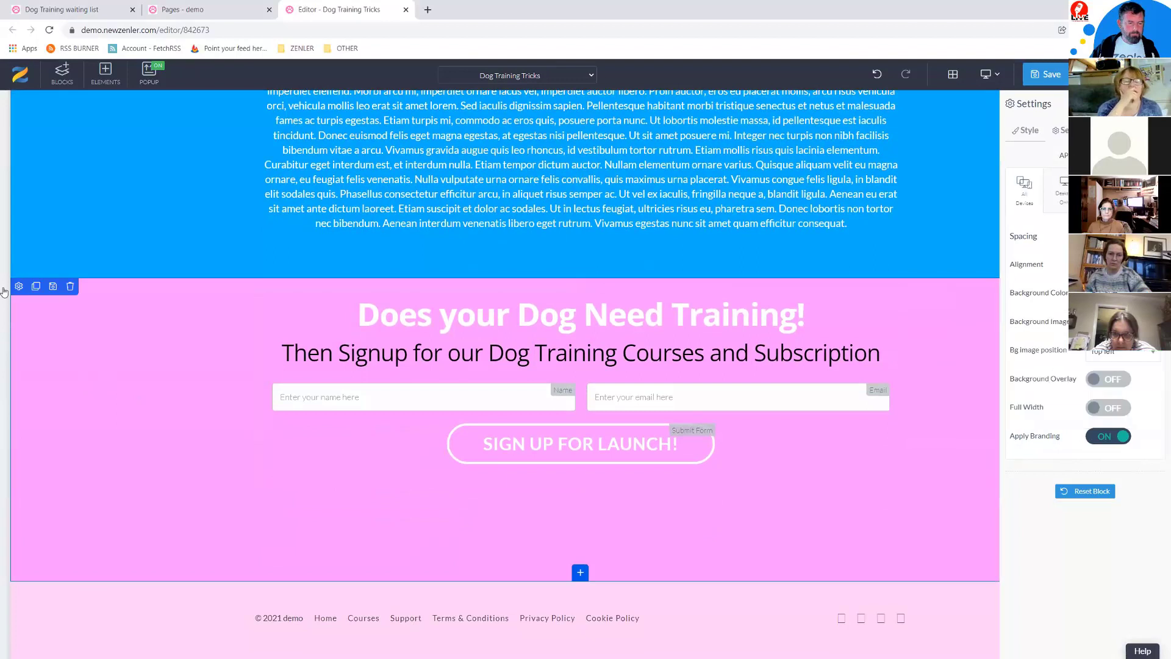
Step: Give the signup block a blue background
click(19, 286)
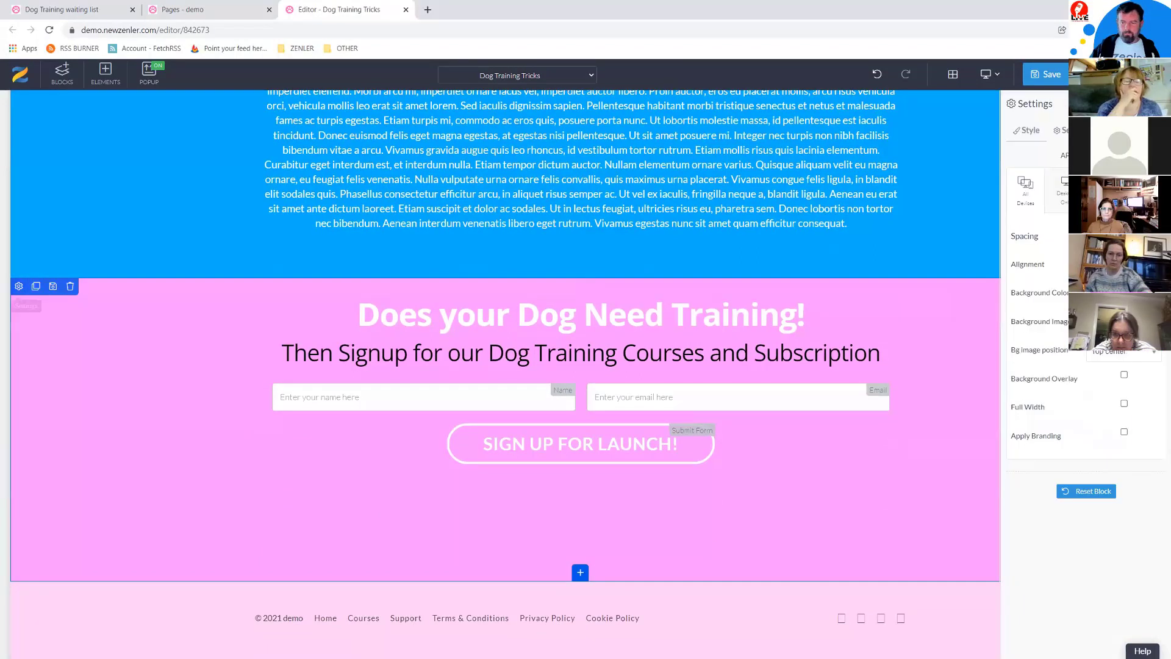
click(1108, 293)
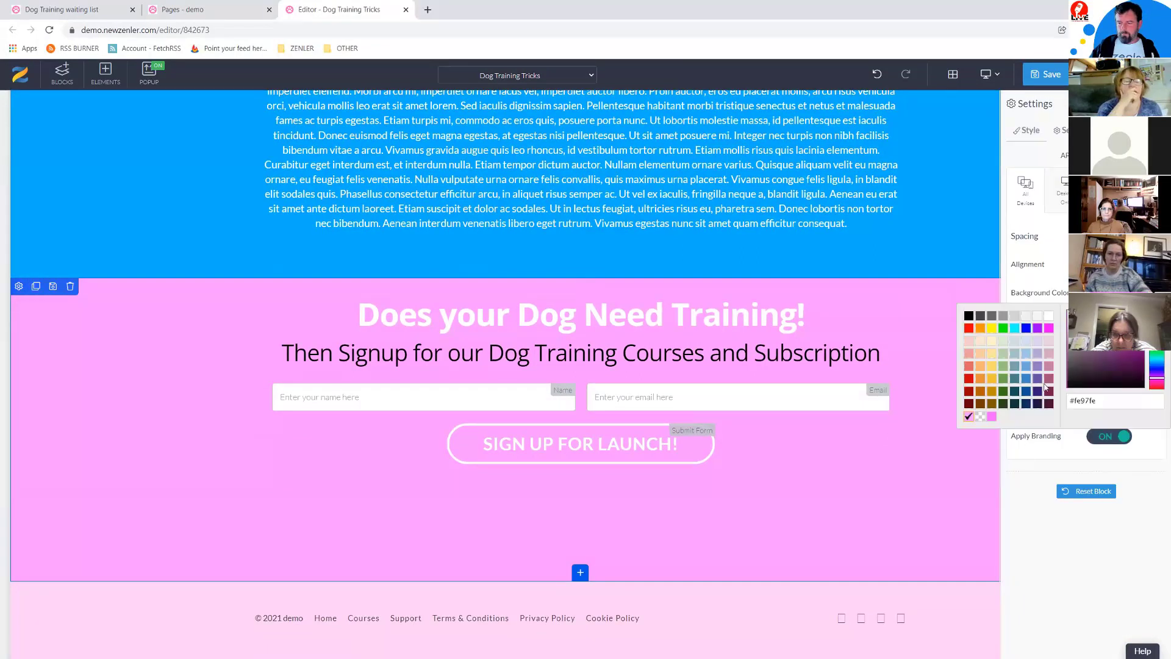
click(1026, 380)
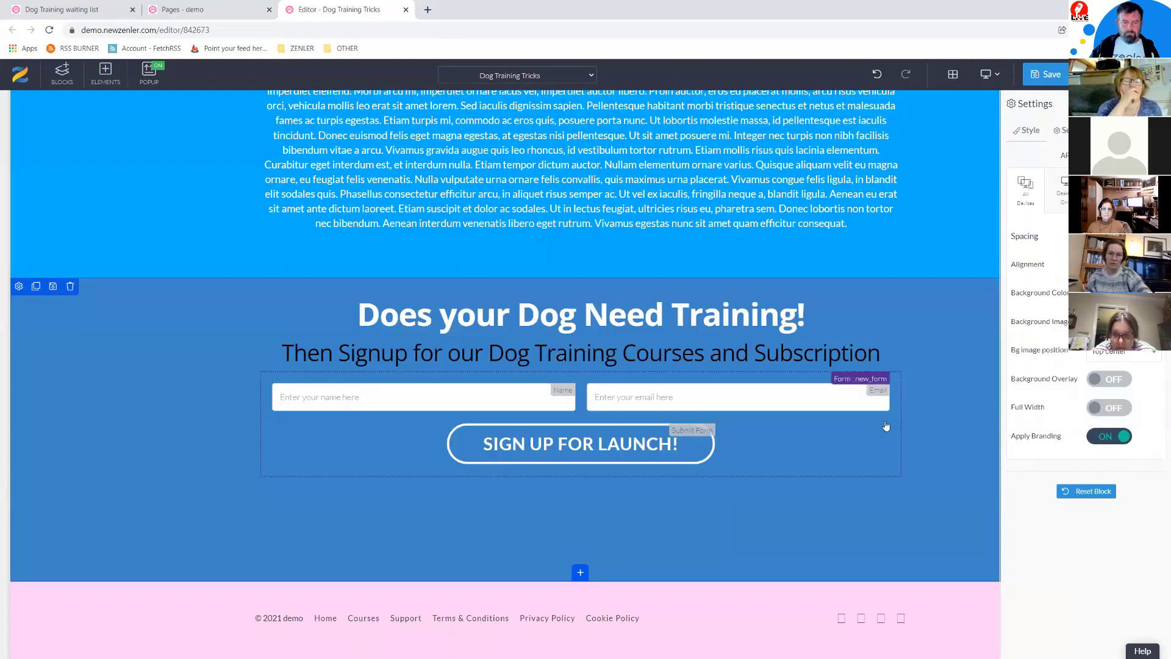
scroll(866, 405, up, 9)
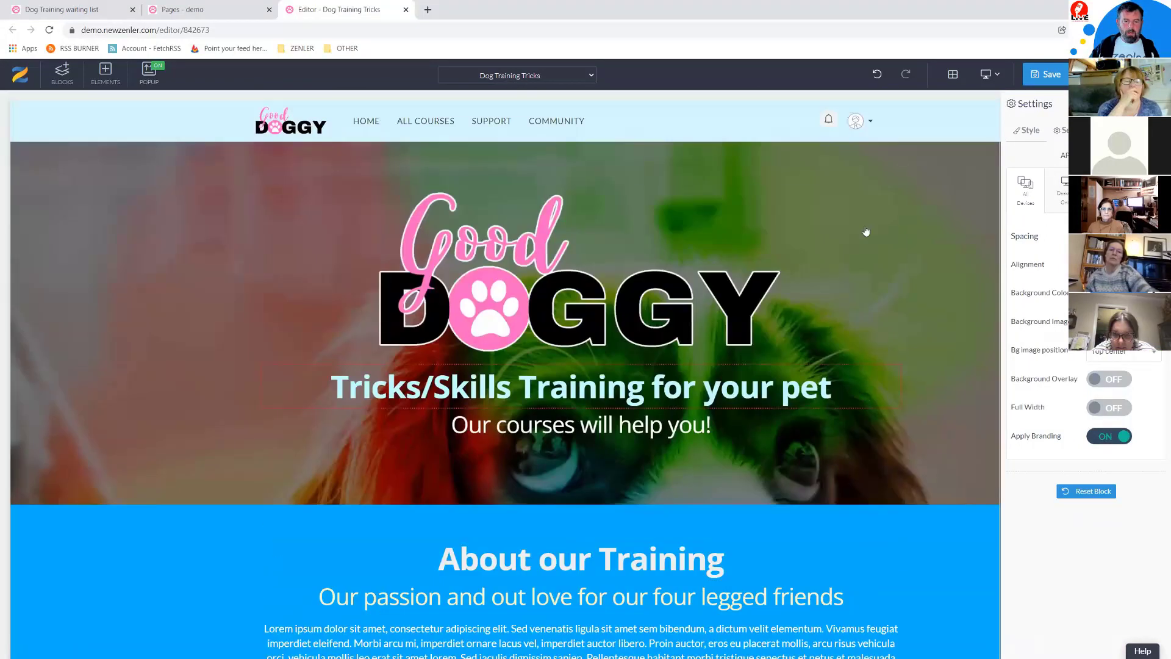
Step: Set the hero heading to a deeper cyan (#74f0f0) and save the page
click(319, 377)
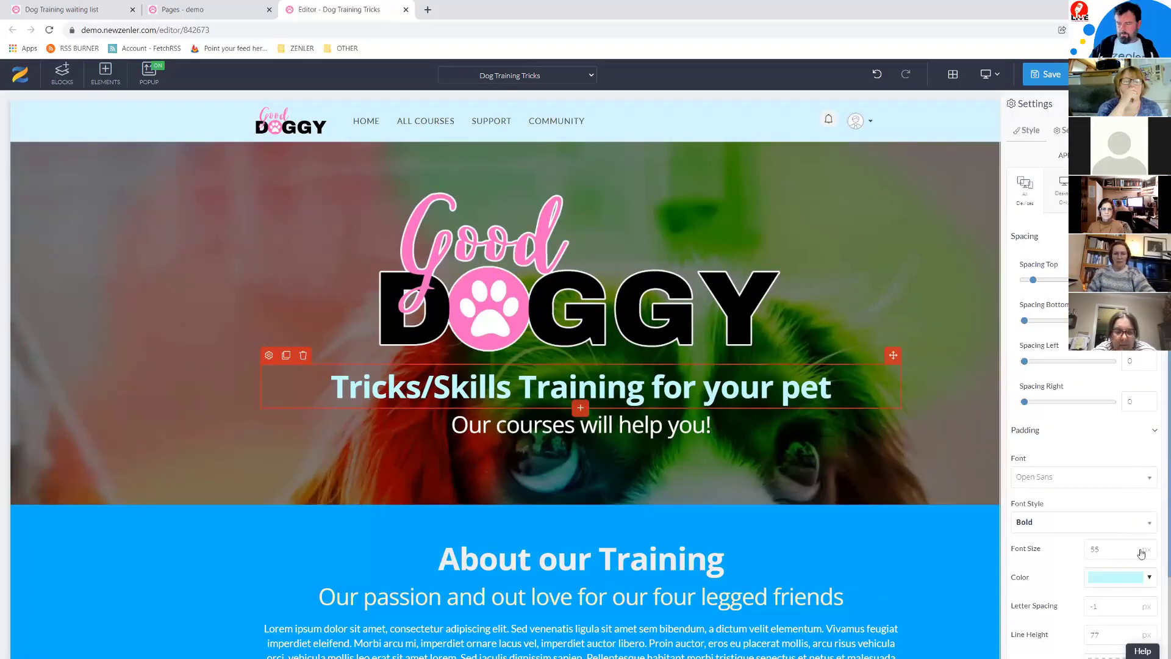
click(1150, 579)
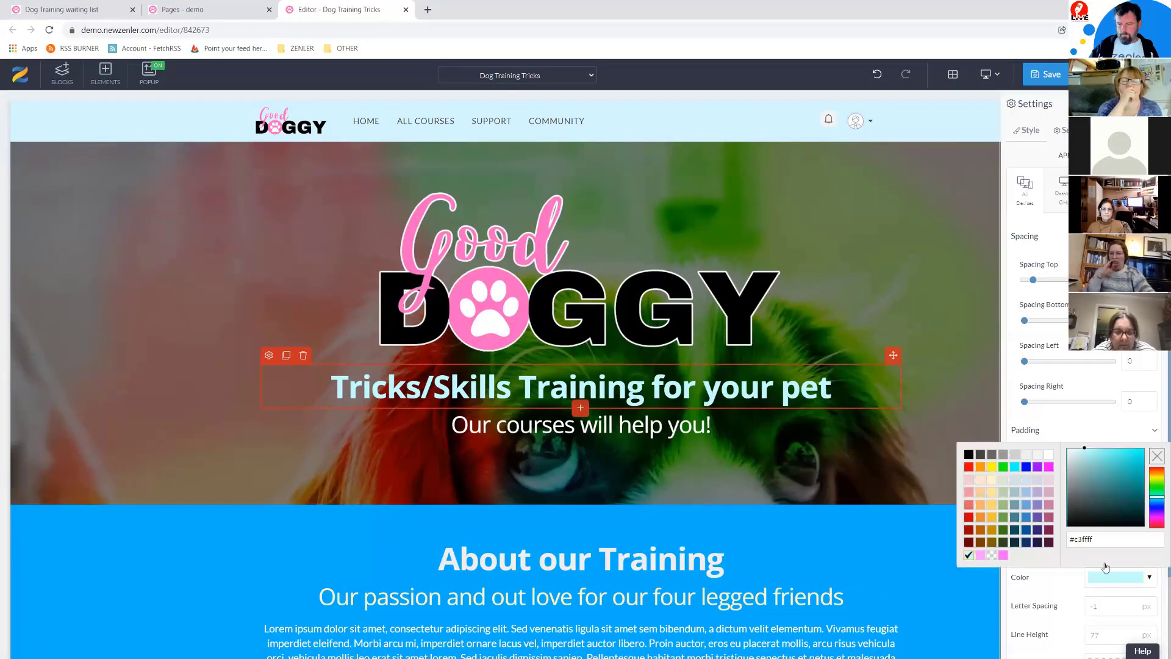
click(1106, 453)
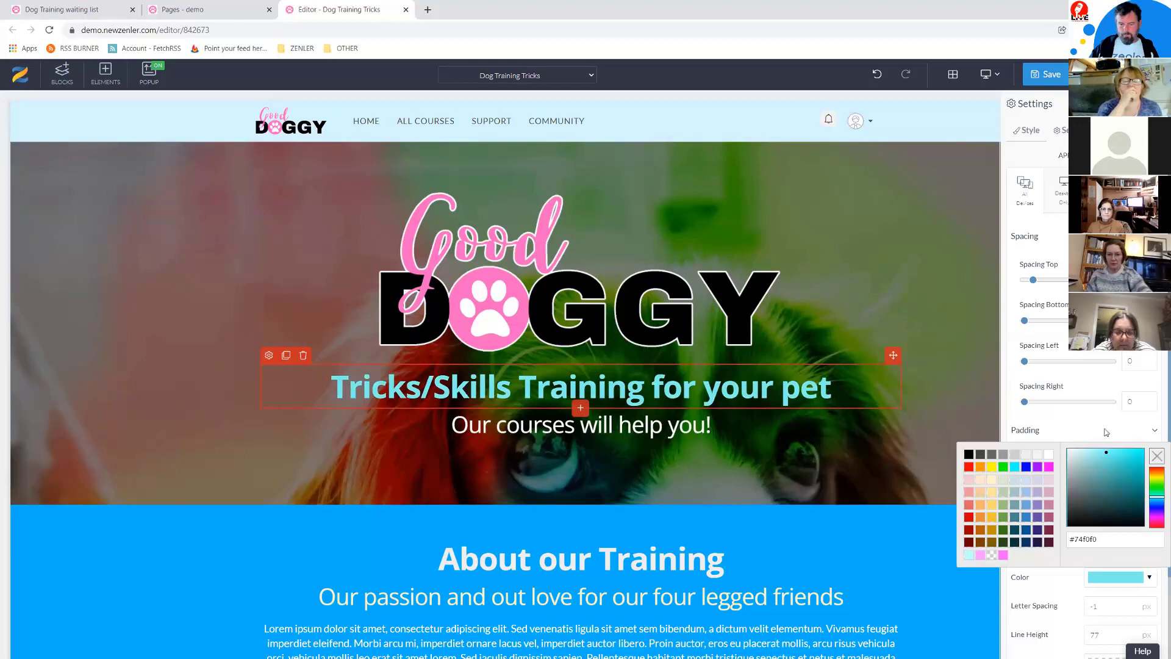
click(845, 262)
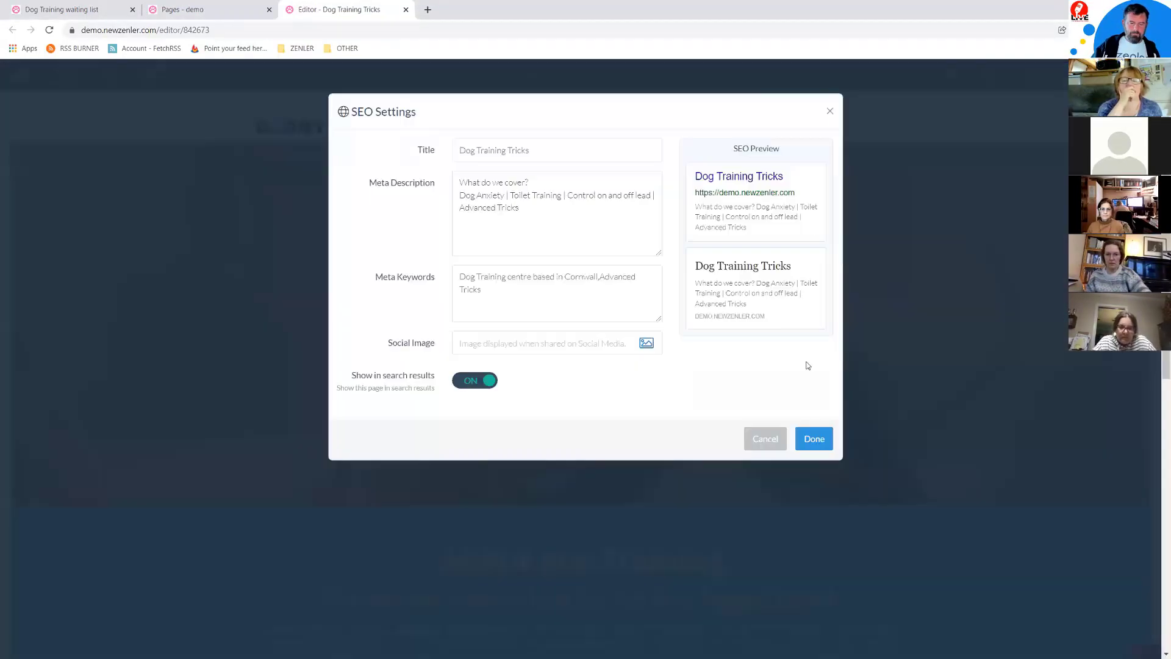
Step: Accept the SEO settings and close the Dog Training Tricks editor tab
click(814, 439)
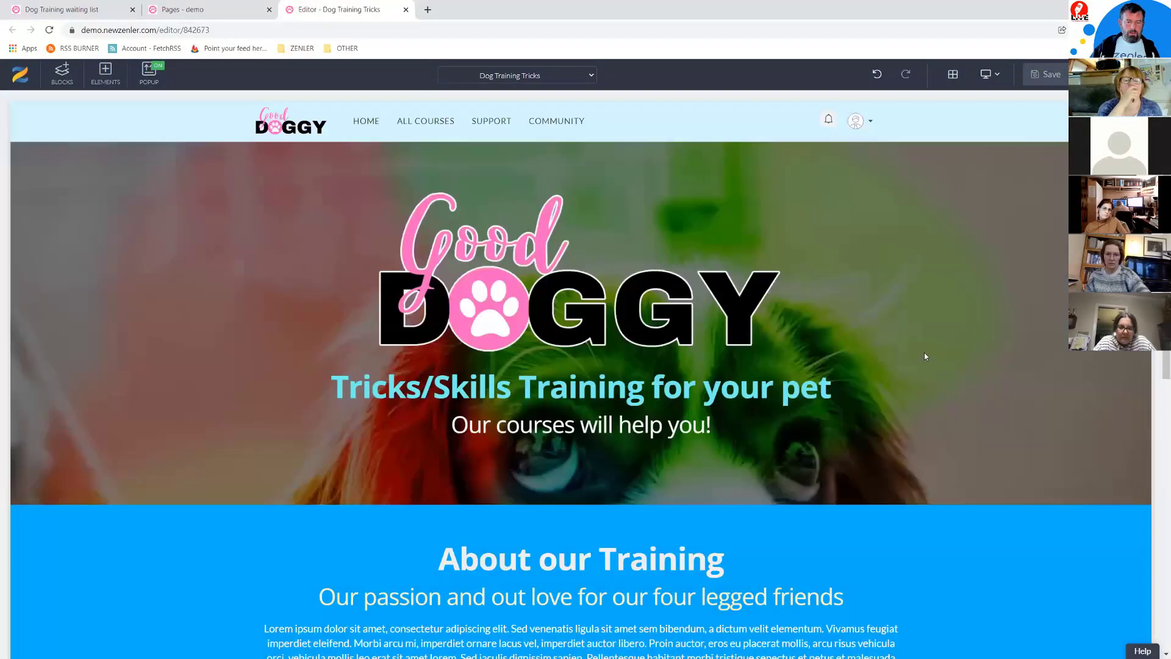
middle_click(307, 4)
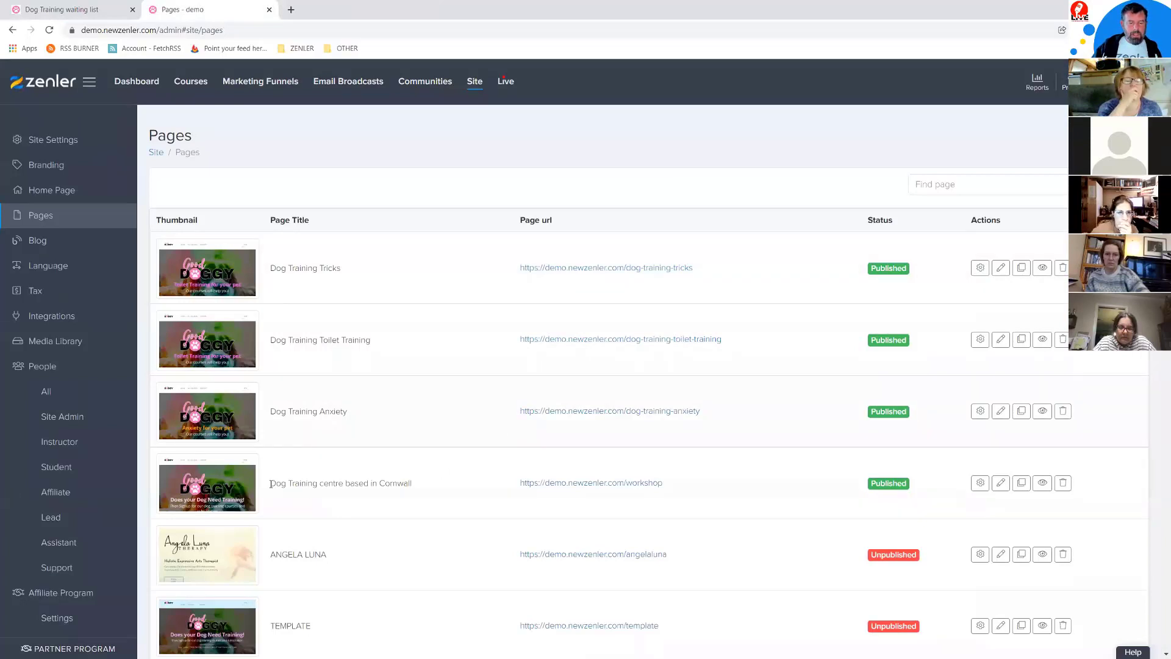
drag(271, 484, 423, 490)
click(441, 487)
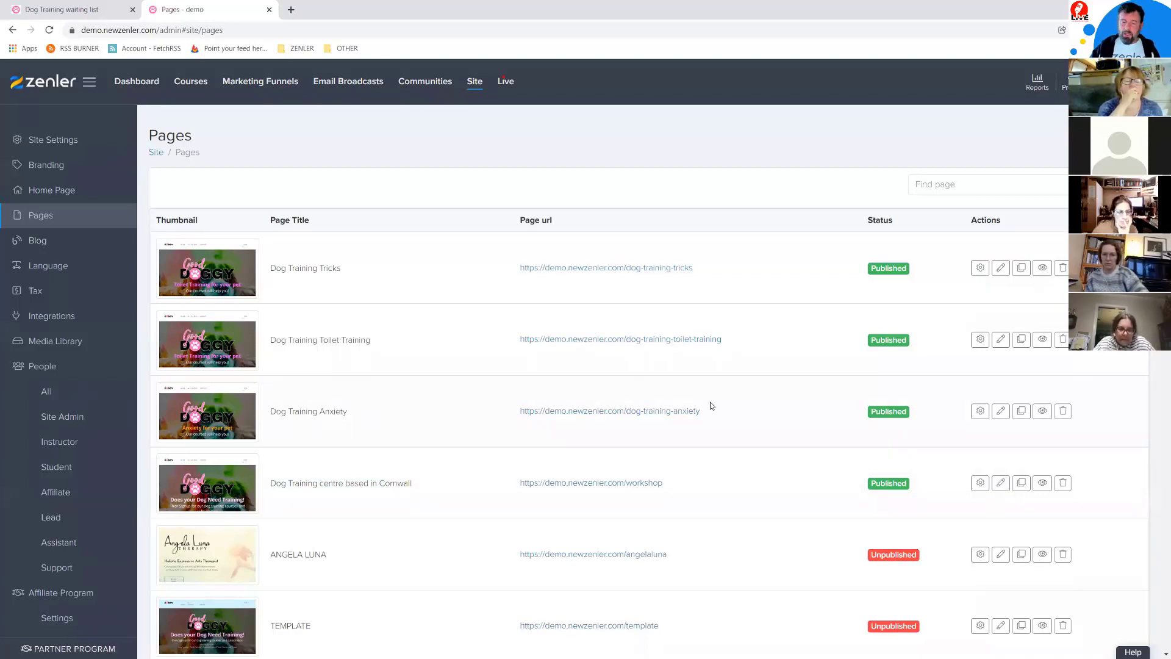
drag(736, 340, 626, 337)
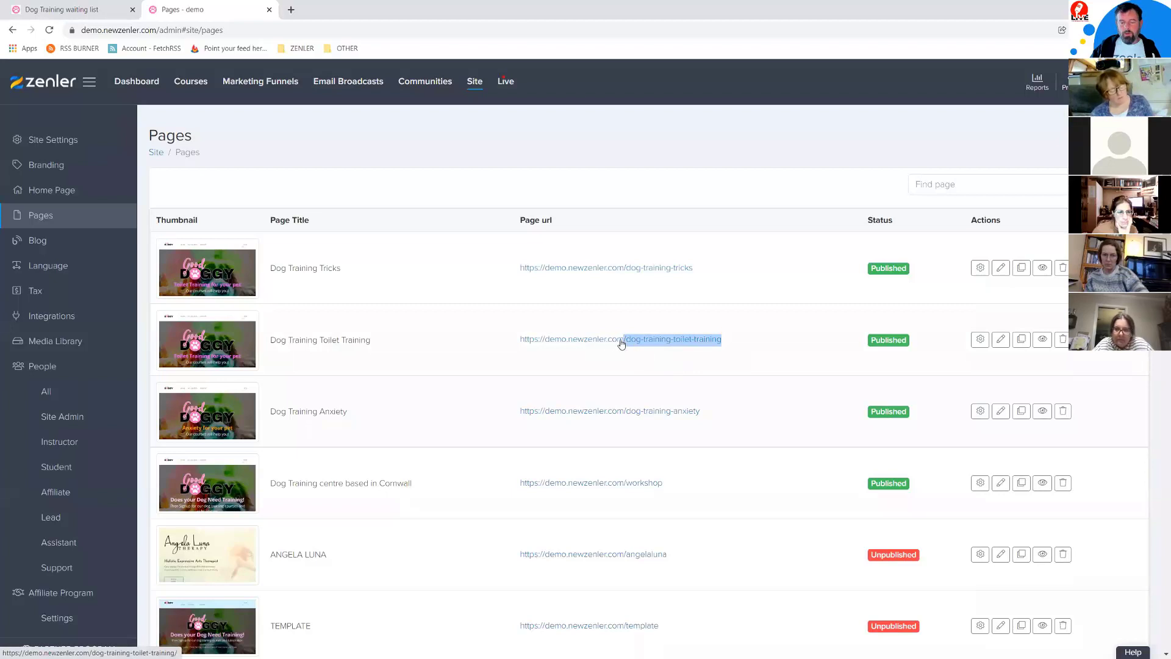
Step: Edit the Cornwall workshop page and return to its Editor tab once loaded
click(1001, 483)
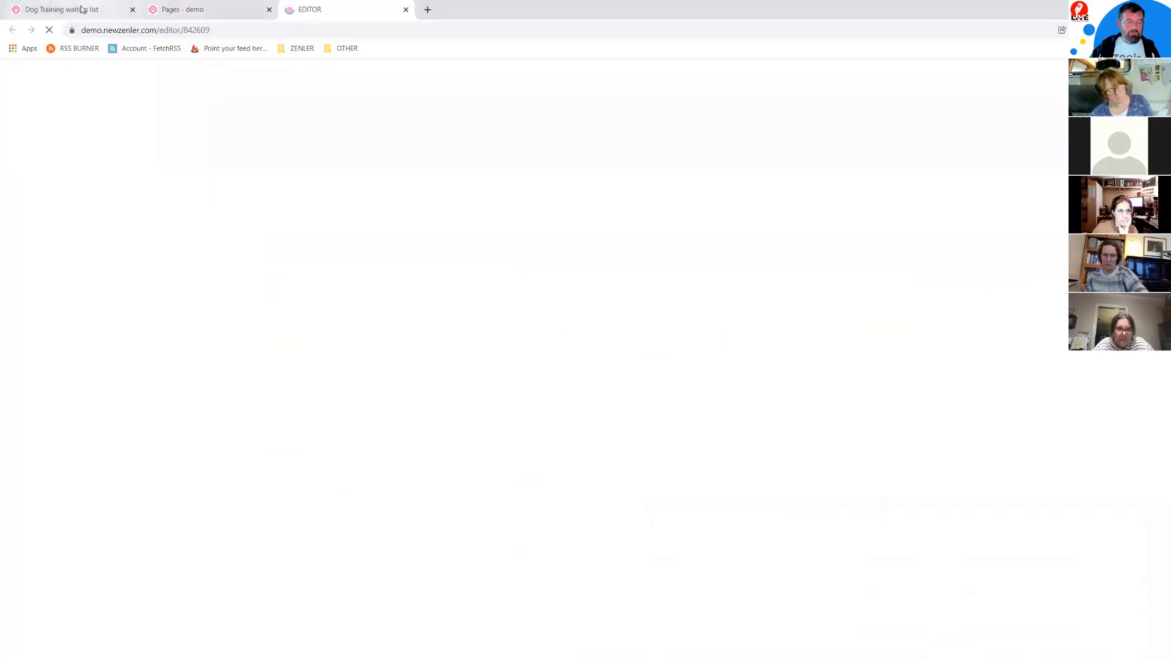
click(82, 8)
click(200, 8)
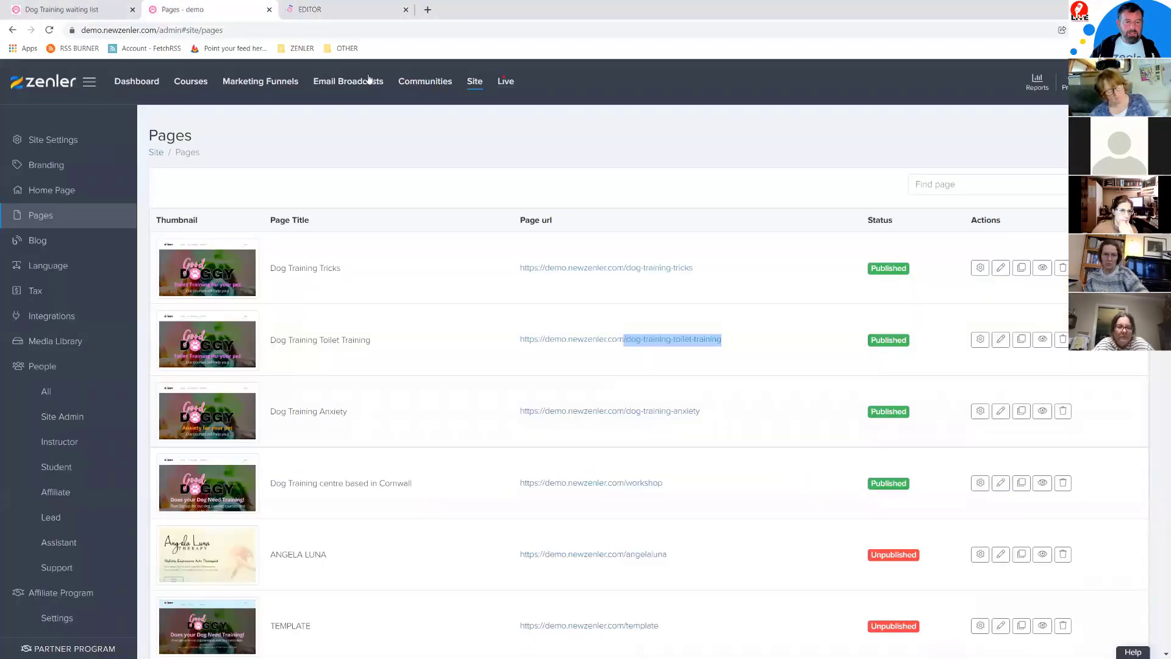
click(365, 13)
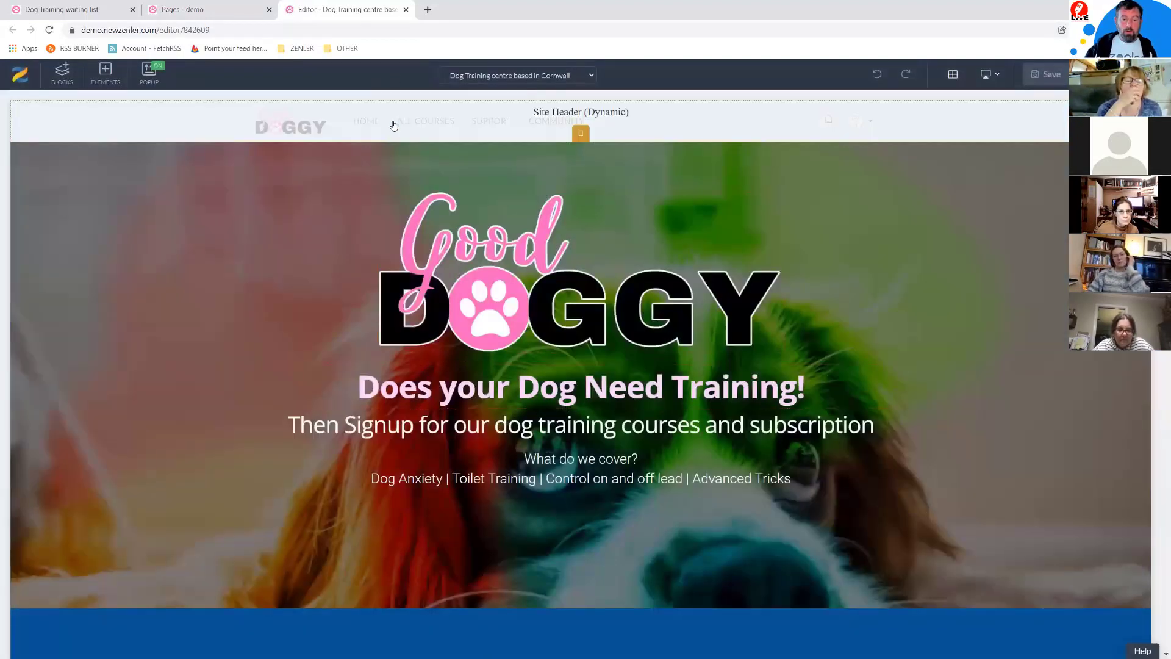
Step: Check the link settings of the pink Toilet Training 'Find out more' button, then save the Cornwall page
scroll(744, 334, down, 5)
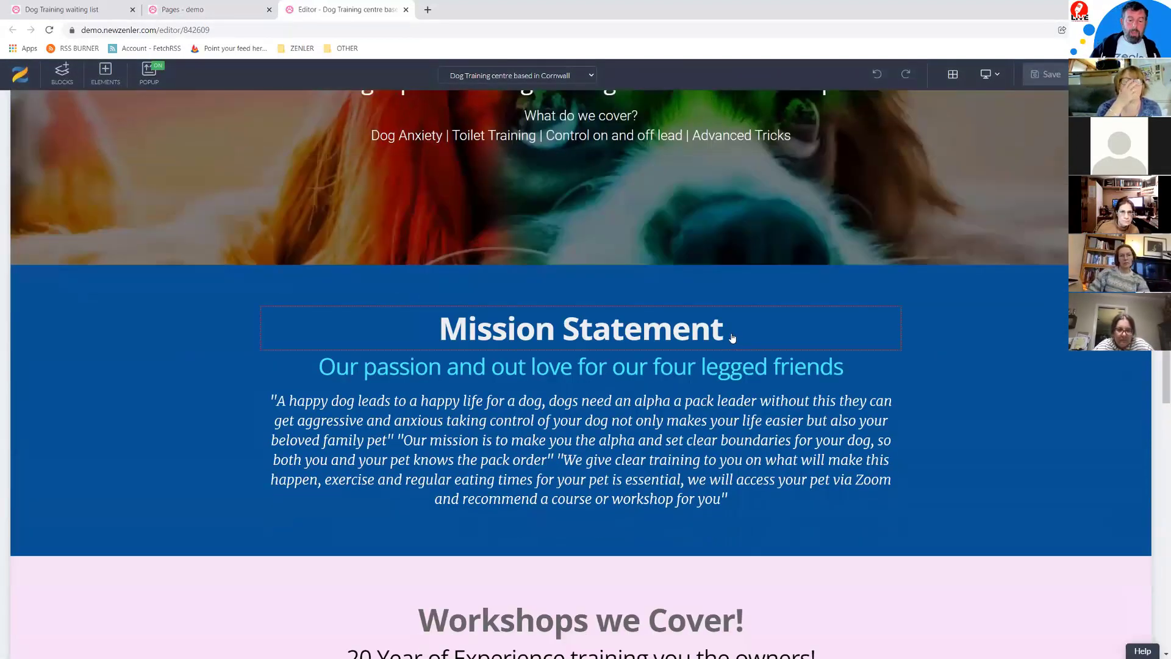
scroll(736, 328, down, 10)
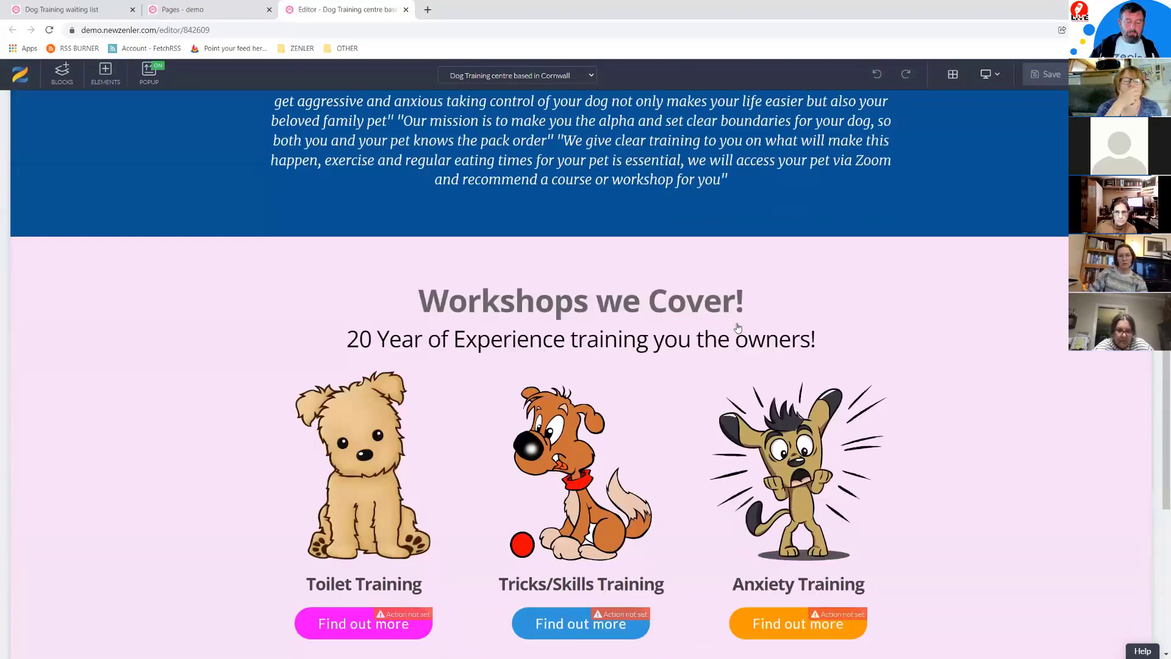
scroll(738, 323, up, 2)
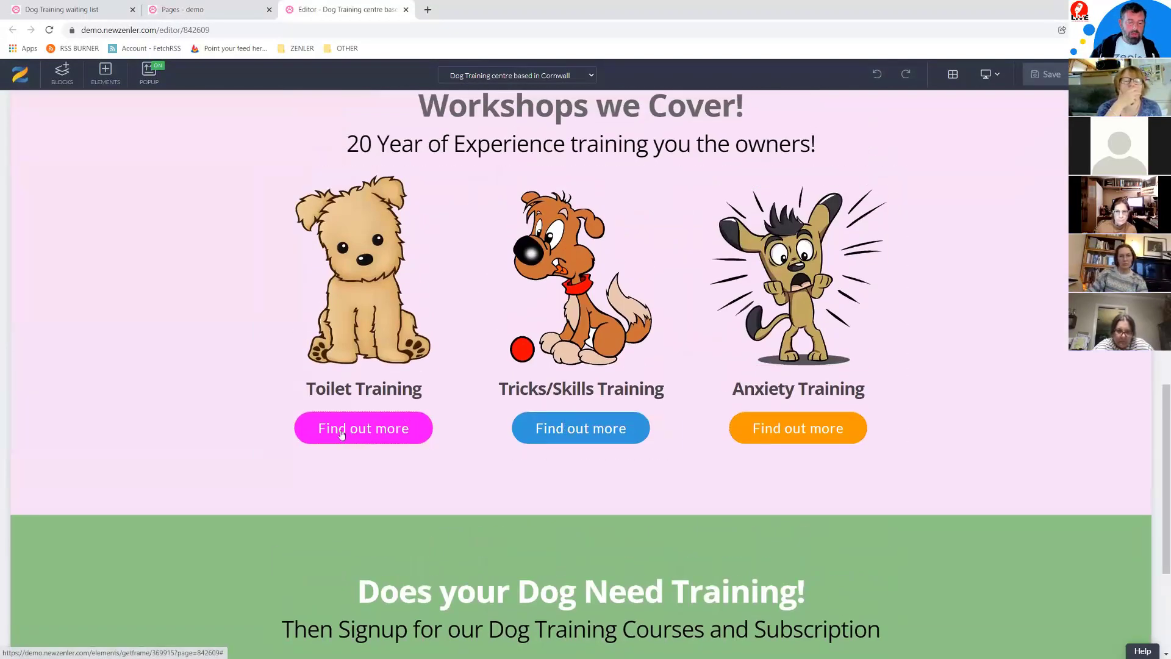
click(317, 436)
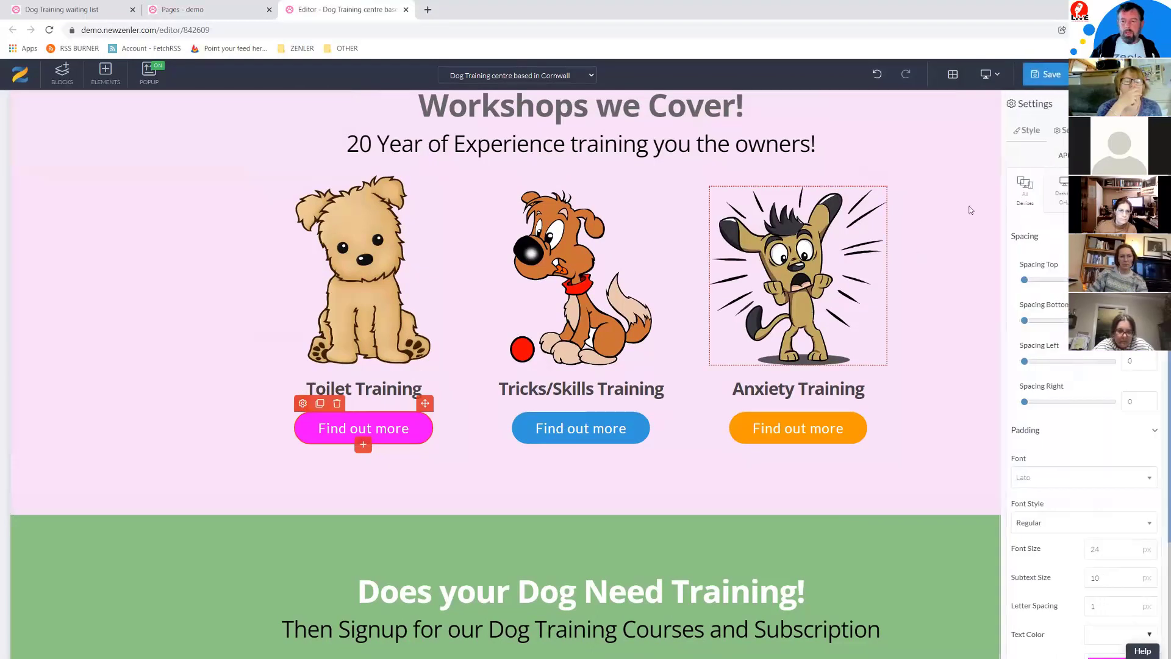
click(1060, 132)
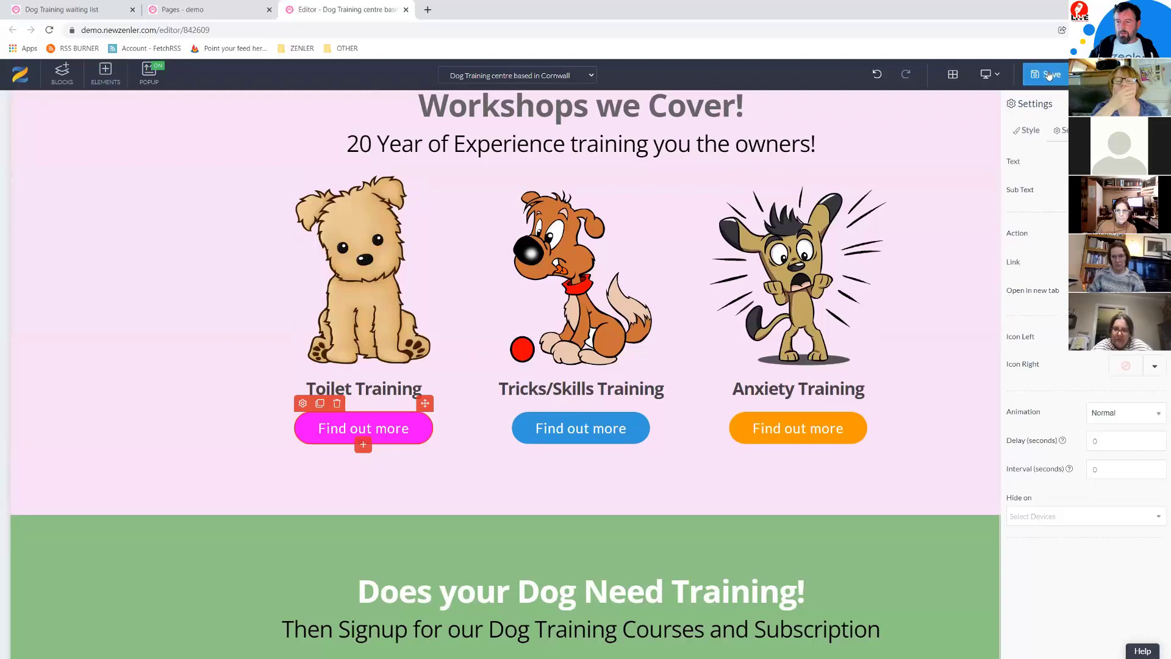
key(ctrl+s)
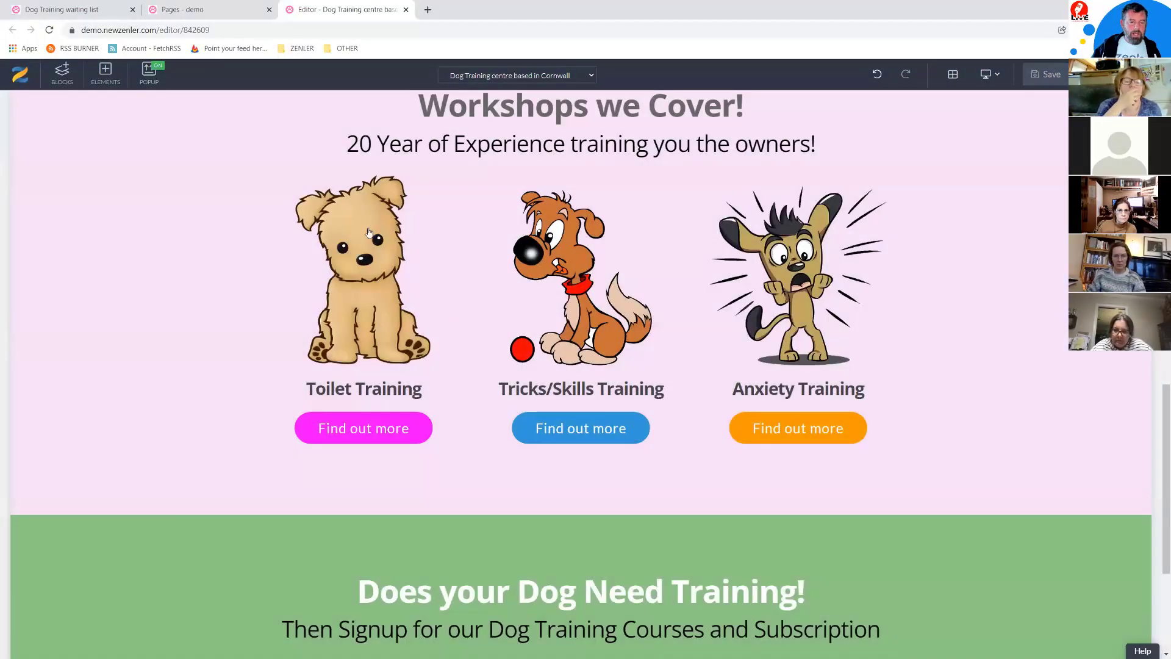
click(560, 432)
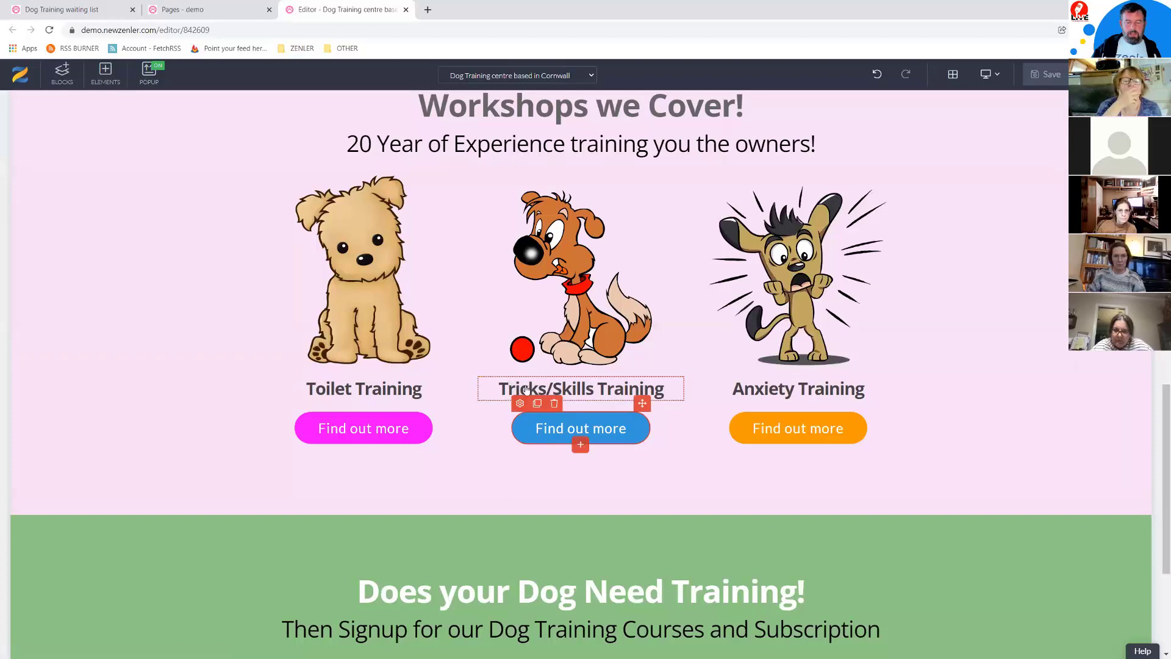
click(519, 404)
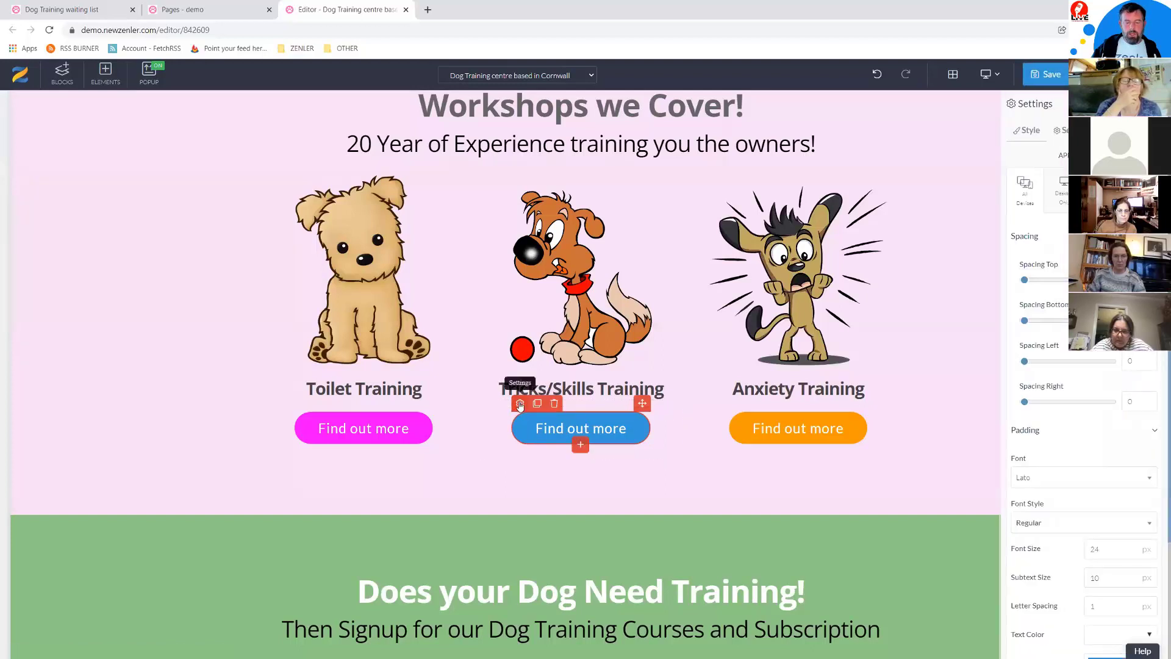
click(1065, 132)
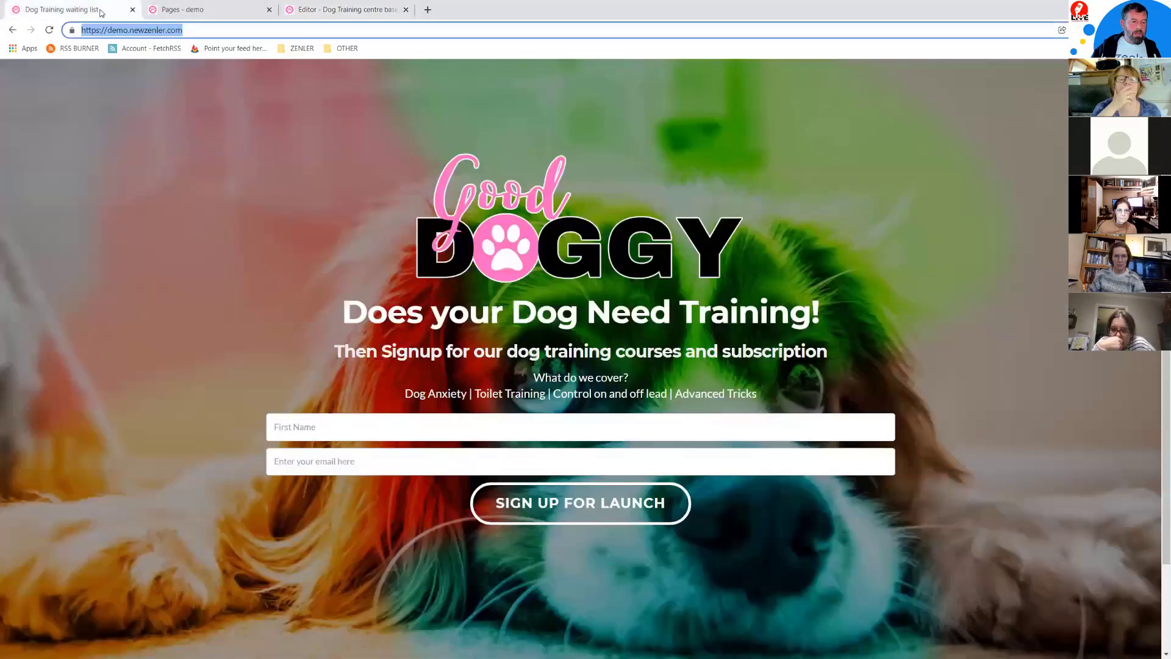
click(61, 9)
click(182, 9)
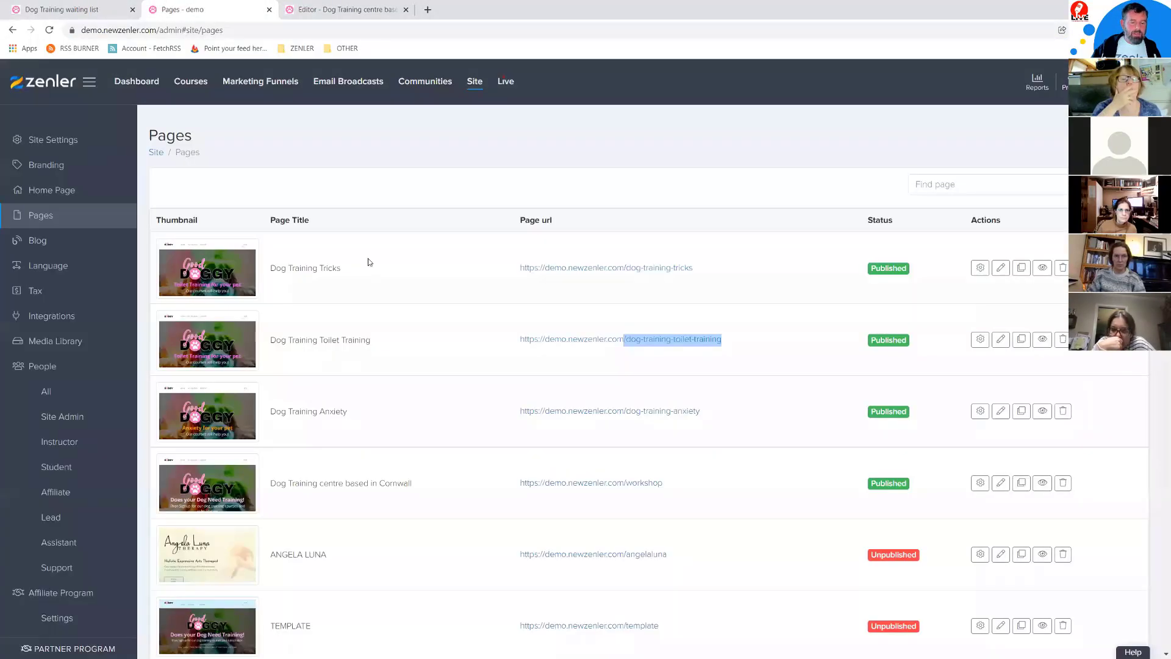
click(436, 355)
drag(705, 268, 634, 266)
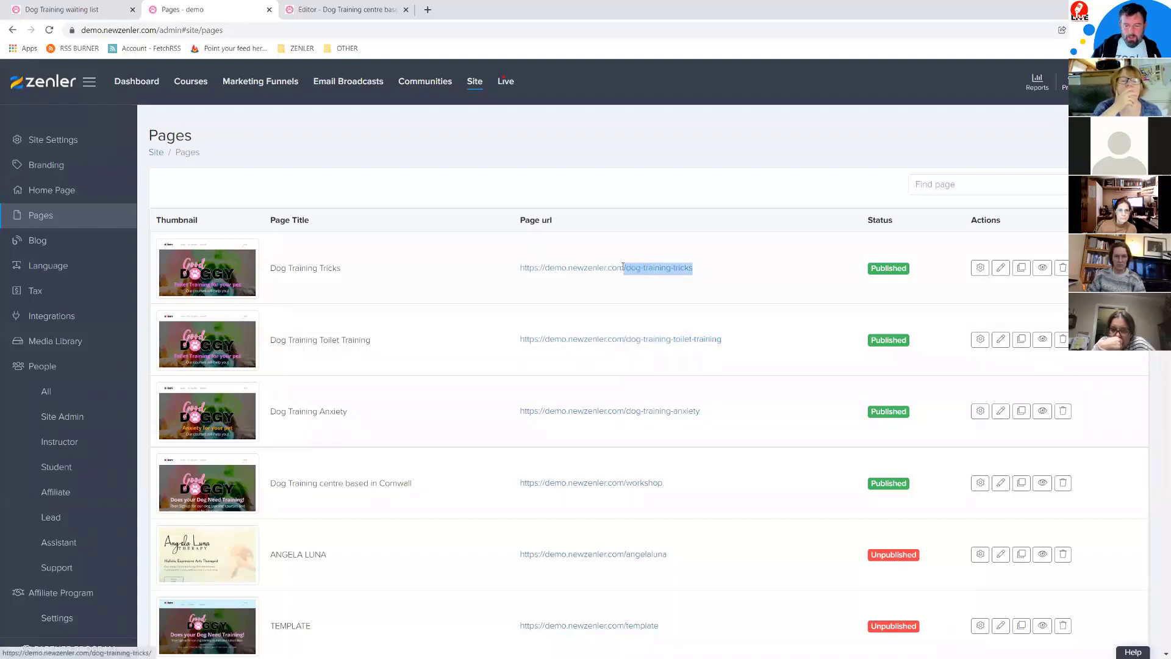
click(318, 4)
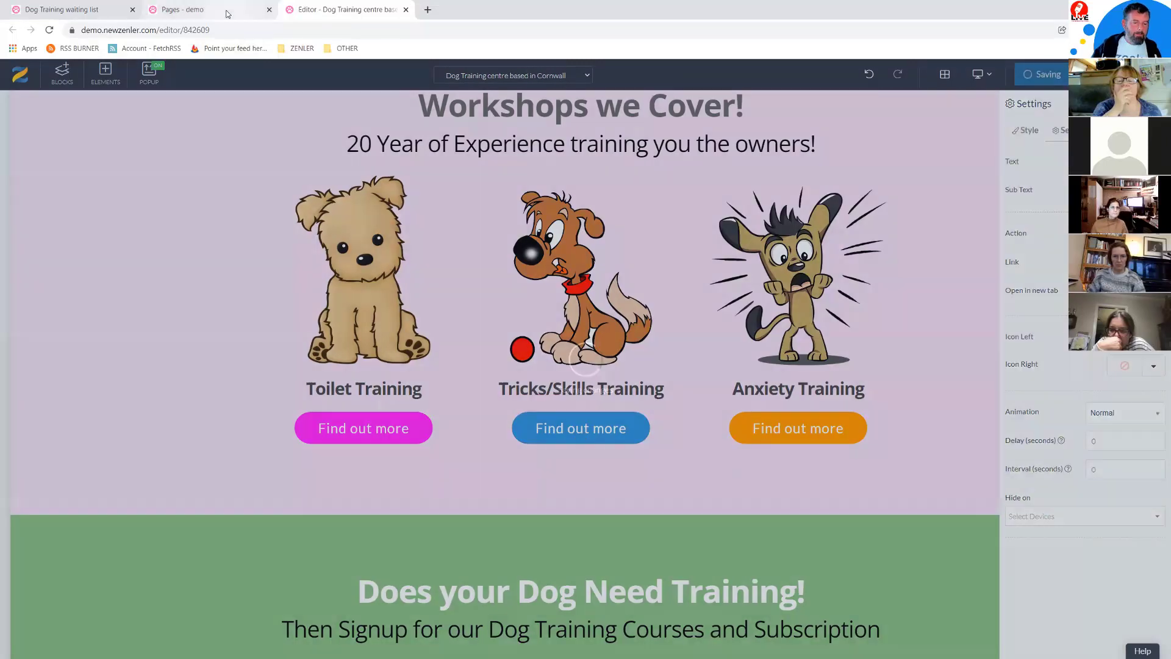
click(226, 9)
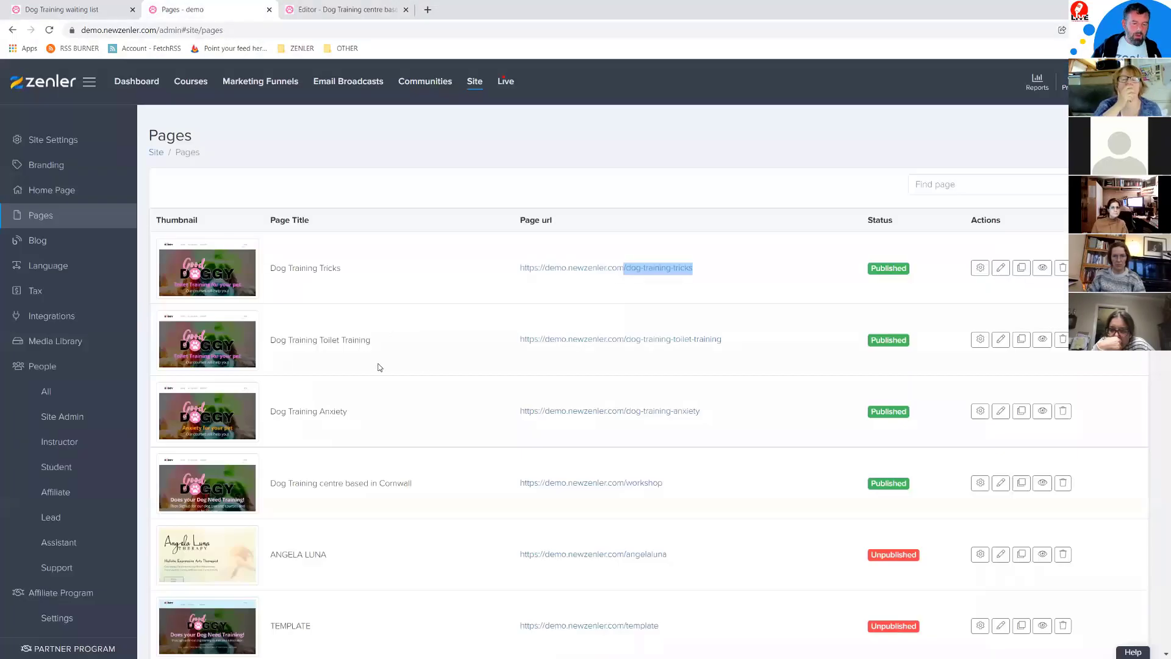
drag(732, 412, 626, 410)
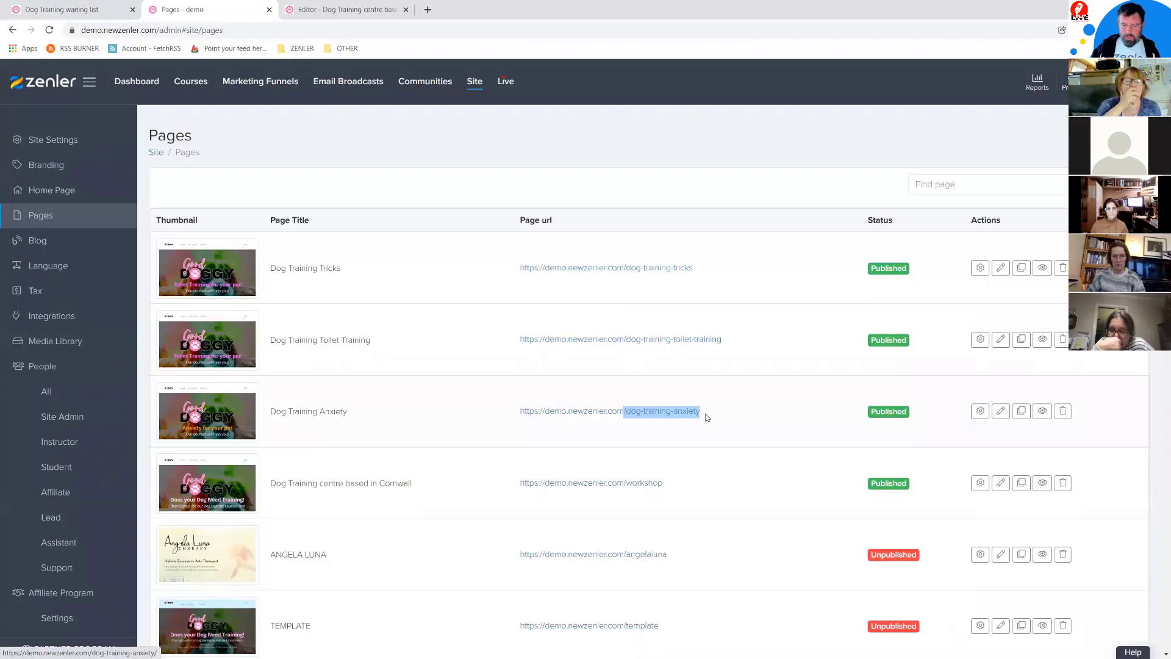
click(373, 9)
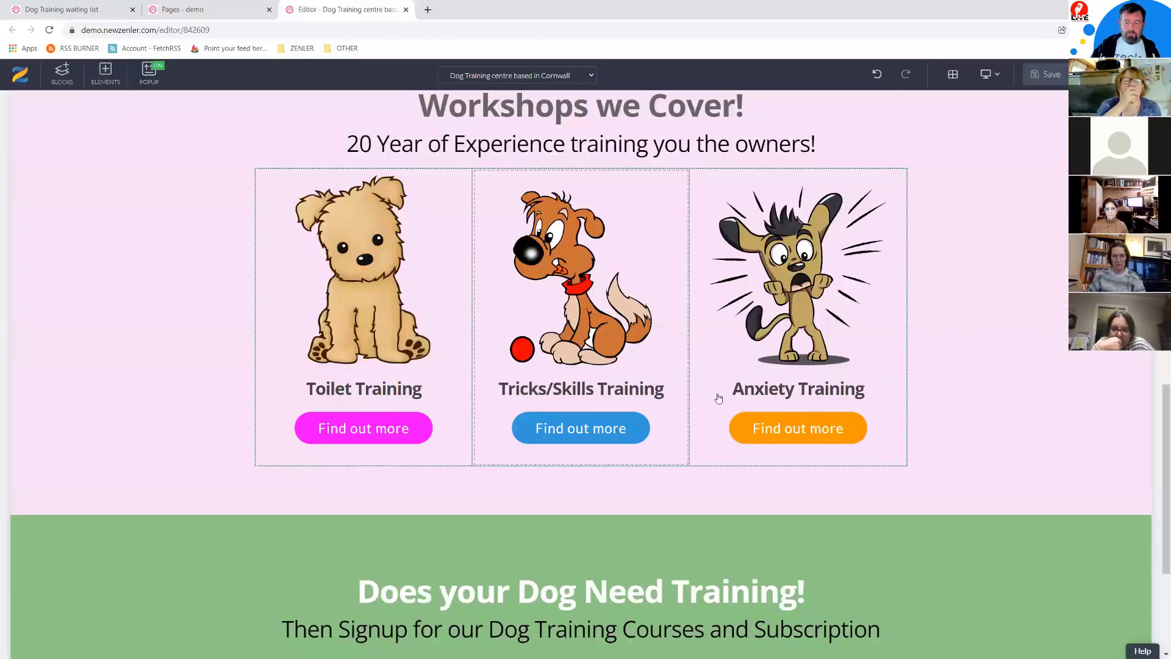
Step: Review the orange Anxiety Training button's link, save the workshop page, and return to the Pages list
click(763, 426)
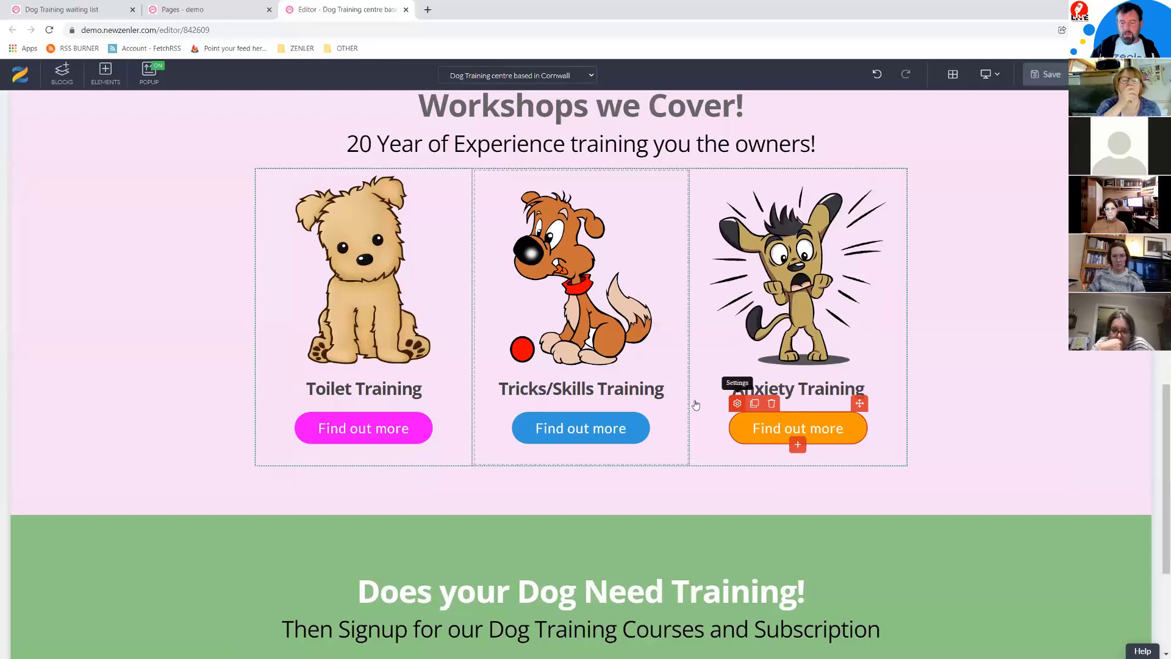
click(737, 403)
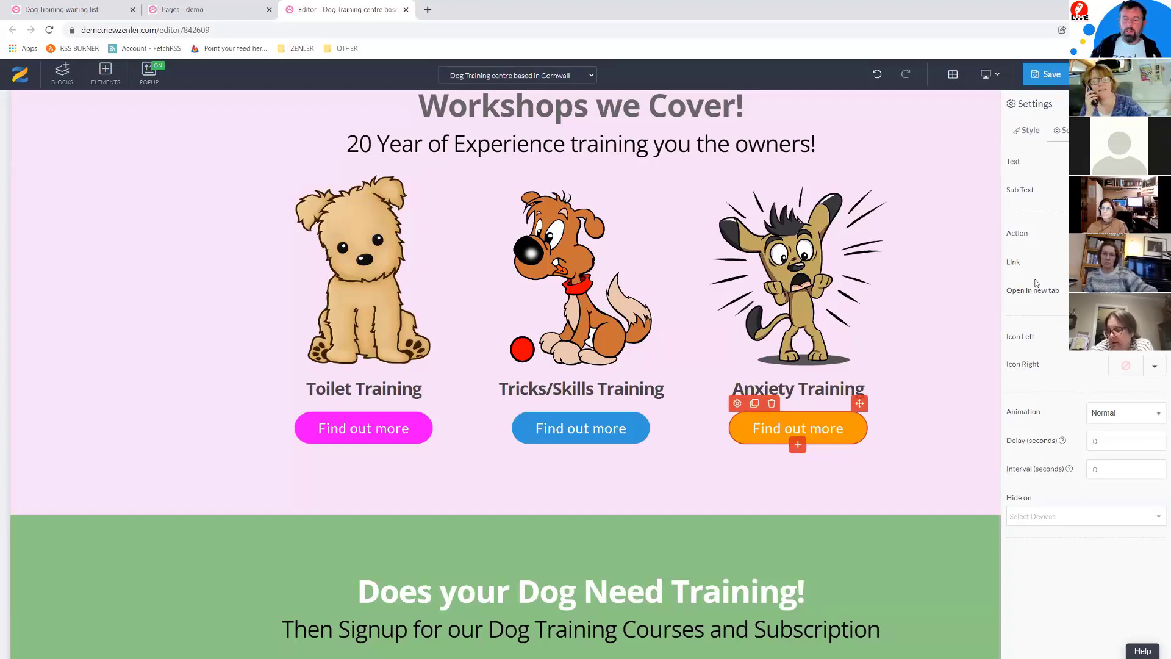
click(1057, 80)
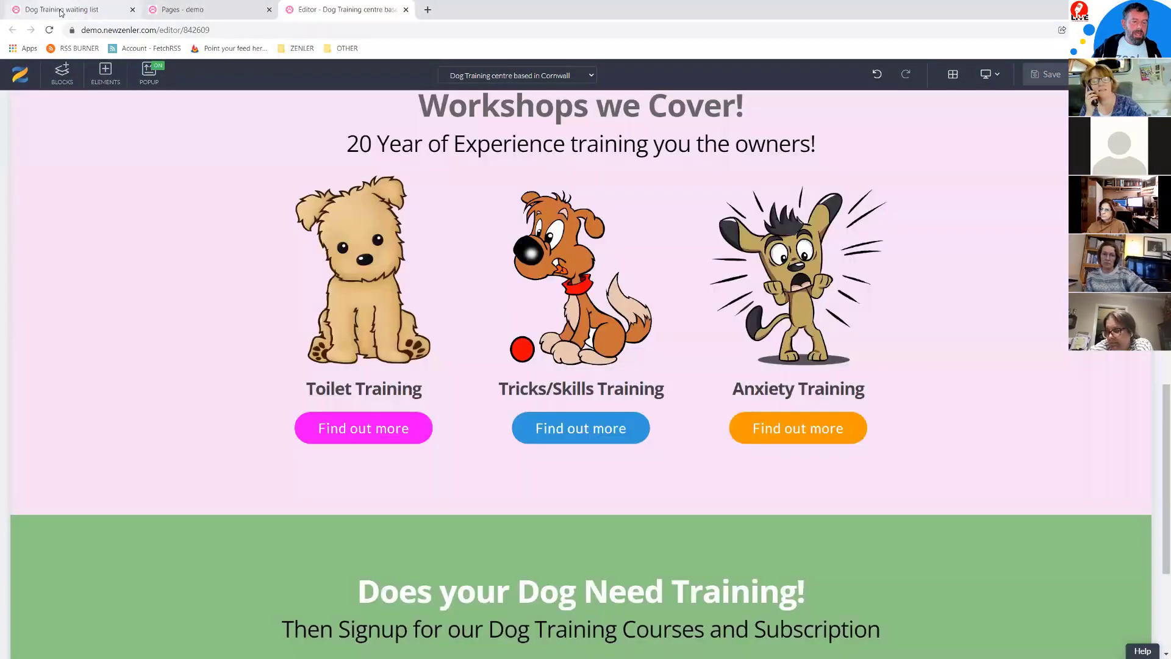
click(61, 10)
click(181, 11)
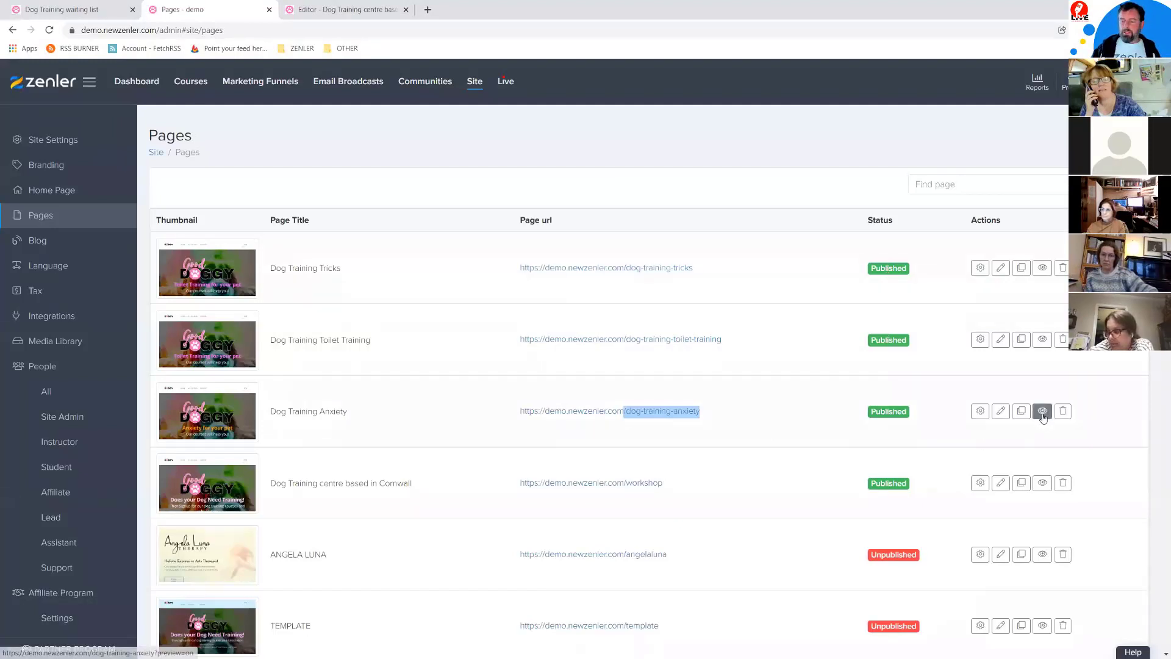
Step: Copy the anxiety page URL and load it in a new incognito window
drag(709, 418, 426, 410)
key(ctrl+c)
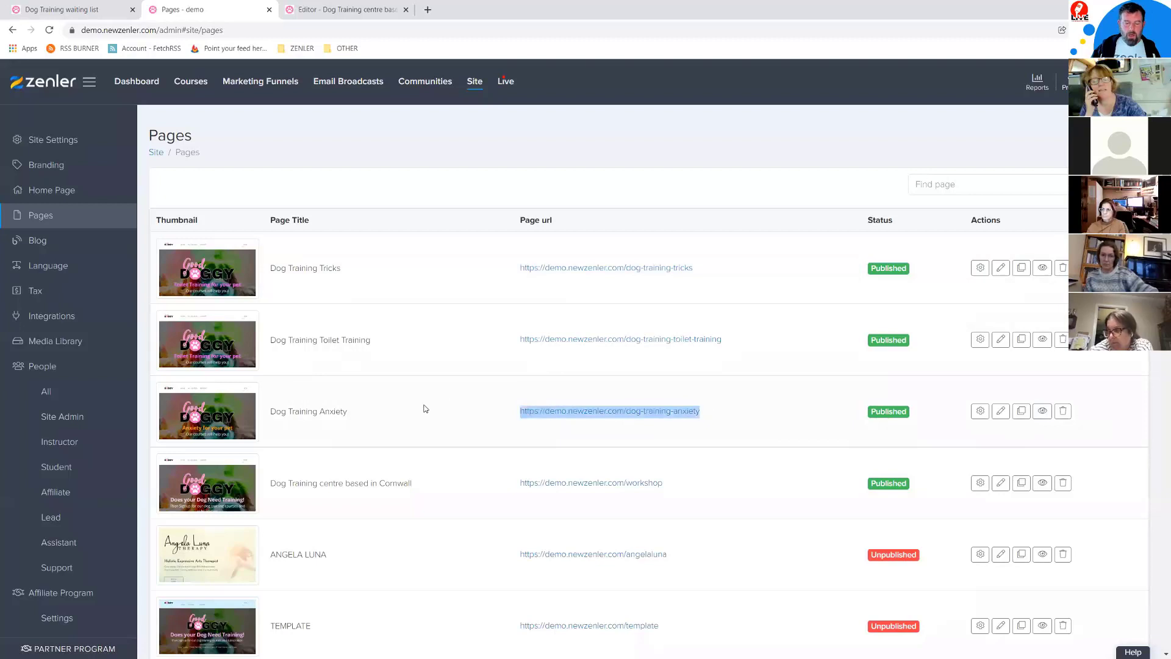
click(1162, 30)
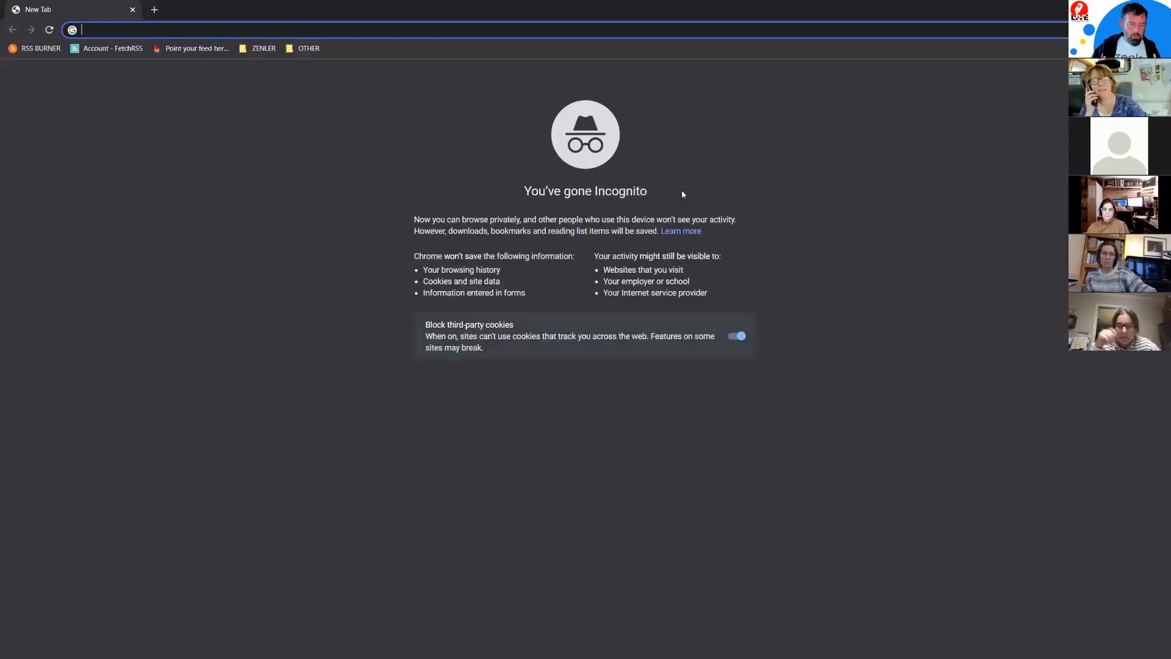
key(ctrl+v)
key(Return)
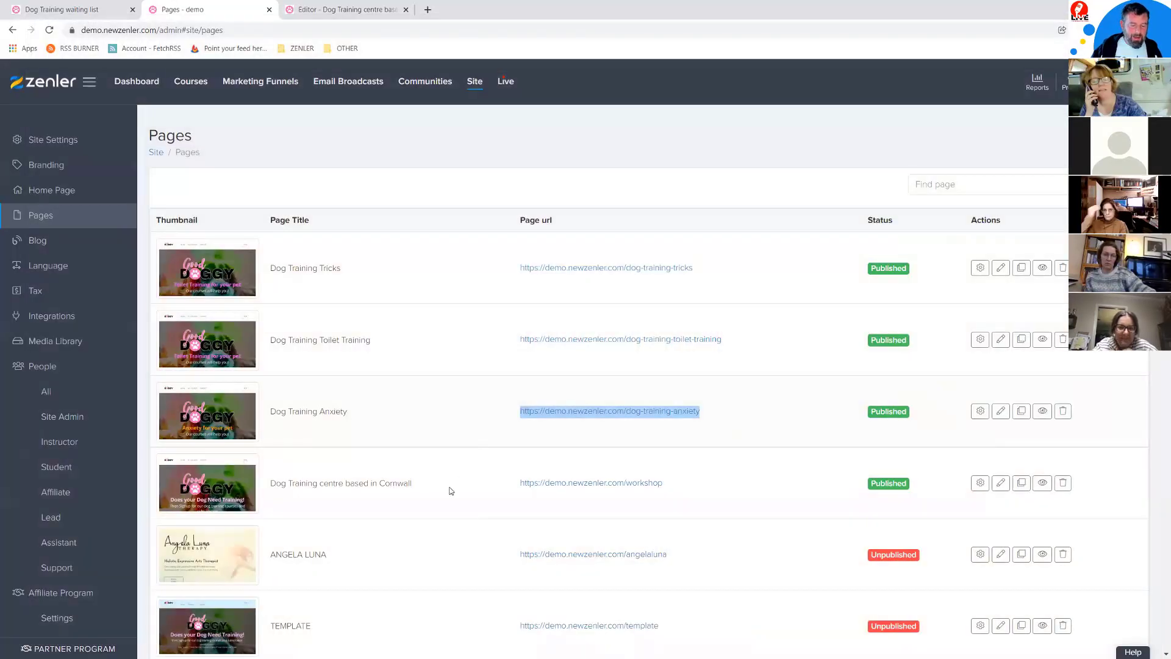
Step: Copy the Cornwall workshop page URL and load it in another incognito window
click(452, 491)
drag(721, 486, 485, 491)
key(ctrl+c)
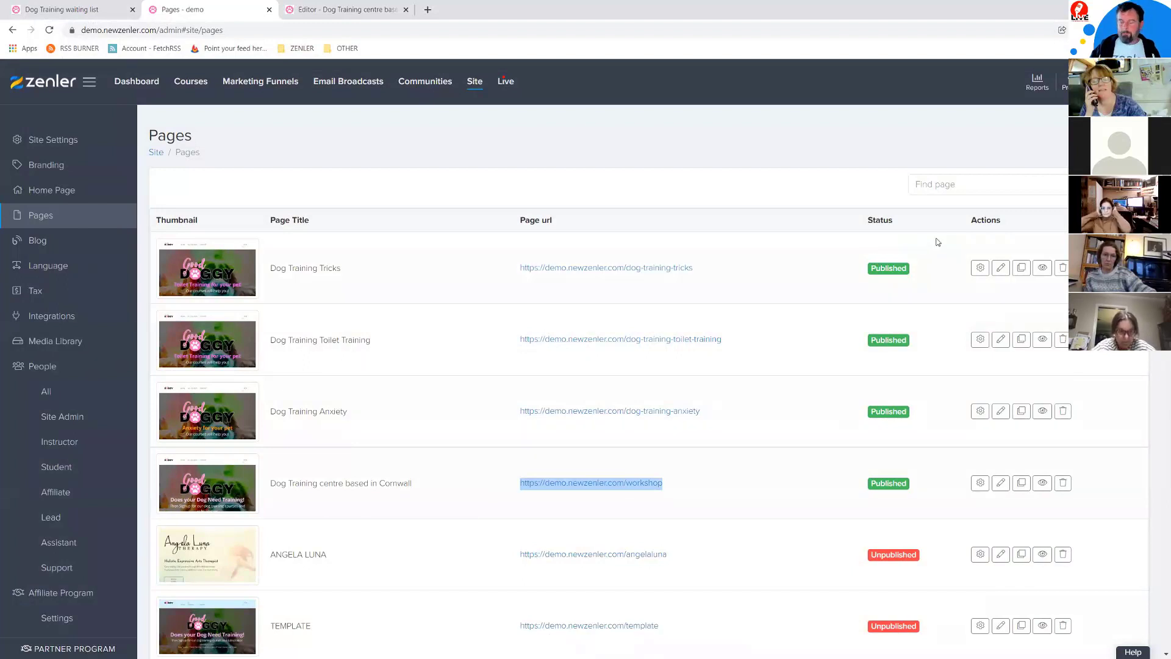
click(1160, 30)
click(1059, 74)
key(ctrl+v)
key(Return)
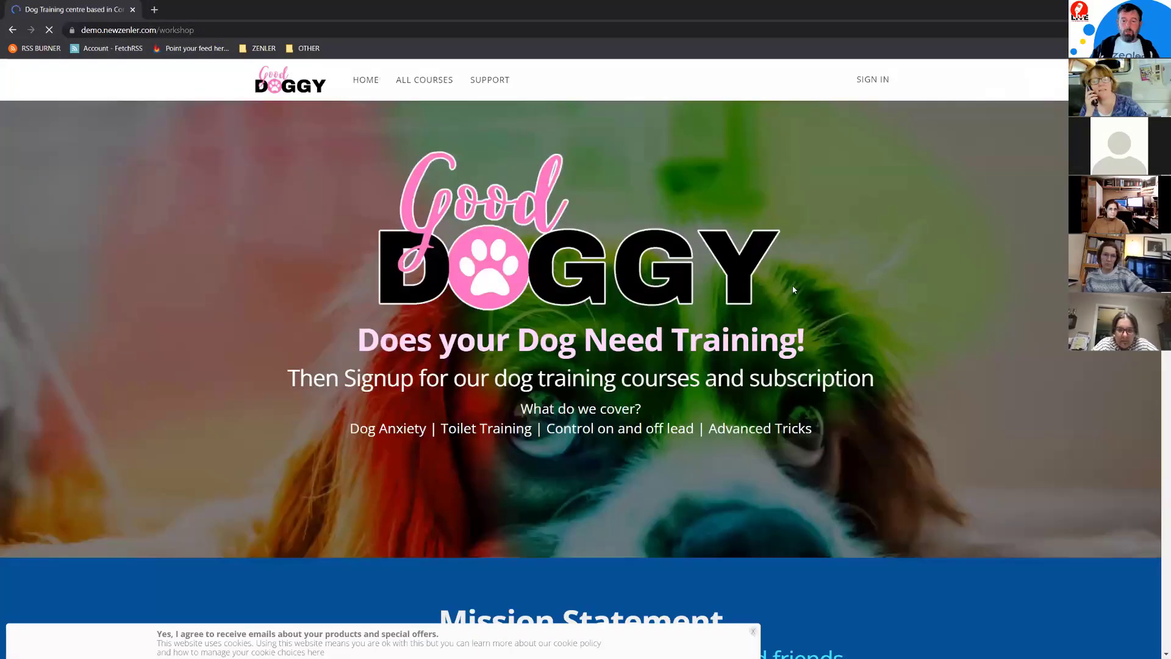
Step: Test the Toilet, Tricks/Skills and Anxiety Training 'Find out more' buttons on the live workshop page
scroll(801, 289, down, 12)
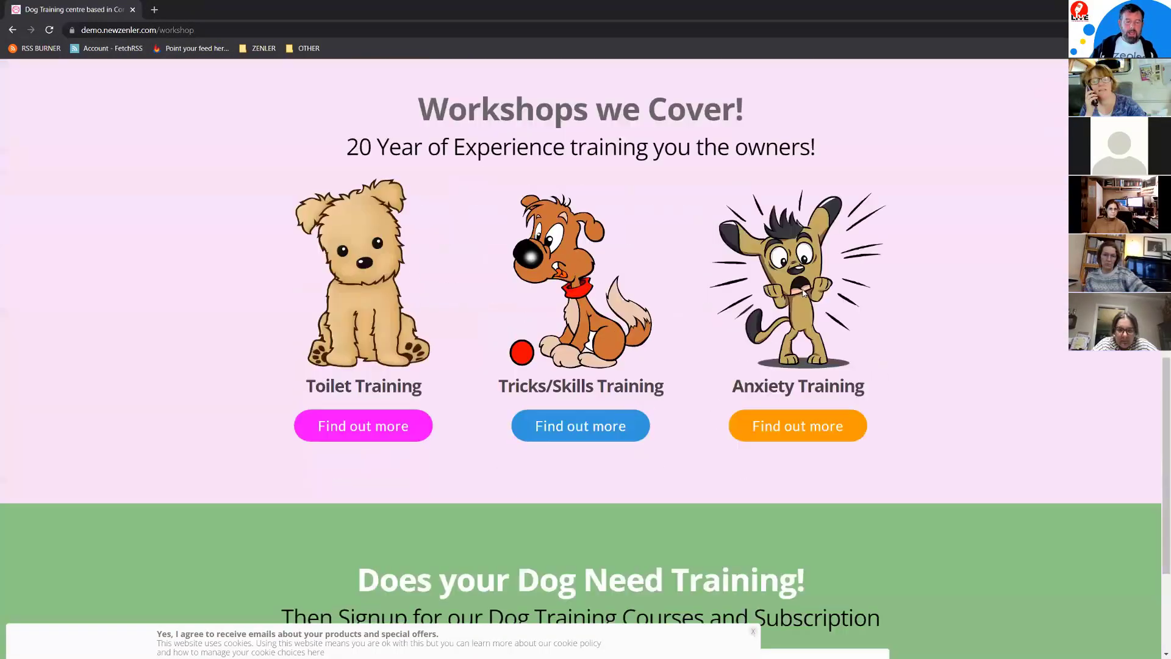
click(360, 427)
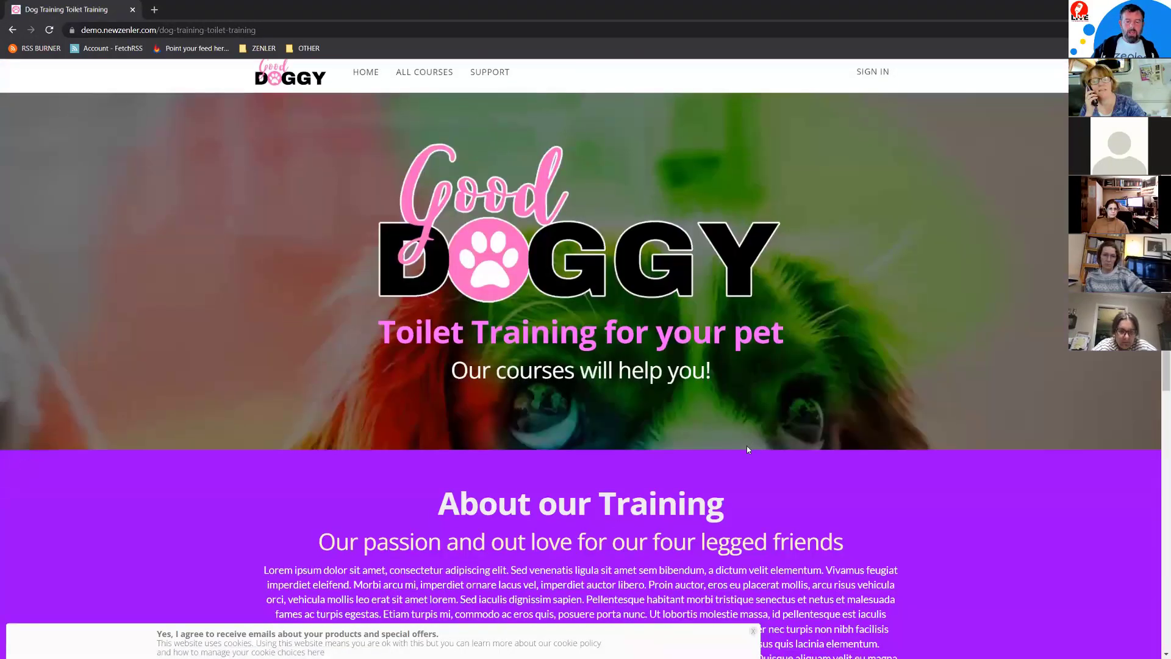
scroll(747, 448, down, 8)
scroll(732, 439, up, 10)
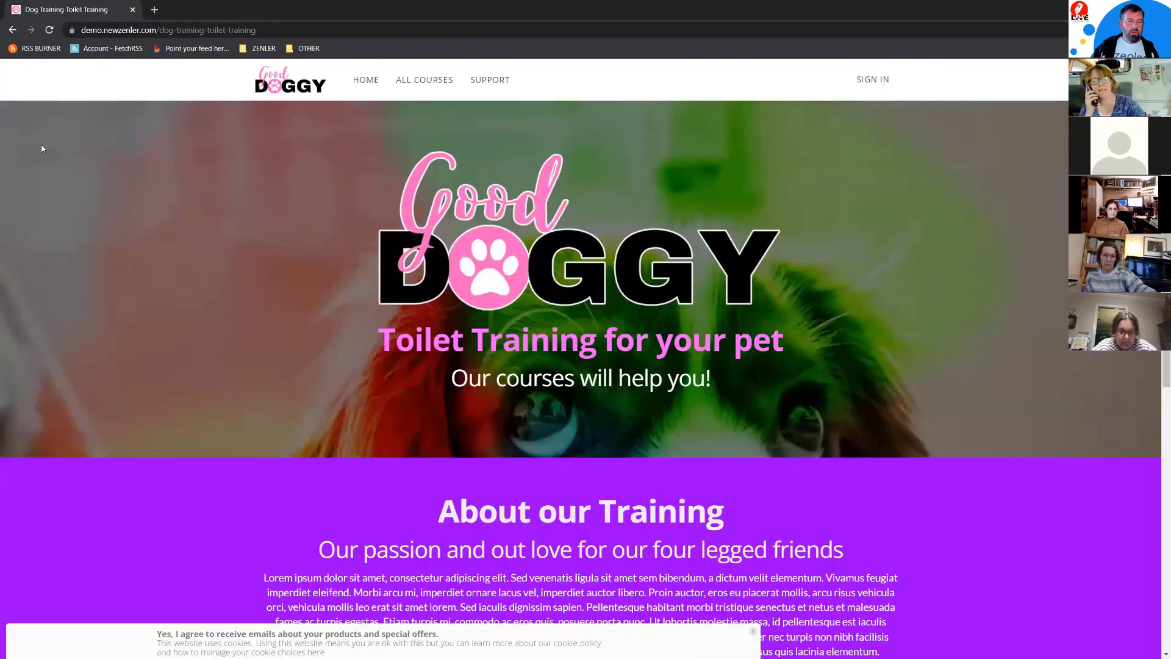
click(14, 30)
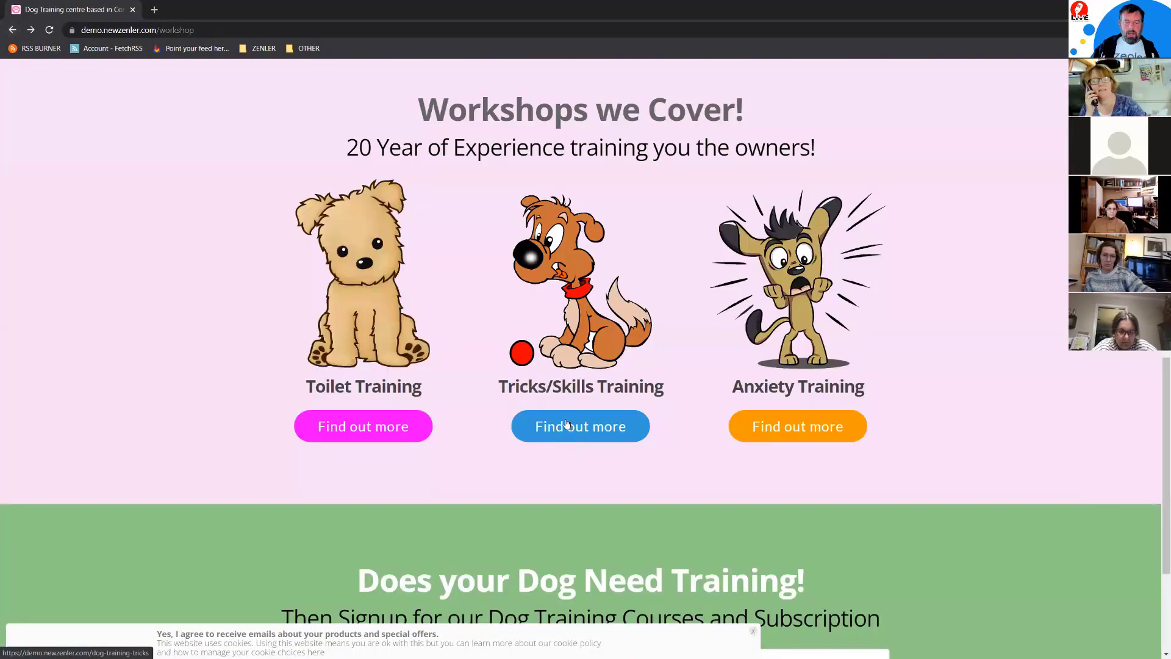
click(566, 426)
scroll(683, 394, down, 6)
scroll(684, 397, up, 8)
key(alt+Left)
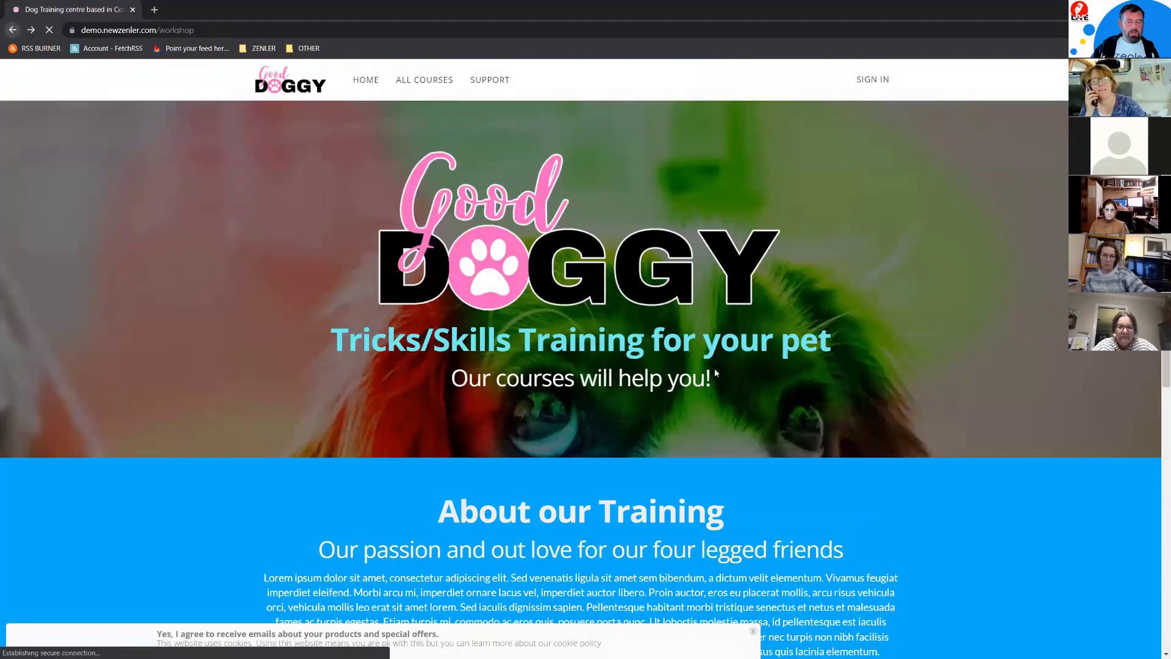
click(816, 428)
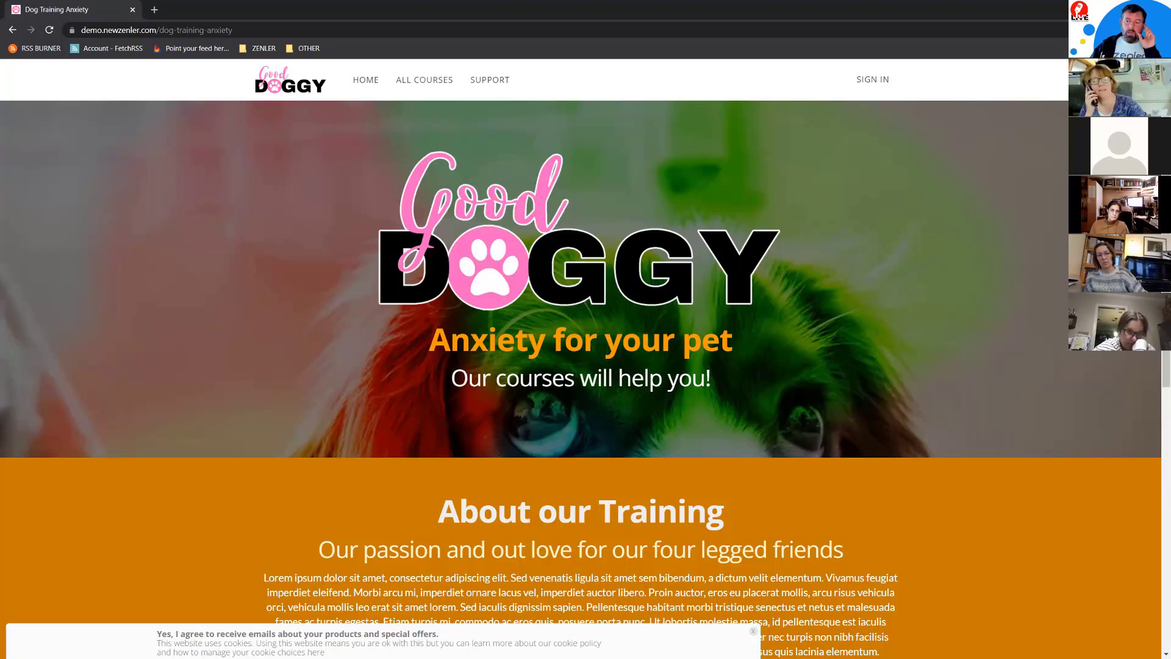
key(alt+Tab)
Step: Scroll the Pages list, highlighting the My Courses and Support titles, then reopen the workshop page editor
scroll(577, 359, down, 10)
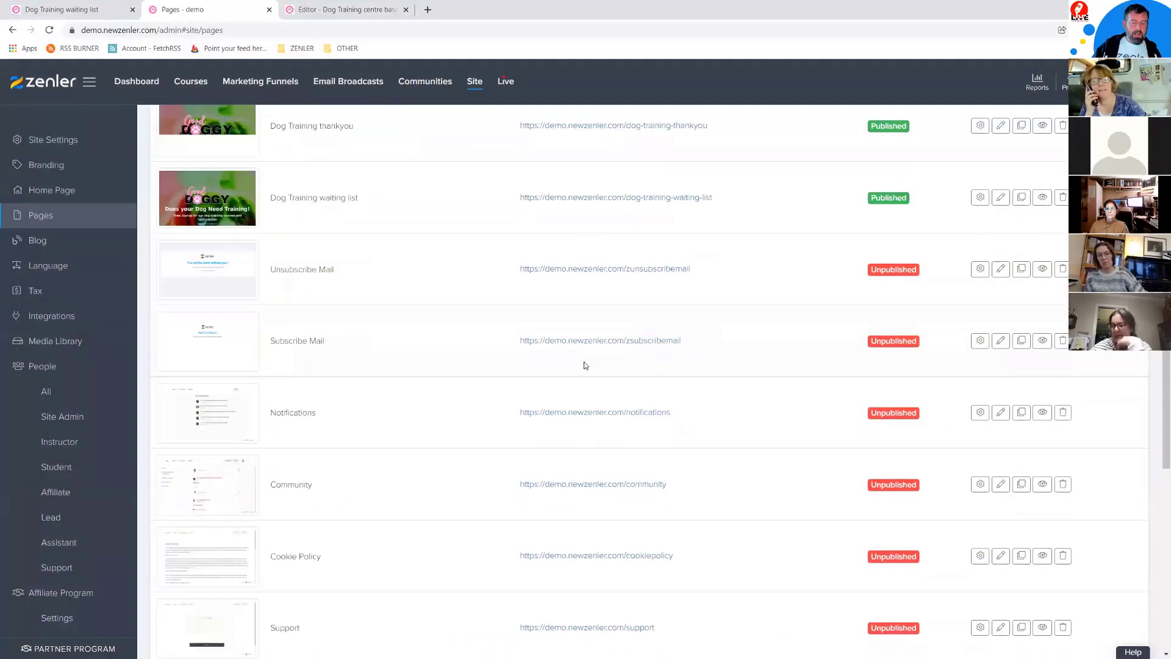
scroll(525, 394, down, 4)
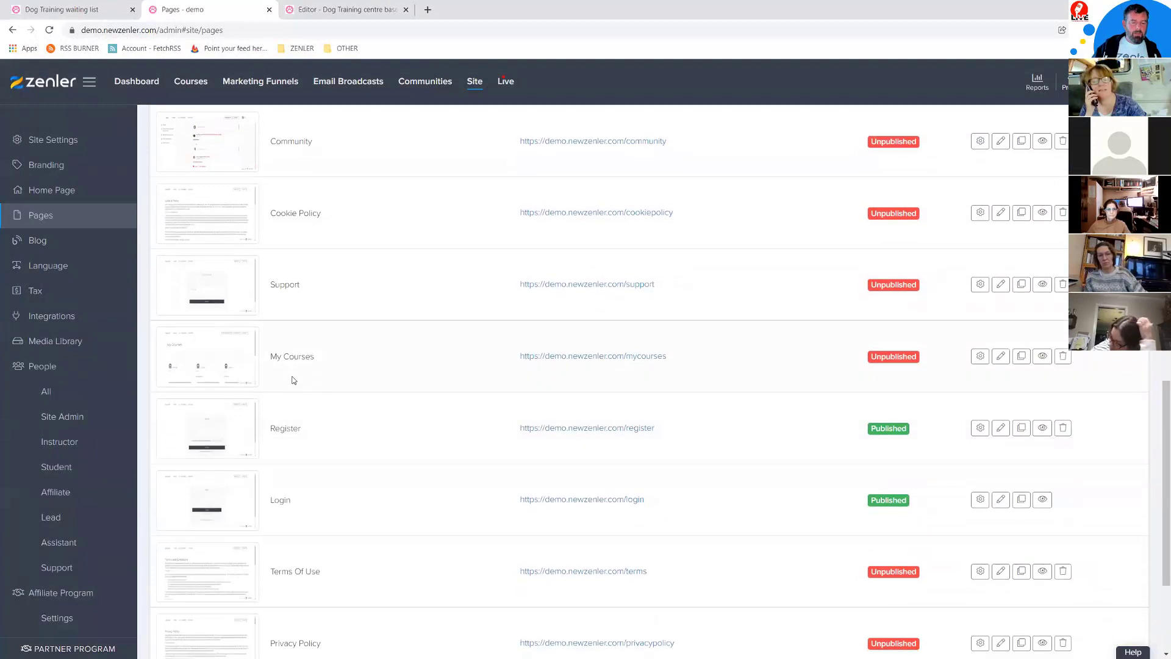
drag(273, 357, 335, 361)
drag(274, 284, 344, 287)
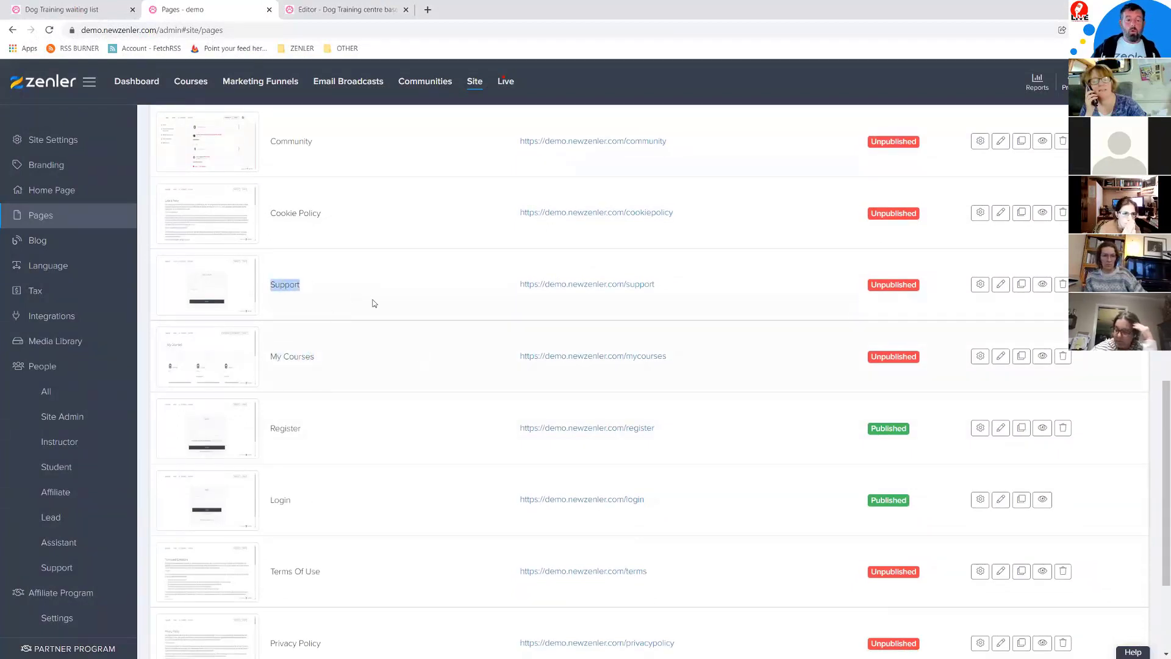
scroll(370, 345, down, 3)
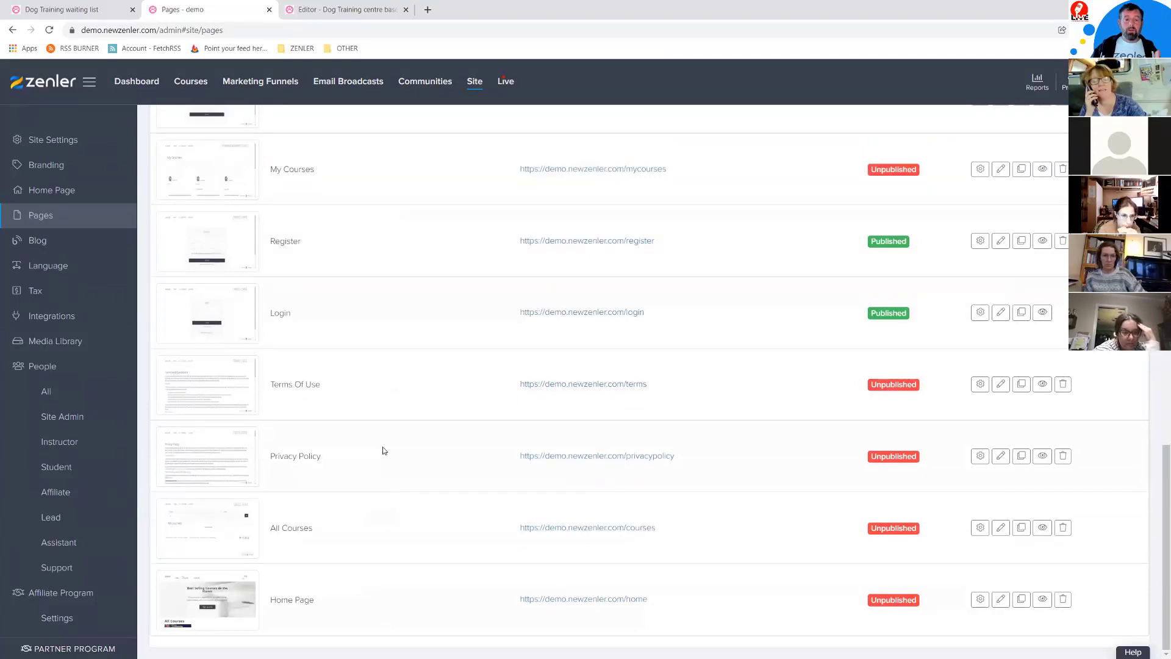
scroll(384, 451, up, 15)
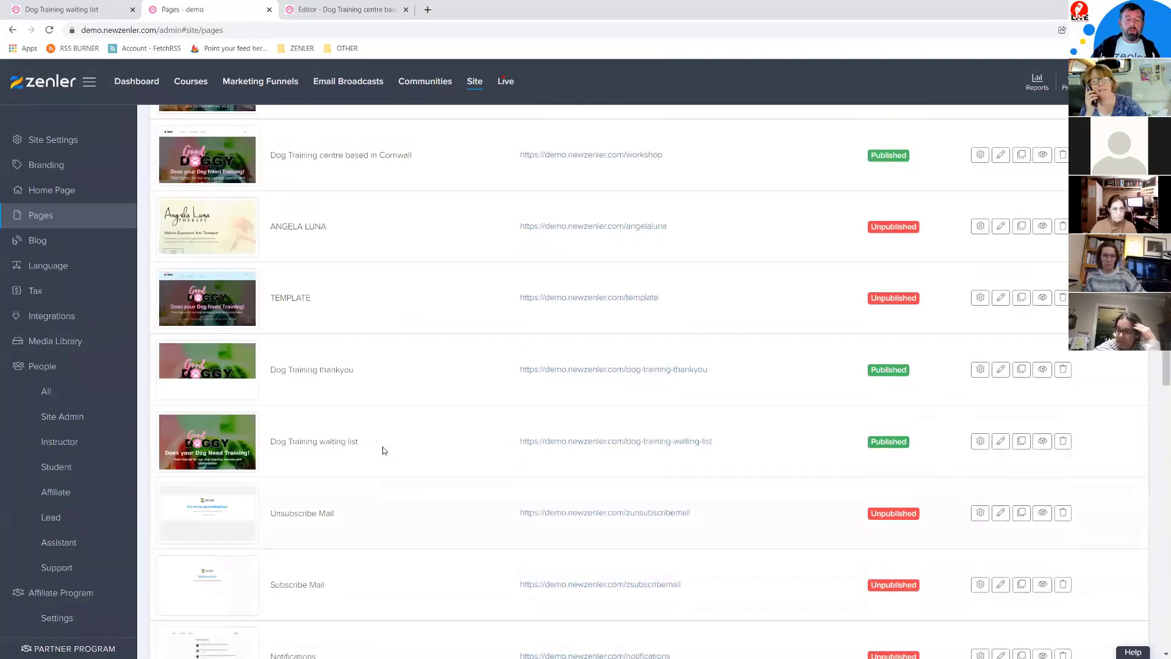
scroll(395, 451, up, 2)
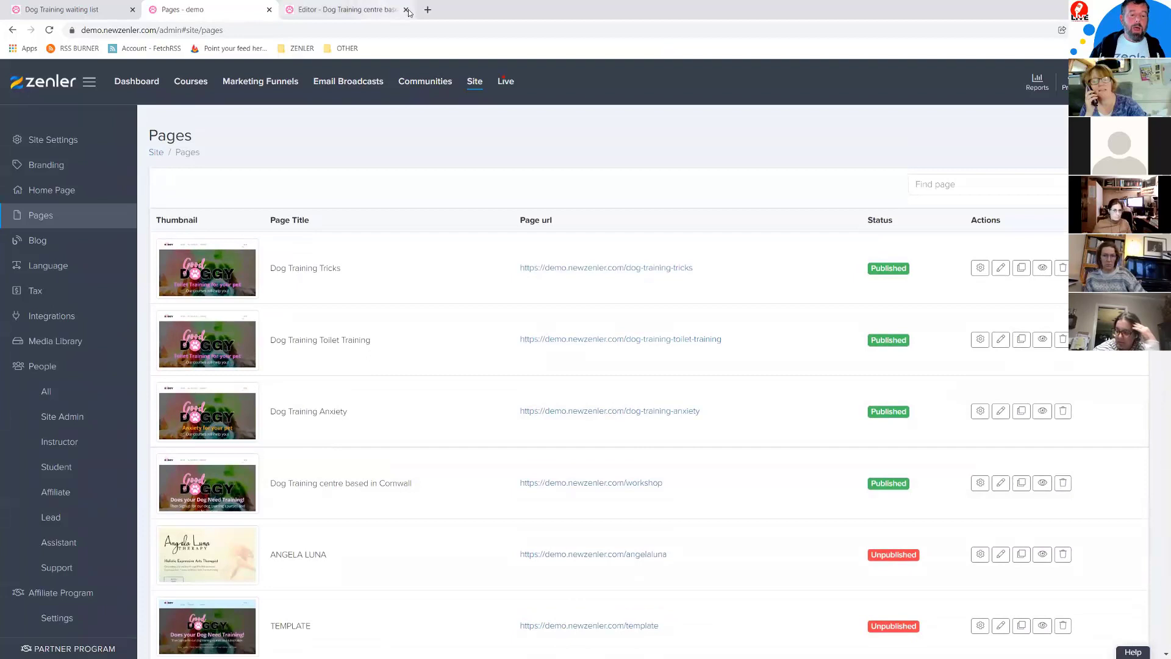
click(362, 13)
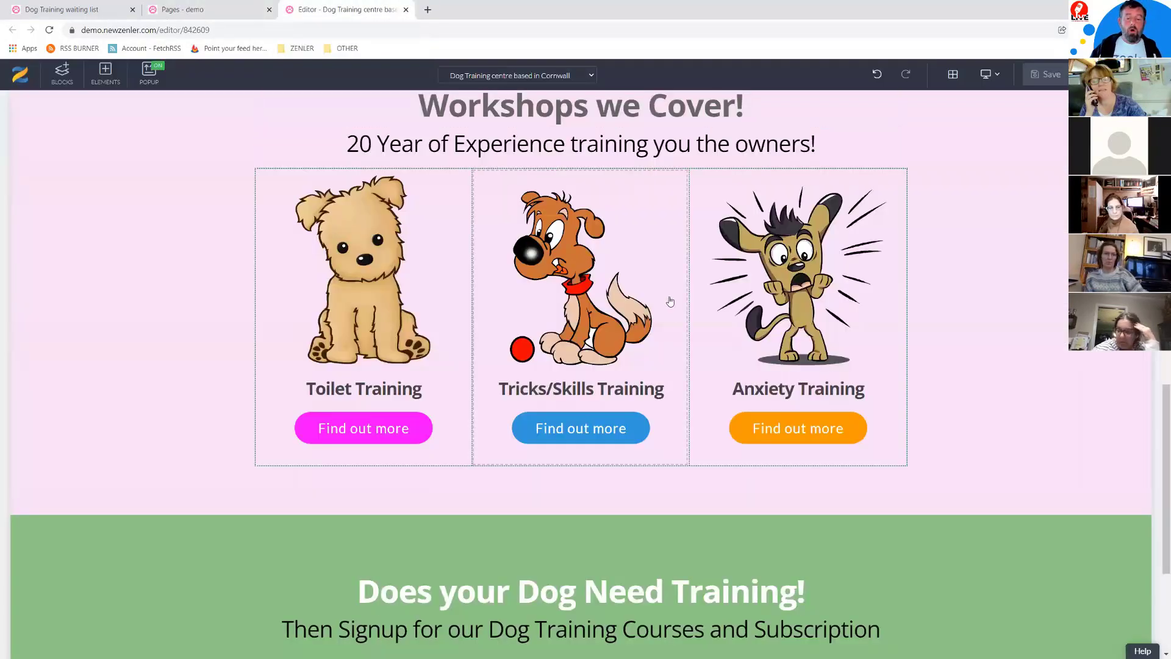
Step: Open the Site Header settings, keep its background white, and show the HOME, ALL COURSES and SUPPORT links
scroll(662, 293, up, 5)
scroll(657, 286, up, 10)
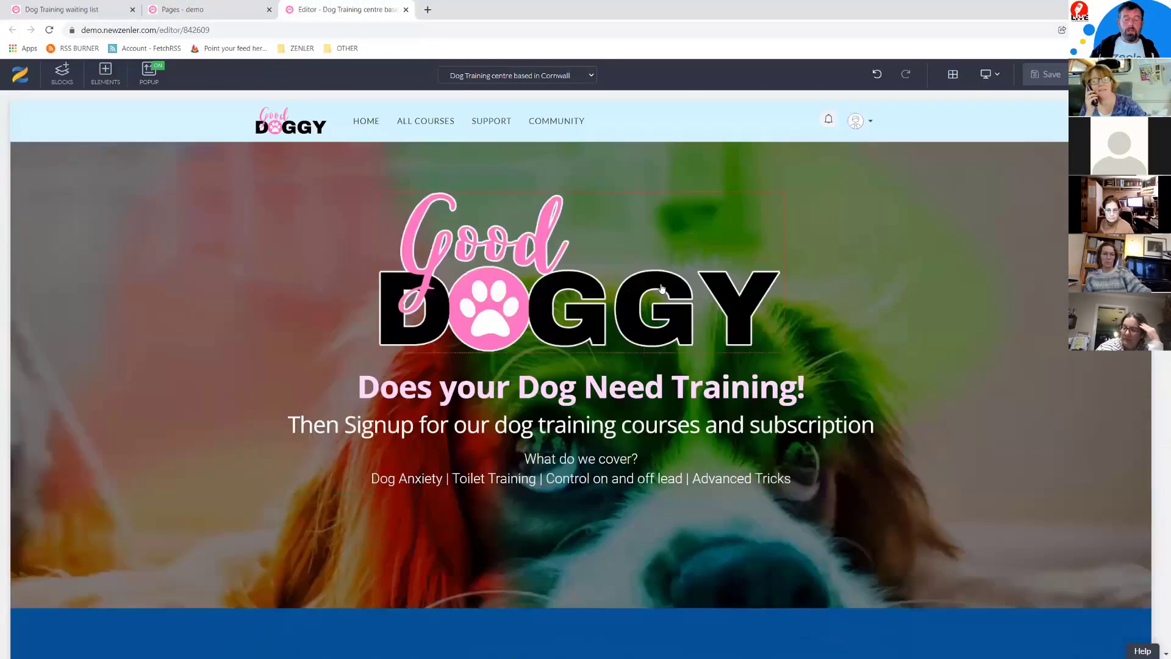
click(122, 124)
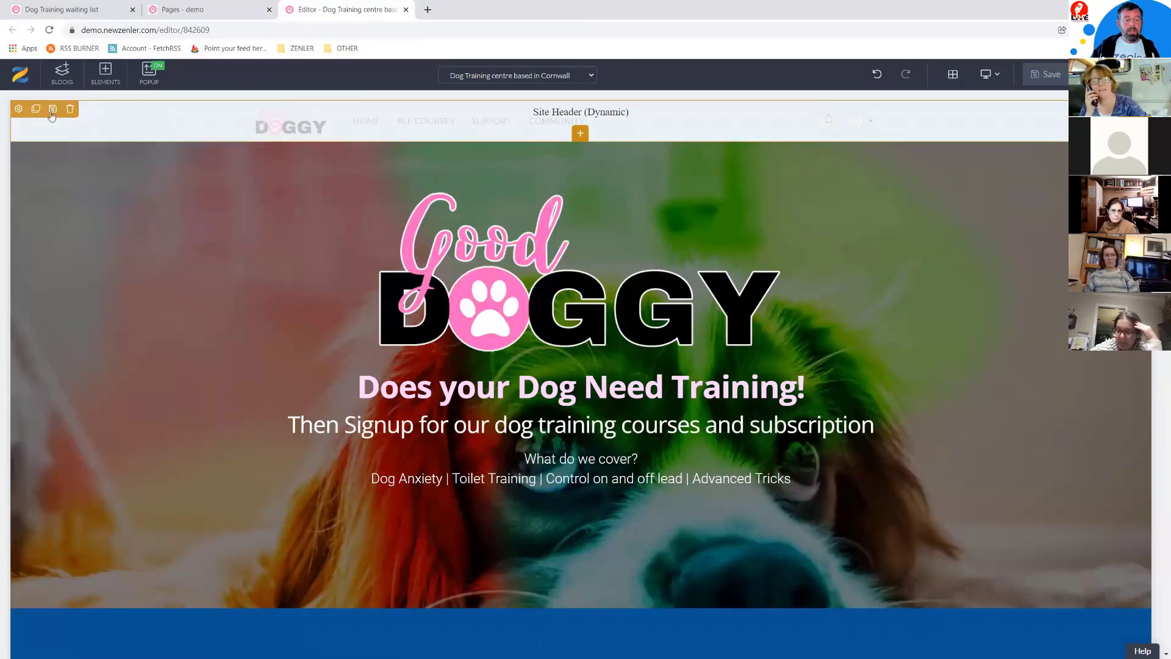
click(18, 109)
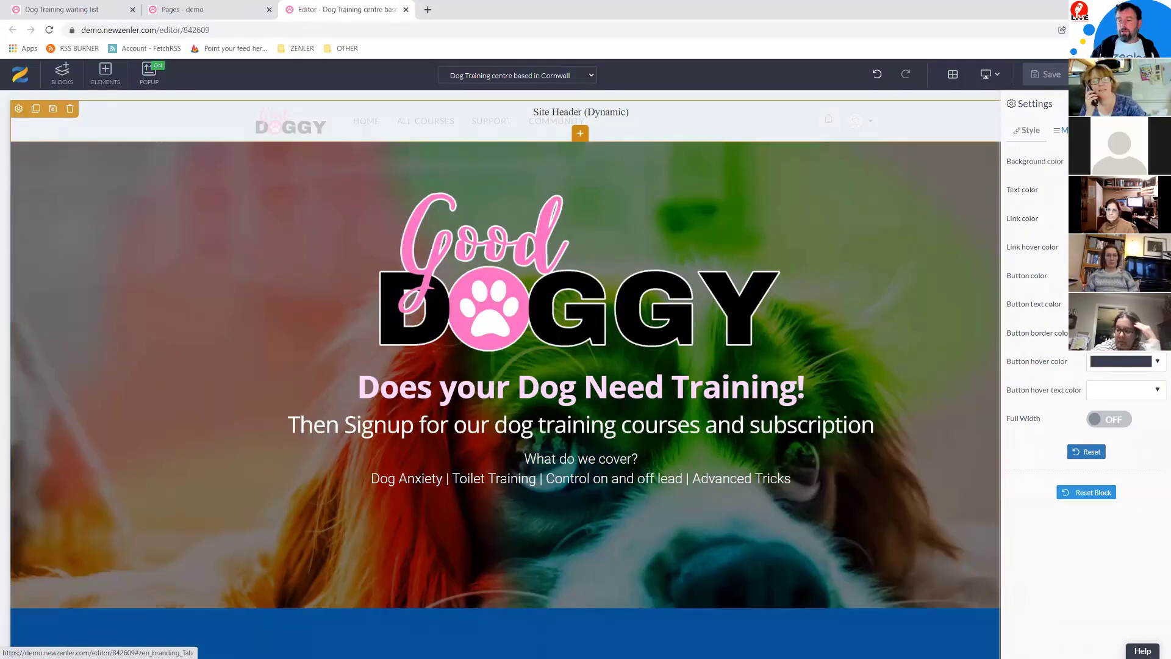
click(1125, 162)
click(1049, 184)
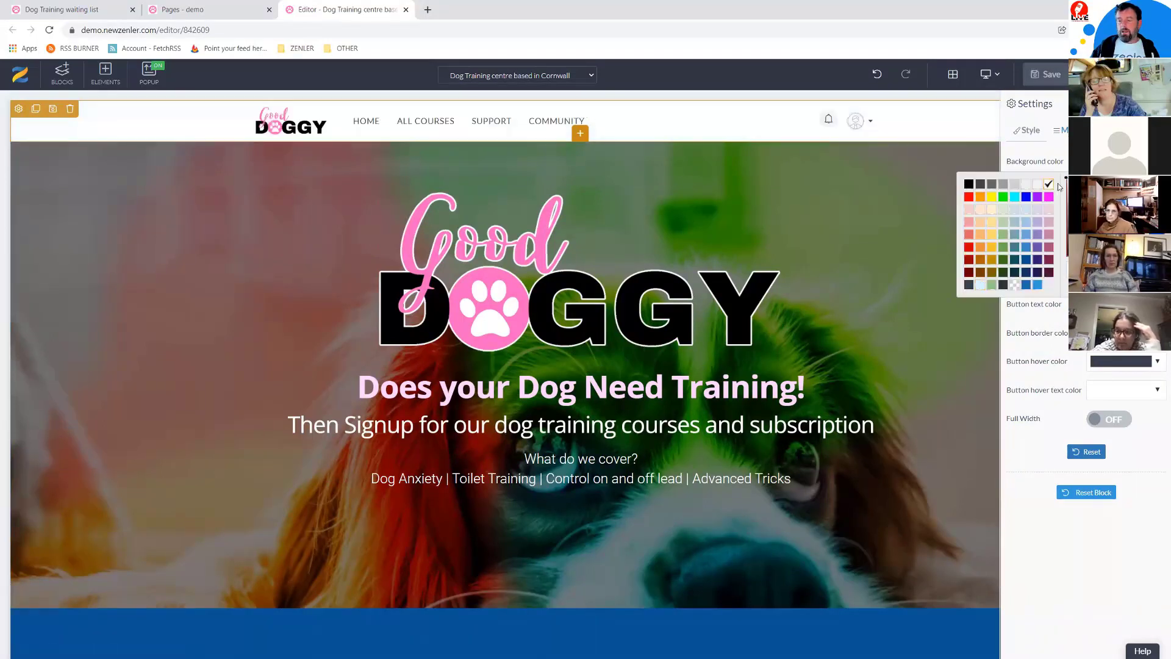
click(1063, 130)
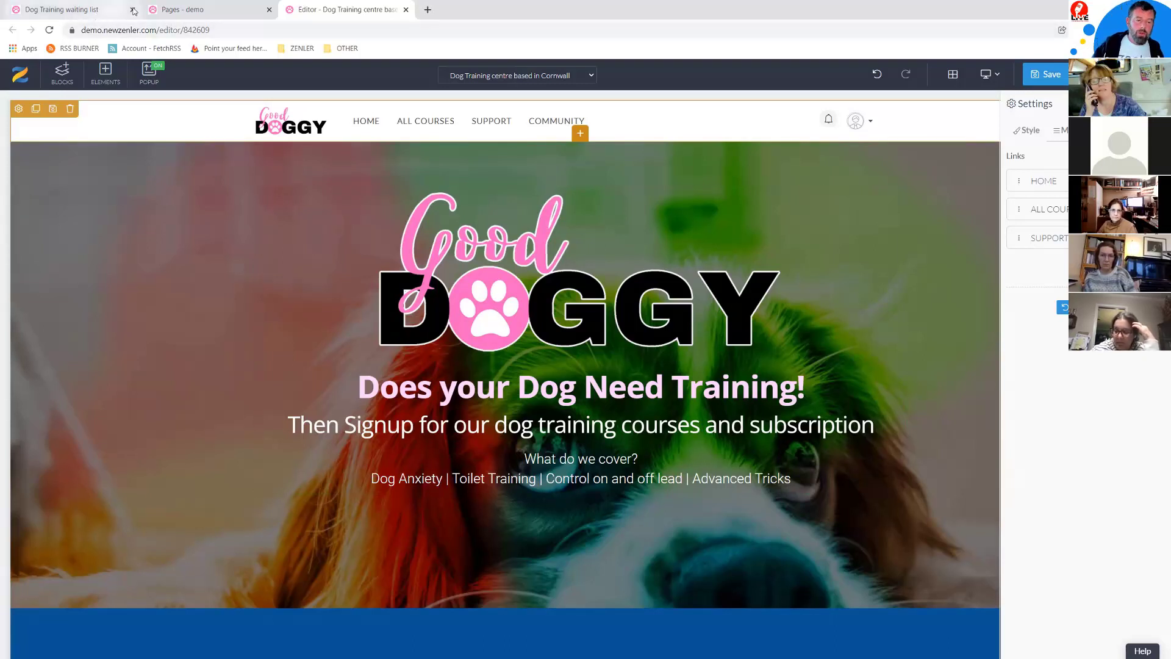
Step: Switch to the Pages list and scroll down to the unpublished Support page
click(183, 9)
scroll(624, 432, down, 8)
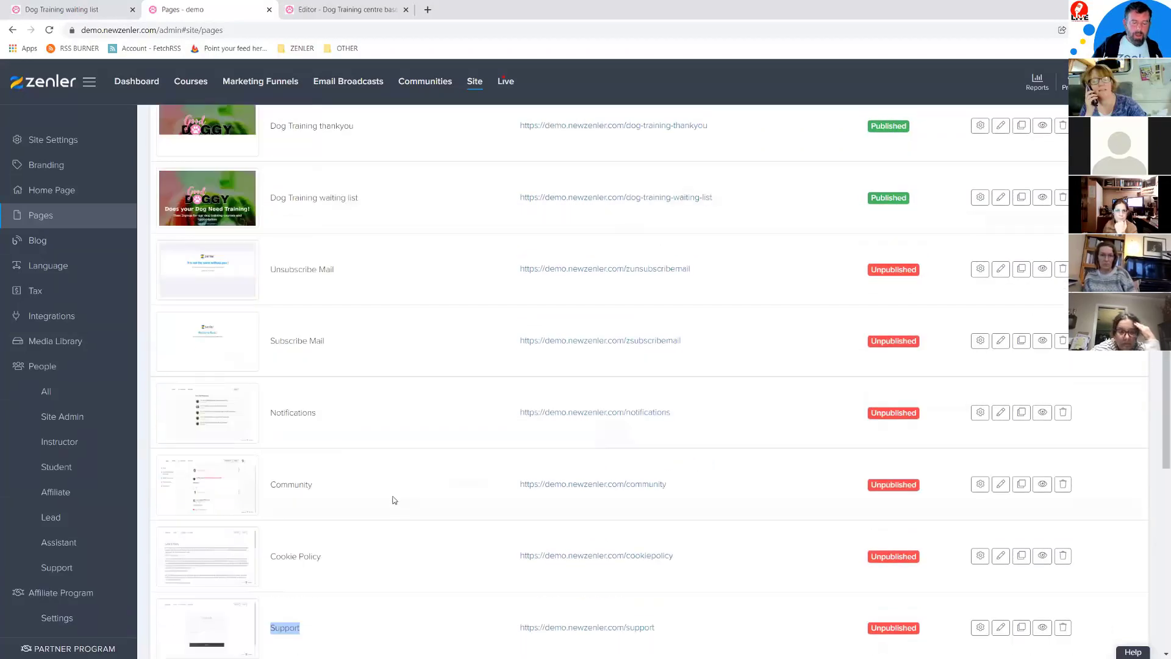
scroll(303, 453, down, 3)
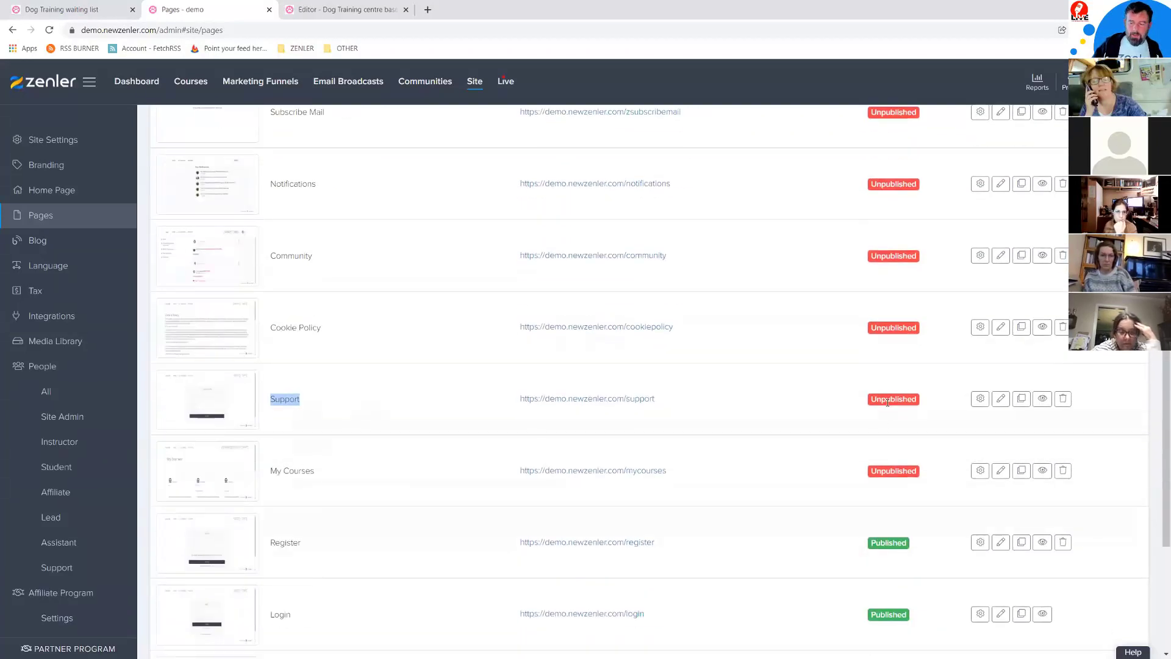
Step: Delete the SUPPORT link from the header menu and open the ALL COURSES link for editing
scroll(677, 397, up, 5)
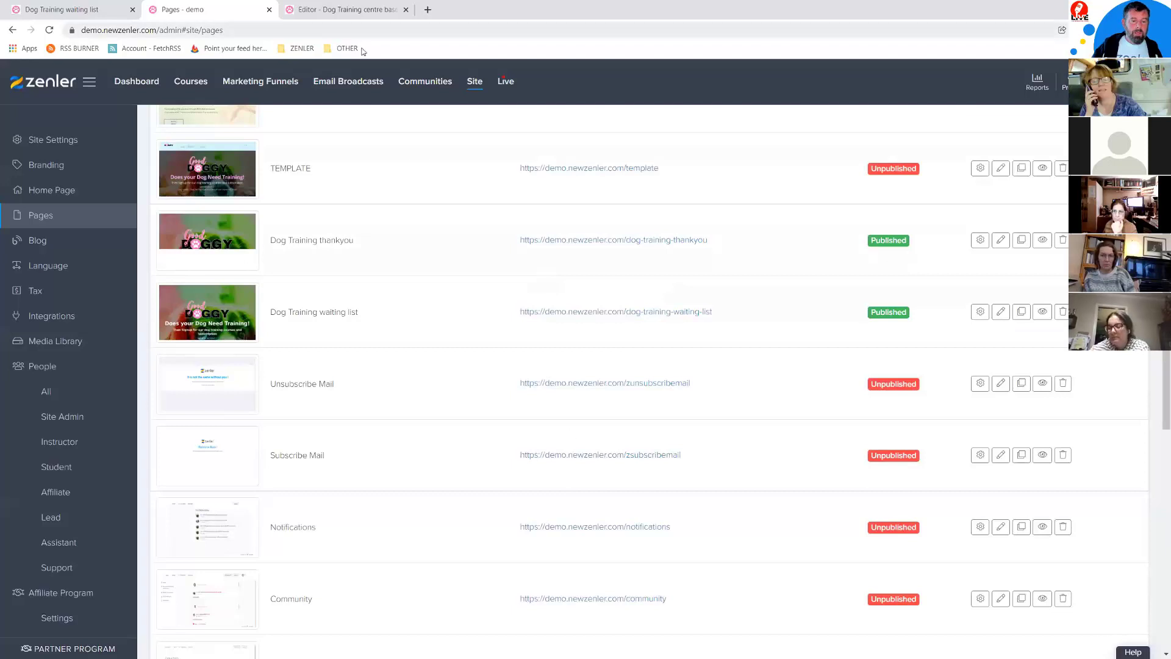
click(340, 11)
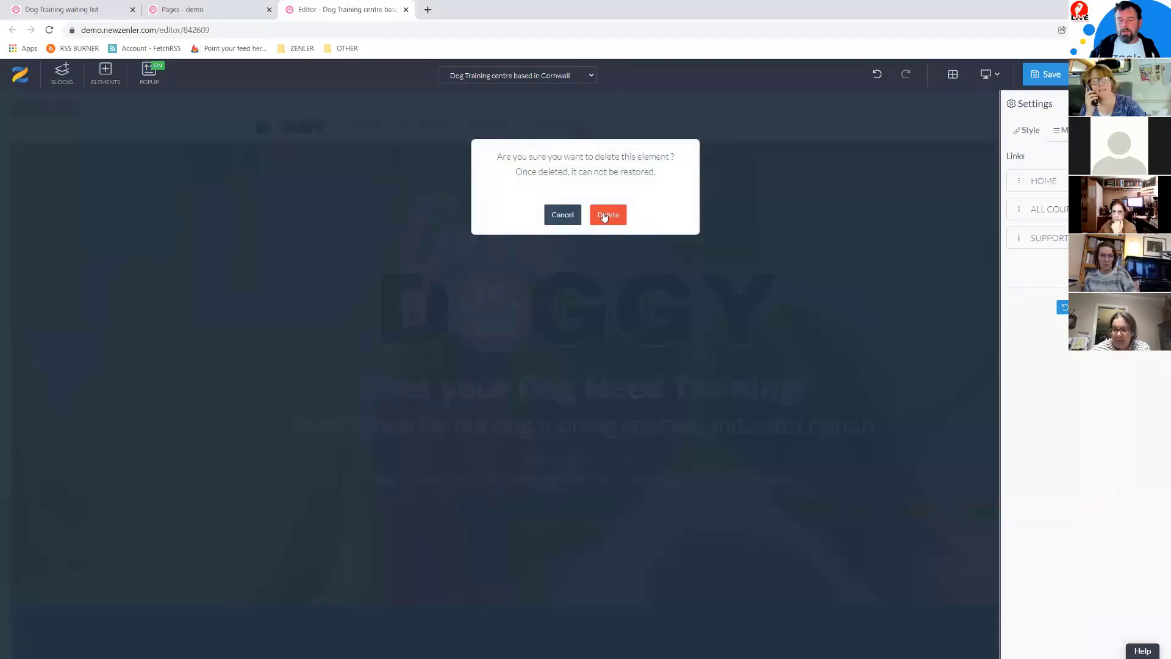
click(609, 214)
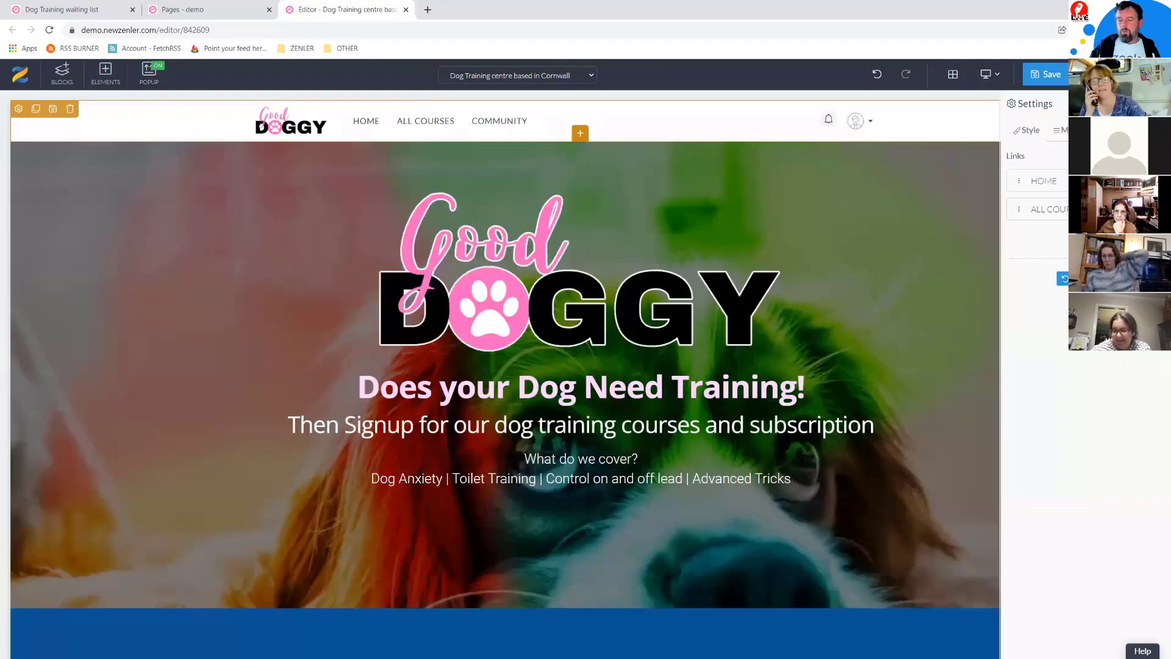
click(1136, 209)
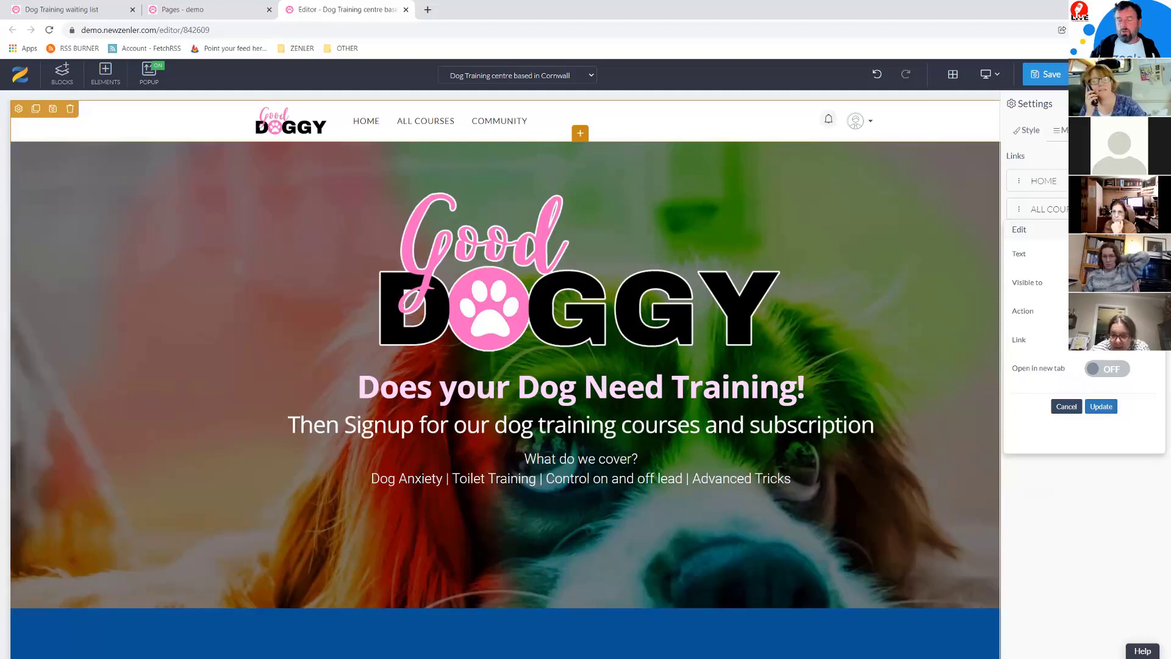
Step: In the Pages list, select the full All Courses page URL
click(183, 9)
scroll(528, 440, down, 1)
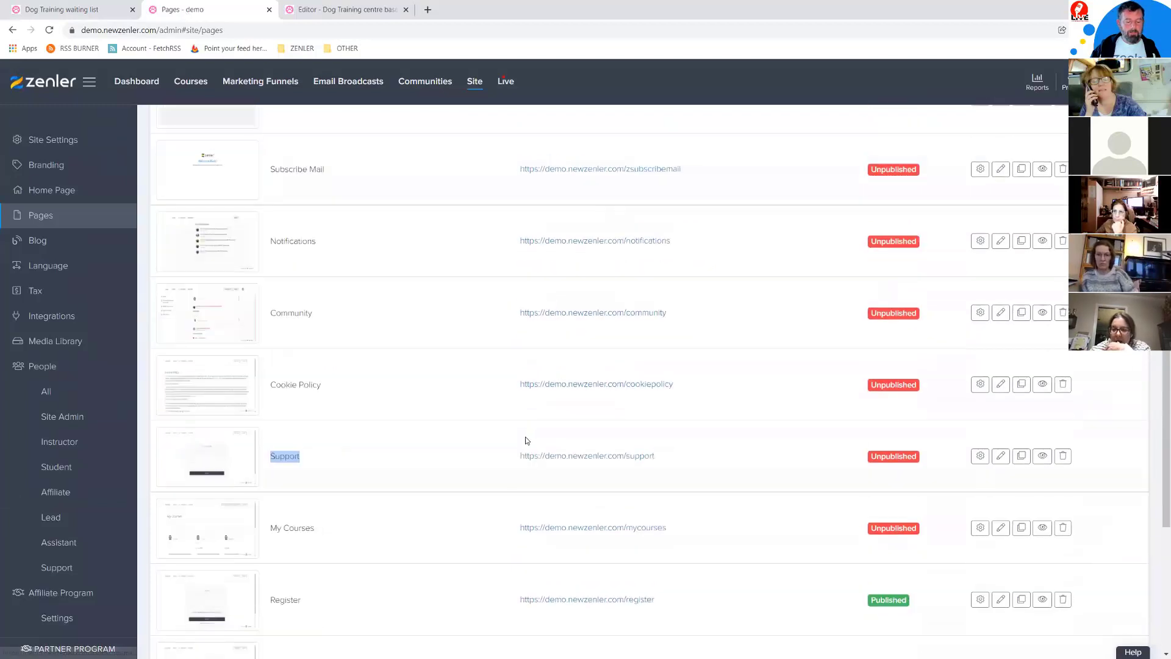
scroll(390, 420, down, 2)
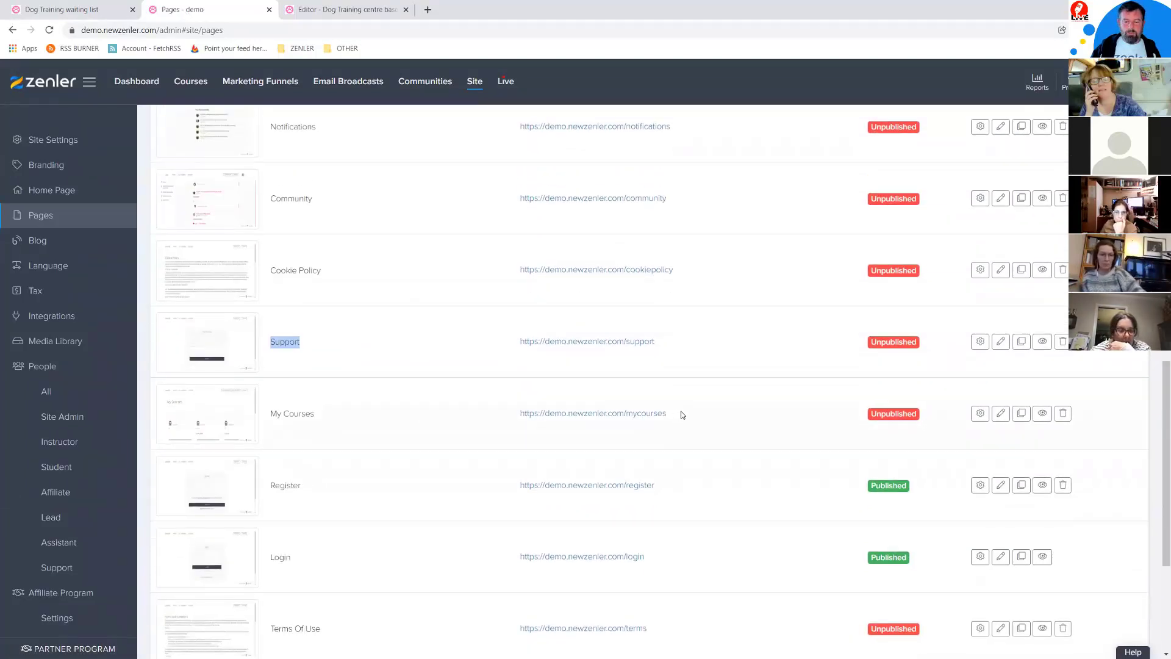
scroll(679, 415, up, 2)
scroll(683, 415, down, 3)
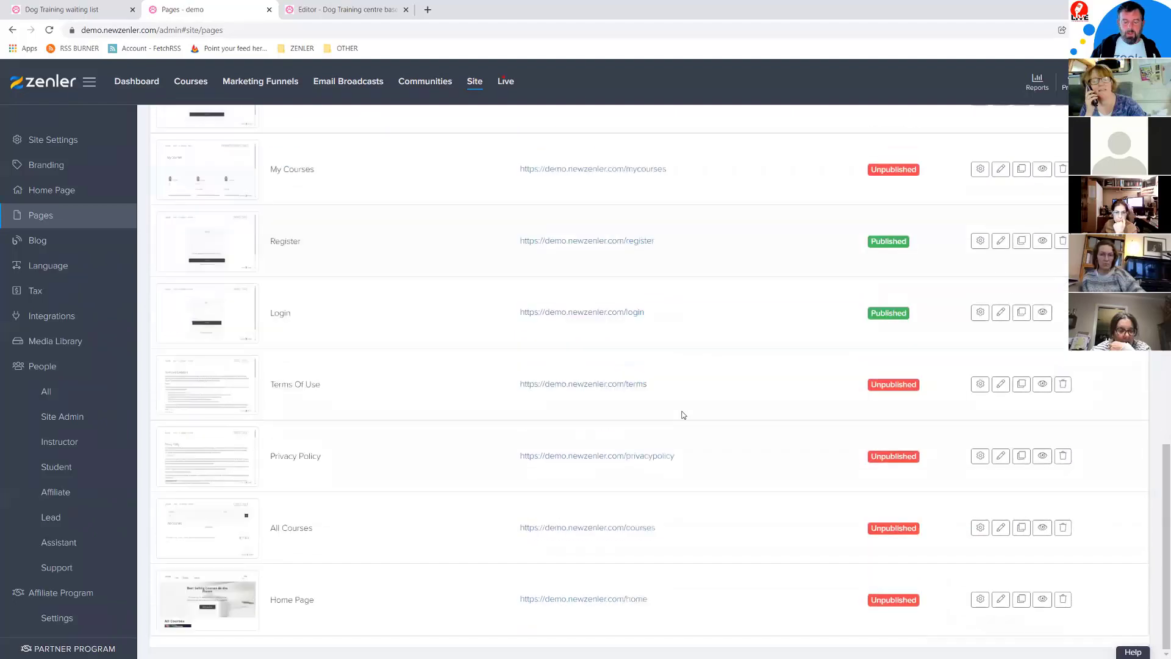
double_click(640, 531)
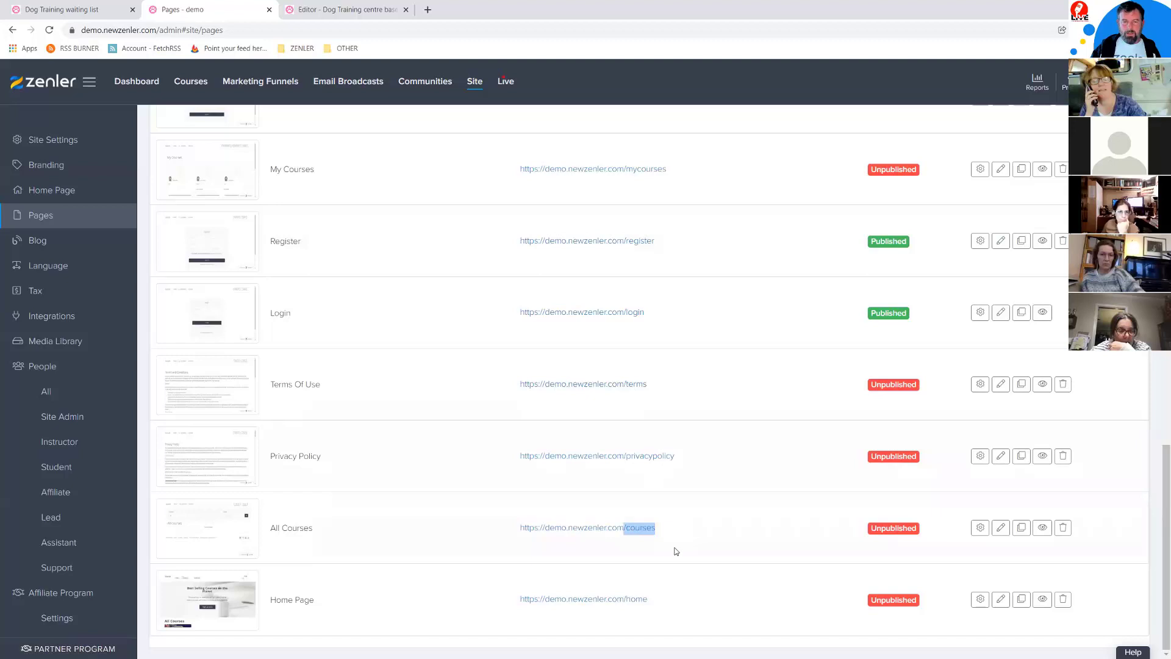
triple_click(632, 530)
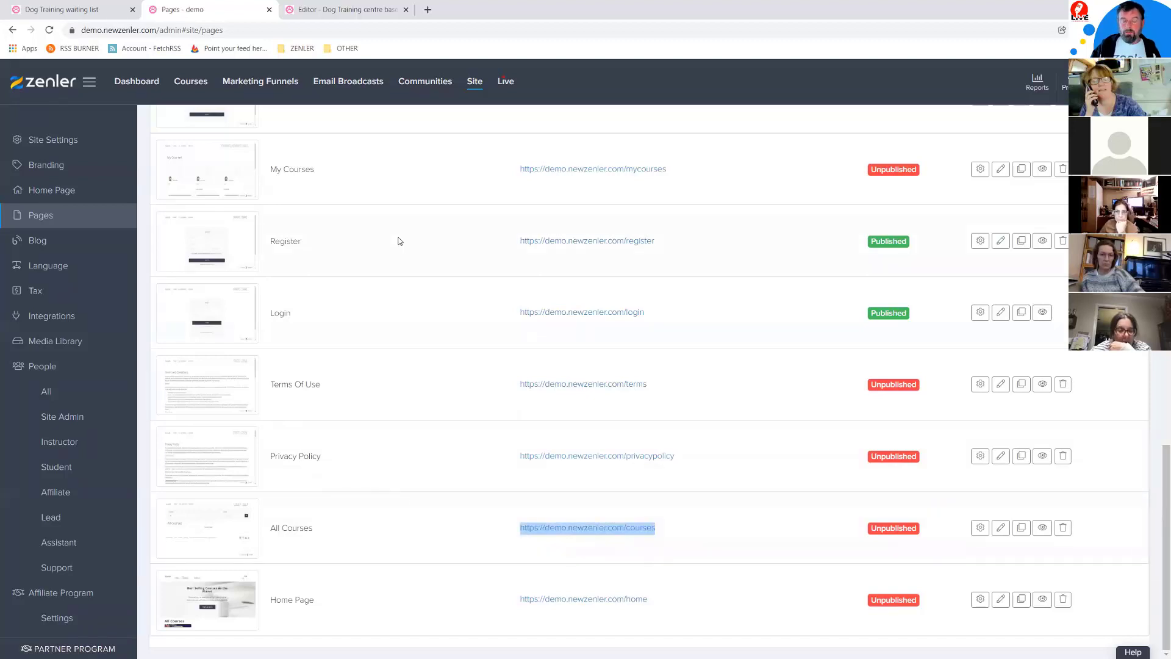
Step: Delete the ALL COURSES menu link, confirm, and go back to the Pages list
click(352, 9)
click(1150, 209)
click(610, 214)
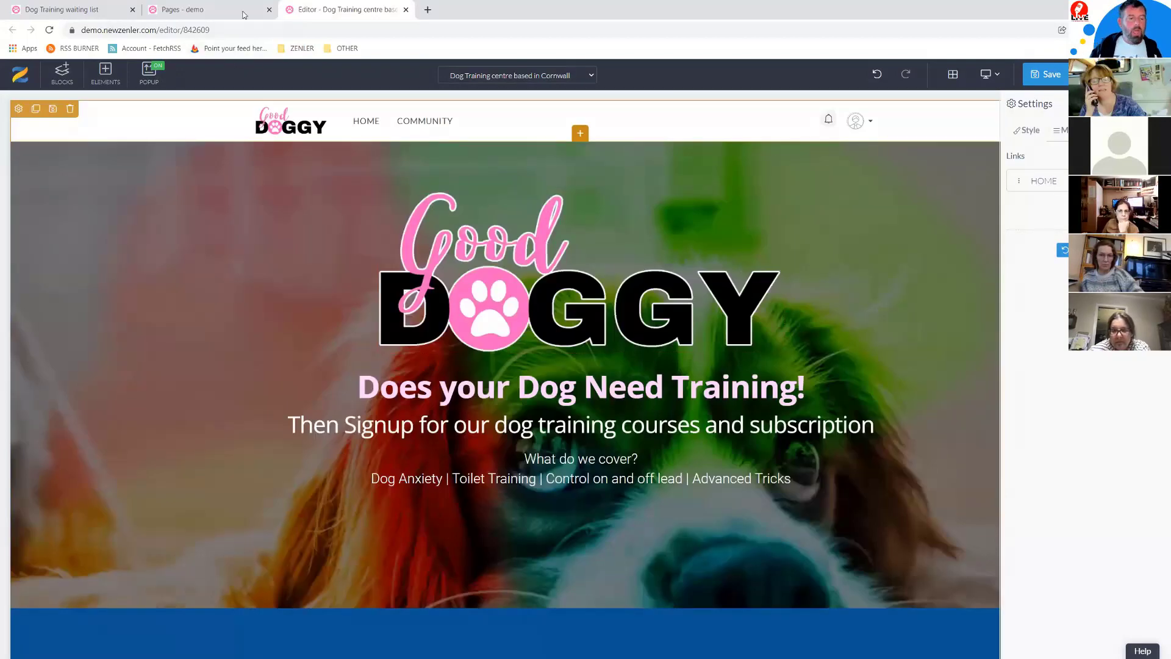
click(221, 9)
scroll(693, 305, up, 15)
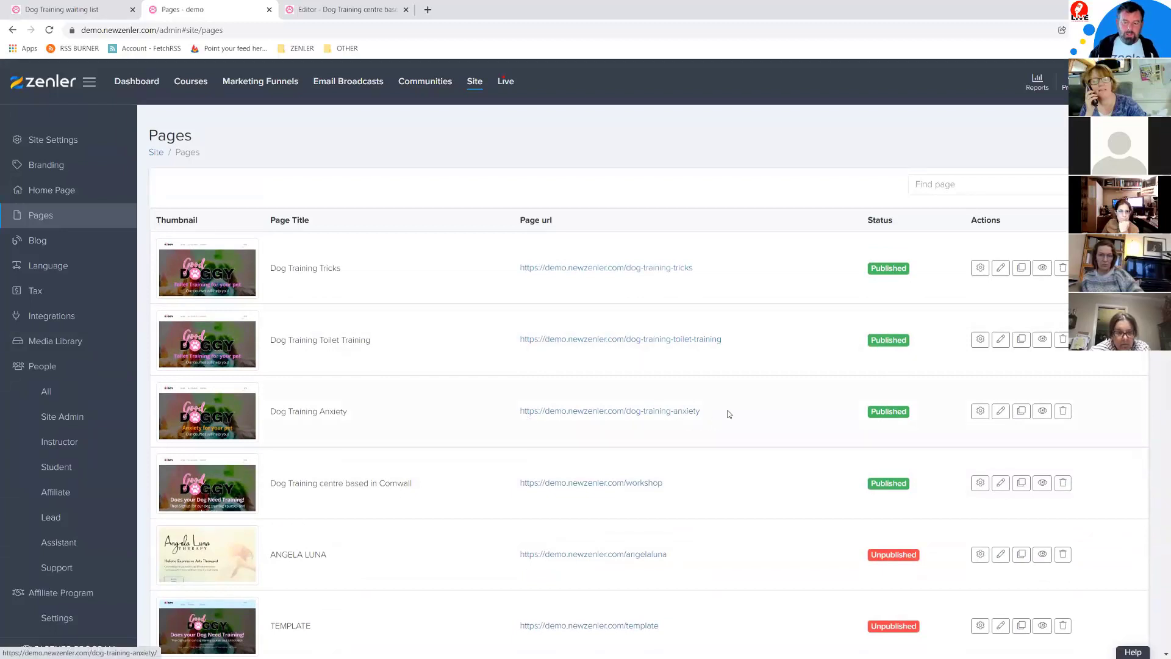
Step: Add a Toilet Training link to the toilet training page, visible to everyone, and rename HOME to Home
drag(722, 340, 634, 337)
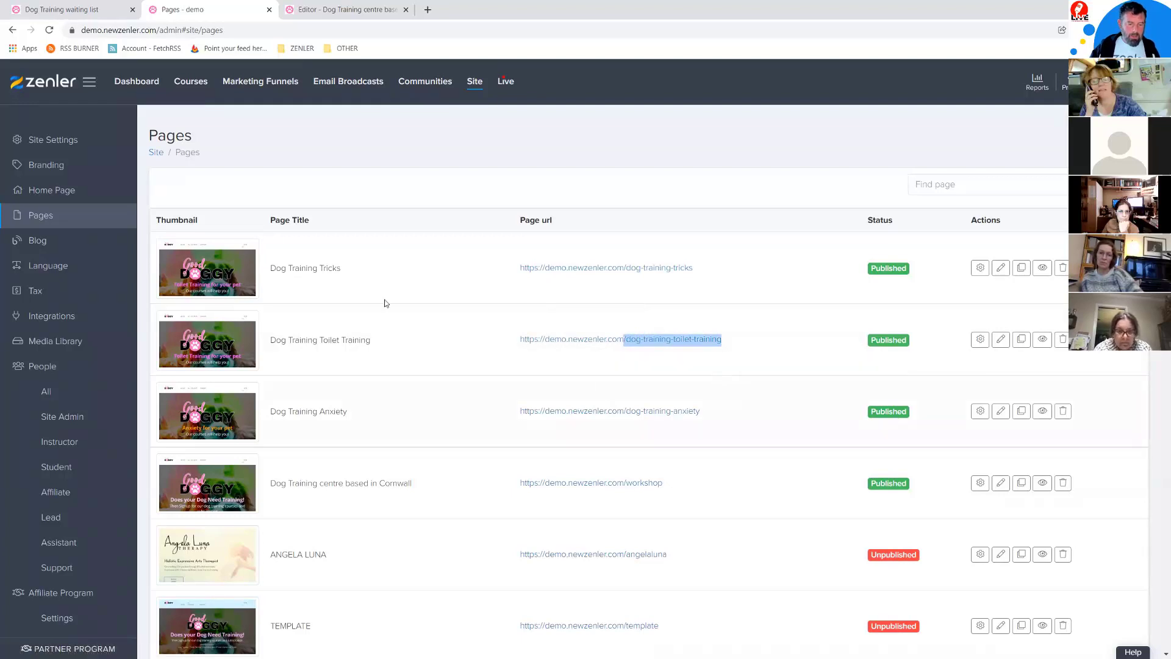
click(318, 10)
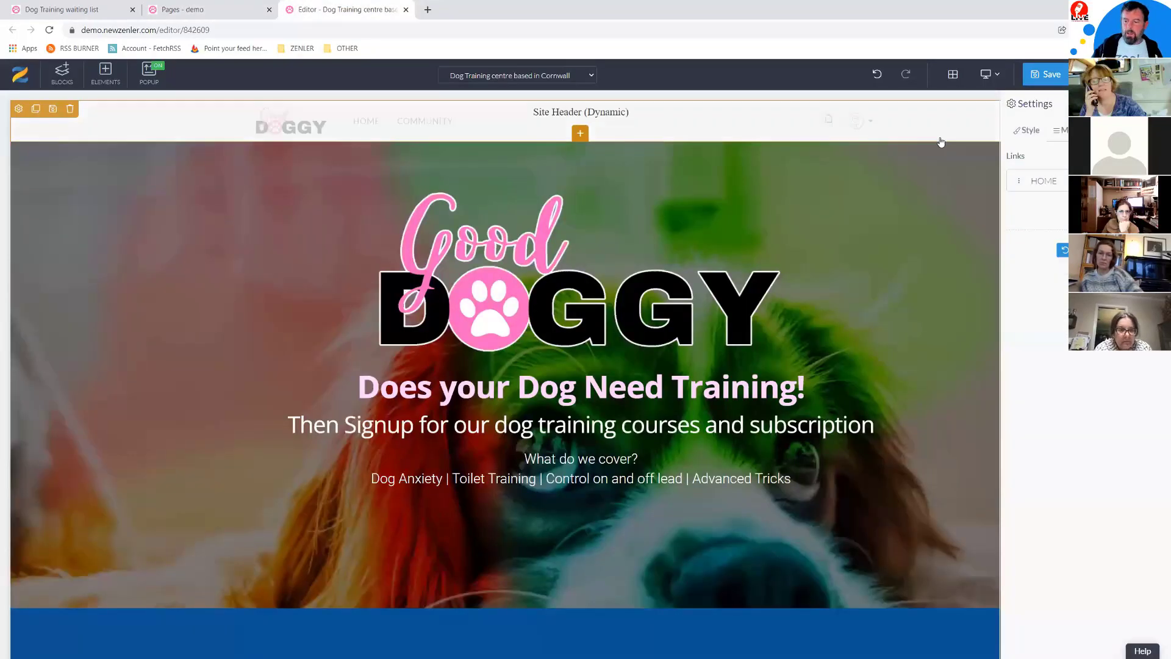
click(1086, 206)
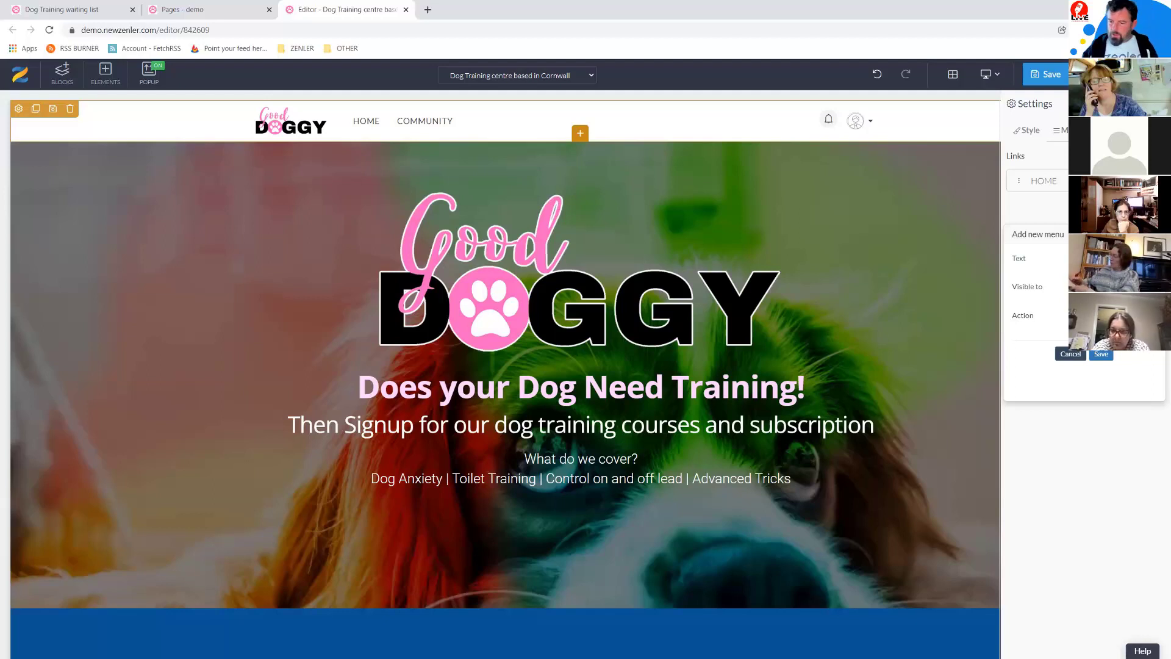
click(1120, 287)
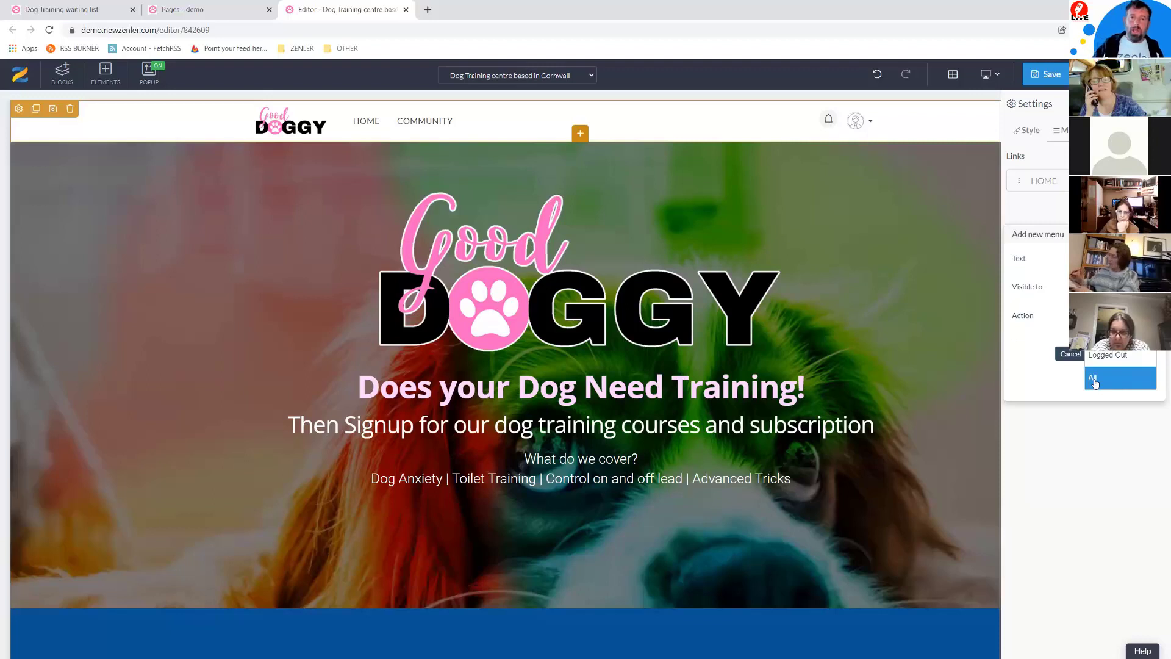
click(1052, 381)
click(1121, 316)
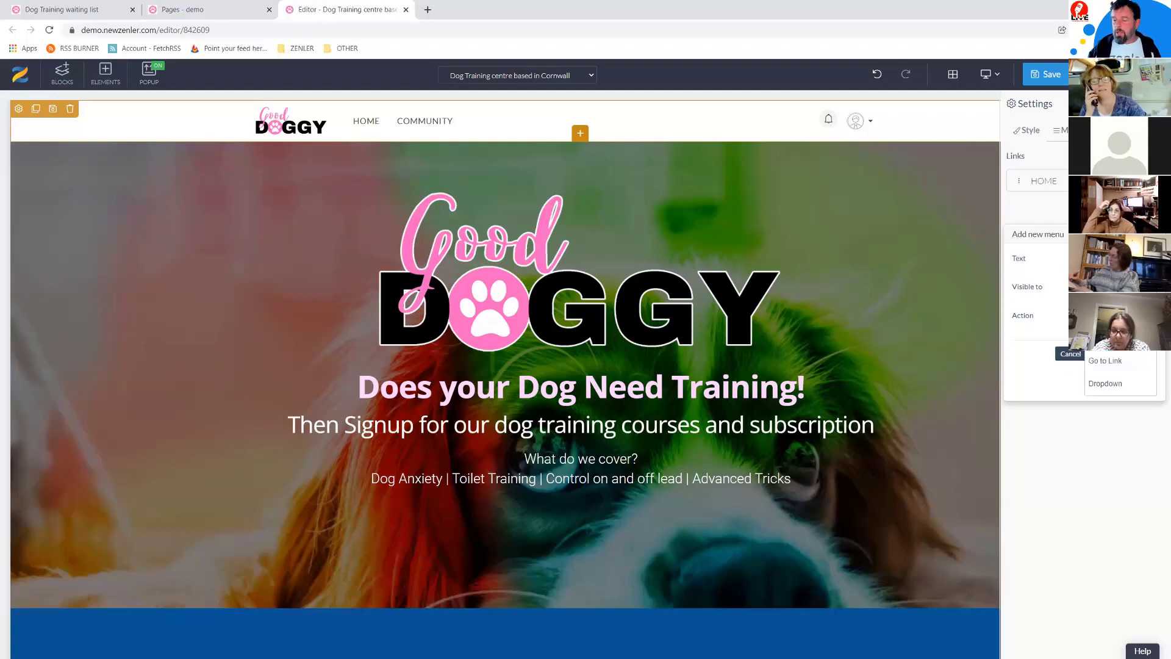
click(1096, 362)
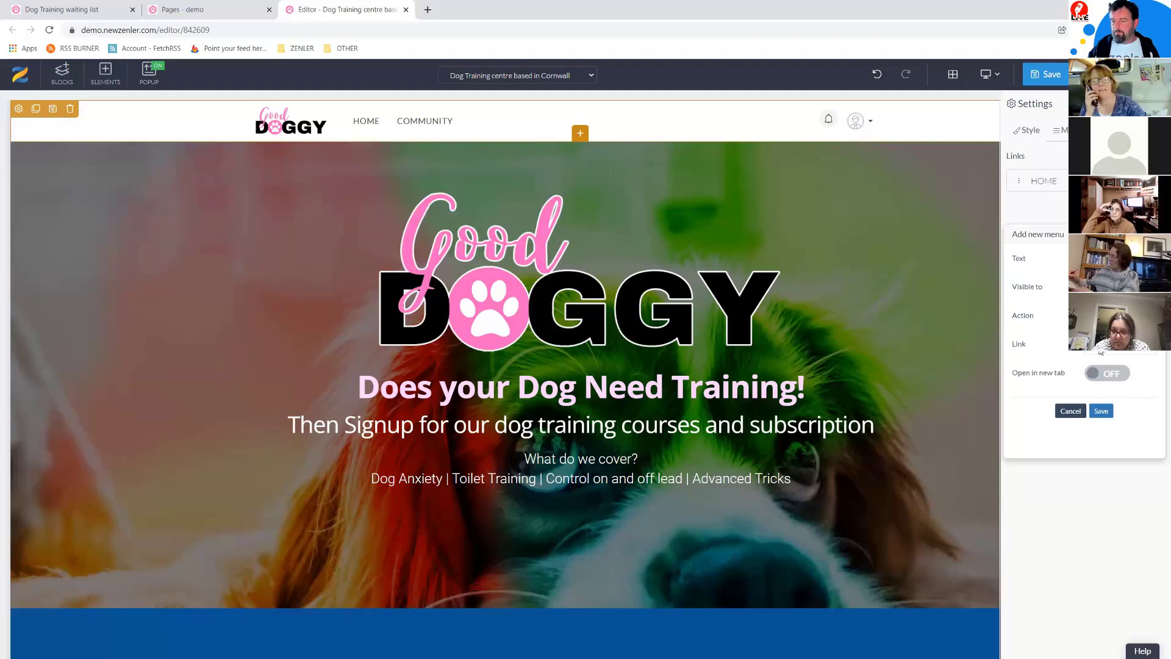
click(1105, 410)
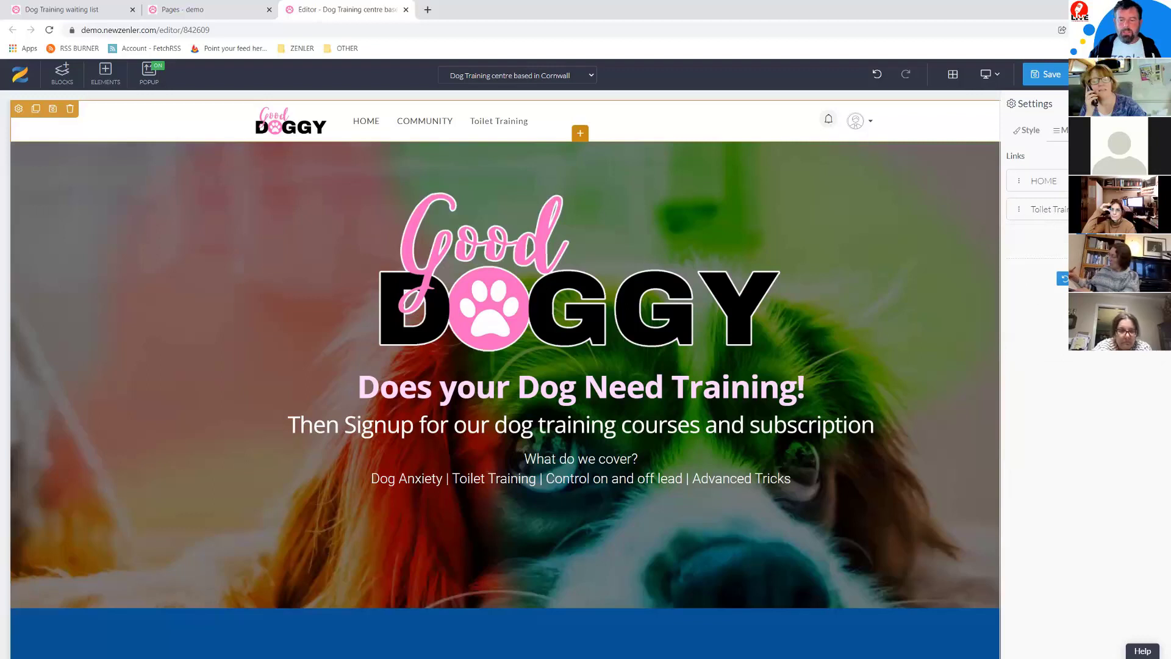
click(1132, 181)
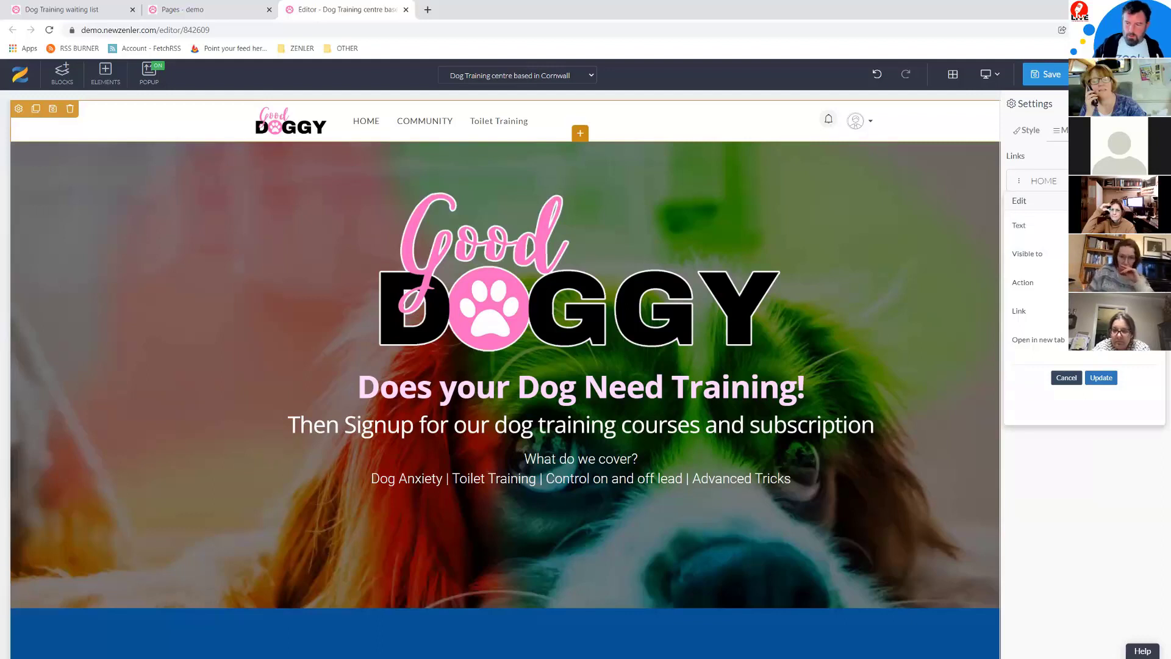
click(1100, 377)
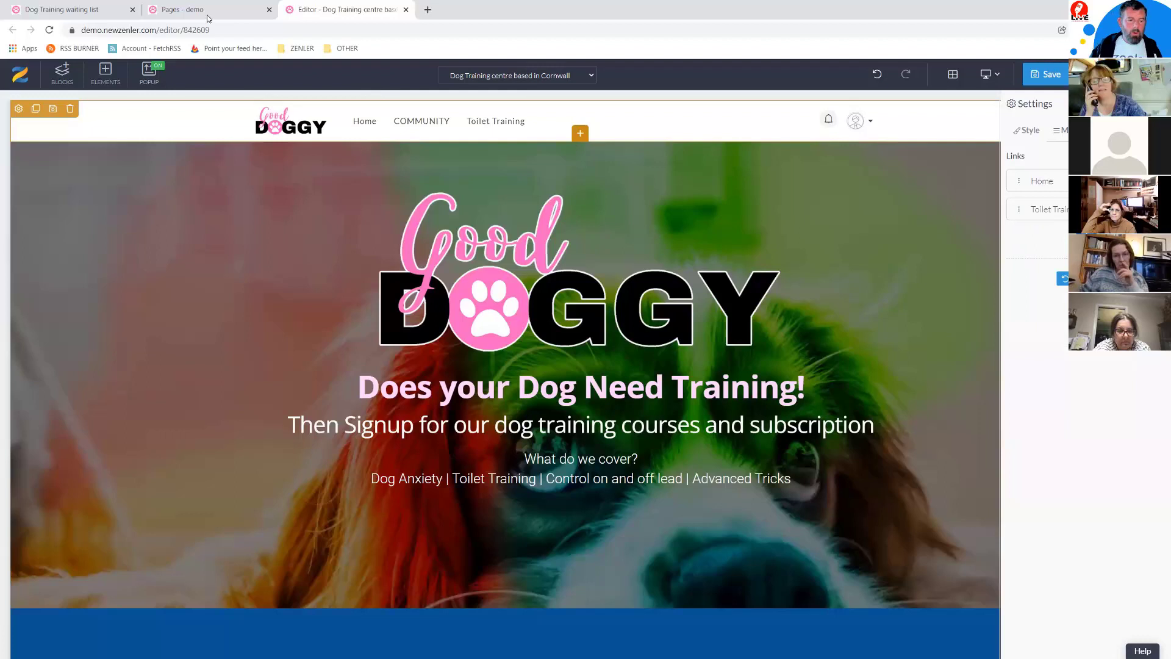
Step: Add a Tricks Training menu link pointing to the dog-training-tricks page path
click(183, 10)
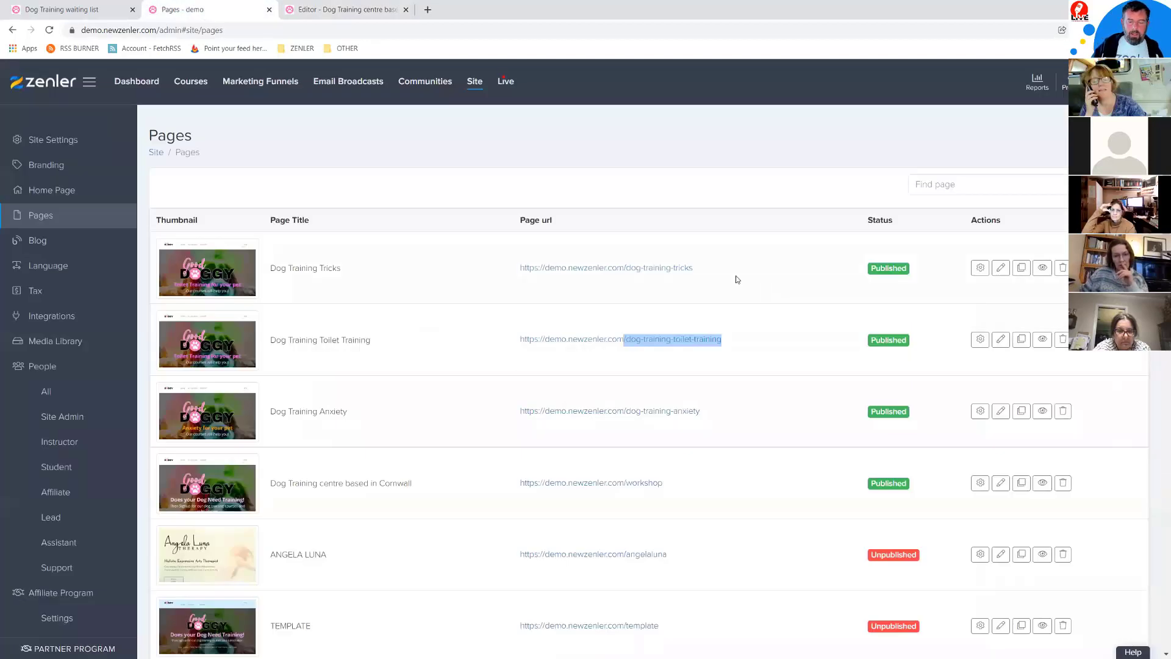
drag(732, 279, 623, 263)
key(ctrl+c)
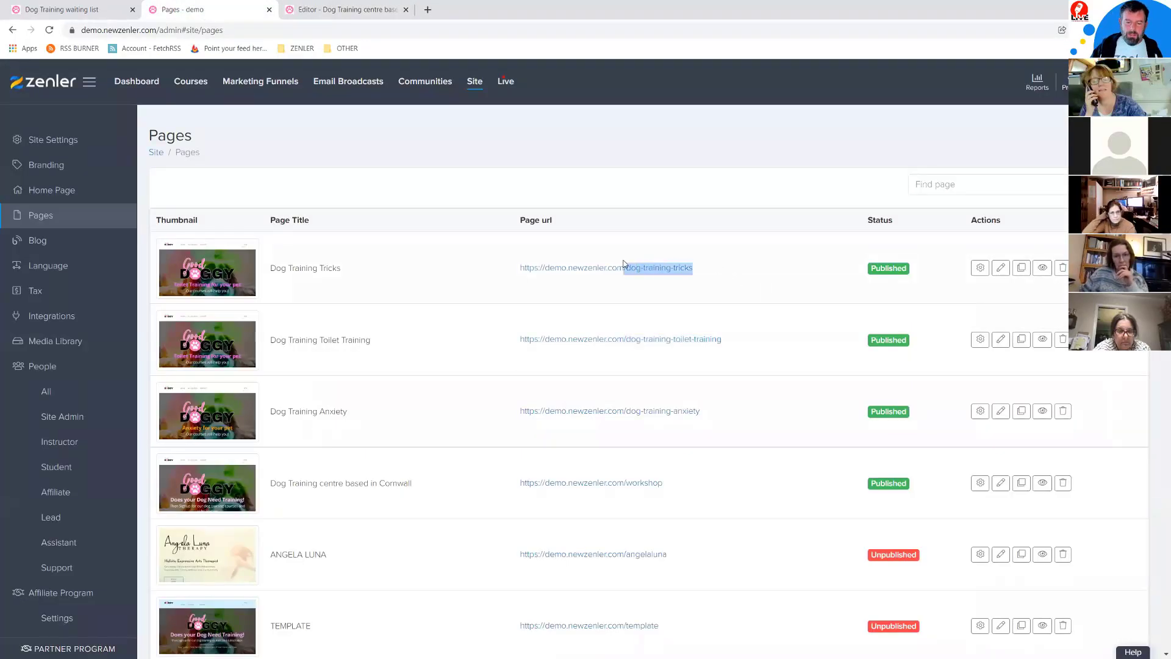
click(311, 14)
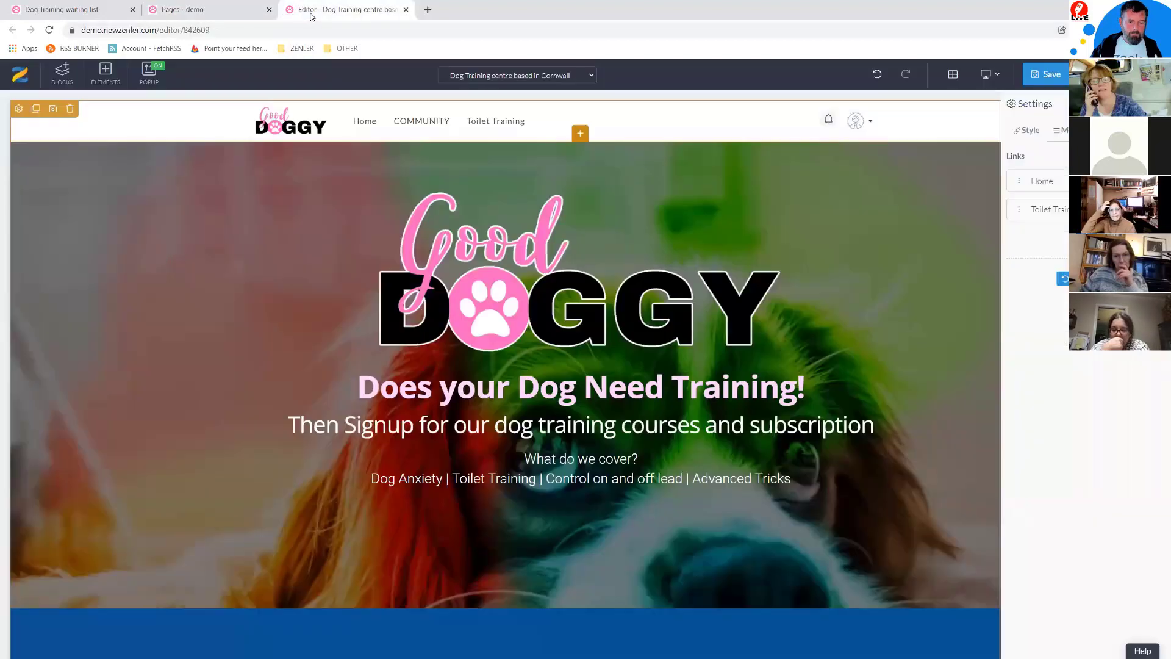
click(1121, 238)
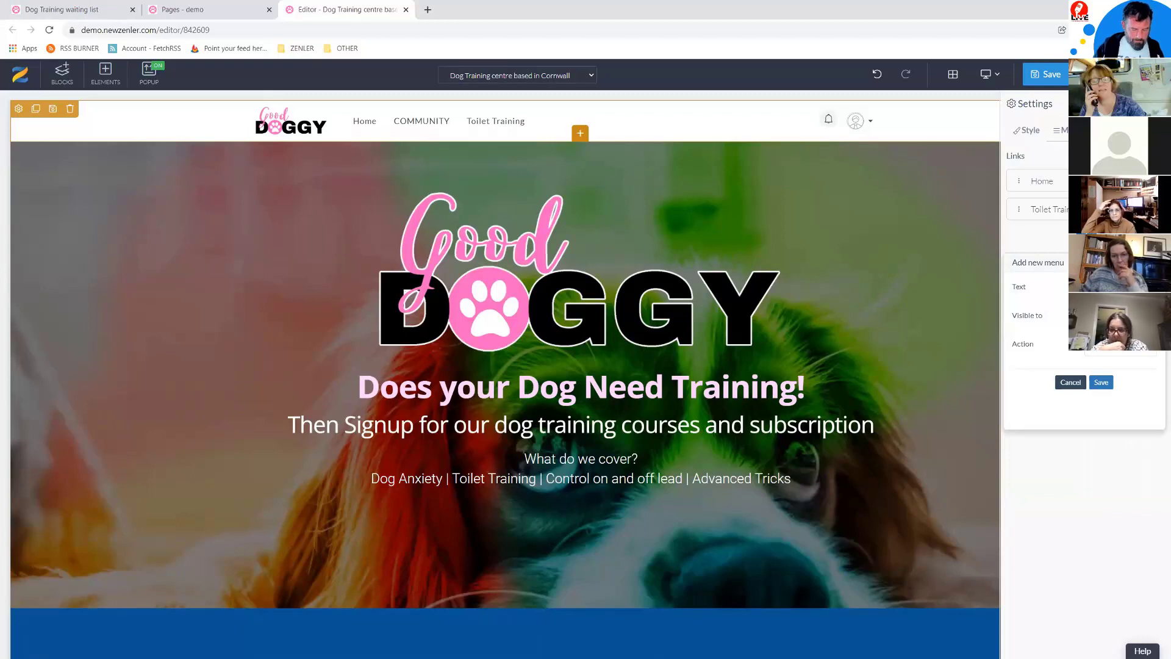
click(1125, 346)
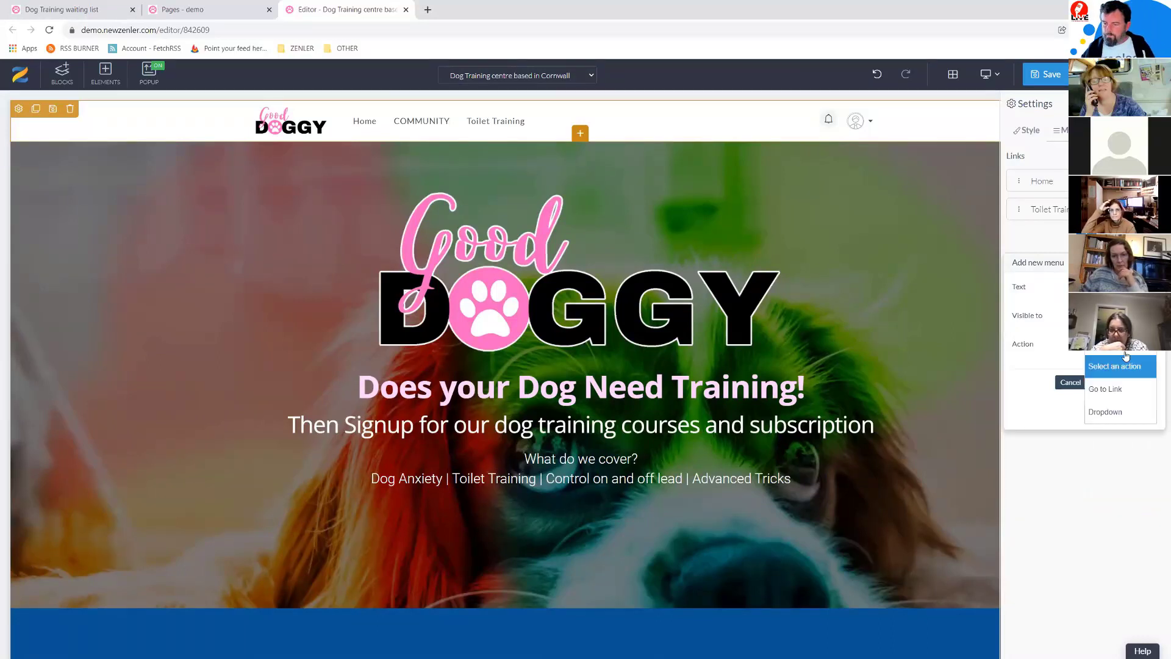
click(1096, 392)
key(ctrl+v)
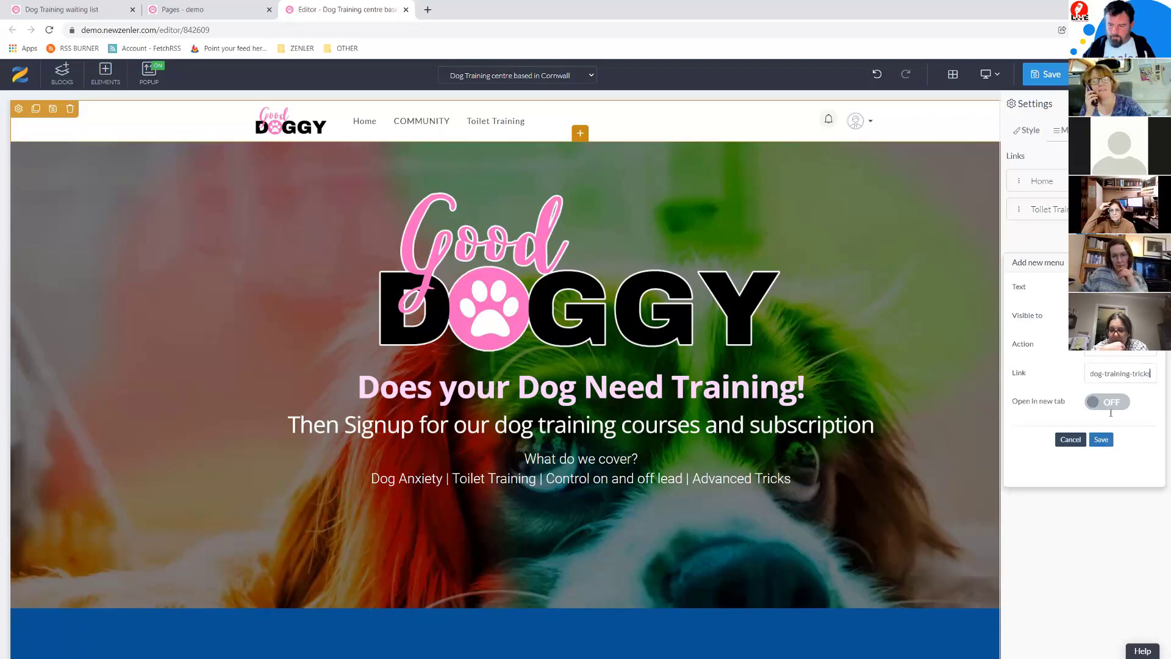
click(1101, 440)
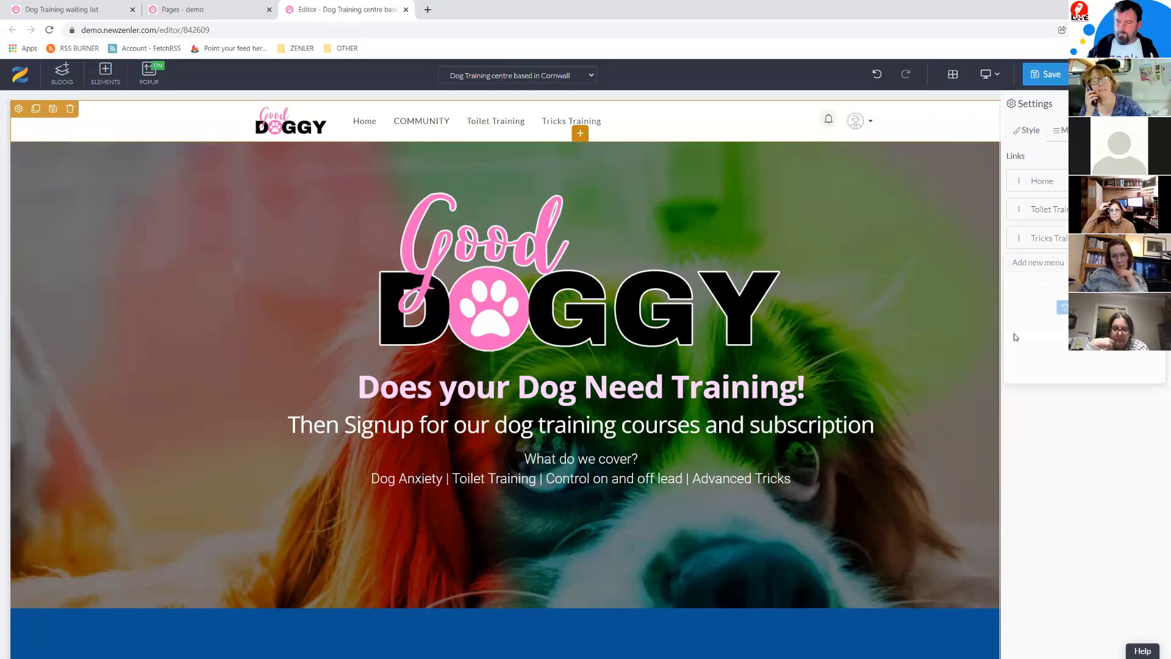
Step: Add a Dog Anxiety menu link to the dog-training-anxiety path, save the page, and reopen Pages
click(196, 9)
drag(700, 410, 626, 410)
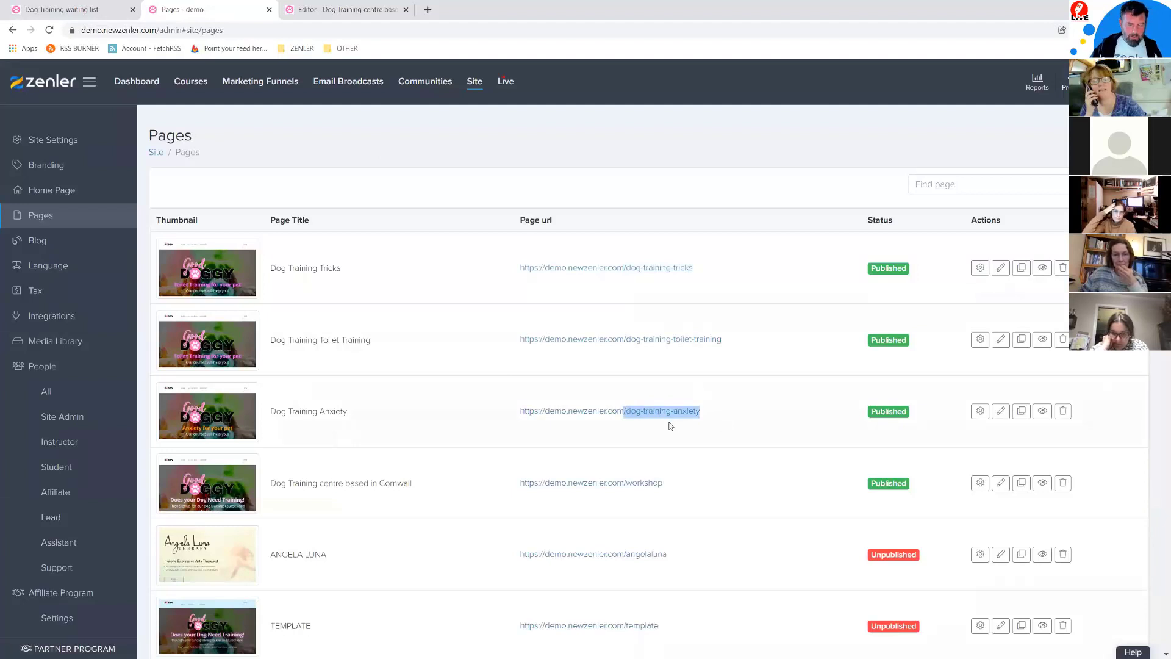
click(347, 9)
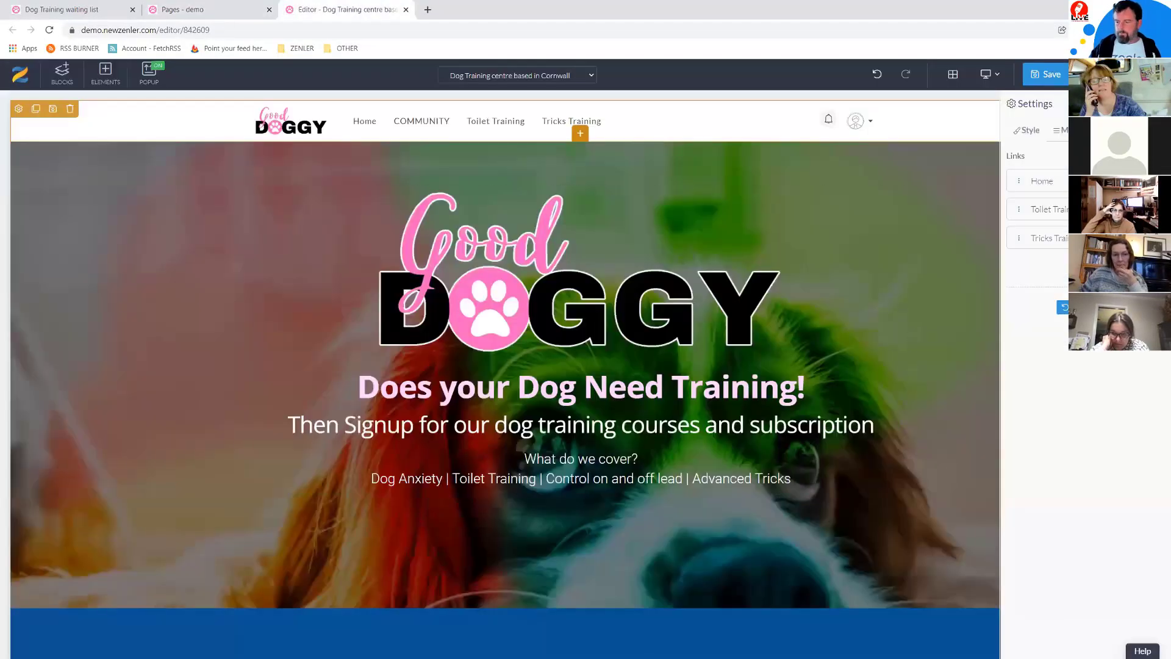
click(1086, 263)
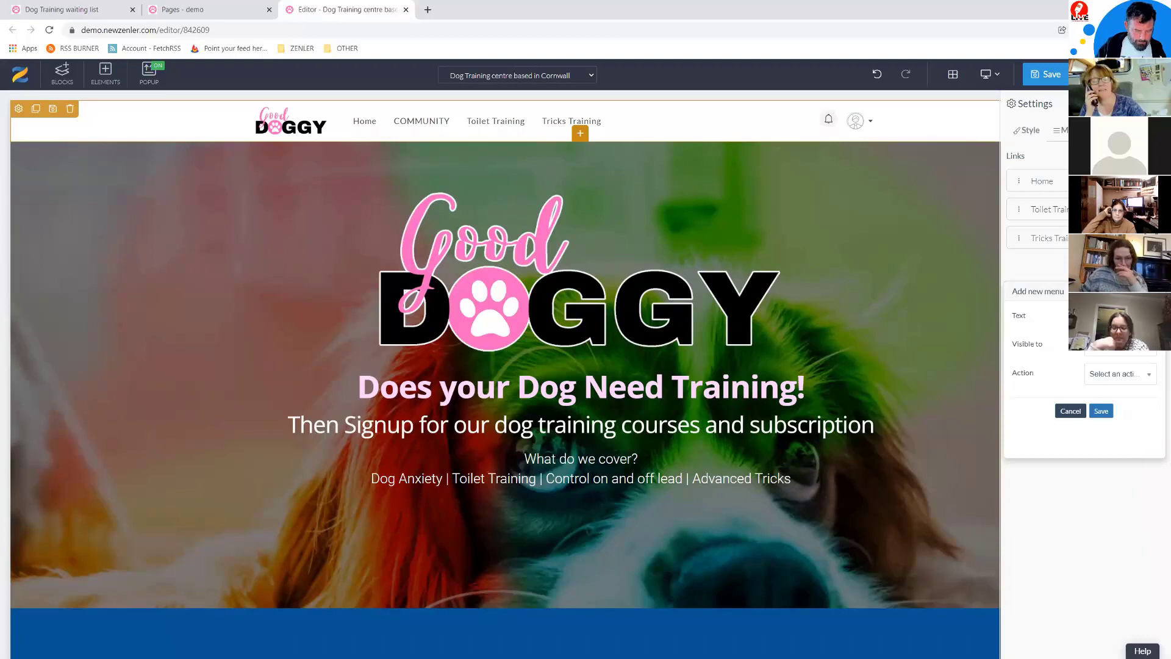
click(1123, 374)
click(1108, 402)
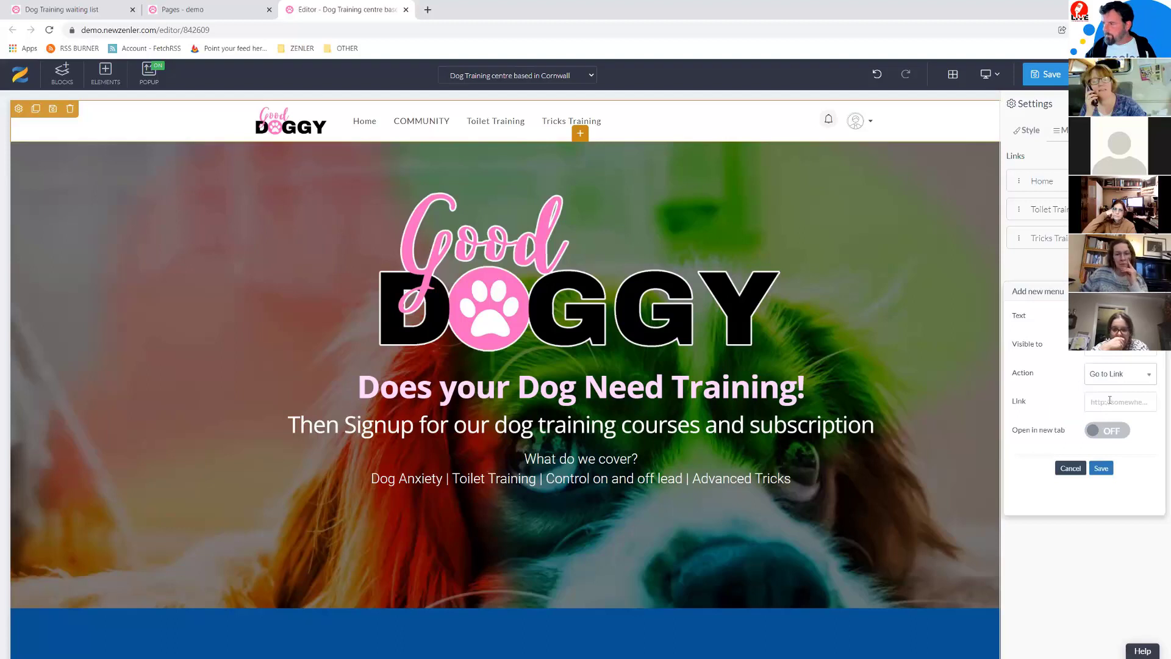
click(1106, 404)
key(ctrl+v)
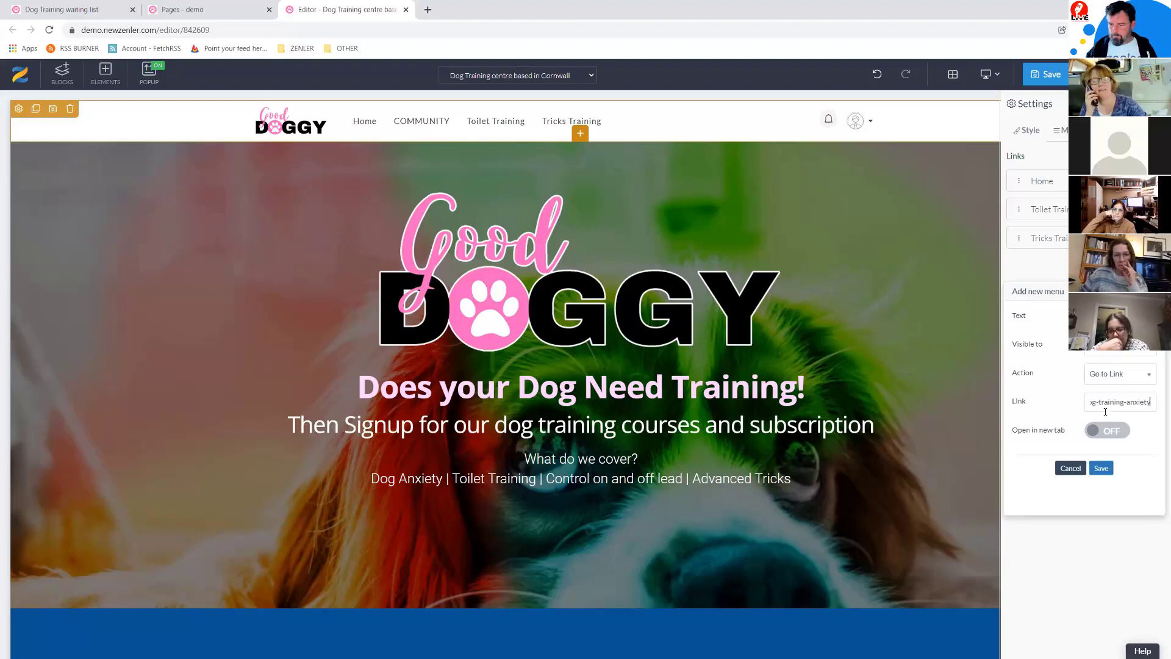
click(1102, 468)
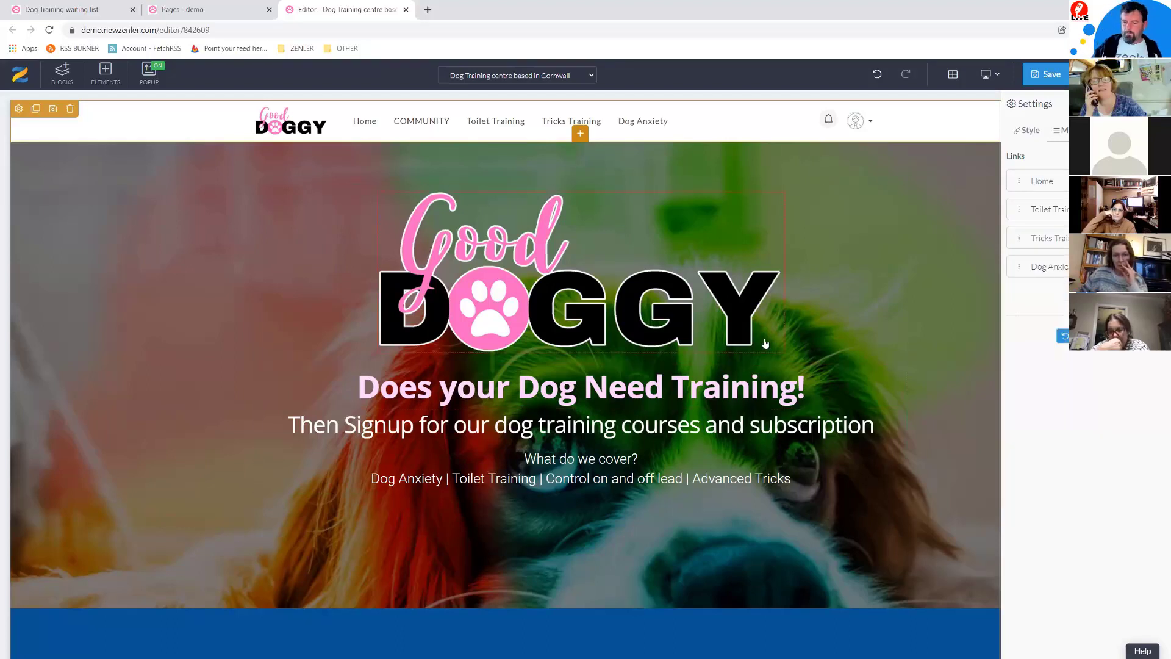
click(1054, 79)
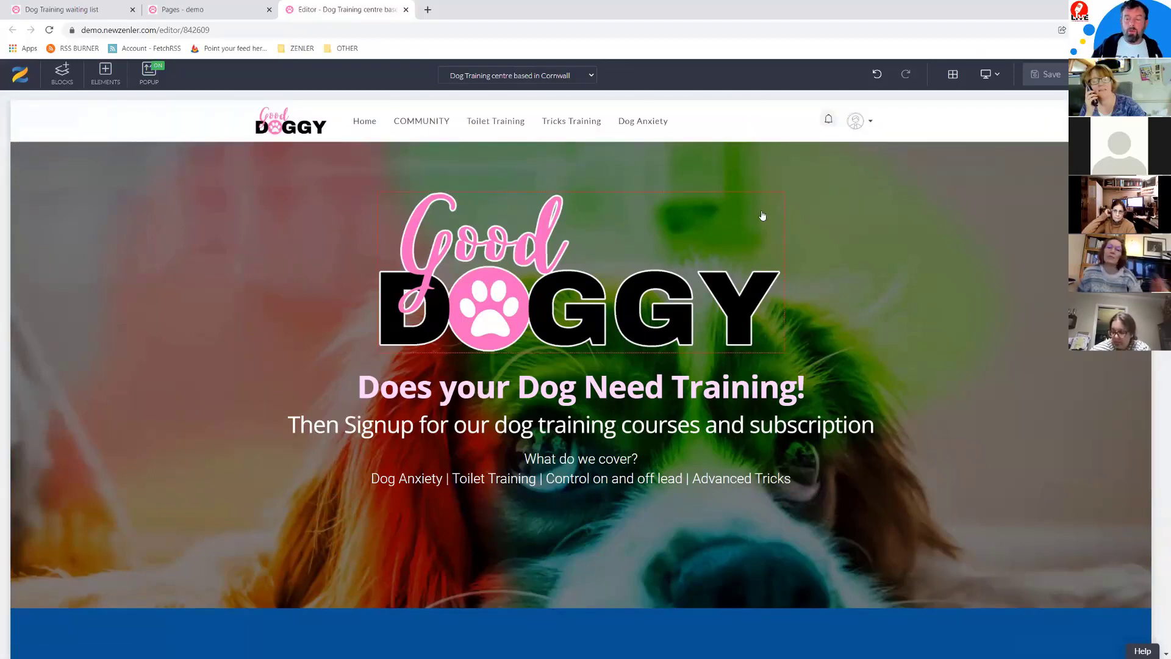
click(191, 10)
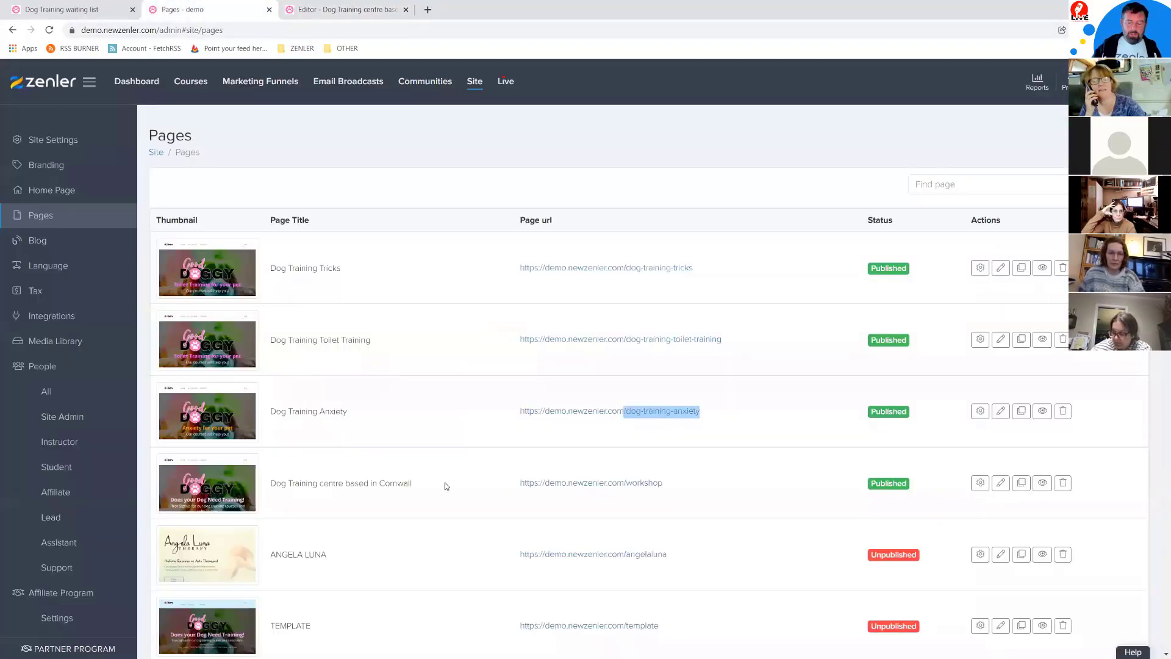
Step: Copy the workshop page URL and load the live page in a new incognito window
click(698, 483)
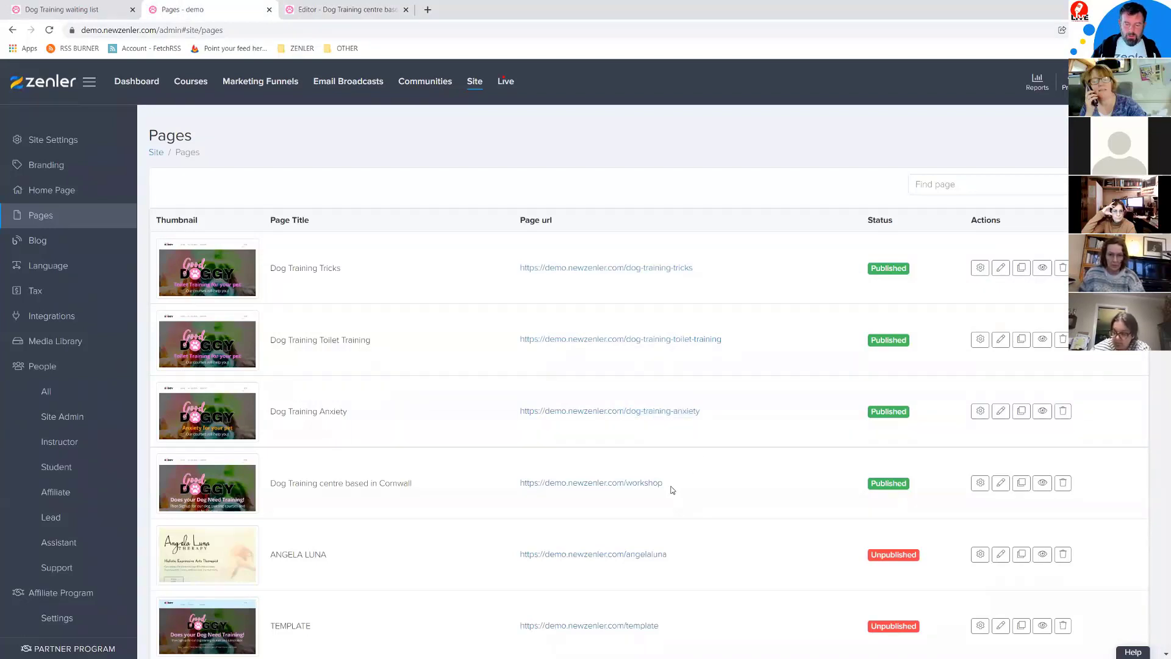
drag(671, 490, 486, 481)
key(ctrl+c)
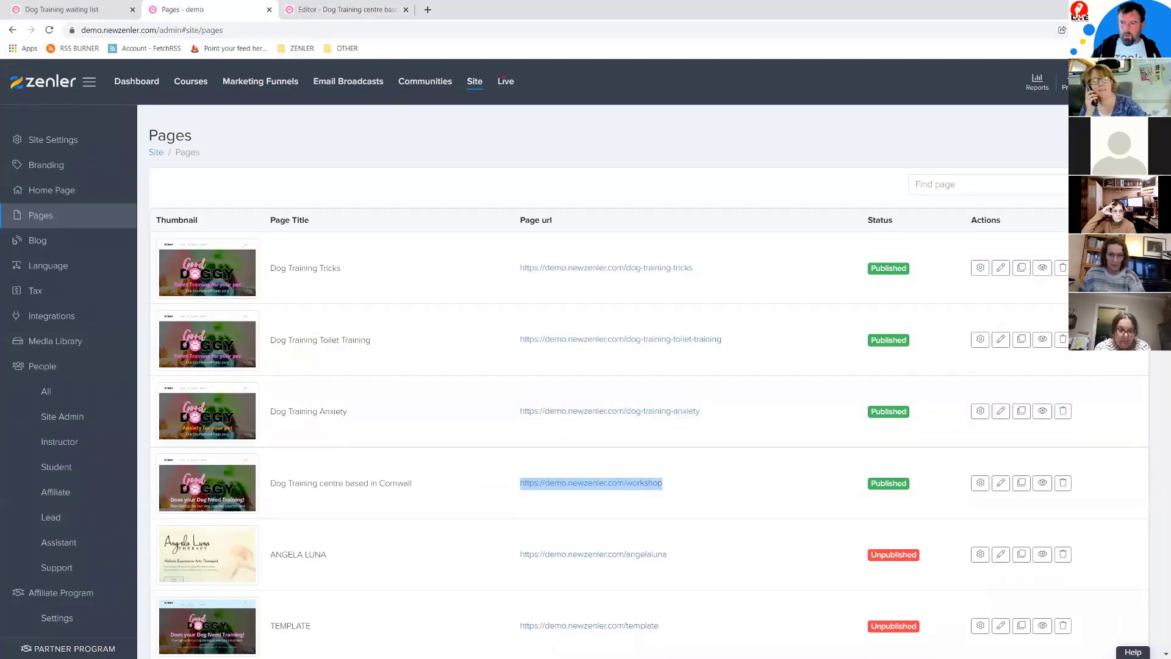
click(1159, 30)
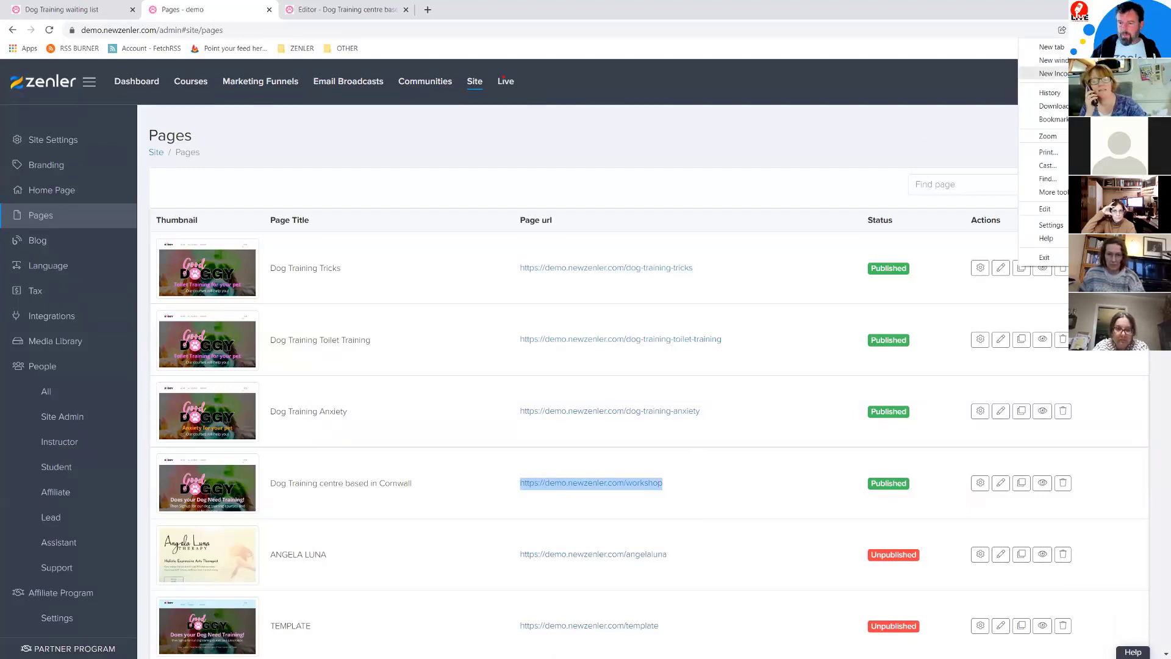
click(1053, 73)
key(ctrl+v)
key(Return)
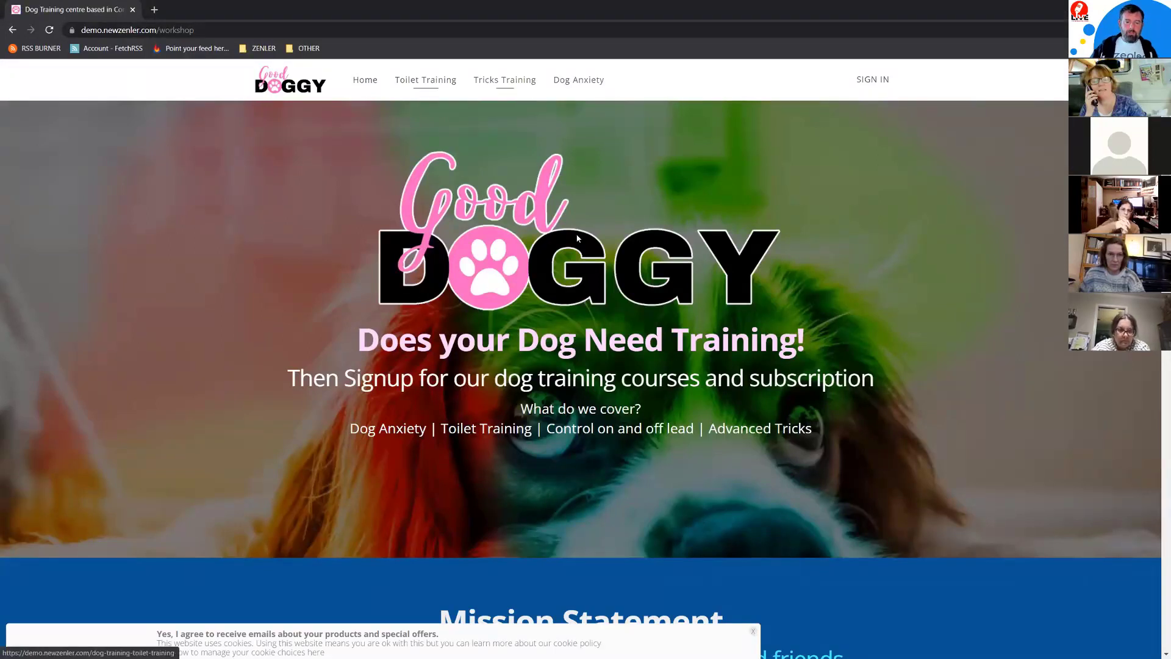
Step: Test the header's Tricks Training link on the live page, then go back to the workshop page
scroll(578, 238, down, 15)
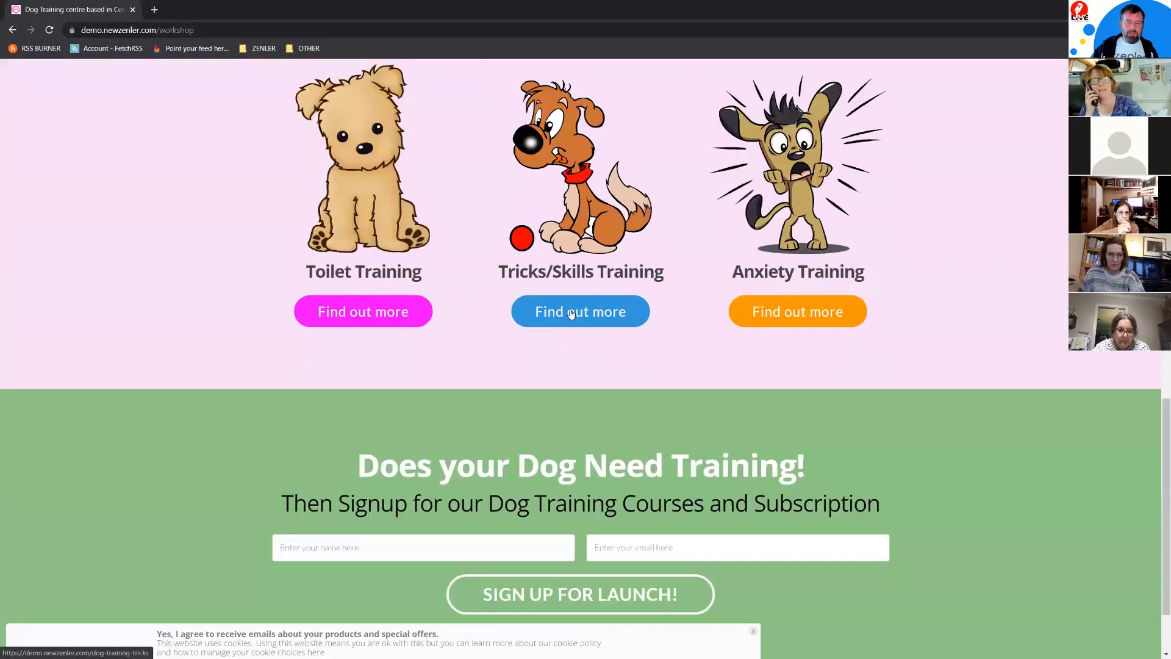
scroll(845, 330, up, 15)
click(502, 95)
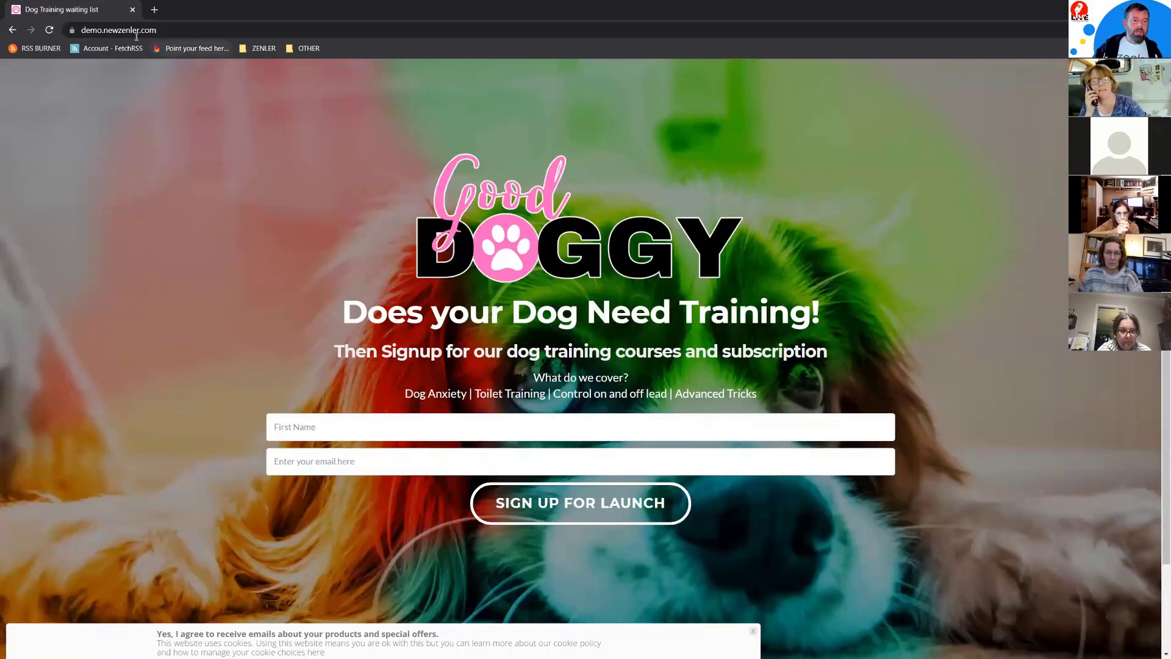
drag(164, 27, 85, 28)
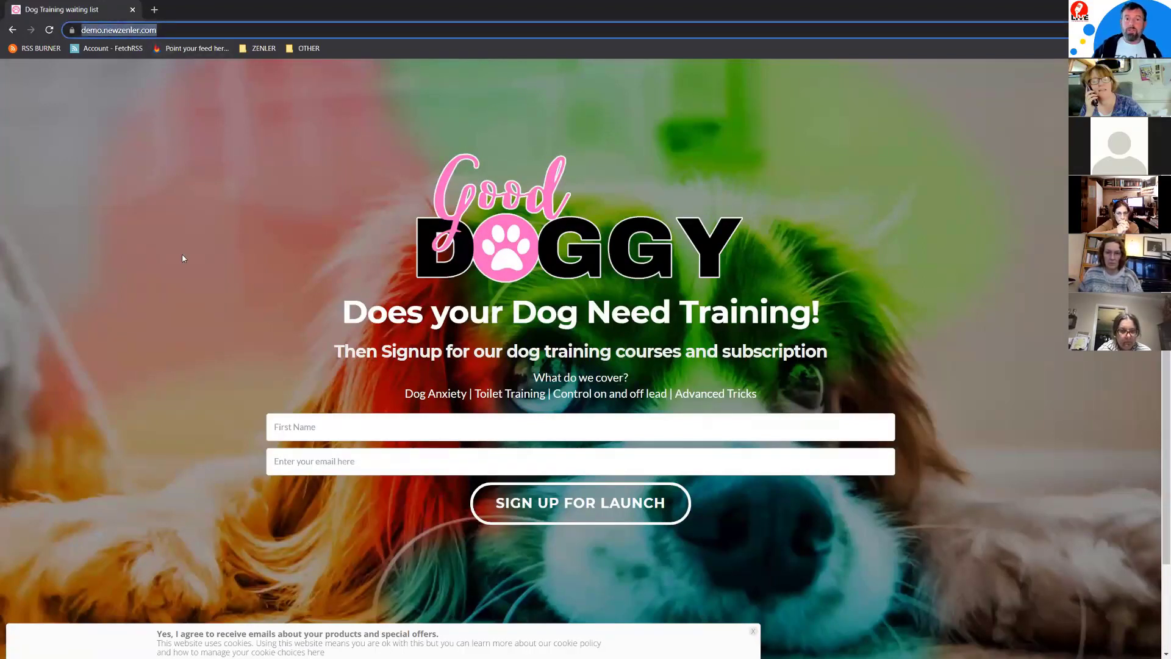
click(12, 32)
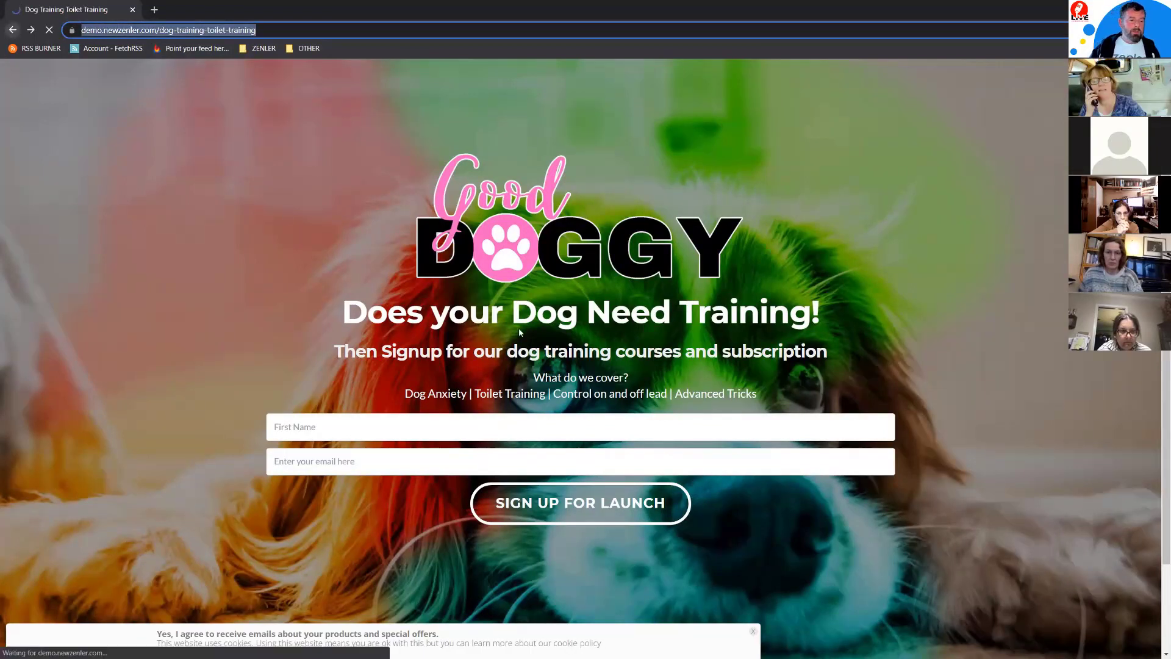
scroll(511, 618, down, 10)
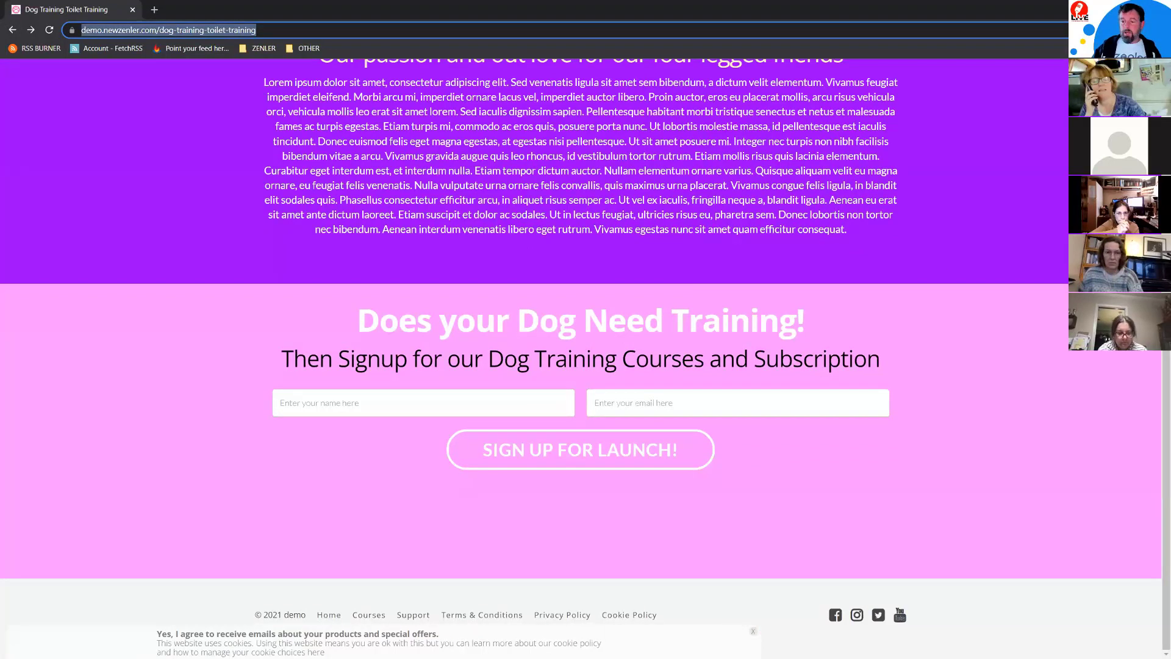
Step: Back in the workshop page editor, open the Site Footer block's settings
key(alt+Tab)
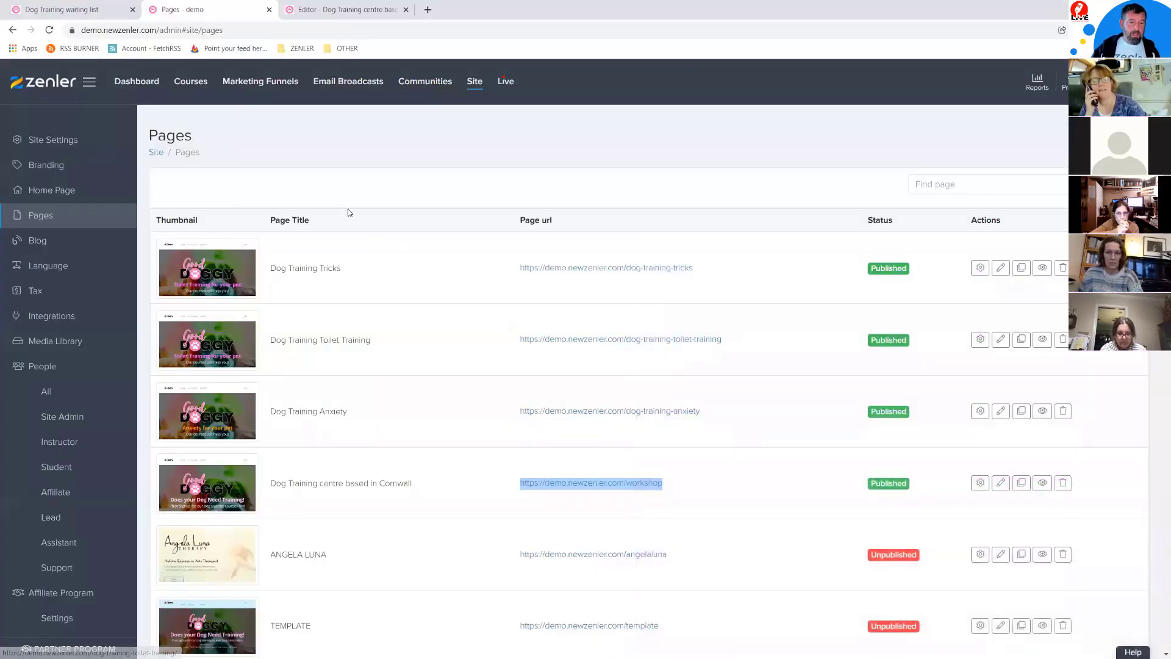
click(343, 8)
scroll(584, 431, down, 15)
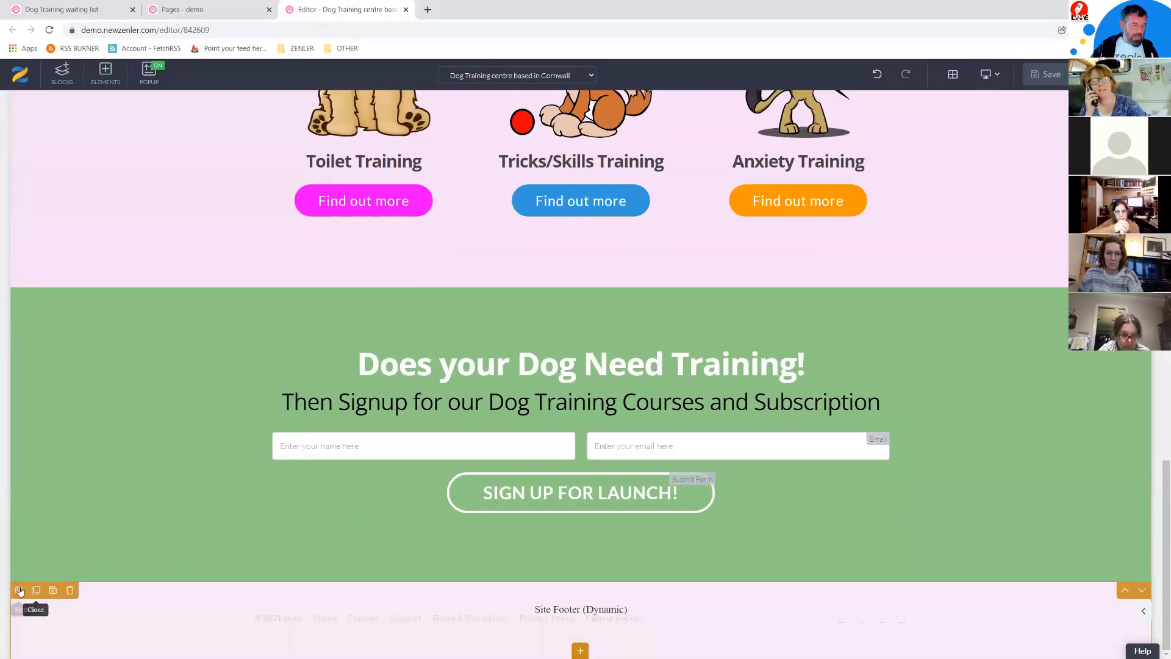
click(19, 590)
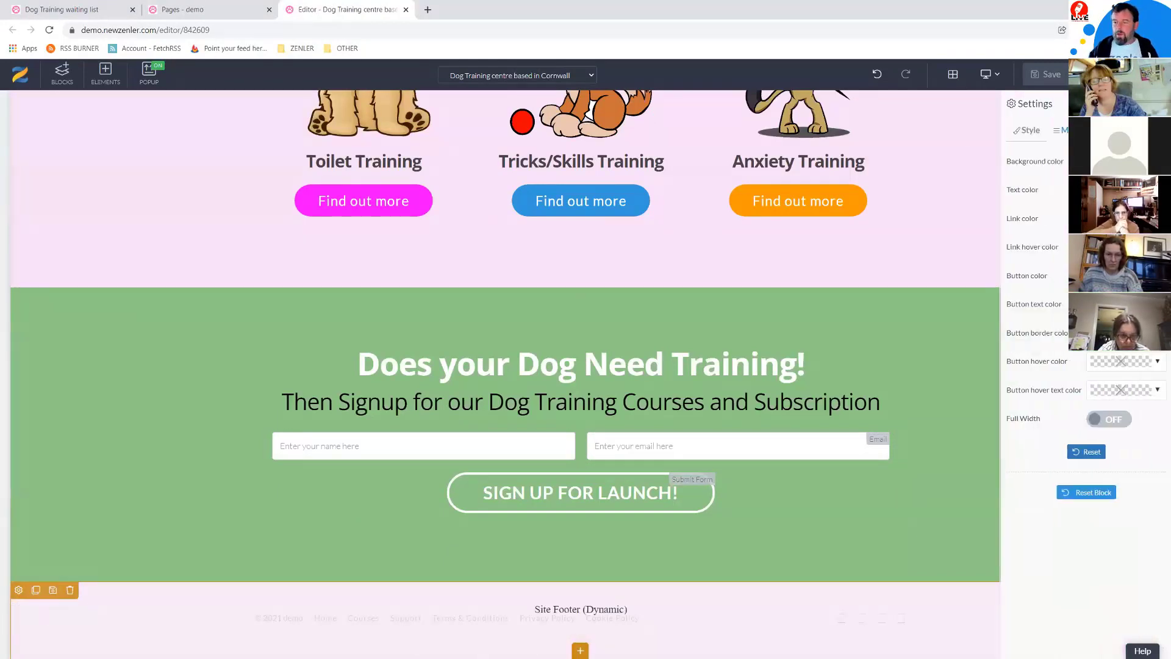
Step: Delete each footer menu link, from Cookie Policy through Support, Courses and Home, confirming every deletion
click(1061, 130)
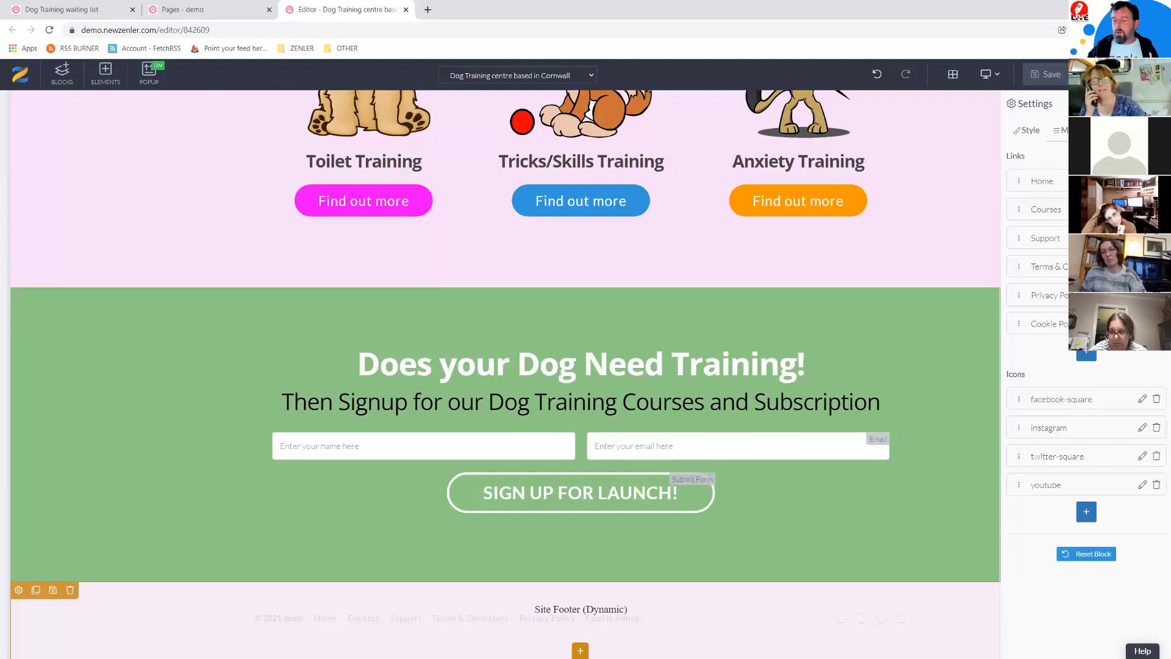
click(71, 590)
click(607, 216)
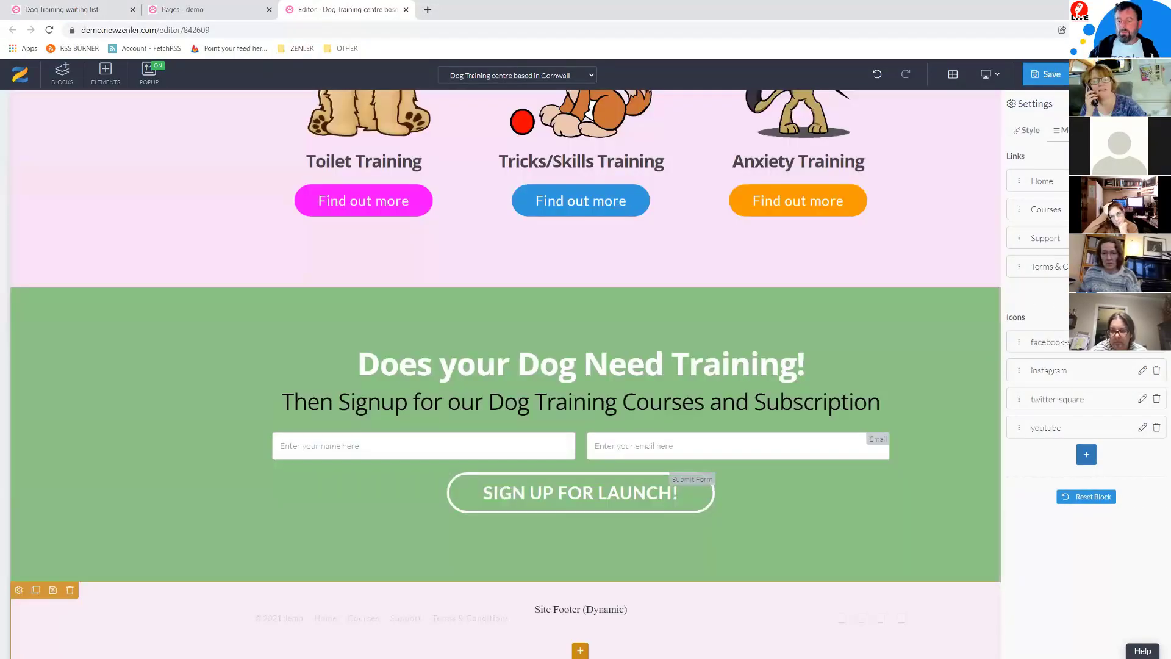
click(1156, 267)
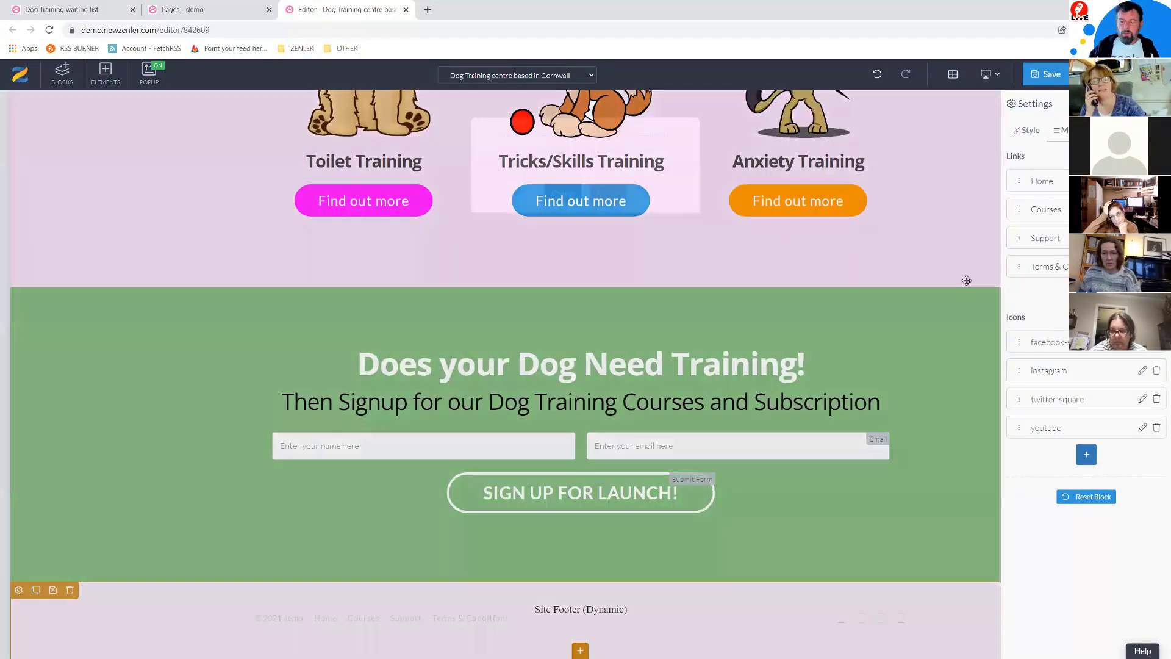
click(610, 215)
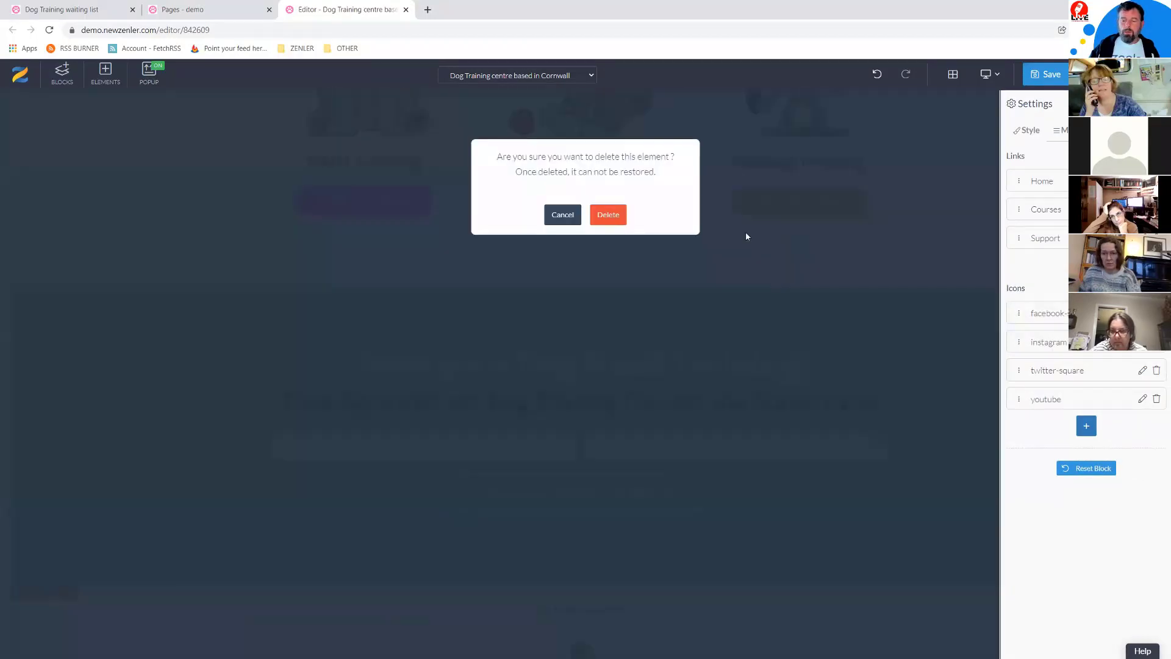
click(604, 224)
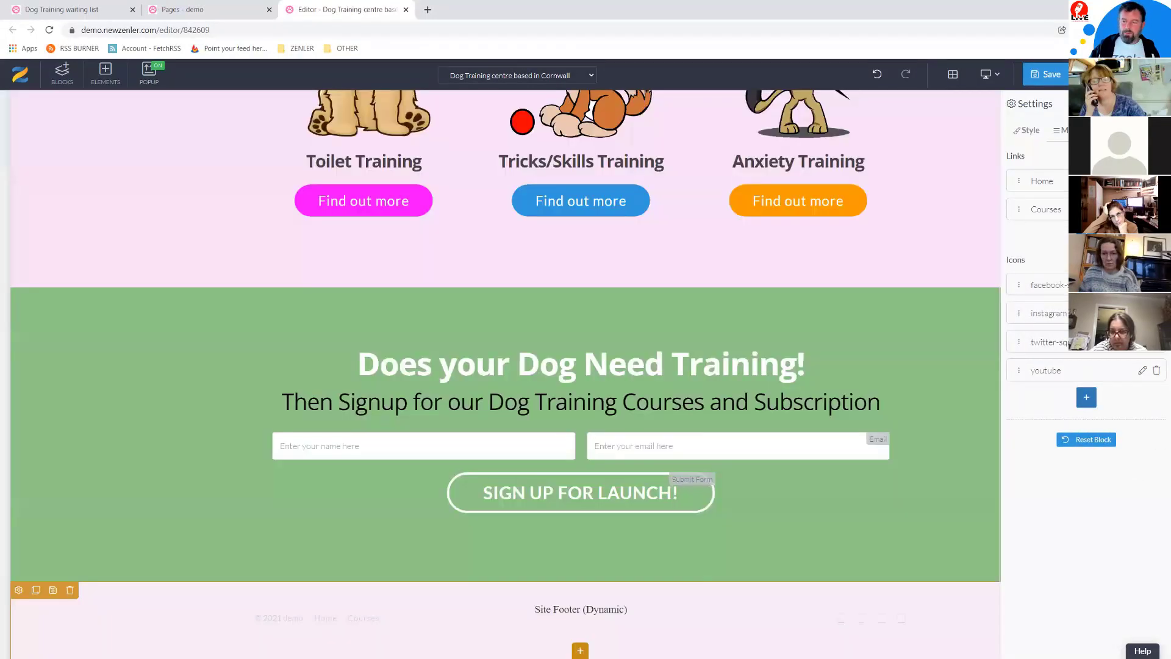
click(1156, 209)
click(621, 217)
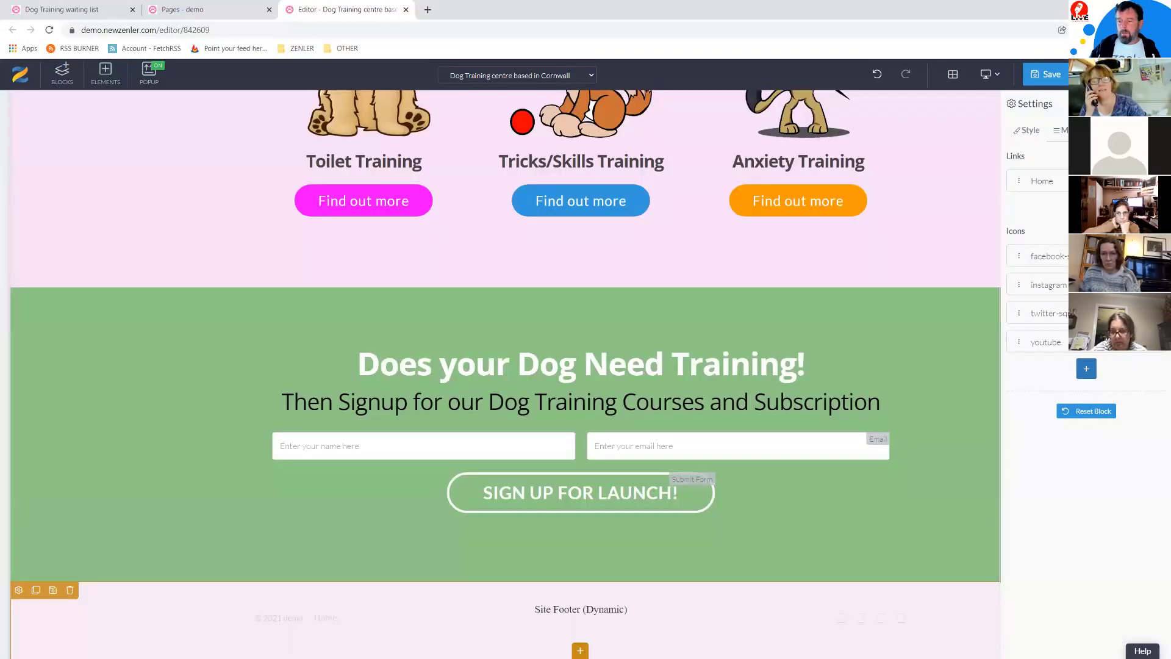
click(1157, 180)
click(621, 217)
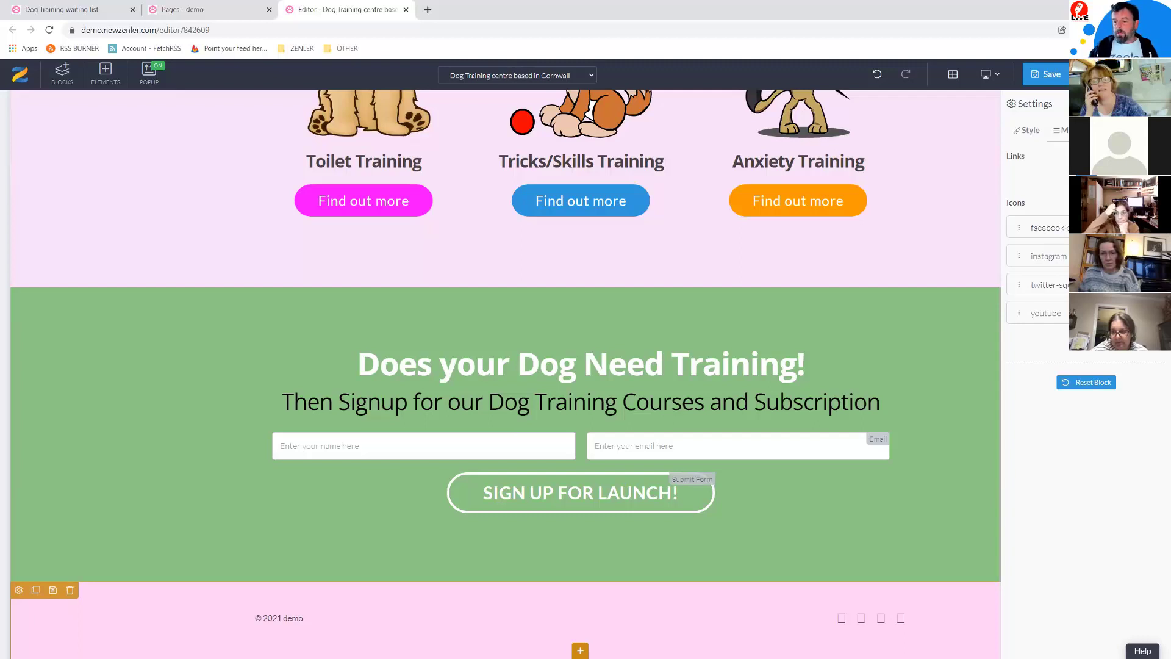
click(1129, 227)
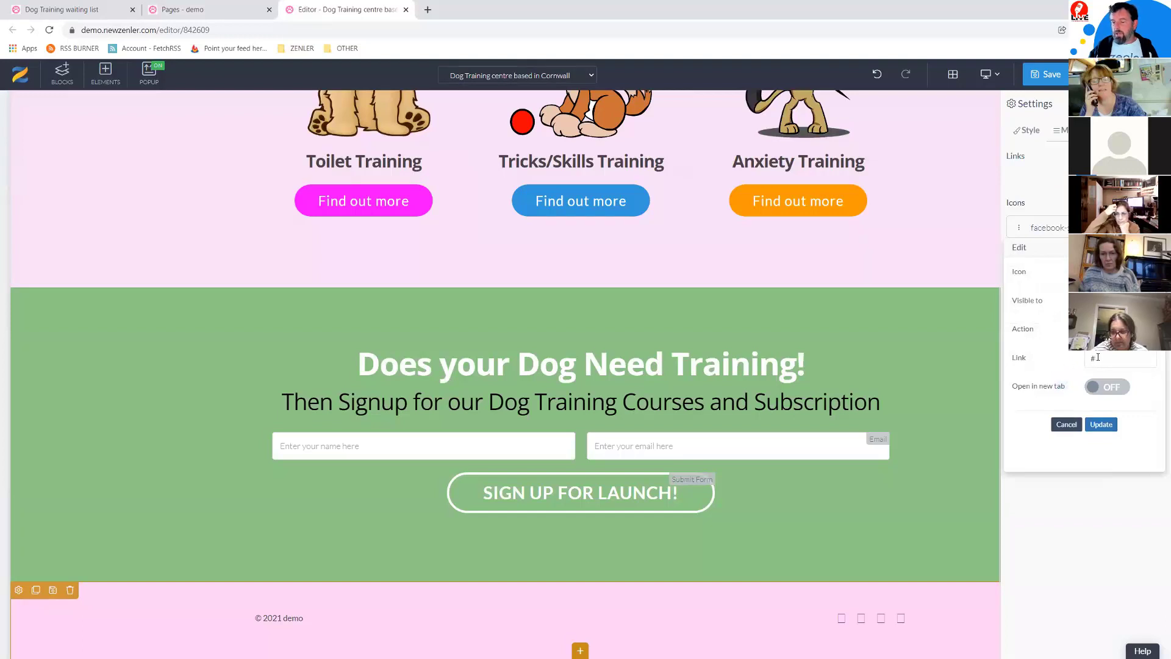
Step: Set the facebook-square icon's link to the NewZenlerBeta Facebook group URL, opening in a new tab
click(428, 10)
text(facebook.com)
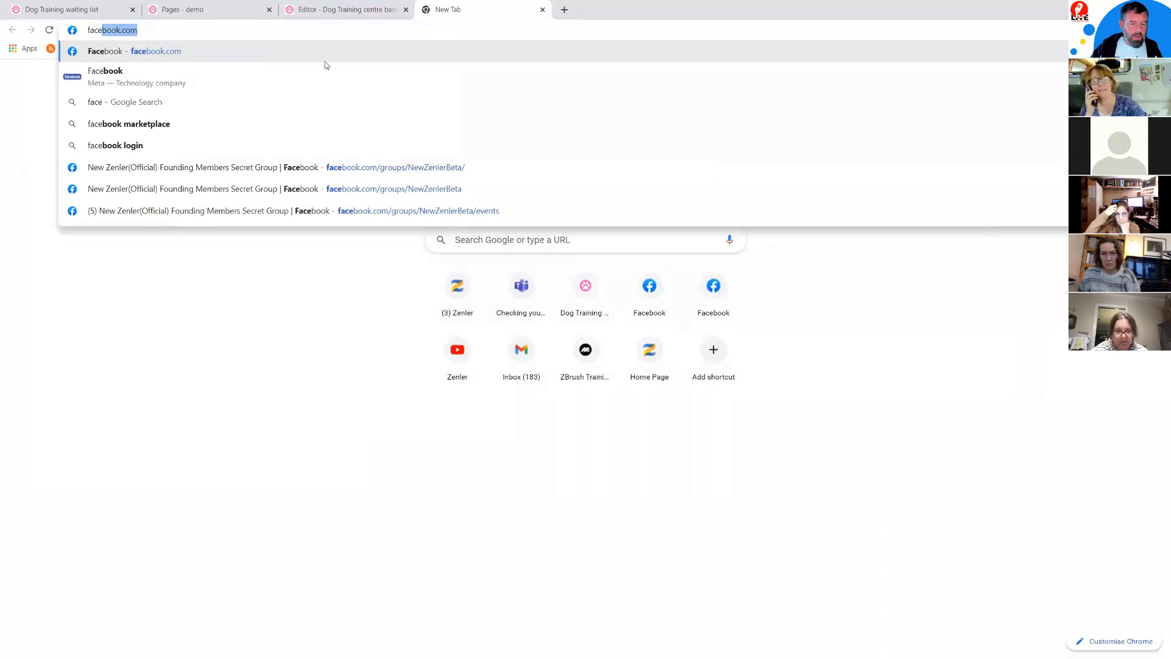
click(306, 168)
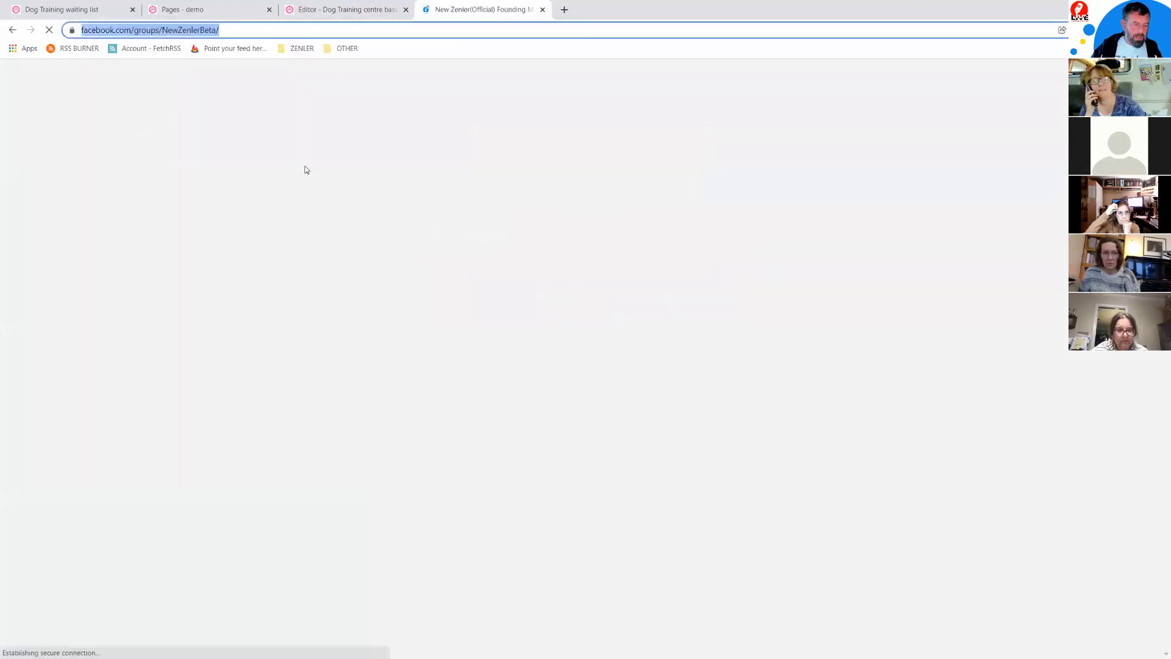
click(330, 8)
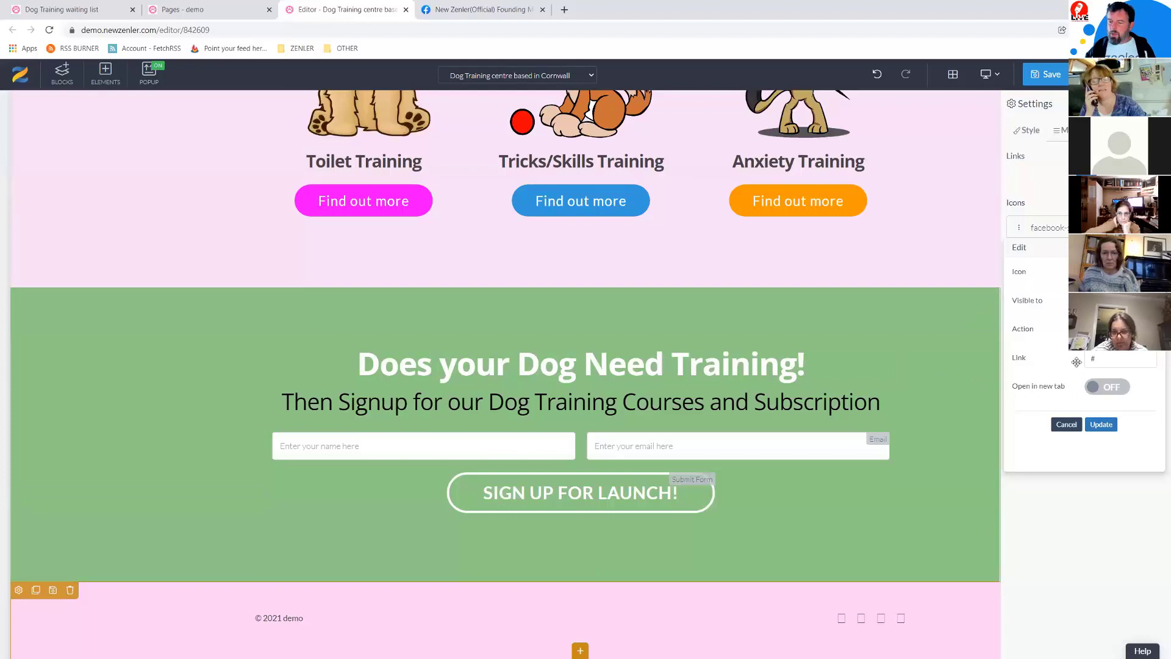
drag(1099, 359, 1068, 364)
key(ctrl+v)
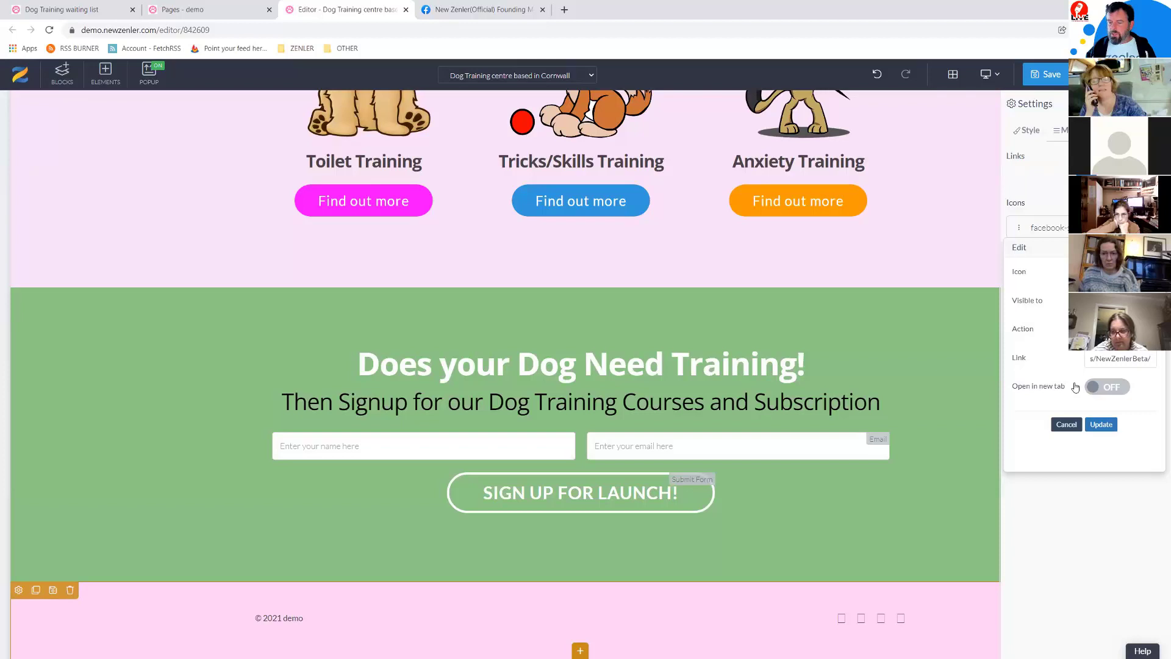
click(1118, 391)
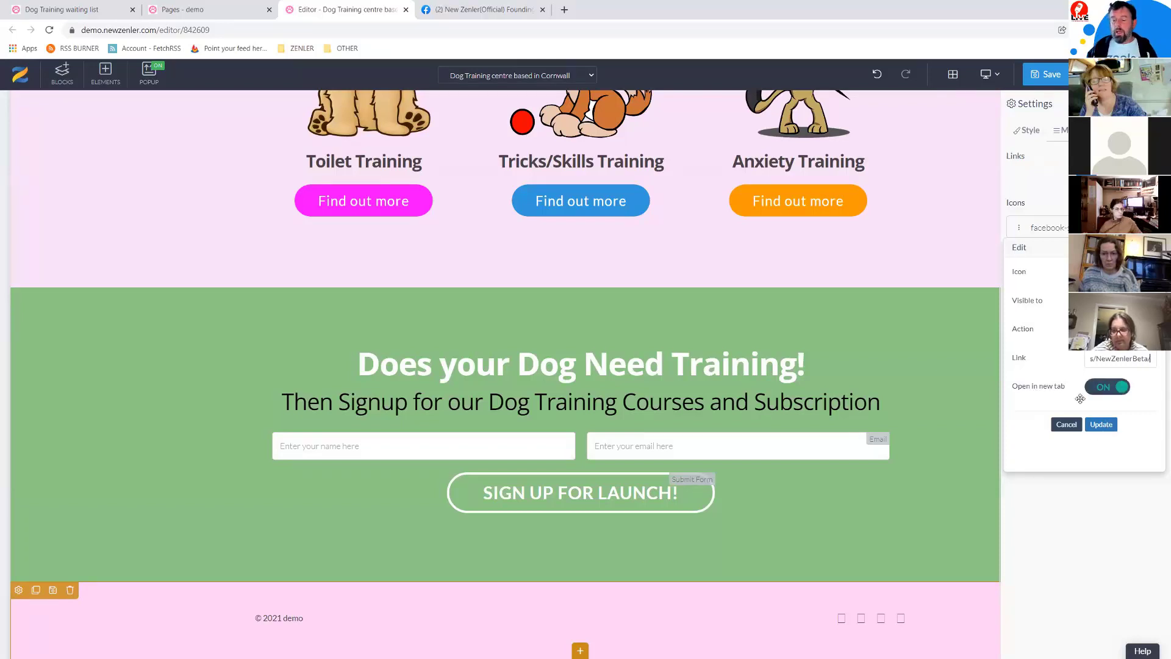
click(1102, 426)
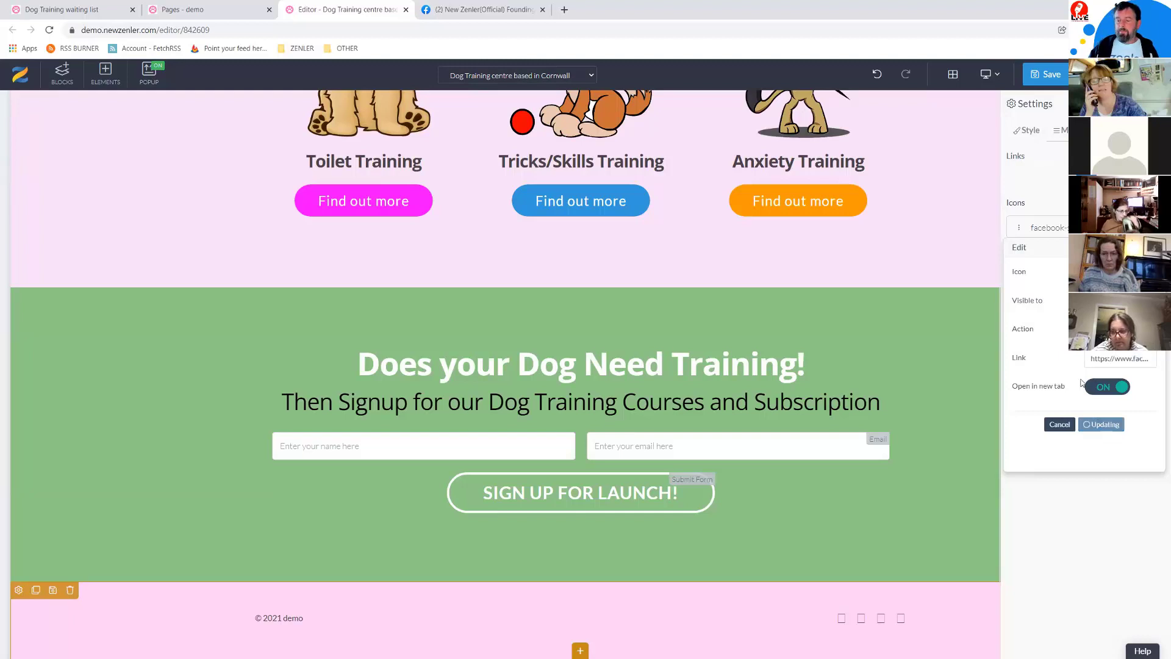
click(1086, 338)
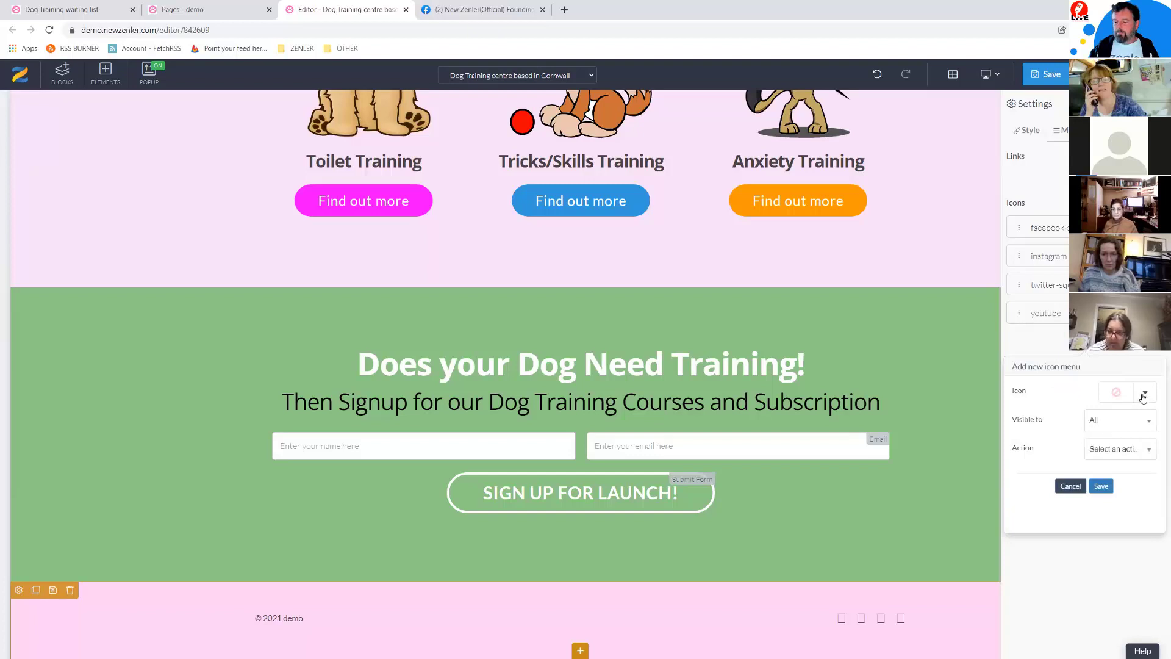
Step: Try adding a Twitter icon that goes to a link, then dismiss the missing-link alert and cancel
click(1143, 398)
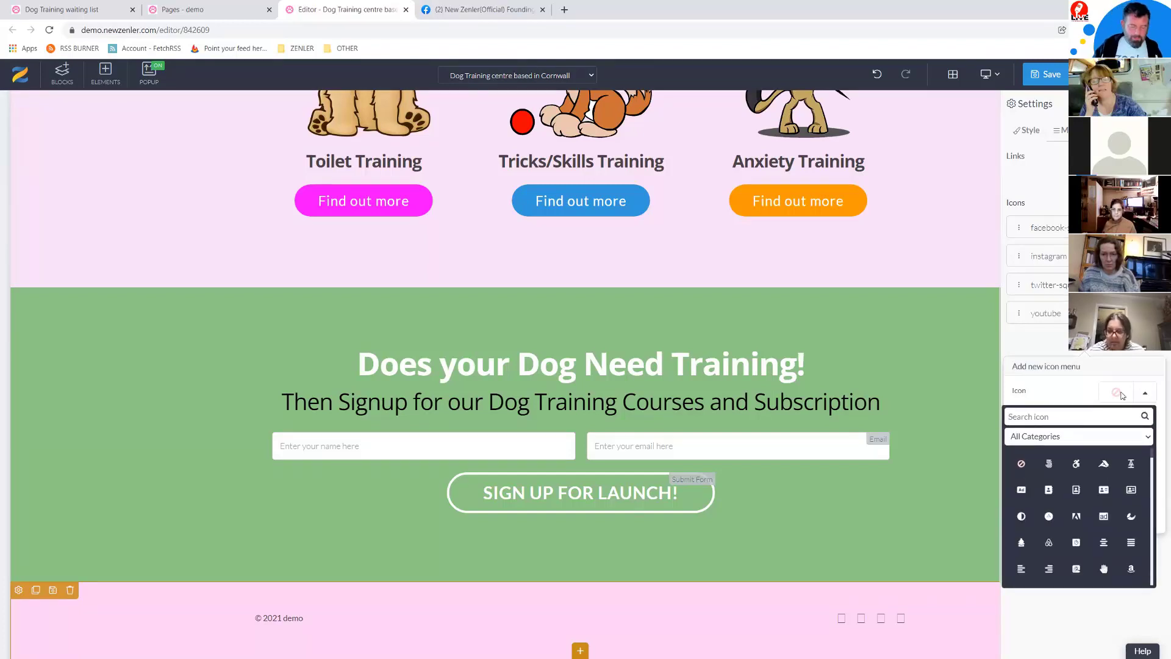
text(twi)
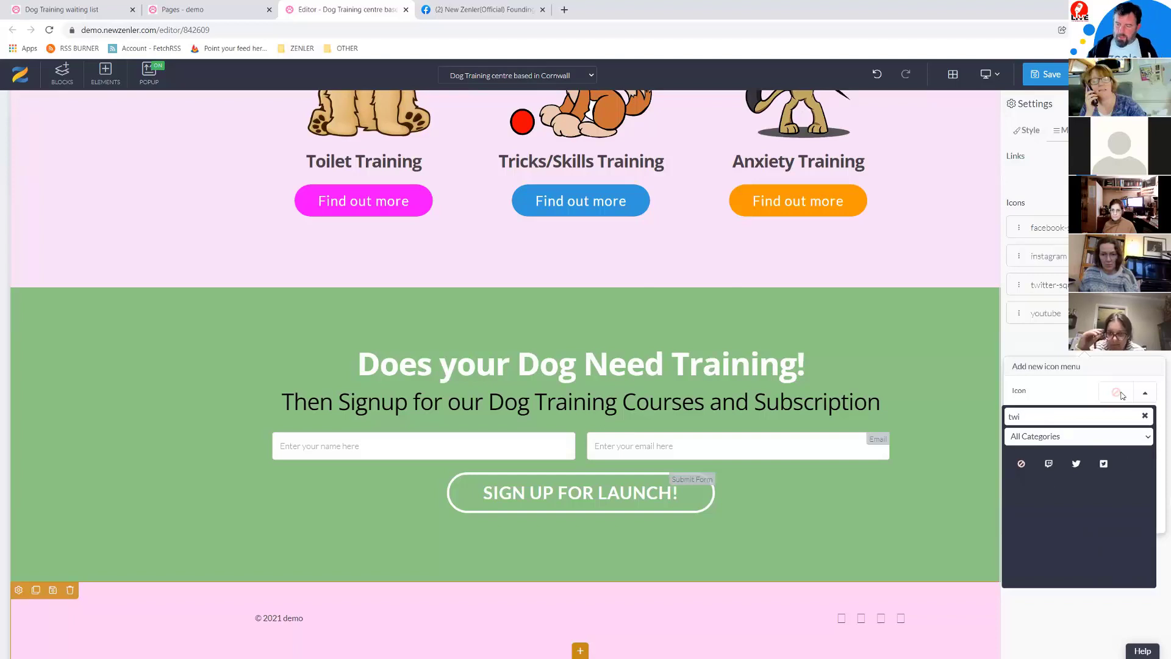
click(1076, 464)
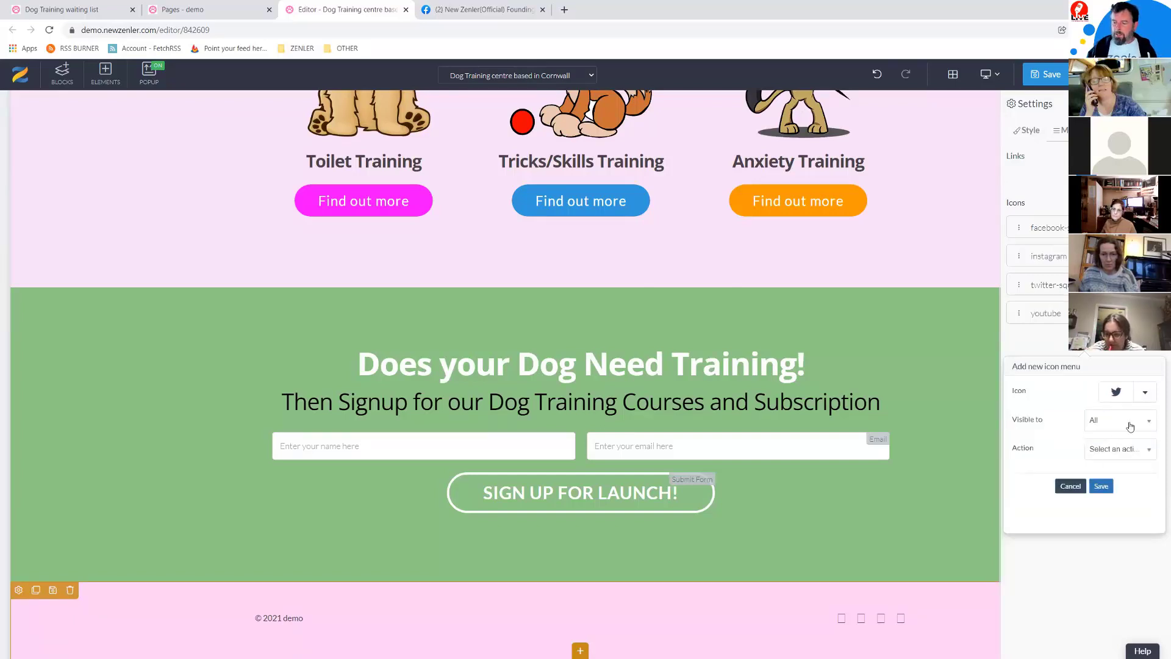
click(1119, 451)
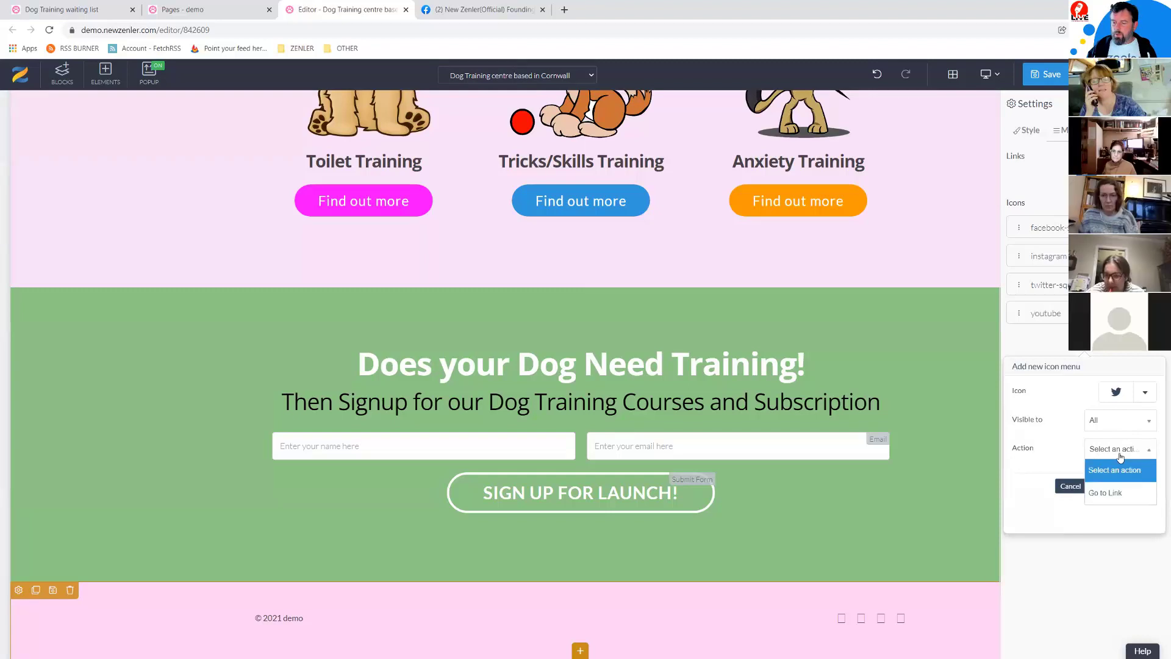
click(1101, 493)
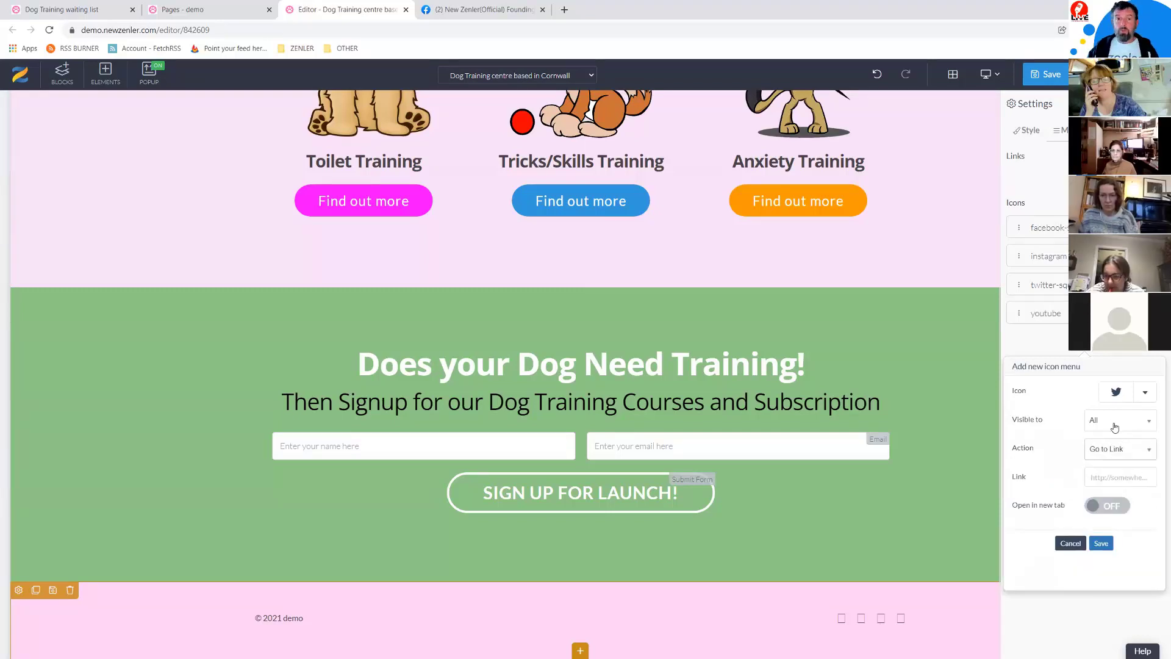
click(1100, 545)
click(686, 95)
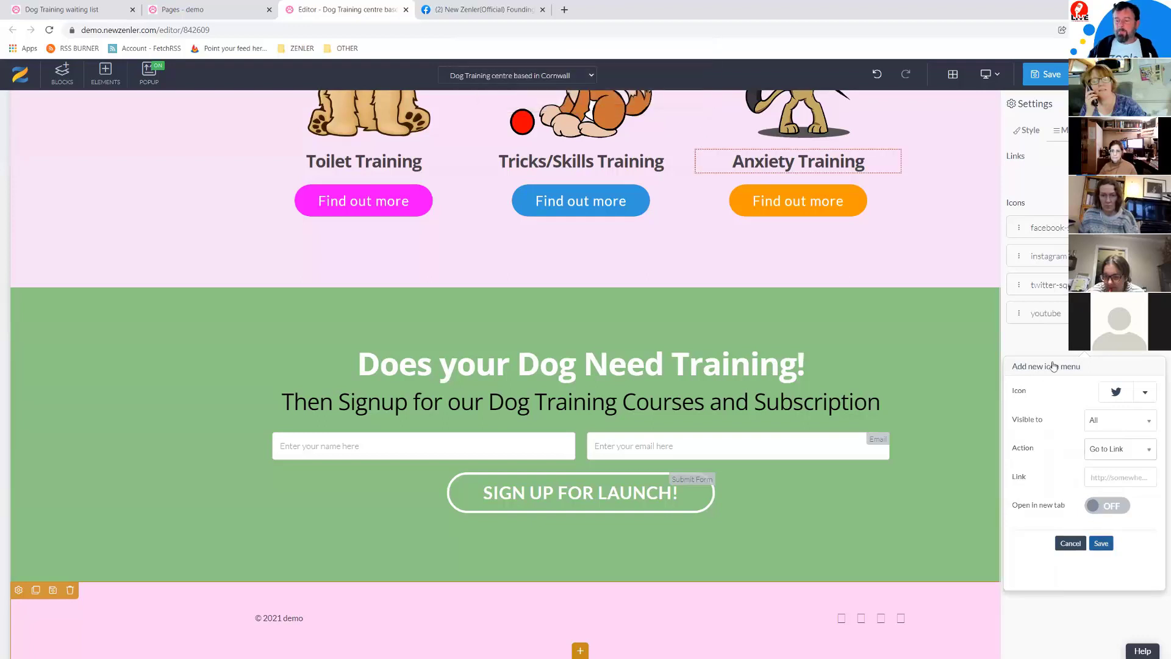
click(1070, 544)
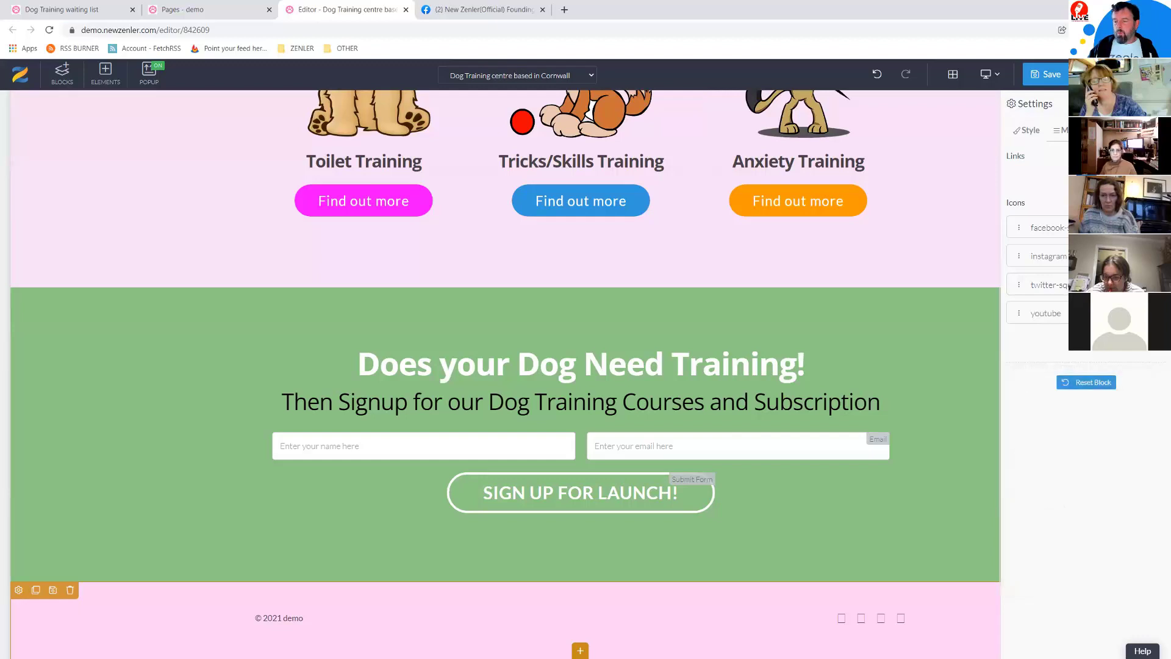
Step: Delete the YouTube, Twitter and Instagram footer icons and save the workshop page
click(70, 590)
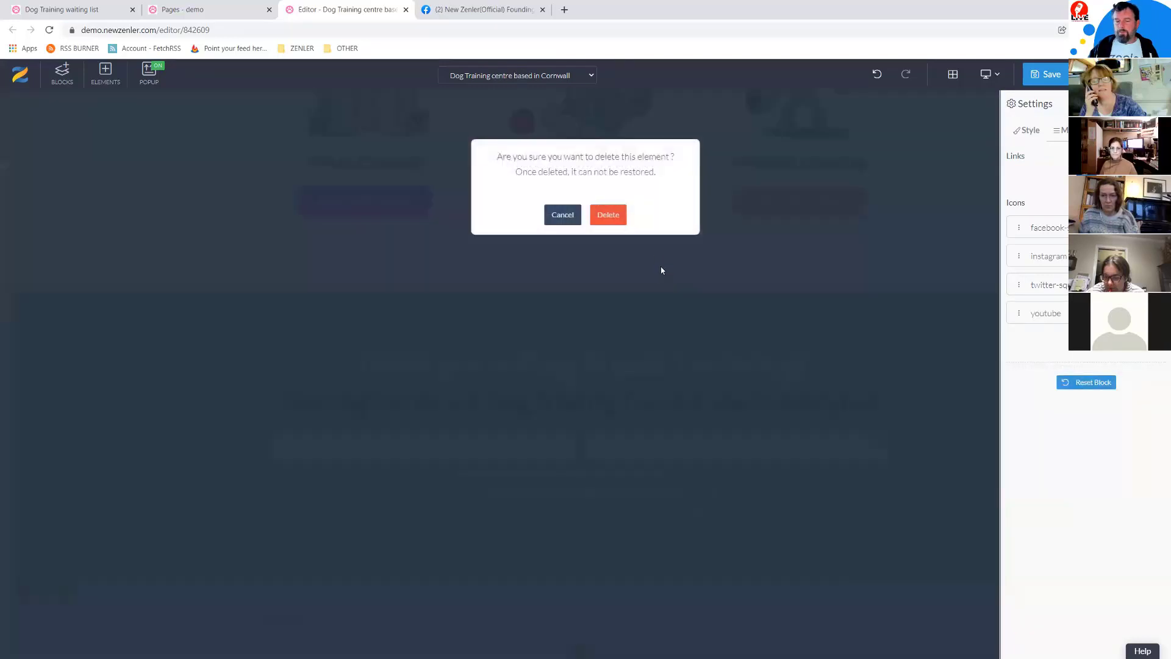
click(598, 215)
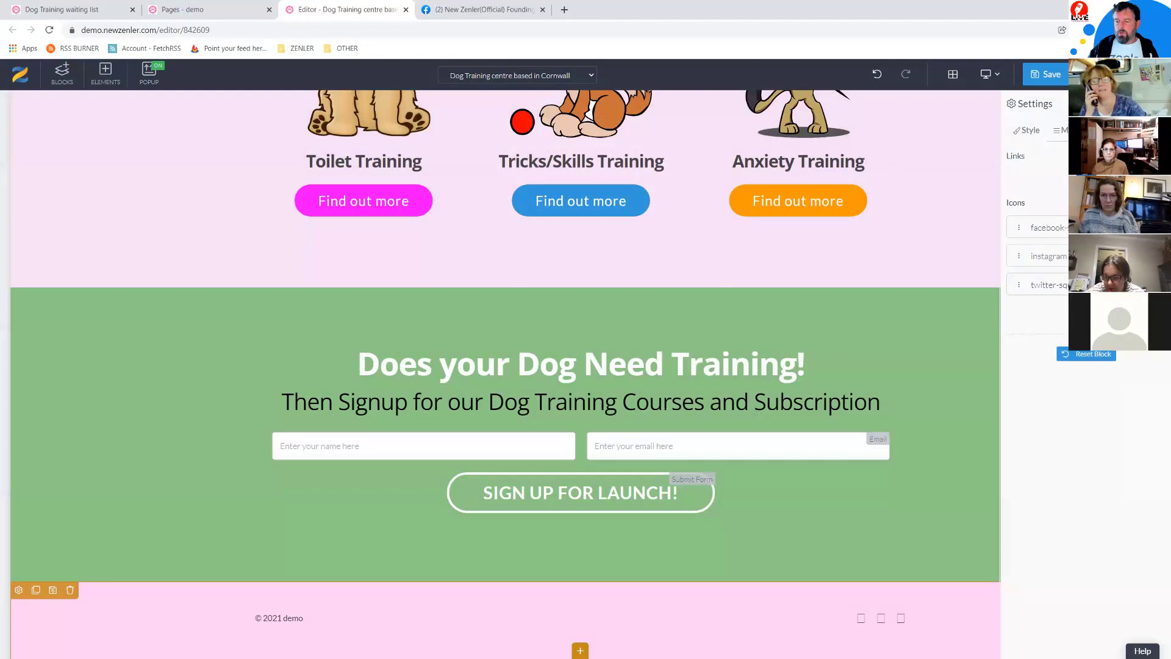
click(1152, 285)
click(604, 215)
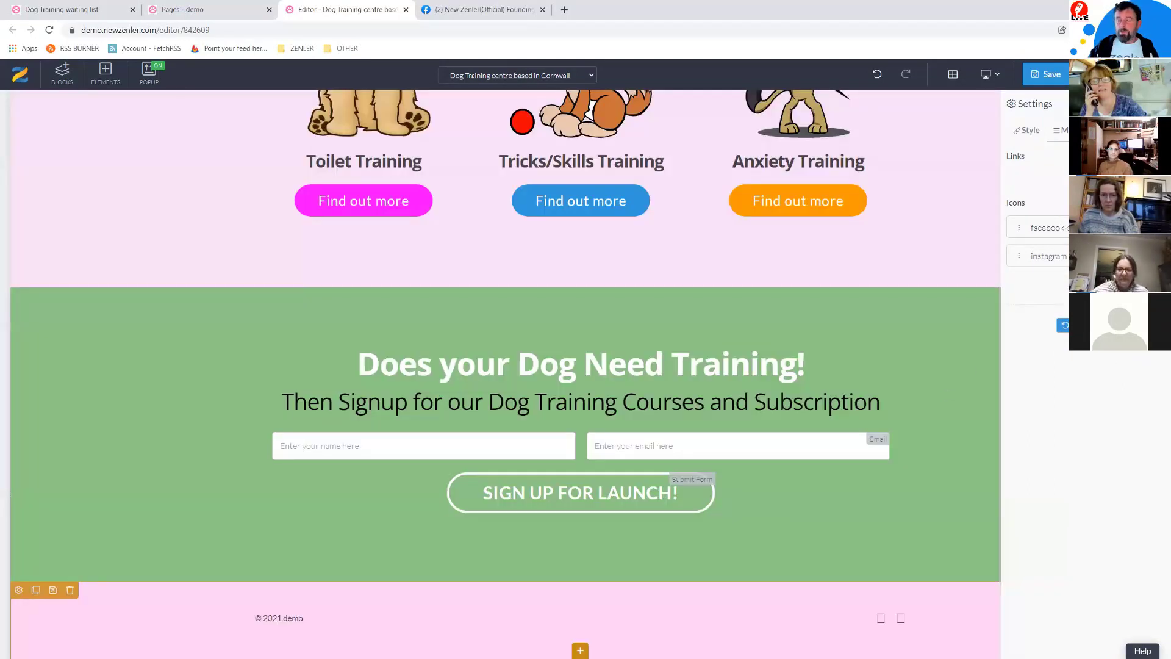
click(1151, 256)
click(617, 219)
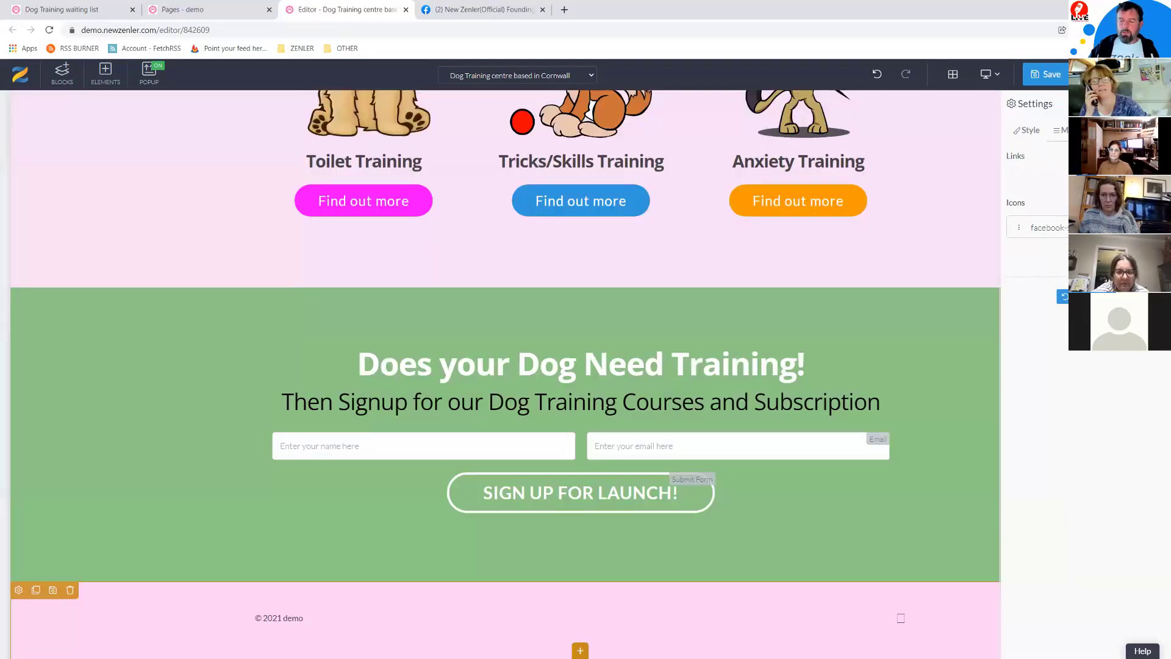
click(1050, 74)
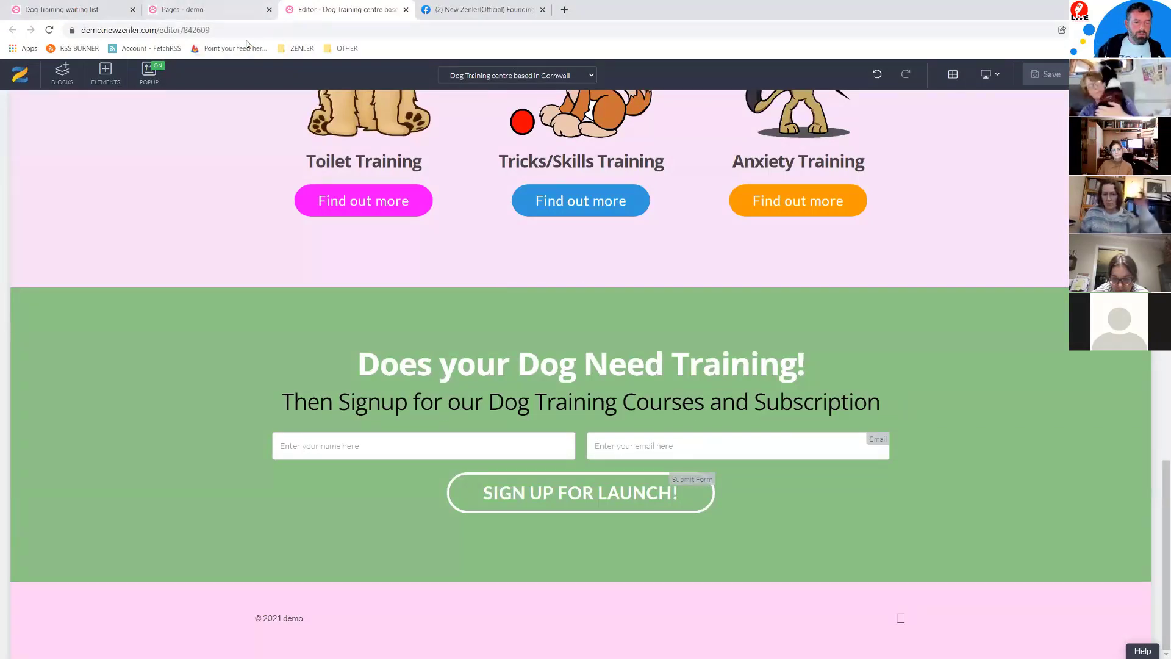
click(228, 12)
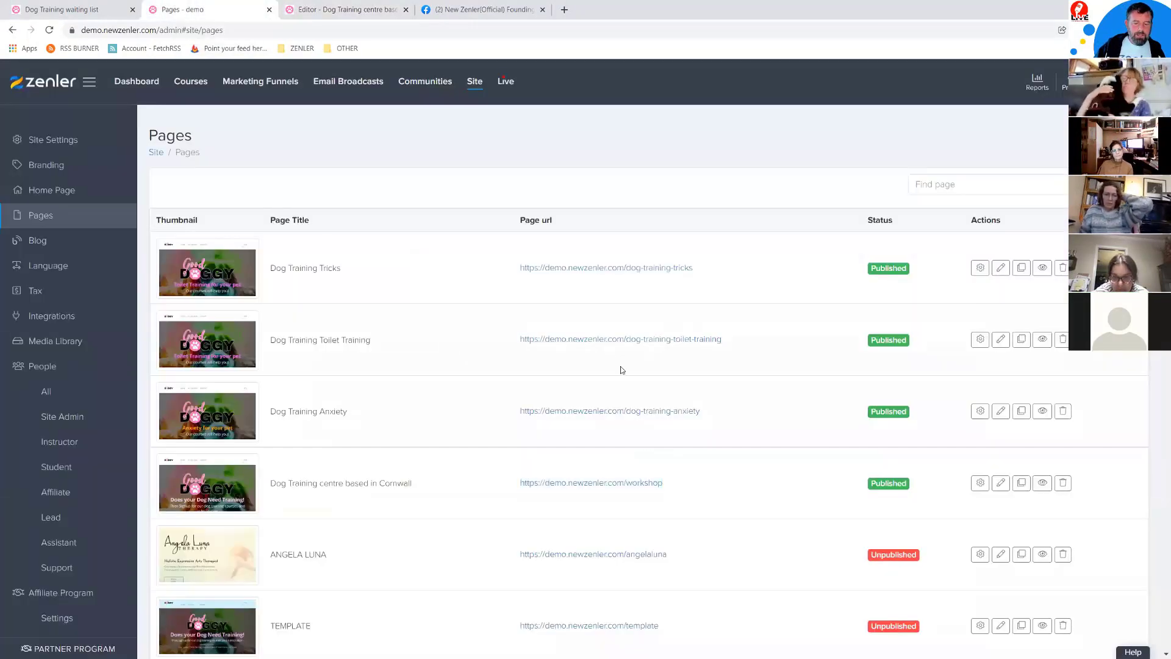
Step: Load the live workshop page URL in a new Chrome Incognito window and scroll to the footer
drag(664, 483, 517, 485)
key(ctrl+c)
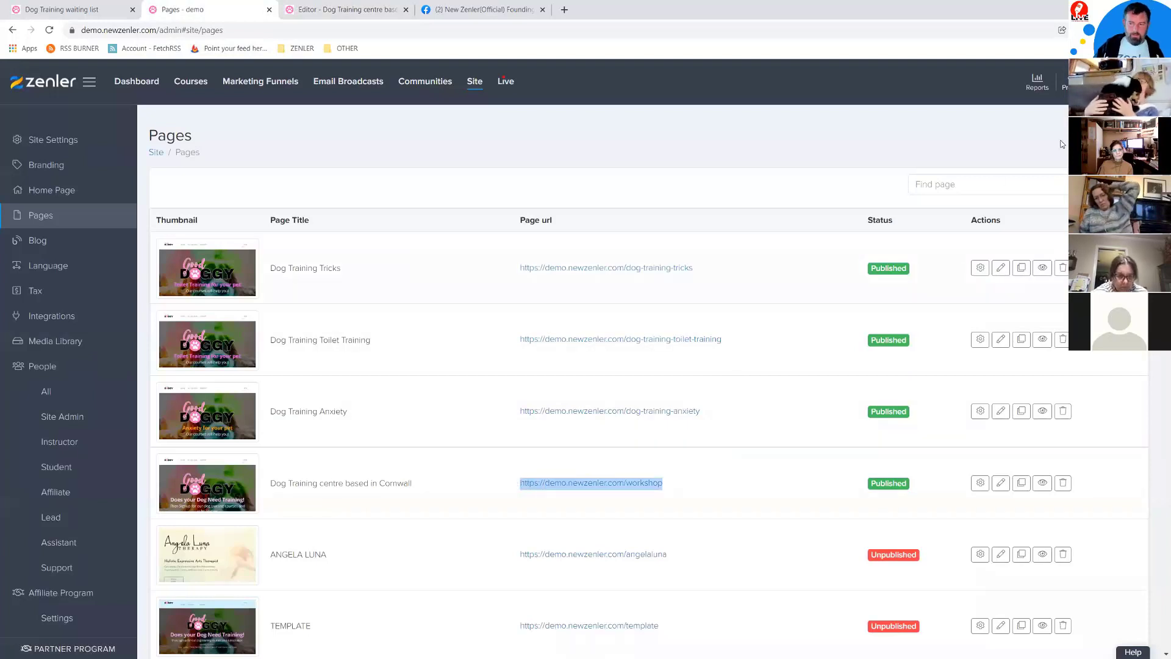
click(1161, 30)
click(1077, 73)
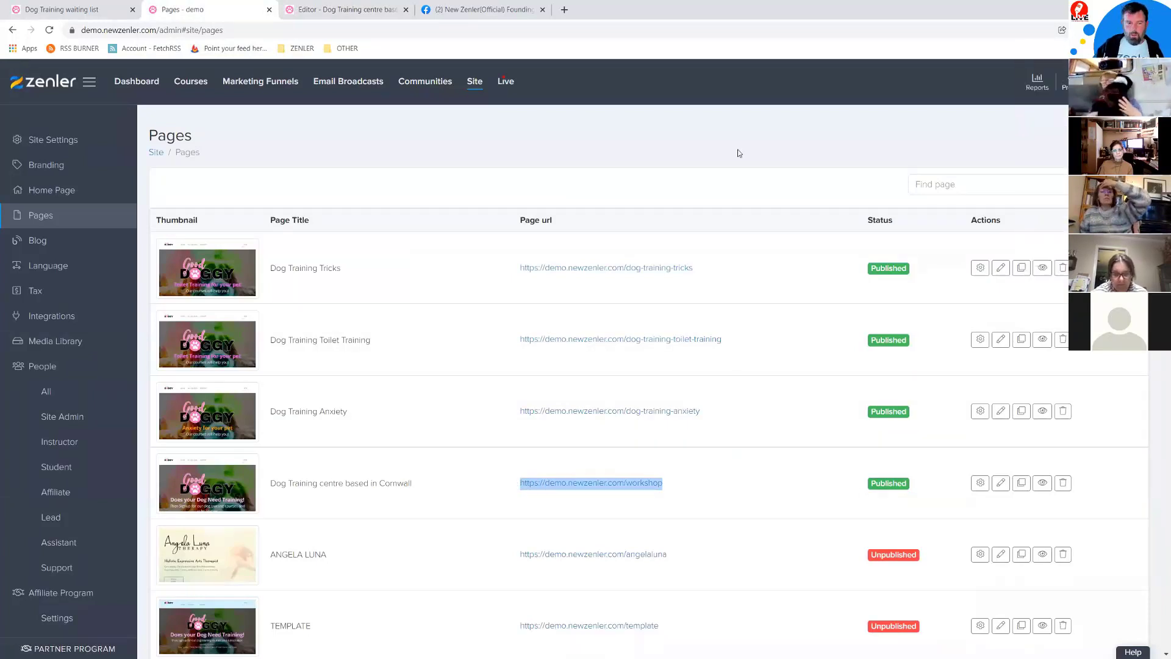
key(ctrl+v)
key(Return)
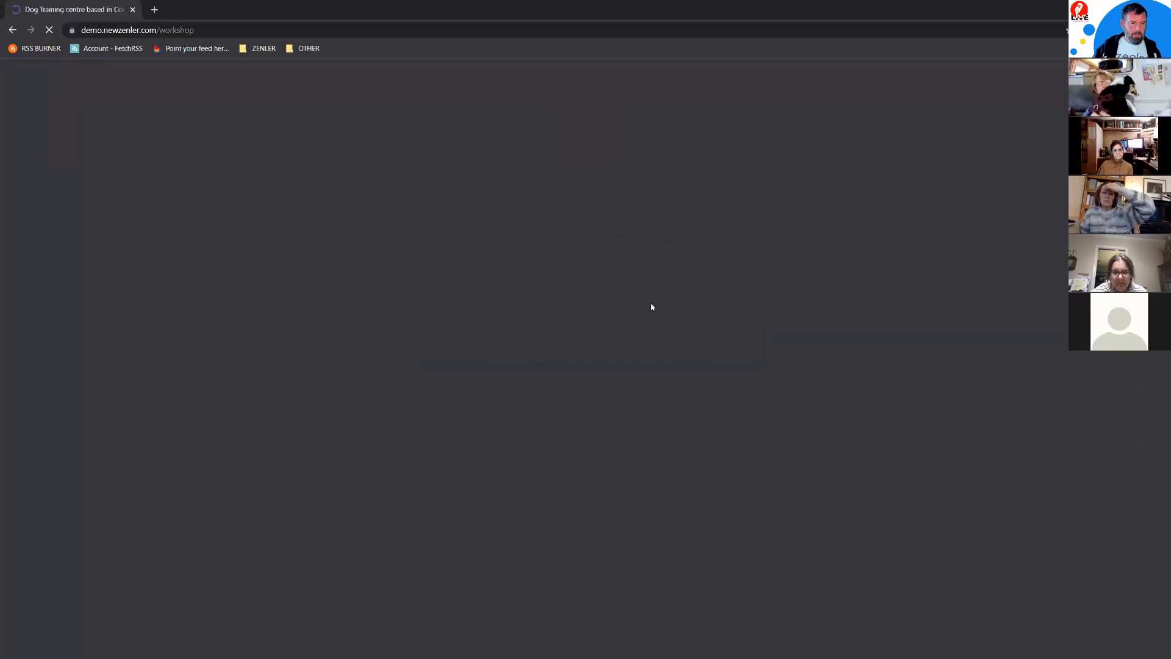
scroll(635, 349, down, 4)
scroll(634, 349, down, 10)
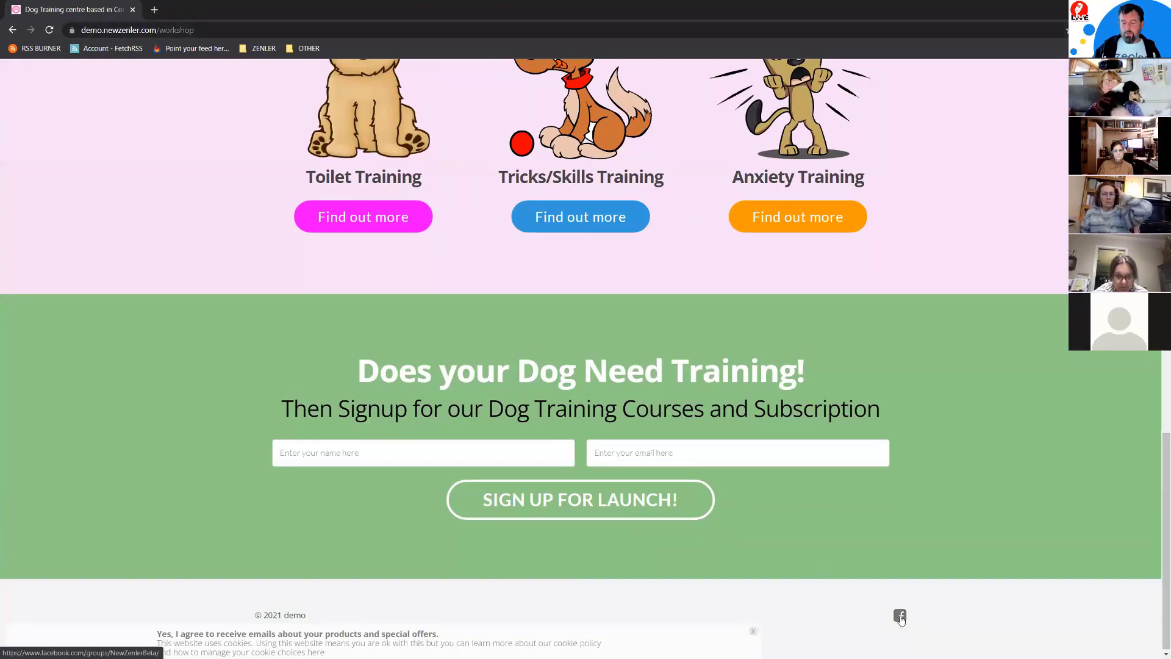
Step: Confirm the footer Facebook icon opens the Facebook group, then return to the Pages list
click(901, 618)
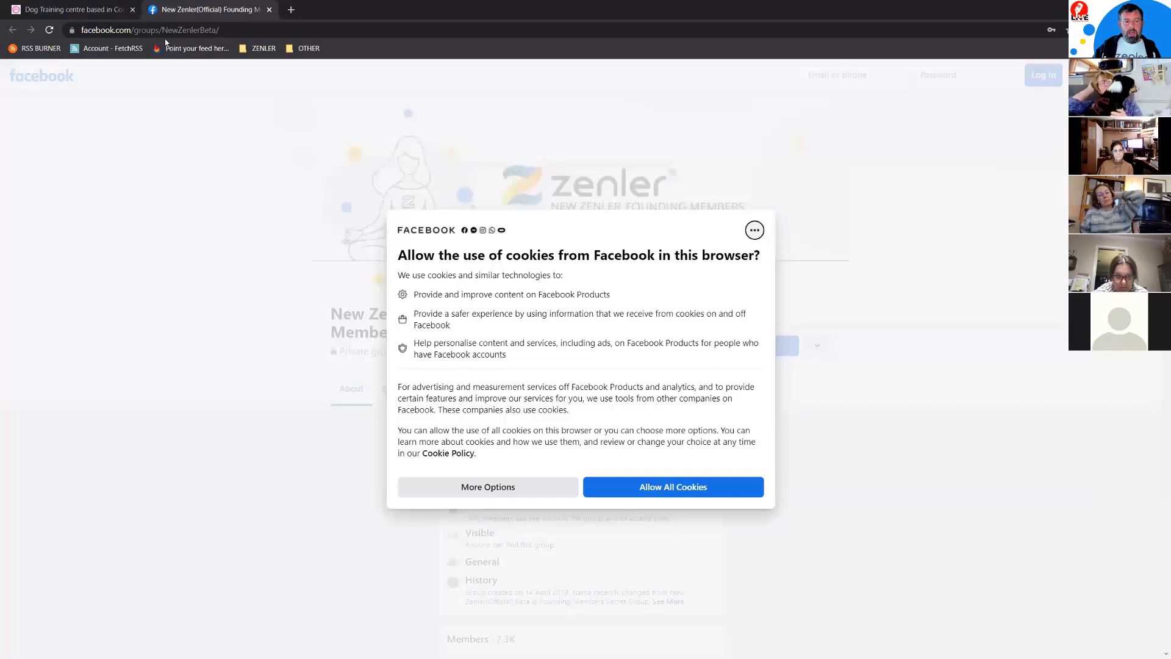
drag(150, 30, 290, 48)
click(93, 6)
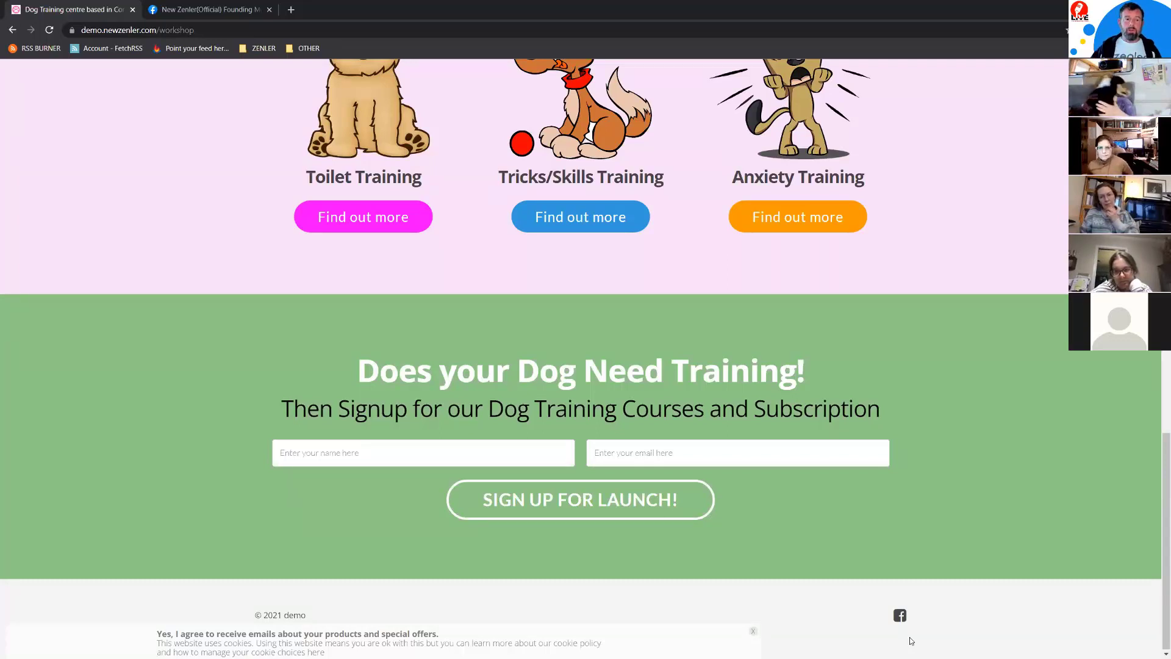
click(221, 9)
click(98, 9)
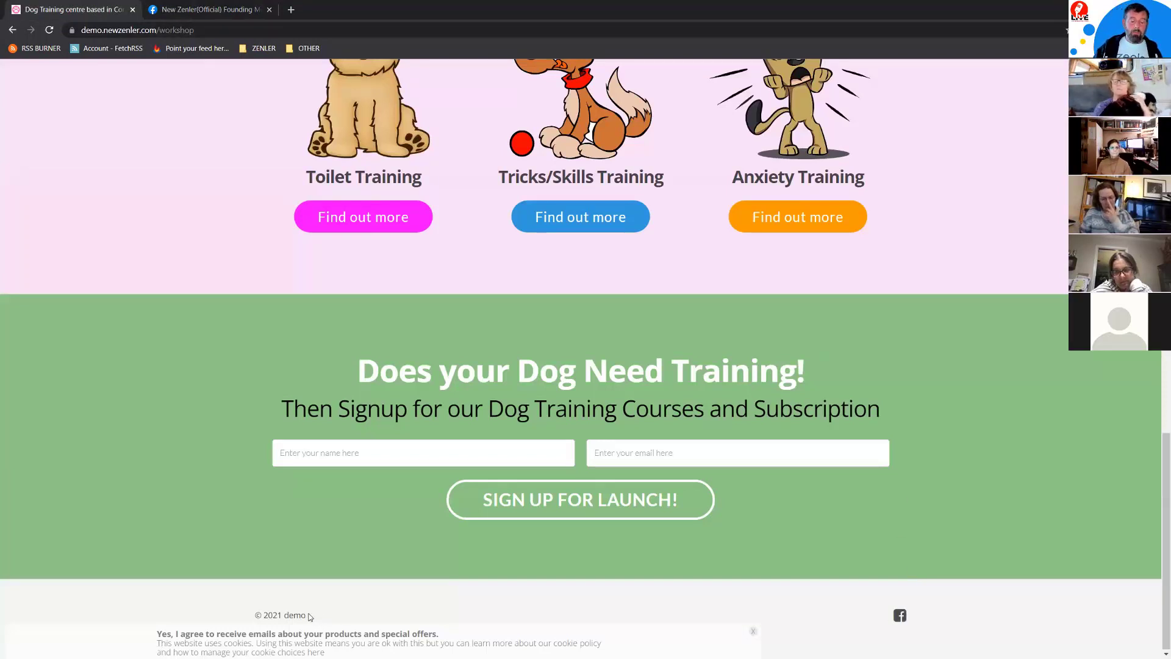
scroll(649, 192, up, 7)
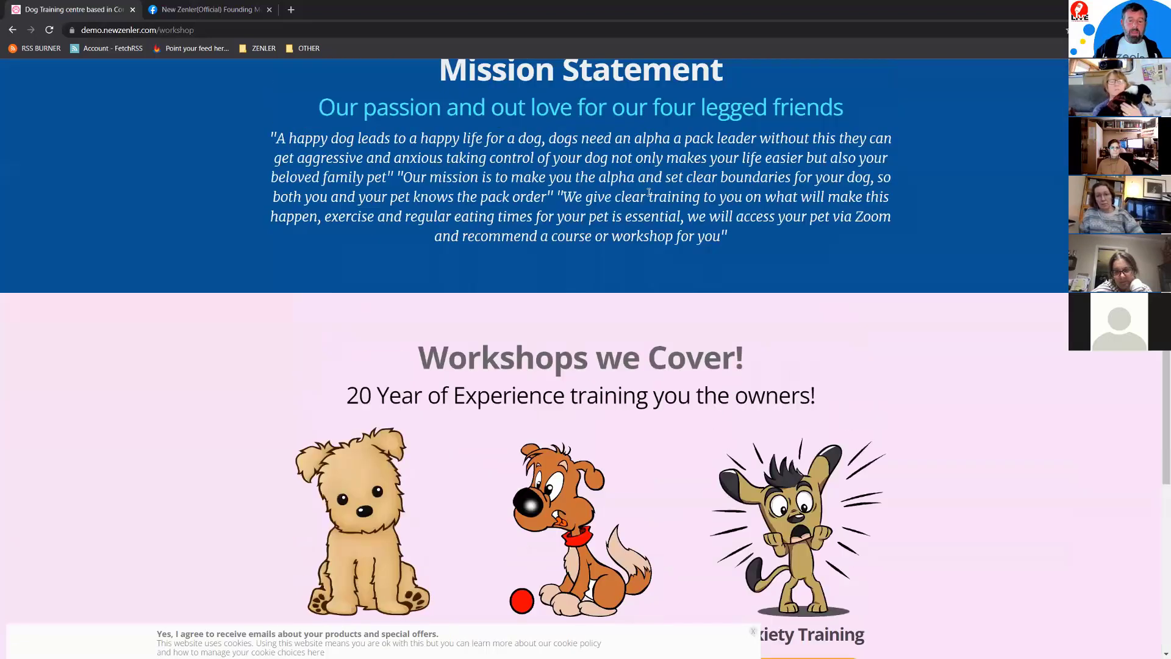
scroll(649, 192, up, 8)
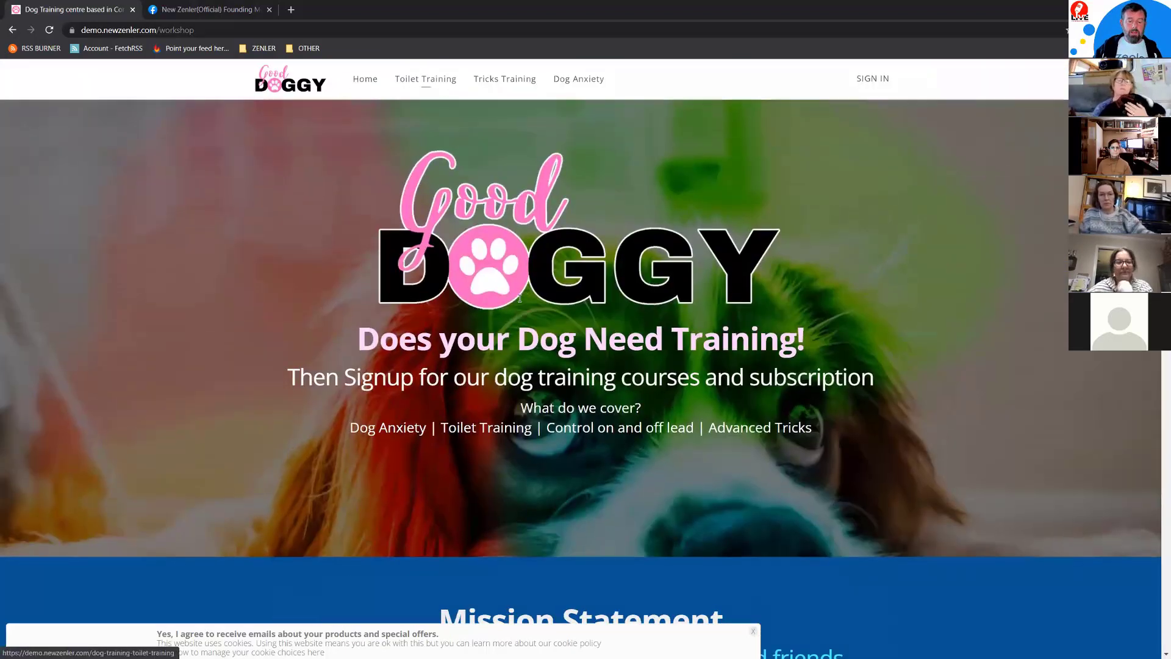
scroll(519, 299, down, 15)
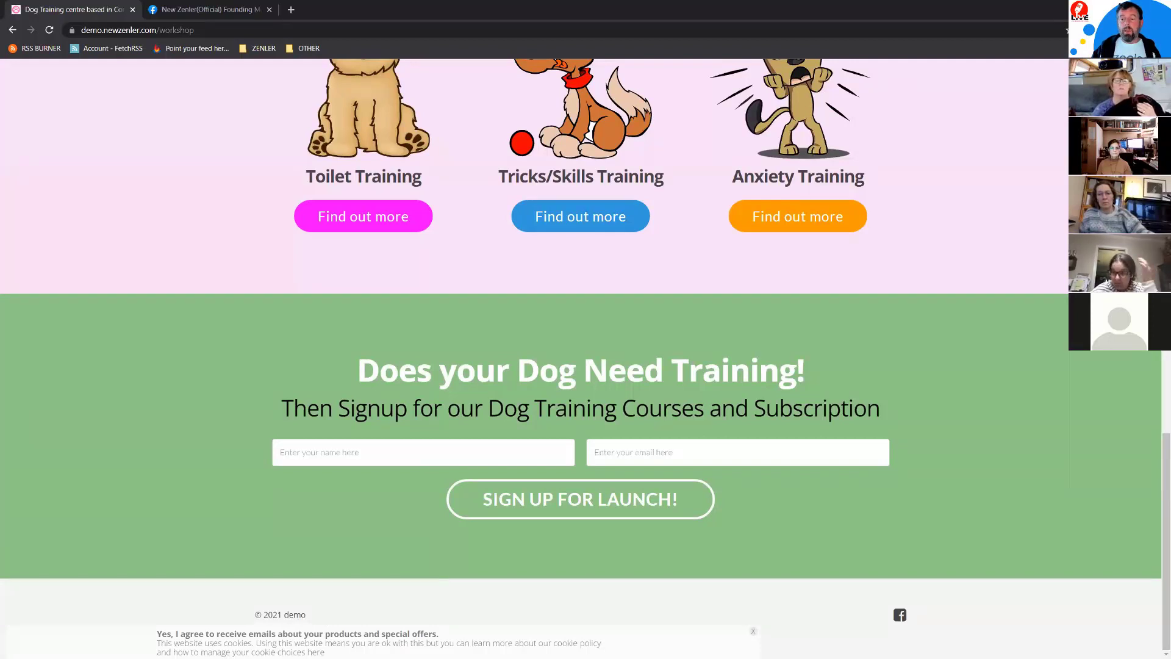
key(alt+Tab)
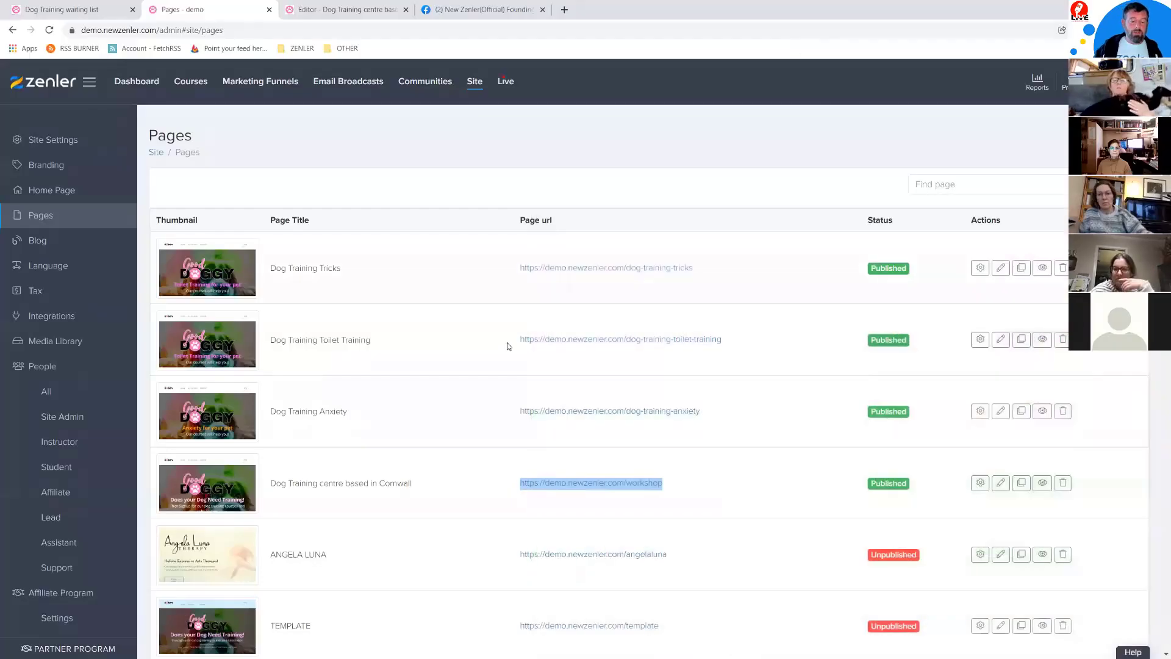
Step: Browse the Pages list past Terms Of Use and Privacy Policy, then edit the Subscribe Mail page
scroll(507, 346, down, 12)
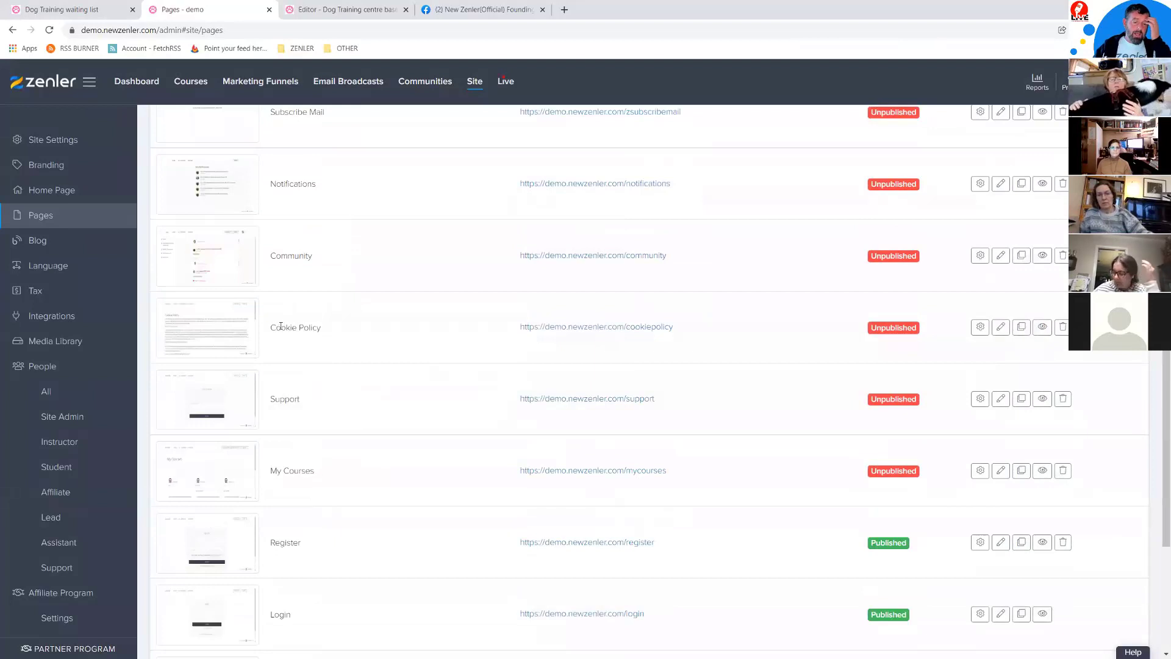
drag(335, 324, 384, 335)
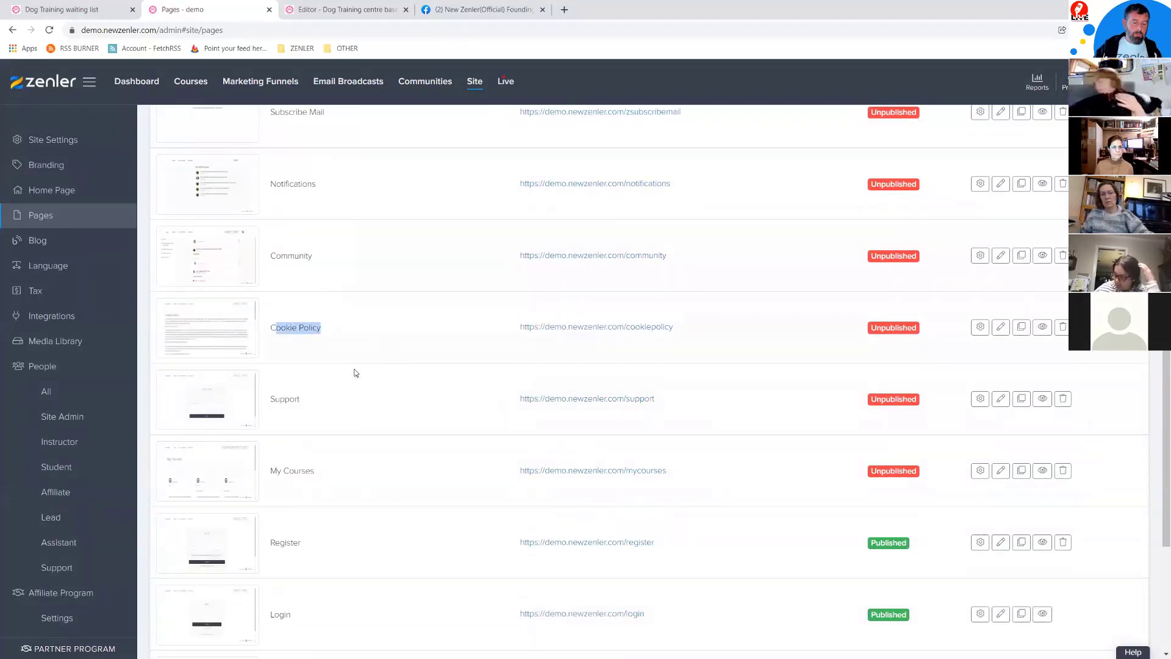
scroll(322, 479, down, 5)
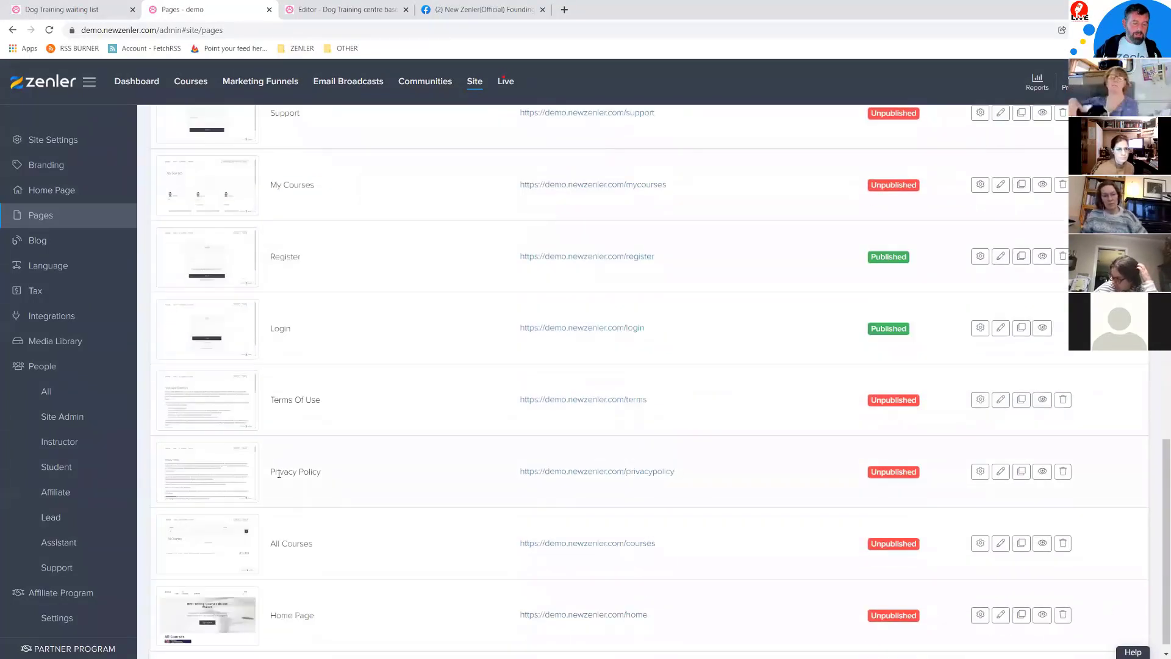
drag(276, 397, 321, 400)
drag(284, 471, 326, 474)
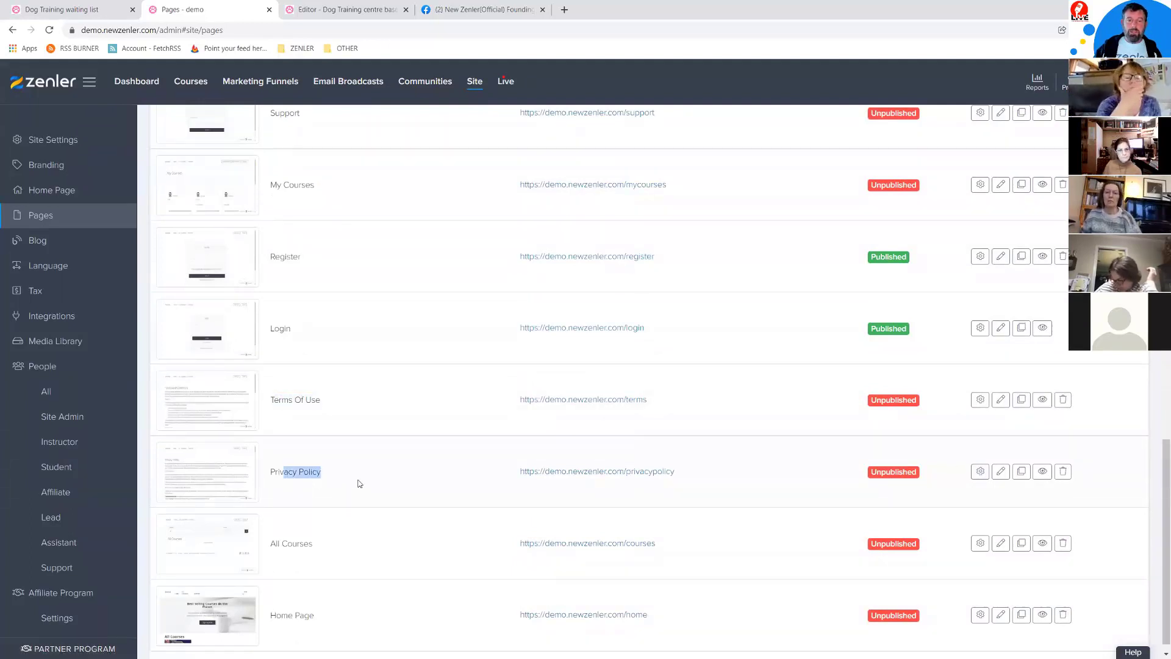
scroll(576, 325, up, 5)
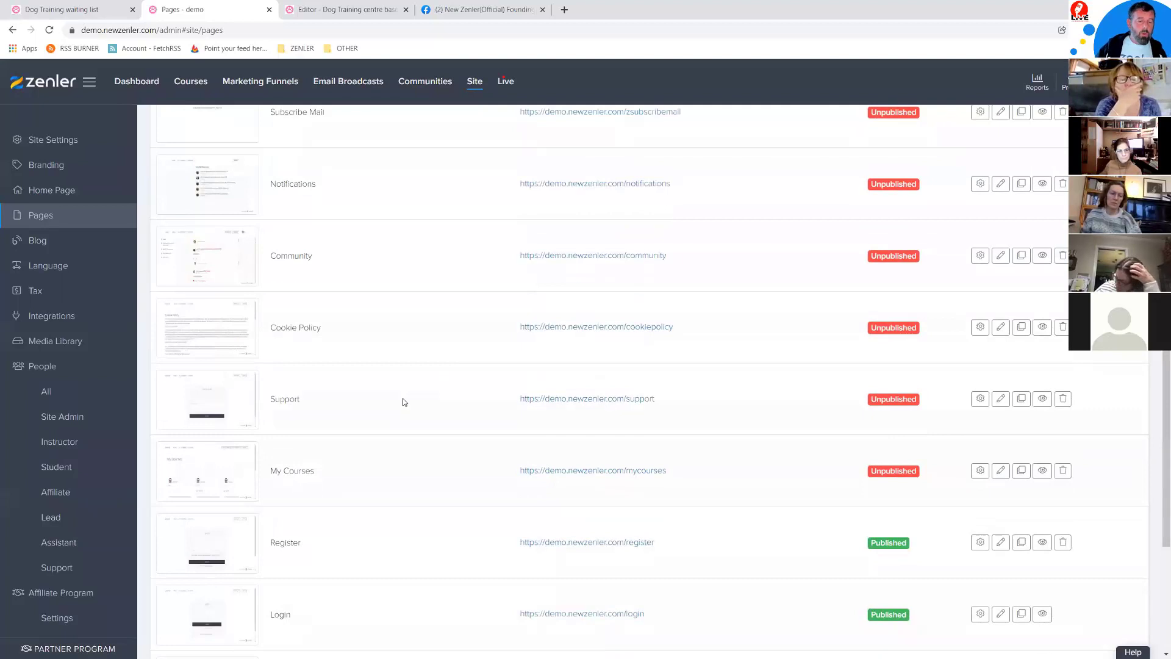
scroll(405, 397, up, 5)
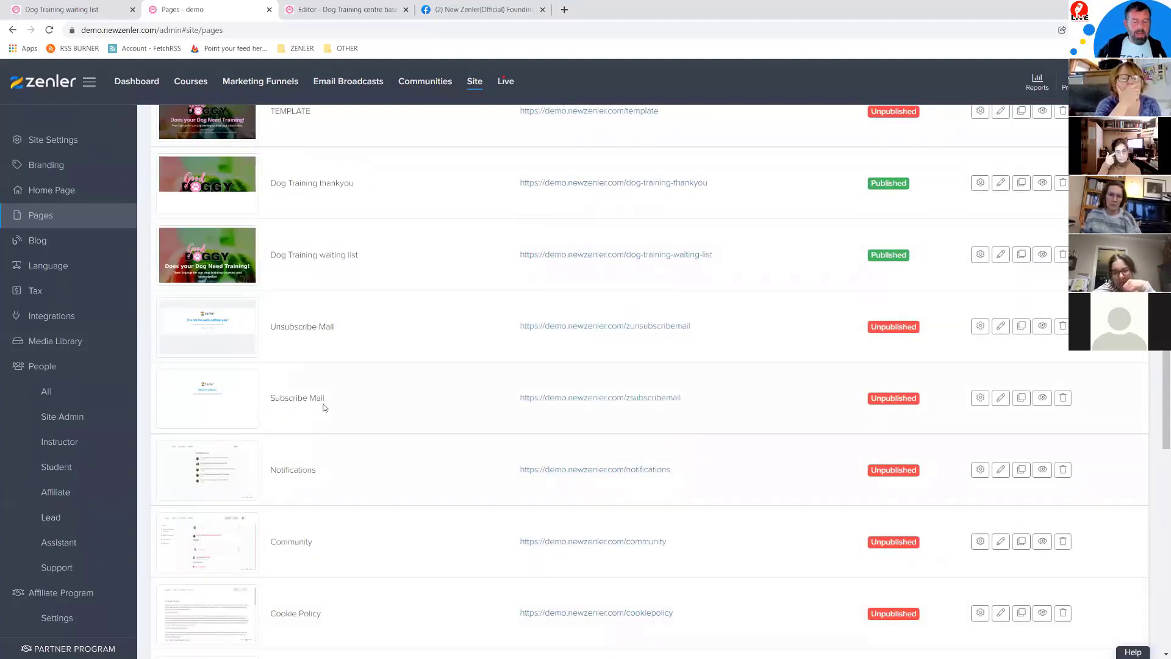
click(1002, 398)
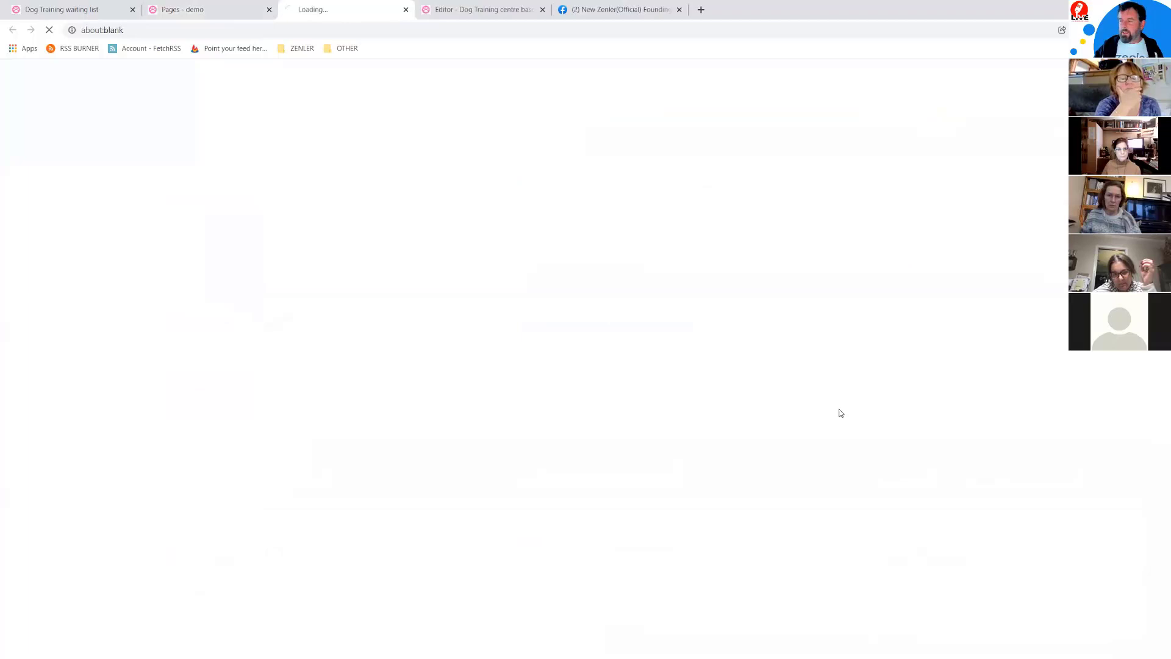
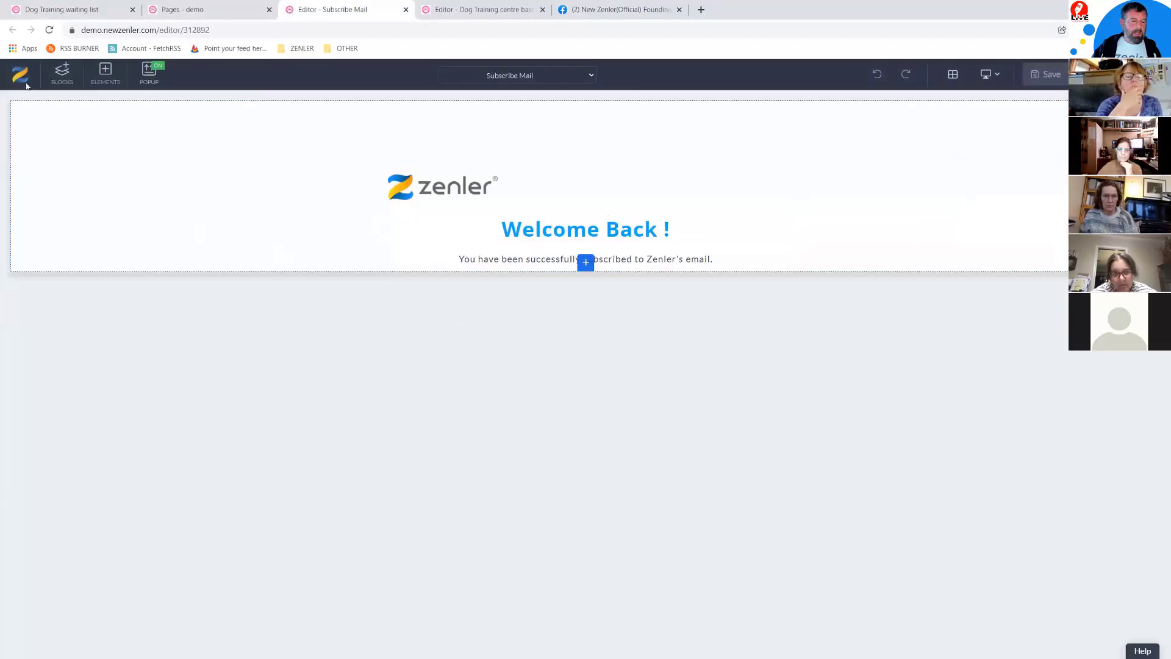
Step: Delete the Zenler logo image so the Subscribe Mail page shows only the Welcome Back message
click(61, 73)
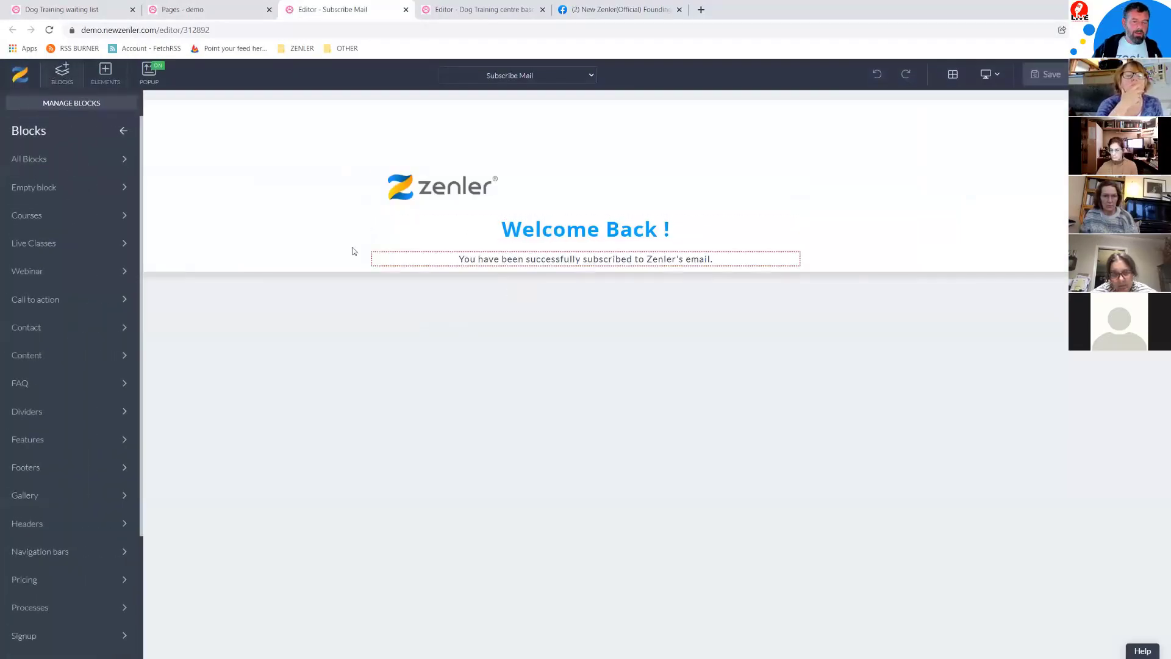
click(161, 307)
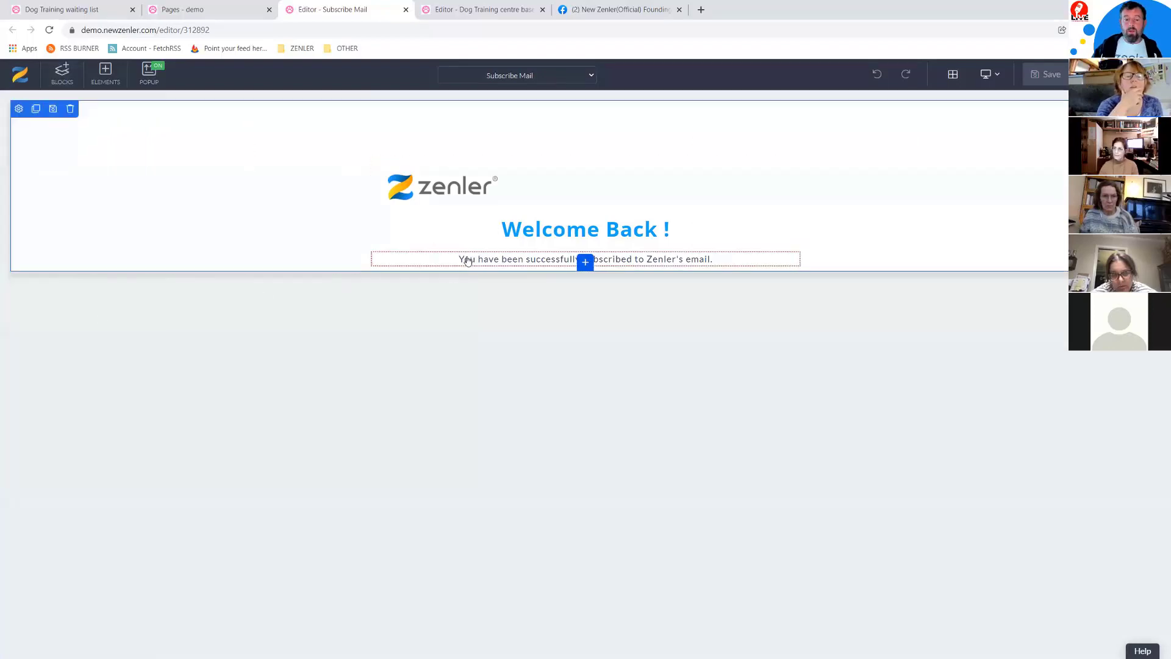
click(430, 195)
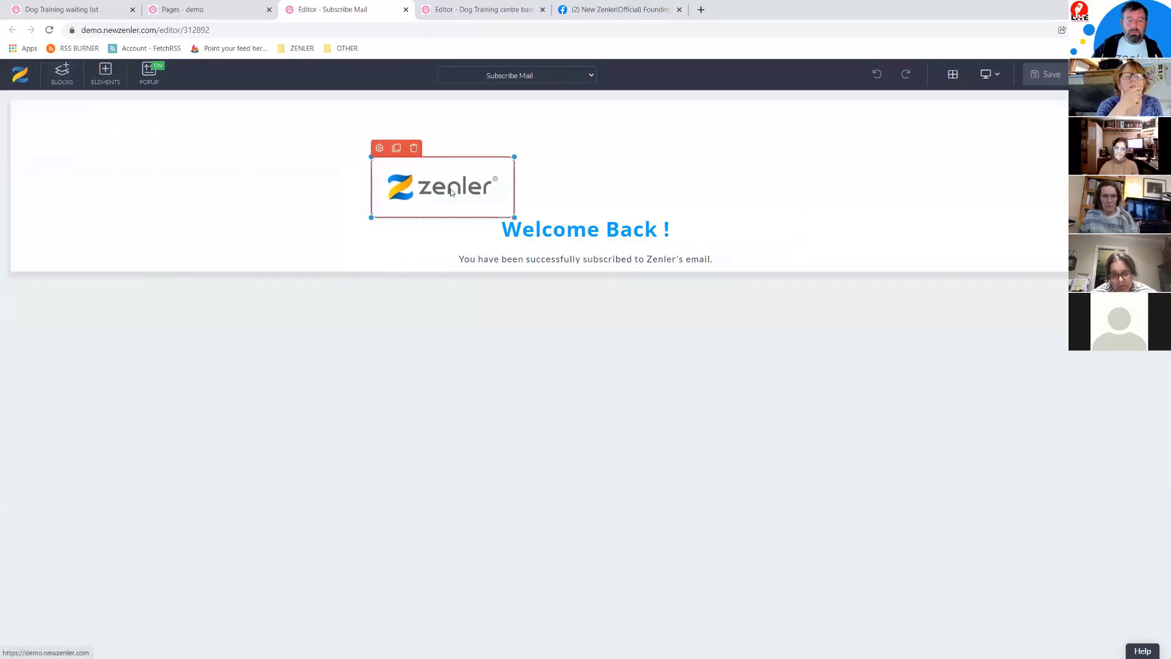
click(415, 150)
click(608, 199)
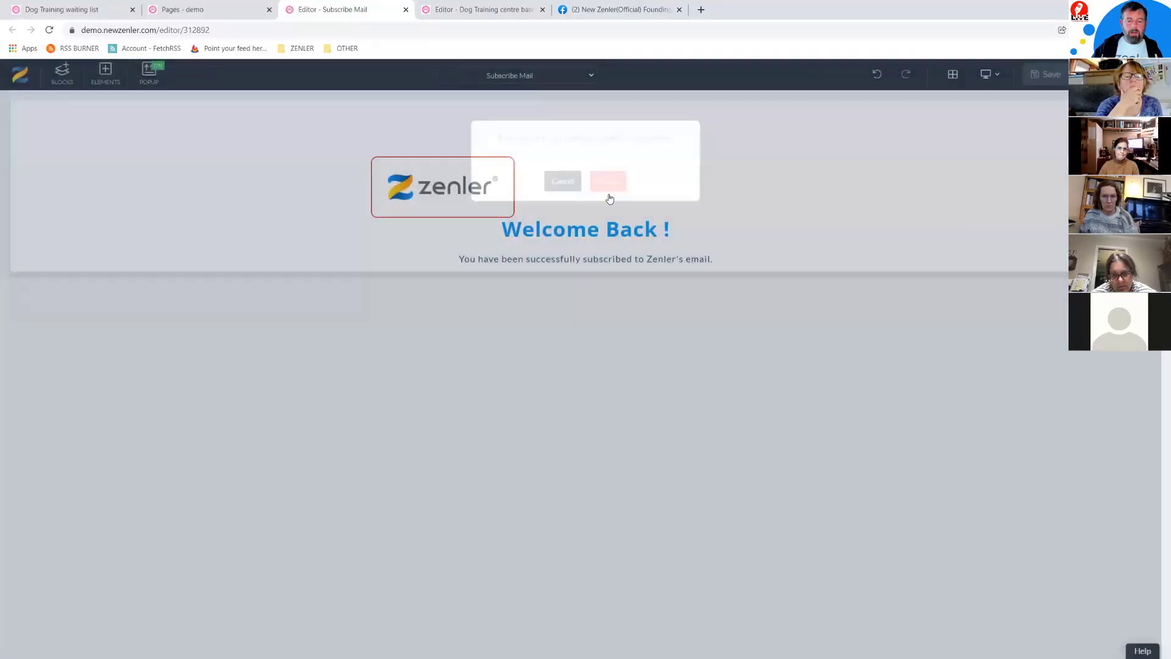
click(601, 200)
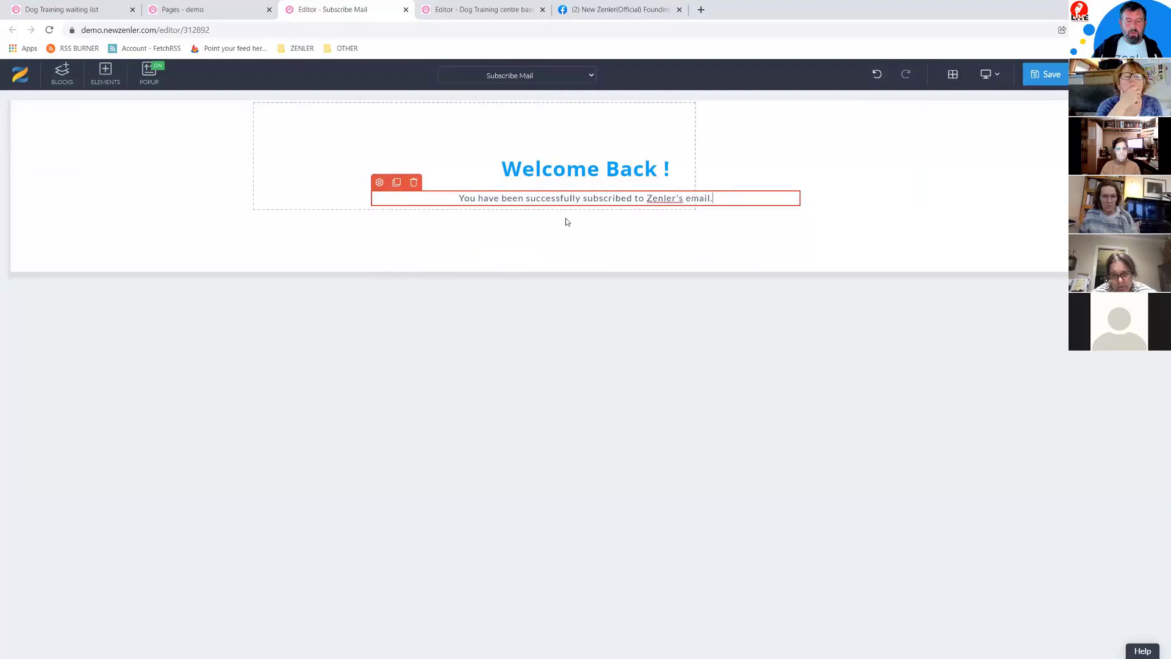
click(578, 214)
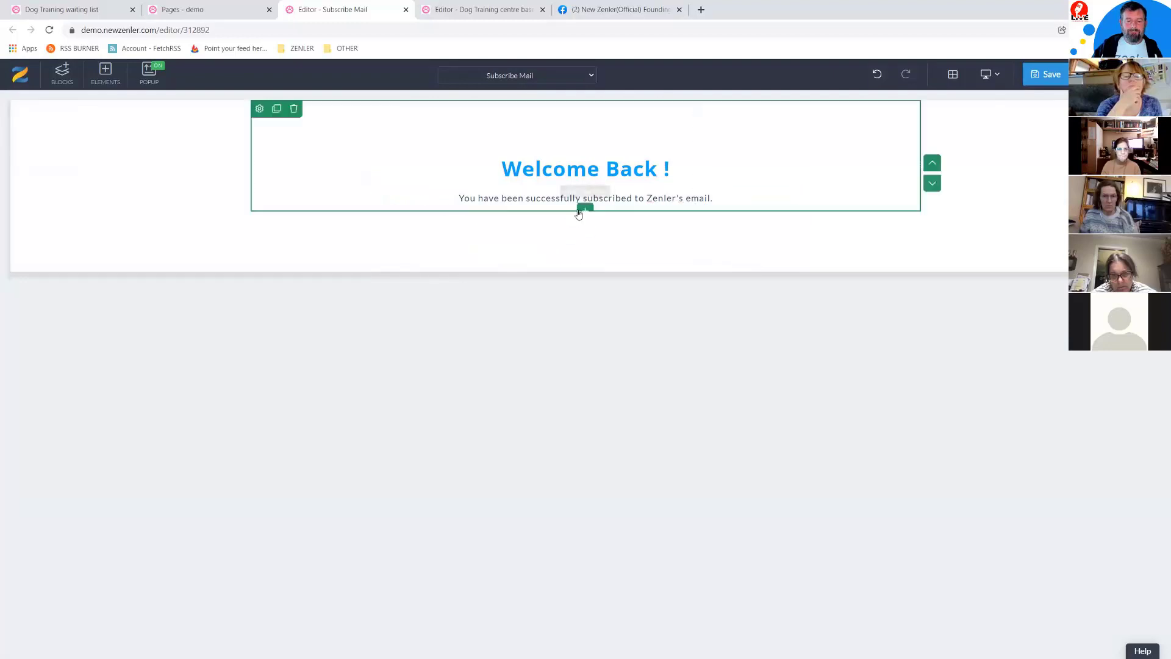
Step: Add a 33/33/33 row with the Good Doggy image in its middle column, moved above Welcome Back
click(586, 209)
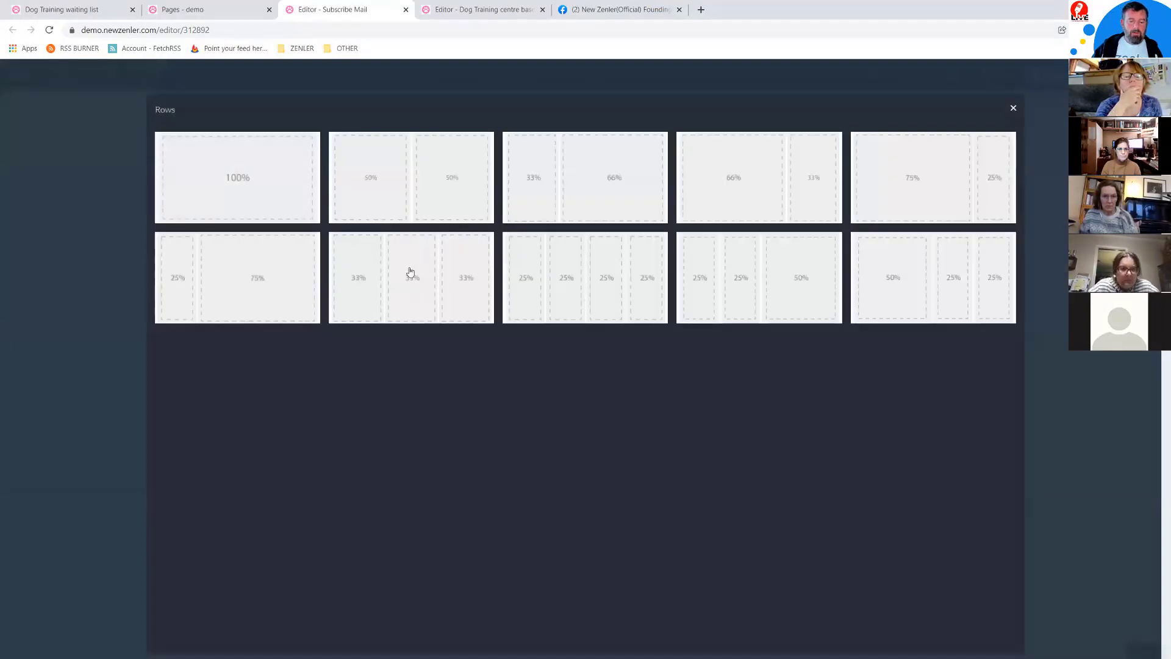
click(434, 248)
click(583, 236)
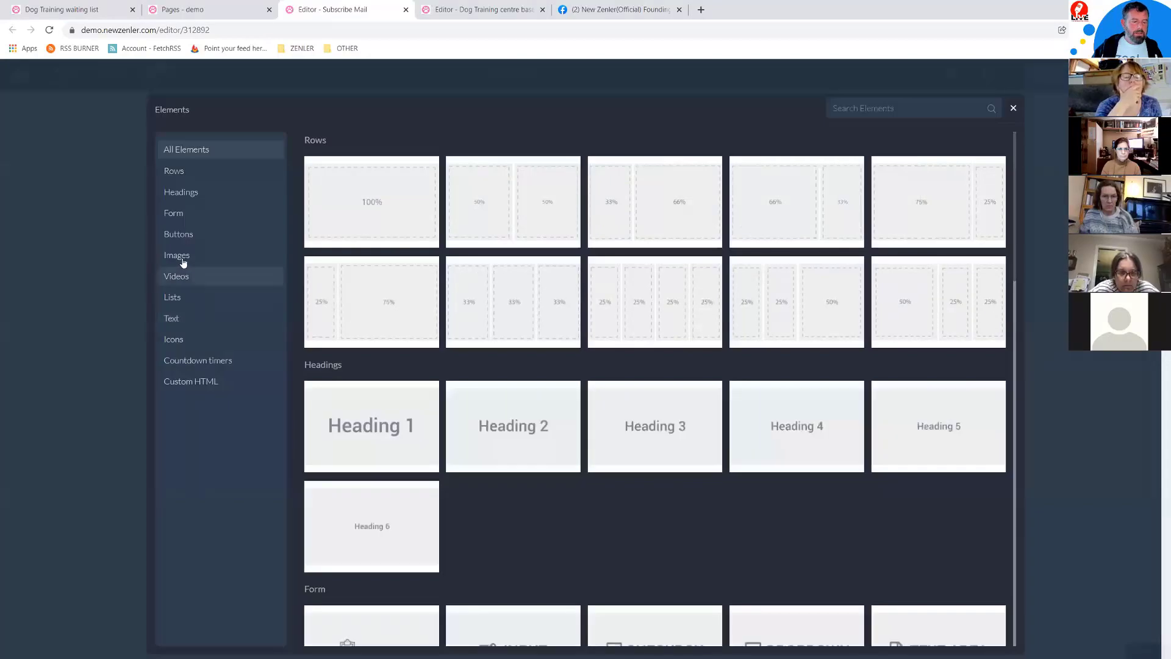
click(183, 259)
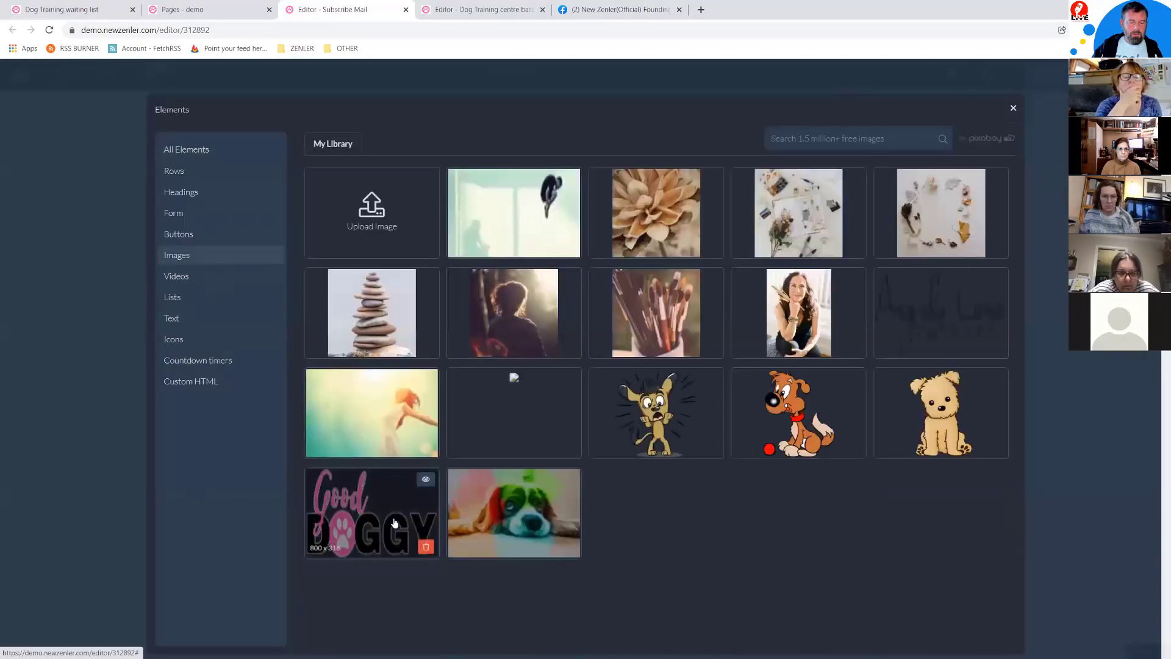
click(382, 486)
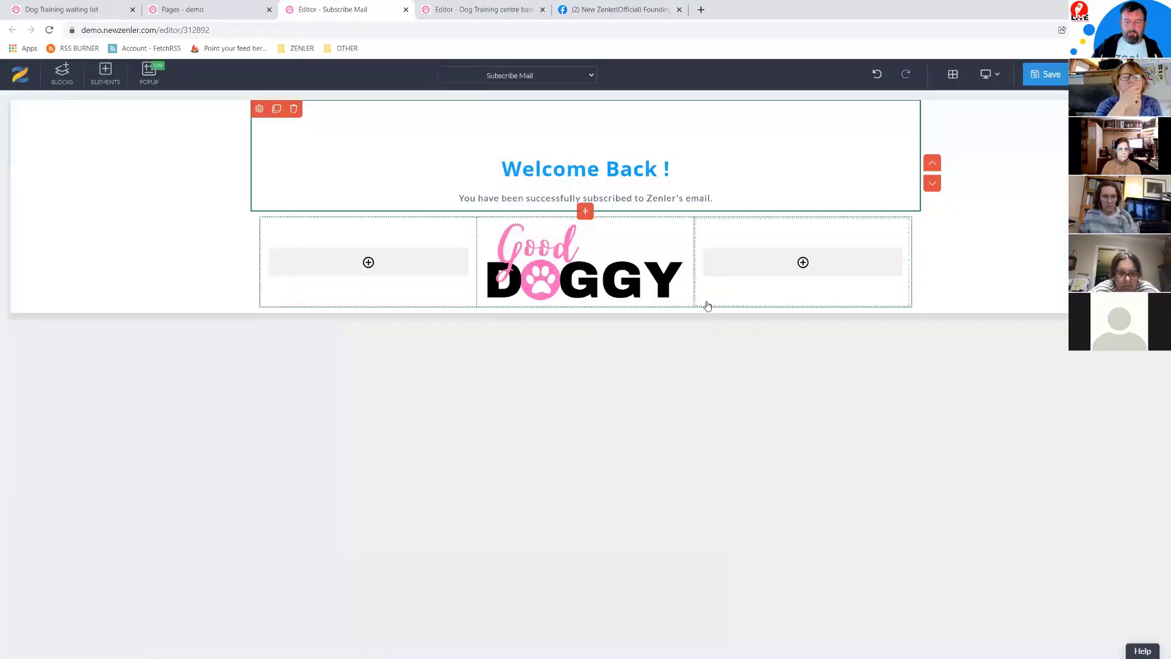
click(920, 252)
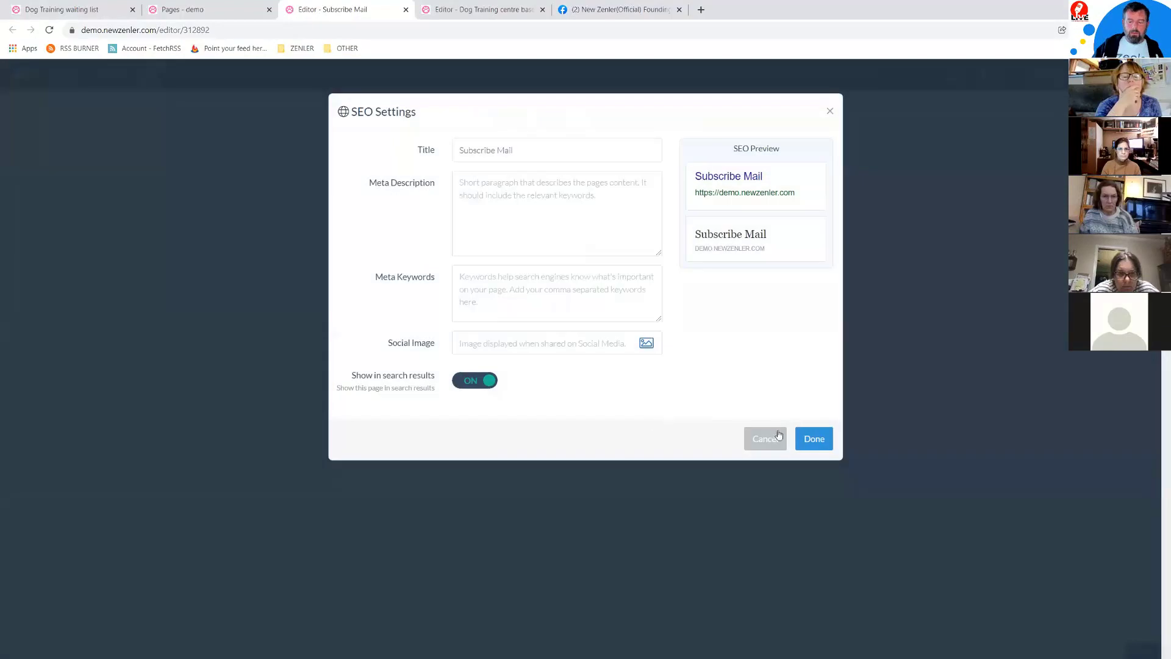
Step: Dismiss the SEO settings, check the Welcome Back heading, and return to the Pages list
click(800, 440)
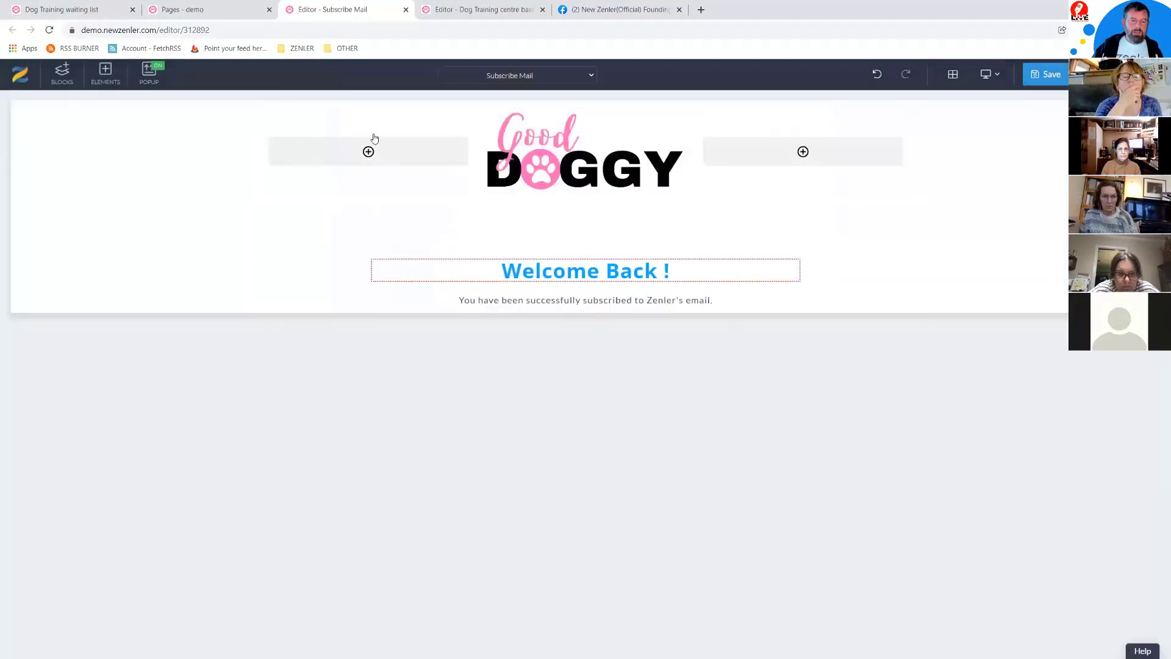
click(380, 250)
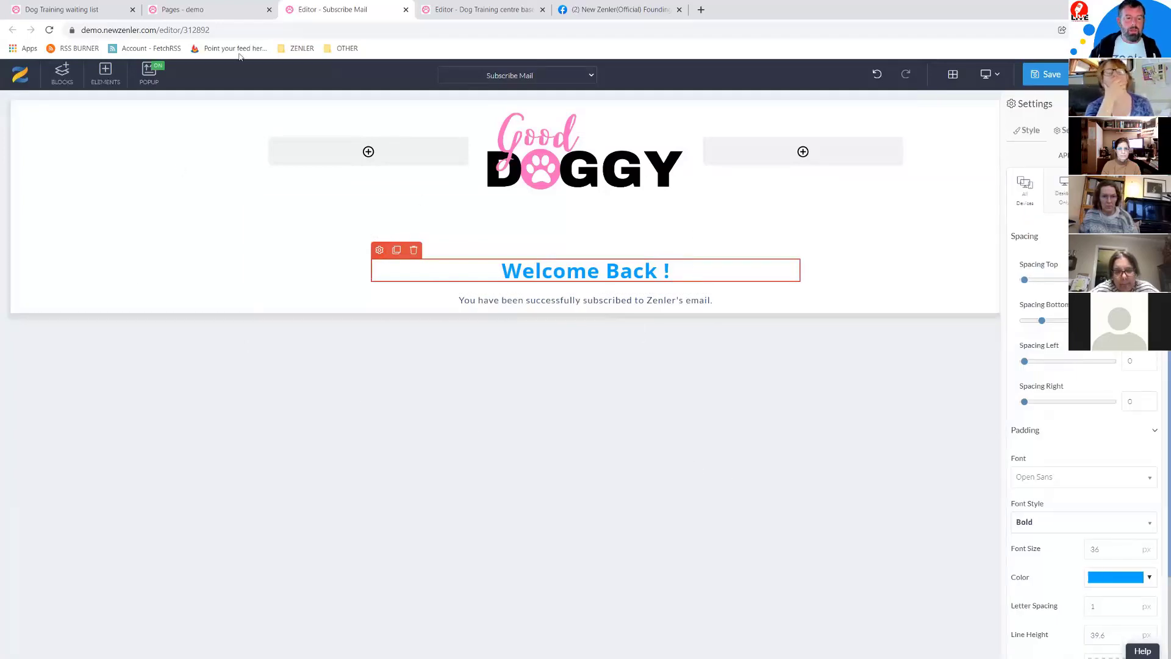
click(228, 11)
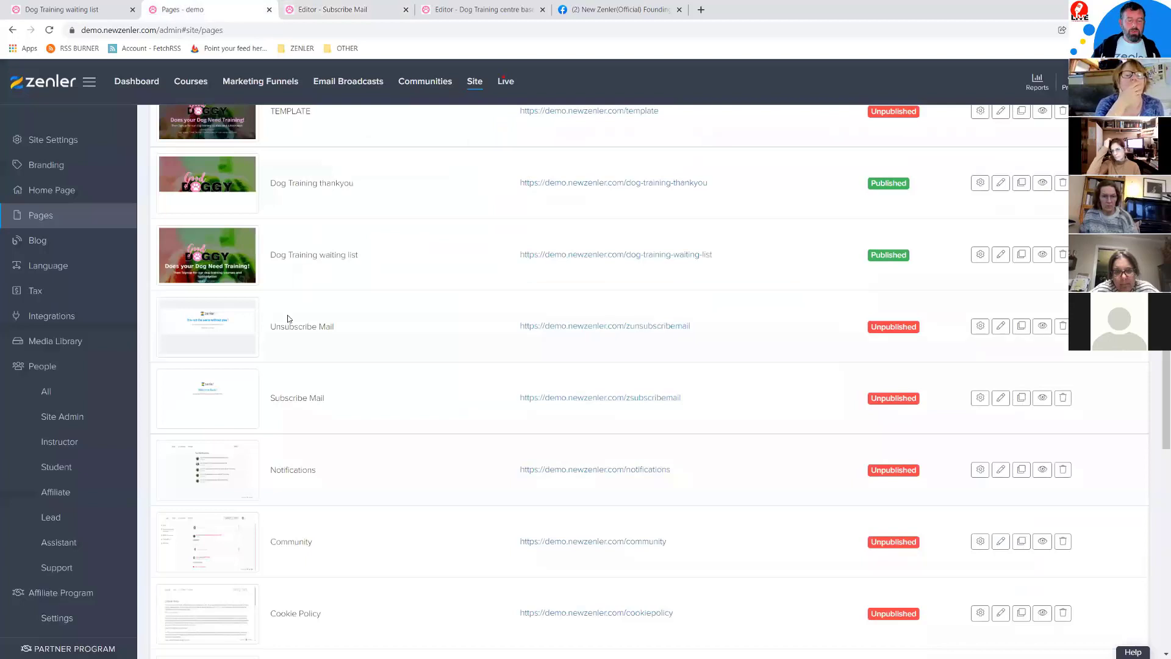
Step: Review the Subscribe, Unsubscribe, Cookie Policy, Terms and Privacy Policy addresses, then reopen the Dog Training centre editor
drag(275, 327, 354, 336)
drag(275, 399, 344, 401)
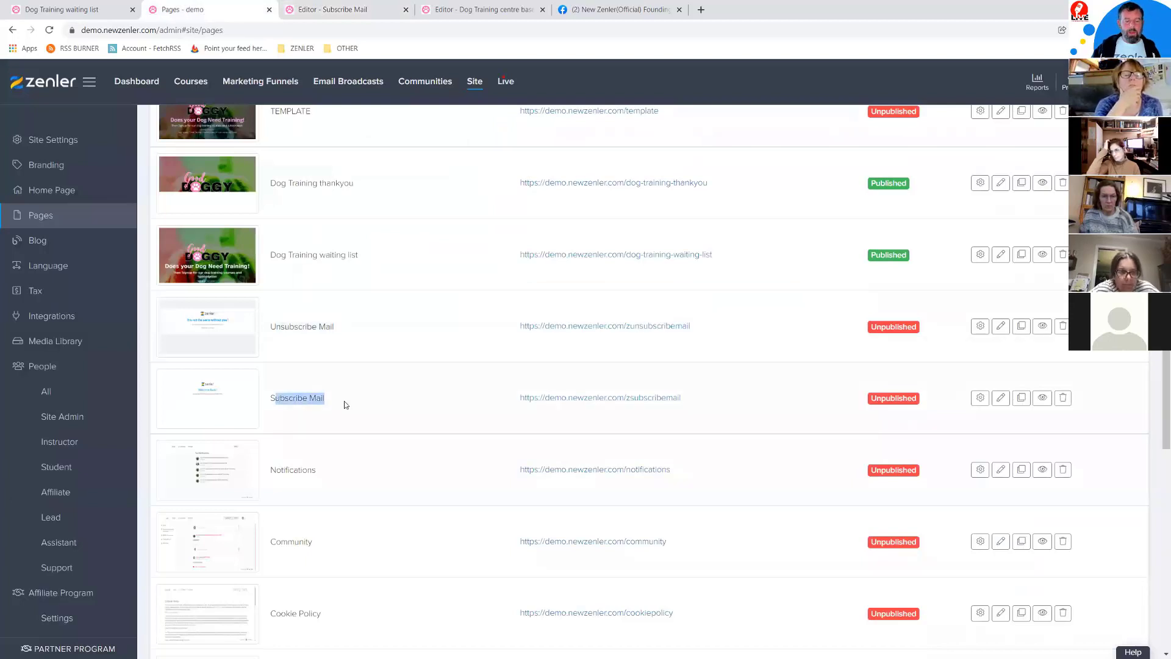
click(390, 405)
scroll(419, 397, down, 5)
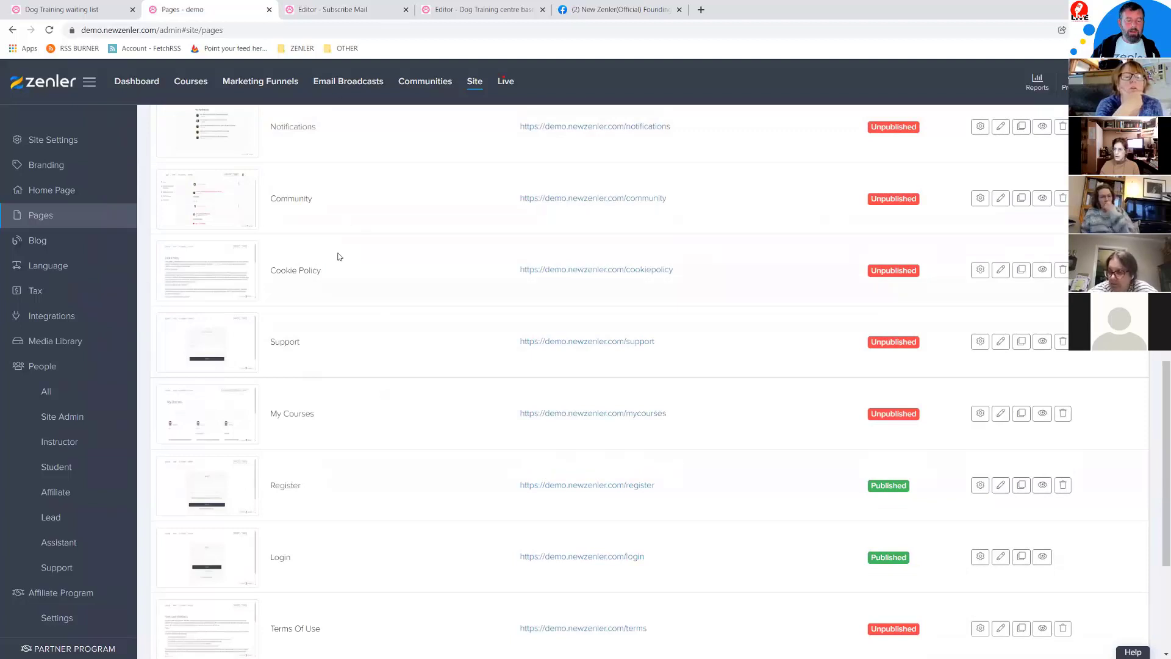
triple_click(319, 271)
drag(674, 270, 624, 271)
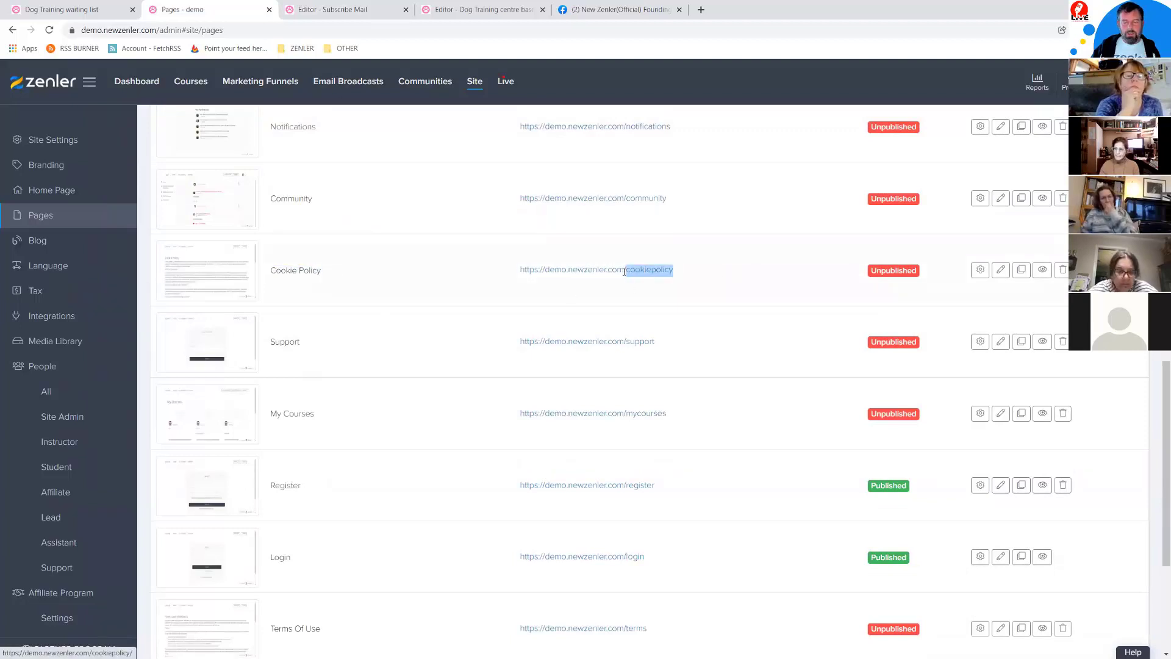
scroll(412, 479, down, 3)
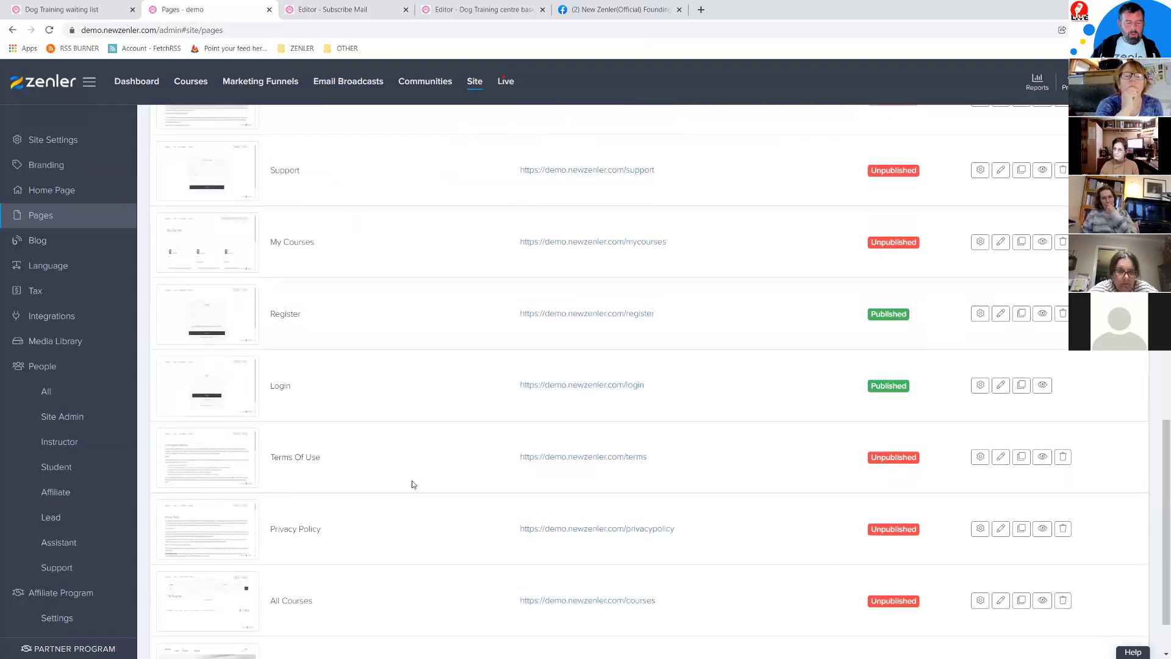
drag(648, 459, 626, 462)
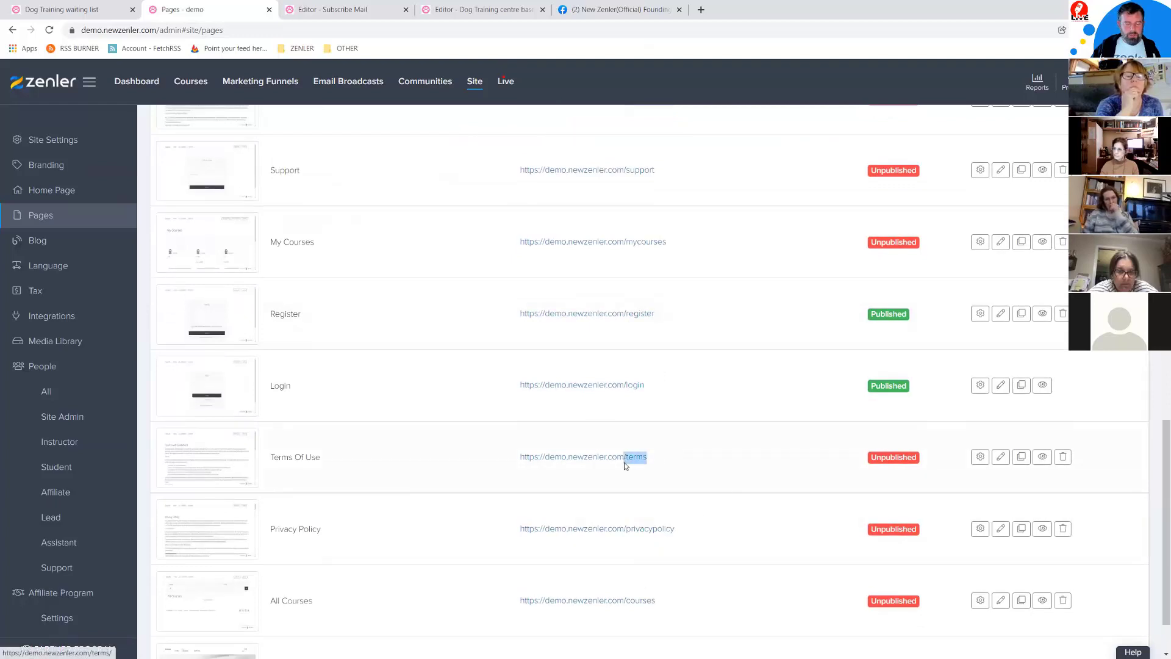
drag(675, 529, 624, 533)
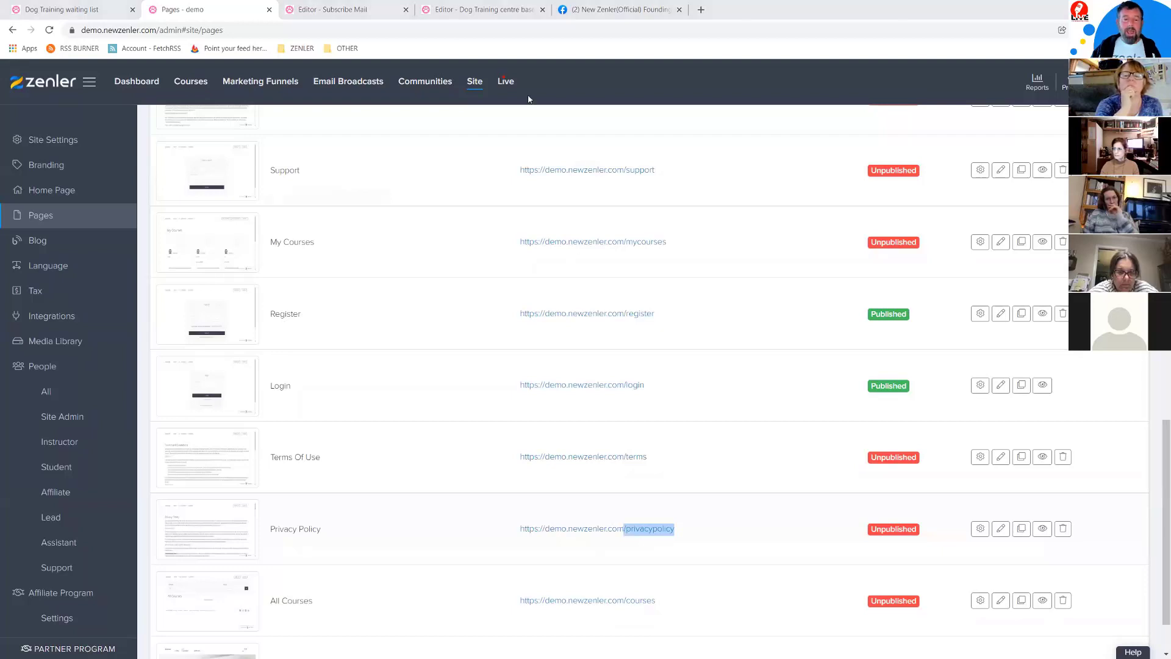
click(482, 10)
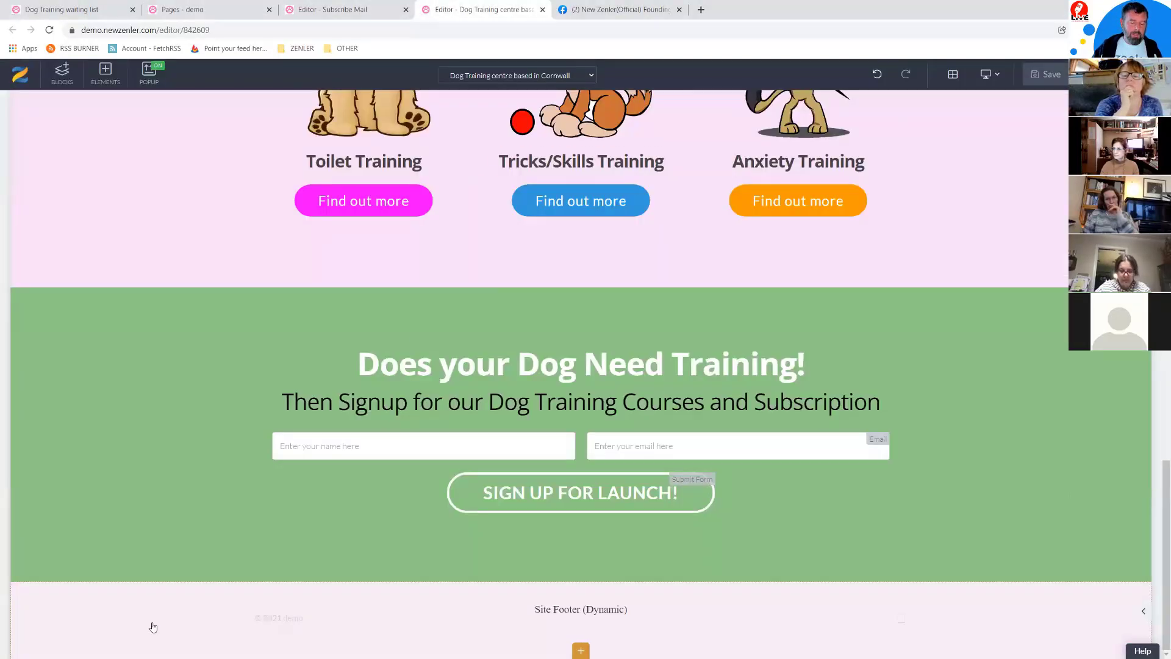
Step: Look over the live workshop page from the editor's top, then go back to the Pages list
scroll(412, 355, up, 15)
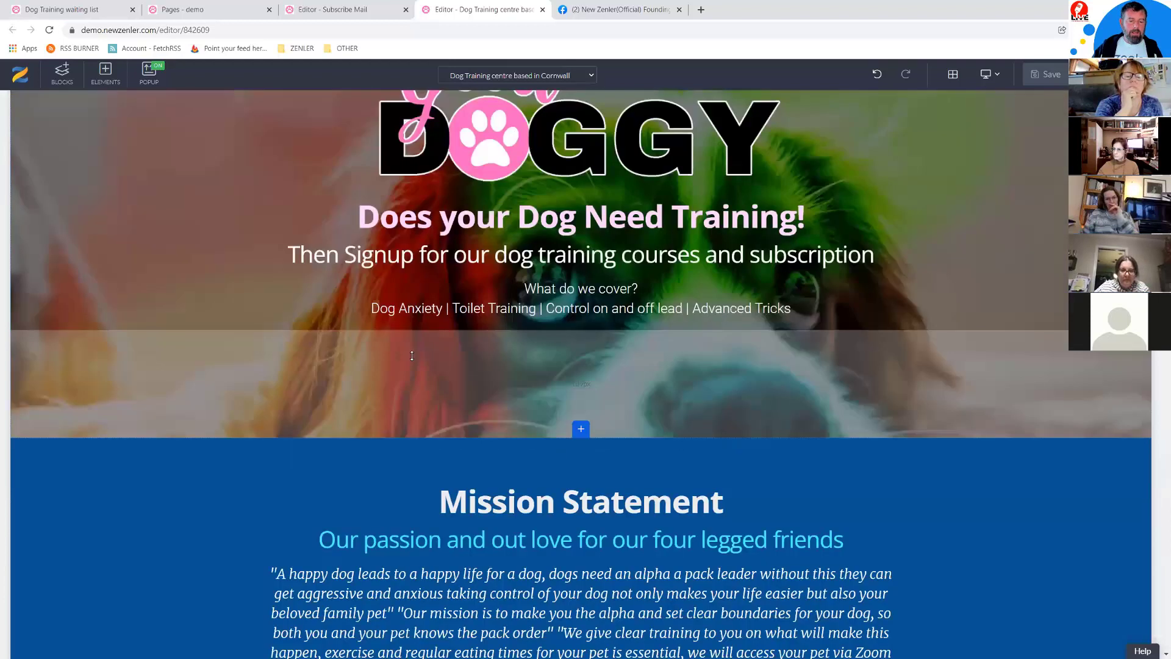
scroll(412, 356, up, 3)
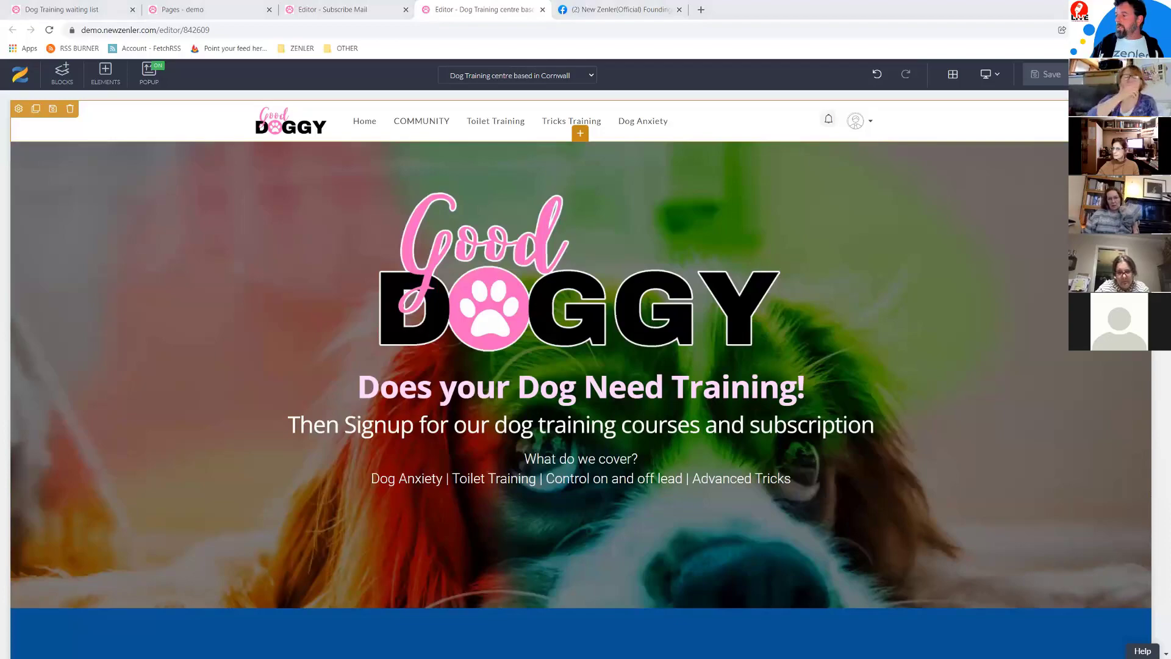
key(alt+Tab)
key(alt+Tab)
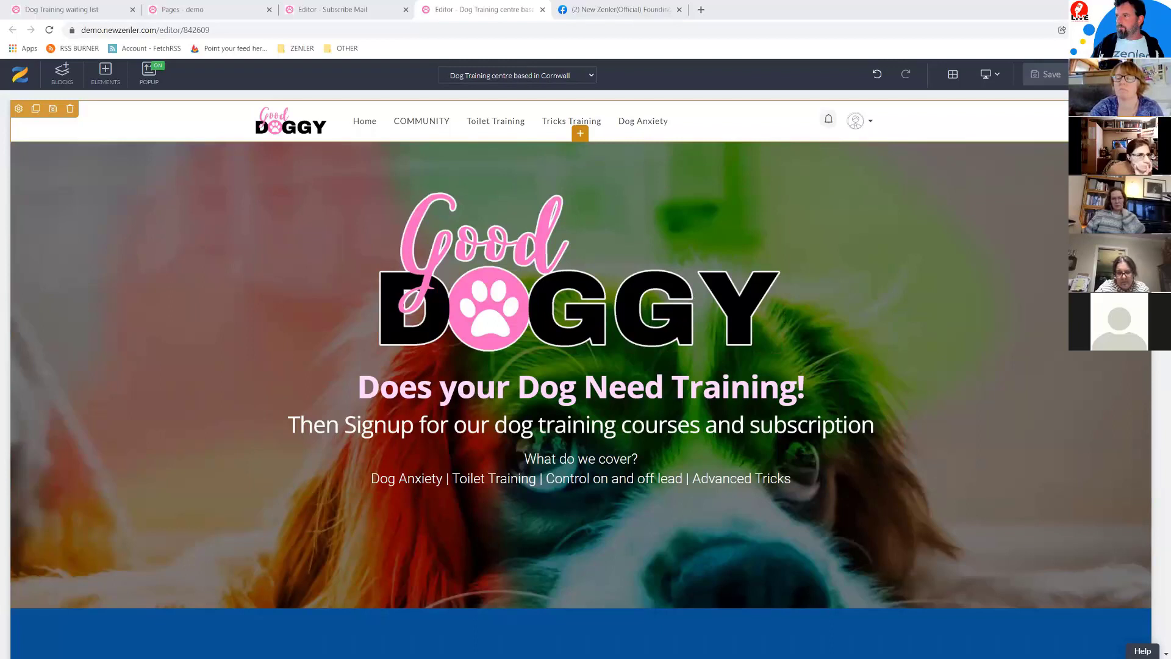
click(200, 9)
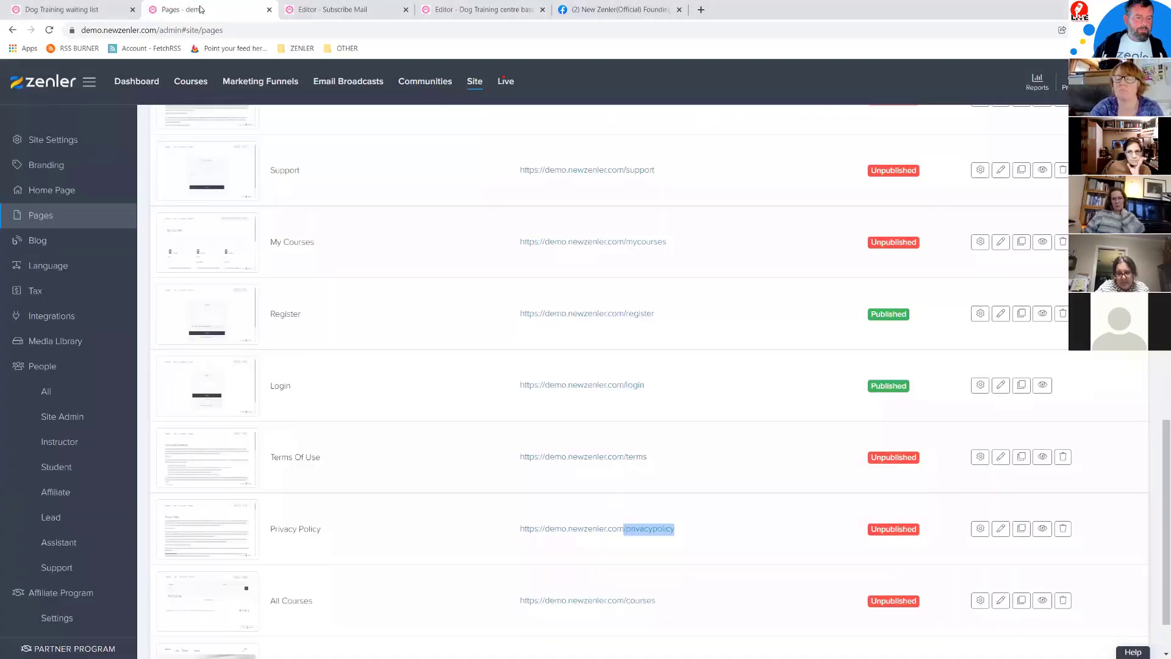
Step: In the Cornwall page settings, replace the 'workshop' page URL with 'gooddoggy' and update it
scroll(415, 256, up, 15)
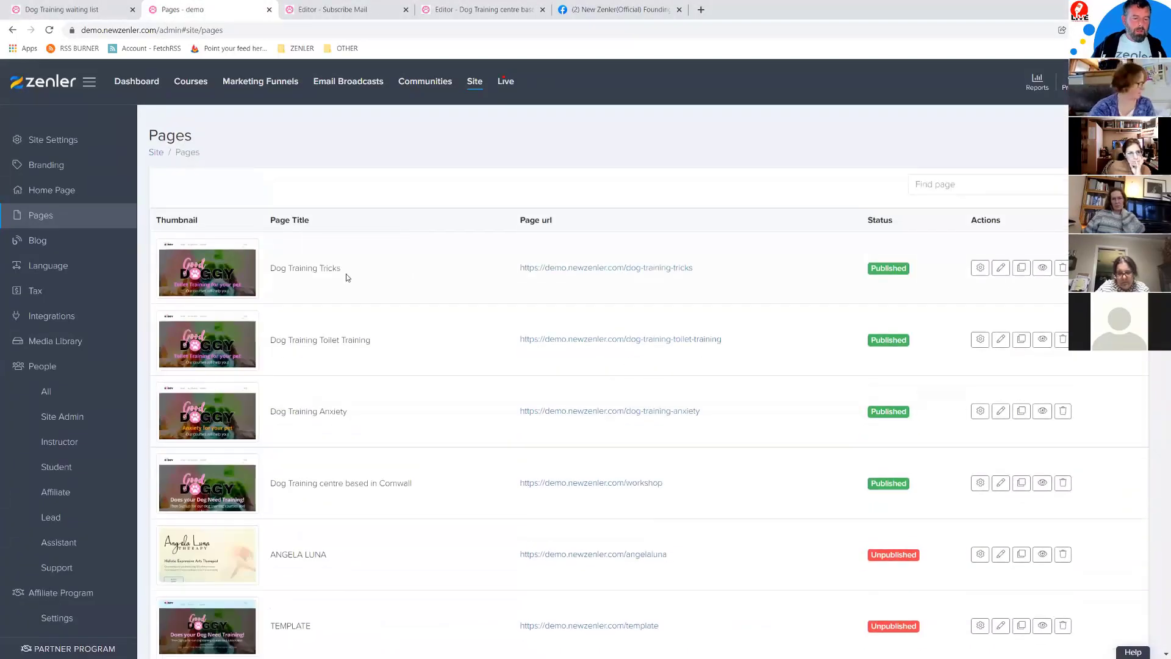
scroll(443, 473, down, 2)
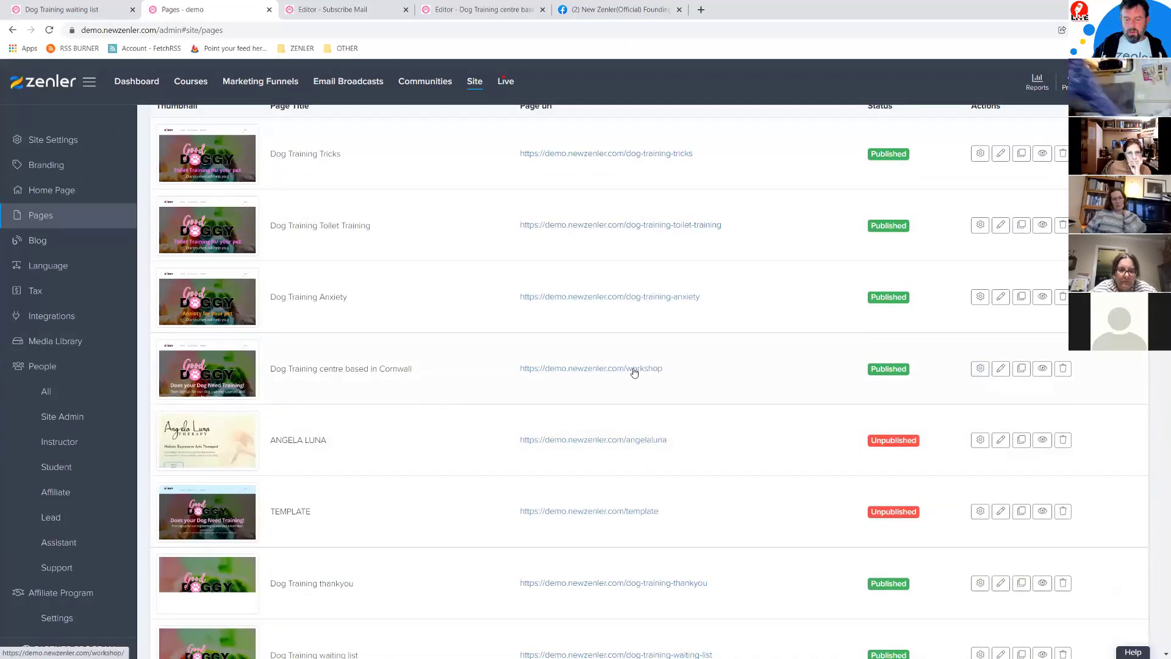
click(980, 368)
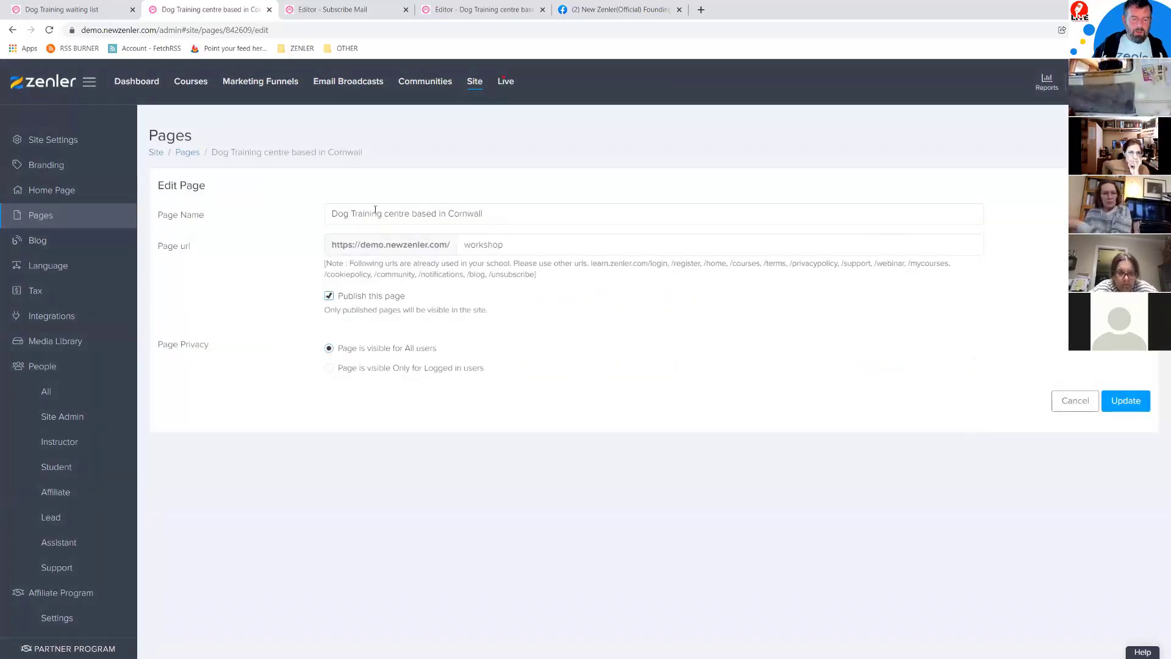
drag(467, 244, 556, 248)
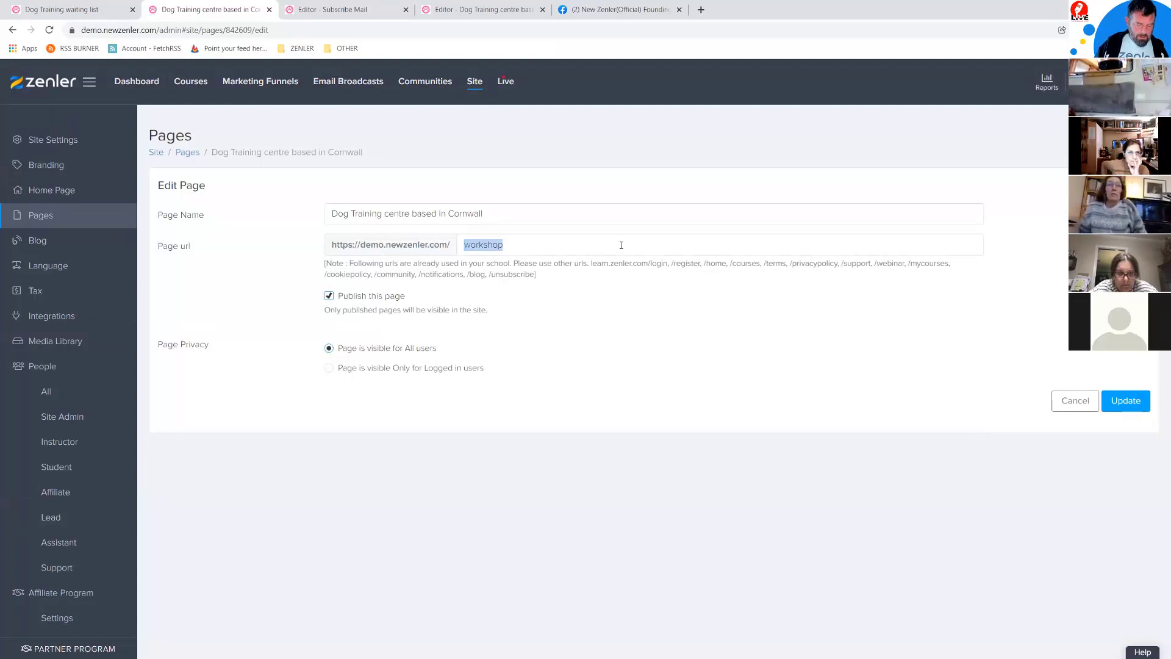
text(Gooddoggy)
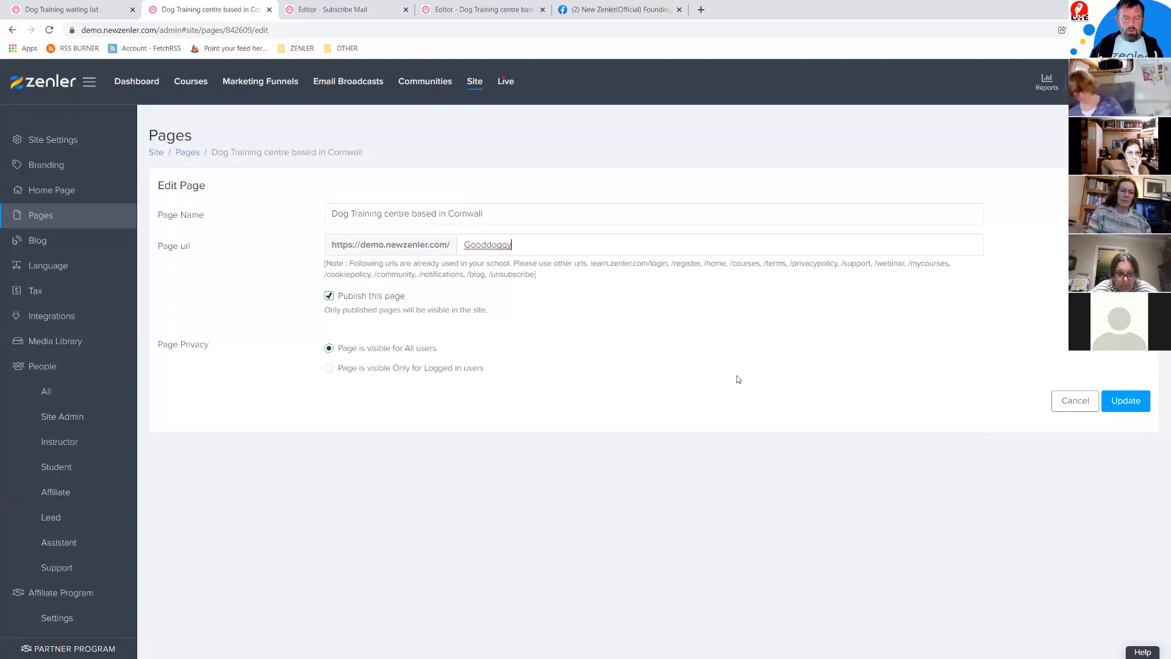
click(1122, 410)
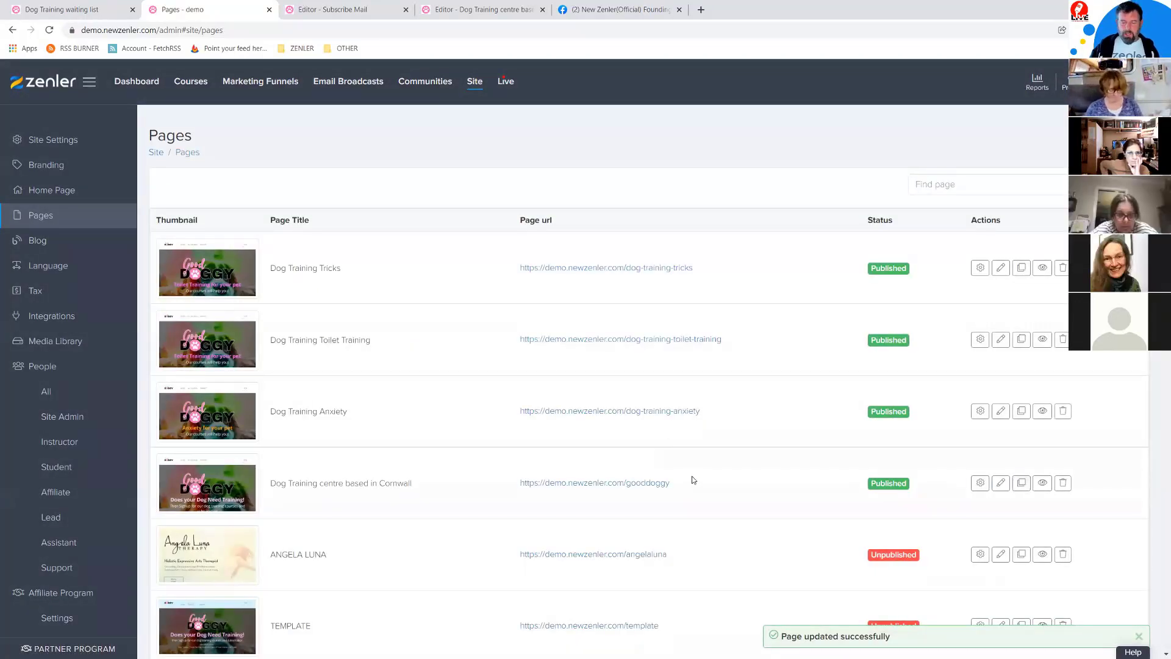
drag(692, 478, 376, 482)
drag(693, 492, 520, 483)
key(ctrl+c)
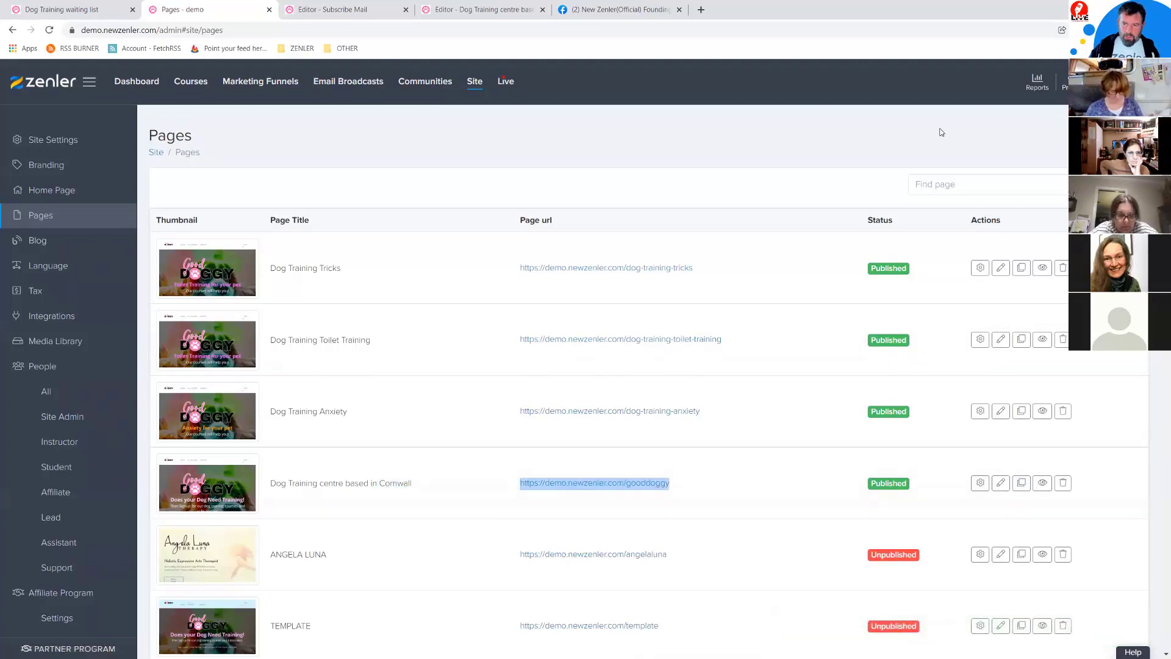
click(1159, 29)
click(1083, 72)
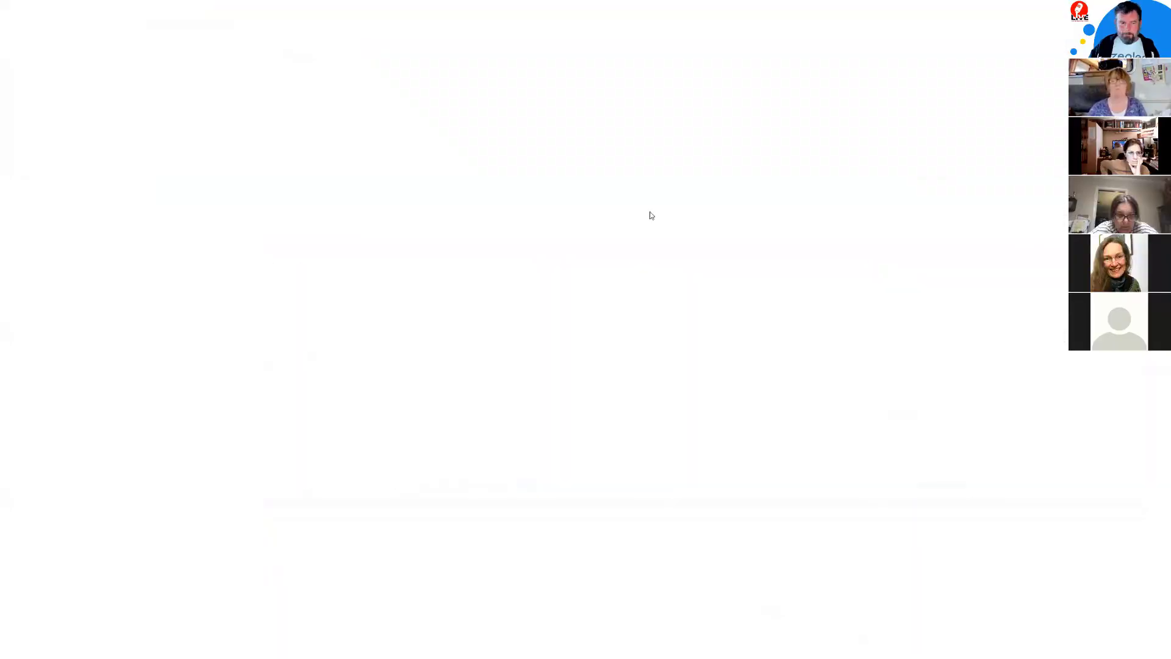
key(ctrl+v)
key(Return)
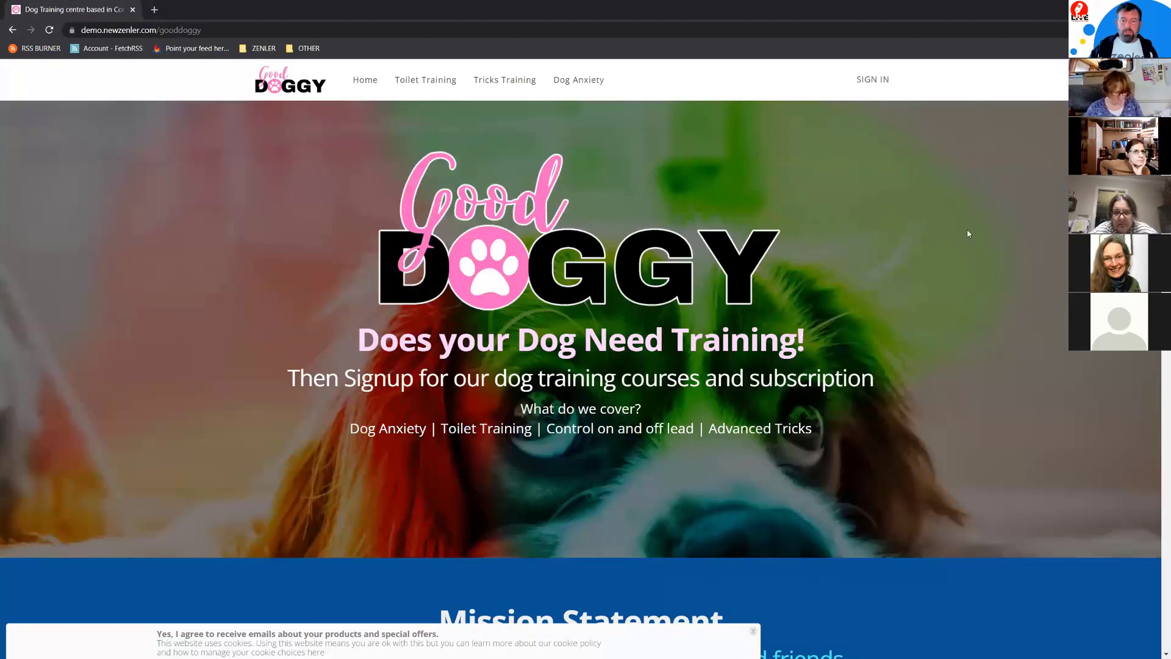
scroll(968, 233, down, 15)
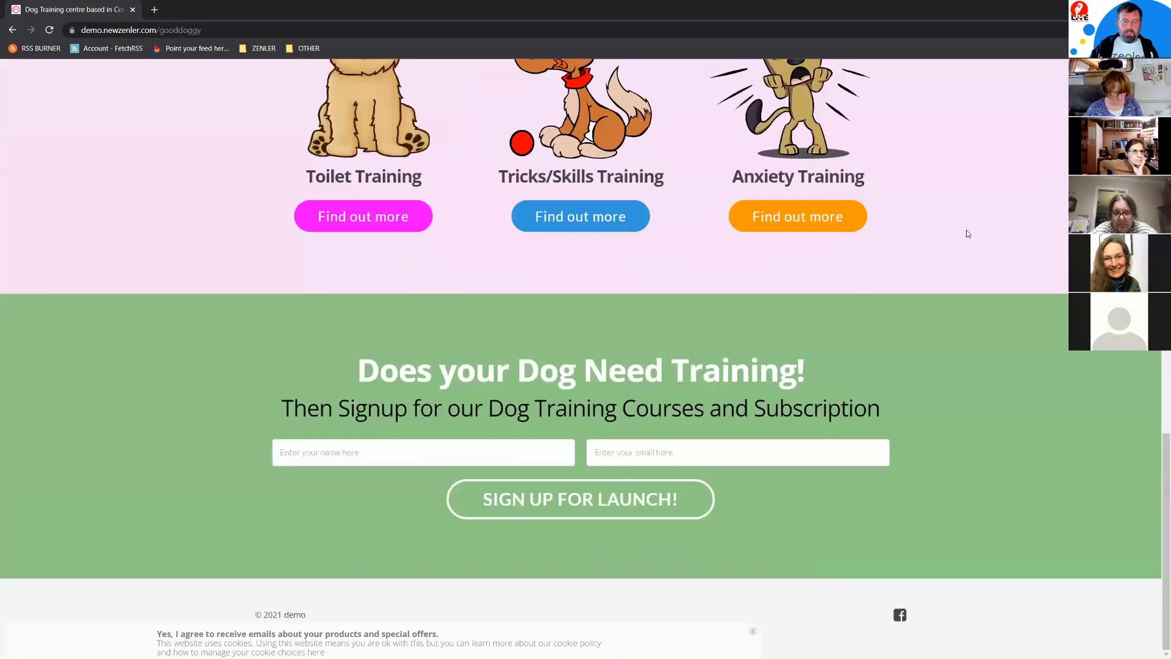
scroll(966, 230, up, 15)
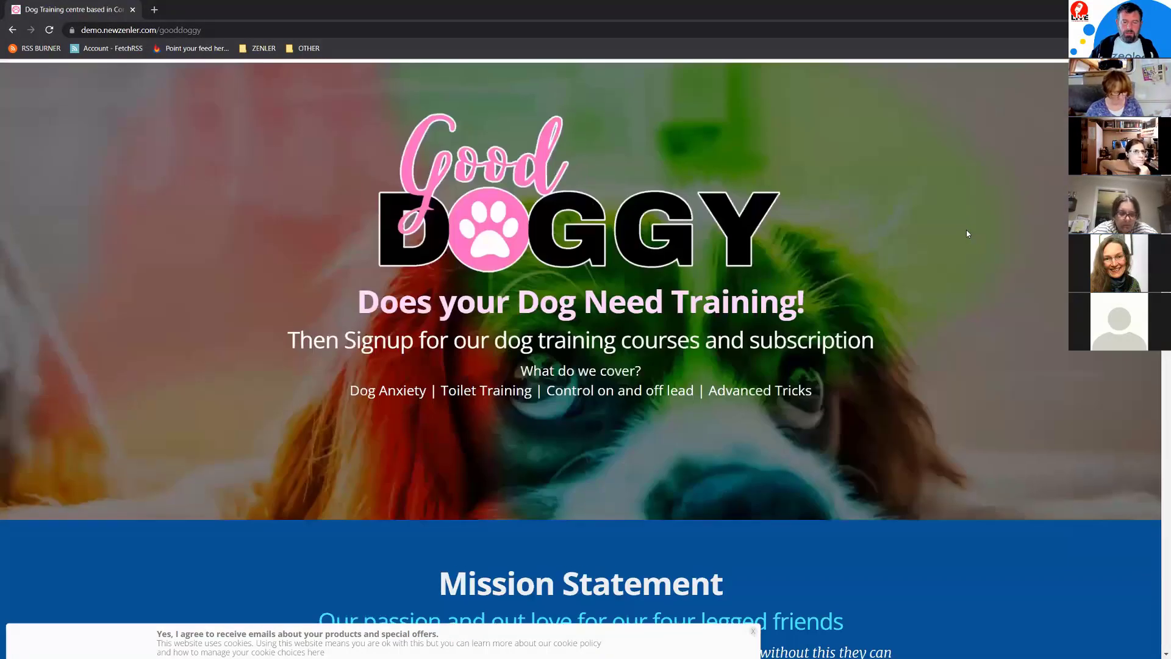
click(427, 82)
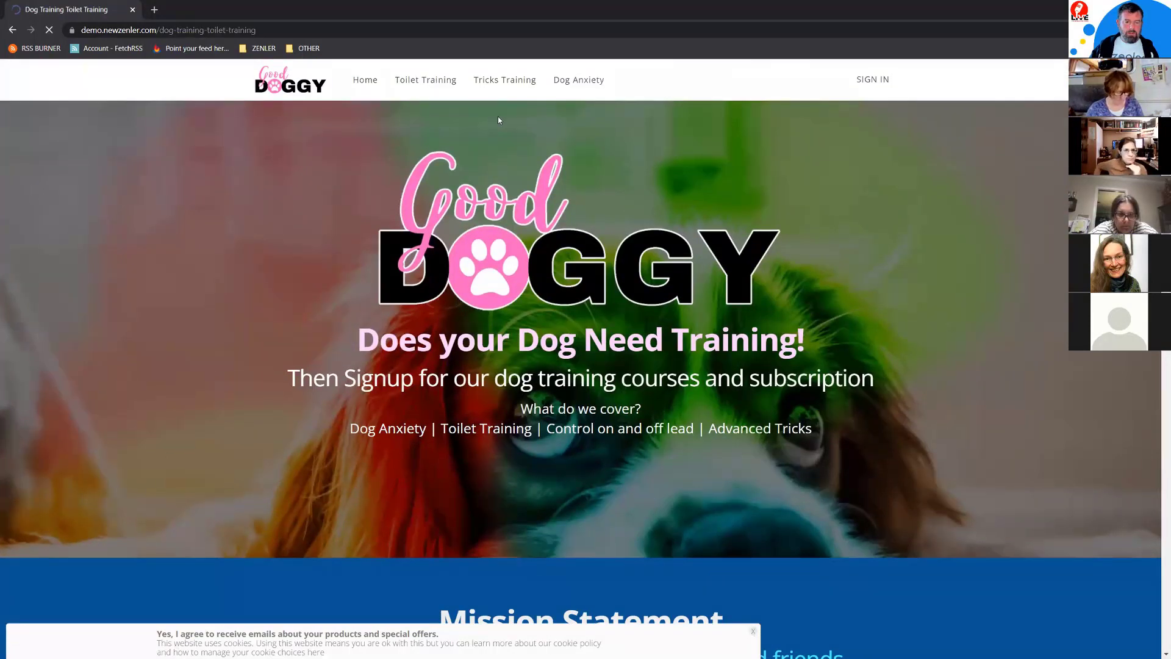
click(506, 89)
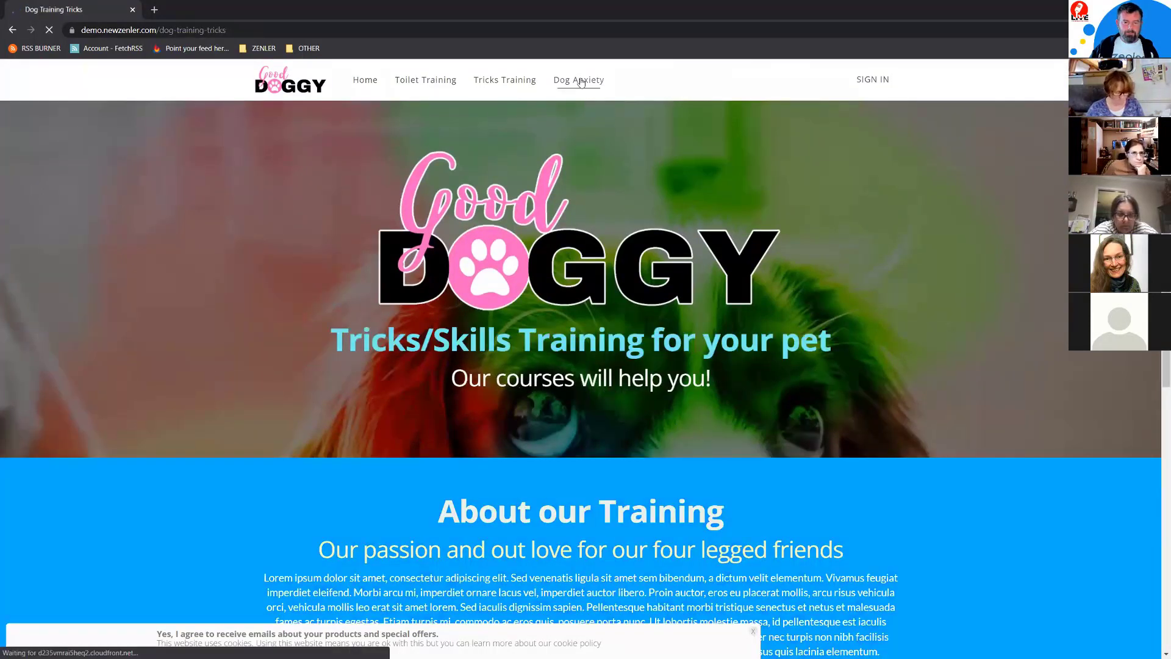
click(365, 80)
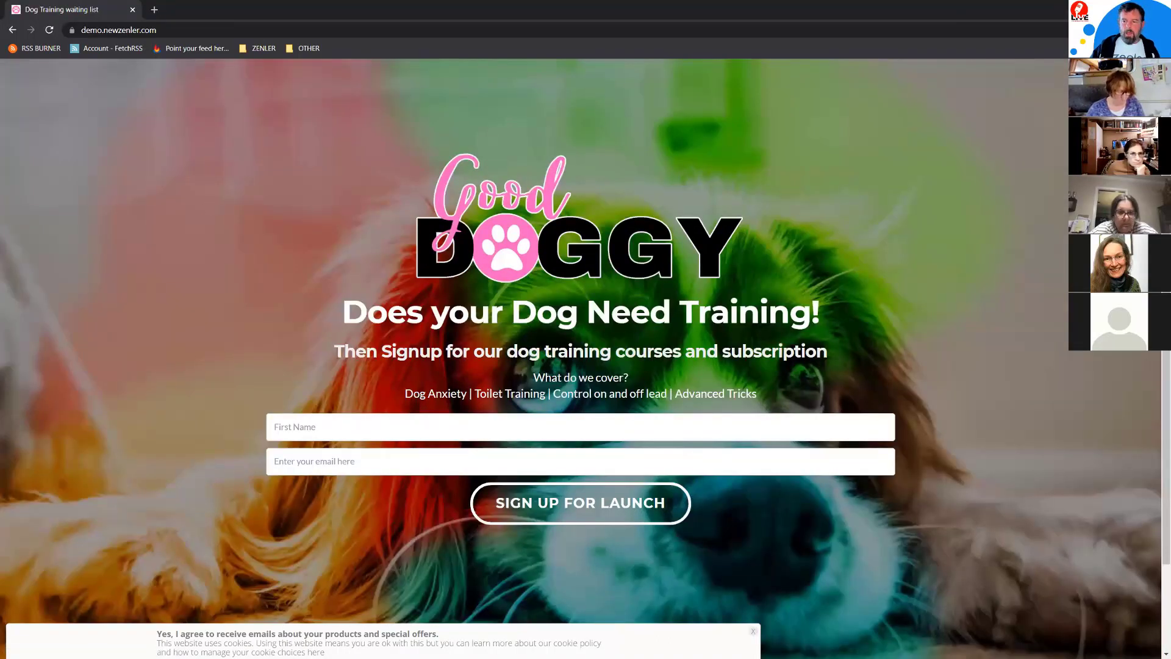
key(alt+Tab)
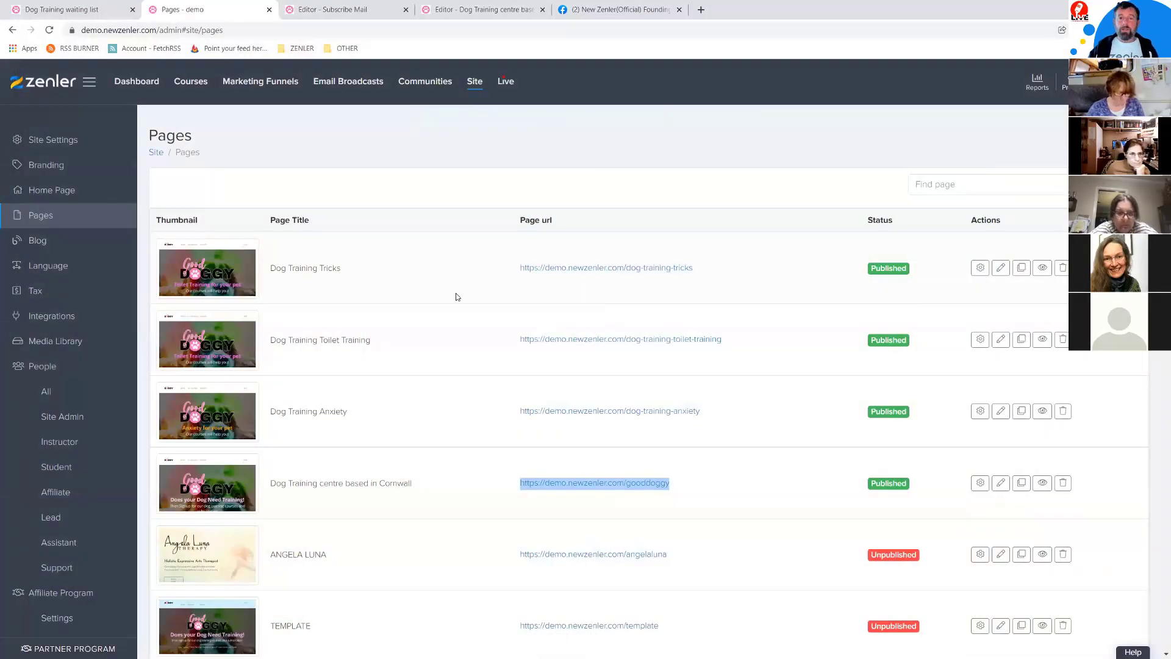
Step: Scroll the Pages list and preview the Unsubscribe Mail page, then close the preview
scroll(706, 502, down, 4)
scroll(717, 486, up, 3)
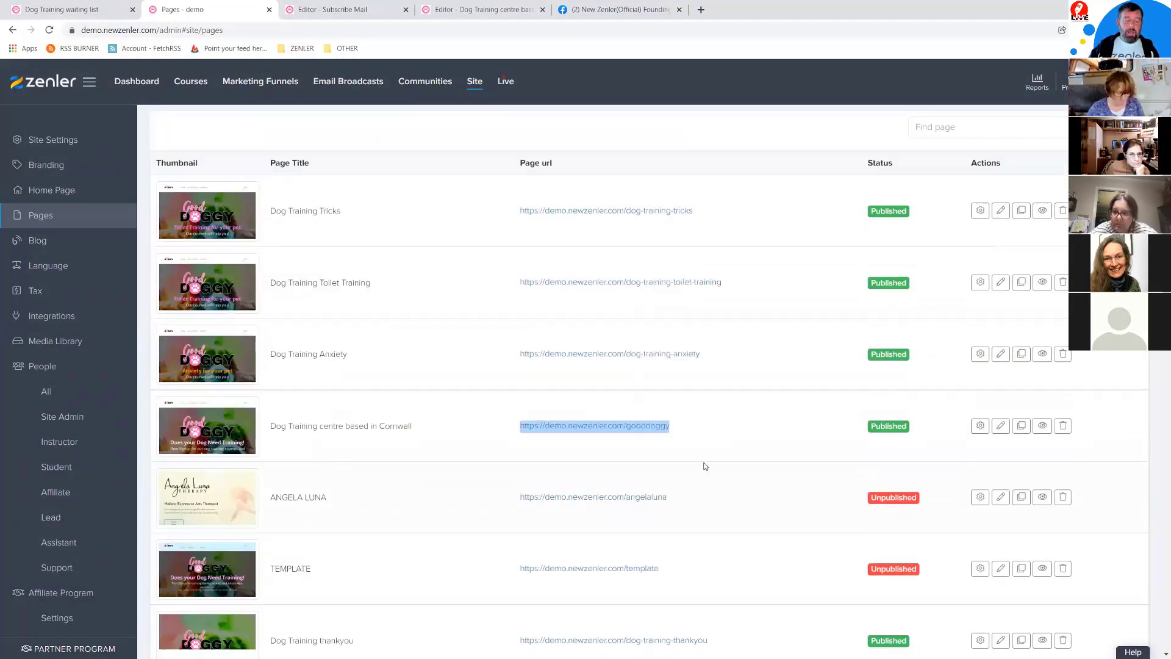
scroll(706, 474, down, 3)
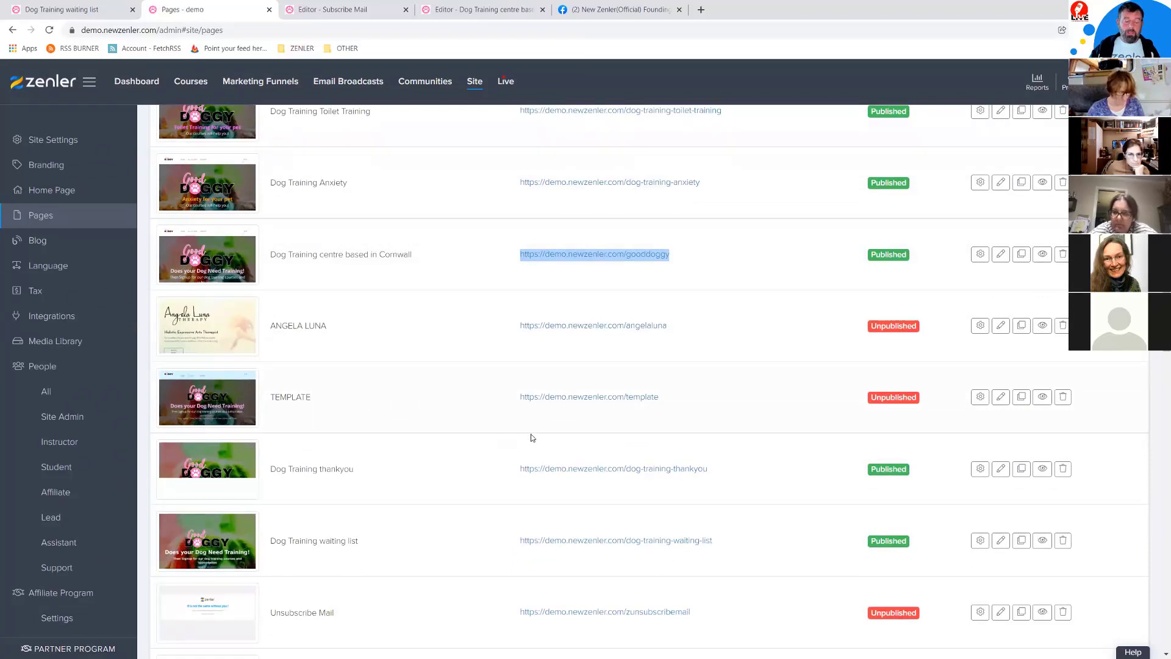
scroll(527, 444, down, 4)
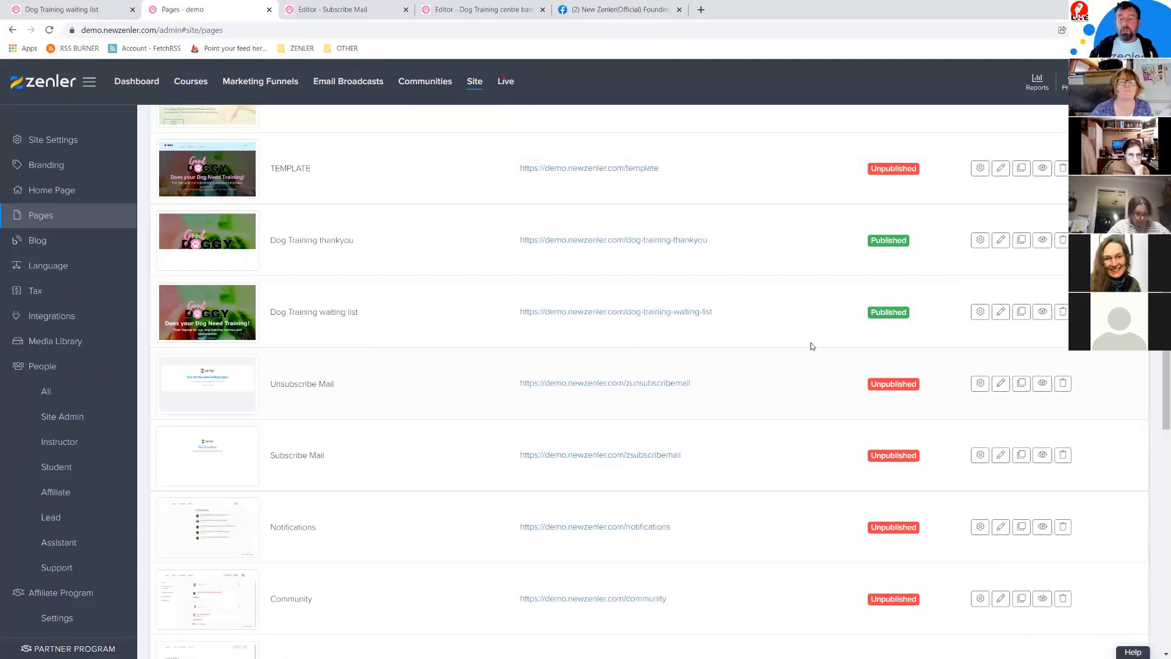
click(1041, 384)
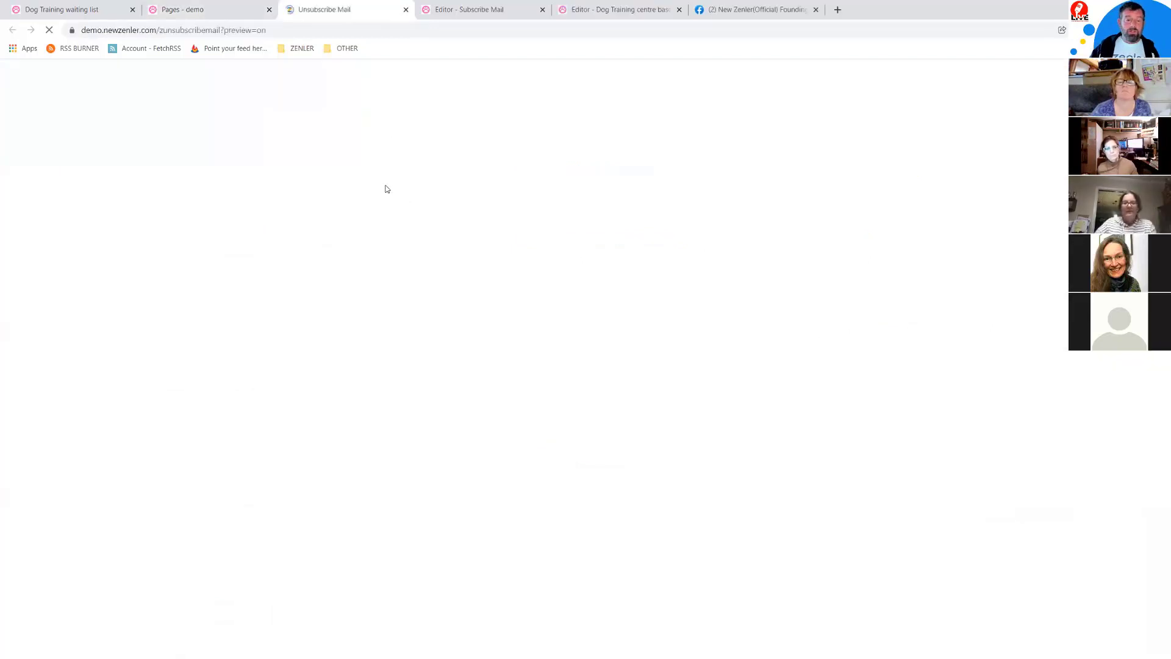
click(406, 10)
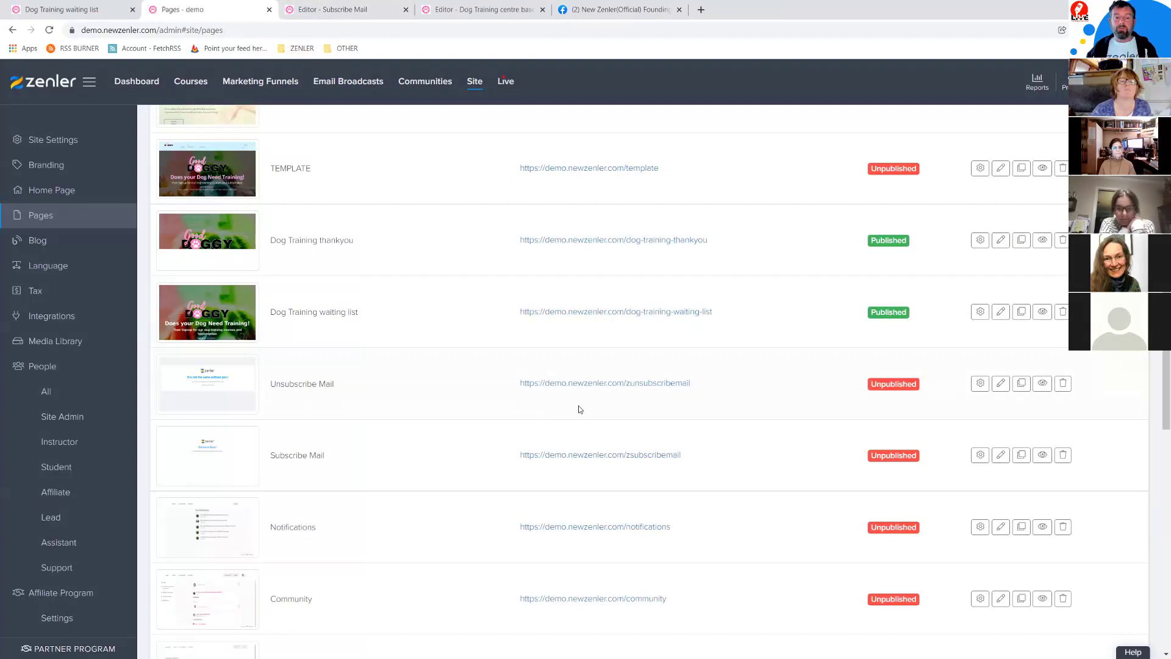
Step: Highlight the page's gooddoggy address and bring up the site's Home Page settings
scroll(632, 396, up, 5)
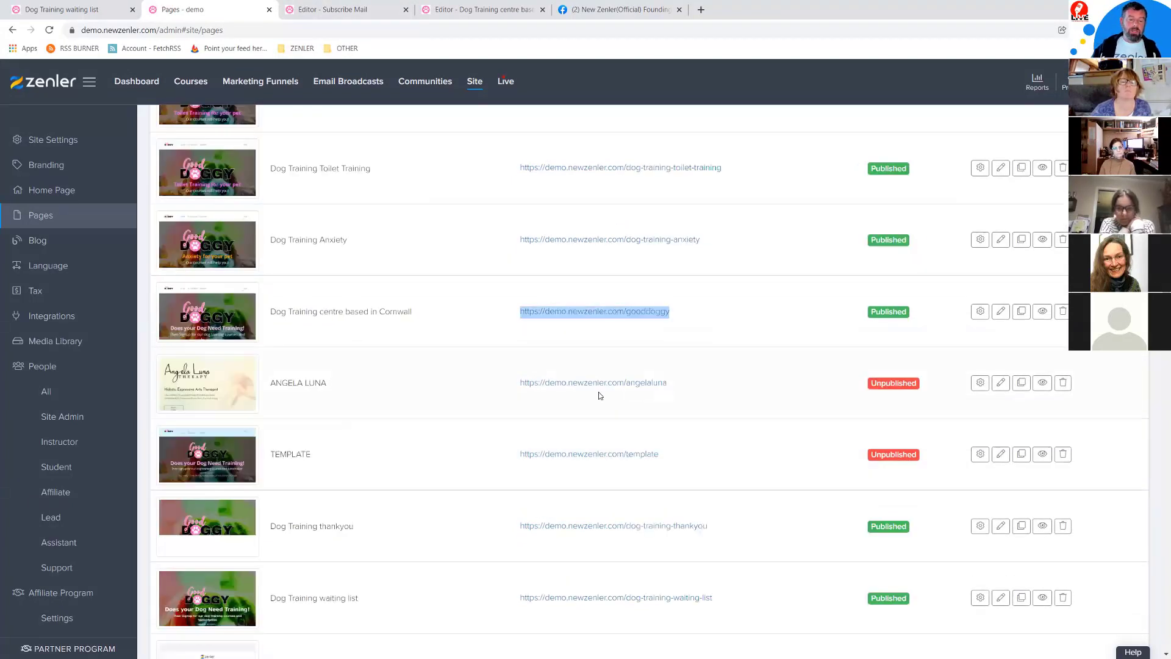
scroll(600, 395, up, 3)
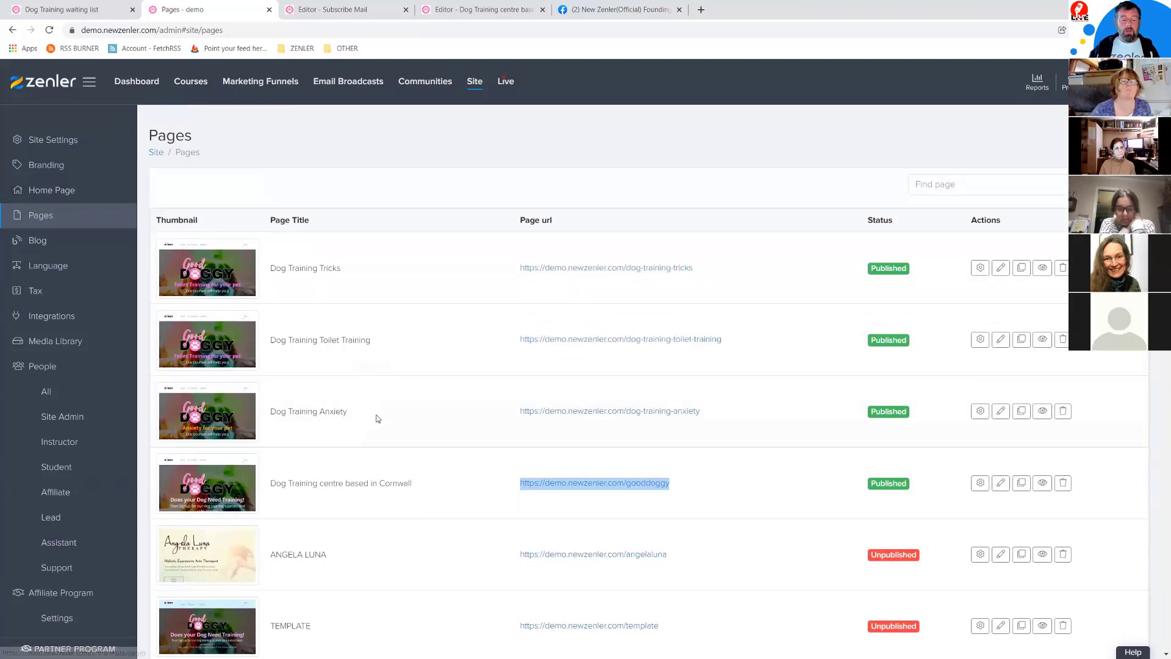
click(650, 502)
drag(719, 493, 525, 482)
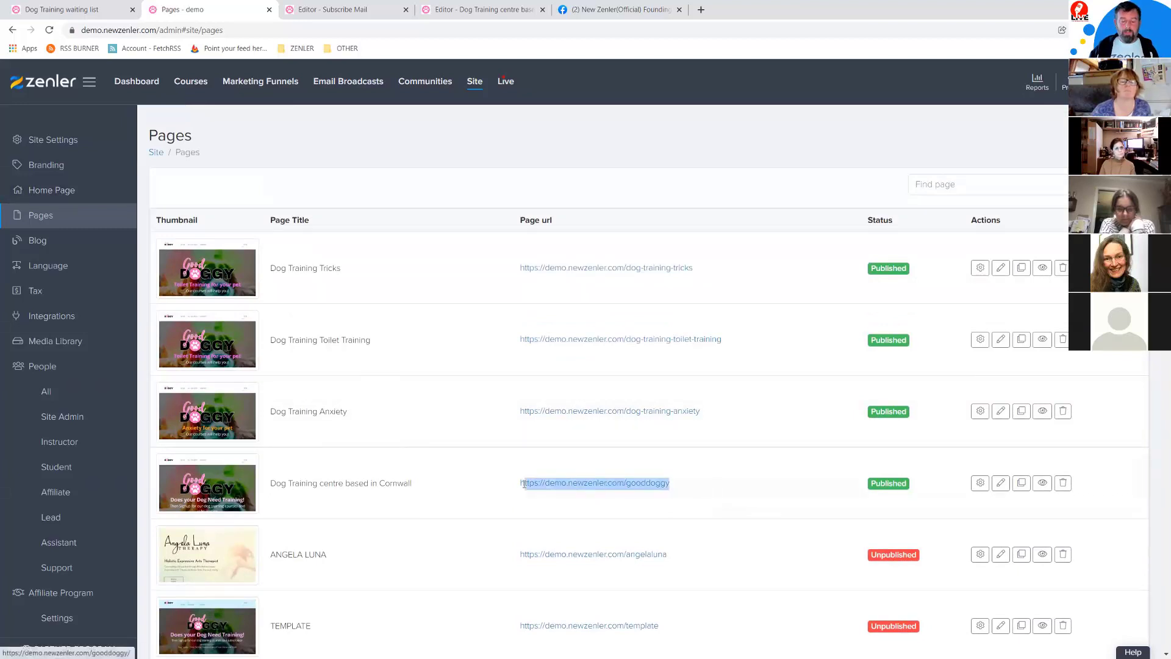
click(67, 191)
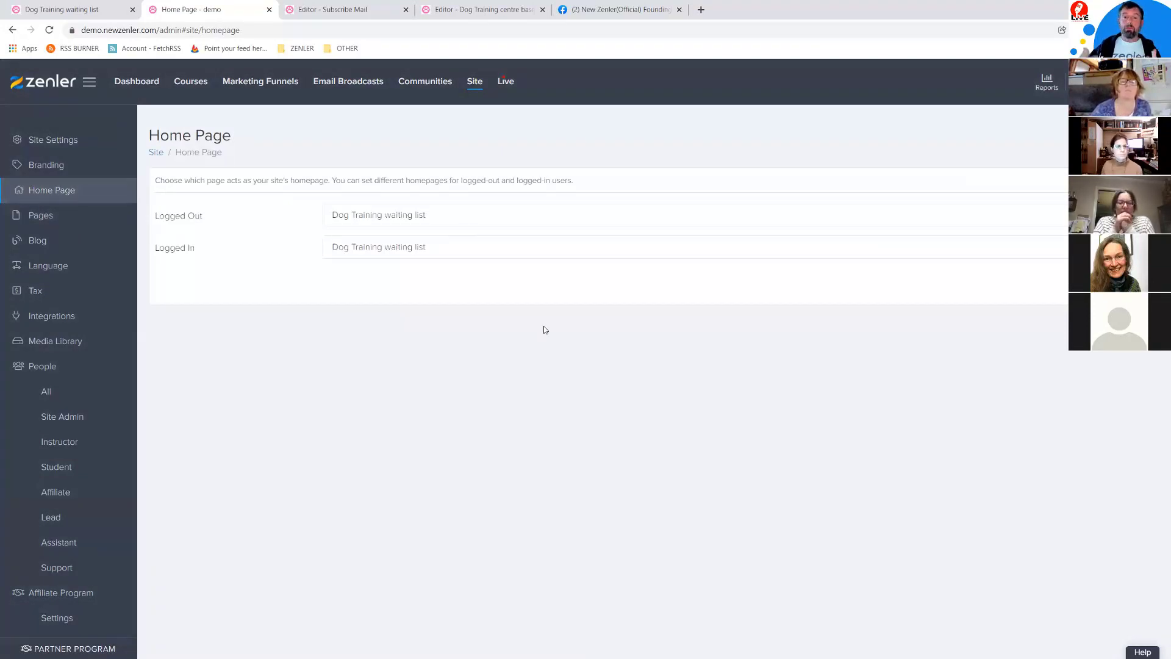
Step: Set both Logged Out and Logged In homepages to Dog Training centre based in Cornwall
click(446, 214)
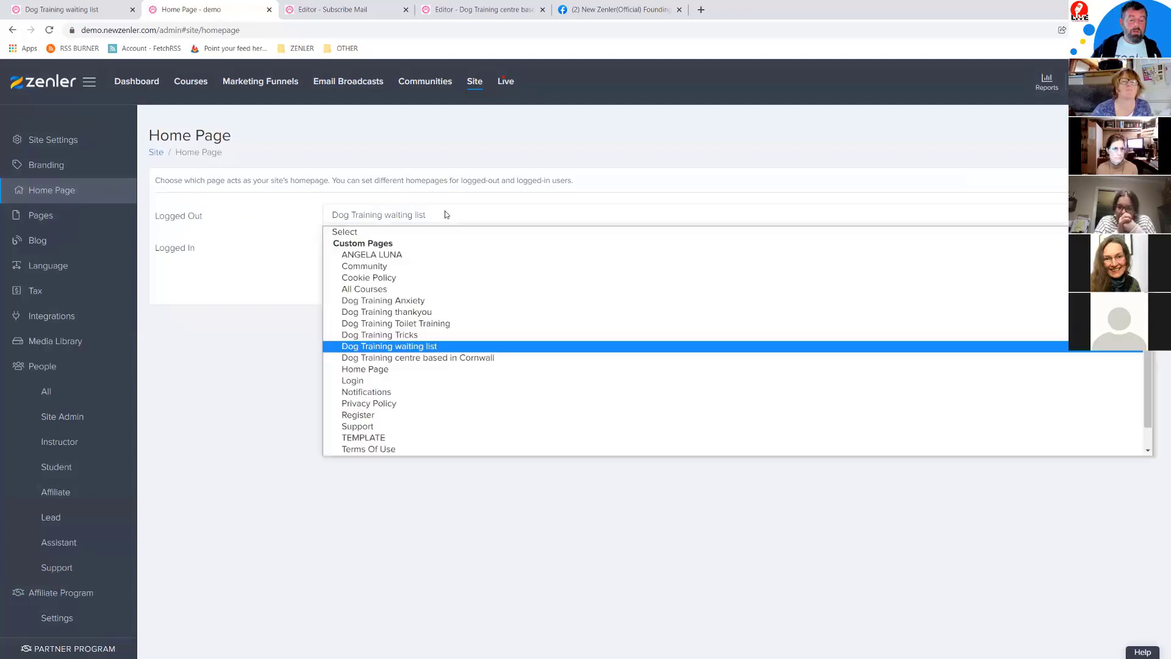
click(399, 359)
click(470, 254)
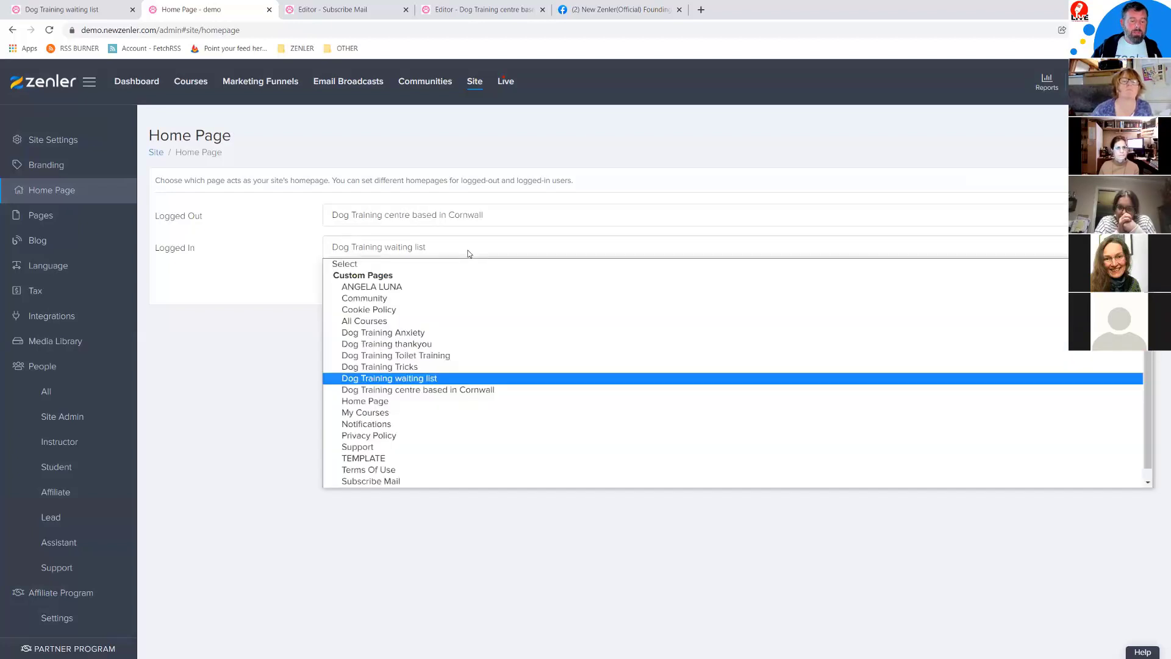
click(435, 383)
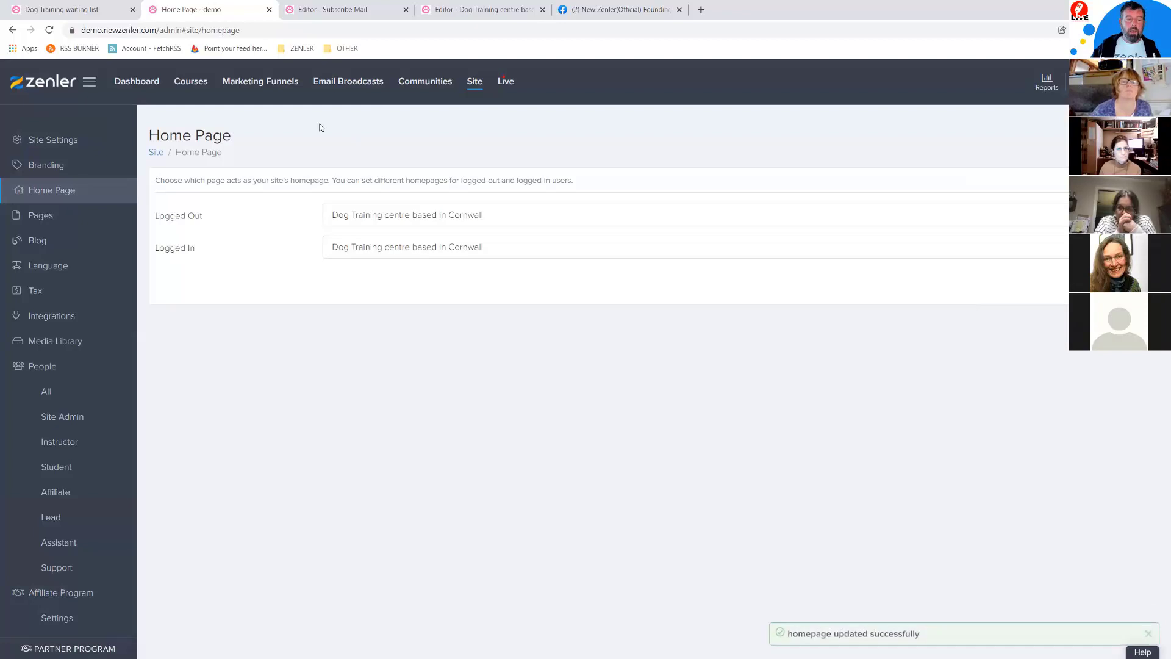
click(701, 10)
text(demo.newzenler.com)
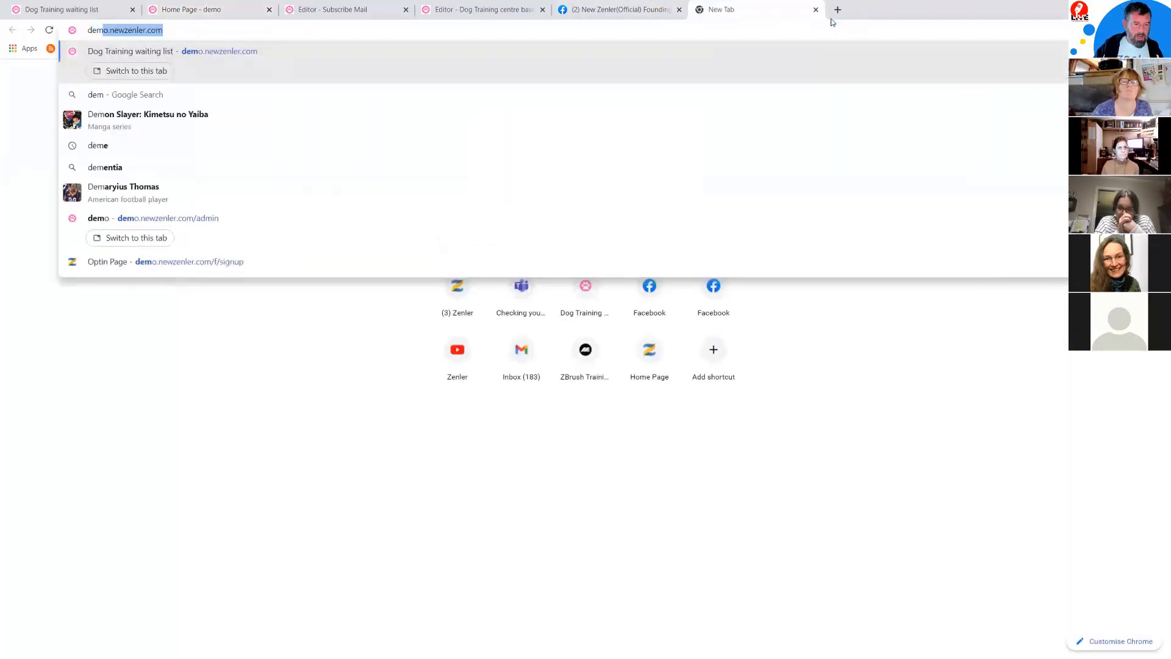
Step: Load demo.newzenler.com and visit Toilet Training, Tricks Training and Dog Anxiety while logged in
click(214, 53)
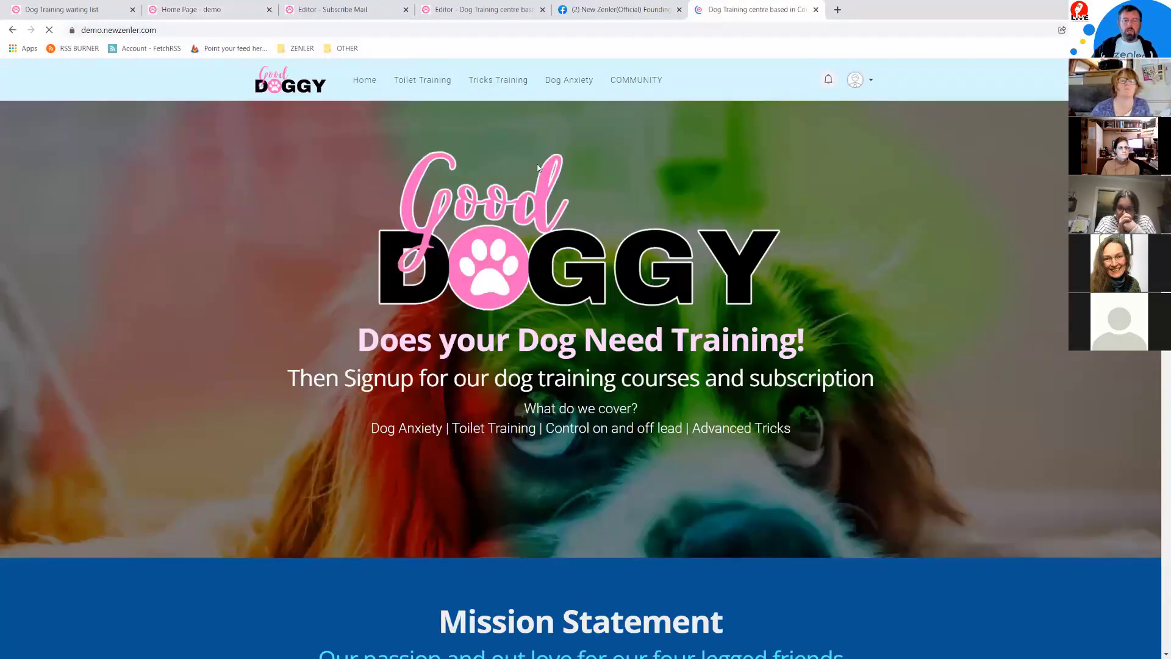
click(425, 80)
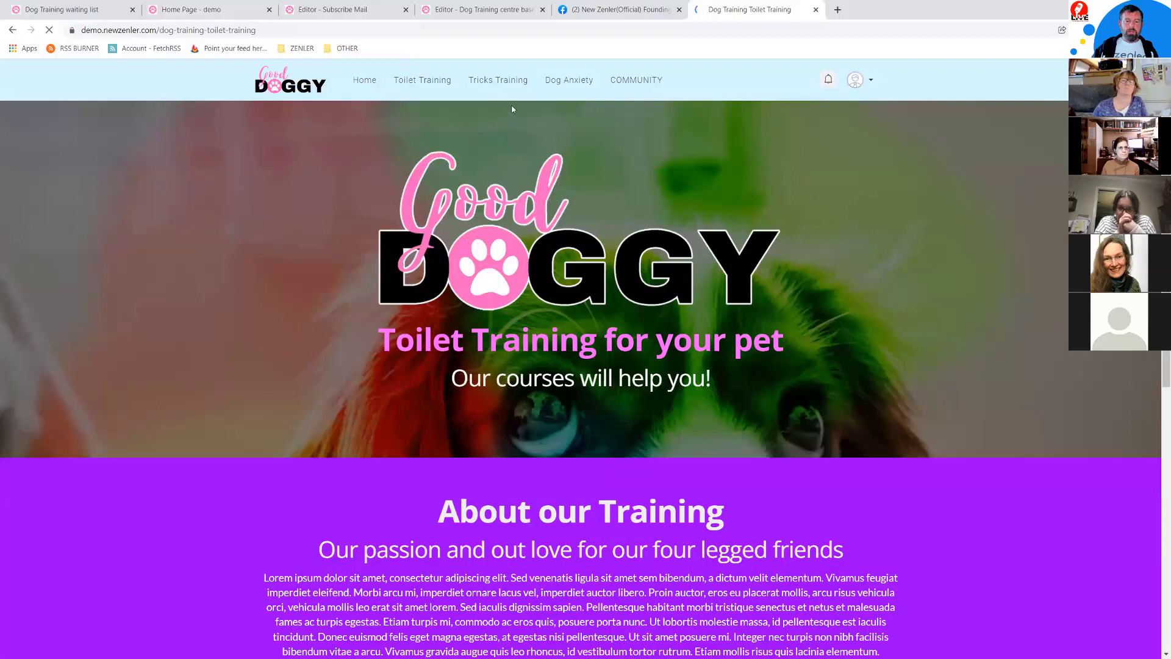
click(502, 80)
click(567, 81)
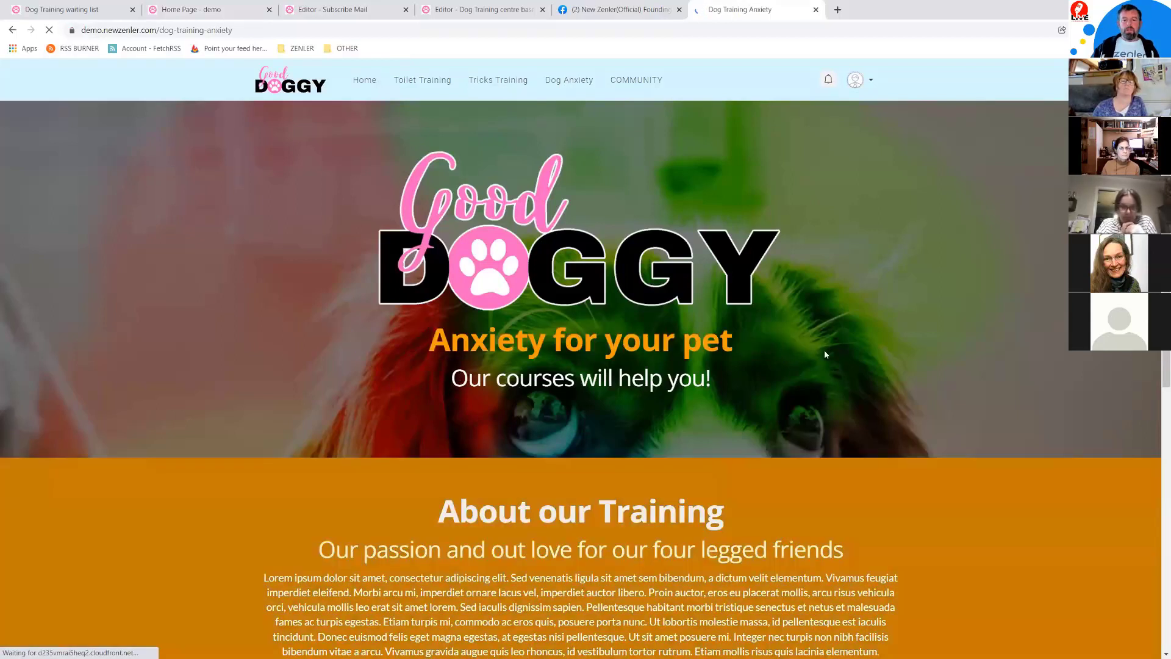
Step: Log out from the account menu and check the homepage shown to logged-out visitors
click(872, 84)
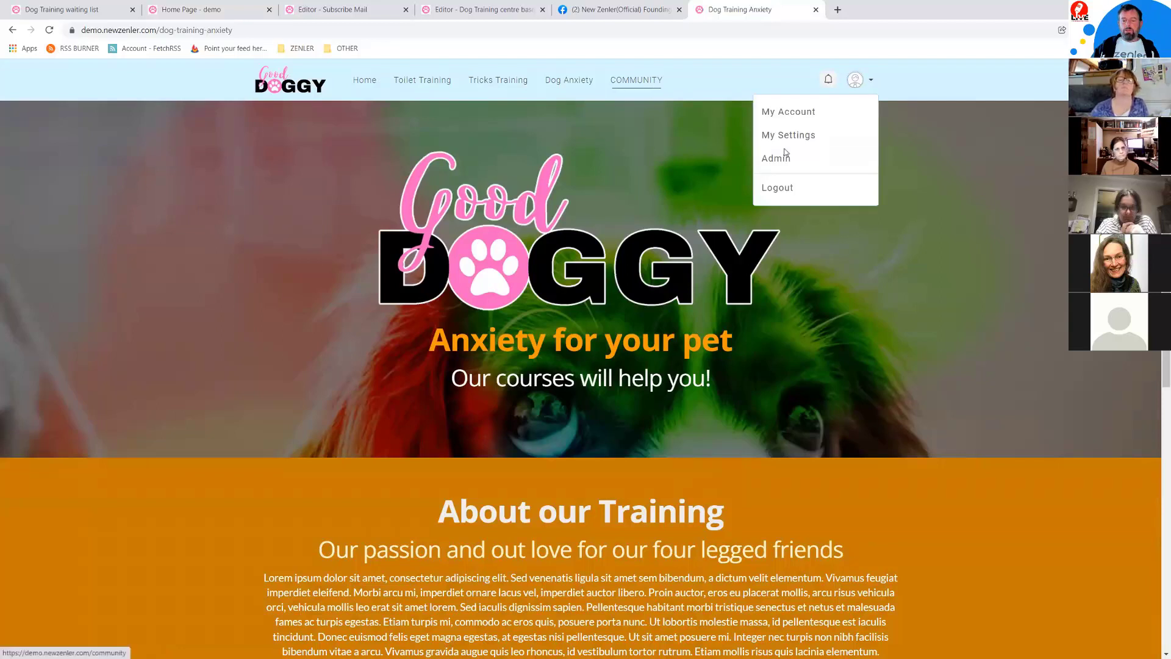
click(777, 189)
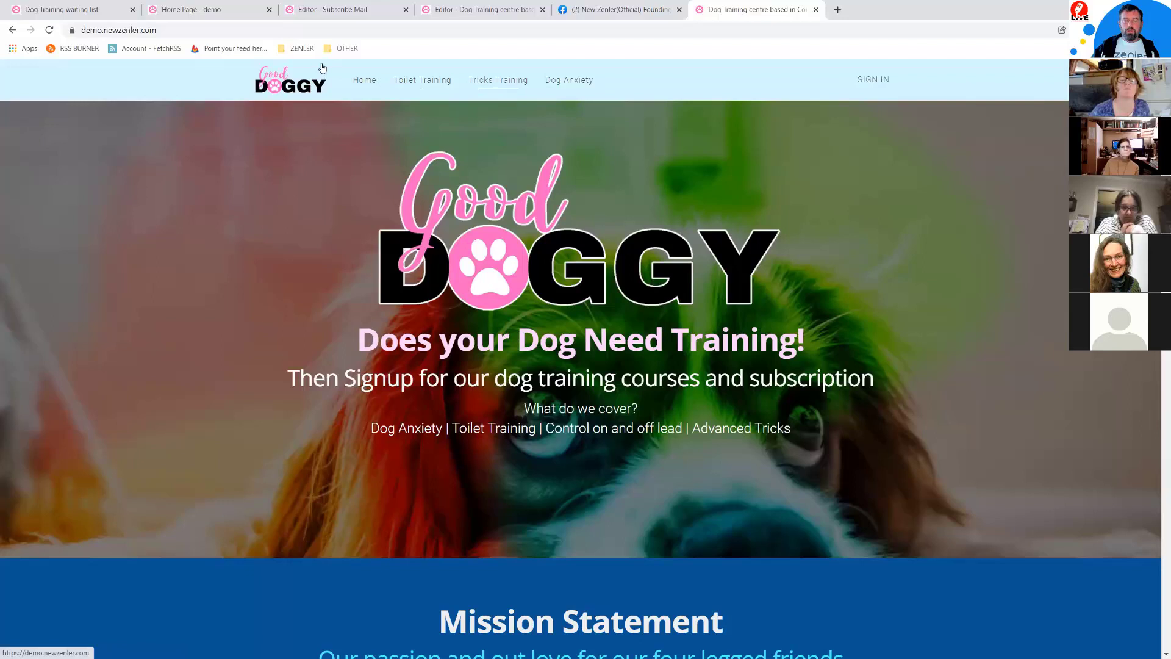
scroll(818, 390, down, 15)
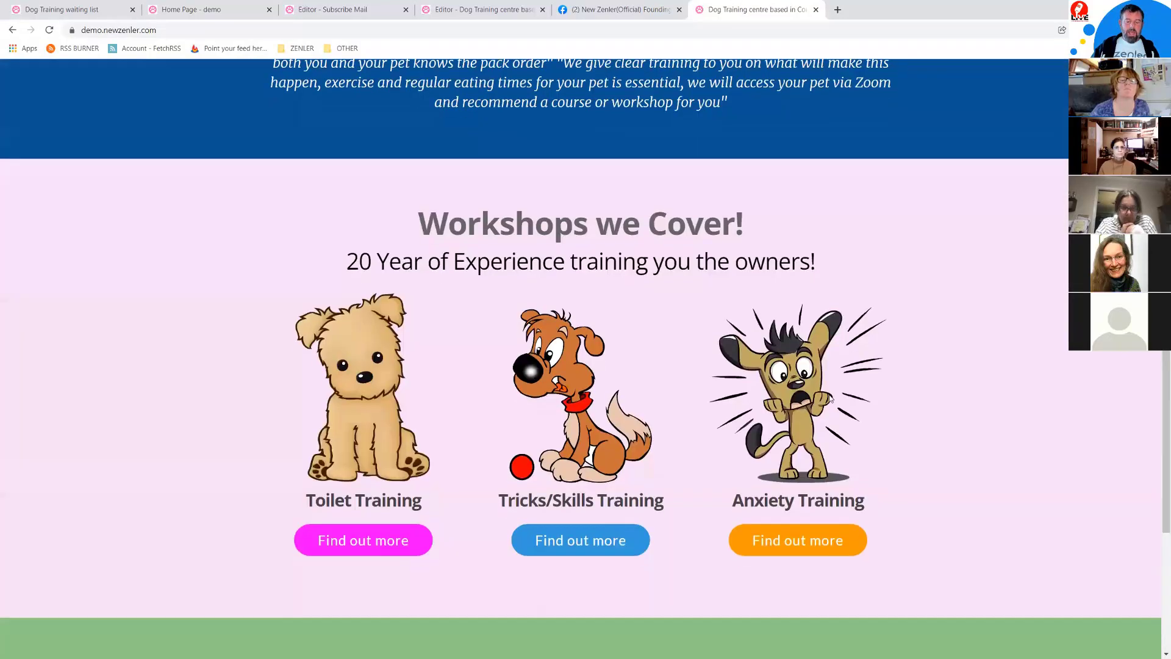
scroll(829, 394, up, 3)
click(829, 394)
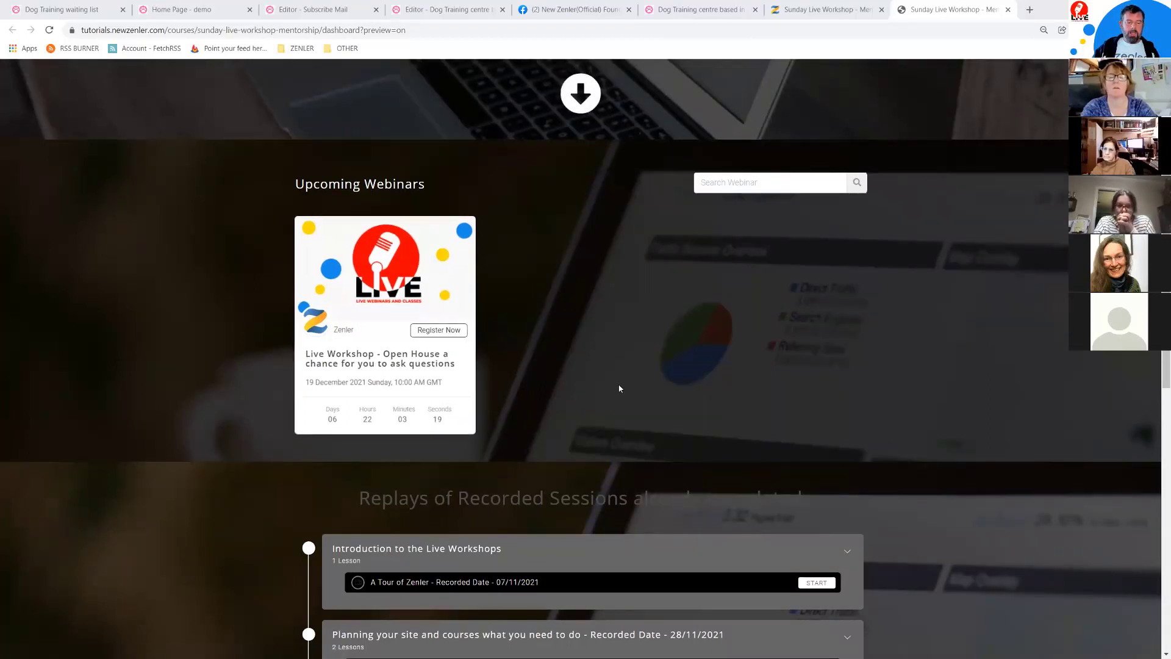
scroll(619, 388, down, 5)
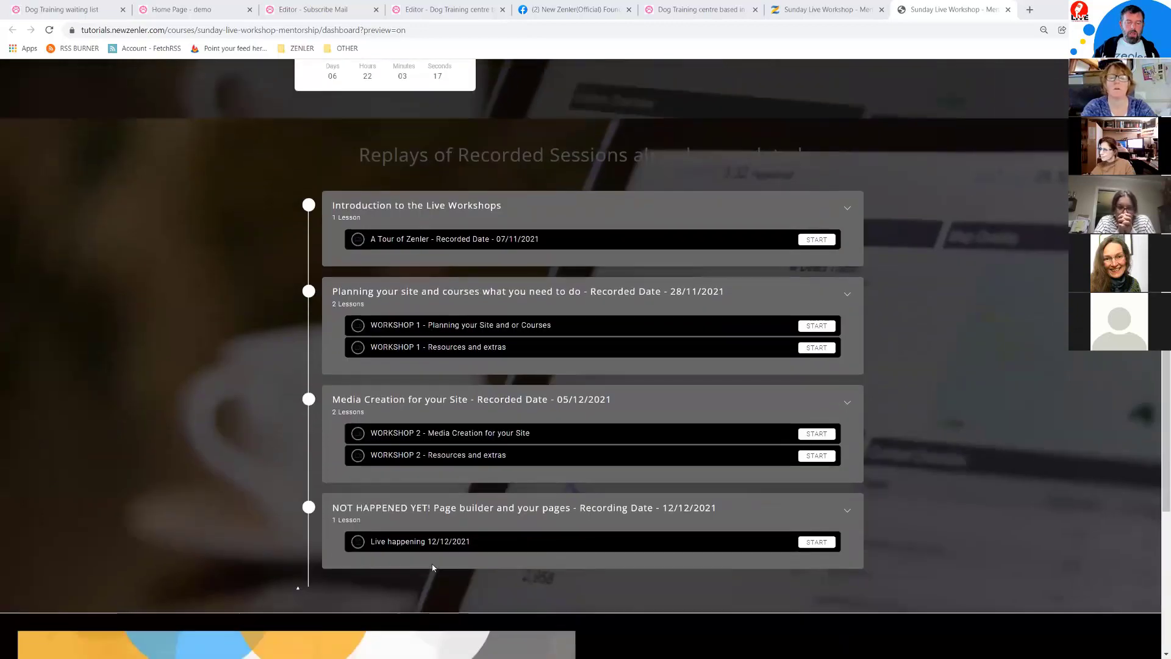
drag(485, 543, 374, 545)
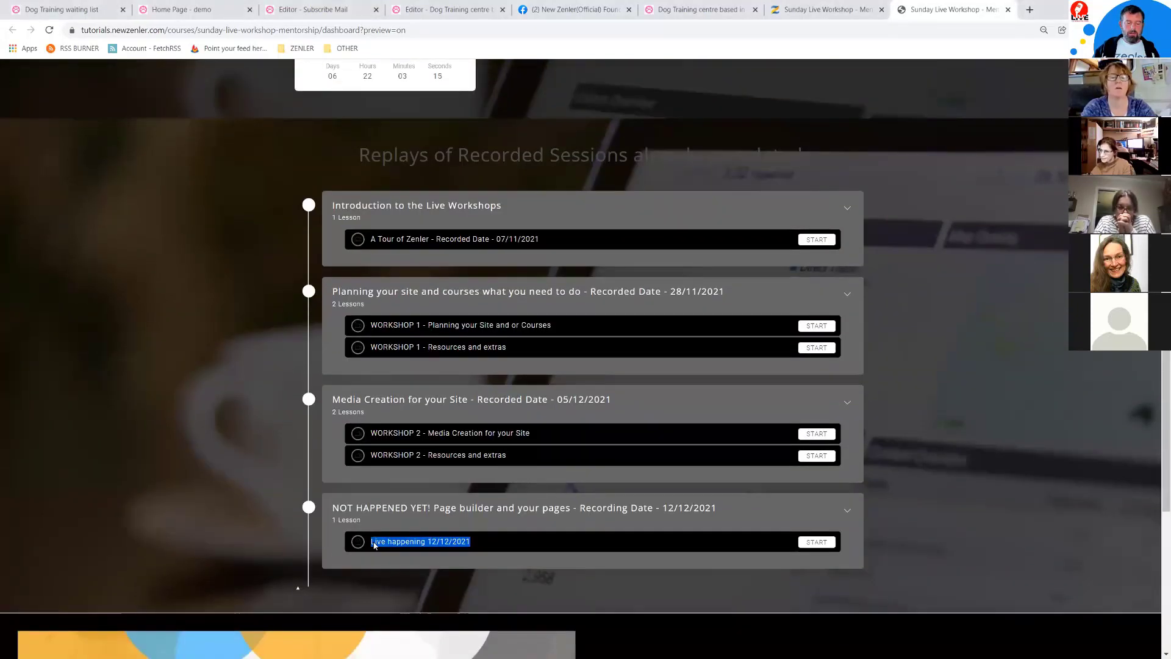
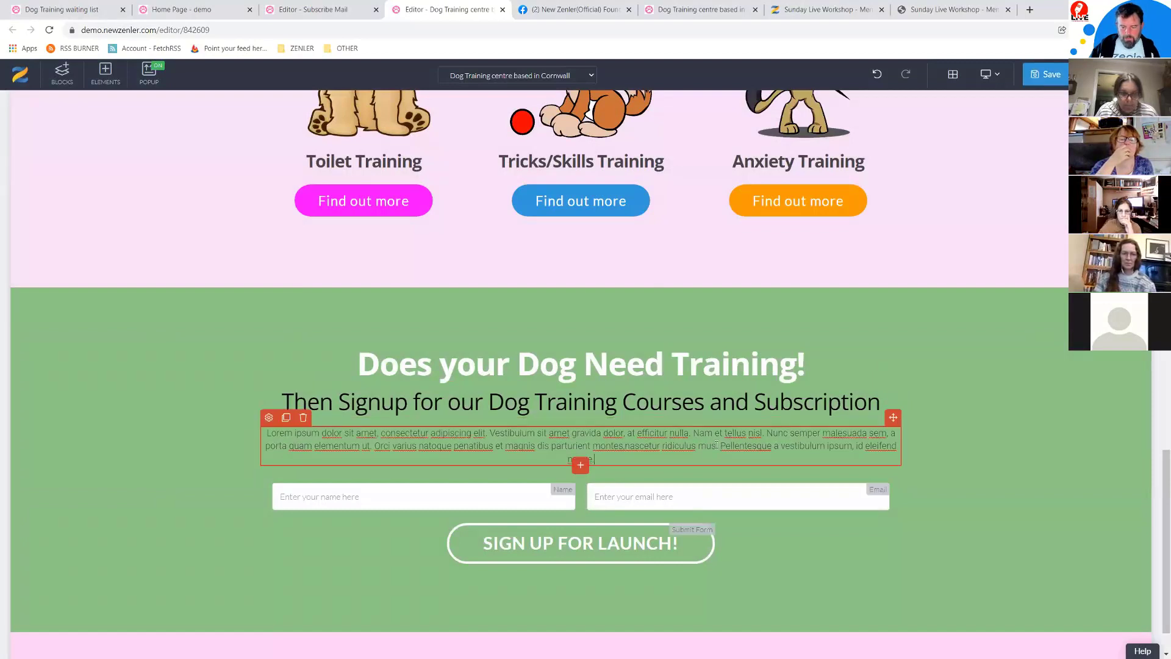
drag(717, 446, 593, 446)
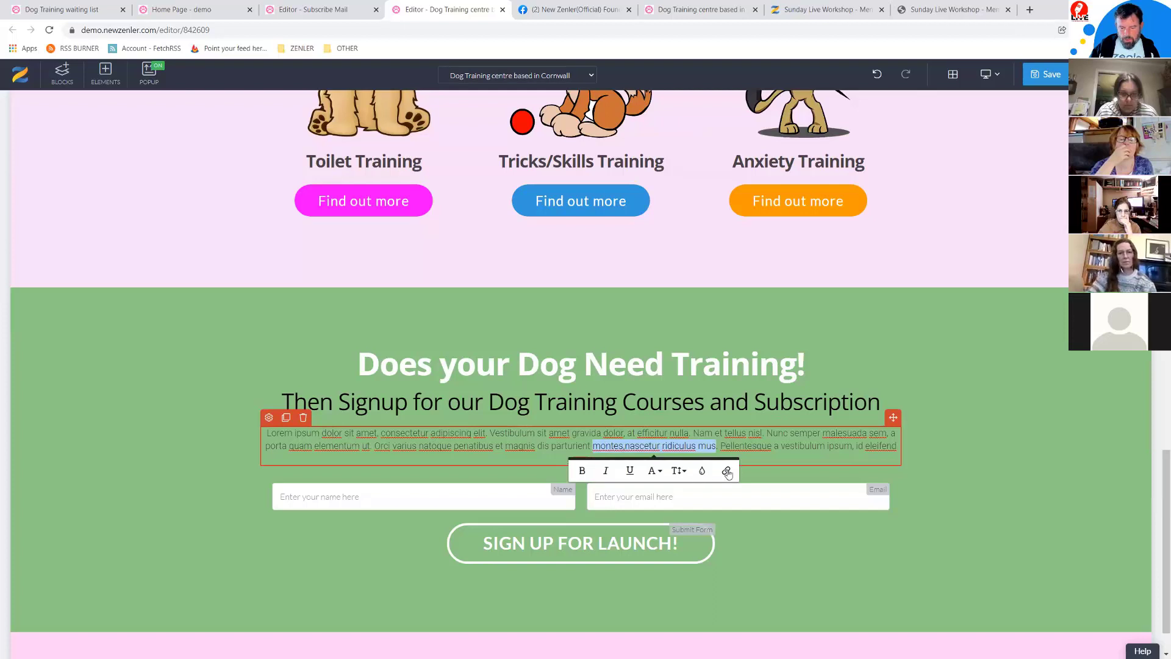
click(727, 473)
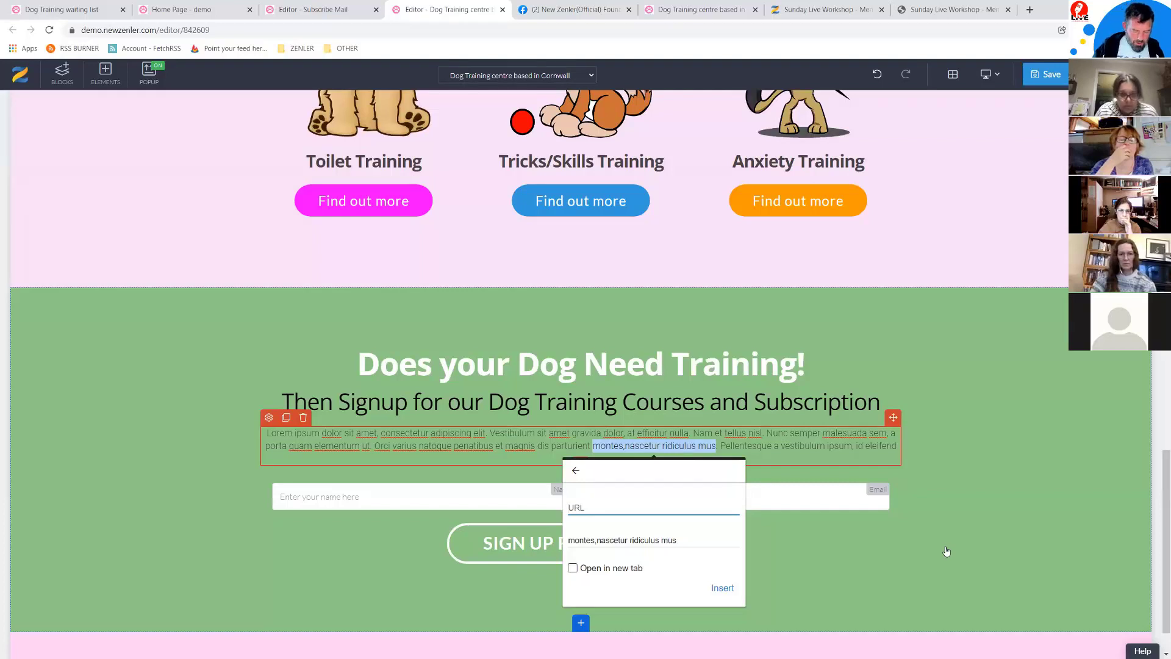
text(htt)
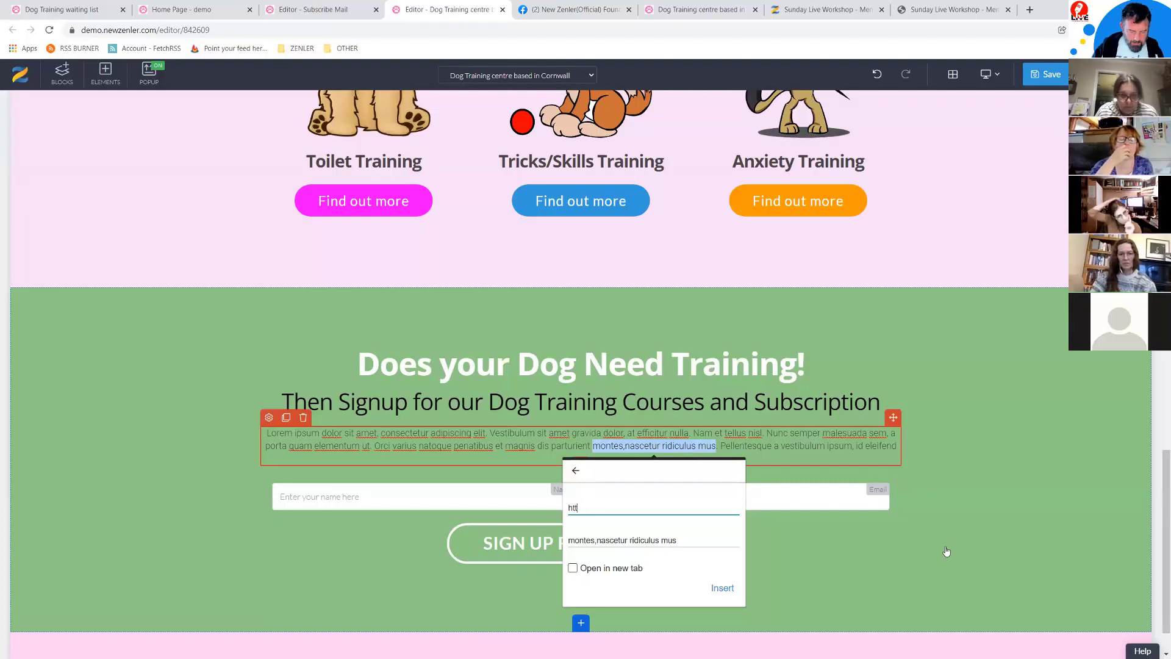
text(ps://www.g)
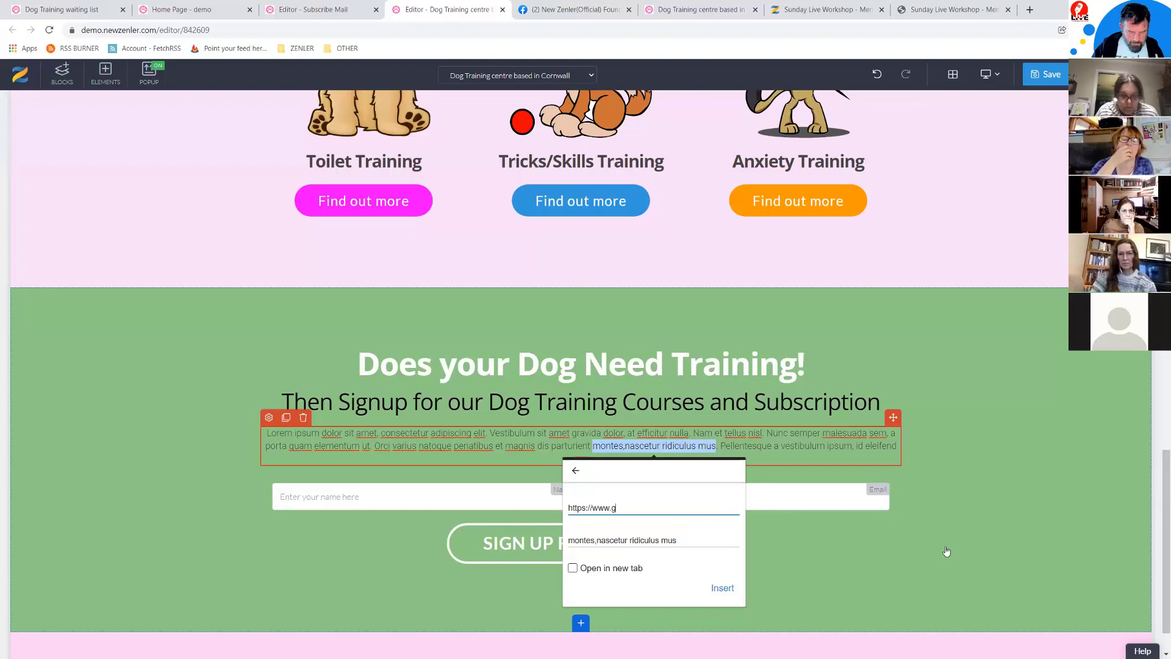
text(oogle.com)
click(722, 587)
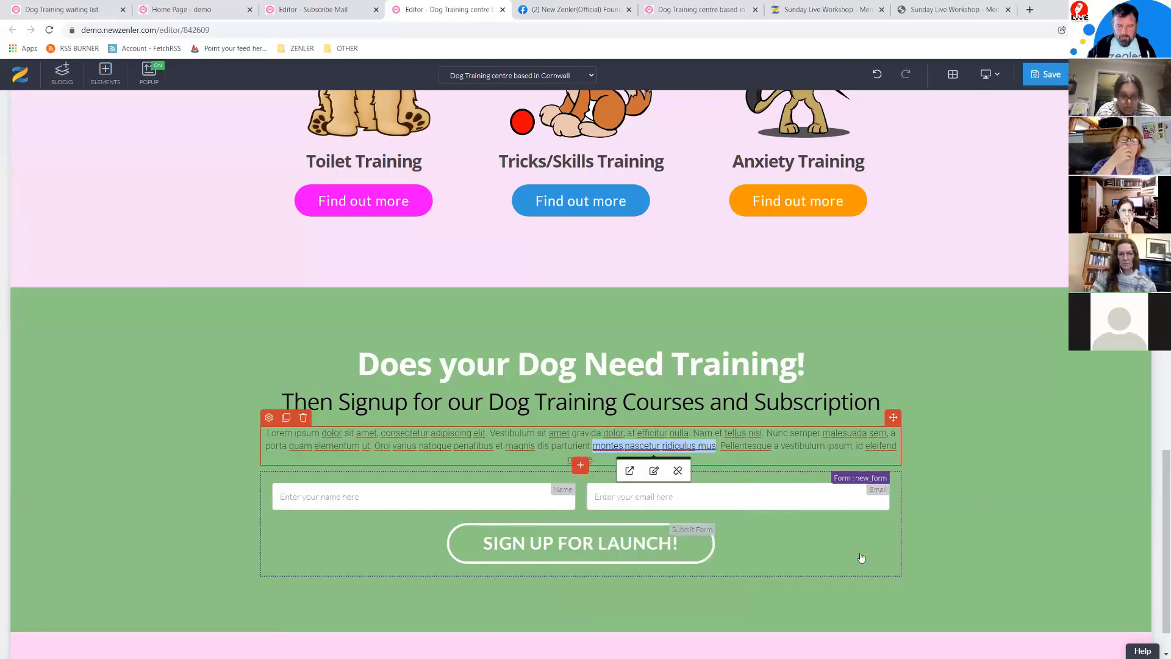
click(1012, 476)
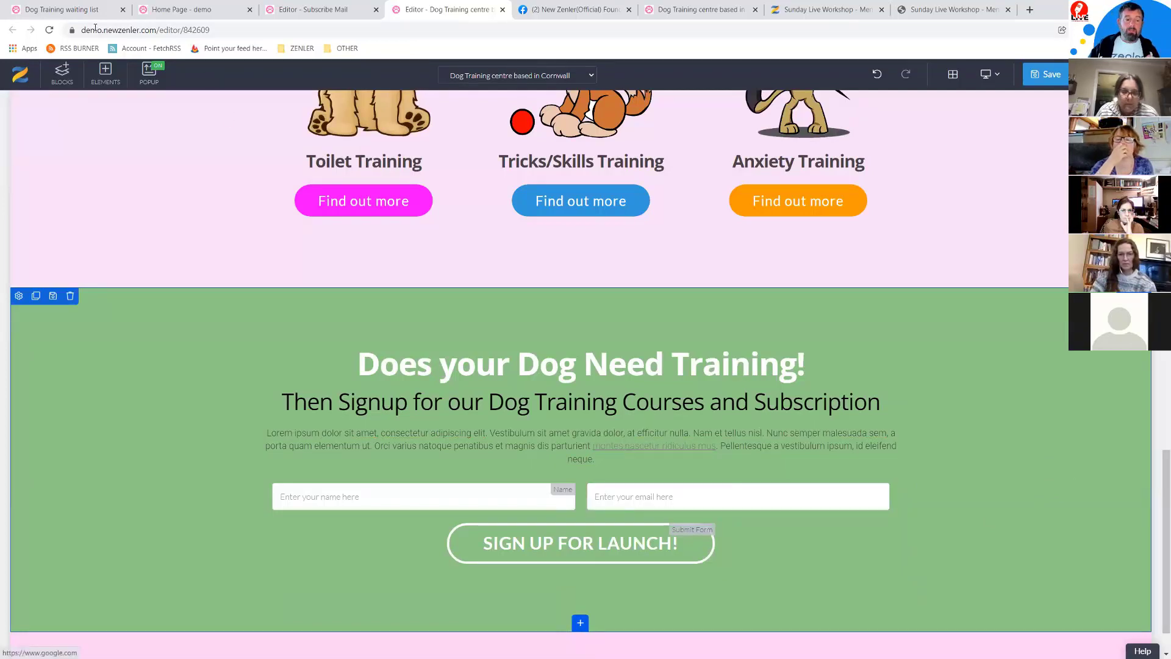
Step: Log back in to the site admin and go to the Site Branding settings
click(161, 13)
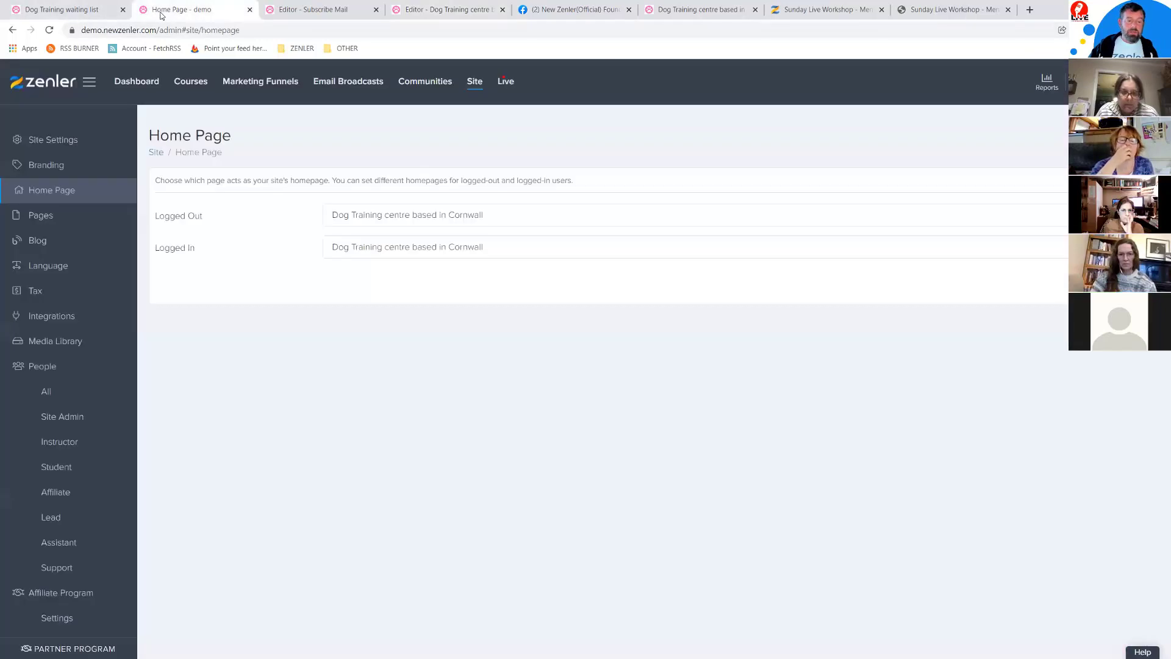
click(51, 164)
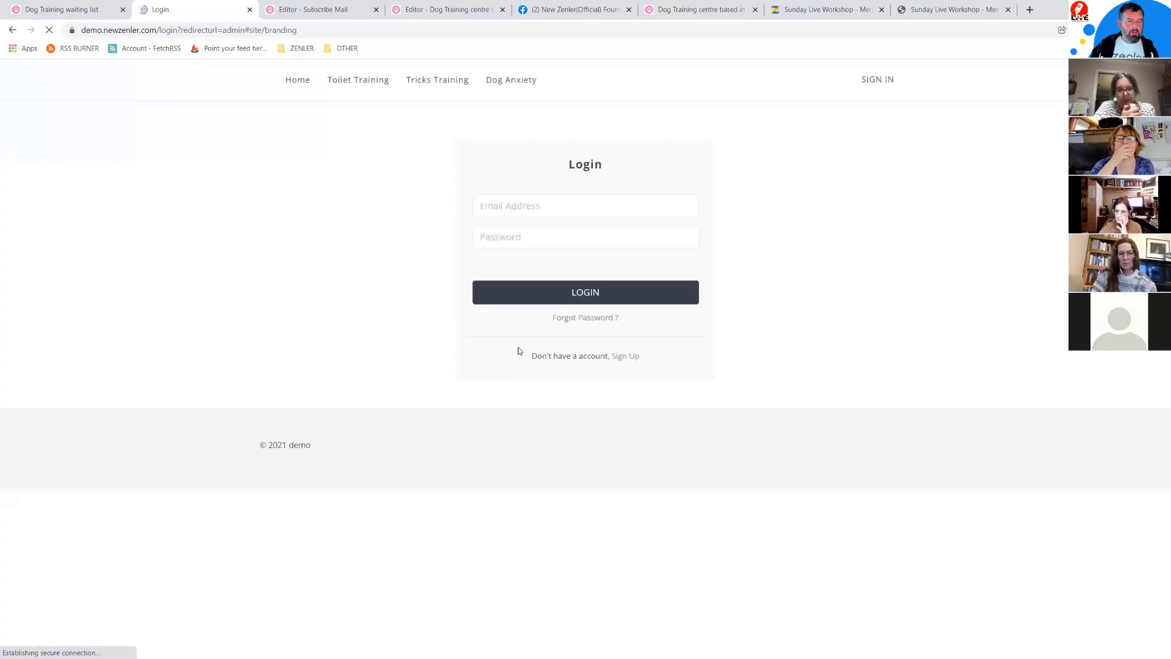
click(609, 294)
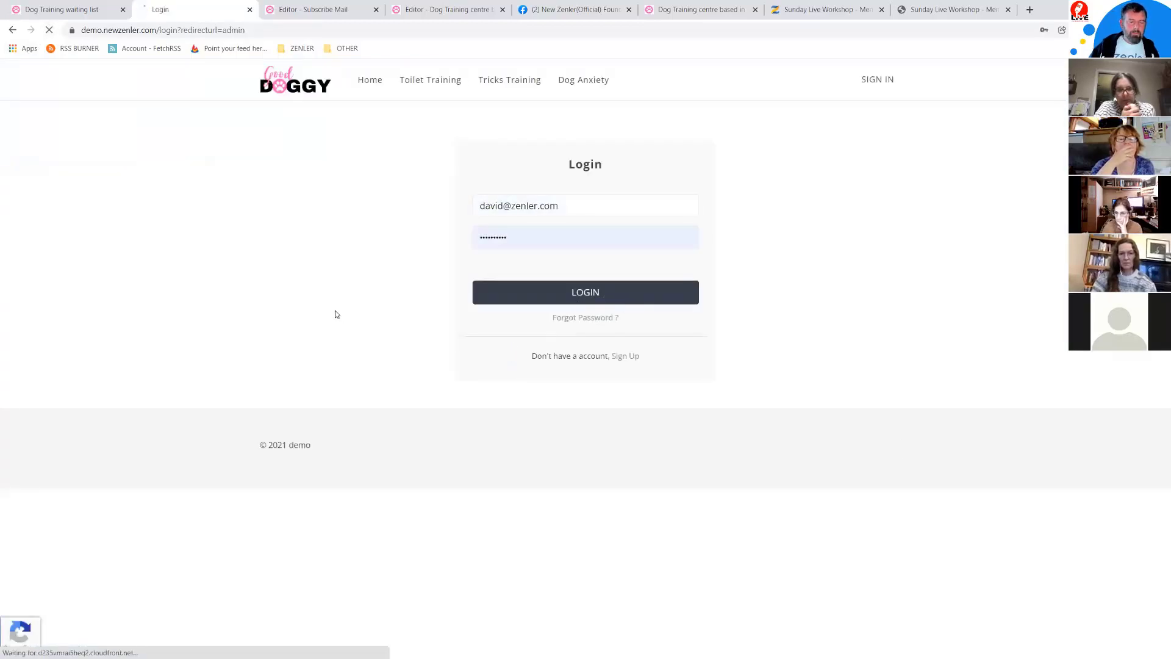
click(558, 295)
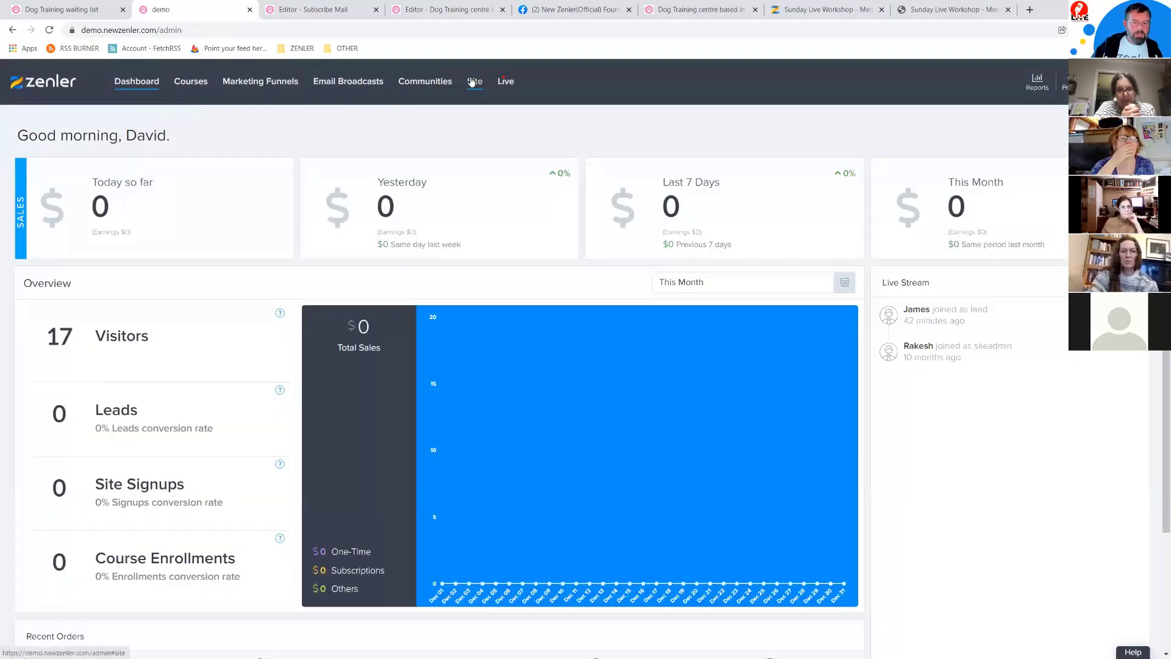
click(474, 82)
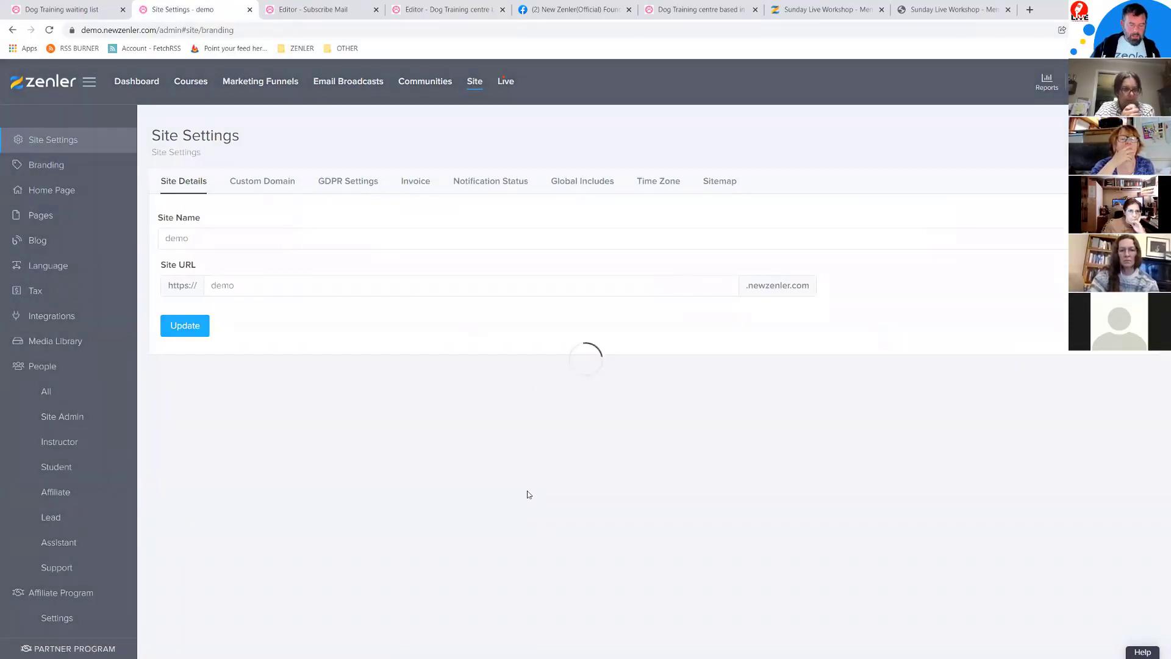
Step: Set Body Link Color to pink #e11bf0 in Colors and save the branding
scroll(507, 454, down, 10)
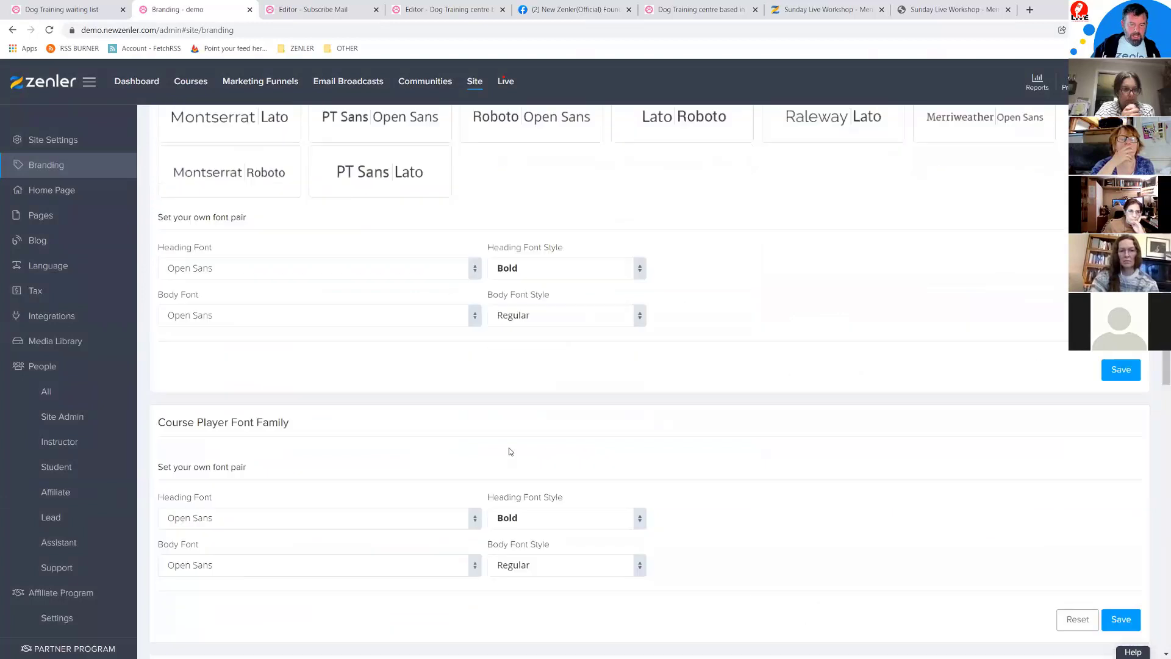
scroll(510, 451, down, 8)
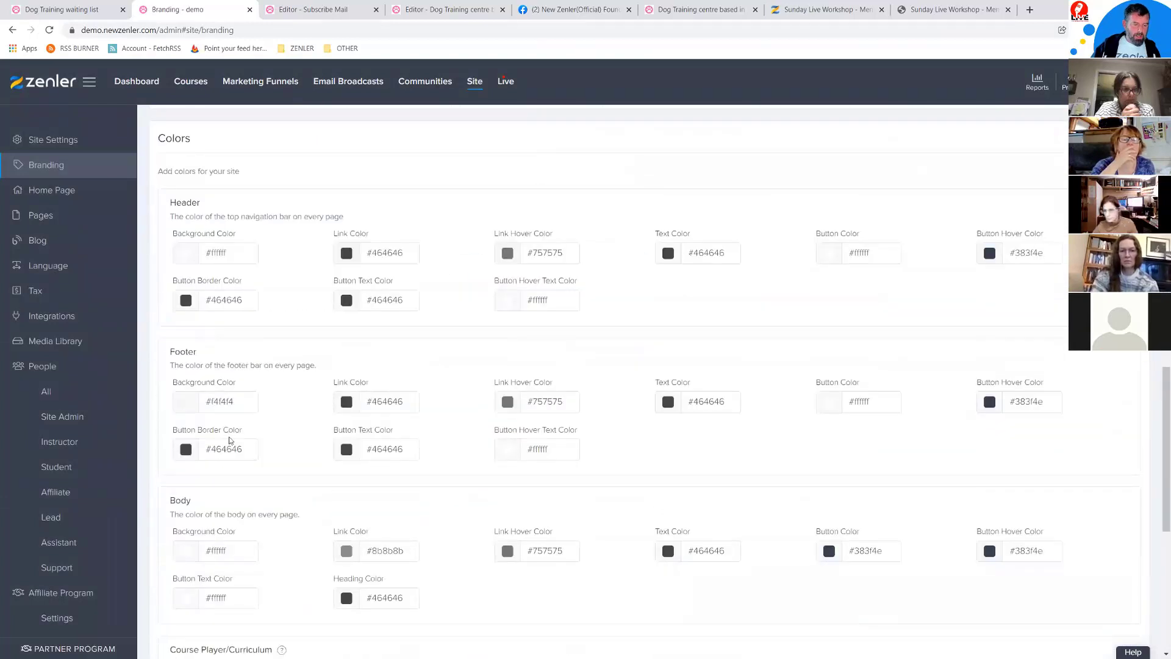
scroll(230, 445, down, 4)
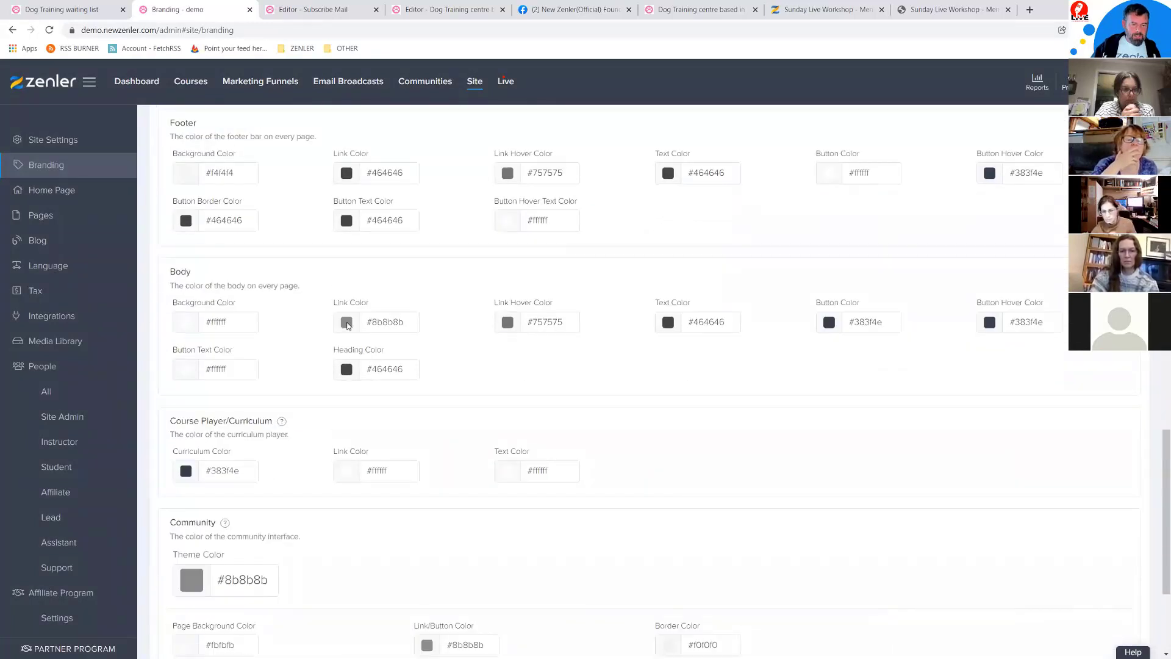
click(347, 323)
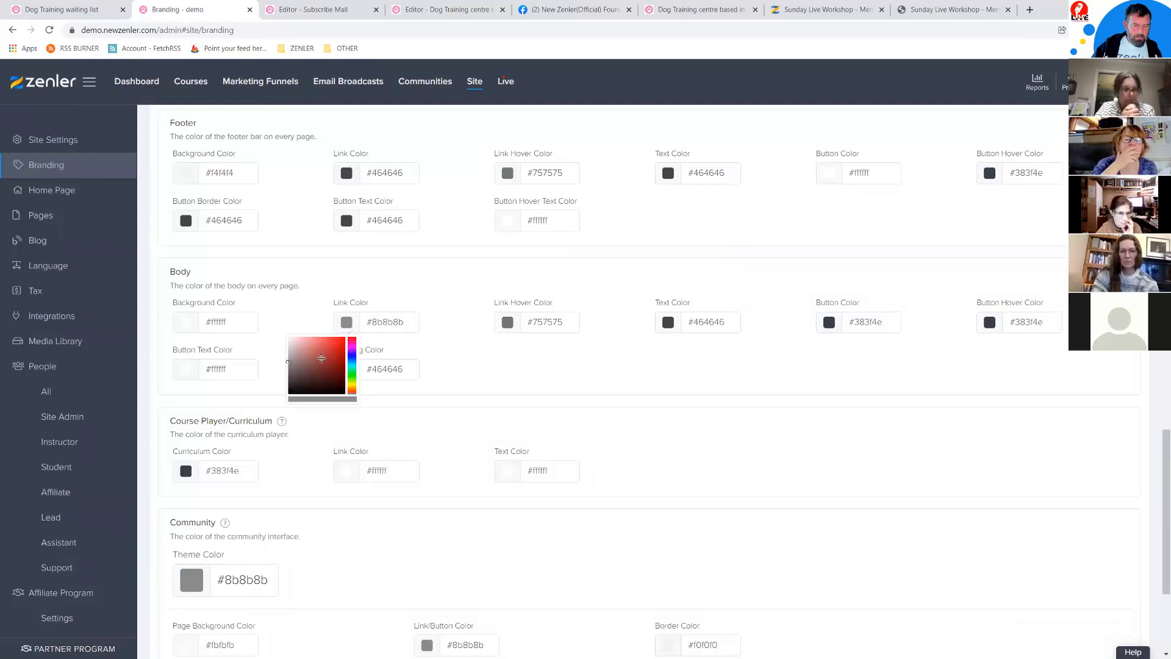
drag(324, 354, 340, 339)
click(352, 345)
click(454, 351)
scroll(854, 531, down, 4)
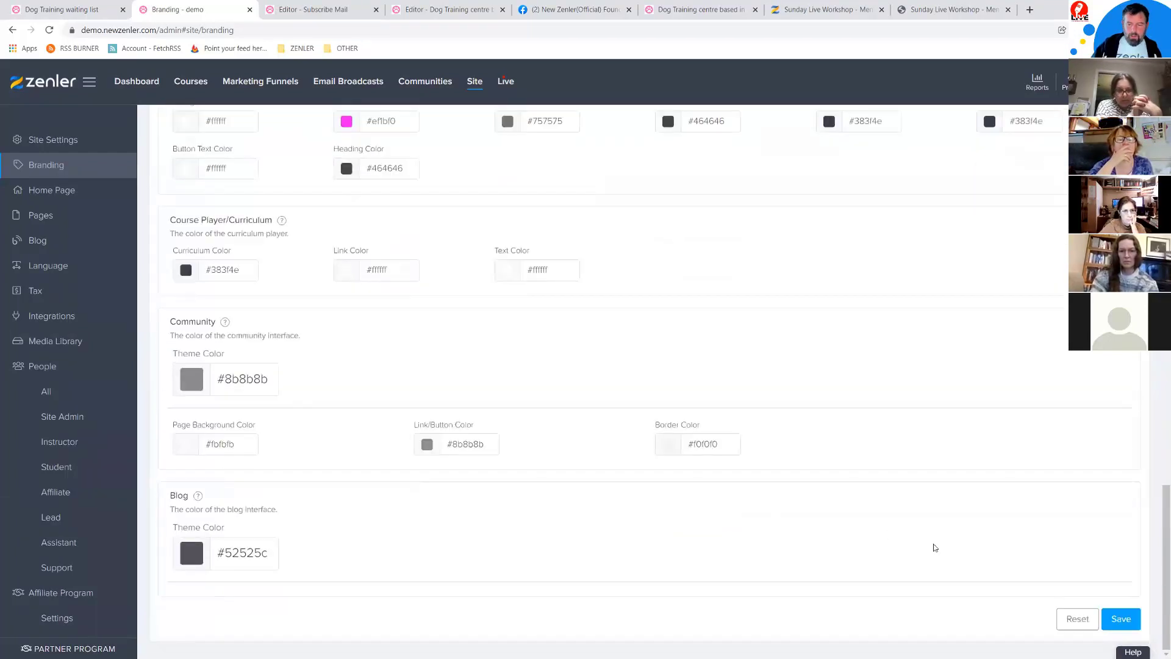
click(1121, 619)
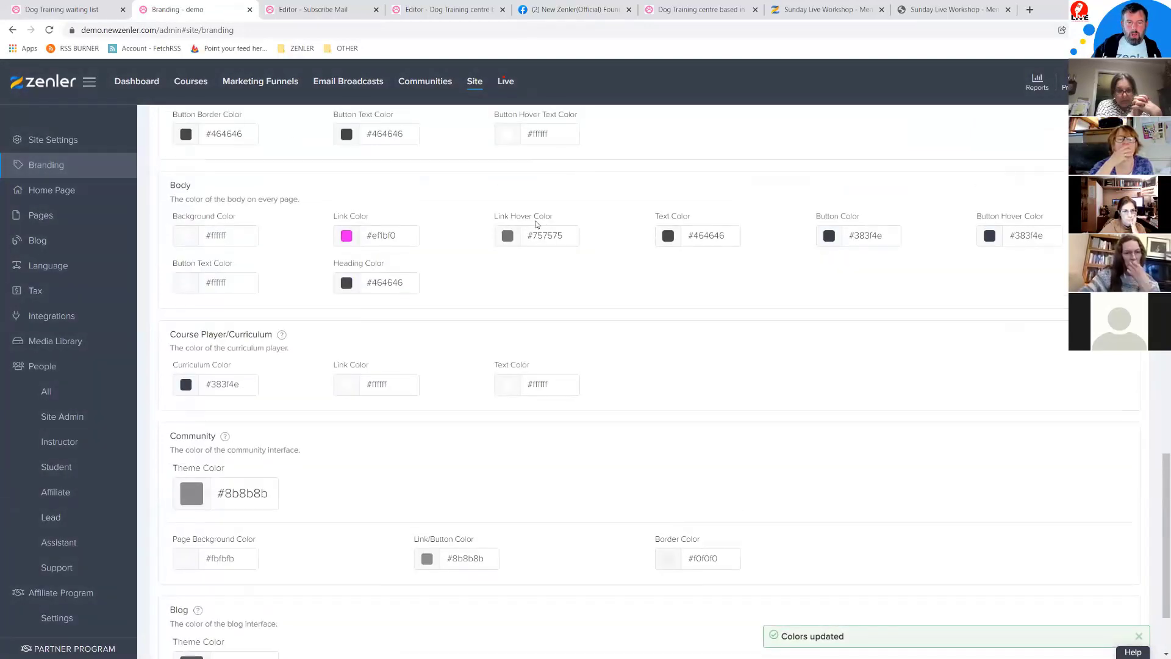
click(927, 10)
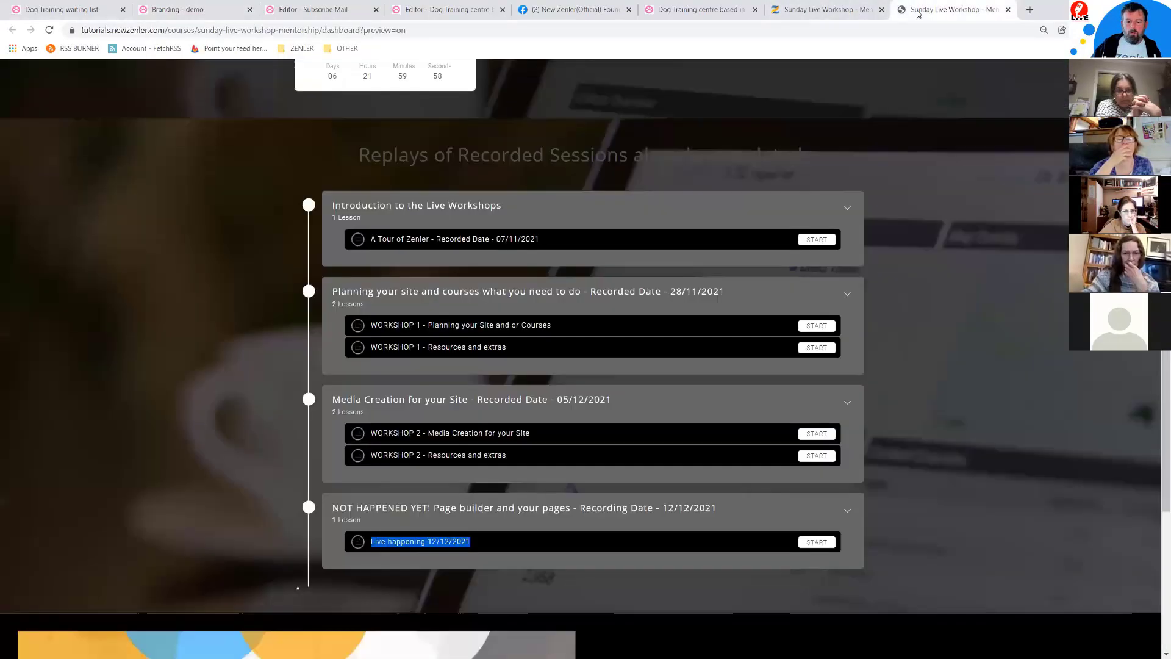
Step: Back in the Dog Training centre editor, attempt a save (it fails) and reselect the Lorem ipsum paragraph
click(843, 13)
click(706, 13)
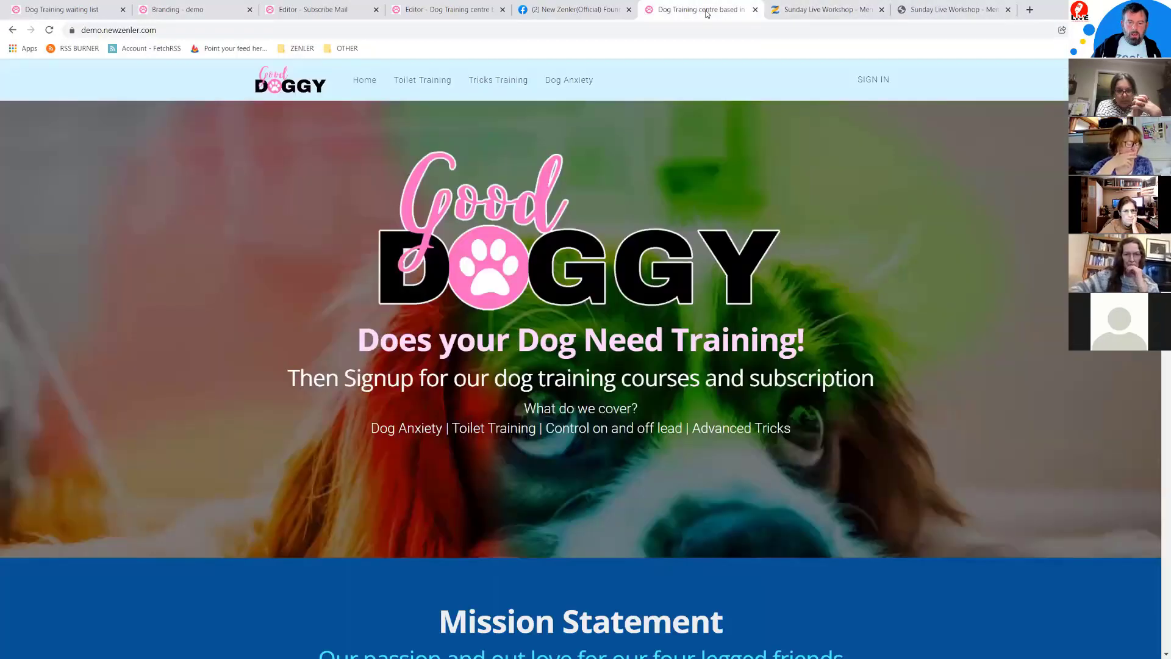
click(445, 10)
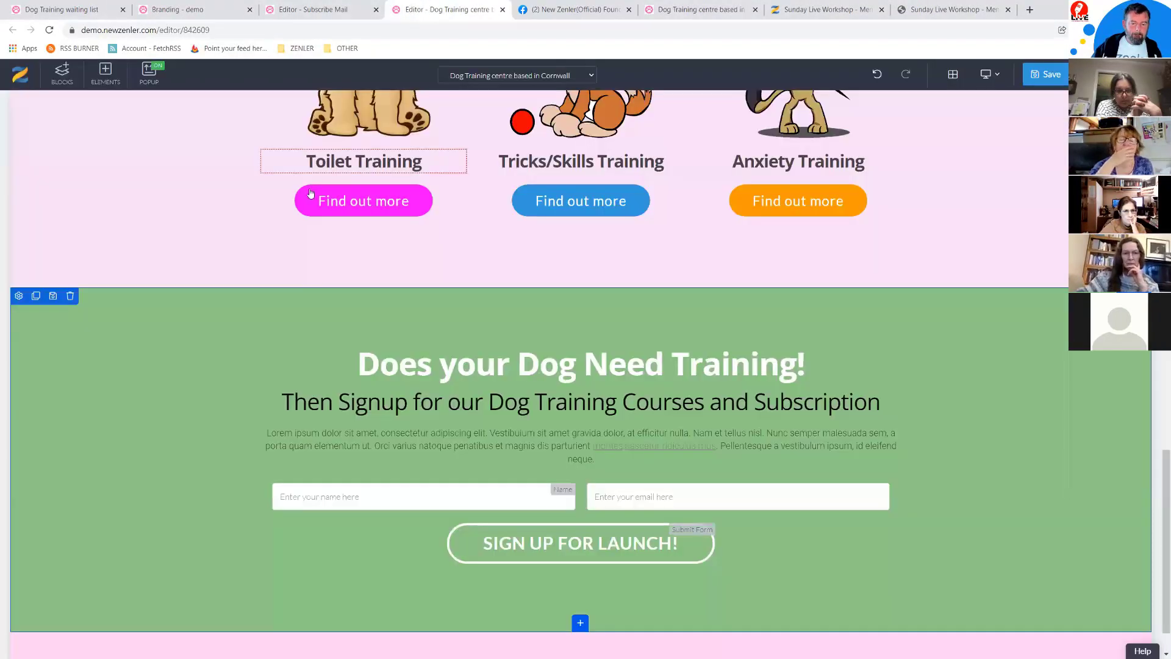
click(1046, 74)
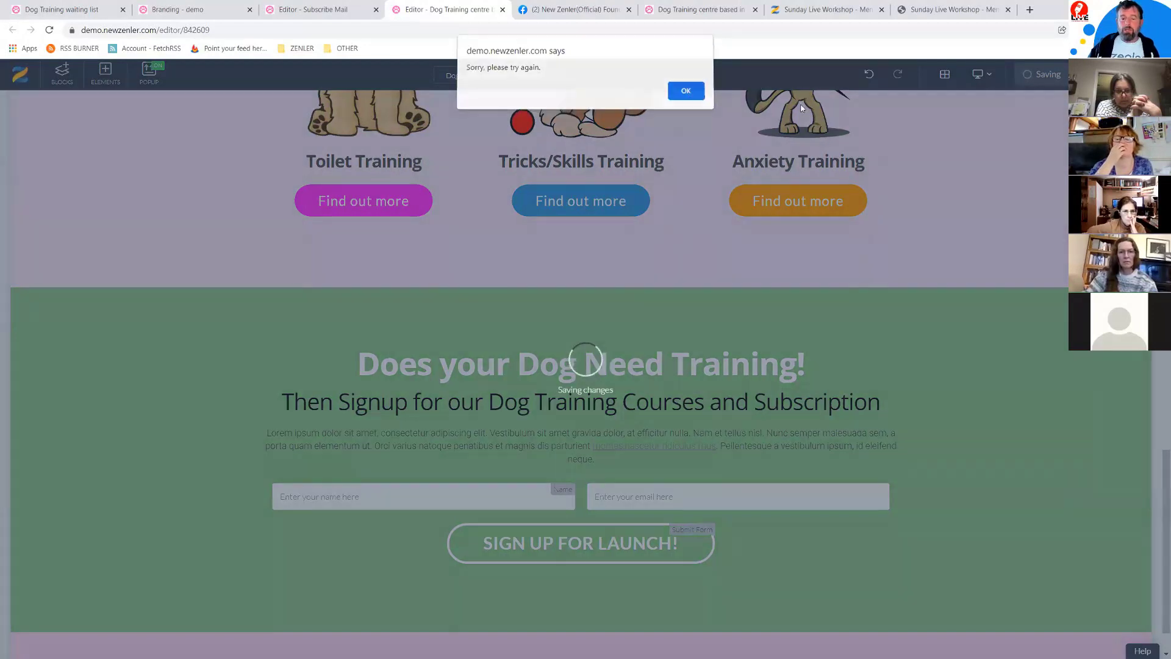
click(686, 95)
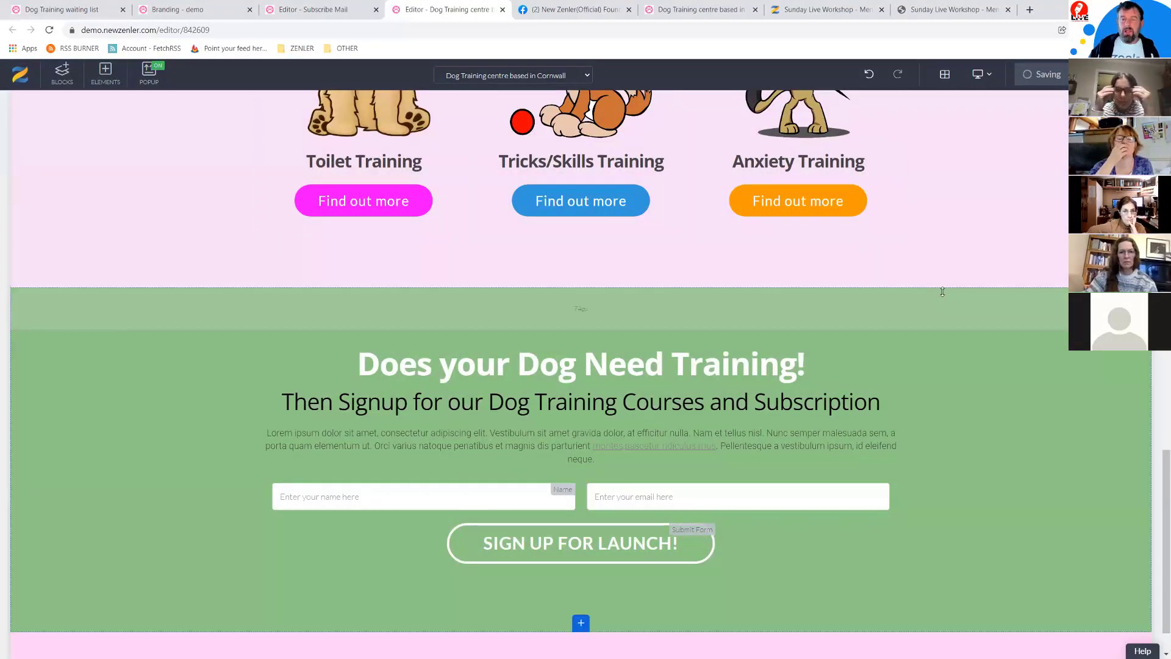
click(789, 443)
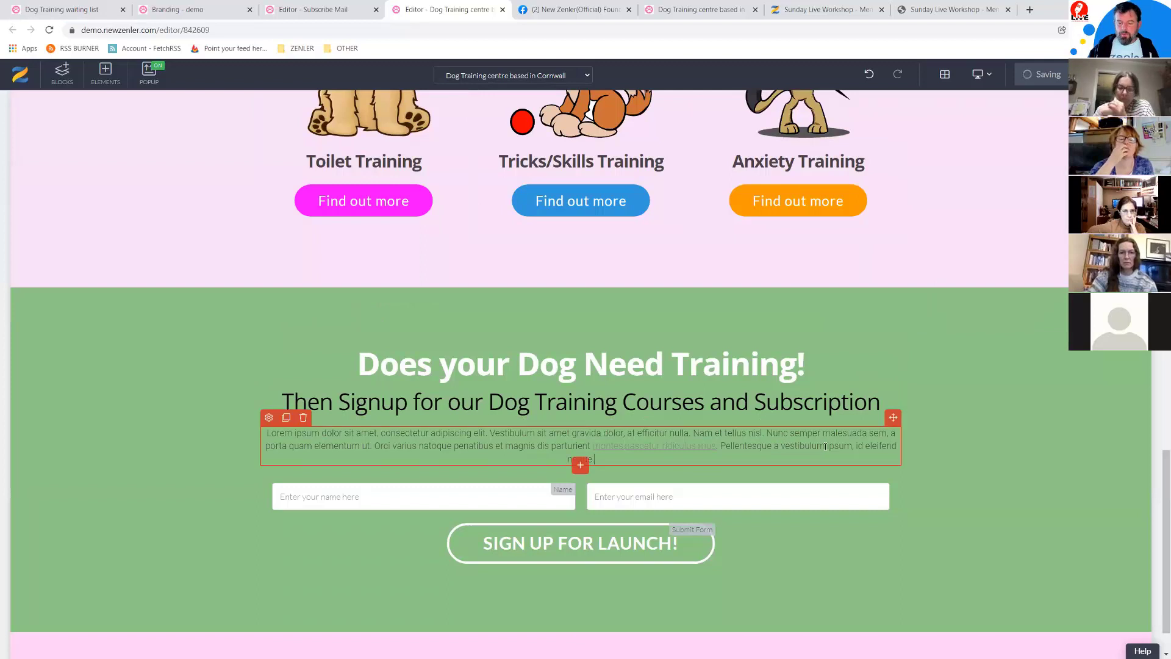
Step: Make the word 'vestibulum' a mailto: e-mail link in the signup paragraph
drag(826, 447, 785, 448)
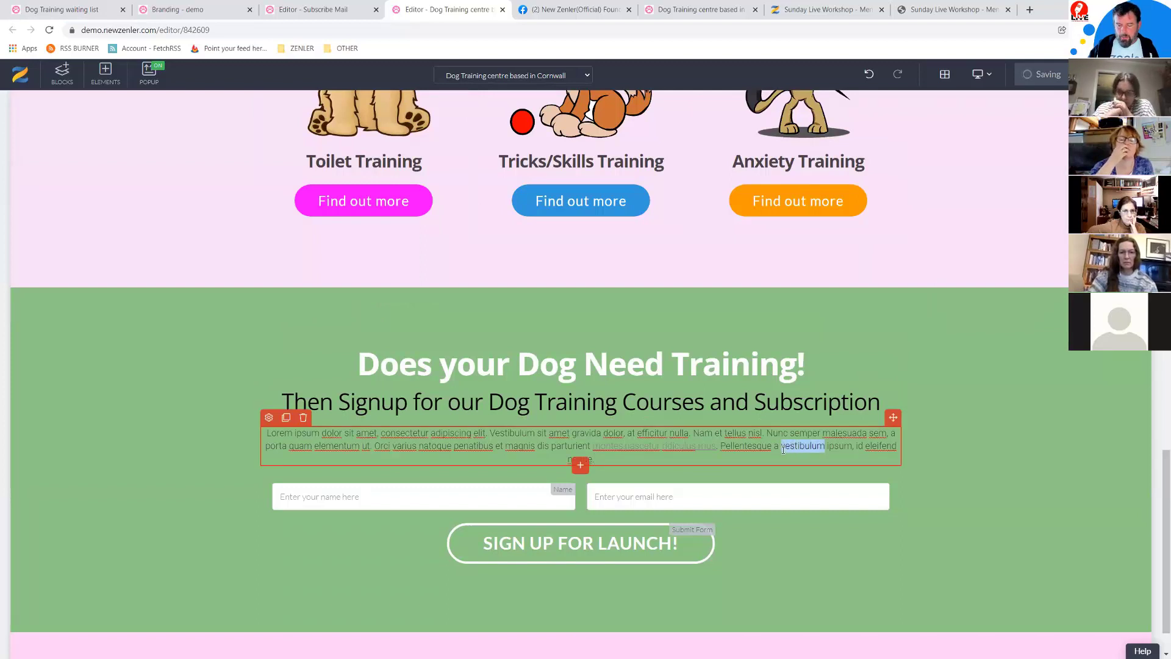
click(876, 474)
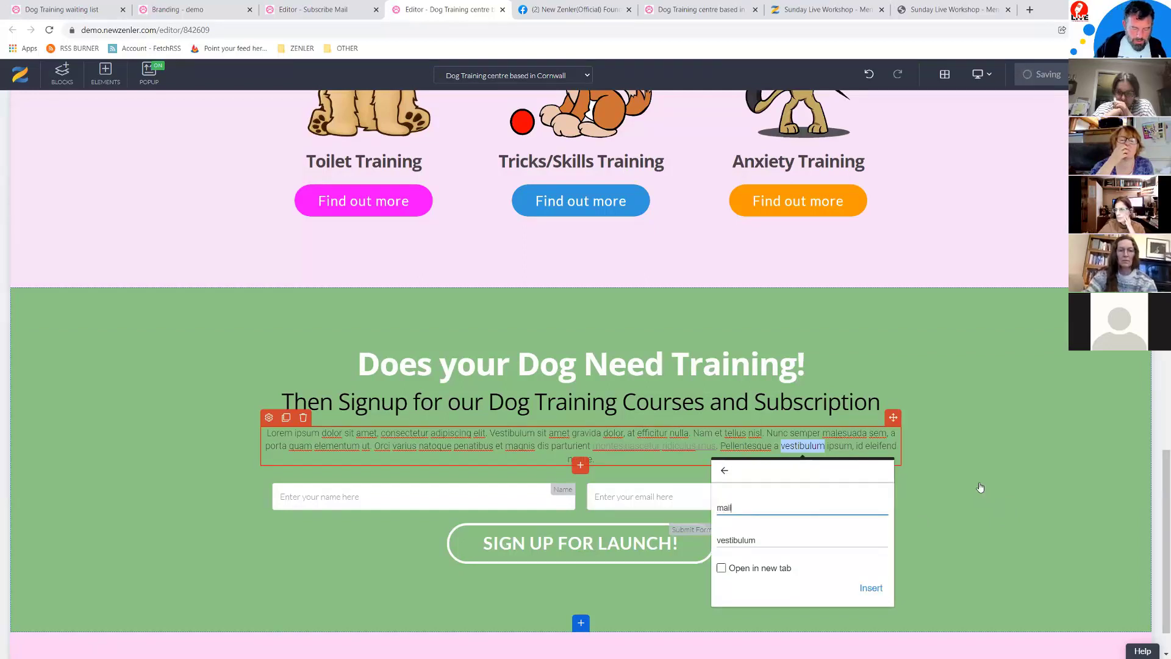
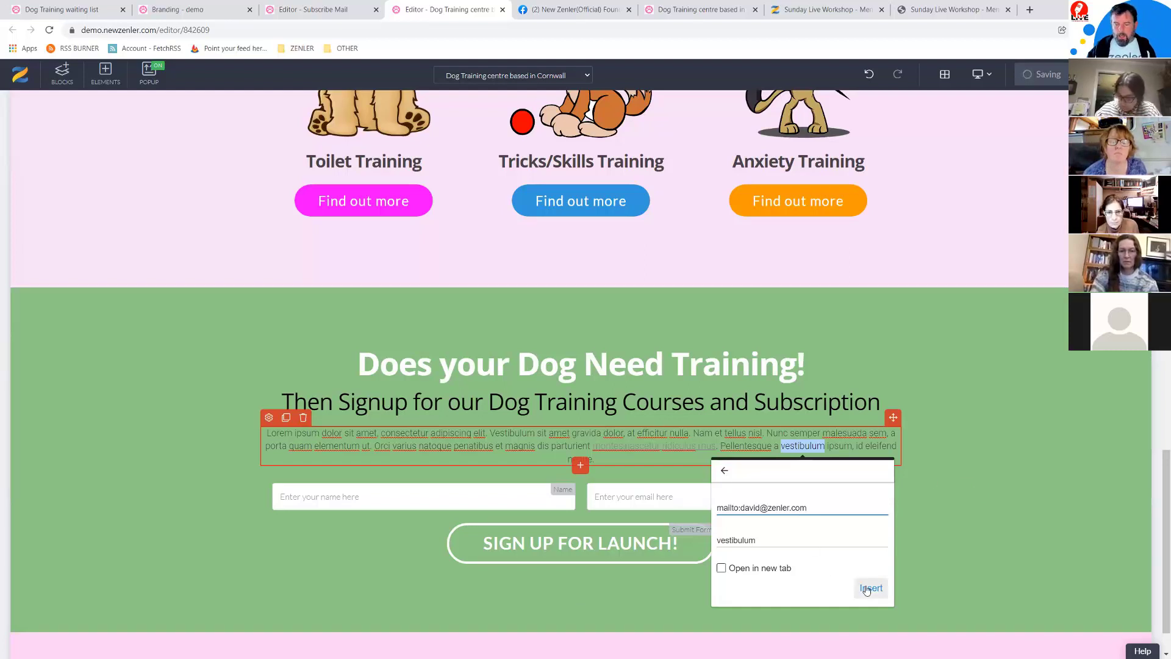
key(Return)
click(920, 460)
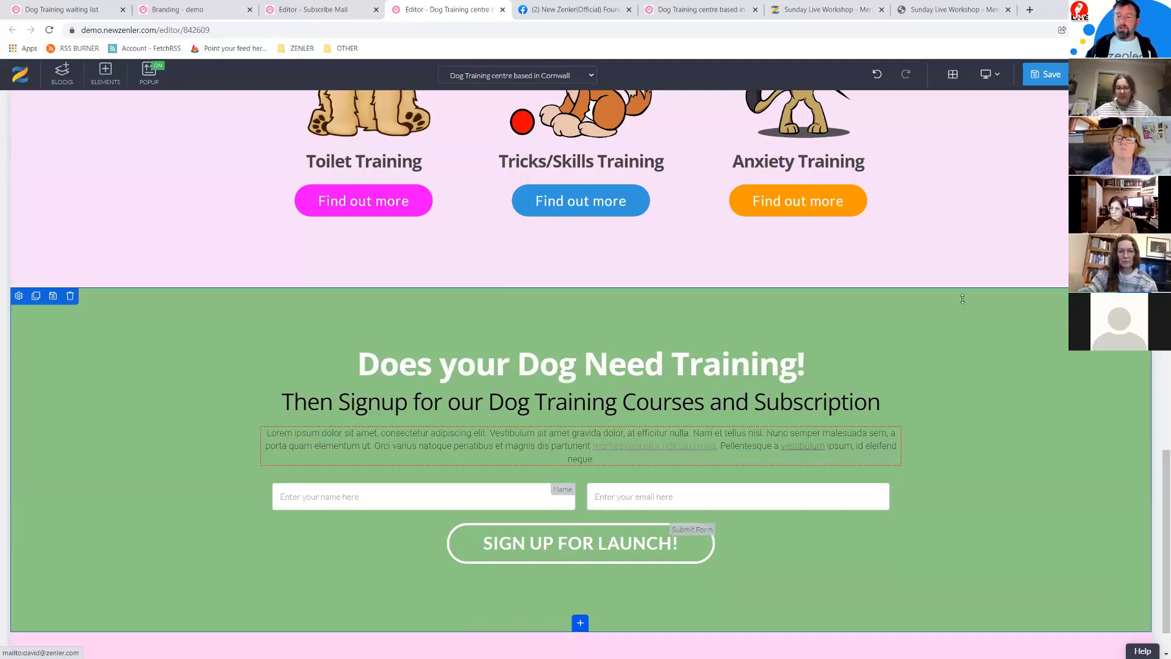
Step: Try Save and then Save & Preview, dismissing the 'Sorry, please try again.' errors
click(1047, 74)
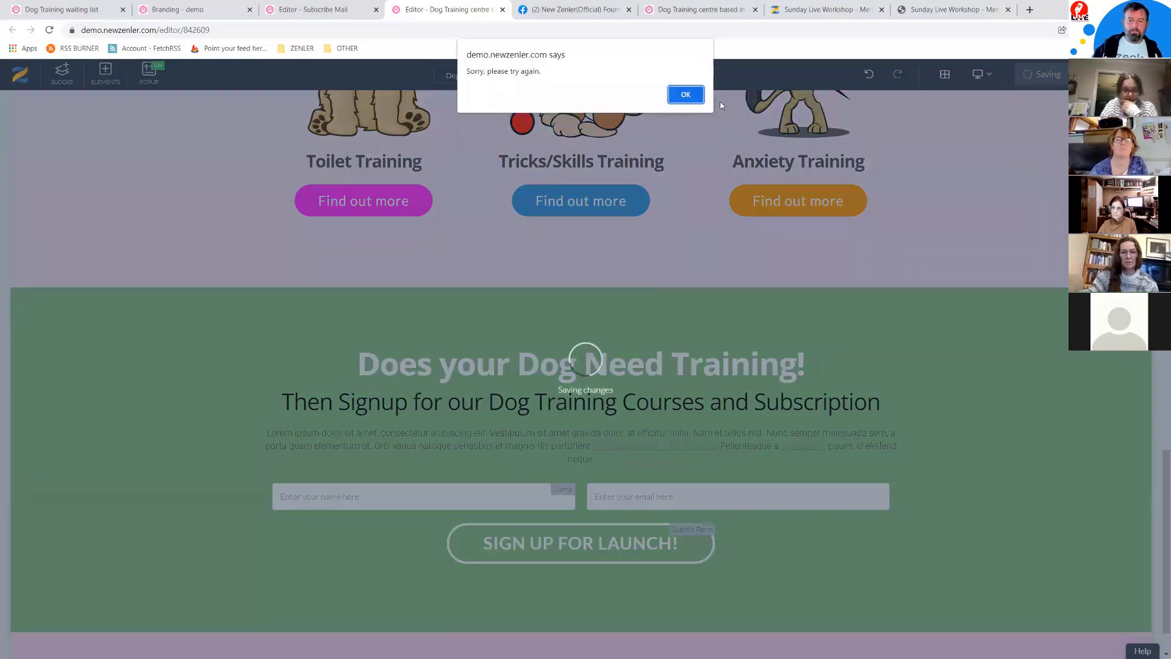
click(686, 94)
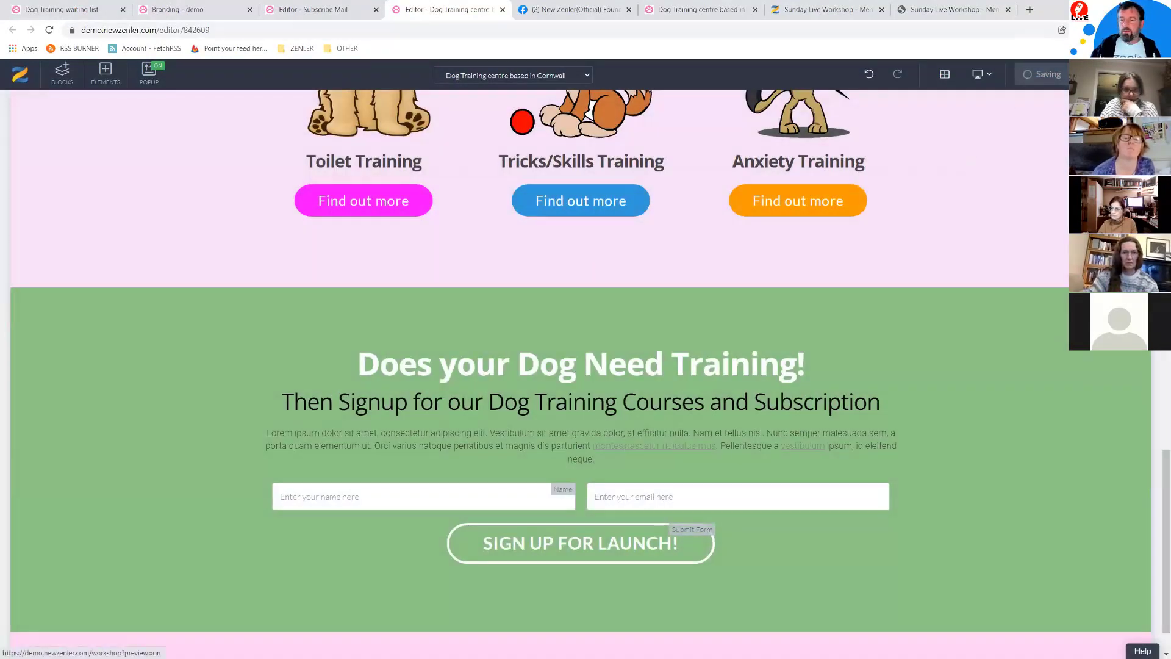
click(1108, 75)
click(623, 233)
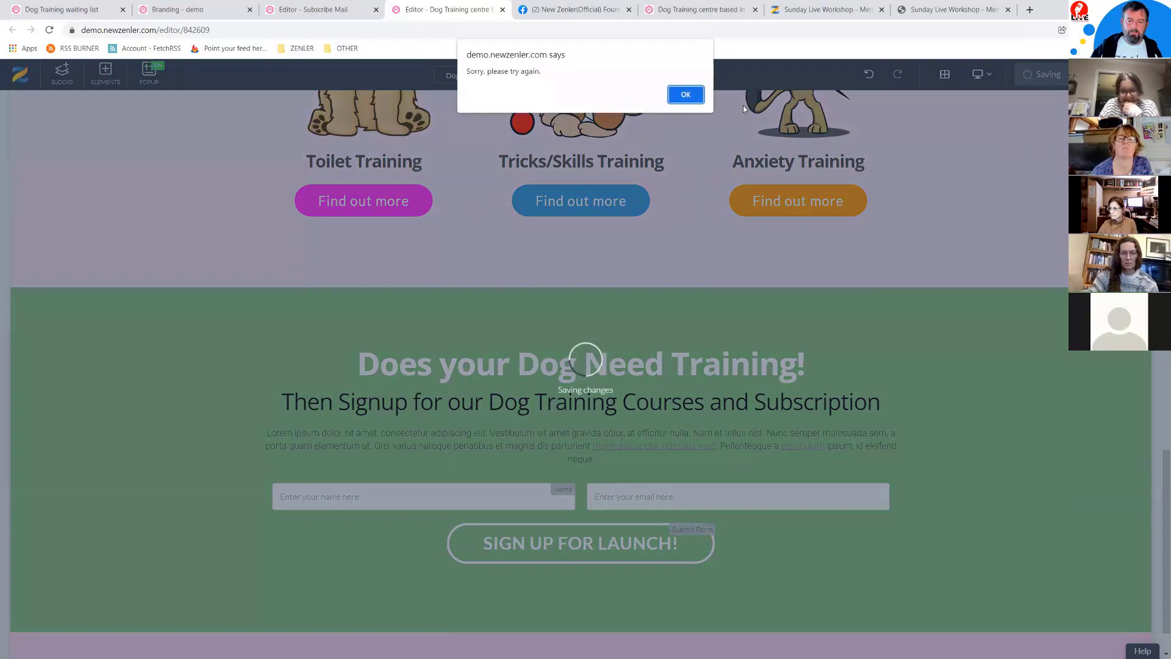
click(687, 95)
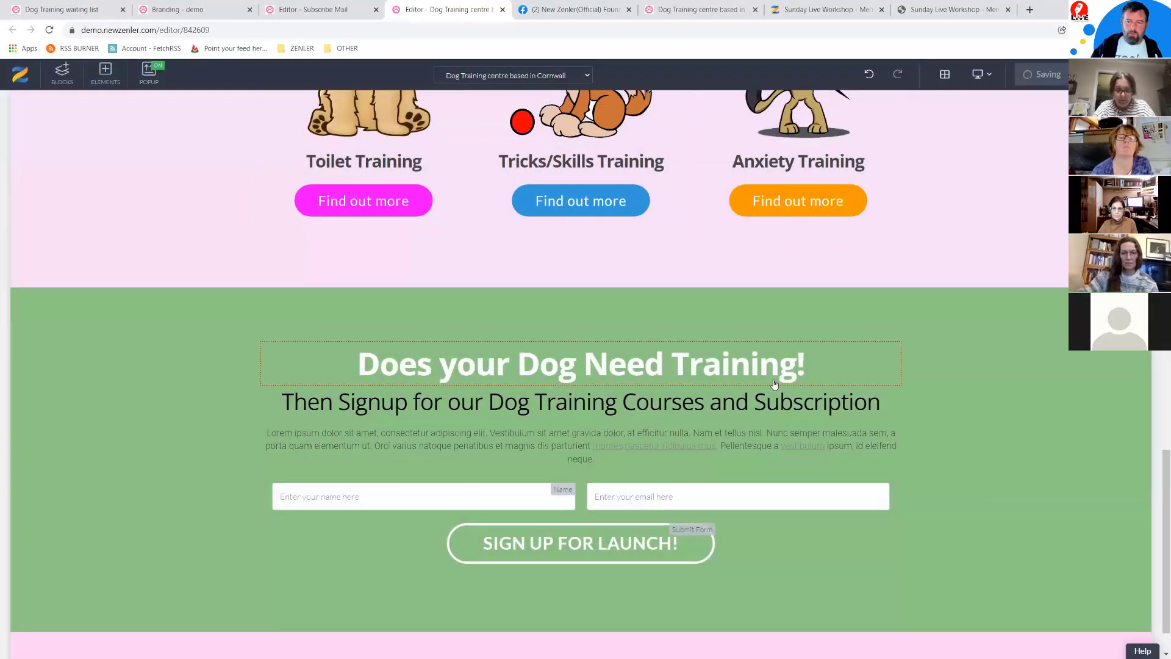
Step: Close the leftover workshop, Dog Training, Facebook and Subscribe Mail tabs, confirming Leave
click(1008, 10)
click(881, 10)
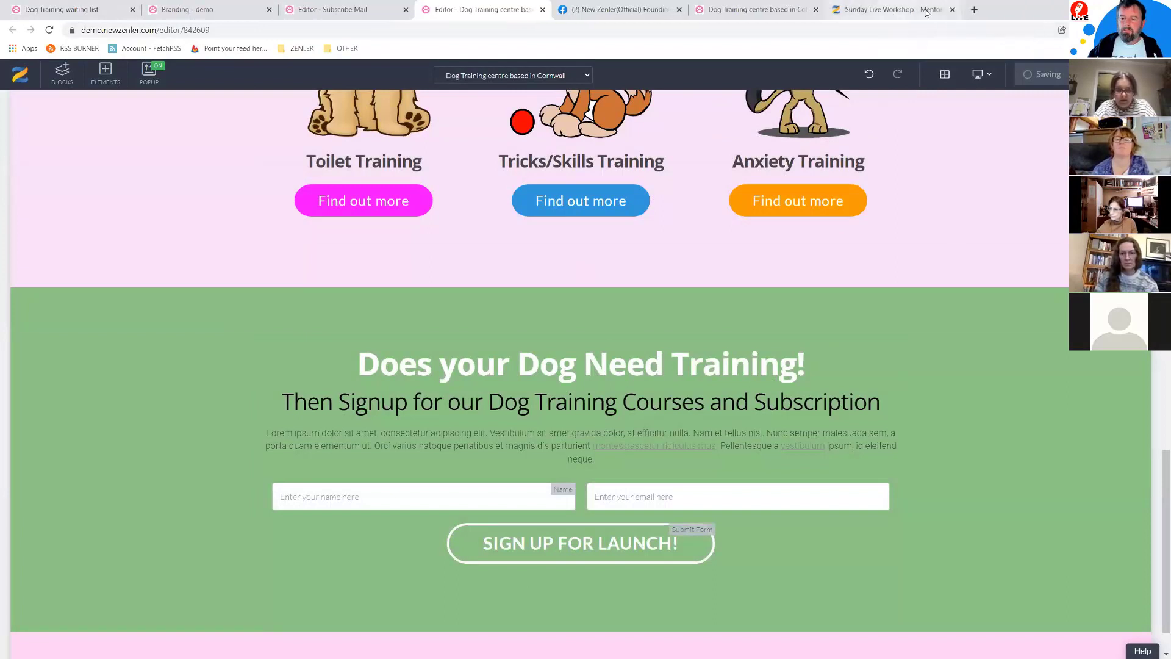
click(815, 10)
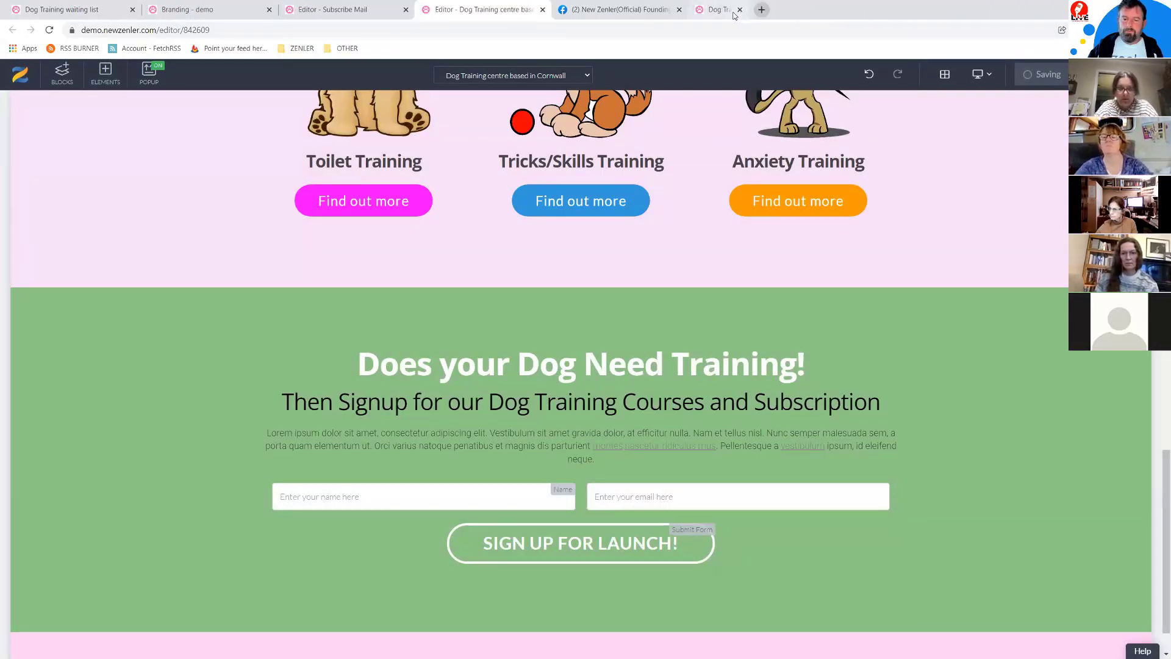
click(671, 10)
click(679, 10)
click(542, 10)
click(639, 97)
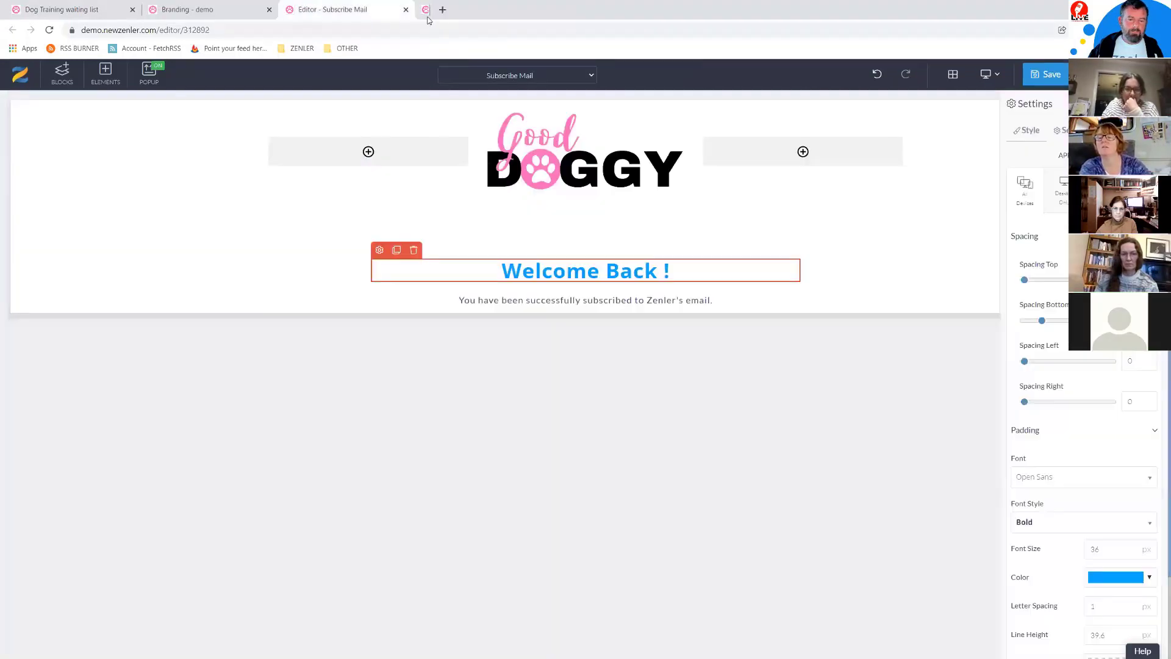
click(406, 10)
click(637, 94)
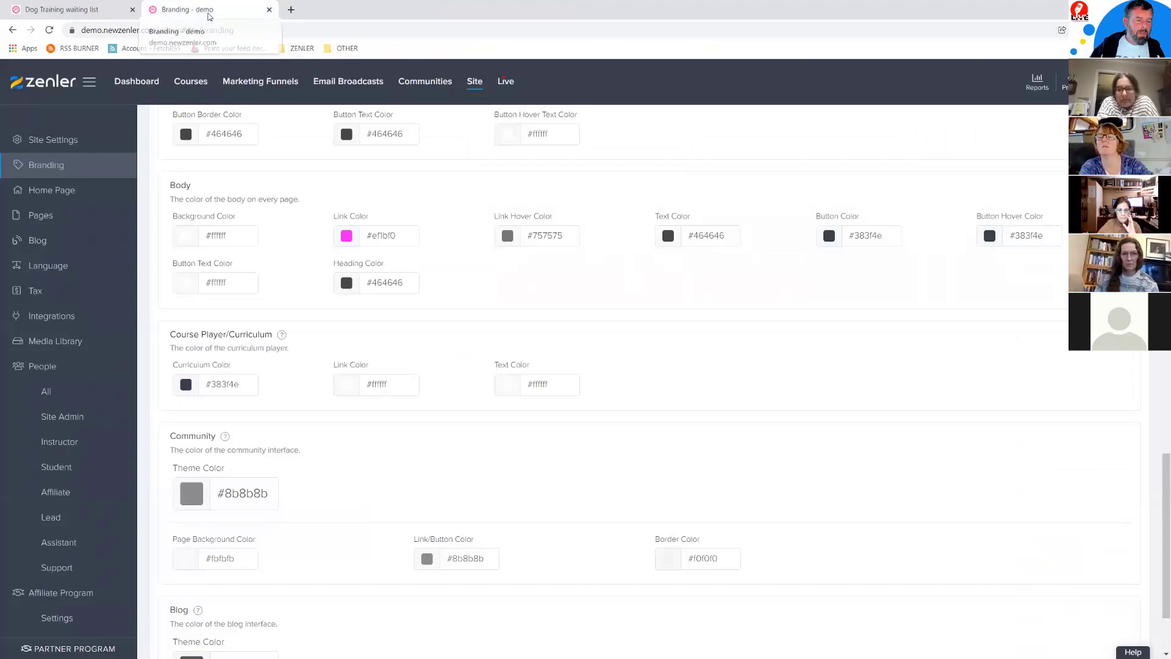
Step: Edit the Dog Training centre based in Cornwall page from Site > Pages
click(59, 218)
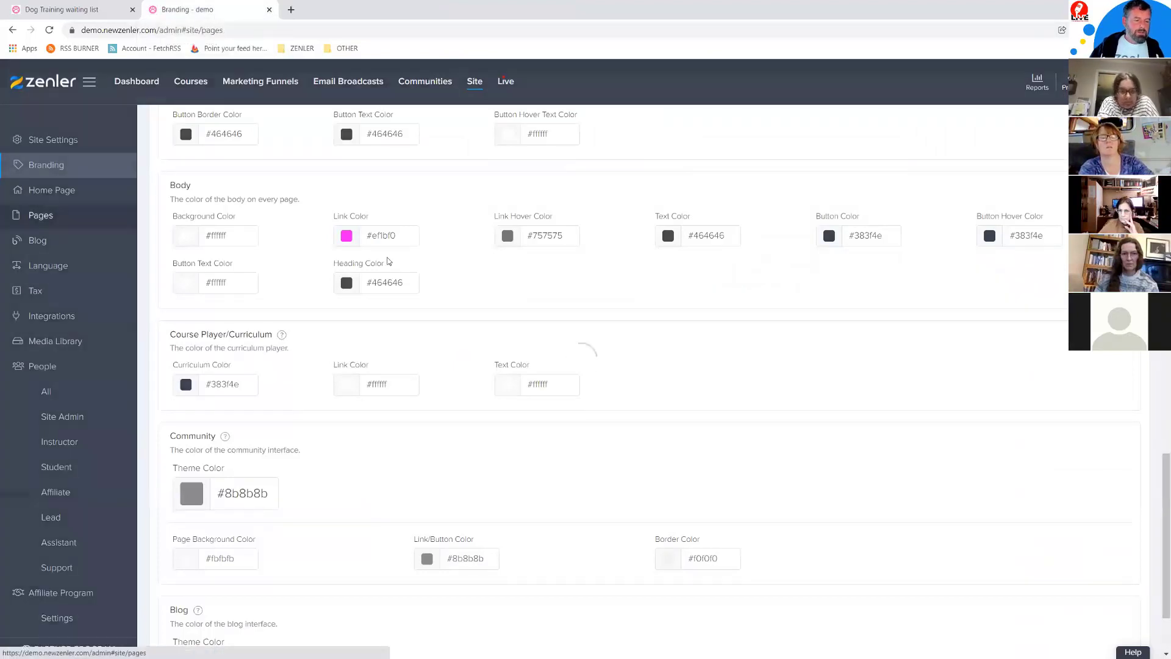
scroll(630, 387, up, 15)
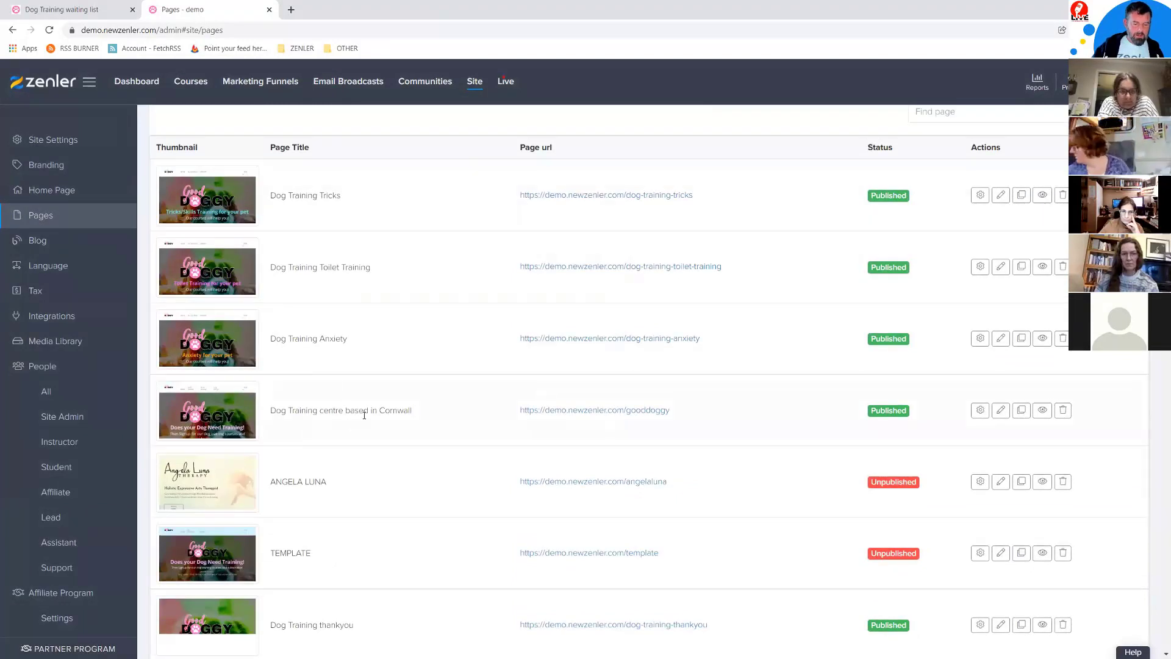
click(1001, 410)
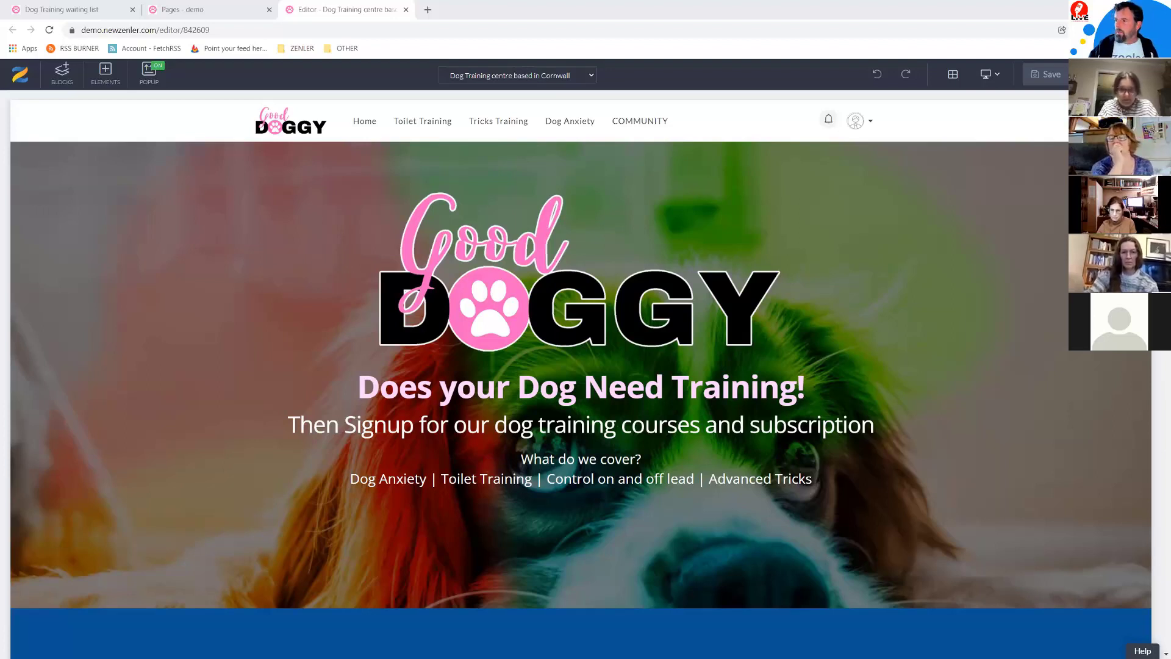
Step: Add a Regular text paragraph below the signup subtitle
scroll(818, 334, down, 8)
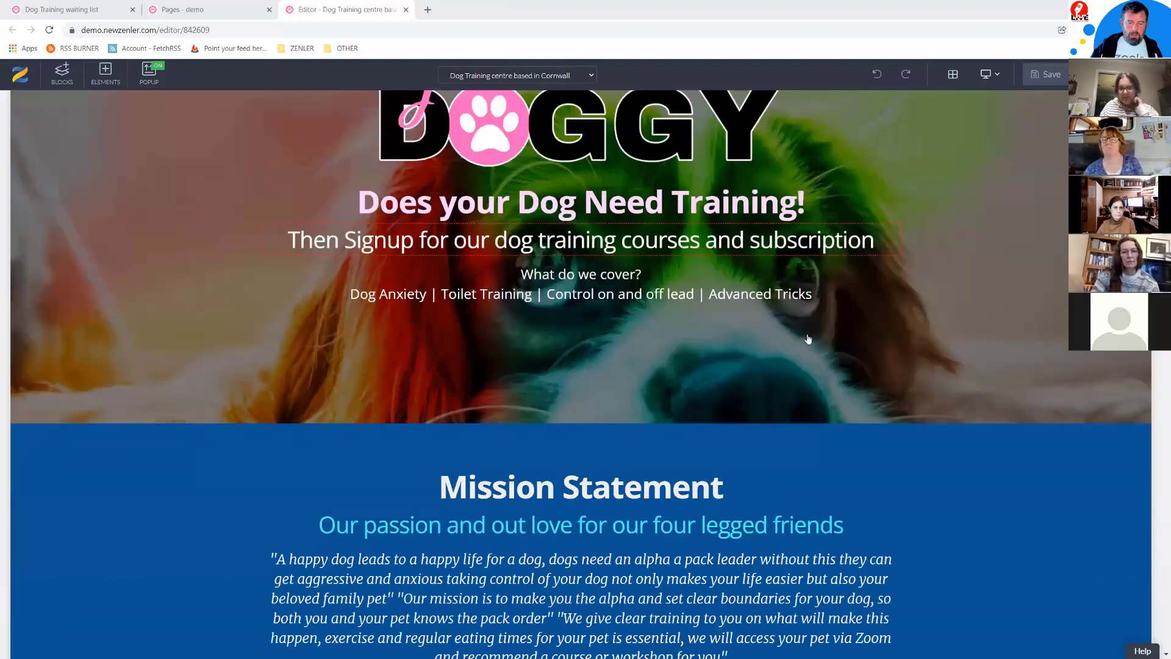
scroll(808, 339, down, 3)
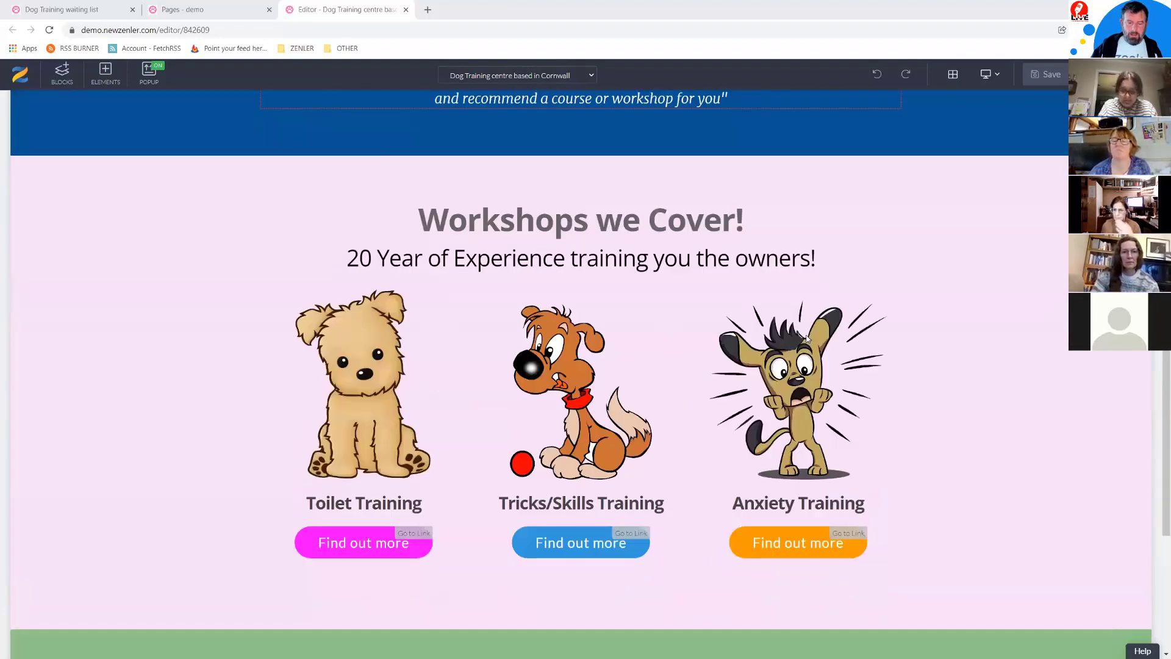
scroll(808, 339, down, 6)
click(613, 408)
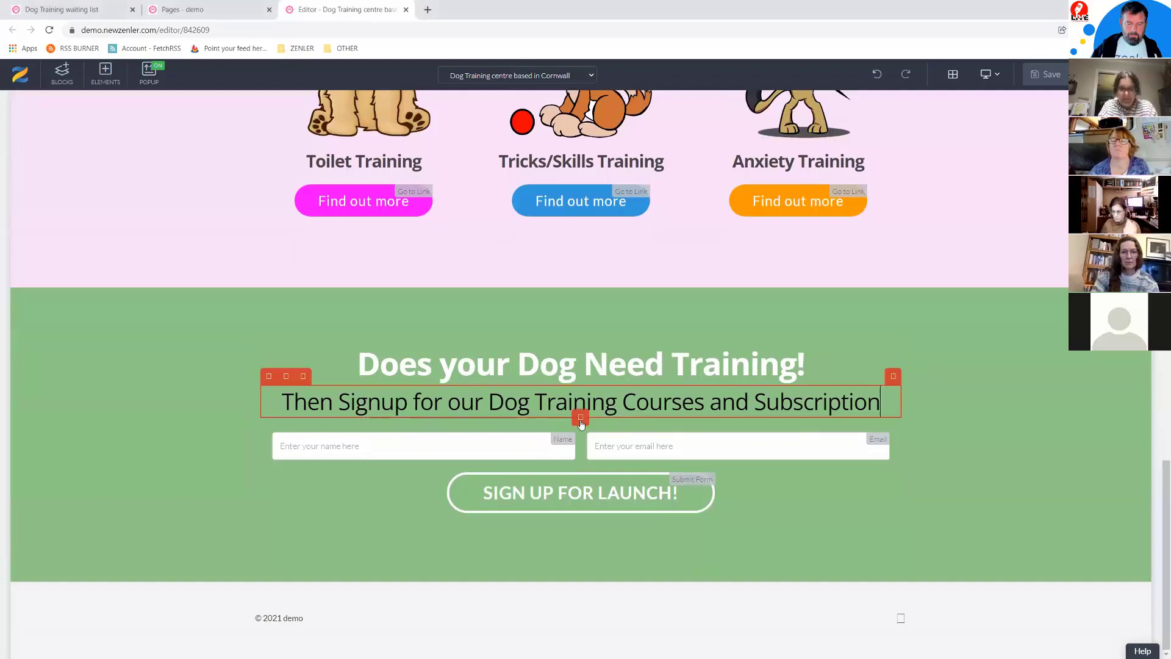
click(581, 420)
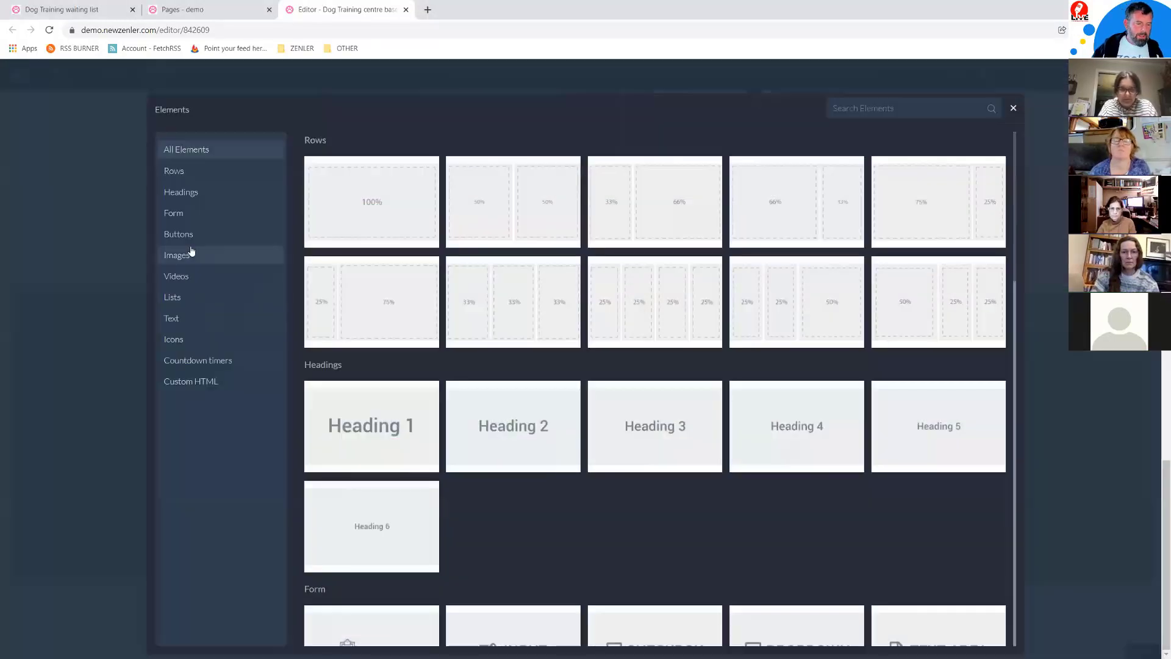
click(183, 320)
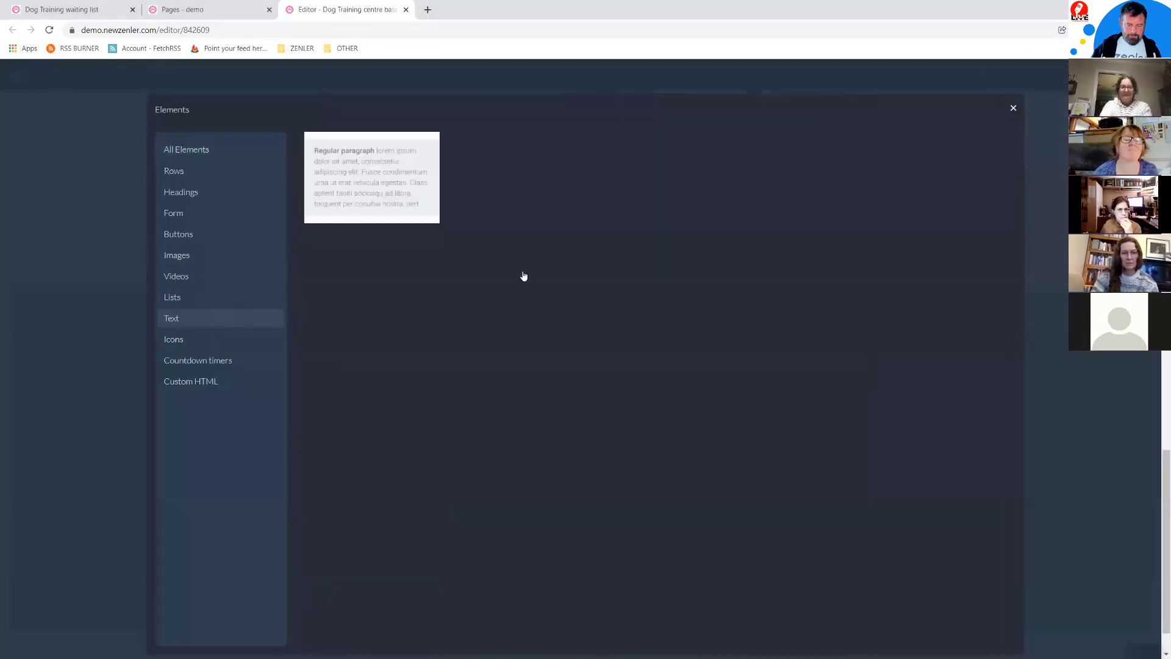
click(372, 177)
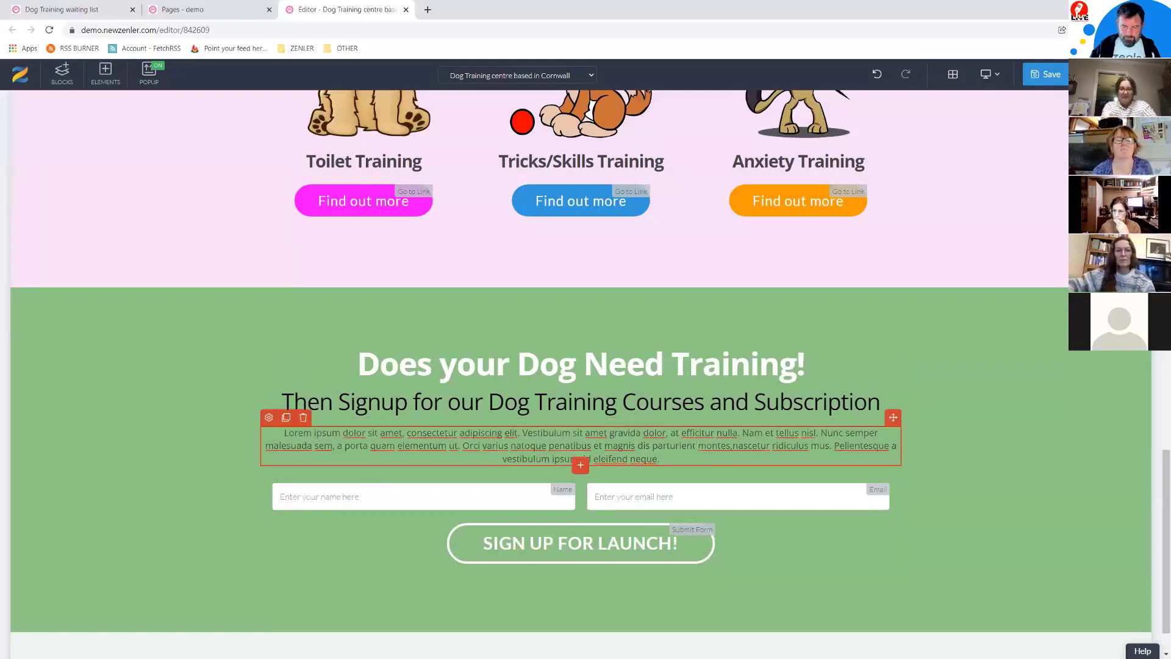
drag(697, 446, 608, 445)
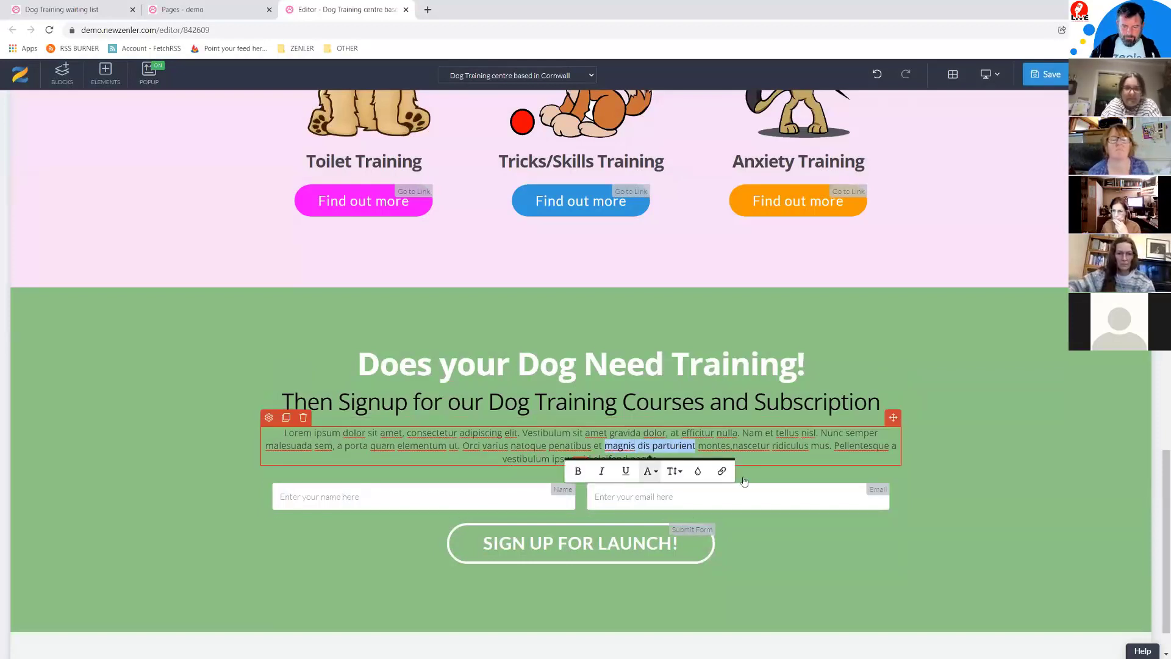
click(723, 476)
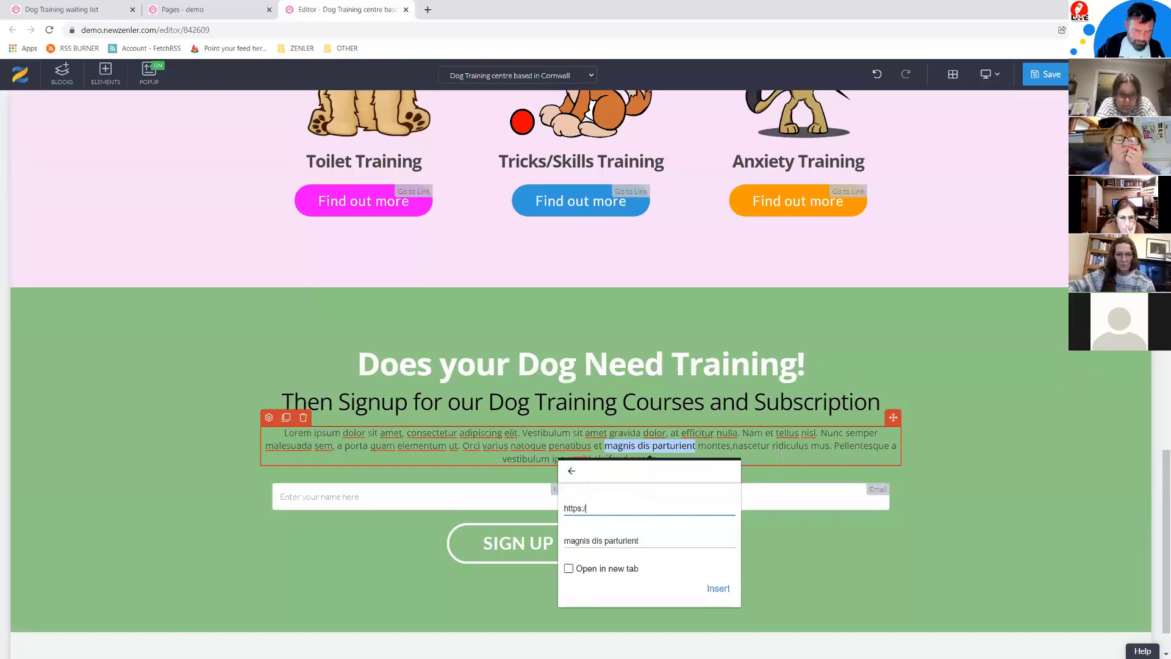
text(https://www.google.com)
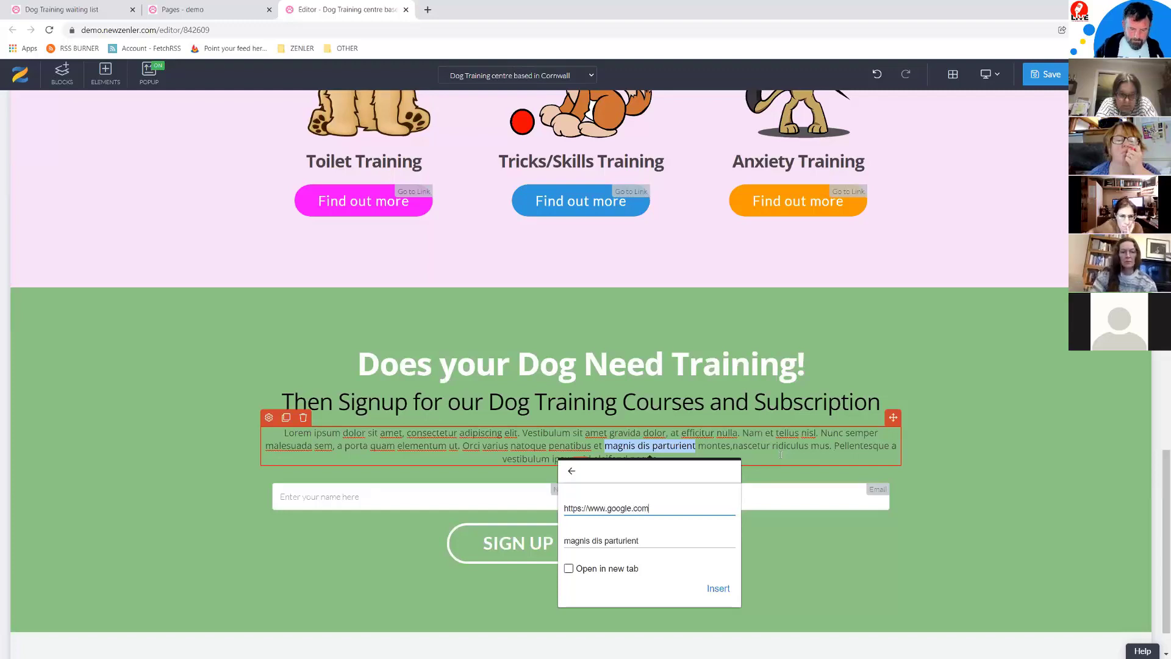
click(717, 588)
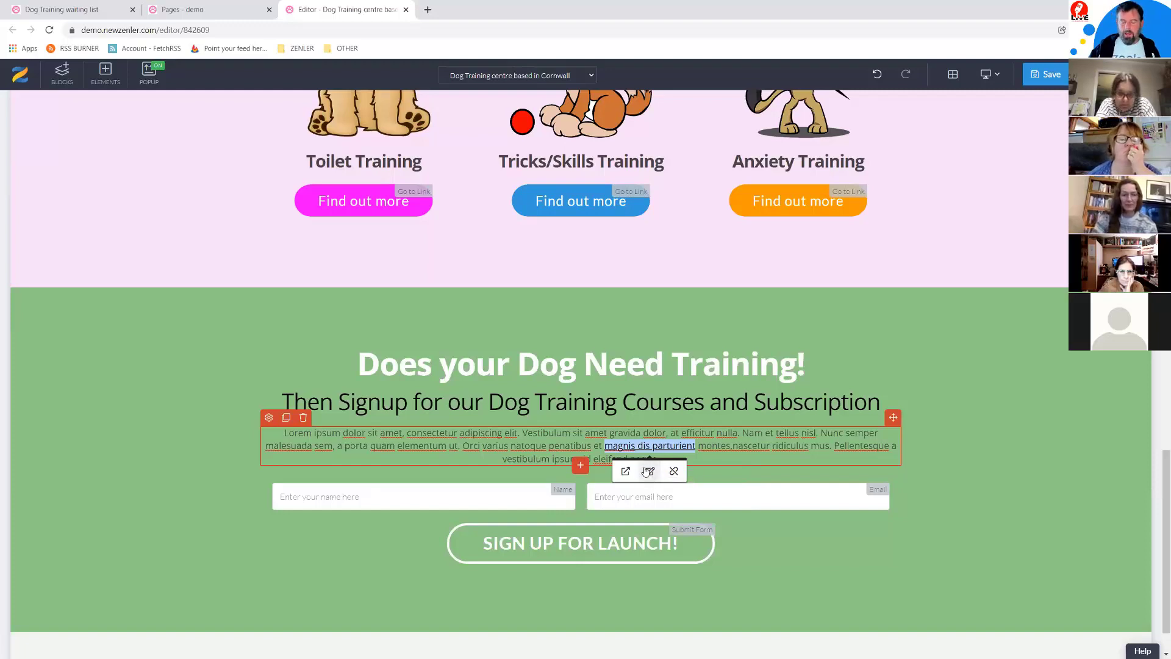
click(650, 472)
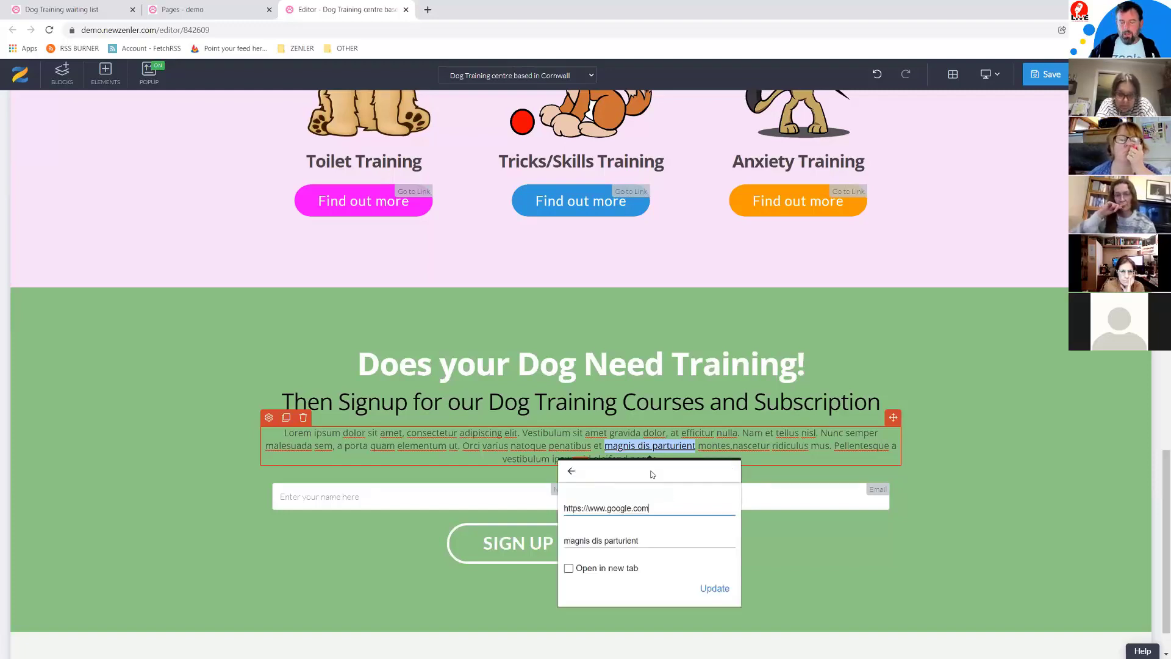
click(570, 569)
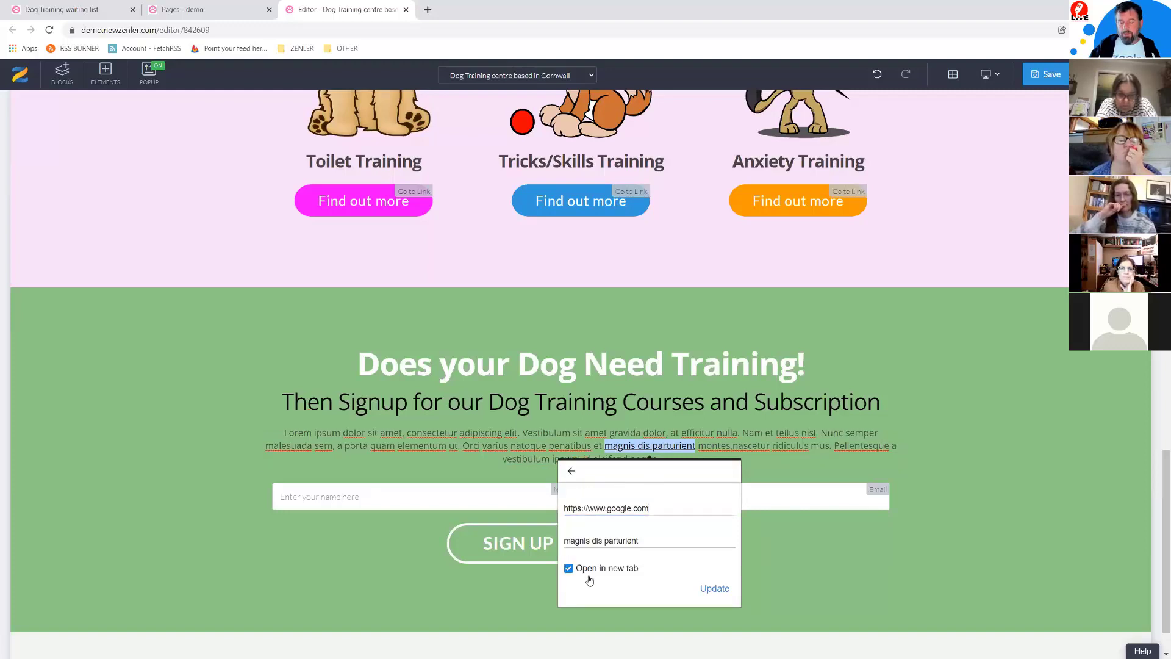
click(711, 589)
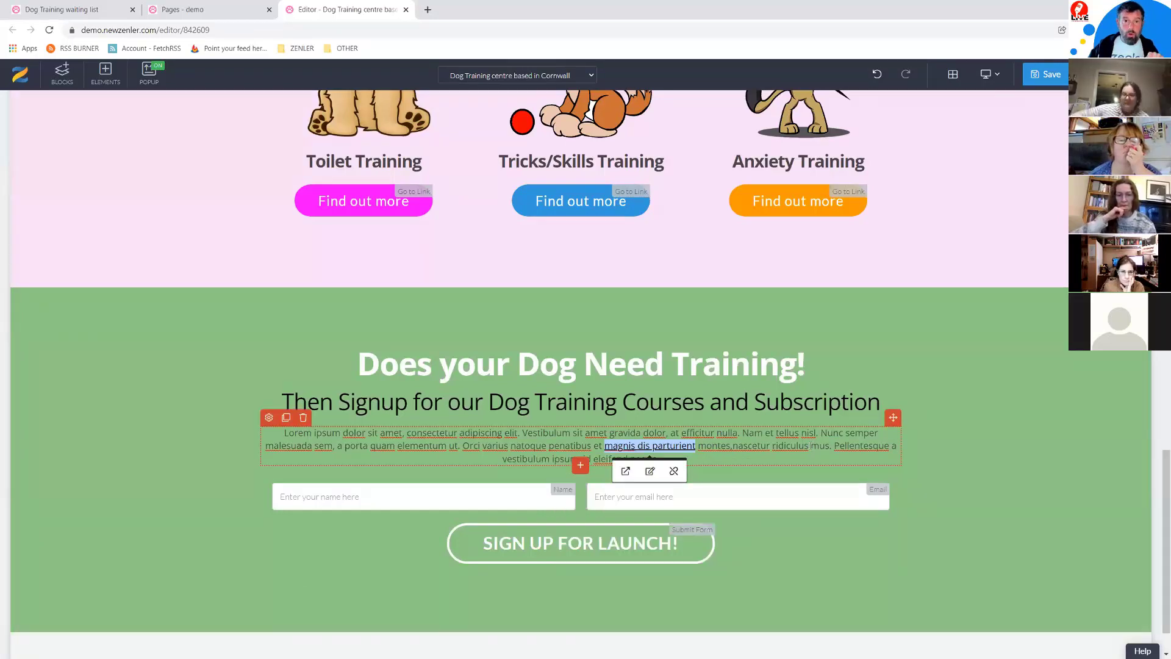
drag(810, 446, 775, 449)
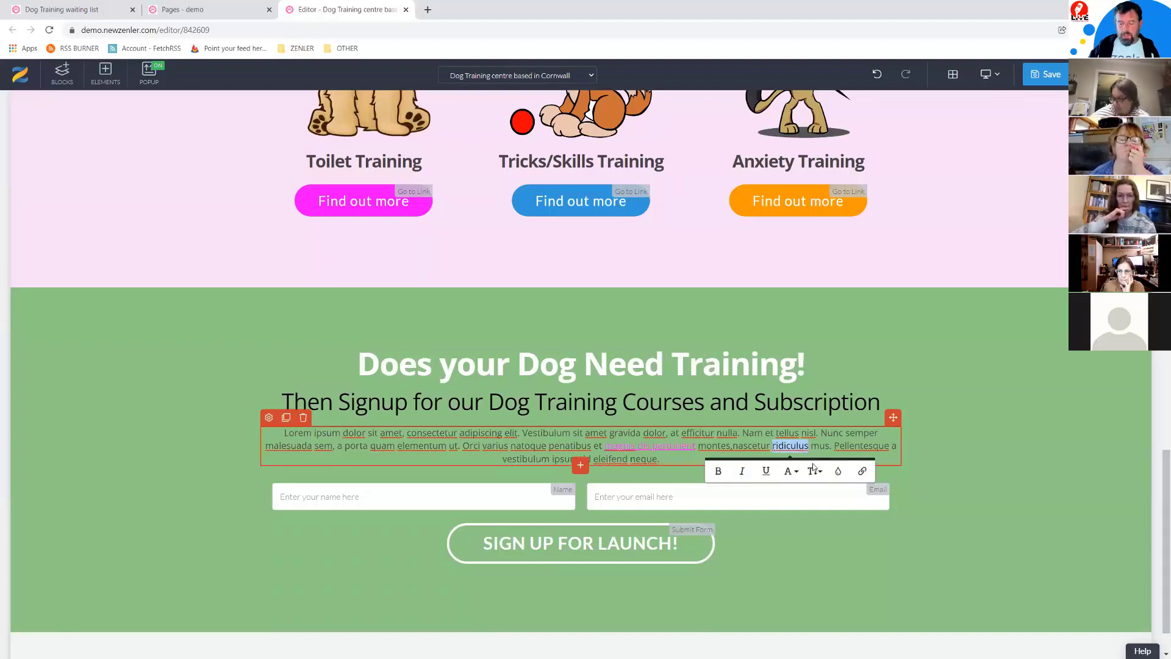
Step: Make 'ridiculus' a mailto link to the owner's e-mail address
click(865, 473)
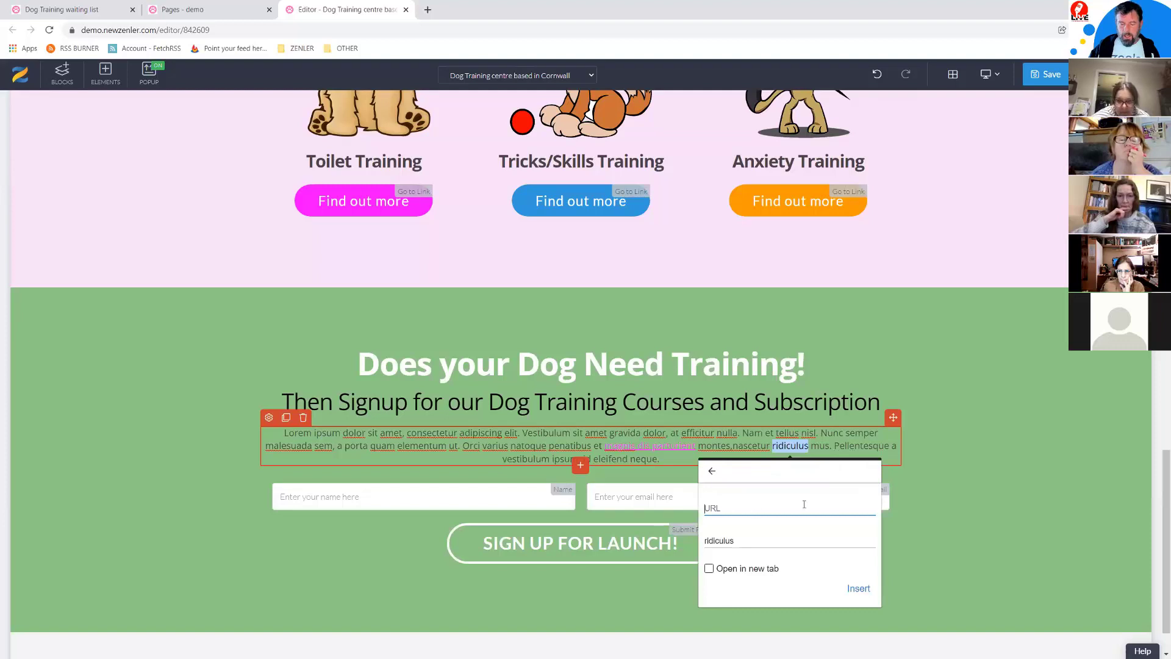
text(mailto)
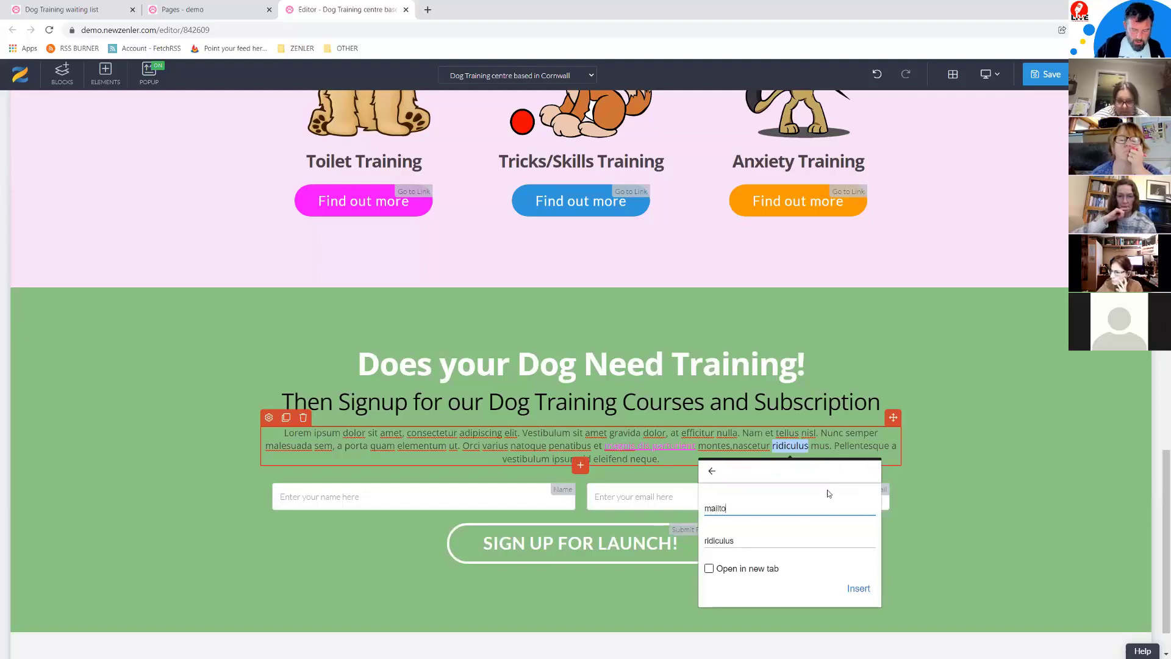
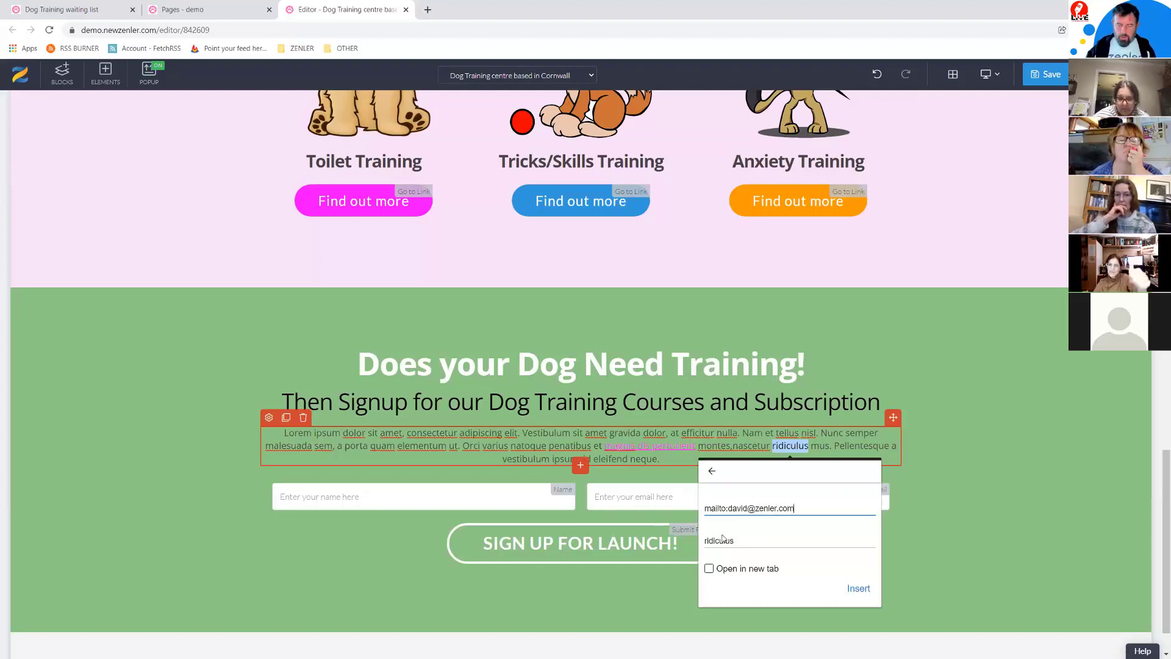
key(Return)
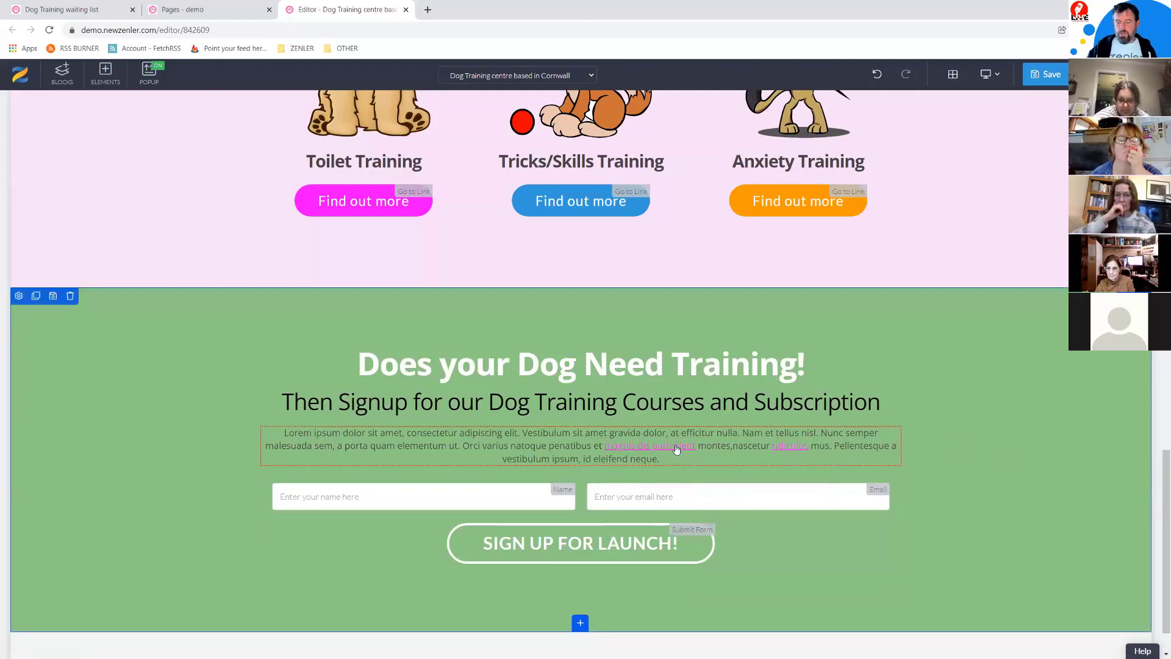
Step: Save the page, preview it, and test that the 'magnis dis parturient' link opens Google in a new tab
click(1045, 74)
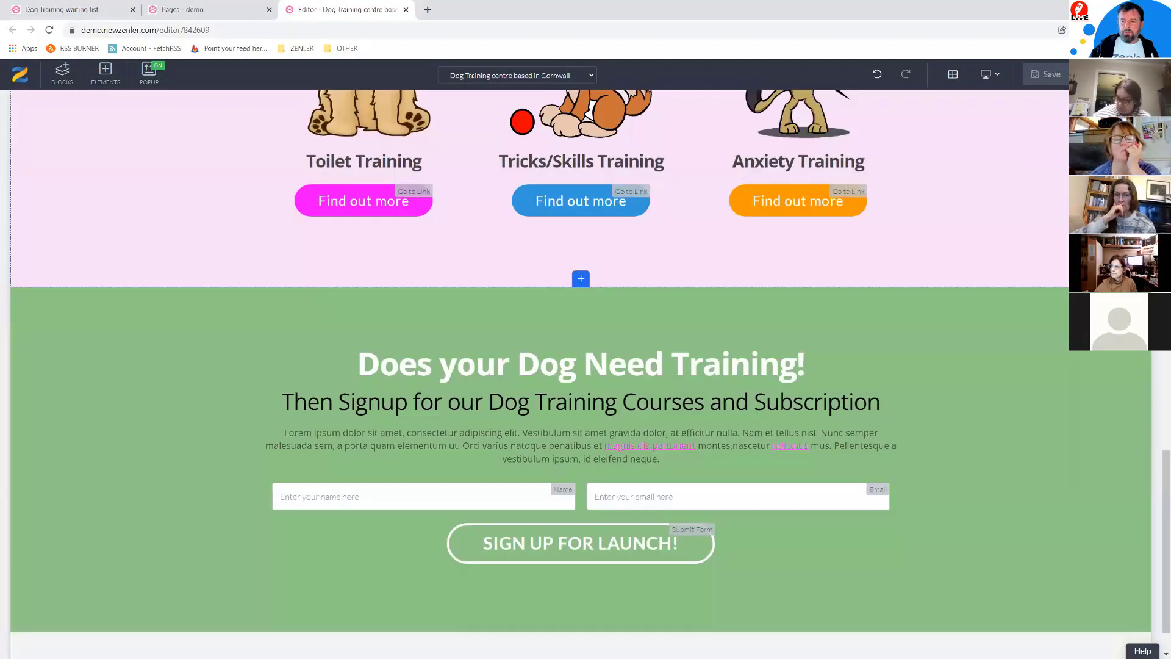
click(1100, 74)
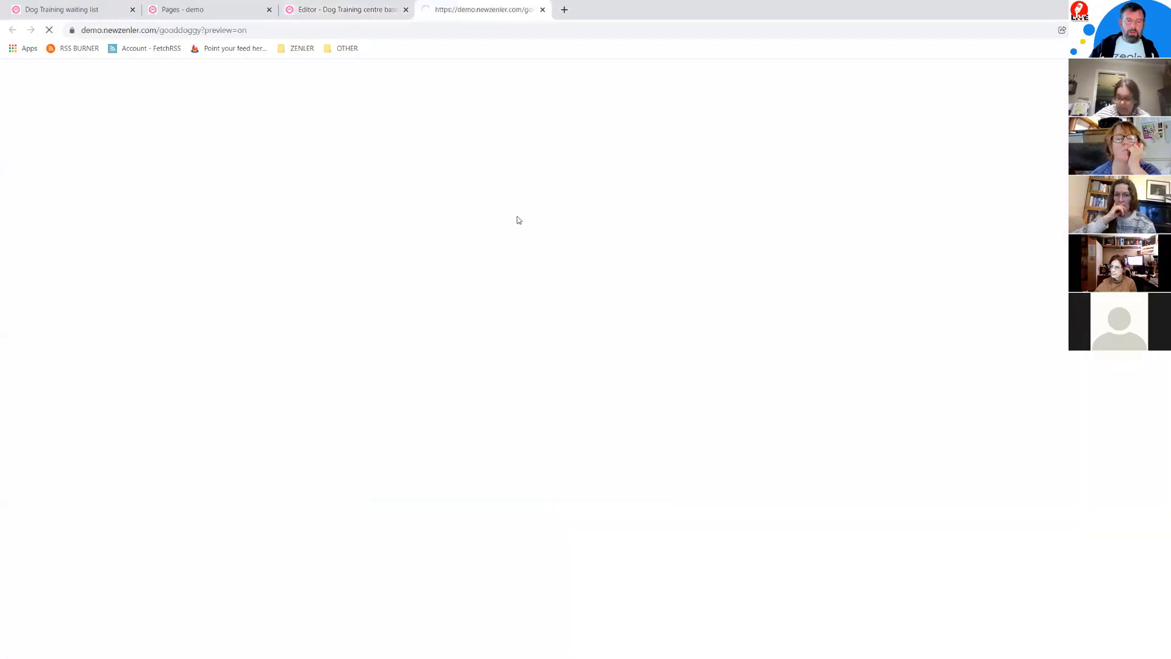
scroll(592, 416, down, 15)
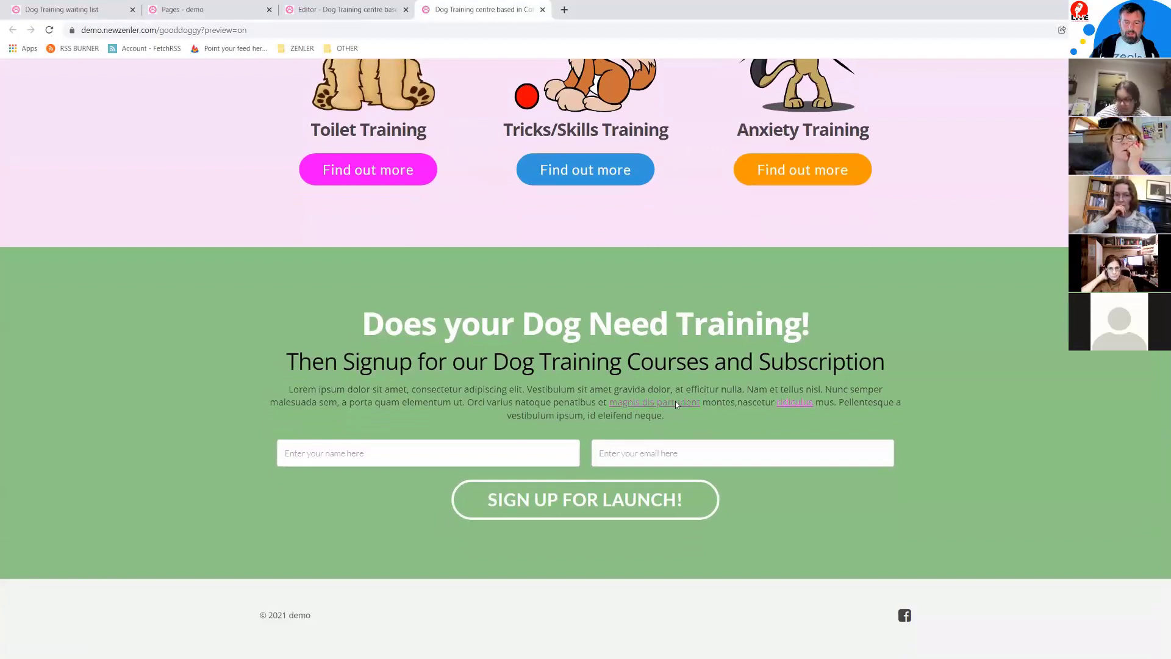
key(ctrl+t)
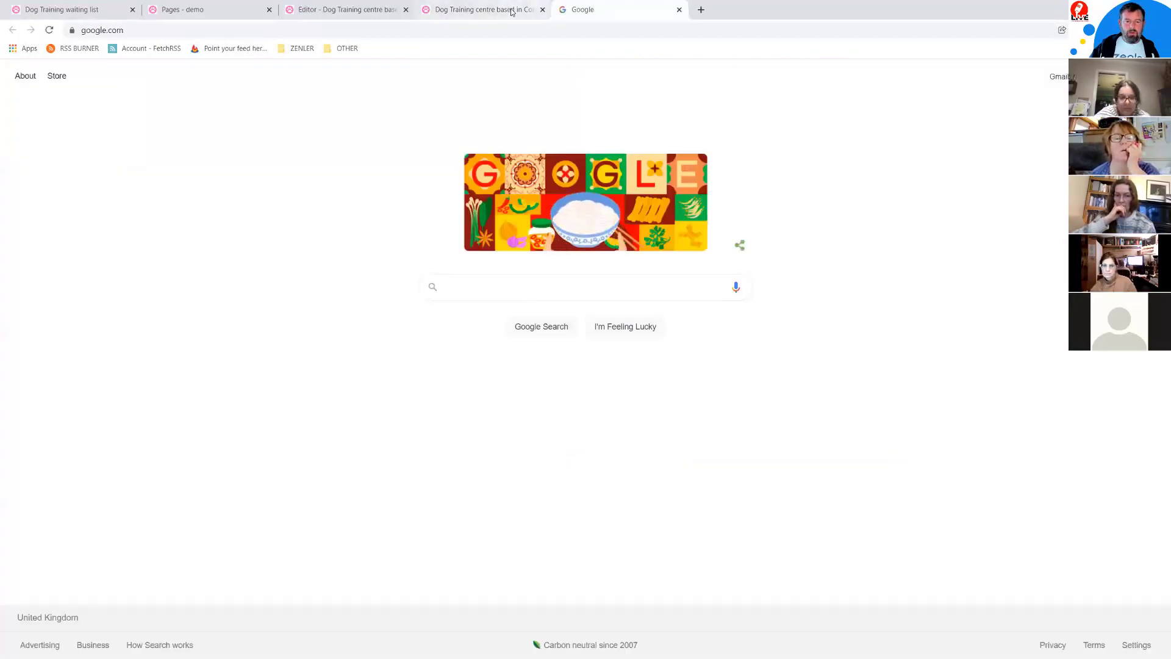
key(ctrl+shift+Tab)
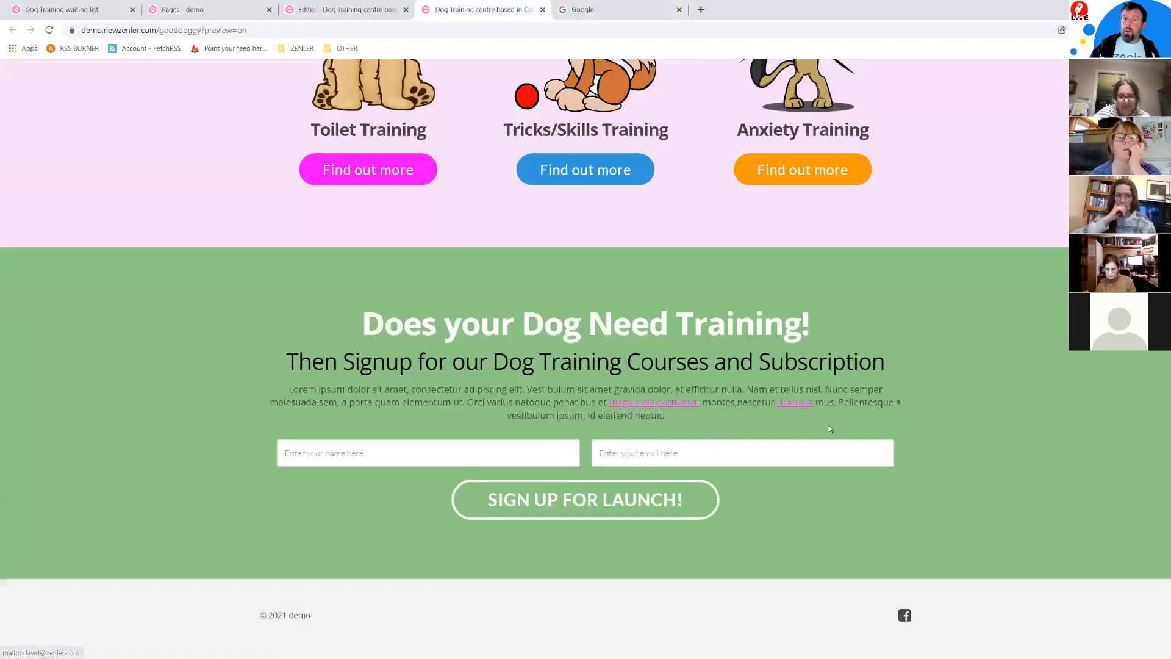